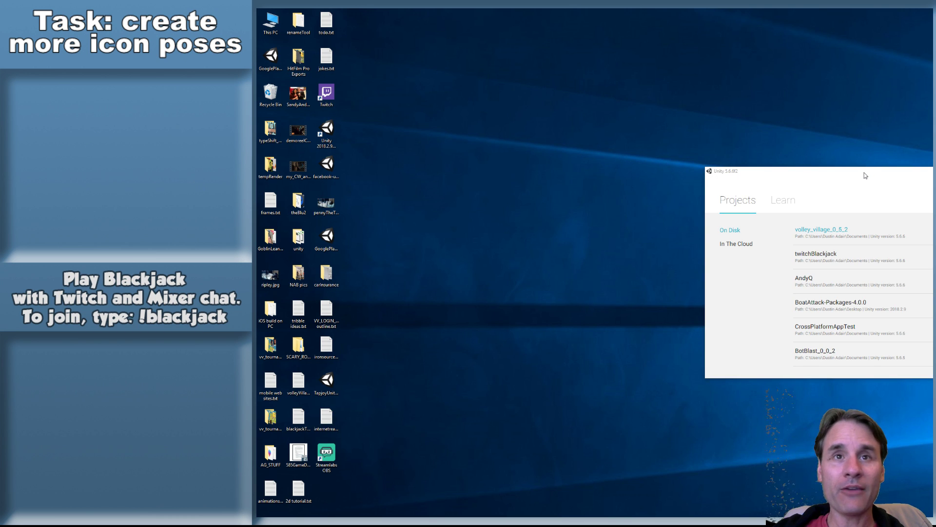
Open the volley_village_0_5_2 project from the on-disk project list
{"action": "left_click_drag", "start_coordinate": [864, 178], "coordinate": [772, 162]}
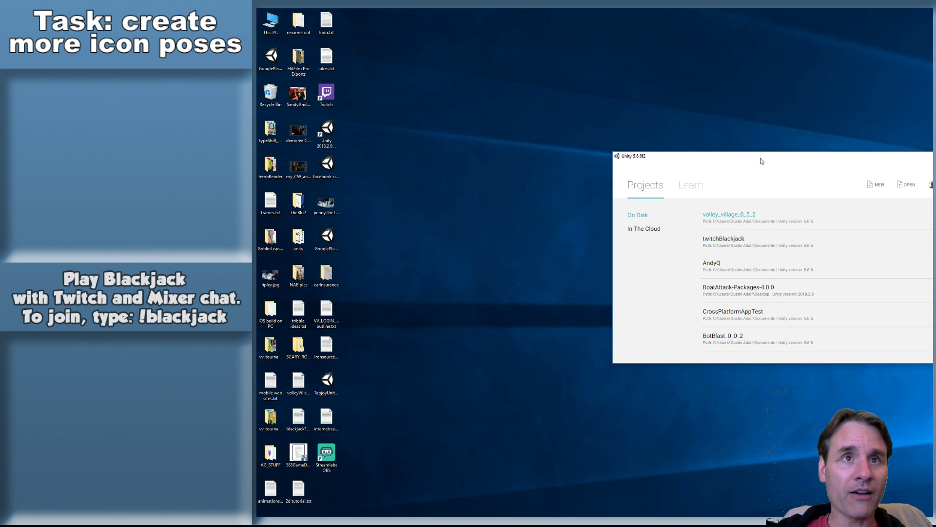
{"action": "left_click", "coordinate": [737, 215]}
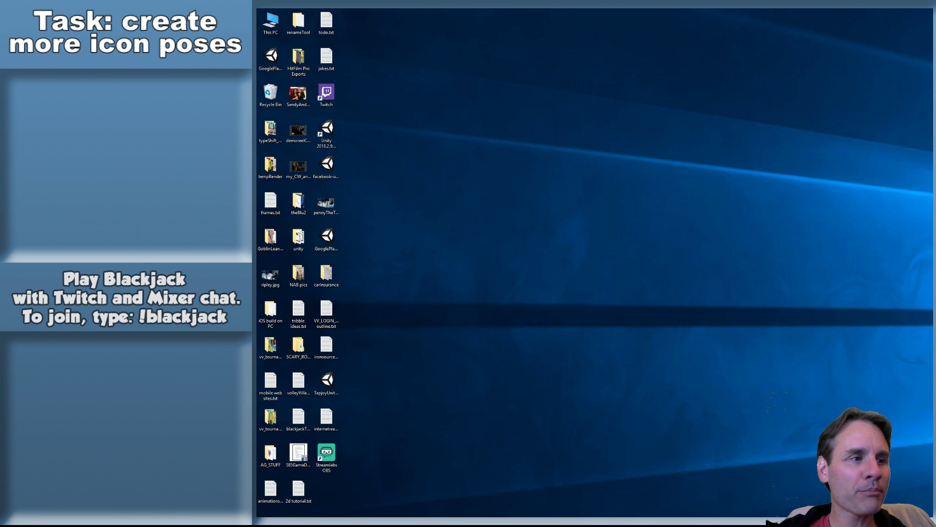
{"action": "left_click", "coordinate": [271, 515]}
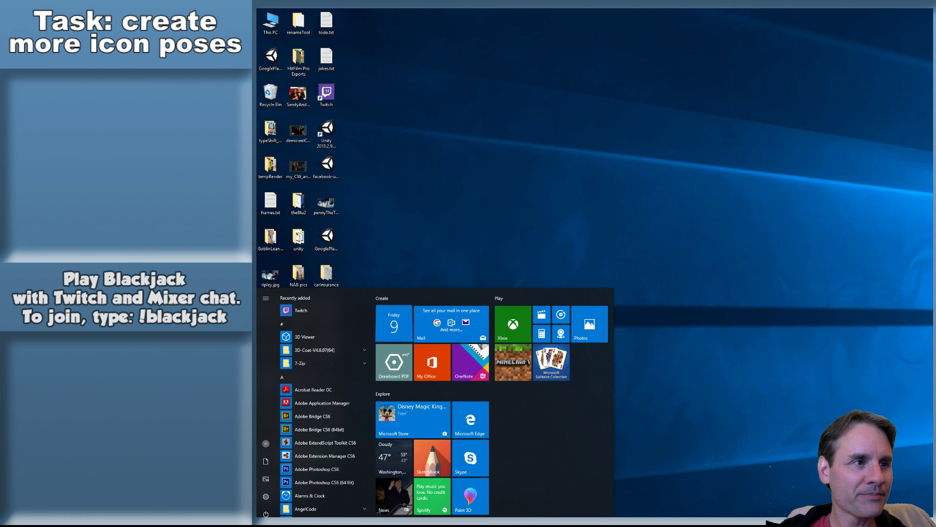
{"action": "left_click", "coordinate": [811, 420]}
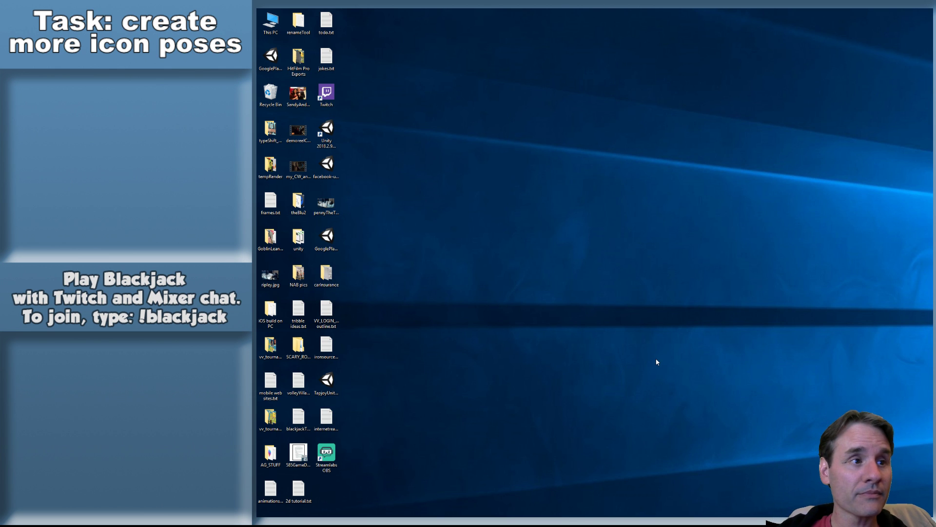
Browse to the Documents folder in File Explorer and launch the Twitch Blackjack game windowed at 800 x 600 with Fastest graphics quality
{"action": "key", "text": "super+e"}
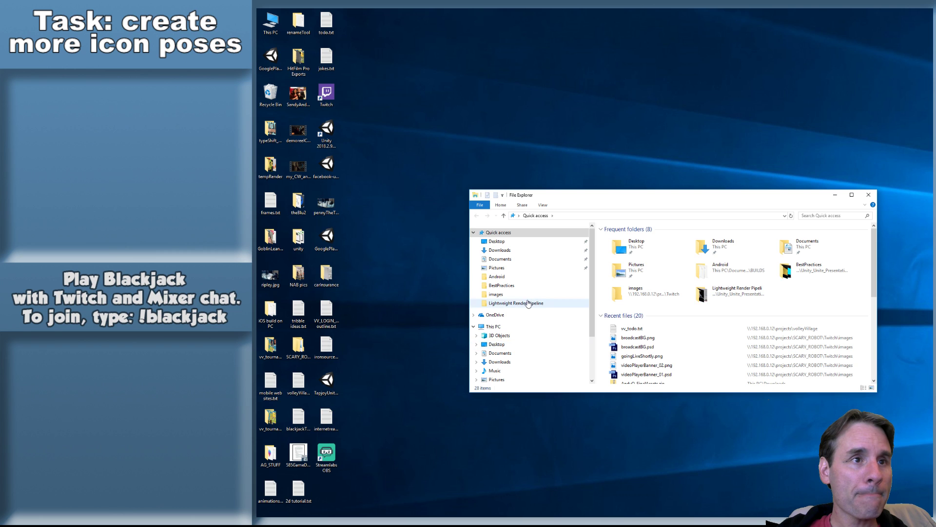
{"action": "left_click", "coordinate": [511, 260]}
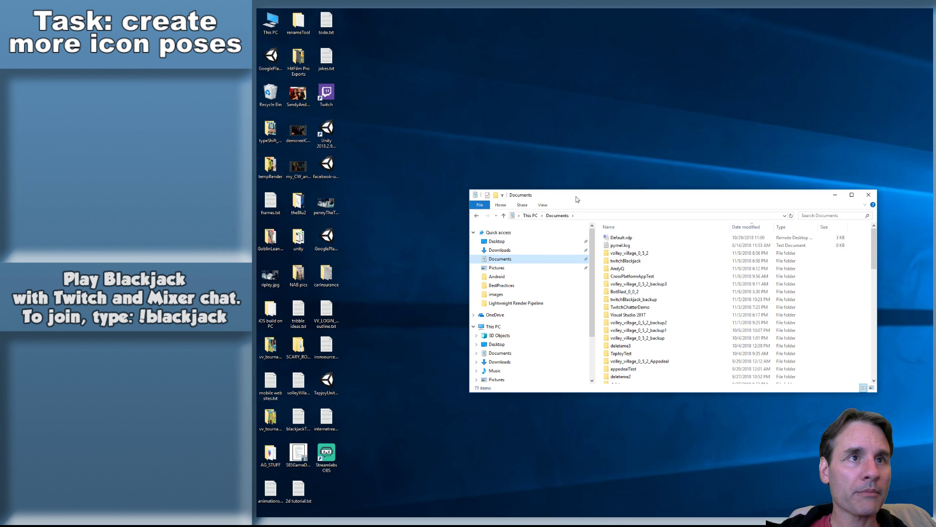
{"action": "left_click_drag", "start_coordinate": [577, 196], "coordinate": [935, 257]}
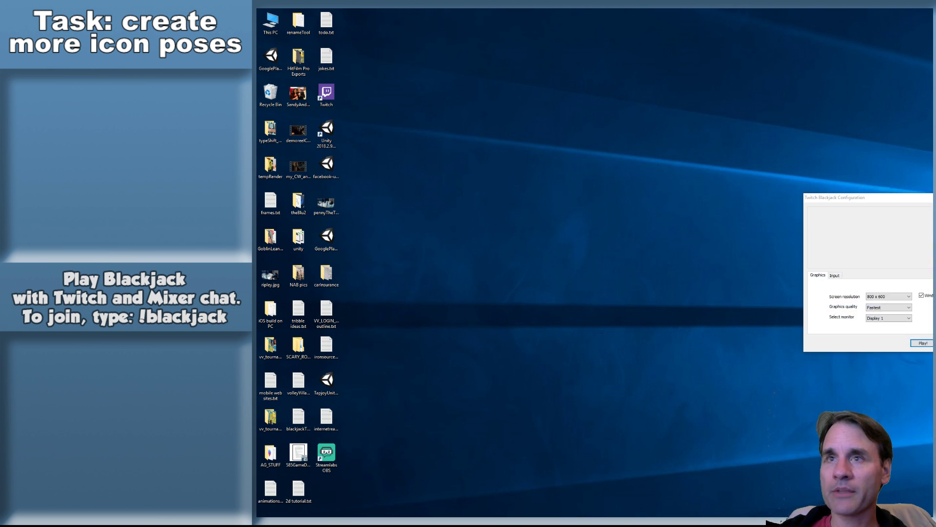
{"action": "left_click", "coordinate": [916, 345]}
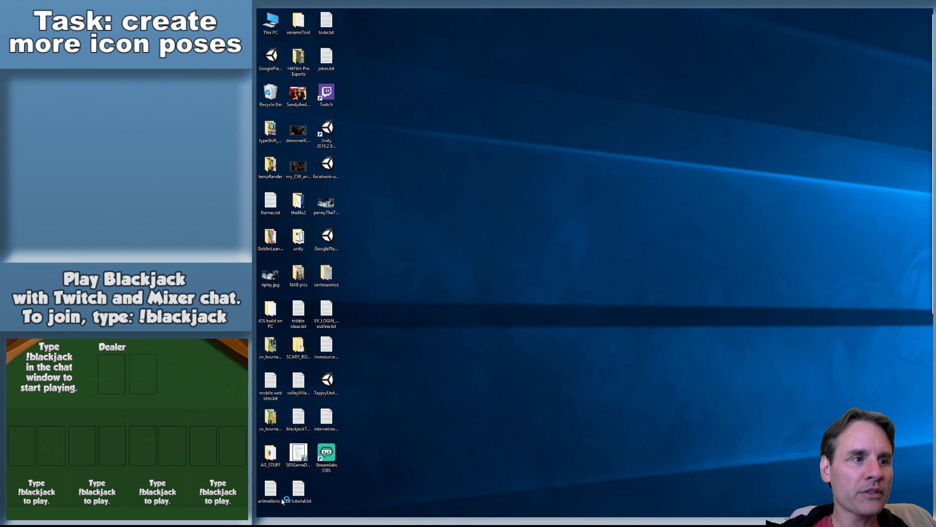
Inspect the serialized file header error in the Unity console and clear all console messages
{"action": "mouse_move", "coordinate": [312, 522]}
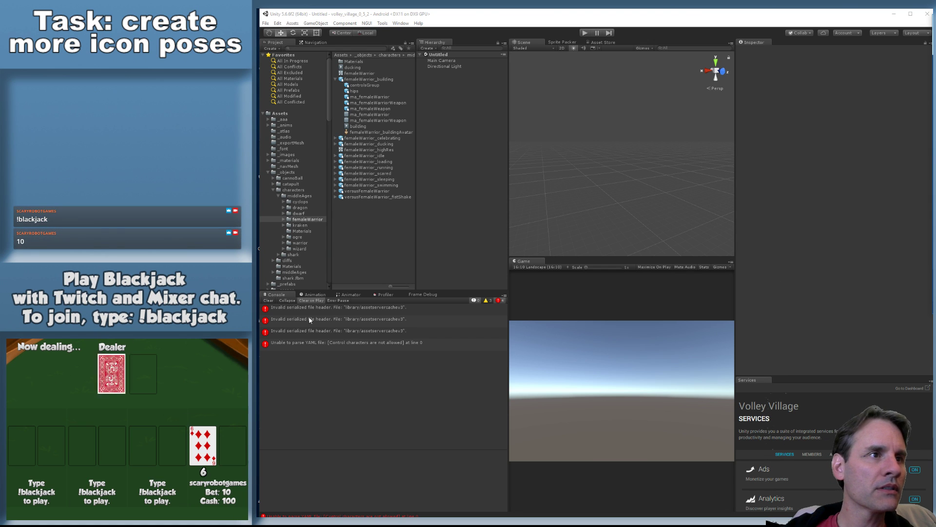
{"action": "left_click", "coordinate": [347, 319]}
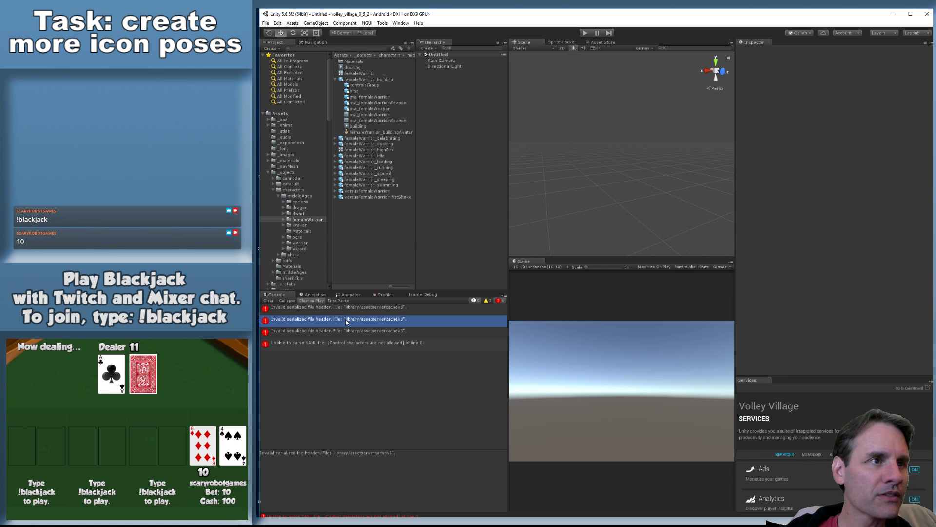
{"action": "left_click", "coordinate": [268, 300]}
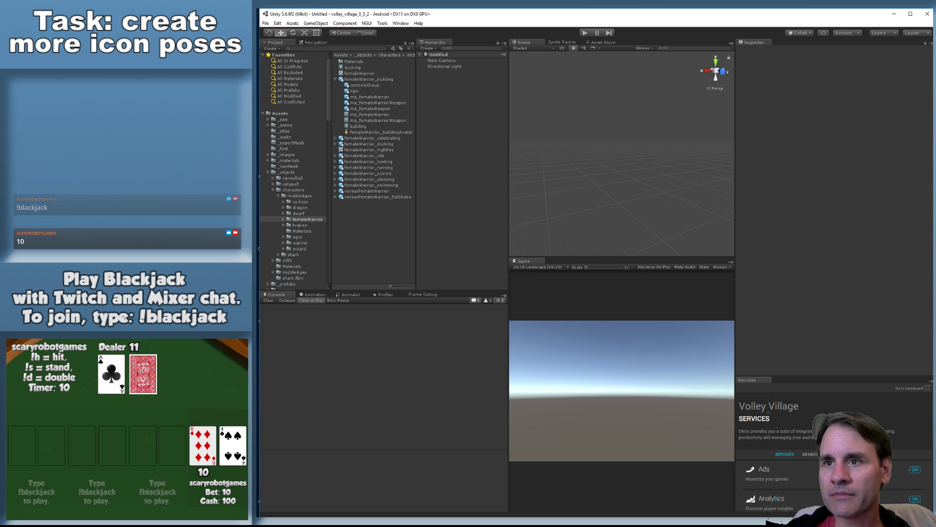
{"action": "left_click", "coordinate": [215, 416]}
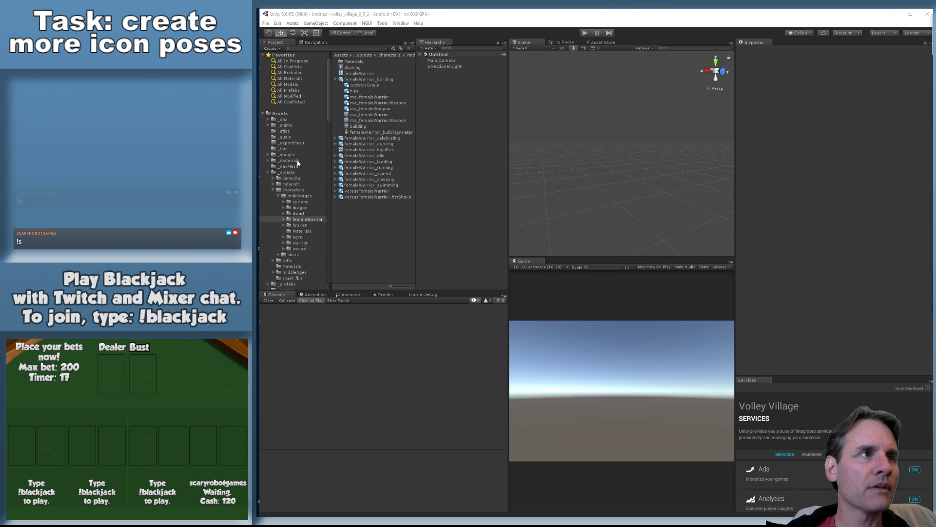
Collapse the _objects folder and open the volleyVillage scene from the _scenes folder
{"action": "left_click", "coordinate": [286, 136]}
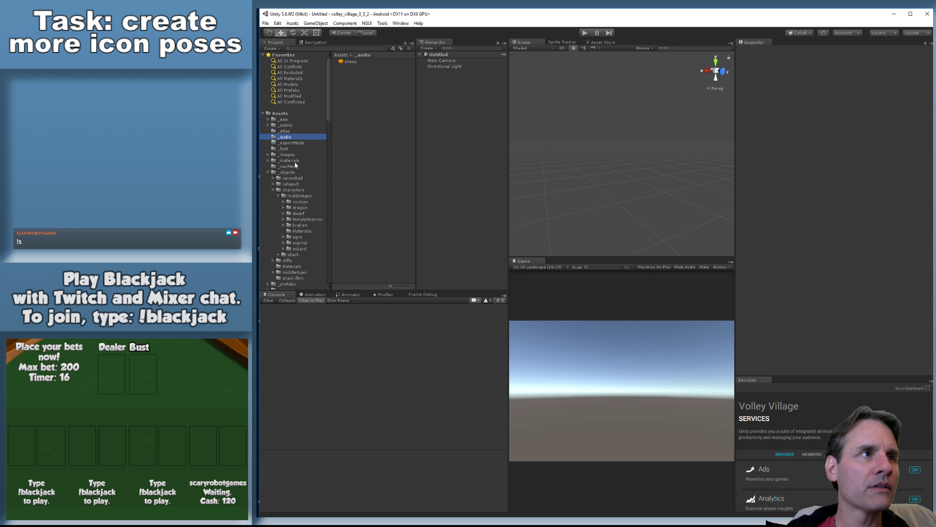
{"action": "left_click", "coordinate": [268, 172]}
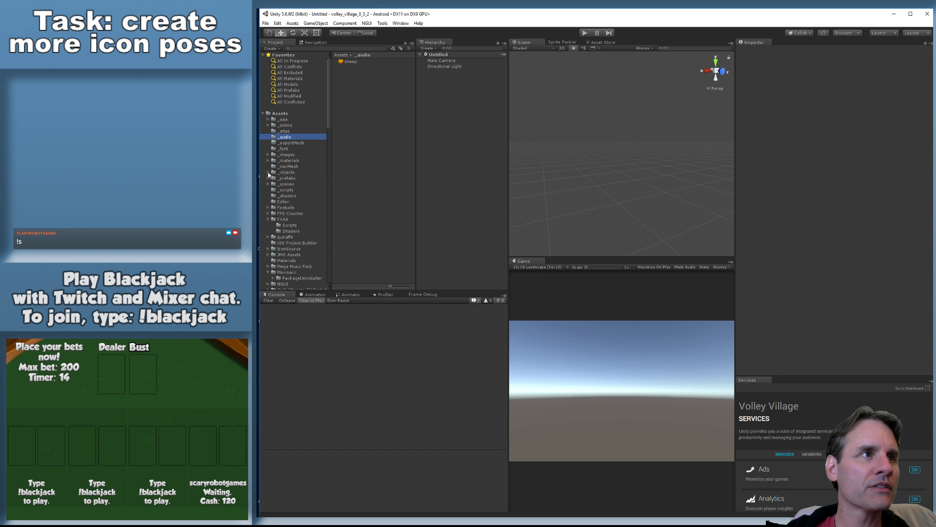
{"action": "left_click", "coordinate": [297, 183]}
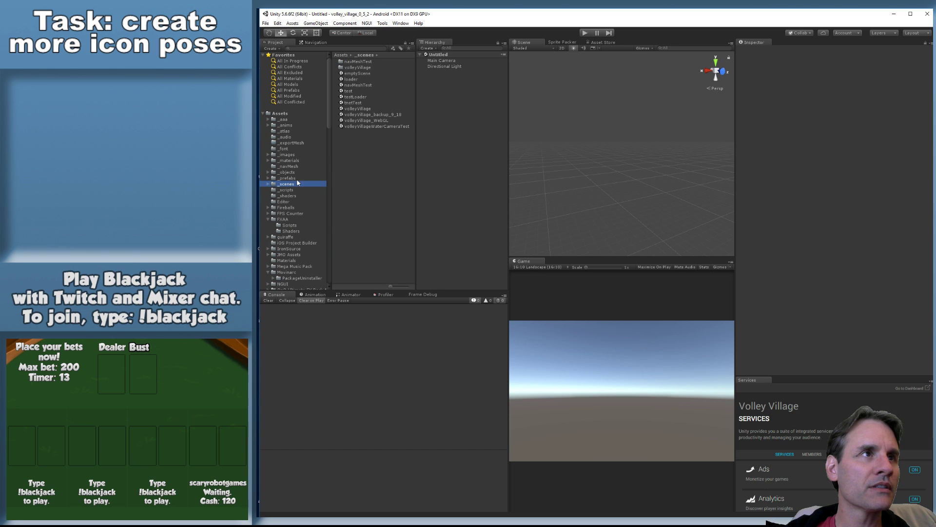
{"action": "left_click", "coordinate": [362, 109]}
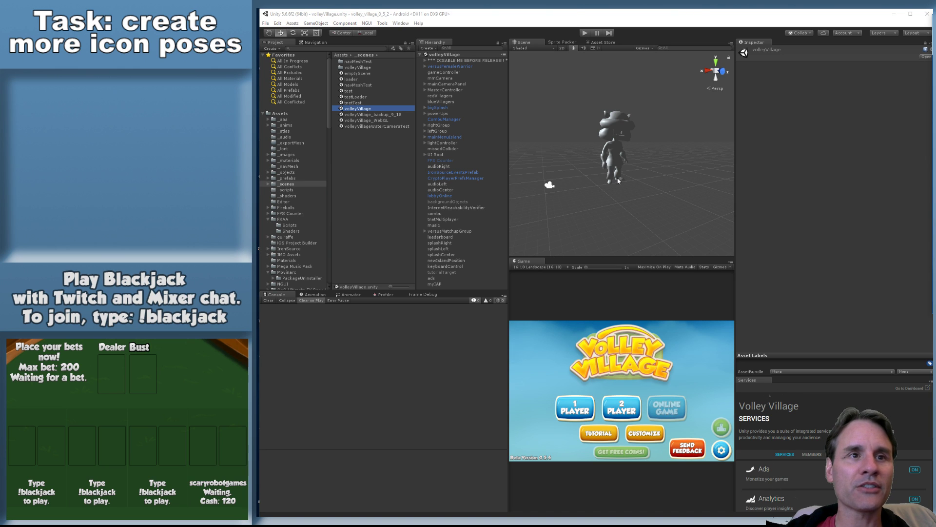
Locate the controller asset of the female warrior in the scene and inspect its tauntingIdle state in the Animator
{"action": "left_click", "coordinate": [619, 148]}
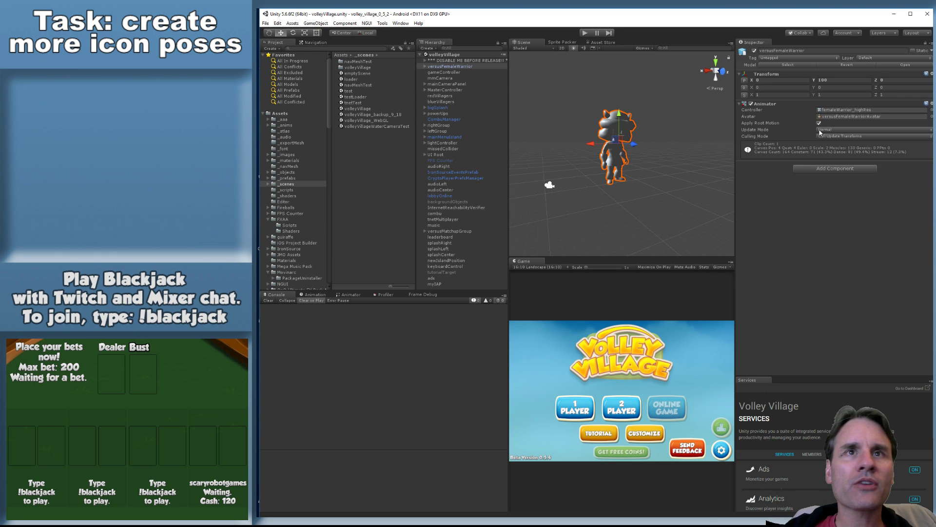
{"action": "left_click", "coordinate": [846, 110]}
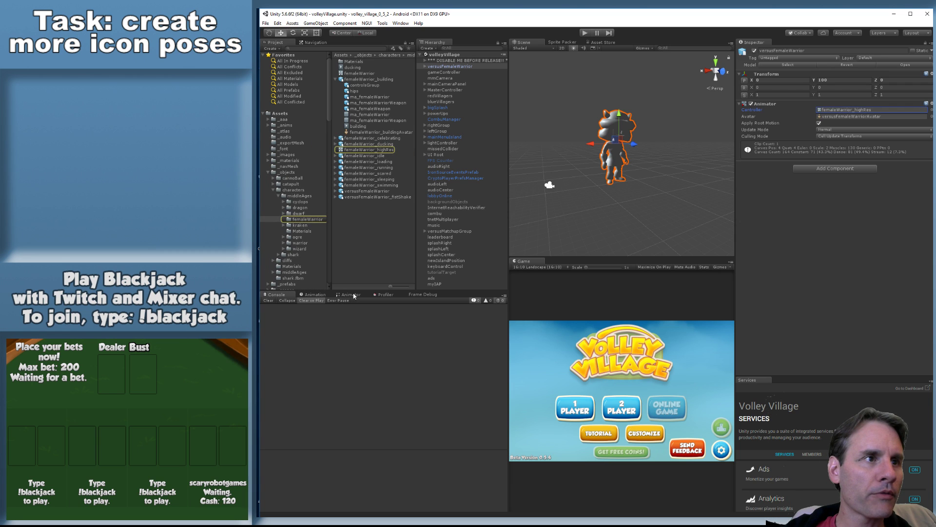
{"action": "left_click", "coordinate": [350, 294]}
{"action": "left_click", "coordinate": [389, 382]}
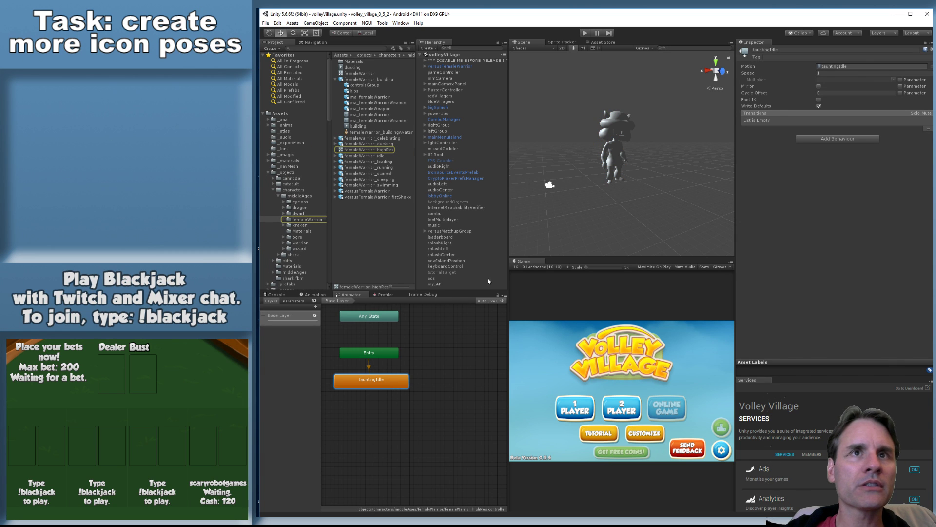
Search the project for "female" and inspect the FemaleWarrior_color_02 and FemaleWarrior_color materials and the femaleWarrior_idle model
{"action": "scroll", "coordinate": [631, 144], "scroll_direction": "up", "scroll_amount": 4}
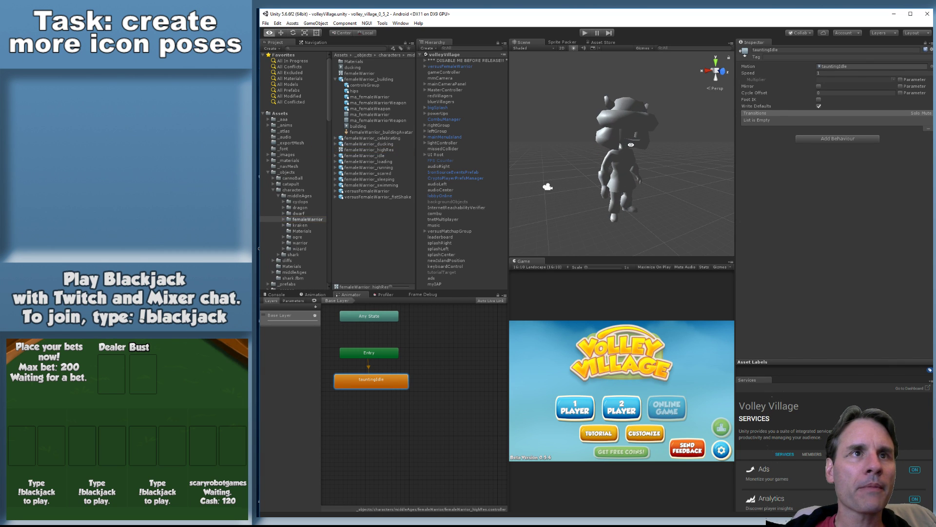
{"action": "left_click", "coordinate": [631, 145]}
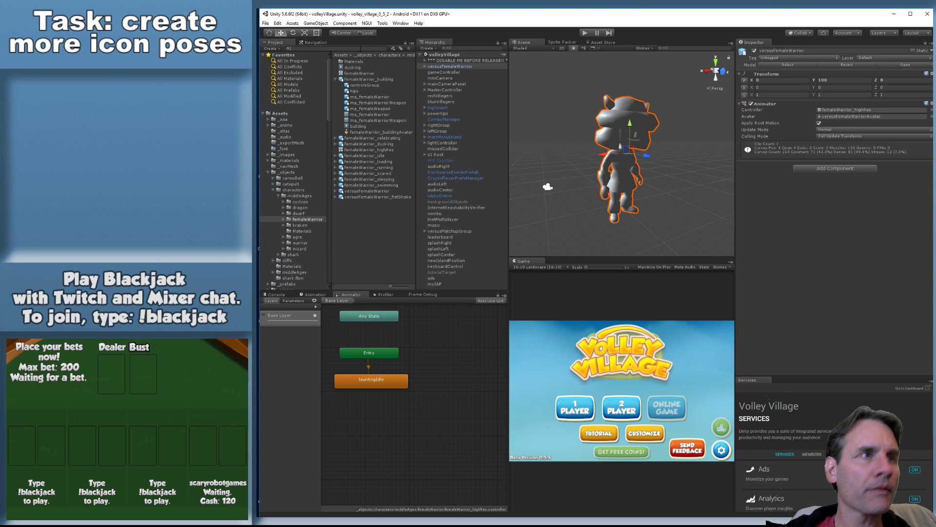
{"action": "type", "text": "female"}
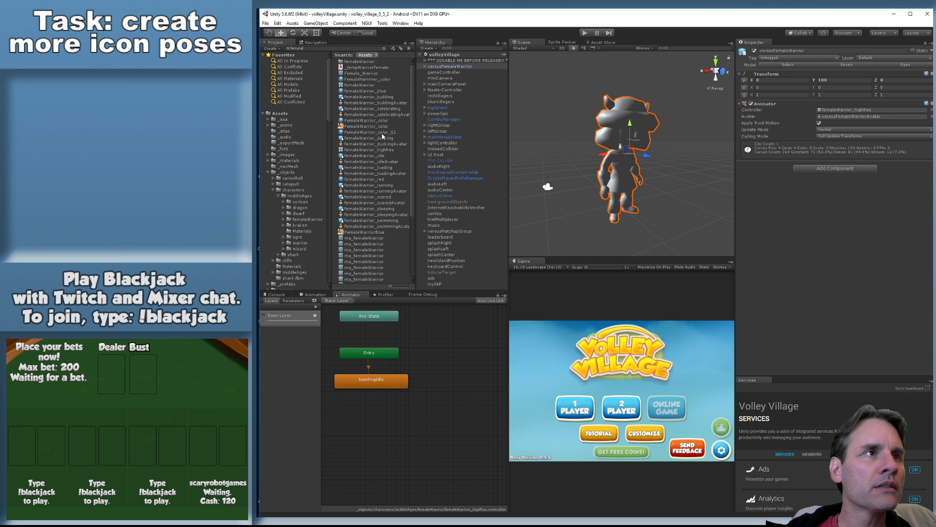
{"action": "left_click", "coordinate": [623, 123]}
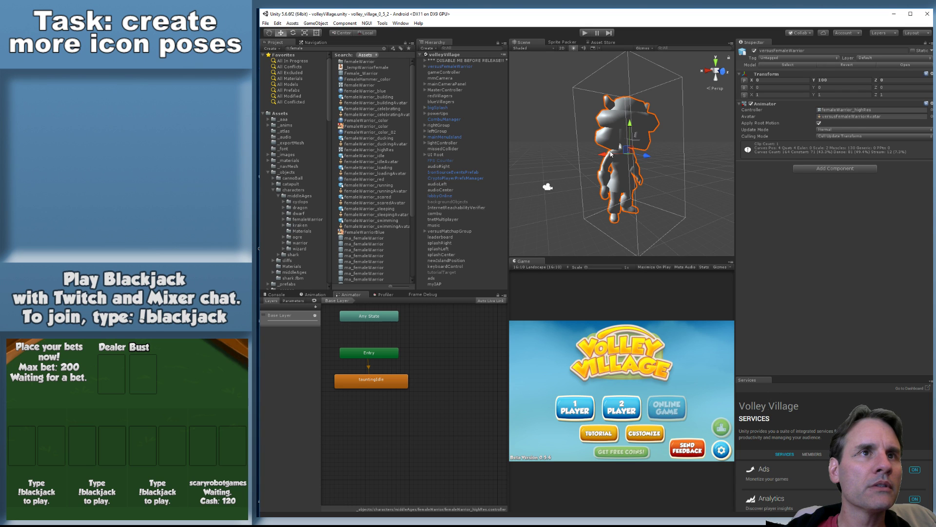
{"action": "left_click", "coordinate": [374, 131]}
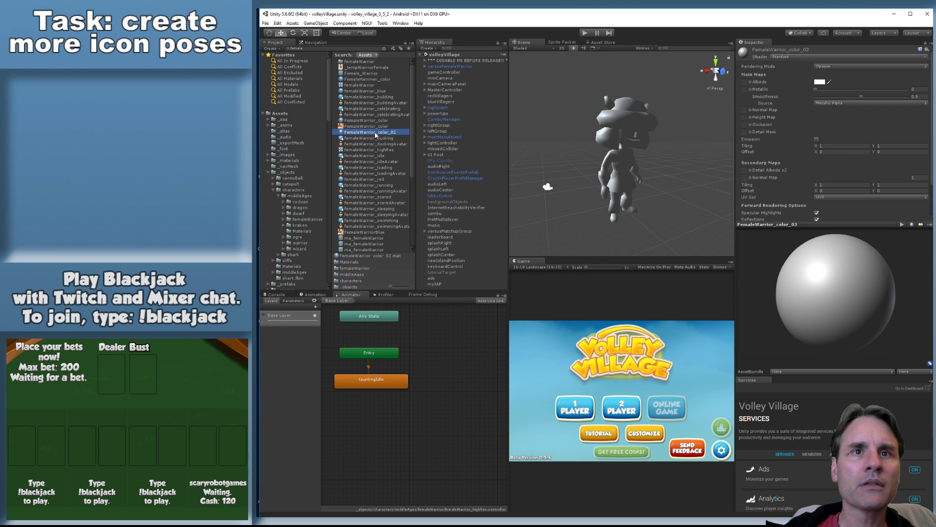
{"action": "left_click", "coordinate": [367, 121]}
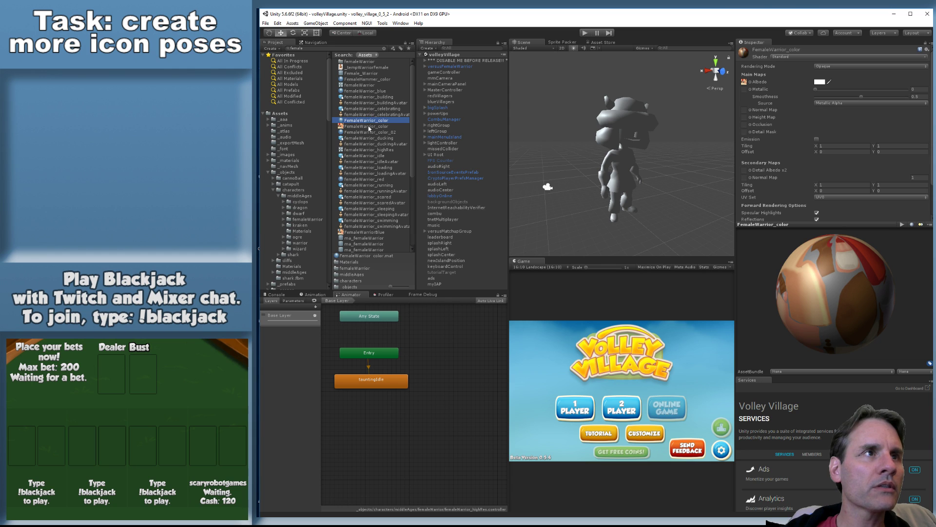
{"action": "left_click", "coordinate": [384, 156]}
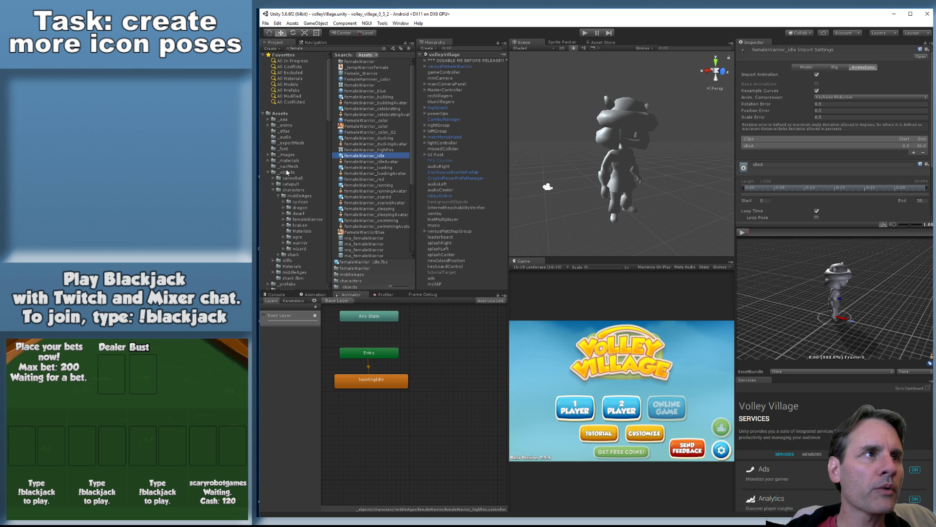
Browse the middleAges character folders to femaleWarrior and view the import settings of femaleWarrior_idle
{"action": "left_click", "coordinate": [307, 207]}
{"action": "left_click", "coordinate": [300, 248]}
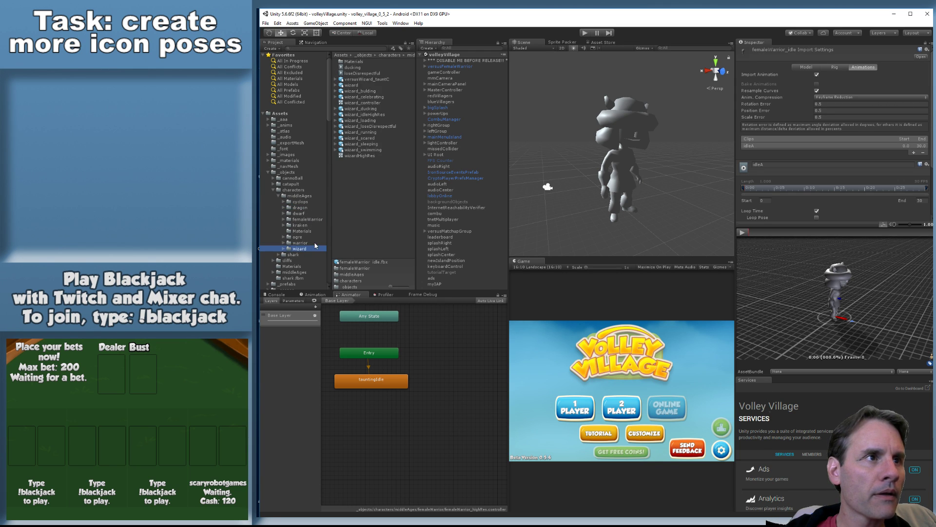
{"action": "left_click", "coordinate": [308, 220]}
{"action": "left_click", "coordinate": [368, 79]}
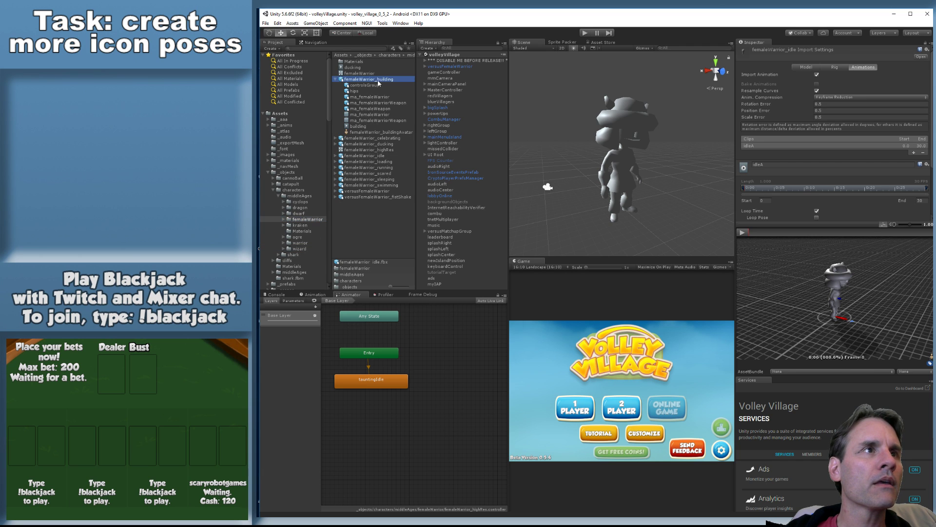
{"action": "left_click", "coordinate": [389, 156]}
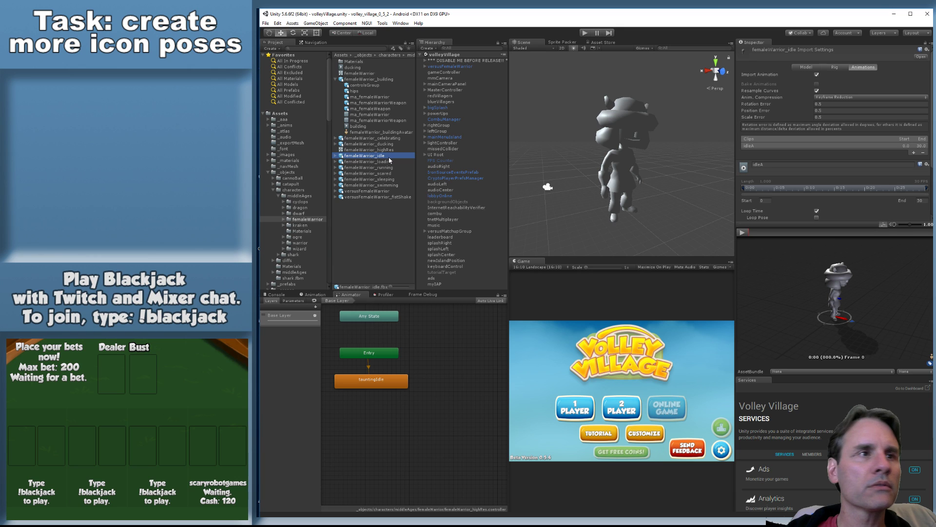
Show the contents of the Plugins folder and collapse the Plugins and Resources folders in the project tree
{"action": "scroll", "coordinate": [305, 254], "scroll_direction": "down", "scroll_amount": 10}
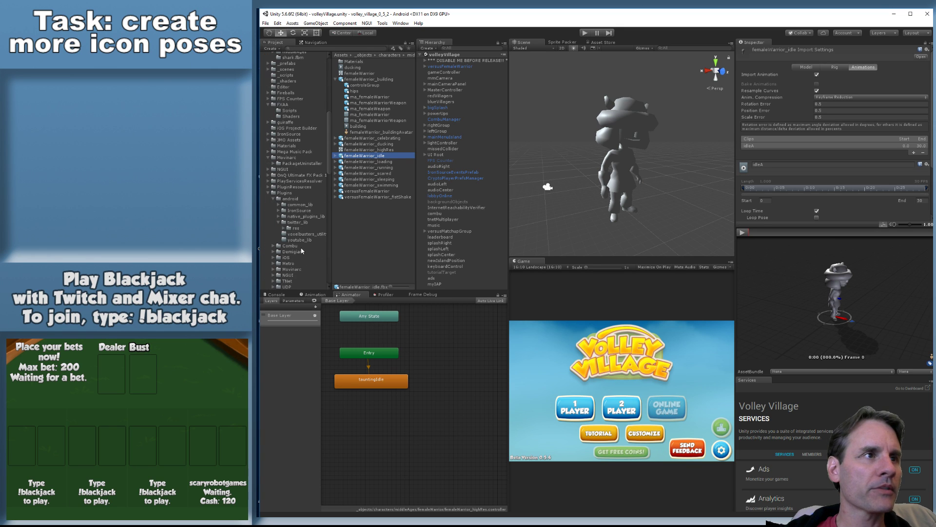
{"action": "scroll", "coordinate": [303, 239], "scroll_direction": "down", "scroll_amount": 2}
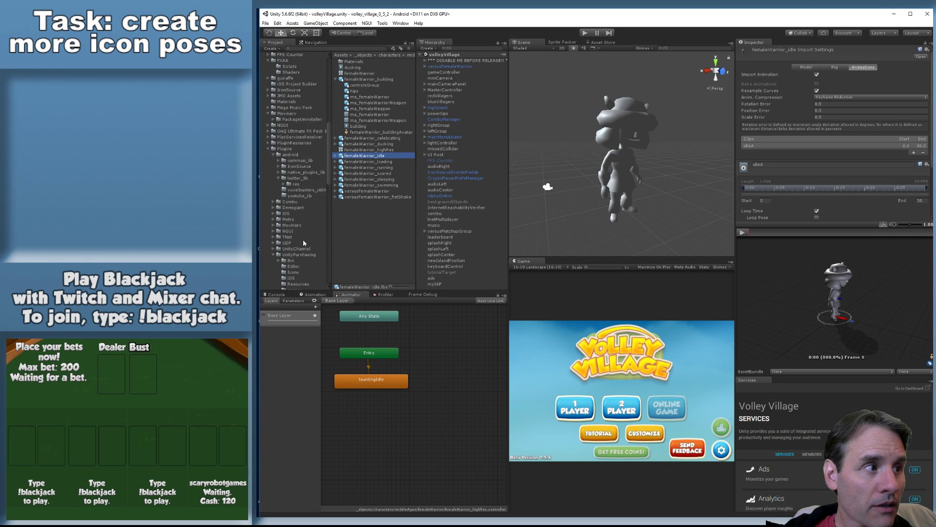
{"action": "left_click", "coordinate": [285, 171]}
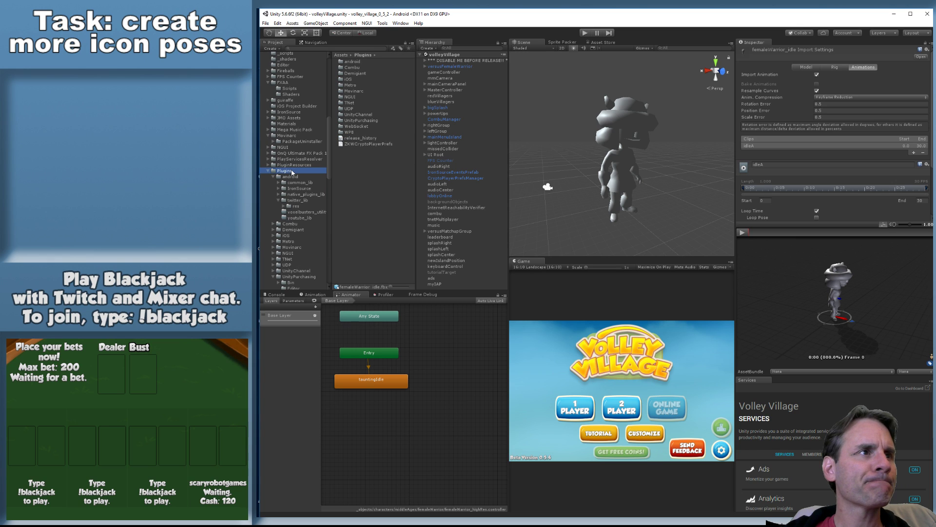
{"action": "scroll", "coordinate": [295, 198], "scroll_direction": "down", "scroll_amount": 5}
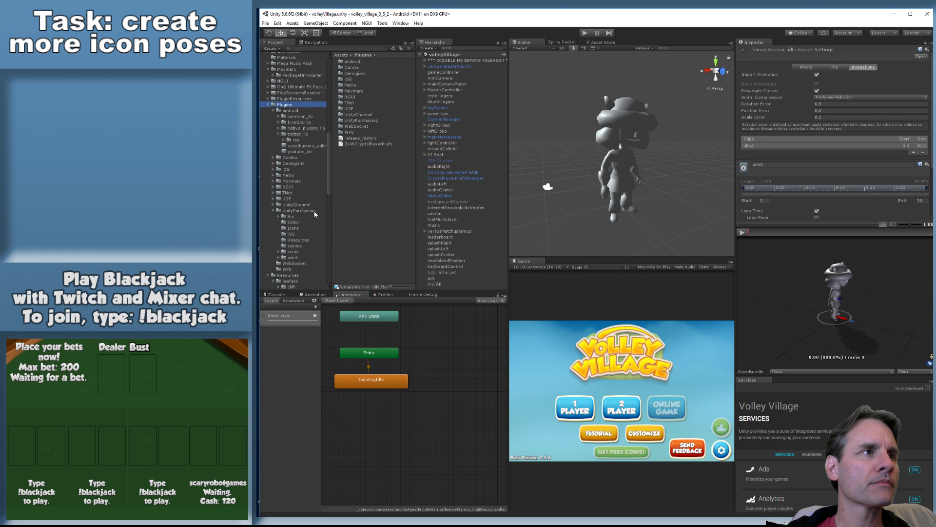
{"action": "left_click", "coordinate": [268, 104]}
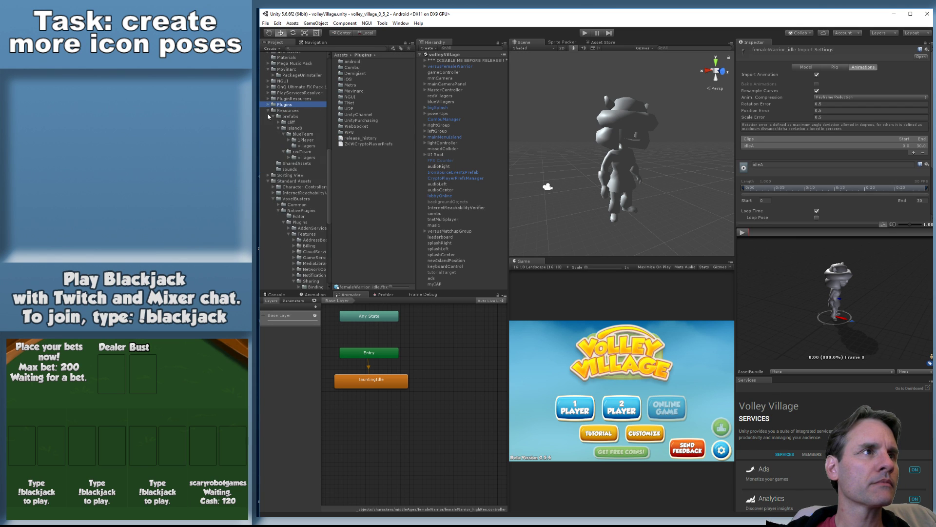
{"action": "left_click", "coordinate": [268, 112]}
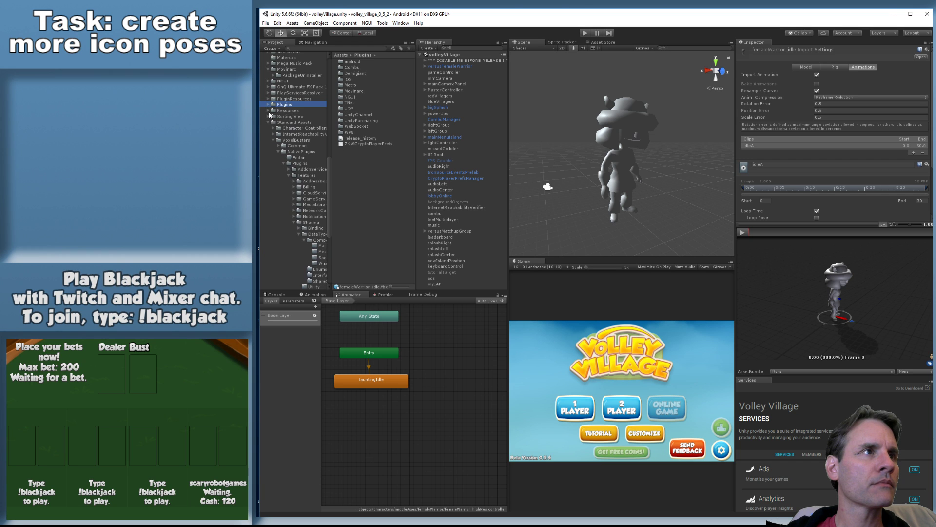
Collapse the NativePlugins and Standard Assets folders in the project tree
{"action": "left_click", "coordinate": [273, 140]}
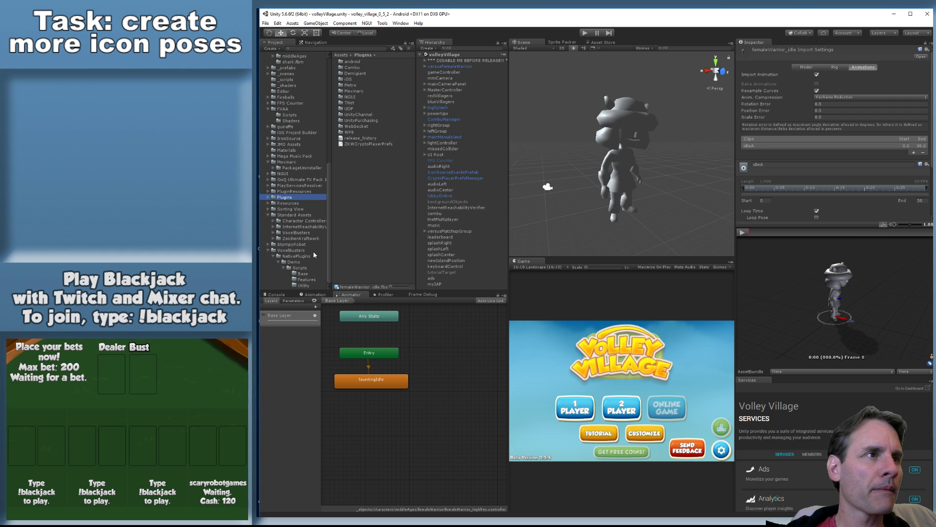
{"action": "left_click", "coordinate": [277, 257]}
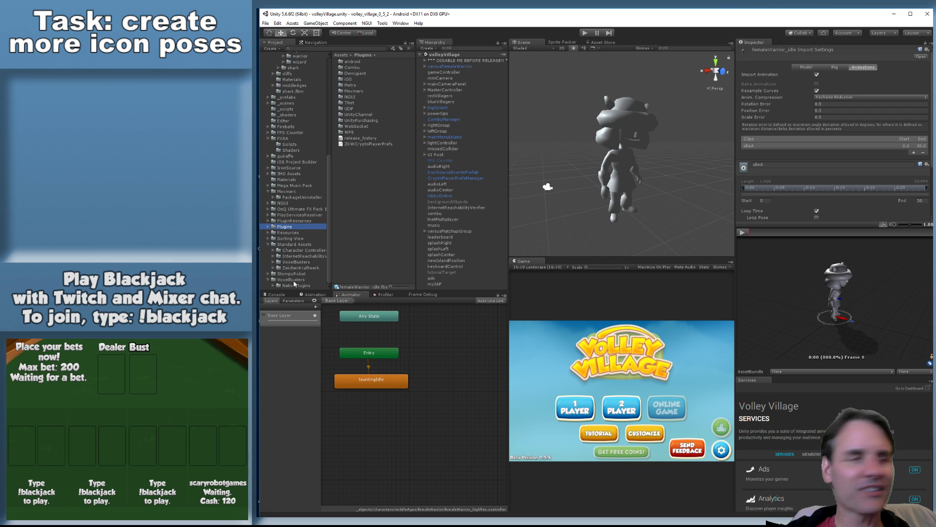
{"action": "left_click", "coordinate": [274, 250]}
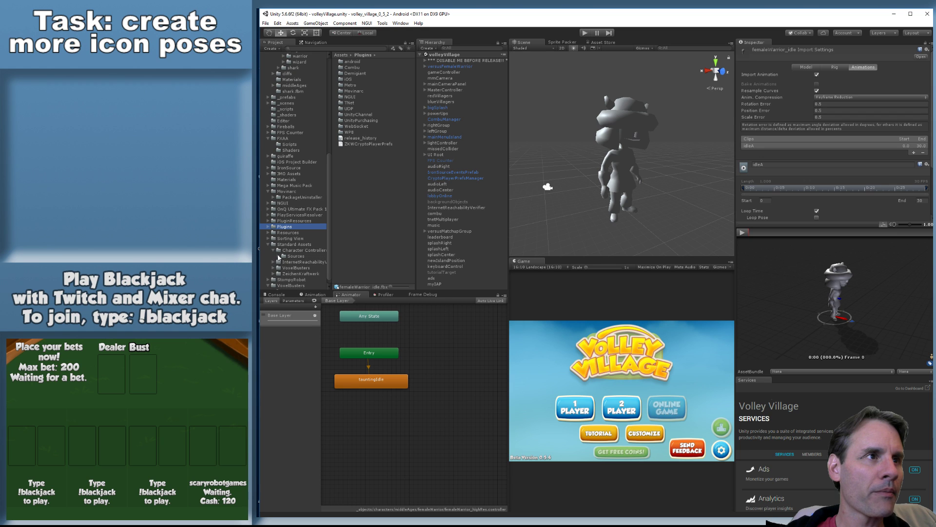
{"action": "left_click", "coordinate": [268, 245]}
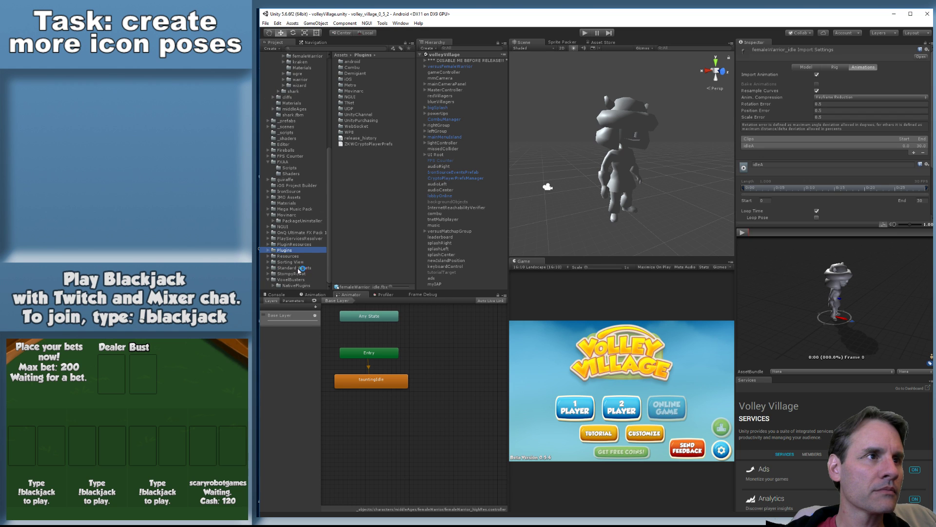
Browse the Resources prefabs to the redTeam villagers folder and inspect the villager2 prefab
{"action": "left_click", "coordinate": [269, 256]}
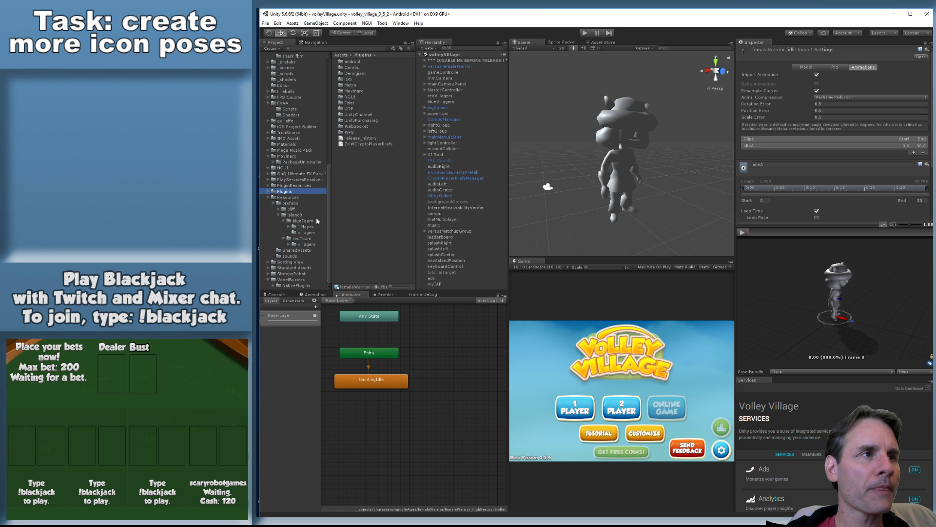
{"action": "left_click", "coordinate": [306, 245]}
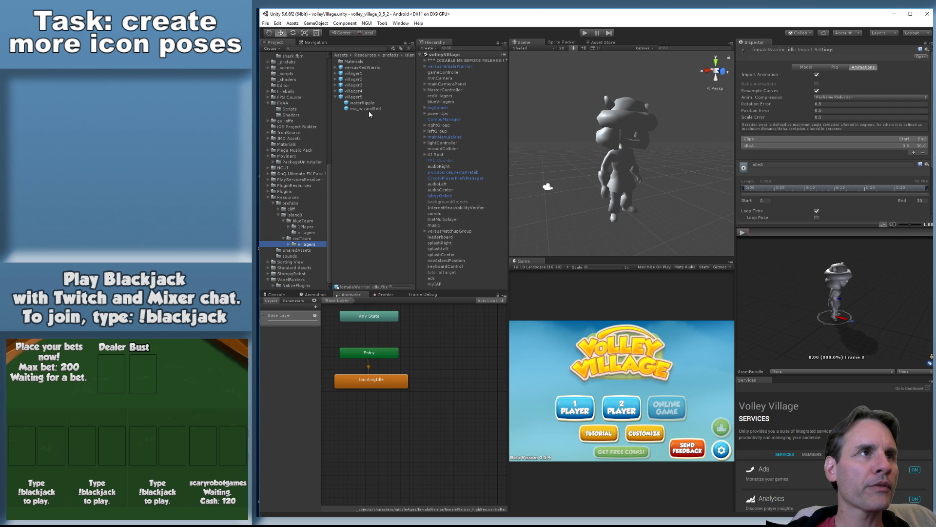
{"action": "left_click", "coordinate": [358, 79]}
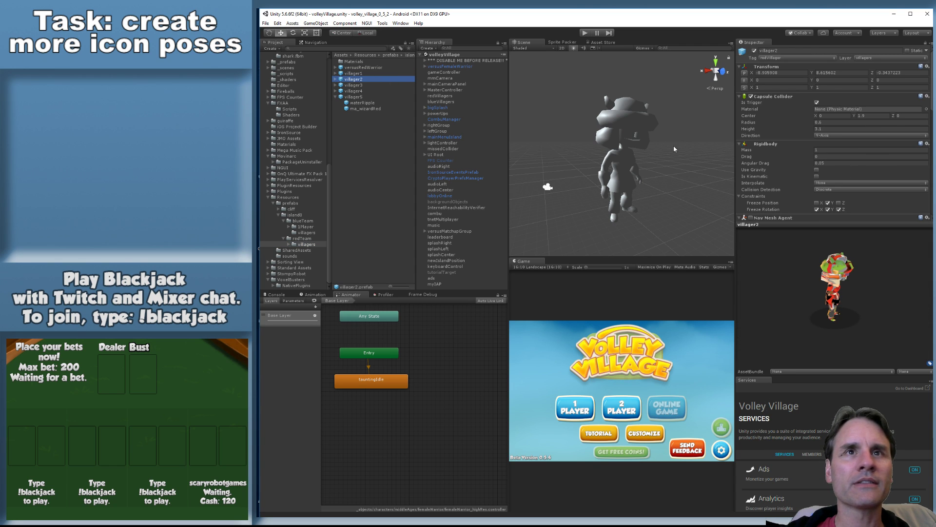
Select the female warrior in the scene, search the project for "female" and inspect the FemaleHammer_color, FemaleWarrior_color and FemaleWarrior_color_02 materials
{"action": "left_click", "coordinate": [615, 133]}
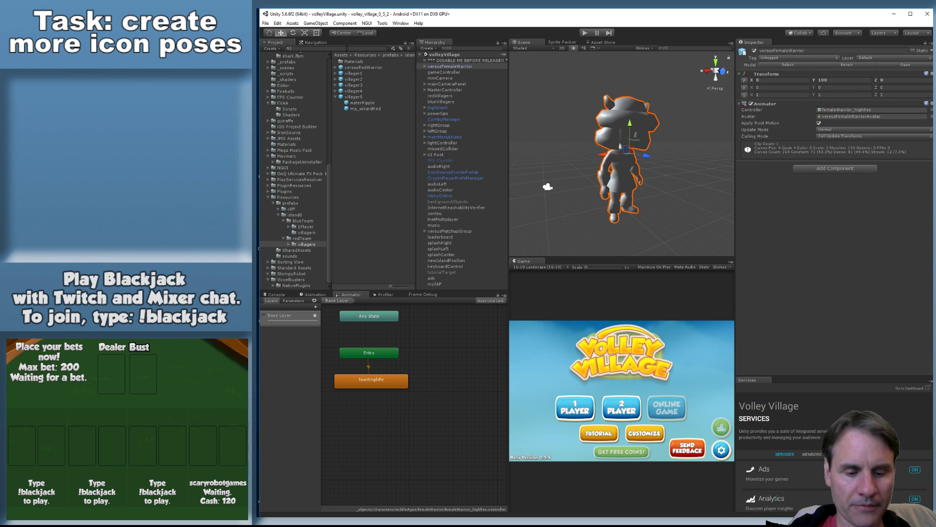
{"action": "type", "text": "female"}
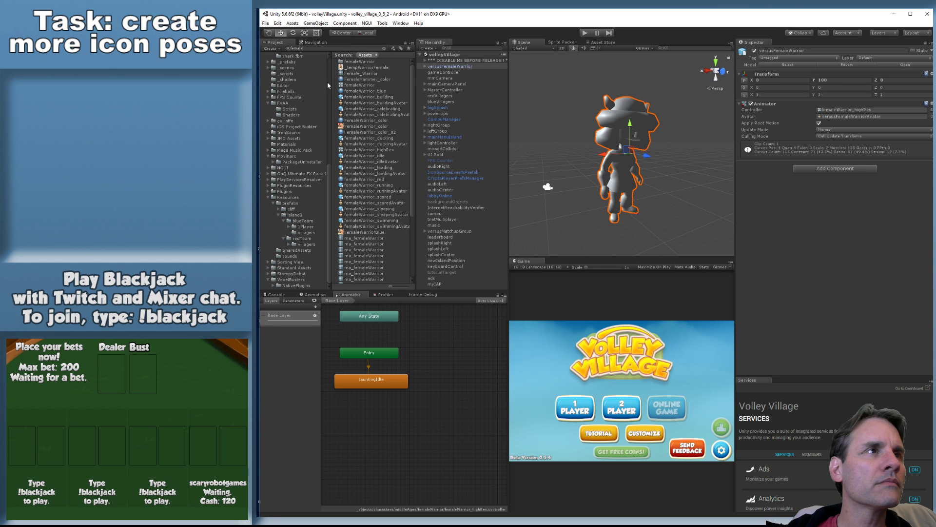
{"action": "left_click", "coordinate": [373, 79]}
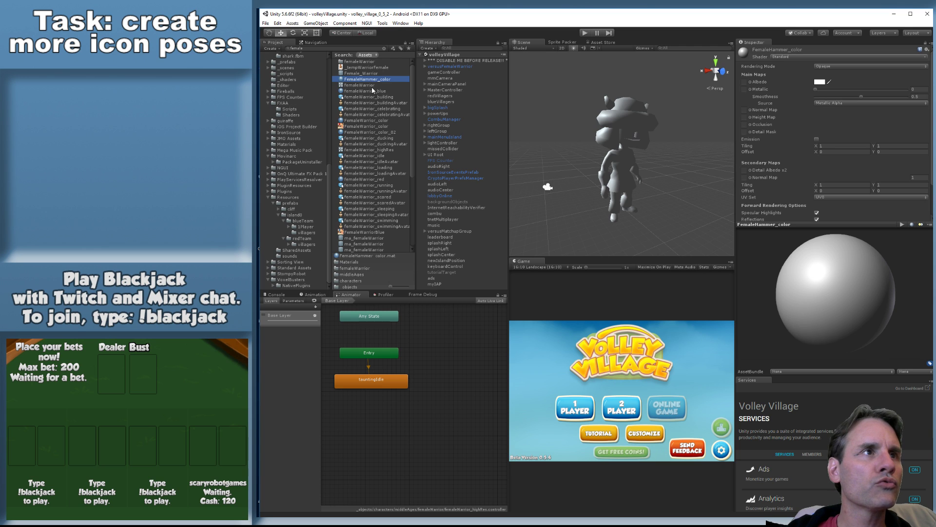
{"action": "left_click", "coordinate": [366, 121]}
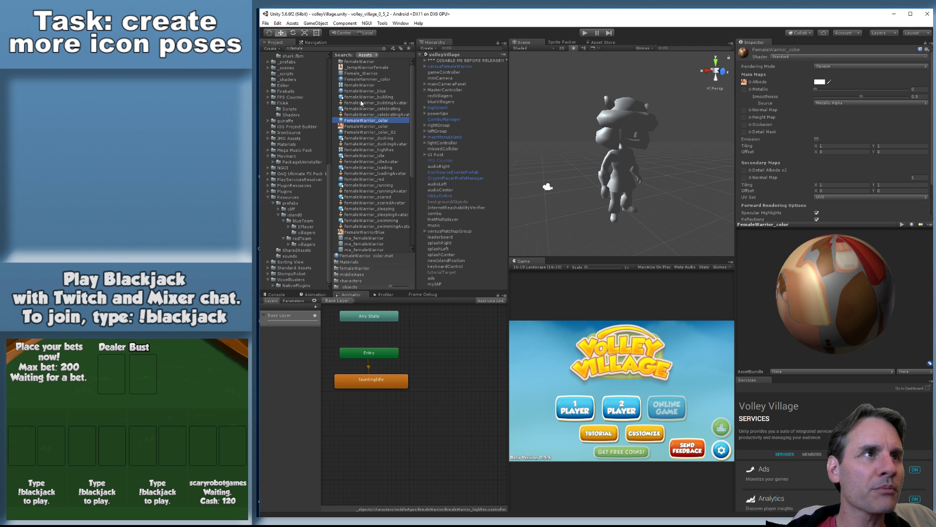
{"action": "left_click", "coordinate": [363, 132]}
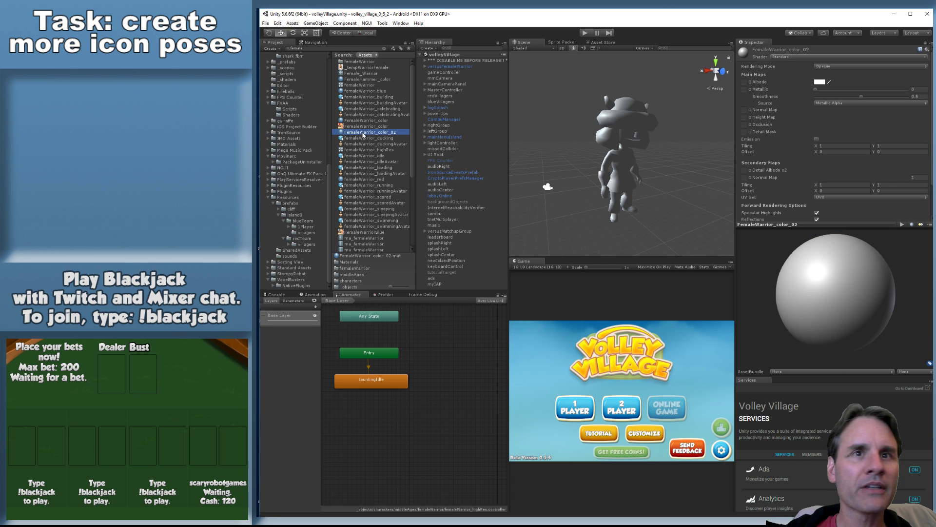
Apply the femaleWarrior_red material to the female warrior in the scene and save the scene
{"action": "left_click", "coordinate": [363, 180]}
{"action": "left_click_drag", "start_coordinate": [363, 179], "coordinate": [634, 163]}
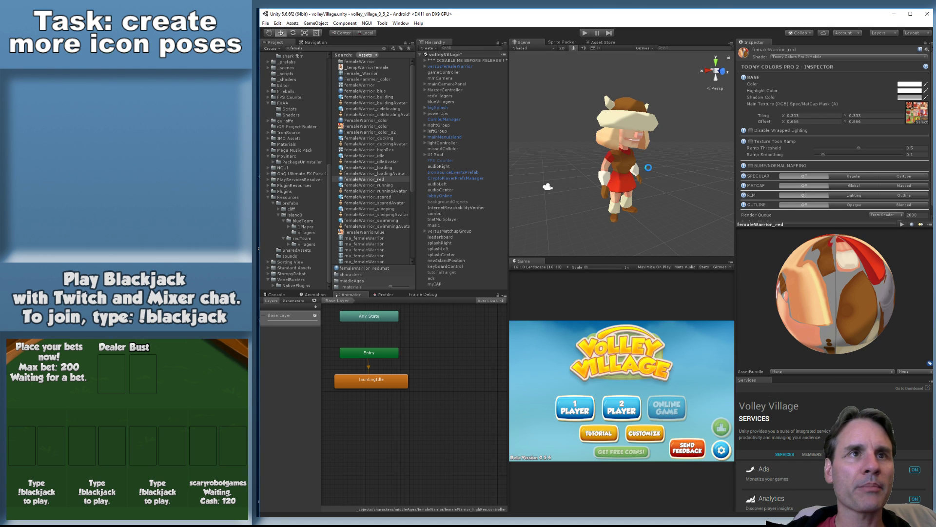
{"action": "key", "text": "ctrl+s"}
Run the game in the editor and mute its audio
{"action": "left_click", "coordinate": [585, 33]}
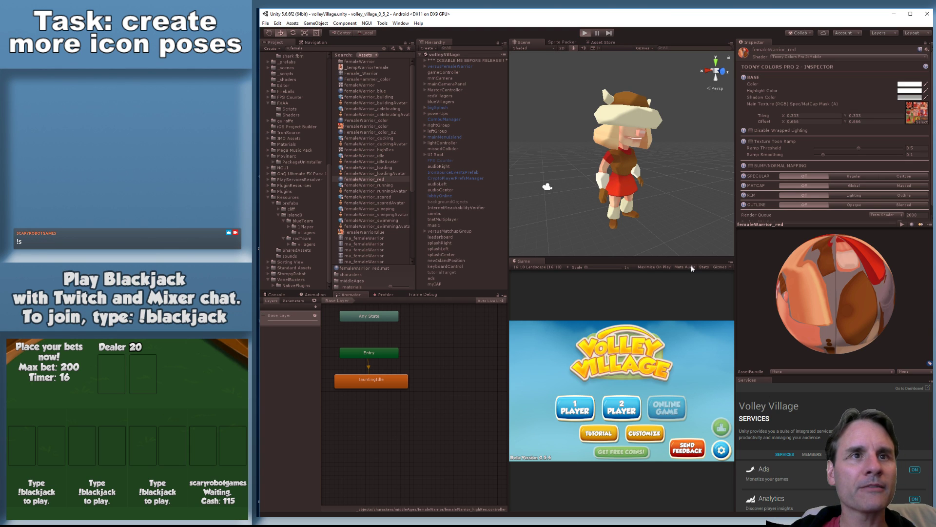
{"action": "key", "text": "ctrl+p"}
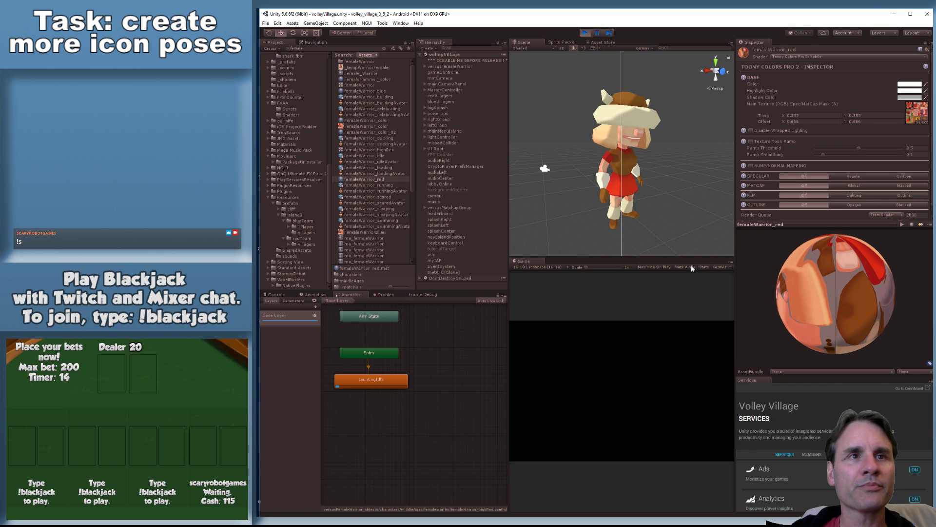
{"action": "left_click", "coordinate": [688, 268]}
Examine the female warrior's taunting idle animation from several angles in the Scene view, and stop the game
{"action": "middle_click_drag", "start_coordinate": [654, 133], "coordinate": [665, 163]}
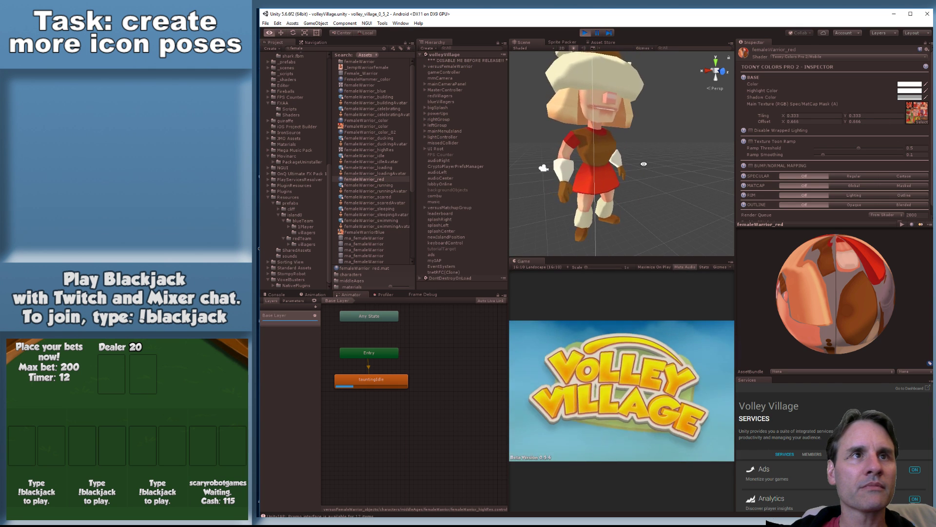
{"action": "scroll", "coordinate": [639, 161], "scroll_direction": "up", "scroll_amount": 3}
{"action": "left_click_drag", "start_coordinate": [629, 163], "coordinate": [615, 183], "text": "alt"}
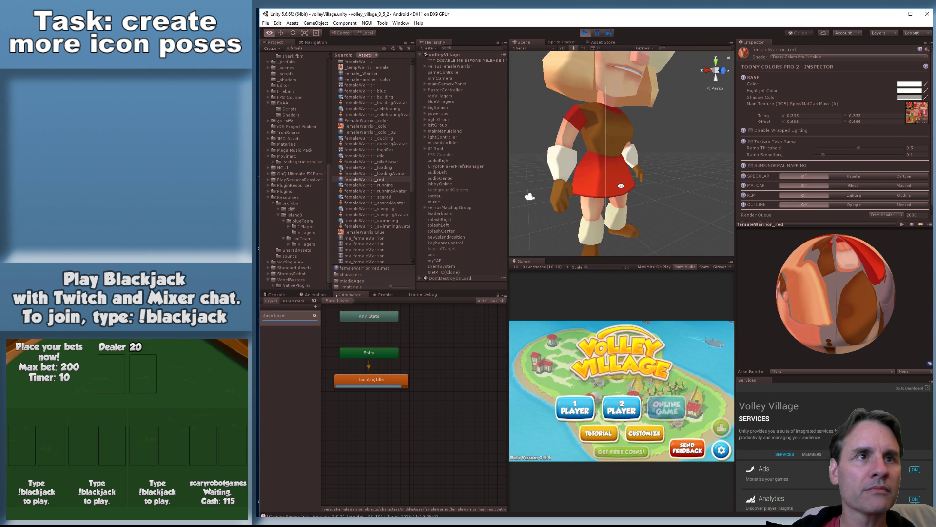
{"action": "key", "text": "w"}
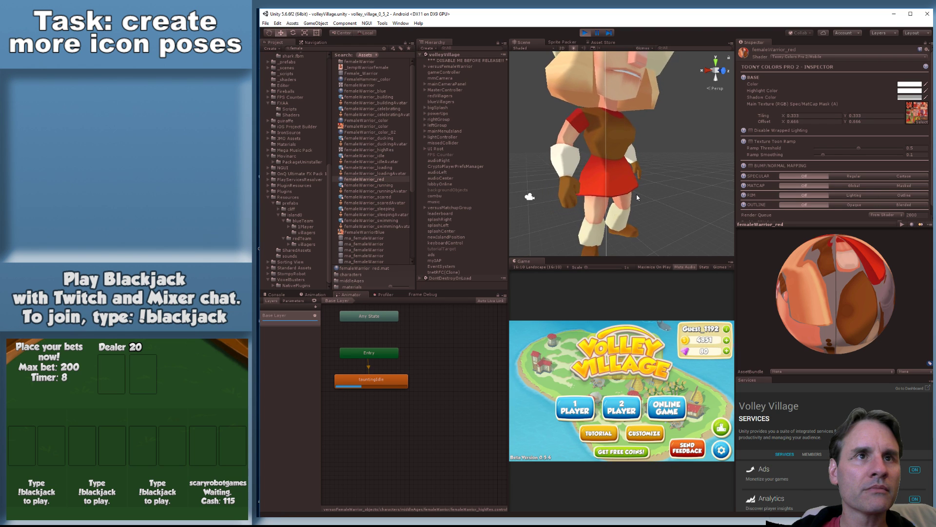
{"action": "scroll", "coordinate": [633, 195], "scroll_direction": "down", "scroll_amount": 3}
{"action": "left_click_drag", "start_coordinate": [656, 169], "coordinate": [636, 169], "text": "alt"}
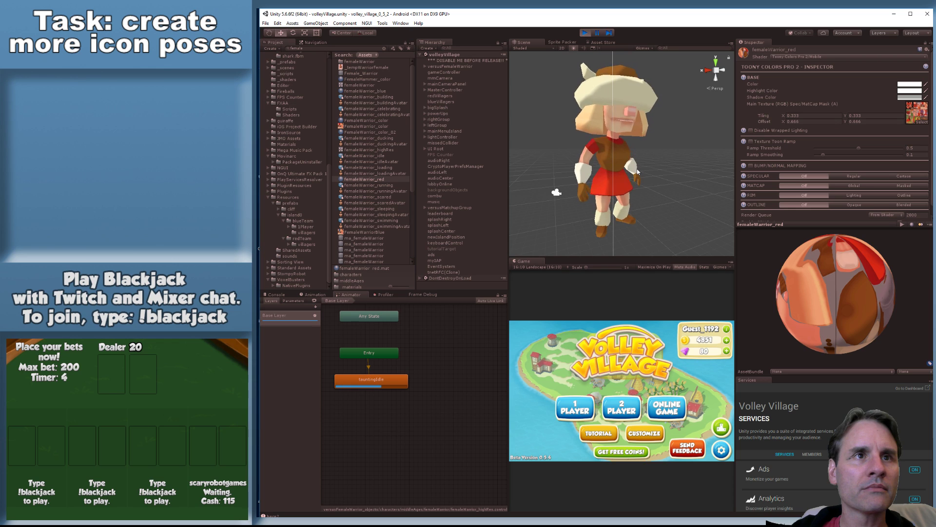
{"action": "scroll", "coordinate": [657, 199], "scroll_direction": "up", "scroll_amount": 5}
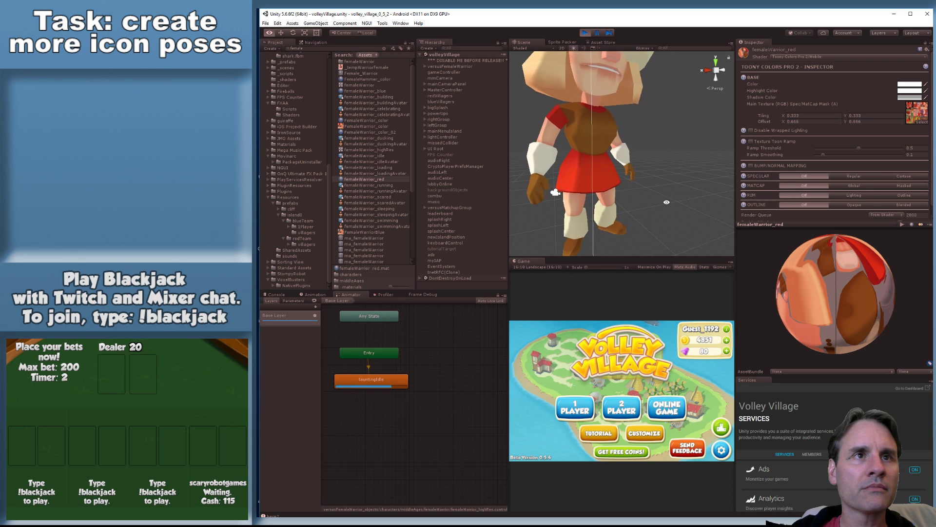
{"action": "mouse_move", "coordinate": [657, 200]}
{"action": "left_mouse_down", "text": "alt"}
{"action": "mouse_move", "coordinate": [599, 207]}
{"action": "mouse_move", "coordinate": [656, 184]}
{"action": "left_mouse_up", "text": "alt"}
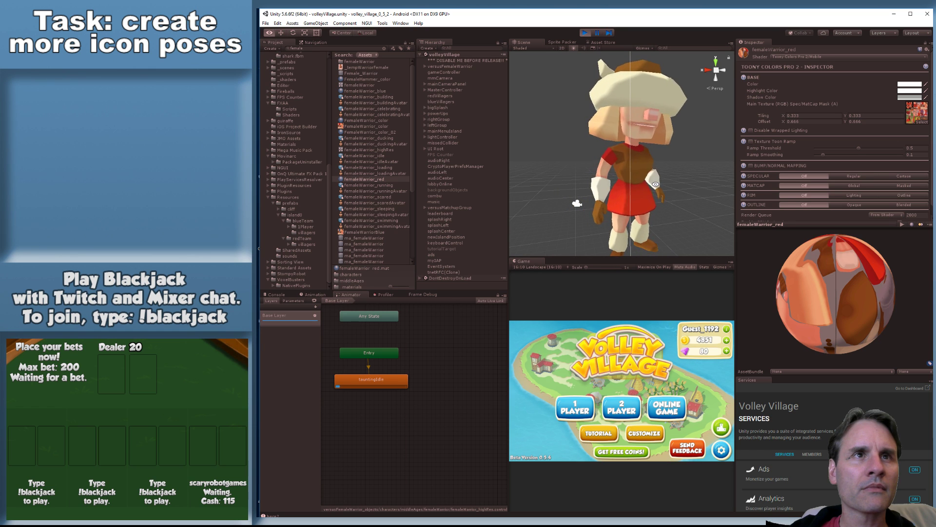
{"action": "left_click", "coordinate": [585, 32]}
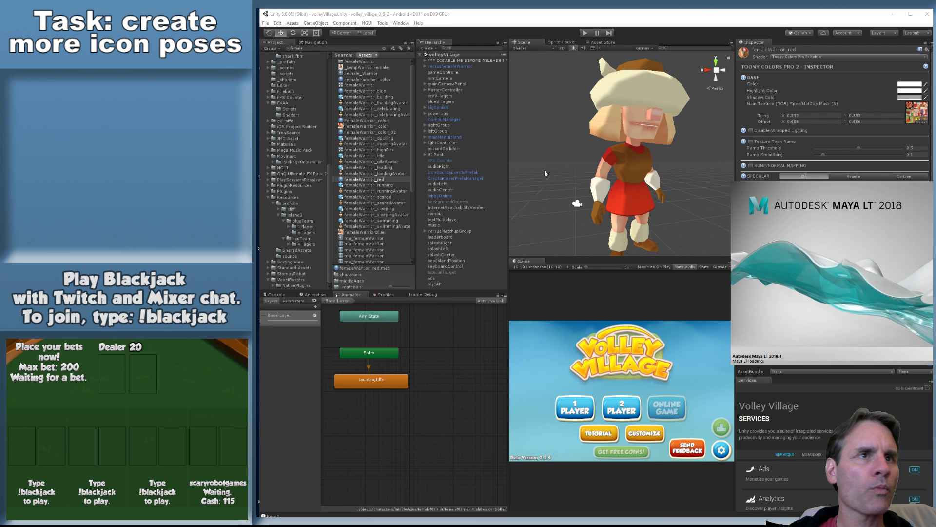
Show the contents of the femaleWarrior folder under _objects, characters, middleAges in the project
{"action": "scroll", "coordinate": [311, 119], "scroll_direction": "up", "scroll_amount": 10}
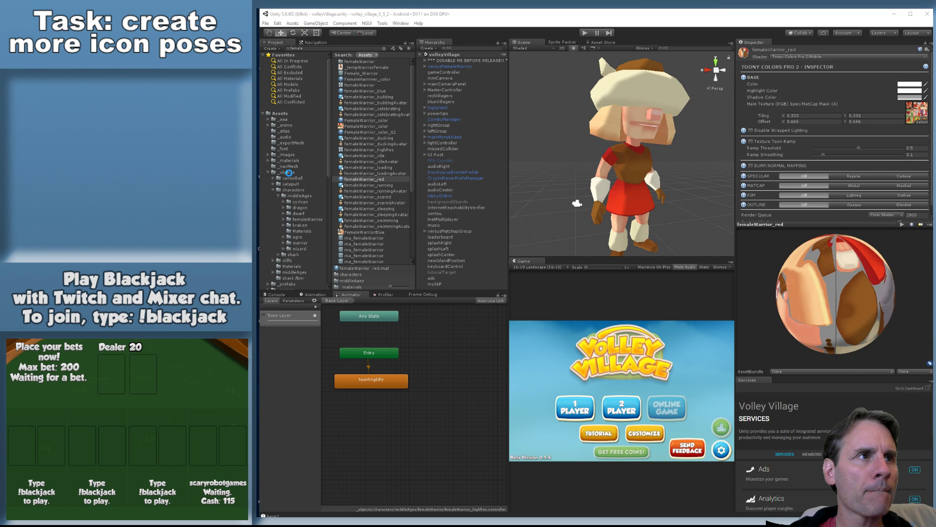
{"action": "left_click", "coordinate": [288, 172]}
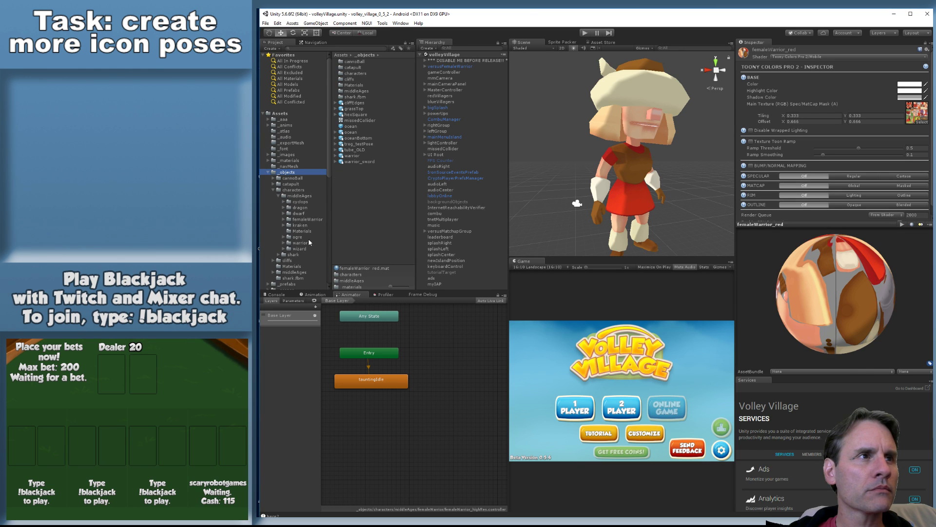
{"action": "left_click", "coordinate": [307, 219]}
Delete versusFemaleWarrior from the scene
{"action": "left_click", "coordinate": [634, 143]}
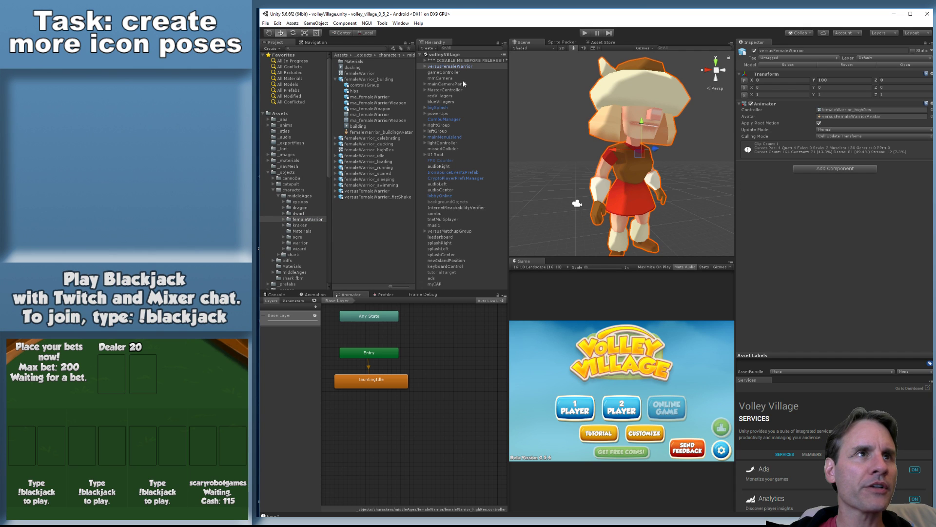
{"action": "left_click", "coordinate": [455, 66]}
{"action": "key", "text": "Delete"}
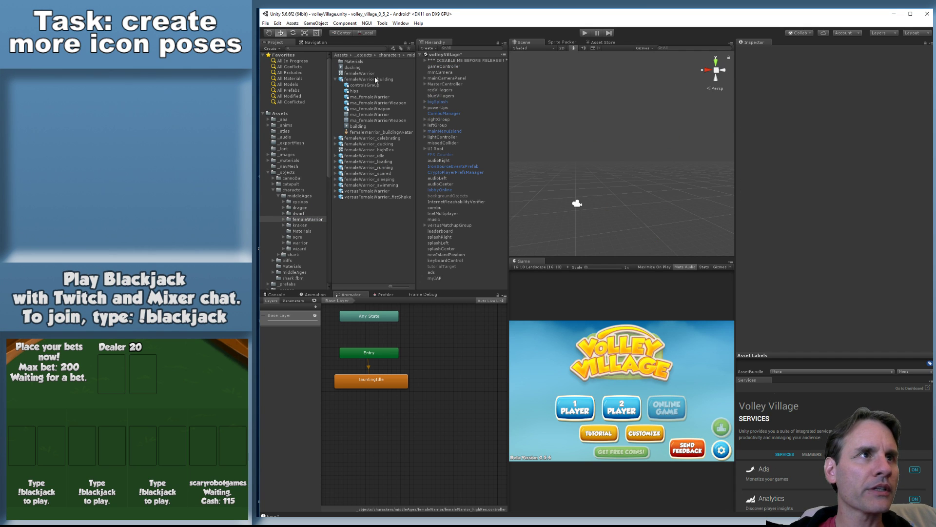
Inspect the versusFemaleWarrior_fistShake model's taunting1 clip settings and view its preview up close
{"action": "left_click", "coordinate": [372, 197]}
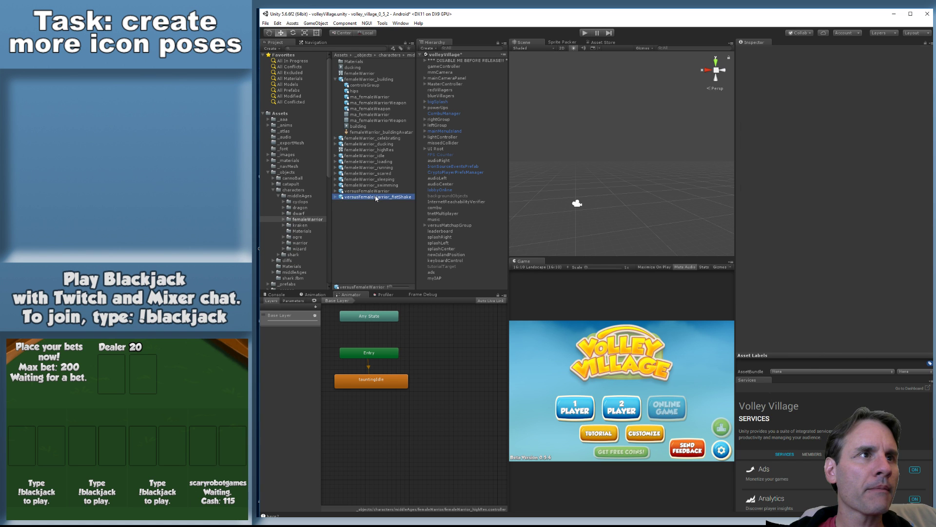
{"action": "scroll", "coordinate": [847, 306], "scroll_direction": "up", "scroll_amount": 2, "text": "alt"}
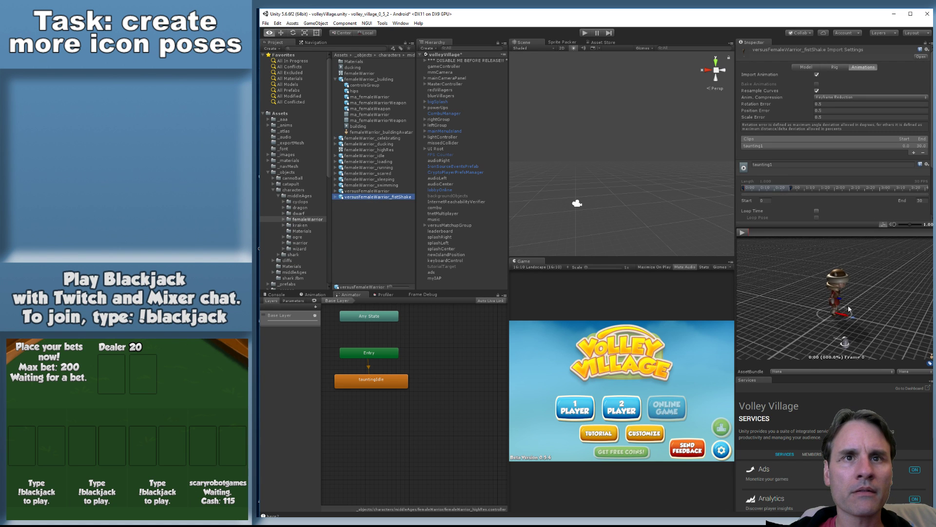
{"action": "left_click_drag", "start_coordinate": [846, 306], "coordinate": [834, 288], "text": "alt"}
{"action": "scroll", "coordinate": [835, 291], "scroll_direction": "up", "scroll_amount": 6}
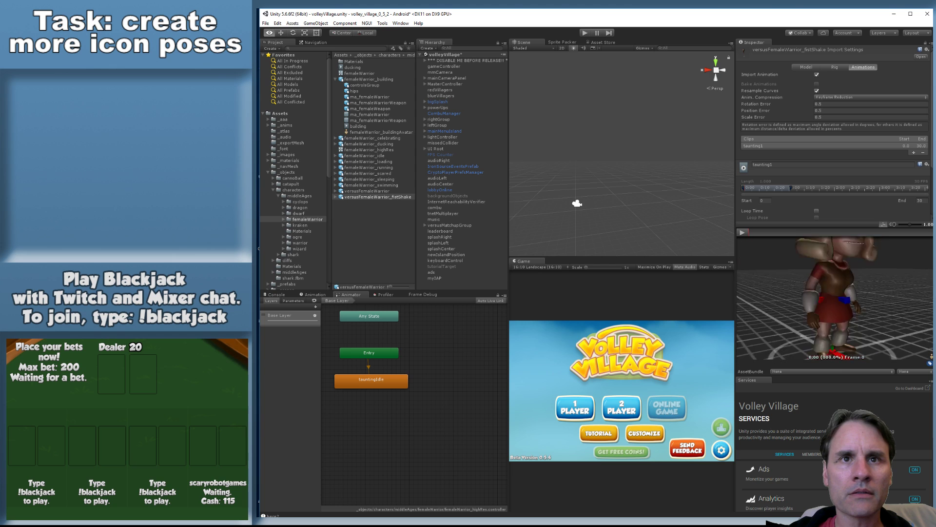
{"action": "left_click_drag", "start_coordinate": [916, 286], "coordinate": [844, 303]}
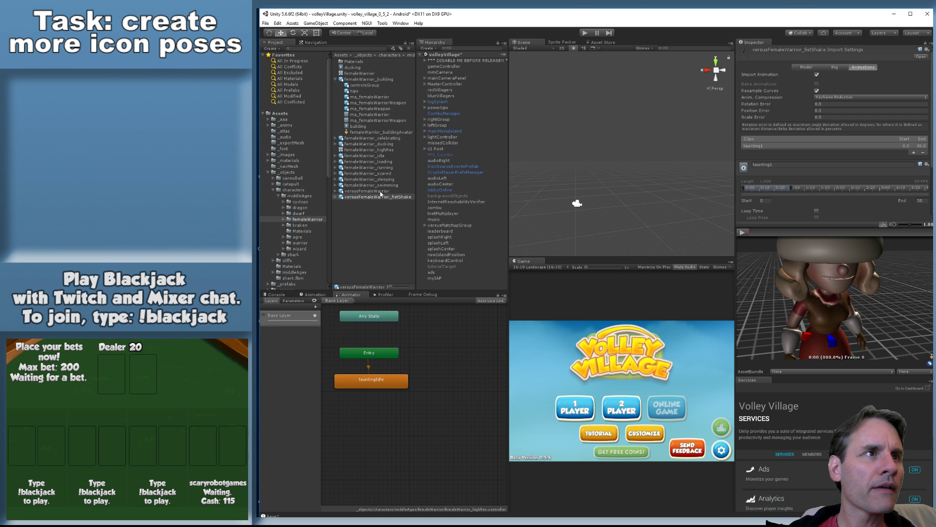
Inspect the femaleWarrior_highRes controller and the femaleWarrior_idle model with its animation preview
{"action": "left_click", "coordinate": [388, 150]}
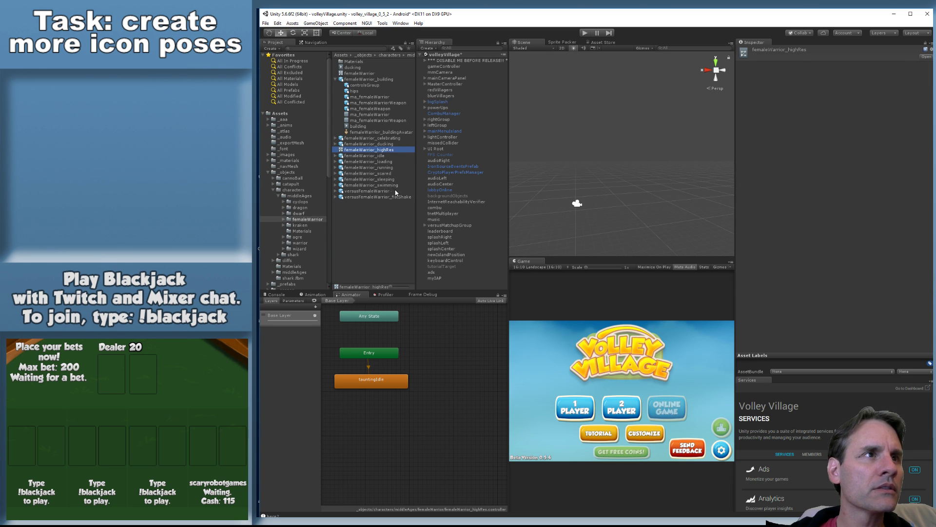
{"action": "left_click", "coordinate": [375, 155]}
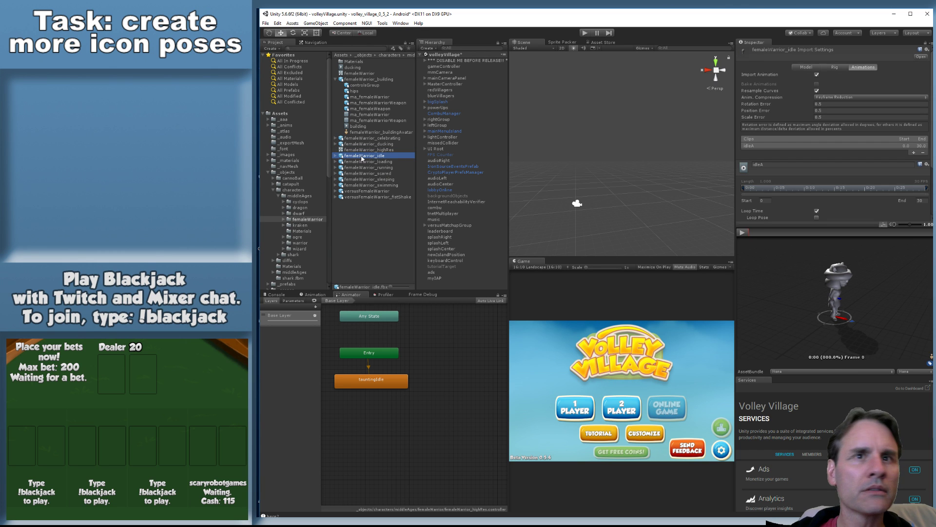
{"action": "left_click_drag", "start_coordinate": [837, 284], "coordinate": [792, 280], "text": "alt"}
{"action": "right_click_drag", "start_coordinate": [792, 280], "coordinate": [866, 286], "text": "alt"}
{"action": "middle_click_drag", "start_coordinate": [836, 287], "coordinate": [838, 332], "text": "alt"}
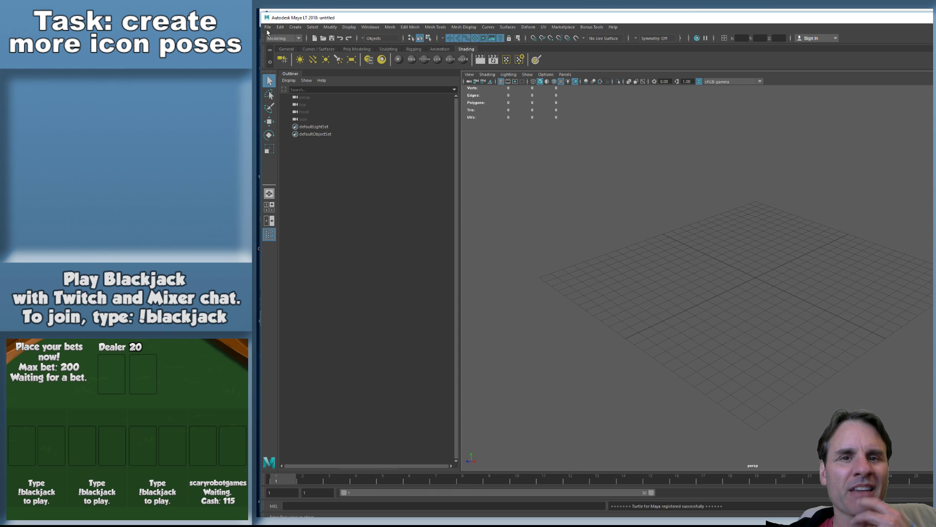
{"action": "left_click", "coordinate": [267, 28]}
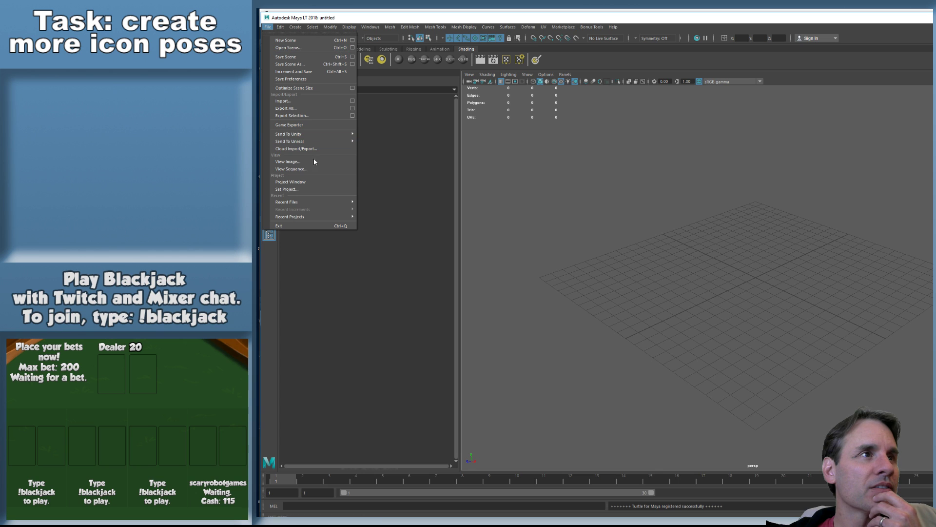
{"action": "mouse_move", "coordinate": [314, 202]}
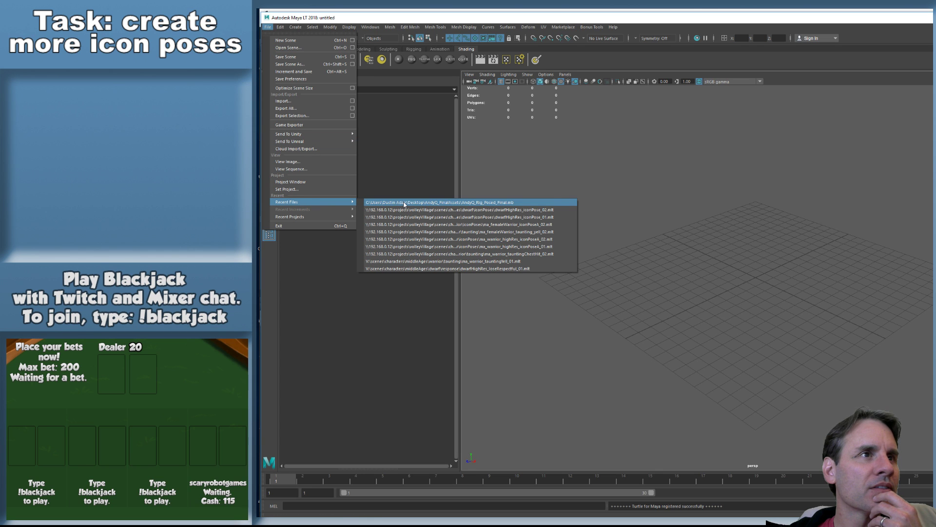
{"action": "left_click", "coordinate": [703, 282]}
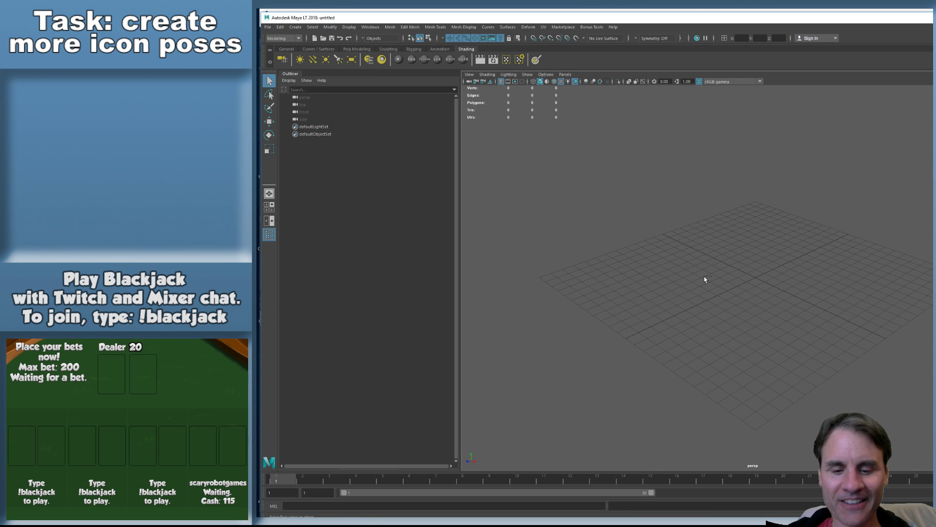
Start opening a scene and go to the network folder \\192.168.0.12\projects\volleyVillage
{"action": "key", "text": "ctrl+o"}
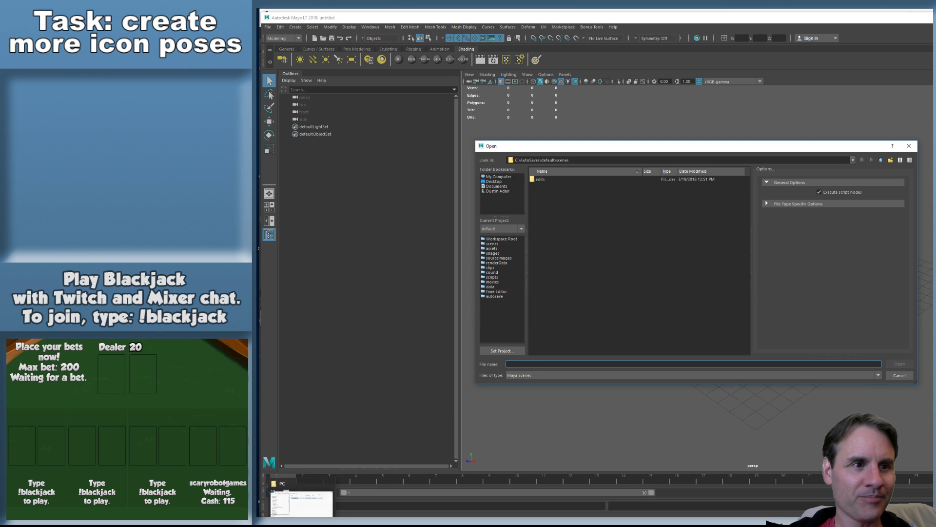
{"action": "key", "text": "super"}
{"action": "key", "text": "super"}
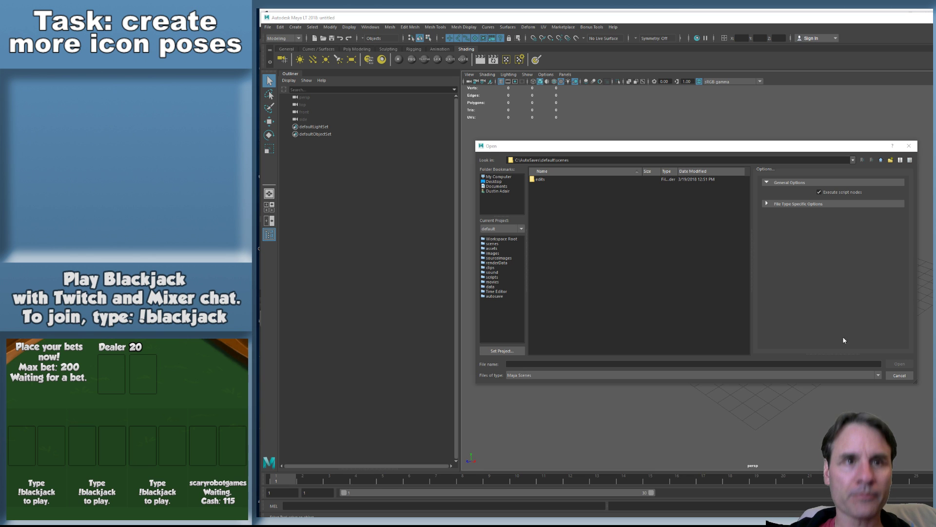
{"action": "left_click", "coordinate": [686, 364]}
{"action": "type", "text": "\\\\192.168.0.12\\projects\\volleyVillage"}
{"action": "key", "text": "Return"}
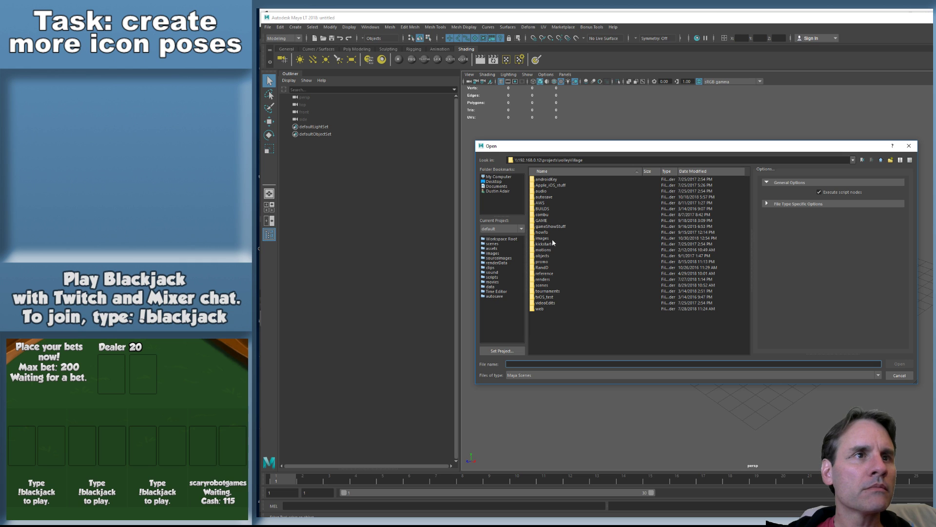
Open ma_femaleWarrior_taunting_idle_01.mlt from scenes, characters, middleAges, femaleWarrior, taunting and inspect the character model
{"action": "double_click", "coordinate": [543, 284]}
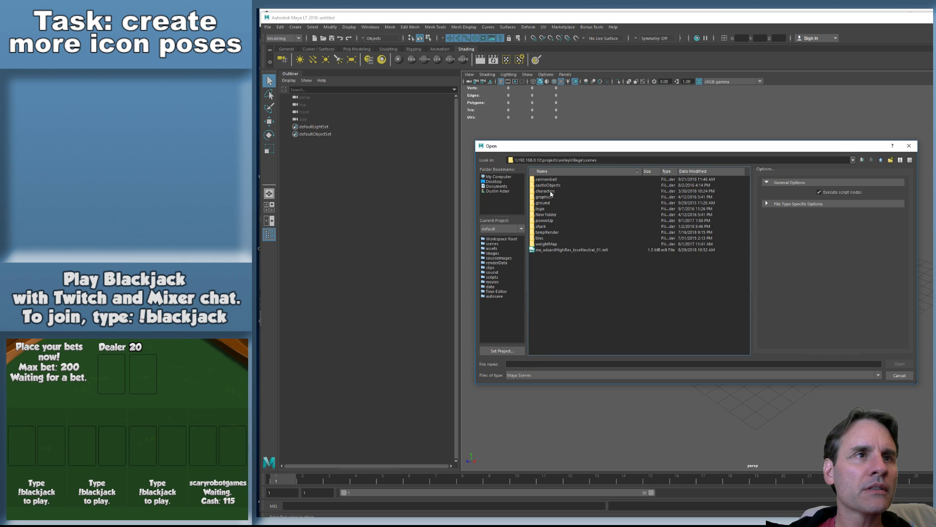
{"action": "double_click", "coordinate": [550, 191]}
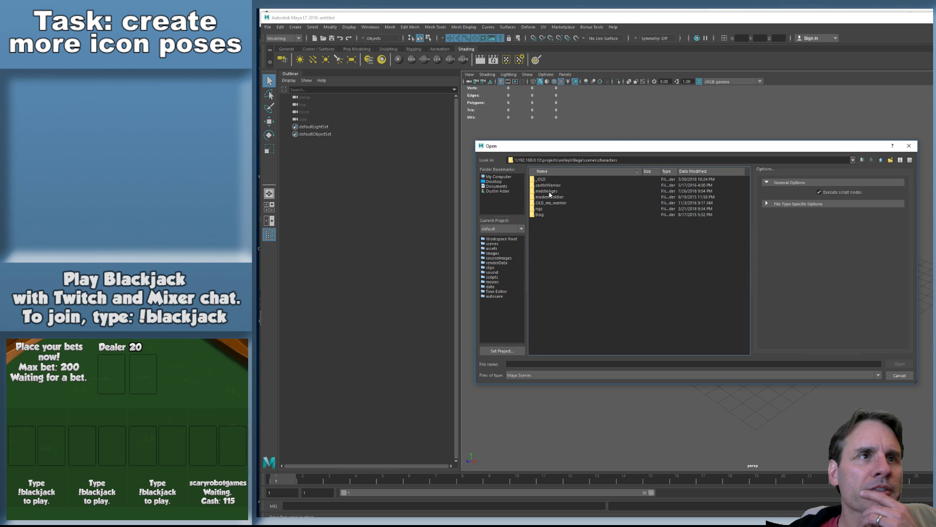
{"action": "double_click", "coordinate": [554, 191]}
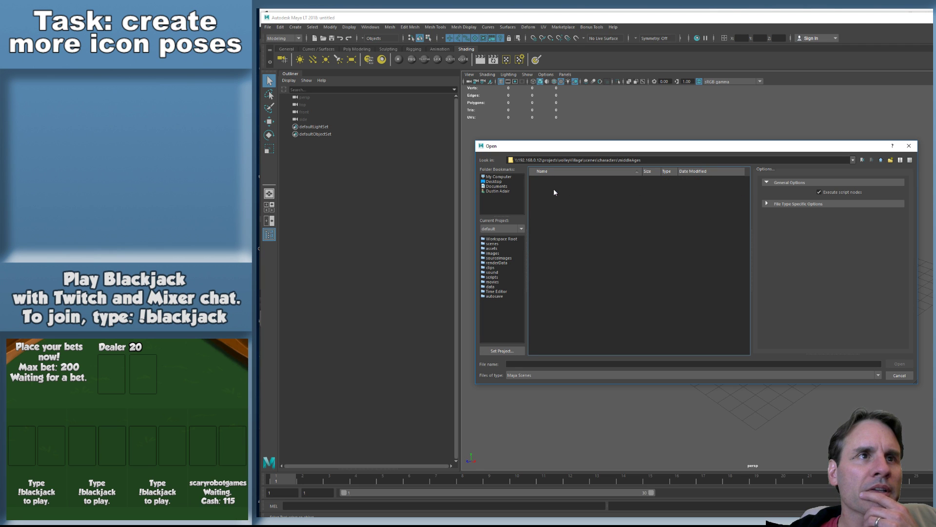
{"action": "double_click", "coordinate": [554, 197]}
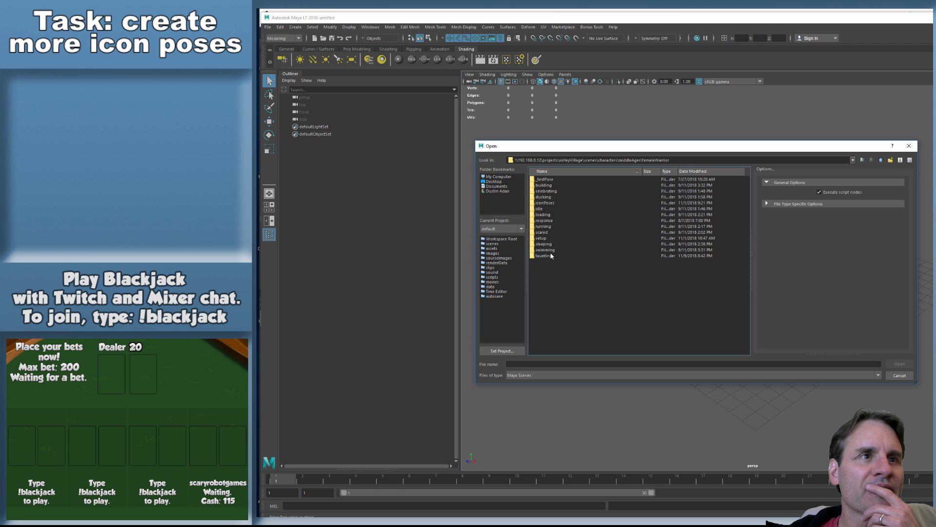
{"action": "double_click", "coordinate": [545, 256]}
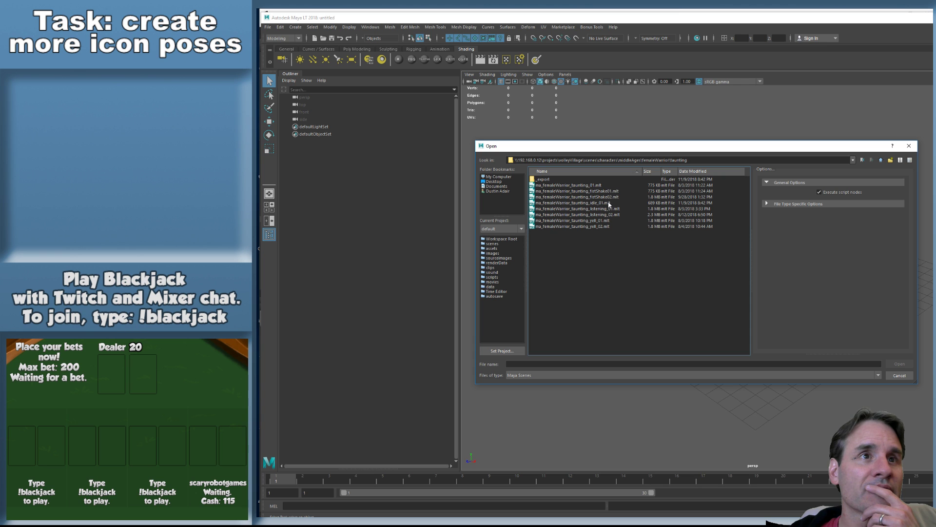
{"action": "double_click", "coordinate": [611, 203]}
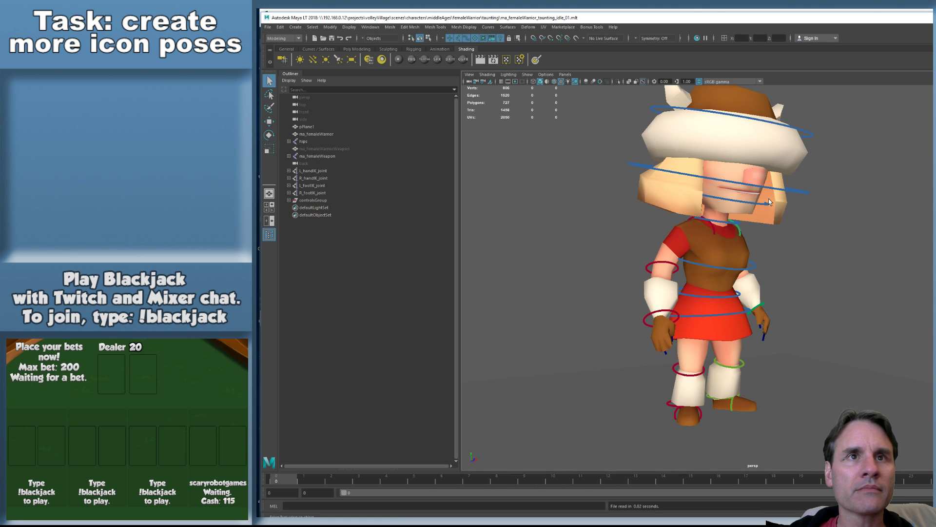
{"action": "scroll", "coordinate": [770, 201], "scroll_direction": "up", "scroll_amount": 4}
{"action": "middle_click_drag", "start_coordinate": [770, 201], "coordinate": [753, 272], "text": "alt"}
{"action": "left_click_drag", "start_coordinate": [753, 272], "coordinate": [773, 247], "text": "alt"}
{"action": "scroll", "coordinate": [817, 264], "scroll_direction": "down", "scroll_amount": 5}
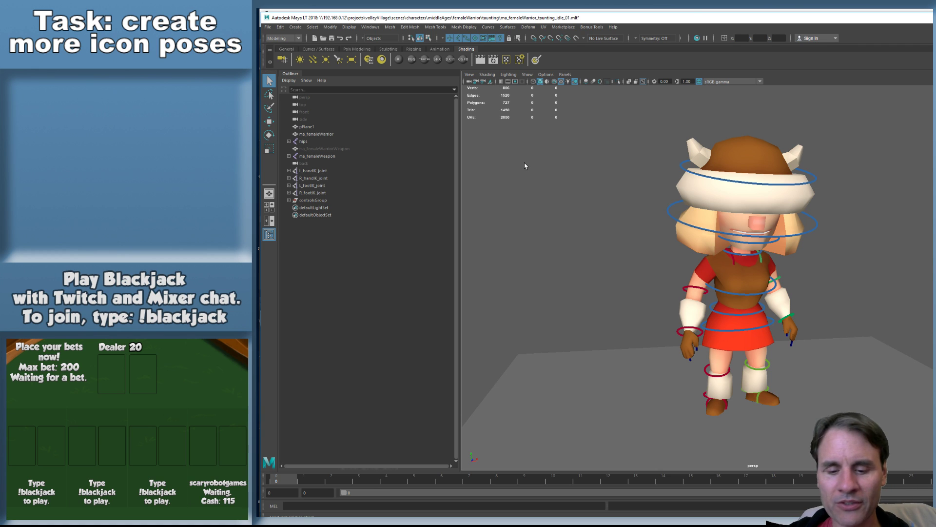
Open ma_femaleWarrior_taunting_listening_02.mlt without saving the current scene and inspect the character's pose
{"action": "left_click", "coordinate": [269, 29]}
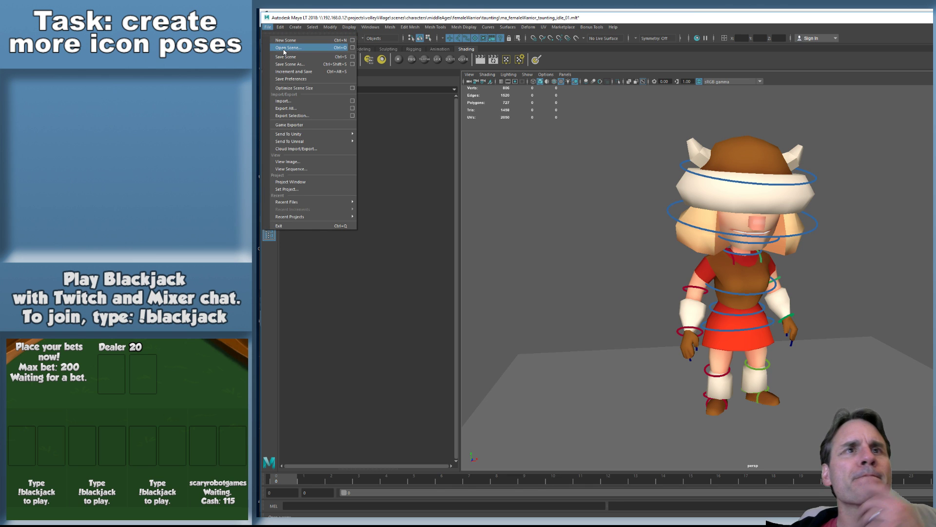
{"action": "left_click", "coordinate": [284, 48]}
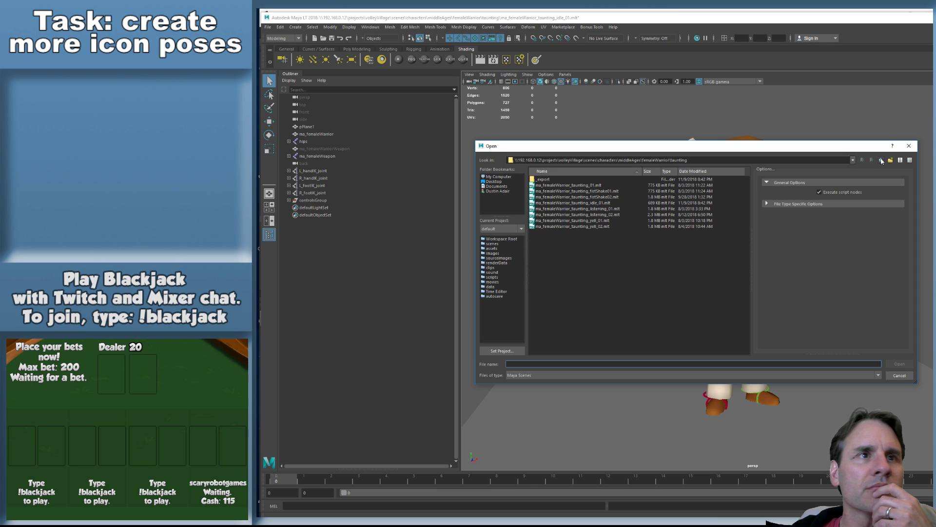
{"action": "double_click", "coordinate": [615, 214]}
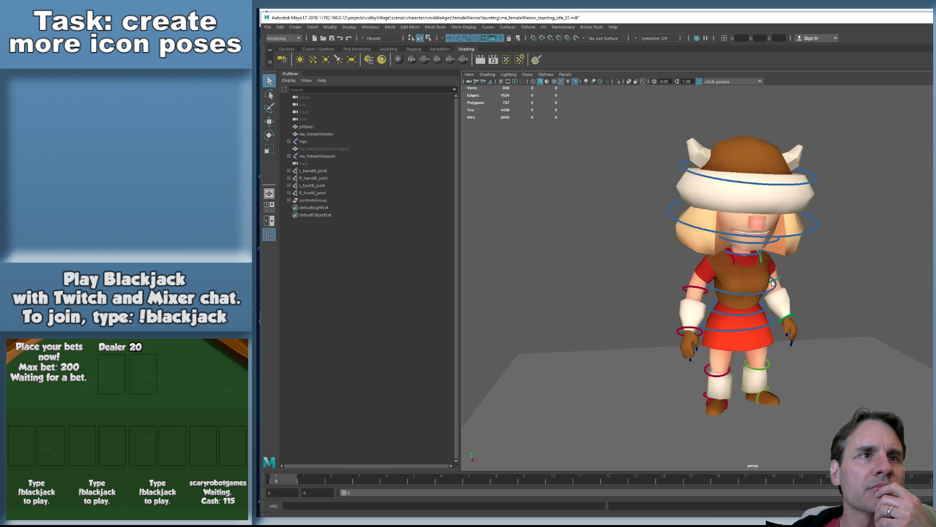
{"action": "left_click", "coordinate": [889, 274]}
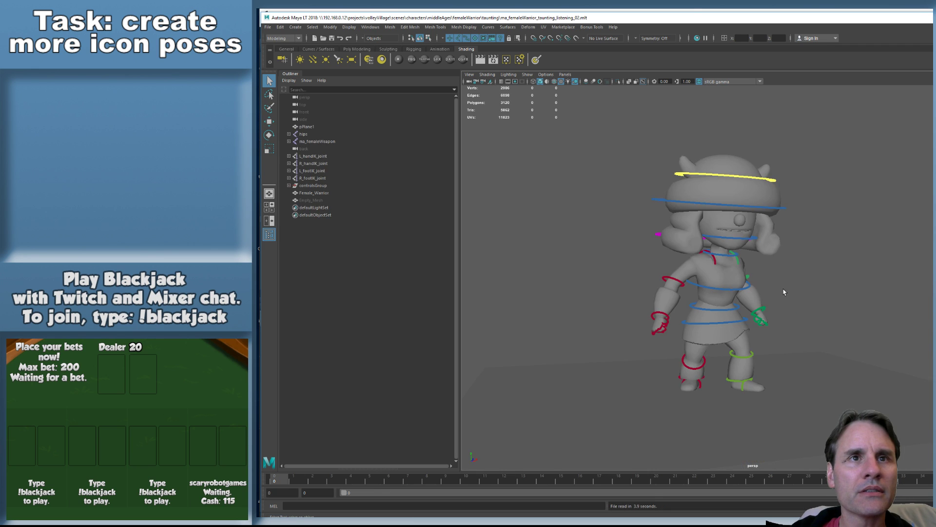
{"action": "scroll", "coordinate": [768, 237], "scroll_direction": "up", "scroll_amount": 2}
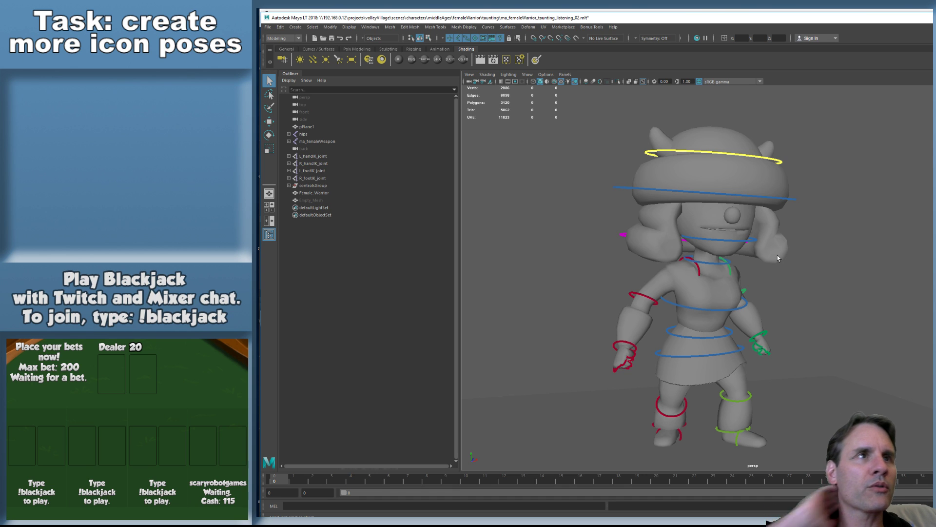
{"action": "left_click_drag", "start_coordinate": [848, 319], "coordinate": [890, 325], "text": "alt"}
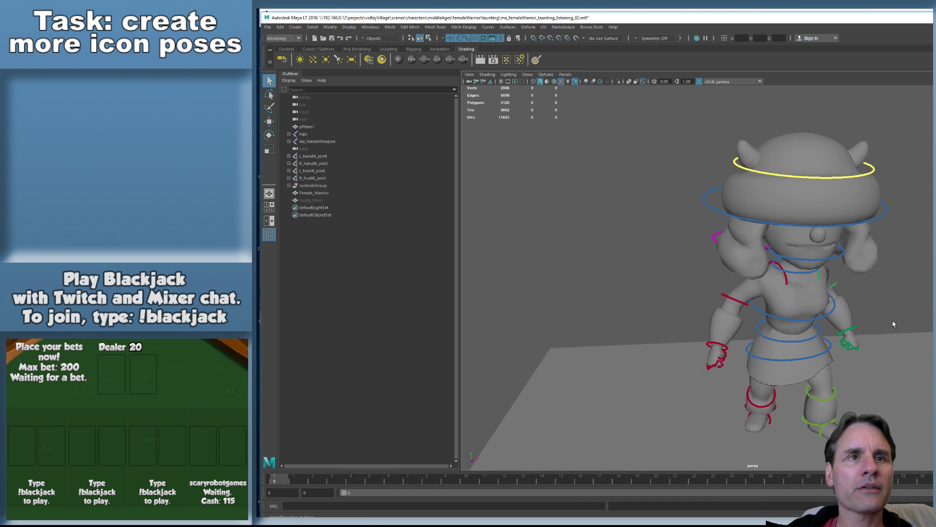
{"action": "left_click", "coordinate": [268, 28]}
{"action": "left_click", "coordinate": [284, 48]}
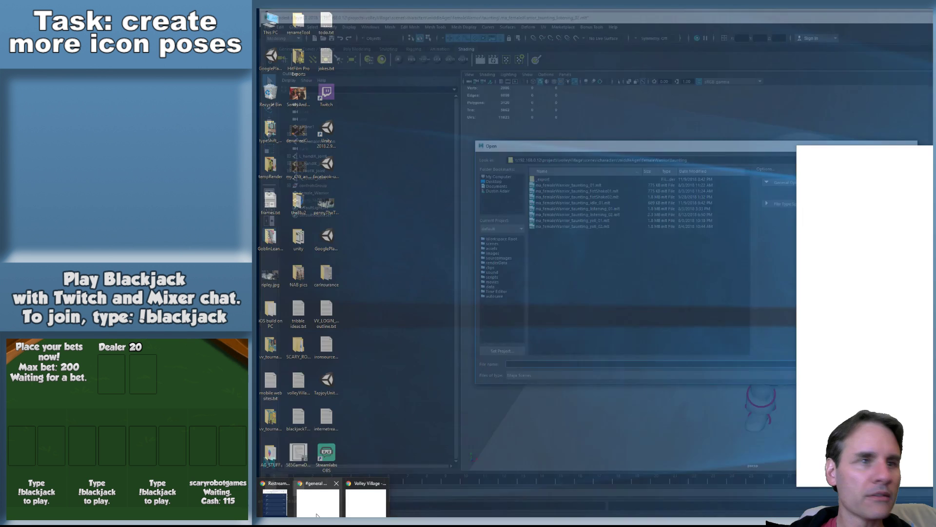
{"action": "left_click", "coordinate": [318, 503]}
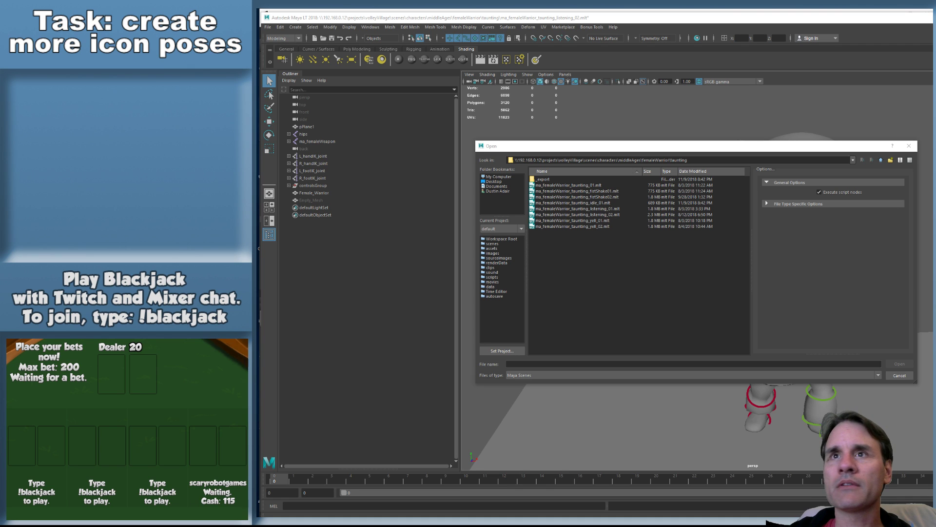
{"action": "left_click", "coordinate": [694, 364]}
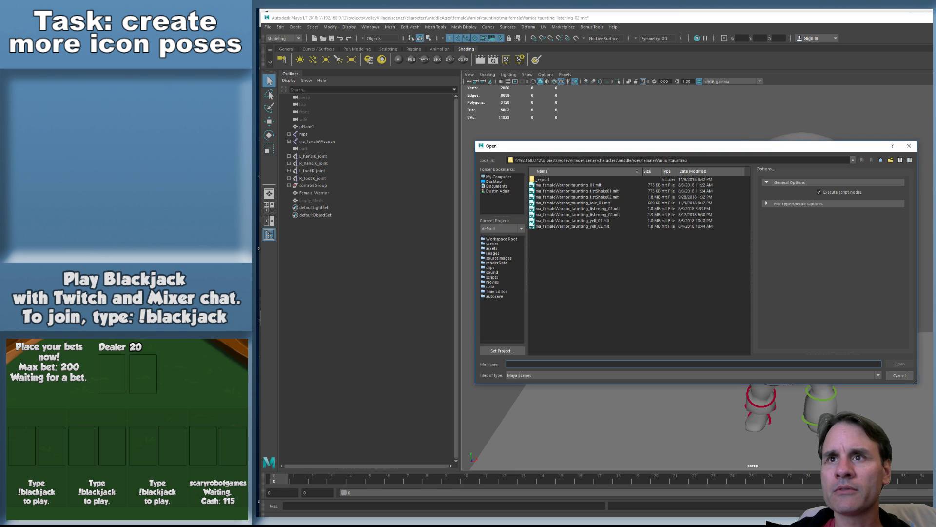
{"action": "left_click", "coordinate": [900, 375]}
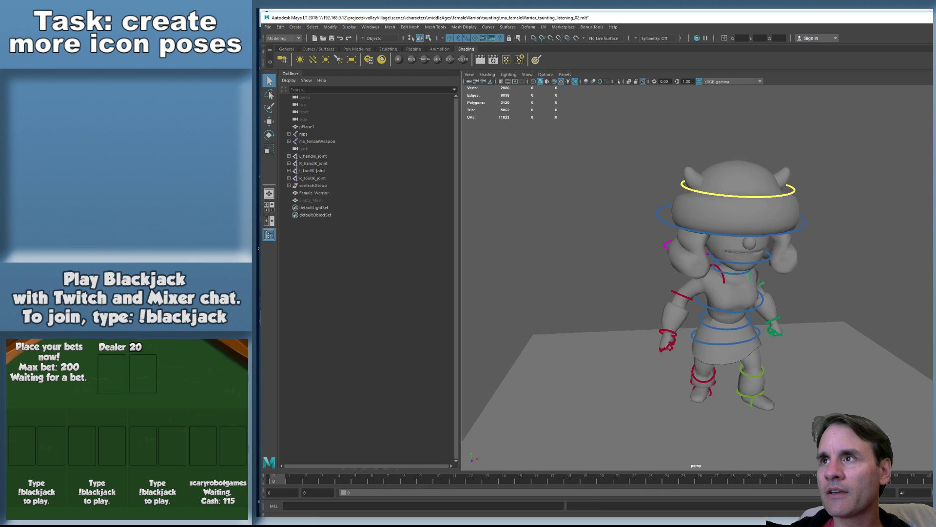
Narrow the Maya LT window so the channel box and layer editor fit on screen
{"action": "mouse_move", "coordinate": [935, 289]}
{"action": "left_mouse_down"}
{"action": "mouse_move", "coordinate": [908, 289]}
{"action": "mouse_move", "coordinate": [933, 293]}
{"action": "left_mouse_up"}
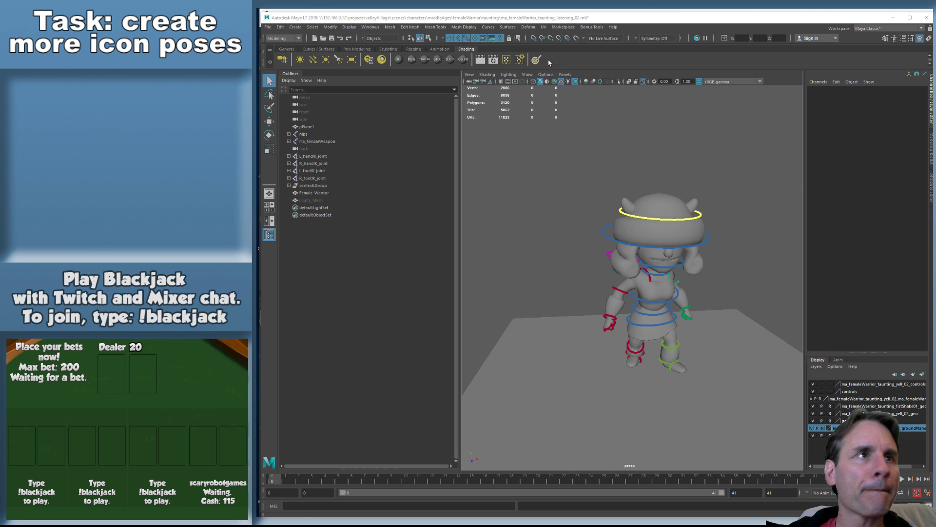
{"action": "left_click", "coordinate": [576, 151]}
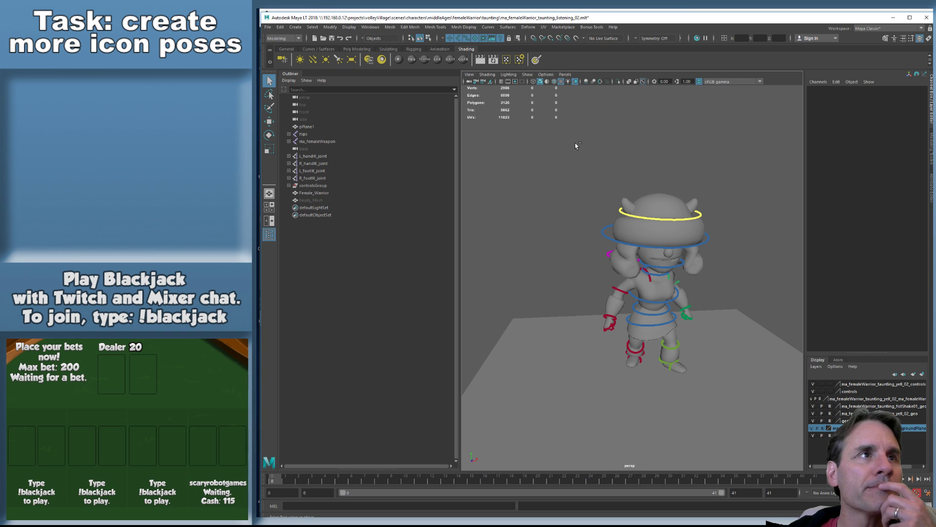
Open ma_femaleWarrior_taunting_01.mlt without saving the listening scene and inspect the character model up close
{"action": "key", "text": "ctrl+o"}
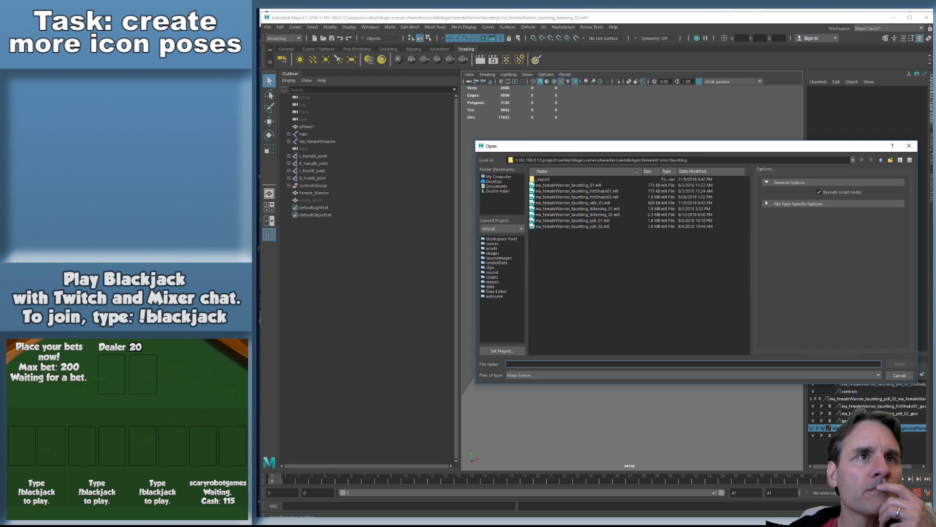
{"action": "left_click", "coordinate": [609, 203]}
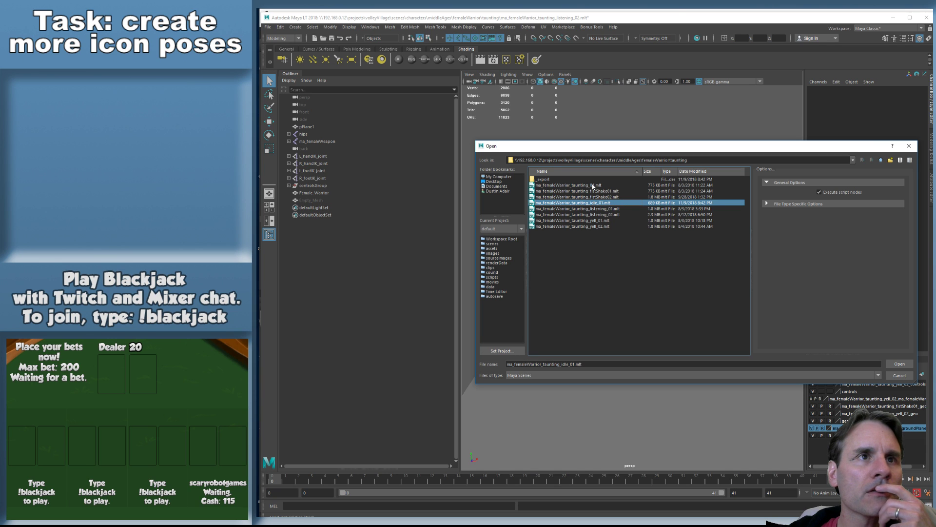
{"action": "double_click", "coordinate": [594, 186]}
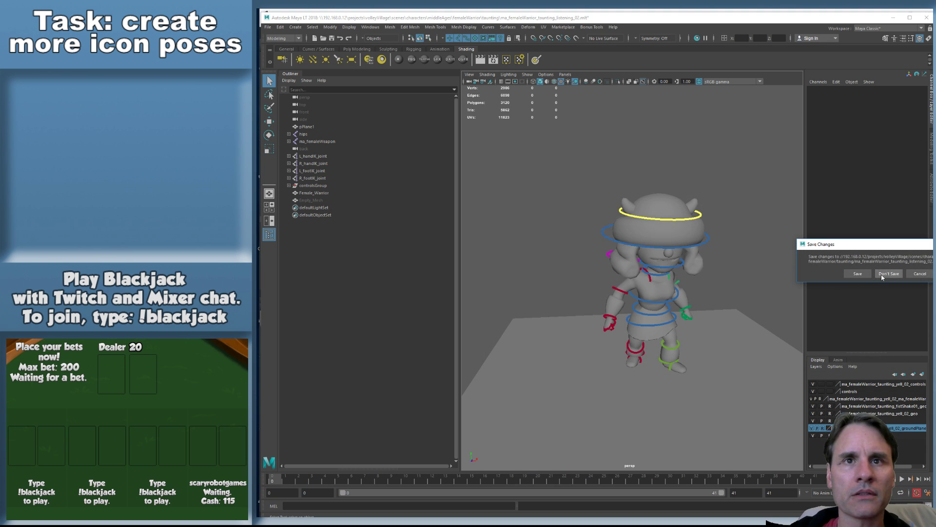
{"action": "left_click", "coordinate": [882, 276]}
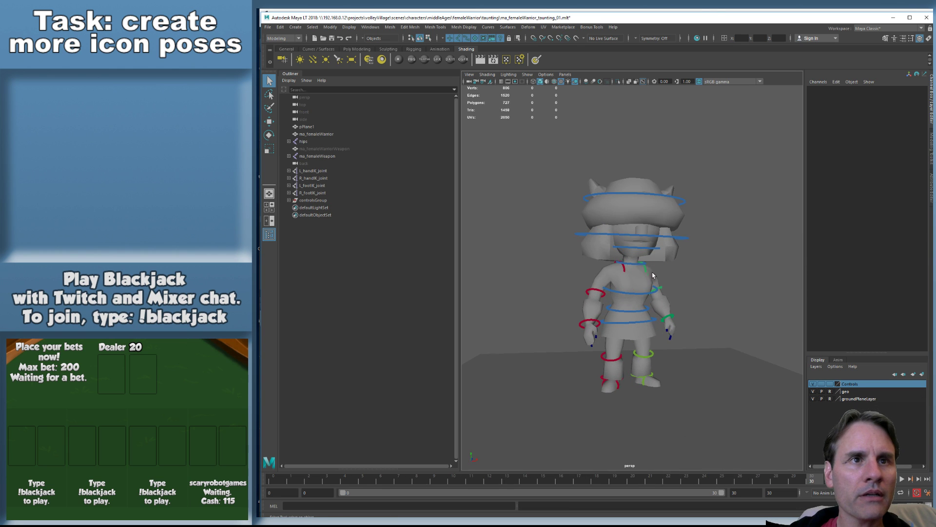
{"action": "scroll", "coordinate": [652, 274], "scroll_direction": "up", "scroll_amount": 5}
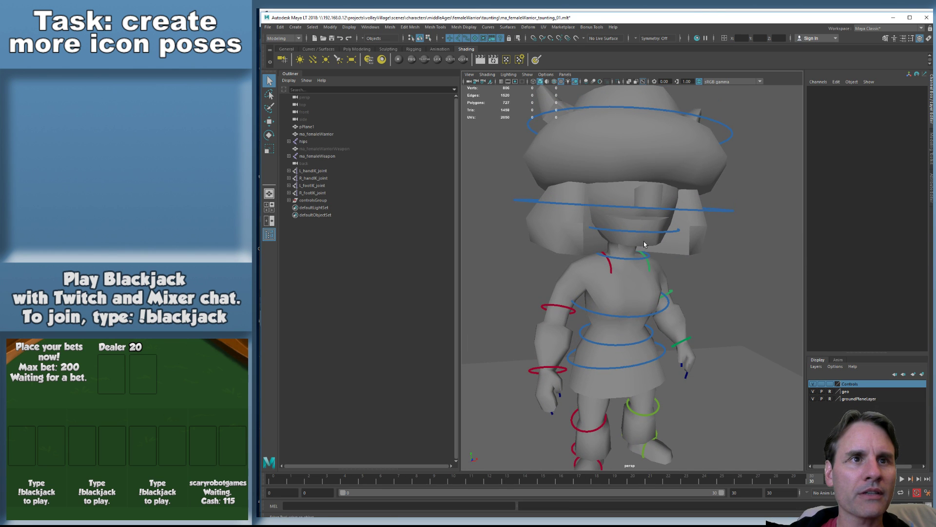
{"action": "scroll", "coordinate": [644, 249], "scroll_direction": "down", "scroll_amount": 2}
{"action": "scroll", "coordinate": [639, 258], "scroll_direction": "down", "scroll_amount": 2}
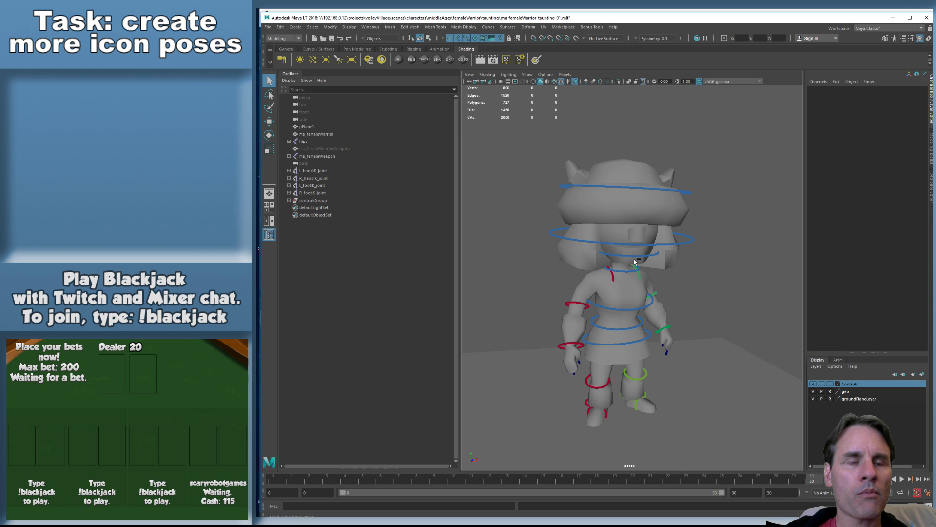
Reopen ma_femaleWarrior_taunting_idle_01.mlt without saving the current scene and view the textured character up close
{"action": "key", "text": "ctrl+o"}
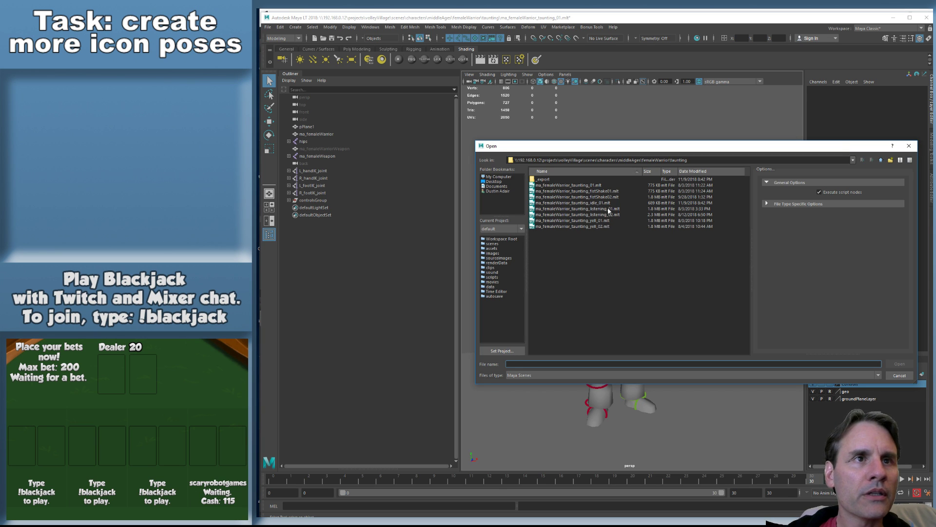
{"action": "double_click", "coordinate": [604, 203]}
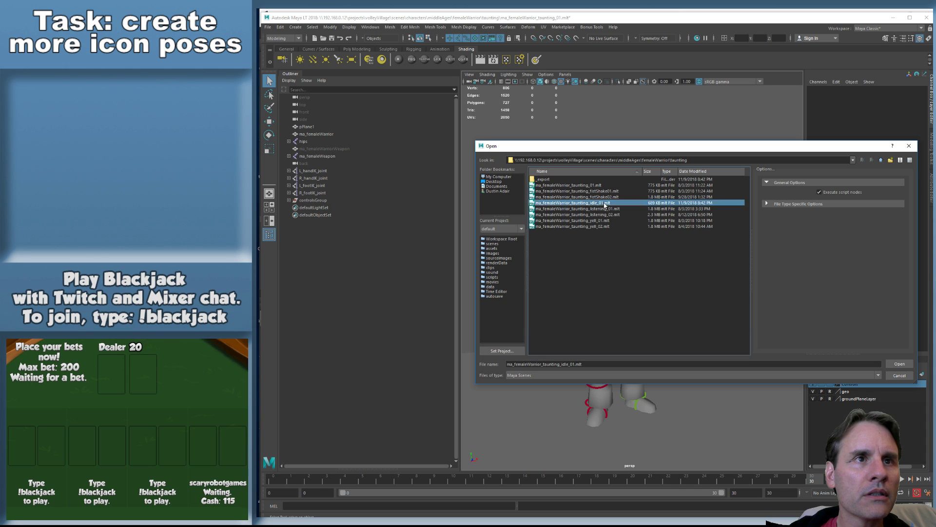
{"action": "left_click", "coordinate": [890, 274]}
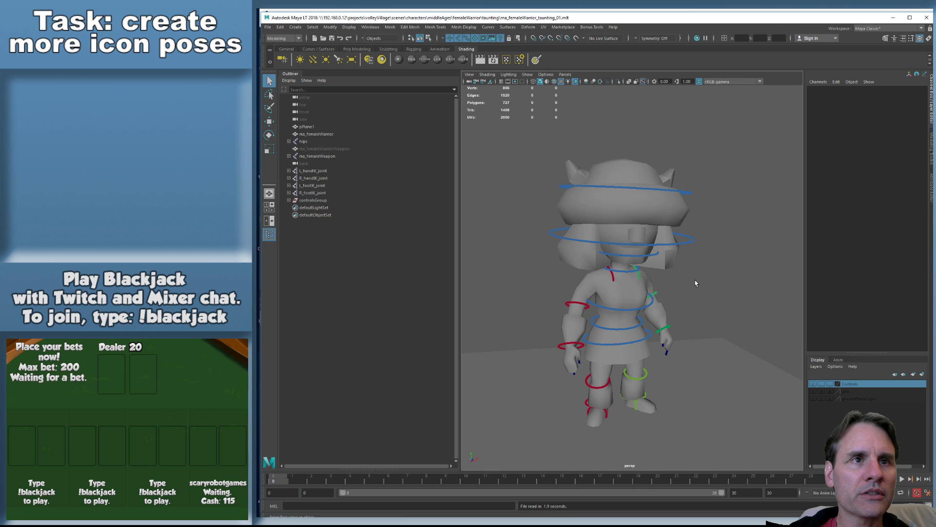
{"action": "scroll", "coordinate": [656, 266], "scroll_direction": "up", "scroll_amount": 5}
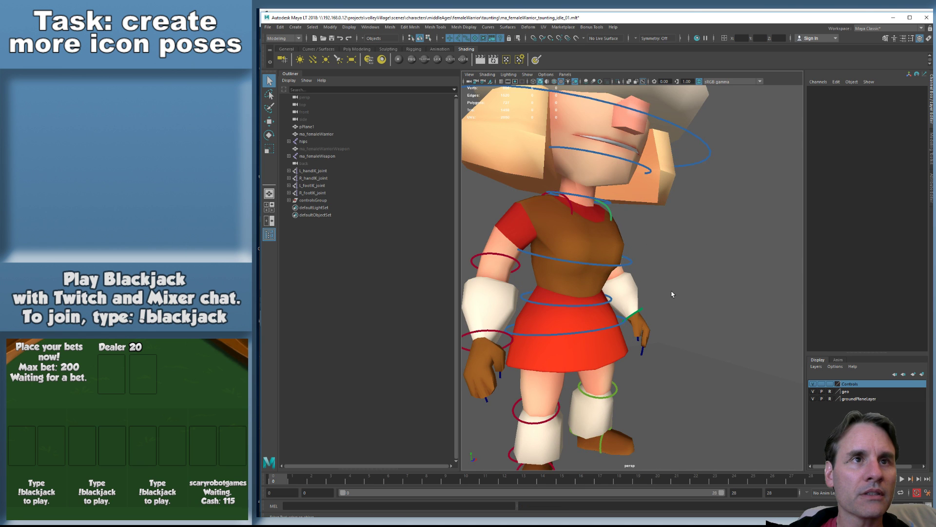
Open ma_femaleWarrior_taunting_listening_02.mlt without saving the idle scene and play through its animation up close
{"action": "scroll", "coordinate": [671, 294], "scroll_direction": "down", "scroll_amount": 5}
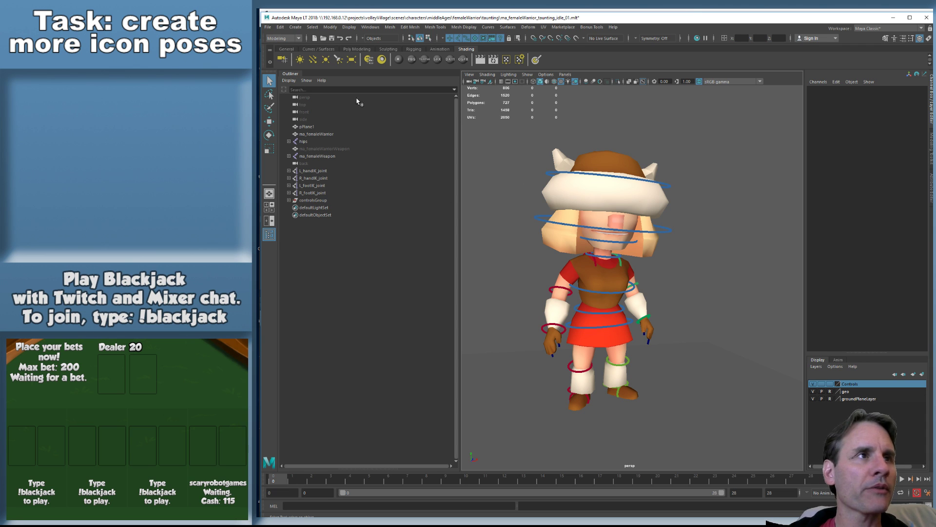
{"action": "left_click", "coordinate": [267, 27]}
{"action": "key", "text": "Escape"}
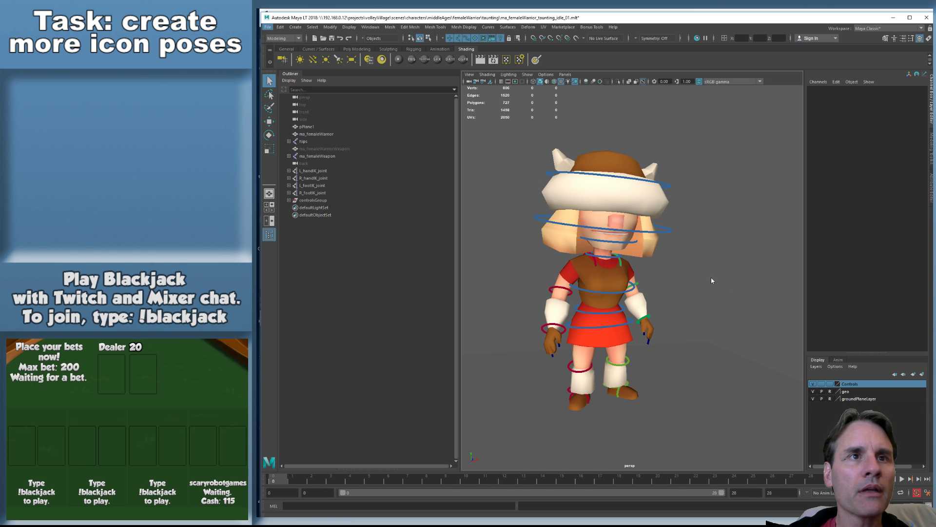
{"action": "key", "text": "ctrl+o"}
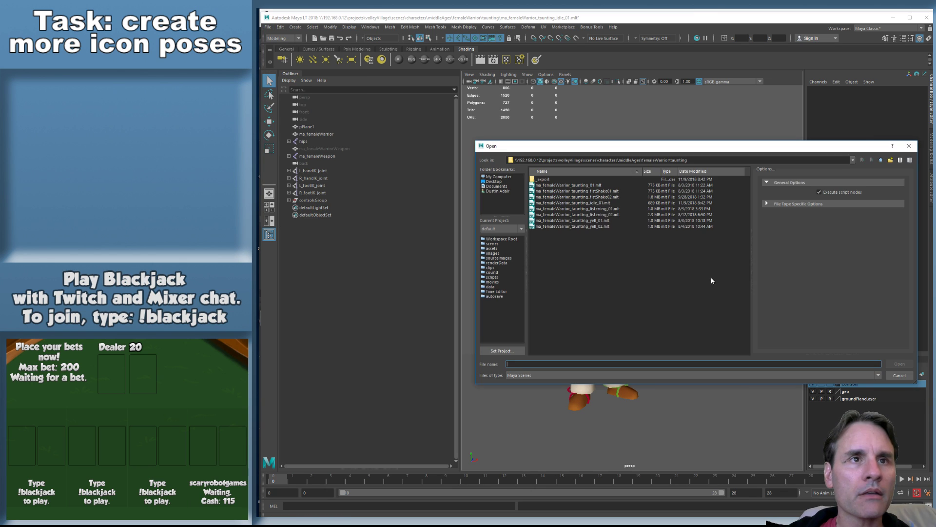
{"action": "double_click", "coordinate": [611, 214]}
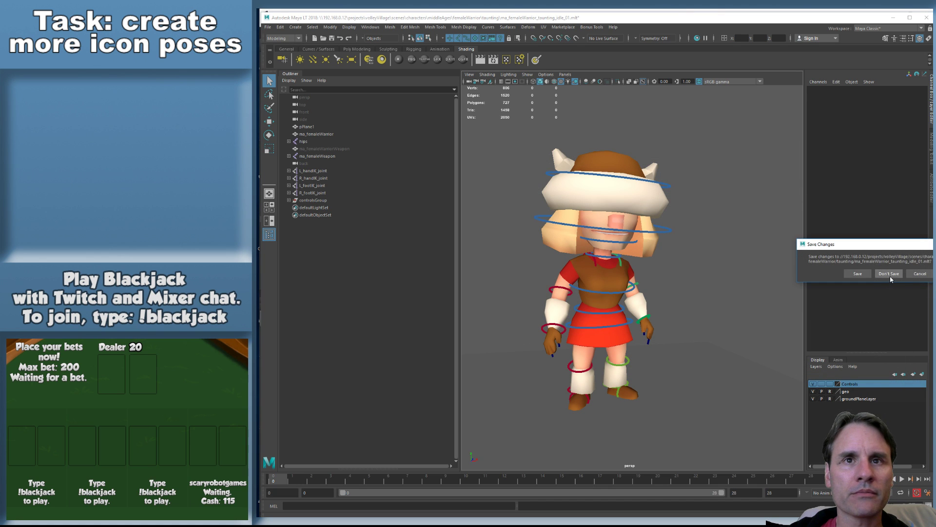
{"action": "left_click", "coordinate": [890, 275]}
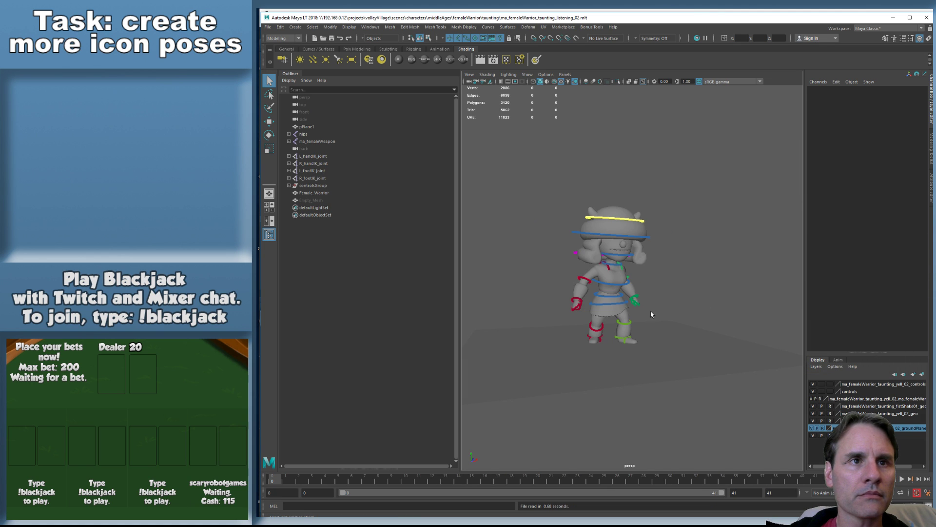
{"action": "scroll", "coordinate": [651, 315], "scroll_direction": "up", "scroll_amount": 3}
{"action": "key", "text": "alt+v"}
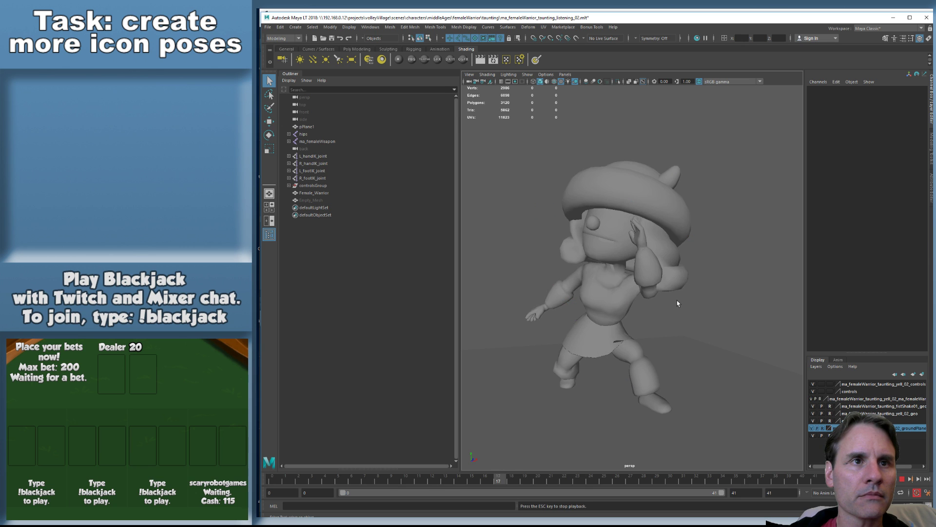
{"action": "key", "text": "Escape"}
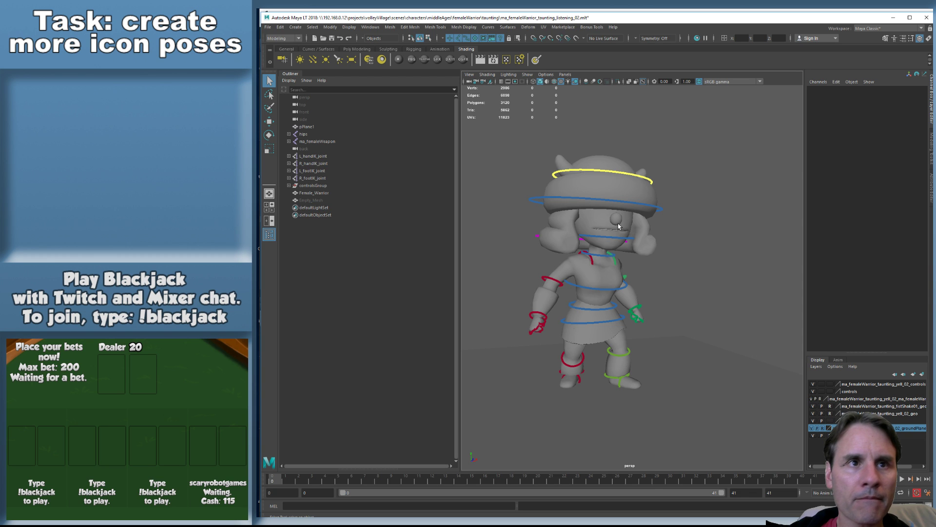
Open the color file texture's attributes from the Female_Warrior mesh's lambert35SG_Smoothing1 material
{"action": "left_click", "coordinate": [615, 277]}
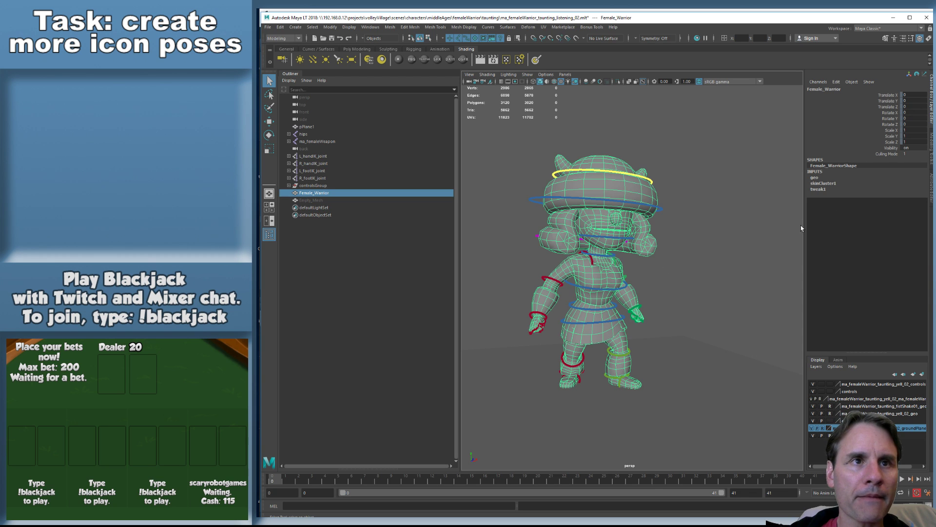
{"action": "left_click", "coordinate": [930, 187]}
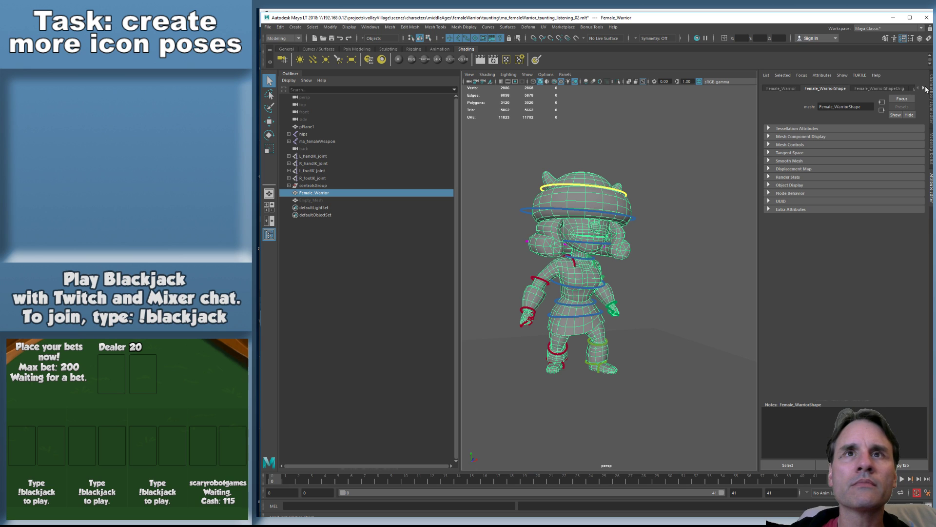
{"action": "left_click", "coordinate": [924, 89]}
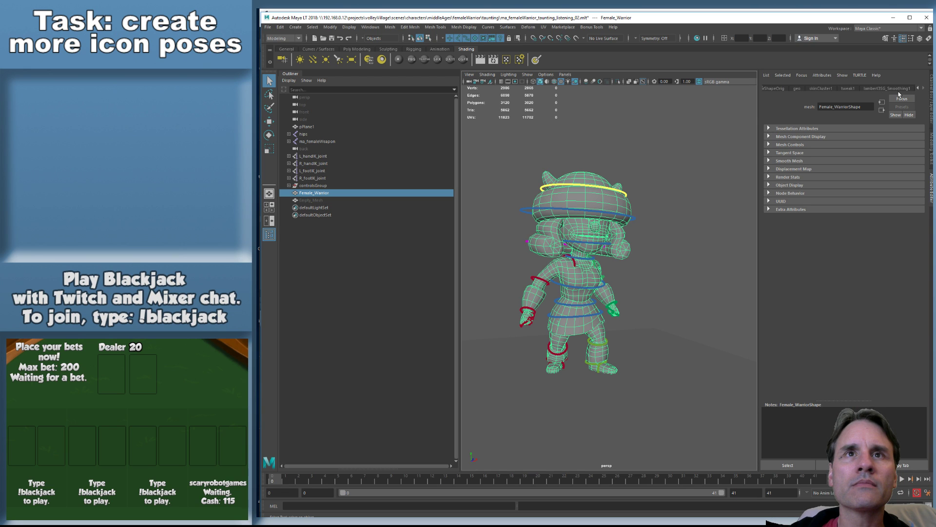
{"action": "left_click", "coordinate": [798, 89]}
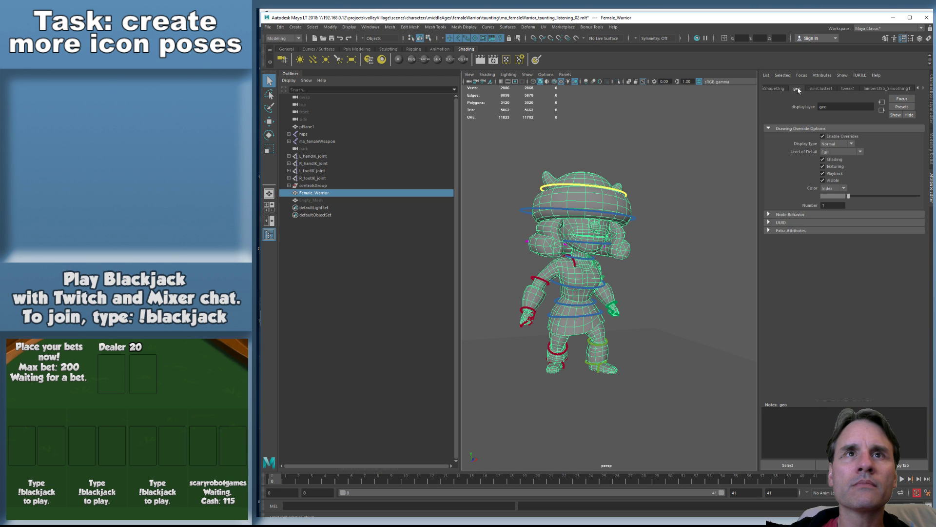
{"action": "left_click", "coordinate": [897, 91]}
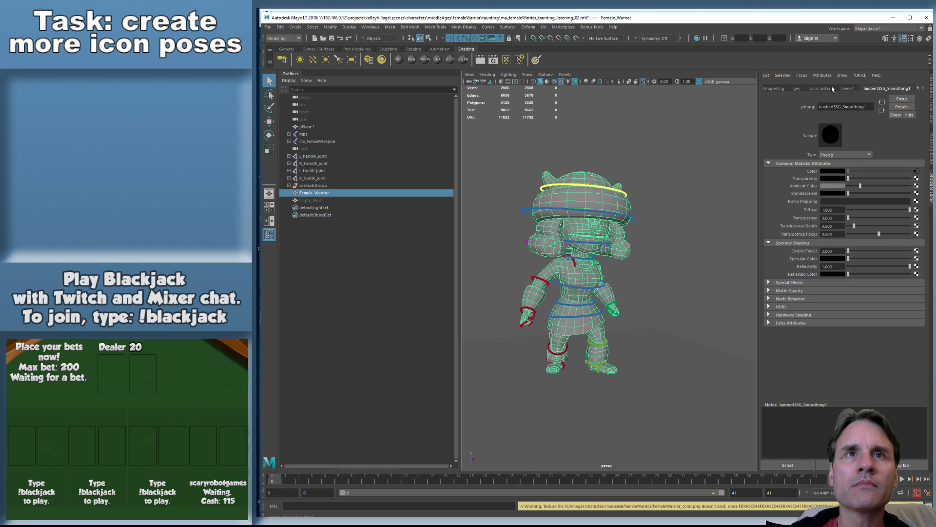
{"action": "left_click", "coordinate": [831, 88]}
{"action": "left_click", "coordinate": [896, 93]}
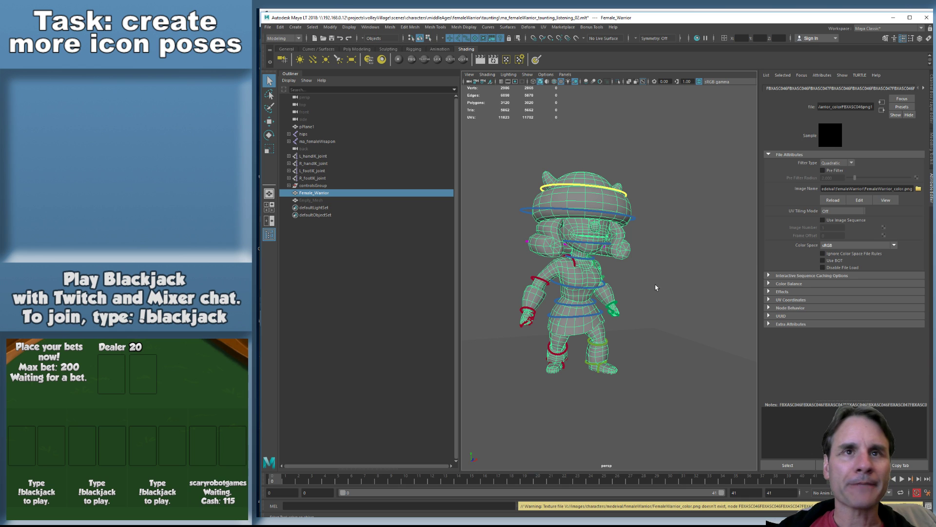
Relink the color texture to FemaleWarrior_color_02.png from the project's images/characters/medieval/femaleWarrior folder
{"action": "left_click", "coordinate": [919, 188]}
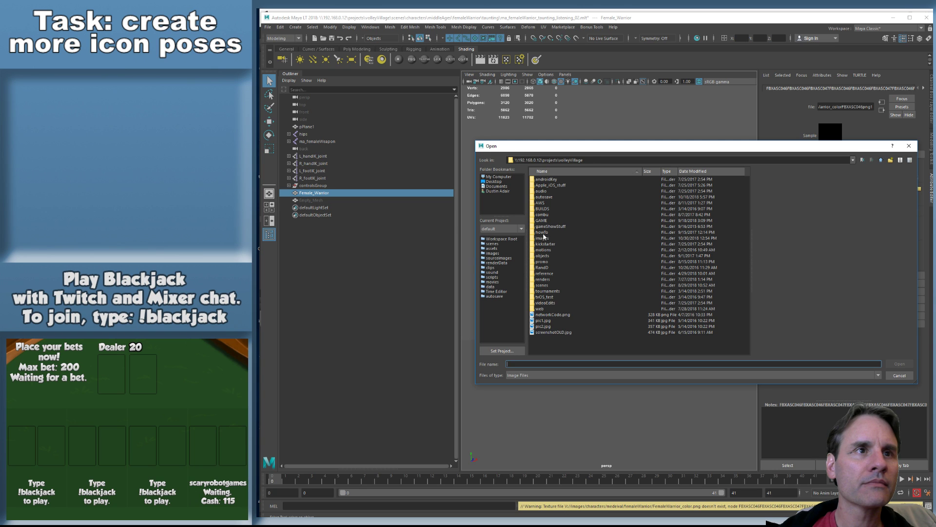
{"action": "double_click", "coordinate": [542, 238]}
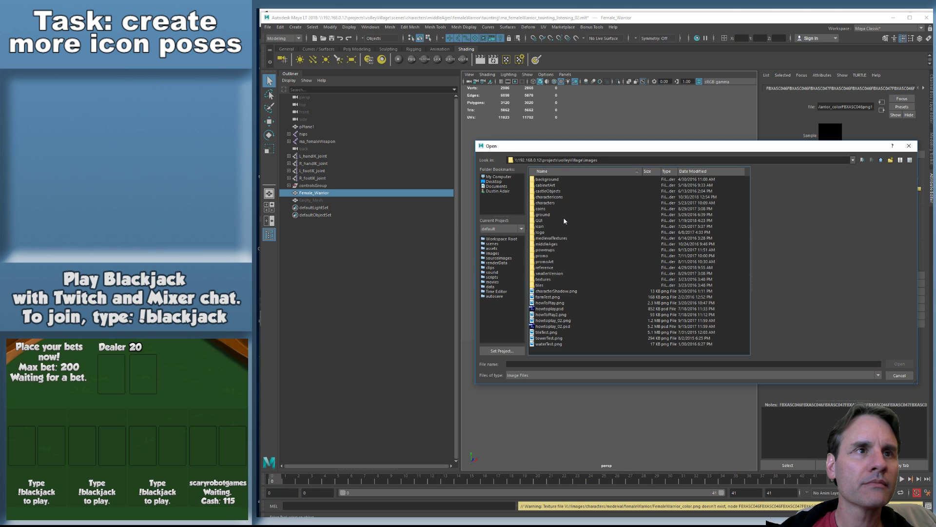
{"action": "double_click", "coordinate": [546, 203]}
{"action": "double_click", "coordinate": [551, 179]}
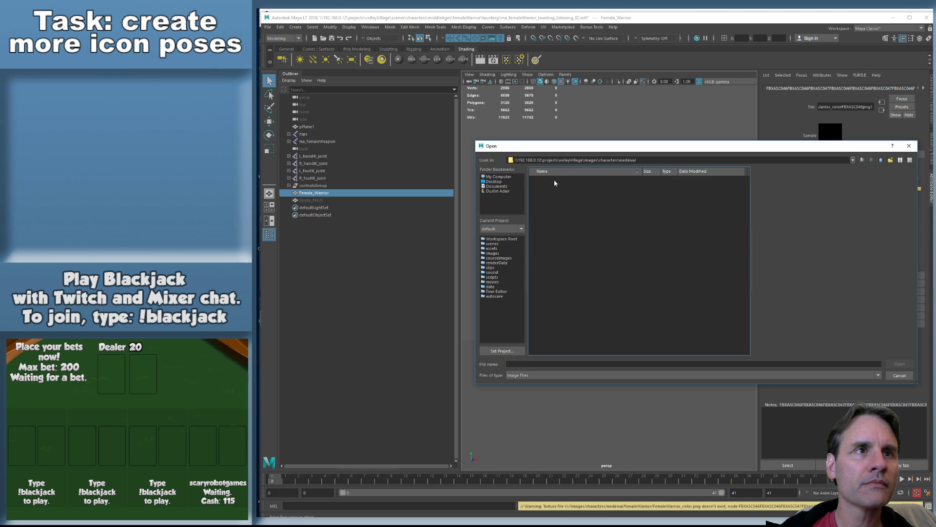
{"action": "double_click", "coordinate": [551, 197]}
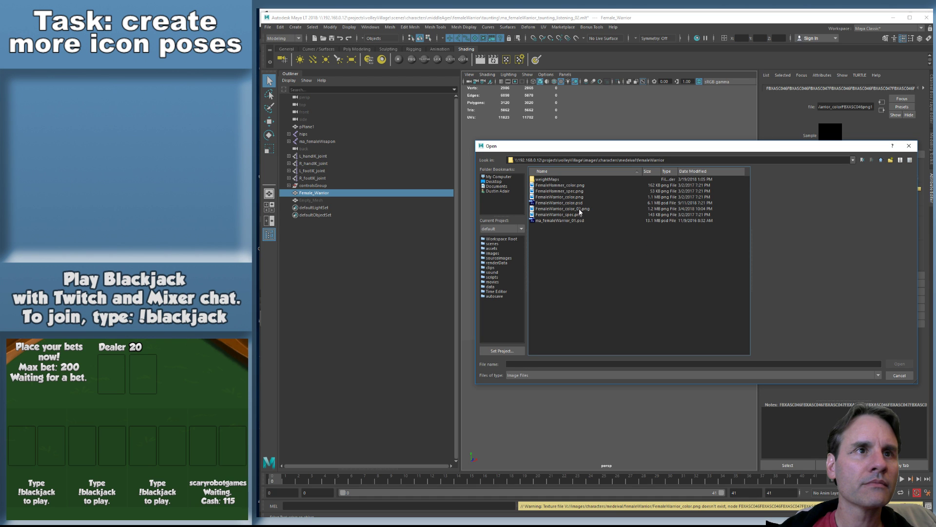
{"action": "double_click", "coordinate": [581, 209]}
{"action": "left_click", "coordinate": [661, 248]}
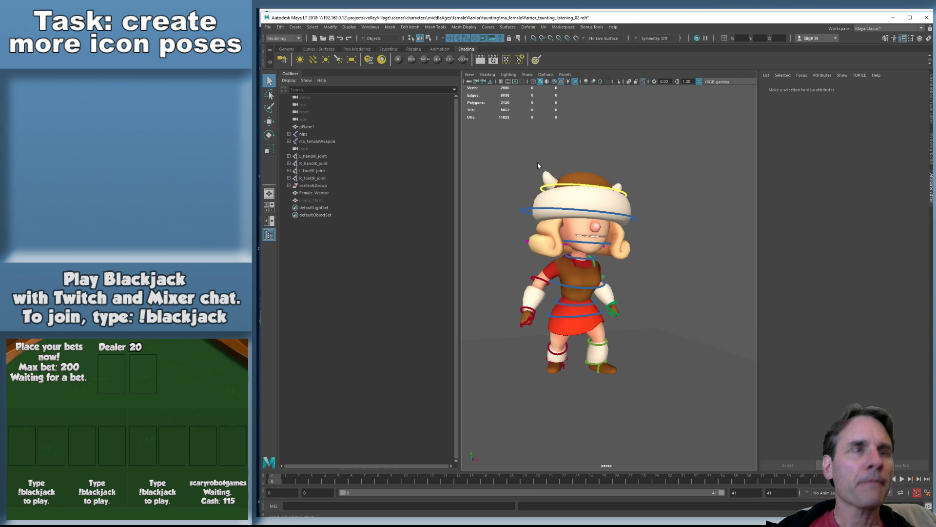
Save the scene as ma_femaleWarrior_taunting_idle_02.mlt in the taunting folder
{"action": "key", "text": "ctrl+shift+s"}
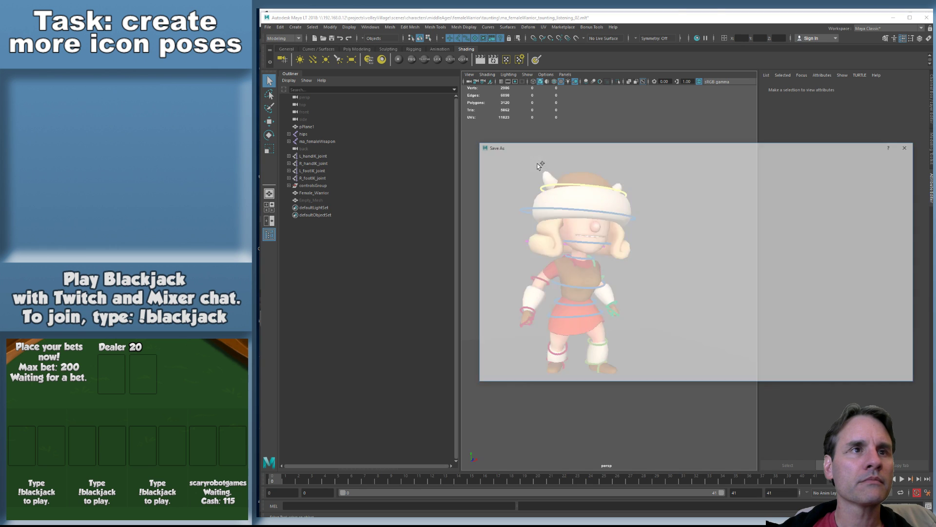
{"action": "left_click", "coordinate": [599, 204]}
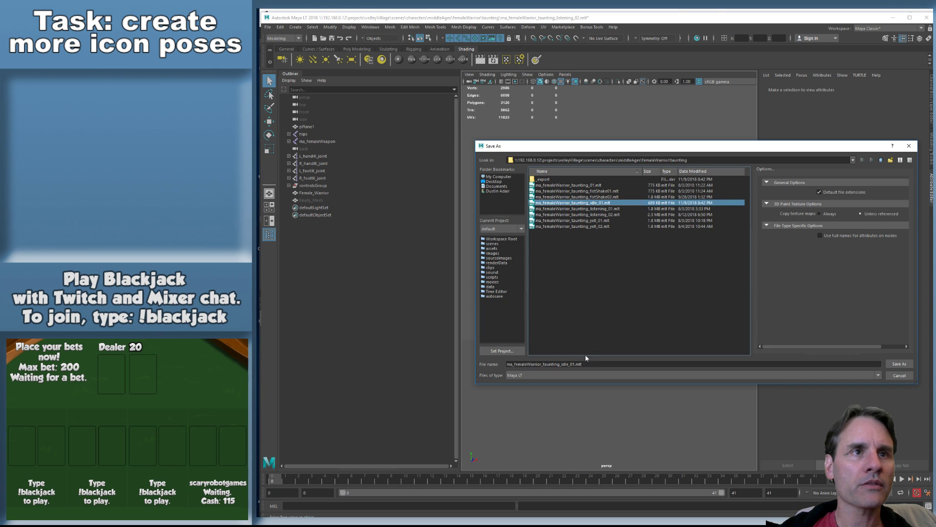
{"action": "left_click", "coordinate": [575, 364]}
{"action": "key", "text": "BackSpace"}
{"action": "type", "text": "2"}
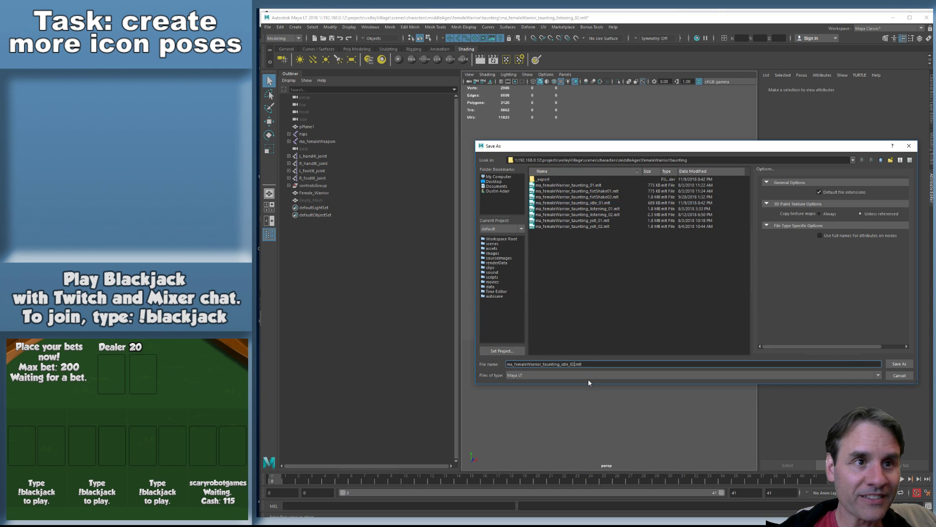
{"action": "key", "text": "Return"}
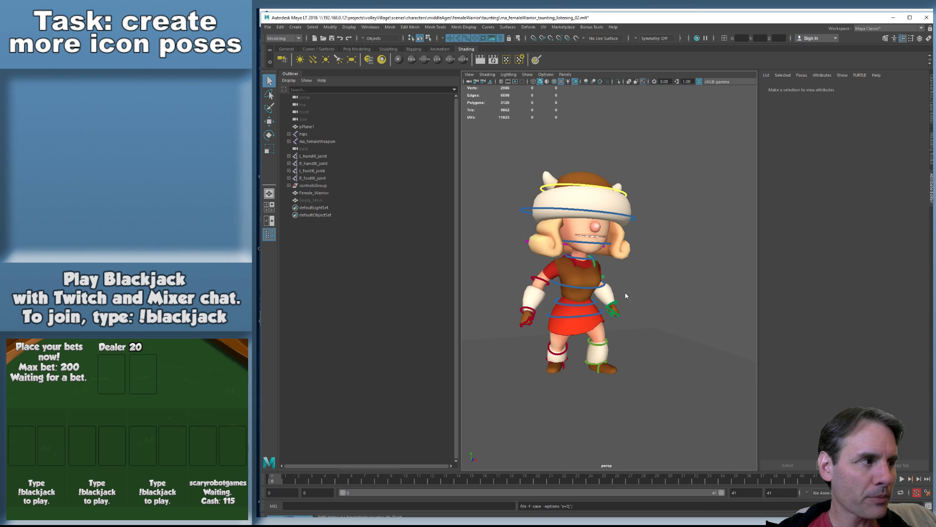
Inspect the hips and ma_femaleWeapon joints, and select the character mesh together with its rig controls
{"action": "left_click", "coordinate": [317, 134]}
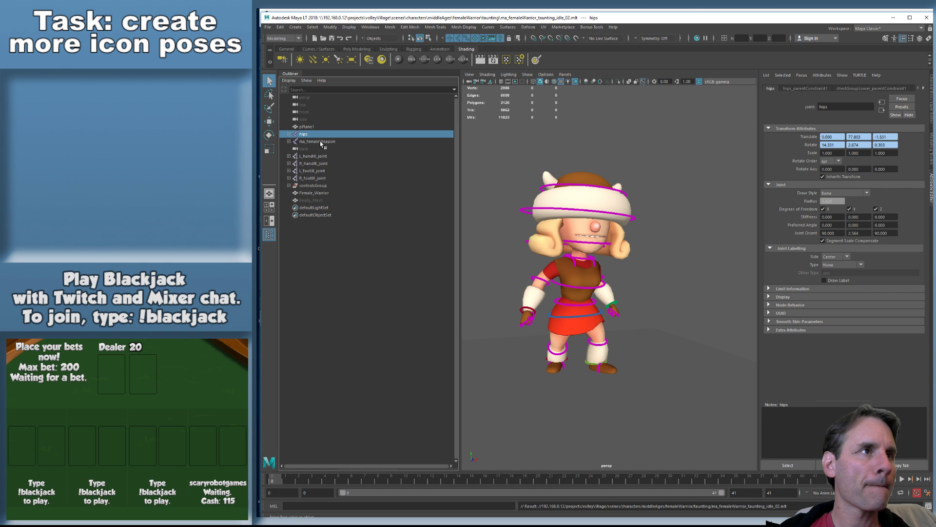
{"action": "left_click", "coordinate": [319, 142], "text": "ctrl"}
{"action": "left_click", "coordinate": [501, 161]}
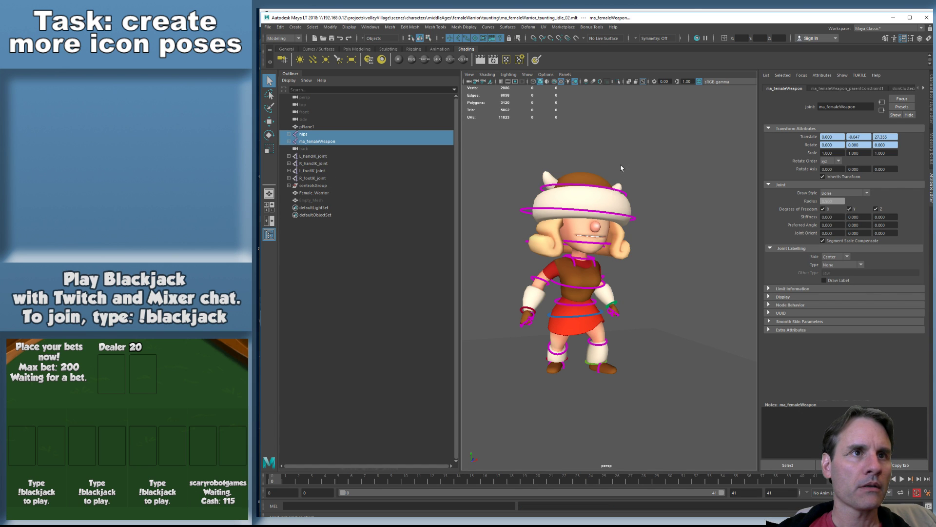
{"action": "left_click_drag", "start_coordinate": [502, 159], "coordinate": [671, 416]}
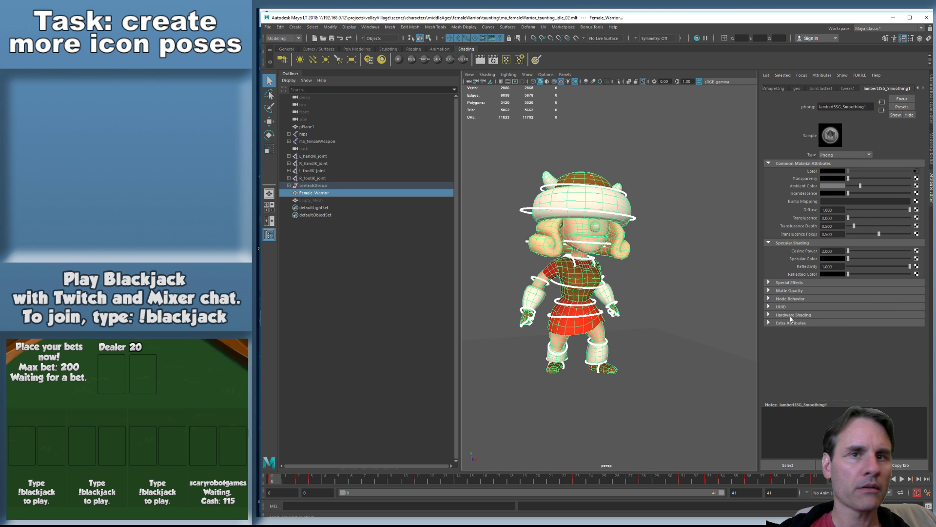
Delete the leftover taunting_yell_02 and taunting_fistShake01 display layers, keeping only controls, geo and groundPlaneLayer
{"action": "left_click", "coordinate": [931, 112]}
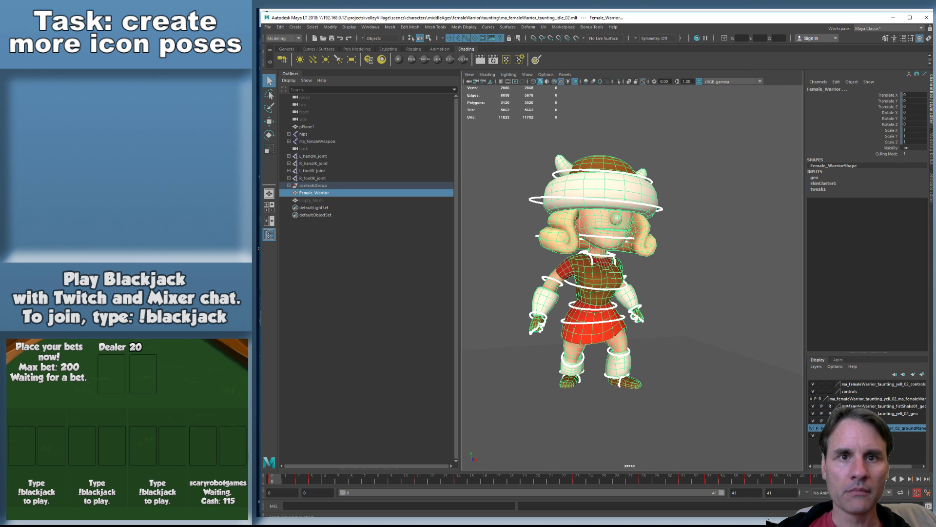
{"action": "left_click", "coordinate": [726, 298]}
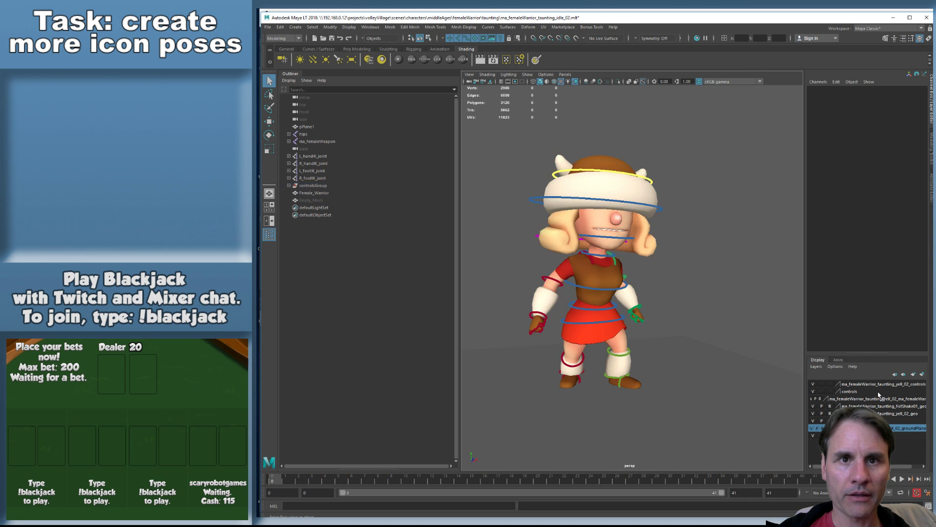
{"action": "right_click", "coordinate": [885, 386]}
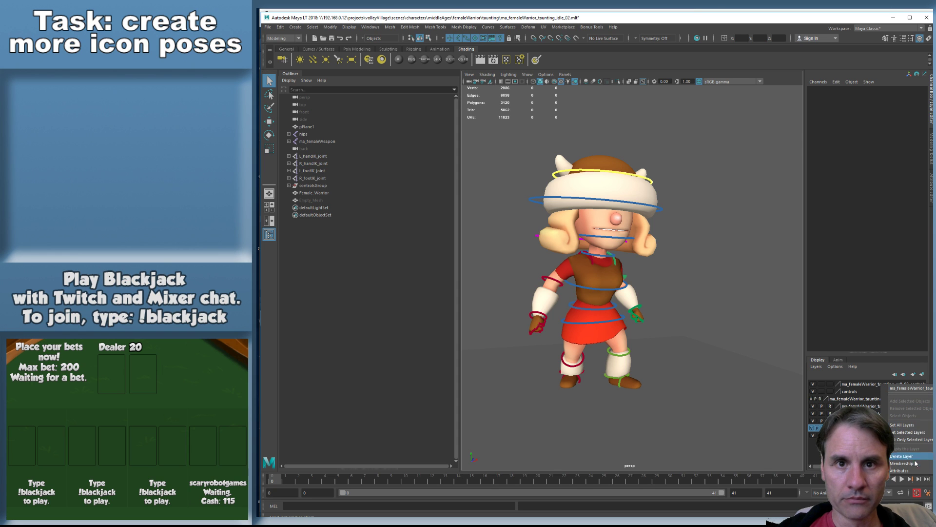
{"action": "left_click", "coordinate": [916, 457]}
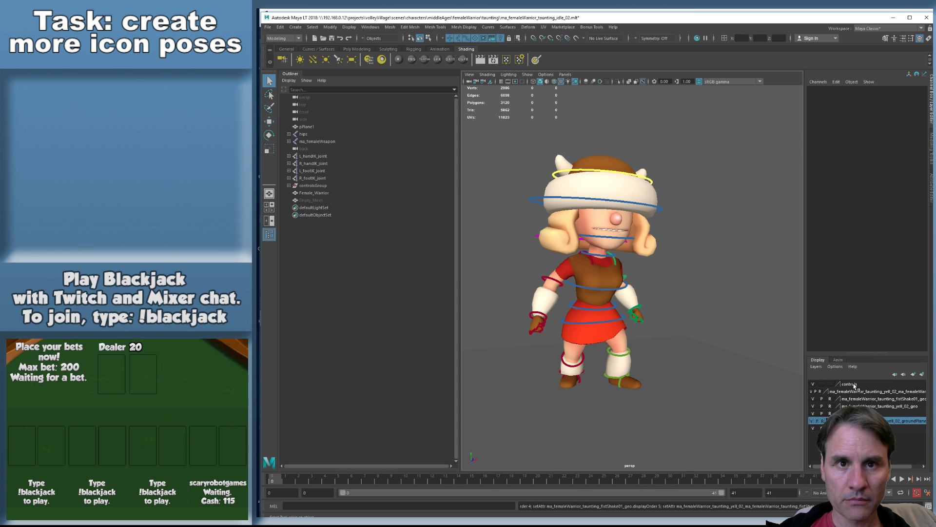
{"action": "right_click", "coordinate": [877, 393]}
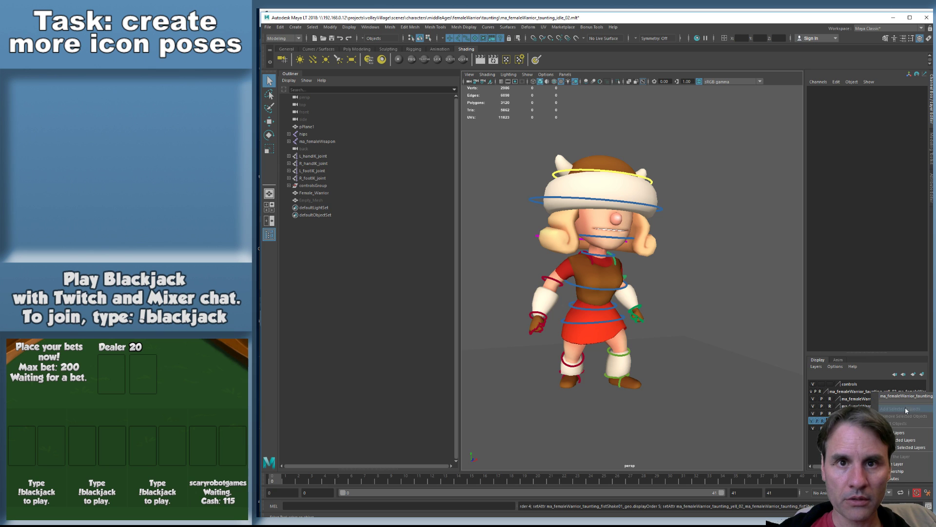
{"action": "left_click", "coordinate": [904, 465]}
{"action": "right_click", "coordinate": [871, 397]}
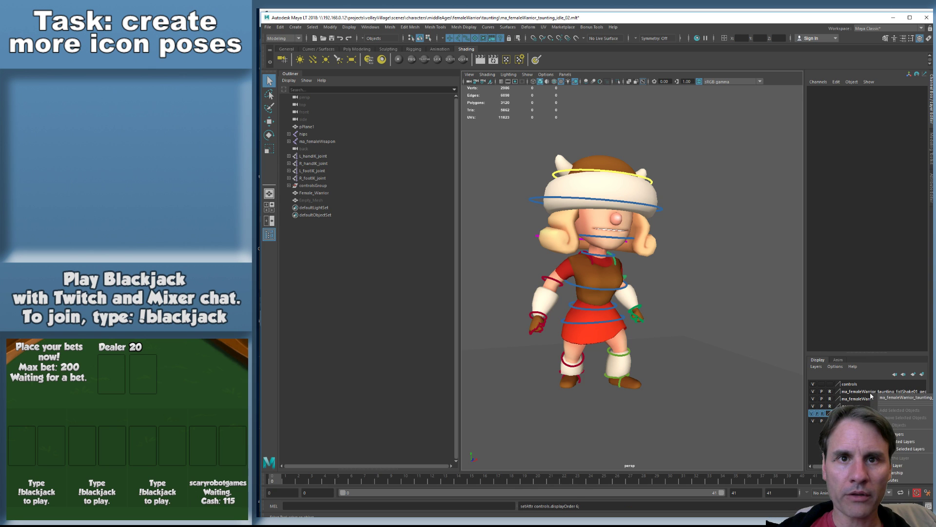
{"action": "left_click", "coordinate": [908, 466]}
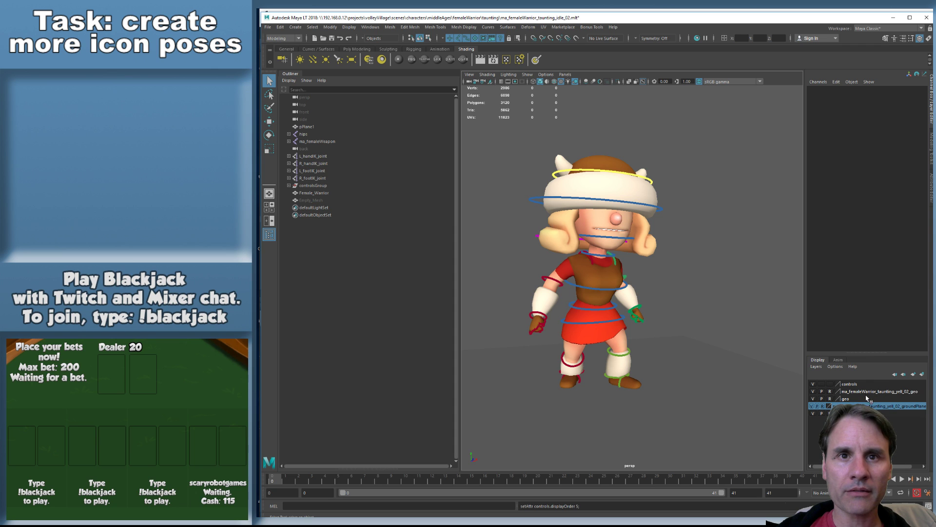
{"action": "right_click", "coordinate": [866, 393]}
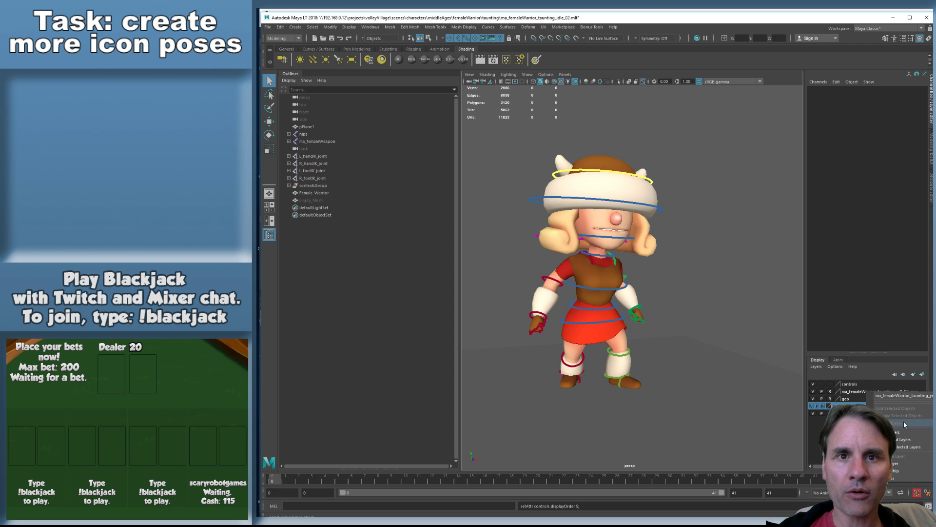
{"action": "left_click", "coordinate": [899, 465]}
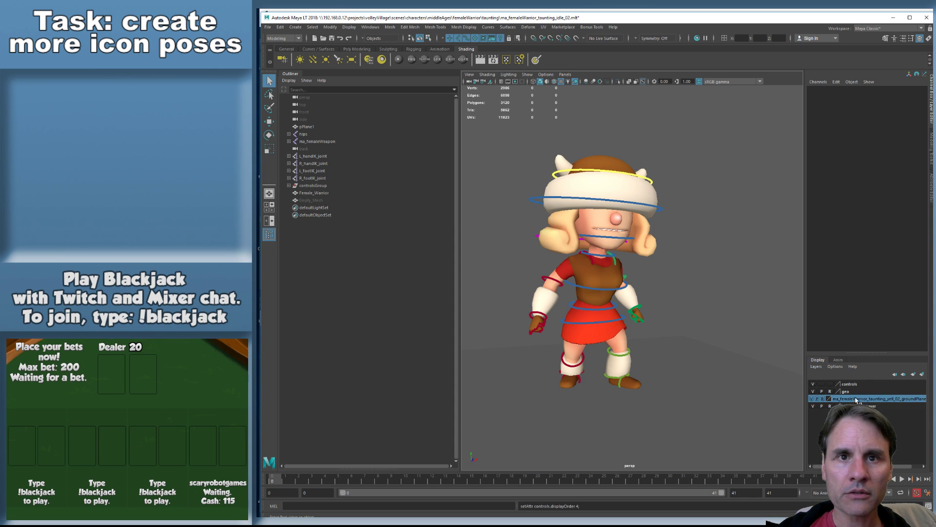
{"action": "left_click", "coordinate": [898, 469]}
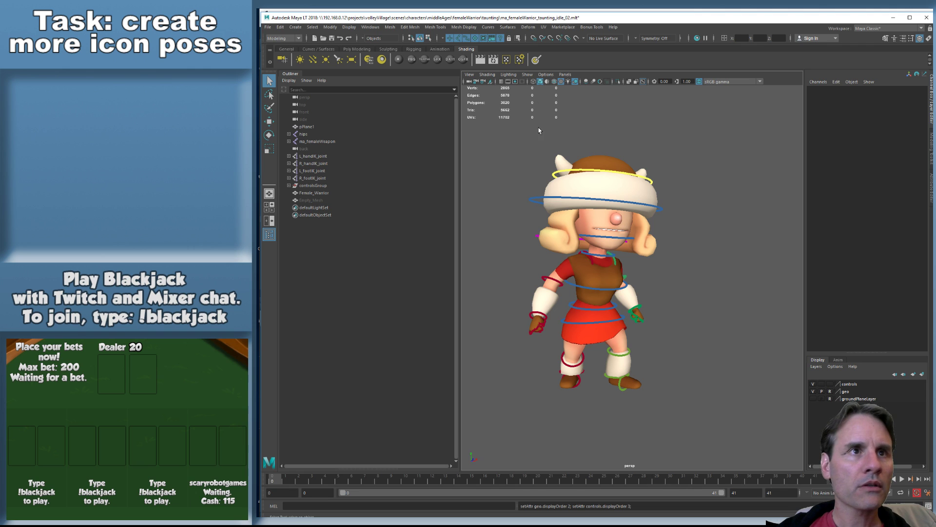
Shift the character's controlsGroup sideways by setting its Translate X to -300
{"action": "left_click_drag", "start_coordinate": [504, 134], "coordinate": [691, 415]}
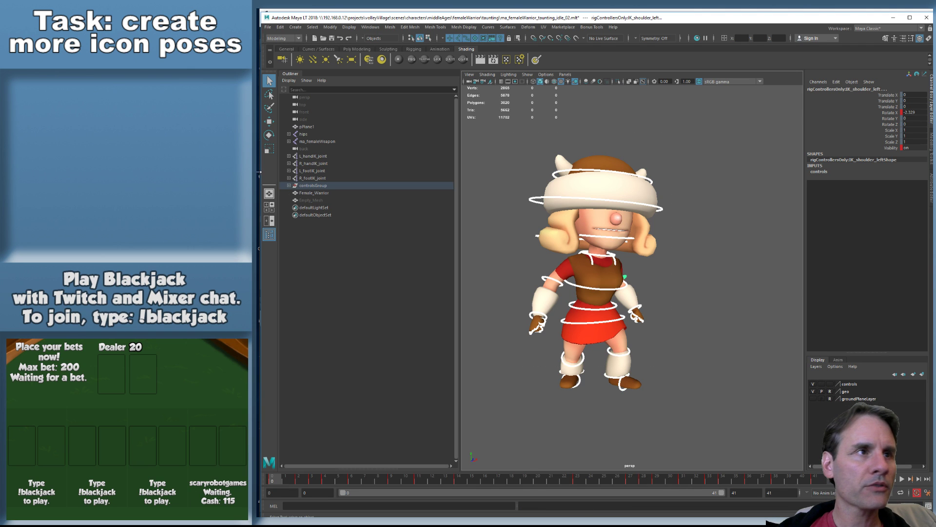
{"action": "left_click", "coordinate": [320, 193]}
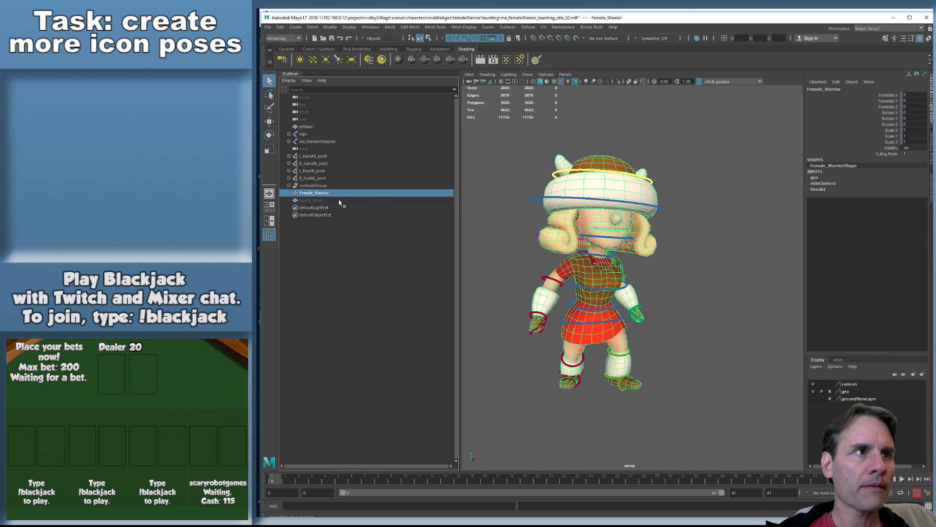
{"action": "left_click", "coordinate": [334, 186]}
{"action": "scroll", "coordinate": [642, 356], "scroll_direction": "down", "scroll_amount": 5}
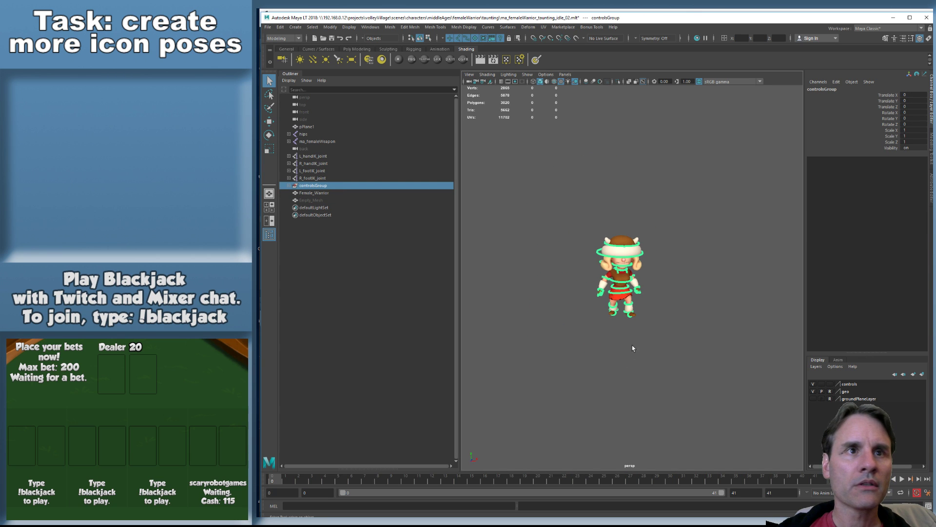
{"action": "key", "text": "w"}
{"action": "left_click_drag", "start_coordinate": [683, 313], "coordinate": [586, 321]}
{"action": "double_click", "coordinate": [916, 96]}
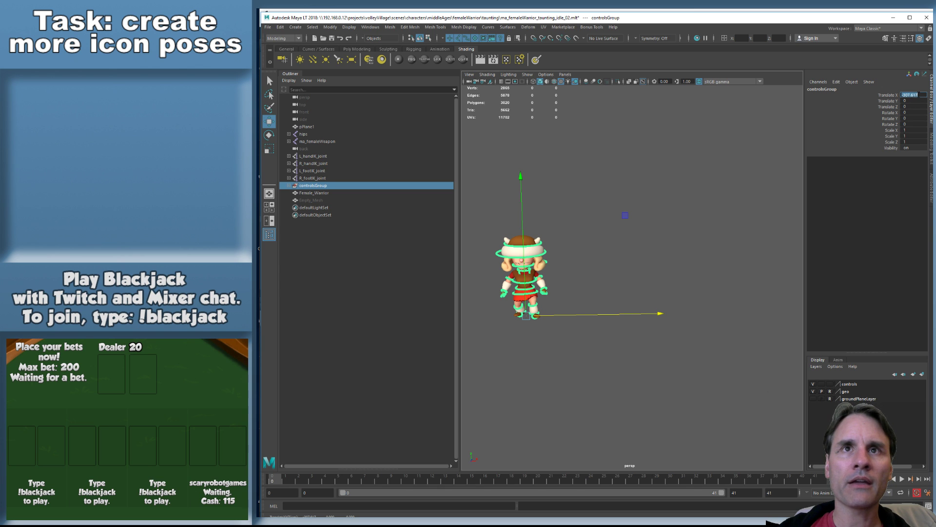
{"action": "key", "text": "BackSpace"}
{"action": "type", "text": "-300"}
{"action": "key", "text": "Return"}
{"action": "left_click", "coordinate": [633, 212]}
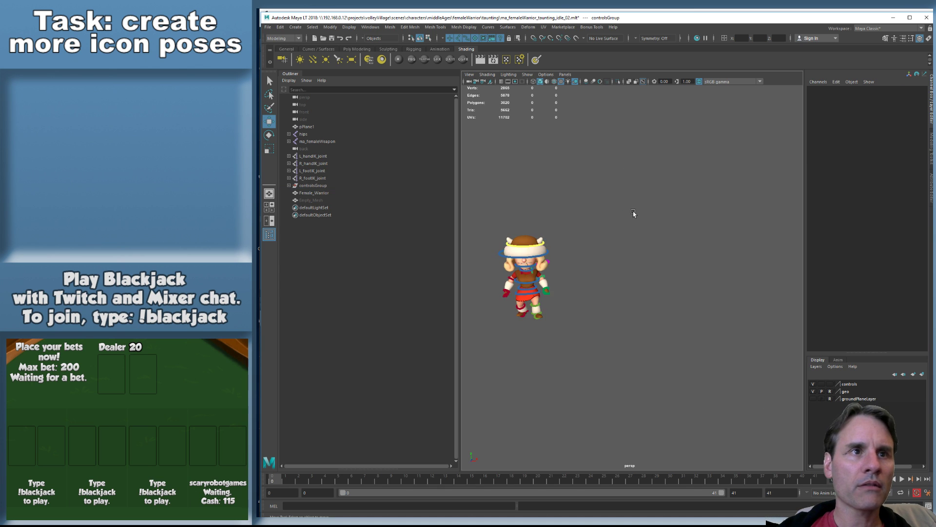
{"action": "scroll", "coordinate": [610, 211], "scroll_direction": "up", "scroll_amount": 4}
{"action": "middle_click_drag", "start_coordinate": [608, 211], "coordinate": [691, 234], "text": "alt"}
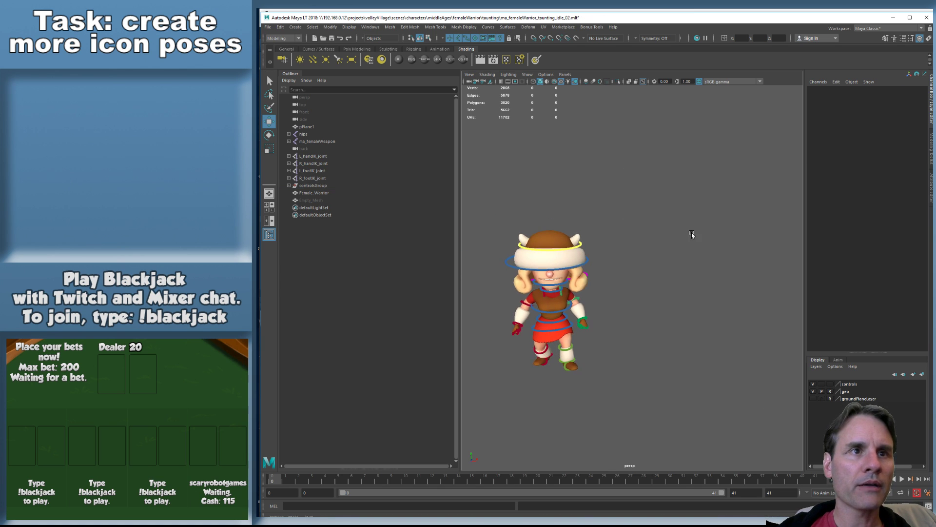
{"action": "left_click", "coordinate": [267, 28]}
{"action": "left_click", "coordinate": [283, 47]}
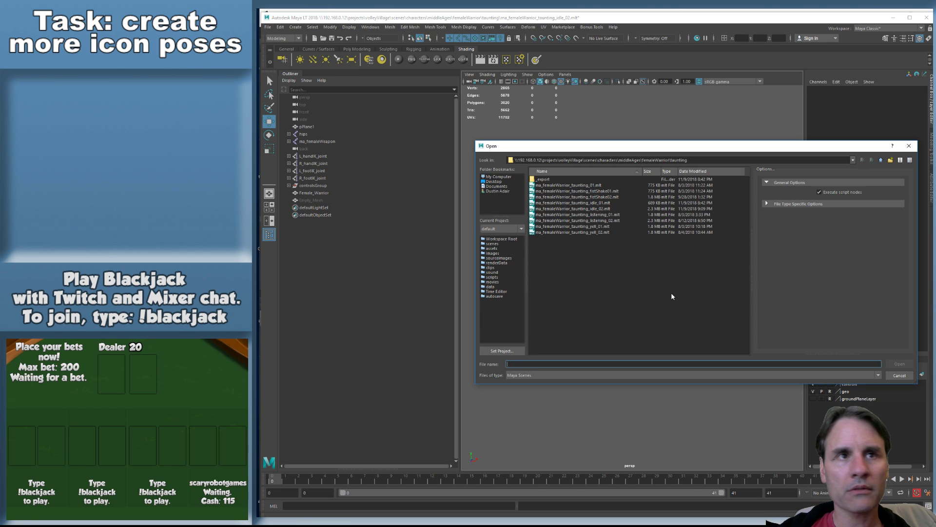
{"action": "double_click", "coordinate": [593, 203]}
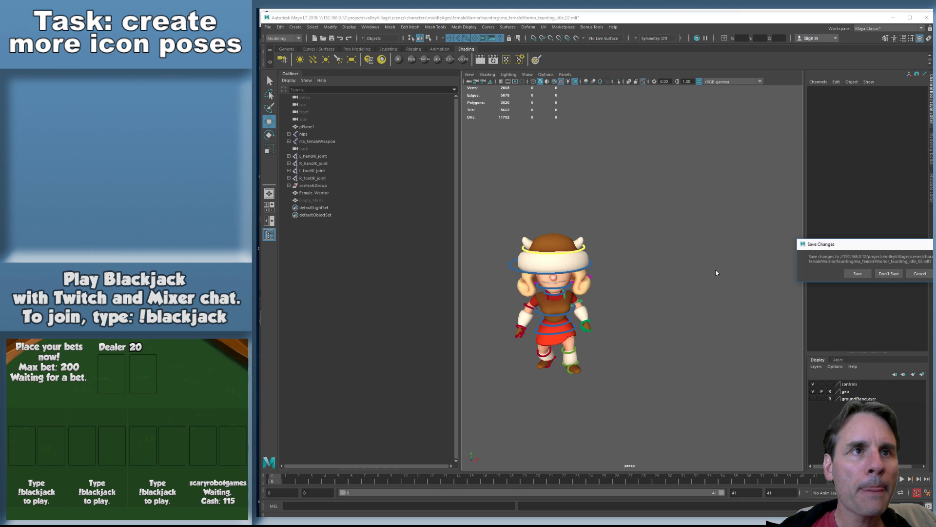
{"action": "left_click", "coordinate": [919, 273]}
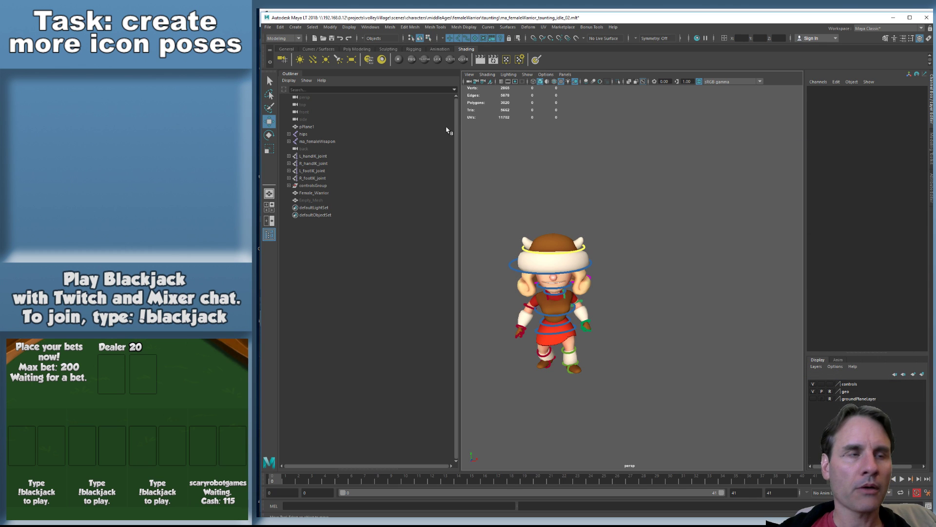
Start importing a file into the scene and go to the volleyVillage project's root folder on the network
{"action": "left_click", "coordinate": [267, 27]}
{"action": "left_click", "coordinate": [302, 101]}
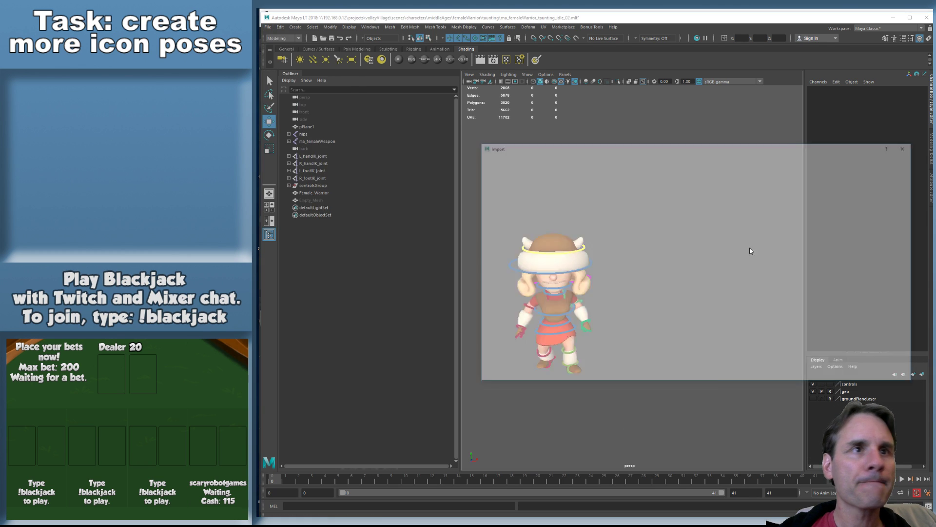
{"action": "left_click_drag", "start_coordinate": [616, 149], "coordinate": [616, 121]}
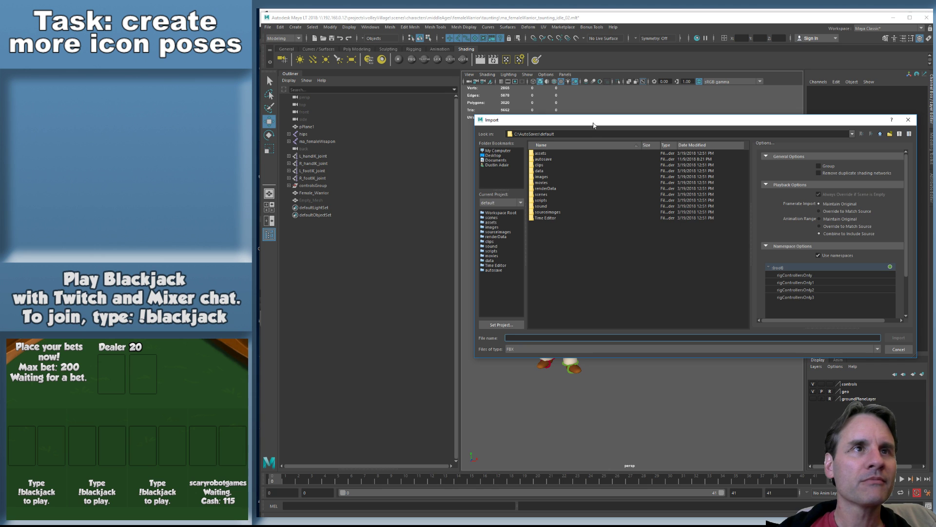
{"action": "left_click_drag", "start_coordinate": [594, 126], "coordinate": [486, 113]}
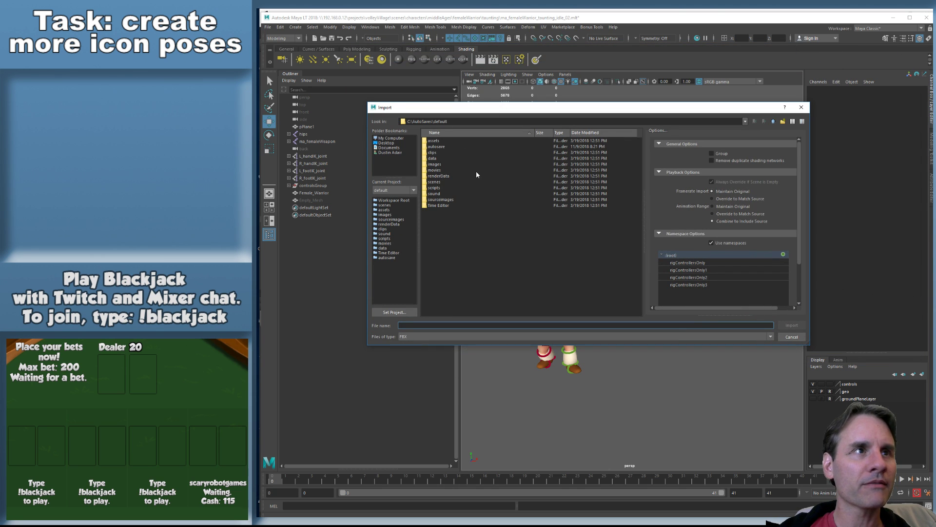
{"action": "type", "text": "\\\\192.168.0.12\\projects\\volleyVillage"}
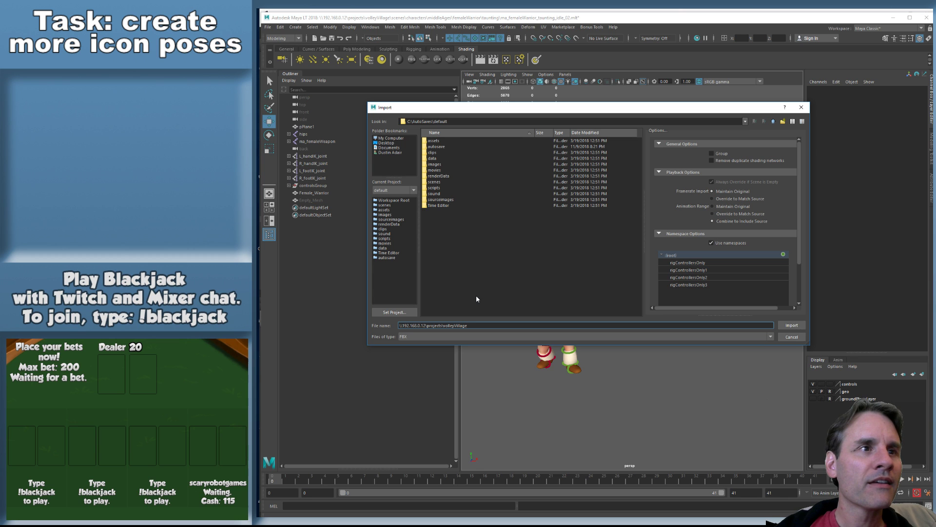
{"action": "key", "text": "Return"}
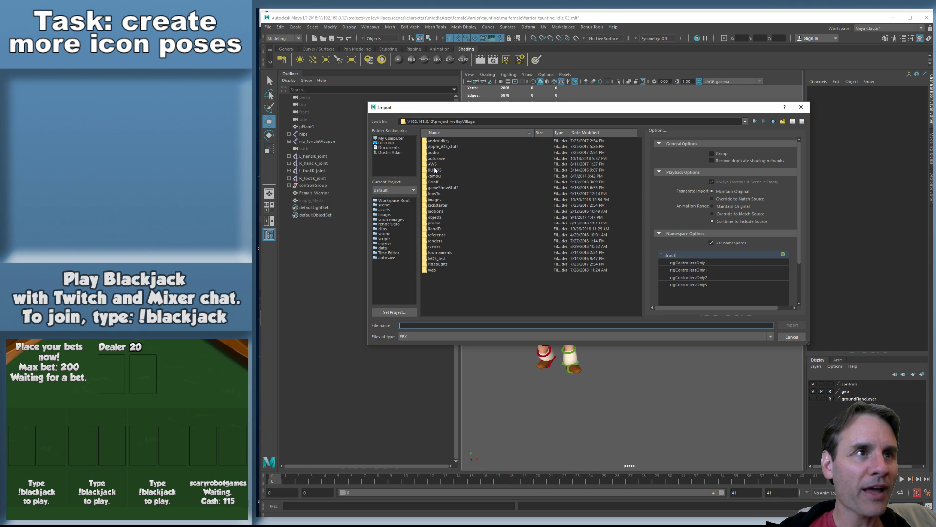
Browse to the scenes/characters/middleAges/femaleWarrior/taunting folder for the import
{"action": "left_click_drag", "start_coordinate": [484, 107], "coordinate": [506, 162]}
{"action": "double_click", "coordinate": [466, 302]}
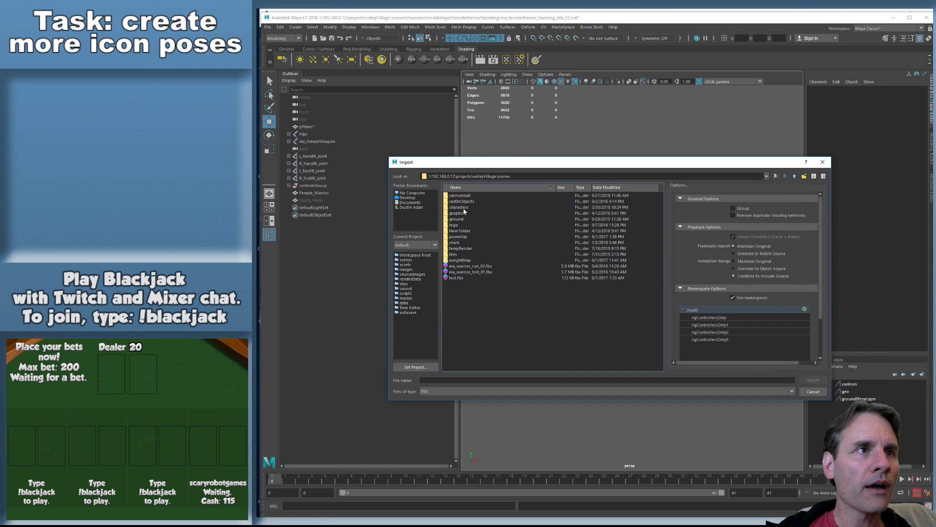
{"action": "double_click", "coordinate": [464, 207]}
{"action": "double_click", "coordinate": [464, 208]}
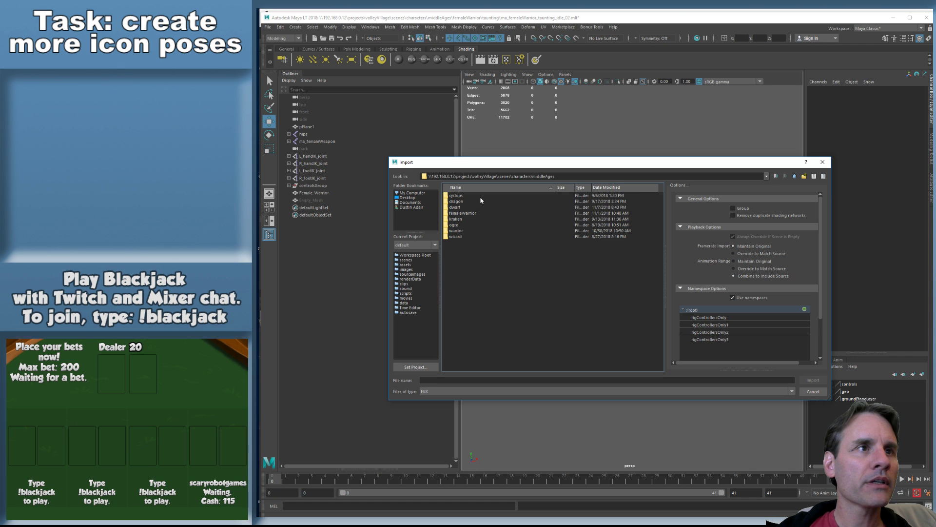
{"action": "double_click", "coordinate": [472, 212]}
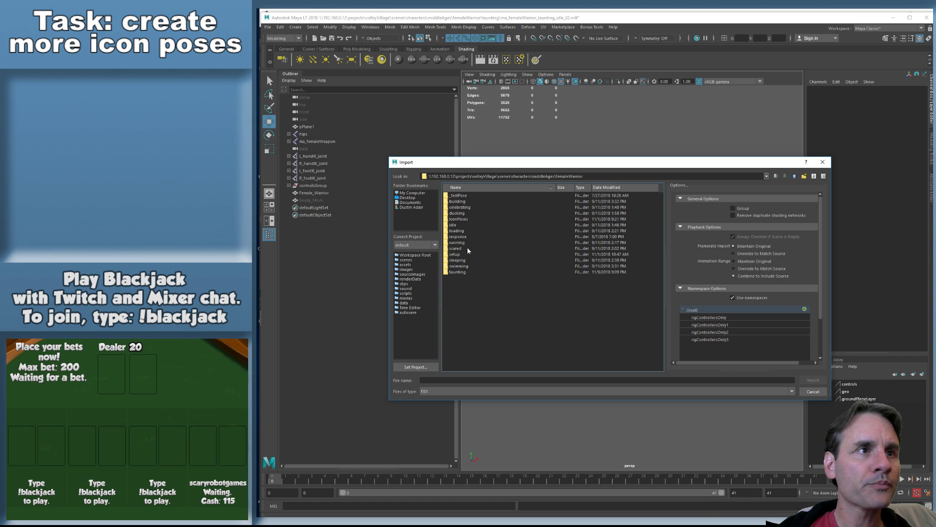
{"action": "double_click", "coordinate": [463, 271]}
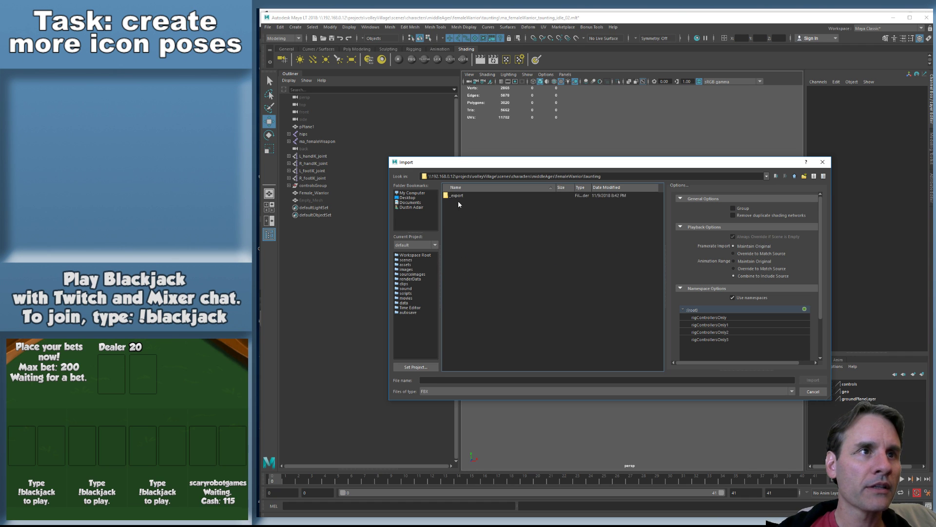
Change the import file type to Maya LT and import ma_femaleWarrior_taunting_idle_01.mlt beside the existing character
{"action": "left_click", "coordinate": [446, 392]}
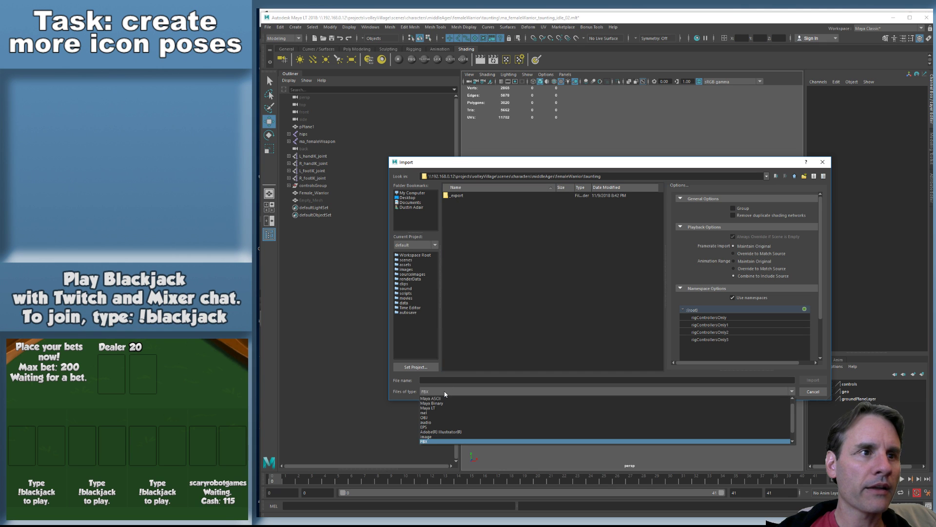
{"action": "left_click", "coordinate": [443, 408]}
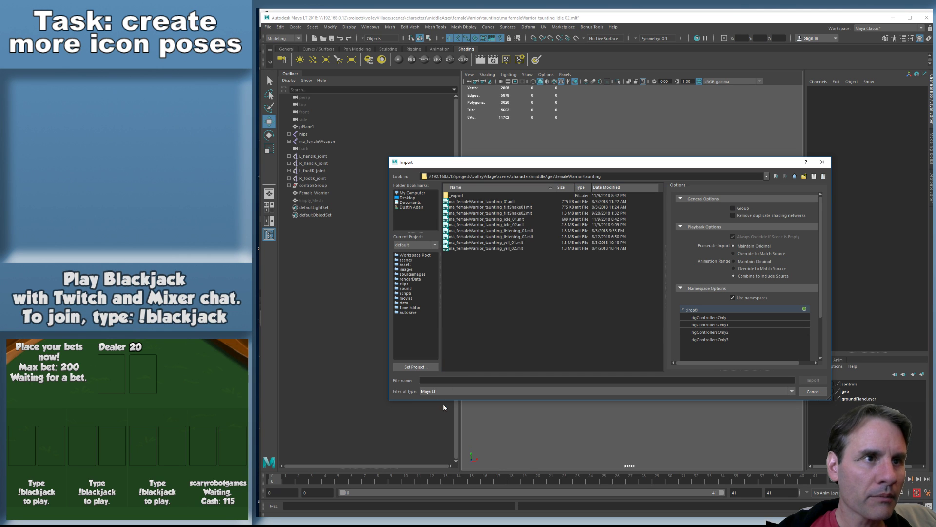
{"action": "left_click", "coordinate": [515, 219]}
{"action": "left_click", "coordinate": [813, 380]}
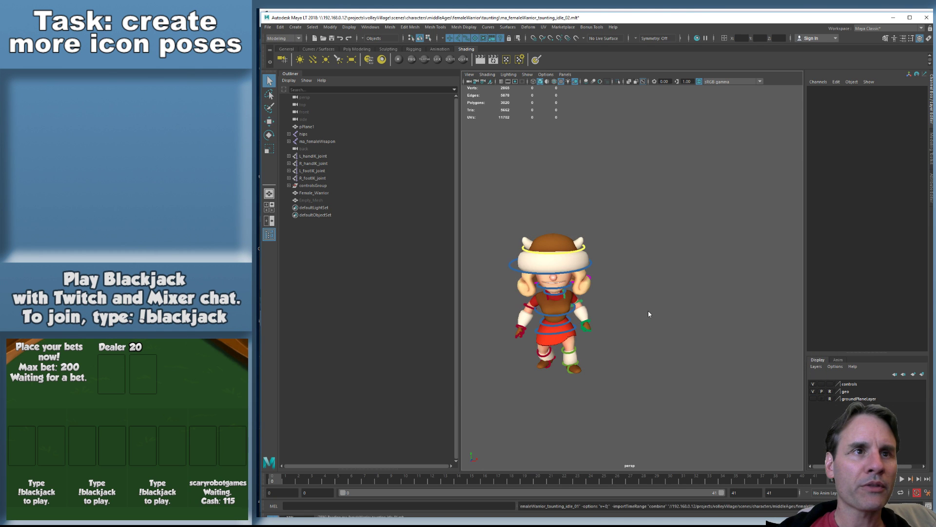
{"action": "scroll", "coordinate": [702, 346], "scroll_direction": "up", "scroll_amount": 5}
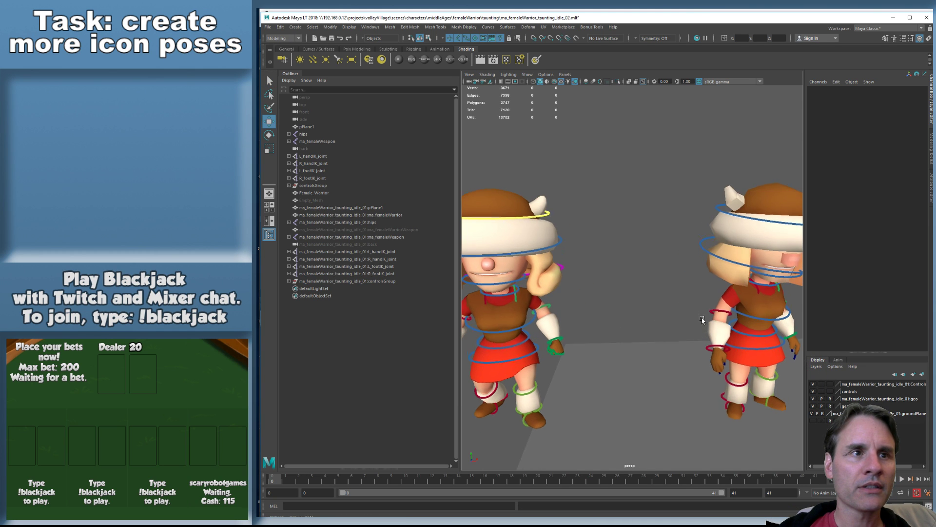
{"action": "scroll", "coordinate": [702, 319], "scroll_direction": "down", "scroll_amount": 4}
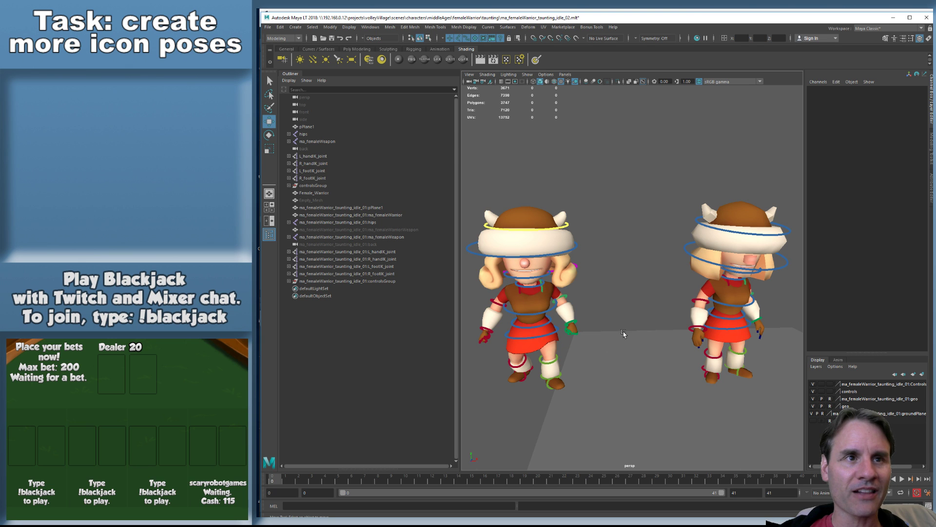
Delete the keys from frame 1 to 41 on all rig controls of the original, shifted warrior
{"action": "key", "text": "alt+v"}
{"action": "key", "text": "Escape"}
{"action": "middle_click_drag", "start_coordinate": [503, 223], "coordinate": [581, 225], "text": "alt"}
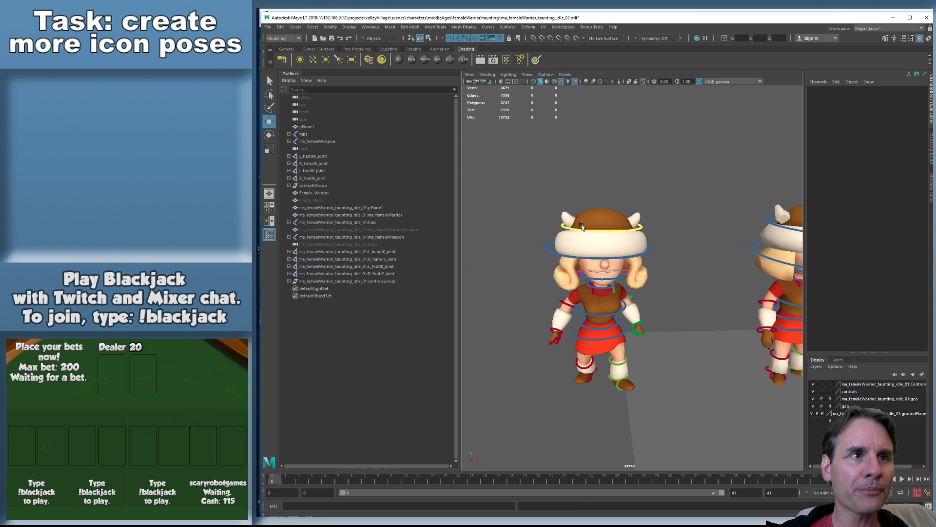
{"action": "left_click_drag", "start_coordinate": [535, 192], "coordinate": [663, 406]}
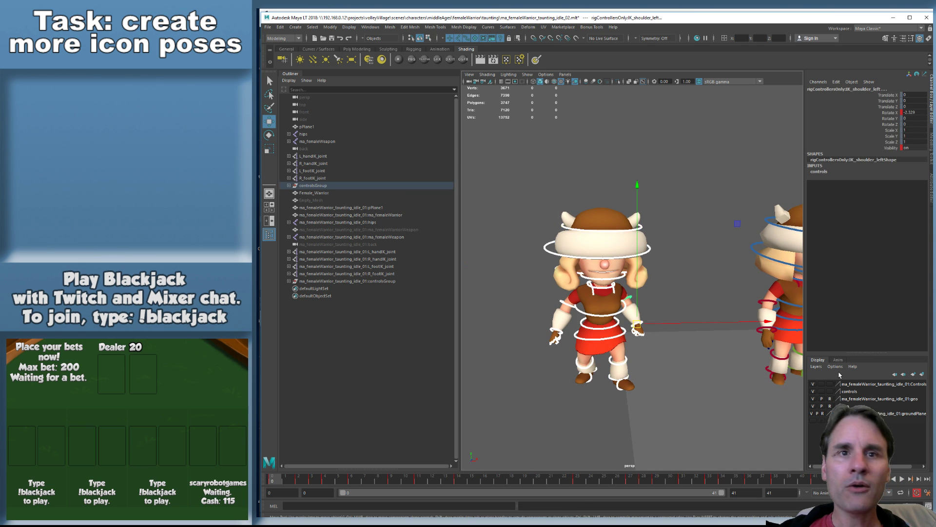
{"action": "left_click_drag", "start_coordinate": [288, 480], "coordinate": [820, 488], "text": "shift"}
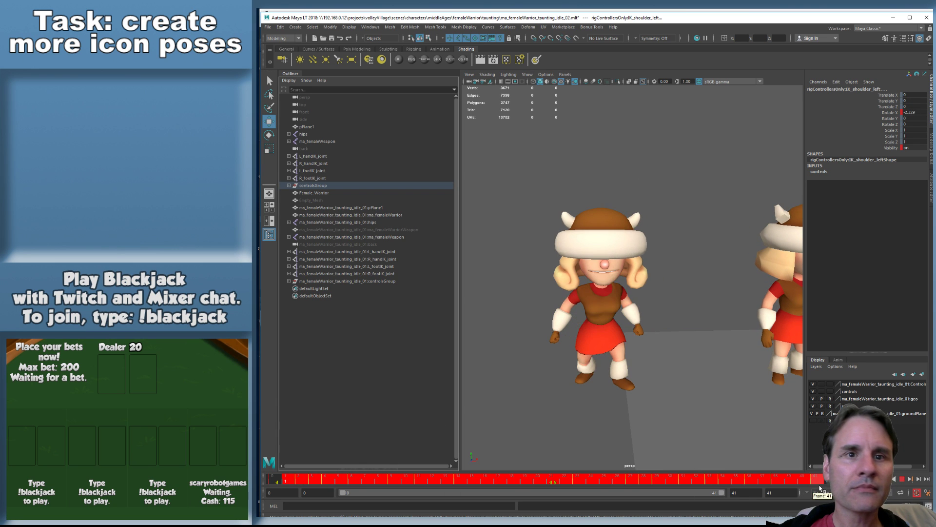
{"action": "right_click", "coordinate": [698, 481]}
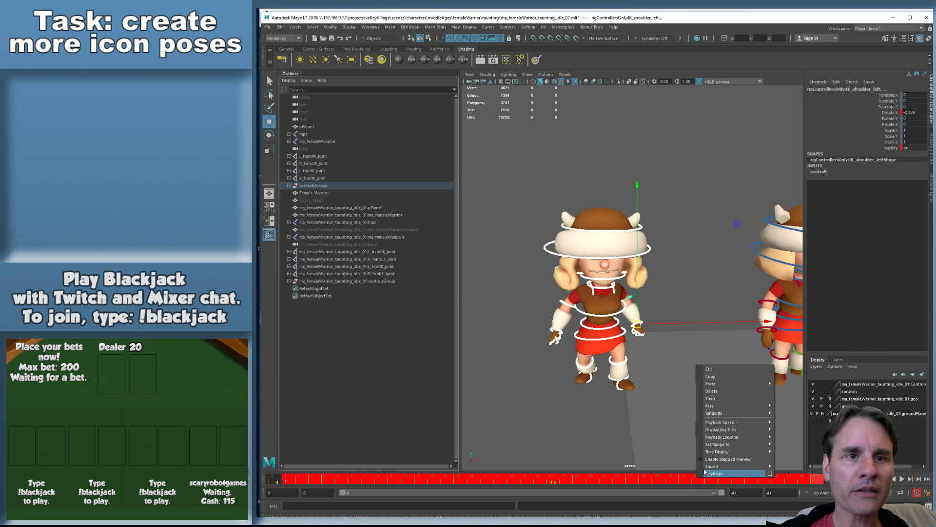
{"action": "left_click", "coordinate": [724, 395]}
Copy the keys from frame 6 to 30 on the imported warrior's COG control
{"action": "middle_click_drag", "start_coordinate": [664, 360], "coordinate": [608, 378], "text": "alt"}
{"action": "scroll", "coordinate": [634, 380], "scroll_direction": "up", "scroll_amount": 3}
{"action": "left_click_drag", "start_coordinate": [608, 379], "coordinate": [617, 379], "text": "alt"}
{"action": "scroll", "coordinate": [620, 381], "scroll_direction": "down", "scroll_amount": 3}
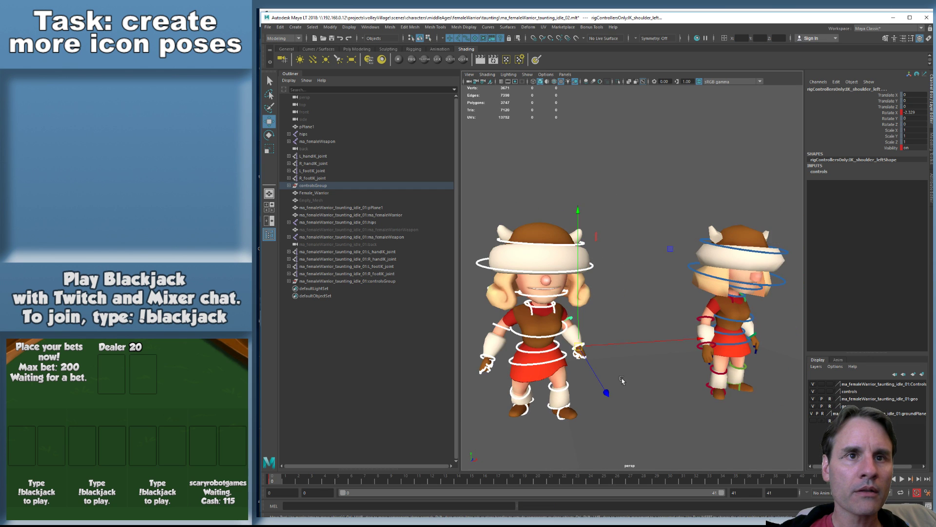
{"action": "right_click_drag", "start_coordinate": [635, 381], "coordinate": [667, 385], "text": "alt"}
{"action": "left_click_drag", "start_coordinate": [696, 387], "coordinate": [680, 379], "text": "alt"}
{"action": "middle_click_drag", "start_coordinate": [729, 380], "coordinate": [707, 339], "text": "alt"}
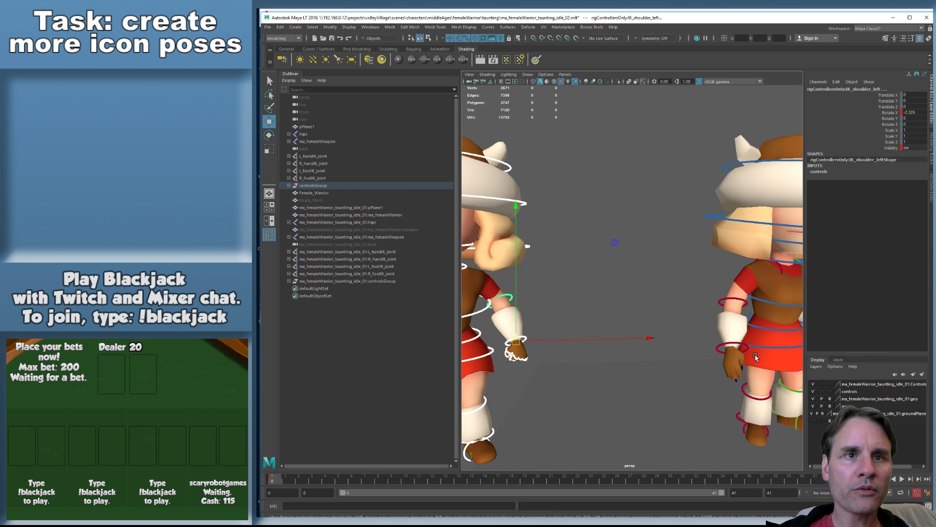
{"action": "left_click", "coordinate": [764, 348]}
{"action": "key", "text": "a"}
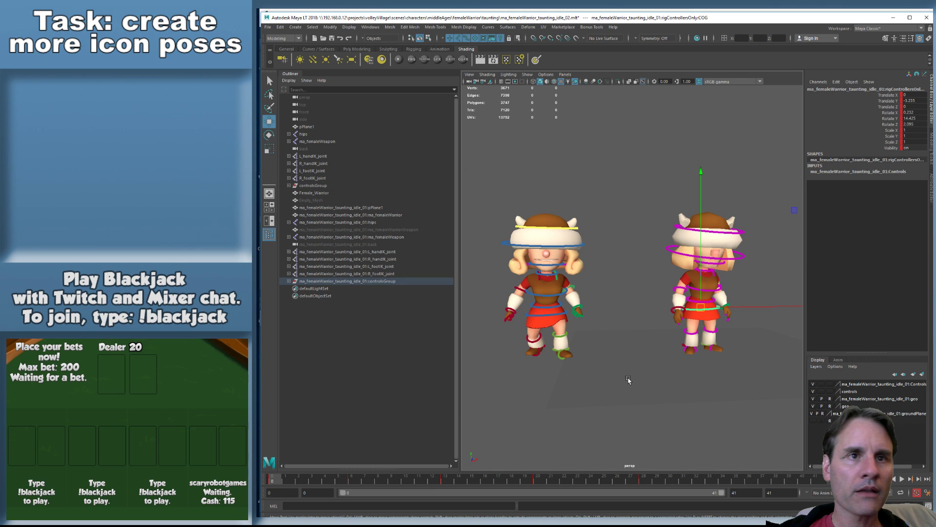
{"action": "key", "text": "period"}
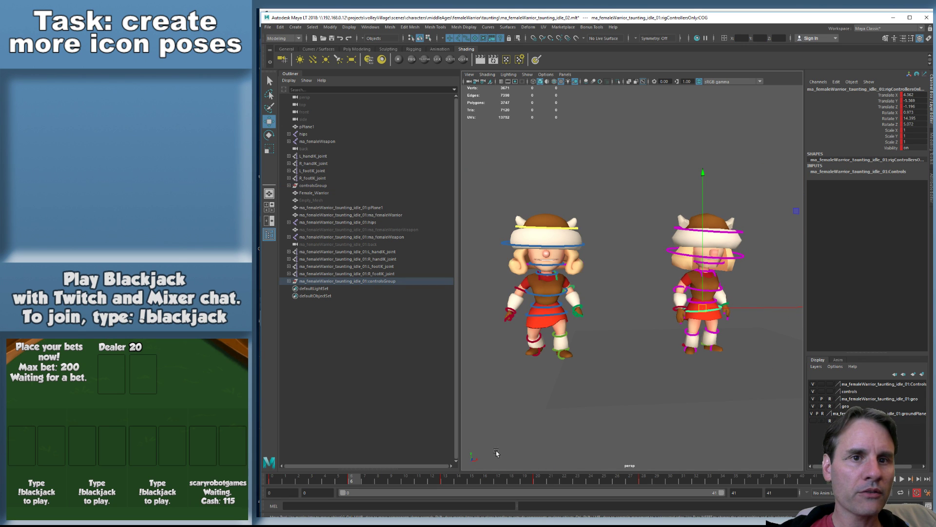
{"action": "left_click_drag", "start_coordinate": [355, 480], "coordinate": [619, 489]}
{"action": "left_click", "coordinate": [351, 482]}
{"action": "left_click_drag", "start_coordinate": [351, 482], "coordinate": [674, 481], "text": "shift"}
{"action": "right_click", "coordinate": [610, 481]}
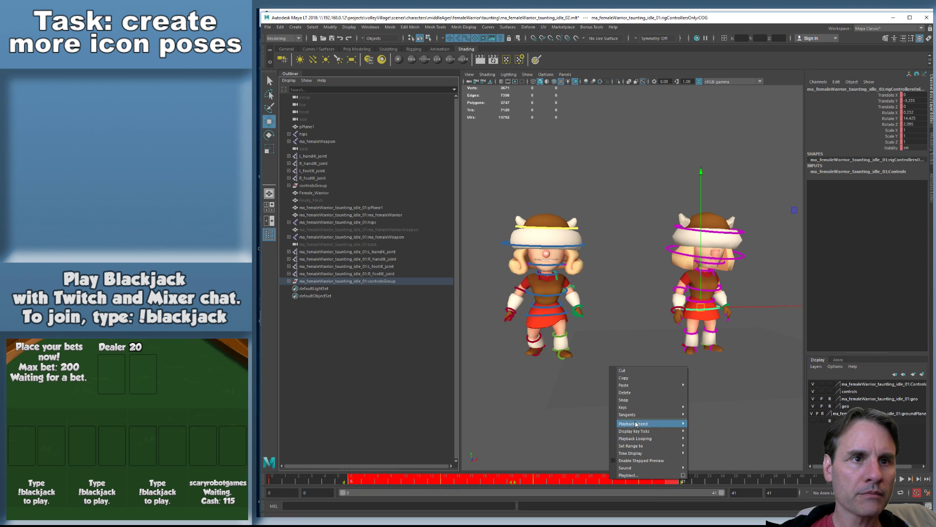
{"action": "left_click", "coordinate": [634, 376]}
Paste the copied COG keys onto the original warrior's COG control, starting at frame 6
{"action": "left_click", "coordinate": [545, 315]}
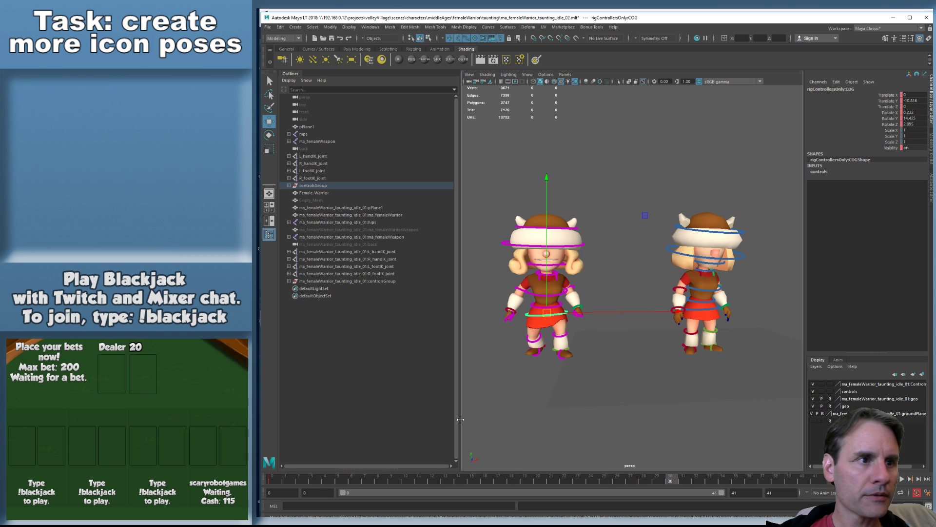
{"action": "left_click", "coordinate": [707, 308]}
{"action": "left_click", "coordinate": [351, 481]}
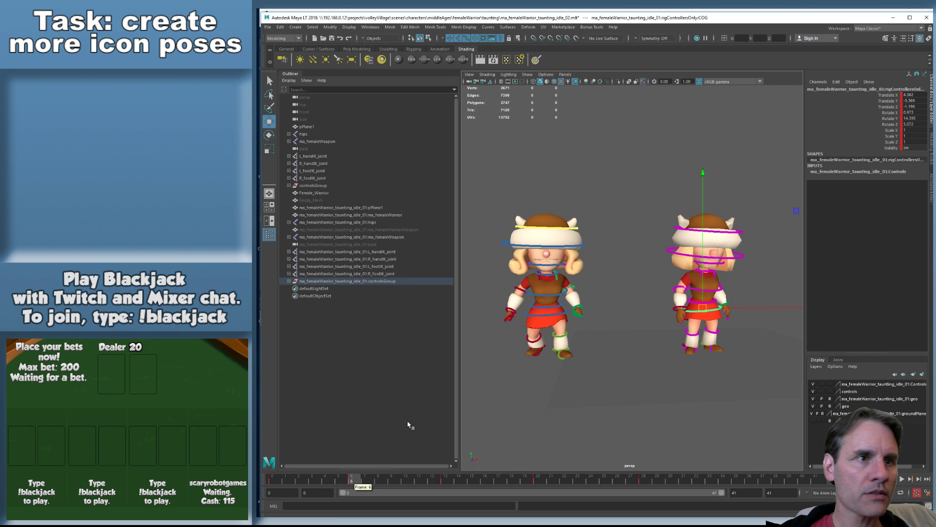
{"action": "left_click", "coordinate": [544, 315]}
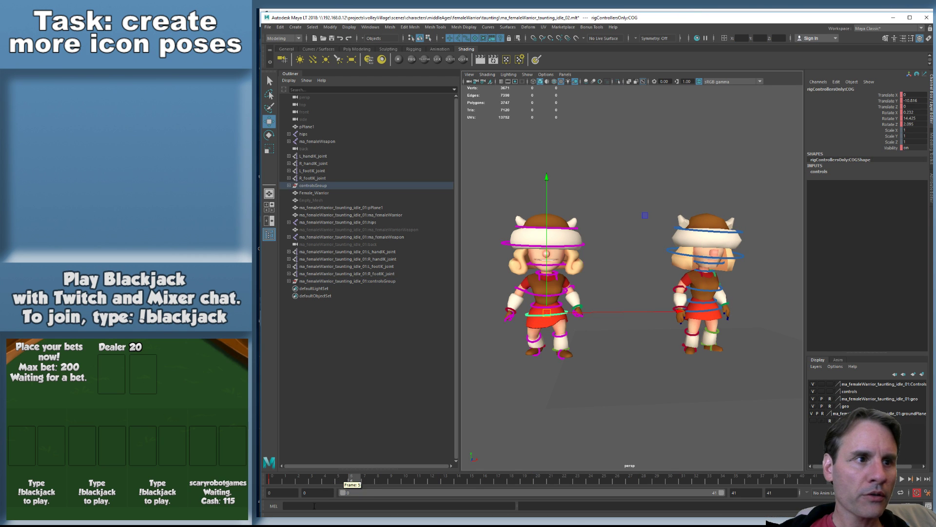
{"action": "right_click", "coordinate": [352, 481]}
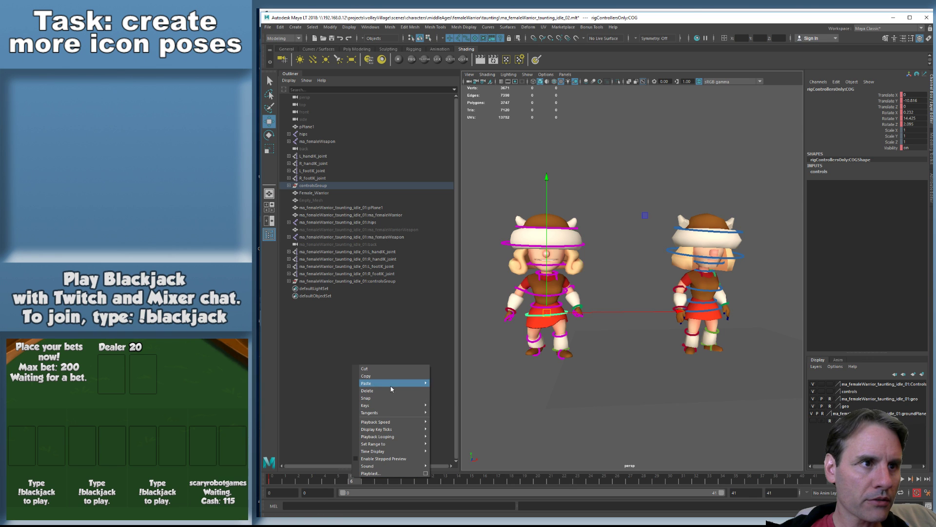
{"action": "mouse_move", "coordinate": [392, 384]}
{"action": "left_click", "coordinate": [444, 388]}
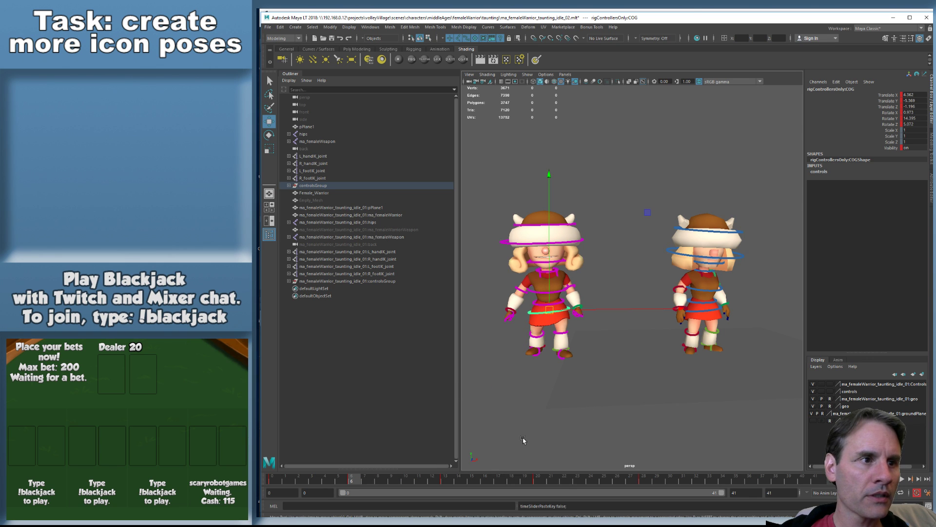
Open the Graph Editor to show the original warrior's COG animation curves
{"action": "left_click", "coordinate": [373, 28]}
{"action": "mouse_move", "coordinate": [386, 53]}
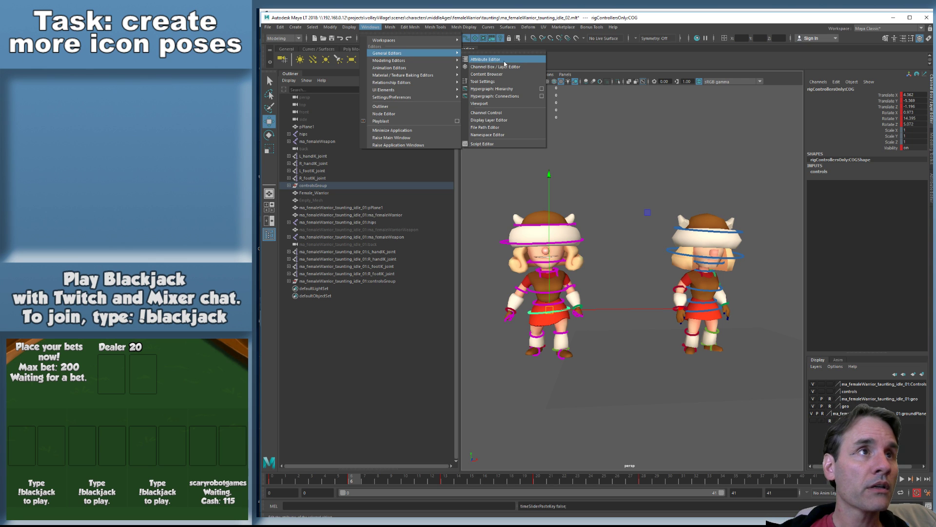
{"action": "left_click", "coordinate": [542, 148]}
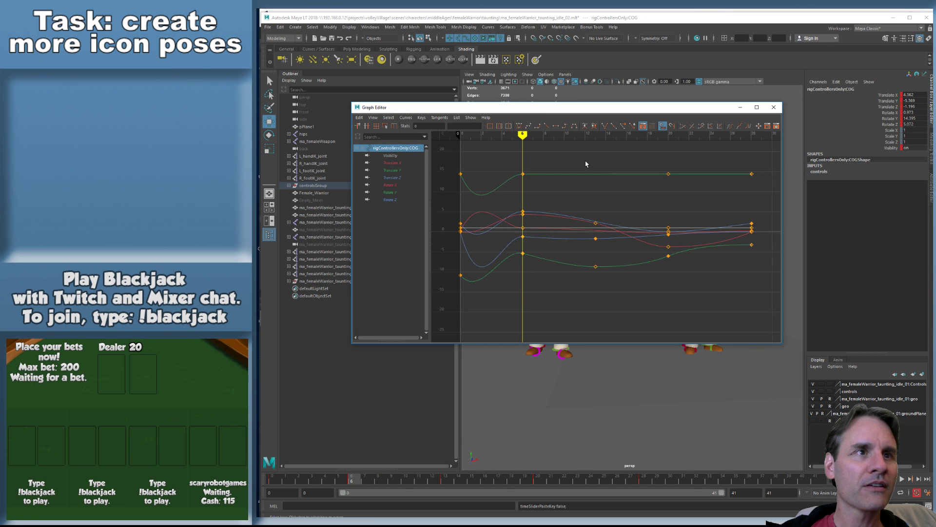
{"action": "scroll", "coordinate": [585, 165], "scroll_direction": "down", "scroll_amount": 5}
{"action": "left_click_drag", "start_coordinate": [589, 108], "coordinate": [935, 154]}
{"action": "left_click", "coordinate": [526, 150]}
{"action": "scroll", "coordinate": [508, 164], "scroll_direction": "down", "scroll_amount": 3}
{"action": "left_click_drag", "start_coordinate": [494, 166], "coordinate": [610, 370]}
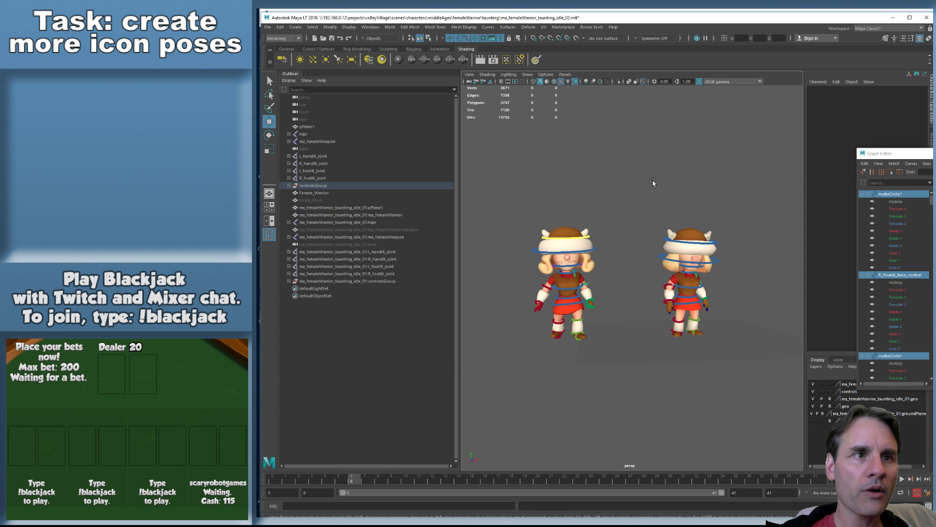
{"action": "scroll", "coordinate": [619, 226], "scroll_direction": "up", "scroll_amount": 5}
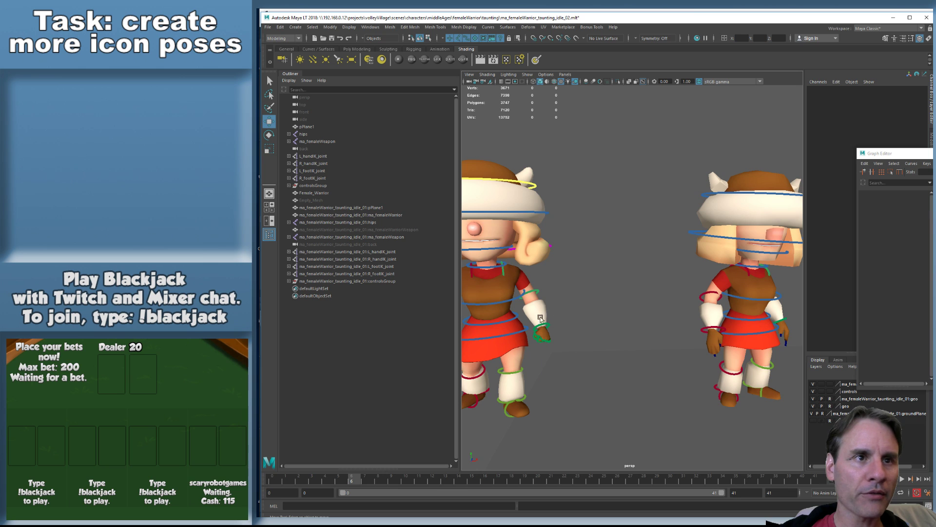
{"action": "left_click", "coordinate": [509, 336]}
{"action": "left_click_drag", "start_coordinate": [931, 153], "coordinate": [608, 139]}
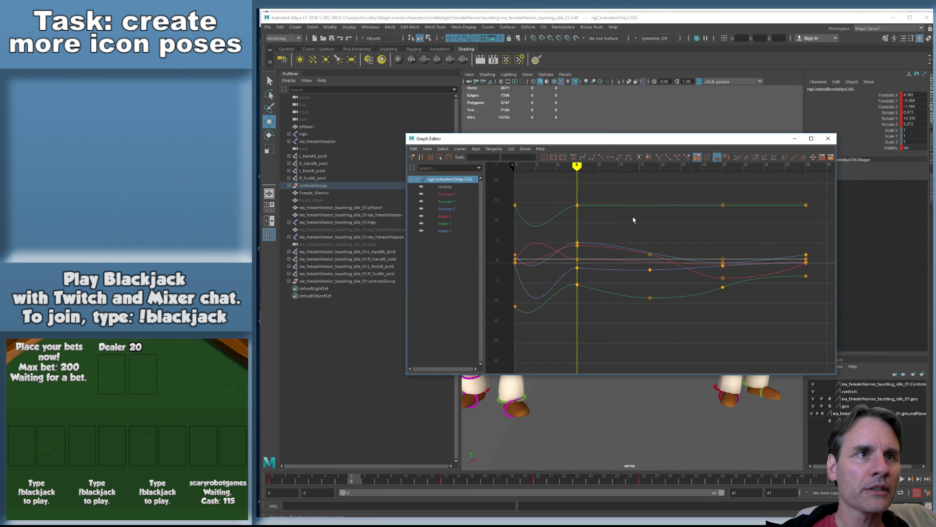
Set all keys on the original warrior's COG curves to auto tangents
{"action": "scroll", "coordinate": [634, 219], "scroll_direction": "down", "scroll_amount": 5}
{"action": "left_click_drag", "start_coordinate": [574, 212], "coordinate": [749, 340]}
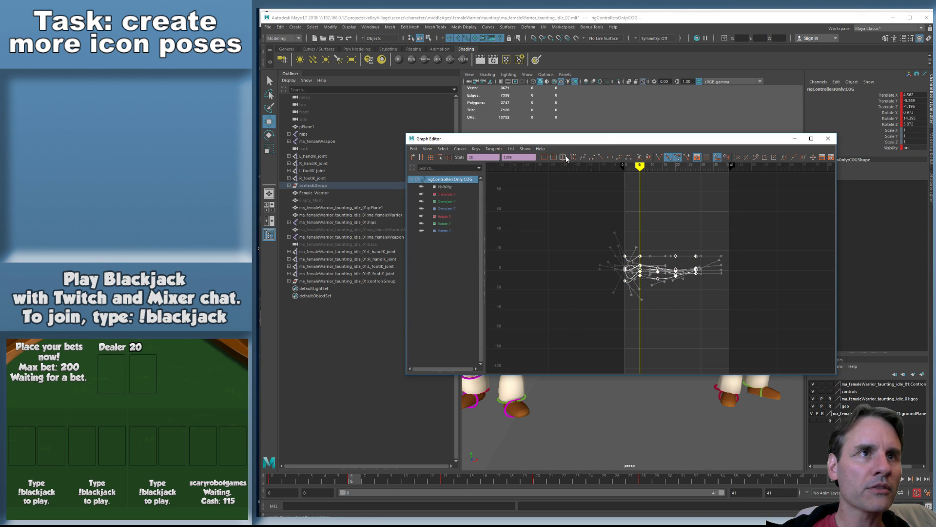
{"action": "key", "text": "f"}
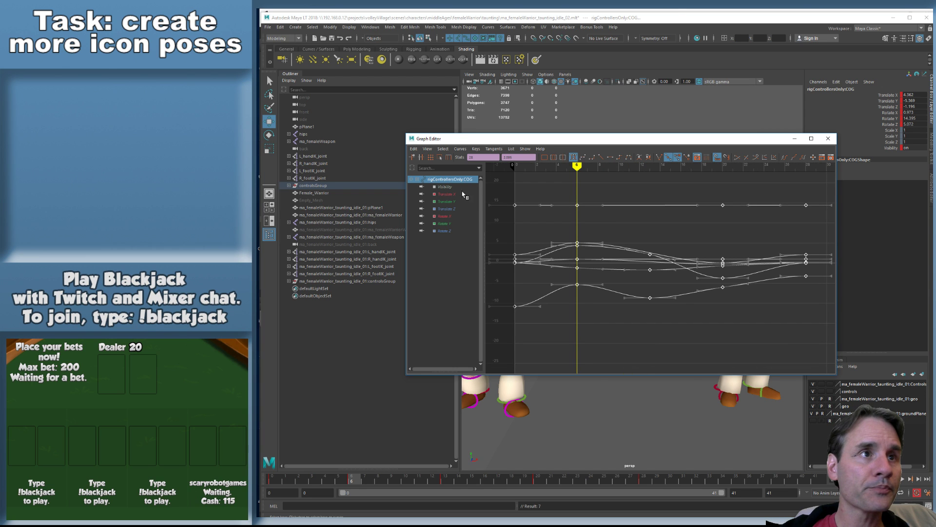
Lower the COG's Translate Y keys from frame 6 to 28 so the last key matches the first key's value
{"action": "left_click", "coordinate": [447, 194]}
{"action": "key", "text": "f"}
{"action": "scroll", "coordinate": [747, 283], "scroll_direction": "down", "scroll_amount": 3}
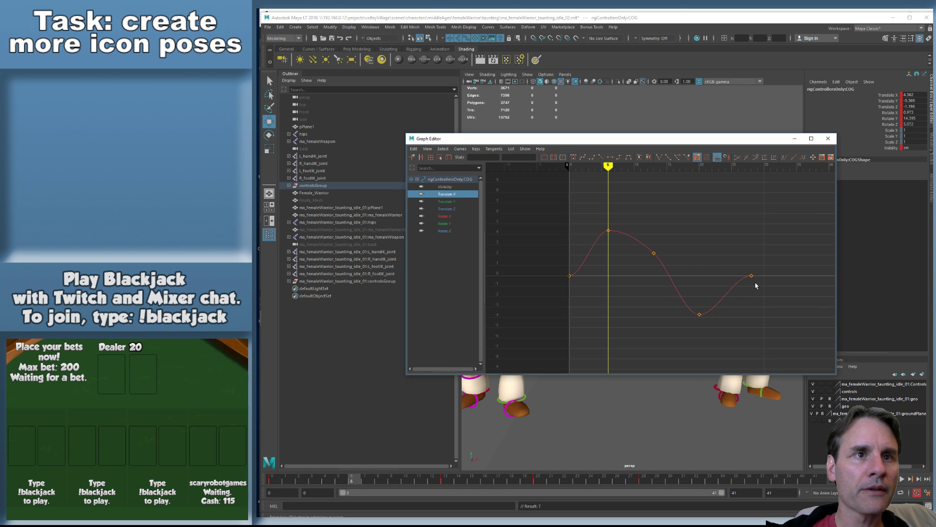
{"action": "scroll", "coordinate": [657, 256], "scroll_direction": "up", "scroll_amount": 3}
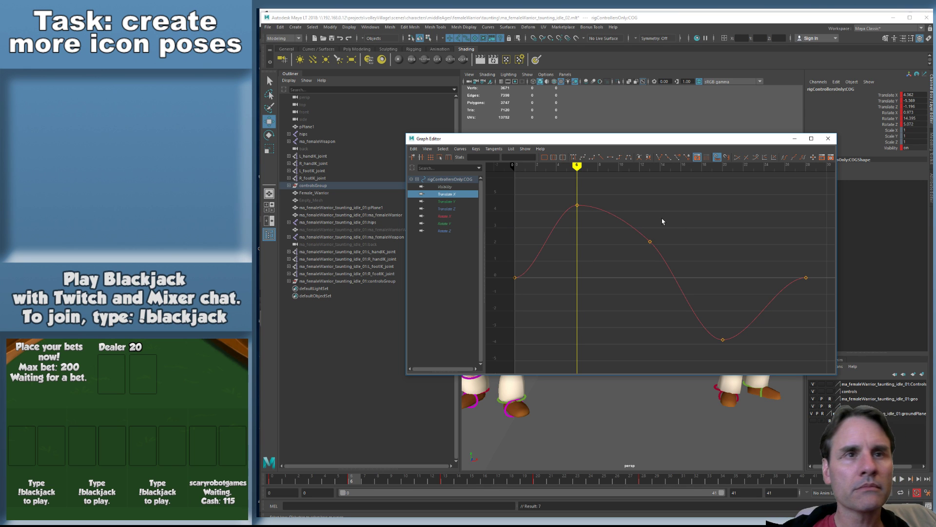
{"action": "left_click", "coordinate": [446, 201]}
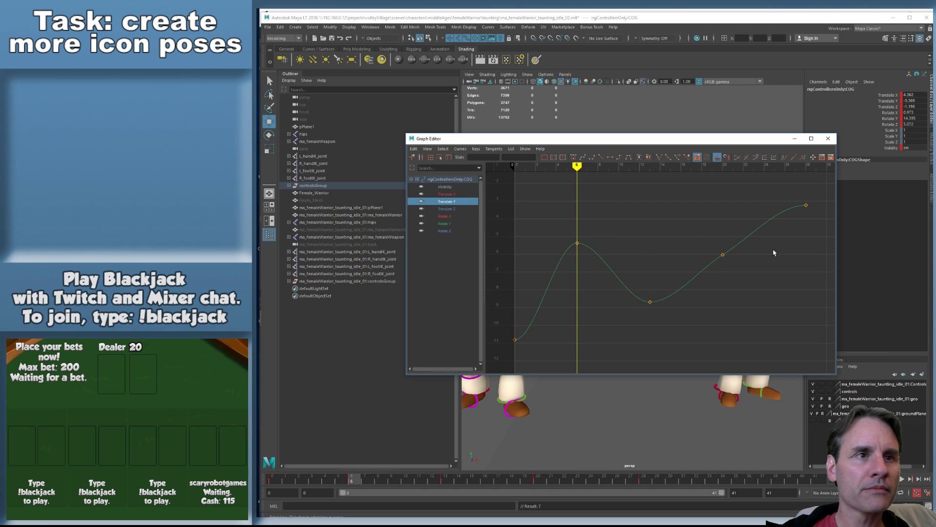
{"action": "left_click_drag", "start_coordinate": [789, 204], "coordinate": [813, 219]}
{"action": "scroll", "coordinate": [781, 232], "scroll_direction": "down", "scroll_amount": 2}
{"action": "left_click", "coordinate": [710, 223]}
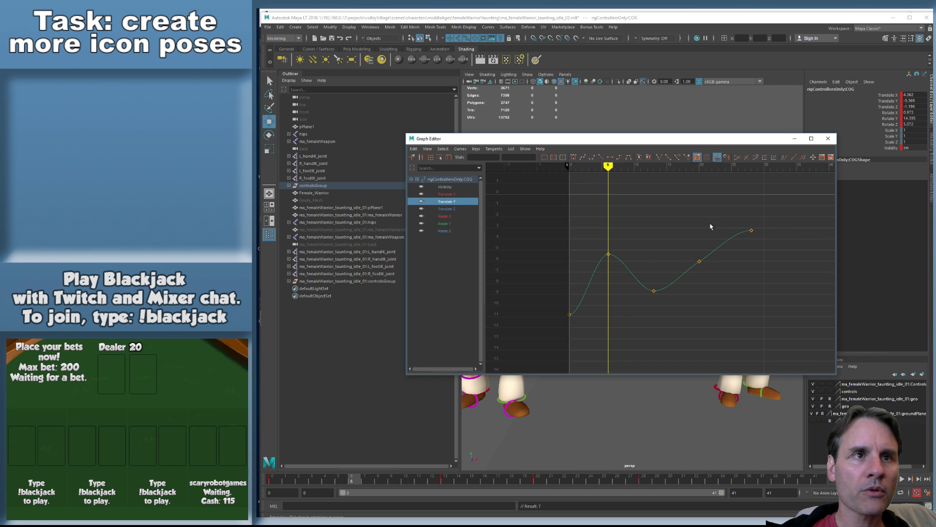
{"action": "left_click_drag", "start_coordinate": [604, 229], "coordinate": [831, 348]}
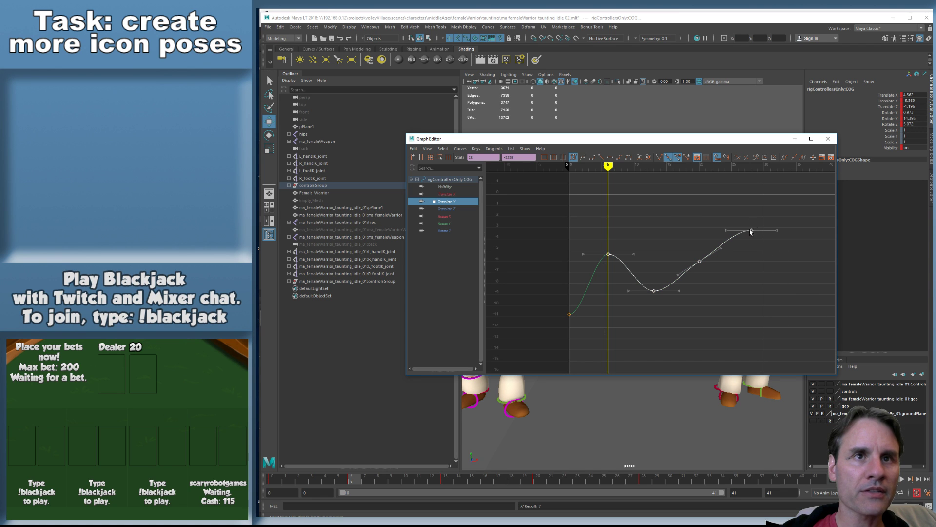
{"action": "middle_click_drag", "start_coordinate": [744, 262], "coordinate": [711, 353], "text": "shift"}
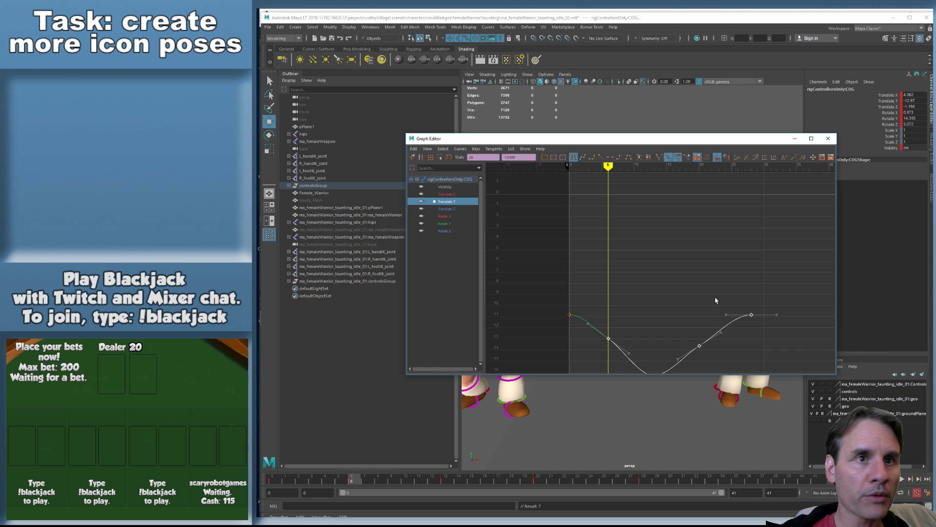
{"action": "middle_click_drag", "start_coordinate": [707, 283], "coordinate": [721, 243], "text": "alt"}
{"action": "left_click", "coordinate": [721, 243]}
Check the COG's Translate Z curve and play the animation to review the body motion
{"action": "left_click", "coordinate": [464, 210]}
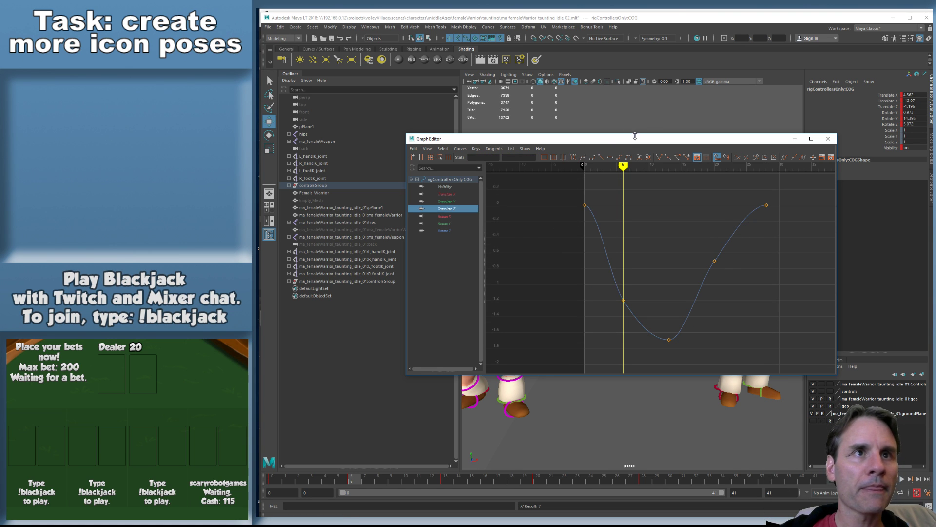
{"action": "left_click_drag", "start_coordinate": [634, 139], "coordinate": [935, 139]}
{"action": "key", "text": "a"}
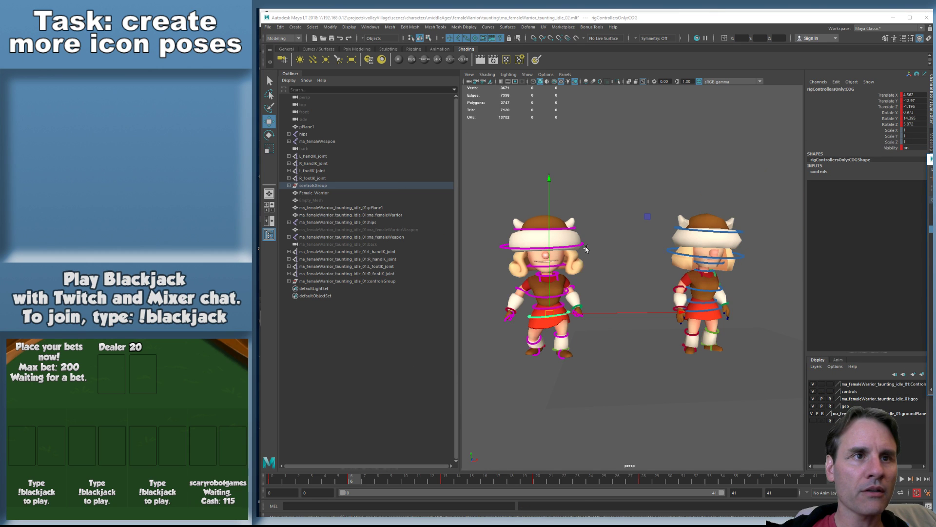
{"action": "key", "text": "alt+v"}
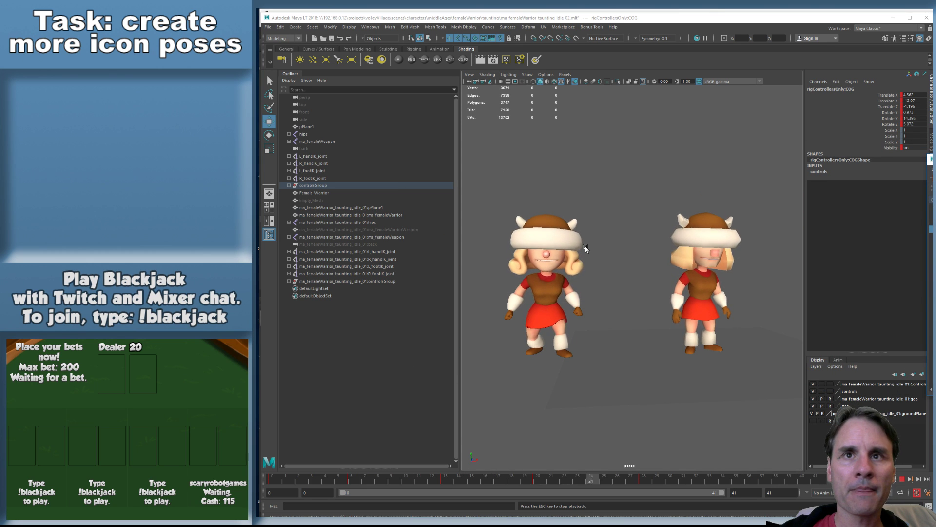
{"action": "key", "text": "Escape"}
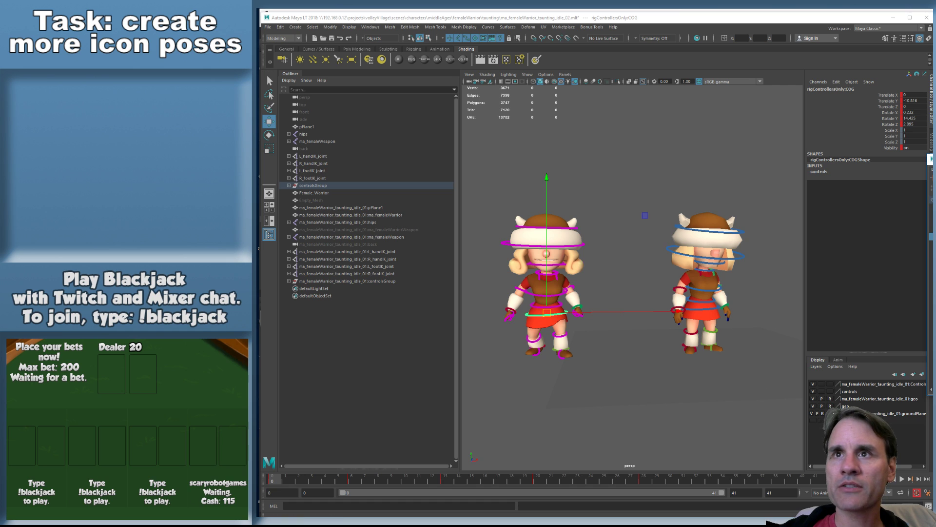
Go through the COG's rotation curves and adjust the first and last key tangents of Rotate Z and Rotate X
{"action": "left_click_drag", "start_coordinate": [933, 159], "coordinate": [658, 118]}
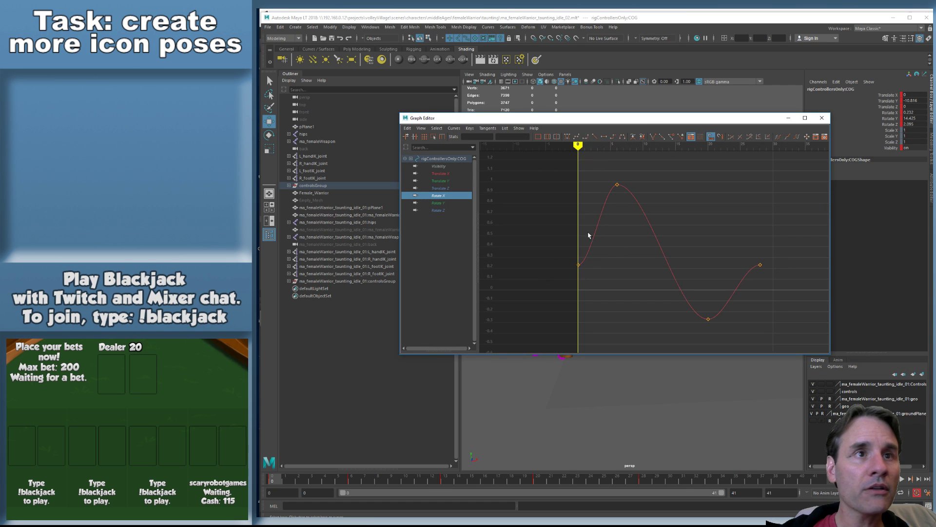
{"action": "left_click", "coordinate": [444, 203]}
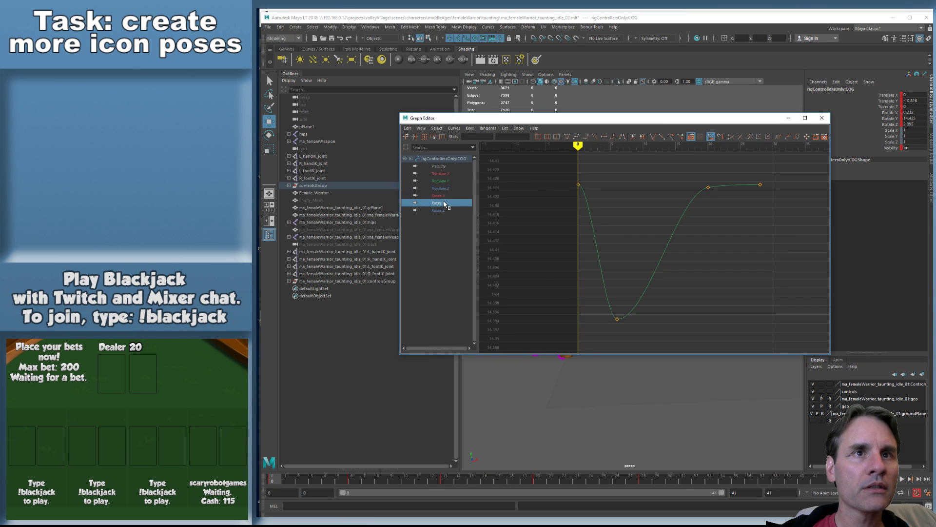
{"action": "left_click", "coordinate": [448, 210]}
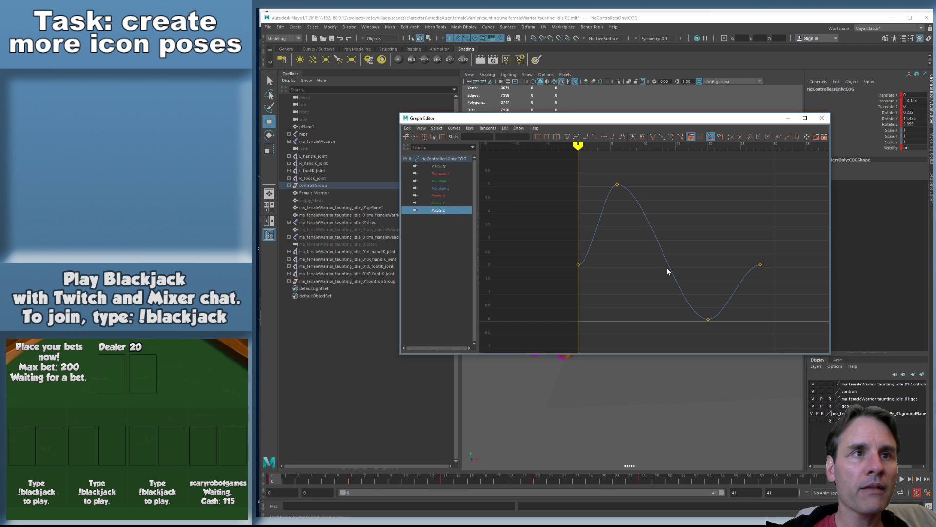
{"action": "left_click_drag", "start_coordinate": [563, 245], "coordinate": [599, 280]}
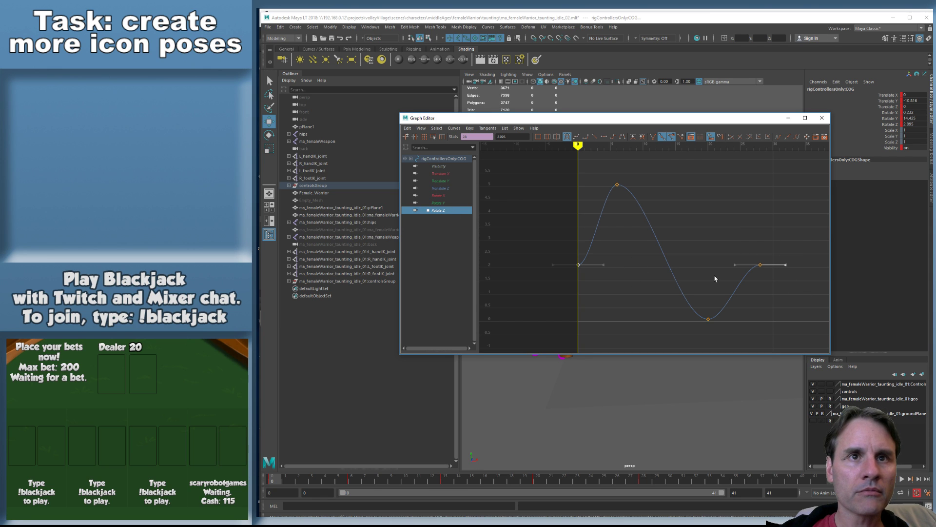
{"action": "left_click_drag", "start_coordinate": [606, 251], "coordinate": [595, 274], "text": "shift"}
{"action": "middle_click_drag", "start_coordinate": [646, 294], "coordinate": [639, 256]}
{"action": "left_click", "coordinate": [440, 202]}
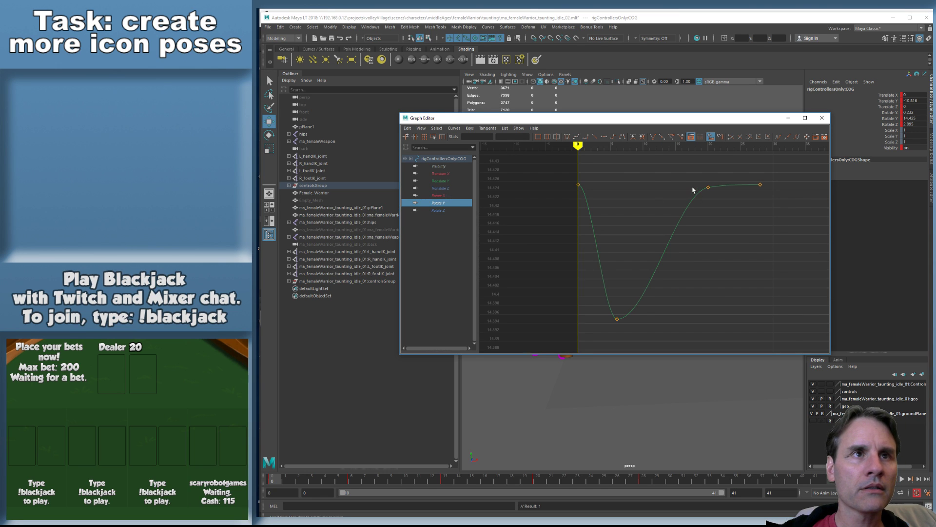
{"action": "left_click", "coordinate": [457, 196]}
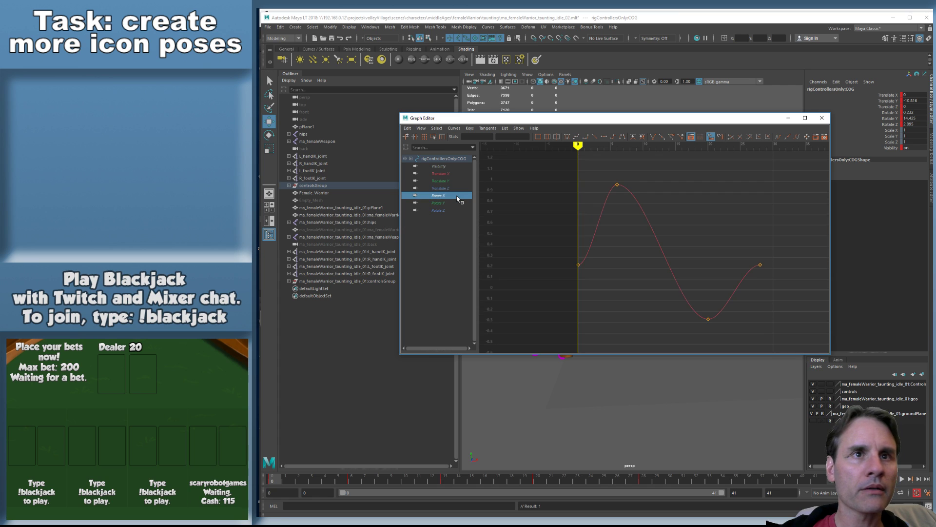
{"action": "left_click_drag", "start_coordinate": [581, 266], "coordinate": [790, 259]}
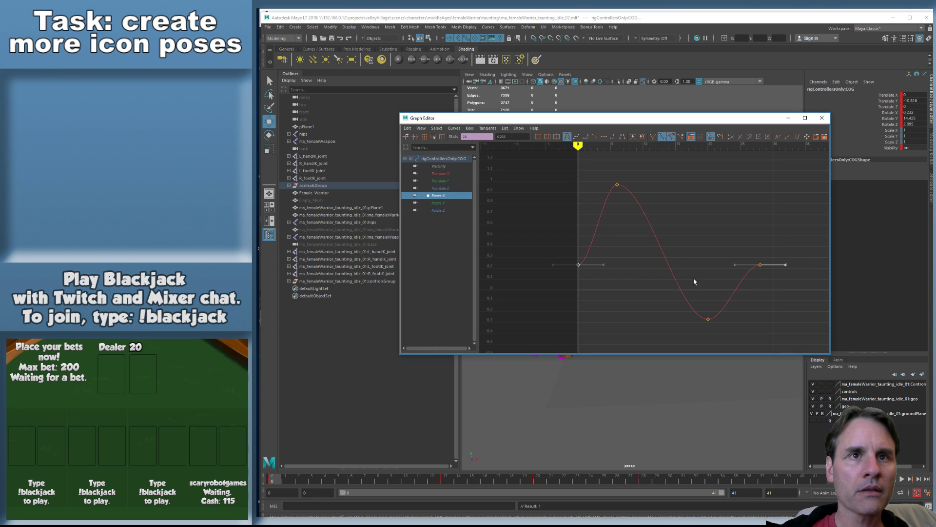
{"action": "mouse_move", "coordinate": [613, 256]}
{"action": "middle_mouse_down"}
{"action": "mouse_move", "coordinate": [623, 295]}
{"action": "mouse_move", "coordinate": [615, 248]}
{"action": "middle_mouse_up"}
Deselect the rig and play the animation to compare the movement of both warriors
{"action": "left_click_drag", "start_coordinate": [746, 121], "coordinate": [935, 190]}
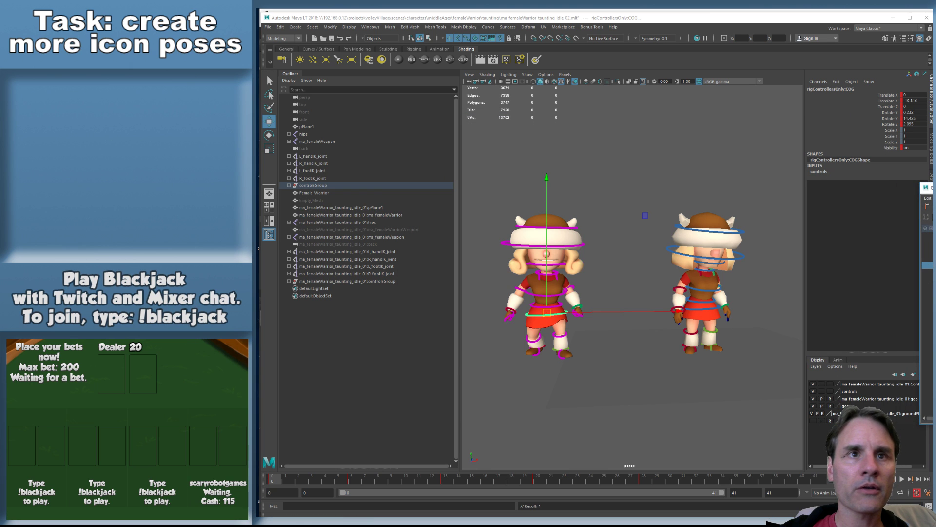
{"action": "left_click", "coordinate": [773, 266]}
{"action": "key", "text": "alt+v"}
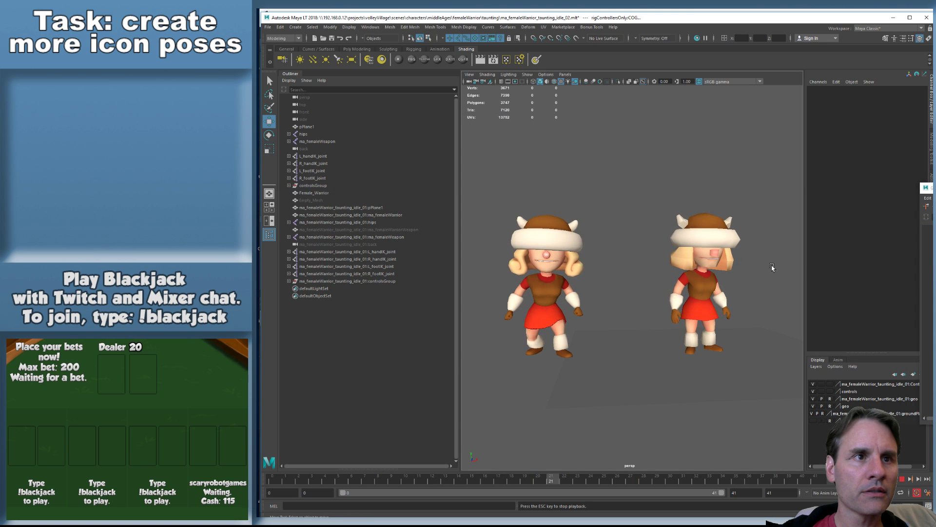
{"action": "key", "text": "Escape"}
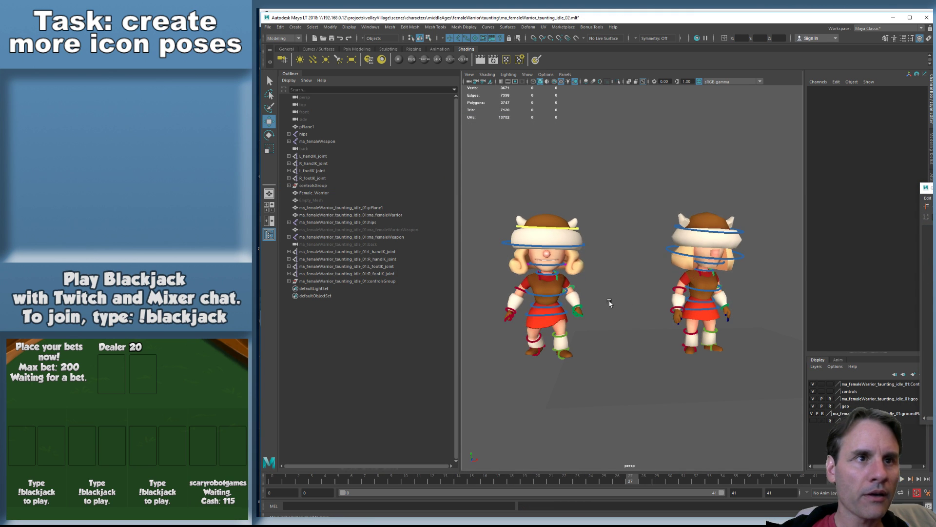
Set the animation end to frame 28, the COG's last key, and play the shortened loop
{"action": "left_click", "coordinate": [562, 316]}
{"action": "key", "text": "."}
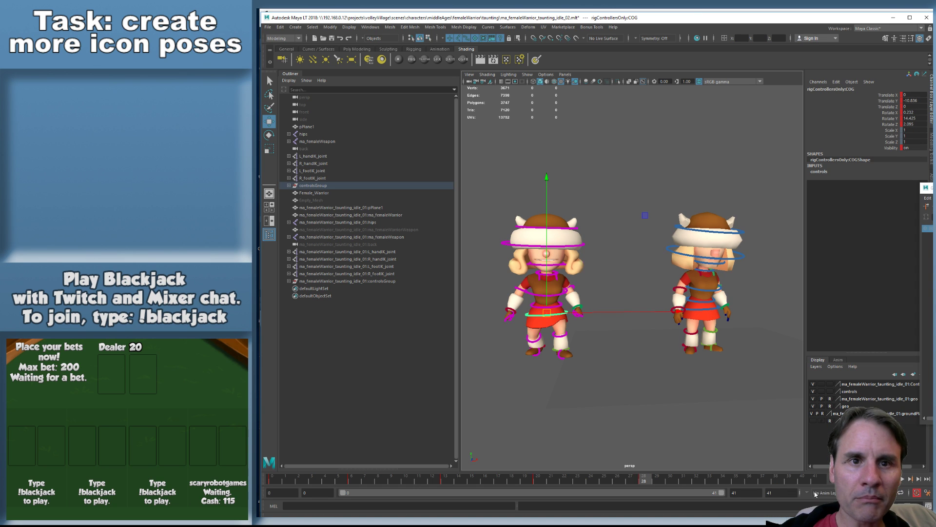
{"action": "left_click", "coordinate": [785, 495]}
{"action": "type", "text": "28"}
{"action": "key", "text": "Return"}
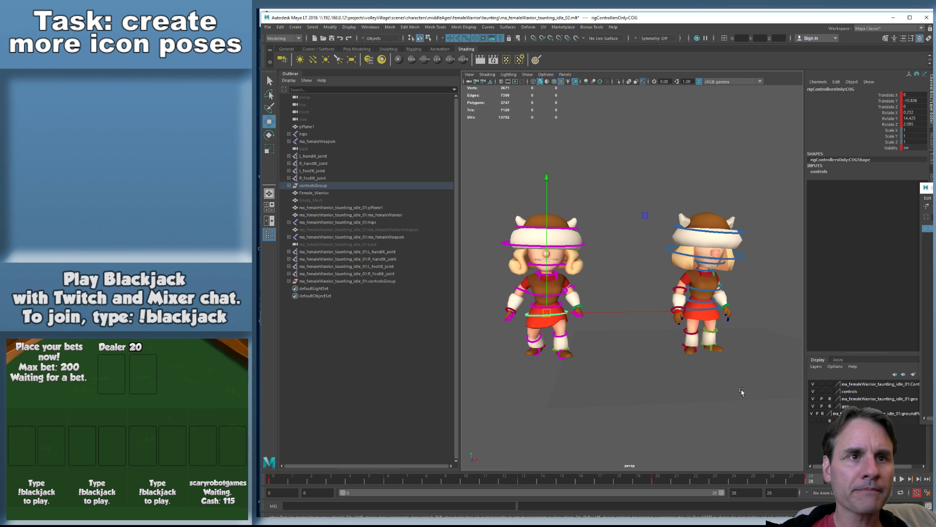
{"action": "key", "text": "alt+v"}
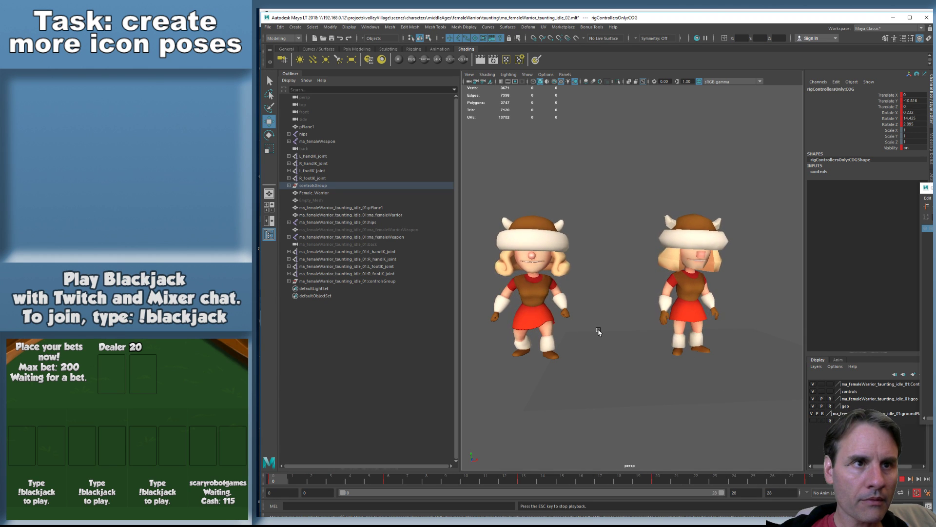
Stop playback and copy the idle_01 warrior's chestLower and chestUpper keys from frame 6 through frame 28
{"action": "key", "text": "alt+v"}
{"action": "key", "text": "alt+shift+v"}
{"action": "middle_click_drag", "start_coordinate": [600, 280], "coordinate": [621, 285], "text": "alt"}
{"action": "scroll", "coordinate": [620, 285], "scroll_direction": "up", "scroll_amount": 3}
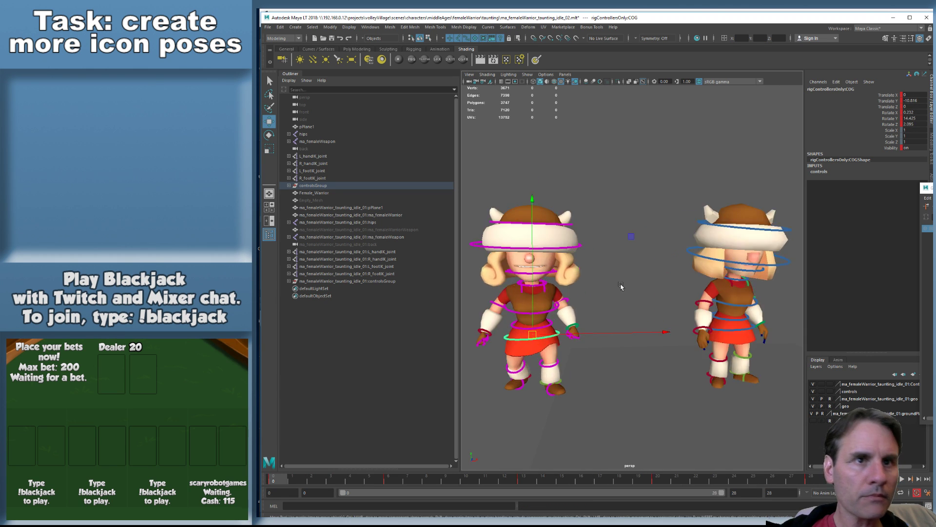
{"action": "left_click", "coordinate": [746, 308]}
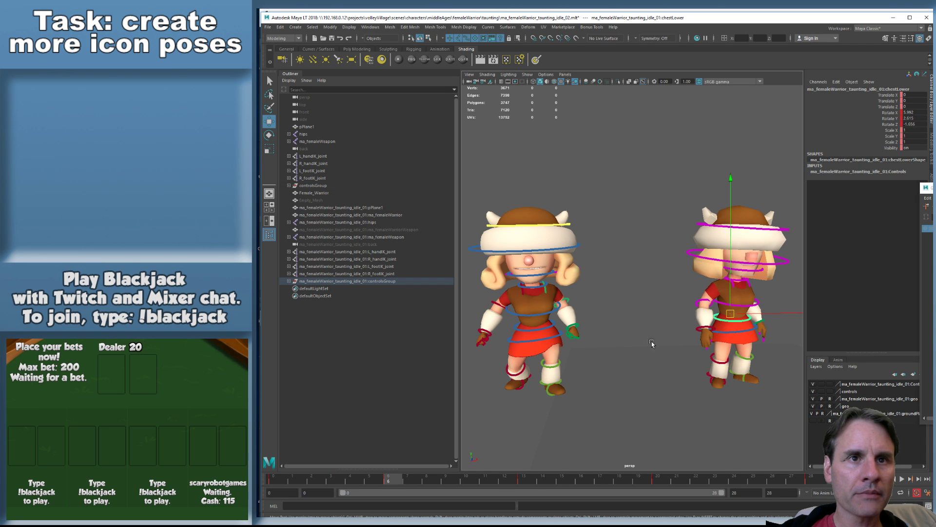
{"action": "key", "text": "period"}
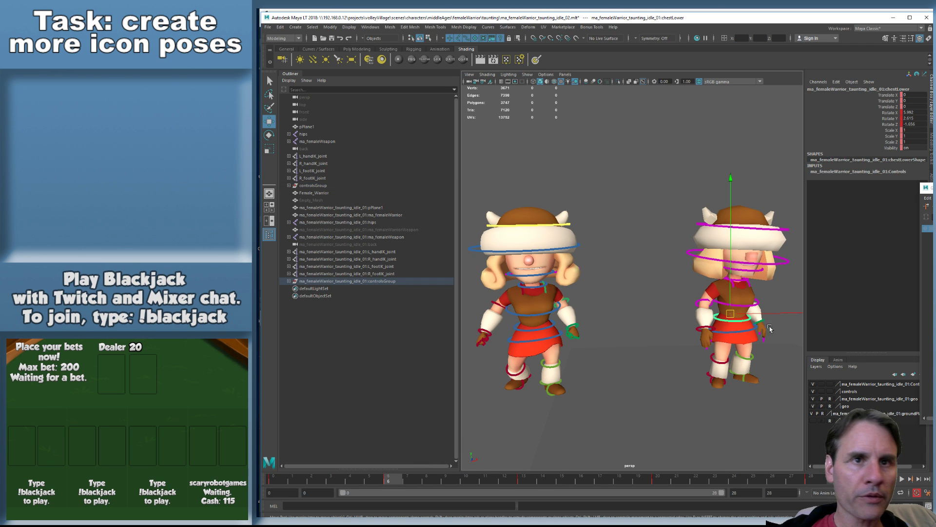
{"action": "left_click", "coordinate": [745, 306]}
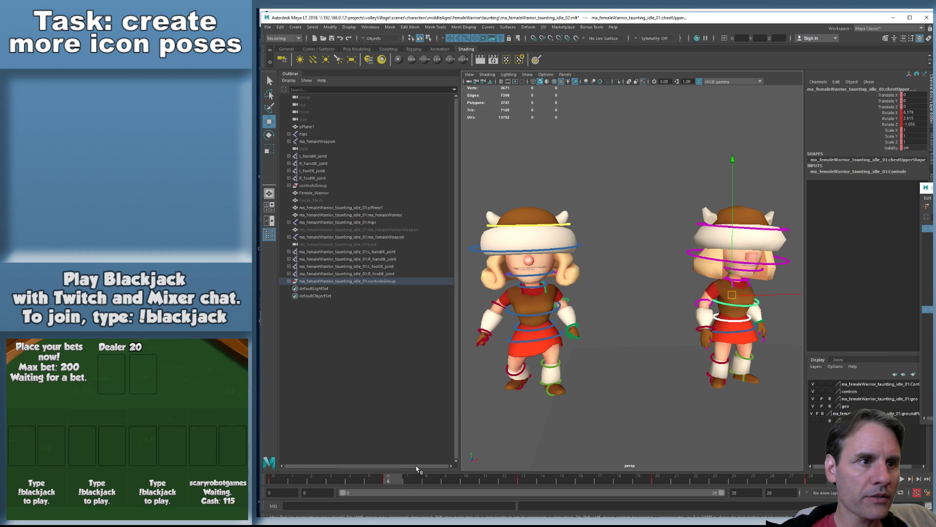
{"action": "left_click_drag", "start_coordinate": [393, 479], "coordinate": [815, 482], "text": "shift"}
{"action": "right_click", "coordinate": [634, 482]}
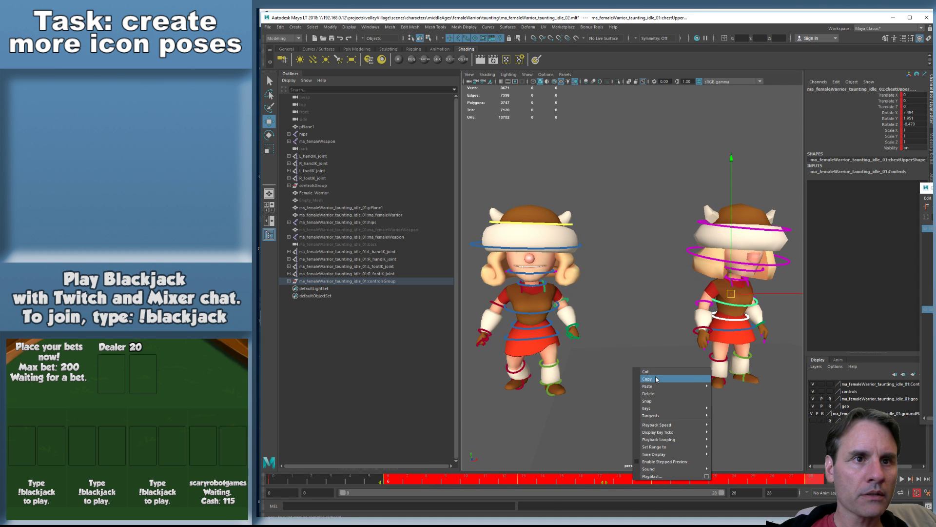
{"action": "left_click", "coordinate": [655, 378]}
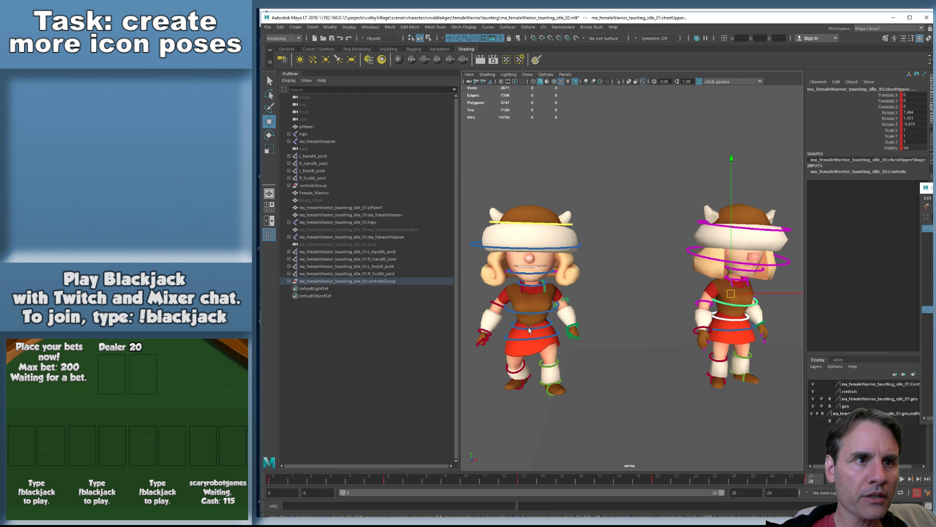
Paste the copied keys at frame 6 onto the idle_02 warrior's chestLower and chestUpper controls
{"action": "left_click", "coordinate": [543, 312]}
{"action": "left_click", "coordinate": [546, 310], "text": "shift"}
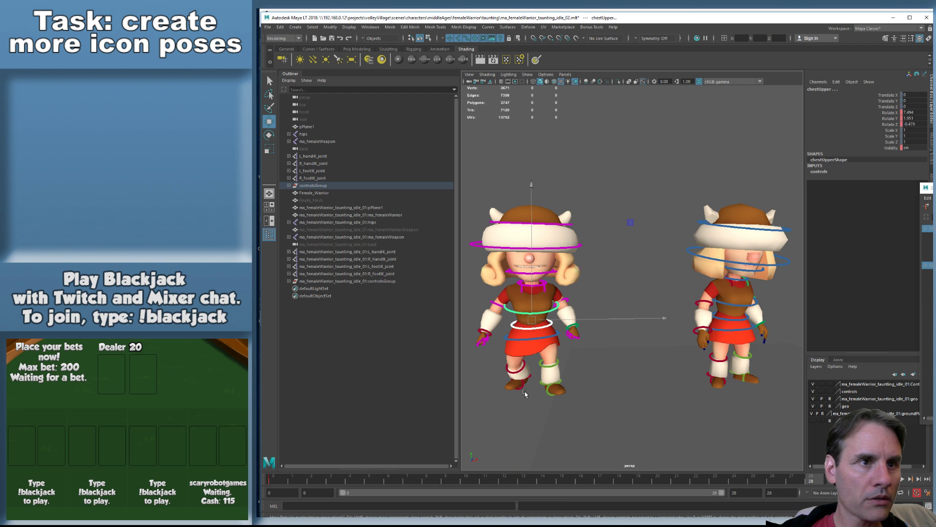
{"action": "left_click", "coordinate": [544, 340]}
{"action": "key", "text": "period"}
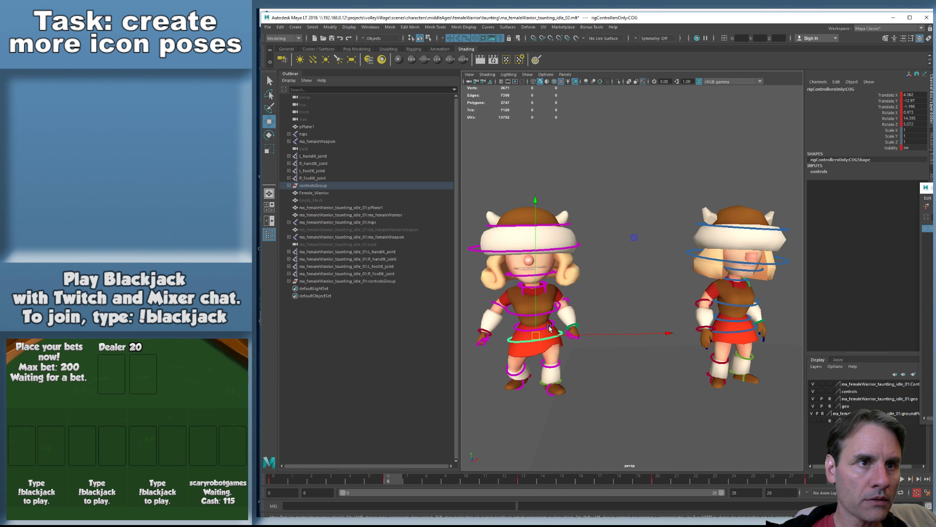
{"action": "left_click", "coordinate": [549, 327]}
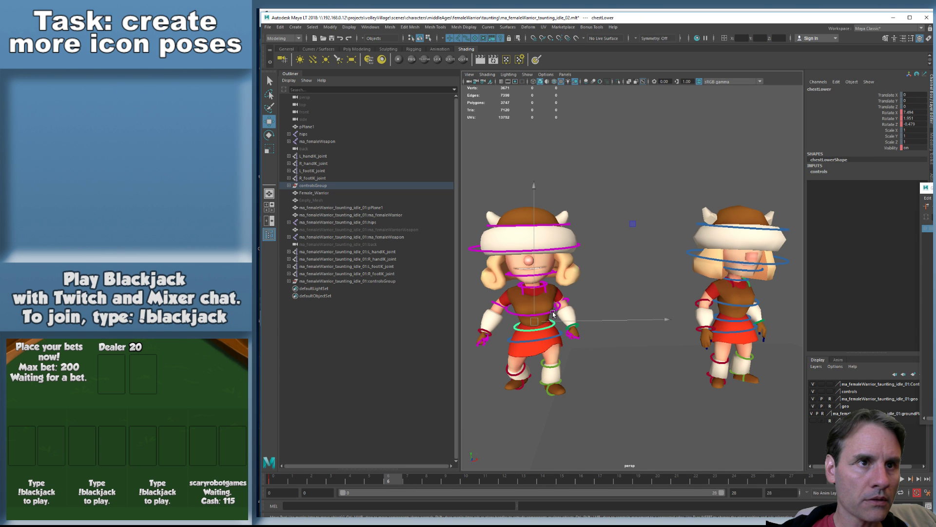
{"action": "left_click", "coordinate": [552, 311], "text": "shift"}
{"action": "right_click", "coordinate": [392, 477]}
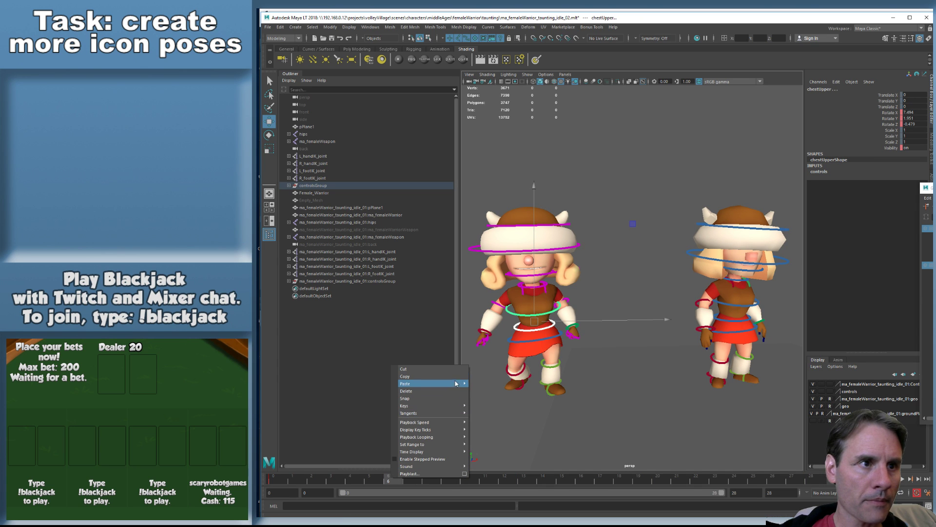
{"action": "left_click", "coordinate": [499, 391]}
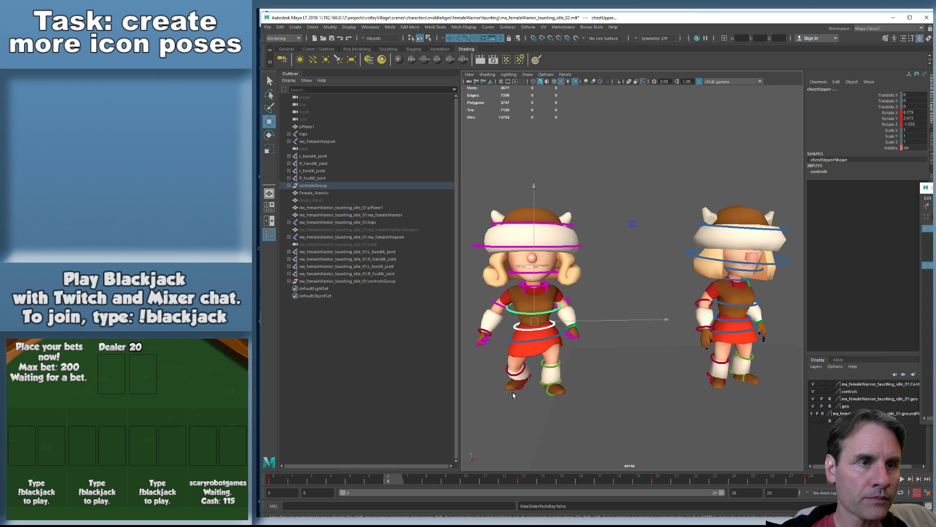
Show the chest controls in the Graph Editor and apply auto tangents to all chestLower and chestUpper curves
{"action": "left_click_drag", "start_coordinate": [933, 188], "coordinate": [589, 163]}
{"action": "left_click", "coordinate": [508, 217]}
{"action": "left_click", "coordinate": [512, 252], "text": "ctrl"}
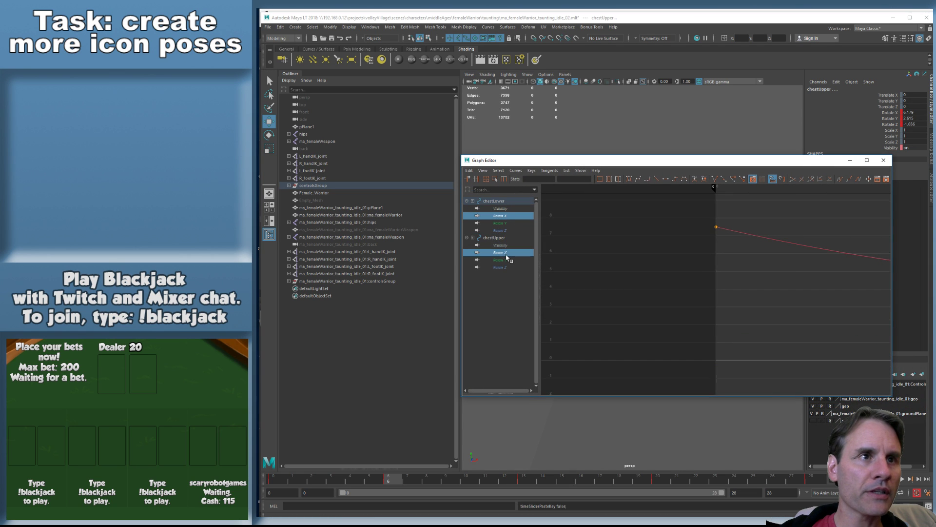
{"action": "key", "text": "f"}
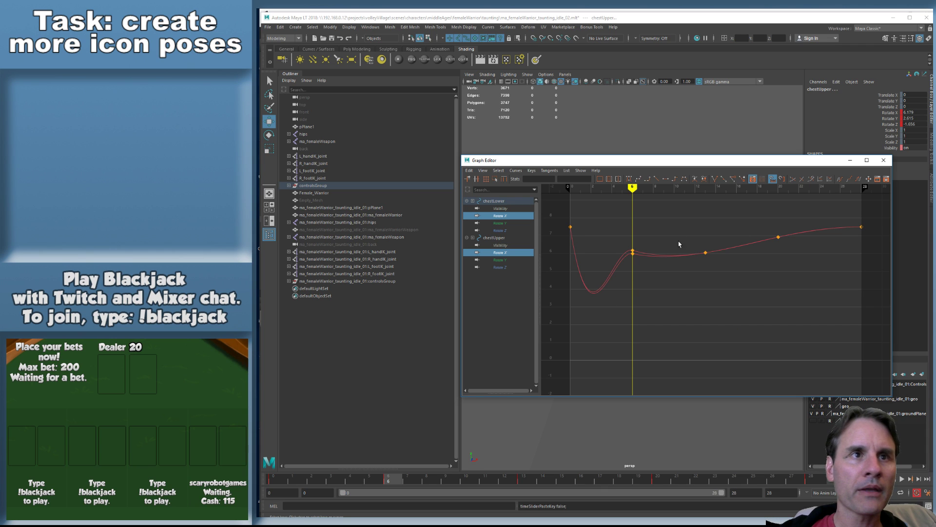
{"action": "left_click_drag", "start_coordinate": [874, 213], "coordinate": [617, 294]}
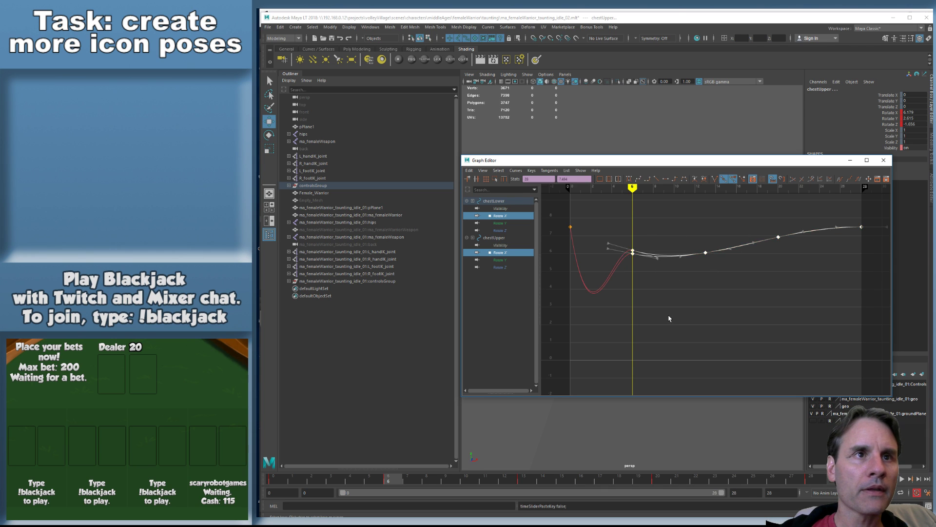
{"action": "left_click", "coordinate": [668, 316]}
{"action": "left_click", "coordinate": [509, 202]}
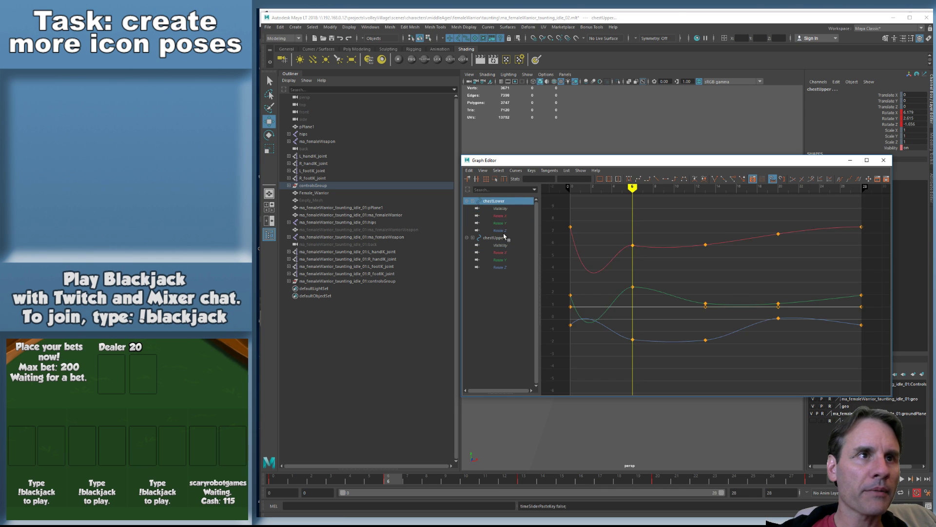
{"action": "left_click", "coordinate": [500, 268], "text": "shift"}
{"action": "scroll", "coordinate": [642, 252], "scroll_direction": "down", "scroll_amount": 5}
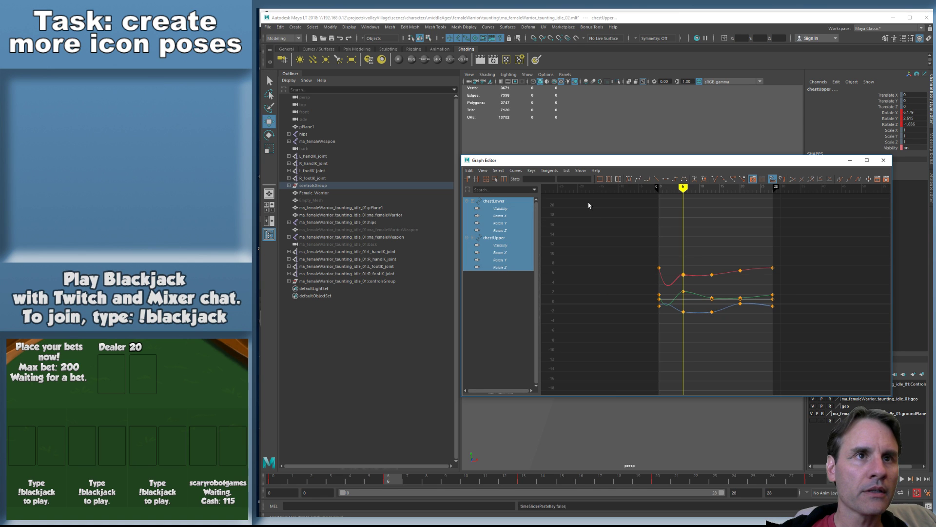
{"action": "left_click", "coordinate": [630, 182]}
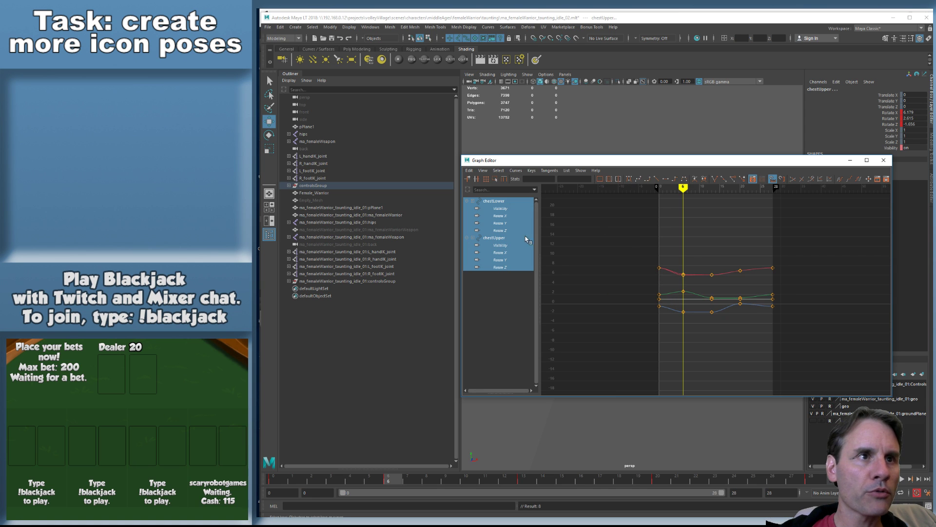
Tilt chestLower's Rotate X tangent downward at frame 6, then undo the last tangent edit at frame 13
{"action": "left_click", "coordinate": [507, 215]}
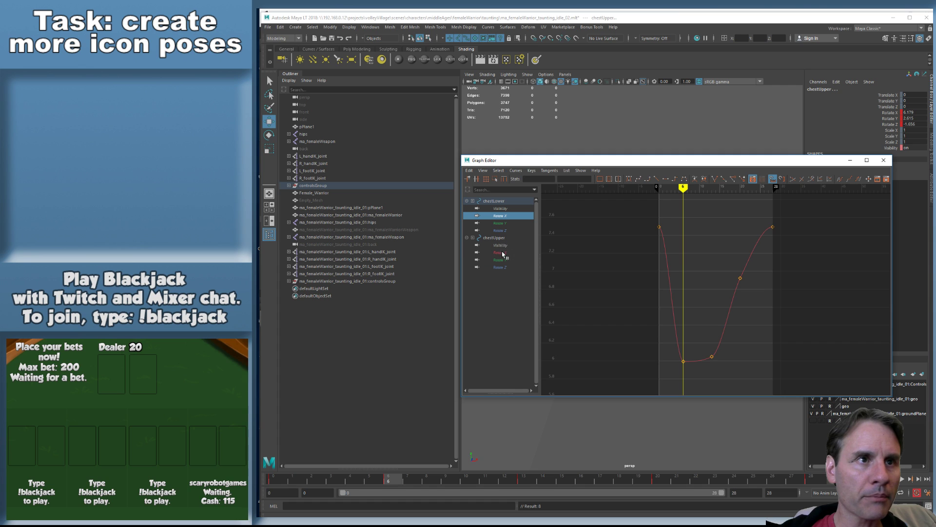
{"action": "left_click", "coordinate": [500, 252], "text": "ctrl"}
{"action": "key", "text": "f"}
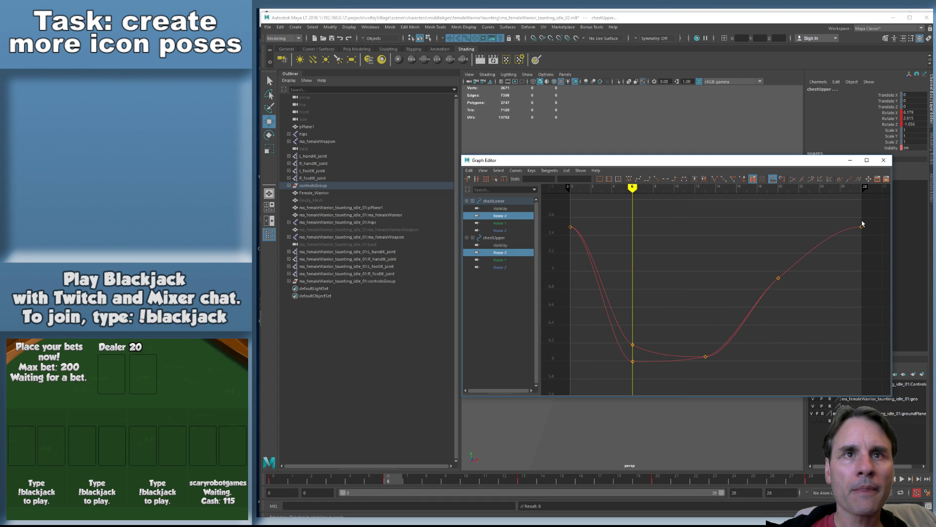
{"action": "left_click_drag", "start_coordinate": [654, 303], "coordinate": [636, 367]}
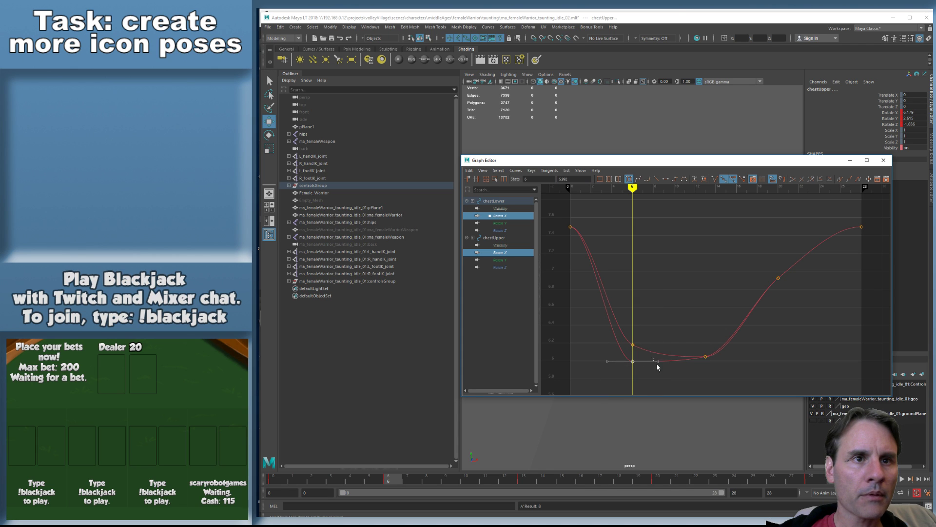
{"action": "middle_click_drag", "start_coordinate": [660, 385], "coordinate": [661, 389]}
{"action": "left_click_drag", "start_coordinate": [692, 340], "coordinate": [733, 353]}
{"action": "middle_click_drag", "start_coordinate": [751, 347], "coordinate": [751, 336]}
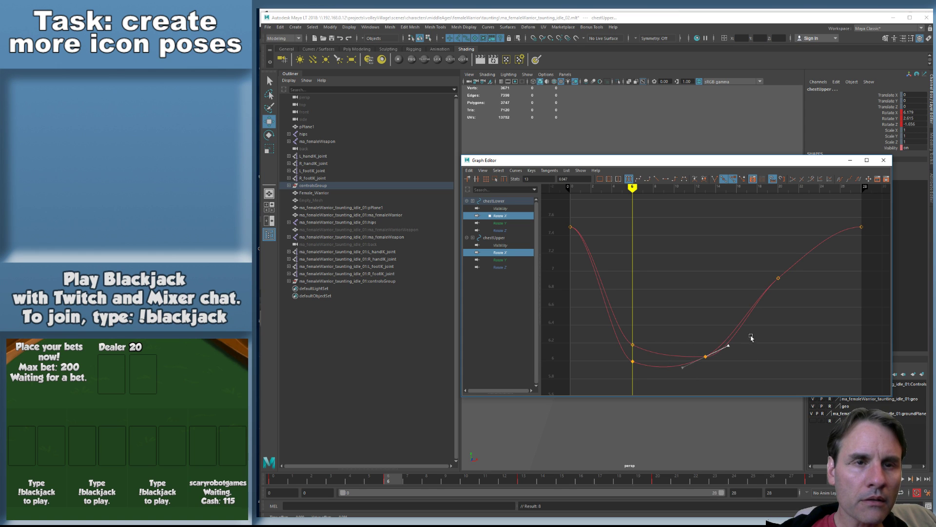
{"action": "key", "text": "ctrl+z"}
Tilt chestUpper's Rotate X tangents at frames 13 and 6 so the curve dips smoothly between those keys
{"action": "mouse_move", "coordinate": [728, 353]}
{"action": "left_mouse_down"}
{"action": "mouse_move", "coordinate": [735, 364]}
{"action": "mouse_move", "coordinate": [744, 356]}
{"action": "left_mouse_up"}
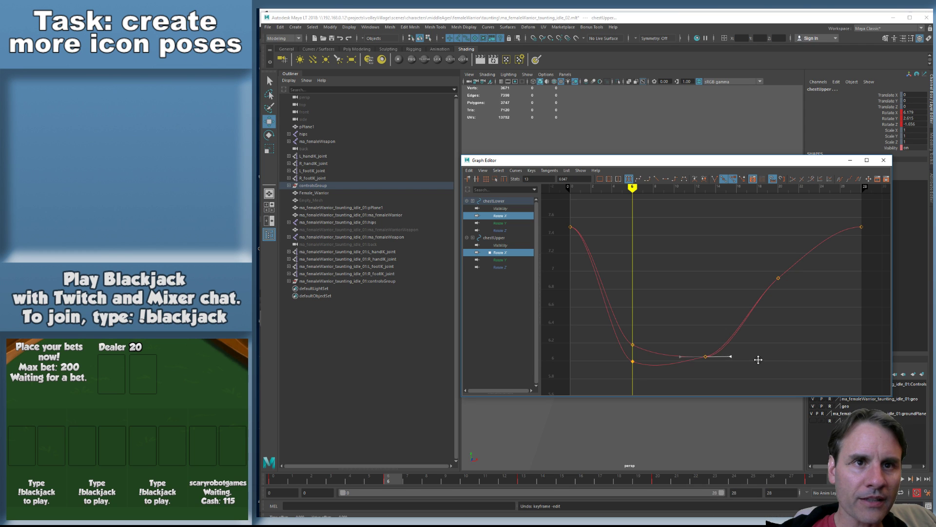
{"action": "middle_click_drag", "start_coordinate": [757, 359], "coordinate": [761, 347]}
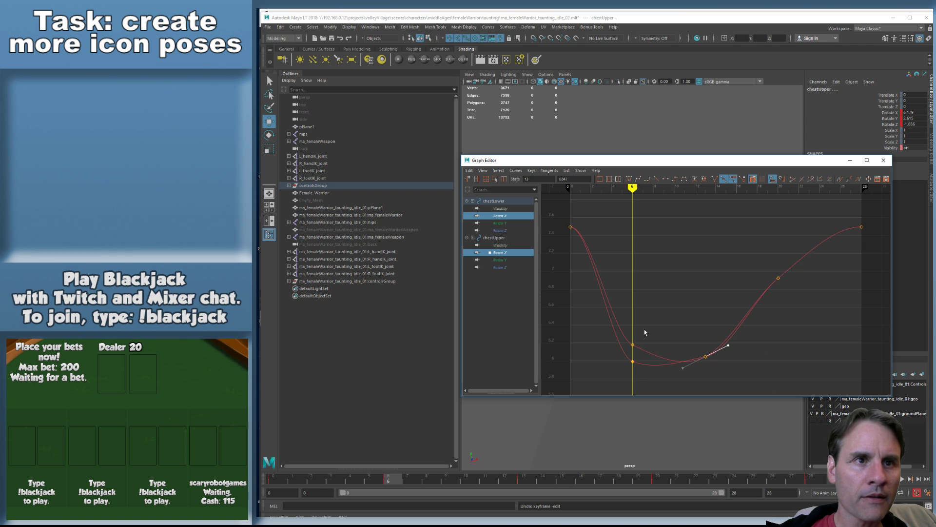
{"action": "left_click", "coordinate": [632, 345]}
{"action": "mouse_move", "coordinate": [650, 365]}
{"action": "middle_mouse_down"}
{"action": "mouse_move", "coordinate": [638, 376]}
{"action": "mouse_move", "coordinate": [650, 379]}
{"action": "middle_mouse_up"}
{"action": "left_click", "coordinate": [749, 270]}
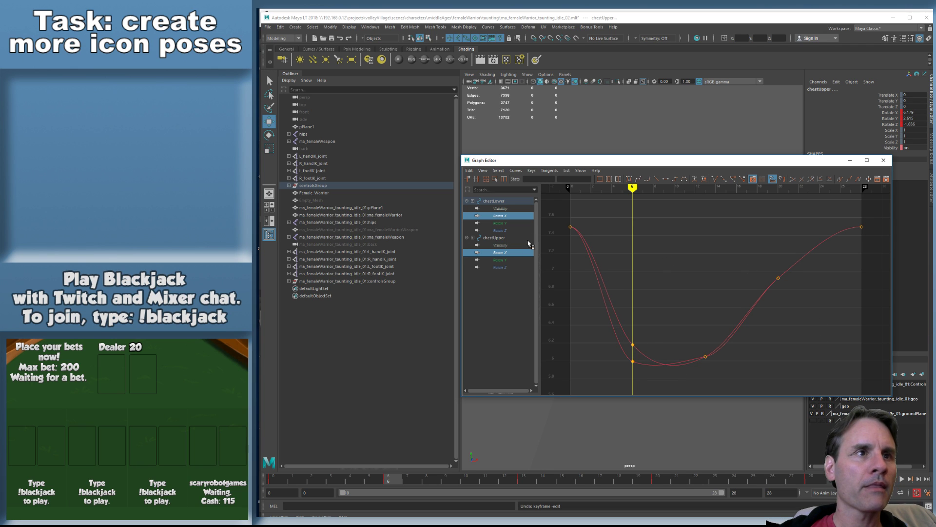
Tilt chestLower's Rotate Y tangents at frames 0, 28, 13 and 20 to round out the curve across the loop
{"action": "left_click", "coordinate": [512, 222]}
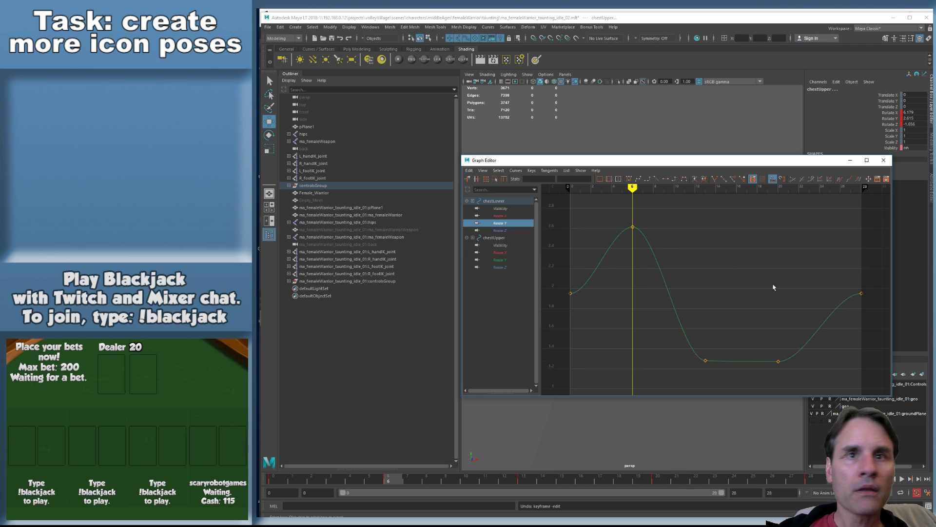
{"action": "left_click_drag", "start_coordinate": [773, 287], "coordinate": [881, 327]}
{"action": "left_click_drag", "start_coordinate": [563, 278], "coordinate": [605, 312], "text": "shift"}
{"action": "left_click_drag", "start_coordinate": [871, 286], "coordinate": [880, 315], "text": "shift"}
{"action": "middle_click_drag", "start_coordinate": [878, 325], "coordinate": [871, 288], "text": "shift"}
{"action": "left_click_drag", "start_coordinate": [620, 344], "coordinate": [714, 377]}
{"action": "left_click_drag", "start_coordinate": [724, 353], "coordinate": [723, 372]}
{"action": "middle_click_drag", "start_coordinate": [722, 373], "coordinate": [721, 387], "text": "shift"}
{"action": "left_click_drag", "start_coordinate": [762, 350], "coordinate": [807, 389]}
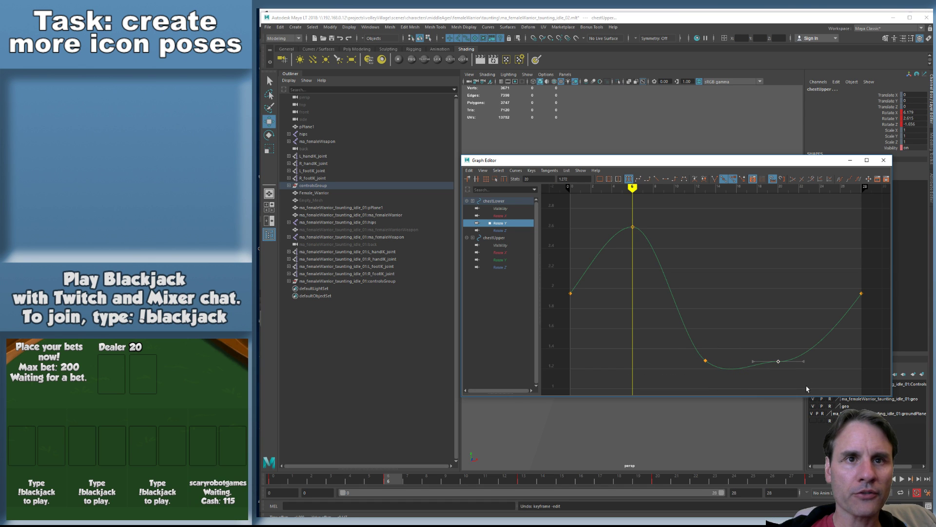
{"action": "middle_click_drag", "start_coordinate": [807, 369], "coordinate": [764, 334], "text": "shift"}
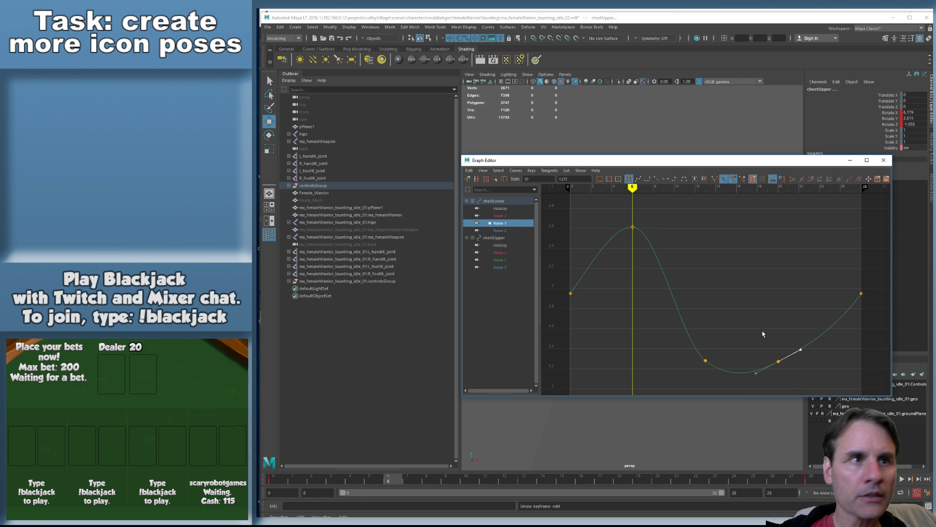
Reshape chestUpper's Rotate Y curve the same way by tilting the tangents at frames 0, 28, 20 and 13
{"action": "left_click", "coordinate": [499, 259]}
{"action": "left_click_drag", "start_coordinate": [569, 293], "coordinate": [606, 311]}
{"action": "middle_click_drag", "start_coordinate": [617, 303], "coordinate": [615, 268]}
{"action": "left_click_drag", "start_coordinate": [842, 279], "coordinate": [872, 318]}
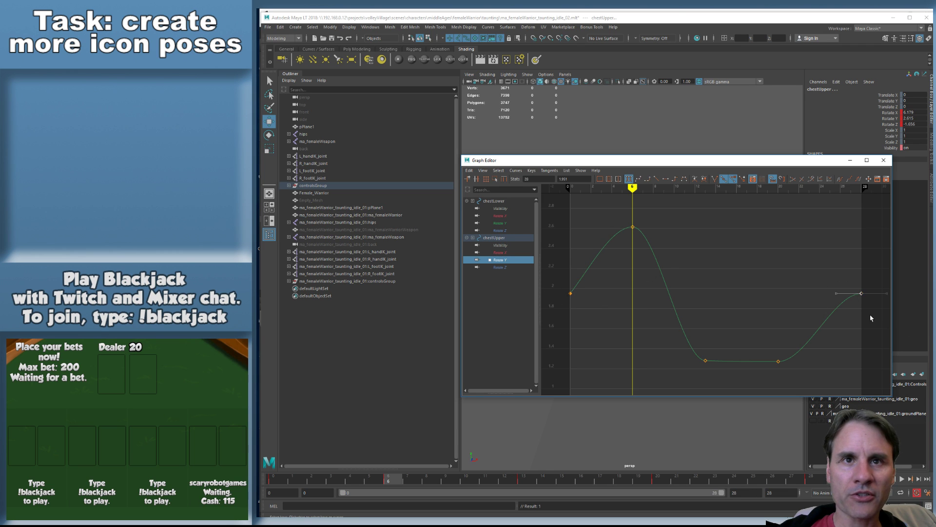
{"action": "middle_click_drag", "start_coordinate": [842, 314], "coordinate": [842, 346]}
{"action": "left_click_drag", "start_coordinate": [770, 349], "coordinate": [790, 373]}
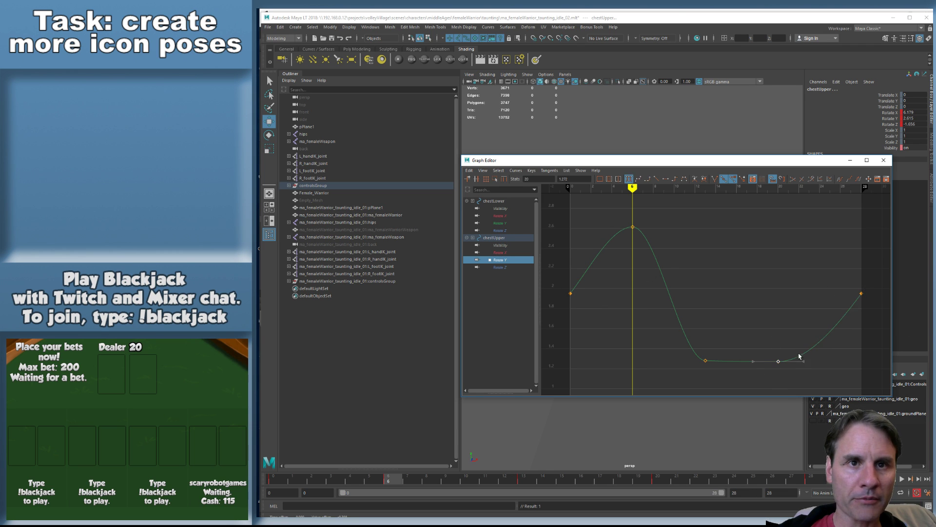
{"action": "middle_click_drag", "start_coordinate": [810, 384], "coordinate": [816, 355]}
{"action": "left_click_drag", "start_coordinate": [695, 348], "coordinate": [717, 372]}
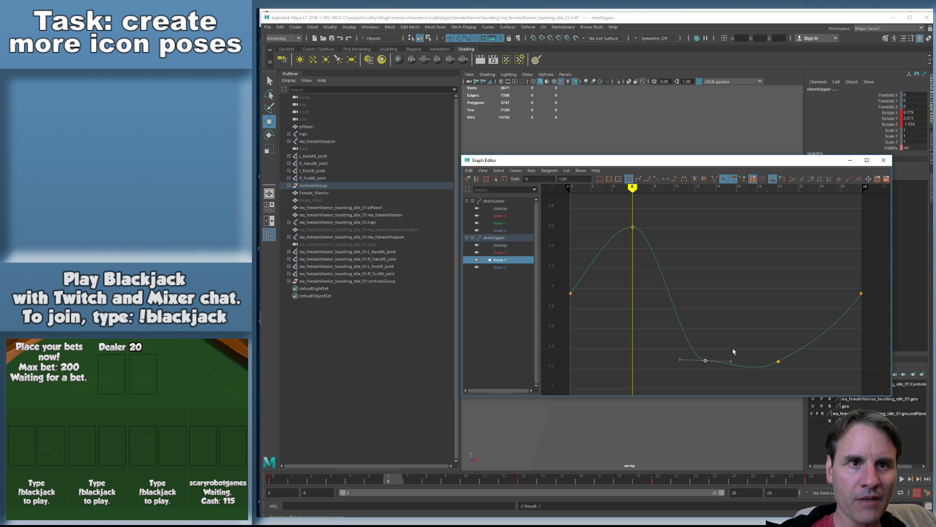
{"action": "middle_click_drag", "start_coordinate": [725, 377], "coordinate": [725, 382]}
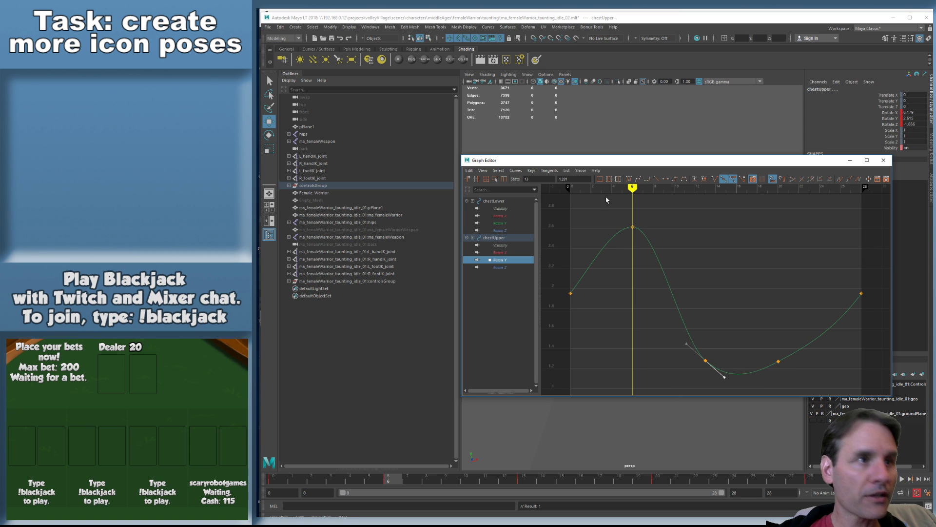
Tilt the Rotate Z tangents of chestLower and chestUpper downward at frames 0 and 28 so the curves flow through the loop
{"action": "left_click", "coordinate": [502, 230]}
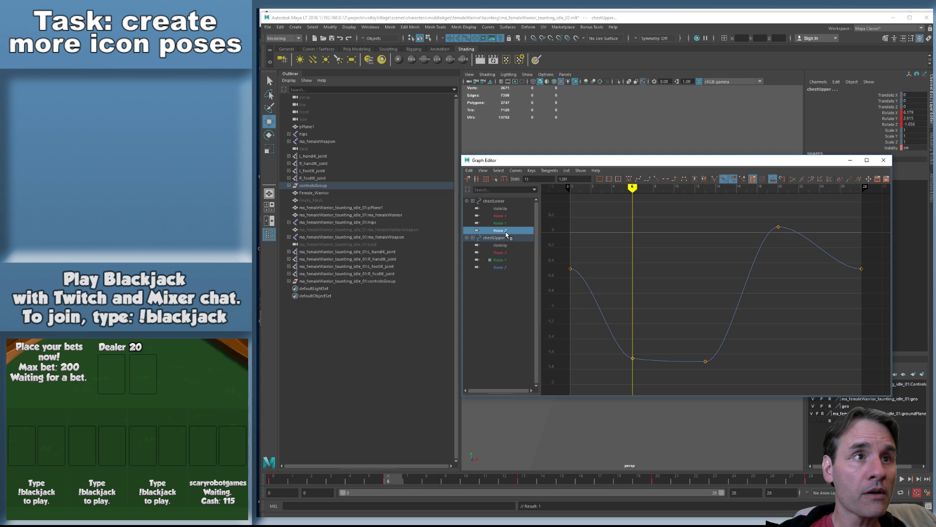
{"action": "left_click", "coordinate": [506, 267], "text": "ctrl"}
{"action": "left_click_drag", "start_coordinate": [586, 281], "coordinate": [585, 281]}
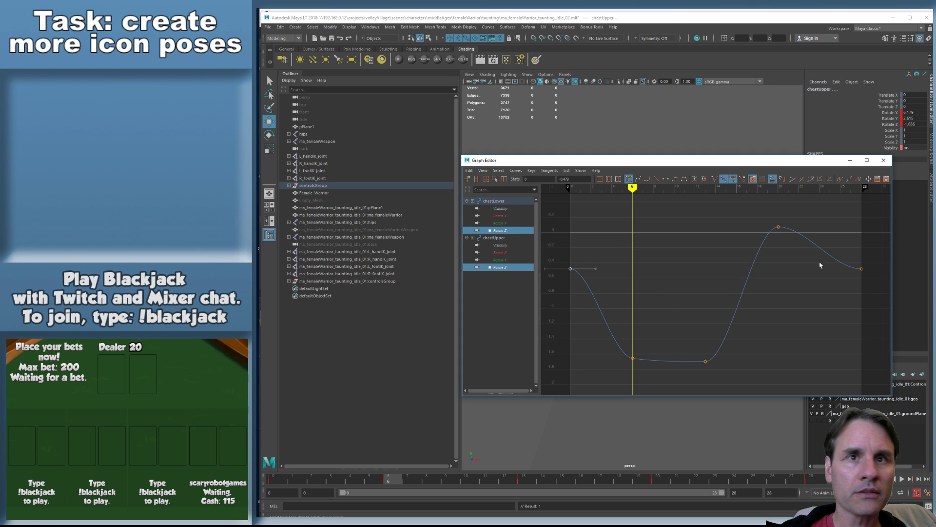
{"action": "left_click_drag", "start_coordinate": [821, 262], "coordinate": [878, 298], "text": "shift"}
{"action": "left_click_drag", "start_coordinate": [588, 258], "coordinate": [603, 289]}
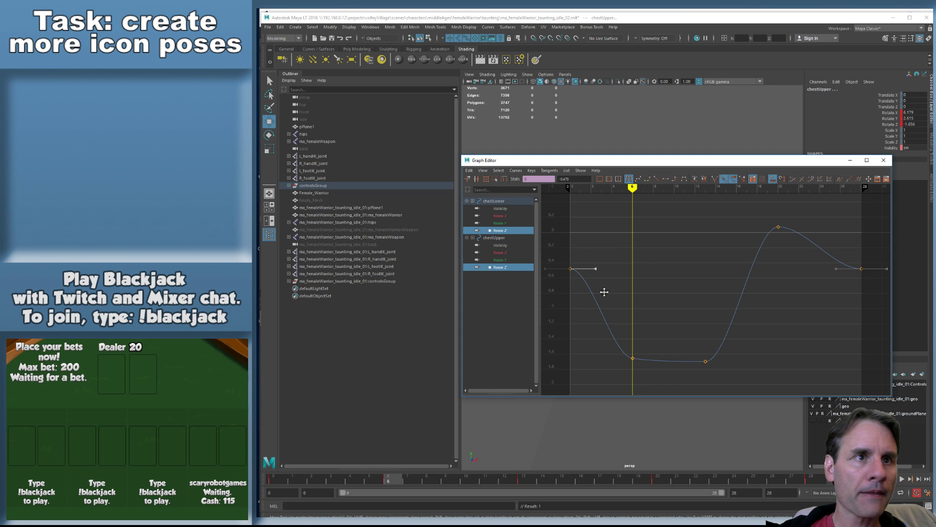
{"action": "middle_click_drag", "start_coordinate": [605, 288], "coordinate": [598, 312]}
Tilt both chest Rotate Z tangents upward at frame 20, downward at frame 6 and upward at frame 13 to round the peak and valley
{"action": "left_click_drag", "start_coordinate": [742, 211], "coordinate": [815, 252]}
{"action": "middle_click_drag", "start_coordinate": [759, 246], "coordinate": [750, 274]}
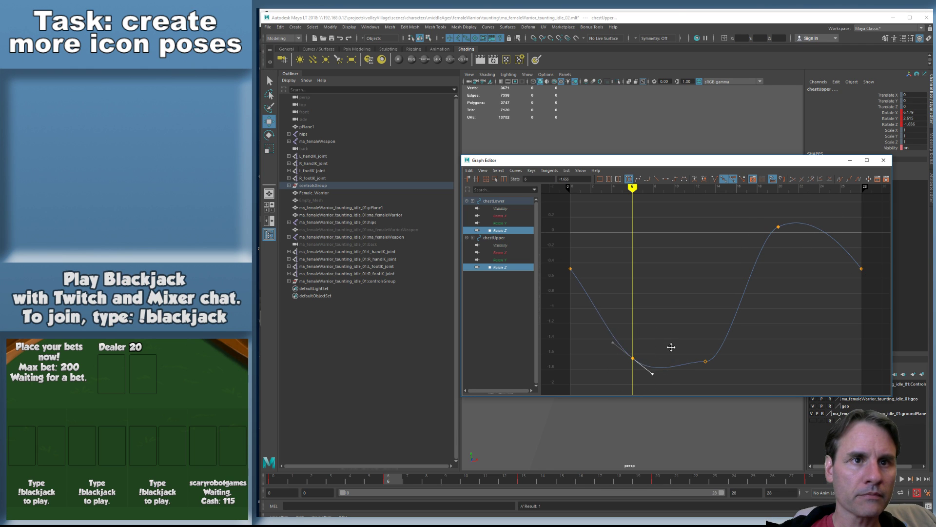
{"action": "left_click_drag", "start_coordinate": [671, 346], "coordinate": [728, 367]}
{"action": "middle_click_drag", "start_coordinate": [774, 332], "coordinate": [773, 312]}
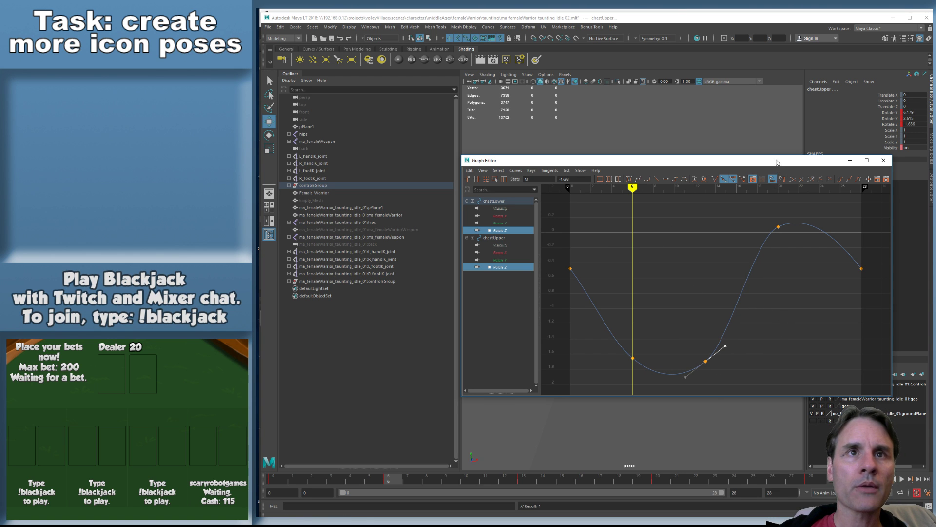
Move the Graph Editor aside, clear the selection and play back the loop to compare the motion of both characters
{"action": "left_click_drag", "start_coordinate": [777, 163], "coordinate": [935, 200]}
{"action": "left_click", "coordinate": [621, 269]}
{"action": "key", "text": "alt+v"}
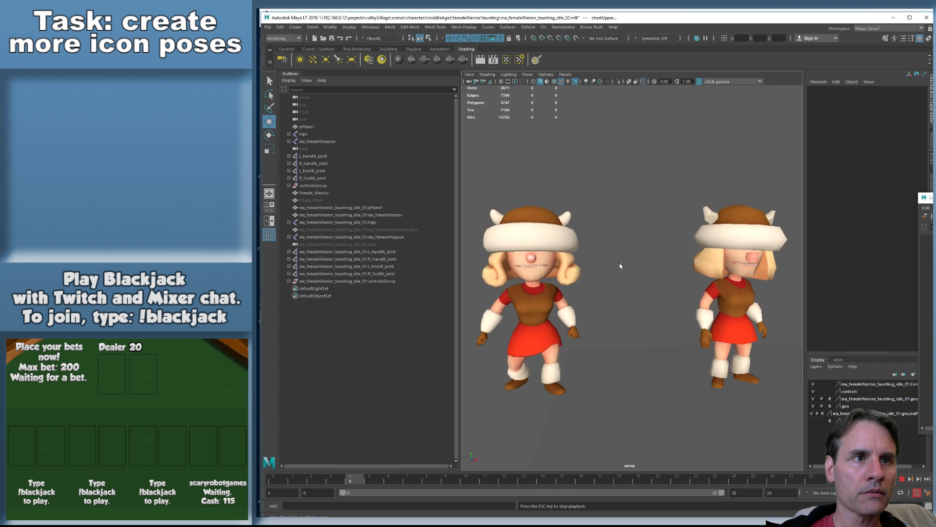
{"action": "scroll", "coordinate": [612, 317], "scroll_direction": "down", "scroll_amount": 3}
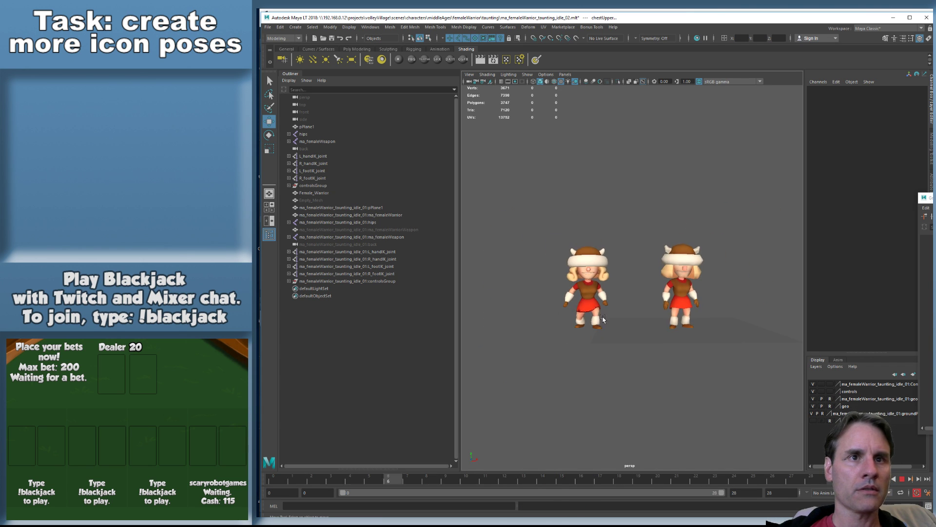
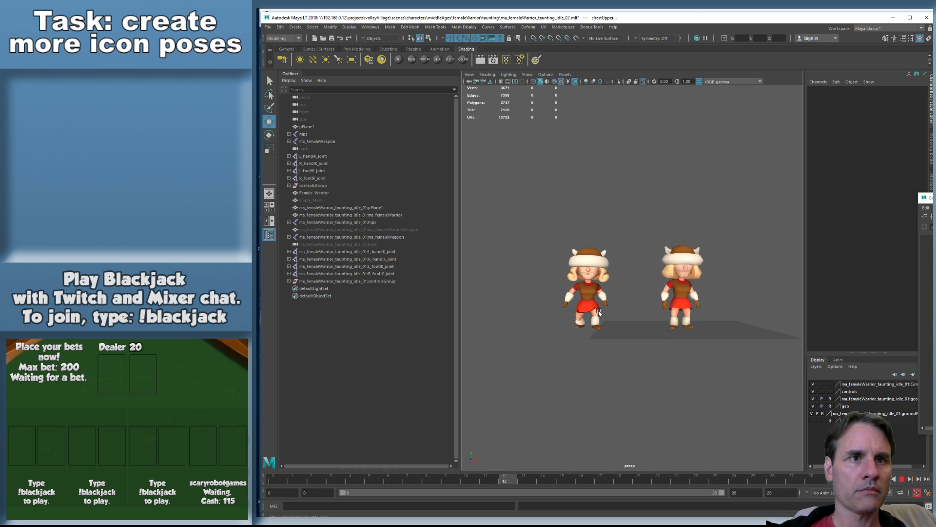
{"action": "scroll", "coordinate": [608, 303], "scroll_direction": "up", "scroll_amount": 3}
{"action": "key", "text": "alt+v"}
{"action": "scroll", "coordinate": [626, 308], "scroll_direction": "up", "scroll_amount": 3}
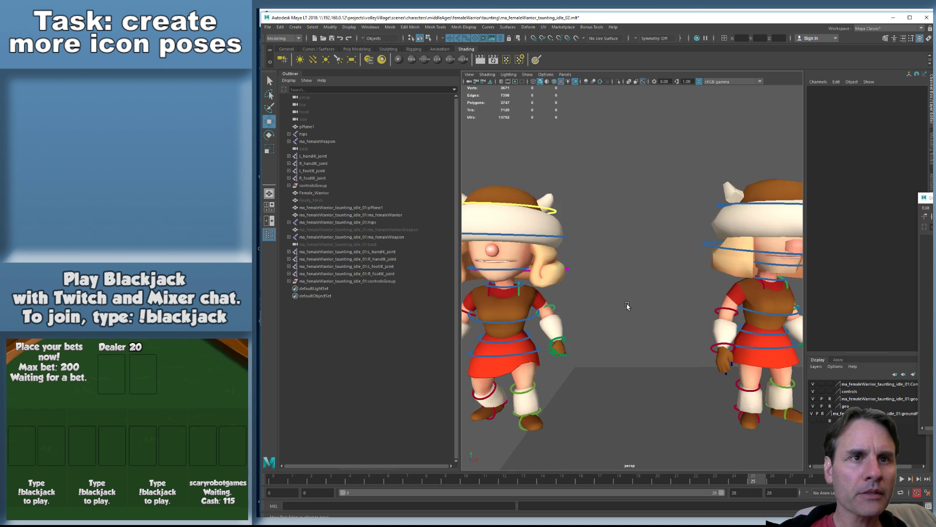
{"action": "middle_click_drag", "start_coordinate": [627, 307], "coordinate": [647, 309], "text": "alt"}
{"action": "scroll", "coordinate": [629, 304], "scroll_direction": "down", "scroll_amount": 2}
{"action": "scroll", "coordinate": [647, 309], "scroll_direction": "up", "scroll_amount": 2}
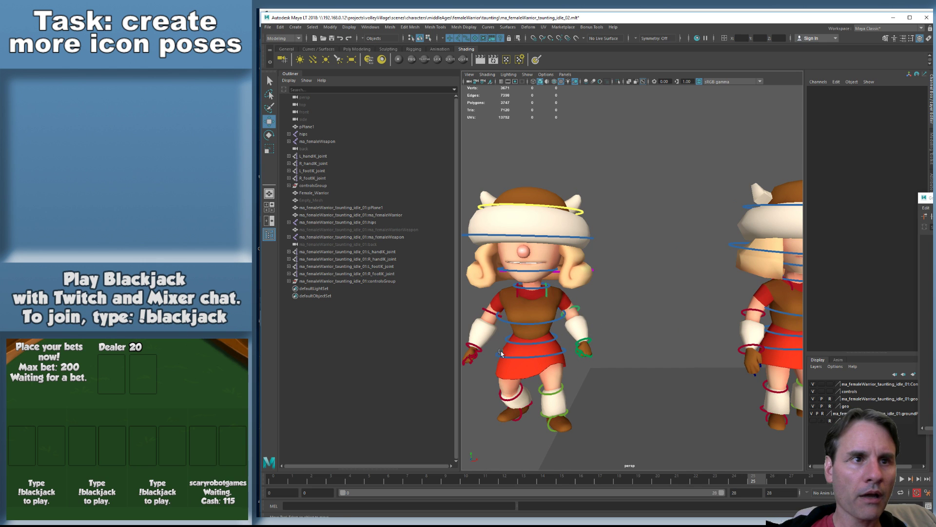
{"action": "middle_click_drag", "start_coordinate": [659, 349], "coordinate": [622, 344], "text": "alt"}
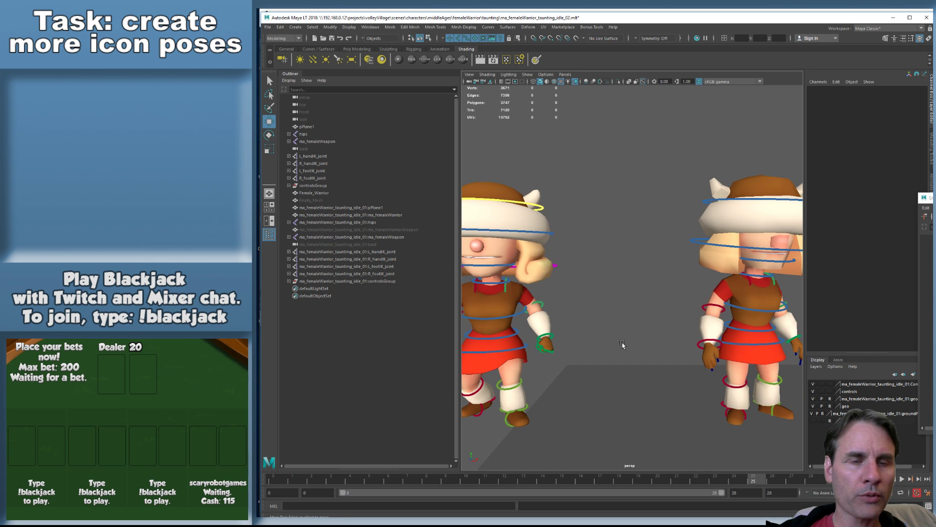
Copy the idle_01 character's IK_hand_right keys from frame 6 through frame 28
{"action": "left_click", "coordinate": [700, 344]}
{"action": "left_click_drag", "start_coordinate": [567, 348], "coordinate": [481, 350], "text": "alt"}
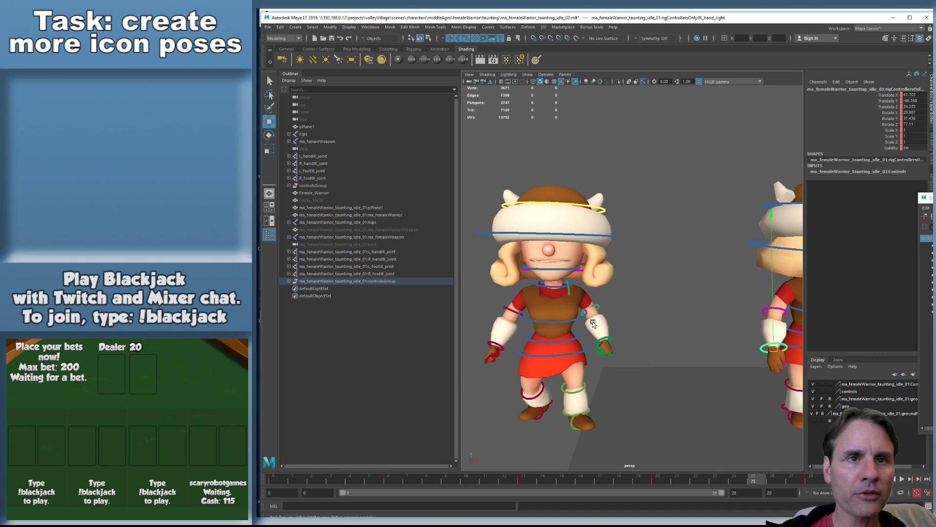
{"action": "middle_click_drag", "start_coordinate": [593, 323], "coordinate": [533, 324], "text": "alt"}
{"action": "scroll", "coordinate": [629, 340], "scroll_direction": "up", "scroll_amount": 3}
{"action": "middle_click_drag", "start_coordinate": [636, 336], "coordinate": [581, 332], "text": "alt"}
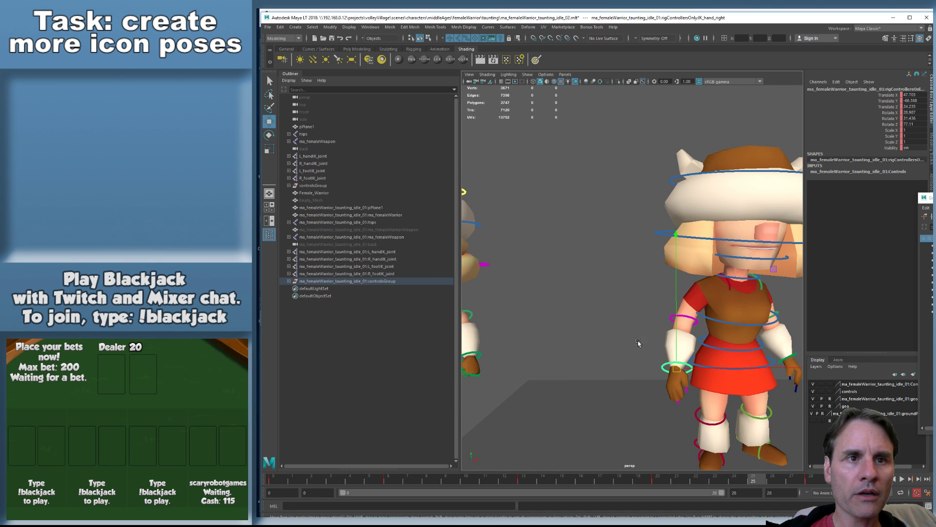
{"action": "left_click", "coordinate": [396, 482]}
{"action": "left_click_drag", "start_coordinate": [391, 480], "coordinate": [819, 505], "text": "shift"}
{"action": "right_click", "coordinate": [690, 480]}
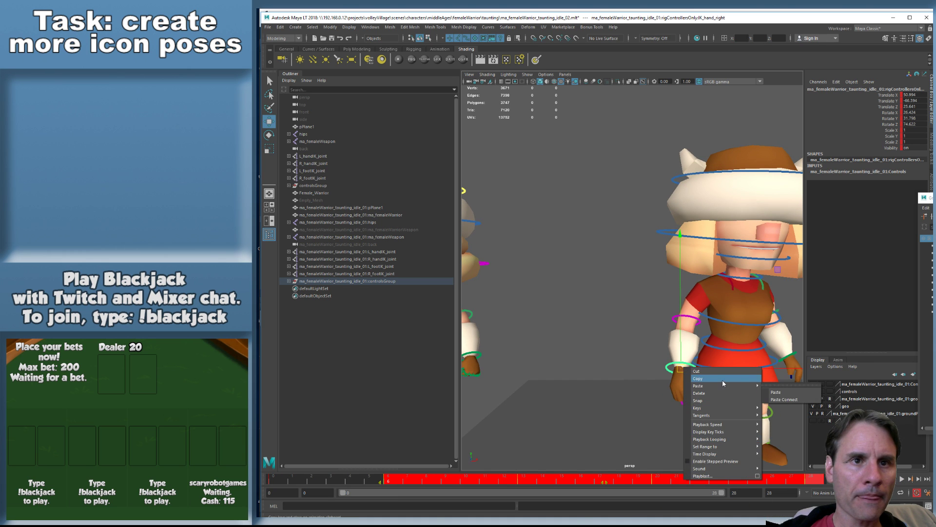
{"action": "left_click", "coordinate": [722, 379]}
Paste the copied keys onto the smoother character's IK_hand_right control at frame 6
{"action": "left_click_drag", "start_coordinate": [539, 317], "coordinate": [666, 355], "text": "alt"}
{"action": "left_click", "coordinate": [624, 363]}
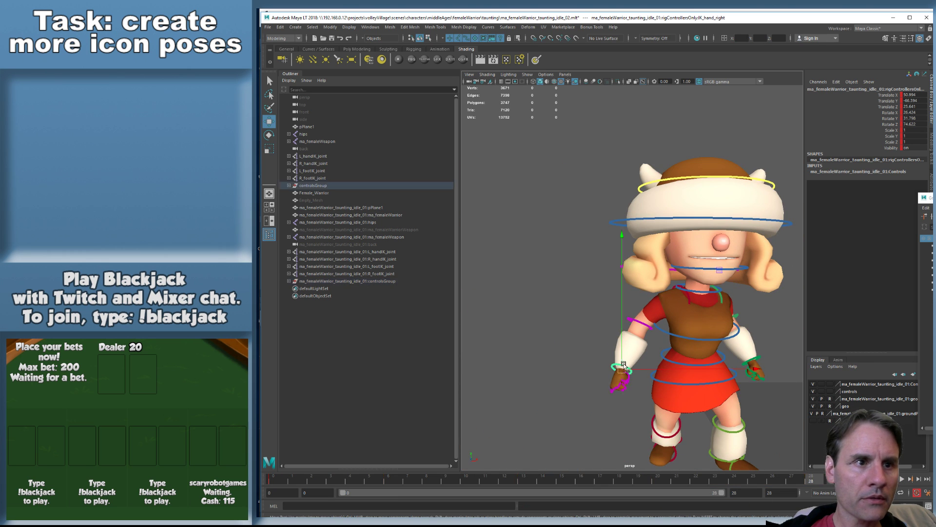
{"action": "left_click", "coordinate": [394, 480]}
{"action": "right_click", "coordinate": [396, 480]}
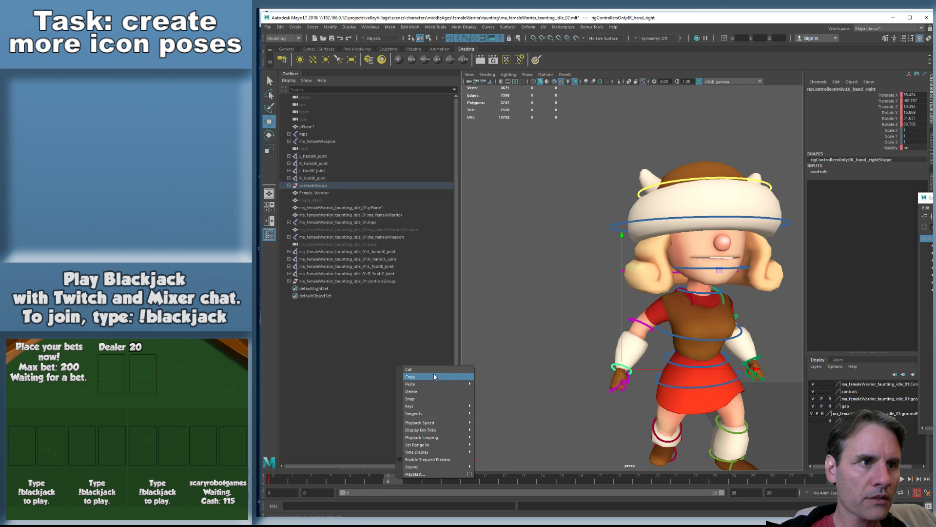
{"action": "mouse_move", "coordinate": [434, 383]}
{"action": "left_click", "coordinate": [520, 392]}
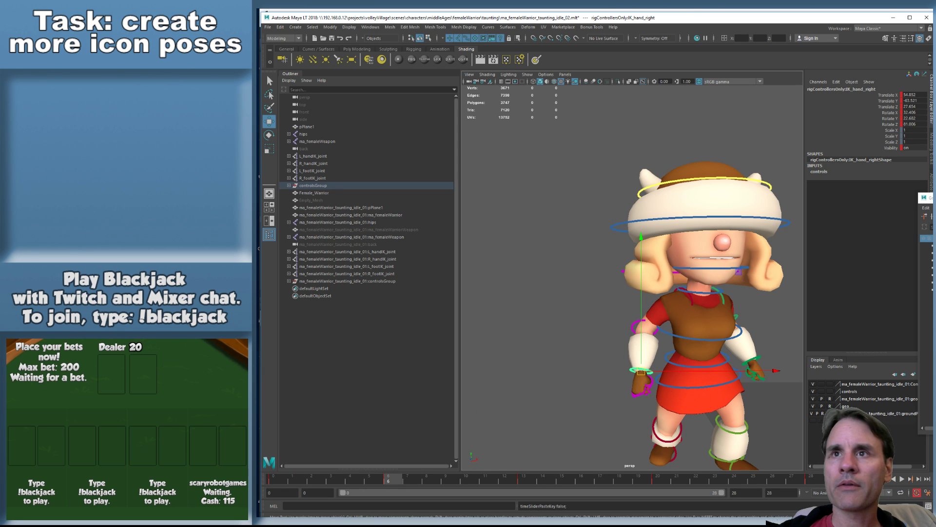
Bring back the Graph Editor, frame the IK_hand_right curves and apply auto tangents to them
{"action": "left_click_drag", "start_coordinate": [931, 198], "coordinate": [641, 152]}
{"action": "key", "text": "f"}
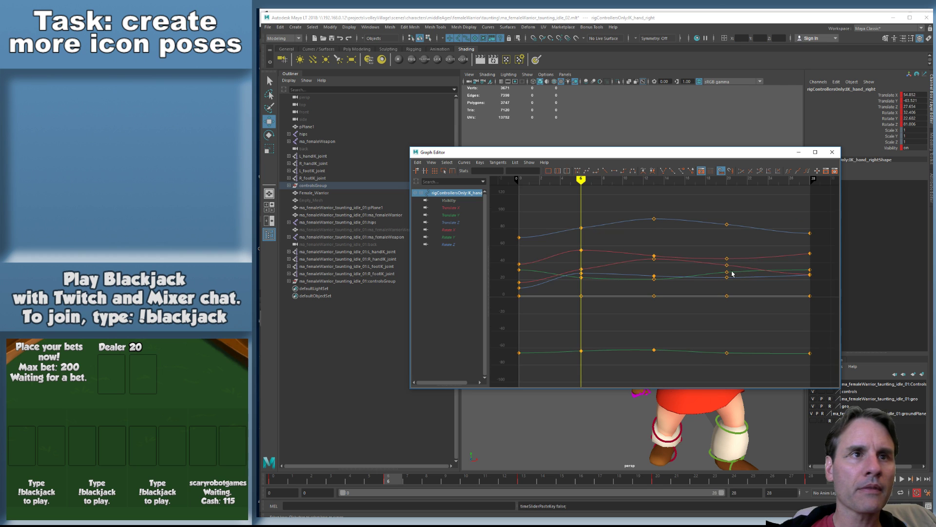
{"action": "left_click", "coordinate": [579, 172]}
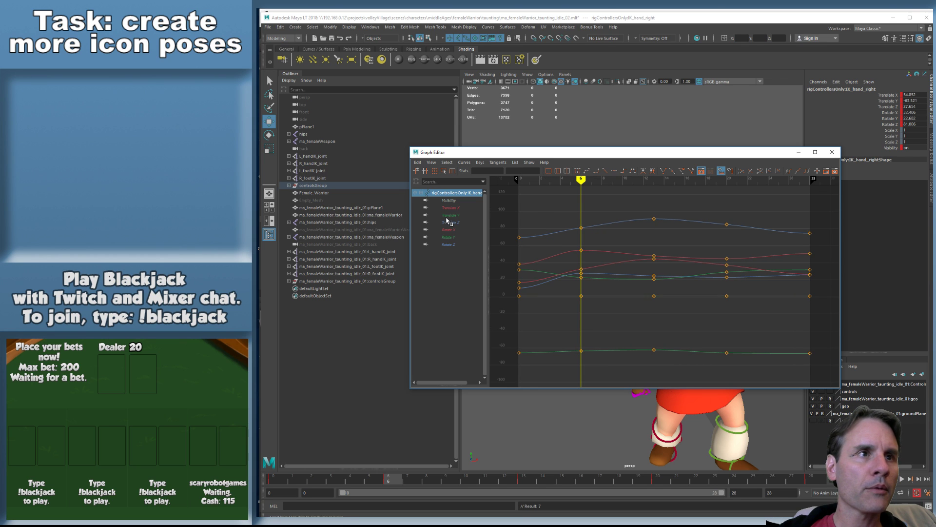
Lower IK_hand_right's Translate X keys at frames 6, 13, 20 and 28 so the last key matches the frame 0 value
{"action": "left_click", "coordinate": [455, 208]}
{"action": "key", "text": "f"}
{"action": "left_click_drag", "start_coordinate": [537, 196], "coordinate": [827, 328]}
{"action": "middle_click_drag", "start_coordinate": [734, 224], "coordinate": [717, 325]}
{"action": "left_click", "coordinate": [691, 291]}
{"action": "key", "text": "f"}
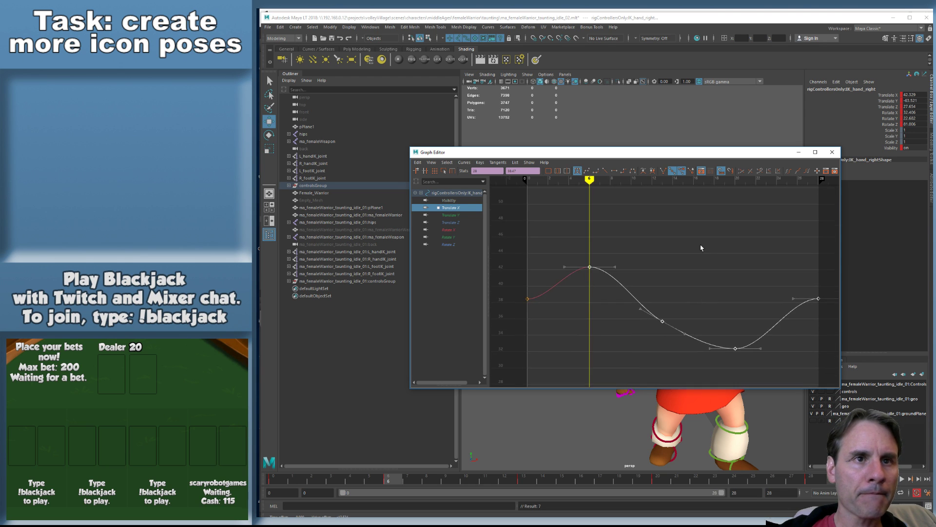
Tilt IK_hand_right's Translate X tangents upward at frames 0 and 28 for a continuous loop
{"action": "left_click_drag", "start_coordinate": [789, 301], "coordinate": [827, 285]}
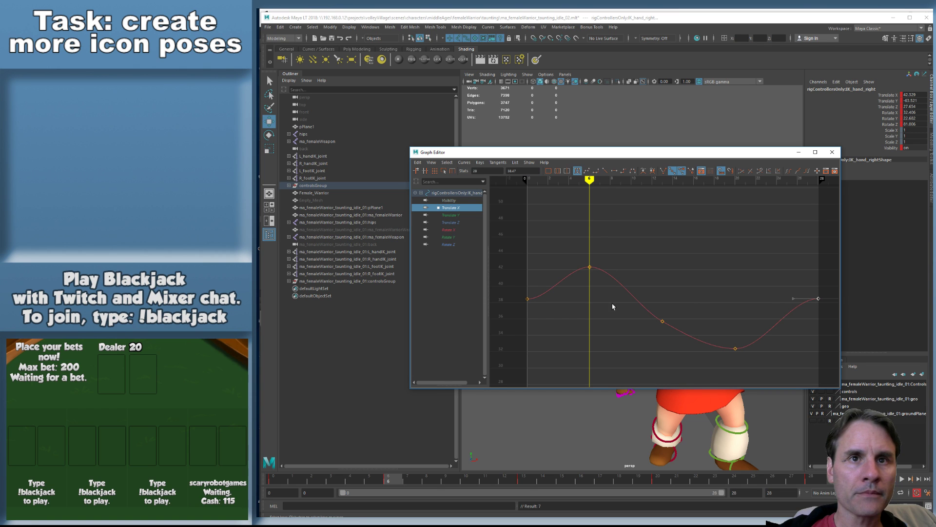
{"action": "left_click_drag", "start_coordinate": [510, 286], "coordinate": [539, 305], "text": "shift"}
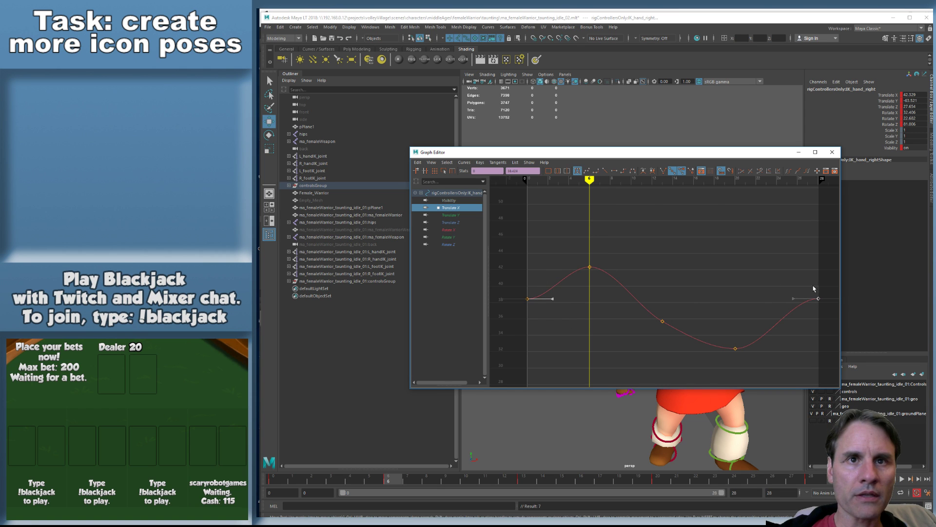
{"action": "left_click_drag", "start_coordinate": [825, 282], "coordinate": [833, 323], "text": "shift"}
{"action": "middle_click_drag", "start_coordinate": [828, 326], "coordinate": [826, 301]}
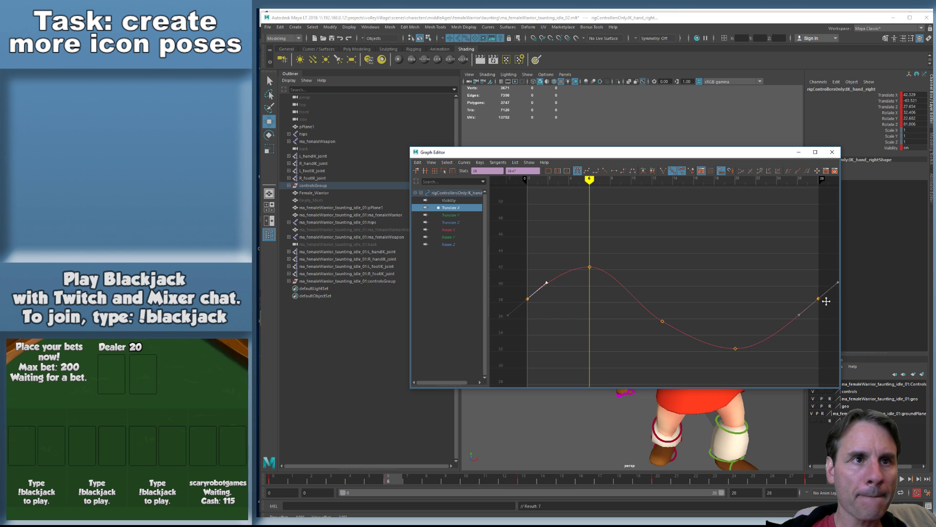
Raise IK_hand_right's Translate Y keys at frames 6, 13, 20 and 28 so the last key matches the frame 0 value
{"action": "left_click", "coordinate": [456, 215]}
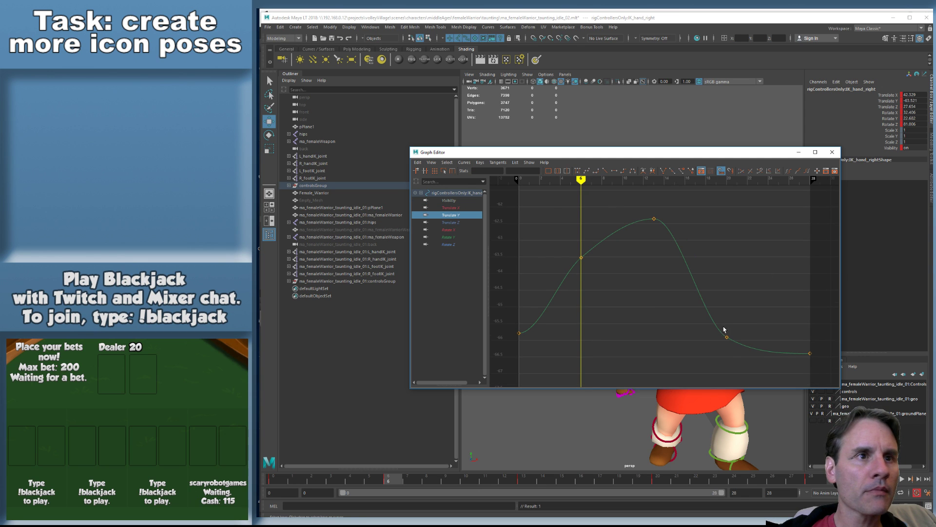
{"action": "left_click_drag", "start_coordinate": [543, 202], "coordinate": [827, 360]}
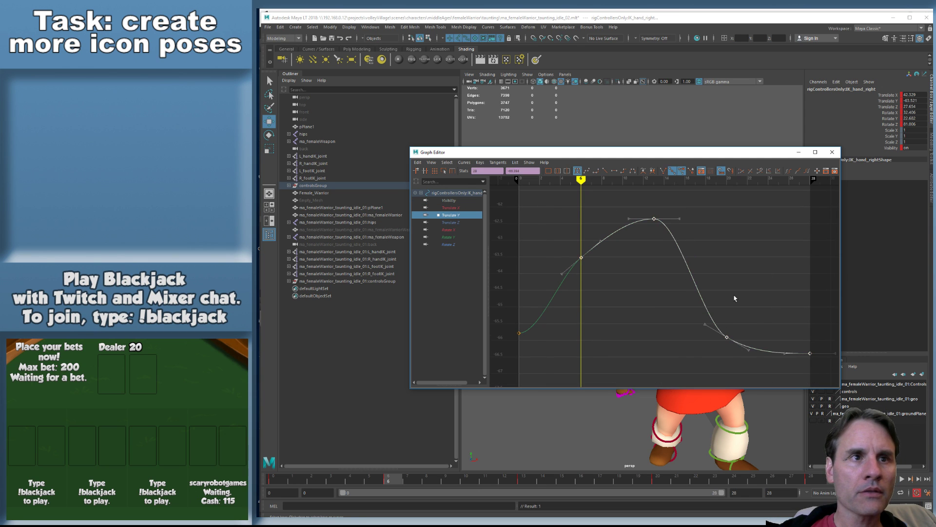
{"action": "middle_click_drag", "start_coordinate": [734, 298], "coordinate": [727, 266]}
Steepen IK_hand_right's Translate Y tangent at frame 6 and tilt the frame 13 tangent downward to round the peak
{"action": "left_click", "coordinate": [581, 236]}
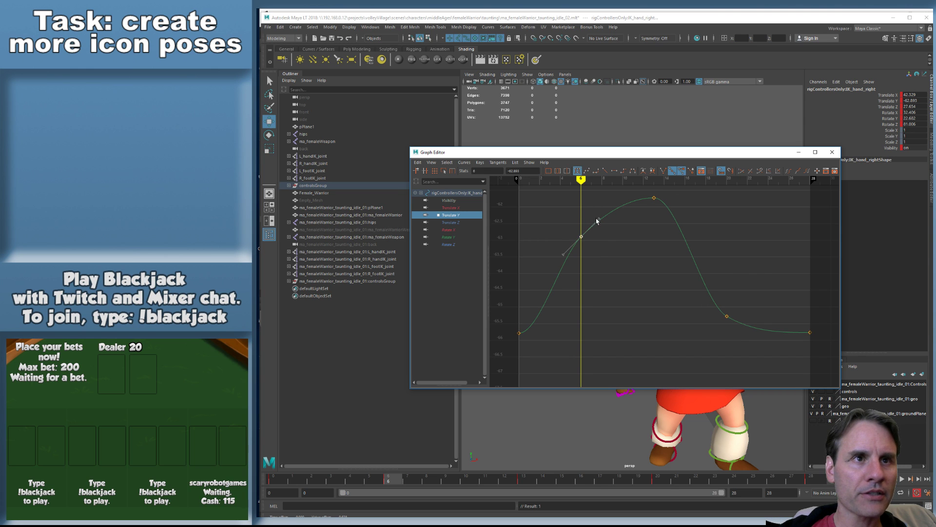
{"action": "left_click", "coordinate": [654, 197]}
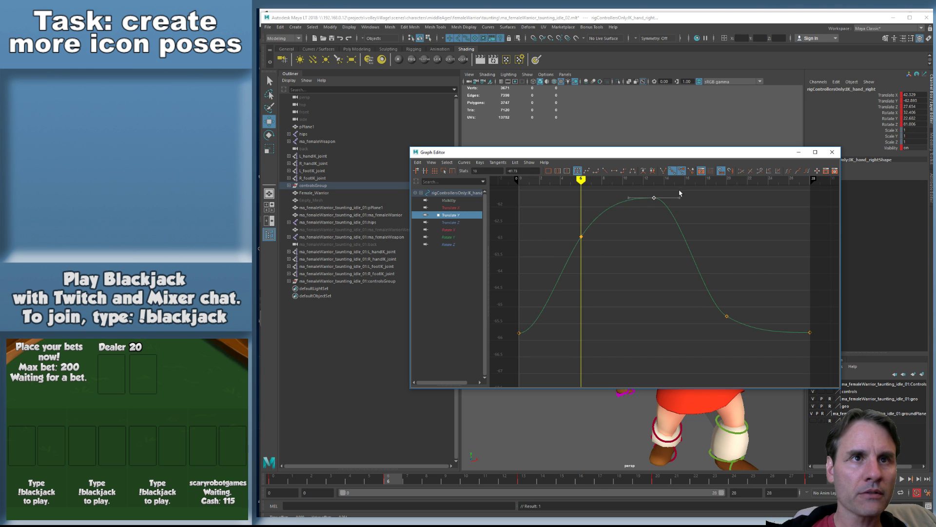
{"action": "left_click", "coordinate": [679, 196]}
{"action": "middle_click_drag", "start_coordinate": [673, 221], "coordinate": [668, 232]}
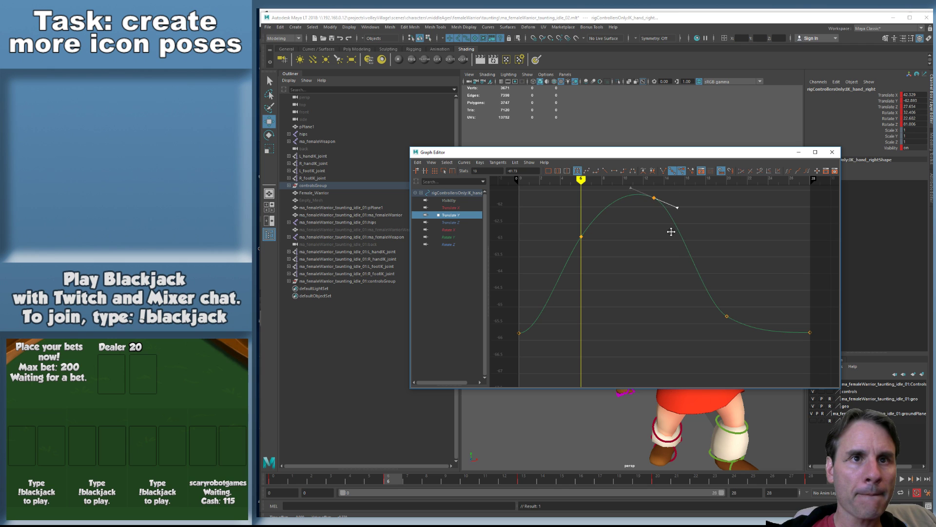
Lower IK_hand_right's Translate Z keys at frames 6, 13, 20 and 28 until the last key matches the frame 0 value
{"action": "left_click", "coordinate": [453, 221]}
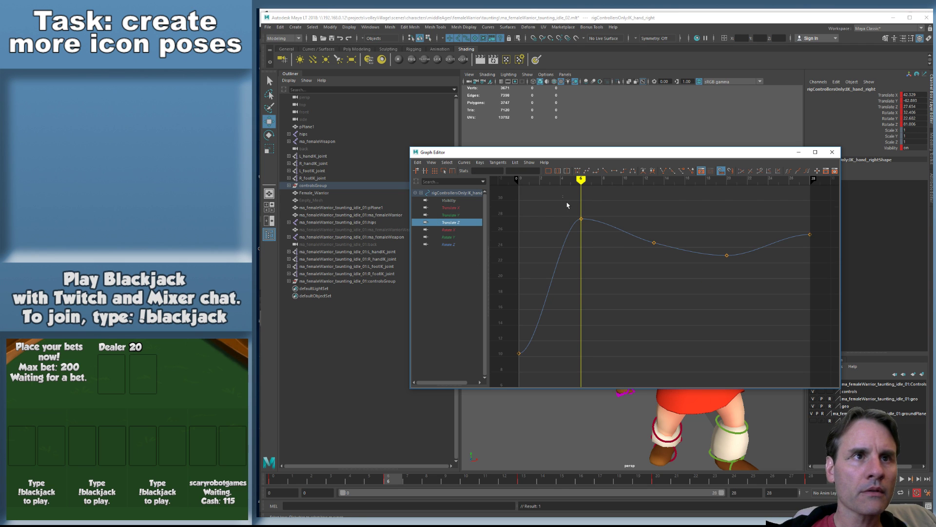
{"action": "left_click_drag", "start_coordinate": [567, 205], "coordinate": [824, 266]}
{"action": "middle_click_drag", "start_coordinate": [755, 308], "coordinate": [755, 361], "text": "shift"}
{"action": "middle_click_drag", "start_coordinate": [749, 391], "coordinate": [748, 399], "text": "shift"}
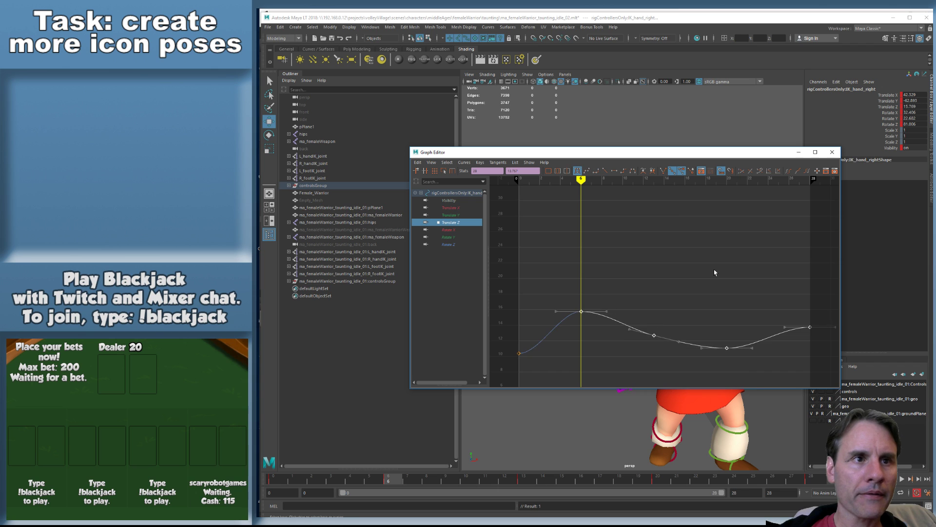
{"action": "middle_click_drag", "start_coordinate": [714, 271], "coordinate": [708, 298], "text": "shift"}
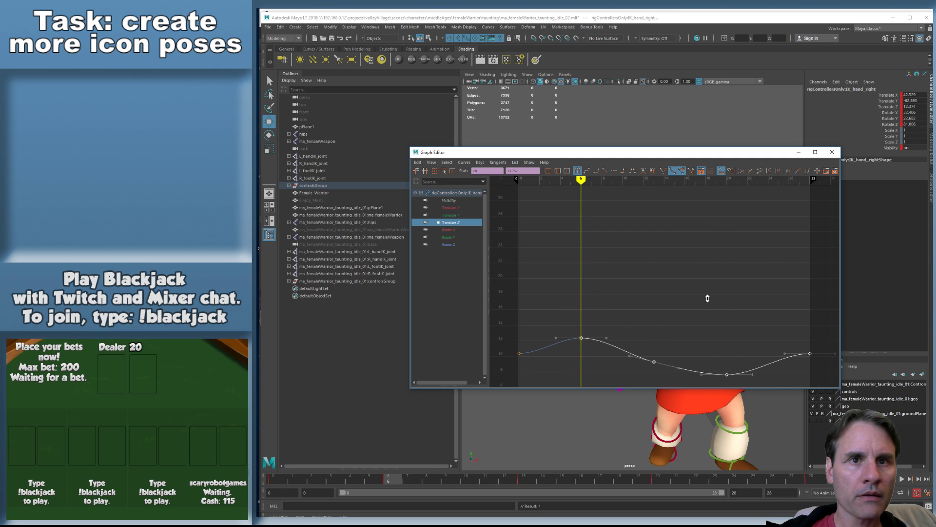
{"action": "left_click", "coordinate": [708, 298]}
{"action": "key", "text": "f"}
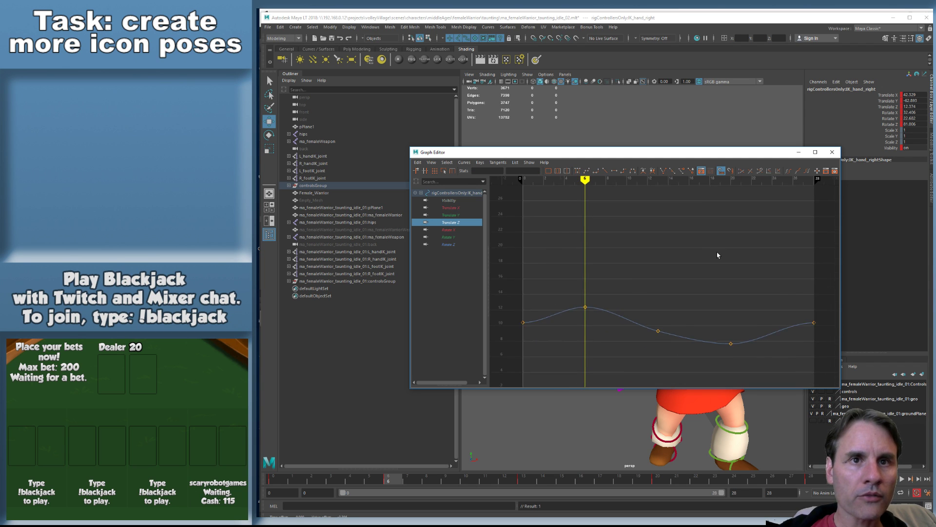
Tilt IK_hand_right's Translate Z tangents upward at frames 0 and 28 to smooth the loop point
{"action": "left_click_drag", "start_coordinate": [501, 271], "coordinate": [588, 317]}
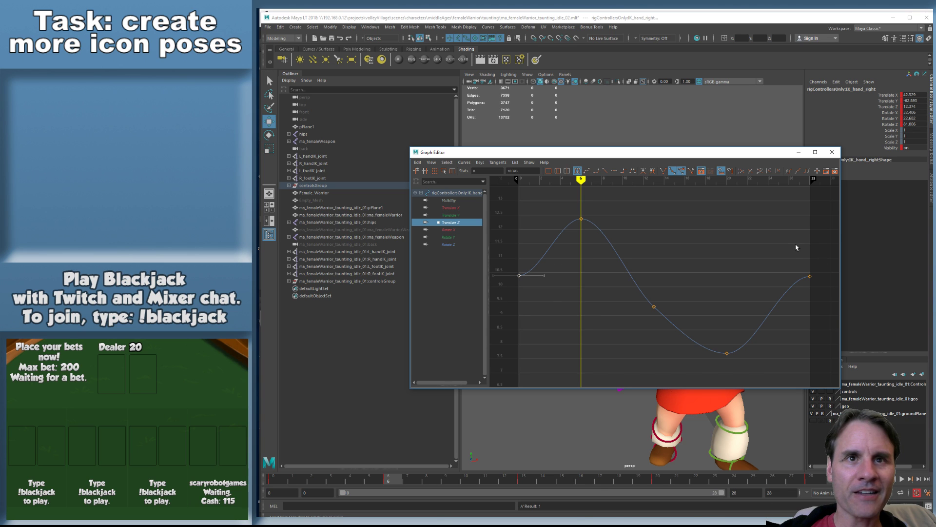
{"action": "left_click_drag", "start_coordinate": [796, 247], "coordinate": [837, 320], "text": "shift"}
{"action": "left_click_drag", "start_coordinate": [550, 261], "coordinate": [542, 293]}
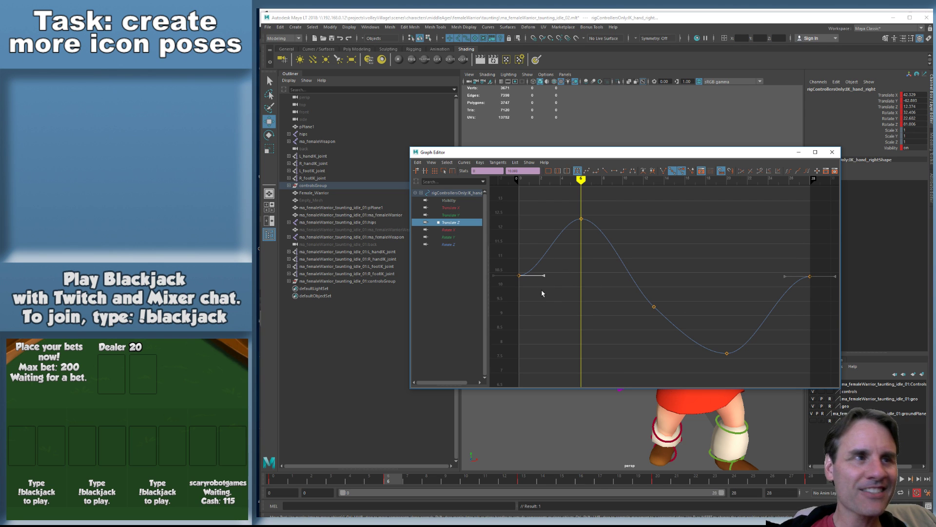
{"action": "middle_click_drag", "start_coordinate": [557, 301], "coordinate": [549, 258]}
Lower IK_hand_right's Rotate X keys at frames 6, 13, 20 and 28 until the last key matches the frame 0 value
{"action": "left_click", "coordinate": [448, 231]}
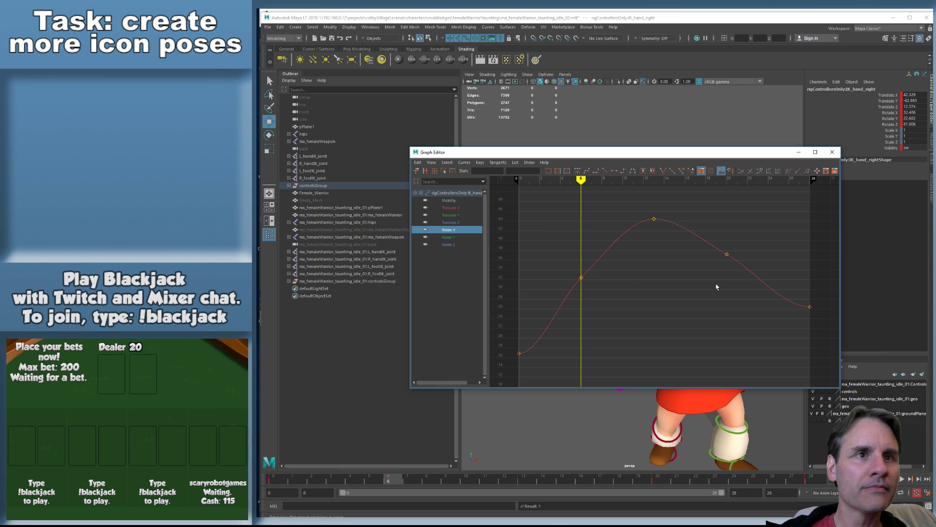
{"action": "left_click_drag", "start_coordinate": [565, 231], "coordinate": [826, 339]}
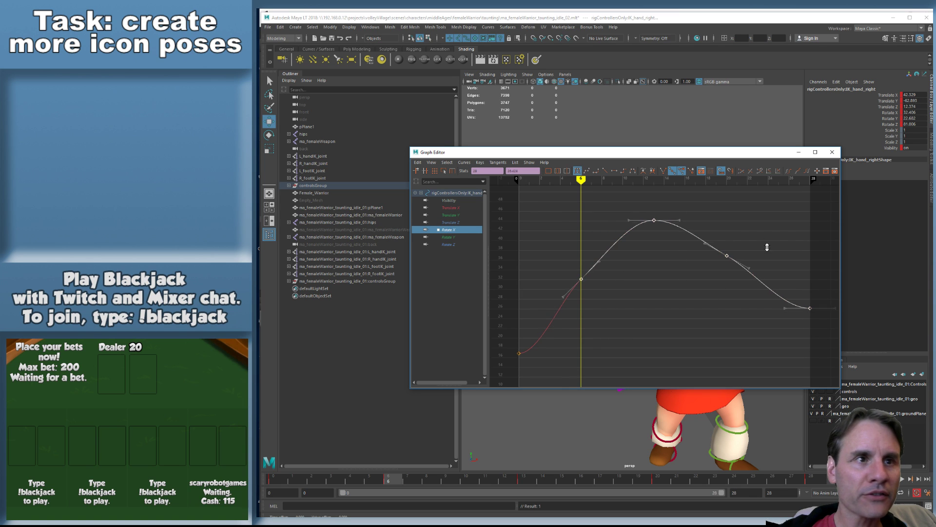
{"action": "middle_click_drag", "start_coordinate": [767, 247], "coordinate": [761, 286]}
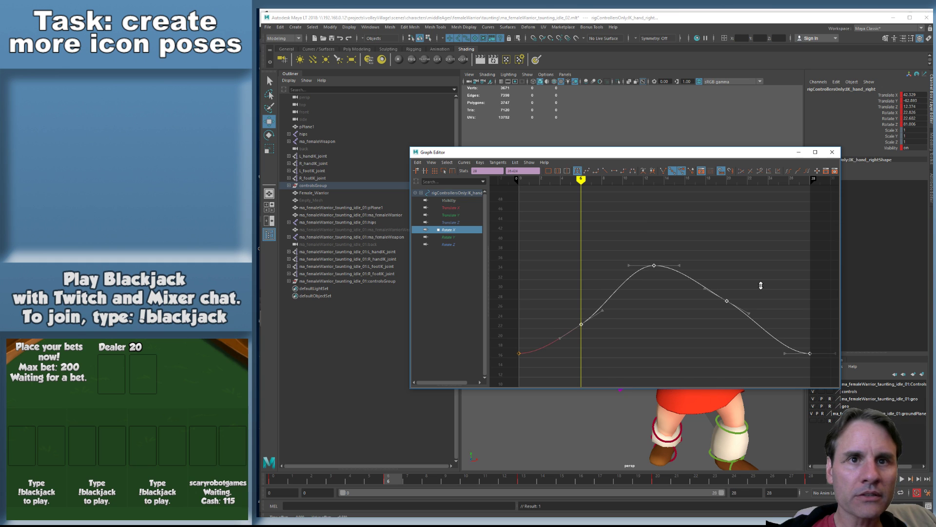
Lower IK_hand_right's Rotate Z keys at frames 6, 13, 20 and 28 until the last key matches the frame 0 value
{"action": "left_click", "coordinate": [465, 237]}
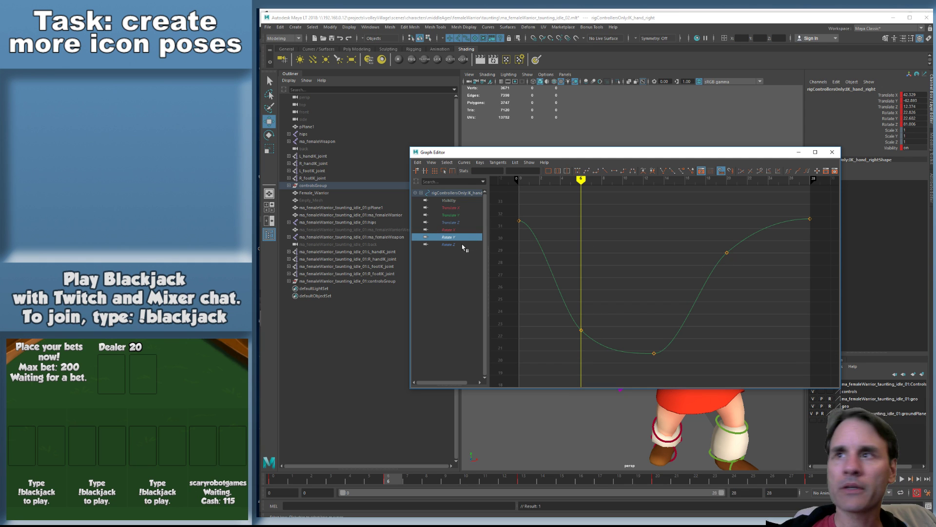
{"action": "left_click", "coordinate": [462, 246]}
{"action": "left_click_drag", "start_coordinate": [547, 211], "coordinate": [838, 344]}
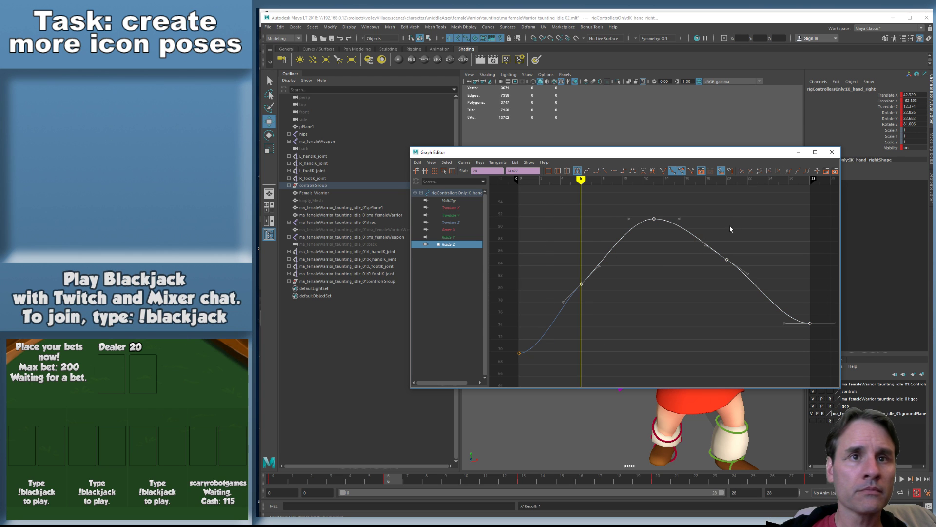
{"action": "middle_click_drag", "start_coordinate": [731, 229], "coordinate": [744, 248], "text": "shift"}
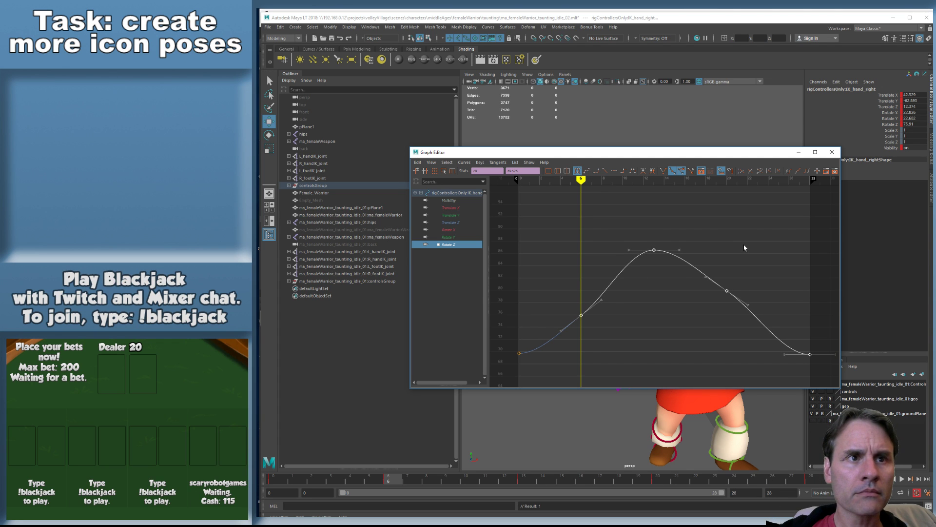
Move the Graph Editor aside and play back the animation to compare the right hand motion on both characters
{"action": "left_click_drag", "start_coordinate": [759, 153], "coordinate": [935, 176]}
{"action": "middle_click_drag", "start_coordinate": [577, 230], "coordinate": [508, 193], "text": "alt"}
{"action": "scroll", "coordinate": [595, 244], "scroll_direction": "down", "scroll_amount": 3}
{"action": "middle_click_drag", "start_coordinate": [692, 255], "coordinate": [596, 249], "text": "alt"}
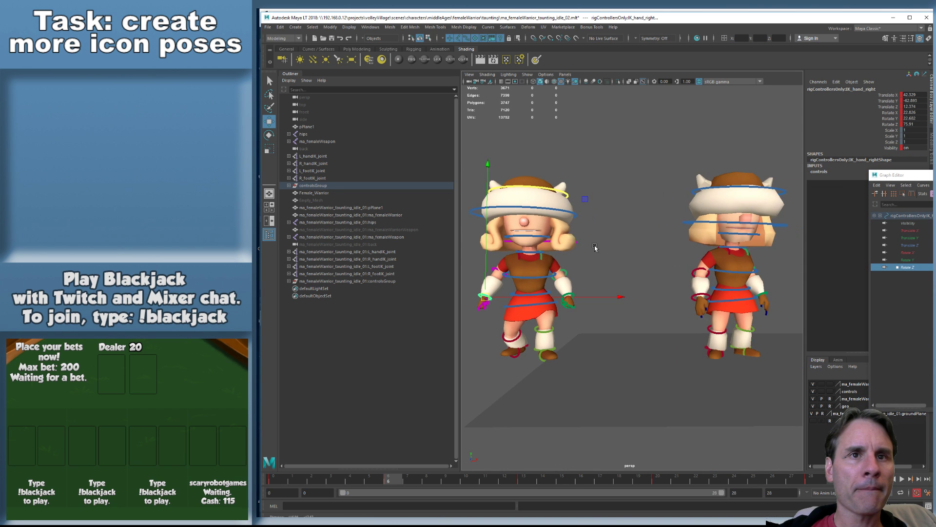
{"action": "key", "text": "alt+v"}
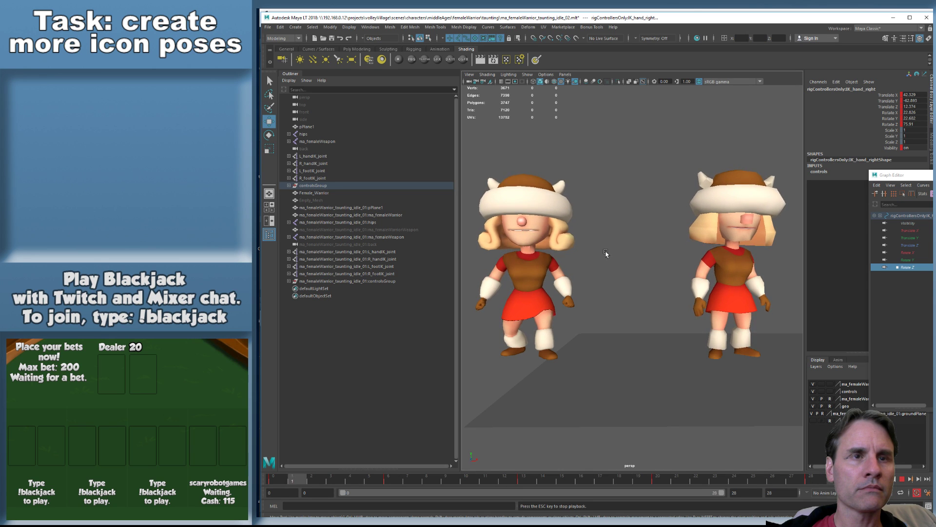
{"action": "key", "text": "alt+v"}
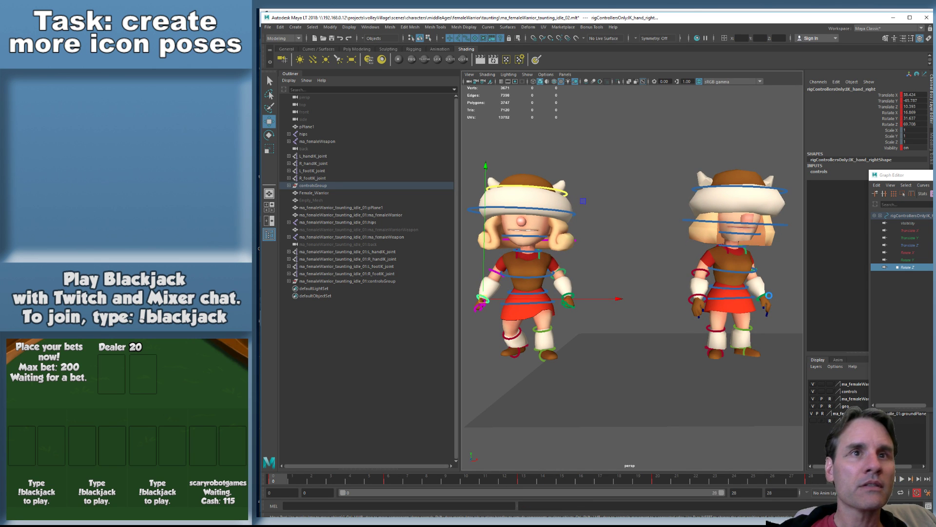
Copy the keys from frame 6 through 28 of the idle_01 character's IK_hand_left control
{"action": "key", "text": "q"}
{"action": "key", "text": "w"}
{"action": "left_click", "coordinate": [765, 296]}
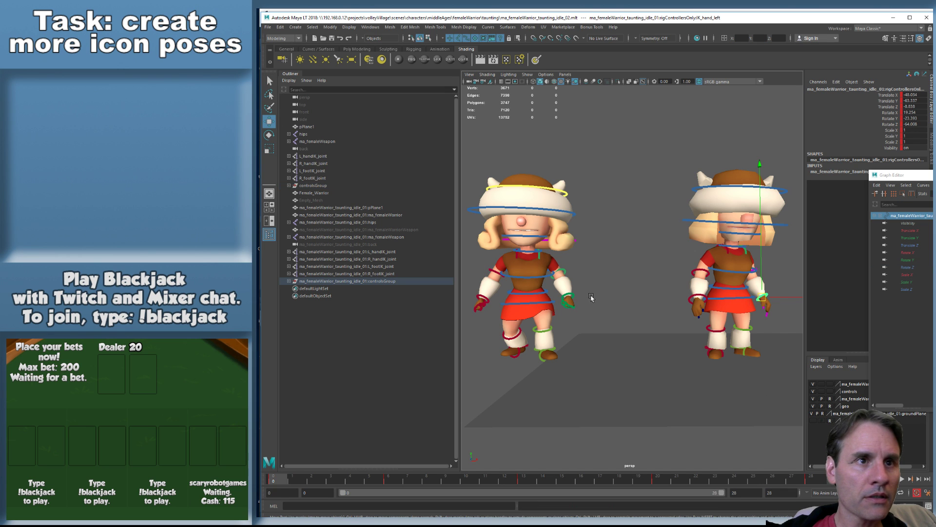
{"action": "left_click", "coordinate": [387, 477]}
{"action": "left_click_drag", "start_coordinate": [387, 478], "coordinate": [817, 478], "text": "shift"}
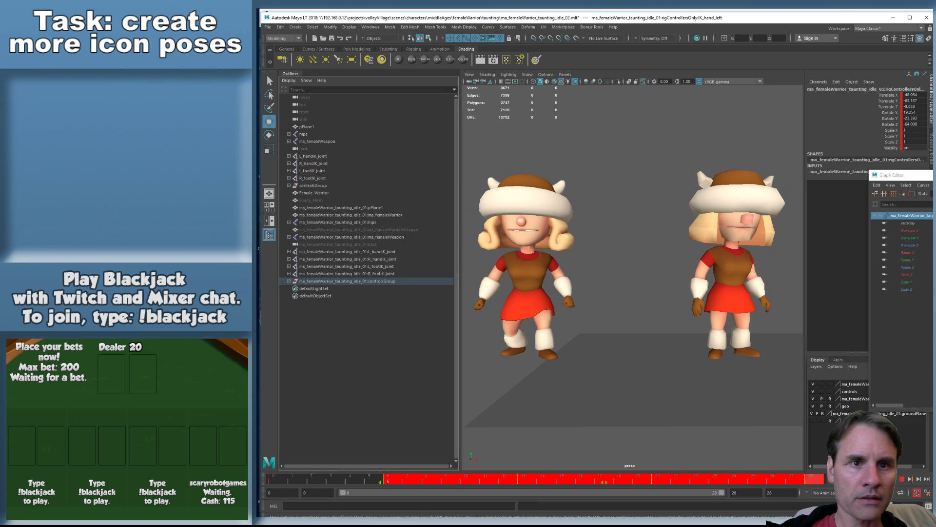
{"action": "right_click", "coordinate": [604, 480]}
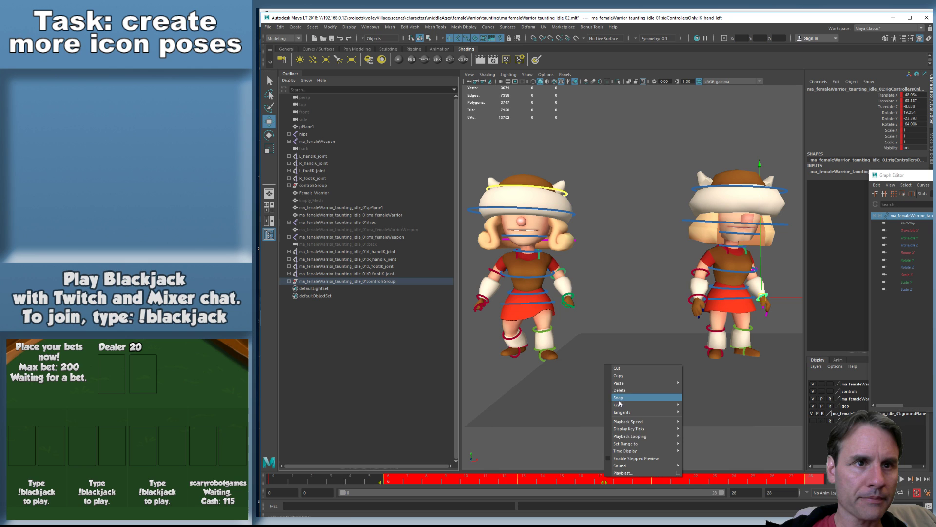
{"action": "left_click", "coordinate": [634, 376]}
Paste the copied keys at frame 6 onto the smoother character's IK_hand_left control
{"action": "left_click", "coordinate": [570, 291]}
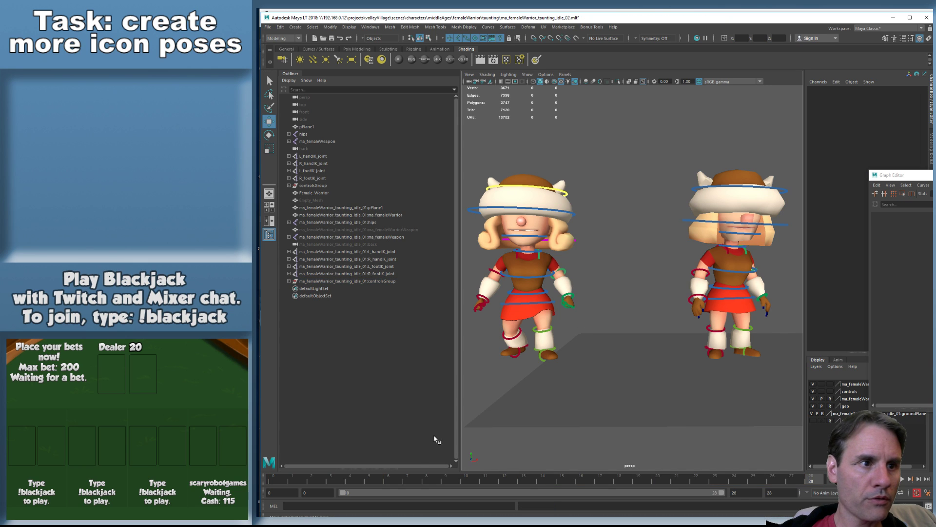
{"action": "left_click", "coordinate": [572, 293]}
{"action": "left_click", "coordinate": [388, 480]}
{"action": "right_click", "coordinate": [393, 480]}
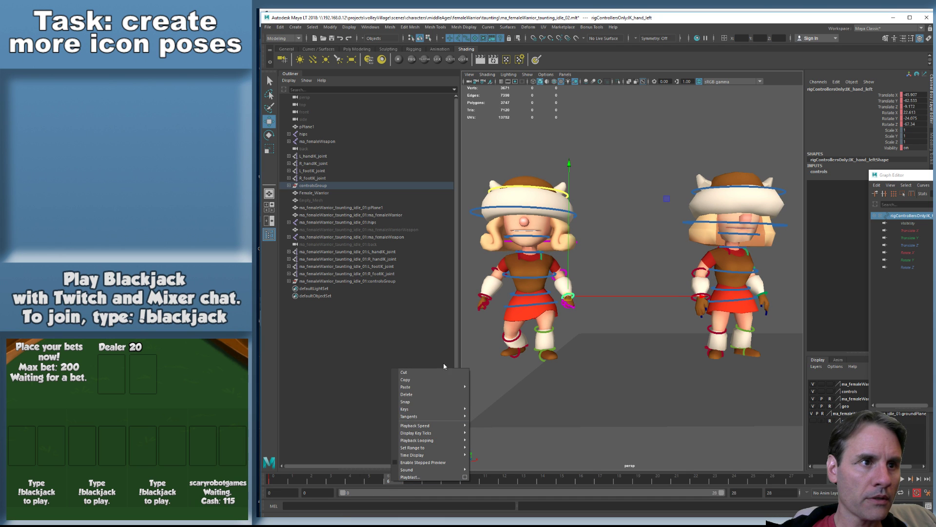
{"action": "mouse_move", "coordinate": [438, 387]}
{"action": "left_click", "coordinate": [492, 393]}
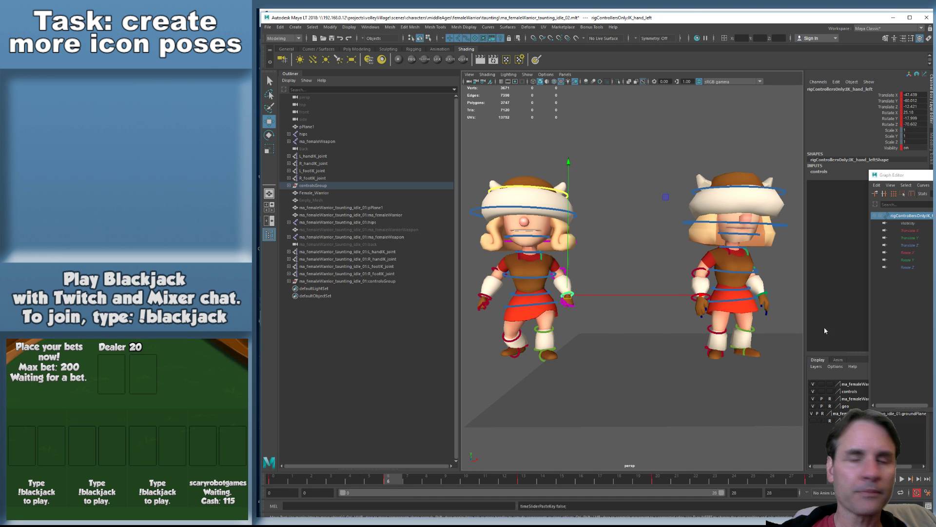
Bring the Graph Editor back into view and apply auto tangents to all of IK_hand_left's keys
{"action": "left_click_drag", "start_coordinate": [930, 175], "coordinate": [557, 145]}
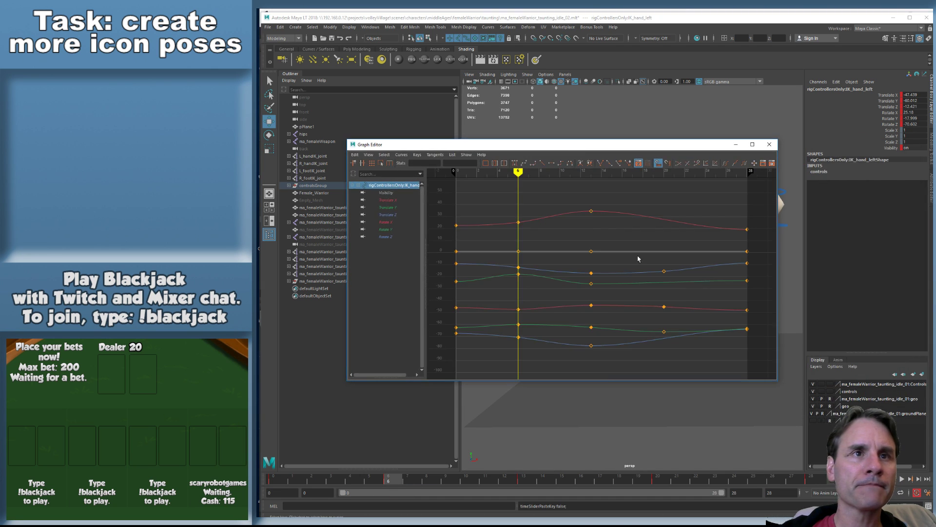
{"action": "scroll", "coordinate": [637, 256], "scroll_direction": "down", "scroll_amount": 5}
{"action": "left_click_drag", "start_coordinate": [525, 326], "coordinate": [666, 195]}
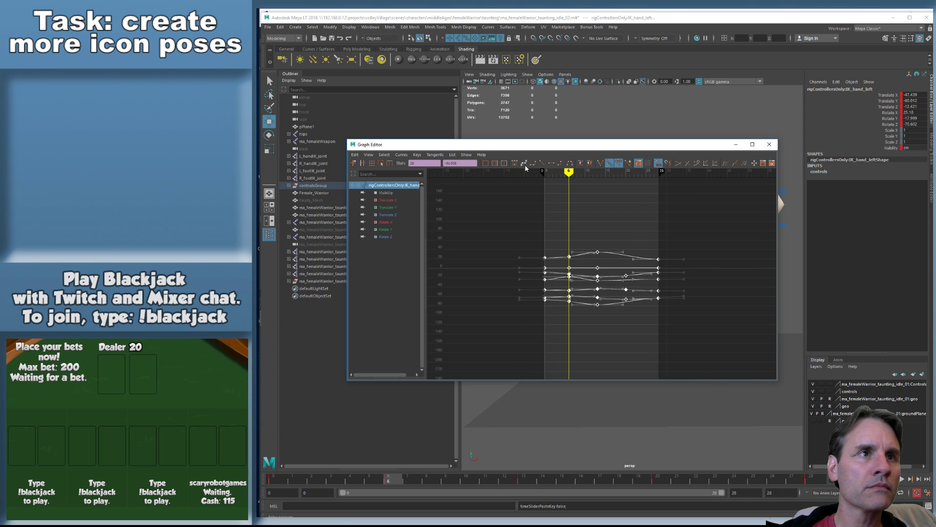
{"action": "left_click", "coordinate": [512, 164]}
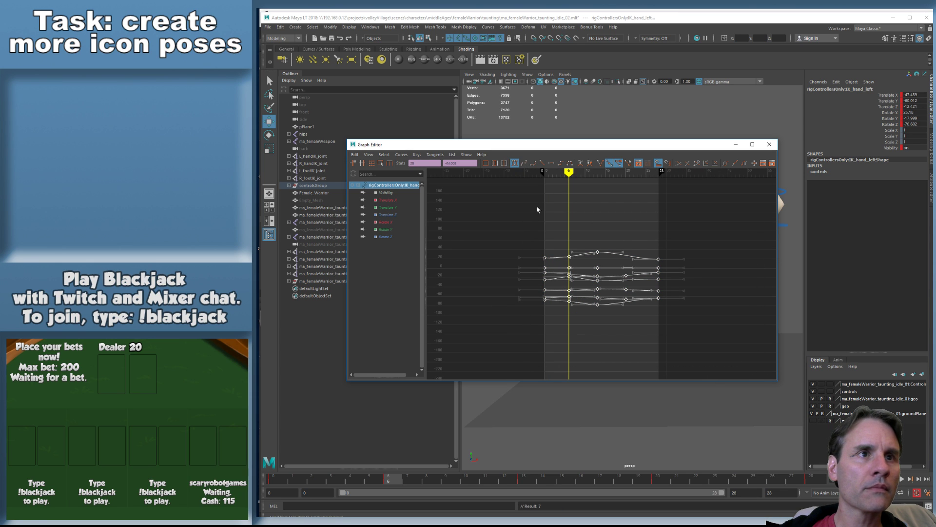
Raise IK_hand_left's Translate X keys at frames 6, 13, 20 and 28 until the last key matches the frame 0 value
{"action": "left_click", "coordinate": [399, 201]}
{"action": "key", "text": "f"}
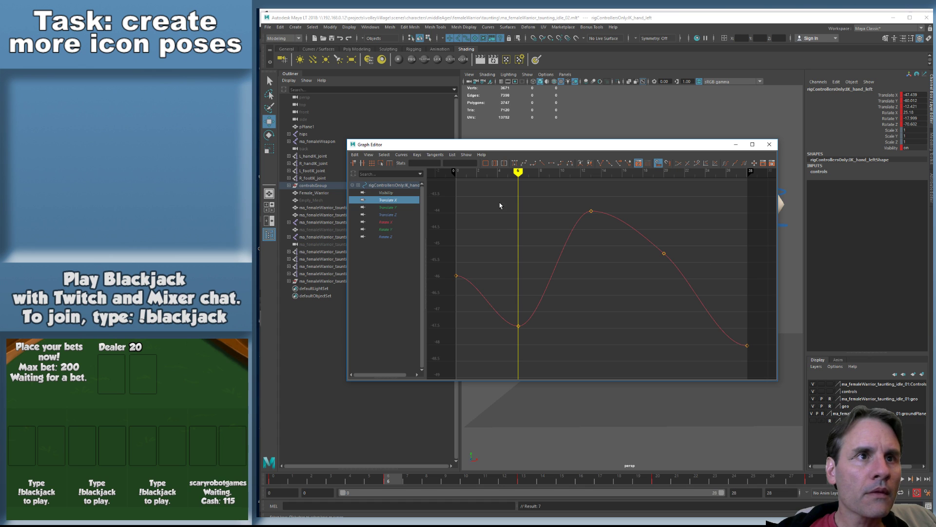
{"action": "left_click_drag", "start_coordinate": [500, 205], "coordinate": [724, 375]}
{"action": "middle_click_drag", "start_coordinate": [725, 349], "coordinate": [716, 275]}
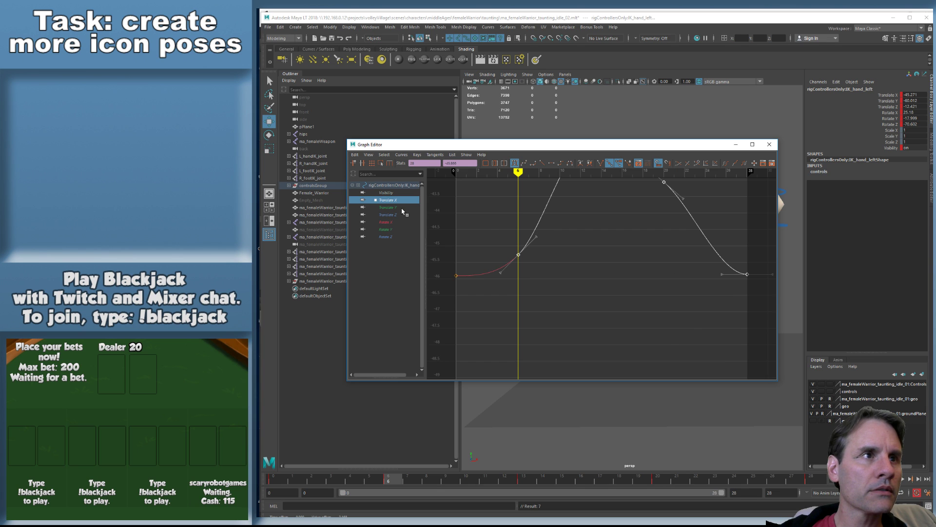
Raise IK_hand_left's Translate Y keys at frames 6, 13, 20 and 28 until the last key matches the frame 0 value
{"action": "left_click", "coordinate": [388, 208]}
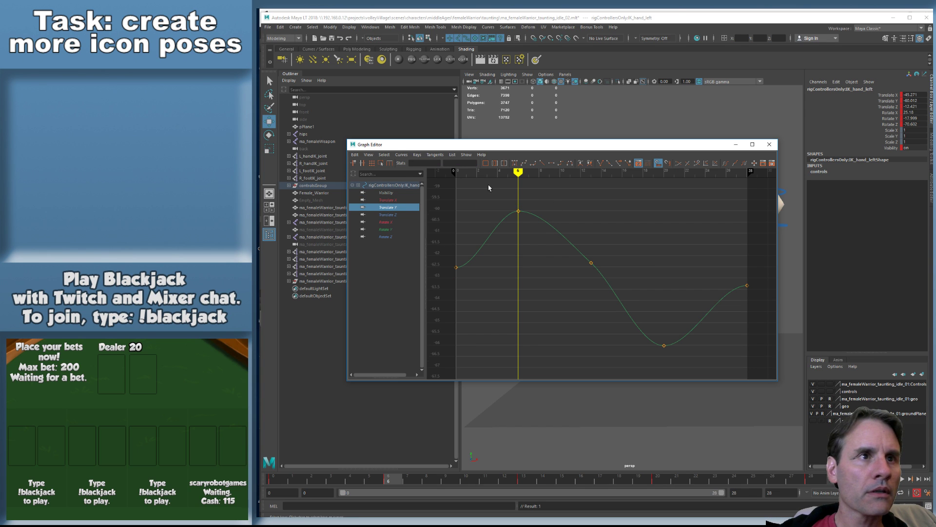
{"action": "left_click_drag", "start_coordinate": [488, 188], "coordinate": [774, 363]}
{"action": "middle_click_drag", "start_coordinate": [697, 329], "coordinate": [693, 313]}
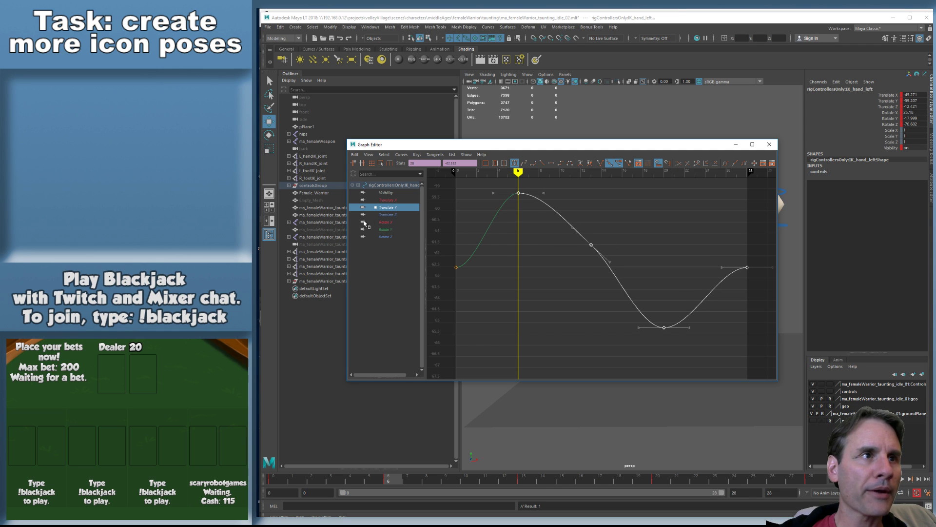
Lower IK_hand_left's Translate Z keys at frames 6, 13, 20 and 28 until the last key matches the frame 0 value
{"action": "left_click", "coordinate": [386, 215]}
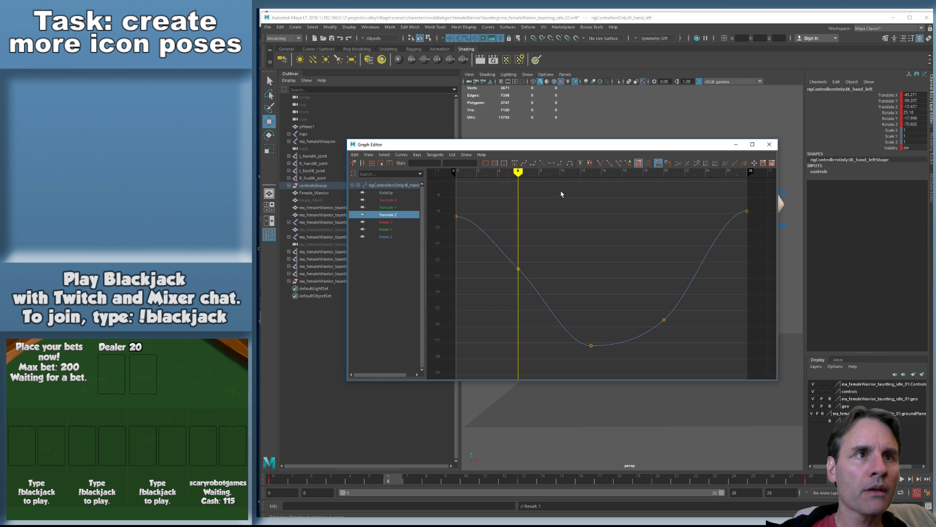
{"action": "left_click_drag", "start_coordinate": [756, 200], "coordinate": [507, 363]}
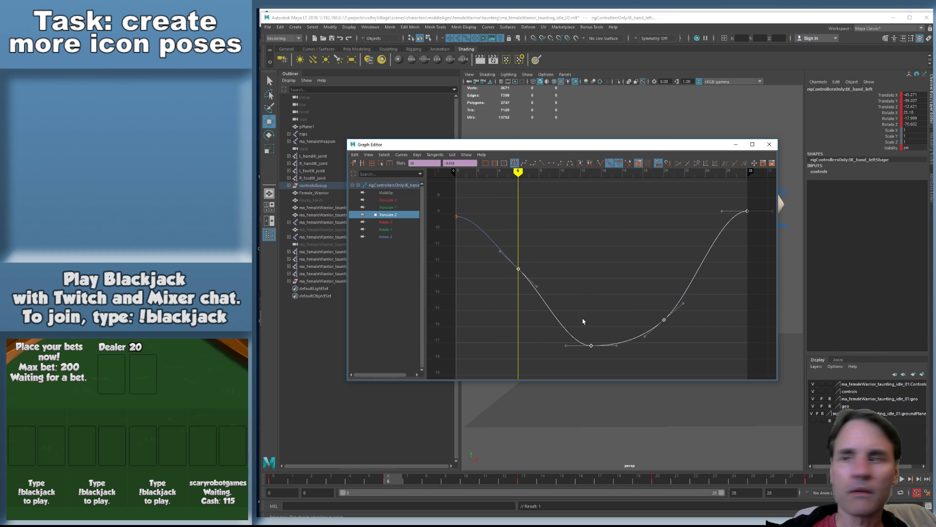
{"action": "middle_click_drag", "start_coordinate": [612, 278], "coordinate": [611, 288]}
Raise IK_hand_left's Rotate X keys at frames 6, 13 and 28 until the last key matches the frame 0 value
{"action": "left_click", "coordinate": [386, 223]}
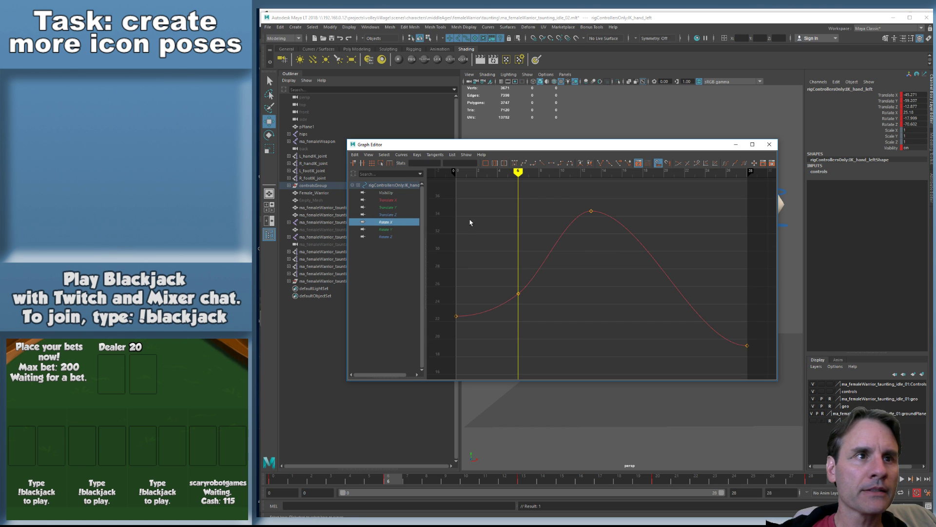
{"action": "left_click_drag", "start_coordinate": [507, 192], "coordinate": [758, 349]}
{"action": "middle_click_drag", "start_coordinate": [694, 309], "coordinate": [692, 272]}
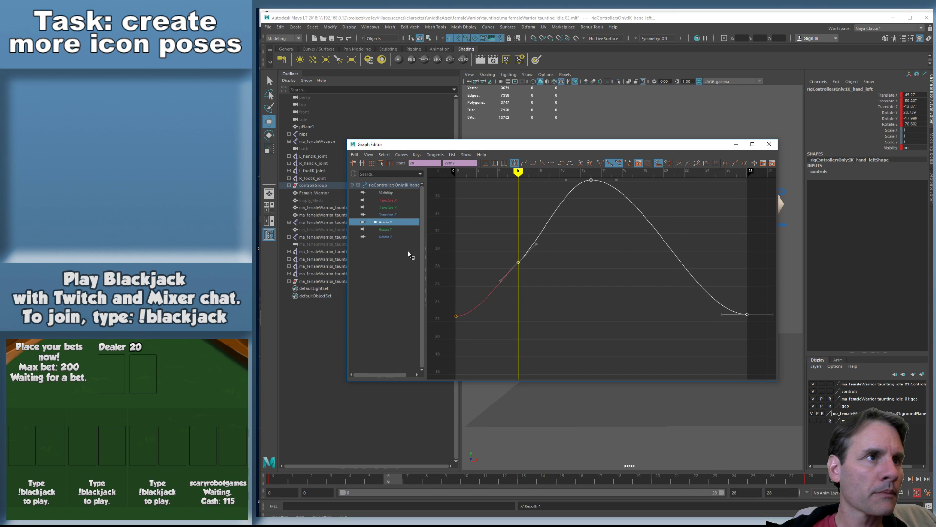
Lower IK_hand_left's Rotate Y keys at frames 6, 13 and 28 until the last key matches the frame 0 value
{"action": "left_click", "coordinate": [399, 230]}
{"action": "left_click_drag", "start_coordinate": [478, 198], "coordinate": [754, 363]}
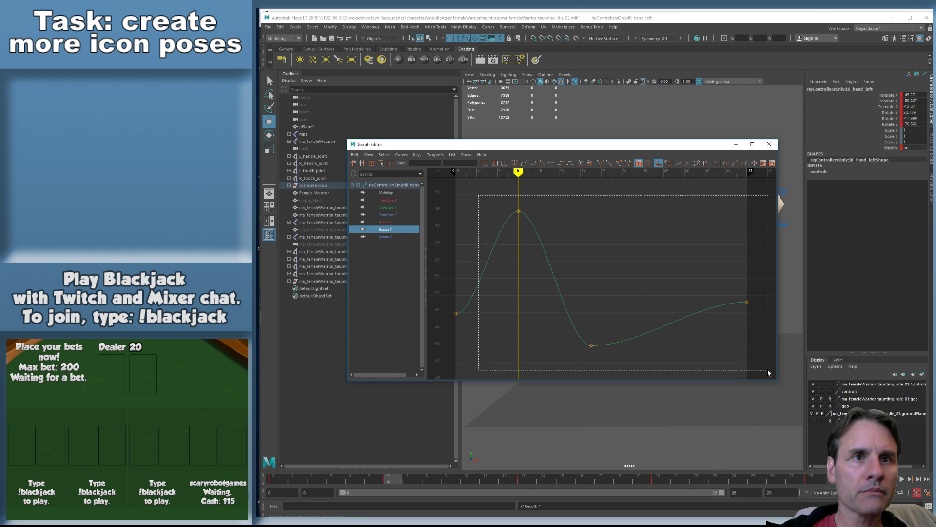
{"action": "middle_click_drag", "start_coordinate": [643, 242], "coordinate": [641, 253]}
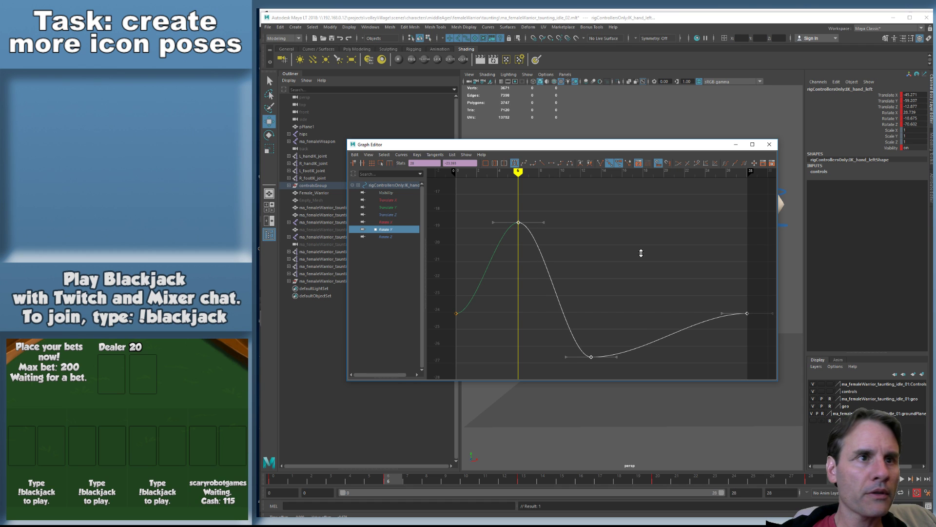
Lower IK_hand_left's Rotate Z keys at frames 6, 13 and 28 until the last key matches the frame 0 value
{"action": "left_click", "coordinate": [394, 237]}
{"action": "left_click_drag", "start_coordinate": [763, 200], "coordinate": [506, 354]}
{"action": "middle_click_drag", "start_coordinate": [560, 261], "coordinate": [564, 292]}
Minimize the Graph Editor, clear the selection and play back the loop to review both characters' hand motion from another angle
{"action": "left_click", "coordinate": [736, 145]}
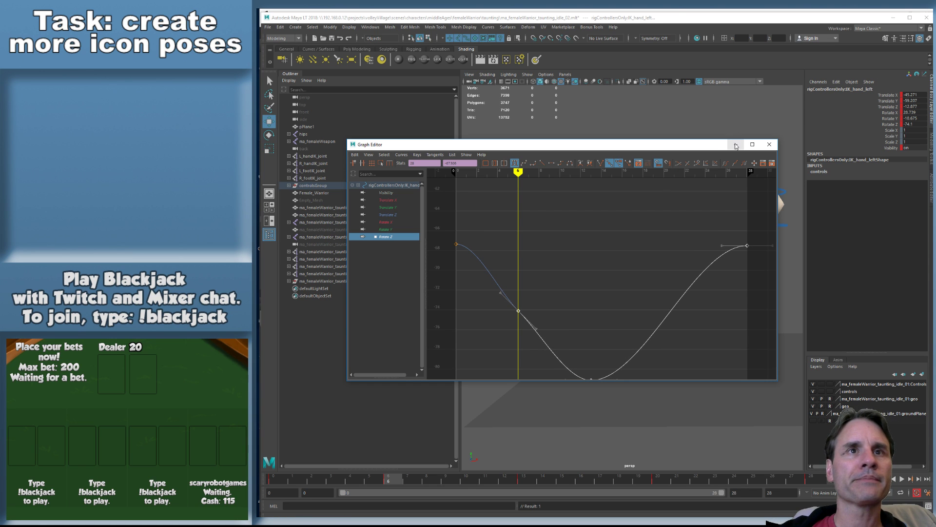
{"action": "left_click", "coordinate": [651, 134]}
{"action": "key", "text": "alt+v"}
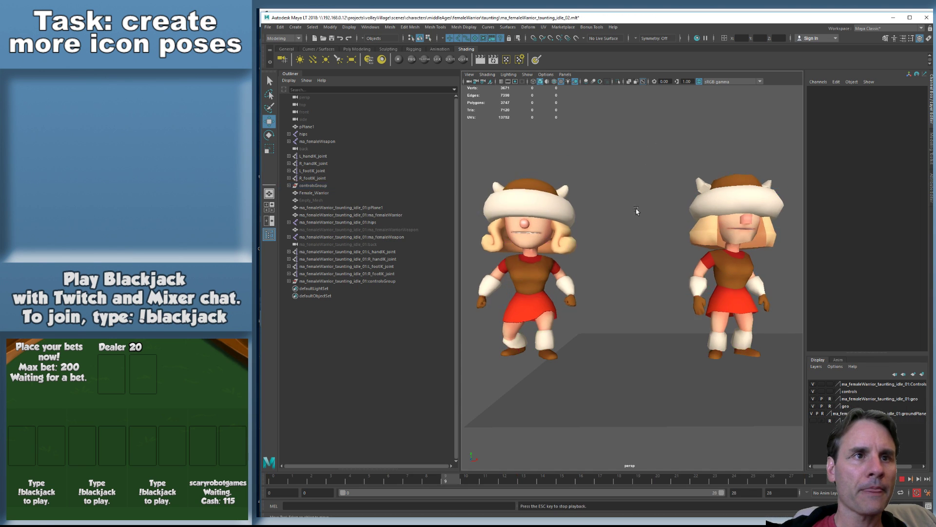
{"action": "right_click_drag", "start_coordinate": [648, 269], "coordinate": [592, 290], "text": "alt"}
{"action": "left_click_drag", "start_coordinate": [591, 291], "coordinate": [608, 306], "text": "alt"}
{"action": "key", "text": "alt+v"}
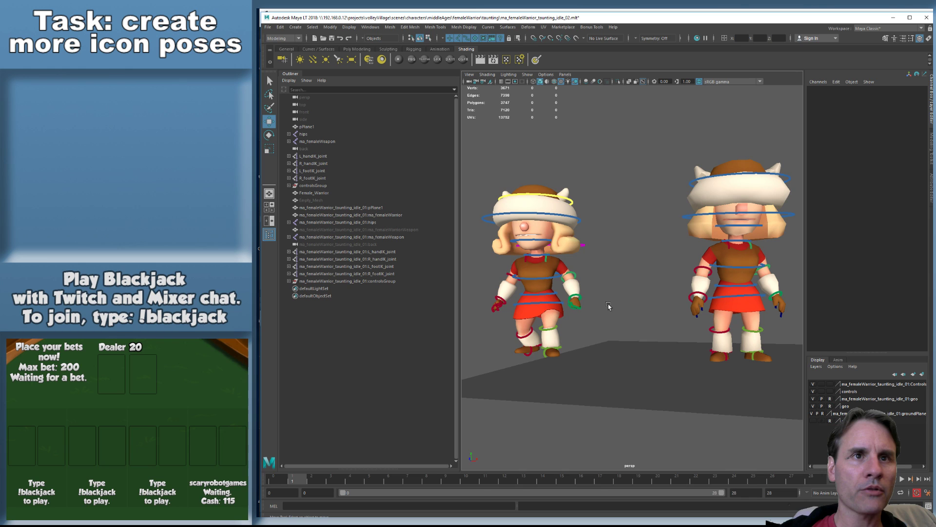
Copy the frame 6 to 28 keys of the idle_01 character's two shoulder controls and HEAD control
{"action": "left_click", "coordinate": [534, 260]}
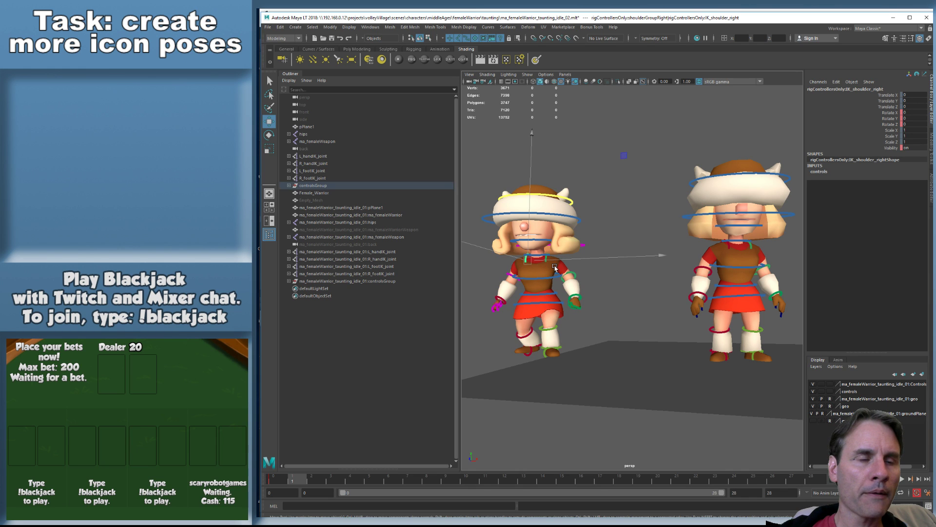
{"action": "right_click_drag", "start_coordinate": [554, 268], "coordinate": [604, 283], "text": "alt"}
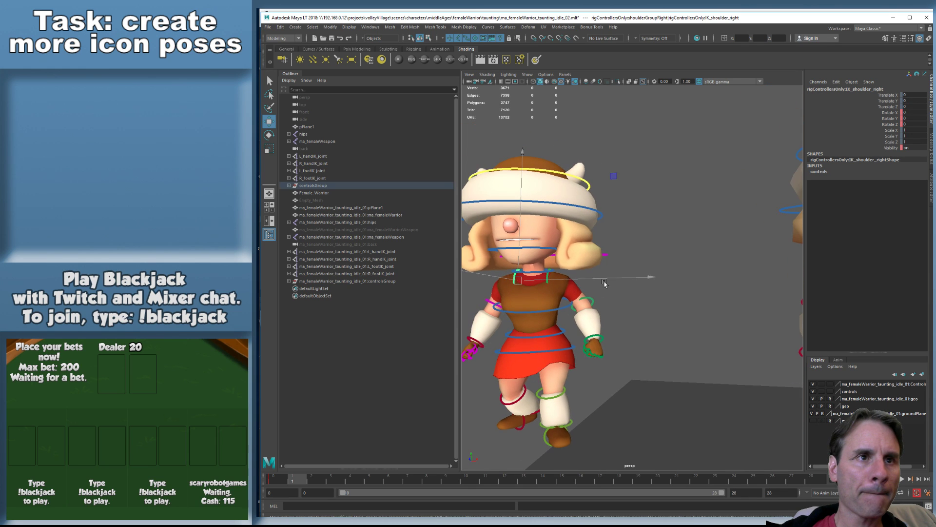
{"action": "left_click", "coordinate": [547, 276]}
{"action": "key", "text": "f"}
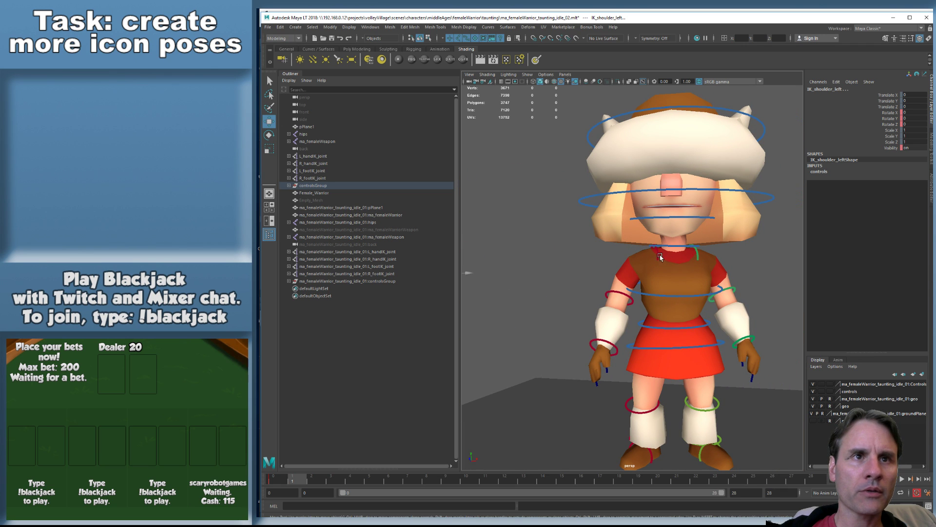
{"action": "left_click", "coordinate": [660, 257]}
{"action": "left_click", "coordinate": [697, 252]}
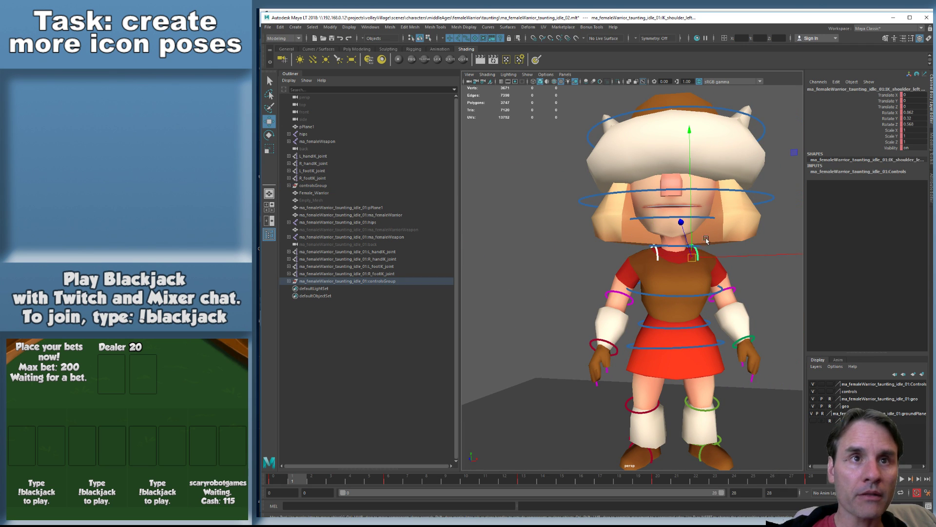
{"action": "left_click", "coordinate": [581, 200]}
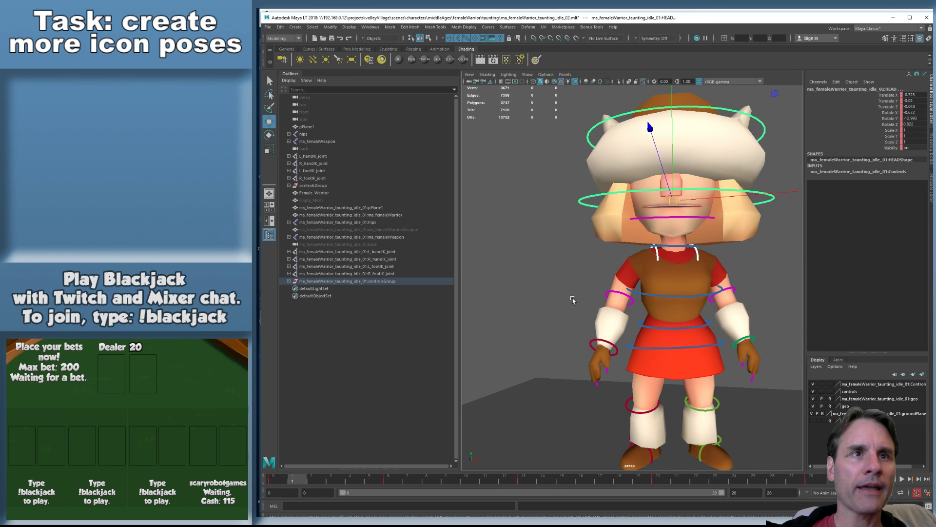
{"action": "left_click", "coordinate": [390, 480]}
{"action": "left_click_drag", "start_coordinate": [390, 480], "coordinate": [813, 481], "text": "shift"}
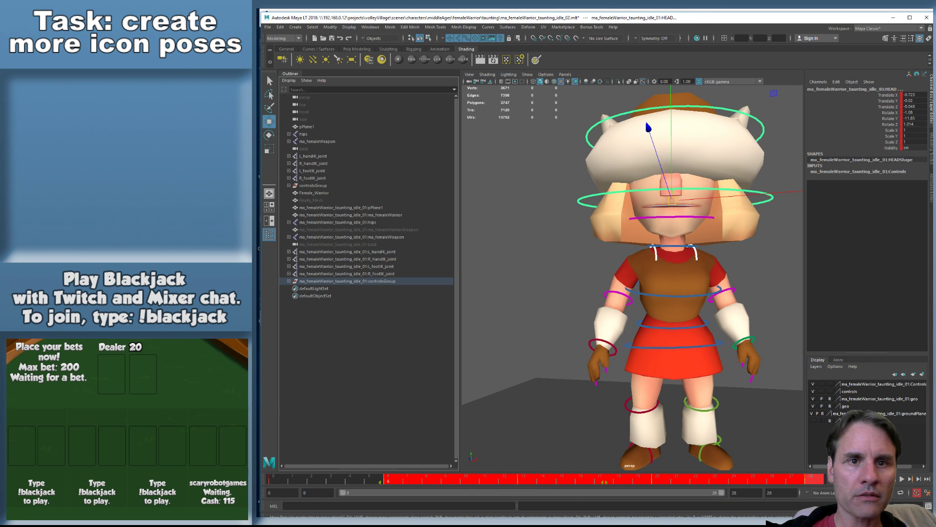
{"action": "right_click", "coordinate": [617, 481]}
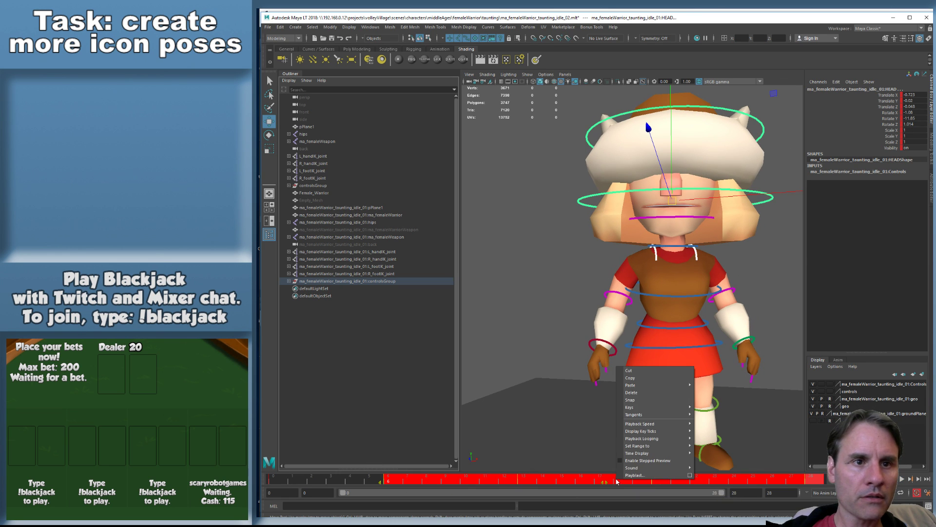
{"action": "left_click", "coordinate": [652, 379]}
Select the smoother character's two shoulder controls and HEAD control, and go to frame 6 for pasting
{"action": "middle_click_drag", "start_coordinate": [520, 287], "coordinate": [697, 332], "text": "alt"}
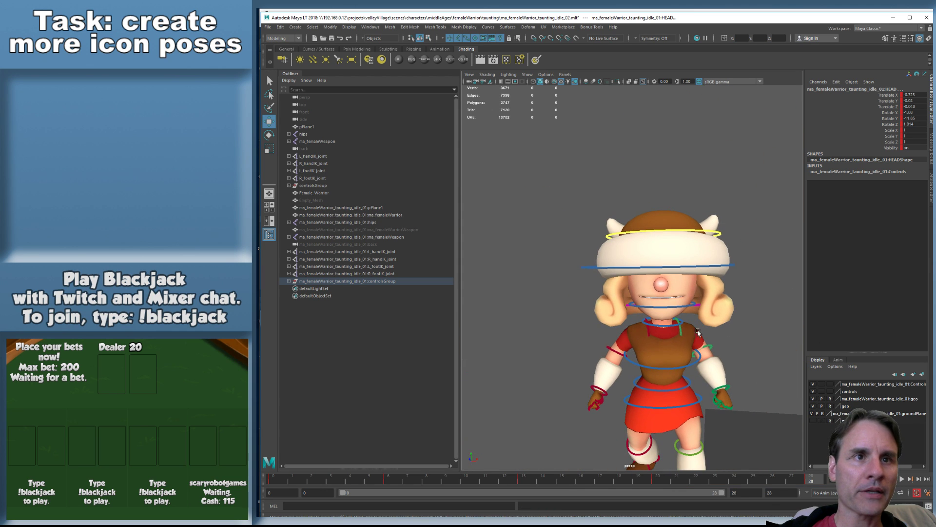
{"action": "left_click", "coordinate": [649, 332]}
{"action": "scroll", "coordinate": [686, 328], "scroll_direction": "up", "scroll_amount": 5}
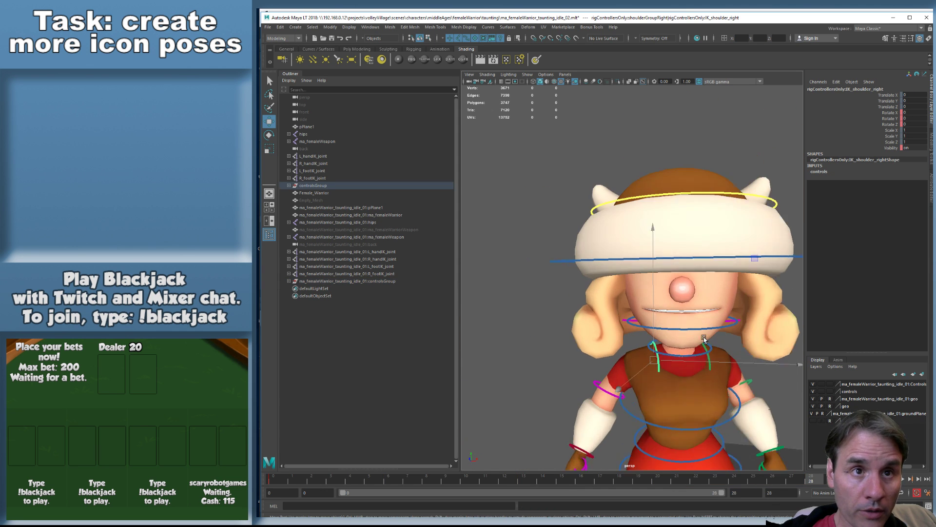
{"action": "left_click", "coordinate": [729, 380], "text": "shift"}
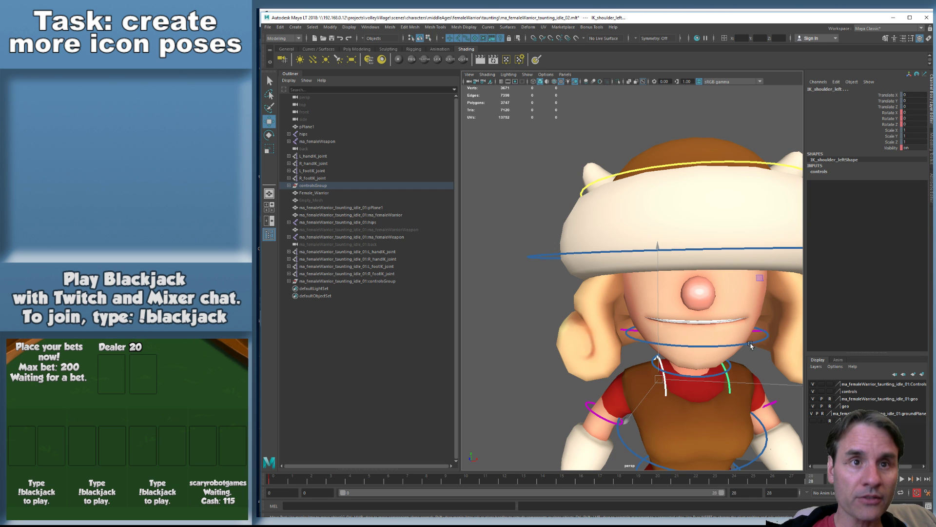
{"action": "left_click_drag", "start_coordinate": [749, 343], "coordinate": [691, 257], "text": "alt"}
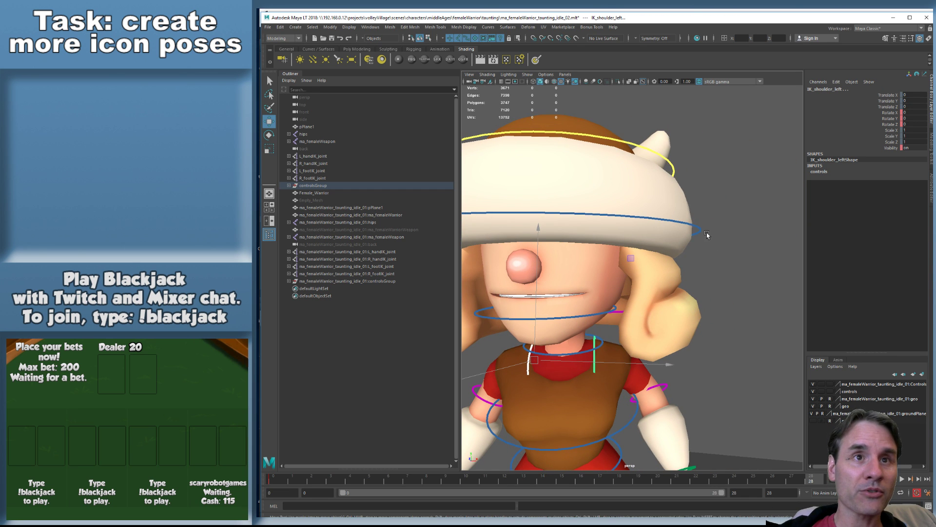
{"action": "left_click", "coordinate": [702, 231], "text": "shift"}
{"action": "scroll", "coordinate": [719, 266], "scroll_direction": "down", "scroll_amount": 5}
{"action": "middle_click_drag", "start_coordinate": [719, 267], "coordinate": [756, 270], "text": "alt"}
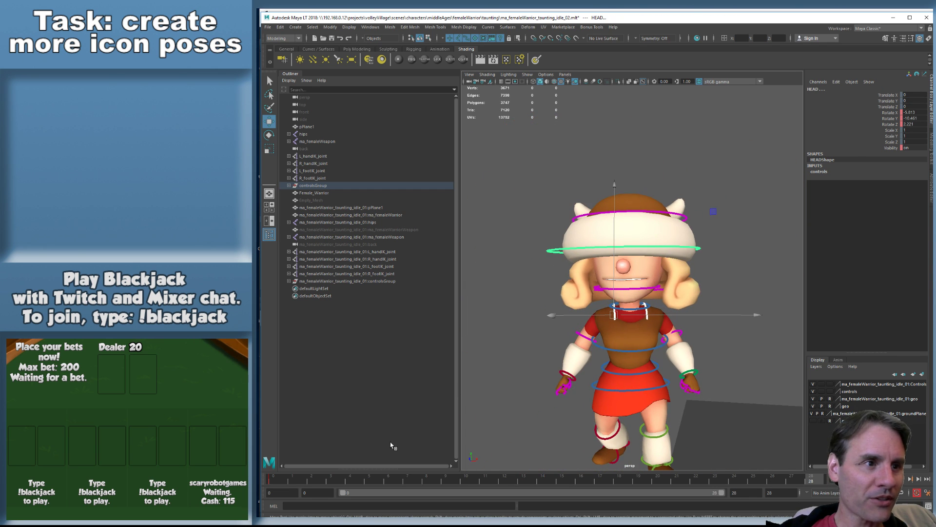
{"action": "left_click", "coordinate": [393, 483]}
{"action": "right_click", "coordinate": [393, 481]}
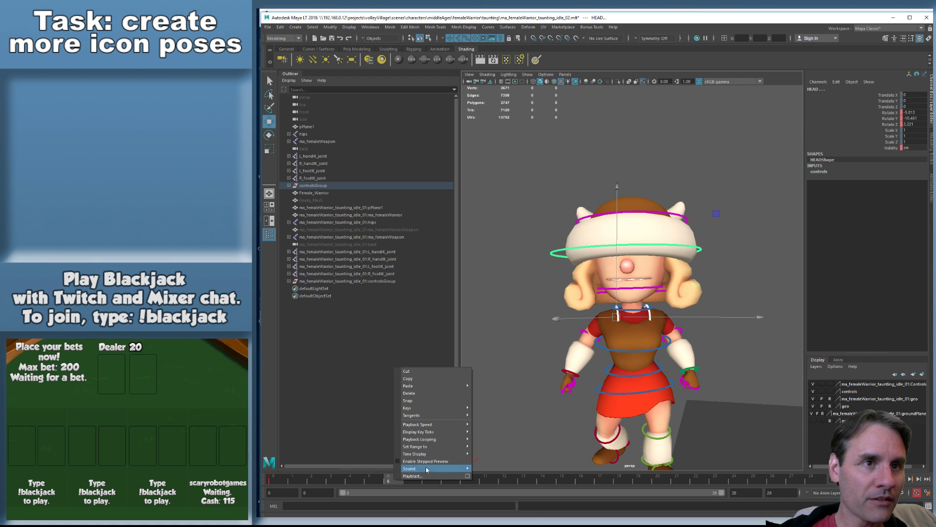
Reselect the idle_01 character's left and right shoulder controls and HEAD, and copy their keys from frame 6 to 28
{"action": "middle_click_drag", "start_coordinate": [643, 253], "coordinate": [481, 225], "text": "alt"}
{"action": "key", "text": "f"}
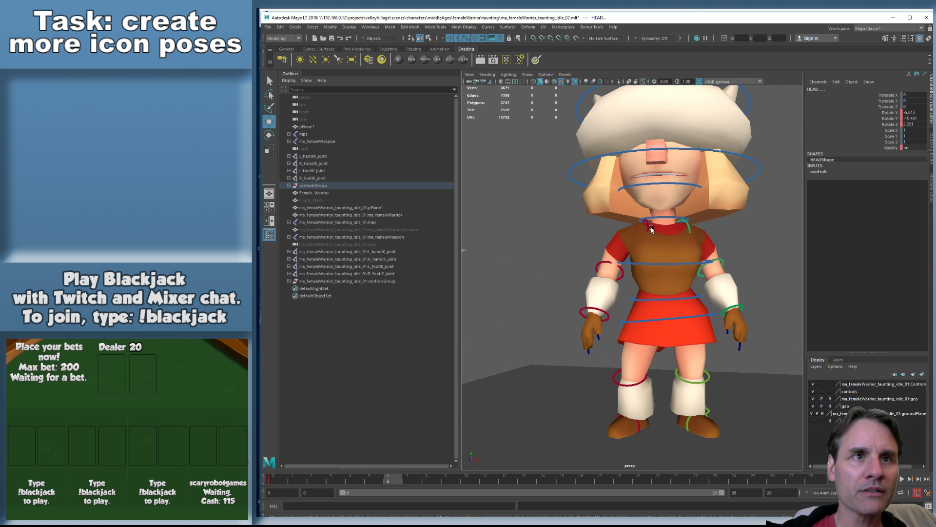
{"action": "left_click", "coordinate": [690, 227]}
{"action": "left_click", "coordinate": [686, 225]}
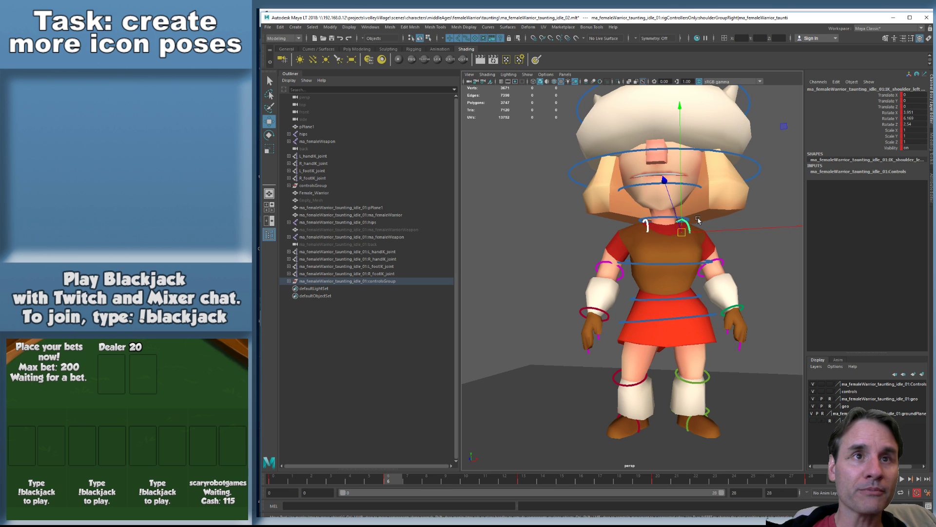
{"action": "left_click_drag", "start_coordinate": [749, 171], "coordinate": [766, 181]}
{"action": "left_click_drag", "start_coordinate": [390, 481], "coordinate": [815, 480], "text": "shift"}
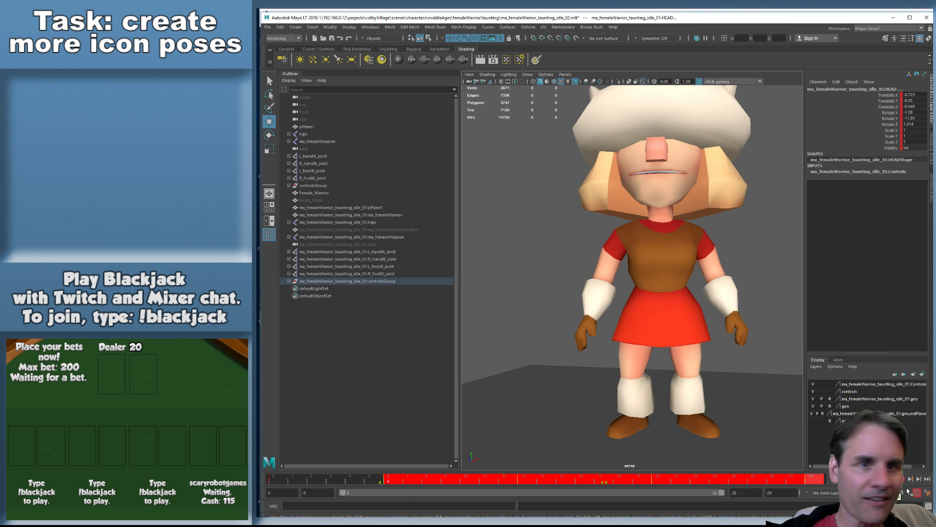
{"action": "right_click", "coordinate": [583, 481]}
{"action": "mouse_move", "coordinate": [605, 383]}
{"action": "left_click", "coordinate": [665, 390]}
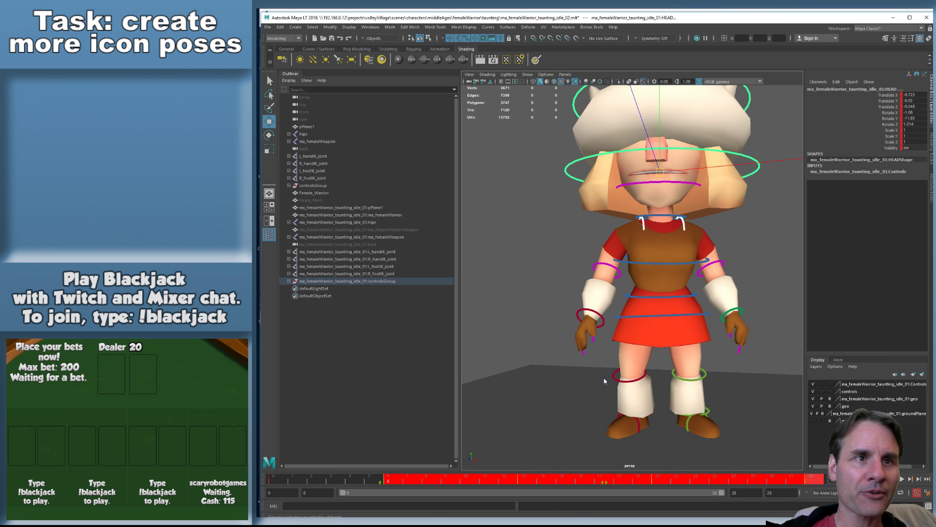
Paste the copied keys at frame 6 onto the smoother character's right shoulder, left shoulder and HEAD controls
{"action": "left_click_drag", "start_coordinate": [561, 293], "coordinate": [528, 283], "text": "alt"}
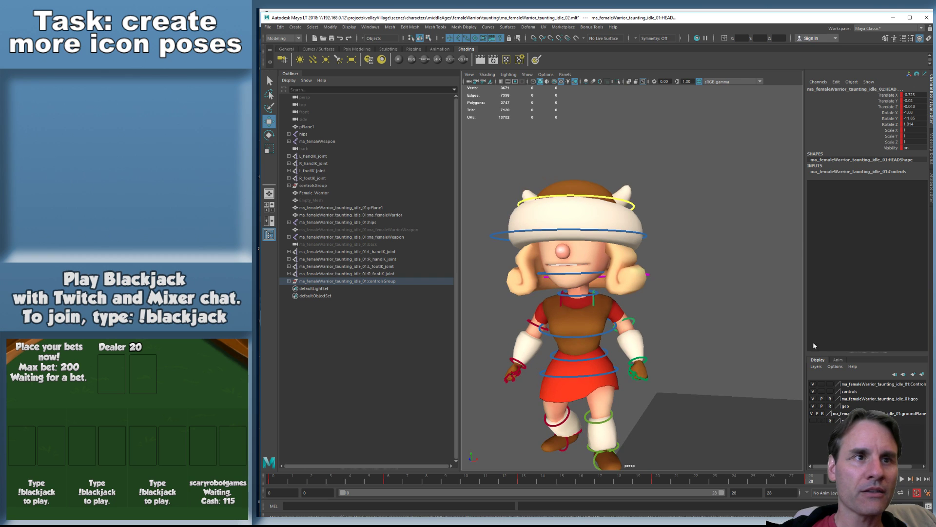
{"action": "left_click", "coordinate": [561, 303]}
{"action": "scroll", "coordinate": [593, 299], "scroll_direction": "up", "scroll_amount": 6}
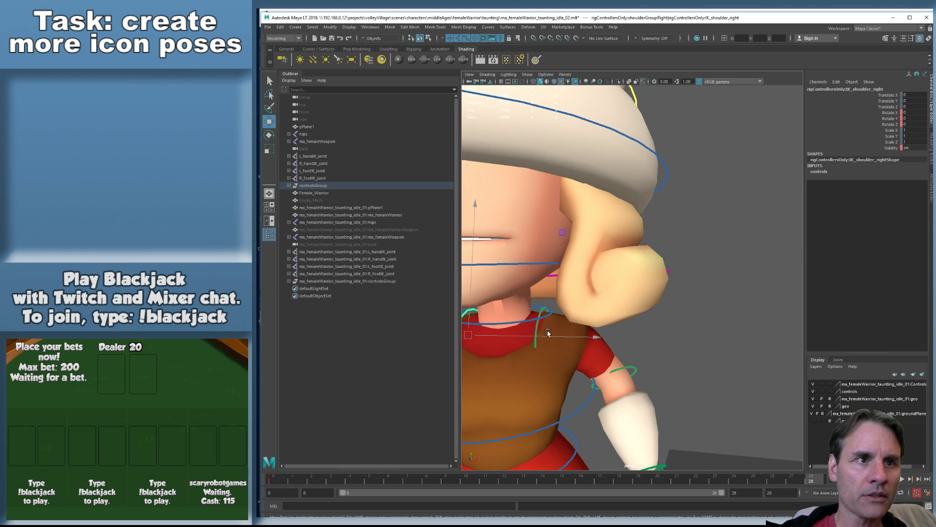
{"action": "left_click", "coordinate": [537, 327], "text": "shift"}
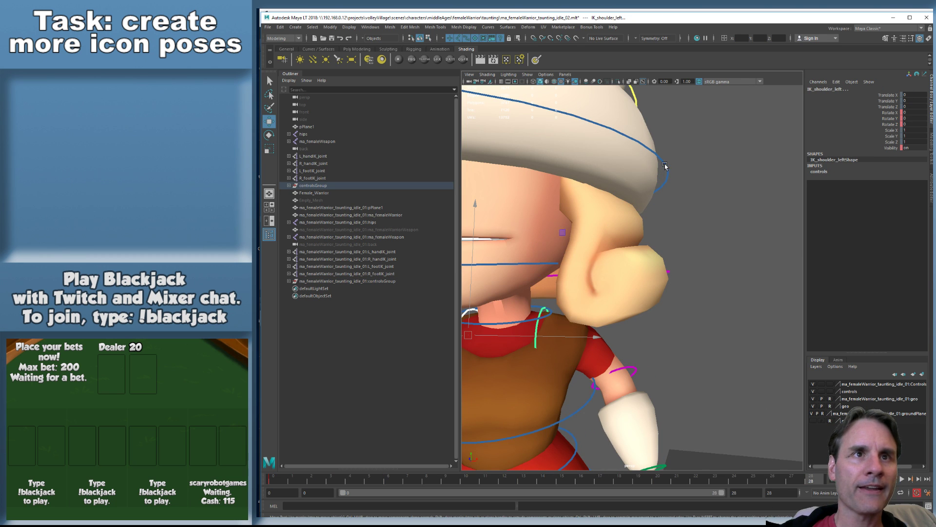
{"action": "left_click", "coordinate": [666, 166], "text": "shift"}
{"action": "left_click", "coordinate": [388, 480]}
{"action": "right_click", "coordinate": [393, 480]}
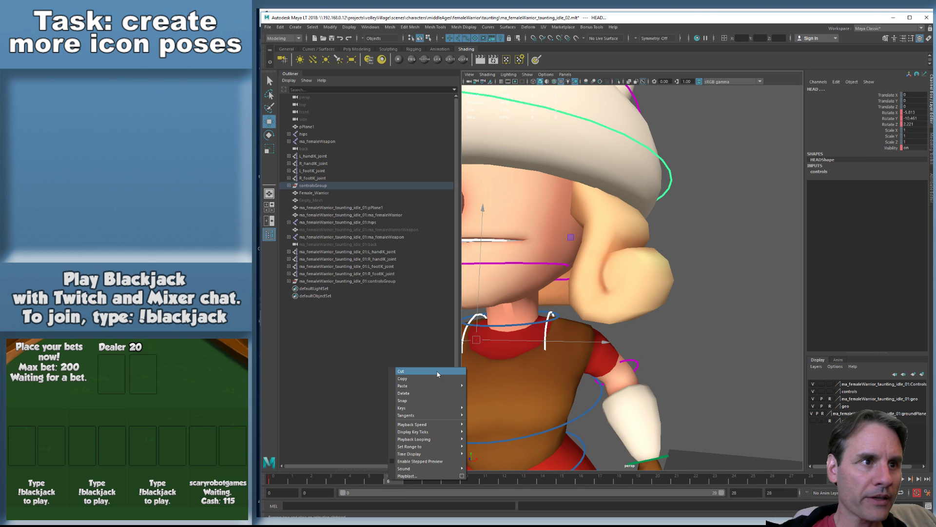
{"action": "mouse_move", "coordinate": [431, 386]}
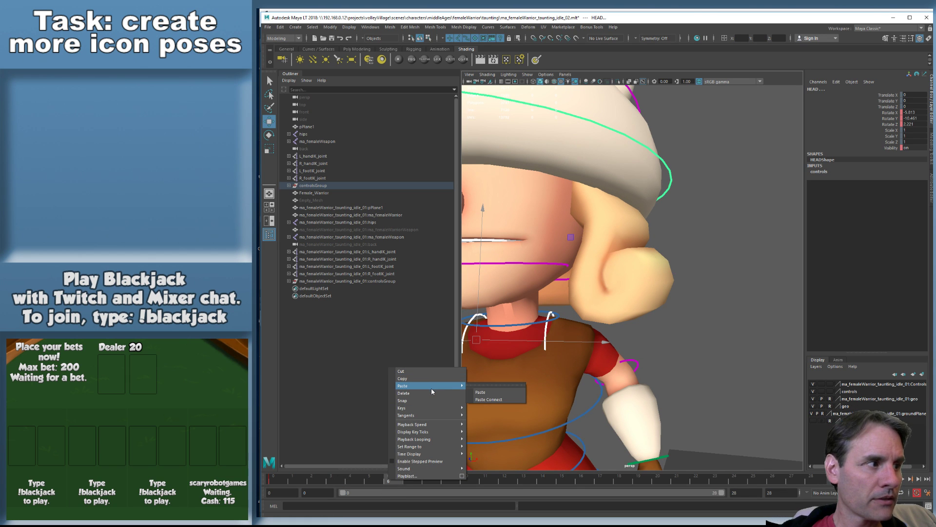
{"action": "left_click", "coordinate": [481, 392]}
Select only the smoother character's HEAD control and bring up its animation curves in the Graph Editor
{"action": "scroll", "coordinate": [560, 339], "scroll_direction": "down", "scroll_amount": 8}
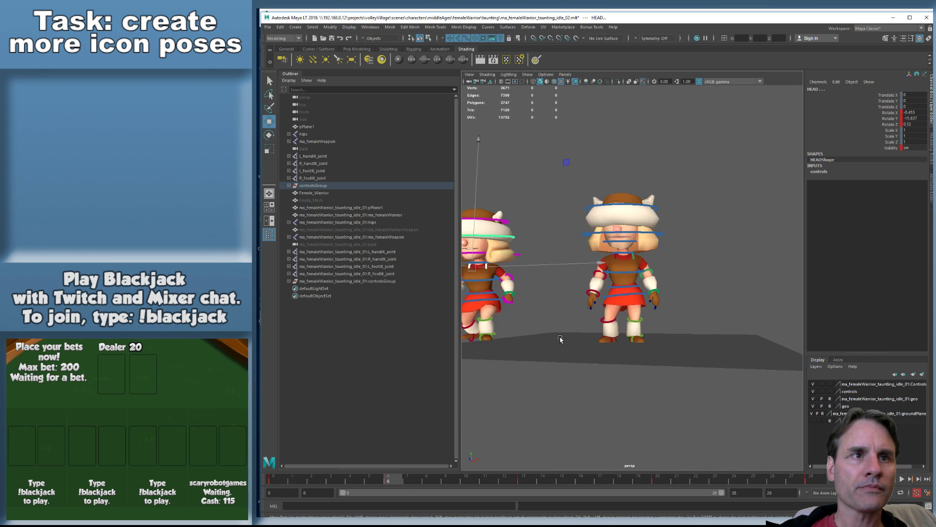
{"action": "middle_click_drag", "start_coordinate": [560, 339], "coordinate": [641, 349], "text": "alt"}
{"action": "scroll", "coordinate": [675, 348], "scroll_direction": "up", "scroll_amount": 3}
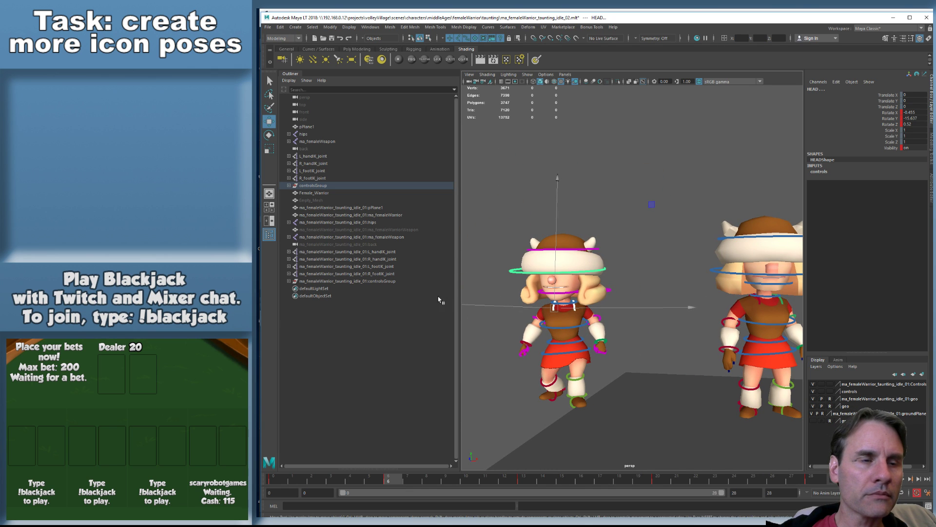
{"action": "left_click", "coordinate": [585, 279]}
{"action": "left_click", "coordinate": [586, 271]}
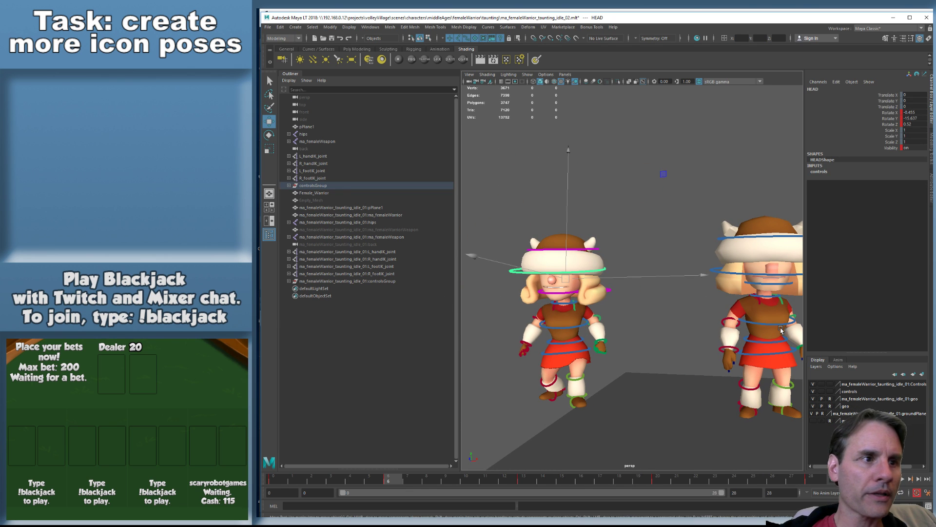
{"action": "left_click_drag", "start_coordinate": [933, 185], "coordinate": [579, 171]}
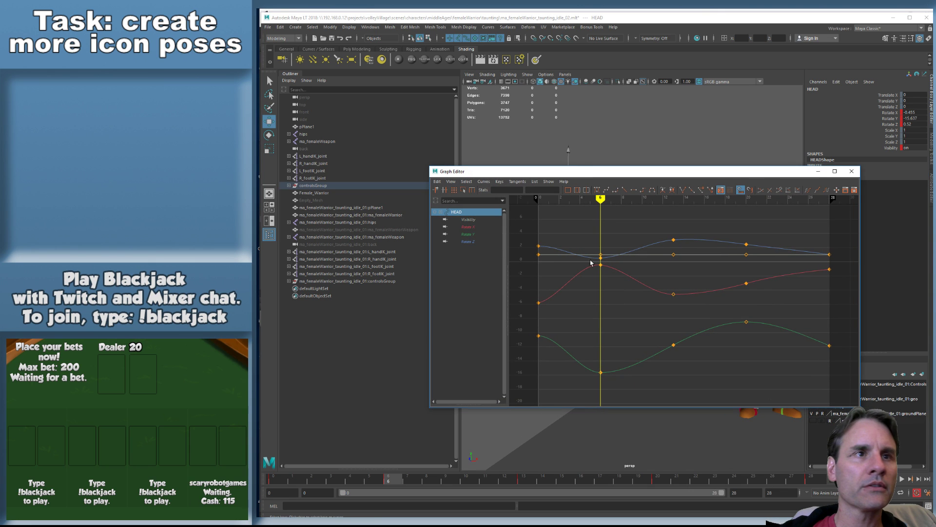
Lower HEAD's Rotate X keys at frames 6, 13, 20 and 28 until the last key matches the frame 0 value
{"action": "left_click", "coordinate": [486, 228]}
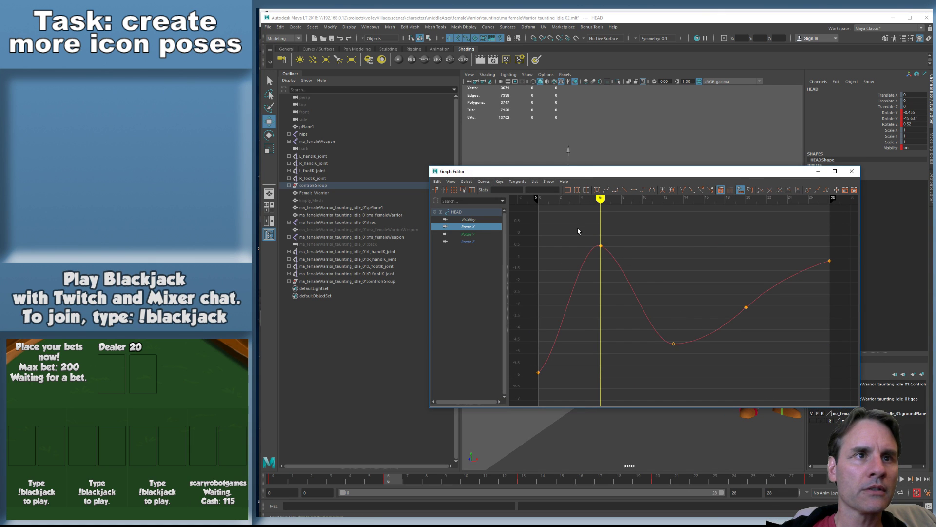
{"action": "left_click_drag", "start_coordinate": [578, 231], "coordinate": [837, 356]}
{"action": "middle_click_drag", "start_coordinate": [779, 262], "coordinate": [752, 352], "text": "shift"}
{"action": "left_click", "coordinate": [752, 351]}
{"action": "key", "text": "f"}
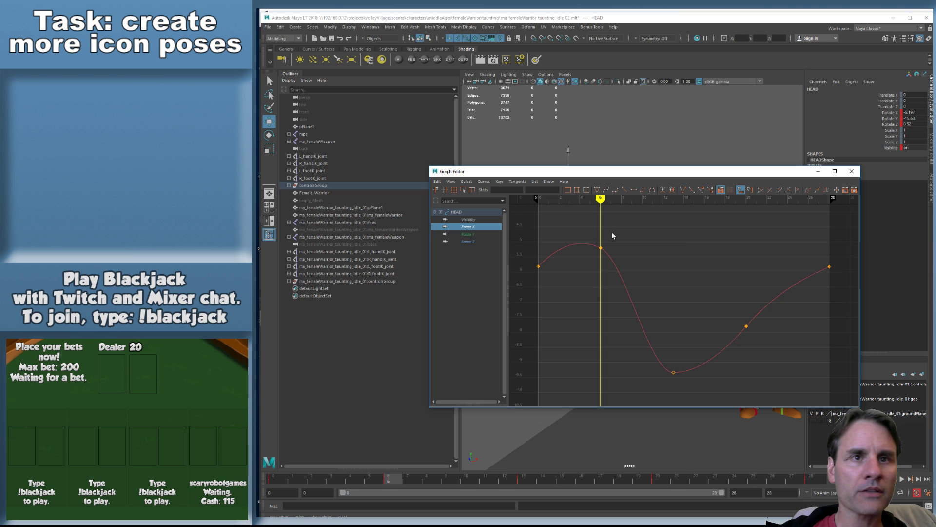
Raise HEAD's Rotate Y keys from frame 6 to 28 until the last matches frame 0, and tilt the frame 0 tangent downward
{"action": "left_click", "coordinate": [469, 234]}
{"action": "key", "text": "f"}
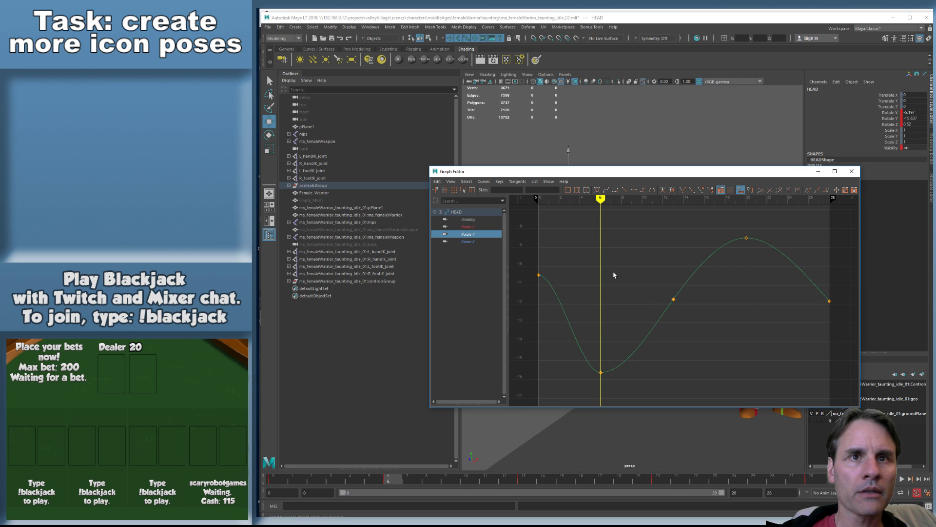
{"action": "left_click_drag", "start_coordinate": [568, 224], "coordinate": [855, 395]}
{"action": "middle_click_drag", "start_coordinate": [765, 337], "coordinate": [758, 316], "text": "shift"}
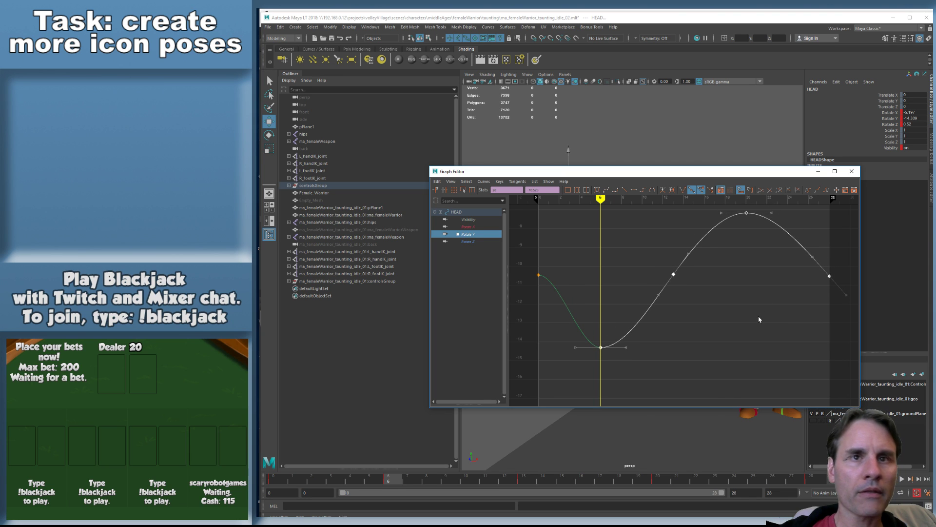
{"action": "left_click_drag", "start_coordinate": [574, 251], "coordinate": [511, 279]}
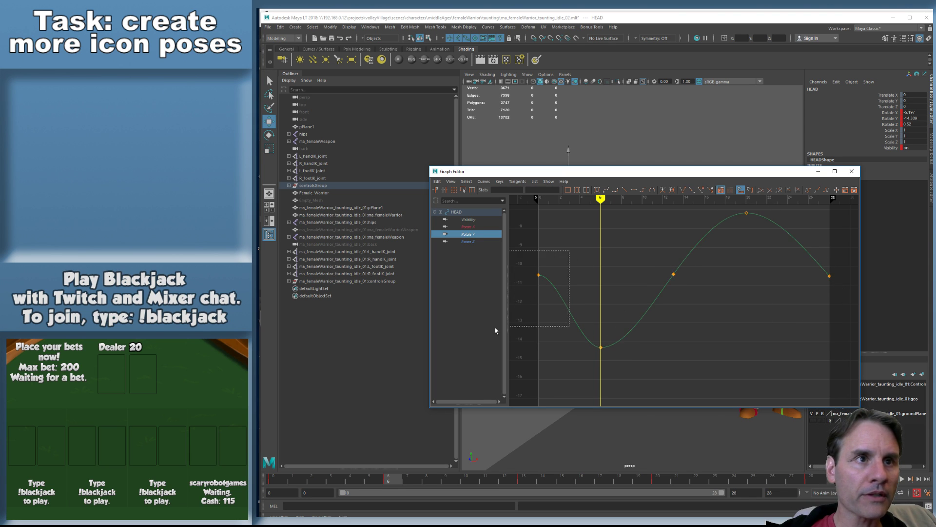
{"action": "middle_click_drag", "start_coordinate": [558, 323], "coordinate": [553, 331]}
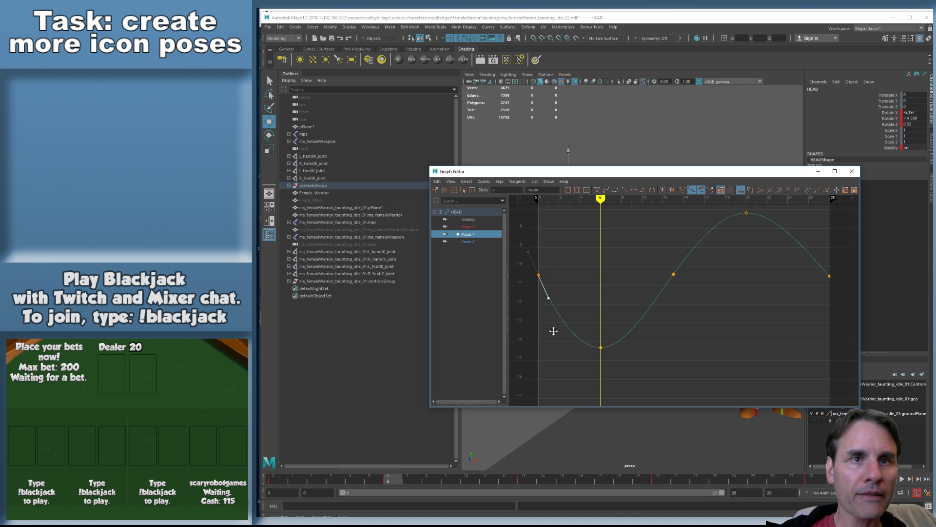
Raise HEAD's Rotate Z keys from frame 6 to 28 until the last matches frame 0, and angle the frame 0 tangent downward
{"action": "left_click", "coordinate": [474, 242]}
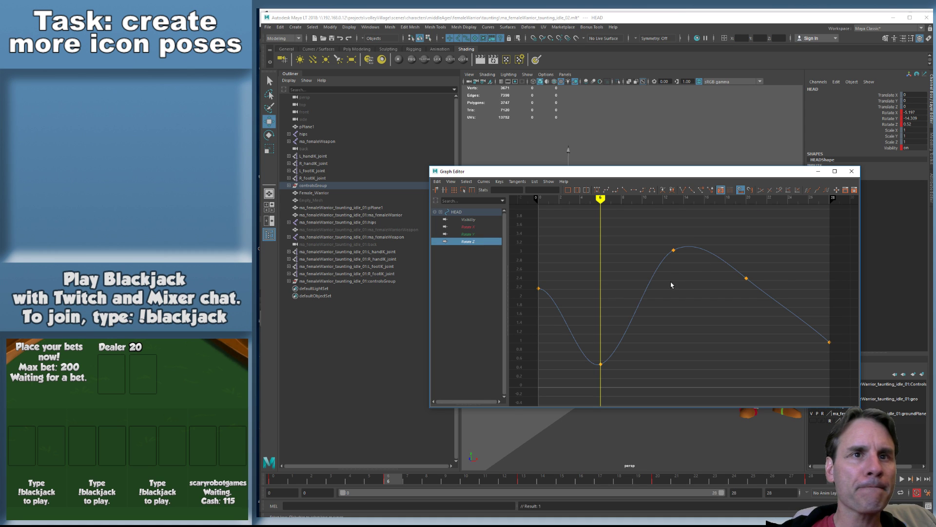
{"action": "left_click_drag", "start_coordinate": [588, 225], "coordinate": [881, 406]}
{"action": "middle_click_drag", "start_coordinate": [757, 349], "coordinate": [761, 290], "text": "shift"}
{"action": "left_click", "coordinate": [765, 290]}
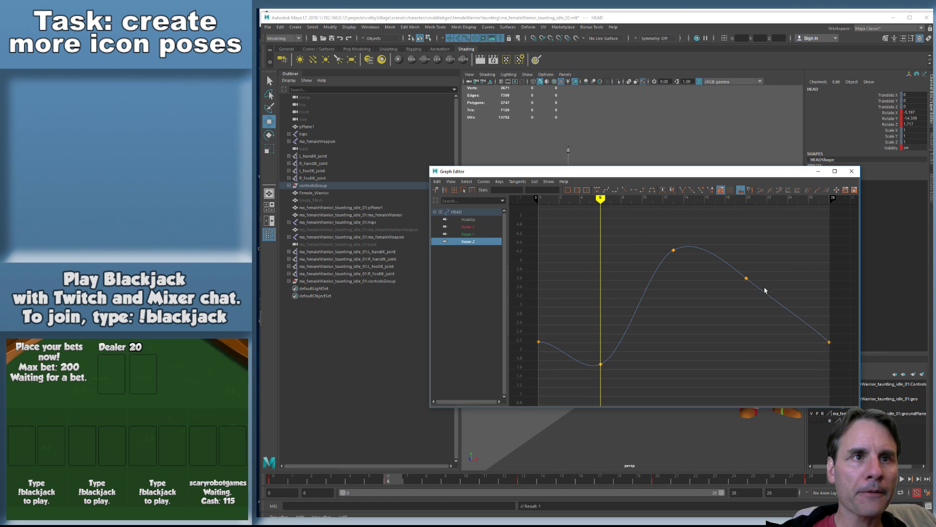
{"action": "left_click_drag", "start_coordinate": [529, 330], "coordinate": [552, 359]}
{"action": "middle_click_drag", "start_coordinate": [546, 368], "coordinate": [546, 375]}
{"action": "middle_click_drag", "start_coordinate": [543, 381], "coordinate": [543, 382]}
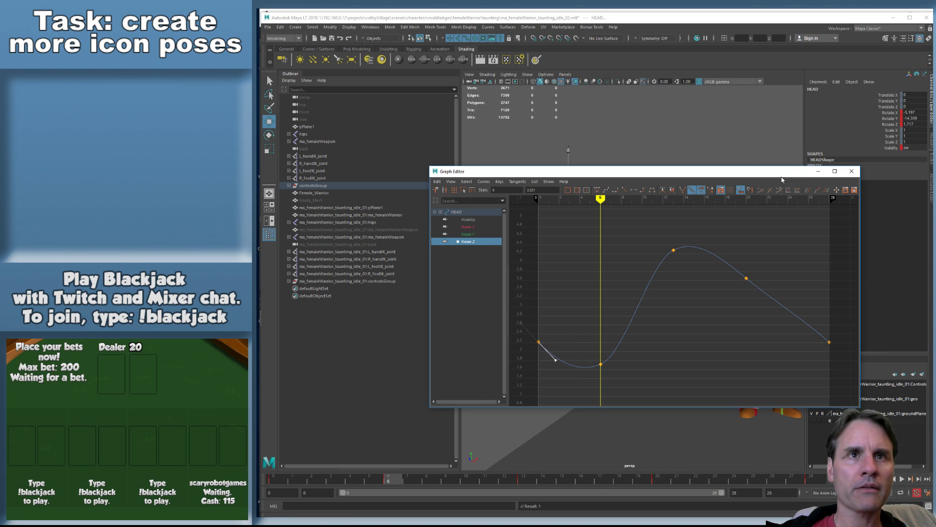
Play back the animation loop, stop it, and inspect the smoother character's pose from the front and beside the reference character
{"action": "left_click_drag", "start_coordinate": [778, 172], "coordinate": [935, 212]}
{"action": "left_click", "coordinate": [691, 200]}
{"action": "key", "text": "alt+v"}
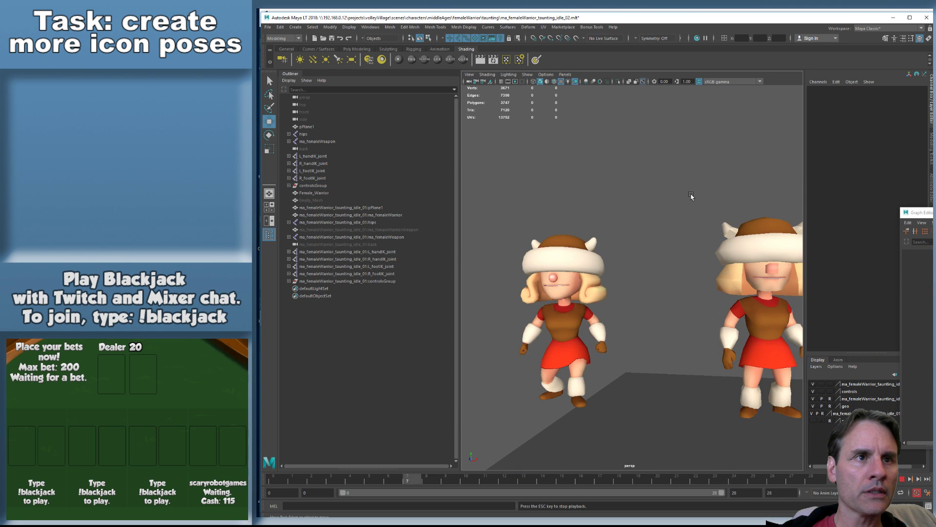
{"action": "scroll", "coordinate": [684, 206], "scroll_direction": "down", "scroll_amount": 2}
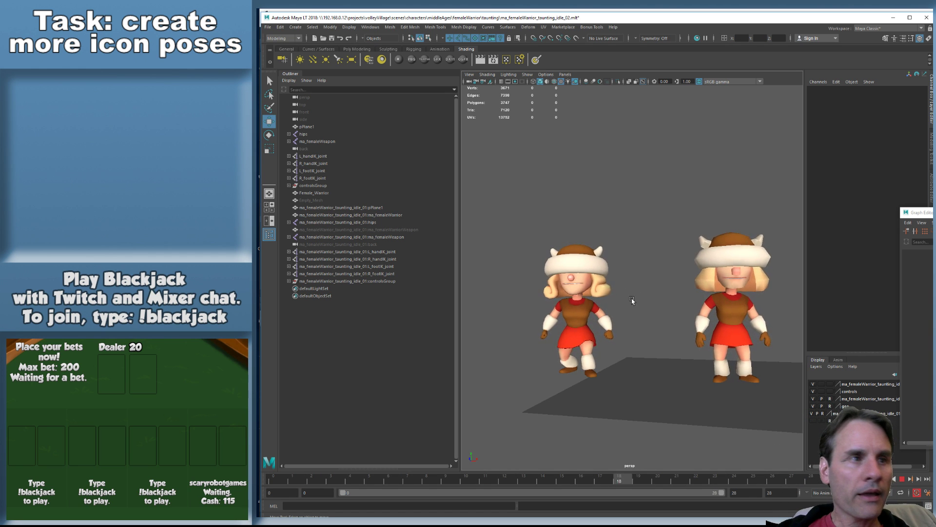
{"action": "scroll", "coordinate": [630, 308], "scroll_direction": "up", "scroll_amount": 3}
{"action": "key", "text": "Escape"}
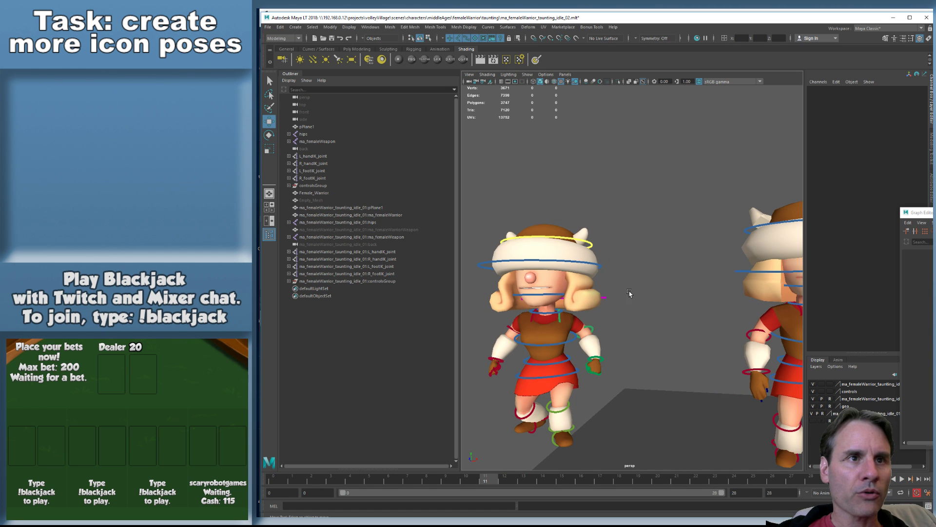
{"action": "left_click_drag", "start_coordinate": [629, 292], "coordinate": [629, 308], "text": "alt"}
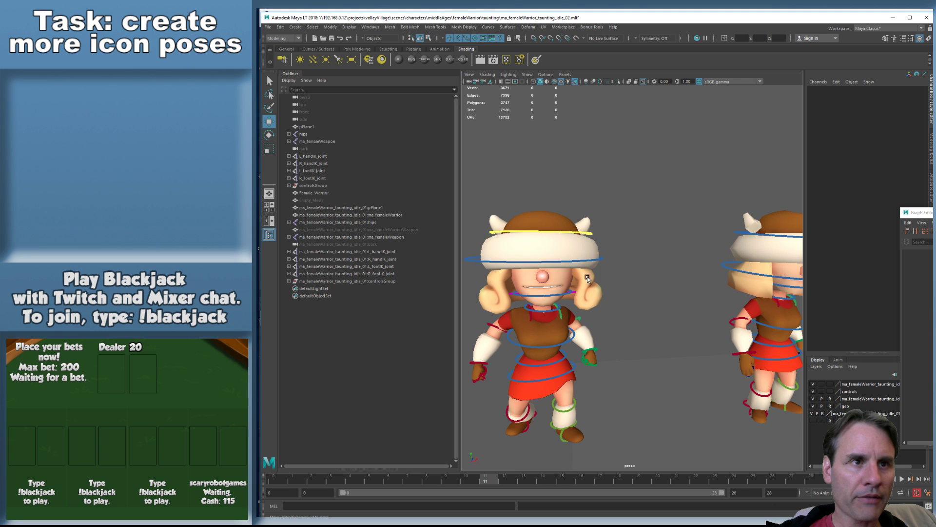
{"action": "middle_click_drag", "start_coordinate": [662, 318], "coordinate": [719, 293], "text": "alt"}
{"action": "scroll", "coordinate": [719, 293], "scroll_direction": "up", "scroll_amount": 2}
{"action": "left_click_drag", "start_coordinate": [719, 293], "coordinate": [710, 300], "text": "alt"}
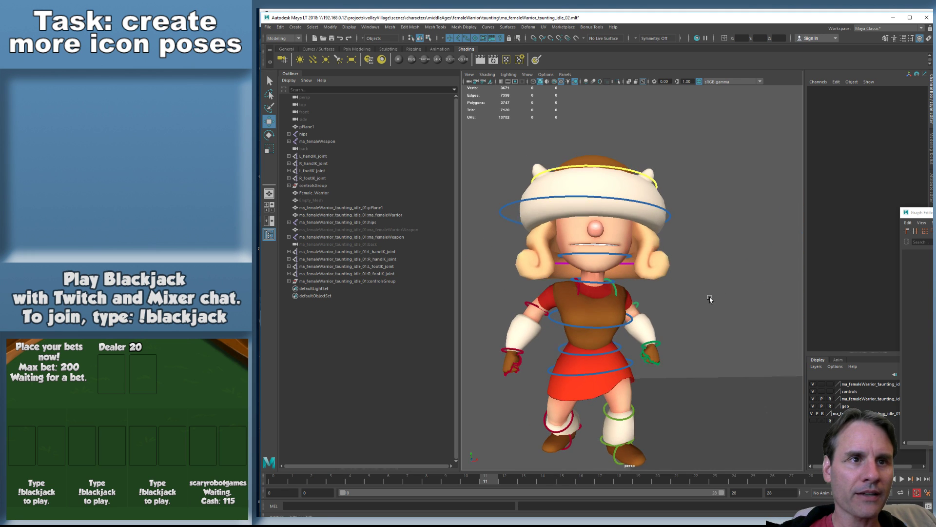
{"action": "middle_click_drag", "start_coordinate": [725, 298], "coordinate": [677, 282], "text": "alt"}
{"action": "scroll", "coordinate": [694, 293], "scroll_direction": "down", "scroll_amount": 3}
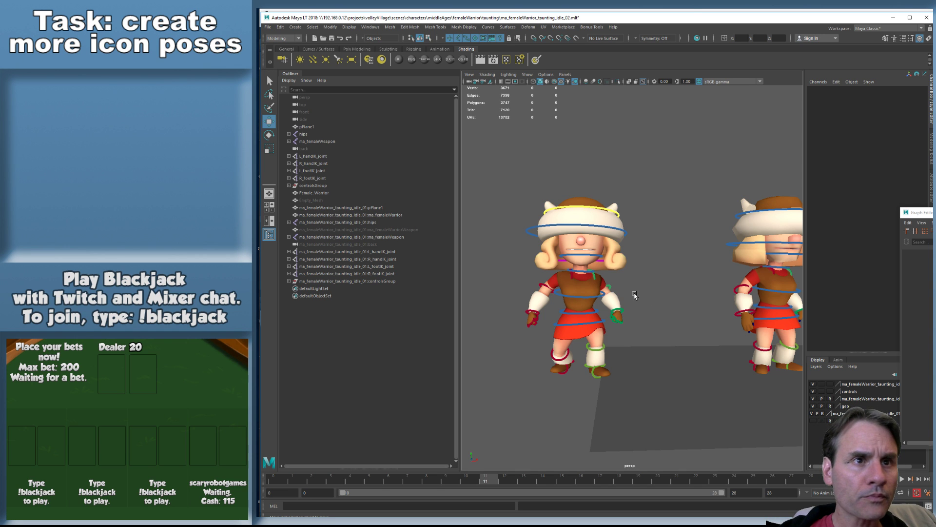
Select the smoother character's IK_shoulder_right control and tilt its Rotate X curve's frame 0 tangent slightly downward in the Graph Editor
{"action": "scroll", "coordinate": [636, 296], "scroll_direction": "up", "scroll_amount": 3}
{"action": "left_click", "coordinate": [529, 276]}
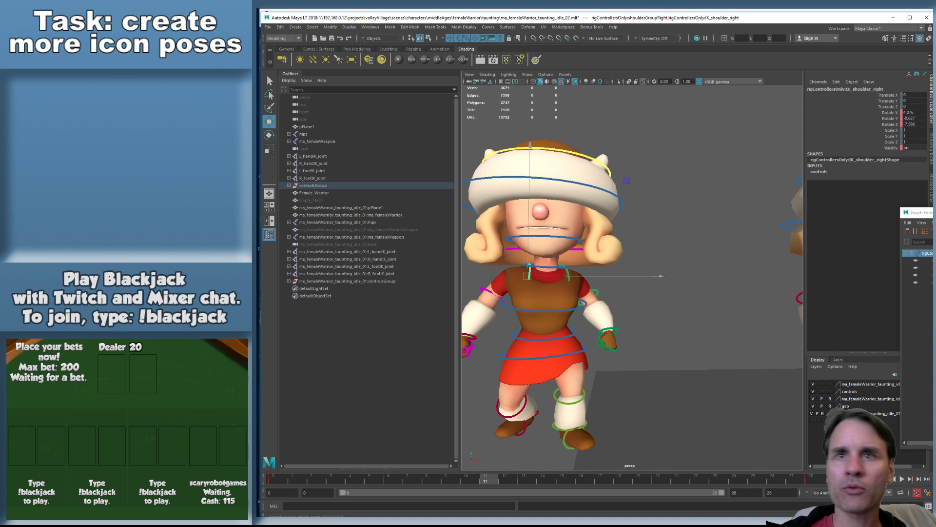
{"action": "left_click_drag", "start_coordinate": [931, 212], "coordinate": [593, 167]}
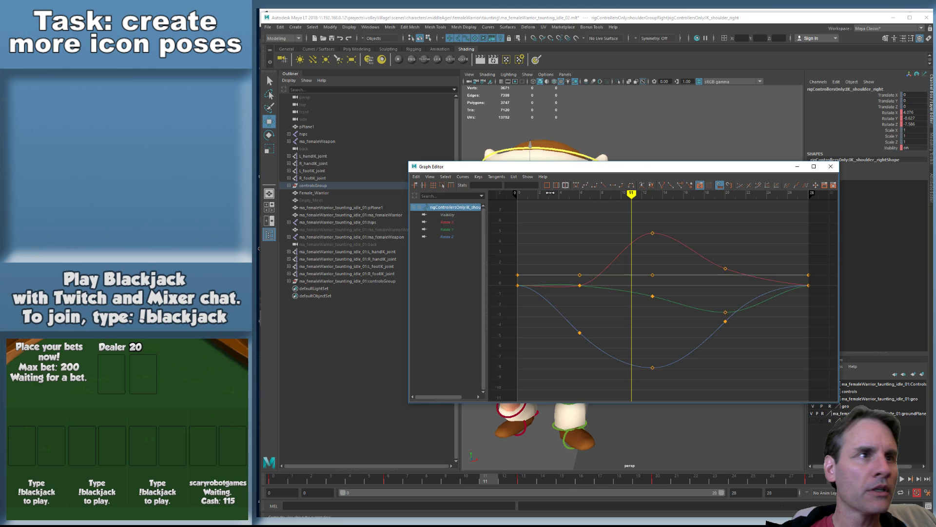
{"action": "left_click", "coordinate": [447, 222]}
{"action": "key", "text": "f"}
{"action": "key", "text": "f"}
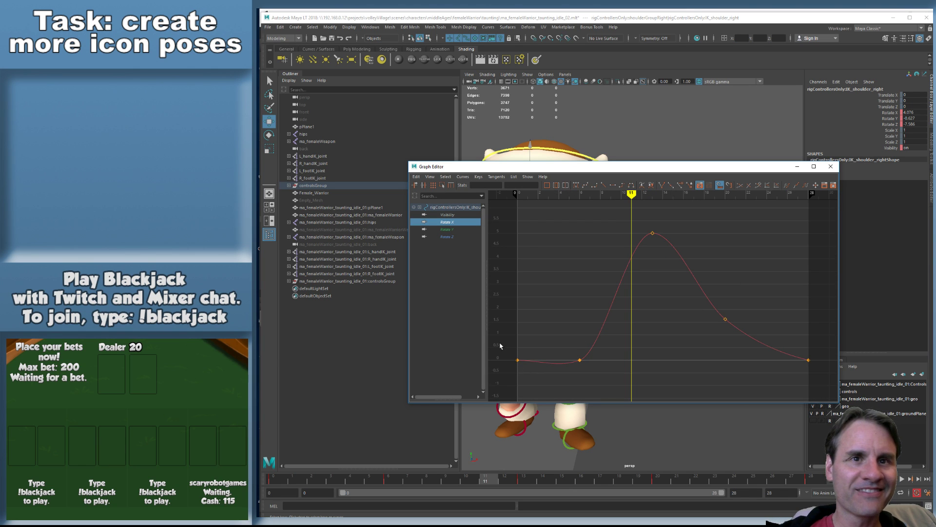
{"action": "left_click", "coordinate": [797, 360]}
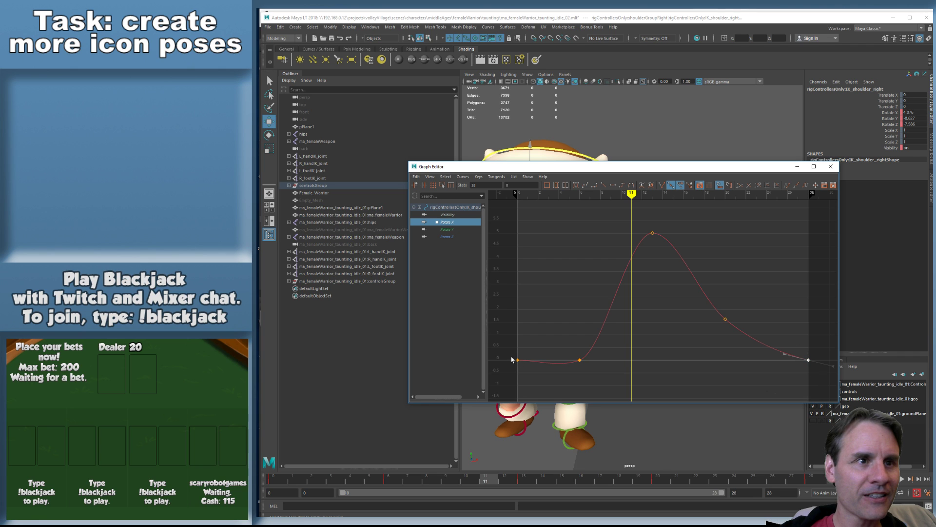
{"action": "middle_click_drag", "start_coordinate": [544, 367], "coordinate": [530, 390]}
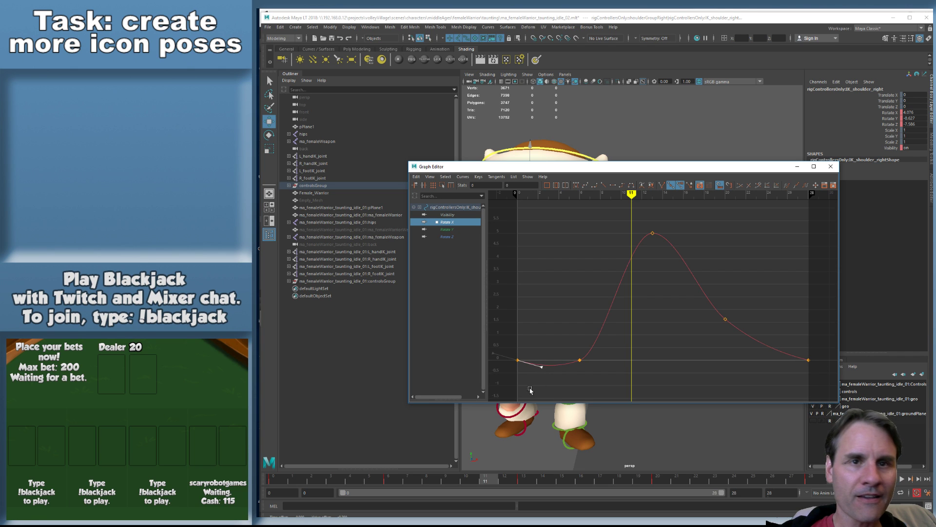
Tilt the frame 0 tangent of IK_shoulder_right's Rotate Y curve slightly upward, leaving the frame 28 key without an auto tangent
{"action": "left_click", "coordinate": [465, 229]}
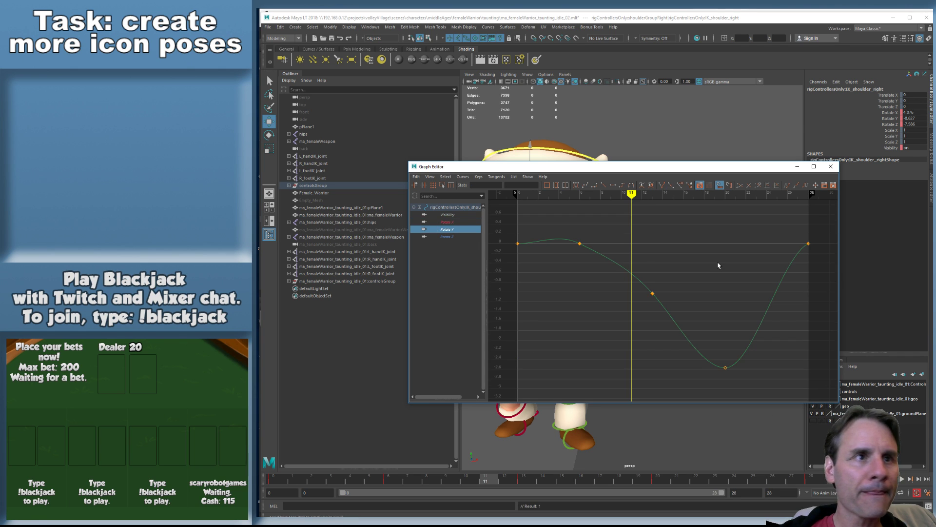
{"action": "left_click", "coordinate": [808, 244]}
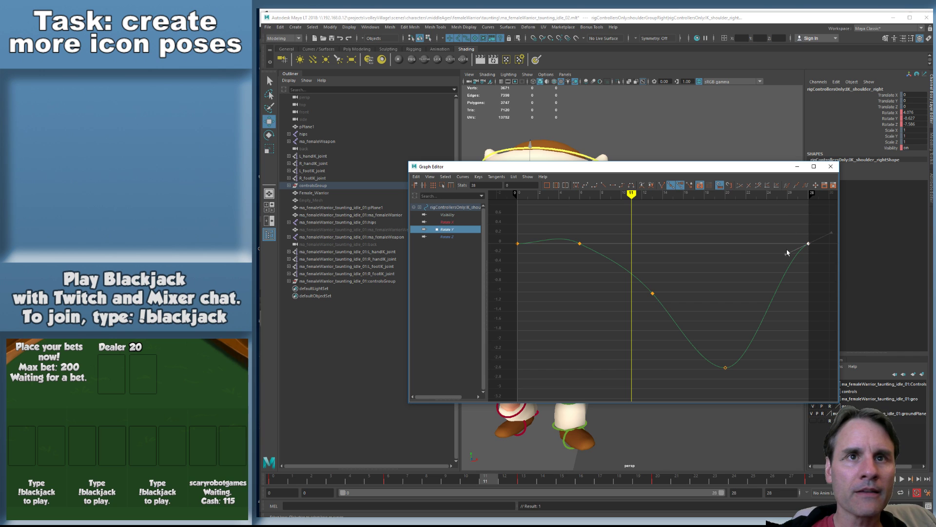
{"action": "left_click", "coordinate": [576, 186]}
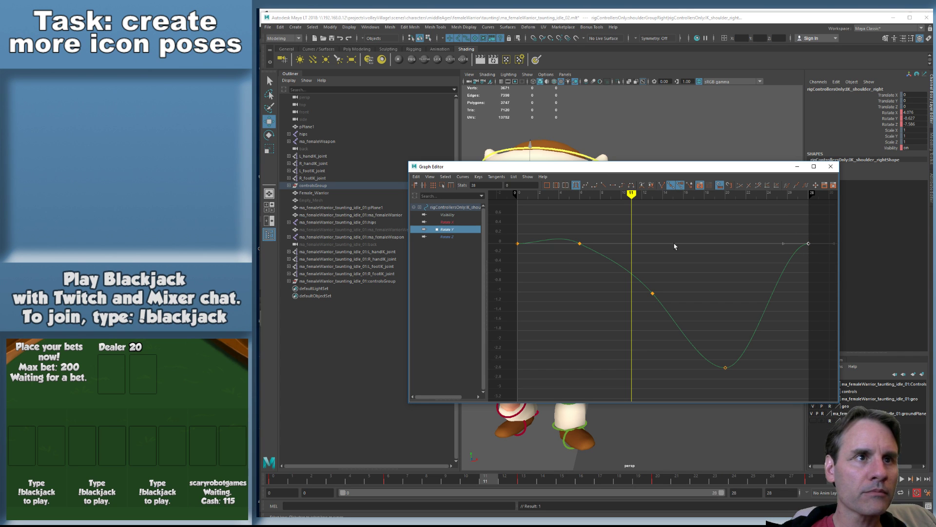
{"action": "key", "text": "ctrl+z"}
{"action": "left_click_drag", "start_coordinate": [536, 235], "coordinate": [546, 265]}
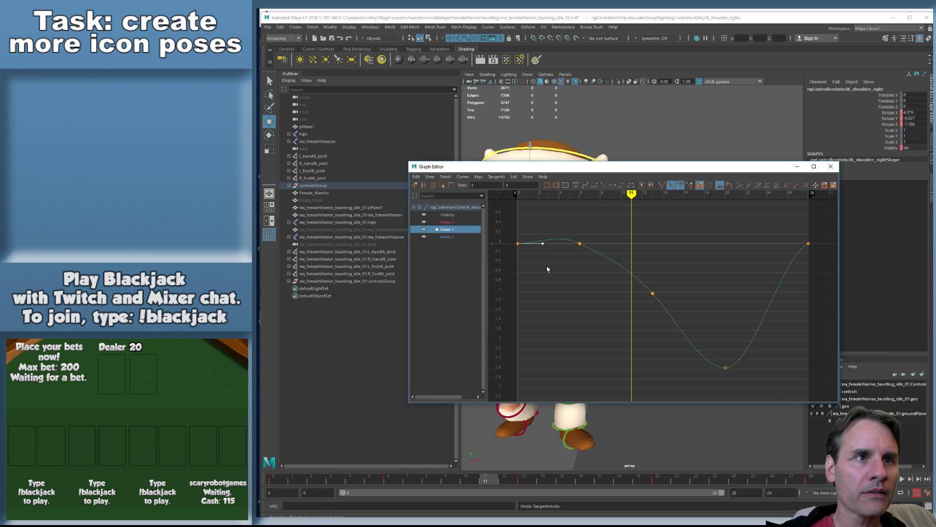
{"action": "middle_click_drag", "start_coordinate": [550, 268], "coordinate": [559, 256]}
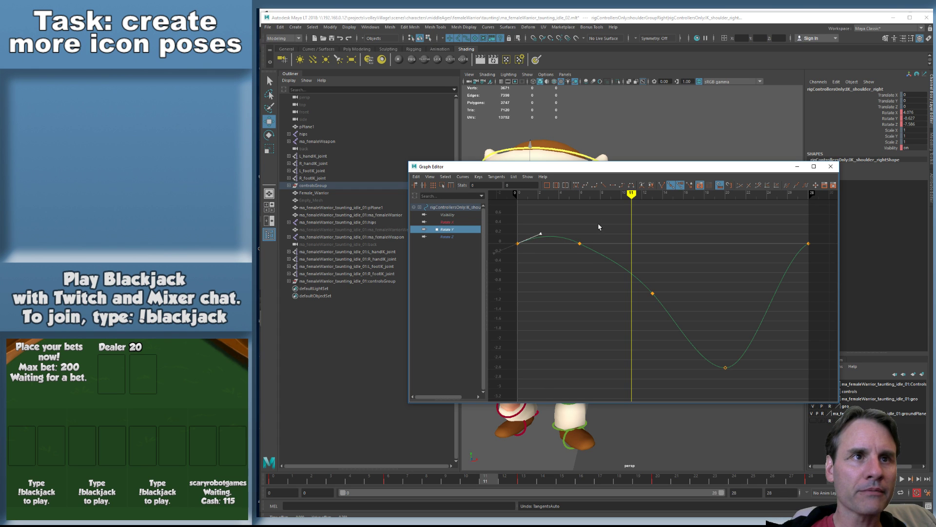
{"action": "left_click", "coordinate": [600, 225]}
{"action": "left_click_drag", "start_coordinate": [515, 232], "coordinate": [529, 249]}
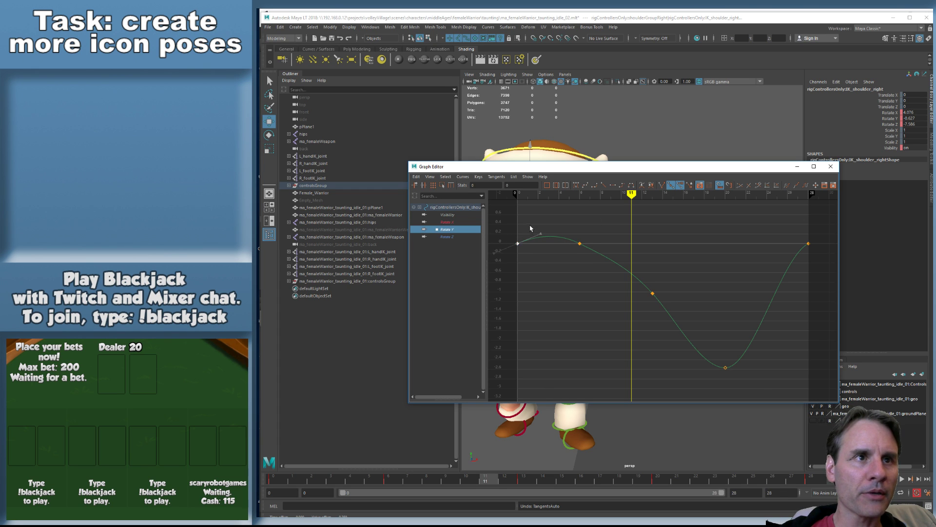
{"action": "middle_click_drag", "start_coordinate": [555, 247], "coordinate": [554, 244]}
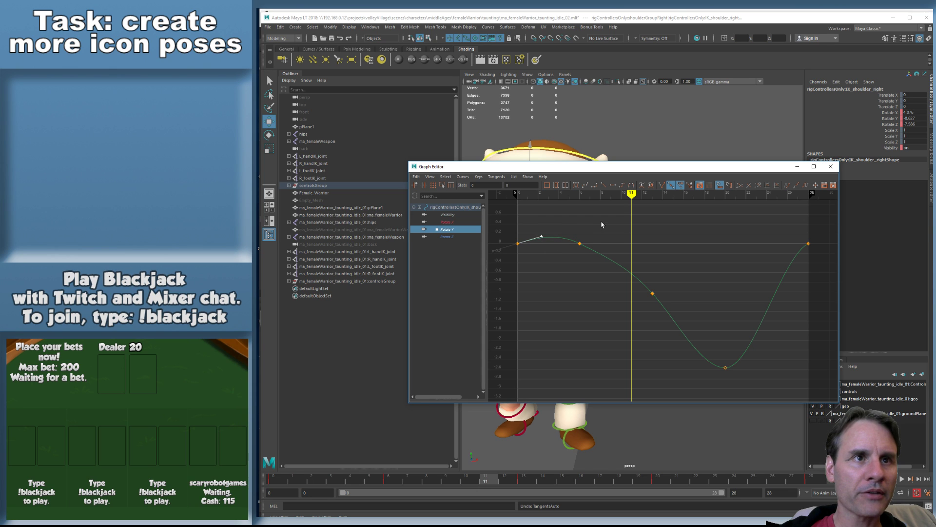
Smooth IK_shoulder_right's Rotate Y curve around frame 6 by raising that key's outgoing tangent slightly
{"action": "left_click_drag", "start_coordinate": [598, 222], "coordinate": [559, 258]}
{"action": "middle_click_drag", "start_coordinate": [606, 245], "coordinate": [594, 260]}
{"action": "key", "text": "ctrl+z"}
{"action": "left_click_drag", "start_coordinate": [619, 242], "coordinate": [589, 269]}
{"action": "middle_click_drag", "start_coordinate": [604, 286], "coordinate": [612, 277]}
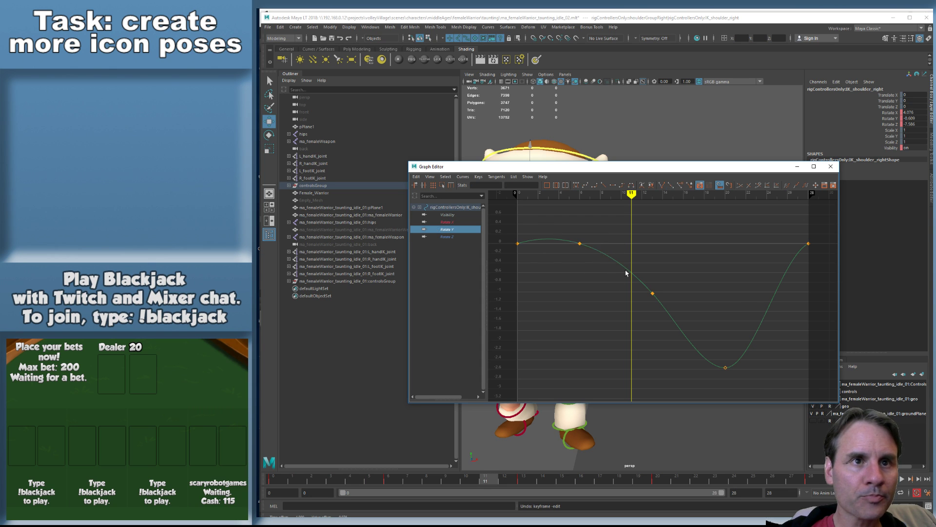
Examine IK_shoulder_right's Rotate Z curve, comparing the tangents of the frame 0 and frame 28 keys
{"action": "left_click", "coordinate": [443, 236]}
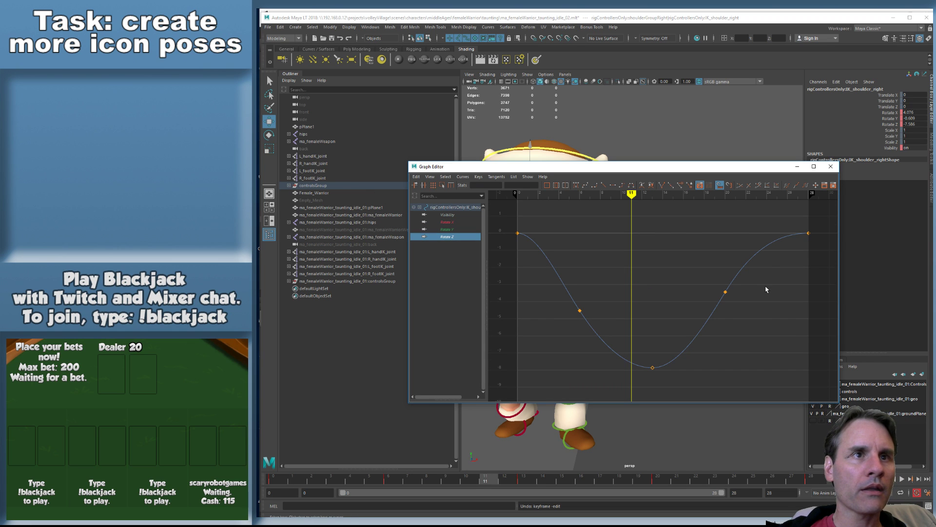
{"action": "left_click_drag", "start_coordinate": [502, 209], "coordinate": [565, 270]}
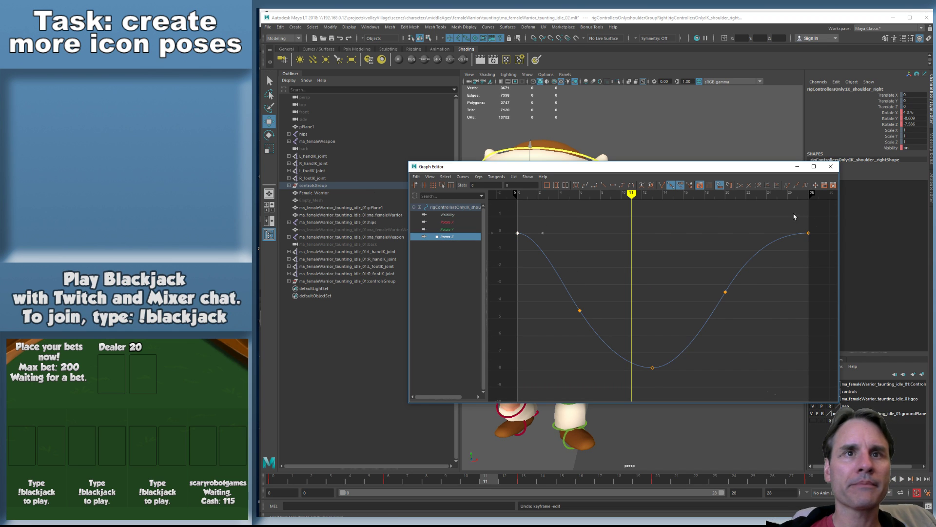
{"action": "left_click_drag", "start_coordinate": [793, 216], "coordinate": [815, 254]}
Select the smoother character's IK_shoulder_left control and apply auto tangents to all of its animation curves
{"action": "left_click_drag", "start_coordinate": [624, 170], "coordinate": [935, 170]}
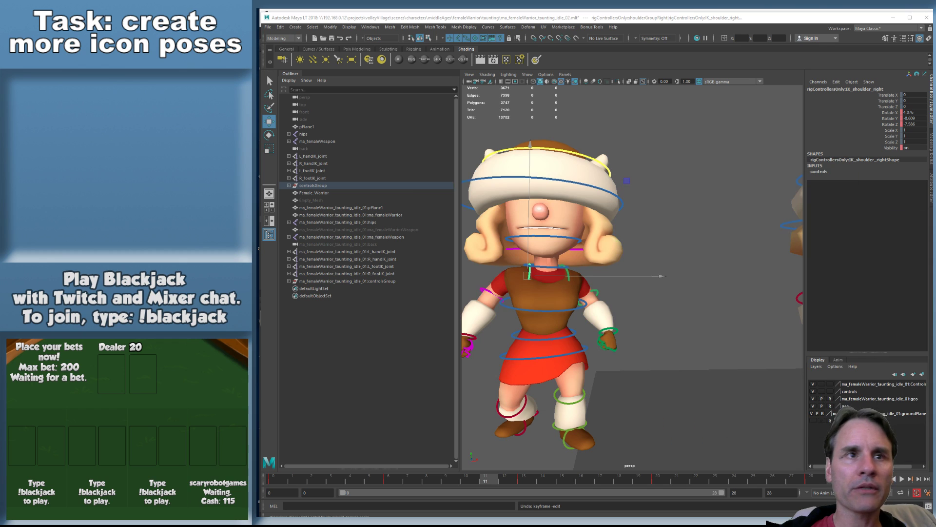
{"action": "left_click", "coordinate": [566, 274]}
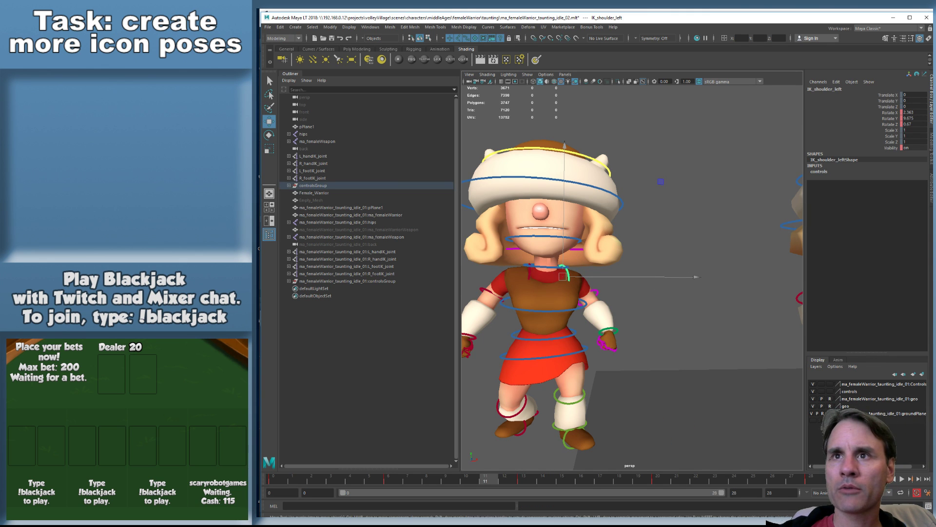
{"action": "left_click_drag", "start_coordinate": [935, 188], "coordinate": [529, 168]}
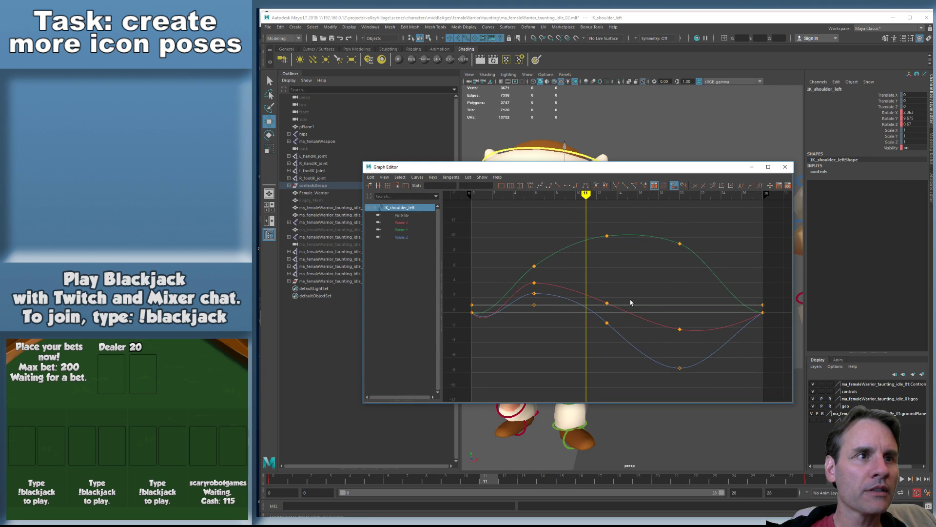
{"action": "key", "text": "f"}
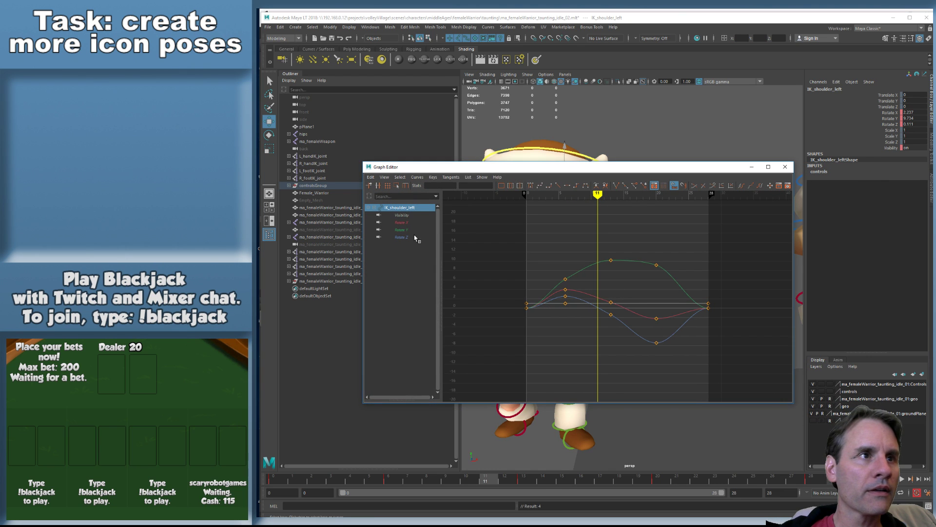
{"action": "left_click", "coordinate": [530, 187]}
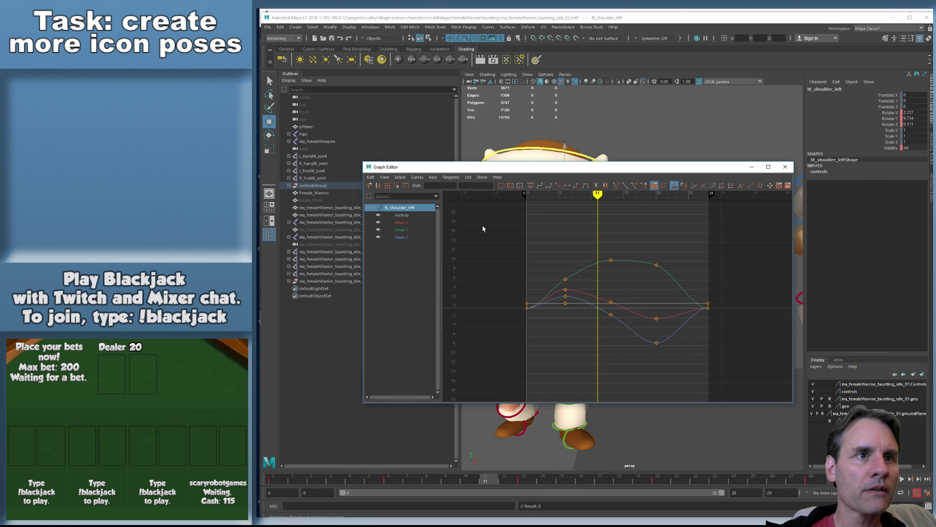
Tilt the frame 0 and frame 28 tangents of IK_shoulder_left's Rotate X curve upward together so the slope continues through the loop
{"action": "left_click", "coordinate": [381, 222]}
{"action": "key", "text": "f"}
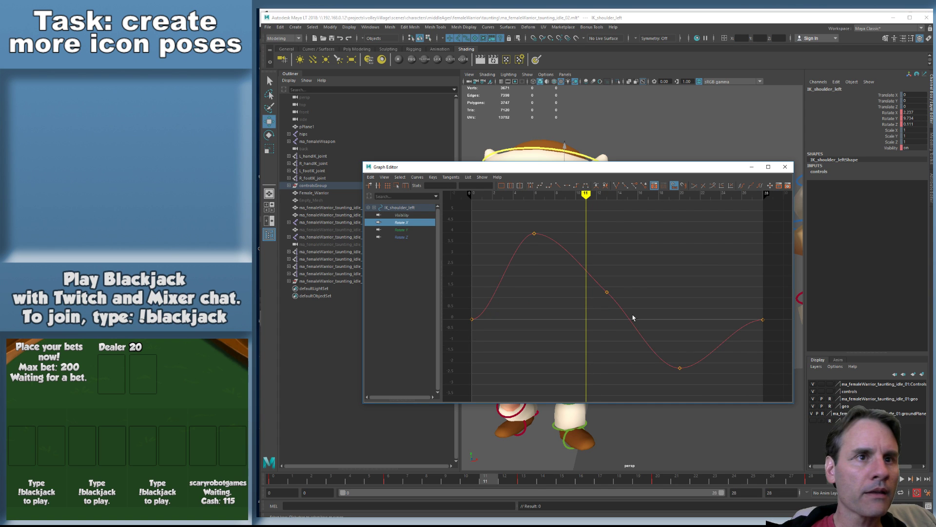
{"action": "left_click", "coordinate": [763, 320]}
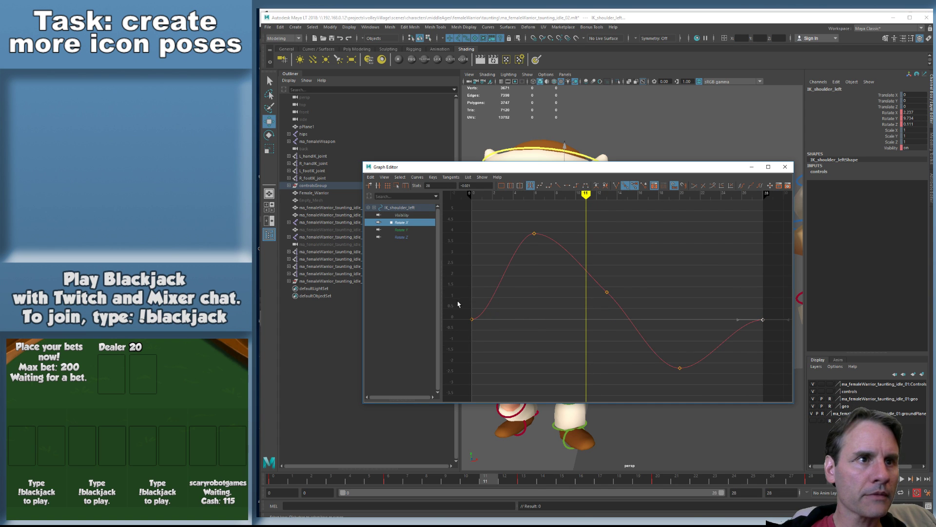
{"action": "left_click_drag", "start_coordinate": [457, 301], "coordinate": [481, 337], "text": "shift"}
{"action": "left_click_drag", "start_coordinate": [492, 302], "coordinate": [498, 343], "text": "shift"}
{"action": "middle_click_drag", "start_coordinate": [784, 312], "coordinate": [788, 293]}
{"action": "left_click", "coordinate": [534, 234]}
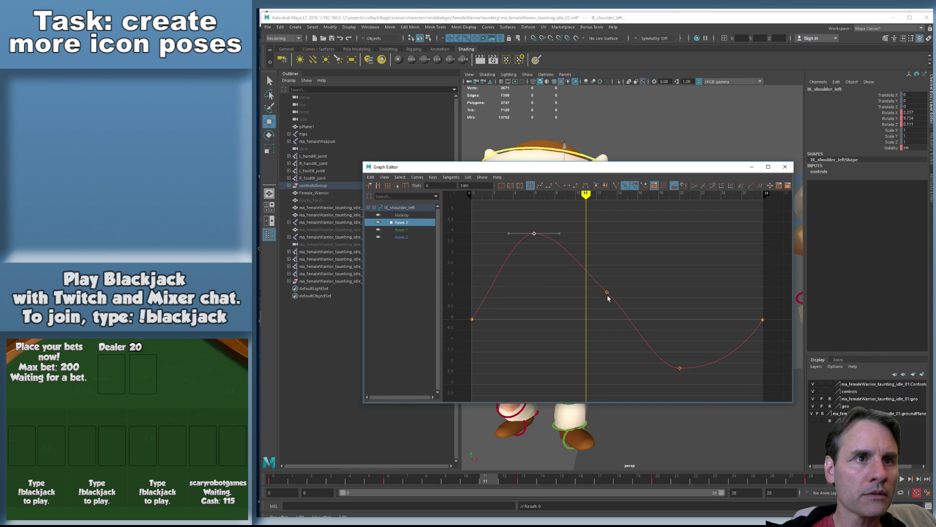
Steepen the frame 6 tangent of IK_shoulder_left's Rotate Y curve to smooth its rise
{"action": "left_click", "coordinate": [409, 230]}
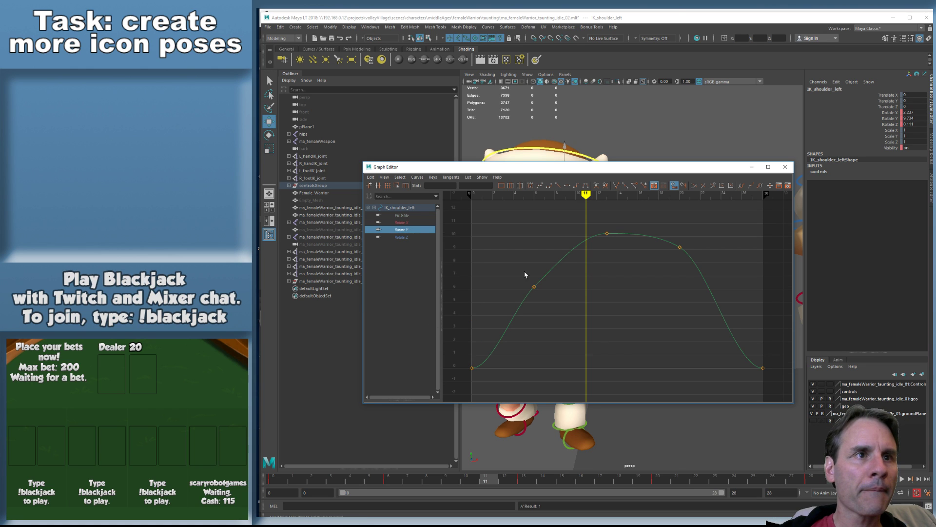
{"action": "left_click_drag", "start_coordinate": [516, 304], "coordinate": [558, 275]}
{"action": "middle_click_drag", "start_coordinate": [558, 275], "coordinate": [557, 268]}
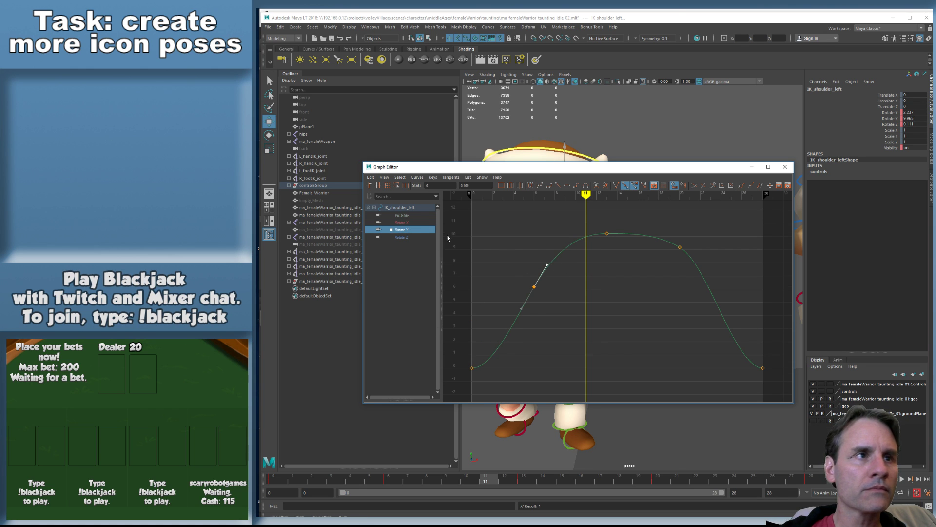
Tilt the frame 0 and frame 28 tangents of IK_shoulder_left's Rotate Z curve upward together for a continuous loop
{"action": "left_click", "coordinate": [407, 237]}
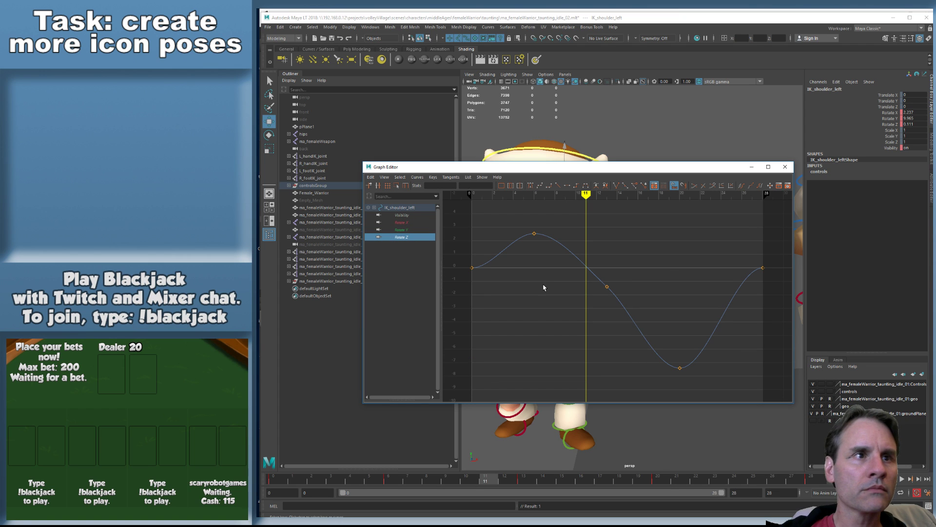
{"action": "left_click_drag", "start_coordinate": [451, 261], "coordinate": [488, 282]}
{"action": "left_click_drag", "start_coordinate": [731, 254], "coordinate": [772, 287], "text": "shift"}
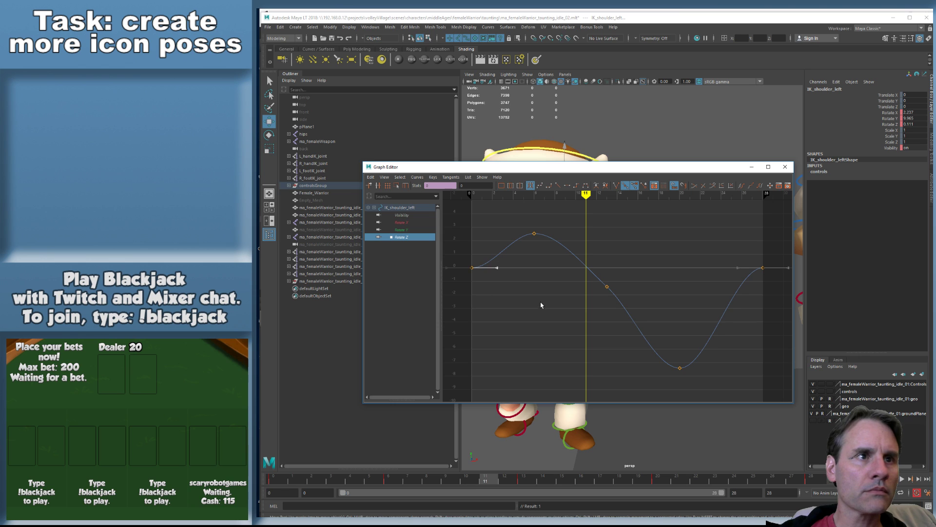
{"action": "middle_click_drag", "start_coordinate": [542, 307], "coordinate": [542, 267]}
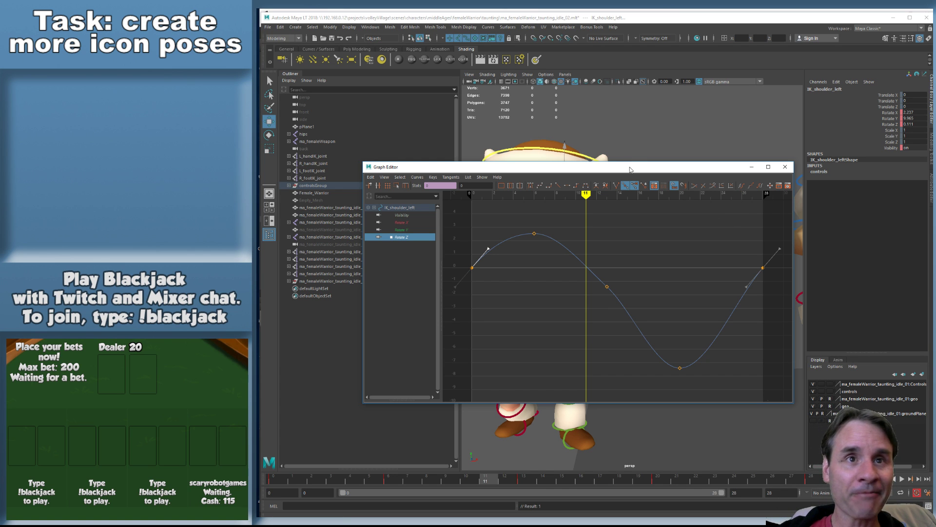
Close the Graph Editor and deselect the left shoulder control
{"action": "left_click", "coordinate": [785, 167]}
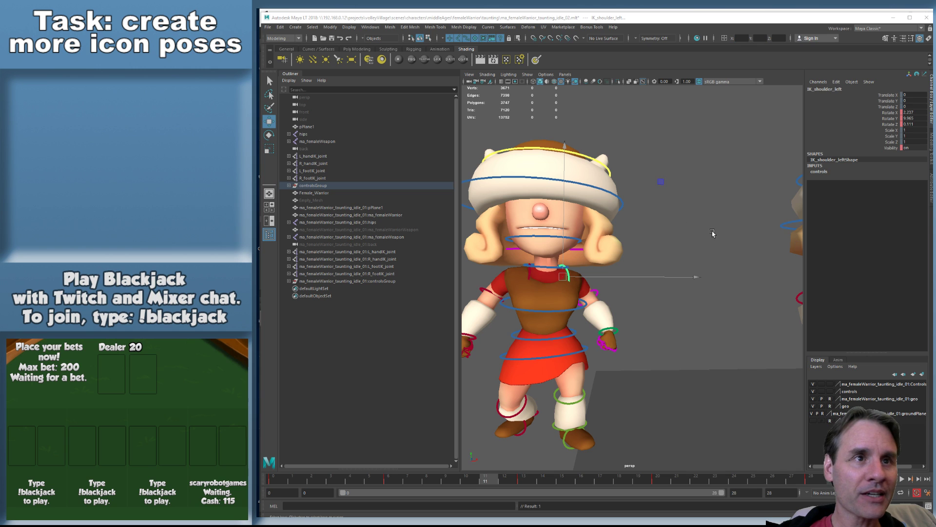
{"action": "left_click", "coordinate": [712, 233]}
{"action": "left_click_drag", "start_coordinate": [626, 251], "coordinate": [643, 249], "text": "alt"}
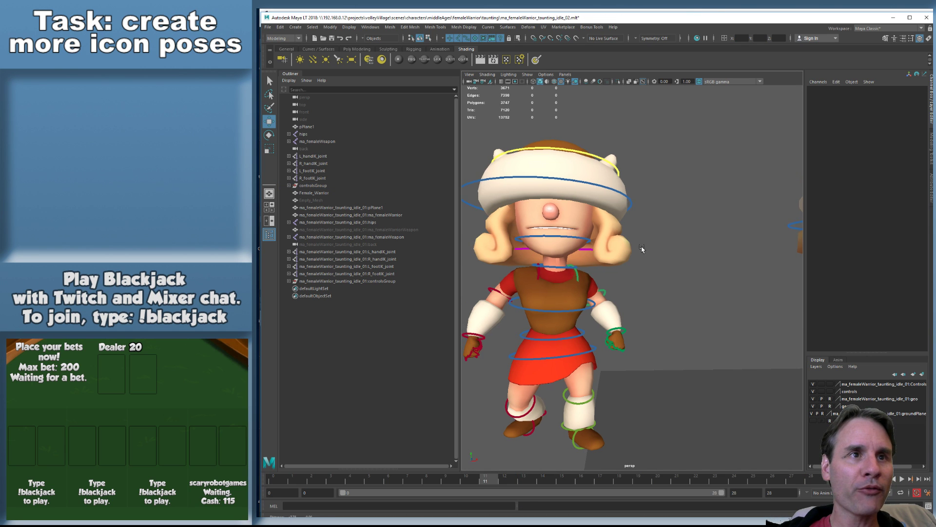
Play the animation from the first frame with both characters in view, and save the scene
{"action": "key", "text": "alt+shift+v"}
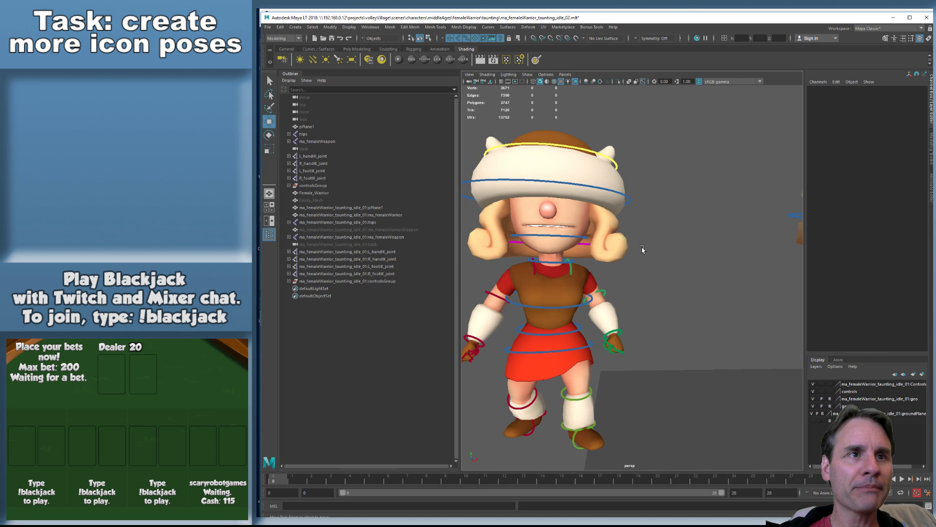
{"action": "scroll", "coordinate": [594, 260], "scroll_direction": "down", "scroll_amount": 5}
{"action": "key", "text": "alt+v"}
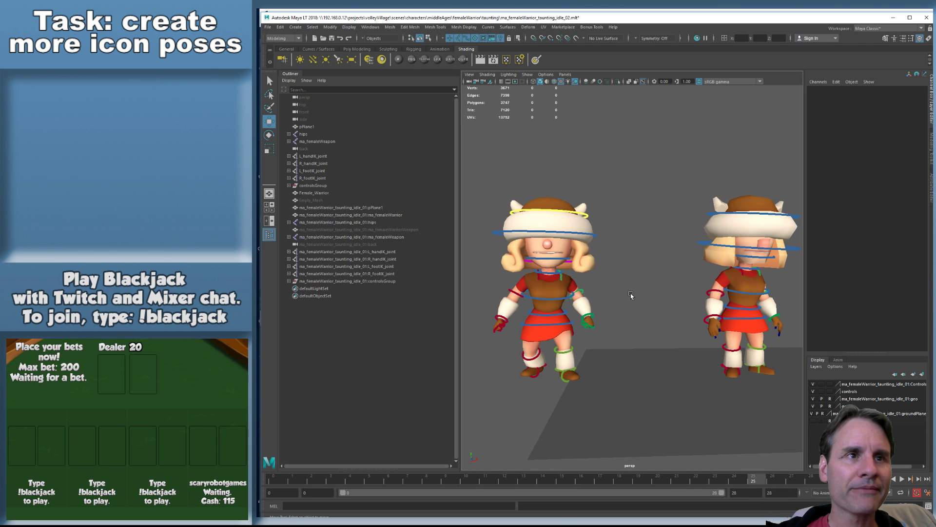
{"action": "key", "text": "Escape"}
{"action": "scroll", "coordinate": [657, 296], "scroll_direction": "down", "scroll_amount": 3}
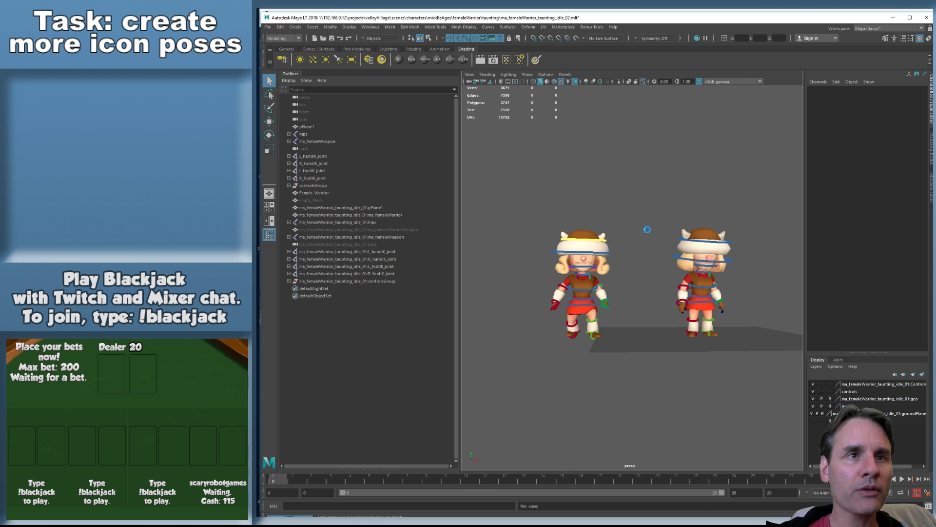
Delete all ma_femaleWarrior_taunting_idle_01 objects from the scene, from its pPlane1 through its controlsGroup
{"action": "left_click", "coordinate": [339, 208]}
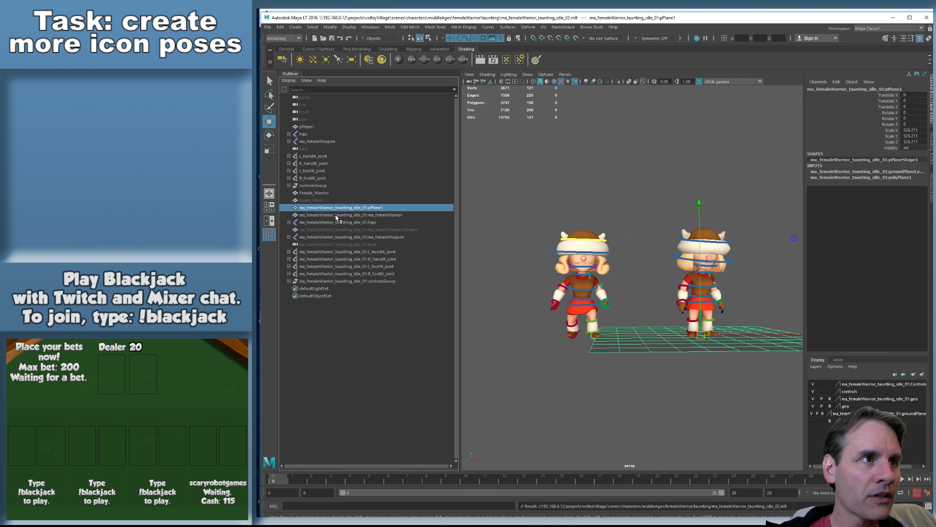
{"action": "left_click", "coordinate": [362, 280], "text": "shift"}
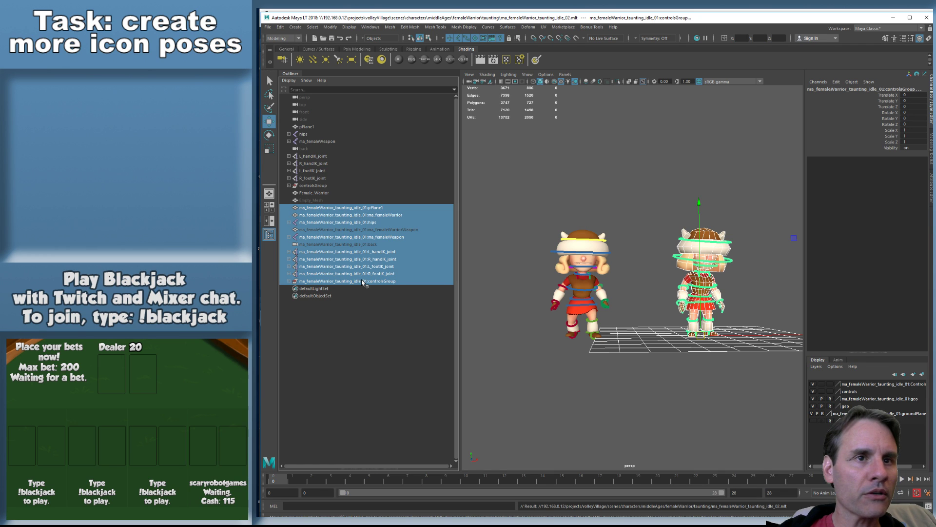
{"action": "key", "text": "Delete"}
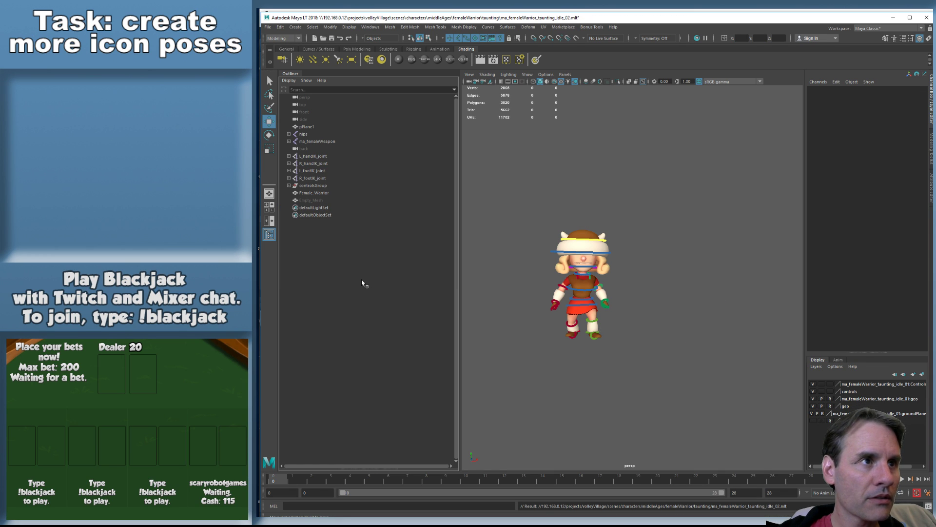
Delete the three ma_femaleWarrior_taunting_idle_01 display layers and make groundPlaneLayer visible
{"action": "right_click", "coordinate": [873, 385]}
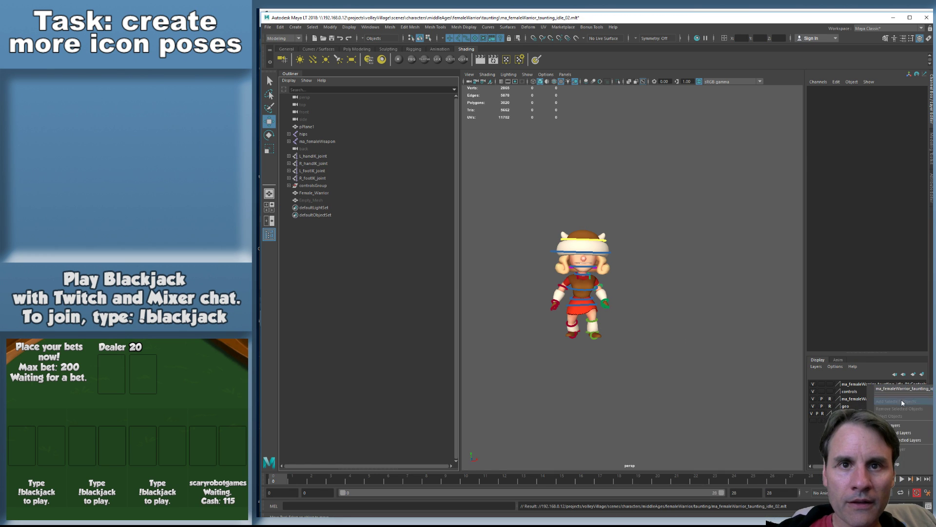
{"action": "left_click", "coordinate": [900, 452]}
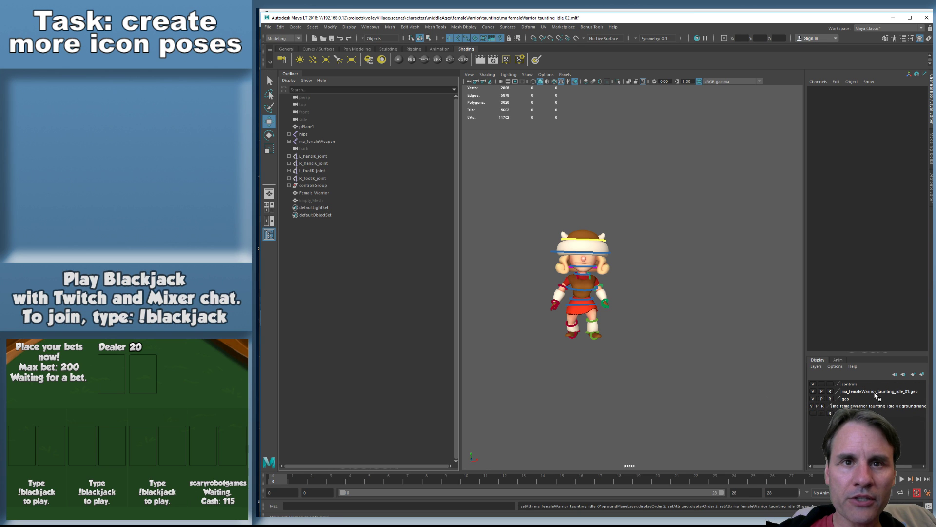
{"action": "left_click", "coordinate": [903, 466]}
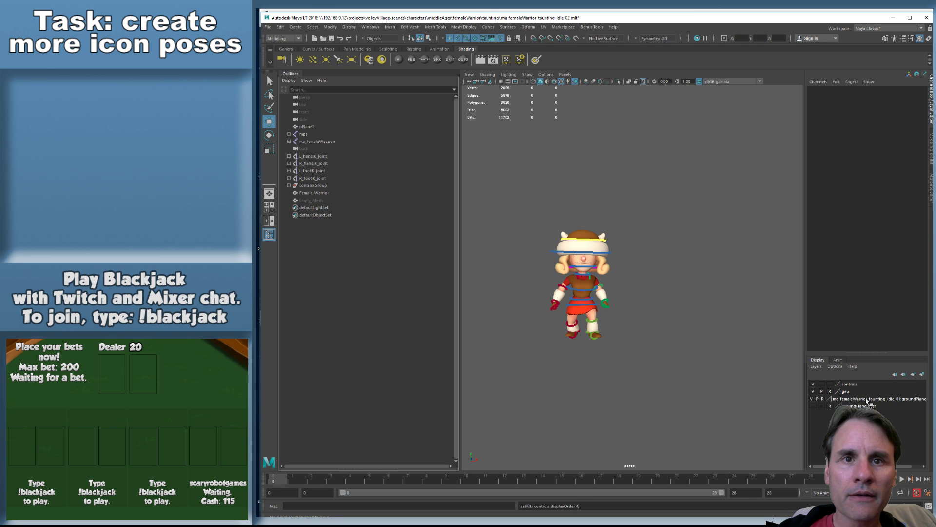
{"action": "left_click", "coordinate": [900, 471]}
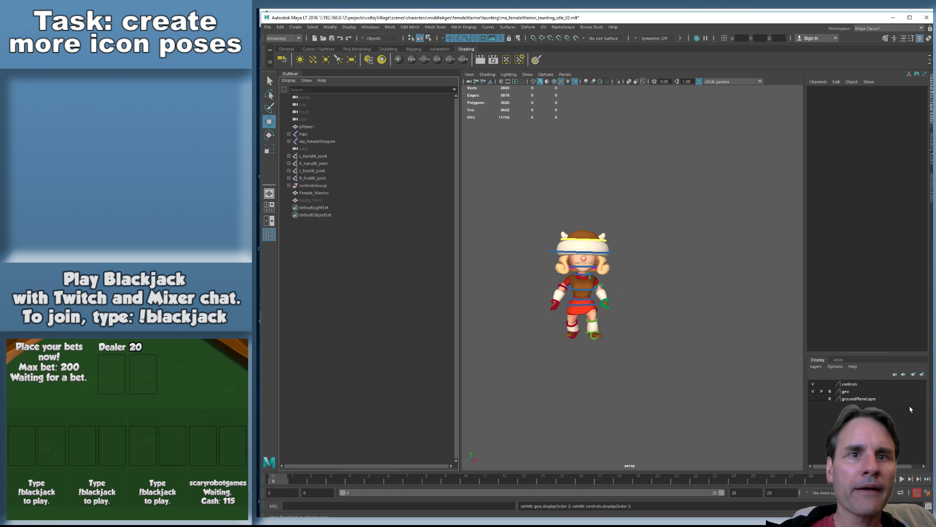
{"action": "left_click", "coordinate": [814, 399]}
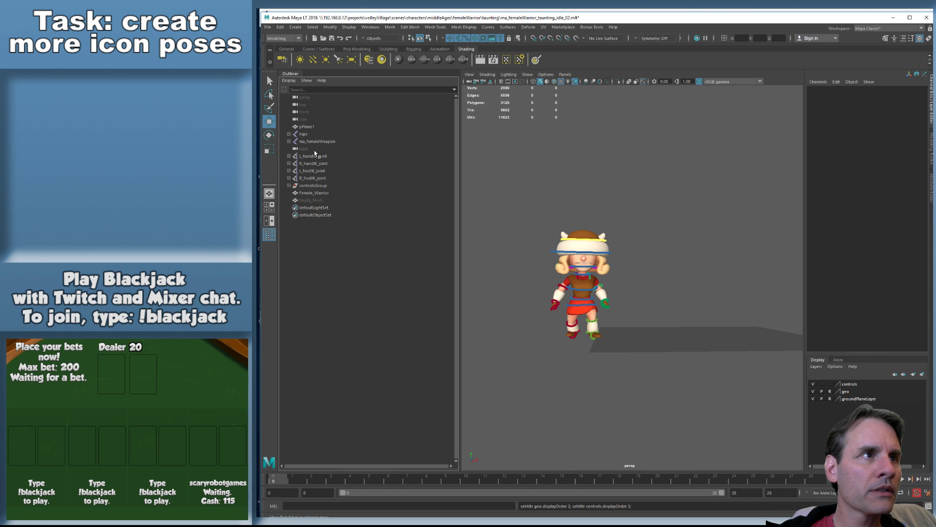
Set the Translate X of controlsGroup to 0
{"action": "left_click", "coordinate": [313, 186]}
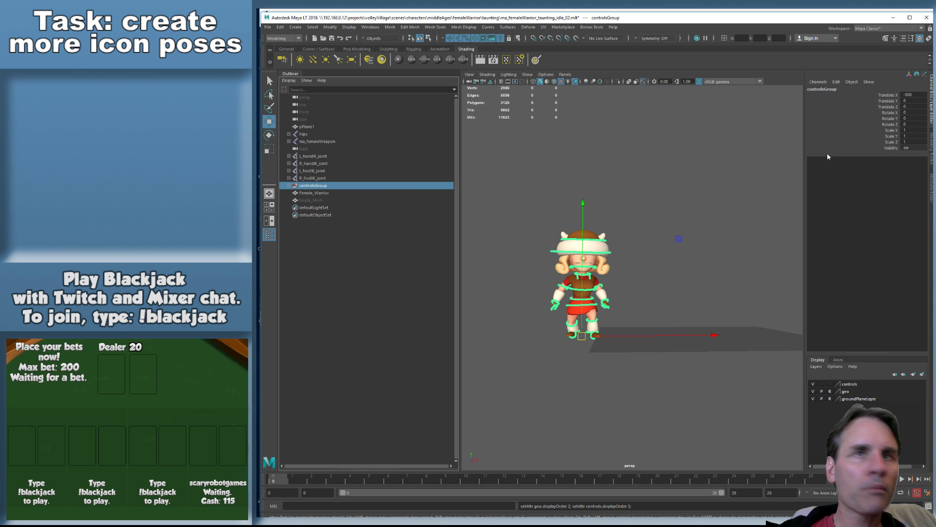
{"action": "left_click", "coordinate": [912, 95]}
{"action": "type", "text": "0"}
{"action": "key", "text": "Return"}
{"action": "scroll", "coordinate": [633, 193], "scroll_direction": "up", "scroll_amount": 7}
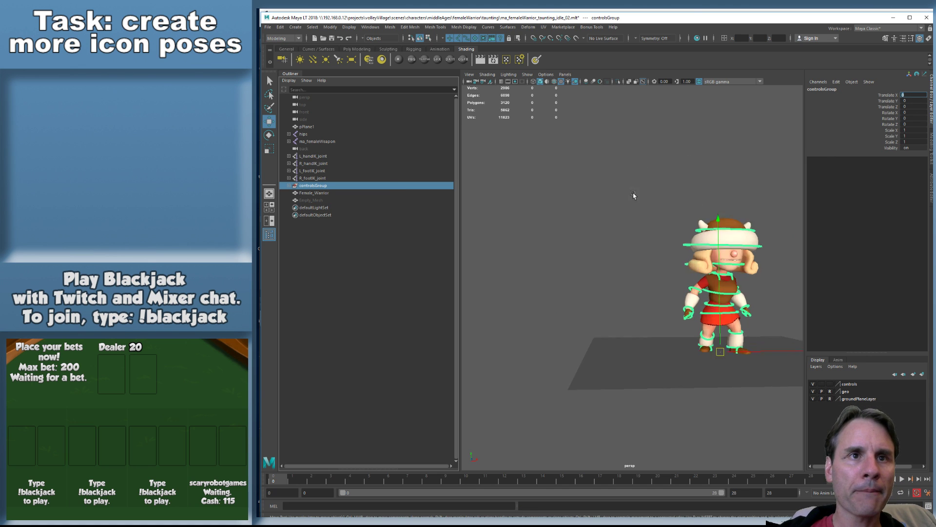
Select the hair control and play the animation, returning to the first frame
{"action": "middle_click_drag", "start_coordinate": [665, 204], "coordinate": [487, 238], "text": "alt"}
{"action": "left_click", "coordinate": [626, 271]}
{"action": "mouse_move", "coordinate": [627, 271]}
{"action": "left_mouse_down", "text": "alt"}
{"action": "mouse_move", "coordinate": [636, 280]}
{"action": "mouse_move", "coordinate": [630, 273]}
{"action": "left_mouse_up", "text": "alt"}
{"action": "left_click", "coordinate": [641, 265]}
{"action": "middle_click_drag", "start_coordinate": [679, 269], "coordinate": [626, 242], "text": "alt"}
{"action": "left_click_drag", "start_coordinate": [627, 253], "coordinate": [636, 246], "text": "alt"}
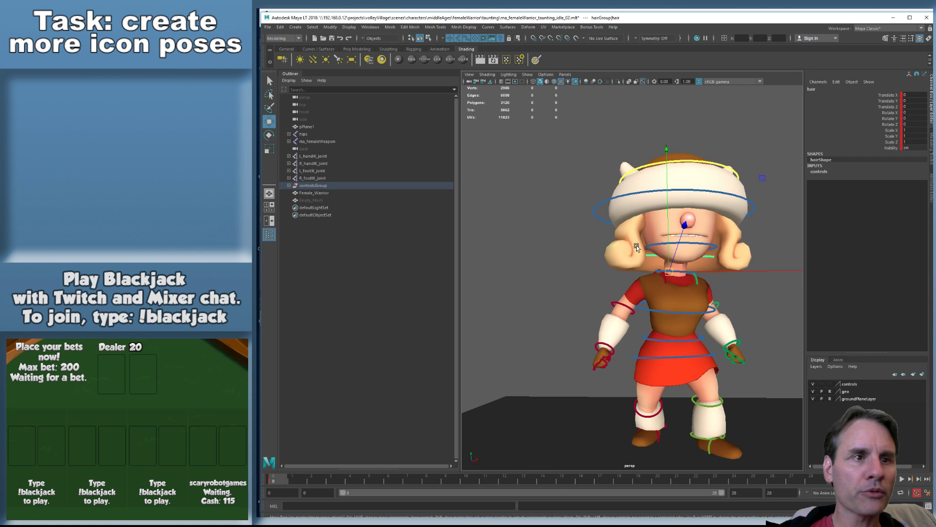
{"action": "middle_click_drag", "start_coordinate": [637, 245], "coordinate": [600, 228], "text": "alt"}
{"action": "key", "text": "alt+v"}
{"action": "key", "text": "alt+v"}
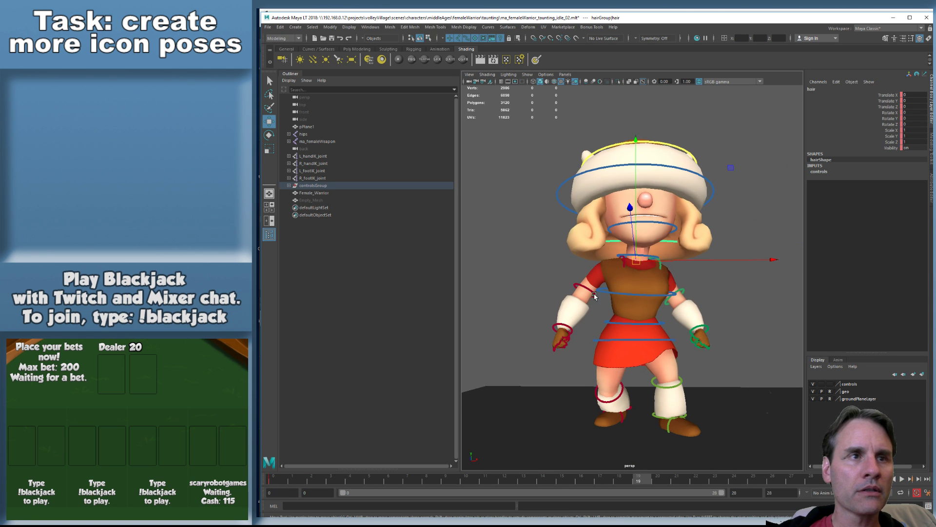
{"action": "key", "text": "alt+shift+v"}
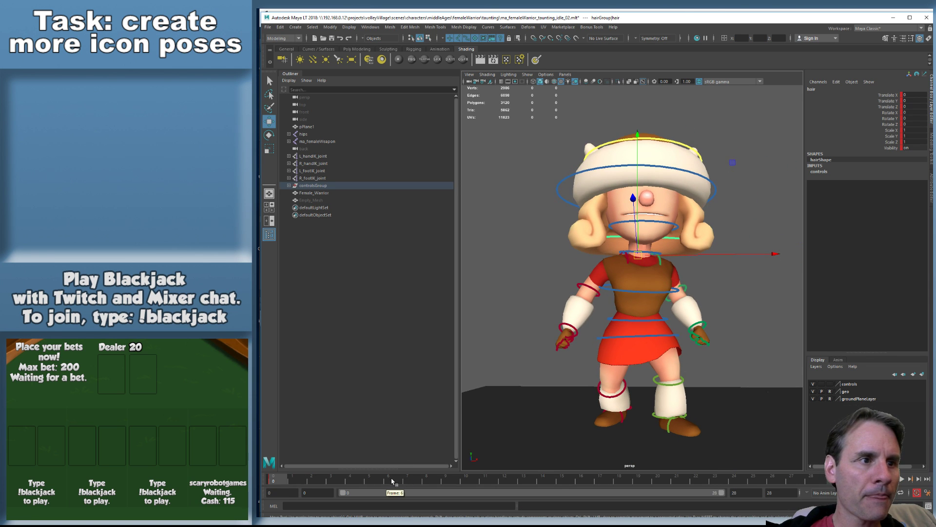
Set a keyframe on the hair control at frame 6
{"action": "left_click", "coordinate": [392, 480]}
{"action": "left_click_drag", "start_coordinate": [709, 314], "coordinate": [704, 302], "text": "alt"}
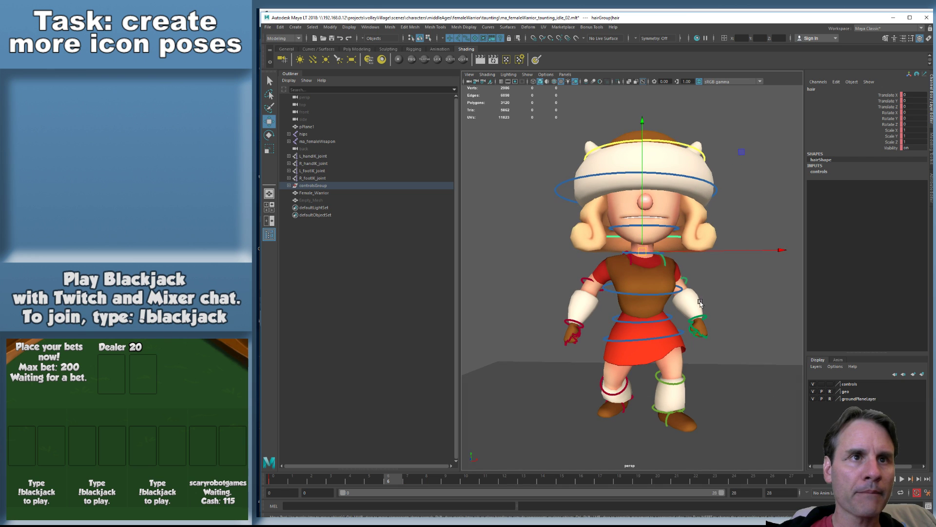
{"action": "left_click_drag", "start_coordinate": [641, 246], "coordinate": [637, 259]}
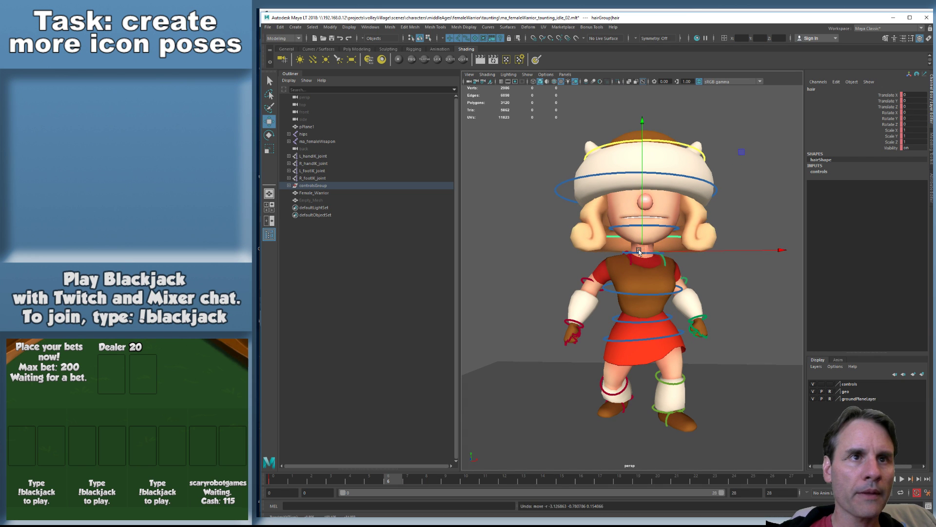
{"action": "key", "text": "s"}
{"action": "key", "text": "alt+shift+v"}
{"action": "key", "text": "period"}
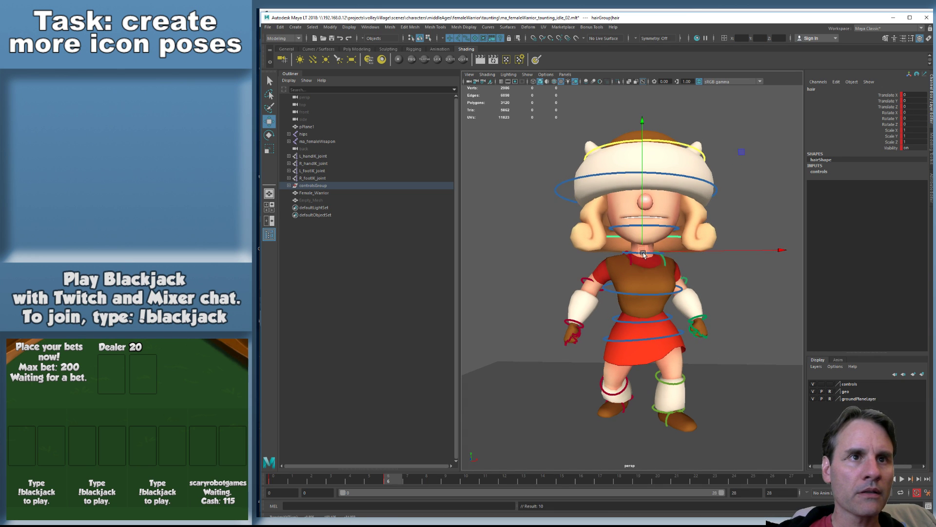
Rotate the hair control at frame 6 to about 0.5 in X, 1.1 in Y and 0.07 in Z, comparing the pose with frame 0
{"action": "key", "text": "comma"}
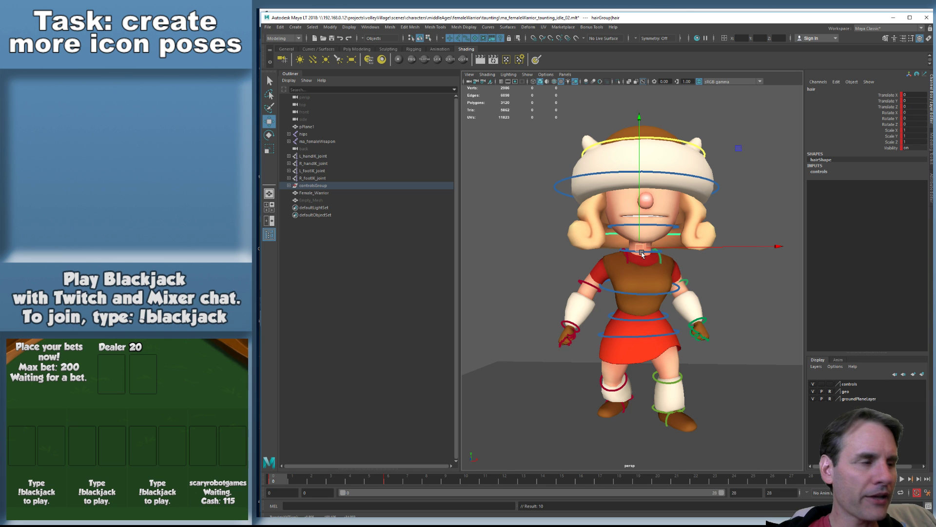
{"action": "key", "text": "period"}
{"action": "key", "text": "comma"}
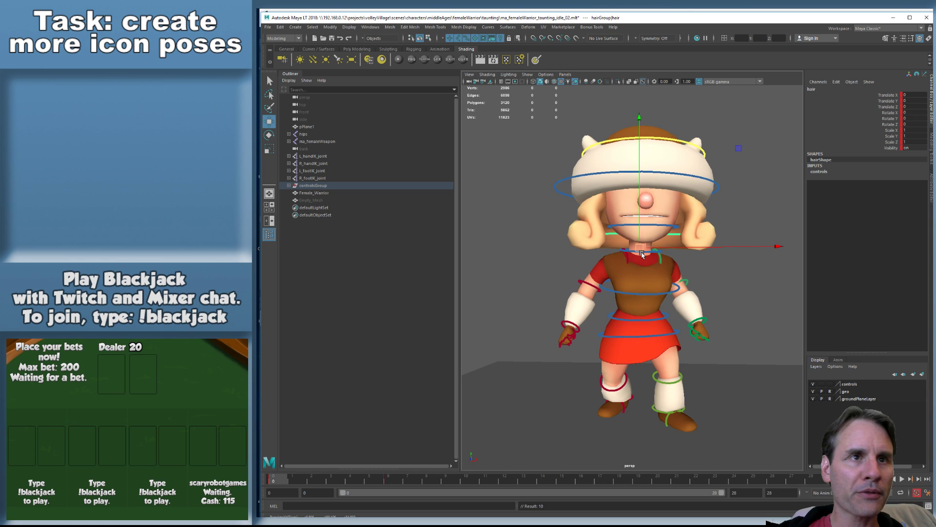
{"action": "key", "text": "period"}
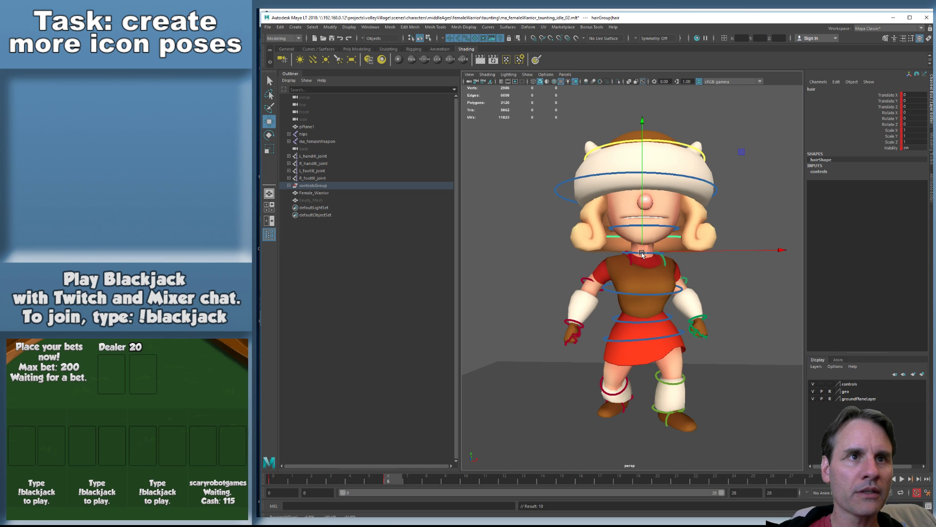
{"action": "key", "text": "comma"}
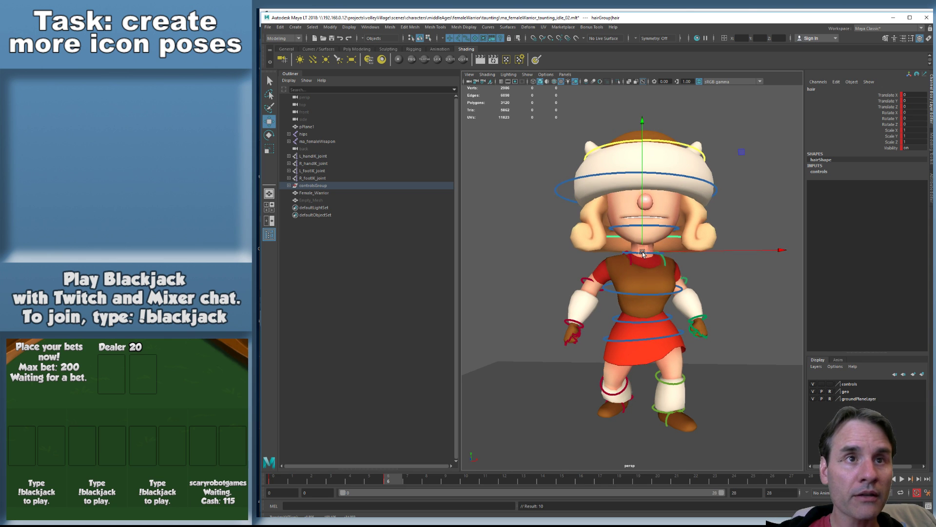
{"action": "key", "text": "period"}
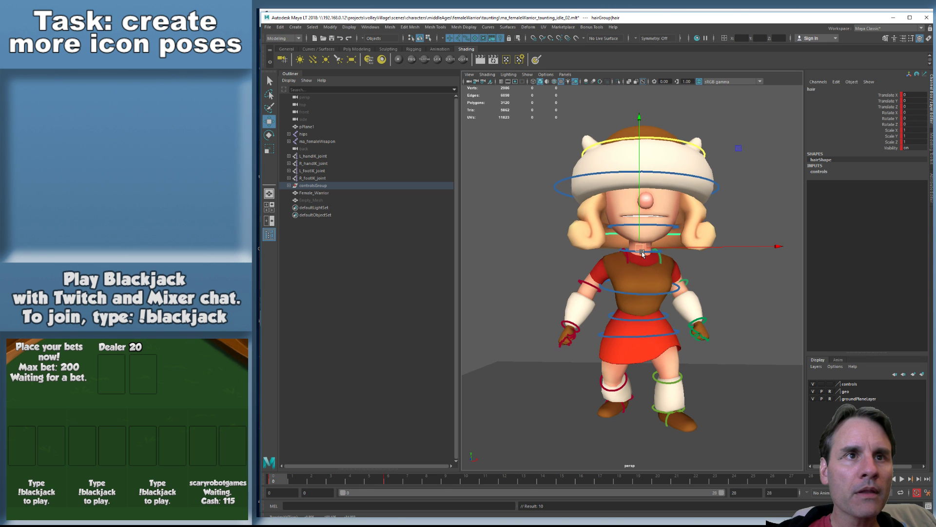
{"action": "key", "text": "e"}
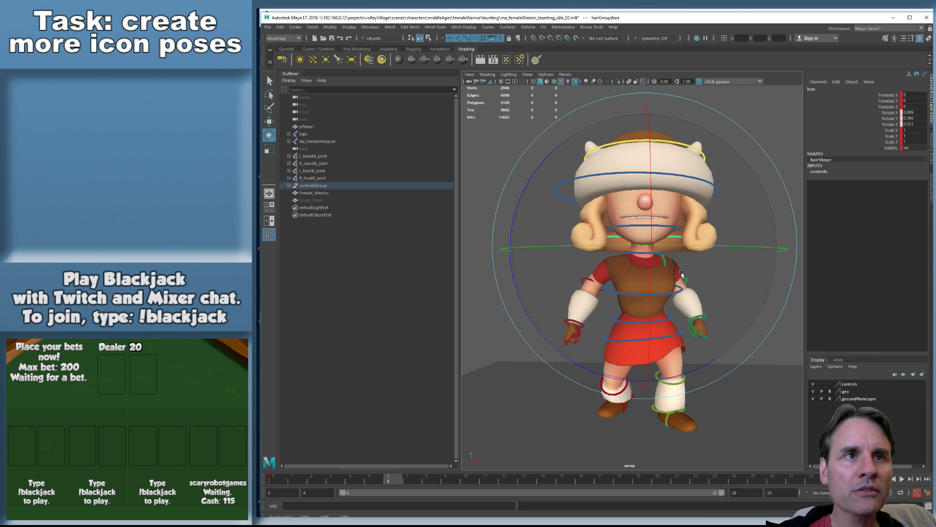
{"action": "key", "text": "comma"}
{"action": "key", "text": "period"}
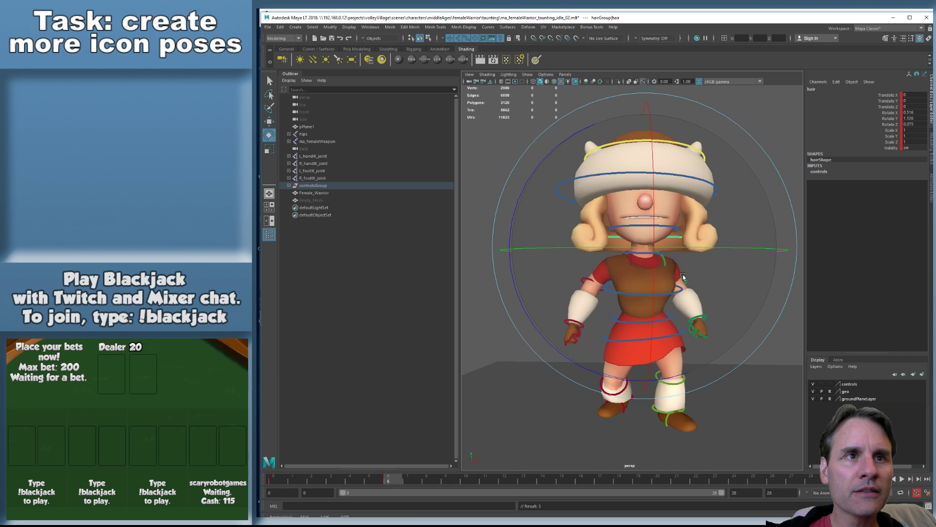
{"action": "key", "text": "comma"}
{"action": "key", "text": "period"}
{"action": "key", "text": "w"}
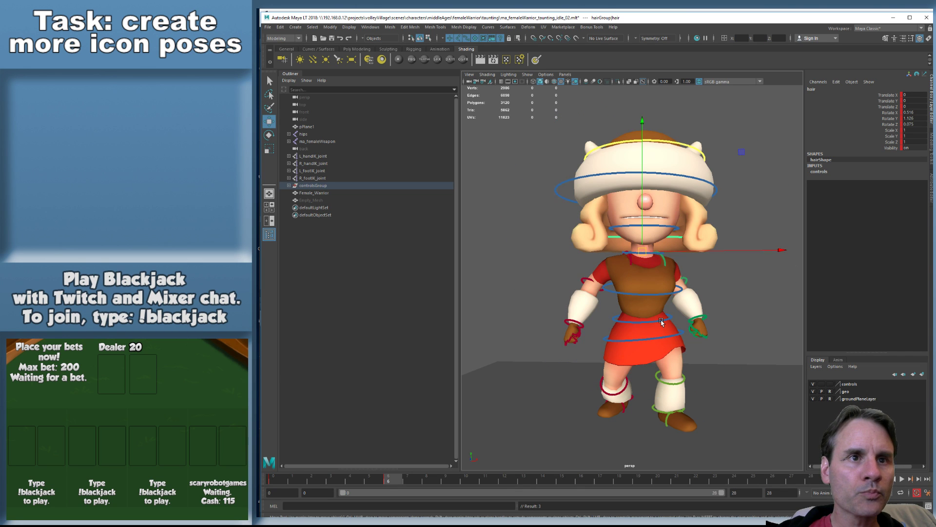
Key the hair control at frame 13 and rotate it to about -1.4 in X, 0.4 in Y and 0.2 in Z
{"action": "left_click", "coordinate": [650, 321]}
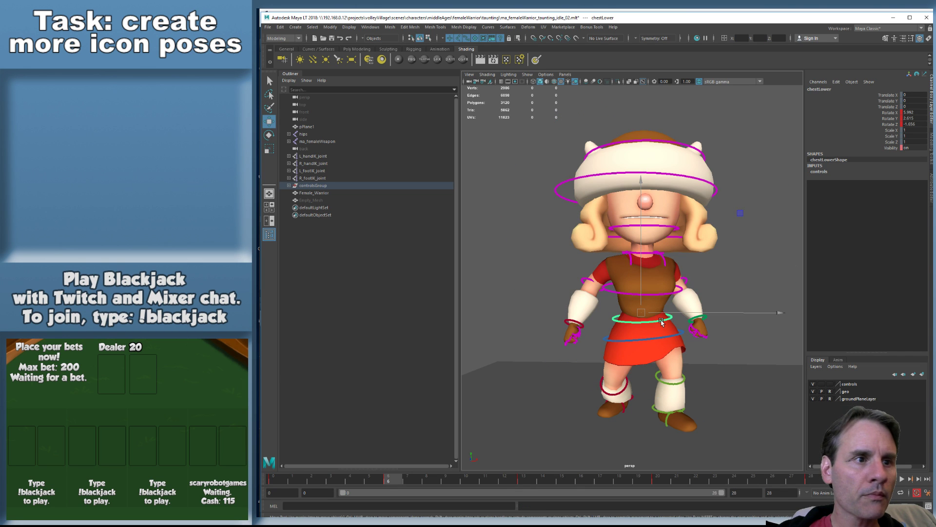
{"action": "left_click", "coordinate": [678, 237]}
{"action": "key", "text": "period"}
{"action": "key", "text": "s"}
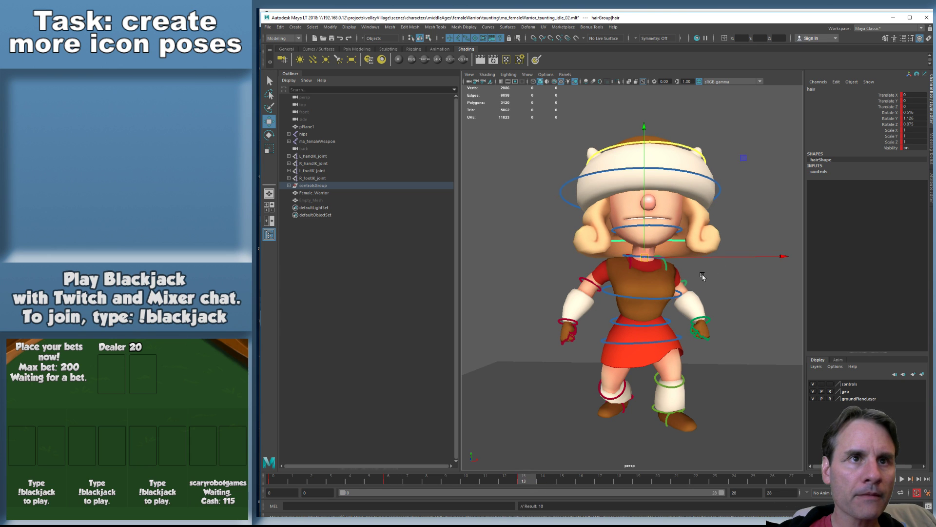
{"action": "key", "text": "comma"}
{"action": "key", "text": "period"}
{"action": "key", "text": "e"}
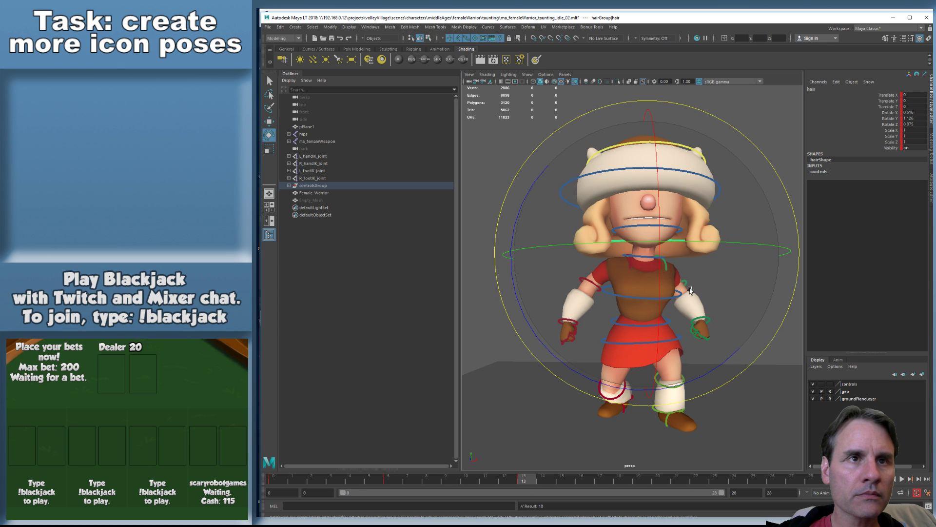
{"action": "left_click_drag", "start_coordinate": [687, 282], "coordinate": [687, 283]}
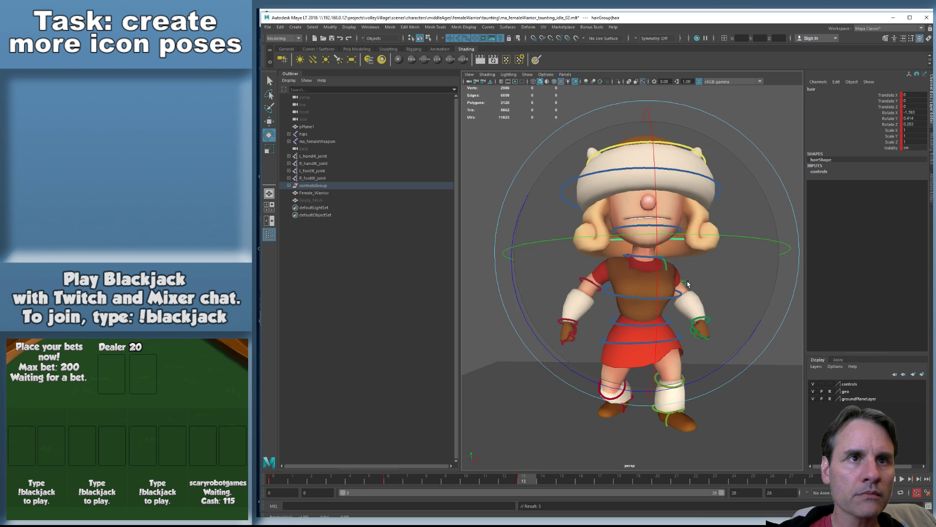
Rotate the hair control slightly sideways at frame 20 and return to frame 0
{"action": "left_click", "coordinate": [666, 477]}
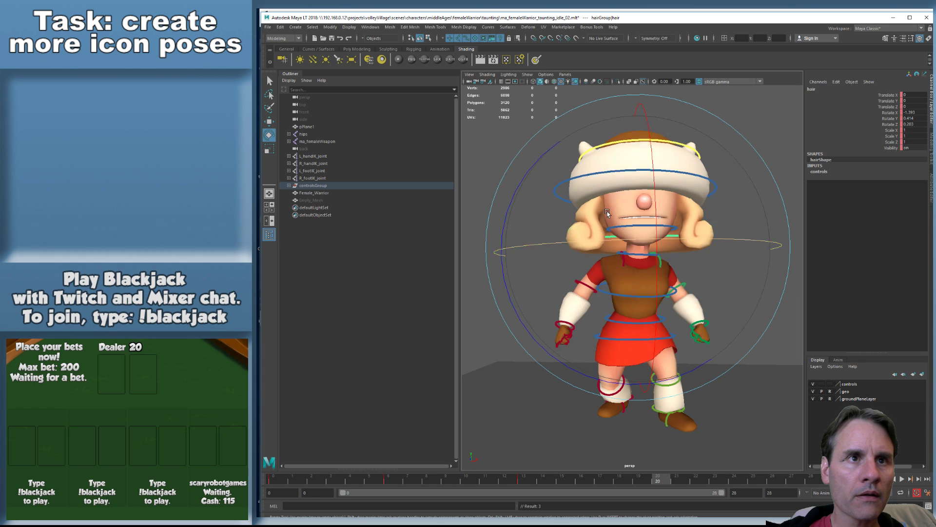
{"action": "left_click_drag", "start_coordinate": [607, 212], "coordinate": [620, 214]}
{"action": "key", "text": "period"}
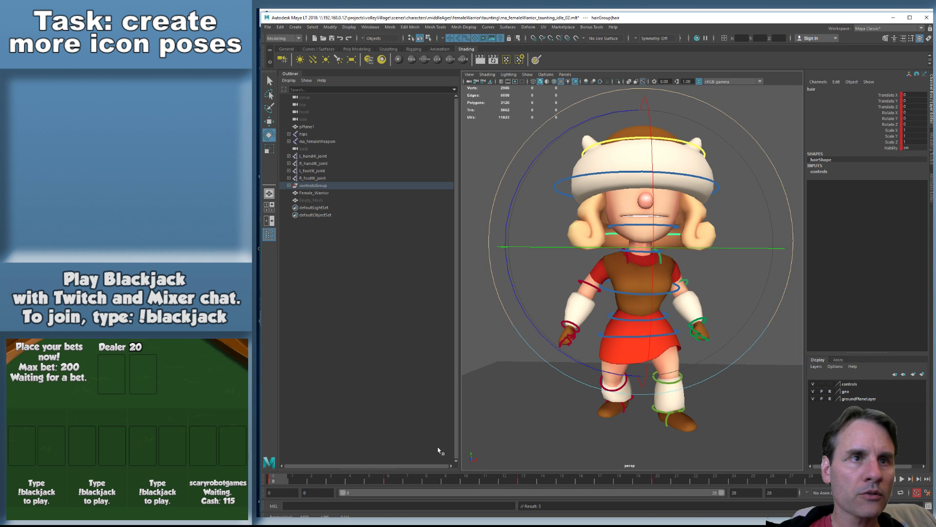
Copy the hair control's frame 0 pose to frame 28 and set a keyframe there
{"action": "middle_click_drag", "start_coordinate": [289, 479], "coordinate": [813, 477]}
{"action": "key", "text": "s"}
{"action": "key", "text": "period"}
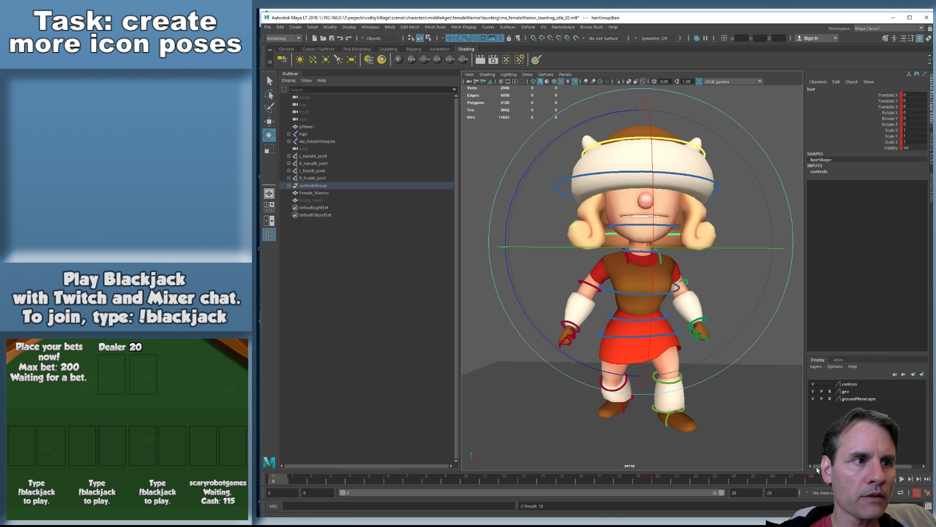
Adjust the hair control's rotation slightly at frame 6 and play back the animation to check the motion
{"action": "key", "text": "period"}
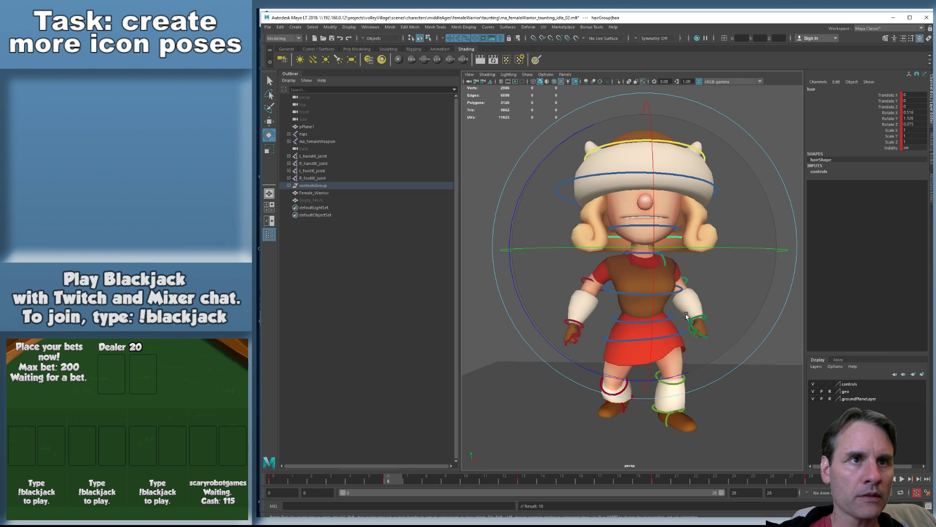
{"action": "left_click_drag", "start_coordinate": [685, 314], "coordinate": [680, 314]}
{"action": "key", "text": "period"}
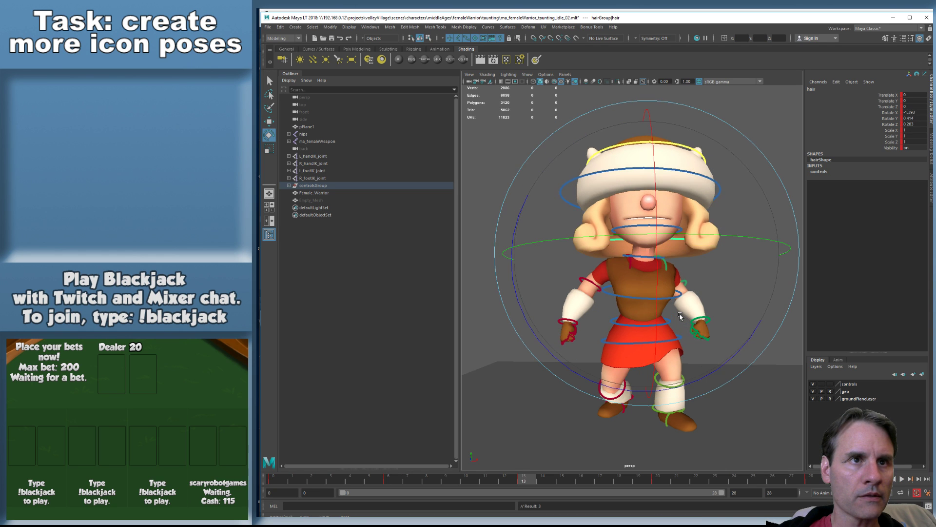
{"action": "key", "text": "alt+v"}
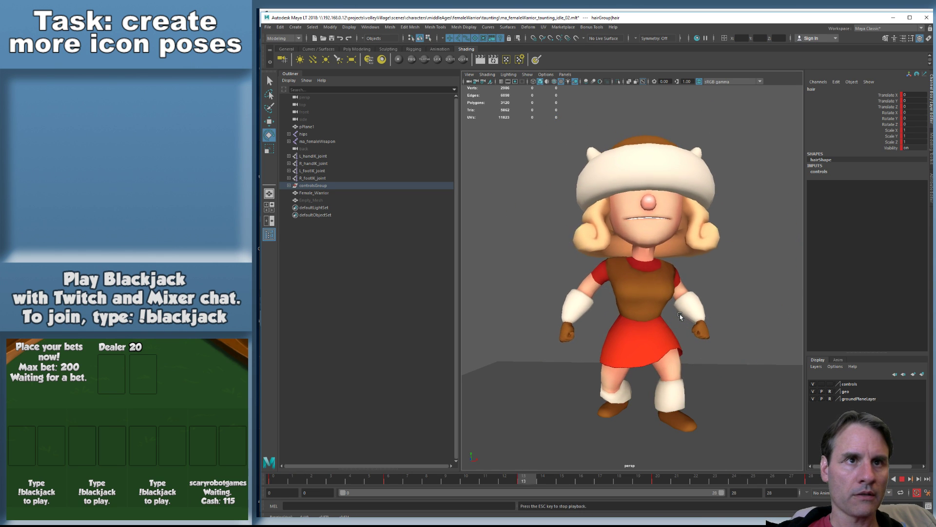
{"action": "key", "text": "Escape"}
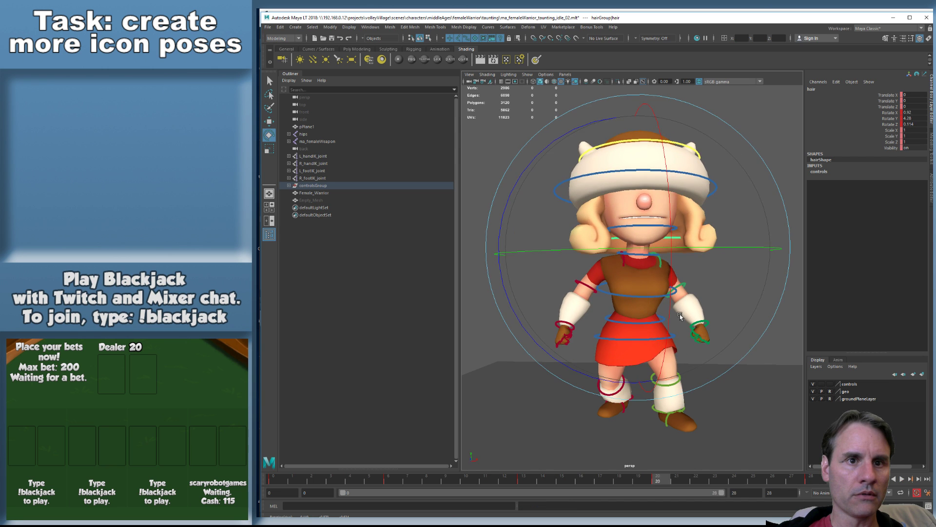
Rotate the hair control at frame 28 to about 1.6 in X, -0.05 in Y and -0.5 in Z, and copy the pose to frame 0
{"action": "key", "text": "comma"}
{"action": "key", "text": "period"}
{"action": "key", "text": "period"}
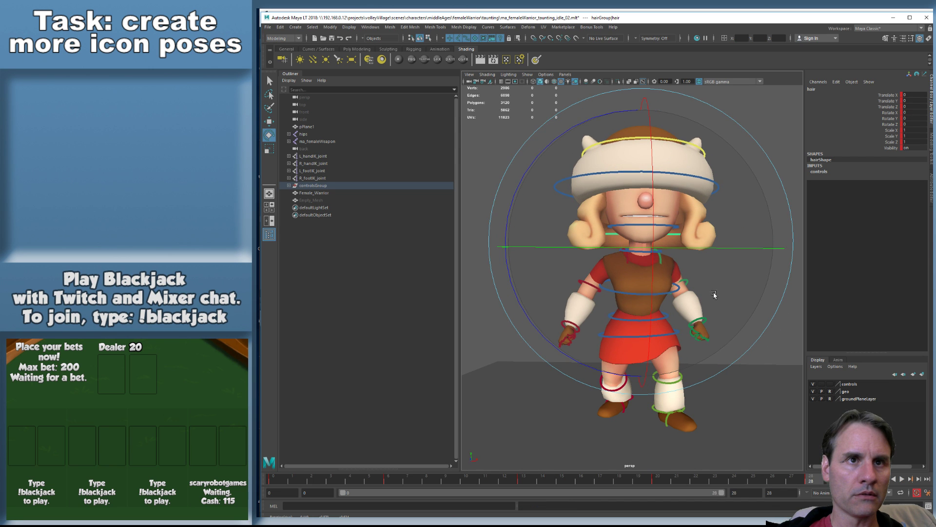
{"action": "key", "text": "alt+v"}
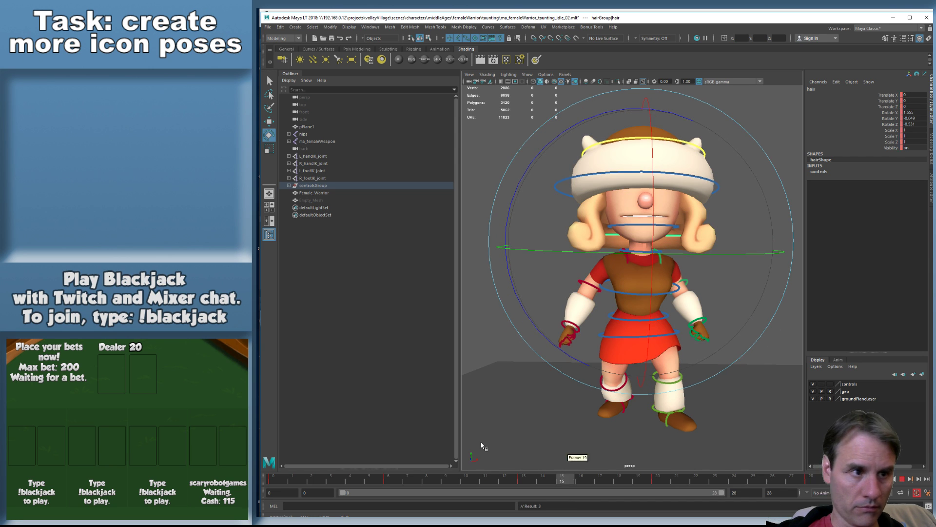
{"action": "left_click_drag", "start_coordinate": [482, 445], "coordinate": [267, 413]}
{"action": "key", "text": "alt+v"}
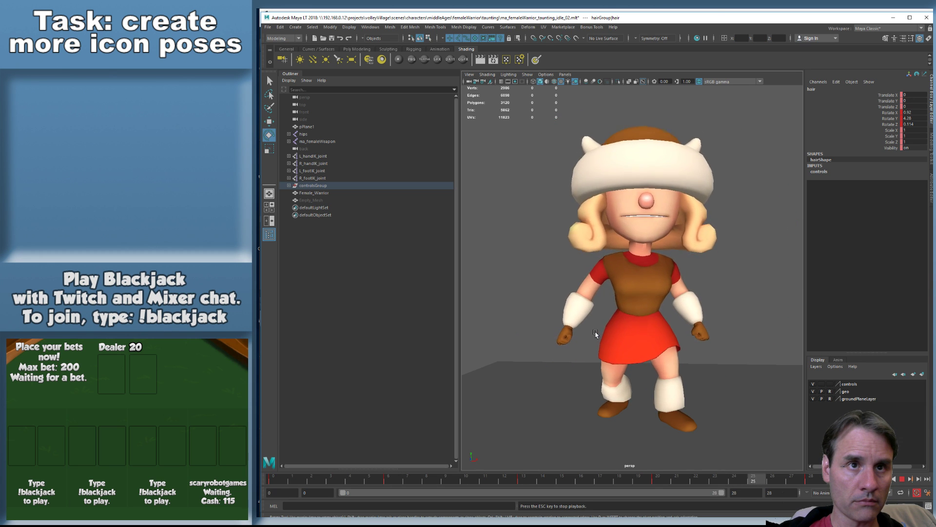
{"action": "key", "text": "alt+v"}
Rotate the hair control's loop pose at frame 0 to about 1.7 in X, 1.2 in Y and -0.2 in Z, and copy it to frame 28
{"action": "key", "text": "comma"}
{"action": "key", "text": "comma"}
{"action": "key", "text": "."}
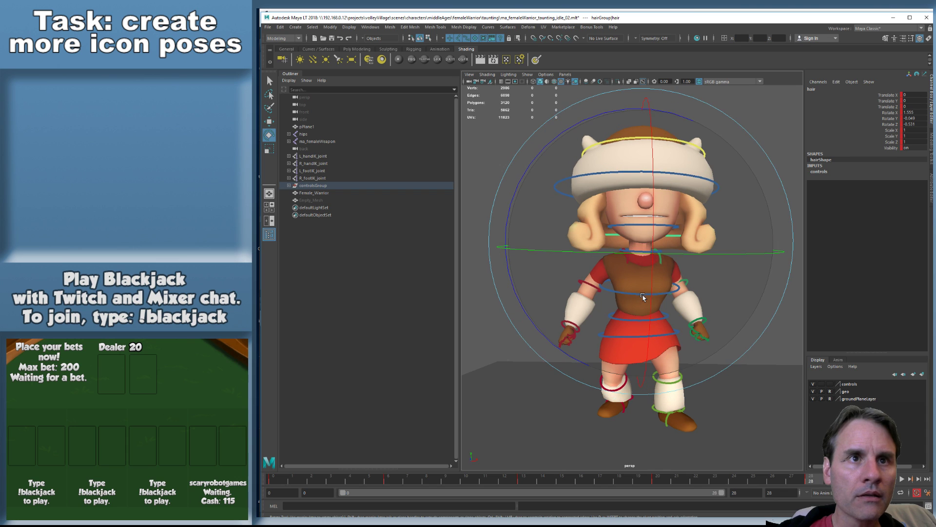
{"action": "key", "text": "."}
{"action": "key", "text": "."}
{"action": "key", "text": "."}
{"action": "key", "text": "."}
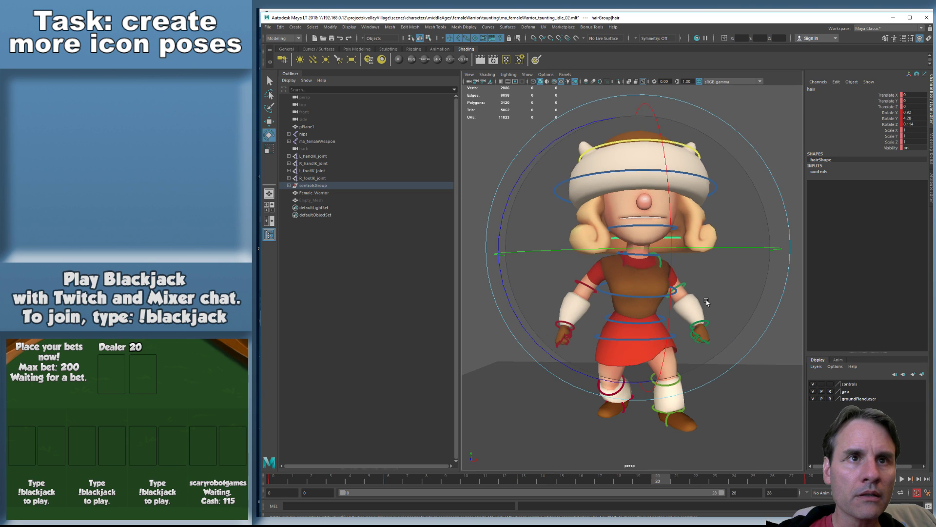
{"action": "left_click_drag", "start_coordinate": [685, 299], "coordinate": [691, 299]}
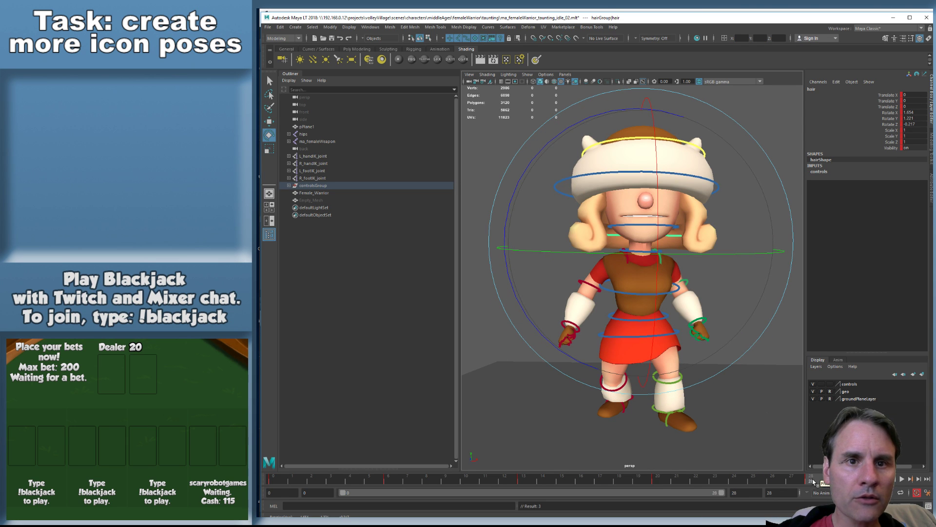
Rotate the hair control at frame 6 to about 0.6 in X, -1.95 in Y and -1.0 in Z
{"action": "key", "text": "comma"}
{"action": "key", "text": "comma"}
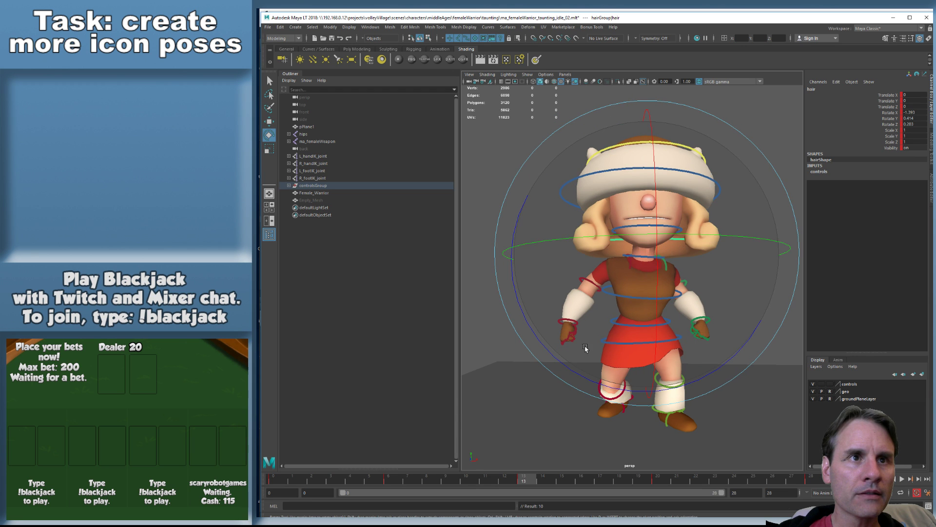
{"action": "key", "text": "comma"}
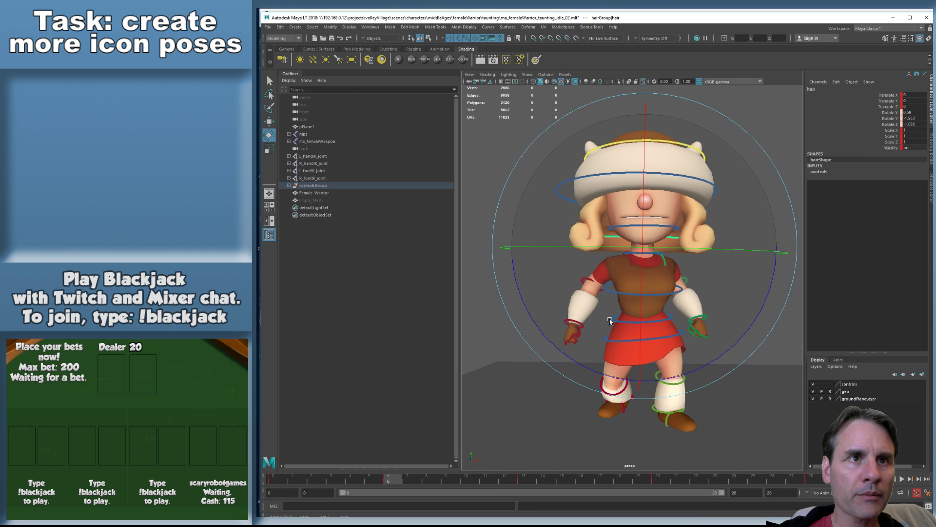
Play back the animation and examine the hair's swing from the character's side
{"action": "key", "text": "period"}
{"action": "key", "text": "period"}
{"action": "key", "text": "alt+v"}
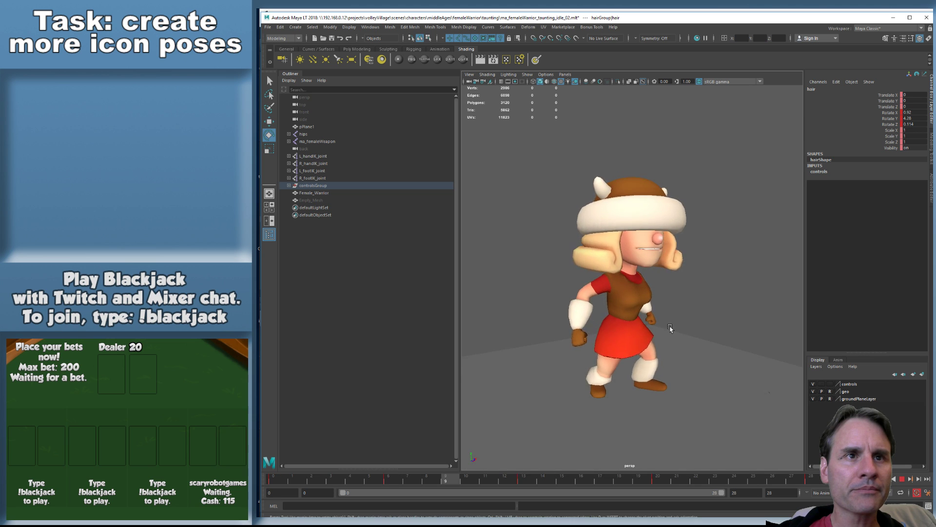
{"action": "scroll", "coordinate": [670, 331], "scroll_direction": "up", "scroll_amount": 4}
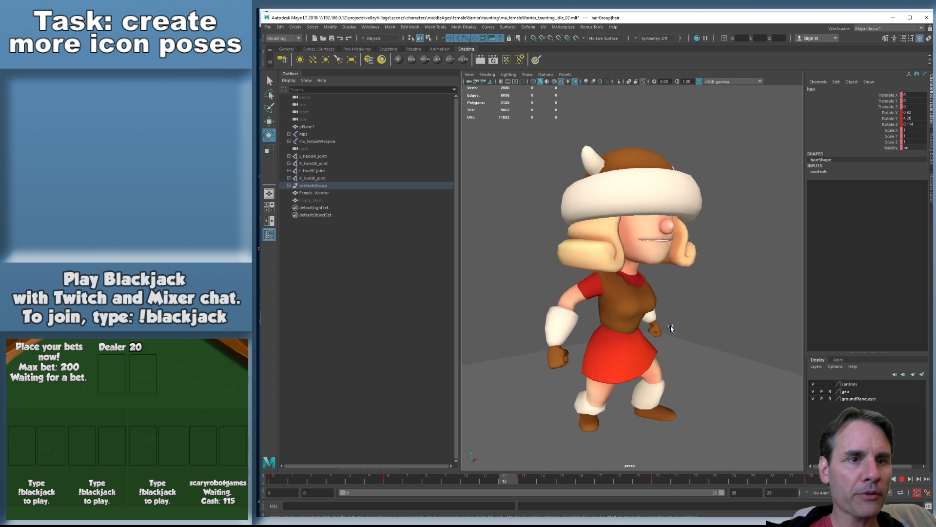
{"action": "key", "text": "alt+v"}
{"action": "key", "text": "period"}
{"action": "key", "text": "period"}
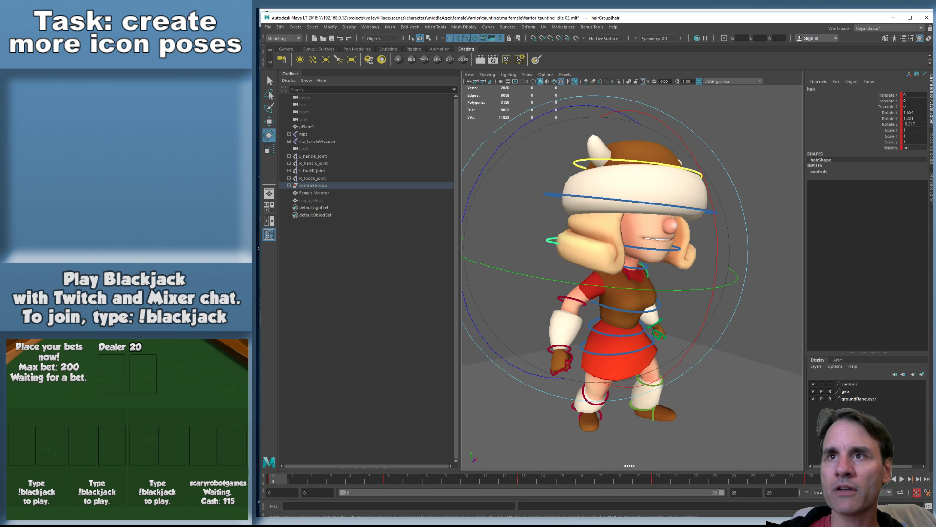
Open the Graph Editor for the hair control and examine its translation and Rotate X curves
{"action": "left_click_drag", "start_coordinate": [926, 96], "coordinate": [621, 150]}
{"action": "key", "text": "a"}
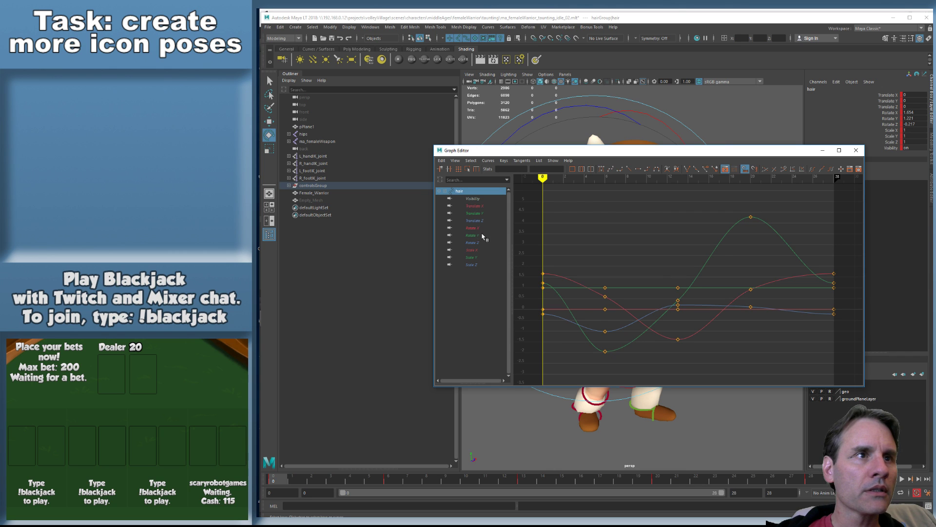
{"action": "left_click", "coordinate": [481, 207]}
{"action": "key", "text": "f"}
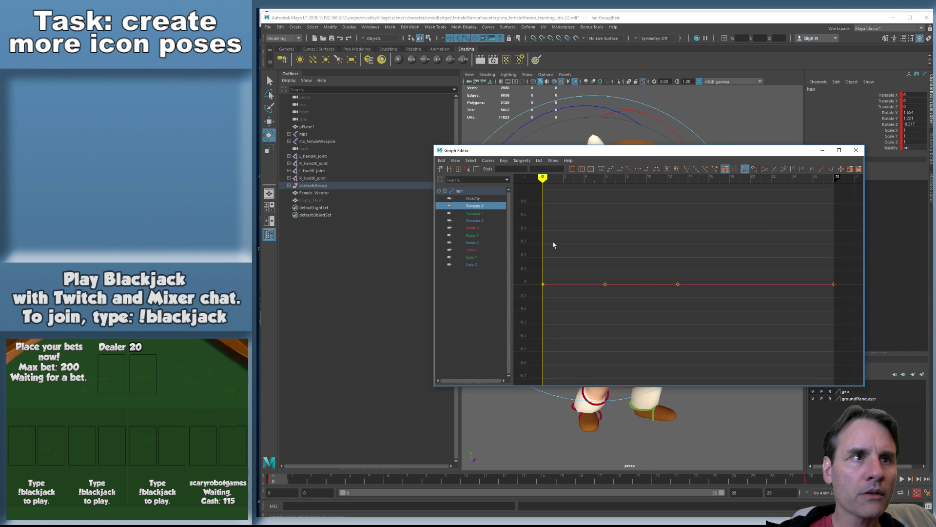
{"action": "left_click", "coordinate": [494, 215]}
{"action": "left_click", "coordinate": [486, 222]}
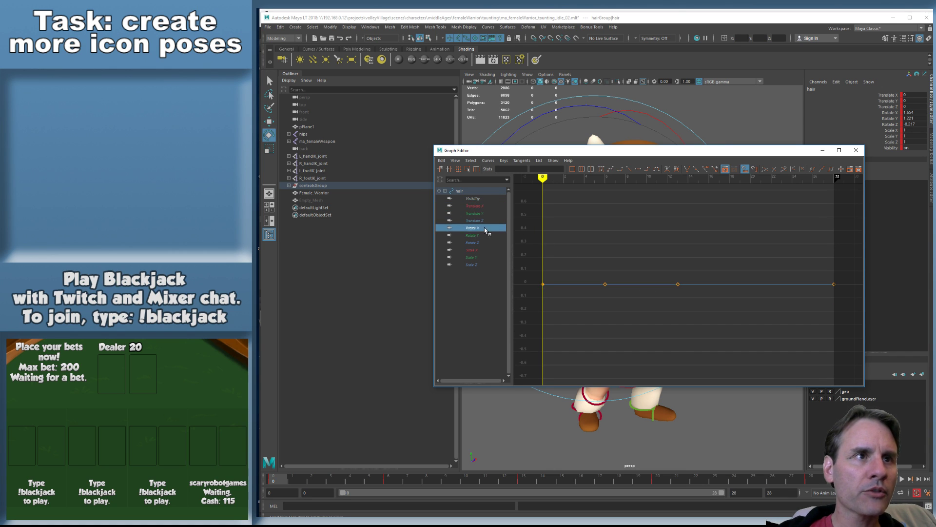
{"action": "key", "text": "f"}
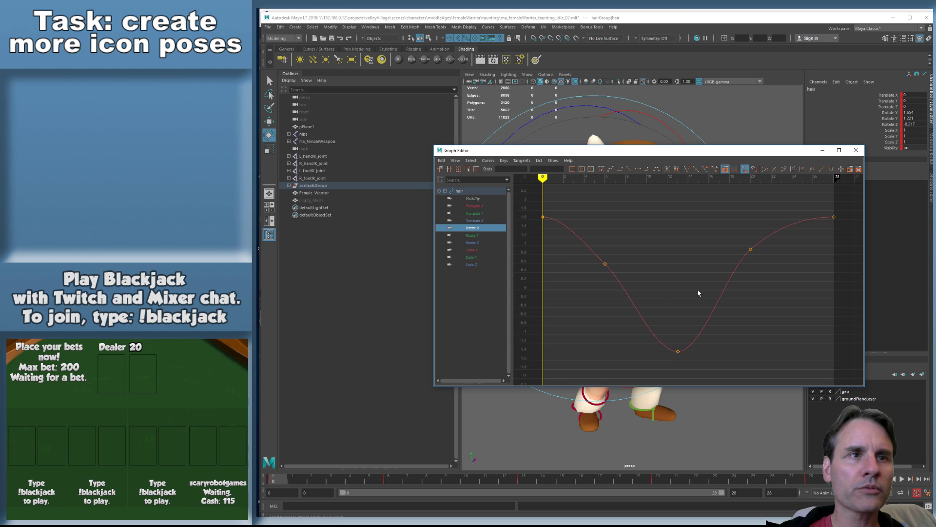
Tilt the Rotate Y curve's tangents downward at frames 0 and 28 so the hair swing loops smoothly
{"action": "left_click", "coordinate": [487, 235]}
{"action": "key", "text": "f"}
{"action": "left_click_drag", "start_coordinate": [513, 320], "coordinate": [514, 318]}
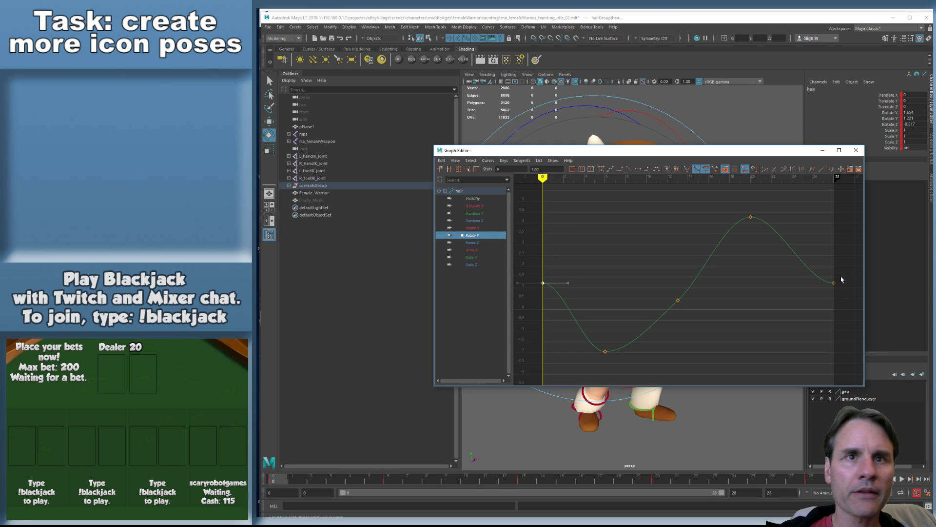
{"action": "left_click_drag", "start_coordinate": [842, 277], "coordinate": [815, 303], "text": "shift"}
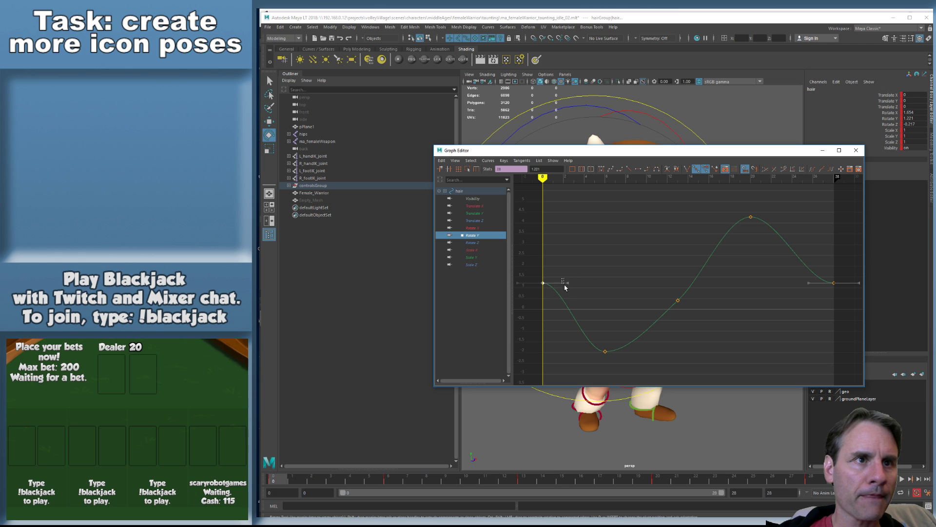
{"action": "middle_click_drag", "start_coordinate": [603, 296], "coordinate": [588, 321]}
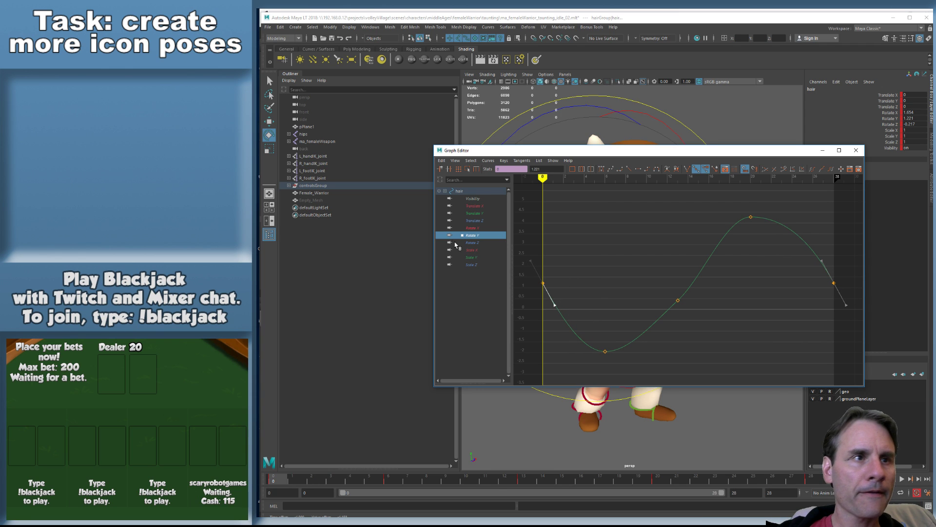
Tilt the Rotate Z curve's tangents at frames 0 and 28 to a matching downward slope
{"action": "left_click", "coordinate": [483, 243]}
{"action": "key", "text": "f"}
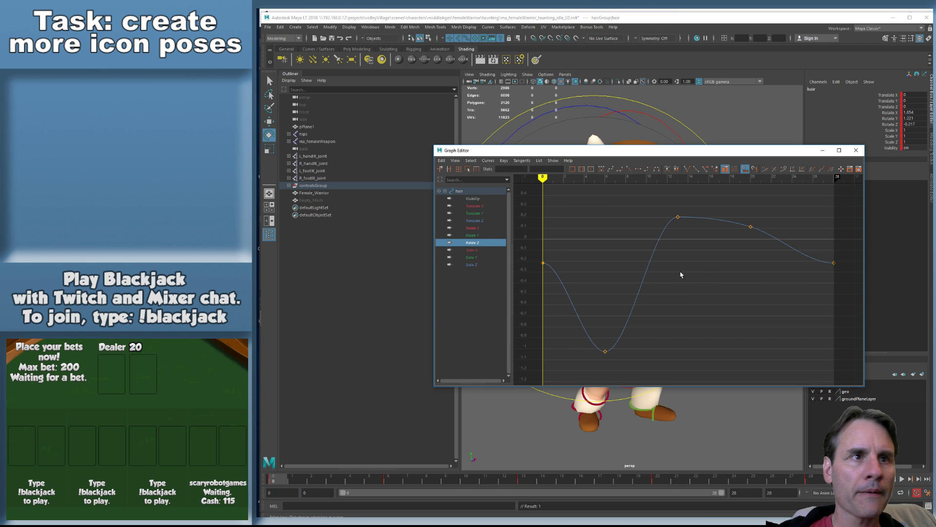
{"action": "left_click_drag", "start_coordinate": [846, 245], "coordinate": [828, 271]}
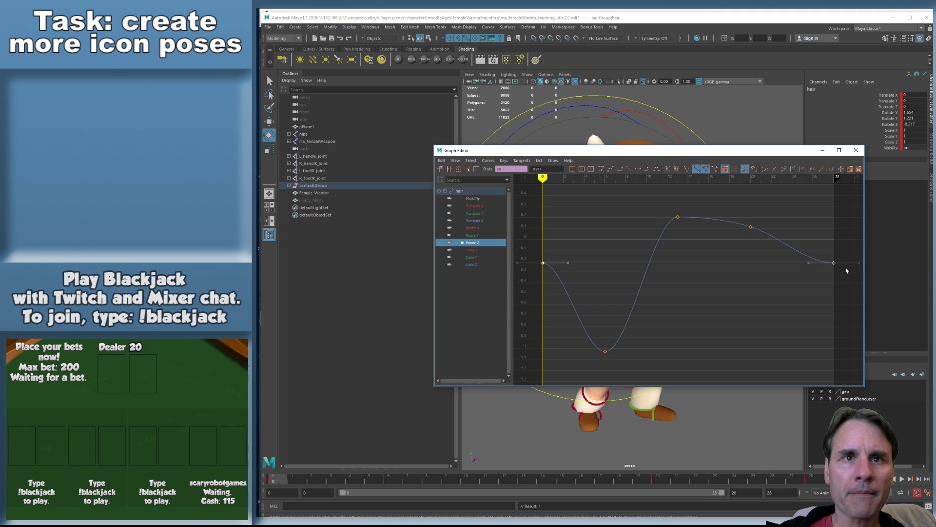
{"action": "middle_click_drag", "start_coordinate": [582, 280], "coordinate": [573, 307]}
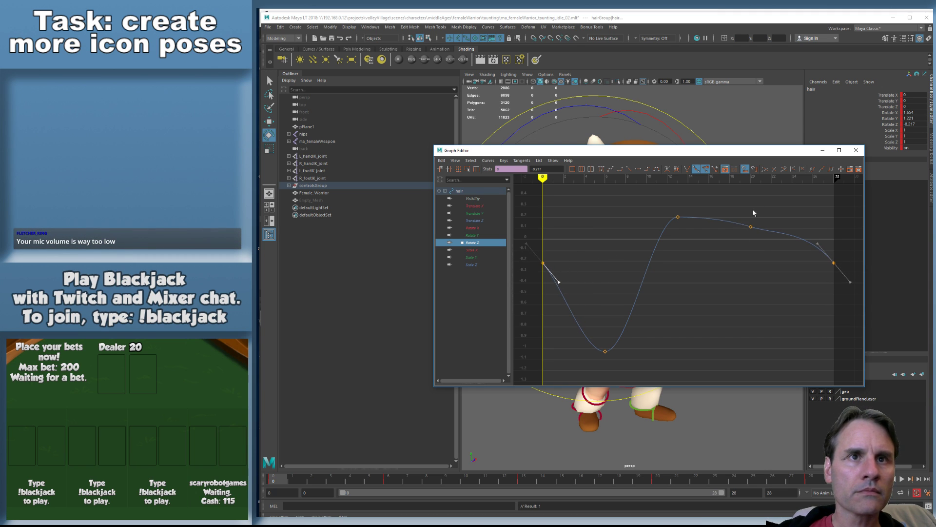
Raise the Rotate Z key at frame 20 slightly, then lower the frame 13 key and tilt its tangents upward to round the peak
{"action": "left_click_drag", "start_coordinate": [754, 213], "coordinate": [727, 264]}
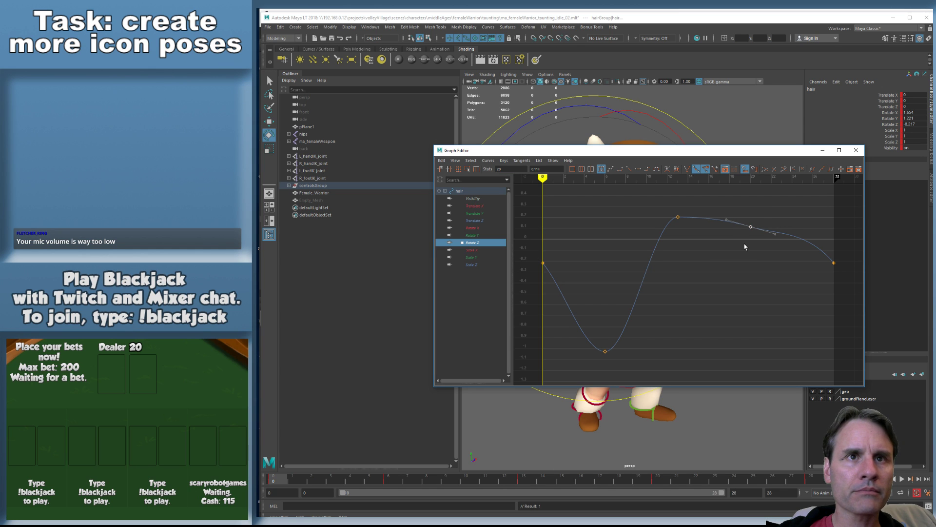
{"action": "middle_click_drag", "start_coordinate": [745, 246], "coordinate": [705, 216]}
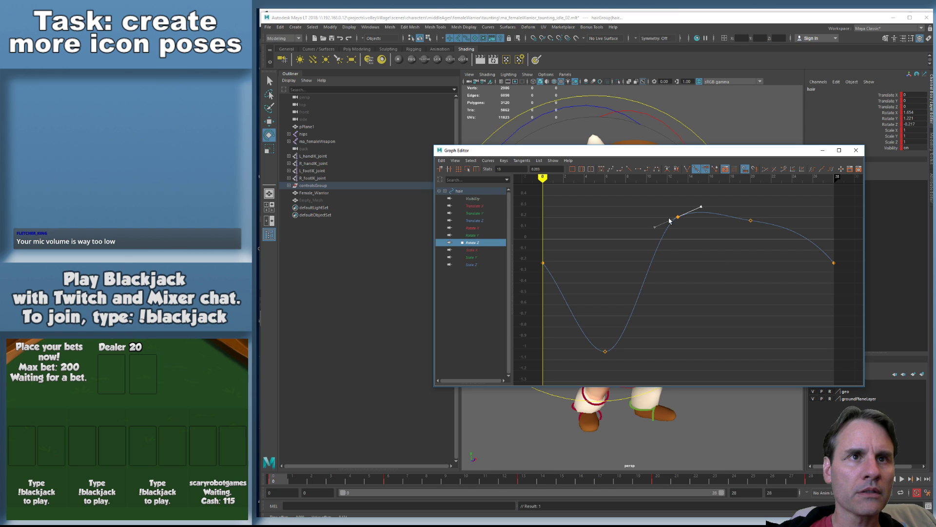
{"action": "middle_click_drag", "start_coordinate": [691, 239], "coordinate": [671, 256]}
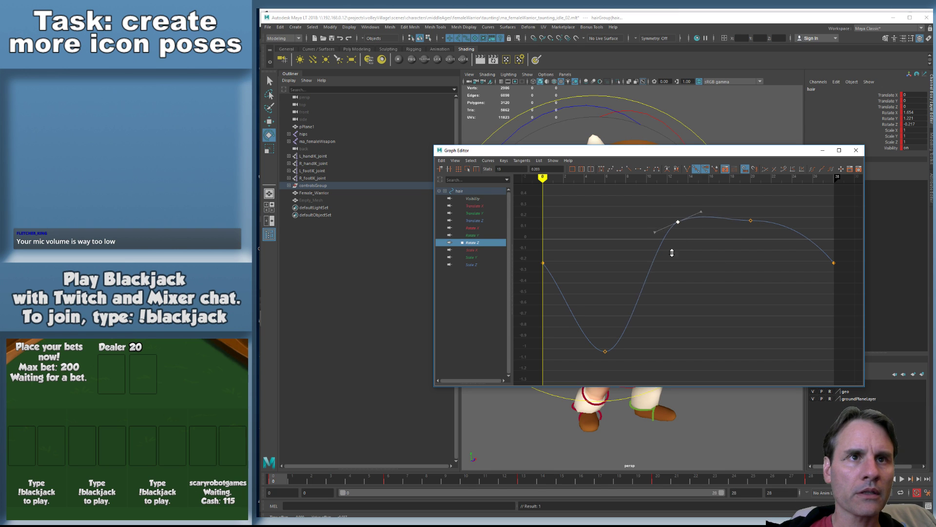
{"action": "middle_click_drag", "start_coordinate": [744, 250], "coordinate": [743, 236]}
Move the Graph Editor out of the way and play back the animation, examining the hair motion from the front
{"action": "left_click_drag", "start_coordinate": [729, 154], "coordinate": [935, 229]}
{"action": "key", "text": "alt+v"}
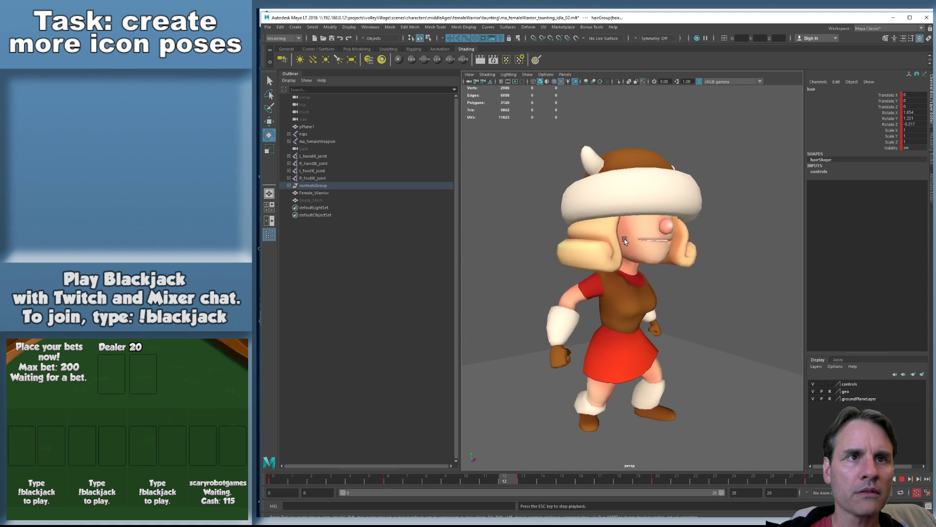
{"action": "scroll", "coordinate": [673, 283], "scroll_direction": "down", "scroll_amount": 4}
{"action": "left_click_drag", "start_coordinate": [673, 282], "coordinate": [623, 298], "text": "alt"}
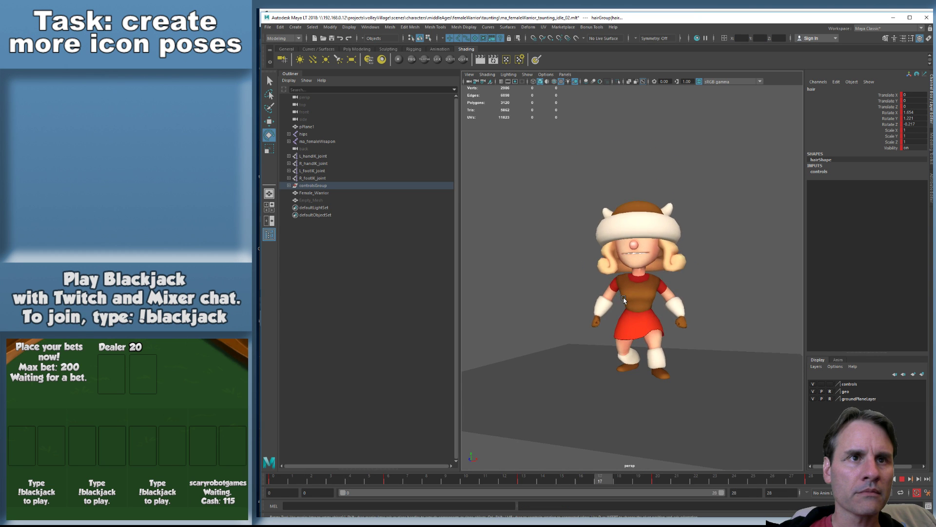
{"action": "key", "text": "alt+v"}
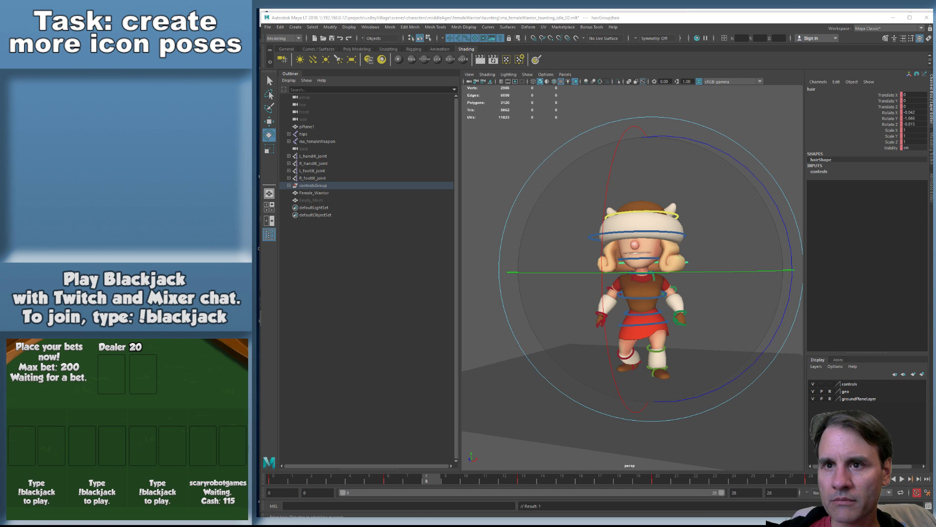
{"action": "key", "text": "r"}
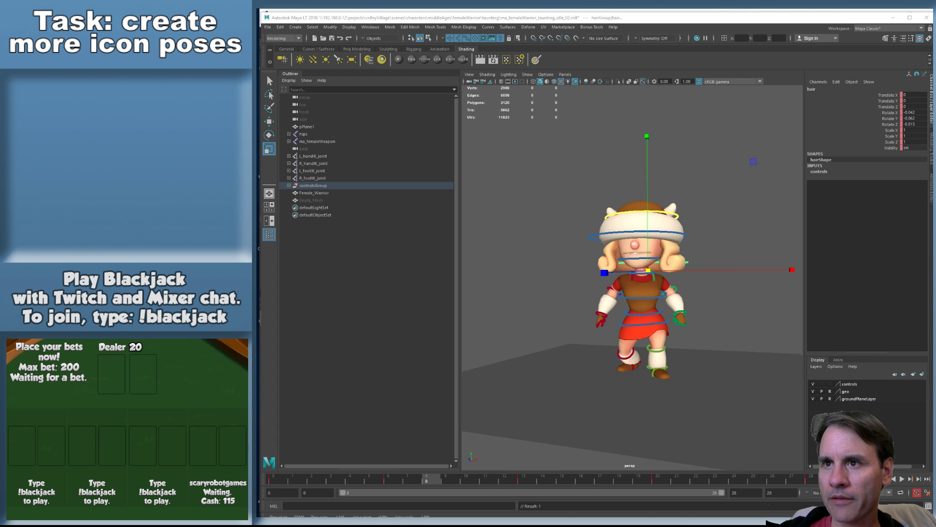
{"action": "key", "text": "w"}
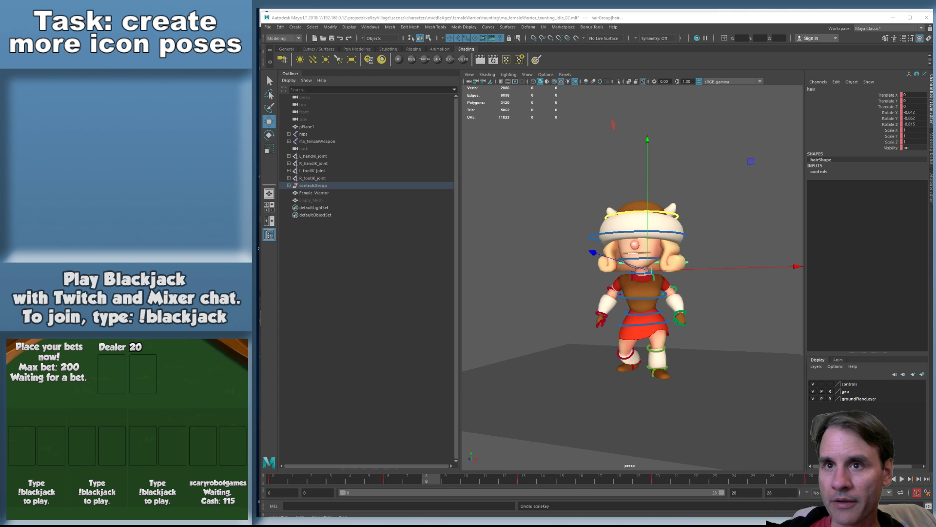
{"action": "key", "text": "alt+v"}
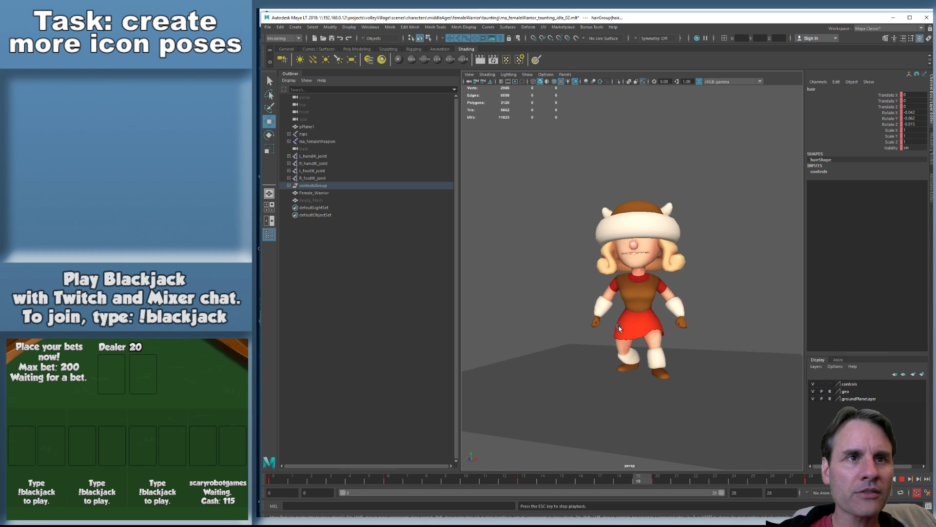
Rotate the hair control slightly at the frame 13 pose and key its rotation
{"action": "key", "text": "Escape"}
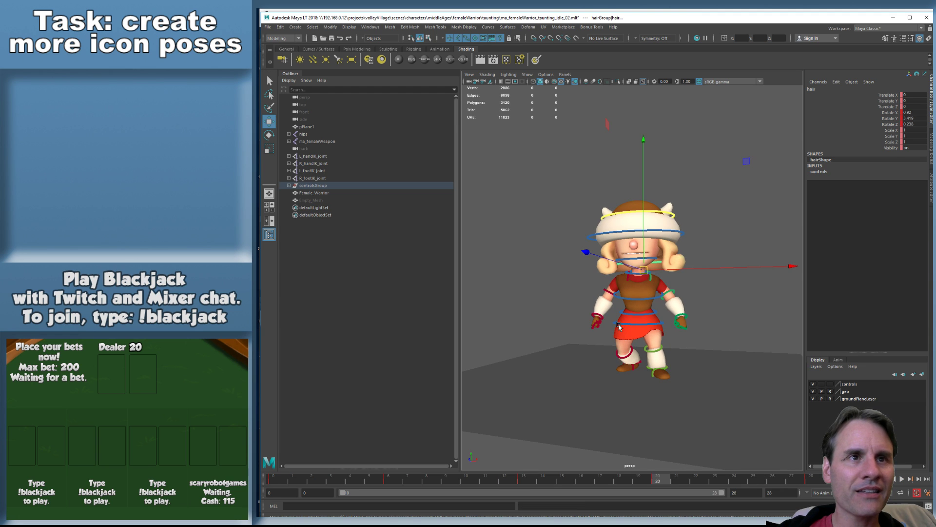
{"action": "key", "text": "comma"}
{"action": "key", "text": "period"}
{"action": "key", "text": "comma"}
{"action": "key", "text": "comma"}
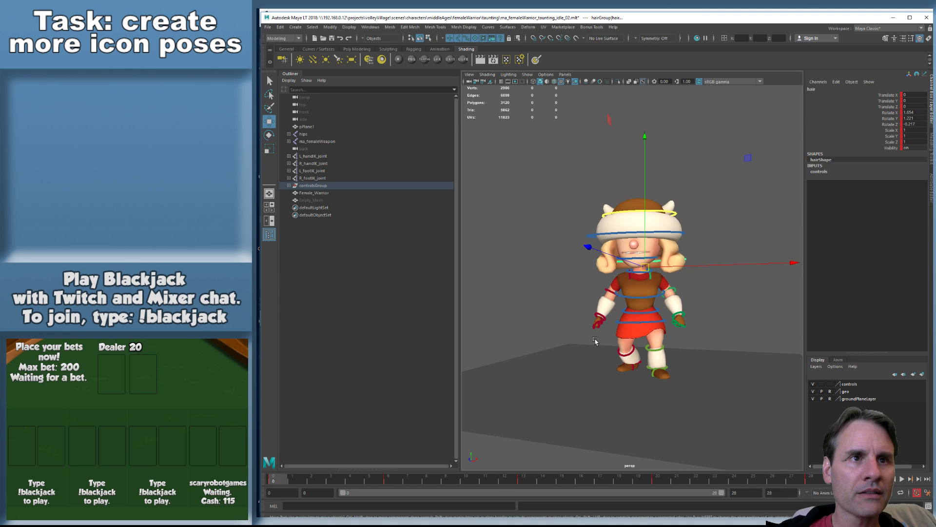
{"action": "key", "text": "period"}
{"action": "key", "text": "period"}
{"action": "key", "text": "e"}
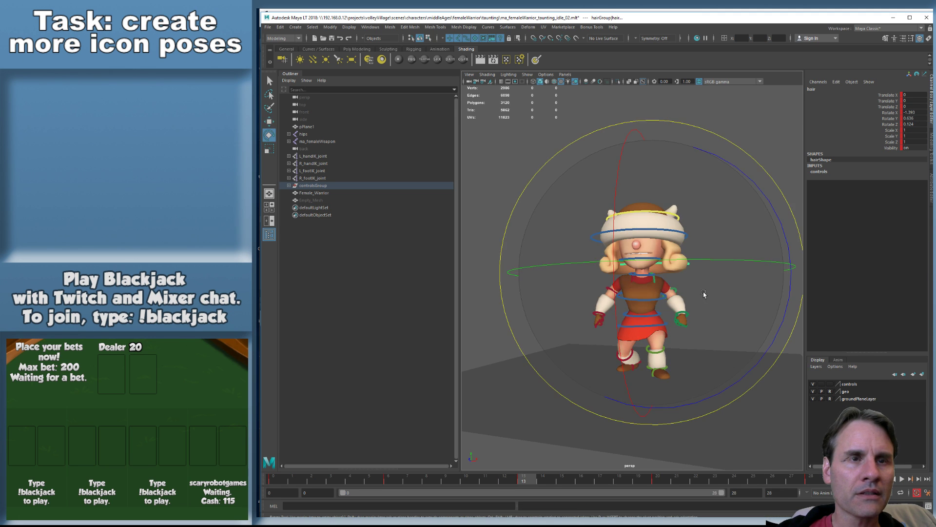
{"action": "key", "text": "comma"}
{"action": "key", "text": "comma"}
{"action": "key", "text": "period"}
{"action": "key", "text": "period"}
{"action": "left_click_drag", "start_coordinate": [677, 298], "coordinate": [665, 297]}
{"action": "key", "text": "shift+e"}
{"action": "key", "text": "period"}
{"action": "key", "text": "period"}
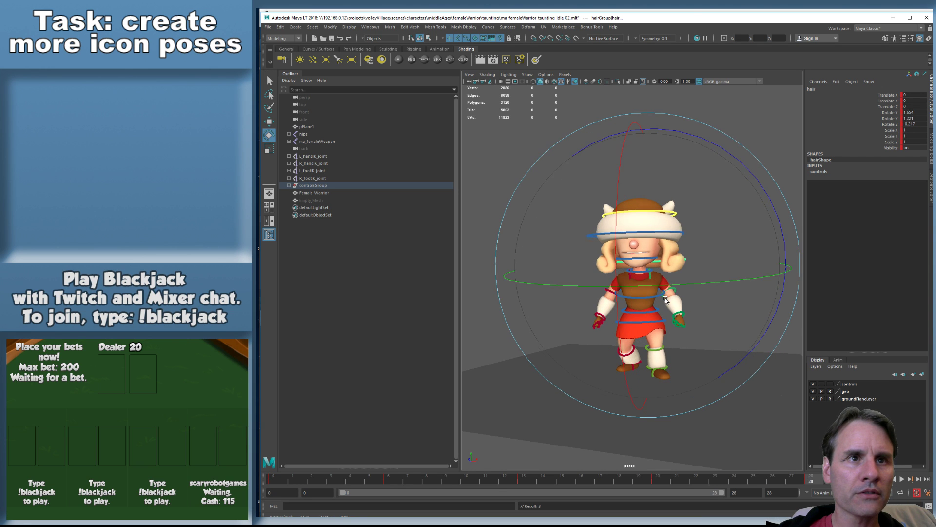
Play back the idle animation to check the adjusted hair swing, and return to frame 0
{"action": "key", "text": "comma"}
{"action": "key", "text": "alt+v"}
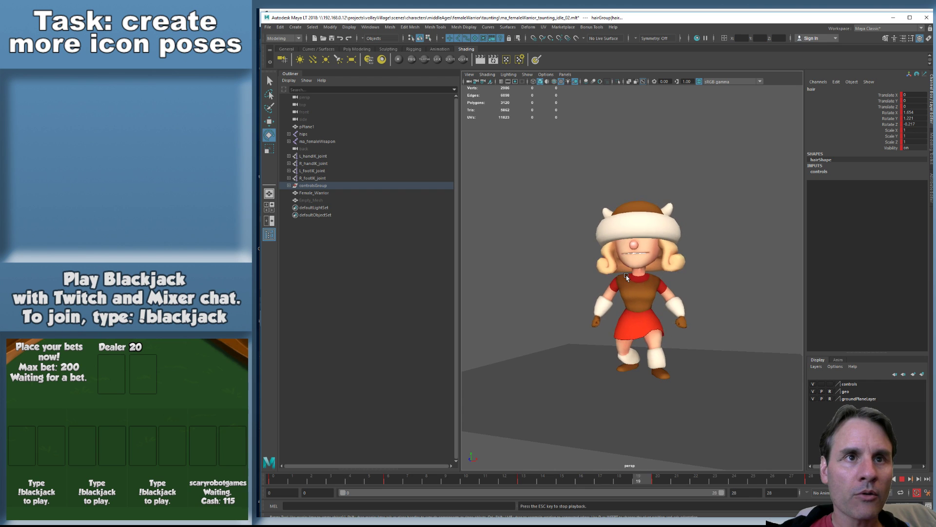
{"action": "key", "text": "Escape"}
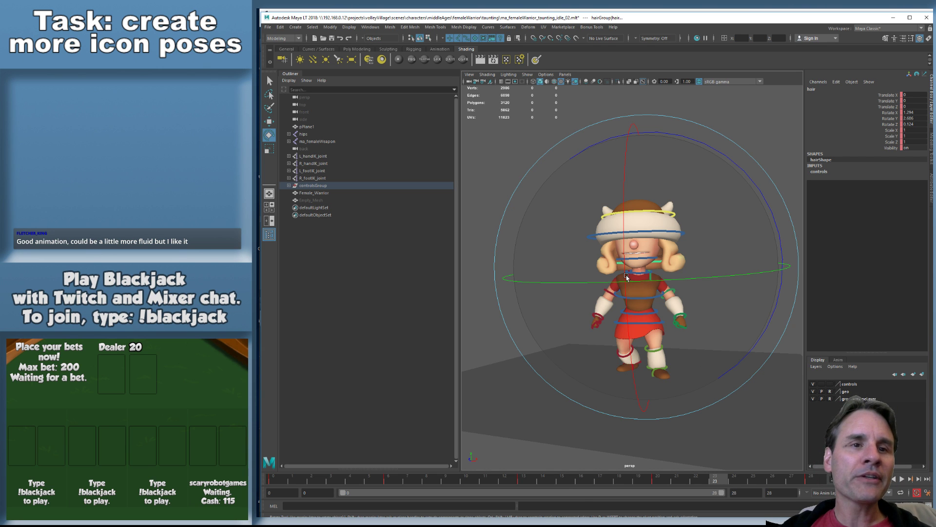
{"action": "key", "text": "alt+v"}
{"action": "key", "text": "alt+v"}
{"action": "key", "text": "comma"}
{"action": "key", "text": "comma"}
{"action": "key", "text": "comma"}
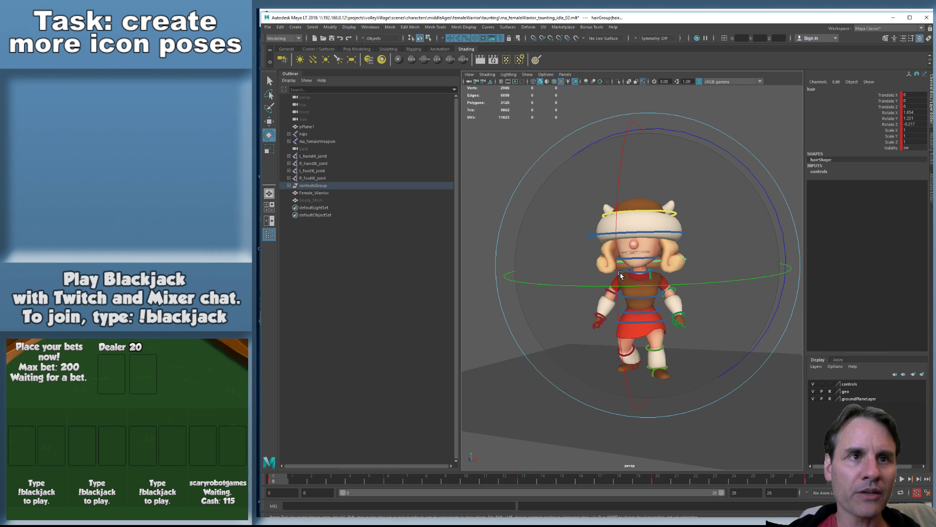
Save the scene, make the geo layer selectable and select the Female_Warrior mesh
{"action": "left_click_drag", "start_coordinate": [550, 271], "coordinate": [586, 268], "text": "alt"}
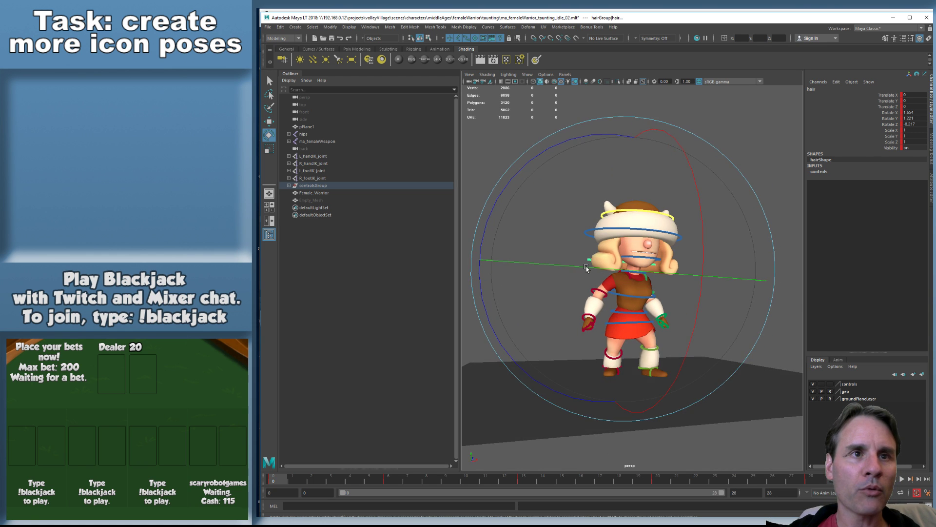
{"action": "right_click_drag", "start_coordinate": [586, 267], "coordinate": [595, 262], "text": "alt"}
{"action": "middle_click_drag", "start_coordinate": [594, 262], "coordinate": [611, 282], "text": "alt"}
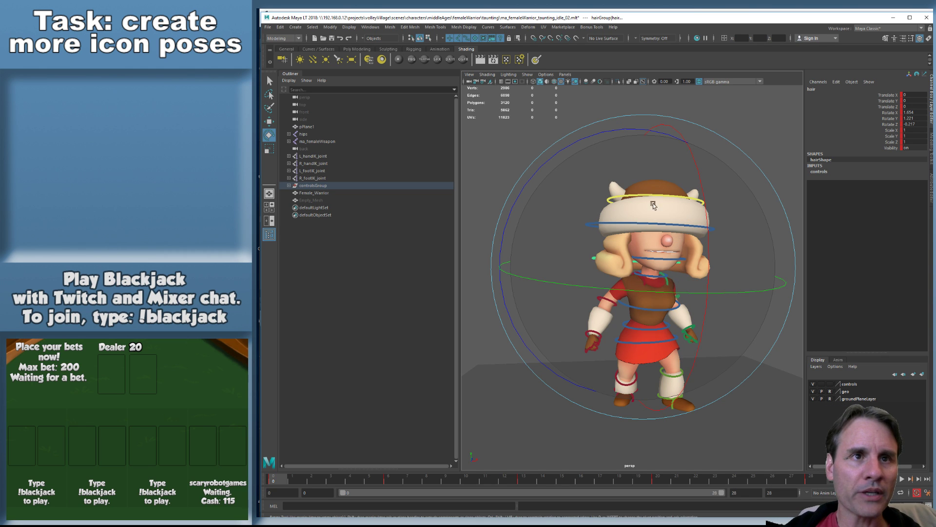
{"action": "left_click", "coordinate": [508, 149]}
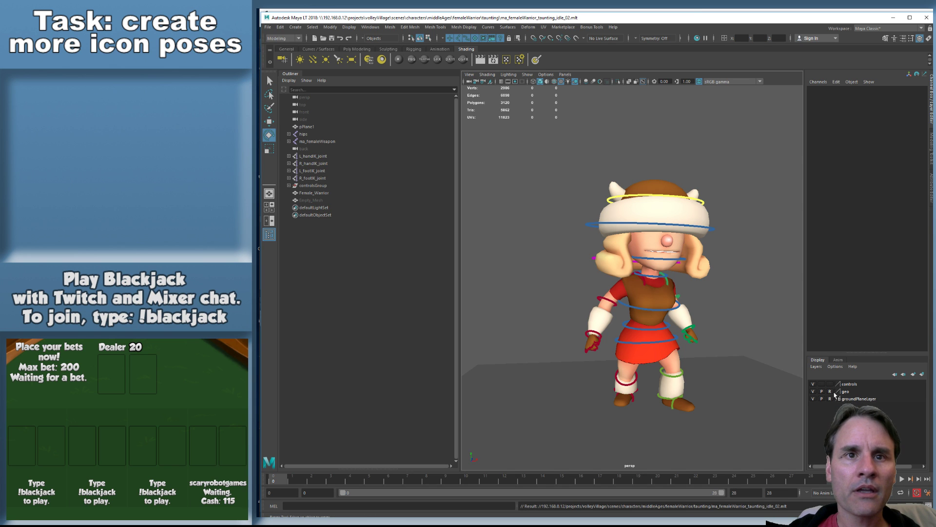
{"action": "left_click", "coordinate": [665, 215]}
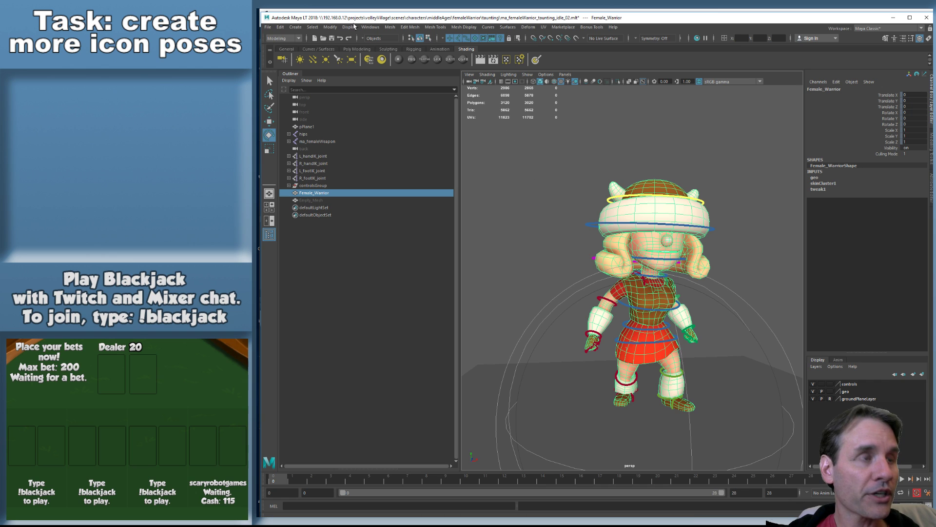
Export the selected mesh as FBX into the _export folder, overwriting versusFemaleWarrior_idle.fbx
{"action": "left_click", "coordinate": [268, 26]}
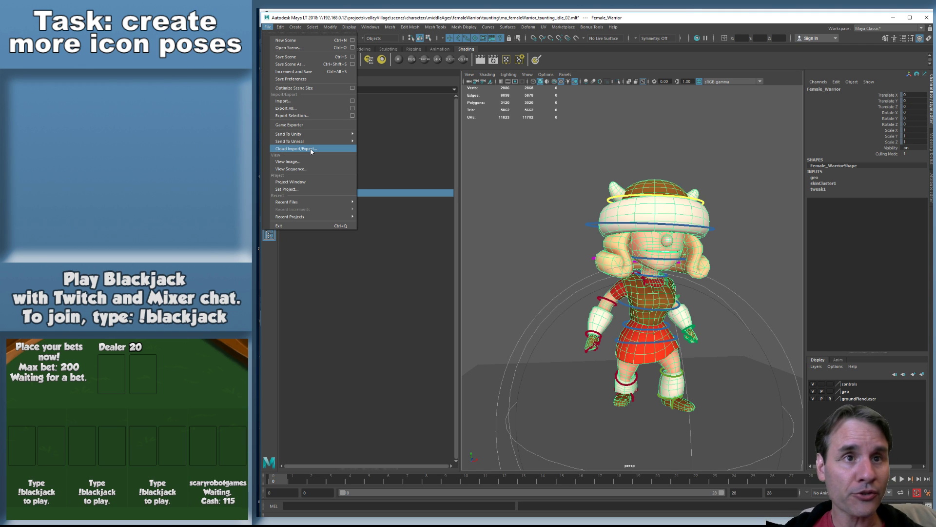
{"action": "left_click", "coordinate": [317, 117]}
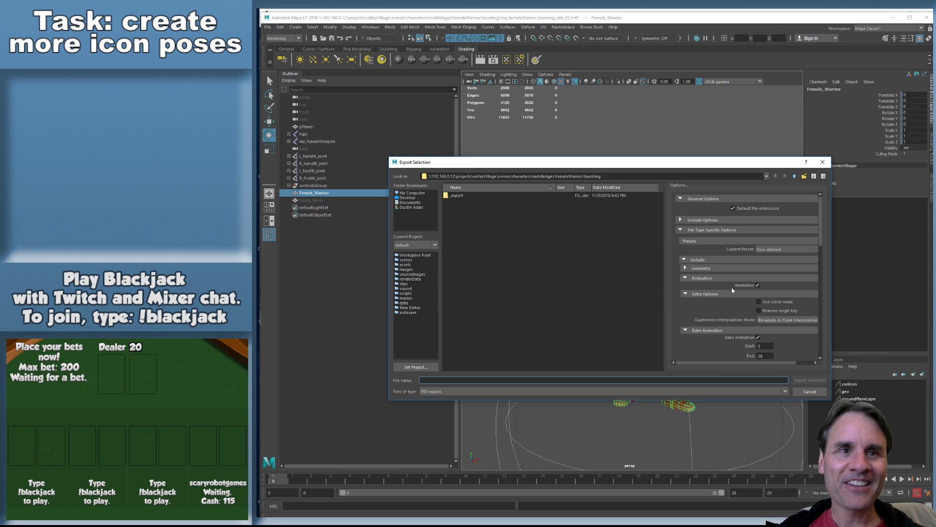
{"action": "left_click_drag", "start_coordinate": [701, 163], "coordinate": [651, 160]}
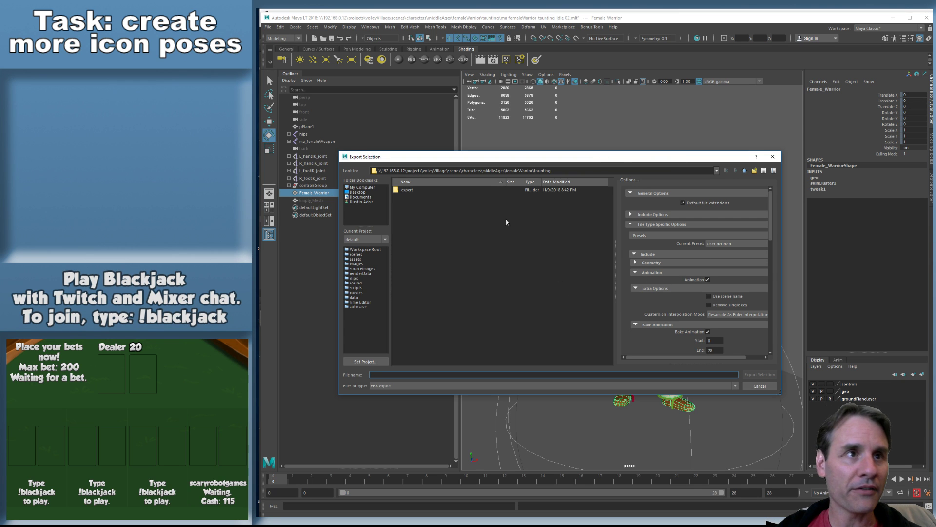
{"action": "left_click_drag", "start_coordinate": [535, 160], "coordinate": [538, 182]}
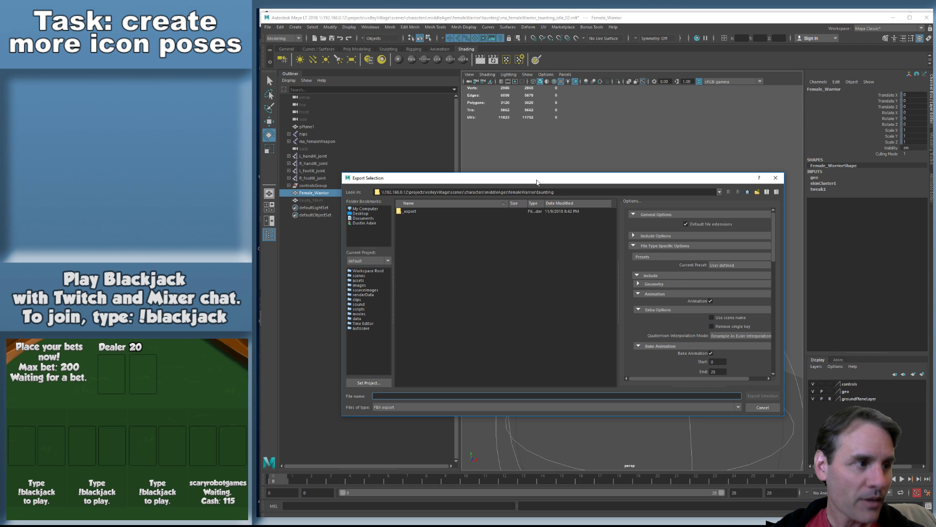
{"action": "left_click_drag", "start_coordinate": [535, 180], "coordinate": [562, 145]}
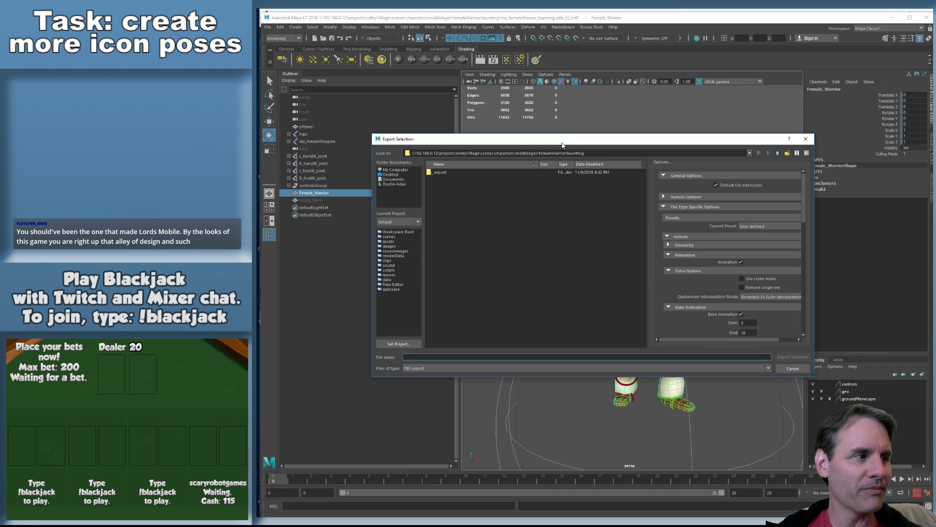
{"action": "double_click", "coordinate": [445, 173]}
{"action": "double_click", "coordinate": [470, 178]}
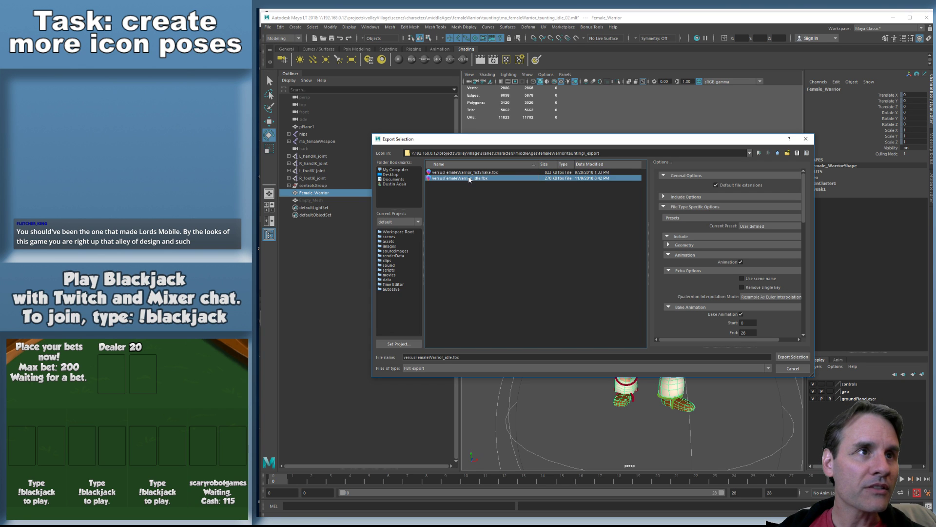
{"action": "left_click", "coordinate": [575, 269]}
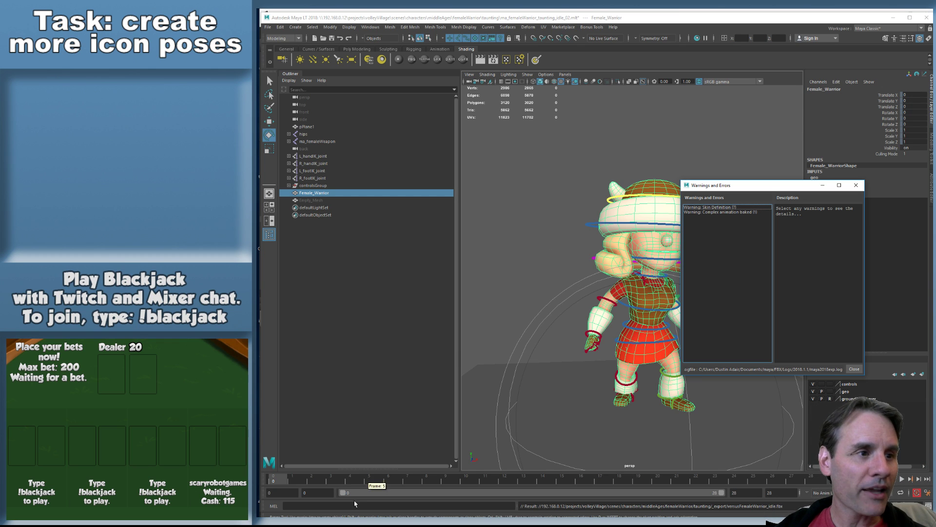
Open a Chrome window and search Google for "lords mobile"
{"action": "left_click", "coordinate": [324, 523]}
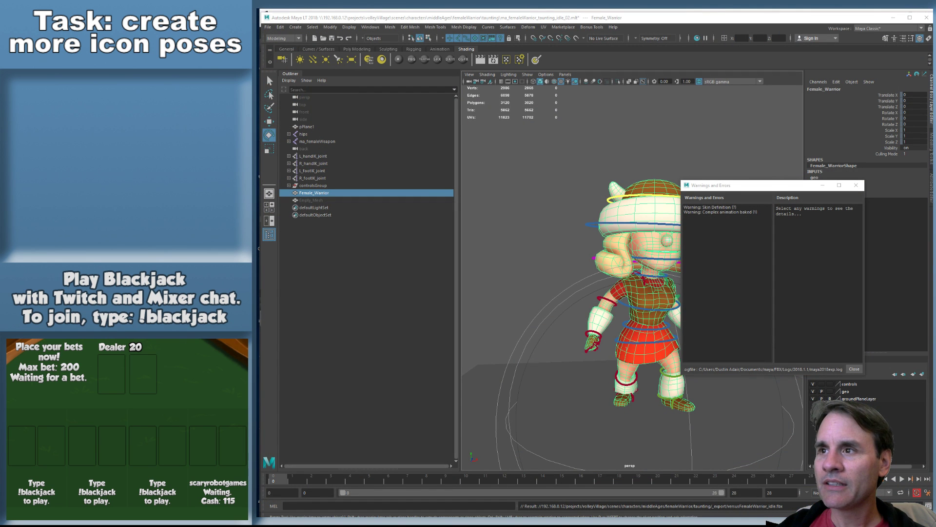
{"action": "left_click_drag", "start_coordinate": [935, 258], "coordinate": [675, 200]}
{"action": "left_click", "coordinate": [652, 214]}
{"action": "type", "text": "lords "}
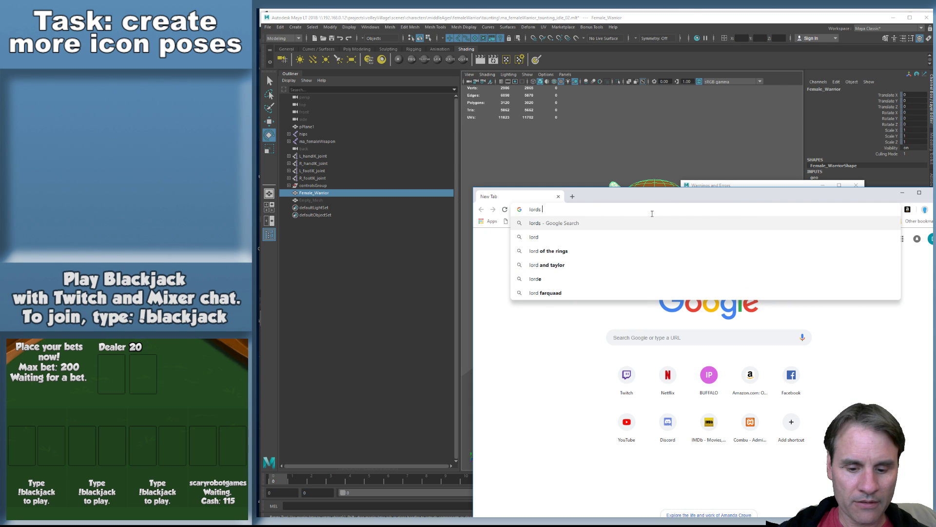
{"action": "type", "text": "mobile"}
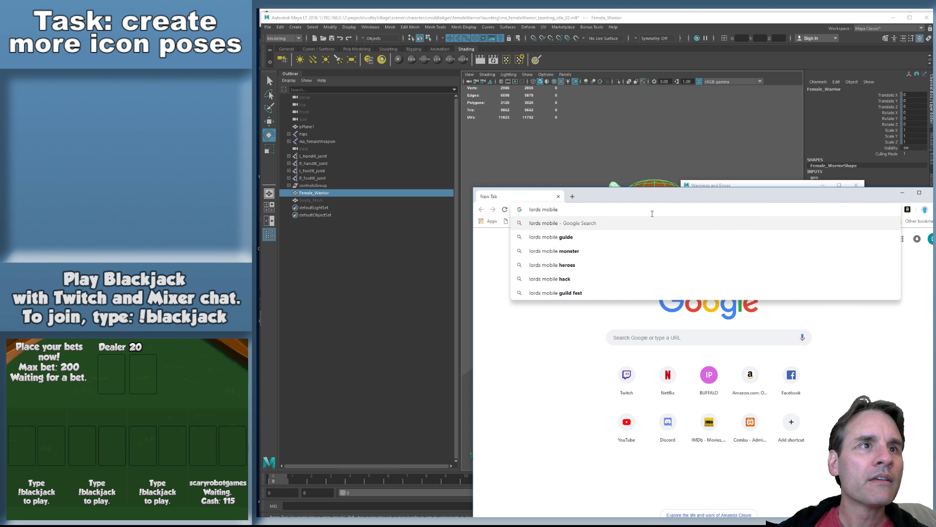
{"action": "key", "text": "Return"}
{"action": "left_click_drag", "start_coordinate": [673, 201], "coordinate": [619, 127]}
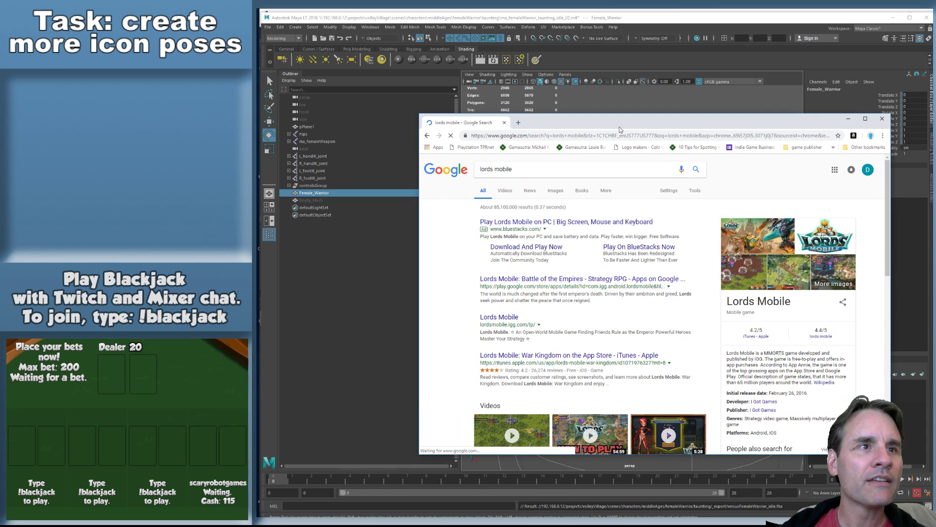
Switch to video results and refine the search to "lords mobile gameplay"
{"action": "left_click", "coordinate": [505, 190]}
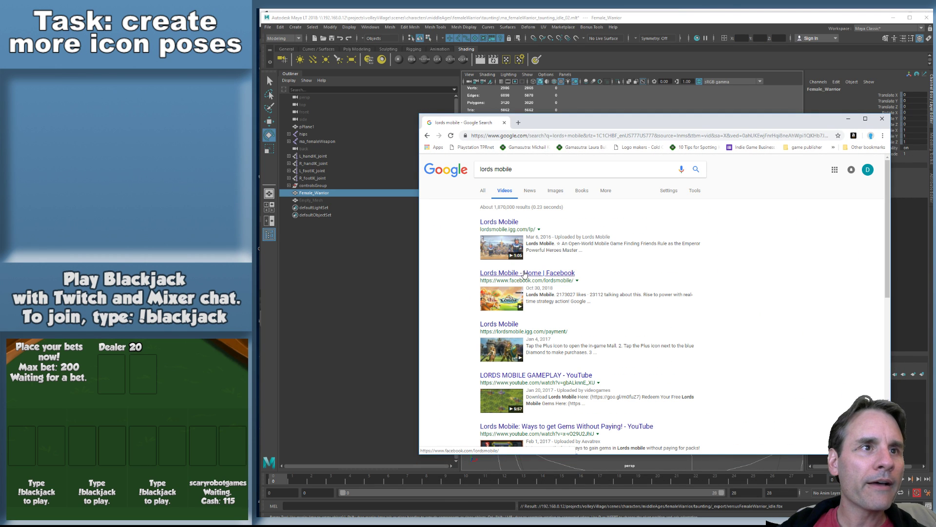
{"action": "left_click", "coordinate": [534, 170]}
{"action": "type", "text": "gam"}
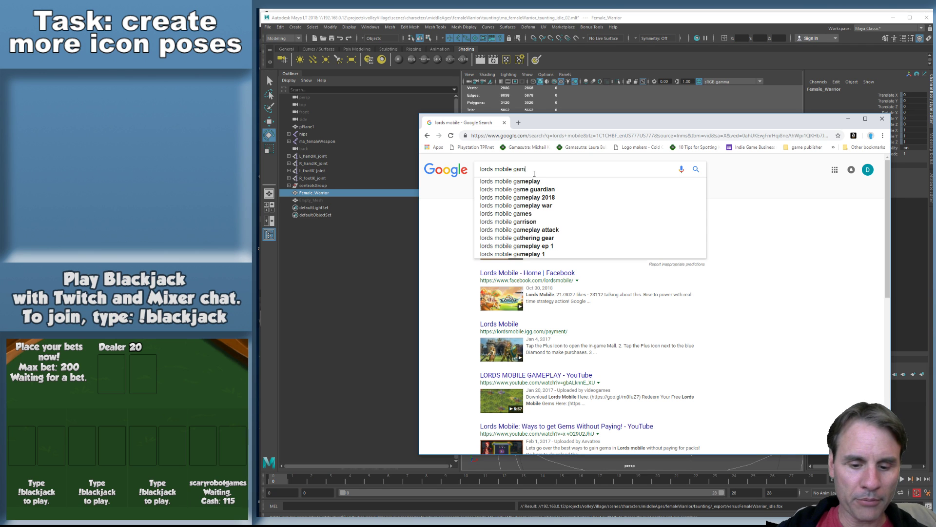
{"action": "type", "text": "eplay"}
{"action": "key", "text": "Return"}
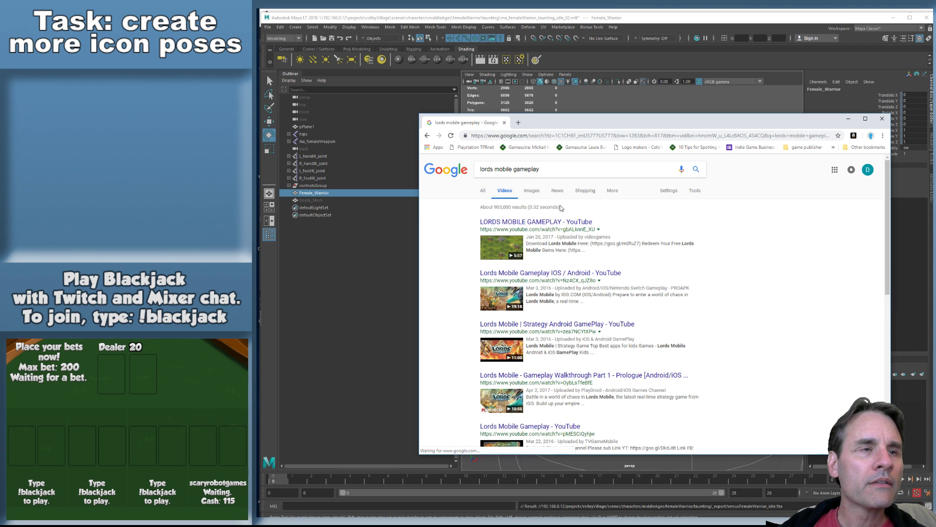
Watch the LORDS MOBILE GAMEPLAY video in theater mode, examining the game's art style, and close the browser
{"action": "left_click", "coordinate": [536, 222]}
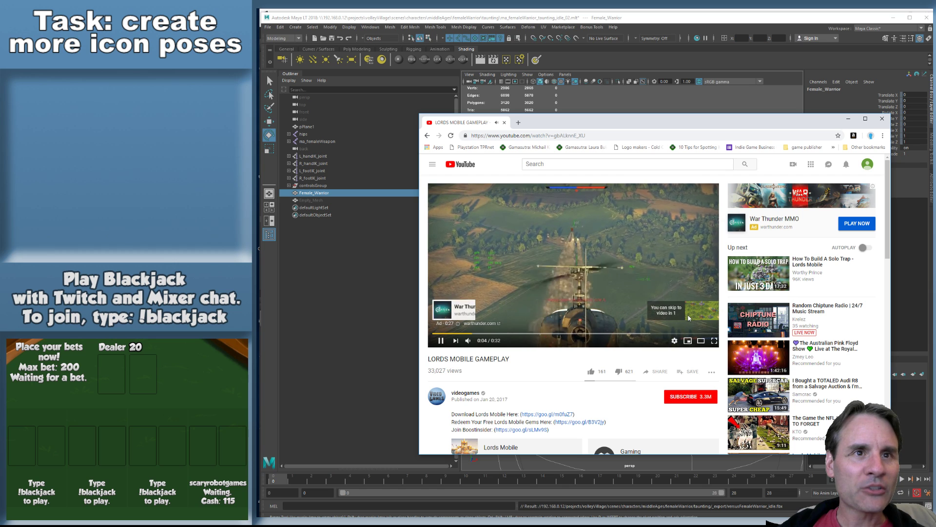
{"action": "left_click", "coordinate": [695, 312]}
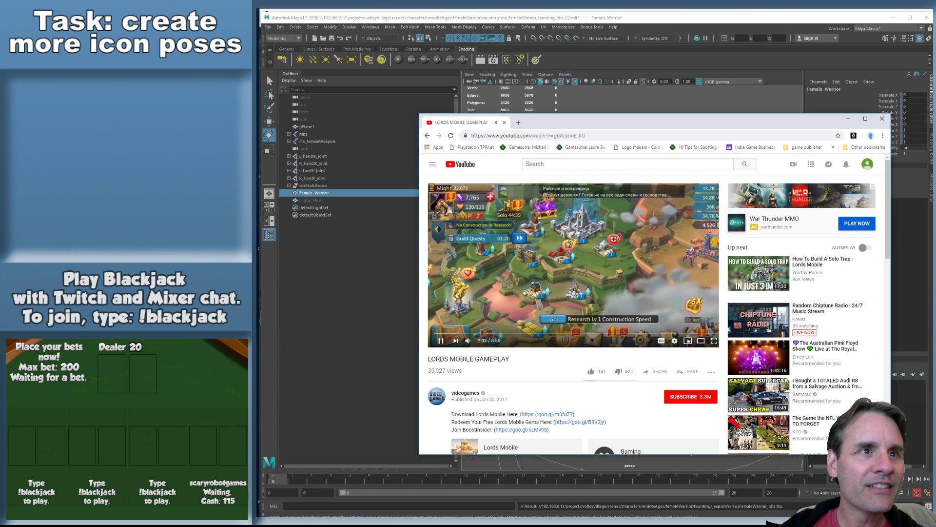
{"action": "left_click", "coordinate": [702, 339]}
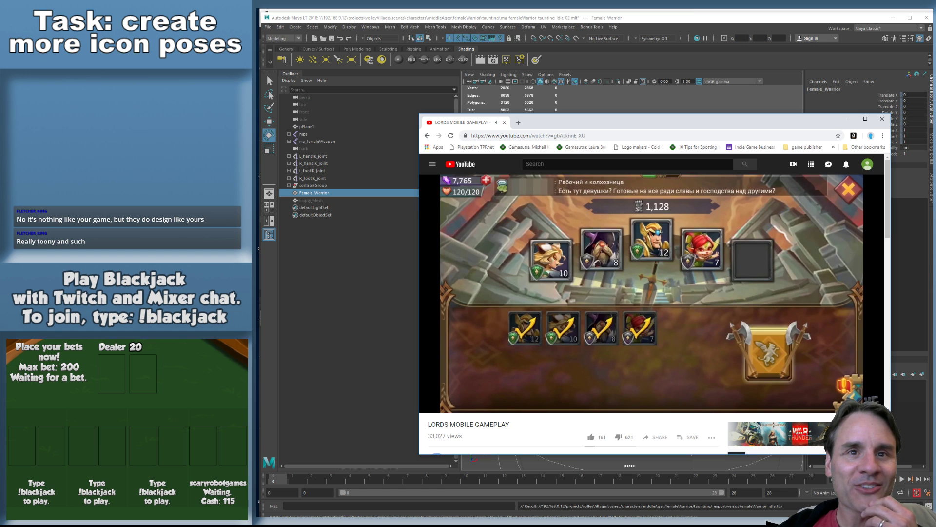
{"action": "scroll", "coordinate": [665, 281], "scroll_direction": "down", "scroll_amount": 2}
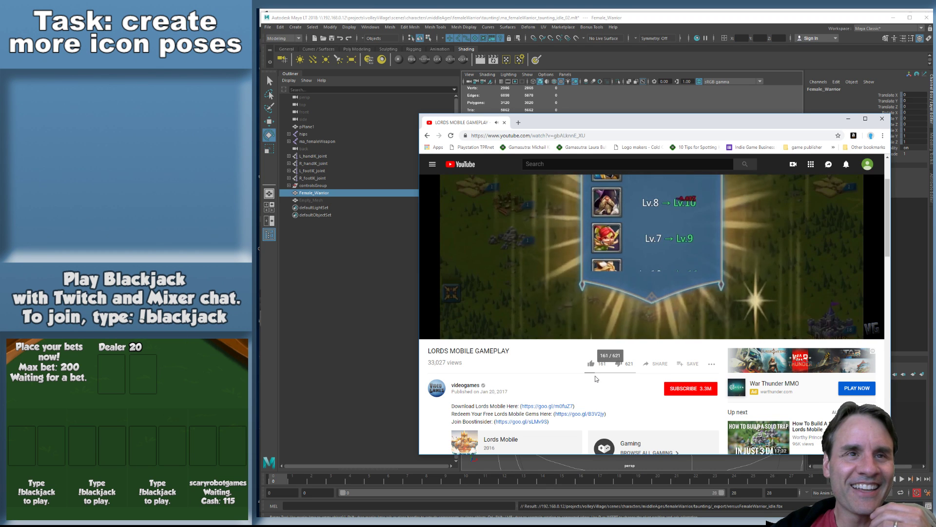
{"action": "scroll", "coordinate": [594, 369], "scroll_direction": "up", "scroll_amount": 2}
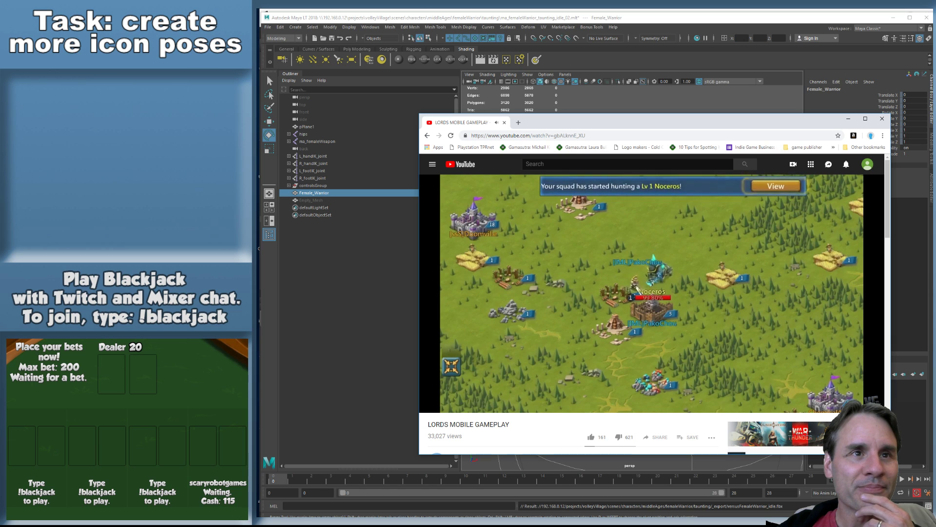
{"action": "mouse_move", "coordinate": [590, 368]}
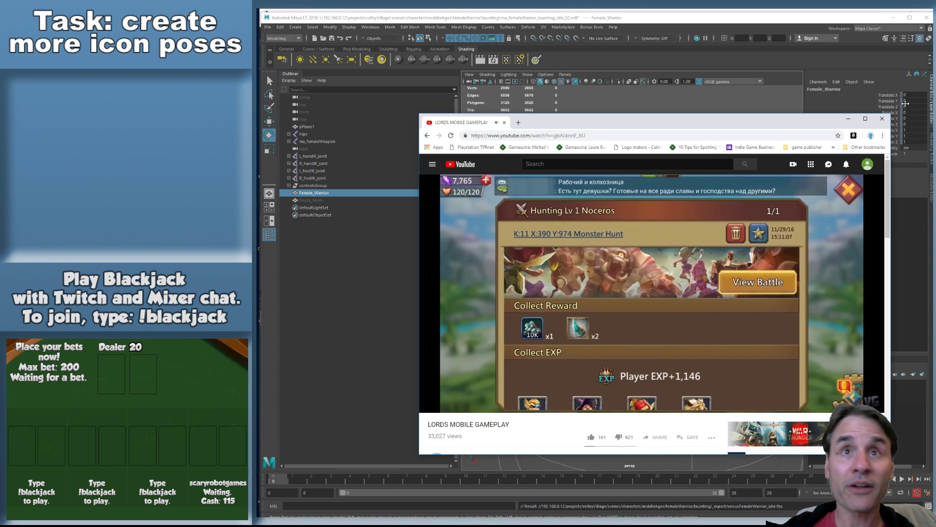
{"action": "left_click", "coordinate": [881, 119]}
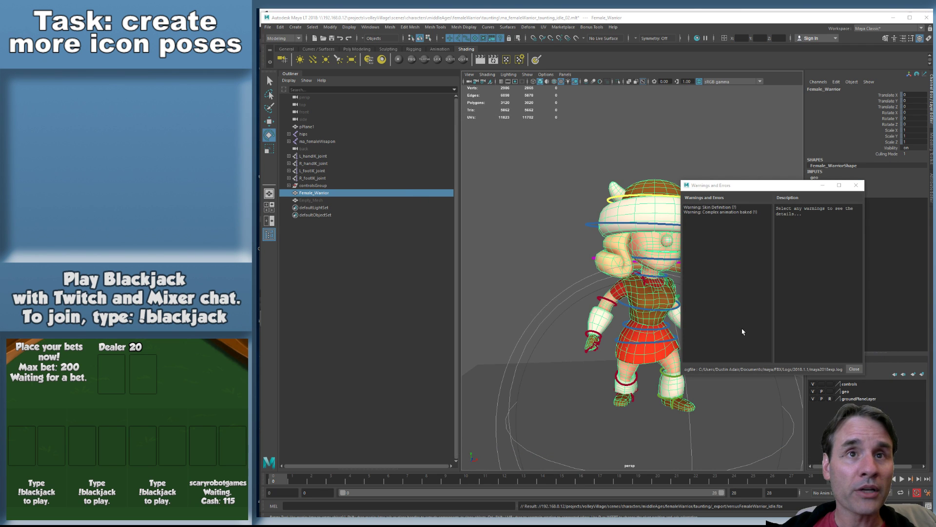
Dismiss the export warnings, switch to Unity and select the femaleWarrior_idle asset in the femaleWarrior folder
{"action": "left_click", "coordinate": [854, 370]}
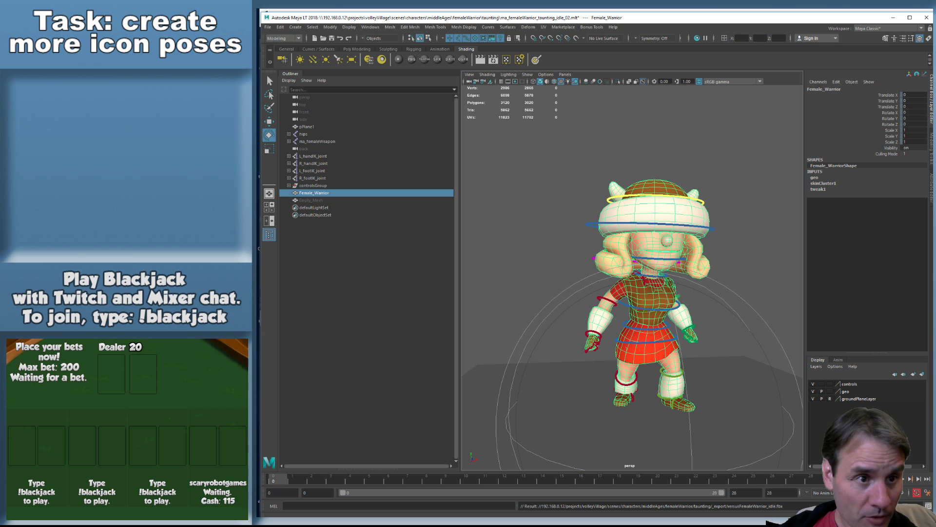
{"action": "key", "text": "alt+Tab"}
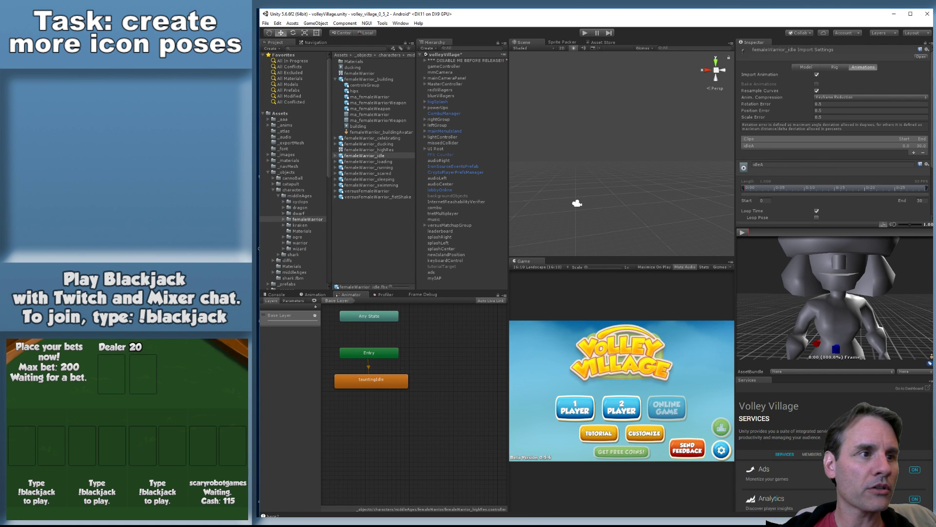
{"action": "left_click", "coordinate": [384, 144]}
{"action": "left_click", "coordinate": [379, 156]}
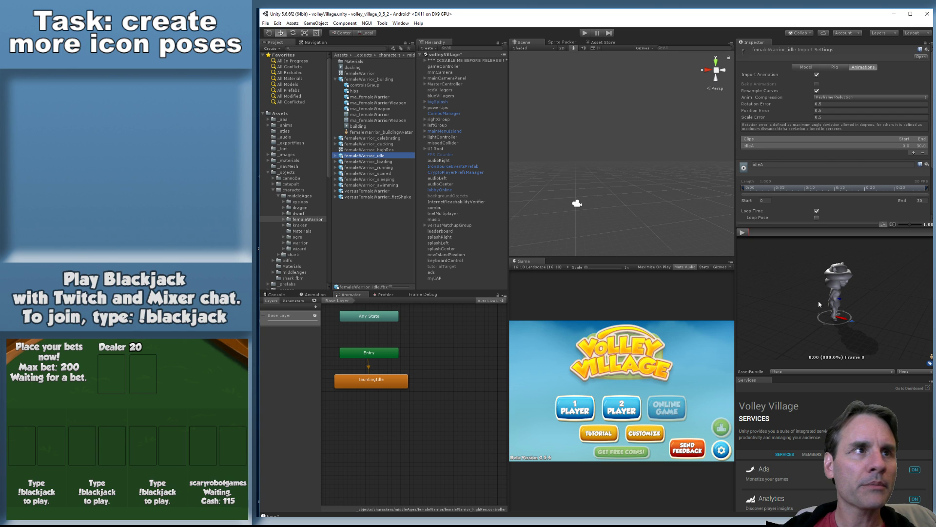
Delete the old versusFemaleWarrior FBX asset from the project's femaleWarrior folder
{"action": "scroll", "coordinate": [819, 304], "scroll_direction": "up", "scroll_amount": 3}
{"action": "left_click_drag", "start_coordinate": [819, 304], "coordinate": [825, 285]}
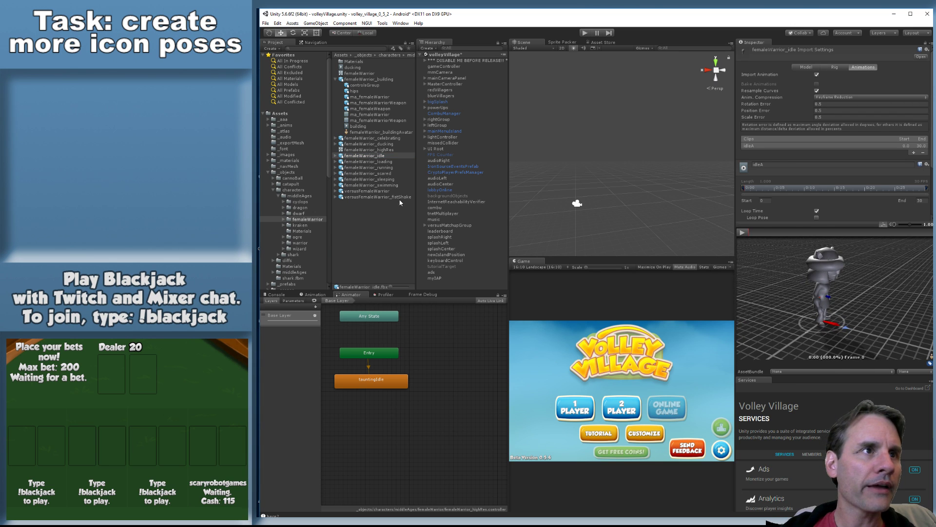
{"action": "left_click", "coordinate": [367, 192]}
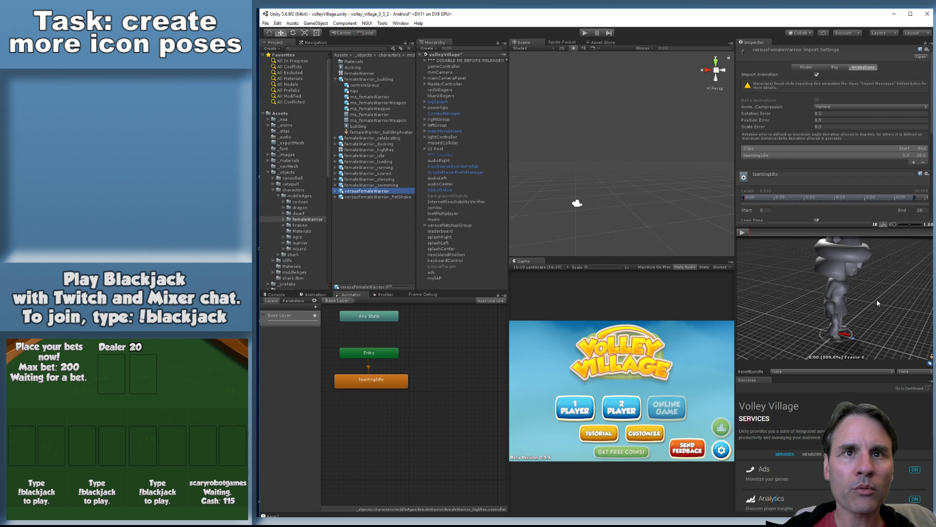
{"action": "left_click_drag", "start_coordinate": [877, 303], "coordinate": [824, 297]}
{"action": "left_click", "coordinate": [384, 186]}
{"action": "left_click", "coordinate": [380, 191]}
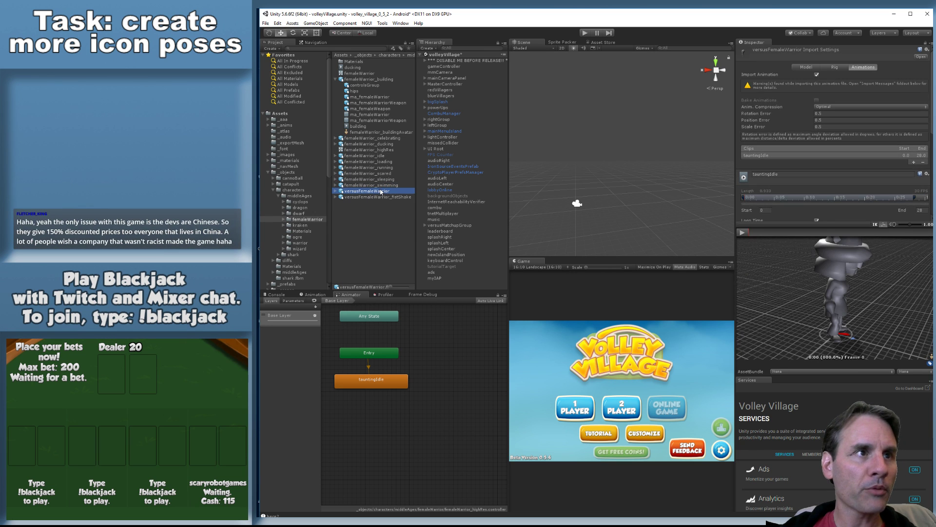
{"action": "key", "text": "Delete"}
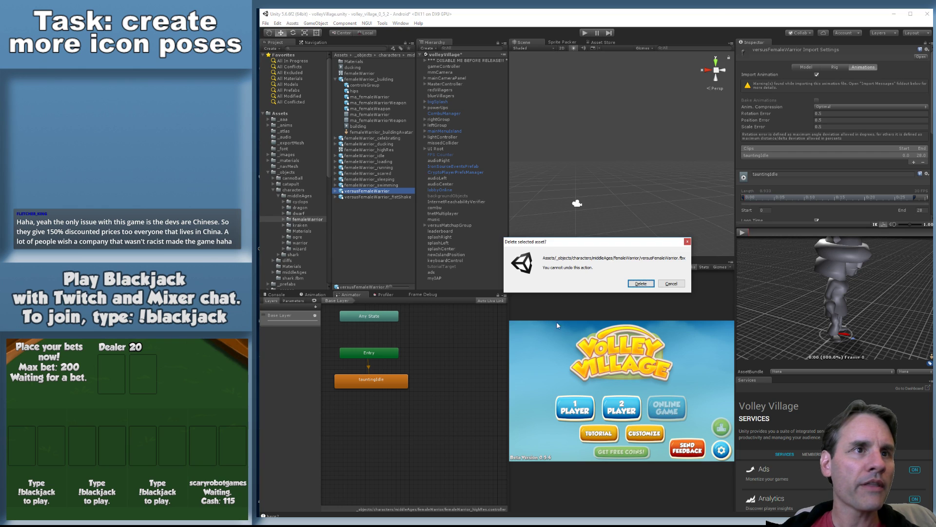
{"action": "left_click", "coordinate": [640, 284]}
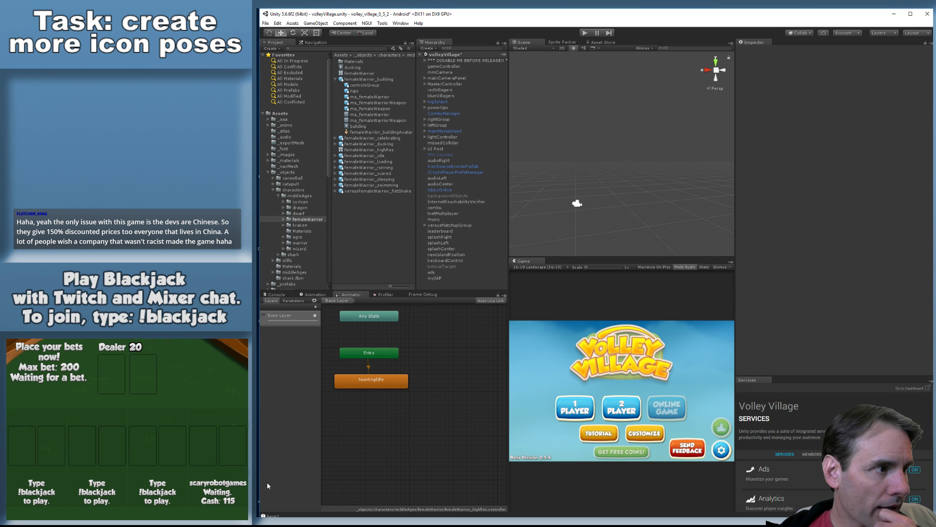
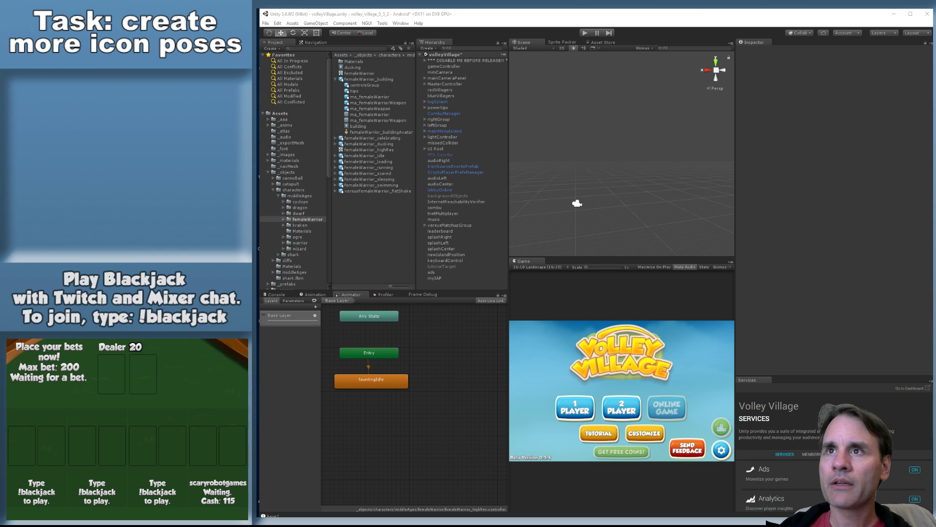
Bring up File Explorer and open the taunting animation's _export folder under characters, middleAges, femaleWarrior
{"action": "left_click_drag", "start_coordinate": [932, 152], "coordinate": [725, 152]}
{"action": "double_click", "coordinate": [683, 207]}
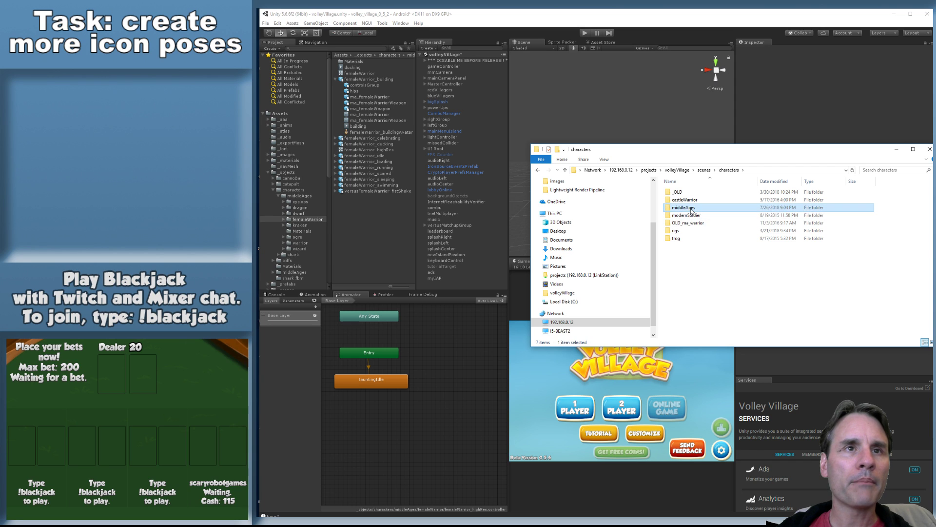
{"action": "double_click", "coordinate": [684, 207]}
{"action": "double_click", "coordinate": [686, 216]}
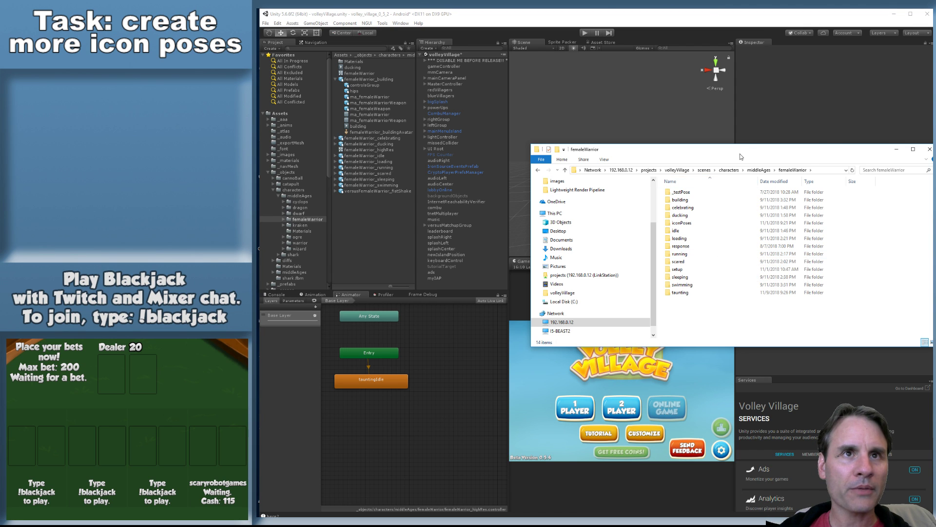
{"action": "left_click_drag", "start_coordinate": [738, 156], "coordinate": [711, 159]}
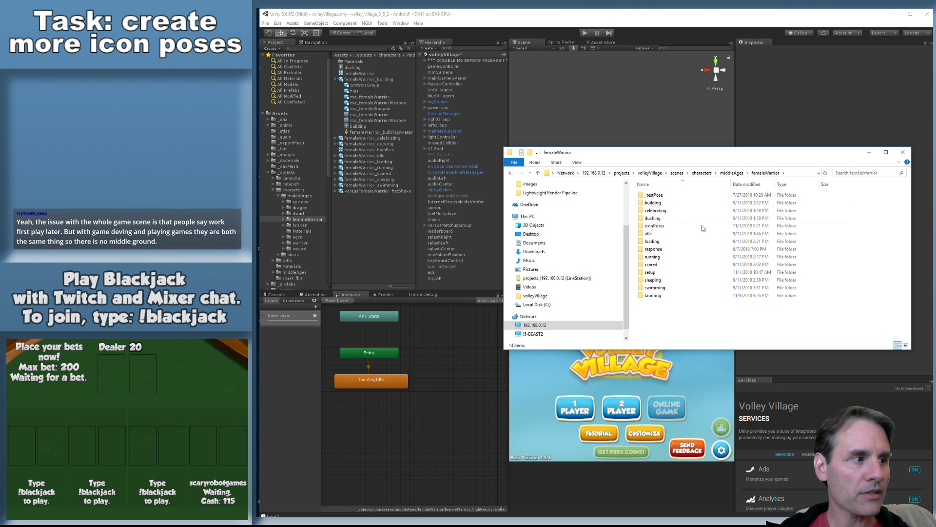
{"action": "double_click", "coordinate": [653, 296]}
{"action": "double_click", "coordinate": [653, 195]}
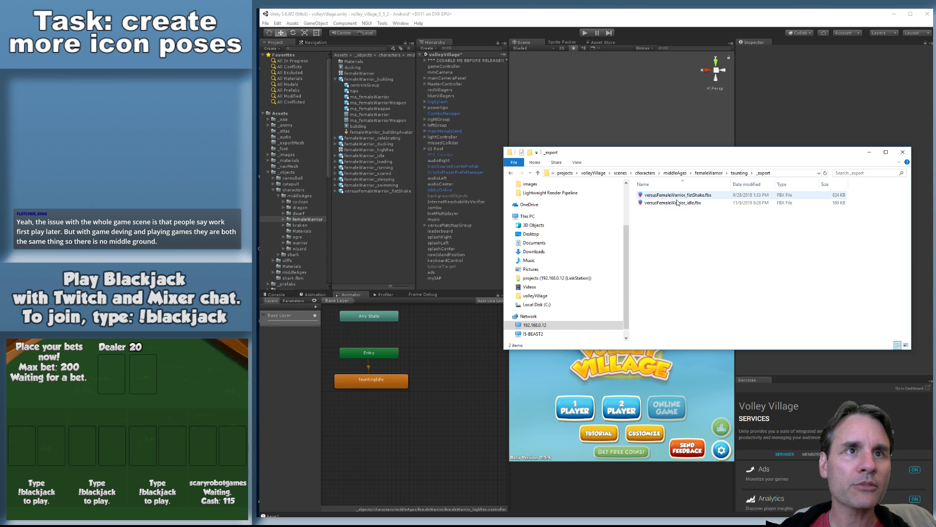
Import versusFemaleWarrior_idle.fbx from the _export folder into Unity's femaleWarrior folder and select the imported asset
{"action": "left_click", "coordinate": [675, 205]}
{"action": "left_click_drag", "start_coordinate": [676, 206], "coordinate": [363, 234]}
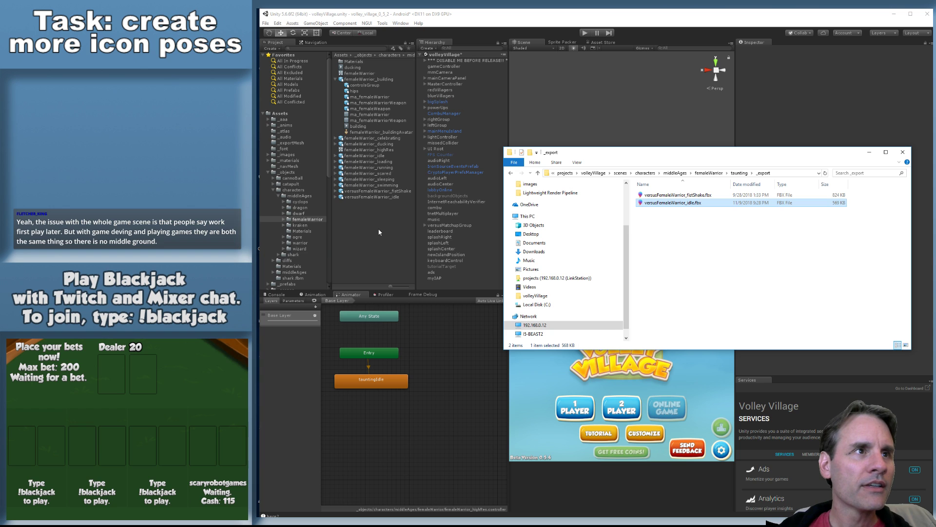
{"action": "left_click", "coordinate": [382, 197]}
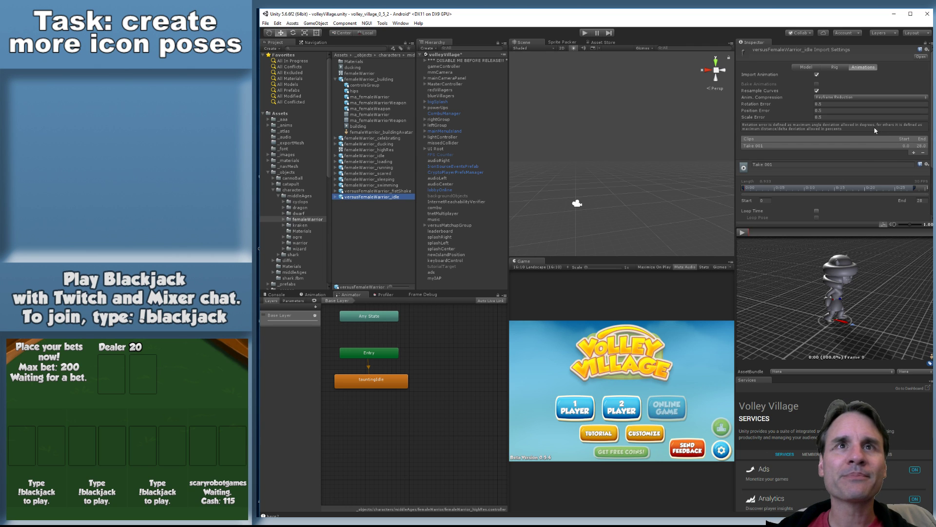
Check the state naming in the warrior's ma_warrior_highRes animator controller, then return to the femaleWarrior folder
{"action": "scroll", "coordinate": [848, 161], "scroll_direction": "down", "scroll_amount": 3}
{"action": "left_click", "coordinate": [778, 121]}
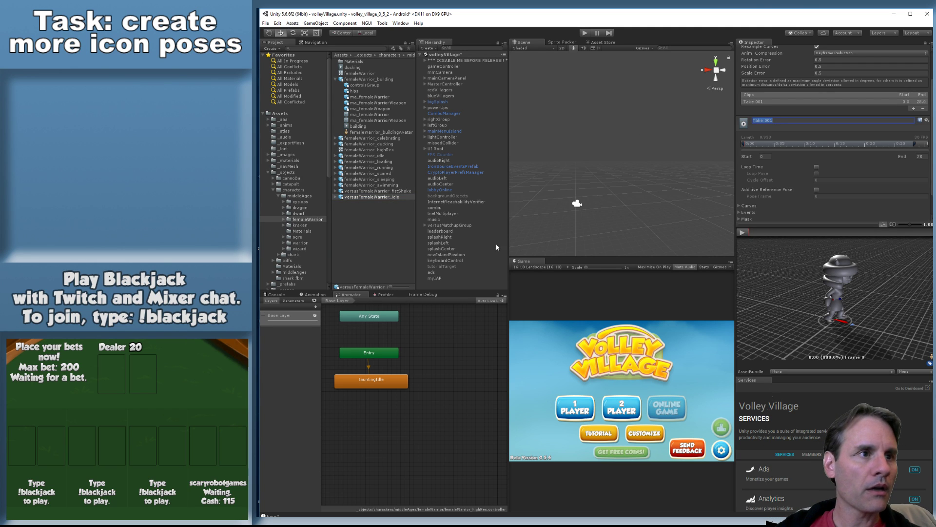
{"action": "left_click", "coordinate": [300, 242]}
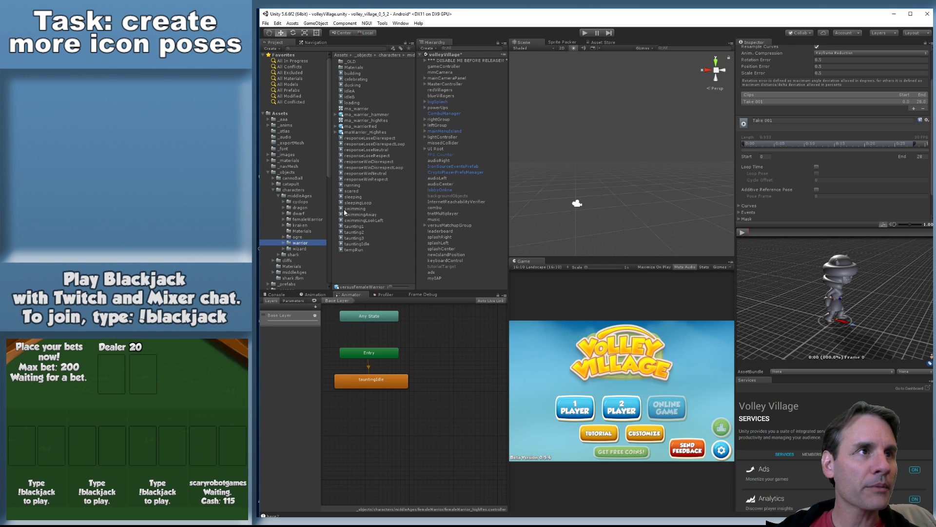
{"action": "left_click", "coordinate": [373, 121]}
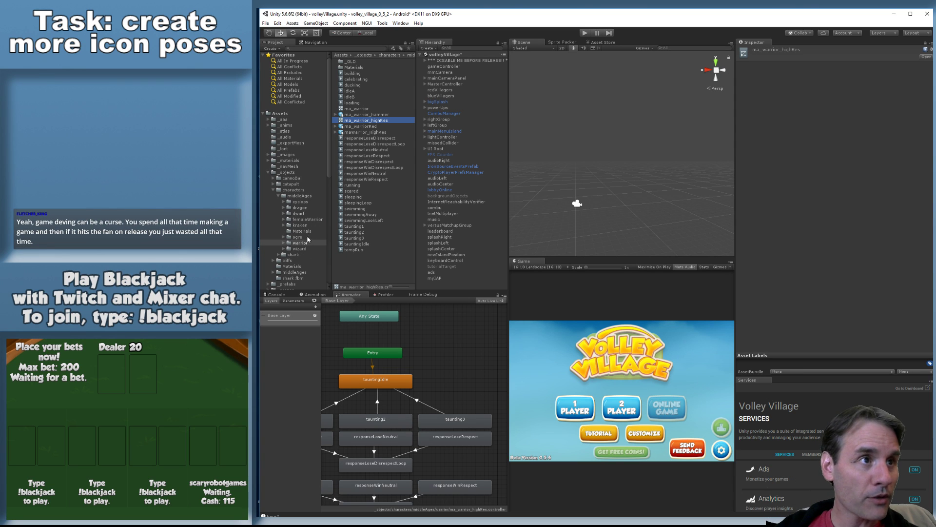
{"action": "left_click", "coordinate": [307, 219]}
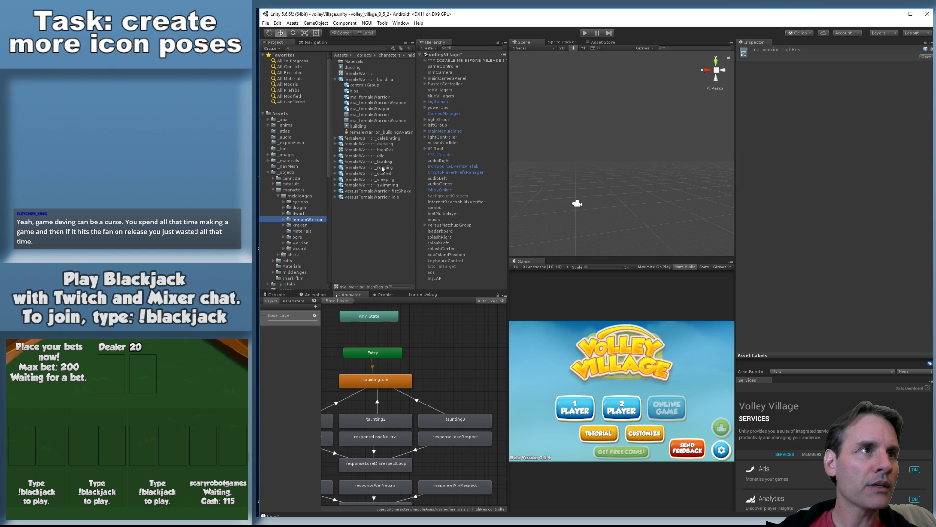
Delete the tauntingIdle state from the femaleWarrior_highRes animator controller
{"action": "left_click", "coordinate": [377, 151]}
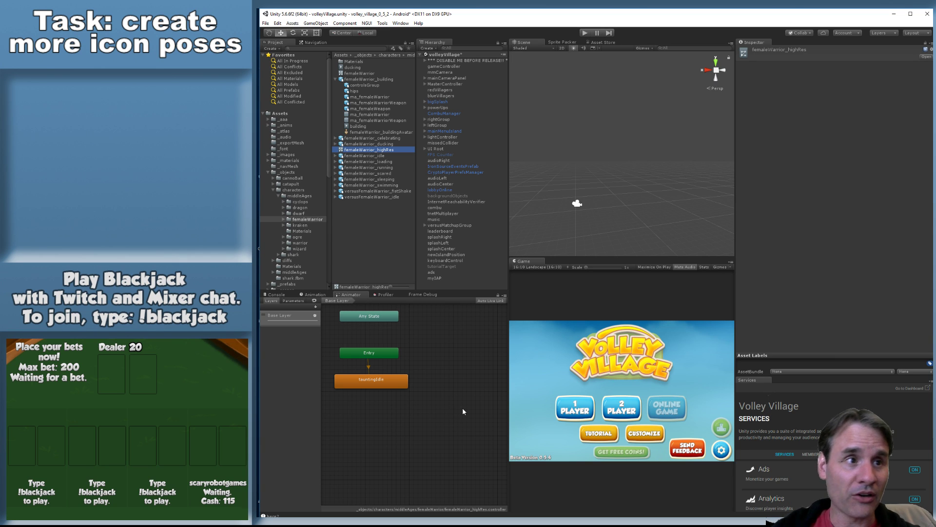
{"action": "left_click", "coordinate": [380, 384]}
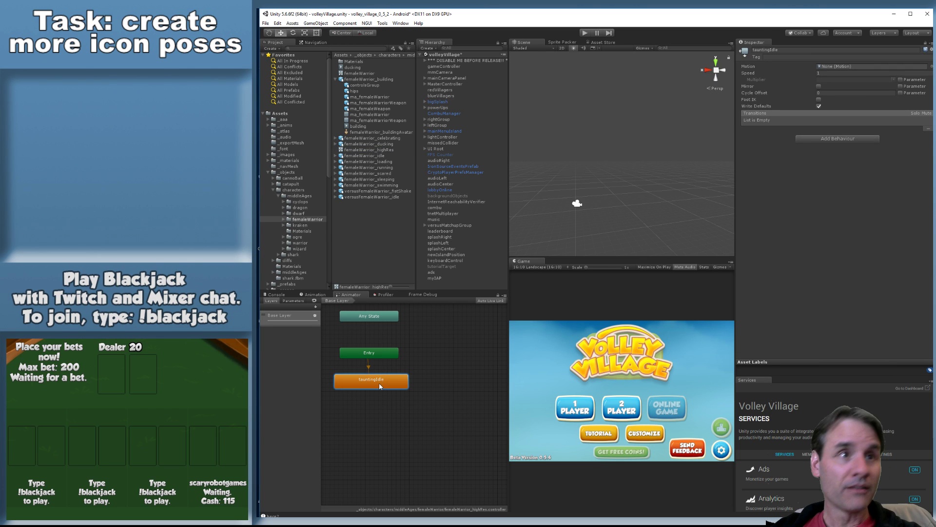
{"action": "key", "text": "Delete"}
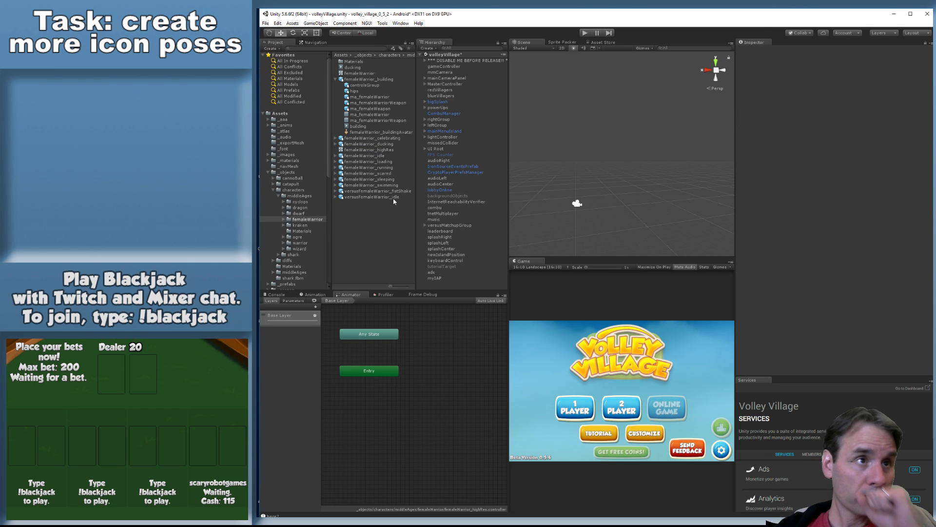
Rename the Take 001 animation clip of versusFemaleWarrior_idle as tauntingIdle
{"action": "left_click", "coordinate": [388, 197]}
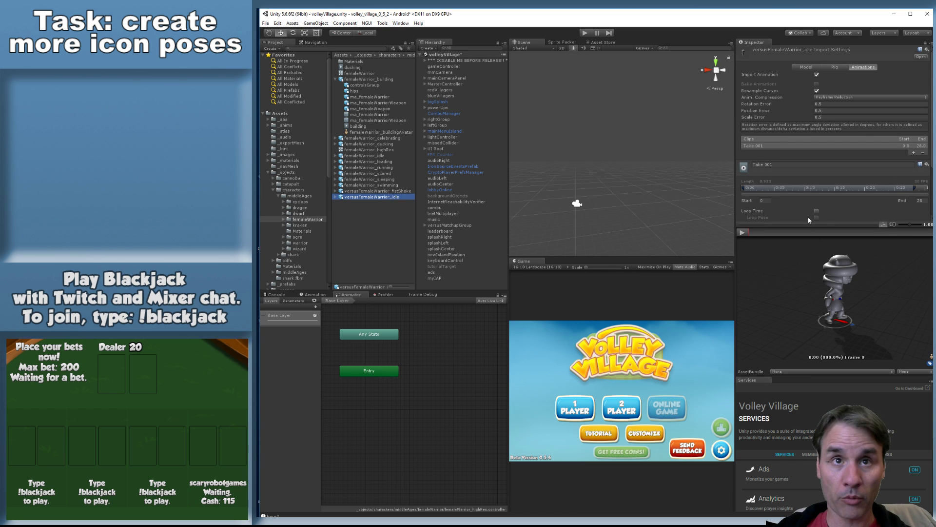
{"action": "left_click", "coordinate": [786, 165]}
{"action": "type", "text": "taubnting"}
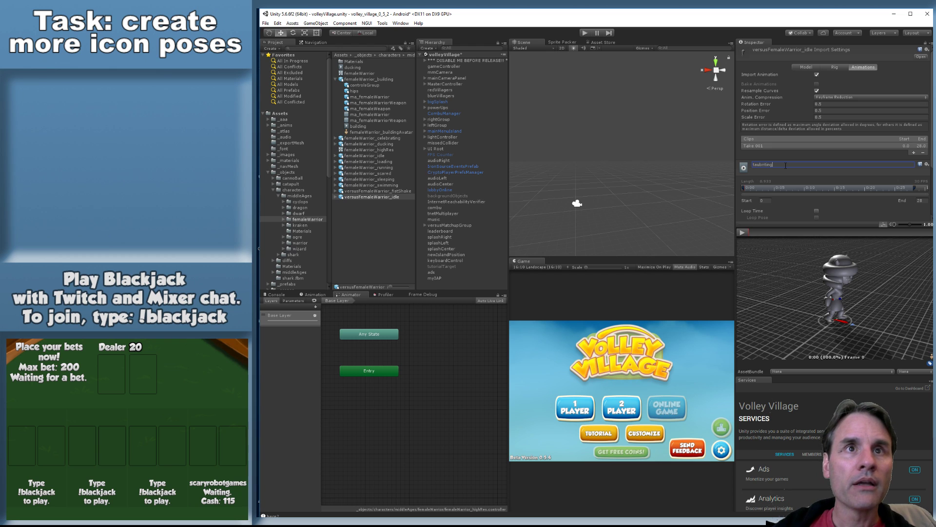
{"action": "double_click", "coordinate": [786, 165]}
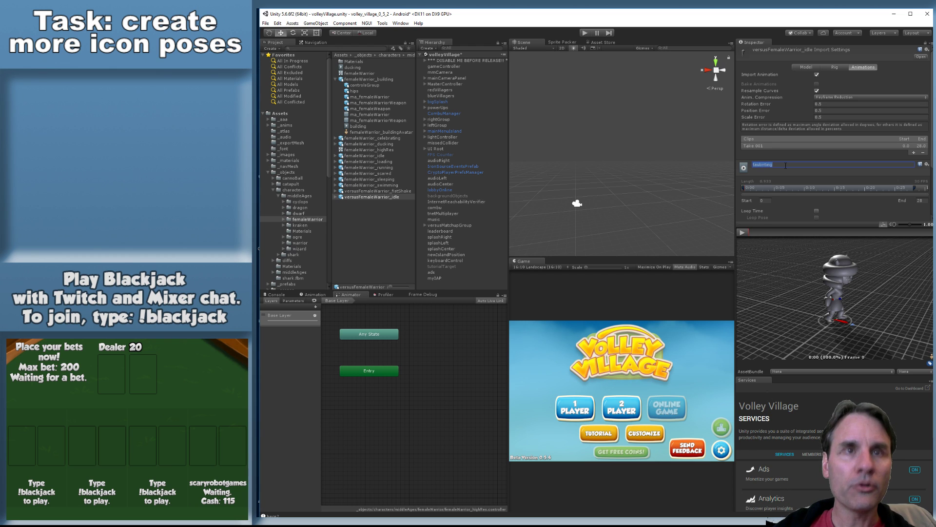
{"action": "type", "text": "tau"}
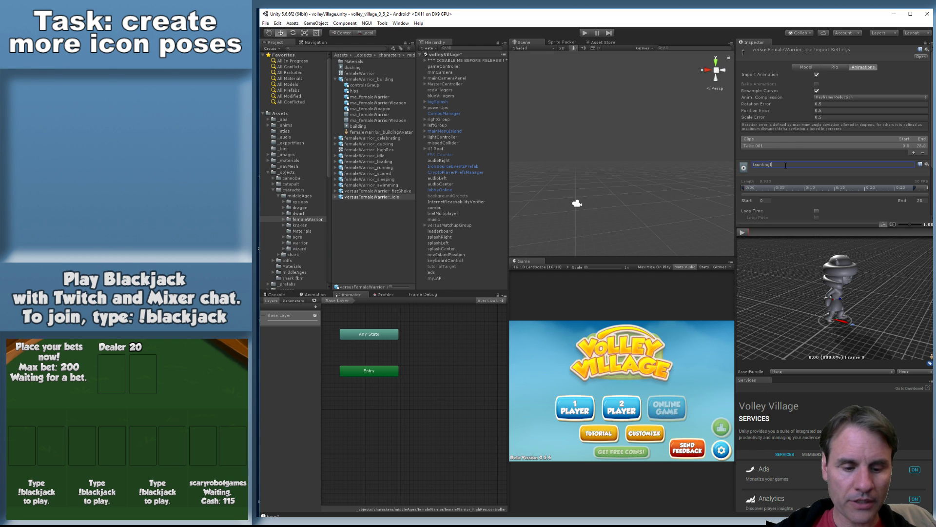
{"action": "key", "text": "Return"}
Enable Loop Time for the tauntingIdle clip and apply the import settings
{"action": "scroll", "coordinate": [827, 171], "scroll_direction": "down", "scroll_amount": 3}
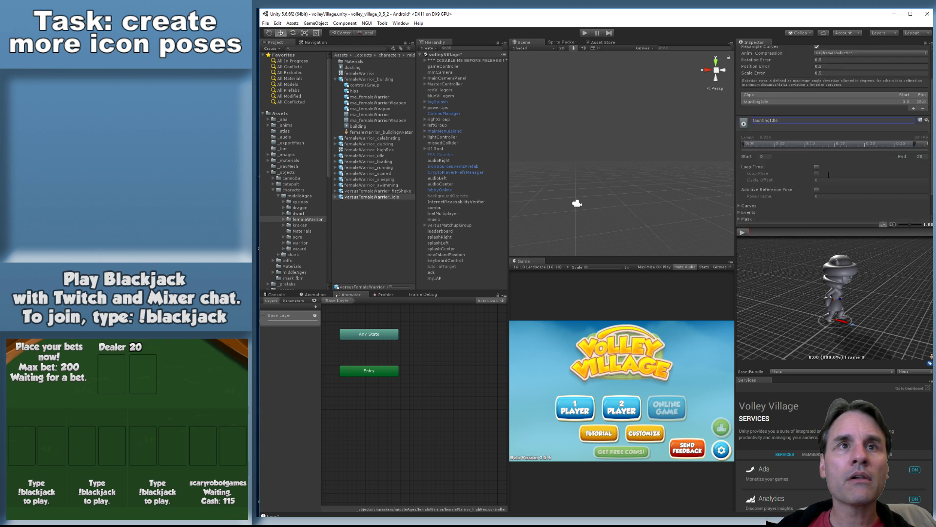
{"action": "left_click", "coordinate": [816, 145]}
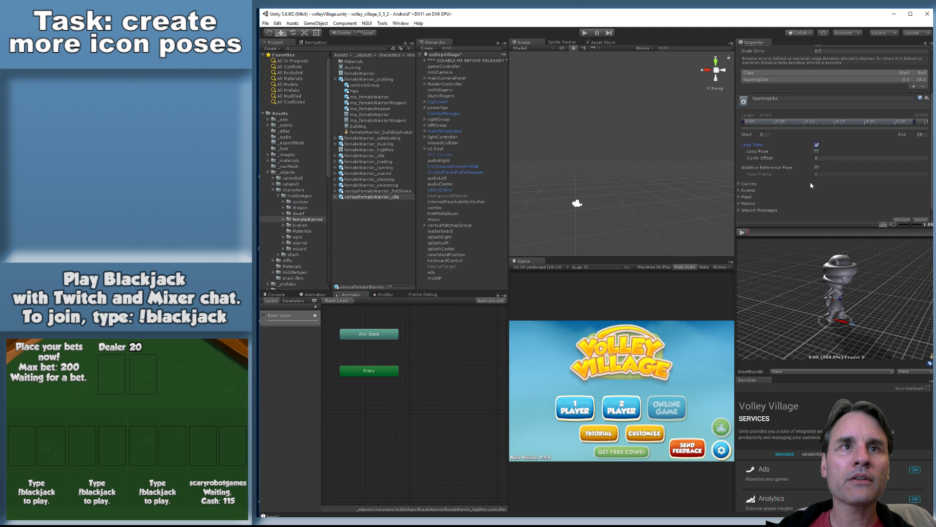
{"action": "scroll", "coordinate": [861, 147], "scroll_direction": "up", "scroll_amount": 3}
{"action": "left_click", "coordinate": [805, 69]}
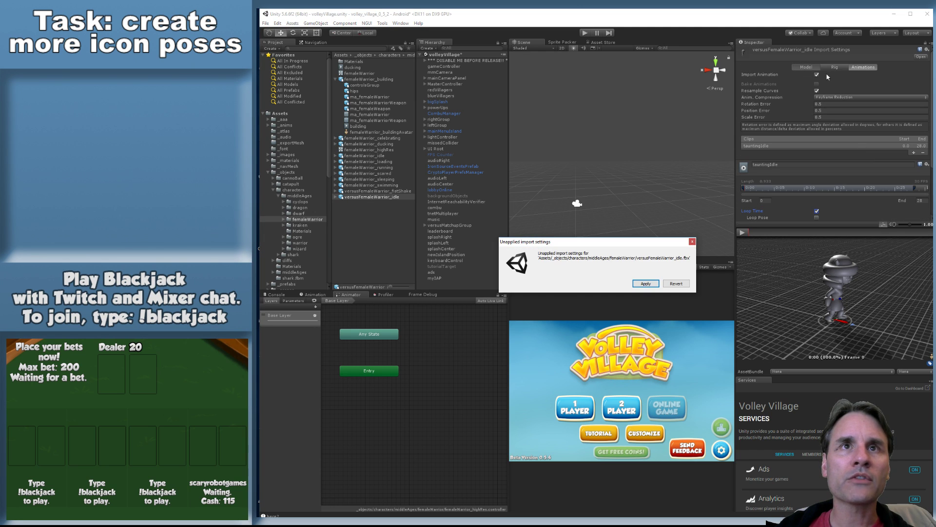
{"action": "left_click", "coordinate": [646, 283]}
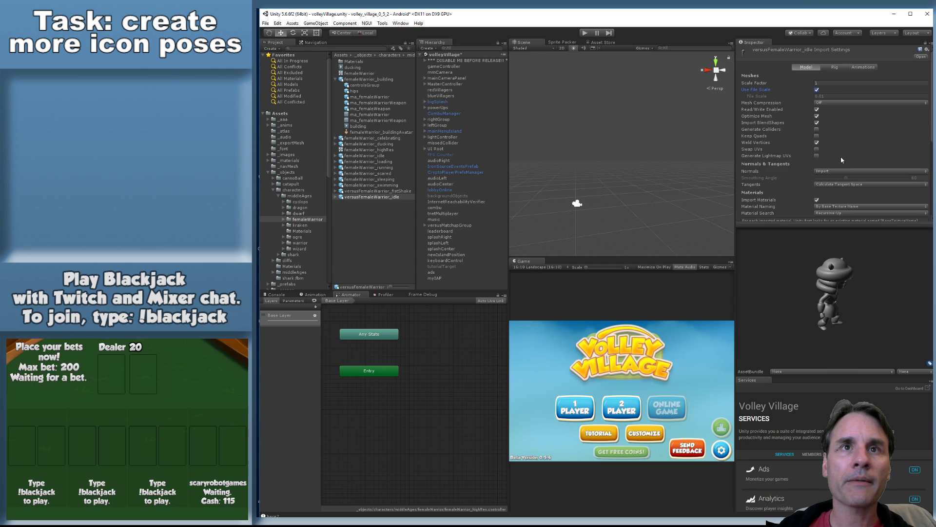
{"action": "scroll", "coordinate": [838, 149], "scroll_direction": "down", "scroll_amount": 1}
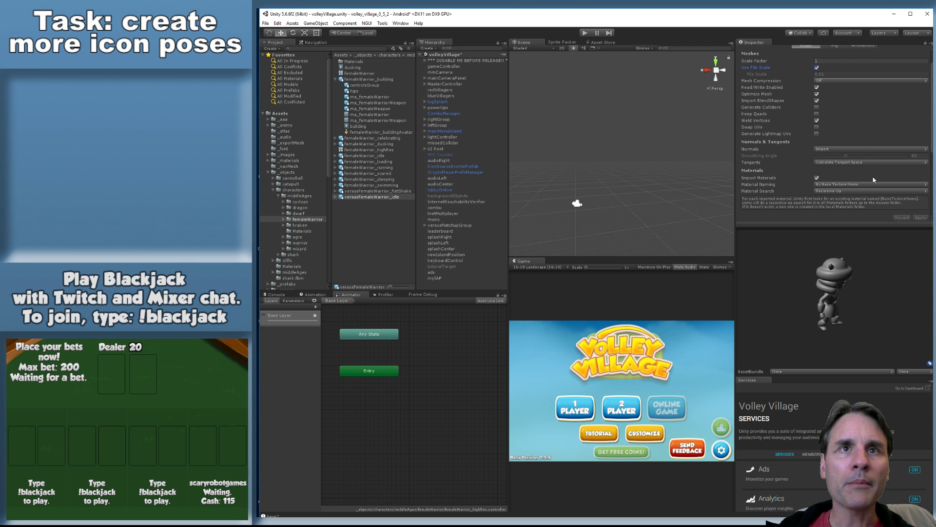
{"action": "left_click", "coordinate": [829, 149]}
{"action": "left_click", "coordinate": [621, 194]}
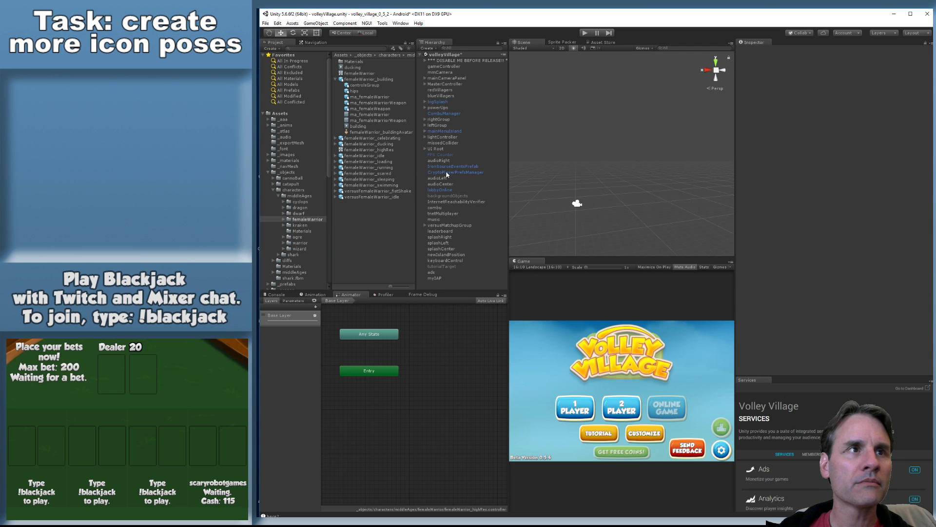
{"action": "left_click", "coordinate": [445, 173]}
{"action": "left_click", "coordinate": [623, 181]}
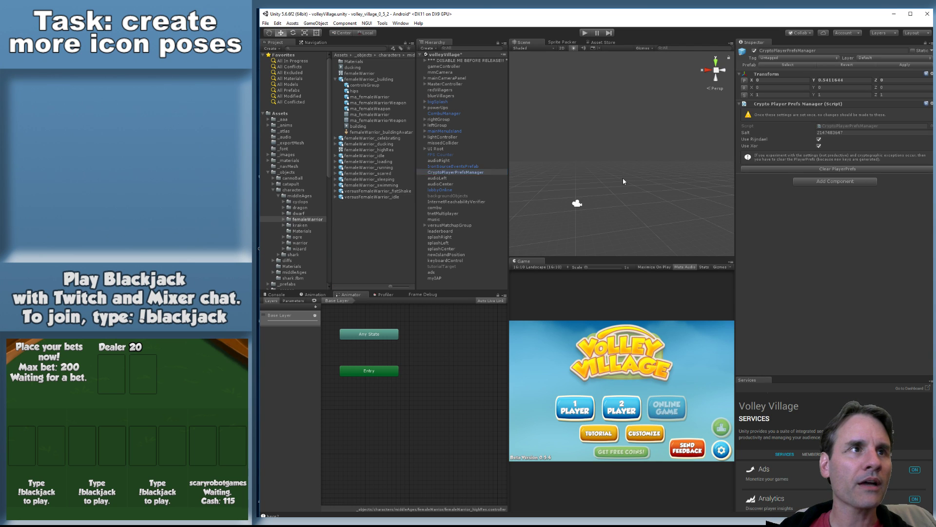
Set the normals of versusFemaleWarrior_idle to Calculate with a smoothing angle of 89 and apply the import settings
{"action": "left_click", "coordinate": [389, 197]}
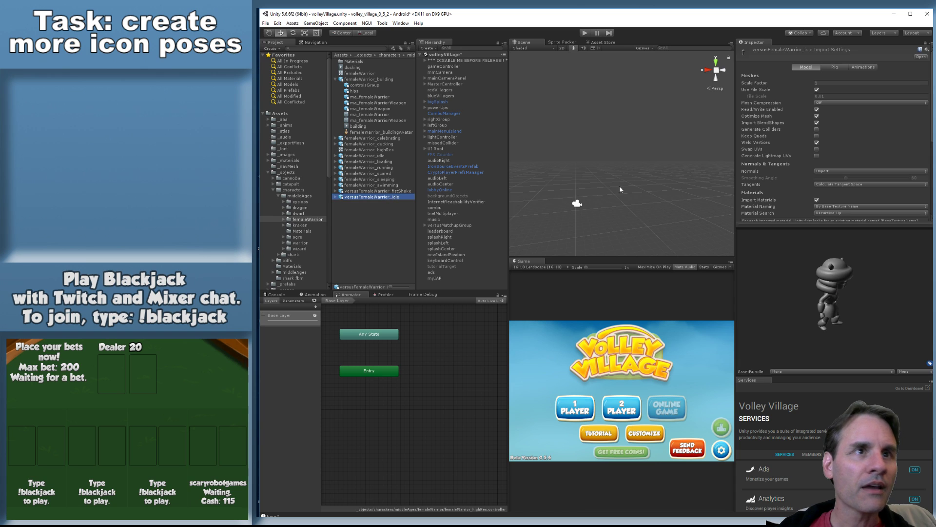
{"action": "left_click", "coordinate": [838, 170]}
{"action": "left_click", "coordinate": [837, 186]}
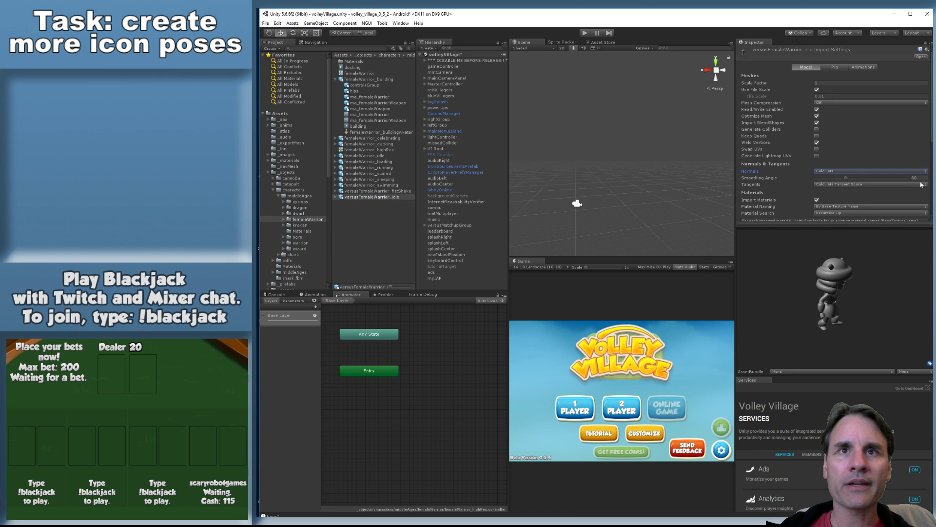
{"action": "left_click_drag", "start_coordinate": [920, 178], "coordinate": [824, 171]}
{"action": "type", "text": "89"}
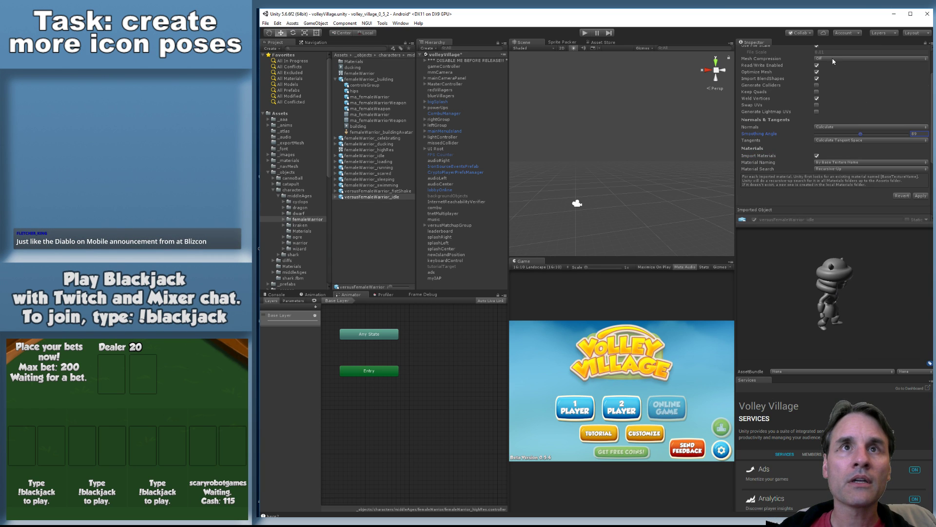
{"action": "left_click", "coordinate": [834, 70]}
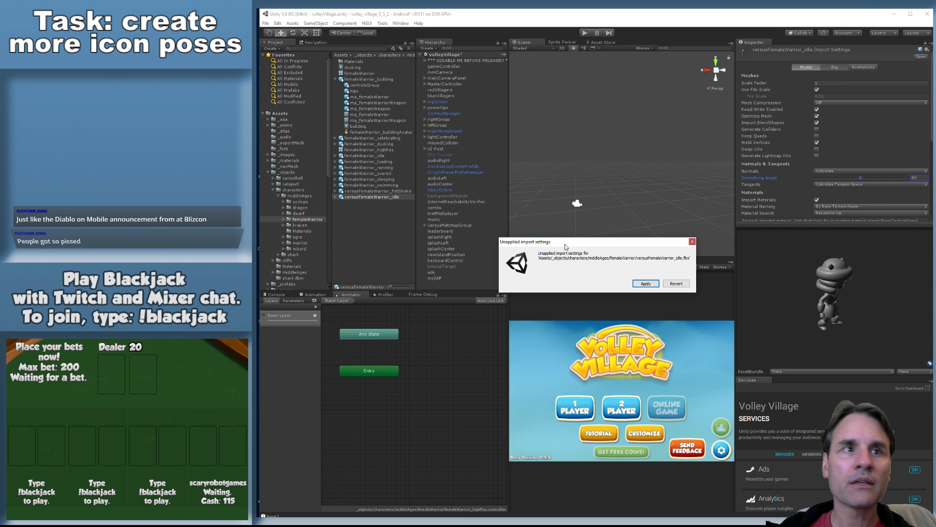
{"action": "left_click", "coordinate": [648, 283]}
Set the rig animation type of versusFemaleWarrior_idle to Humanoid and apply the import settings
{"action": "left_click", "coordinate": [841, 75]}
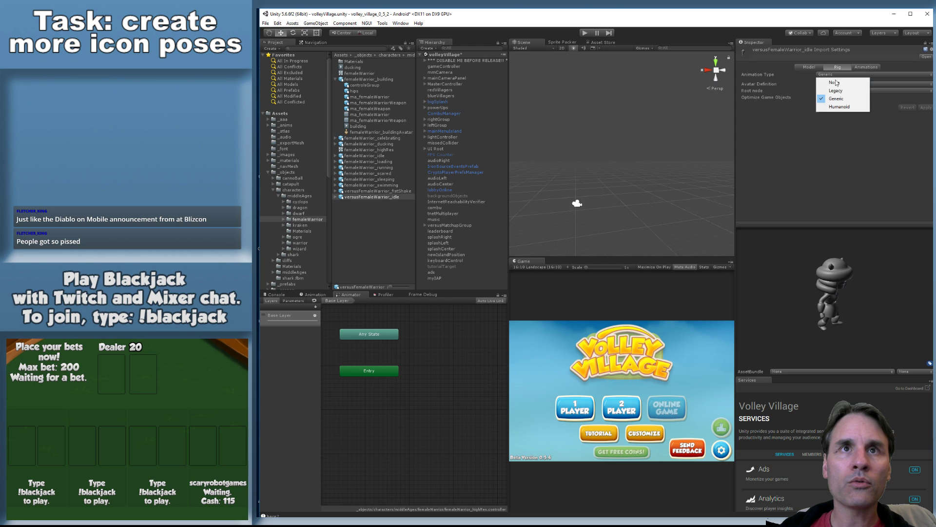
{"action": "left_click", "coordinate": [839, 111]}
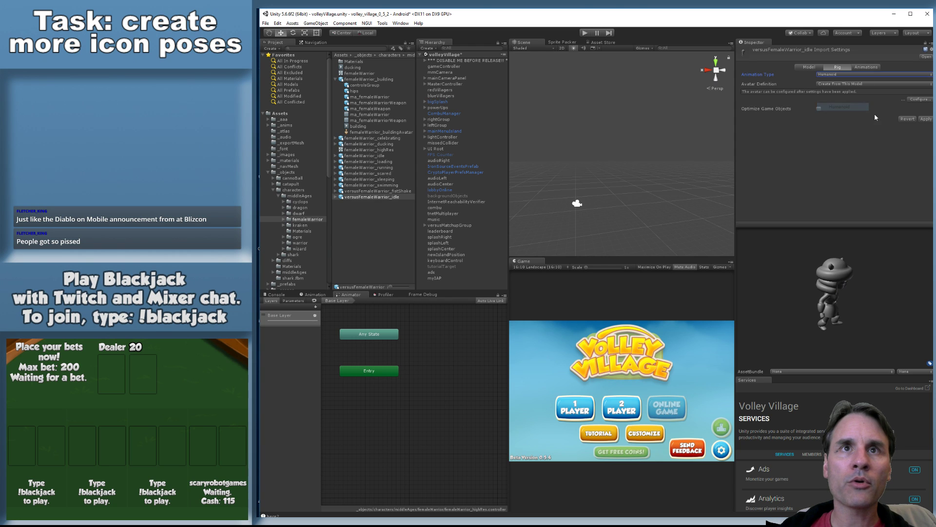
{"action": "left_click", "coordinate": [923, 120]}
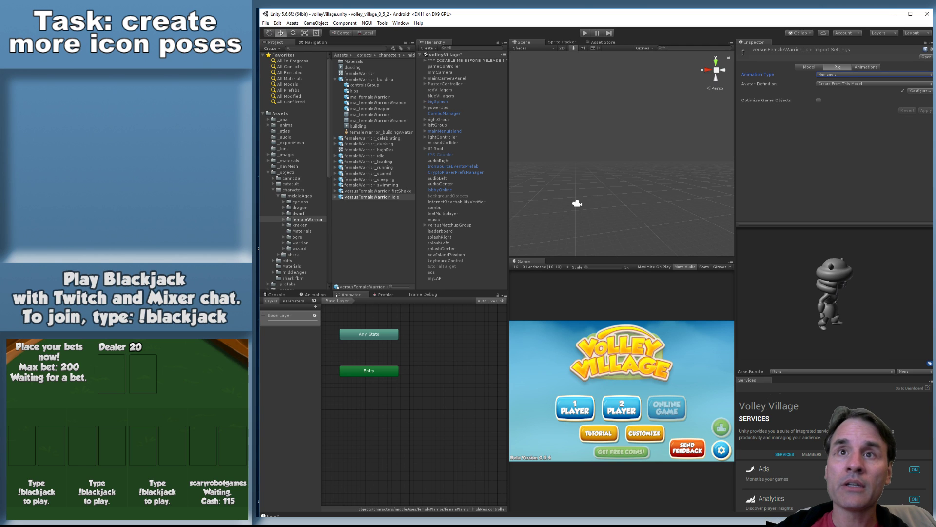
{"action": "key", "text": "alt+Tab"}
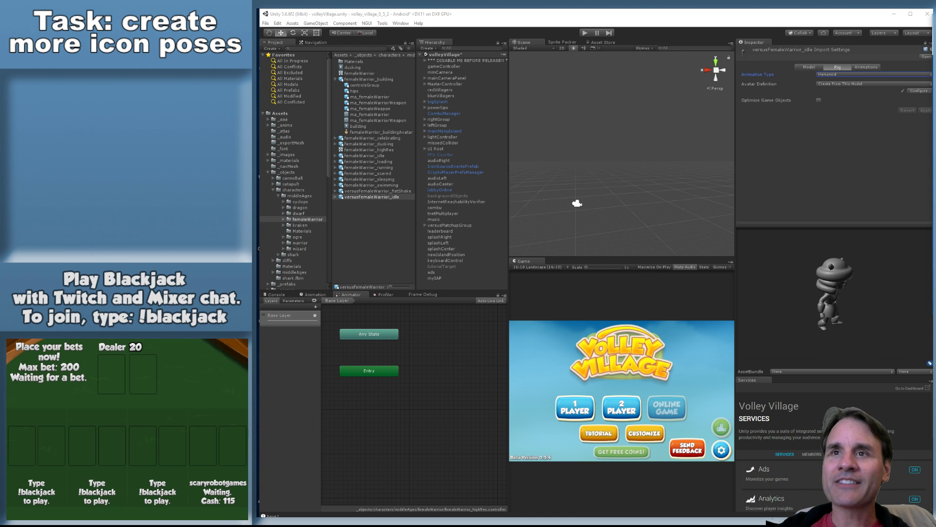
{"action": "key", "text": "alt+Tab"}
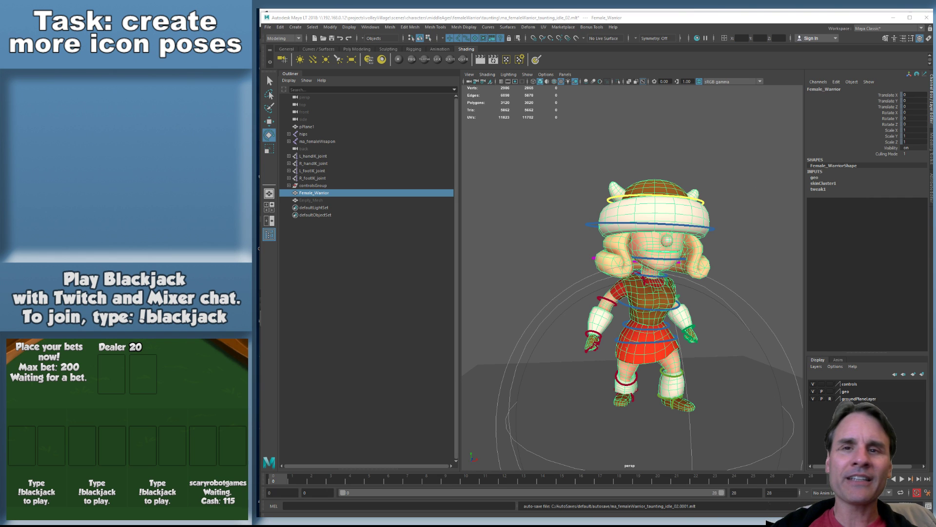
{"action": "left_click", "coordinate": [655, 132]}
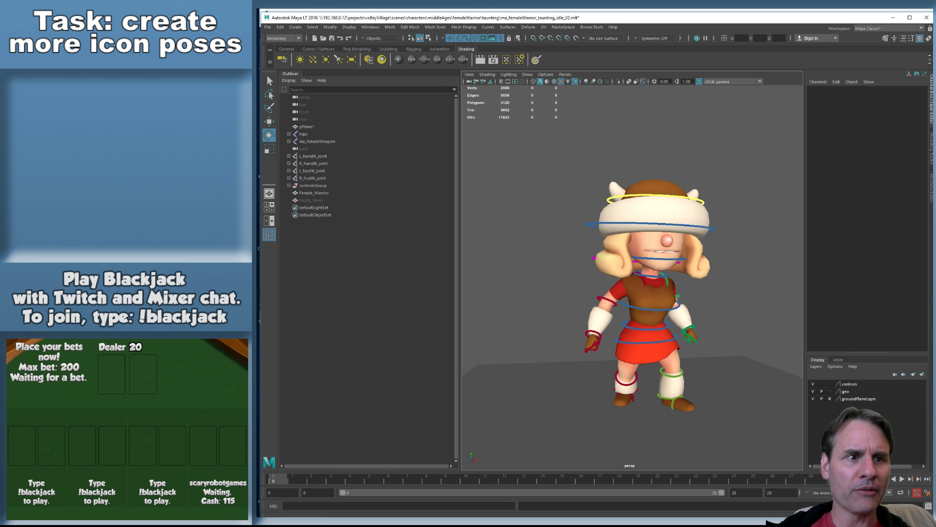
{"action": "key", "text": "alt+Tab"}
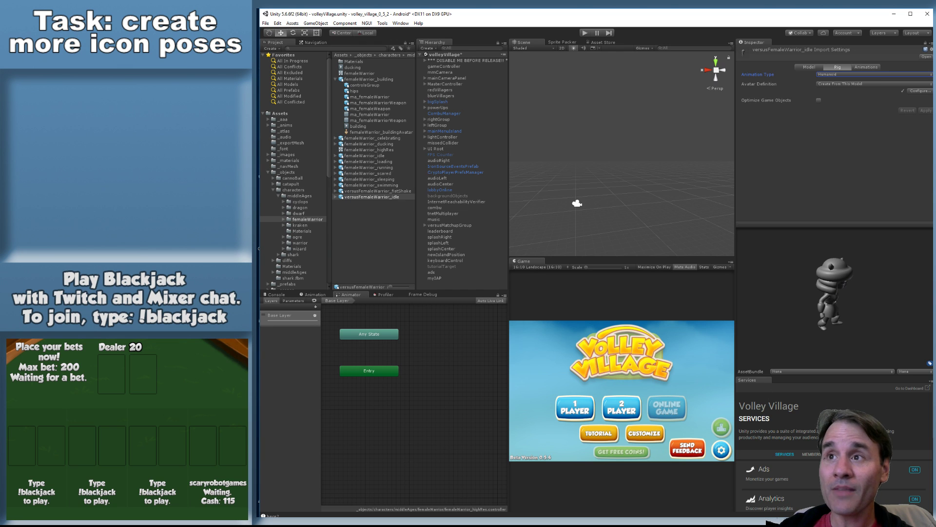
{"action": "key", "text": "alt+Tab"}
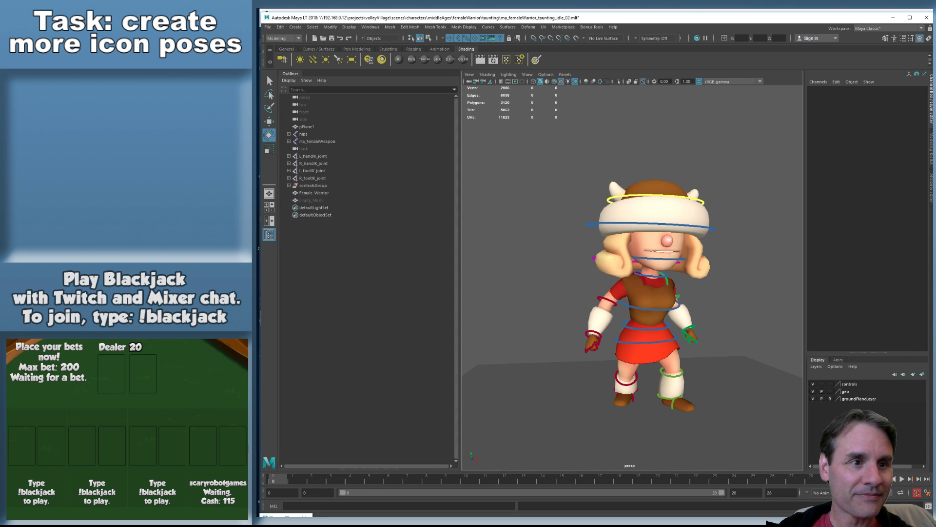
{"action": "key", "text": "alt+Tab"}
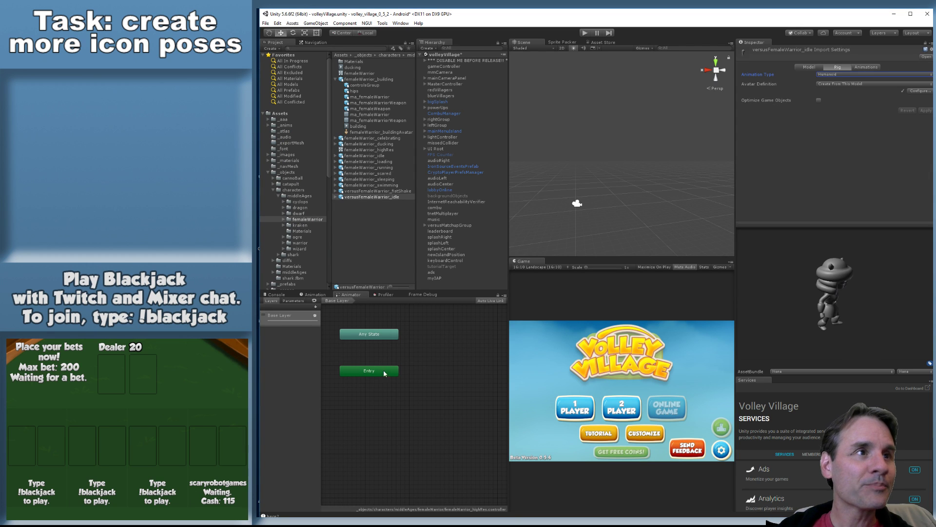
Add the tauntingIdle clip from versusFemaleWarrior_idle to the femaleWarrior_highRes animator controller as a state below Entry
{"action": "left_click", "coordinate": [340, 196]}
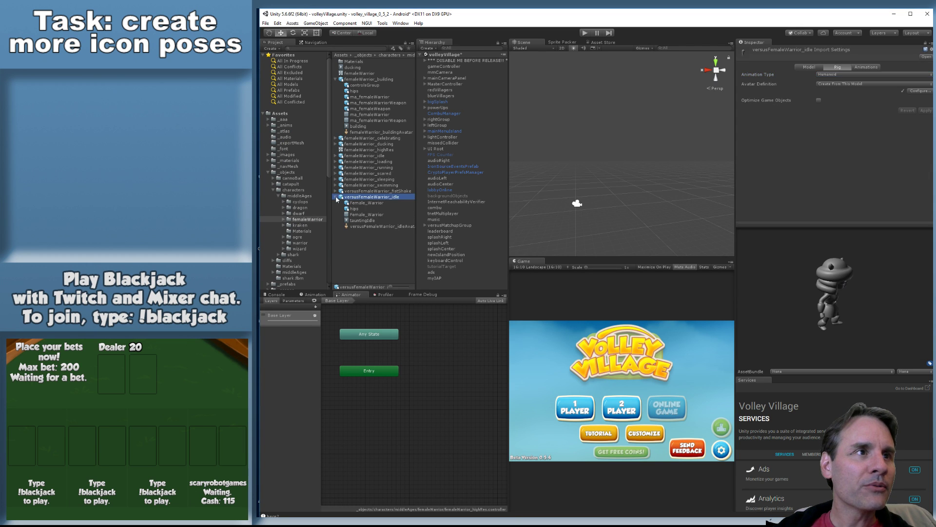
{"action": "left_click_drag", "start_coordinate": [370, 222], "coordinate": [361, 398]}
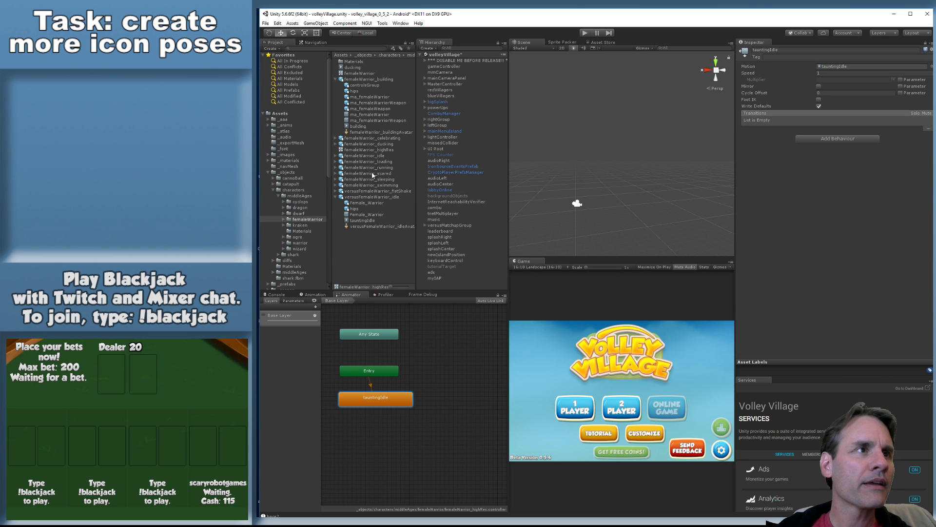
Place the versusFemaleWarrior_idle model in the scene
{"action": "left_click_drag", "start_coordinate": [377, 199], "coordinate": [614, 138]}
{"action": "scroll", "coordinate": [613, 138], "scroll_direction": "up", "scroll_amount": 3}
{"action": "middle_click_drag", "start_coordinate": [592, 133], "coordinate": [599, 169]}
{"action": "scroll", "coordinate": [599, 170], "scroll_direction": "up", "scroll_amount": 2}
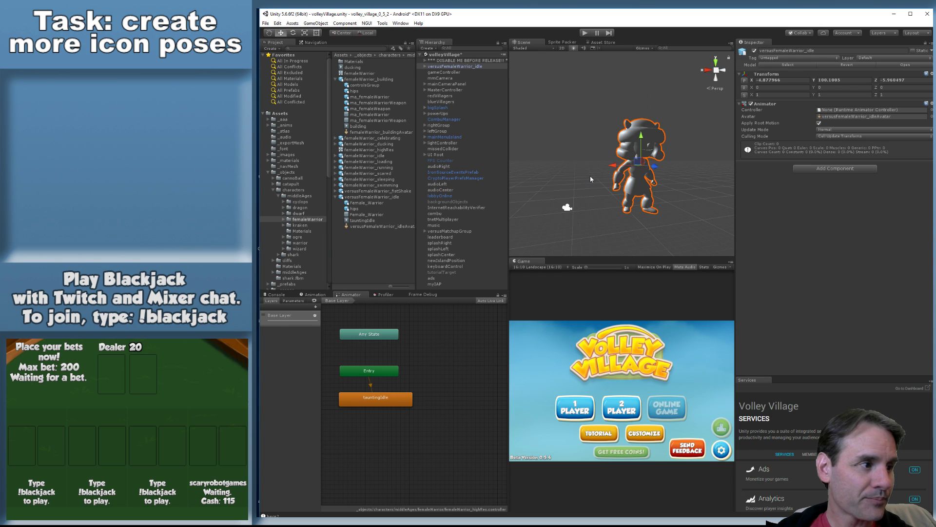
{"action": "middle_click_drag", "start_coordinate": [590, 99], "coordinate": [563, 99]}
{"action": "scroll", "coordinate": [566, 108], "scroll_direction": "up", "scroll_amount": 3}
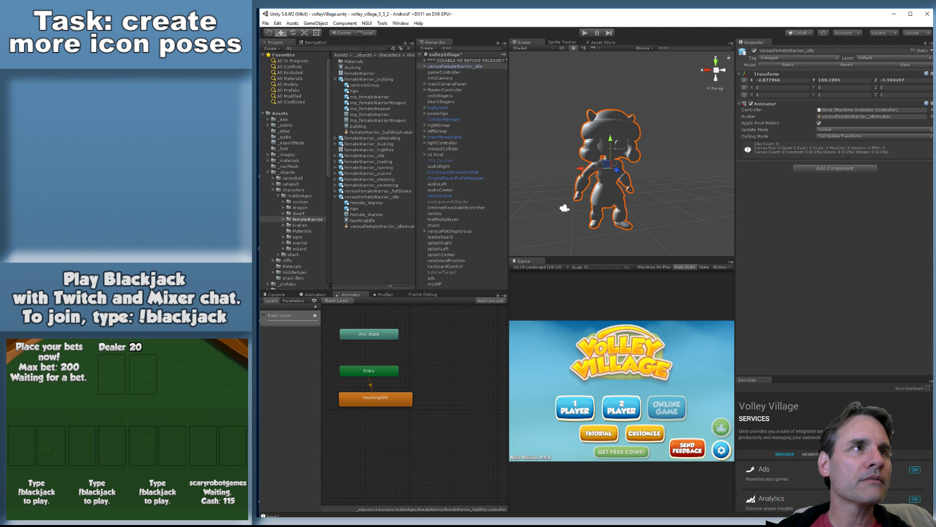
Search the project for the female warrior assets and apply the femaleWarrior_red material to the model in the scene
{"action": "left_click", "coordinate": [362, 49]}
{"action": "type", "text": "femal"}
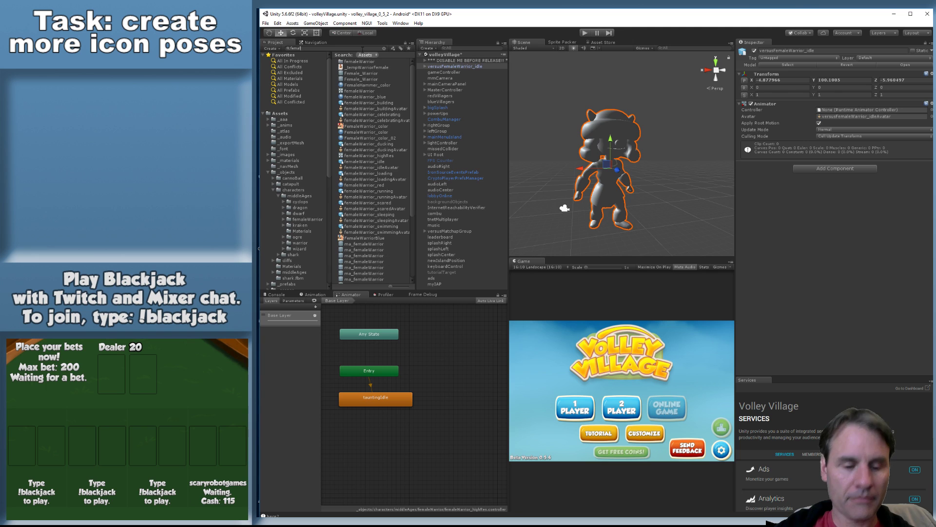
{"action": "type", "text": "ewa"}
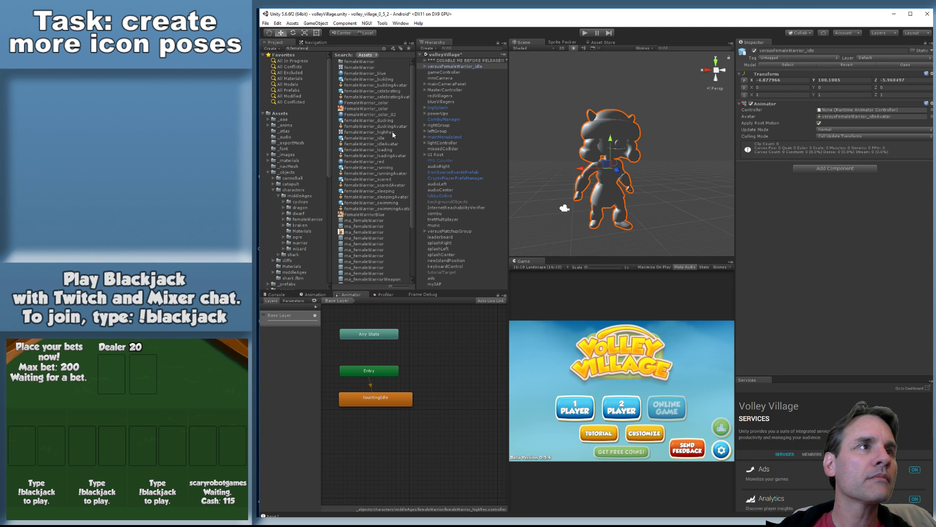
{"action": "left_click", "coordinate": [367, 108]}
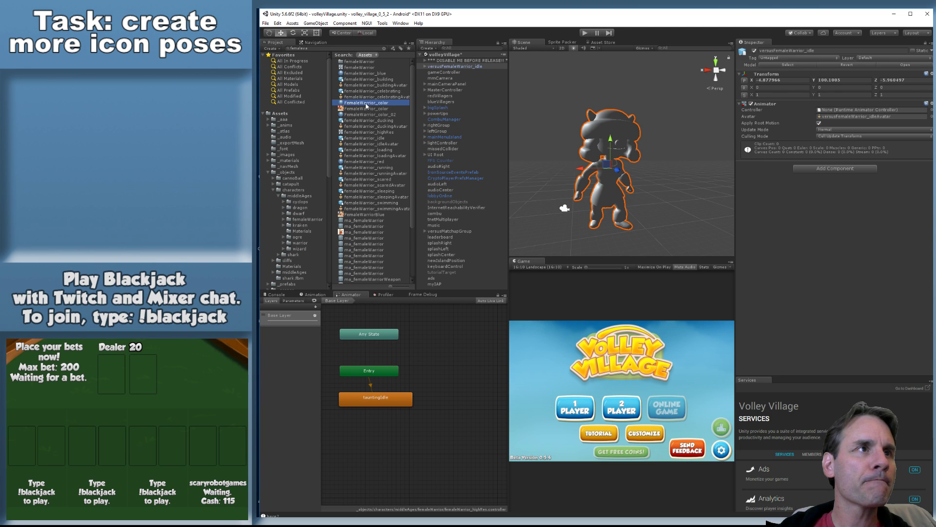
{"action": "key", "text": "Down"}
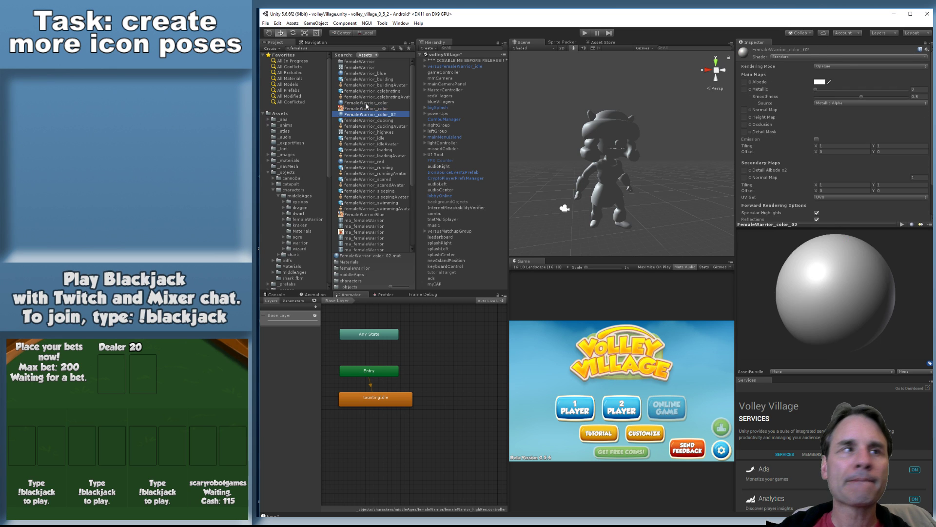
{"action": "key", "text": "Down"}
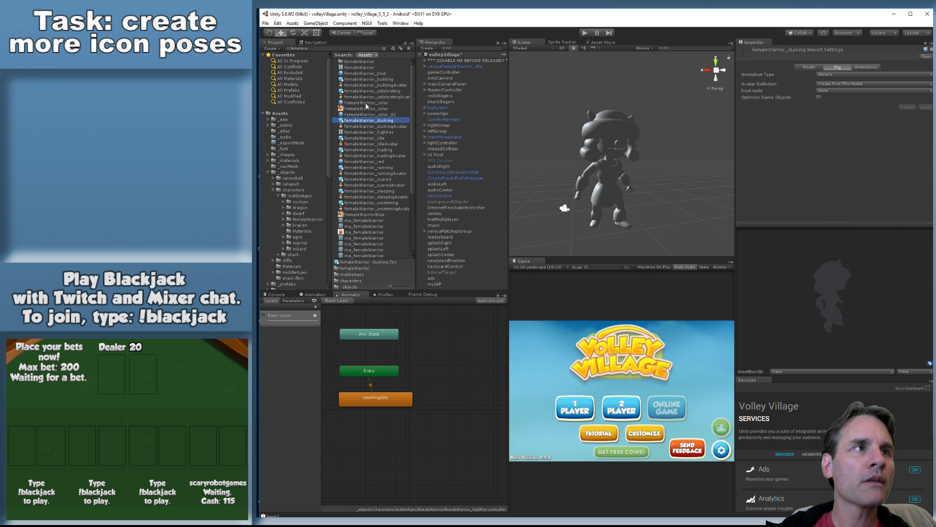
{"action": "left_click", "coordinate": [364, 162]}
{"action": "left_click_drag", "start_coordinate": [364, 164], "coordinate": [612, 156]}
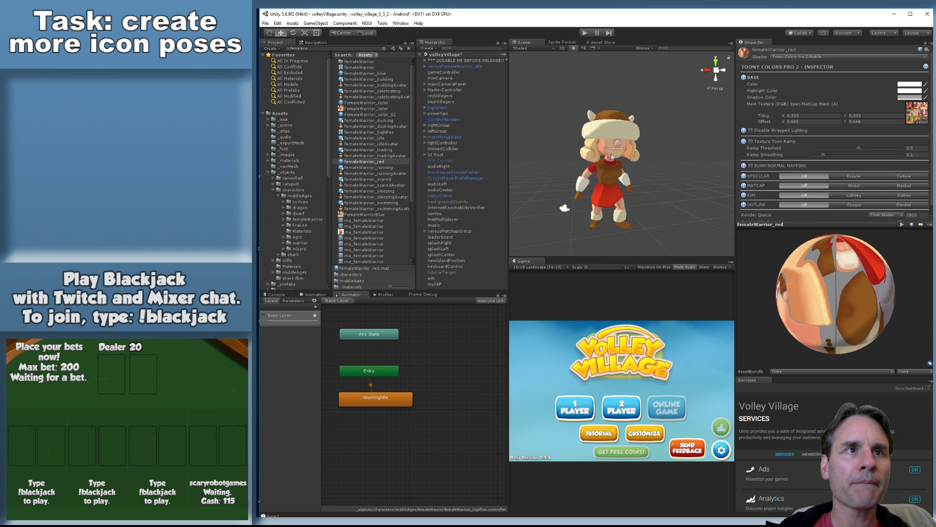
Select the versusFemaleWarrior_idle model in the scene and examine its textured face and body from several angles
{"action": "scroll", "coordinate": [639, 189], "scroll_direction": "up", "scroll_amount": 5}
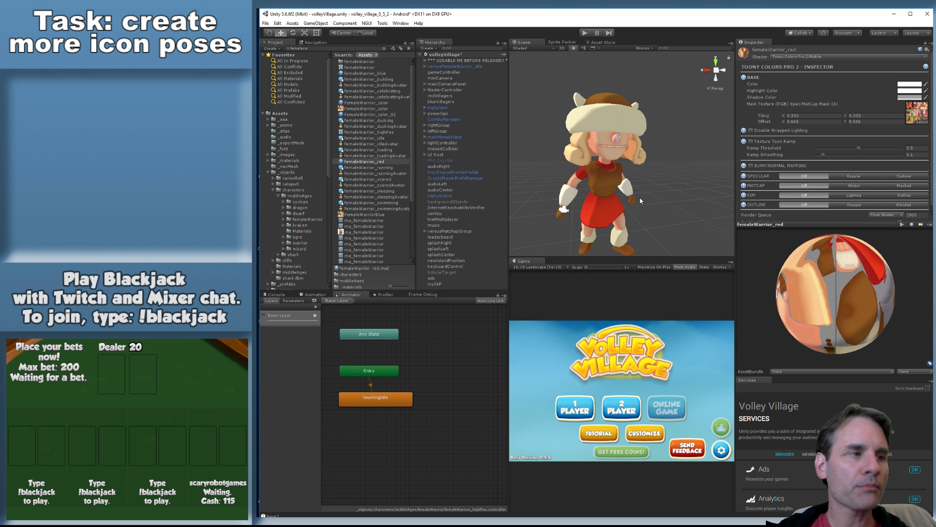
{"action": "left_click", "coordinate": [675, 153]}
{"action": "left_click", "coordinate": [655, 128]}
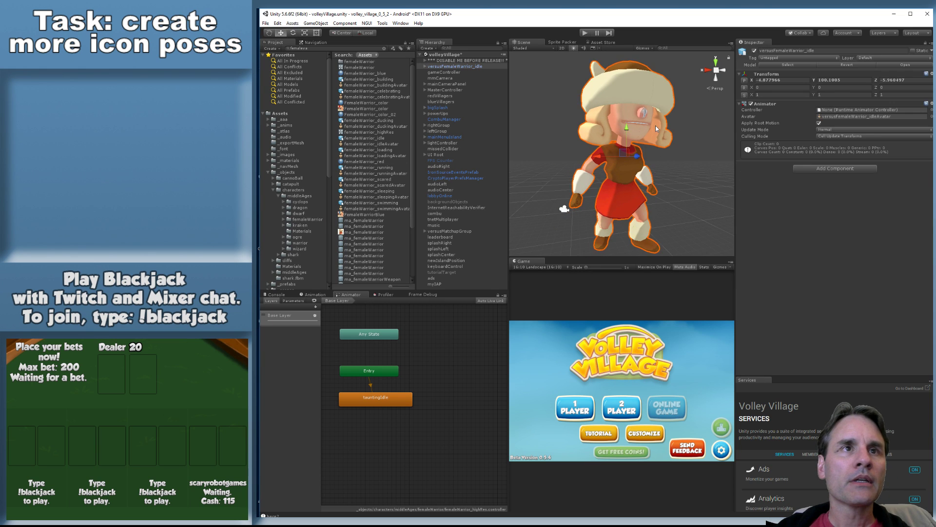
{"action": "left_click_drag", "start_coordinate": [647, 123], "coordinate": [615, 150], "text": "alt"}
{"action": "scroll", "coordinate": [615, 150], "scroll_direction": "up", "scroll_amount": 5, "text": "alt"}
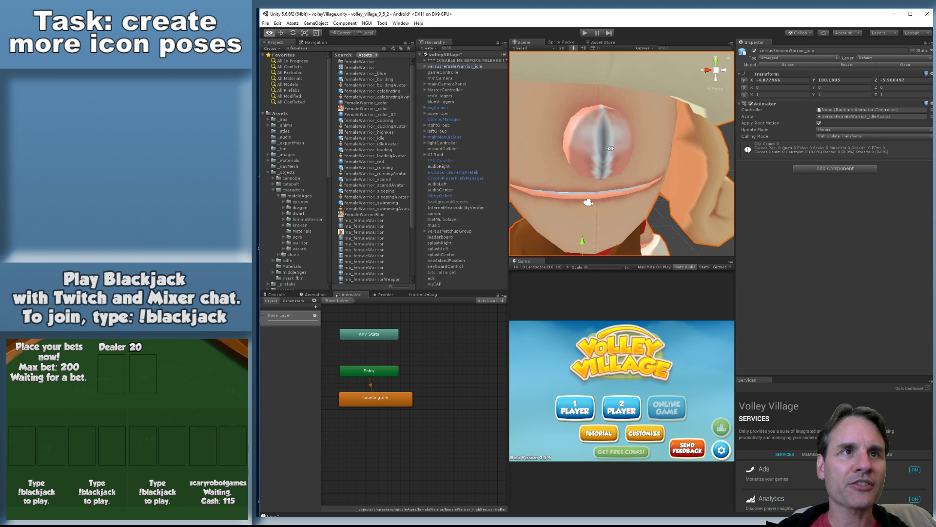
{"action": "left_click_drag", "start_coordinate": [592, 131], "coordinate": [631, 150], "text": "alt"}
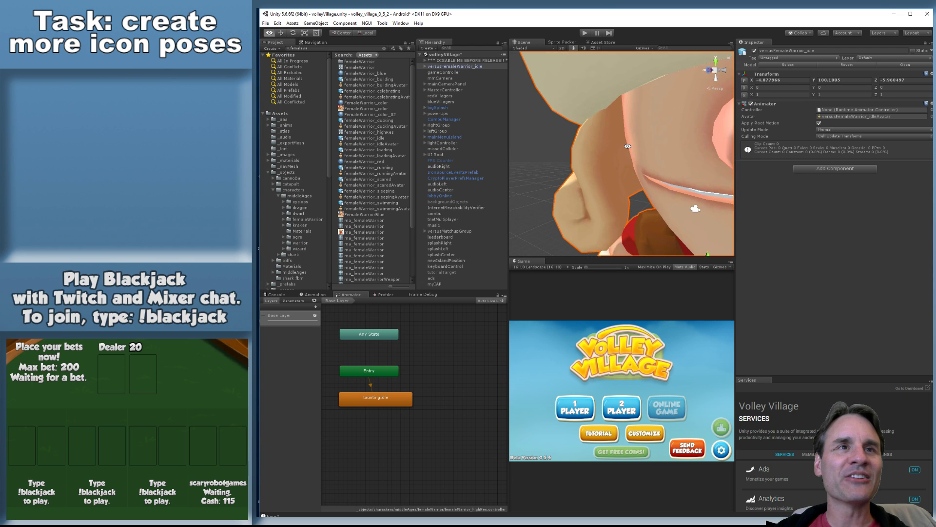
{"action": "scroll", "coordinate": [631, 150], "scroll_direction": "down", "scroll_amount": 5, "text": "alt"}
{"action": "middle_click_drag", "start_coordinate": [631, 150], "coordinate": [600, 154], "text": "alt"}
{"action": "scroll", "coordinate": [601, 153], "scroll_direction": "down", "scroll_amount": 4, "text": "alt"}
{"action": "left_click_drag", "start_coordinate": [601, 154], "coordinate": [660, 180], "text": "alt"}
{"action": "middle_click_drag", "start_coordinate": [660, 180], "coordinate": [647, 176], "text": "alt"}
{"action": "scroll", "coordinate": [645, 184], "scroll_direction": "up", "scroll_amount": 2, "text": "alt"}
{"action": "left_click_drag", "start_coordinate": [645, 182], "coordinate": [663, 166], "text": "alt"}
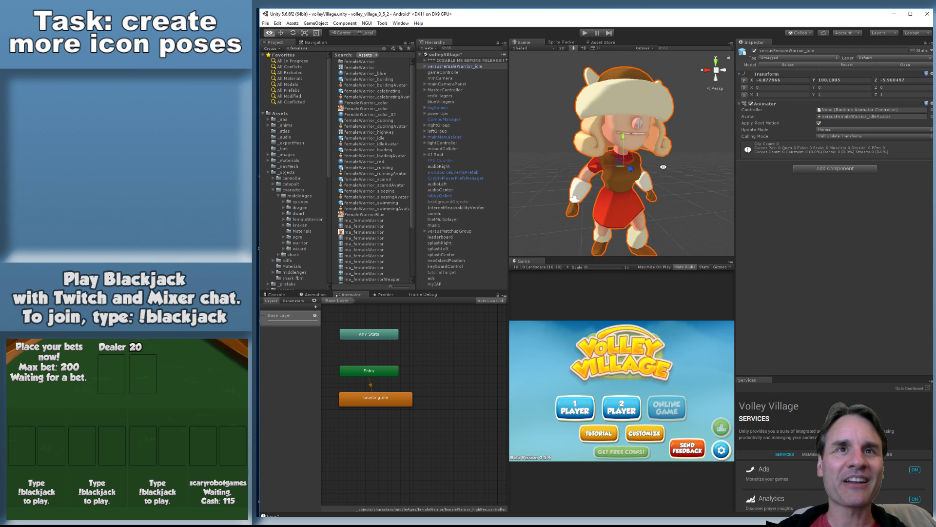
{"action": "middle_click_drag", "start_coordinate": [664, 167], "coordinate": [664, 156], "text": "alt"}
{"action": "scroll", "coordinate": [664, 156], "scroll_direction": "up", "scroll_amount": 2, "text": "alt"}
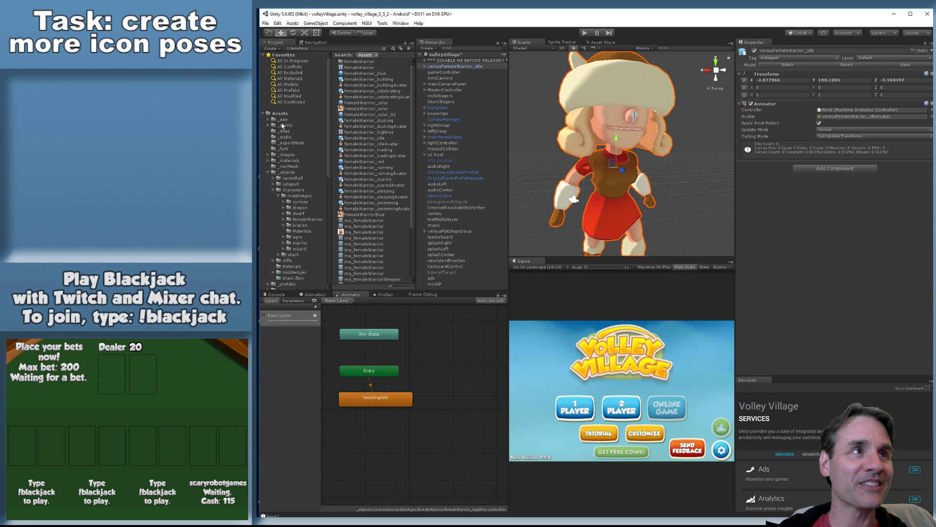
Assign the femaleWarrior_highRes controller from the femaleWarrior folder to the Animator component of the versusFemaleWarrior_idle scene object
{"action": "left_click", "coordinate": [298, 173]}
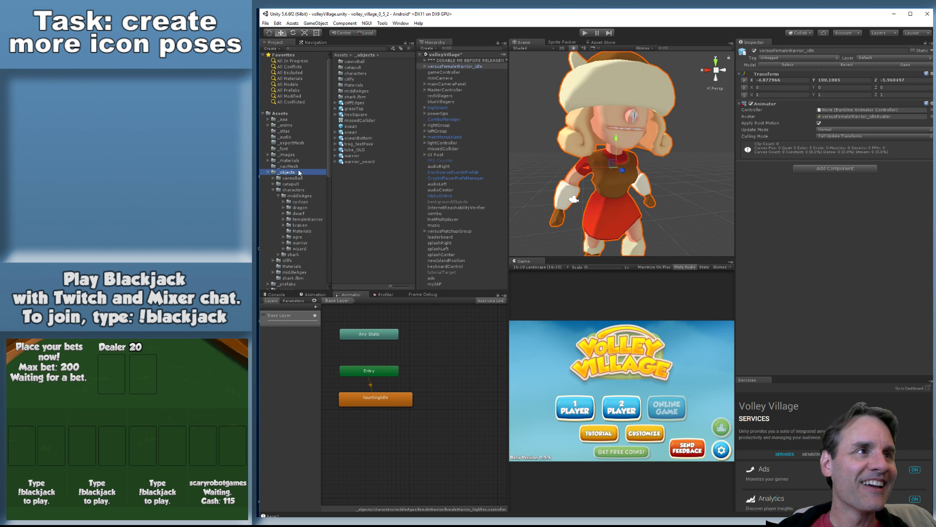
{"action": "left_click", "coordinate": [312, 220]}
{"action": "left_click_drag", "start_coordinate": [371, 149], "coordinate": [834, 112]}
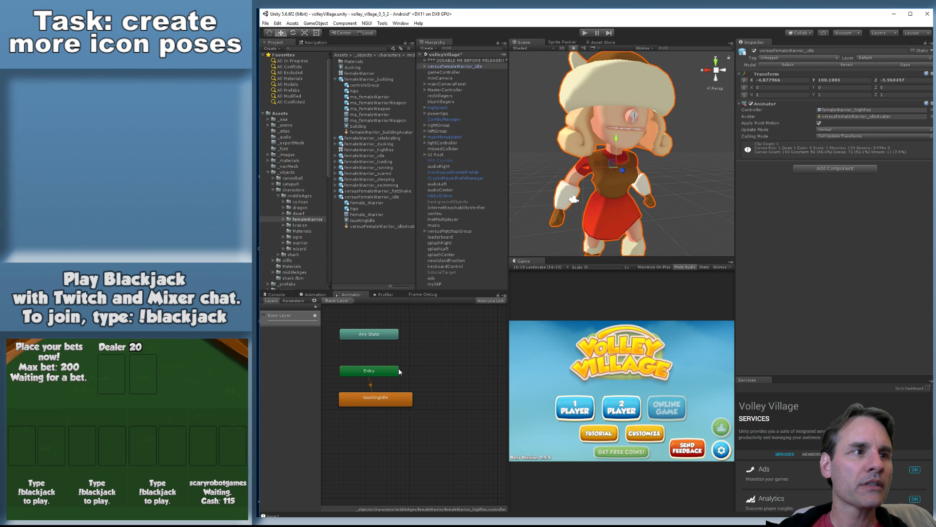
In the tauntingIdle clip import settings, bake Root Transform Position (XZ) into the pose, based upon Original
{"action": "left_click", "coordinate": [383, 401]}
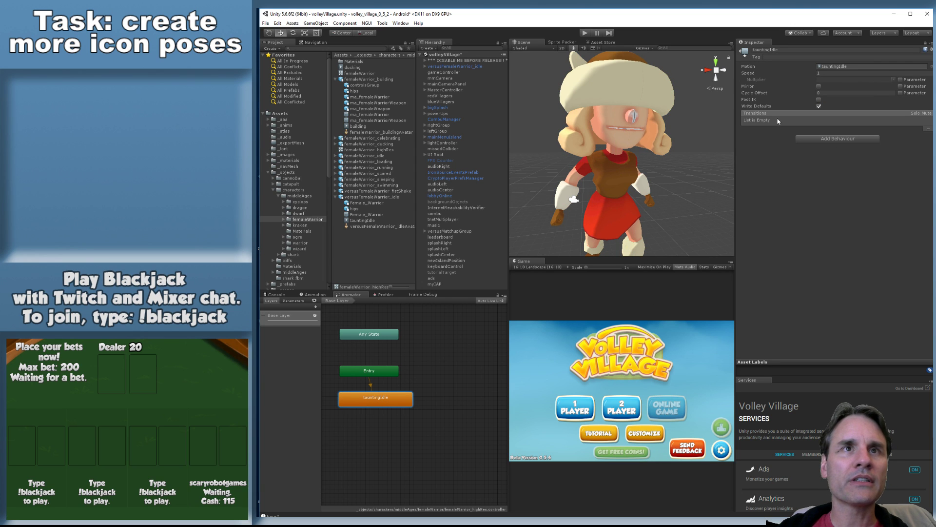
{"action": "left_click", "coordinate": [411, 196]}
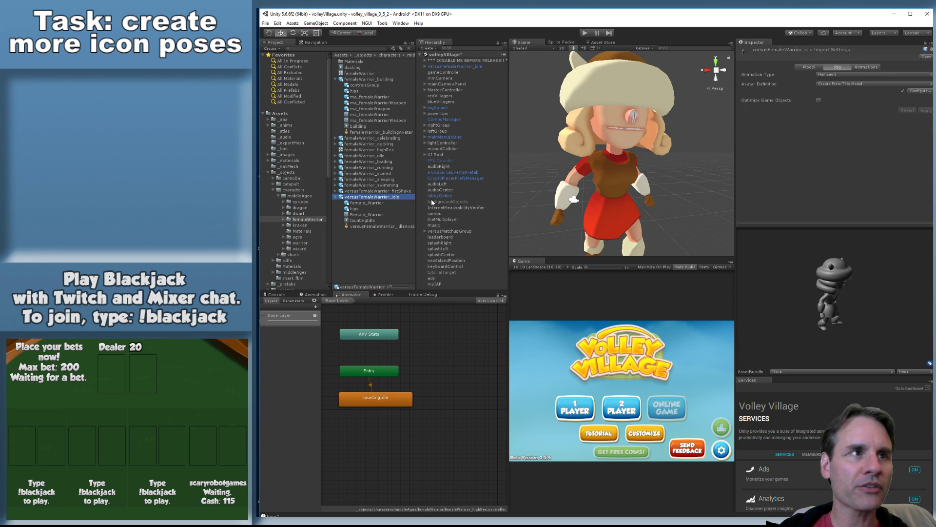
{"action": "left_click", "coordinate": [877, 66]}
{"action": "scroll", "coordinate": [853, 147], "scroll_direction": "down", "scroll_amount": 8}
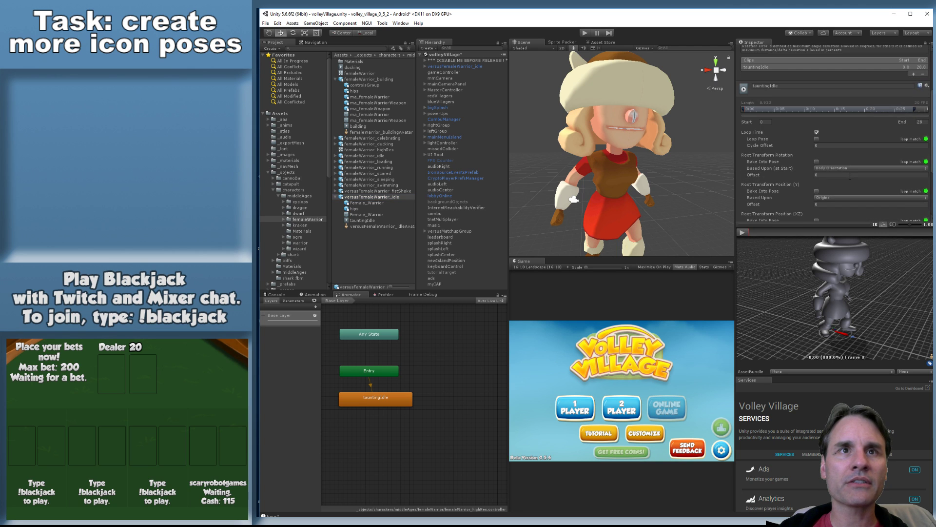
{"action": "left_click", "coordinate": [816, 131]}
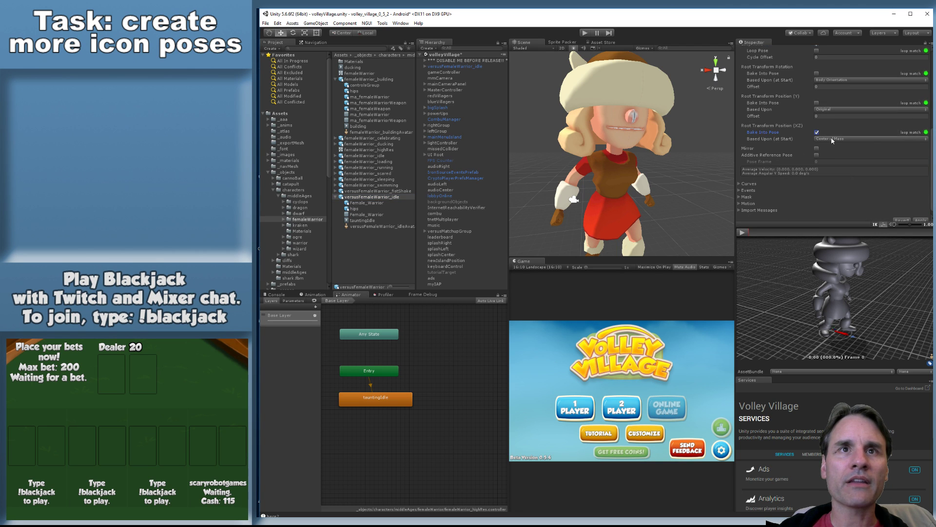
{"action": "left_click", "coordinate": [829, 139]}
{"action": "left_click", "coordinate": [829, 145]}
Bake the clip's Root Transform Position (Y) and Rotation into the pose, base the rotation upon Original, and apply the import settings
{"action": "left_click", "coordinate": [816, 103]}
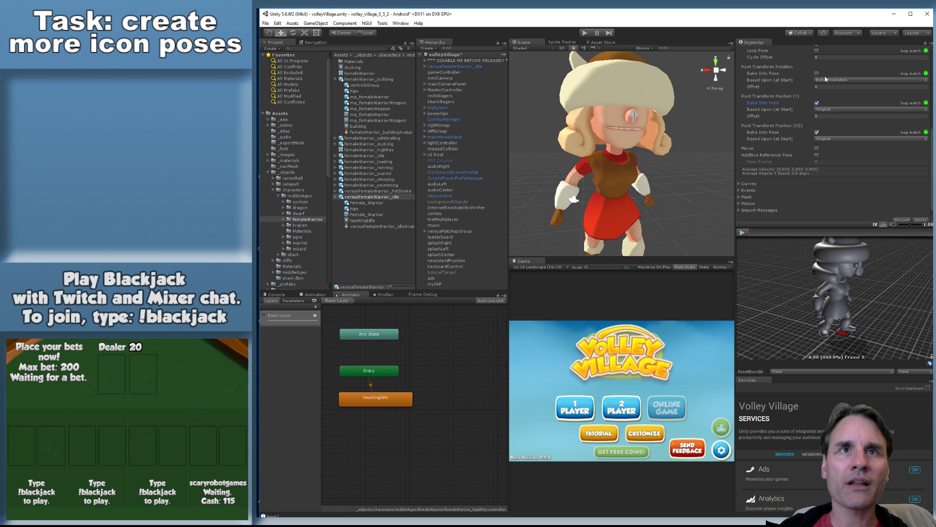
{"action": "left_click", "coordinate": [816, 74]}
{"action": "left_click", "coordinate": [832, 81]}
{"action": "left_click", "coordinate": [832, 86]}
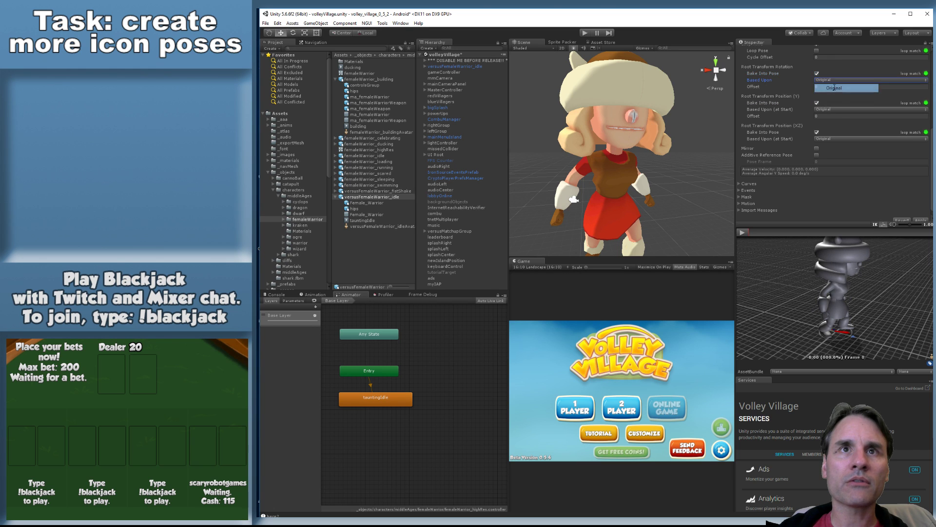
{"action": "scroll", "coordinate": [850, 167], "scroll_direction": "down", "scroll_amount": 1}
{"action": "left_click", "coordinate": [920, 212]}
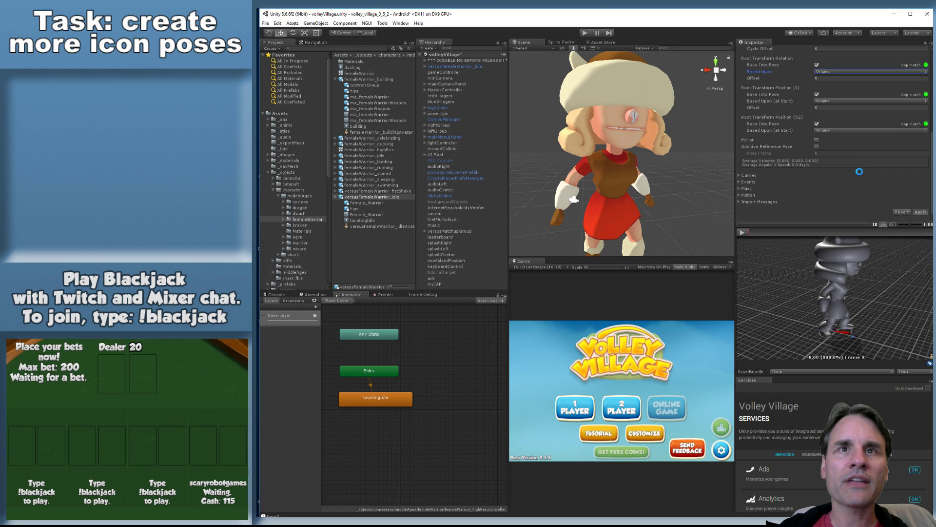
{"action": "scroll", "coordinate": [856, 171], "scroll_direction": "up", "scroll_amount": 3}
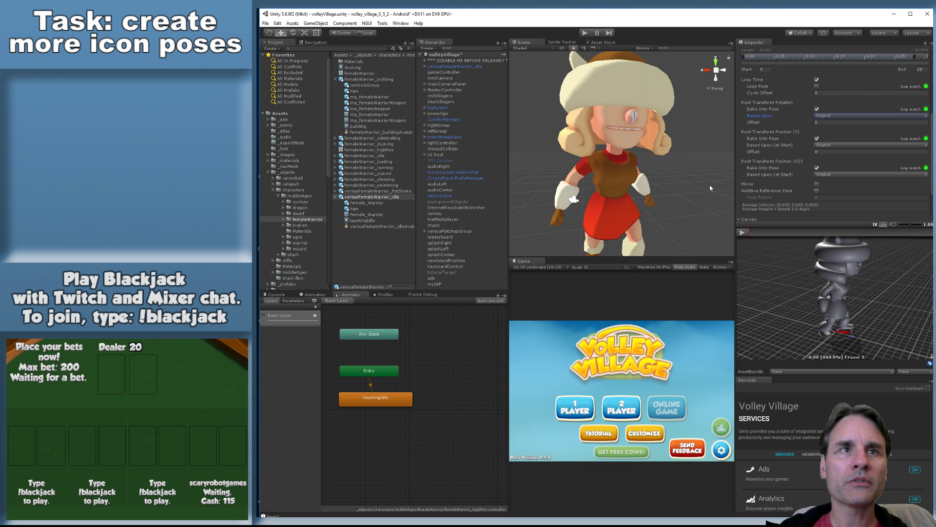
Replace the Animator's tauntingIdle state with a fresh one made from the versusFemaleWarrior_idle clip and test it in play mode
{"action": "left_click", "coordinate": [368, 399]}
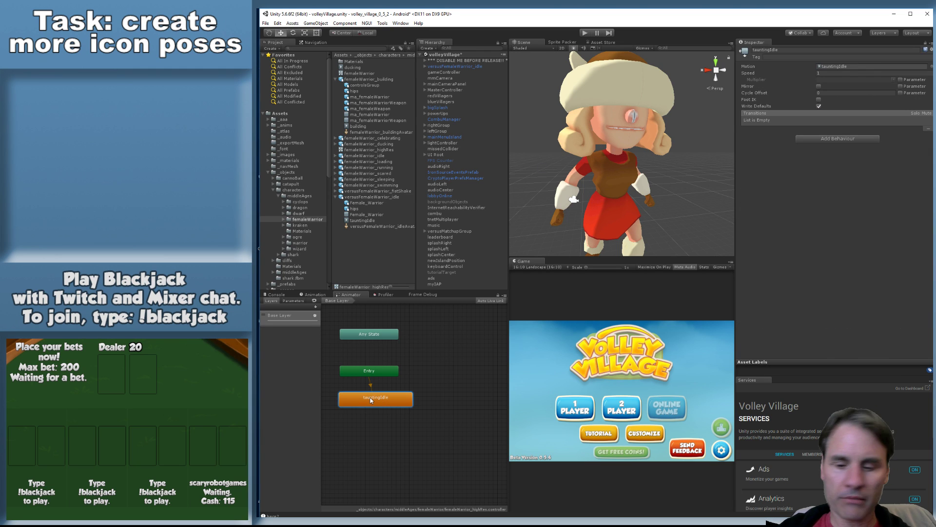
{"action": "key", "text": "Delete"}
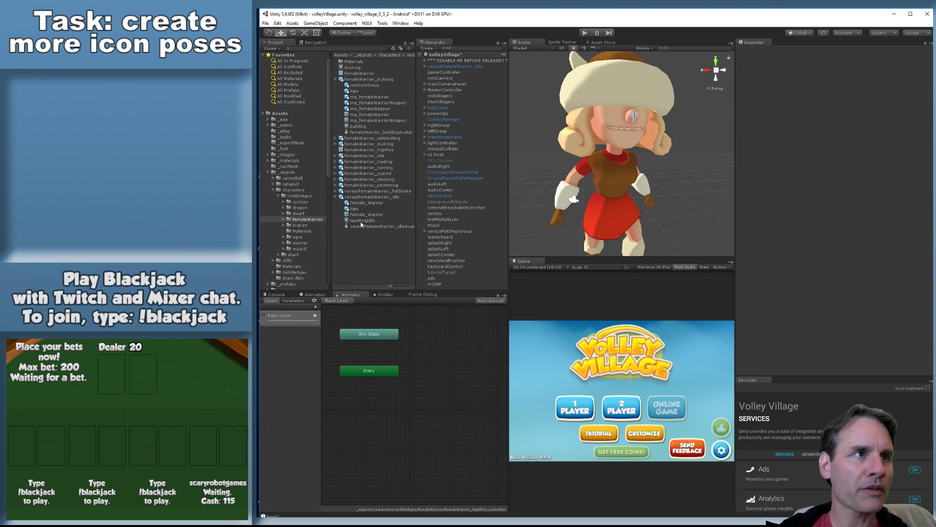
{"action": "left_click_drag", "start_coordinate": [361, 221], "coordinate": [376, 399]}
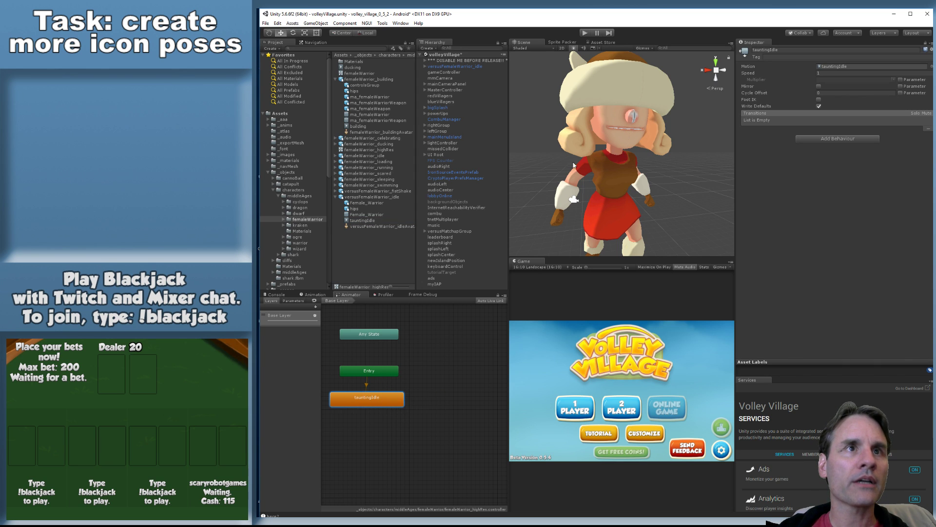
{"action": "left_click", "coordinate": [585, 33]}
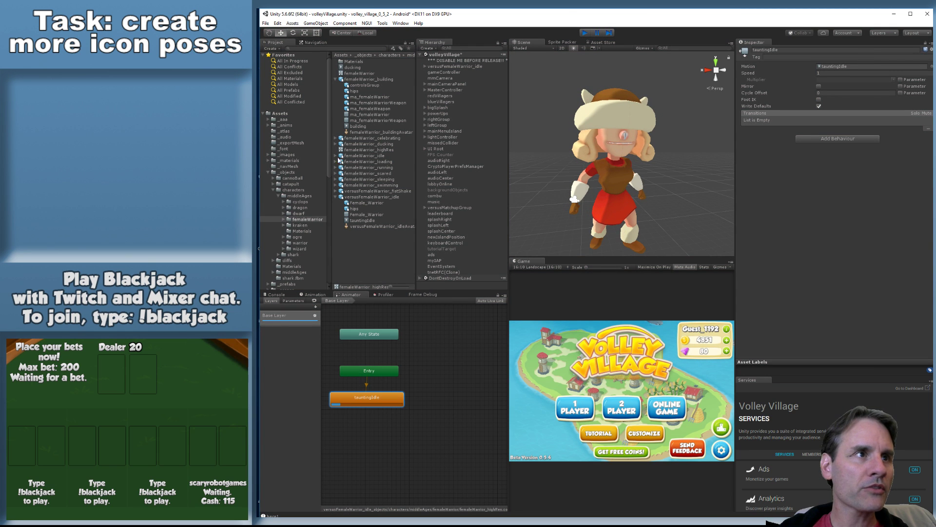
{"action": "key", "text": "ctrl+p"}
Switch to Maya LT and open ma_femaleWarrior_taunting_fistShake02 from the taunting folder, saving the changes to the idle scene
{"action": "key", "text": "alt+Tab"}
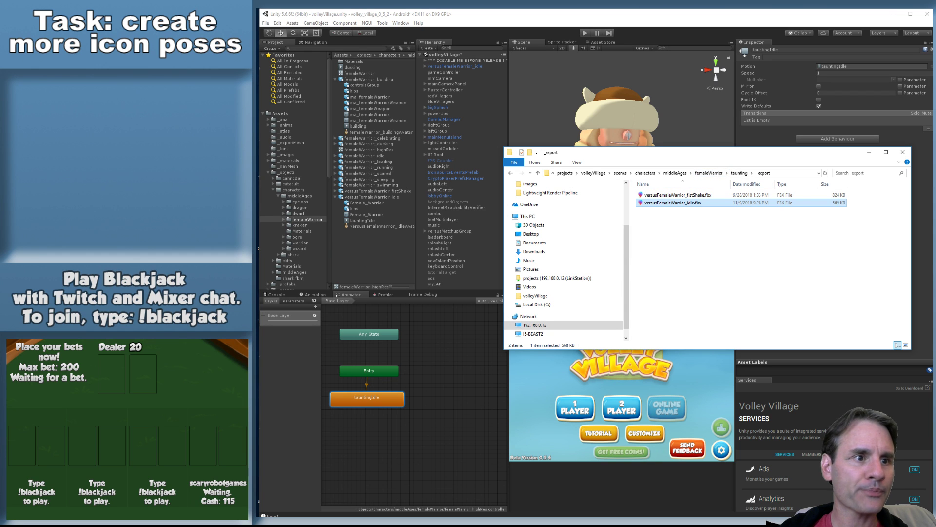
{"action": "mouse_move", "coordinate": [428, 523]}
{"action": "left_click", "coordinate": [469, 495]}
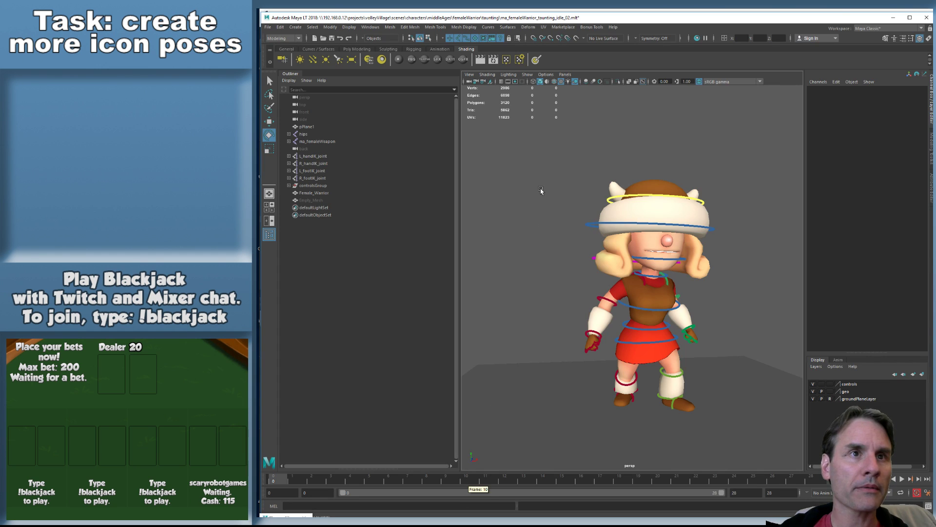
{"action": "key", "text": "ctrl+o"}
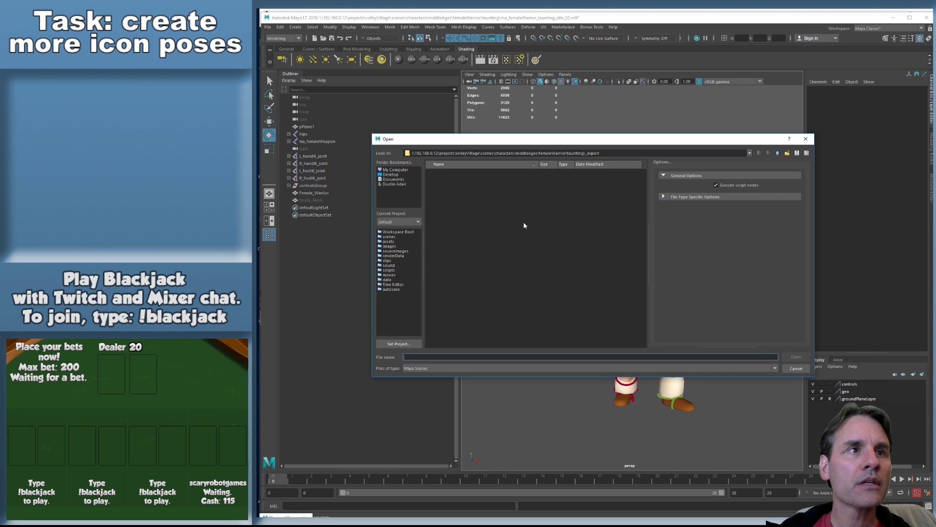
{"action": "left_click", "coordinate": [778, 153]}
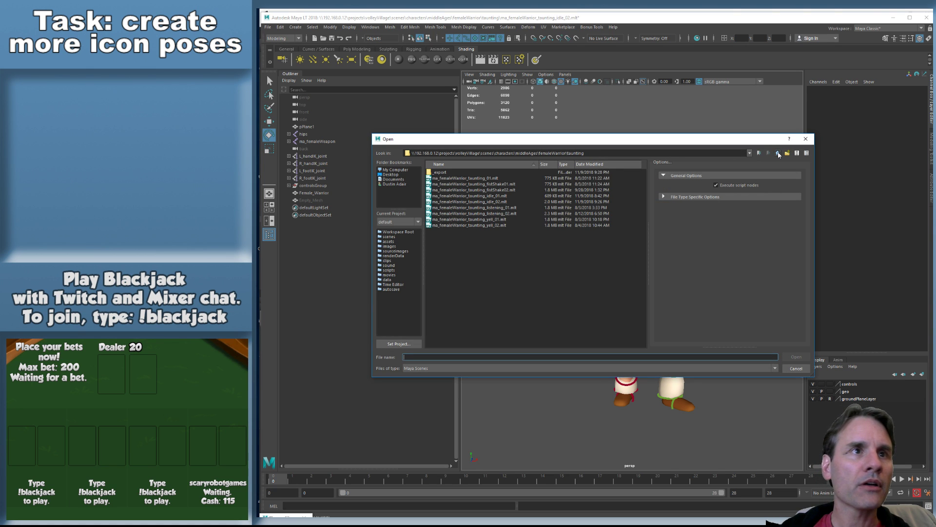
{"action": "double_click", "coordinate": [515, 190]}
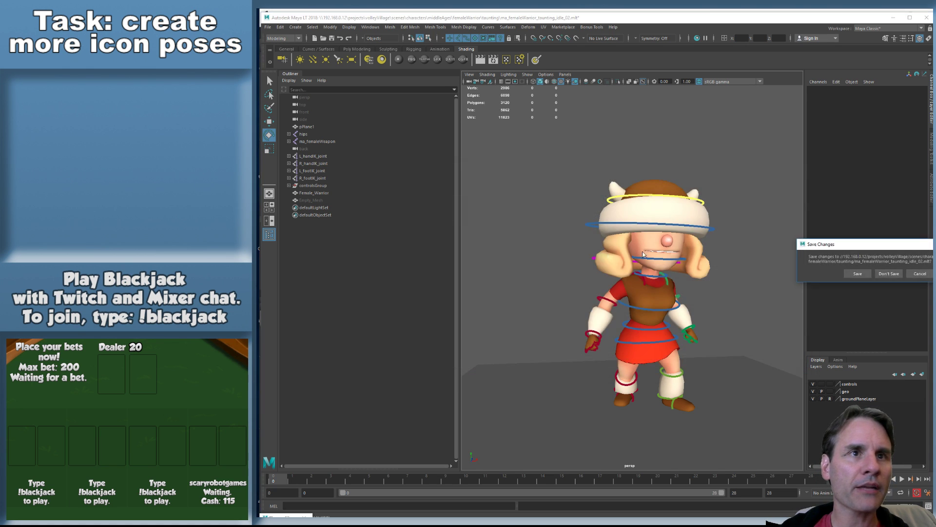
{"action": "left_click", "coordinate": [864, 276]}
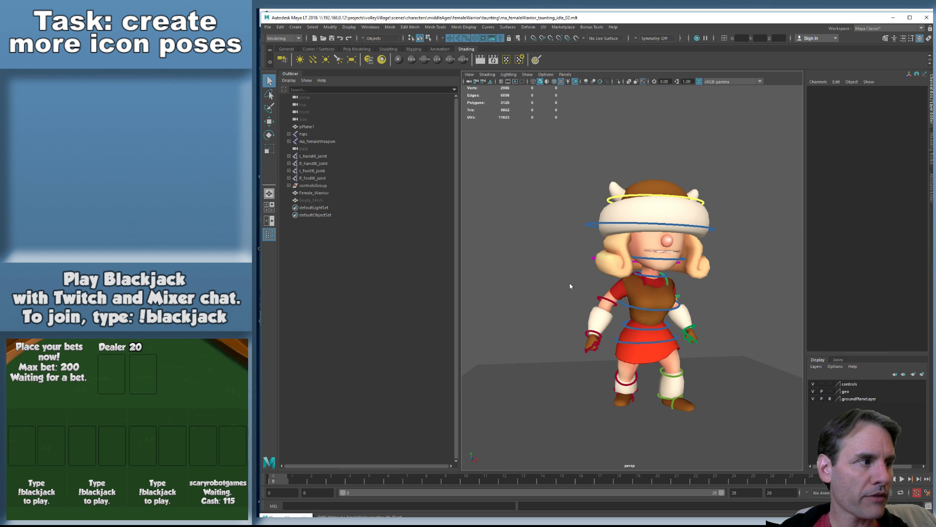
Play back the untextured fist shake animation and examine the warrior's motion from the front and close up
{"action": "key", "text": "alt+shift+v"}
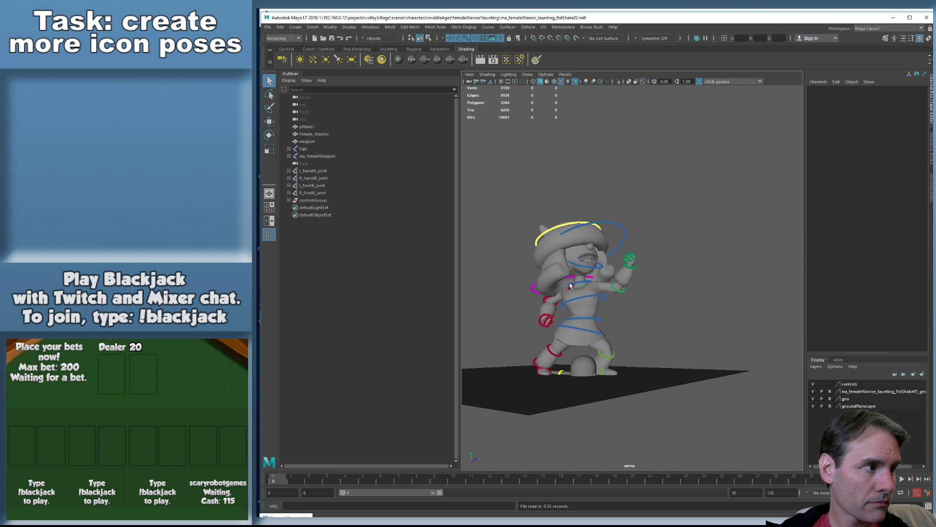
{"action": "key", "text": "alt+v"}
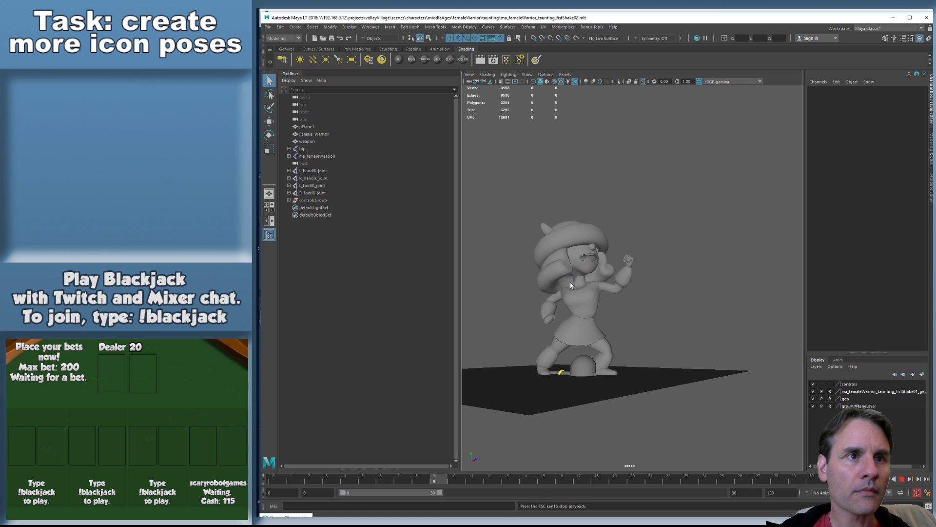
{"action": "key", "text": "alt+v"}
{"action": "key", "text": "alt+shift+v"}
{"action": "left_click_drag", "start_coordinate": [597, 290], "coordinate": [640, 308], "text": "alt"}
{"action": "key", "text": "alt+v"}
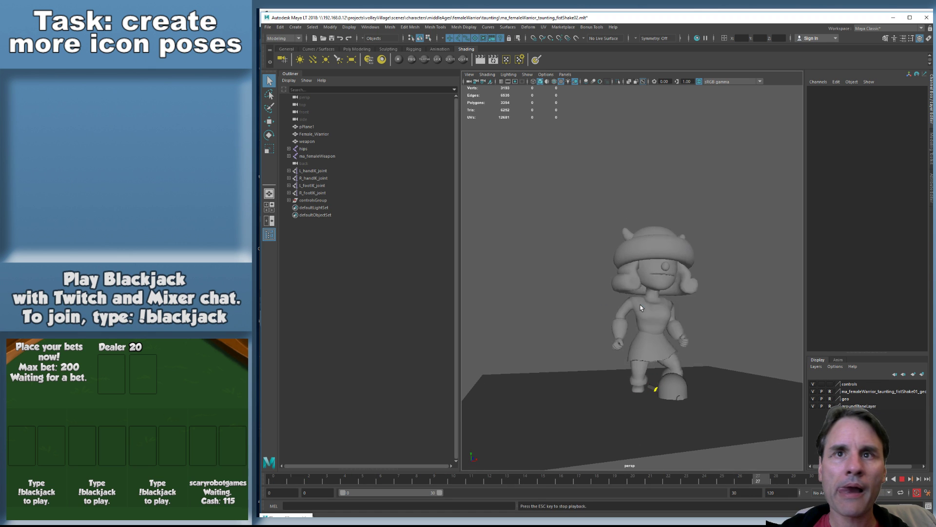
{"action": "scroll", "coordinate": [671, 301], "scroll_direction": "up", "scroll_amount": 3}
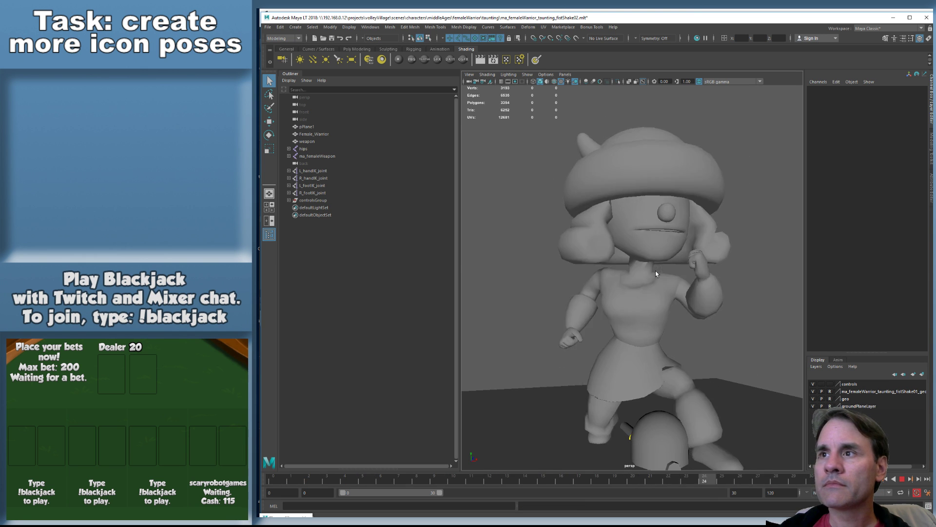
{"action": "key", "text": "alt+v"}
{"action": "key", "text": "alt+shift+v"}
{"action": "middle_click_drag", "start_coordinate": [683, 275], "coordinate": [671, 268], "text": "alt"}
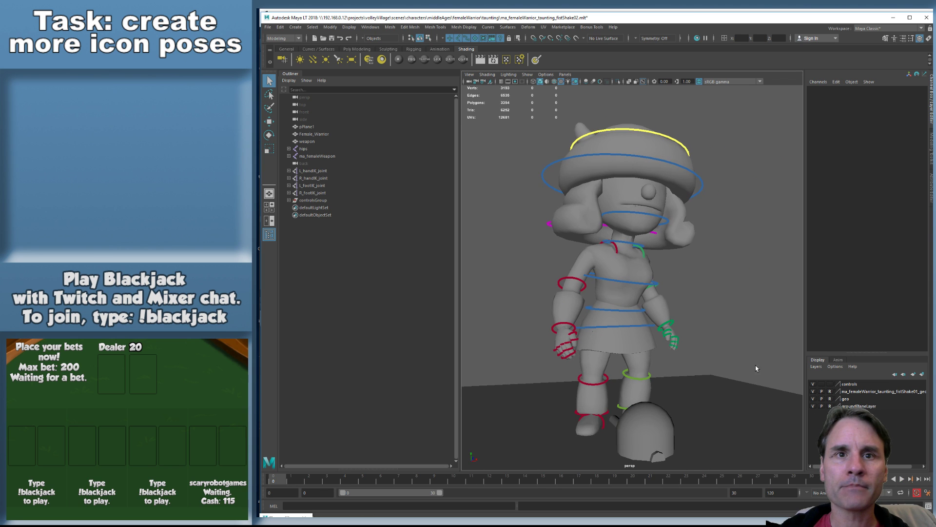
Load FemaleWarrior_color_02.png as the color texture of the Female_Warrior mesh's lambert3SG_Smoothing1 material
{"action": "left_click", "coordinate": [630, 271]}
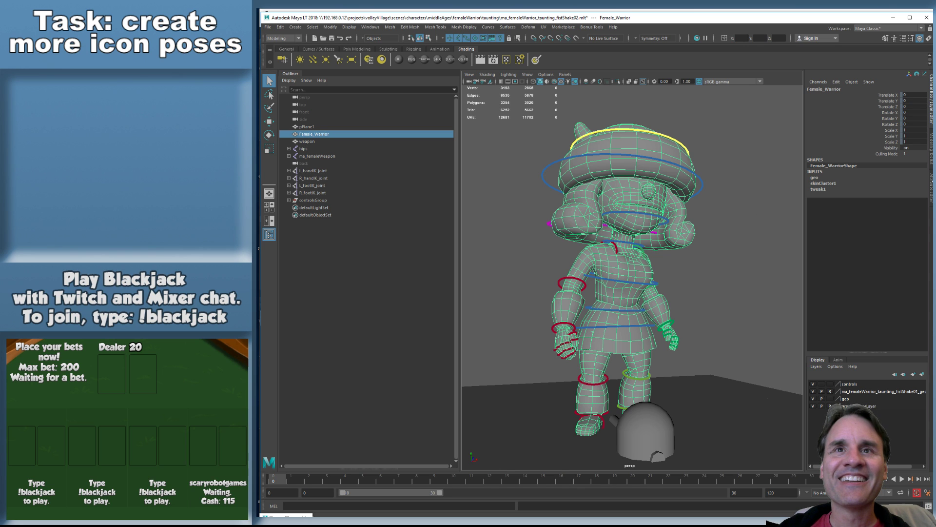
{"action": "left_click", "coordinate": [931, 187]}
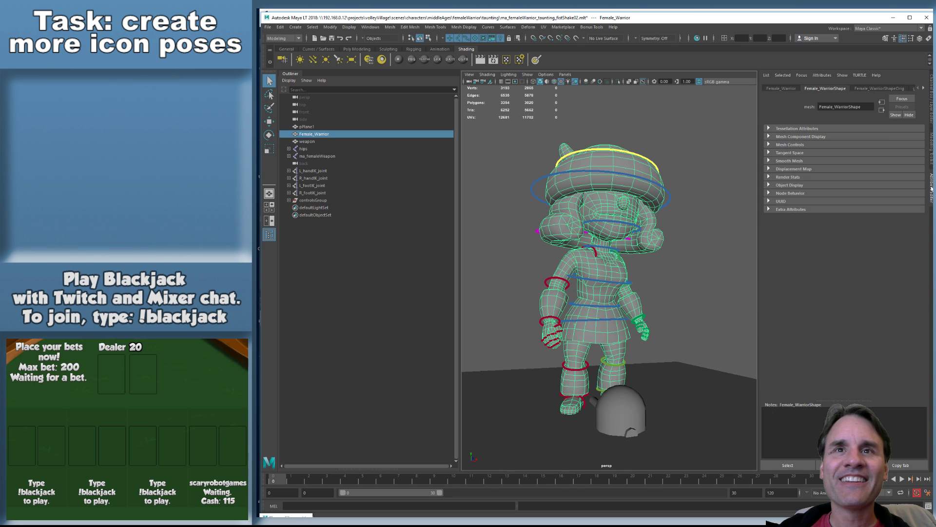
{"action": "left_click", "coordinate": [922, 89]}
{"action": "left_click", "coordinate": [923, 88]}
{"action": "left_click", "coordinate": [924, 90]}
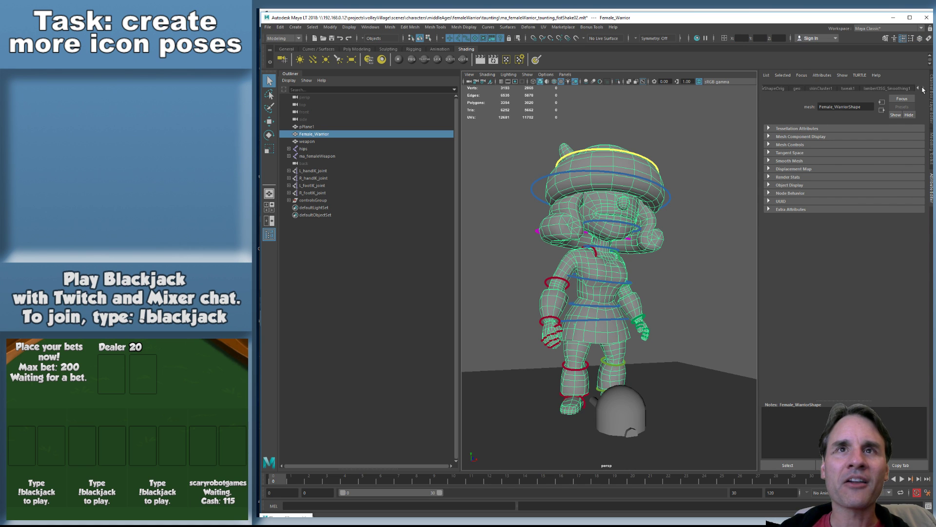
{"action": "left_click", "coordinate": [847, 91]}
{"action": "left_click", "coordinate": [887, 88]}
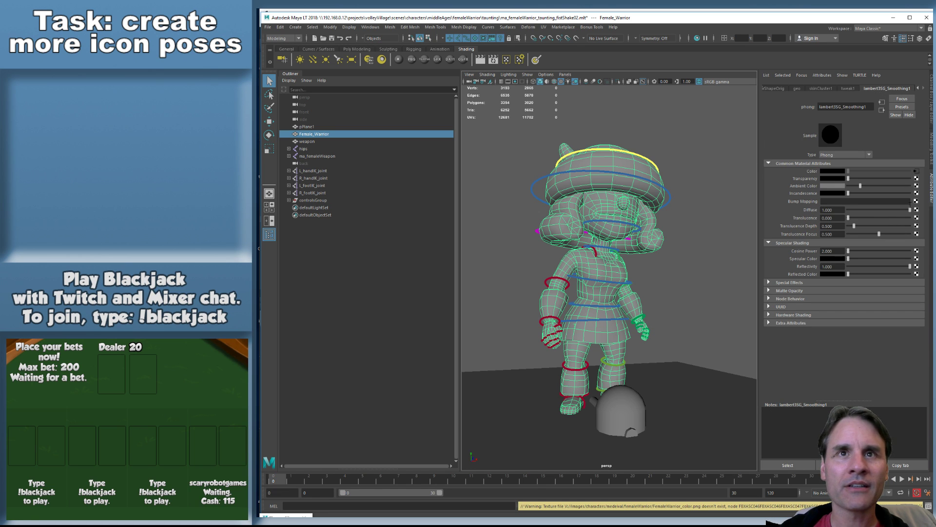
{"action": "left_click", "coordinate": [916, 172]}
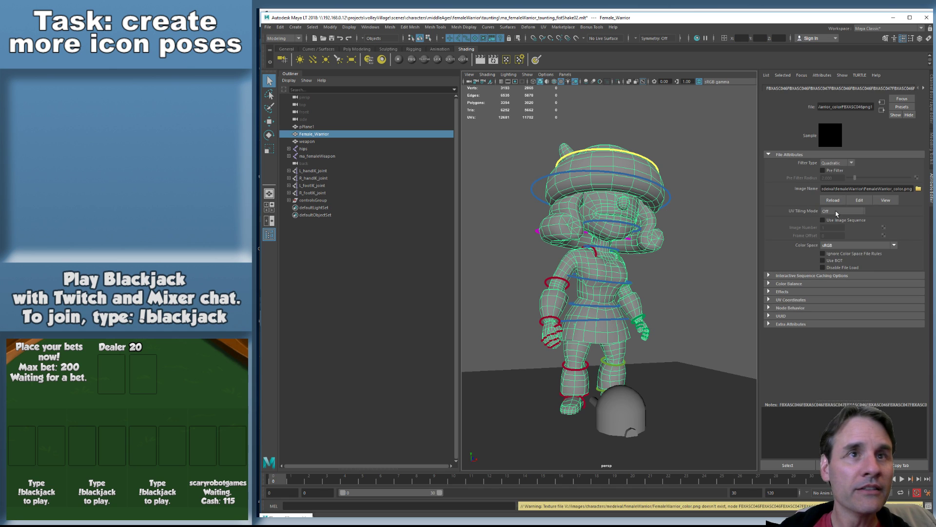
{"action": "left_click", "coordinate": [918, 188]}
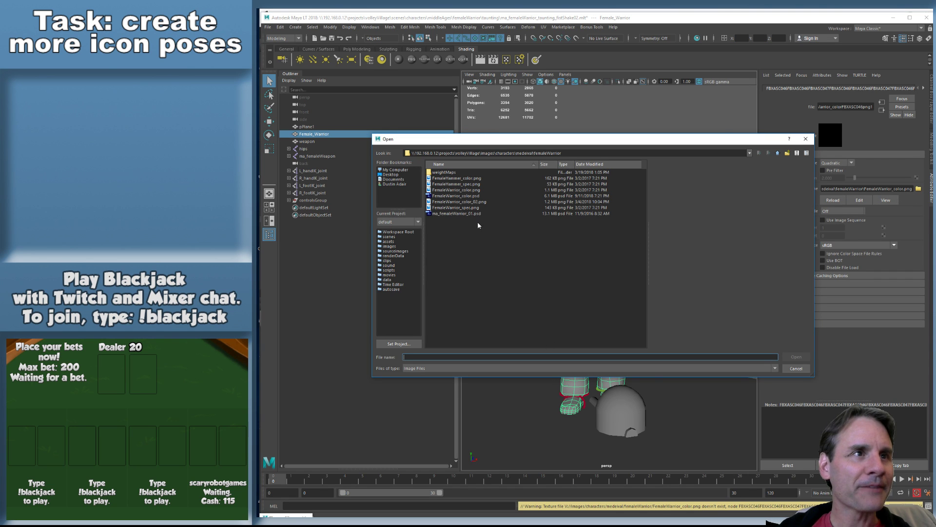
{"action": "double_click", "coordinate": [469, 201]}
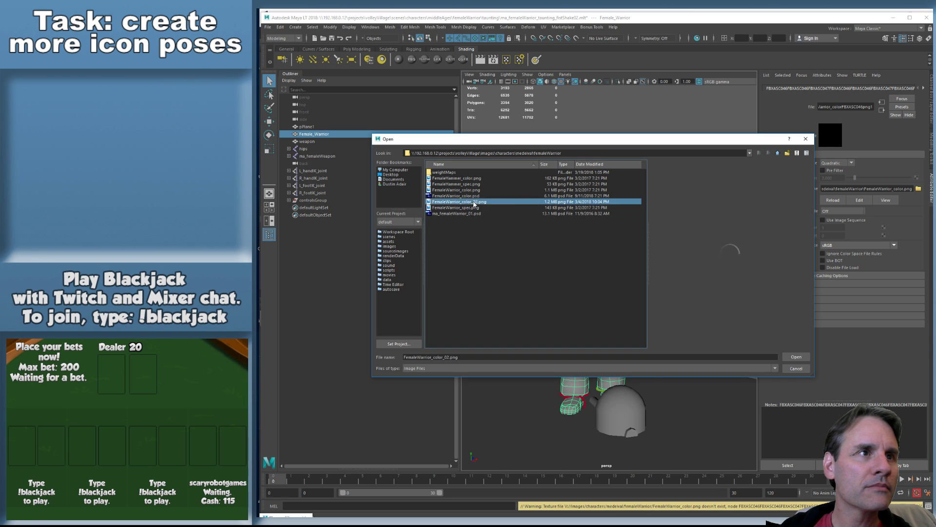
{"action": "left_click", "coordinate": [717, 286]}
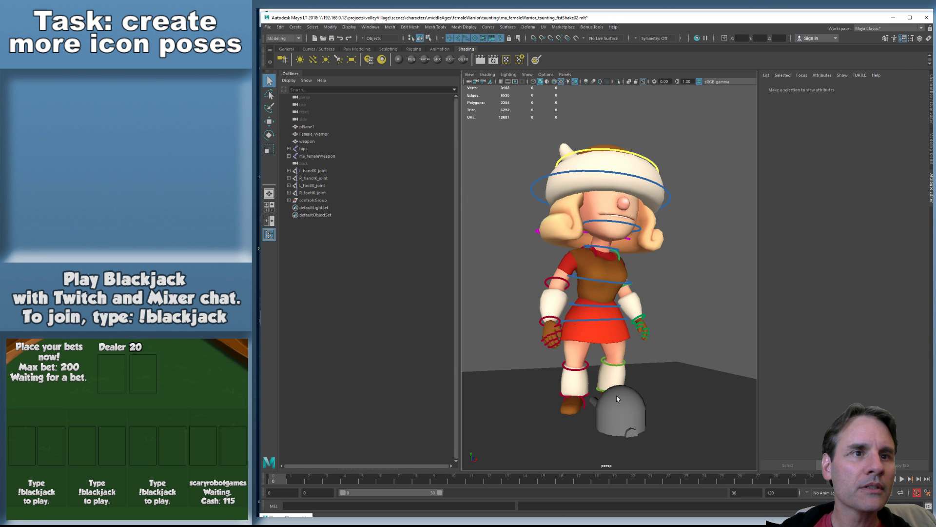
Play back the fist shake animation on the textured warrior from two angles and return to the start frame
{"action": "key", "text": "alt+v"}
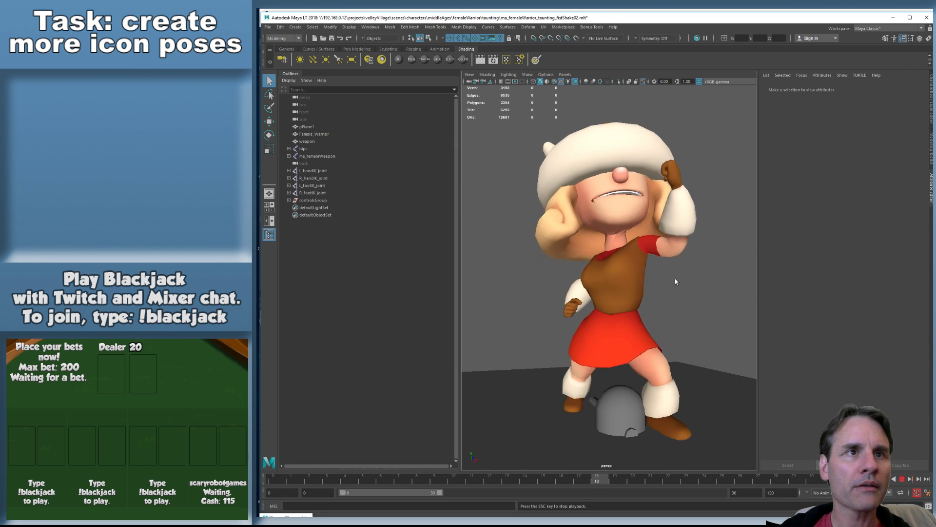
{"action": "key", "text": "Escape"}
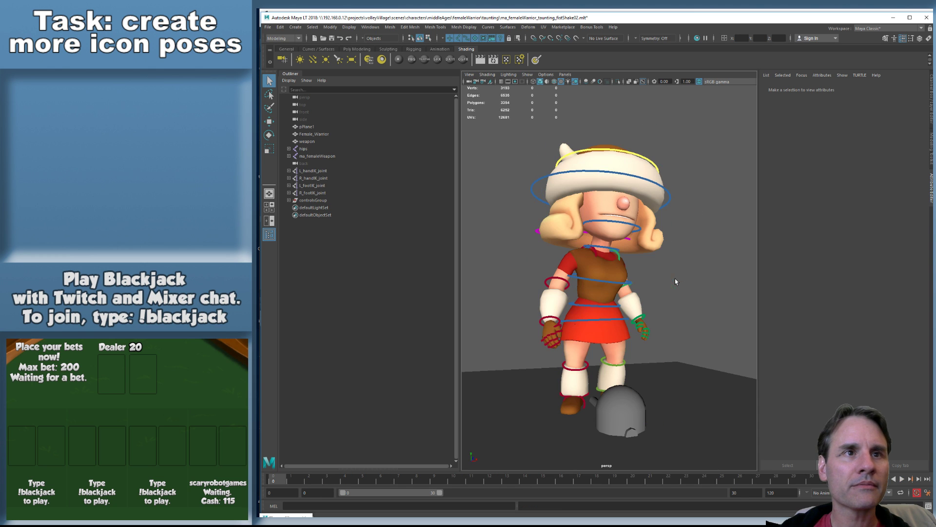
{"action": "key", "text": "alt+shift+v"}
{"action": "key", "text": "alt+v"}
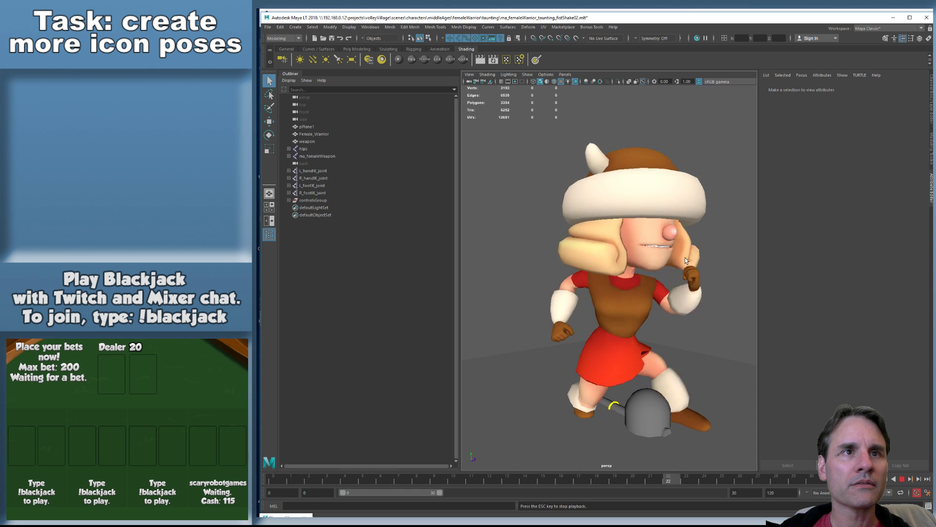
{"action": "key", "text": "Escape"}
{"action": "key", "text": "alt+shift+v"}
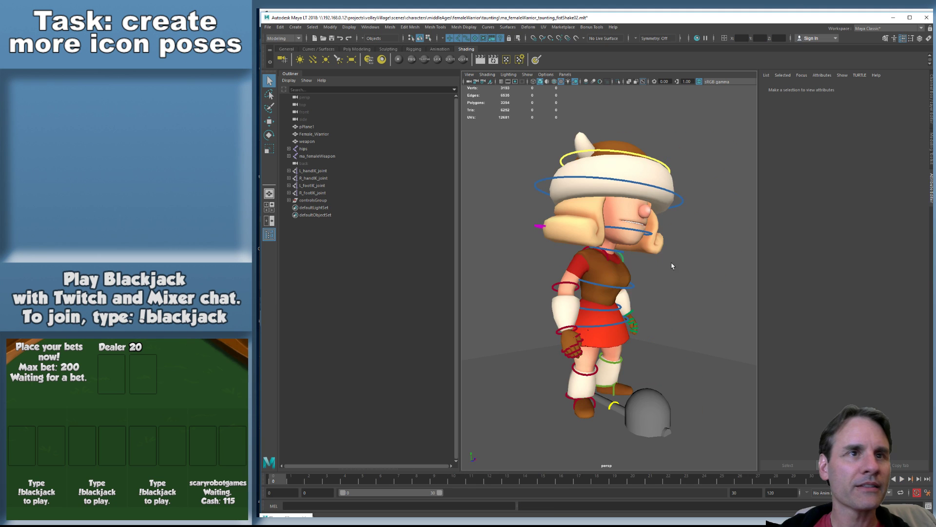
Save the scene and export the Female_Warrior mesh as FBX to the _export folder, overwriting versusFemaleWarrior_fistShake.fbx
{"action": "left_click", "coordinate": [617, 282]}
{"action": "left_click_drag", "start_coordinate": [683, 279], "coordinate": [649, 275], "text": "alt"}
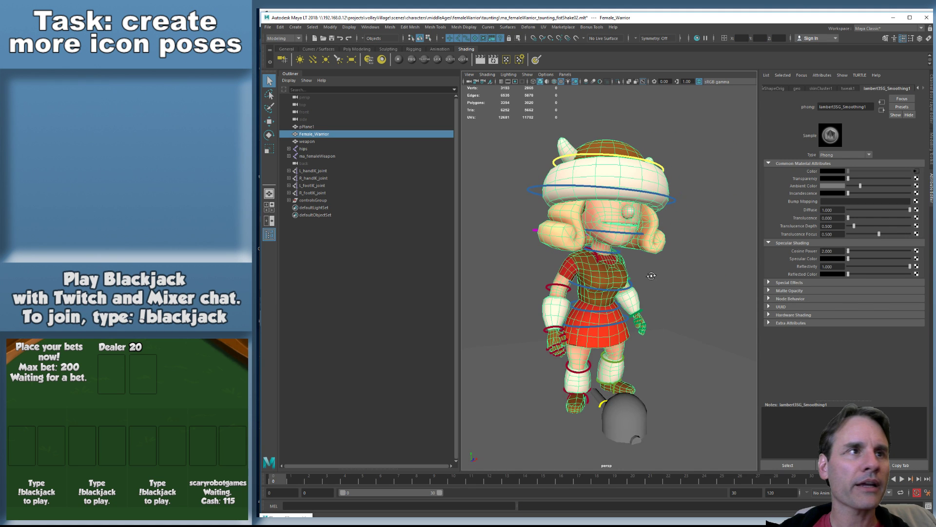
{"action": "key", "text": "ctrl+s"}
{"action": "left_click", "coordinate": [267, 27]}
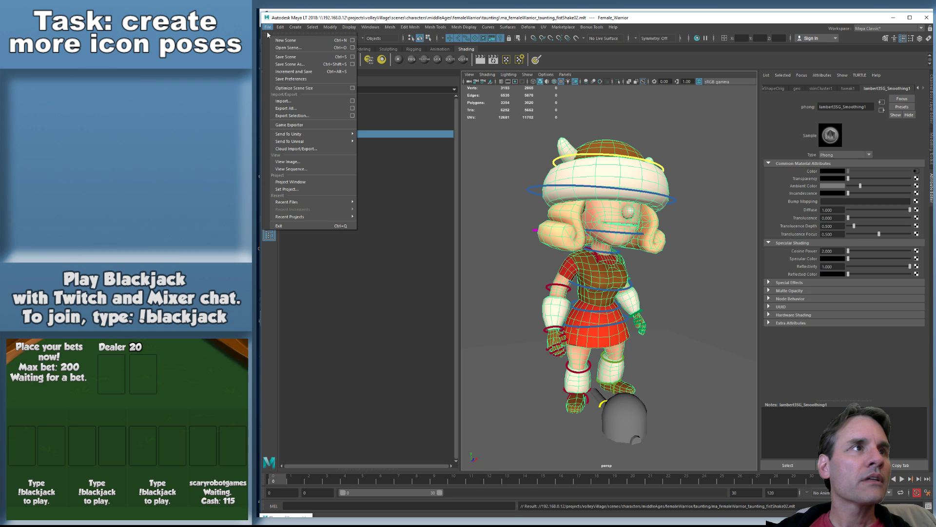
{"action": "left_click", "coordinate": [292, 116]}
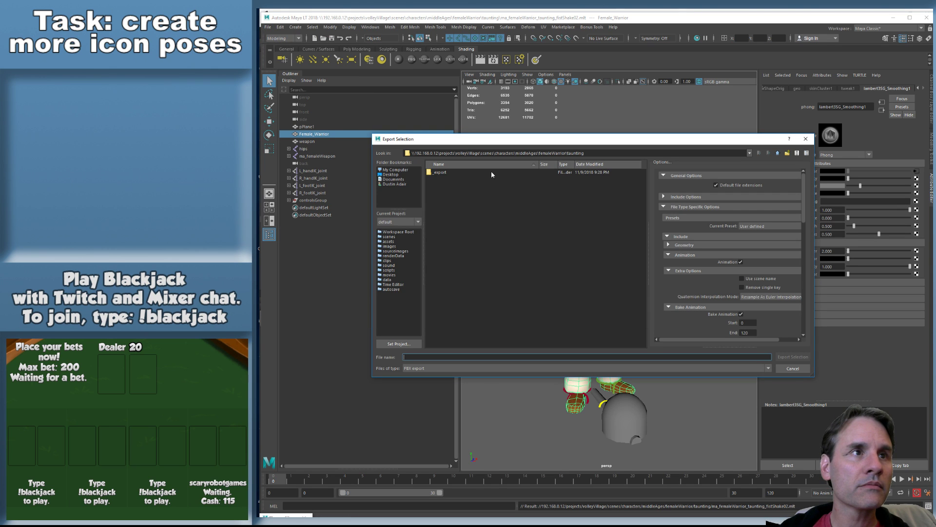
{"action": "double_click", "coordinate": [440, 172]}
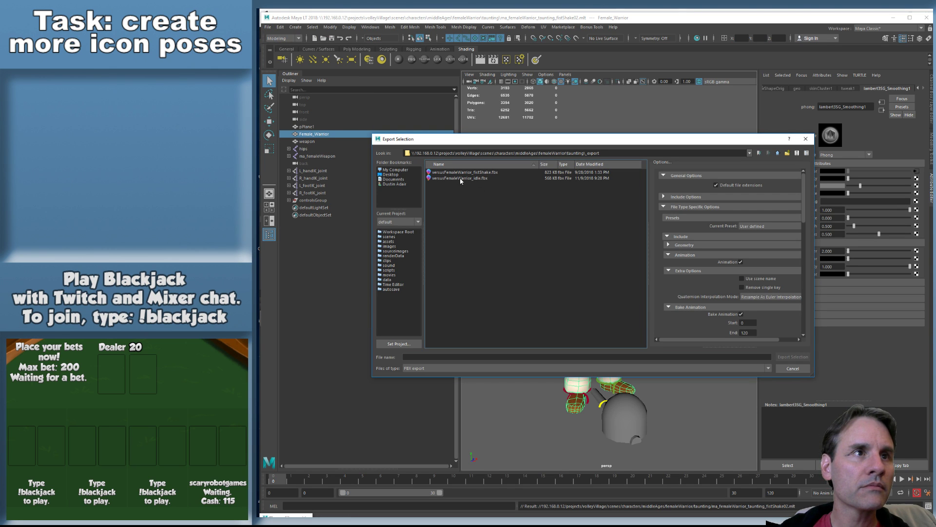
{"action": "left_click_drag", "start_coordinate": [520, 140], "coordinate": [511, 186]}
{"action": "double_click", "coordinate": [466, 220]}
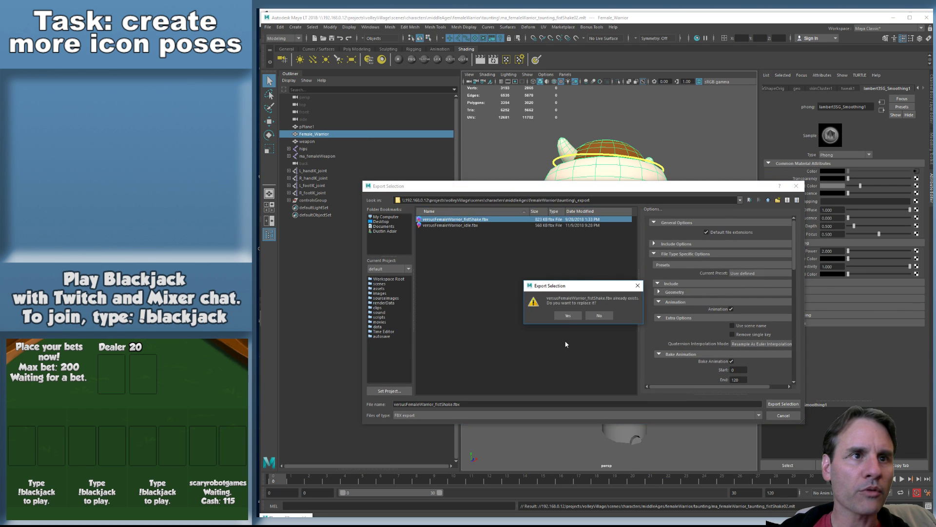
{"action": "left_click", "coordinate": [564, 313]}
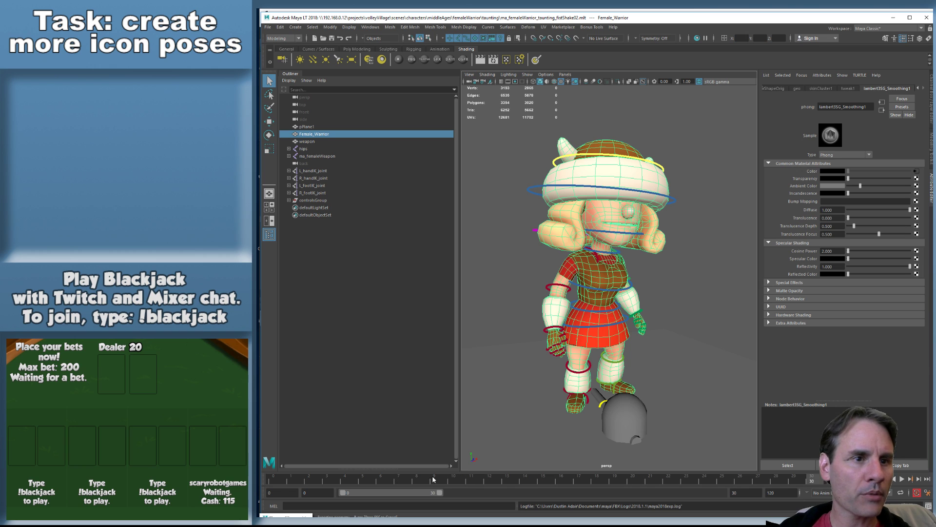
Switch to Unity and replace the versusFemaleWarrior_fistShake asset in the femaleWarrior folder with the newly exported FBX from the _export folder
{"action": "key", "text": "alt+Tab"}
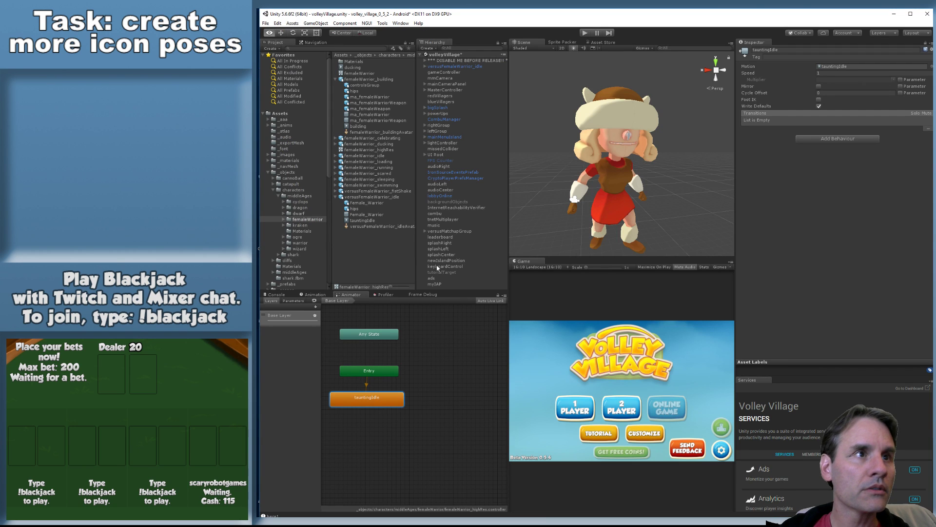
{"action": "left_click", "coordinate": [384, 191]}
{"action": "key", "text": "Delete"}
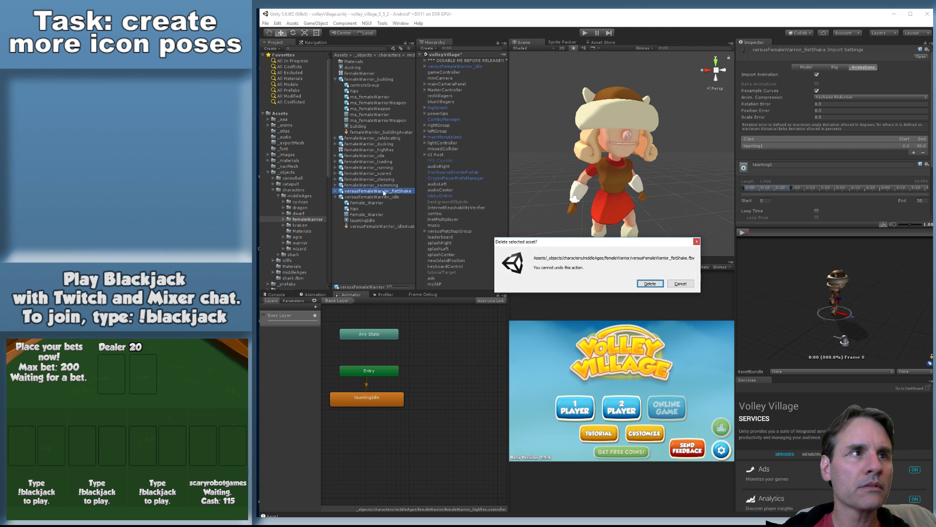
{"action": "key", "text": "Return"}
{"action": "key", "text": "alt+Tab"}
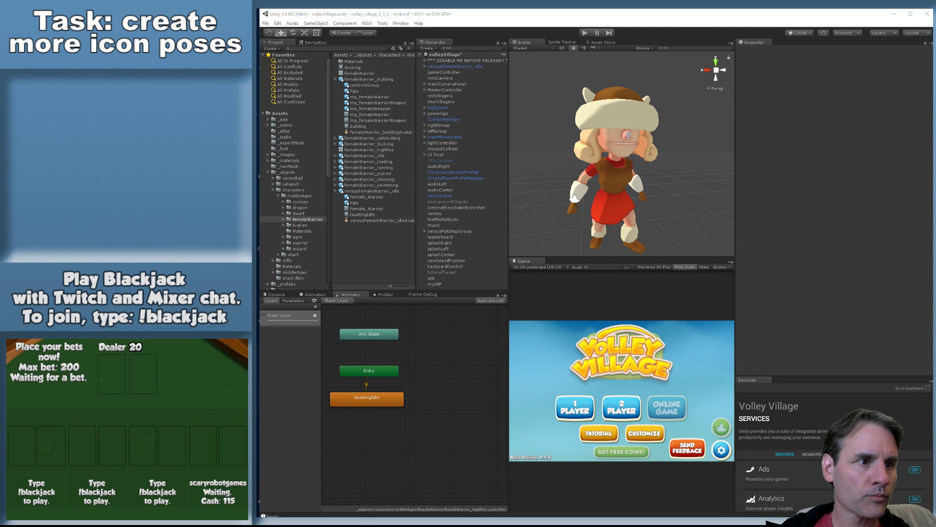
{"action": "left_click_drag", "start_coordinate": [689, 204], "coordinate": [385, 263]}
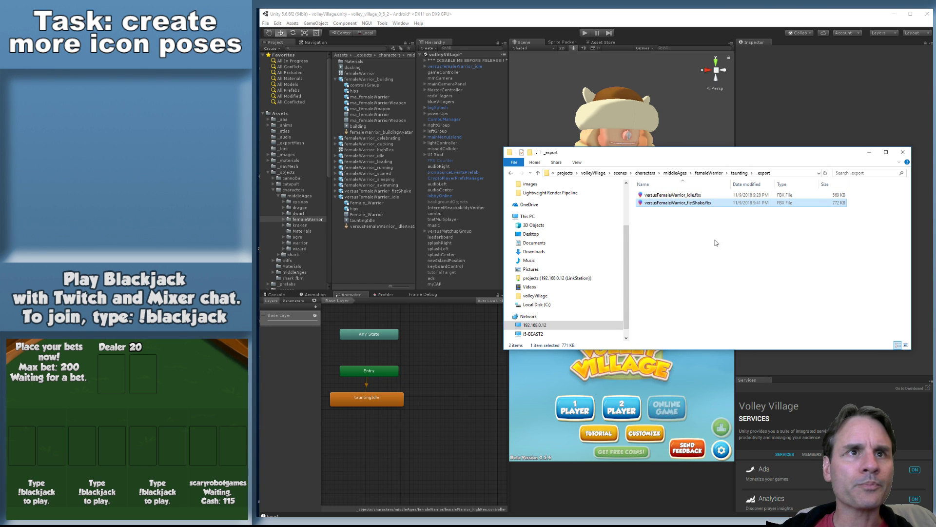
{"action": "left_click", "coordinate": [869, 153]}
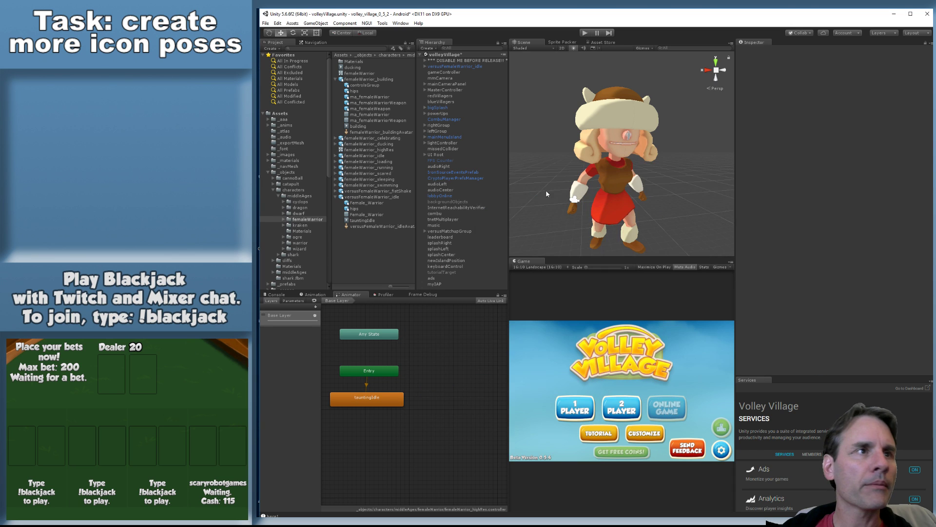
Preview the reimported versusFemaleWarrior_fistShake animation and look over its clip settings
{"action": "left_click", "coordinate": [380, 192]}
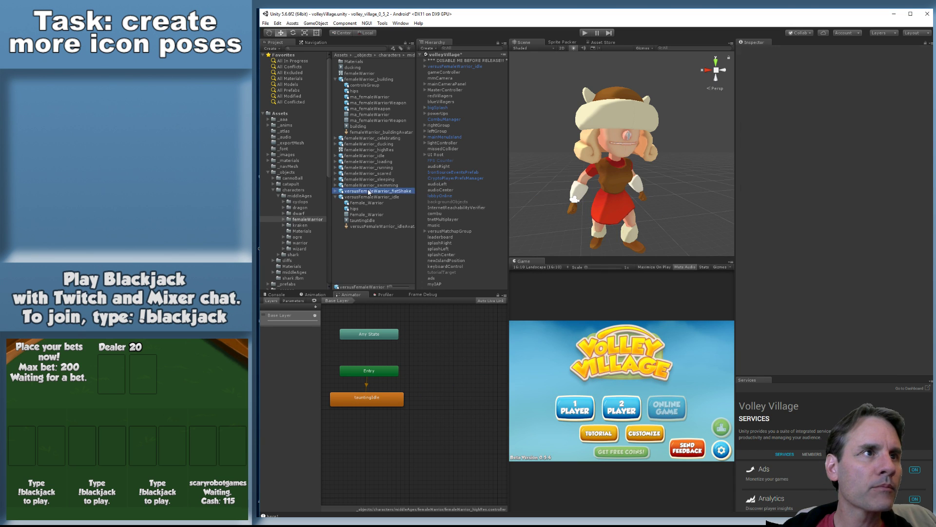
{"action": "left_click_drag", "start_coordinate": [853, 305], "coordinate": [811, 294]}
{"action": "middle_click_drag", "start_coordinate": [811, 294], "coordinate": [809, 311], "text": "alt"}
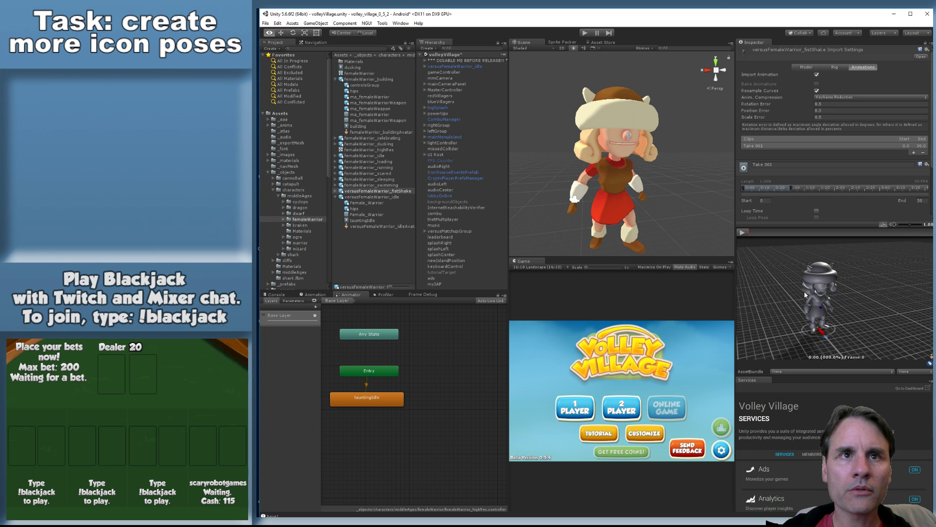
{"action": "left_click", "coordinate": [742, 232]}
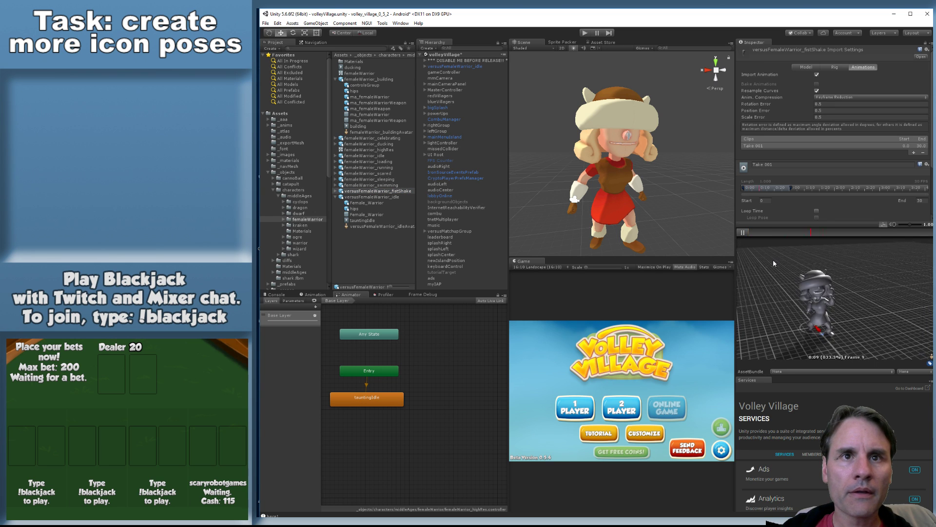
{"action": "left_click", "coordinate": [743, 232]}
{"action": "scroll", "coordinate": [814, 163], "scroll_direction": "down", "scroll_amount": 2}
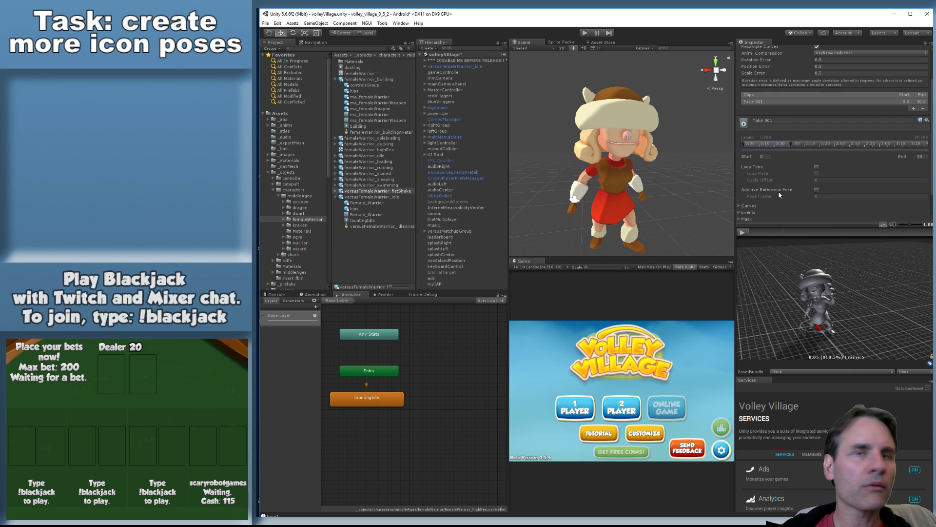
Examine the state layout of the warrior's ma_warrior_highRes controller for reference, and return to the femaleWarrior_highRes controller
{"action": "left_click", "coordinate": [300, 243]}
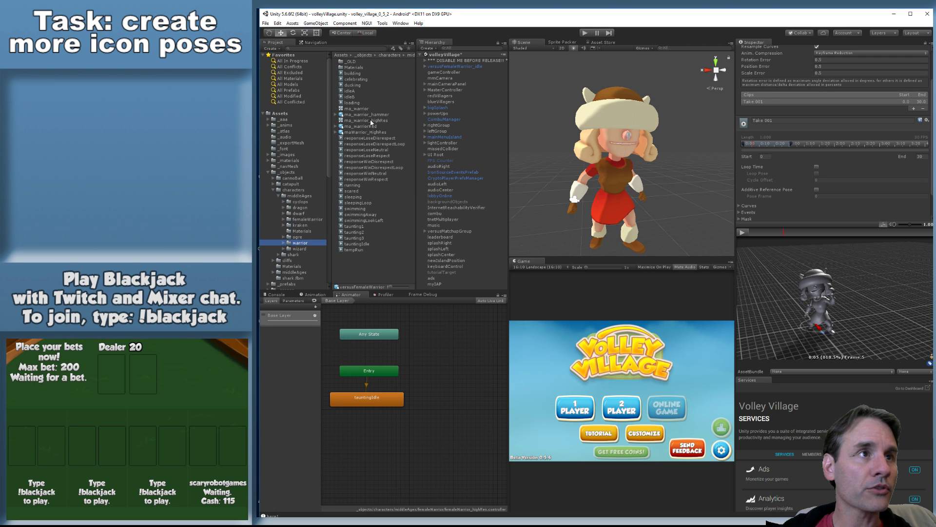
{"action": "left_click", "coordinate": [371, 120]}
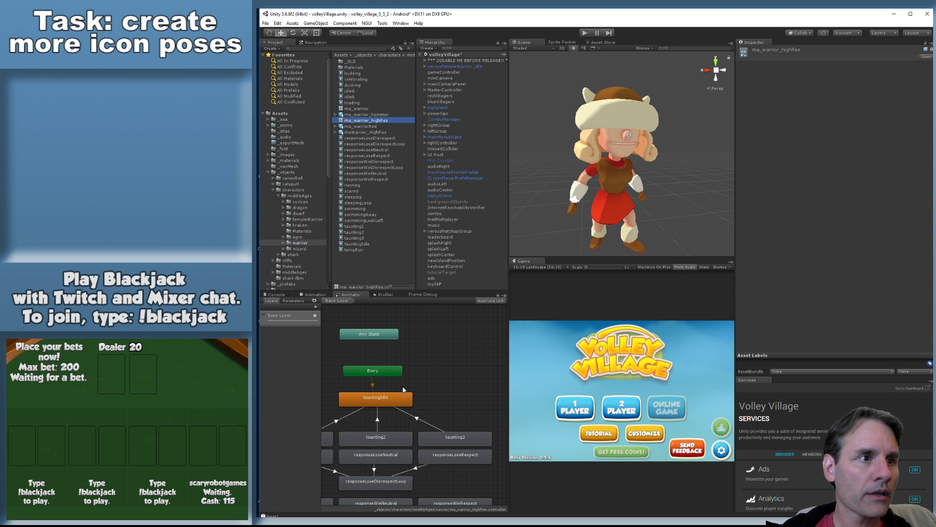
{"action": "middle_click_drag", "start_coordinate": [437, 371], "coordinate": [488, 356]}
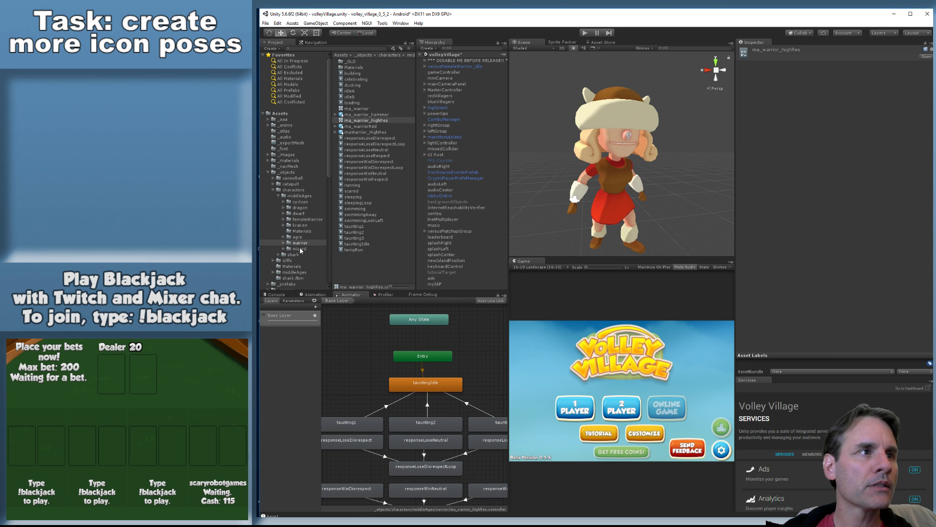
{"action": "left_click", "coordinate": [307, 219]}
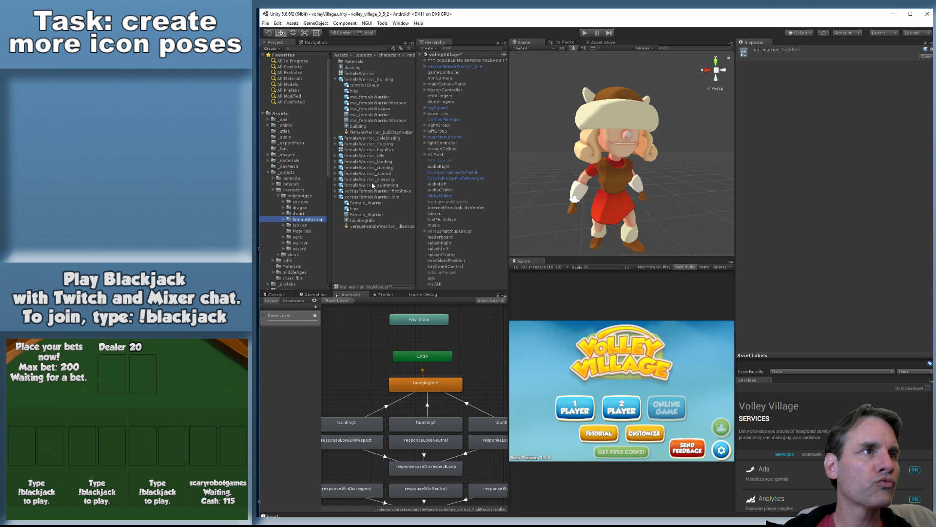
{"action": "left_click", "coordinate": [376, 150]}
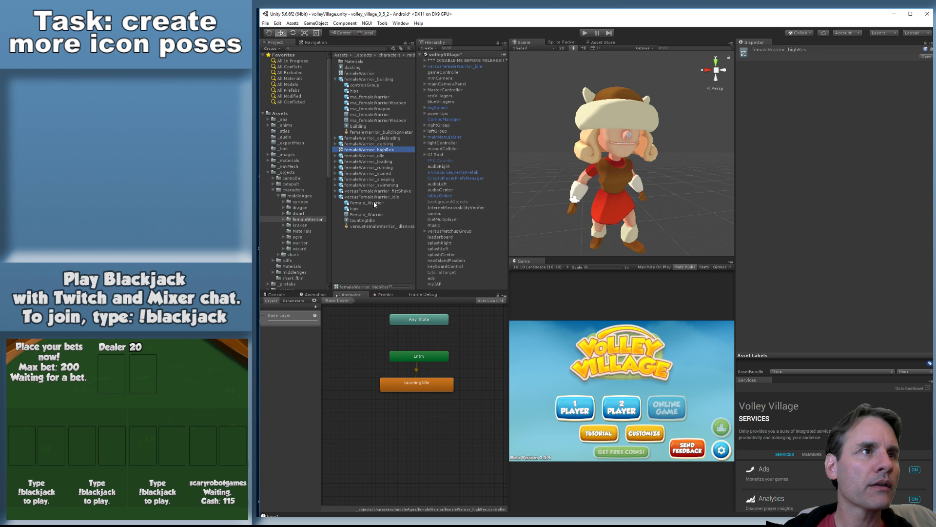
Rename the animation clip of versusFemaleWarrior_fistShake to taunting1 and apply the import settings
{"action": "left_click", "coordinate": [337, 192]}
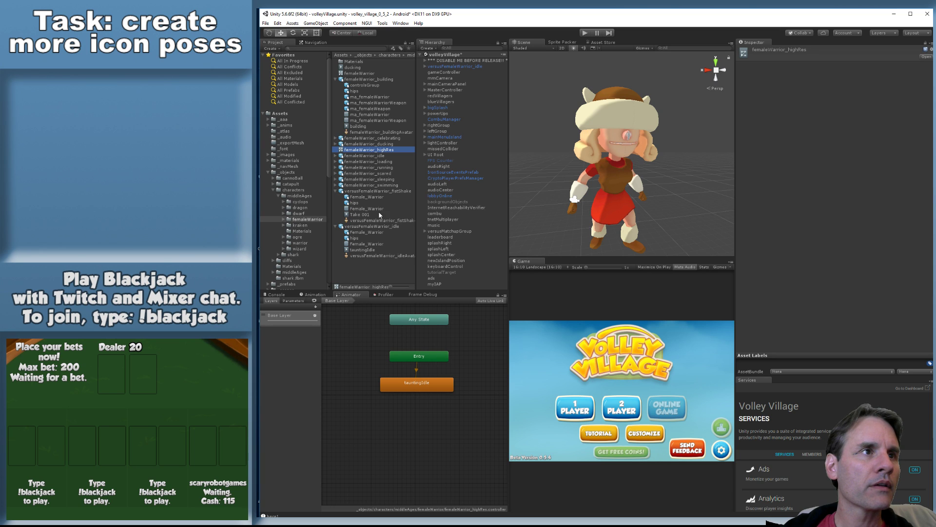
{"action": "left_click", "coordinate": [388, 190]}
{"action": "left_click", "coordinate": [782, 164]}
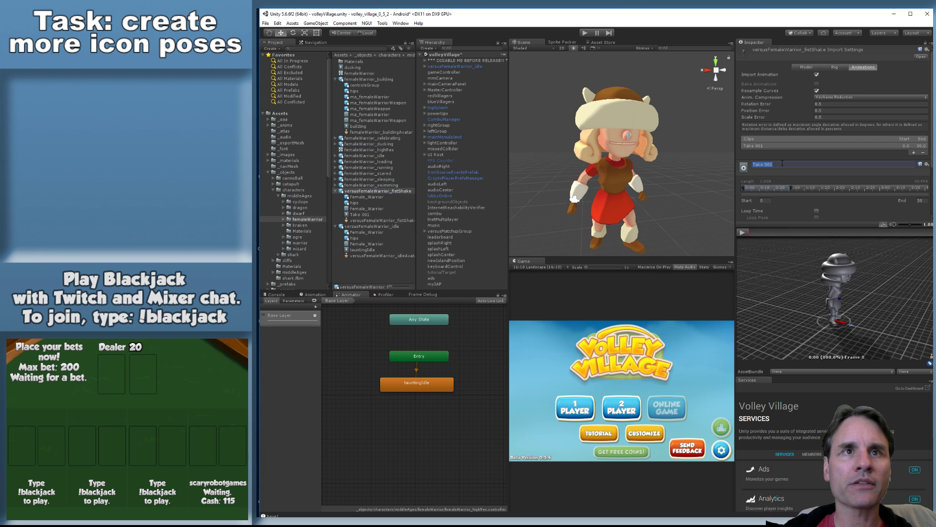
{"action": "type", "text": "taunting"}
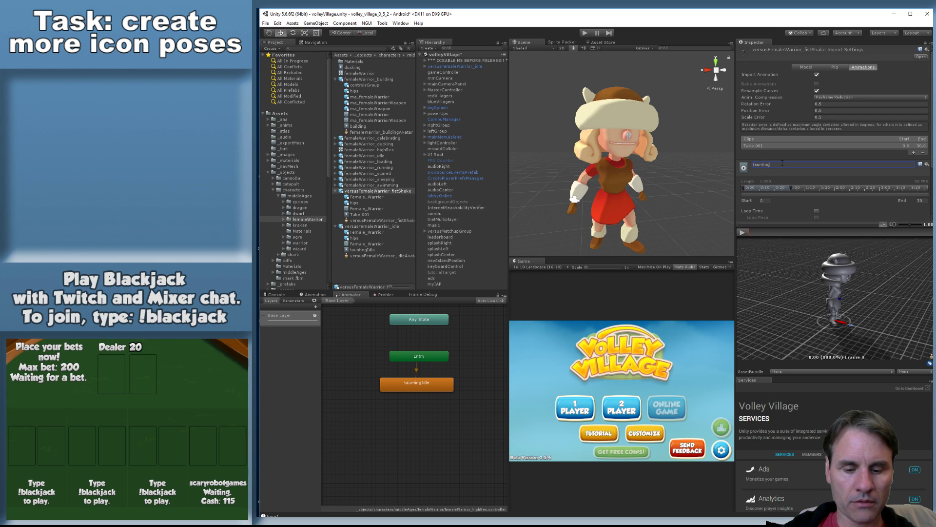
{"action": "type", "text": "1"}
{"action": "scroll", "coordinate": [818, 177], "scroll_direction": "down", "scroll_amount": 3}
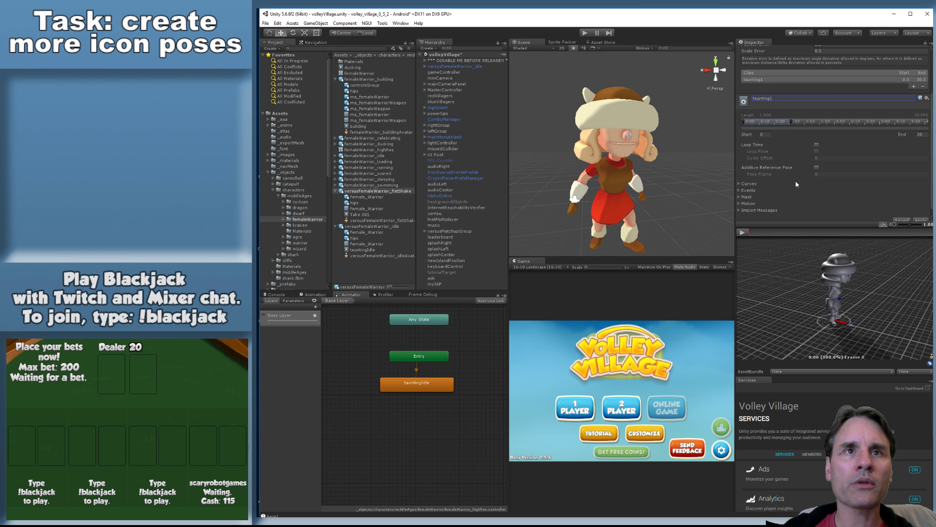
{"action": "scroll", "coordinate": [834, 115], "scroll_direction": "up", "scroll_amount": 3}
{"action": "left_click", "coordinate": [811, 68]}
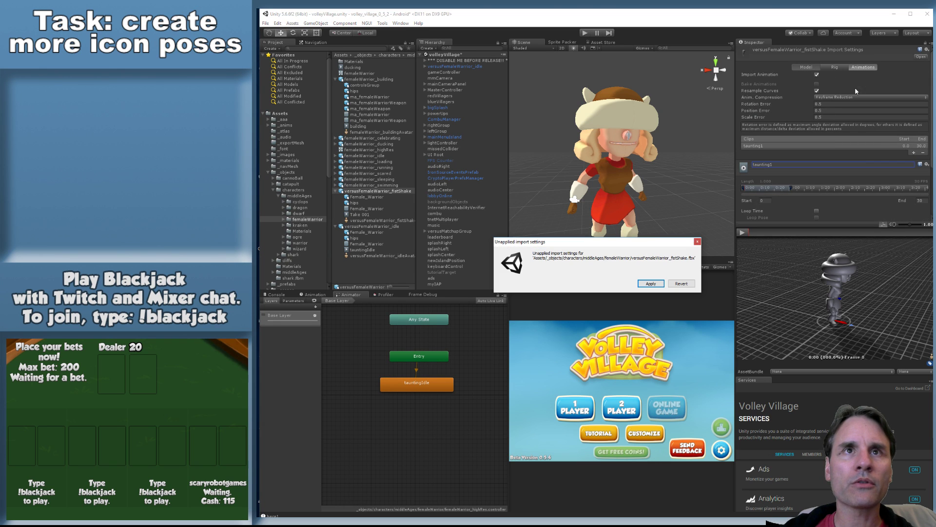
{"action": "left_click", "coordinate": [651, 283]}
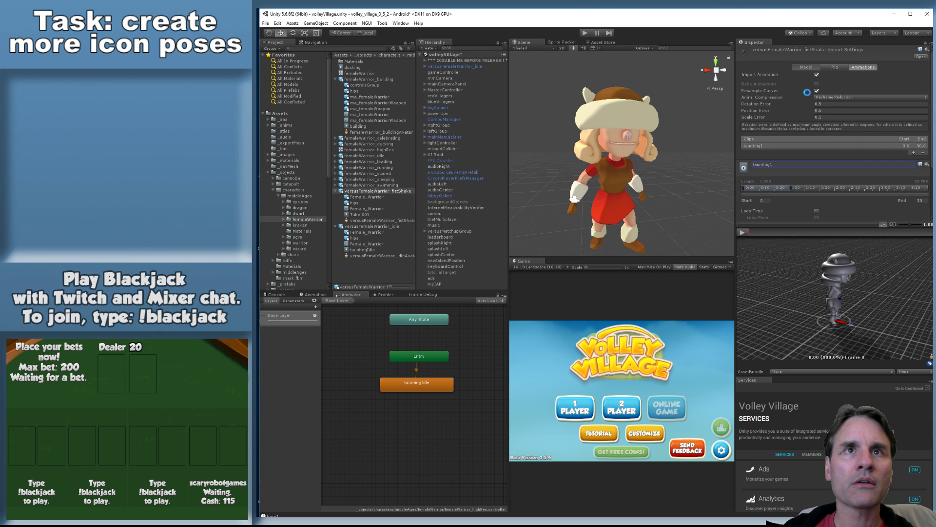
Set the rig's animation type of versusFemaleWarrior_fistShake to Humanoid and apply it
{"action": "left_click", "coordinate": [839, 68]}
{"action": "left_click", "coordinate": [846, 74]}
{"action": "left_click", "coordinate": [840, 107]}
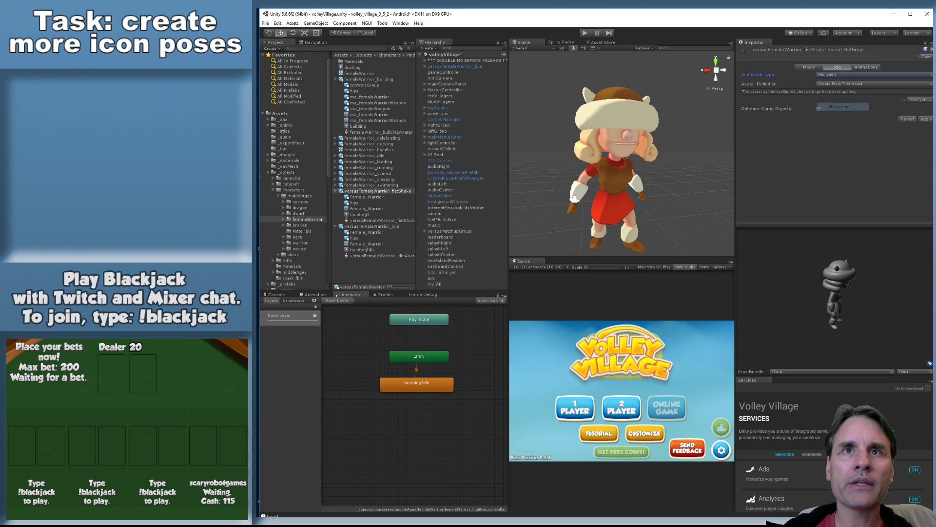
Bake taunting1's root rotation, Y position and XZ position into the pose, base rotation and XZ upon Original, and apply
{"action": "left_click", "coordinate": [866, 67]}
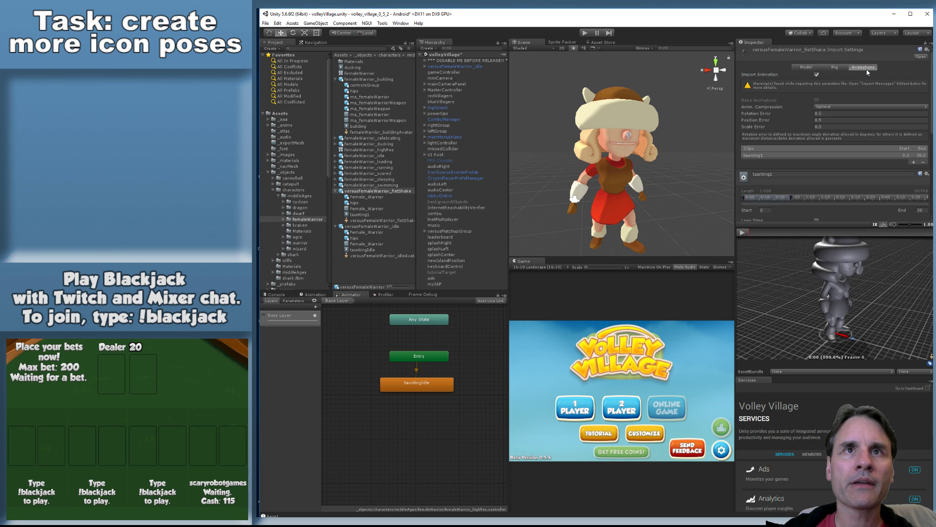
{"action": "left_click", "coordinate": [816, 154]}
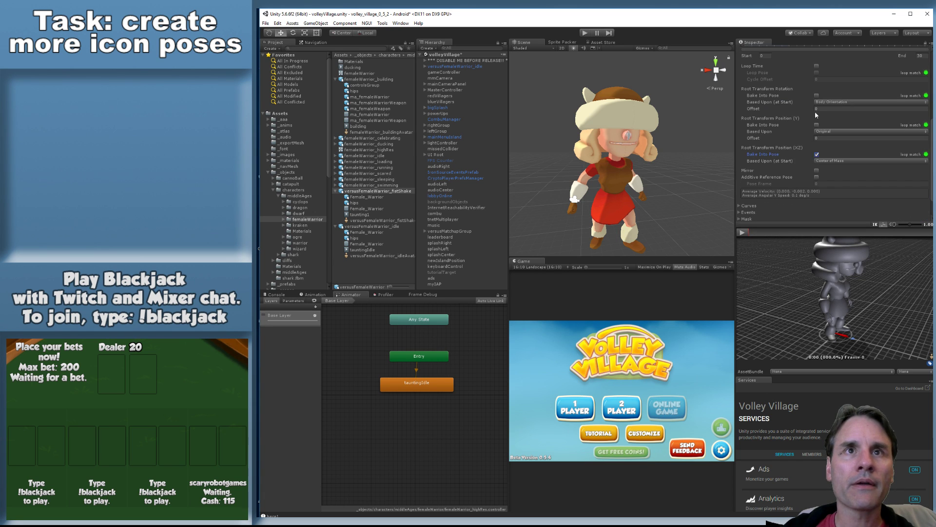
{"action": "left_click", "coordinate": [817, 125]}
{"action": "left_click", "coordinate": [816, 96]}
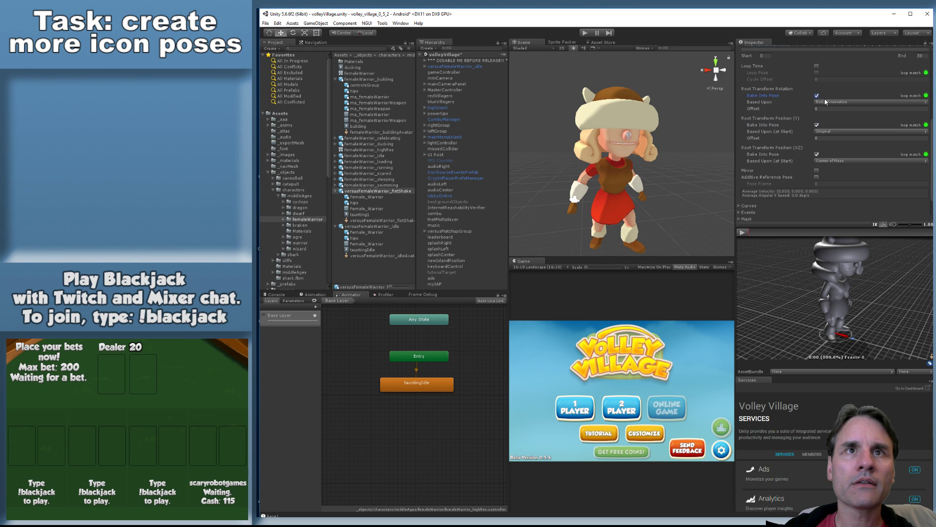
{"action": "left_click", "coordinate": [826, 104]}
{"action": "left_click", "coordinate": [831, 118]}
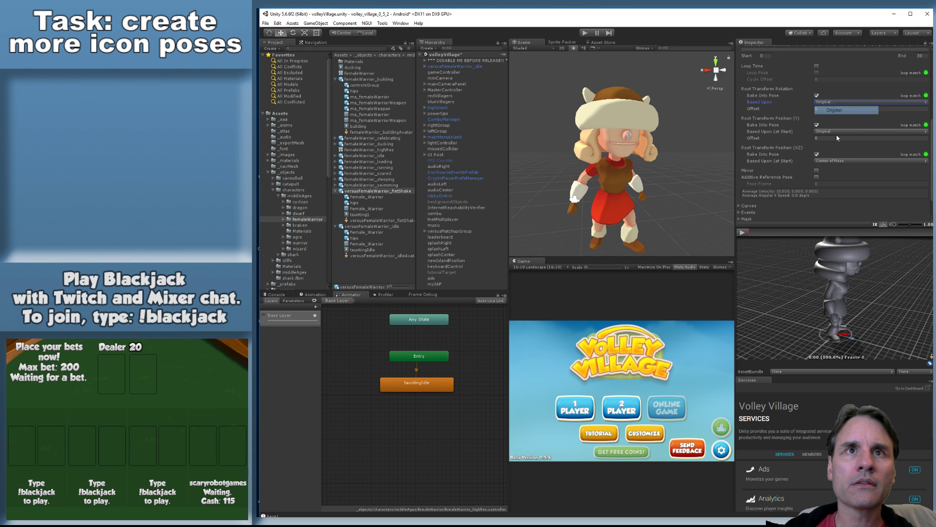
{"action": "left_click", "coordinate": [838, 161]}
{"action": "left_click", "coordinate": [837, 168]}
{"action": "left_click", "coordinate": [918, 212]}
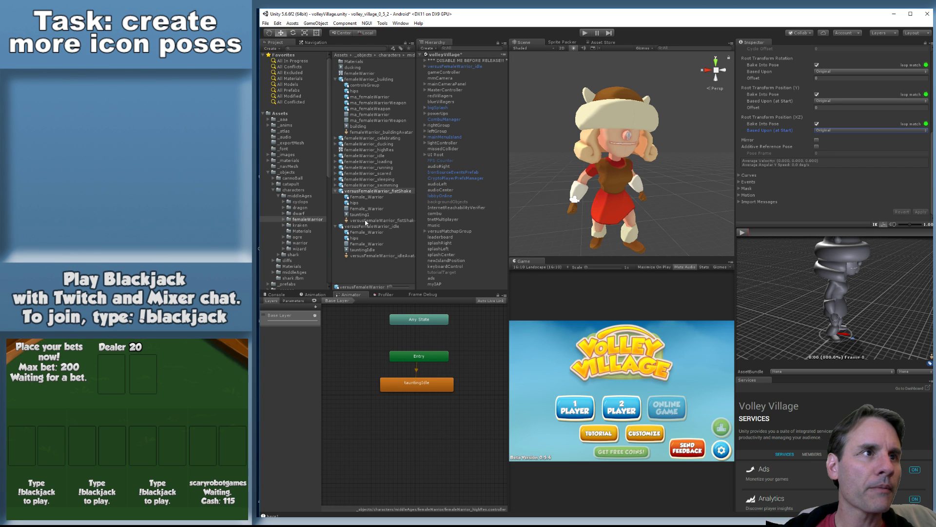
{"action": "left_click", "coordinate": [360, 215]}
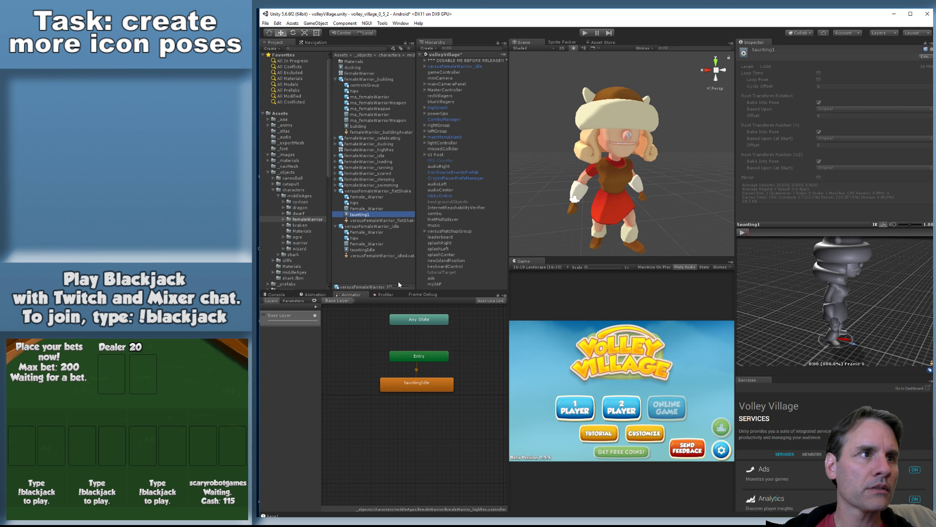
{"action": "key", "text": "ctrl+d"}
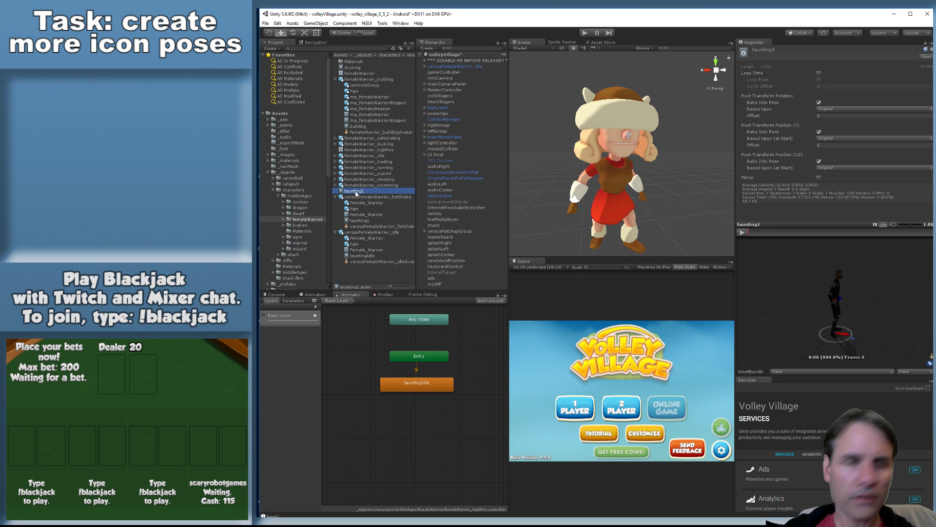
{"action": "key", "text": "Delete"}
{"action": "left_click", "coordinate": [635, 283]}
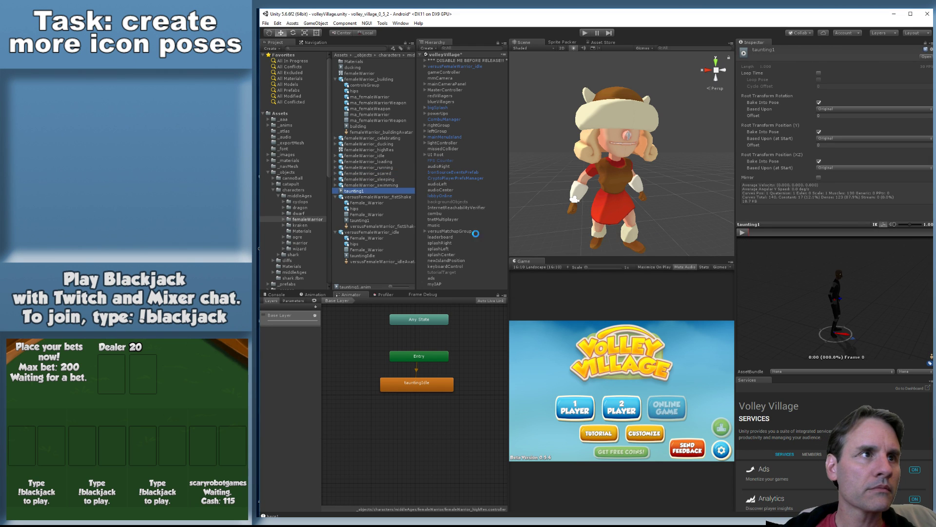
Add the taunting1 clip as a state in the femaleWarrior_highRes controller and make a transition from it to tauntingIdle
{"action": "left_click_drag", "start_coordinate": [360, 214], "coordinate": [407, 410]}
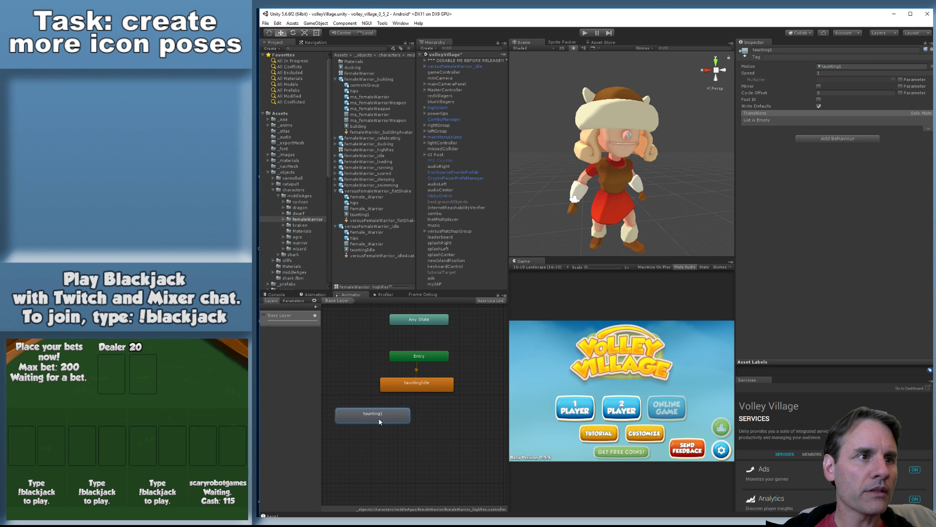
{"action": "left_click", "coordinate": [411, 389]}
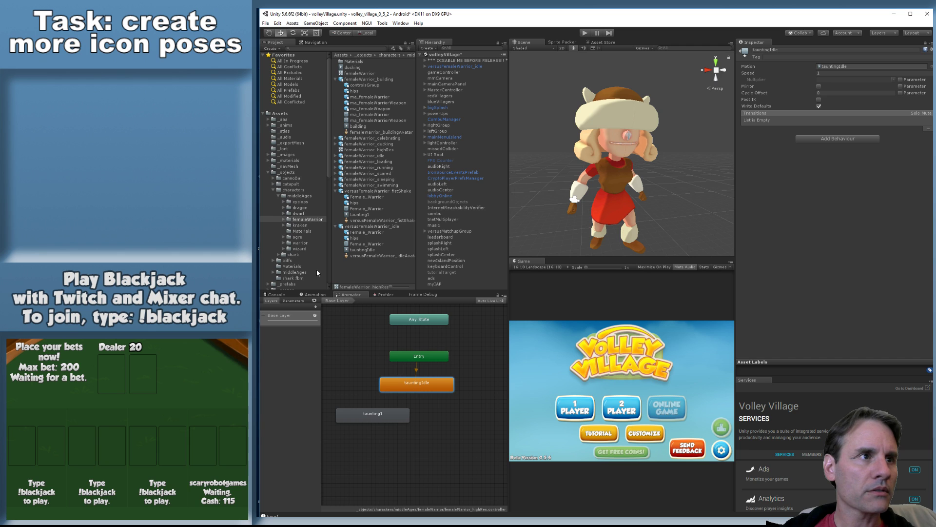
{"action": "right_click", "coordinate": [369, 413]}
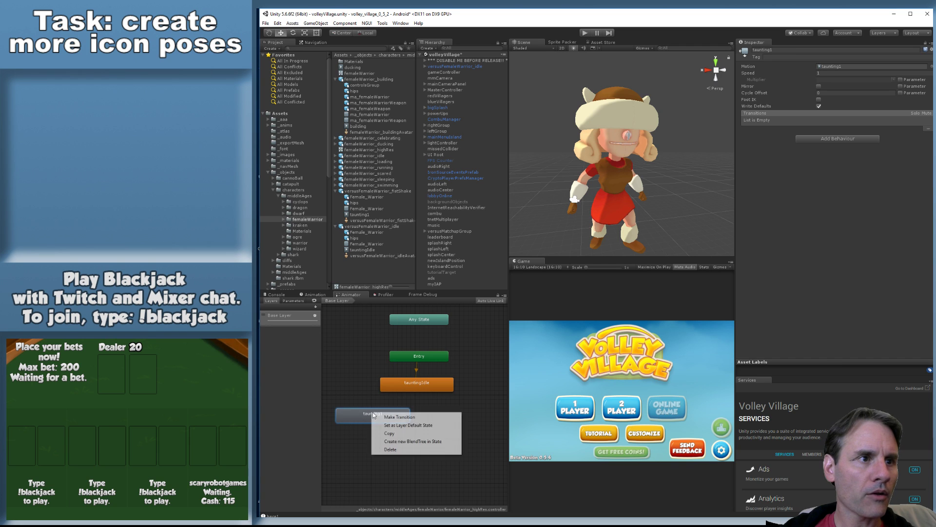
{"action": "left_click", "coordinate": [386, 417]}
{"action": "left_click", "coordinate": [416, 390]}
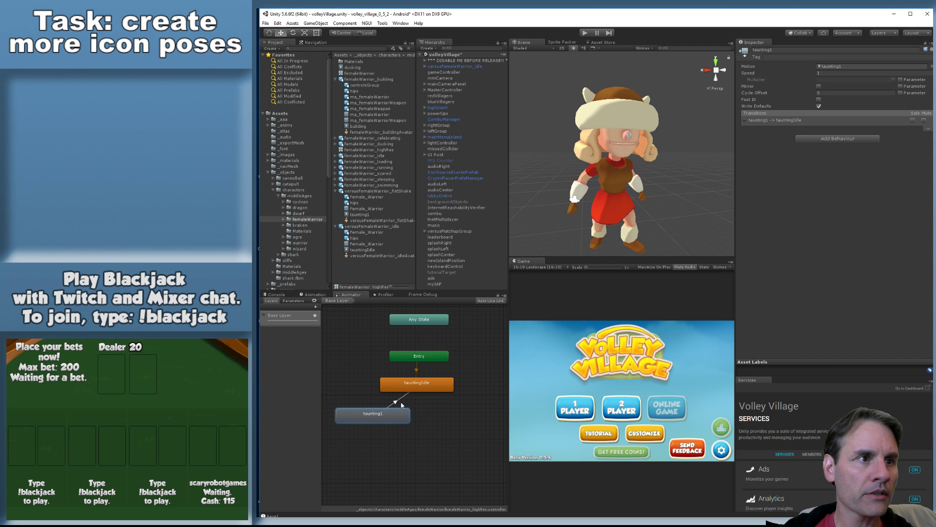
Adjust the taunting1 to tauntingIdle transition to begin at the end of taunting1 with no blend overlap
{"action": "left_click", "coordinate": [396, 402]}
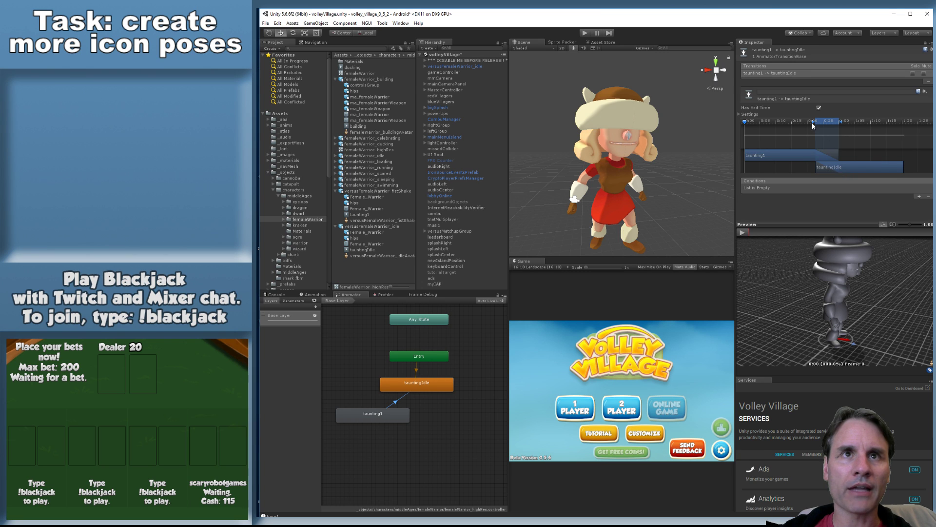
{"action": "left_click_drag", "start_coordinate": [815, 122], "coordinate": [873, 125]}
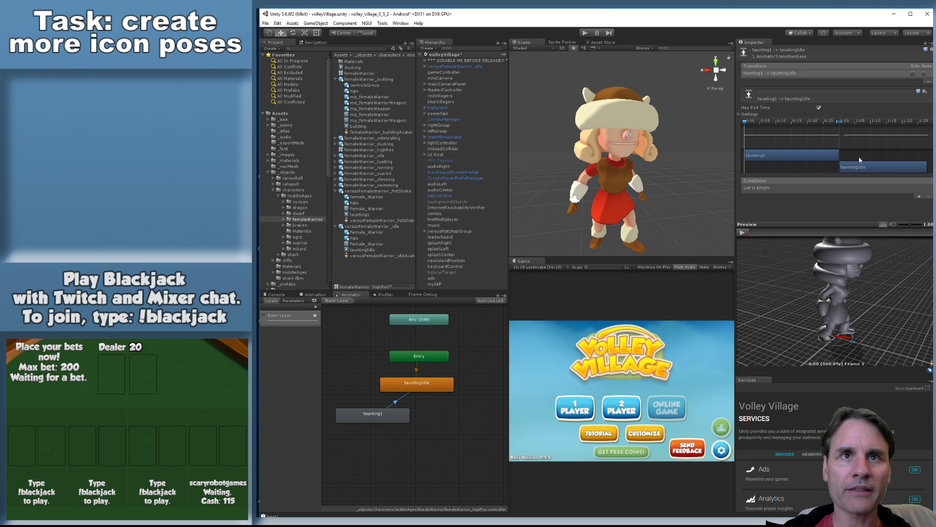
Play and scrub the taunting1 to tauntingIdle transition preview to check how the two clips join
{"action": "left_click_drag", "start_coordinate": [864, 285], "coordinate": [813, 287]}
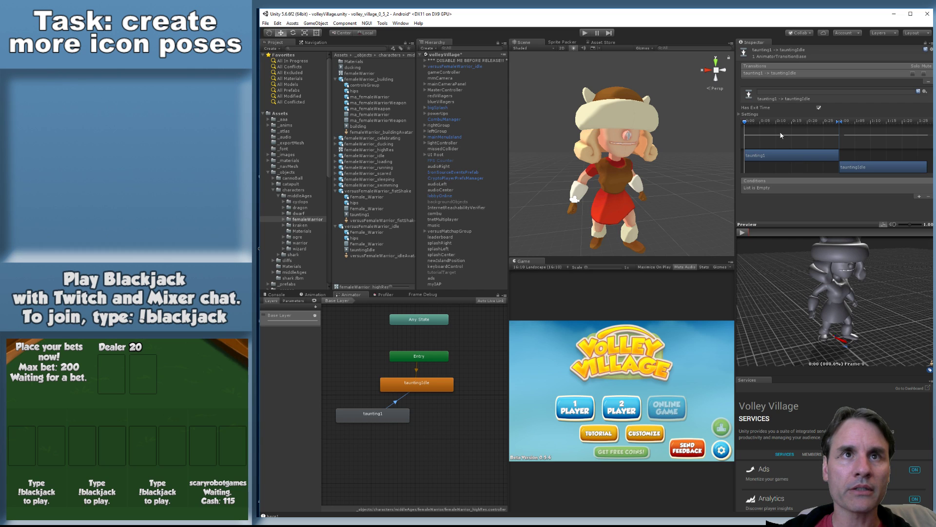
{"action": "left_click", "coordinate": [742, 233]}
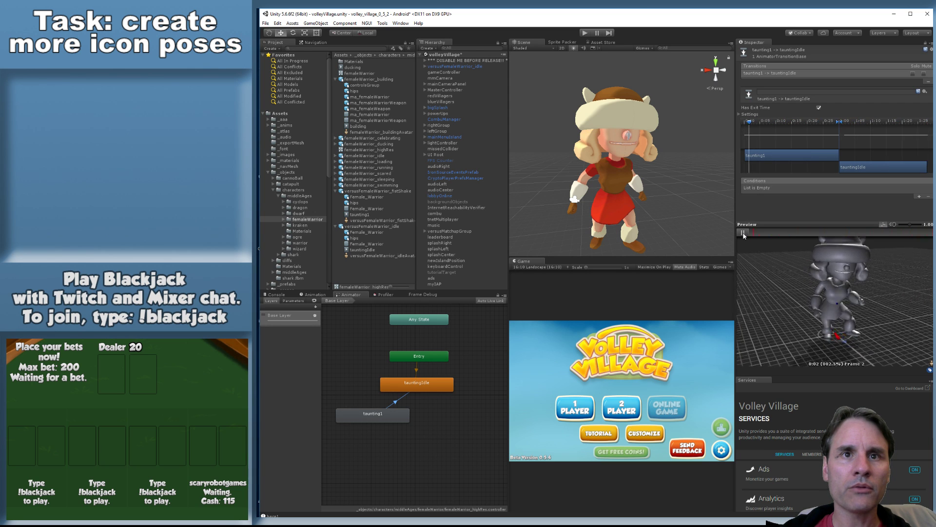
{"action": "left_click", "coordinate": [742, 233]}
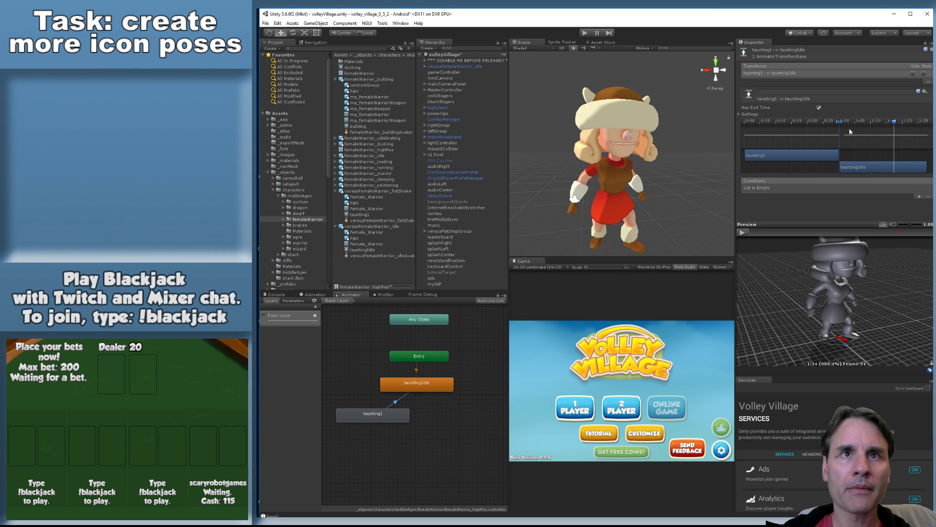
{"action": "left_click_drag", "start_coordinate": [825, 124], "coordinate": [849, 208]}
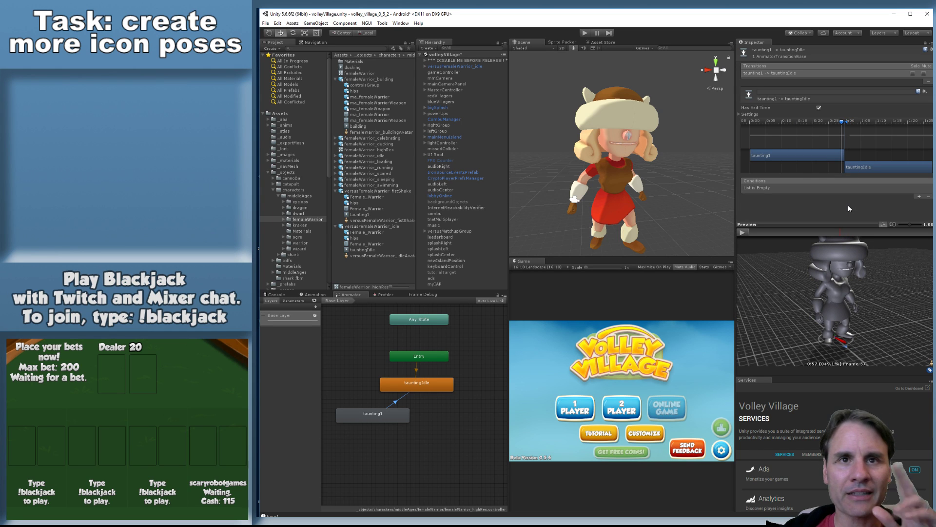
{"action": "mouse_move", "coordinate": [848, 205]}
{"action": "left_mouse_down"}
{"action": "mouse_move", "coordinate": [750, 205]}
{"action": "mouse_move", "coordinate": [864, 211]}
{"action": "left_mouse_up"}
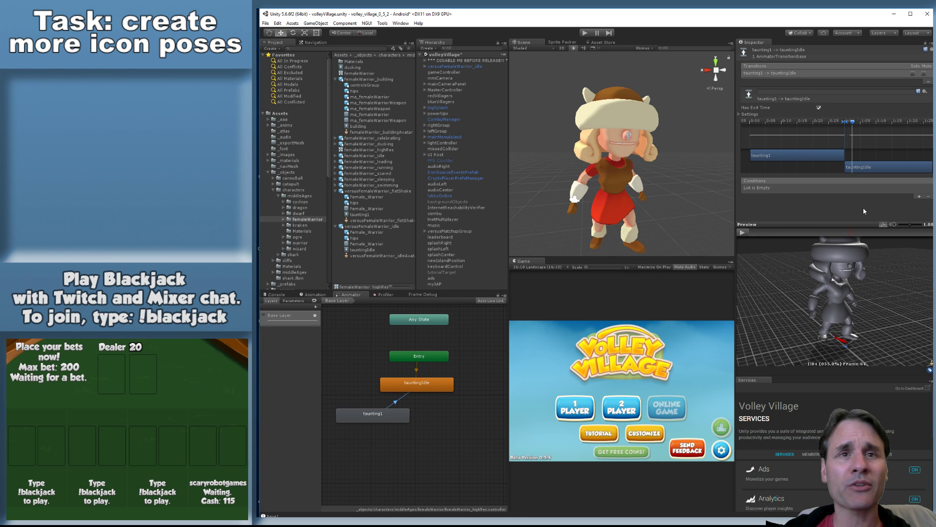
{"action": "left_click_drag", "start_coordinate": [864, 211], "coordinate": [732, 213]}
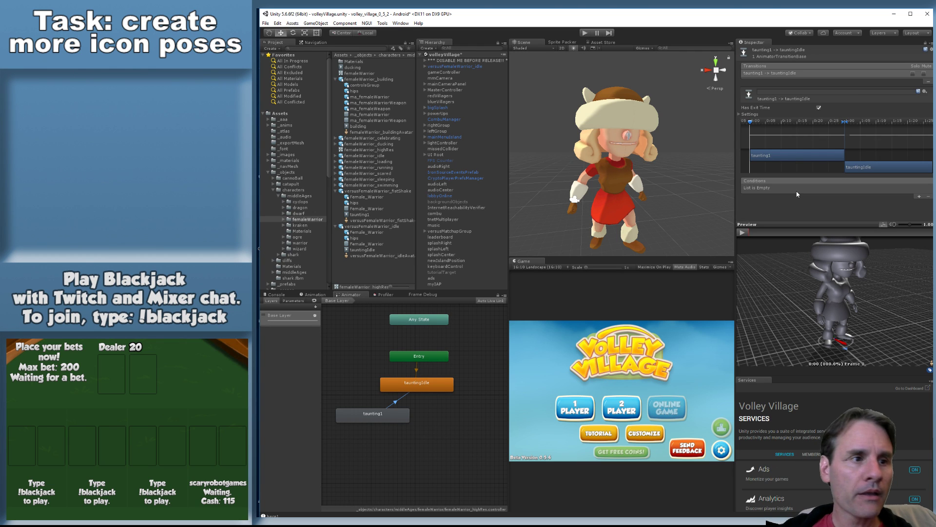
Switch to Maya LT and close the Warnings and Errors window left from the FBX export
{"action": "left_click", "coordinate": [429, 522]}
{"action": "left_click", "coordinate": [464, 501]}
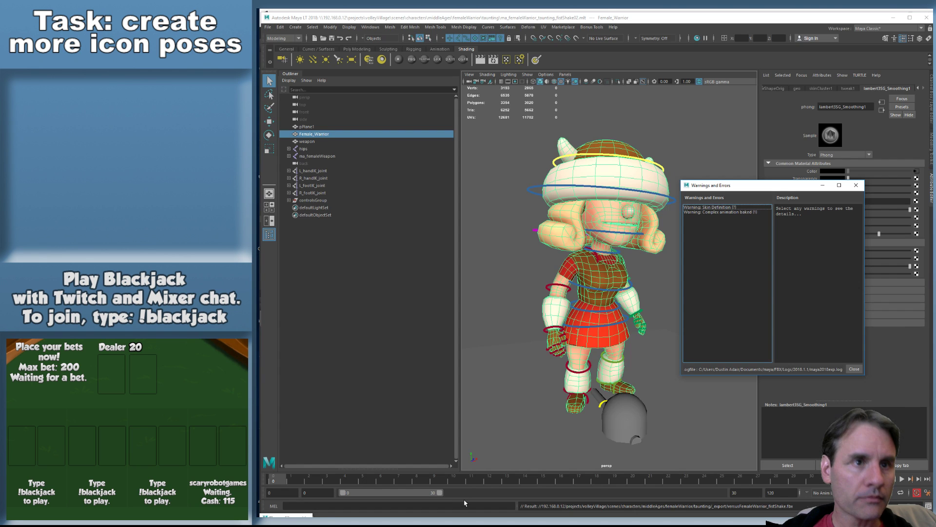
{"action": "left_click", "coordinate": [275, 480]}
{"action": "left_click_drag", "start_coordinate": [275, 482], "coordinate": [258, 497]}
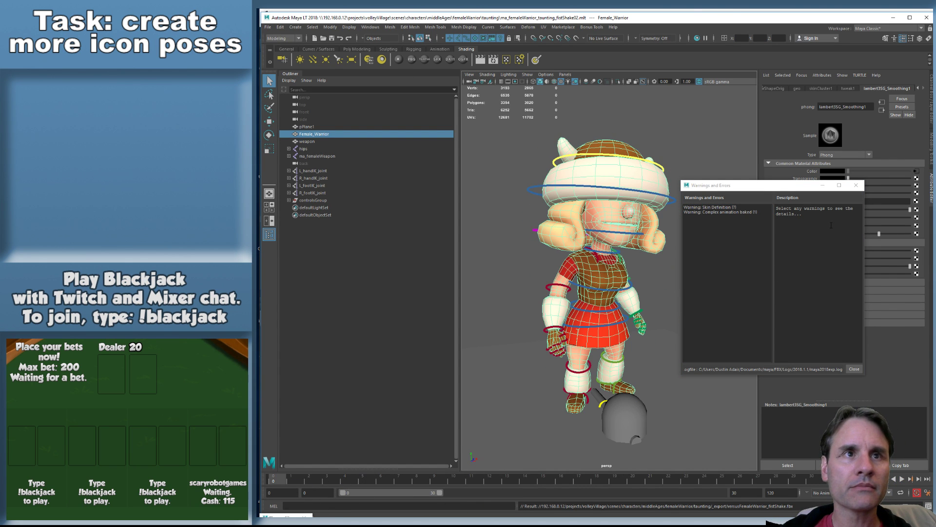
{"action": "left_click_drag", "start_coordinate": [848, 178], "coordinate": [858, 178]}
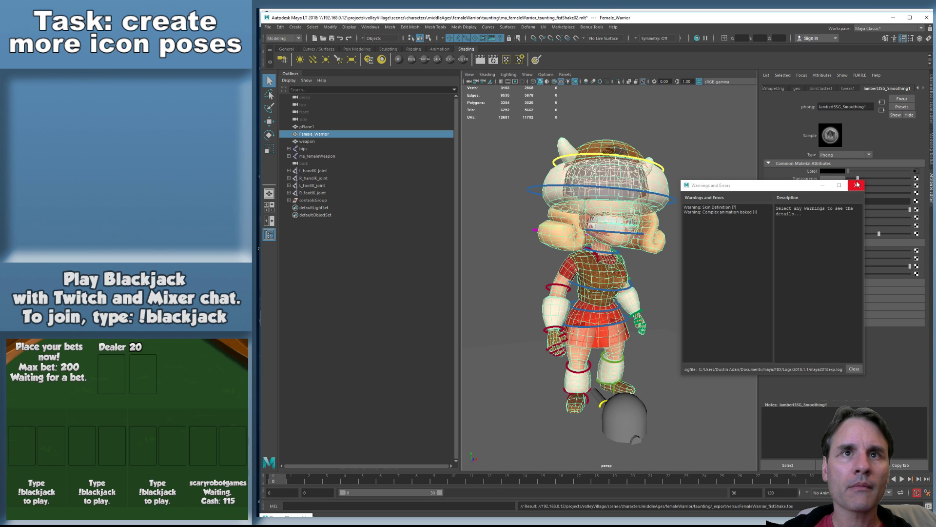
{"action": "left_click", "coordinate": [857, 184]}
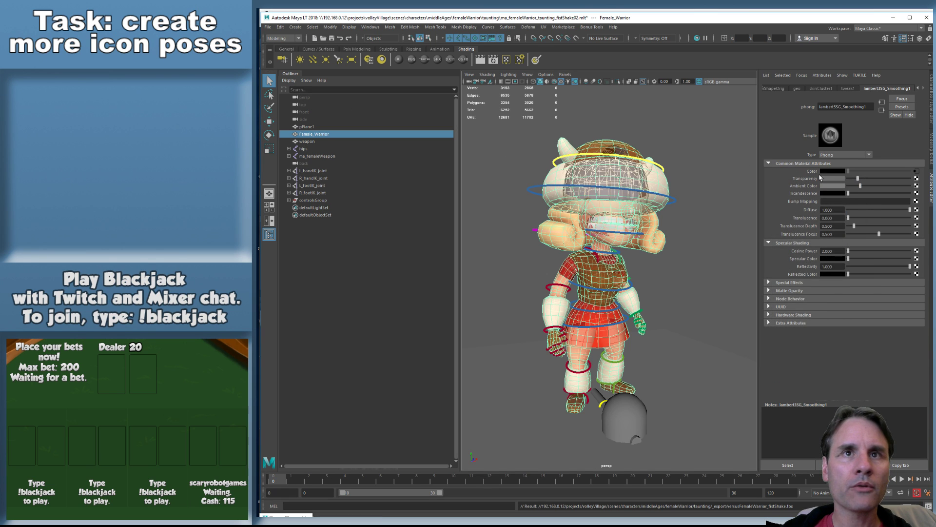
Set the Female_Warrior material's transparency back to fully opaque and save the fistShake02 scene
{"action": "left_click_drag", "start_coordinate": [857, 179], "coordinate": [776, 177]}
{"action": "left_click", "coordinate": [697, 184]}
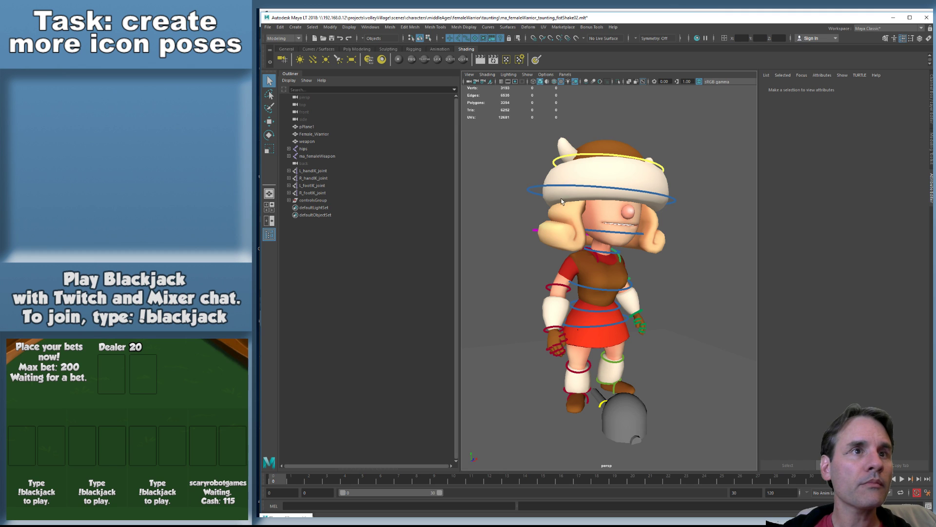
{"action": "key", "text": "ctrl+s"}
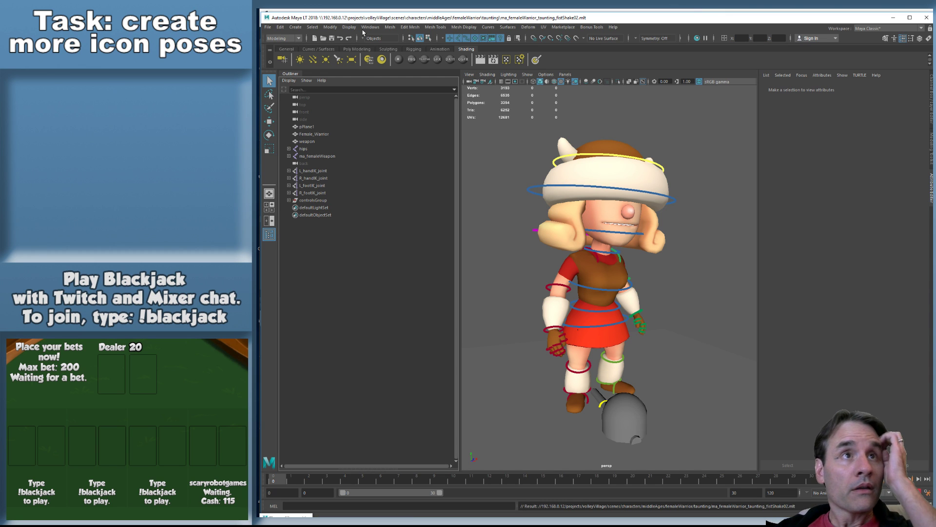
Open the scene ma_femaleWarrior_taunting_listening_02 from the femaleWarrior taunting folder
{"action": "key", "text": "ctrl+o"}
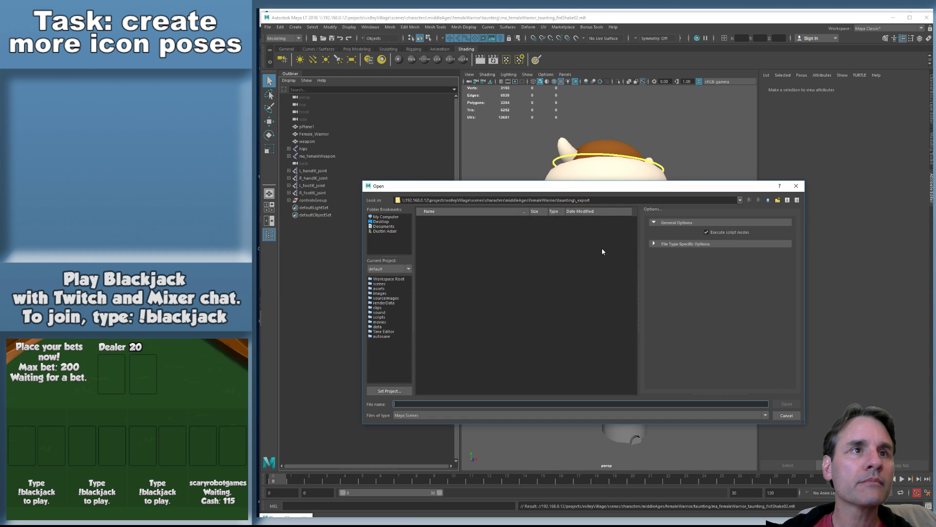
{"action": "left_click", "coordinate": [769, 202]}
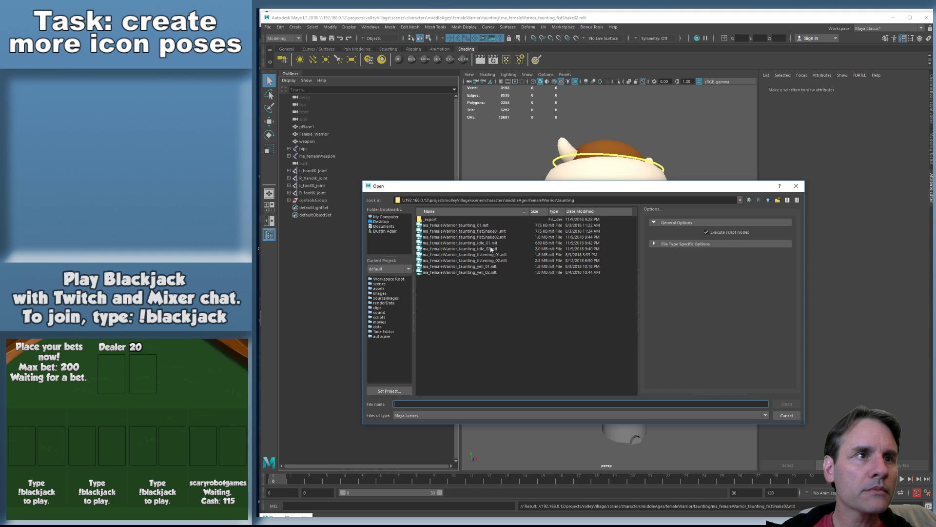
{"action": "double_click", "coordinate": [501, 260]}
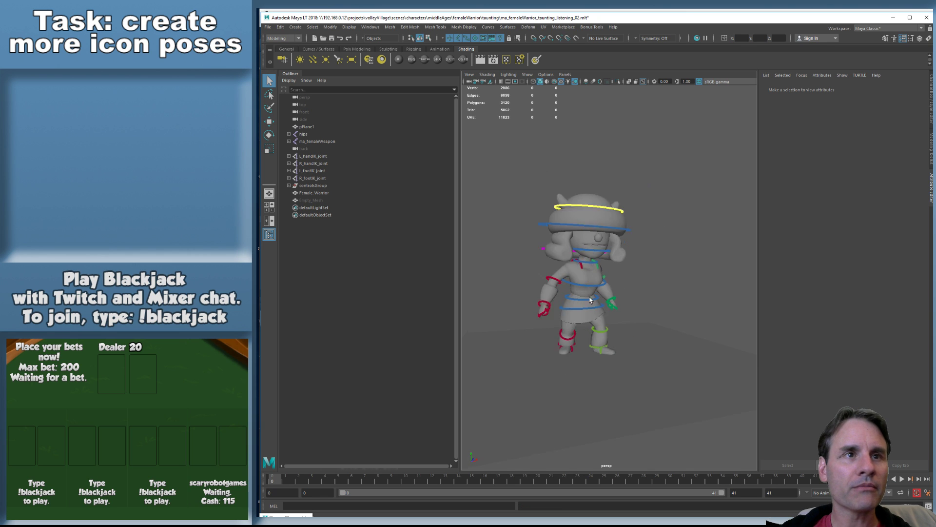
{"action": "scroll", "coordinate": [589, 297], "scroll_direction": "up", "scroll_amount": 5}
{"action": "middle_click_drag", "start_coordinate": [598, 288], "coordinate": [645, 298], "text": "alt"}
{"action": "scroll", "coordinate": [645, 299], "scroll_direction": "down", "scroll_amount": 2}
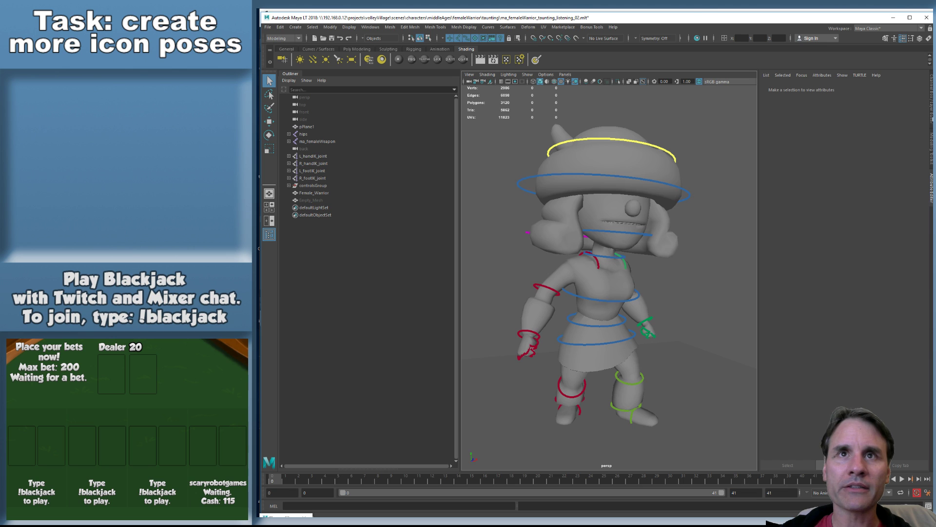
Select the Female_Warrior mesh and open the file texture feeding its material's Color attribute
{"action": "key", "text": "ctrl+a"}
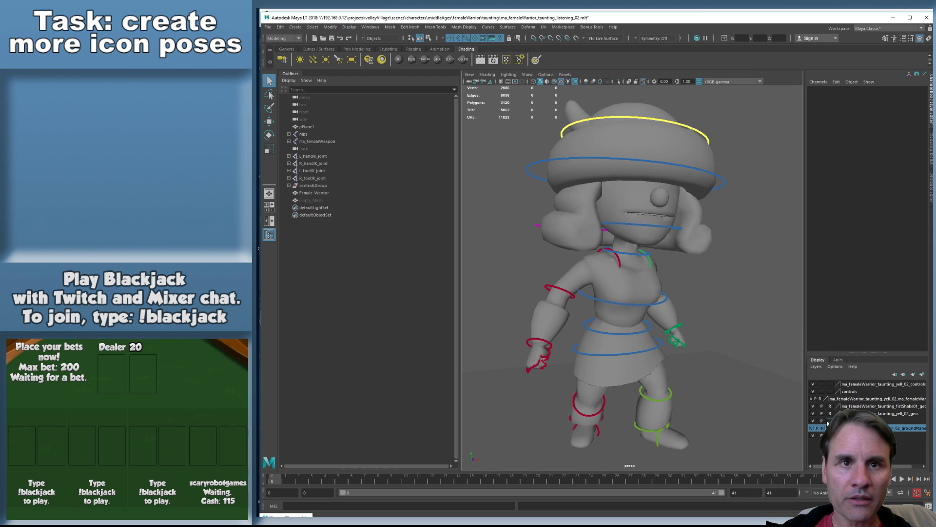
{"action": "left_click", "coordinate": [649, 293]}
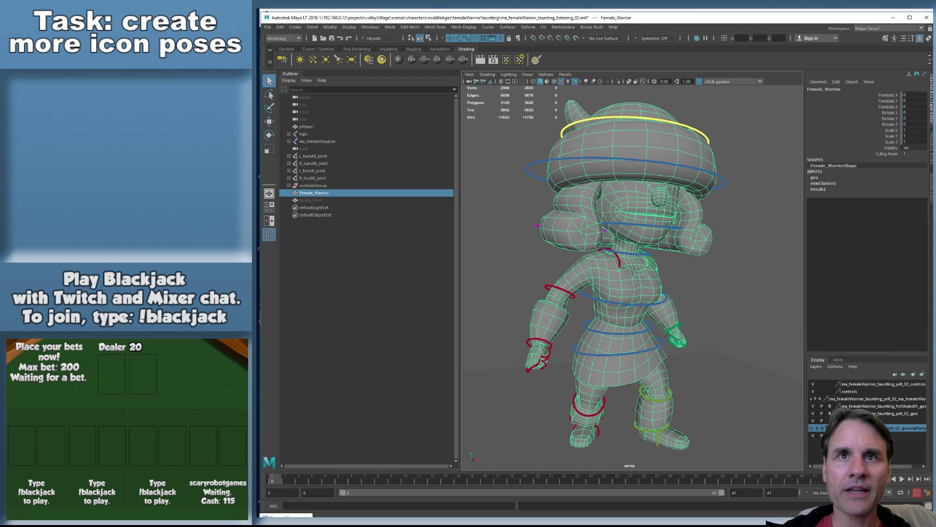
{"action": "left_click", "coordinate": [932, 192]}
{"action": "left_click", "coordinate": [923, 88]}
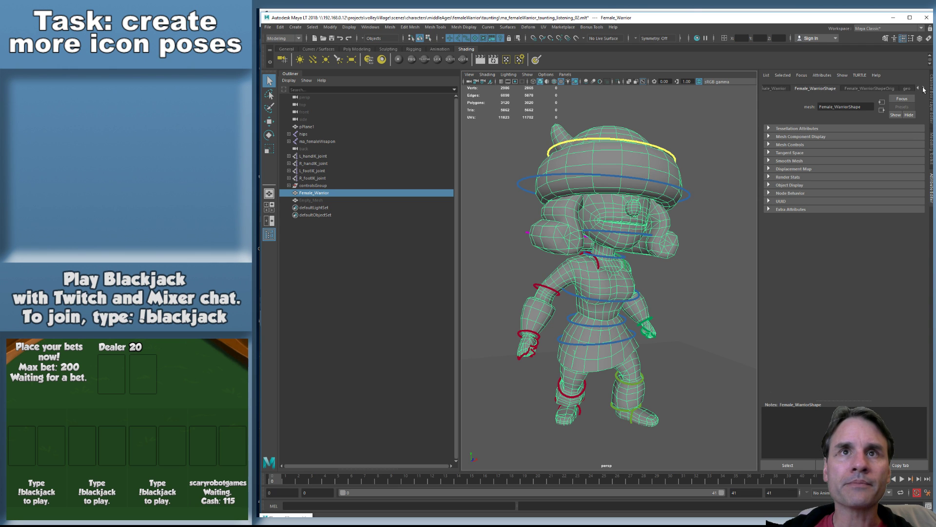
{"action": "left_click", "coordinate": [850, 90]}
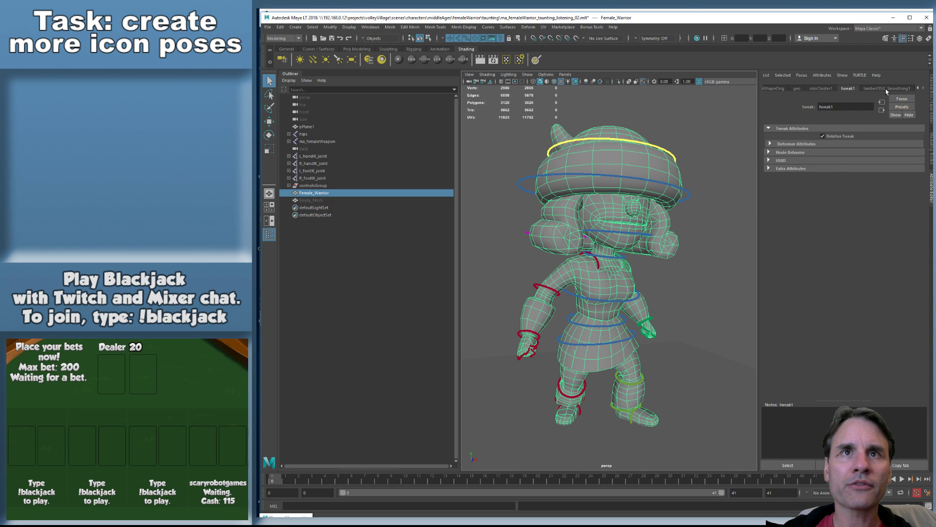
{"action": "left_click", "coordinate": [887, 90]}
{"action": "left_click", "coordinate": [916, 173]}
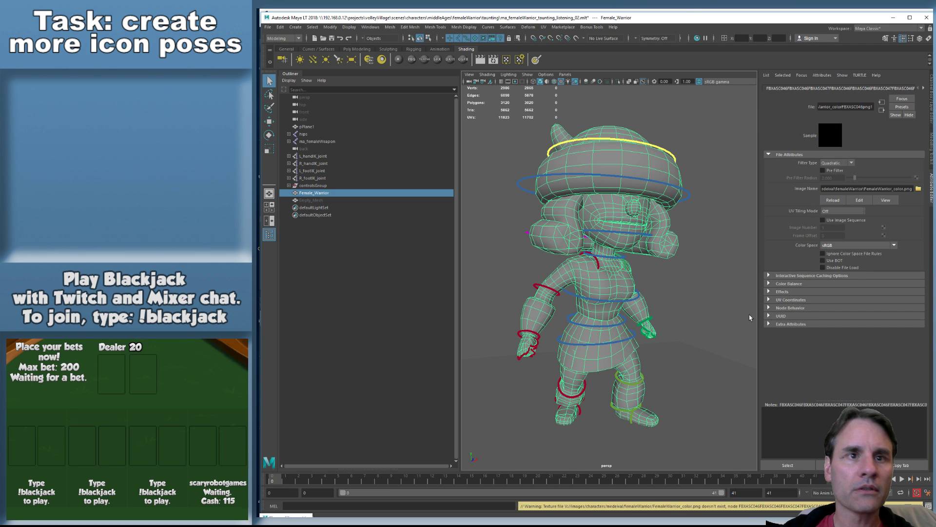
Replace the colour texture's image with FemaleWarrior_color_02.png from the project's FemaleWarrior images folder
{"action": "left_click", "coordinate": [919, 188]}
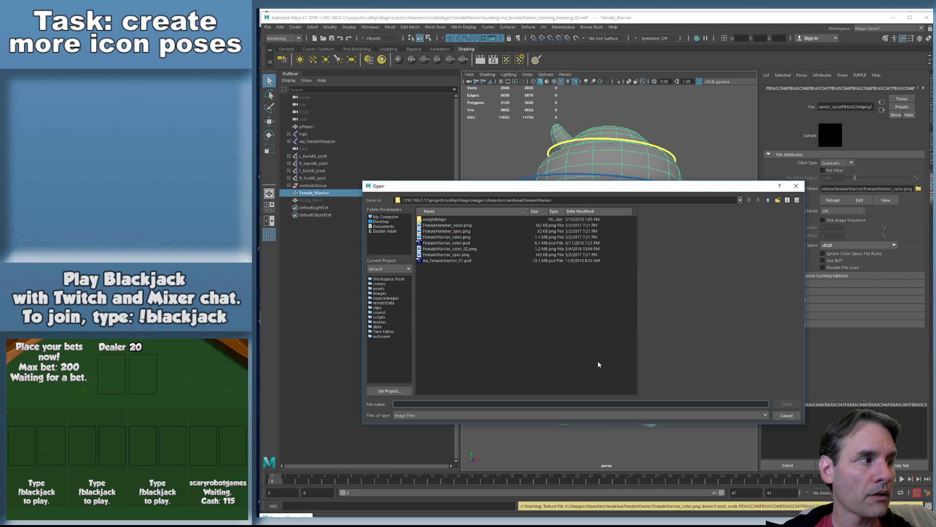
{"action": "key", "text": "Return"}
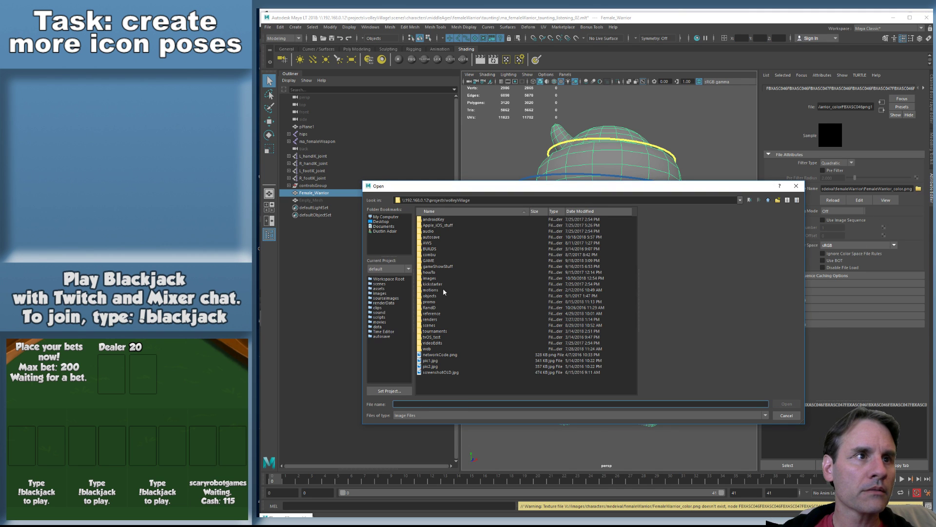
{"action": "double_click", "coordinate": [429, 279]}
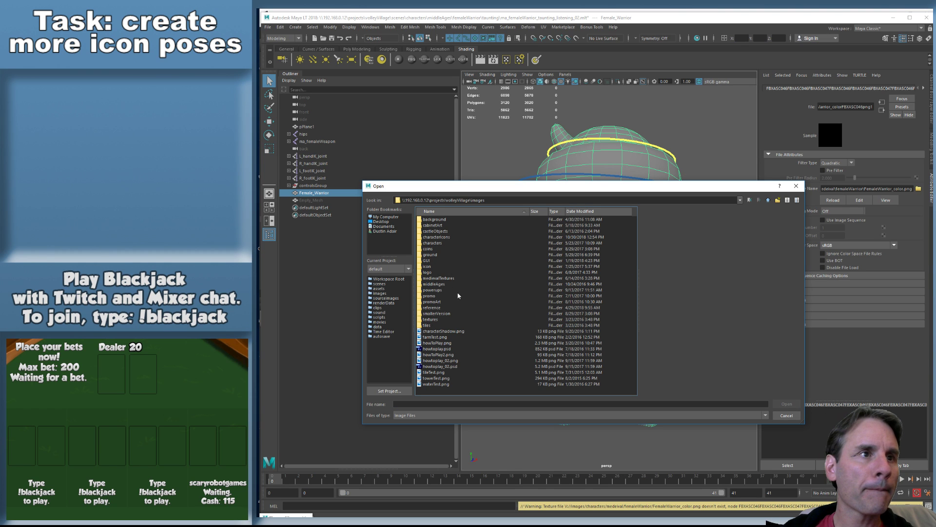
{"action": "double_click", "coordinate": [437, 242]}
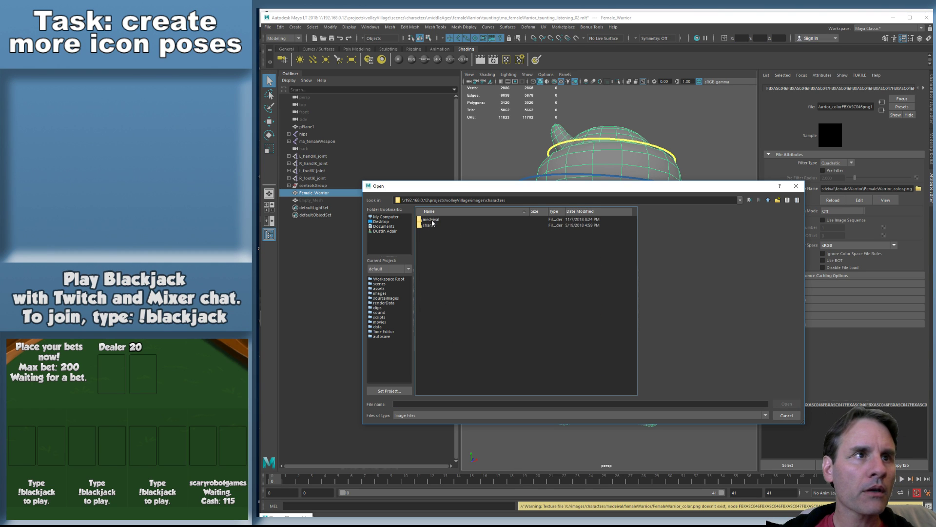
{"action": "double_click", "coordinate": [447, 232]}
{"action": "double_click", "coordinate": [437, 237]}
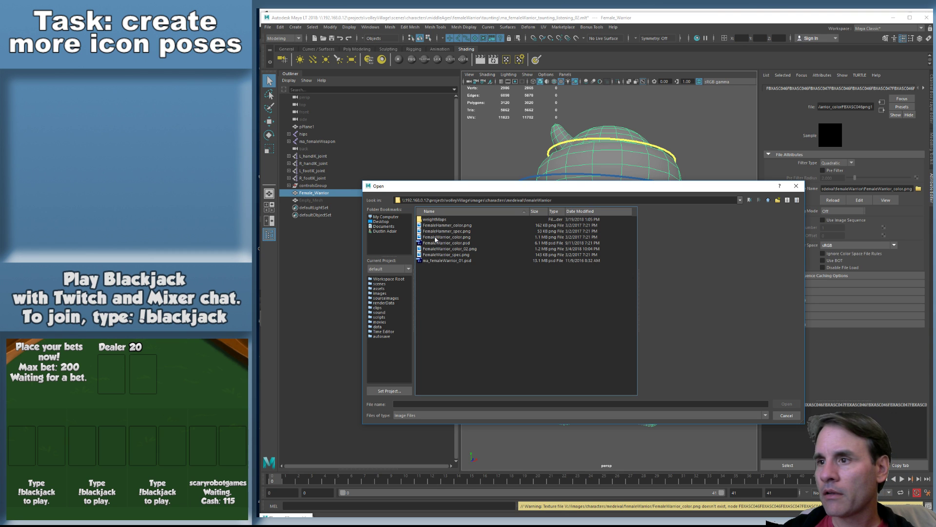
{"action": "double_click", "coordinate": [463, 249]}
{"action": "left_click", "coordinate": [692, 291]}
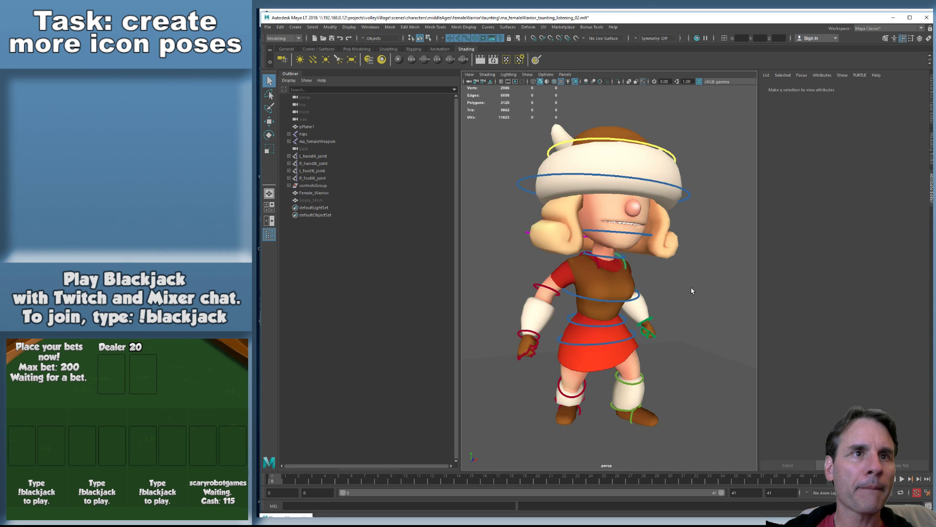
Play back the listening animation on the retextured Female_Warrior, stop it, and save the scene
{"action": "left_click", "coordinate": [625, 194]}
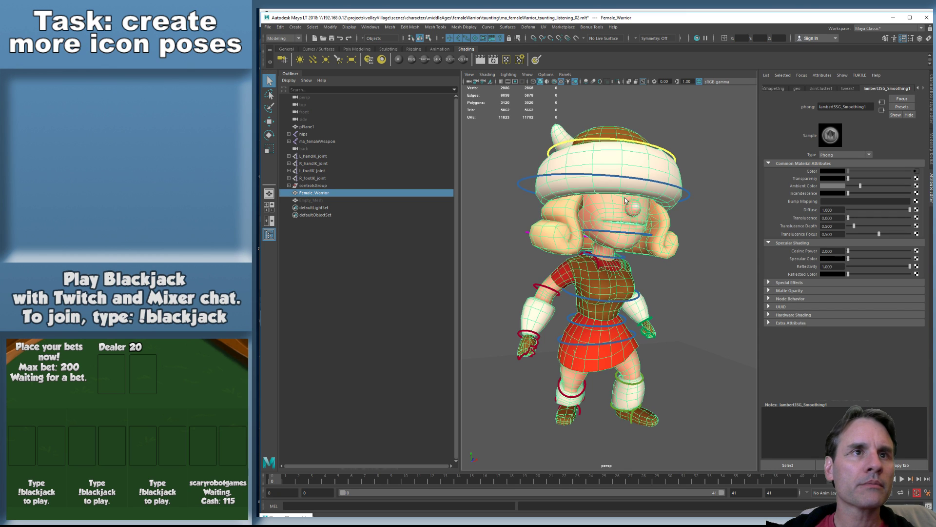
{"action": "key", "text": "alt+v"}
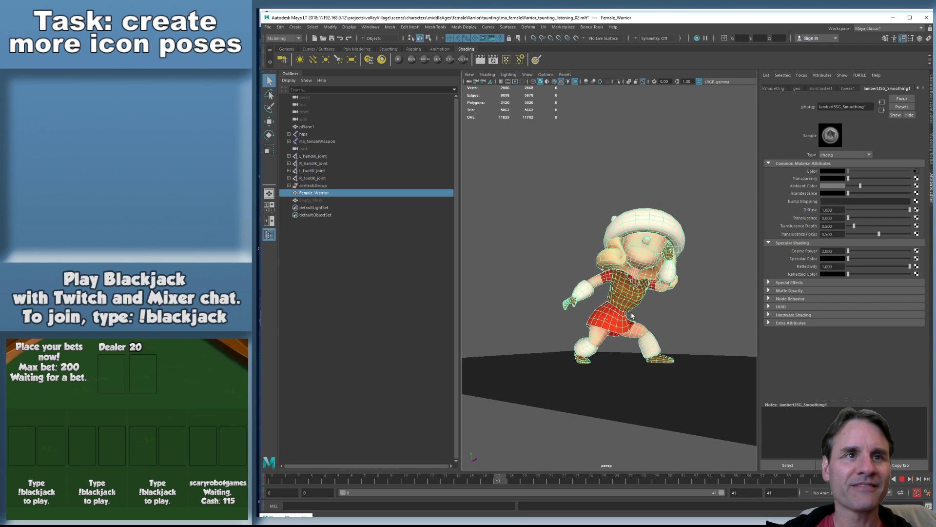
{"action": "key", "text": "Escape"}
{"action": "left_click_drag", "start_coordinate": [670, 297], "coordinate": [635, 299], "text": "alt"}
{"action": "scroll", "coordinate": [648, 285], "scroll_direction": "up", "scroll_amount": 5}
{"action": "scroll", "coordinate": [651, 290], "scroll_direction": "down", "scroll_amount": 5}
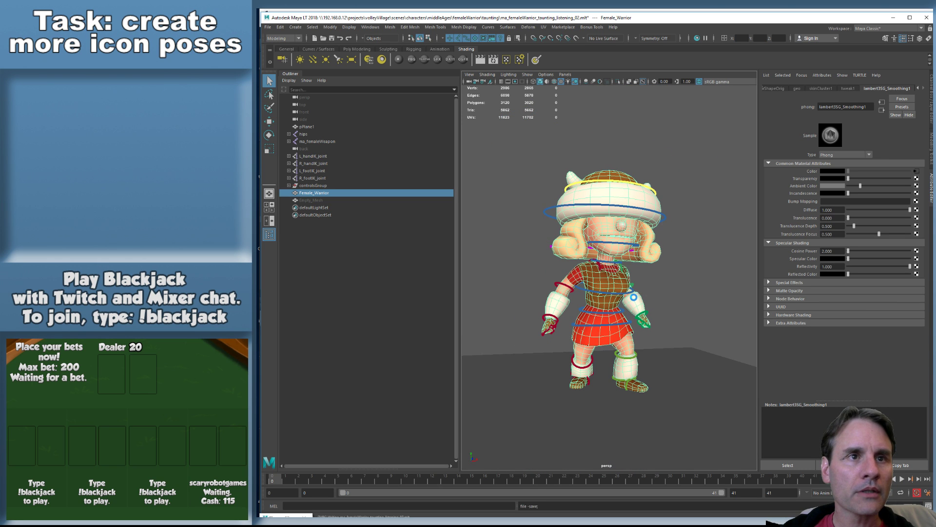
{"action": "key", "text": "ctrl+s"}
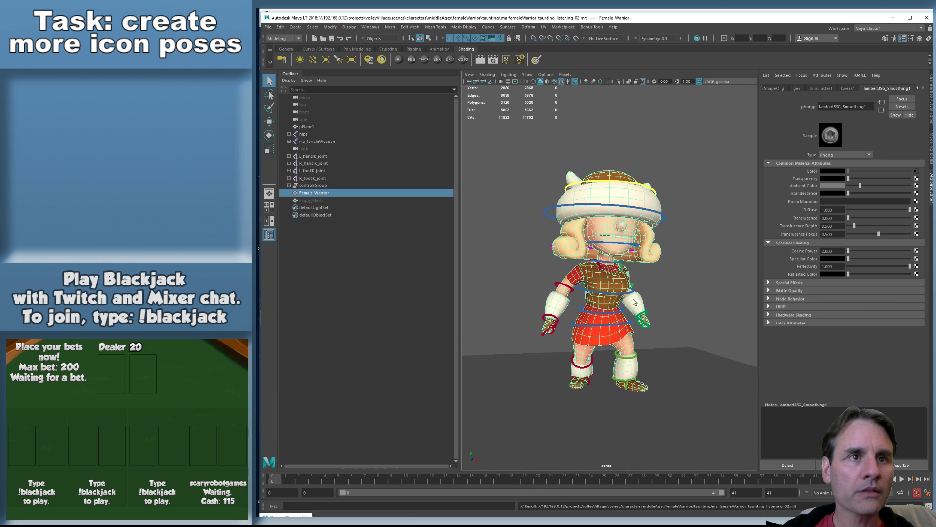
Export the selected Female_Warrior mesh as versusFemaleWarrior_listening.fbx in the taunting _export folder
{"action": "left_click", "coordinate": [271, 28]}
{"action": "left_click", "coordinate": [291, 116]}
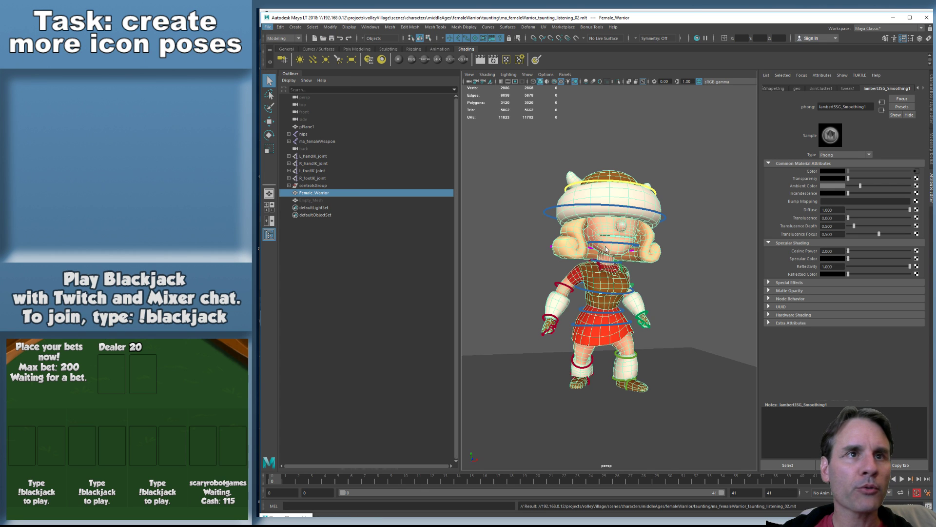
{"action": "double_click", "coordinate": [429, 219]}
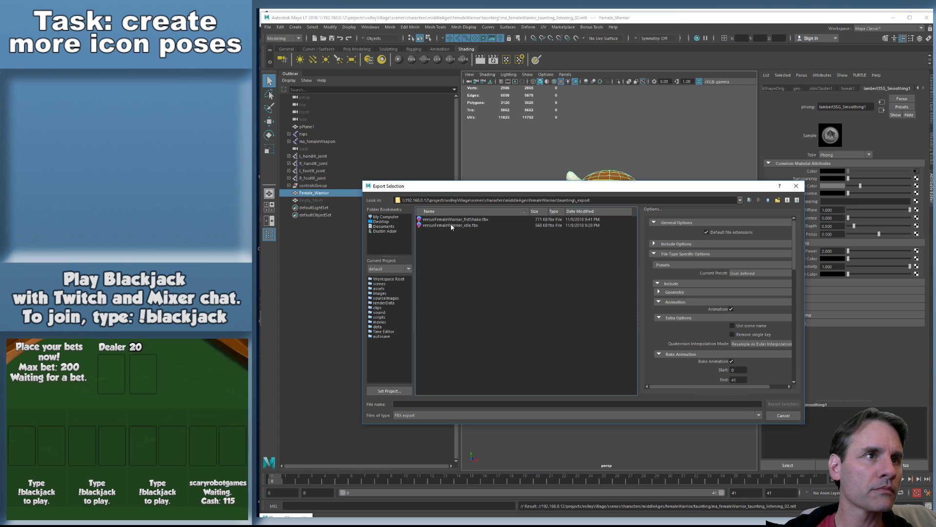
{"action": "left_click", "coordinate": [451, 226]}
{"action": "left_click", "coordinate": [437, 404]}
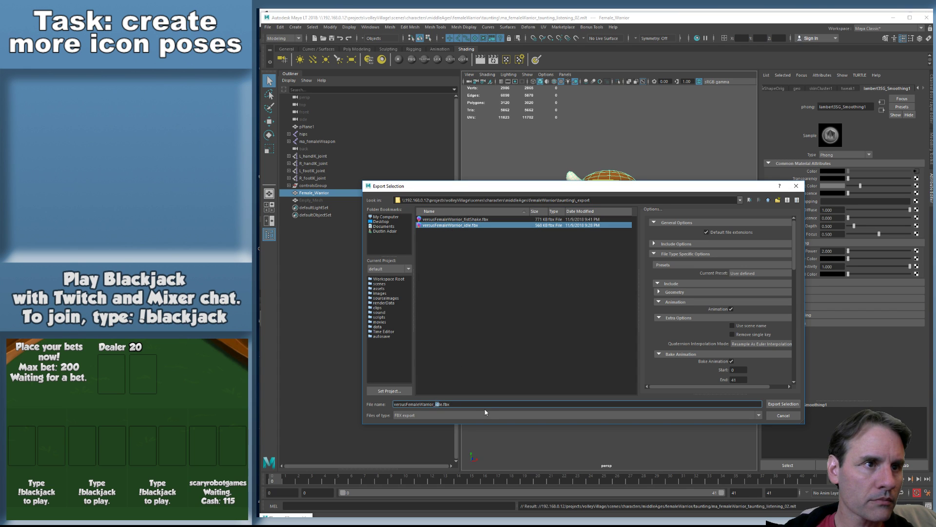
{"action": "key", "text": "Delete"}
{"action": "key", "text": "Delete"}
{"action": "key", "text": "Delete"}
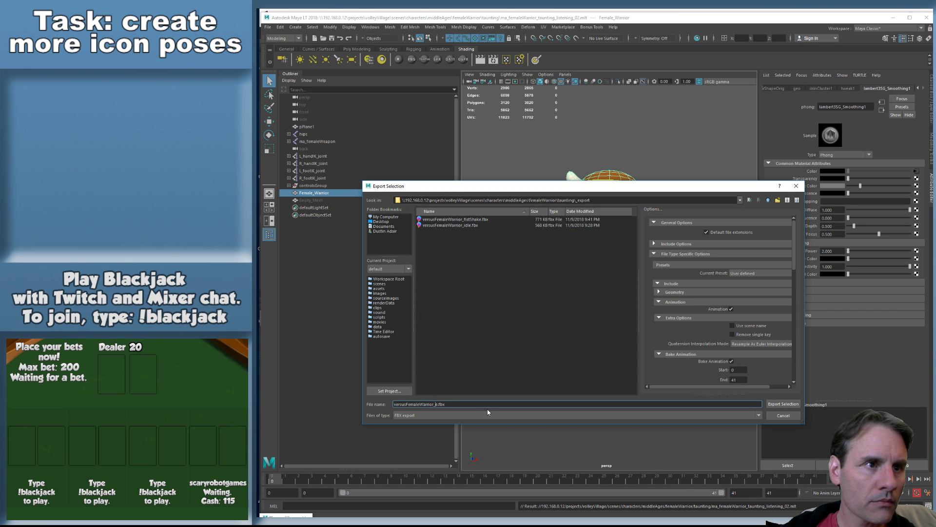
{"action": "key", "text": "Delete"}
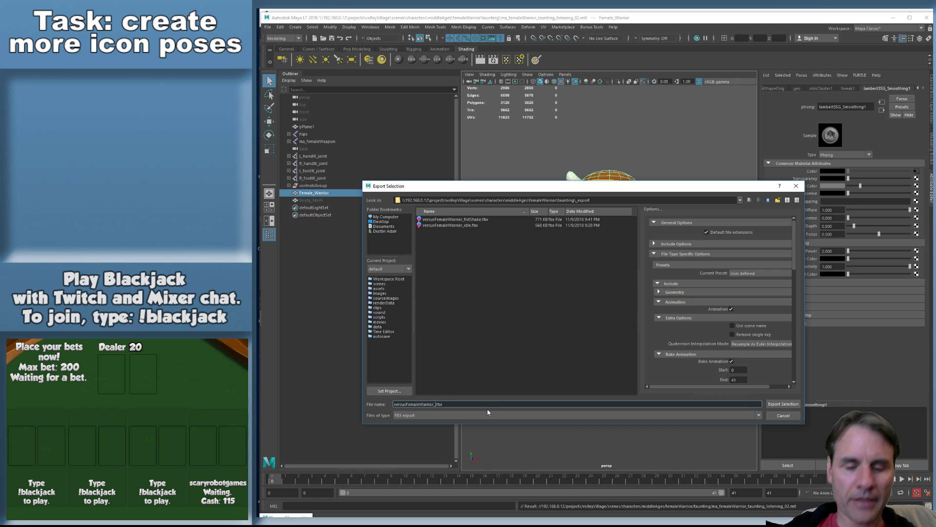
{"action": "type", "text": "listening"}
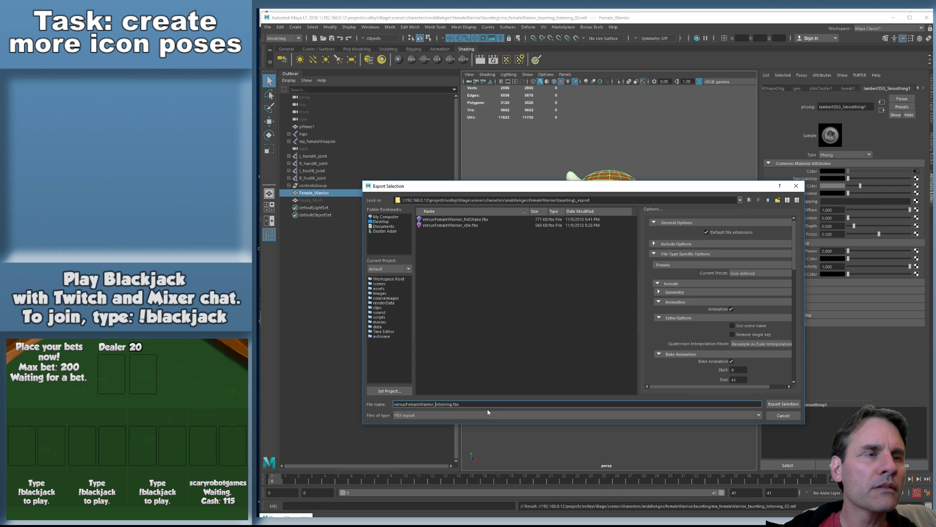
{"action": "key", "text": "Return"}
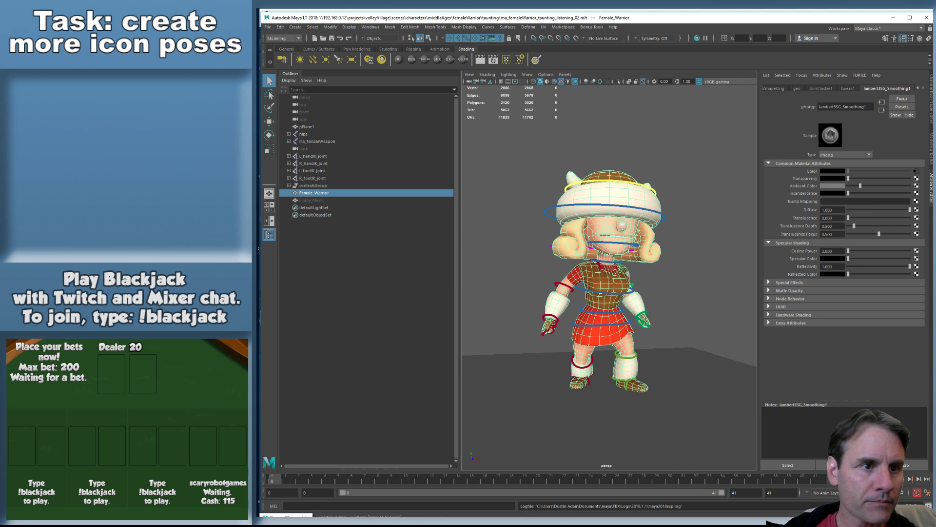
{"action": "left_click", "coordinate": [854, 369]}
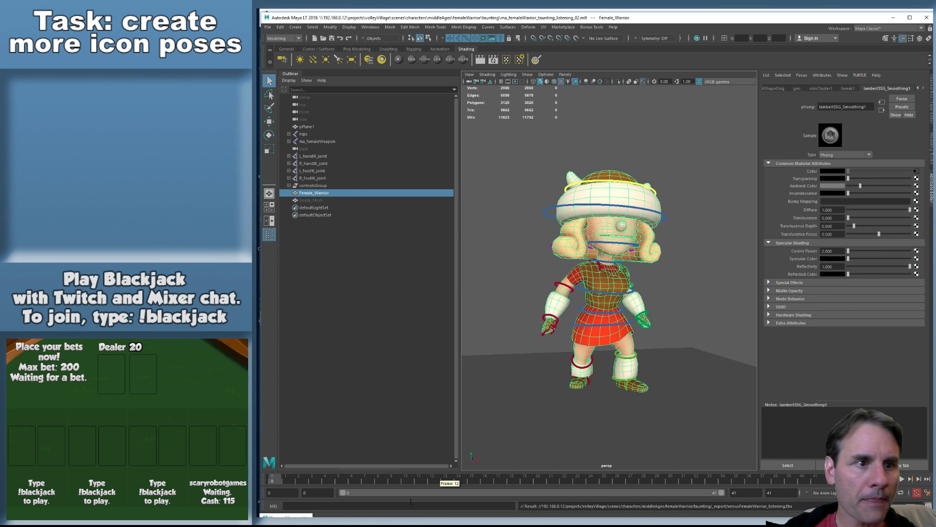
Switch to Unity, collapse the two versusFemaleWarrior models, and import versusFemaleWarrior_listening.fbx from the _export folder into the femaleWarrior folder
{"action": "key", "text": "alt+Tab"}
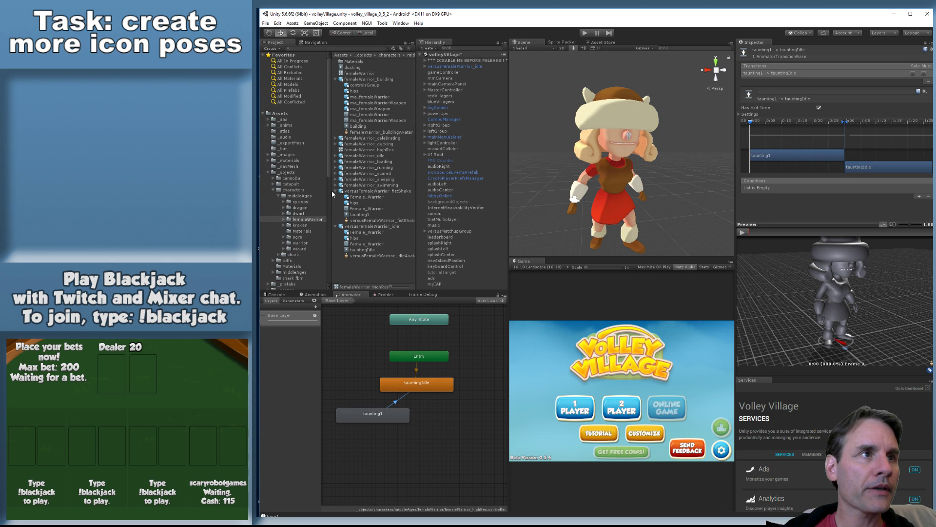
{"action": "left_click", "coordinate": [338, 191]}
{"action": "left_click", "coordinate": [335, 191]}
{"action": "left_click", "coordinate": [337, 197]}
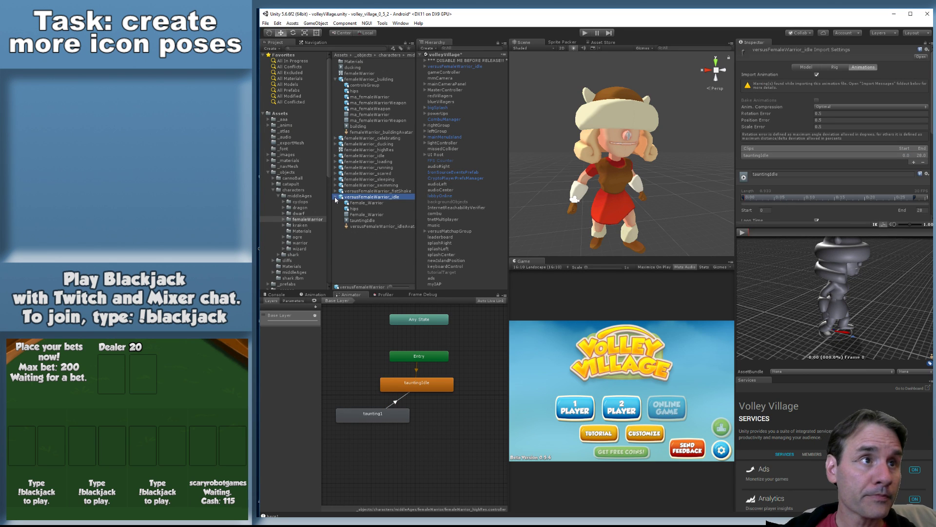
{"action": "left_click", "coordinate": [335, 197]}
{"action": "left_click", "coordinate": [345, 521]}
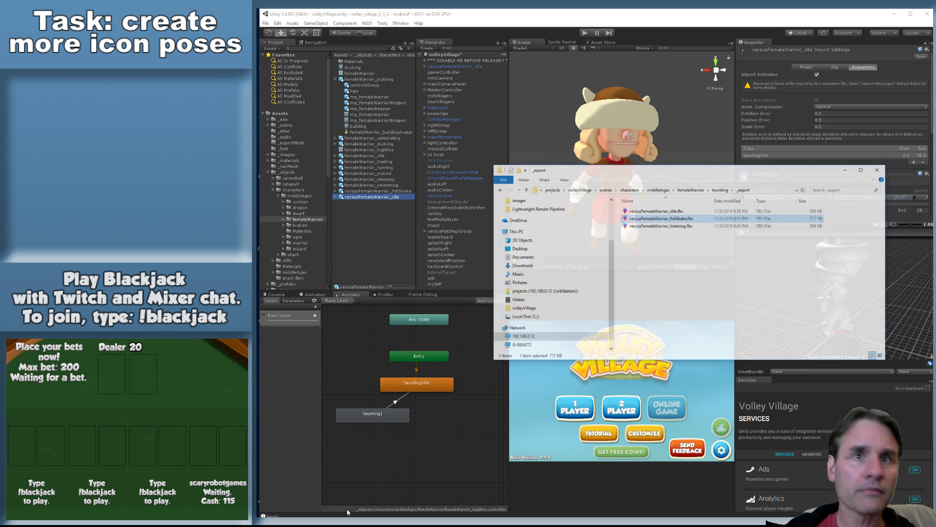
{"action": "left_click_drag", "start_coordinate": [691, 211], "coordinate": [441, 459]}
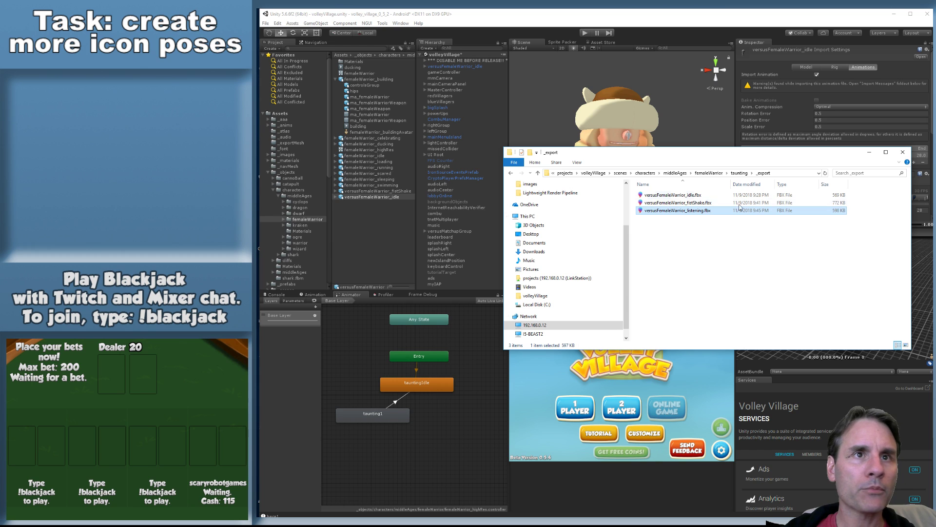
{"action": "left_click_drag", "start_coordinate": [697, 211], "coordinate": [385, 240]}
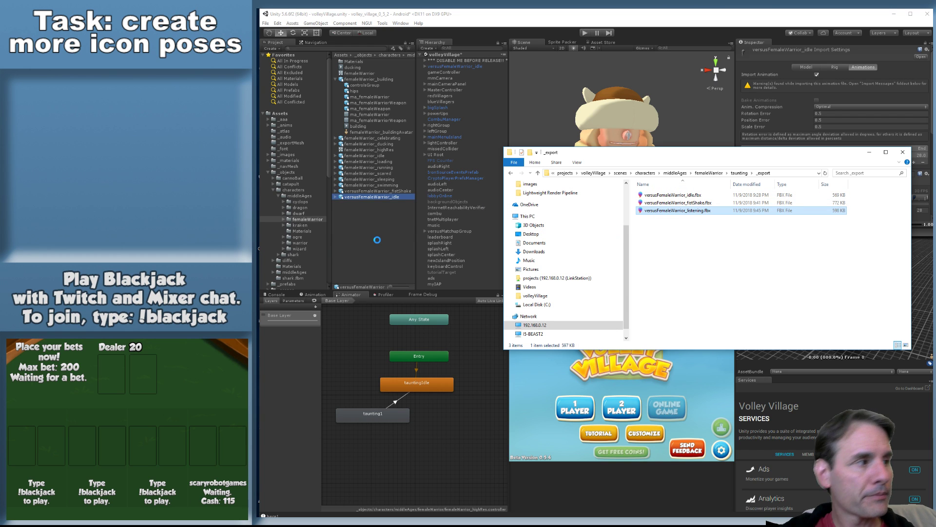
{"action": "left_click", "coordinate": [378, 208]}
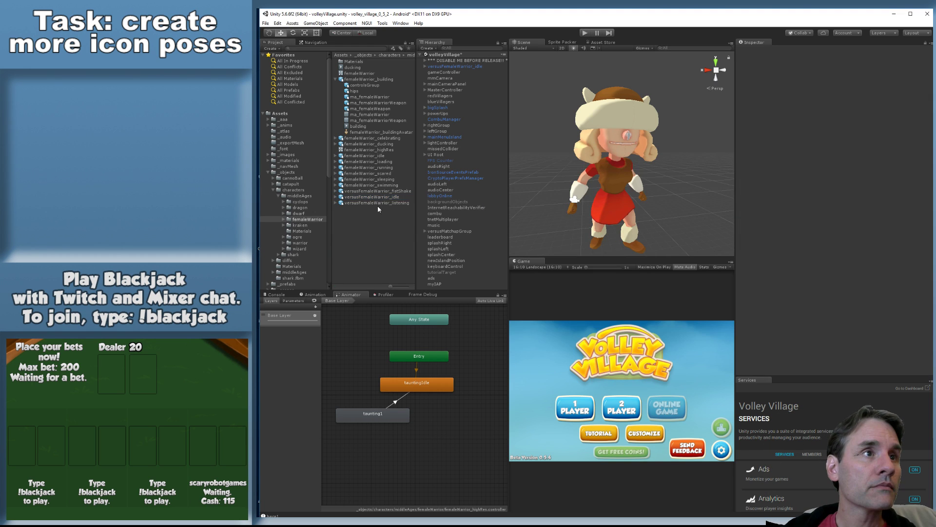
Set the versusFemaleWarrior_listening model's rig animation type to Humanoid and apply it
{"action": "left_click", "coordinate": [379, 203]}
{"action": "left_click", "coordinate": [839, 68]}
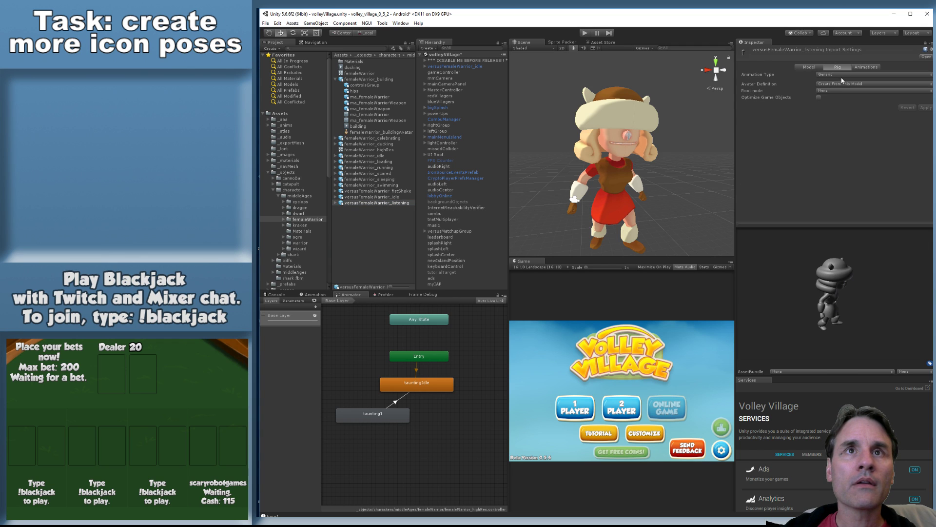
{"action": "left_click", "coordinate": [841, 75]}
{"action": "left_click", "coordinate": [842, 107]}
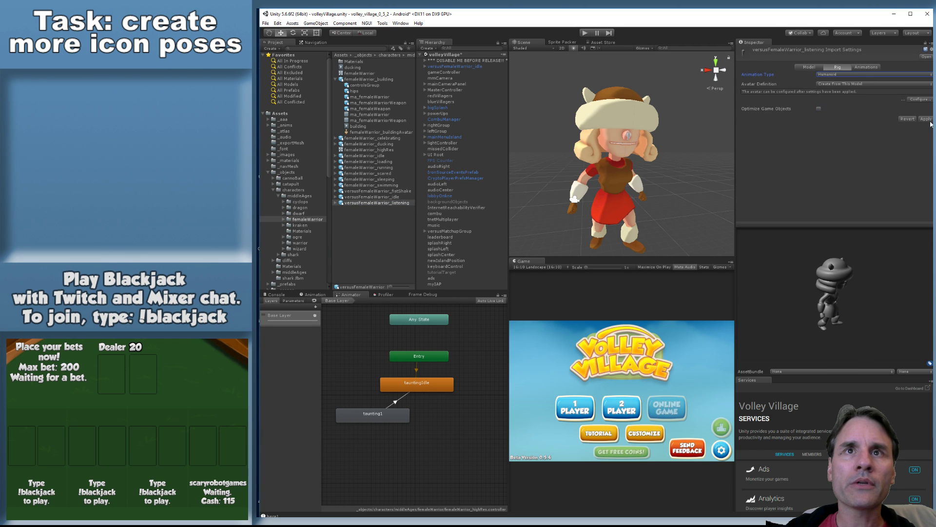
Rename the listening model's animation clip to taunting2 and enable Loop Time
{"action": "left_click", "coordinate": [873, 67]}
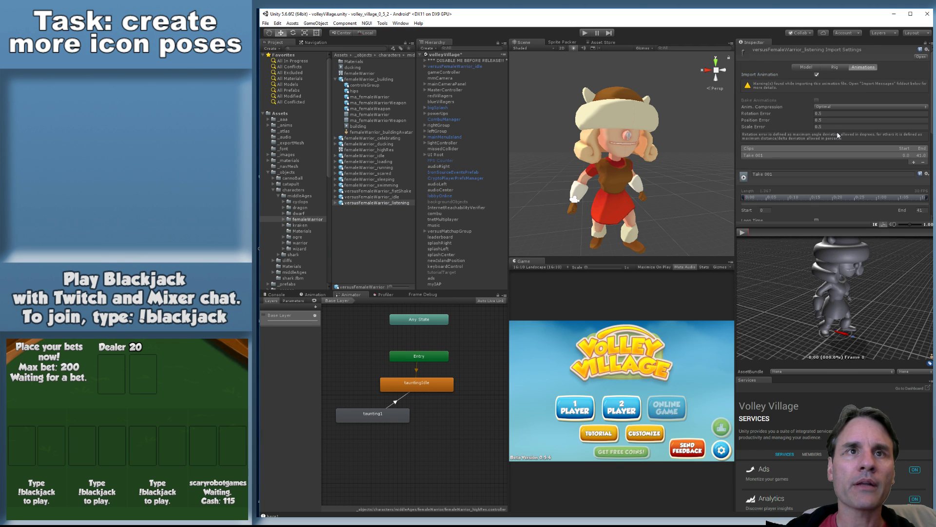
{"action": "scroll", "coordinate": [838, 135], "scroll_direction": "down", "scroll_amount": 3}
{"action": "left_click", "coordinate": [788, 132]}
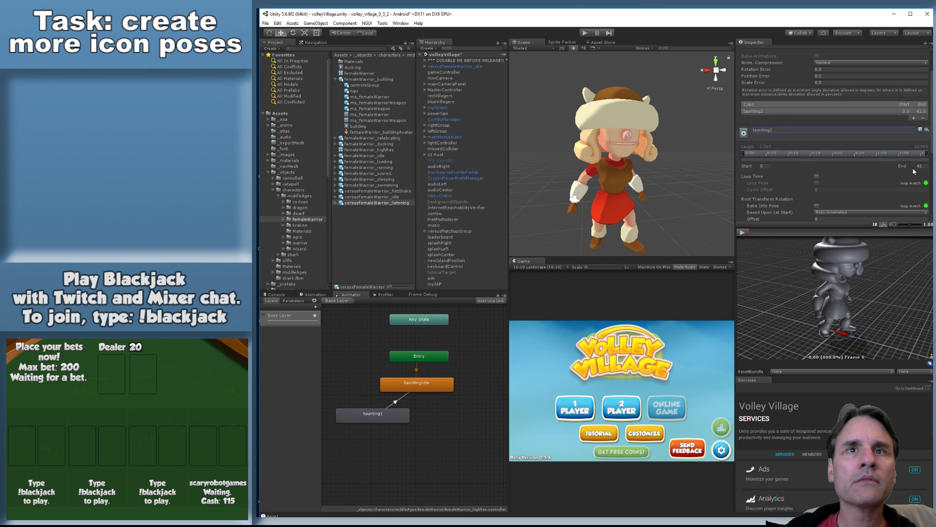
{"action": "scroll", "coordinate": [912, 169], "scroll_direction": "down", "scroll_amount": 4}
{"action": "left_click", "coordinate": [817, 110]}
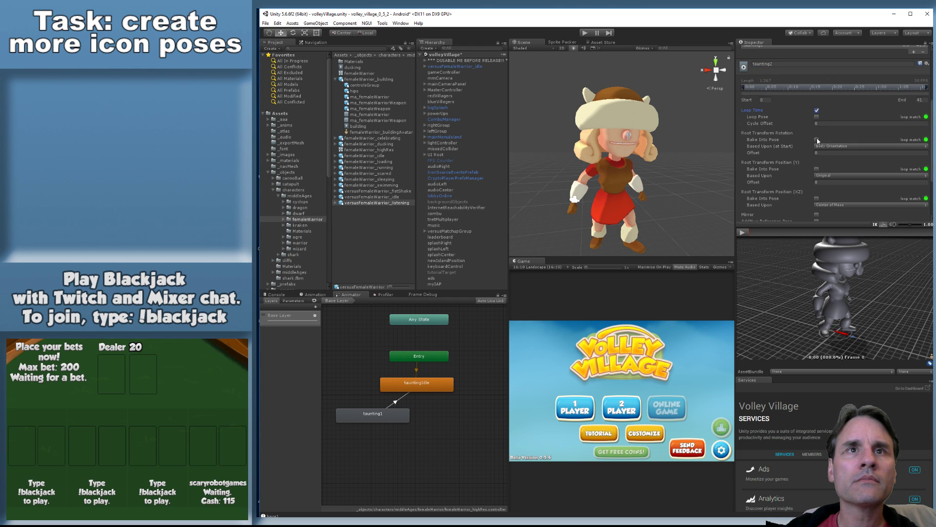
Bake taunting2's root rotation, Y position and XZ position into the pose, all based upon Original, and apply the import settings
{"action": "left_click", "coordinate": [816, 199]}
{"action": "scroll", "coordinate": [828, 195], "scroll_direction": "down", "scroll_amount": 3}
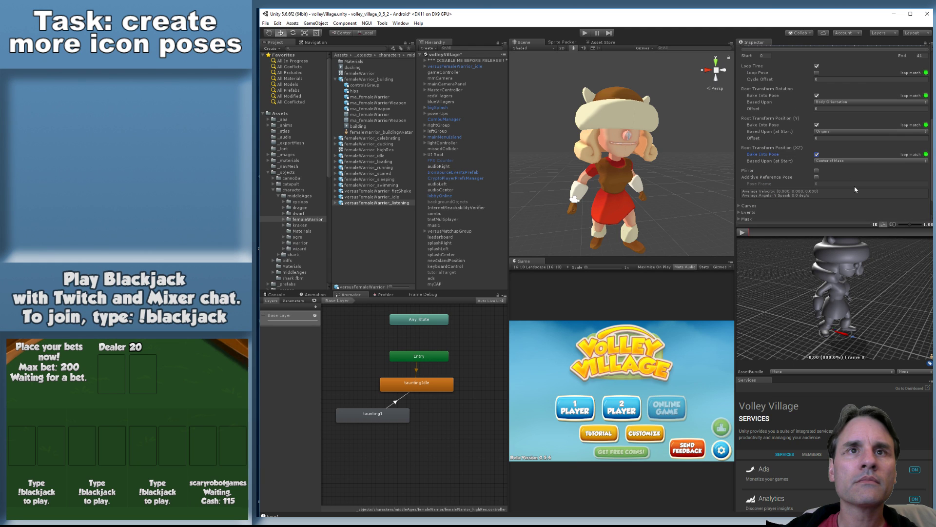
{"action": "left_click", "coordinate": [859, 161]}
{"action": "left_click", "coordinate": [829, 165]}
{"action": "left_click", "coordinate": [837, 103]}
{"action": "left_click", "coordinate": [835, 118]}
{"action": "scroll", "coordinate": [868, 198], "scroll_direction": "down", "scroll_amount": 2}
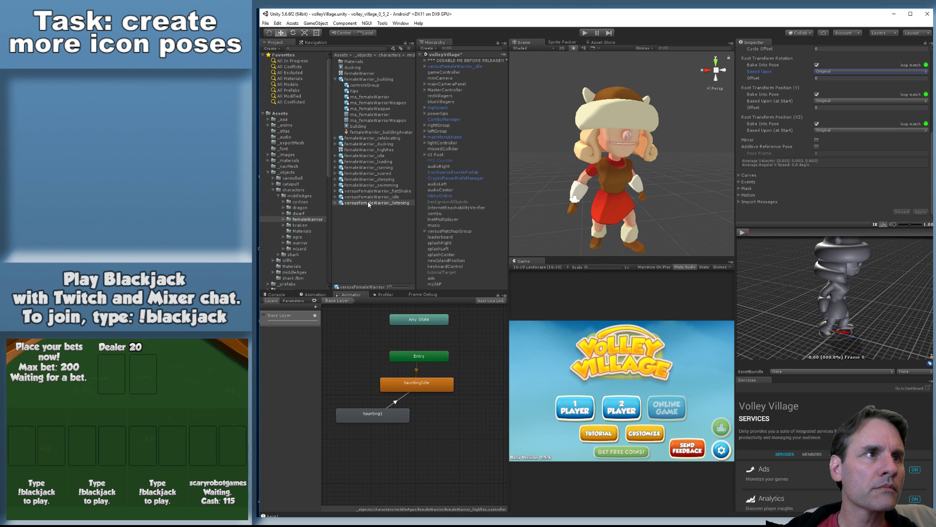
Add the listening model's taunting2 clip as a state in the animator graph and make a transition from it to tauntingIdle
{"action": "left_click", "coordinate": [335, 202]}
{"action": "left_click_drag", "start_coordinate": [365, 227], "coordinate": [449, 428]}
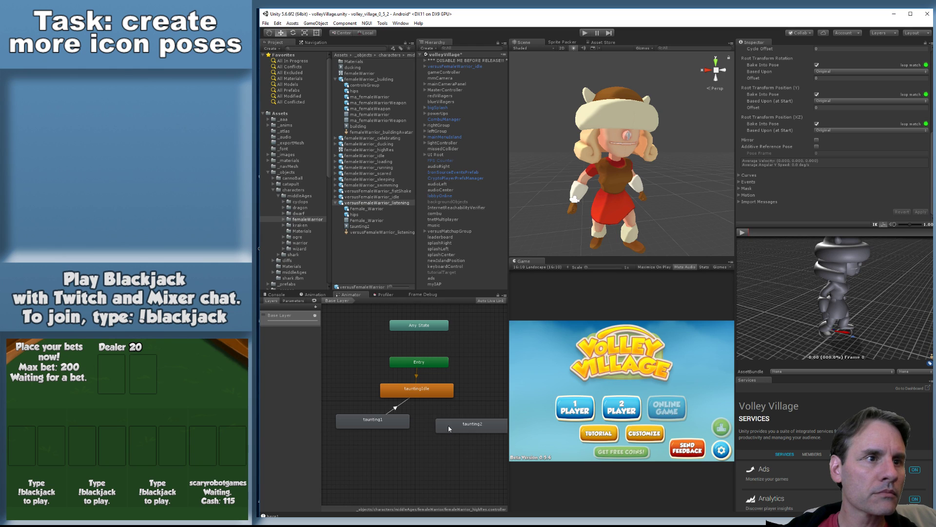
{"action": "right_click", "coordinate": [453, 428]}
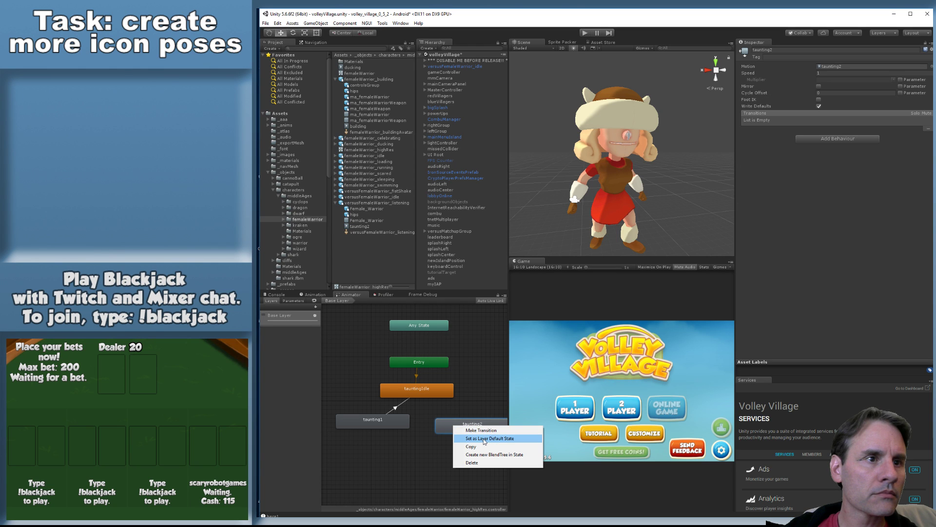
{"action": "left_click", "coordinate": [481, 431]}
{"action": "left_click", "coordinate": [429, 390]}
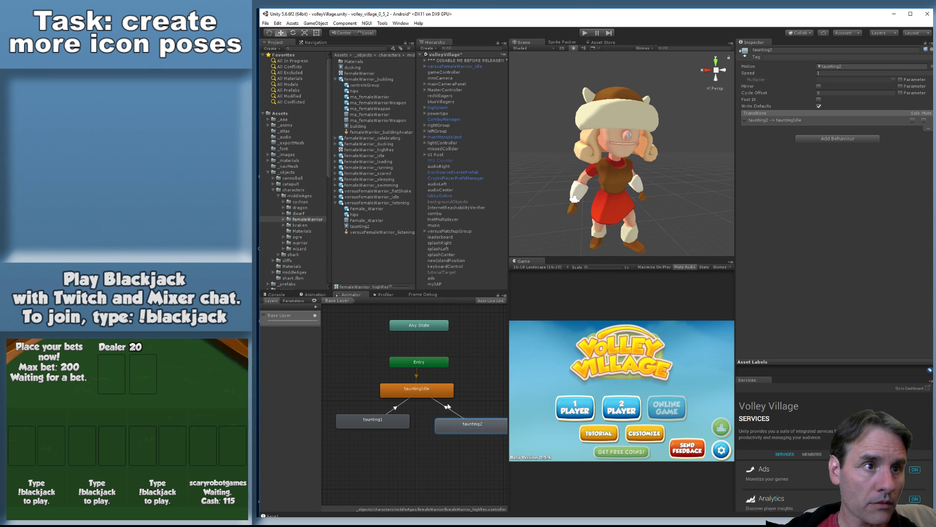
Rearrange the taunting states so taunting2 sits directly below tauntingIdle with taunting1 beside it
{"action": "left_click_drag", "start_coordinate": [460, 430], "coordinate": [443, 431]}
{"action": "left_click_drag", "start_coordinate": [382, 420], "coordinate": [353, 420]}
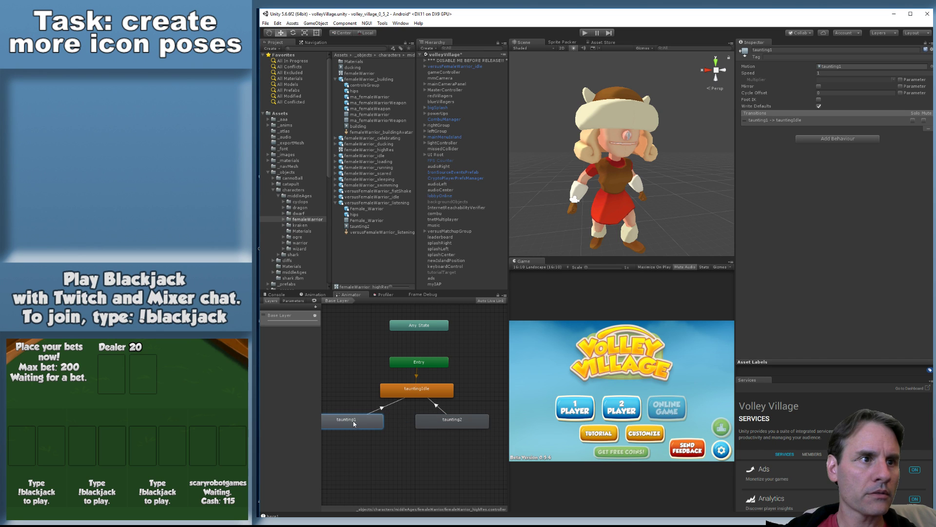
{"action": "left_click_drag", "start_coordinate": [442, 423], "coordinate": [344, 420]}
Select the taunting2 to tauntingIdle transition, play its preview, and scrub through the blend to check the motion
{"action": "left_click", "coordinate": [422, 408]}
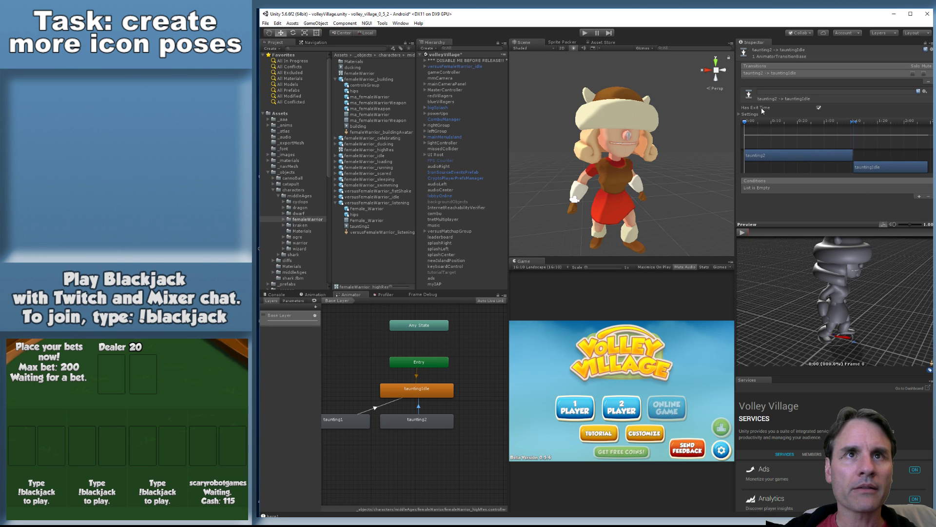
{"action": "left_click", "coordinate": [742, 232]}
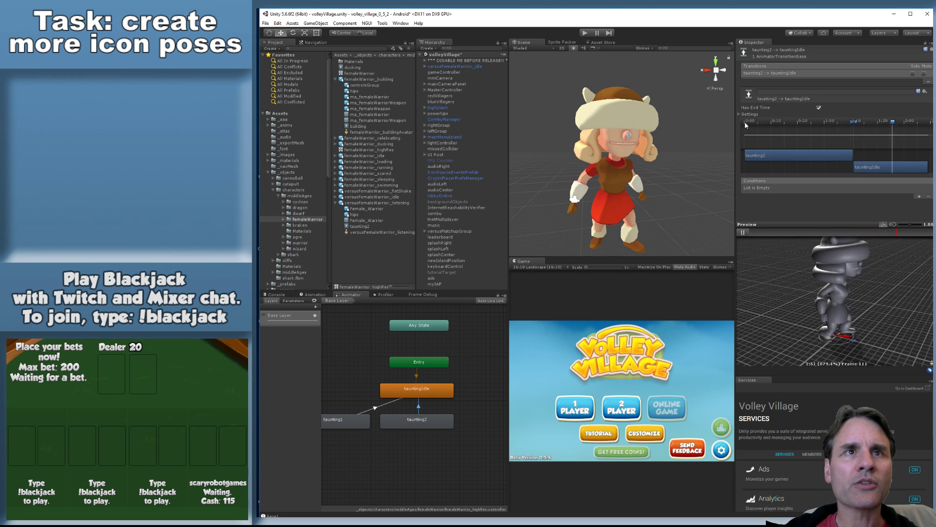
{"action": "left_click", "coordinate": [742, 233]}
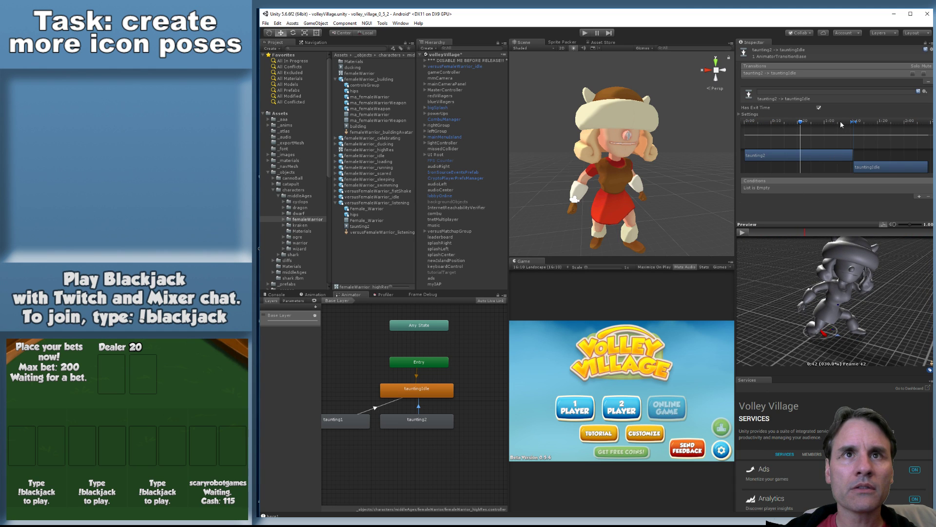
{"action": "middle_click_drag", "start_coordinate": [836, 122], "coordinate": [844, 123]}
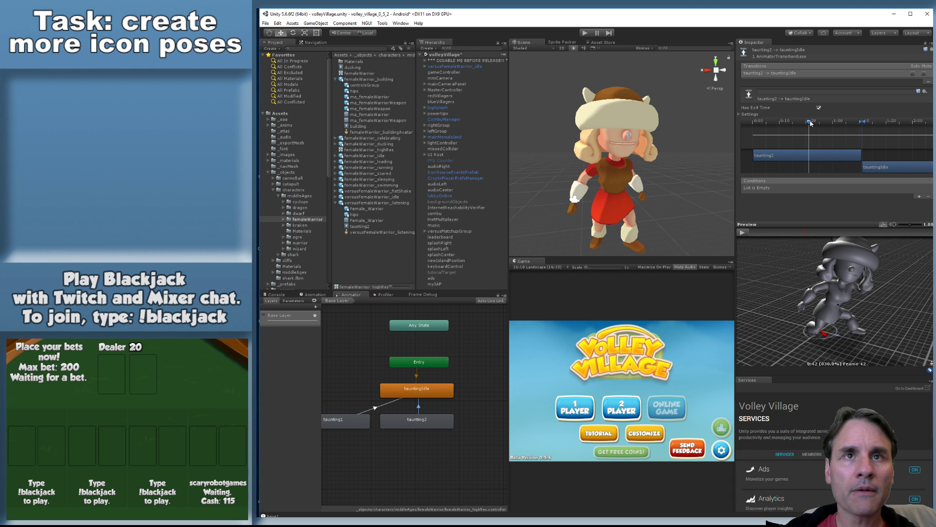
{"action": "left_click_drag", "start_coordinate": [810, 123], "coordinate": [830, 150]}
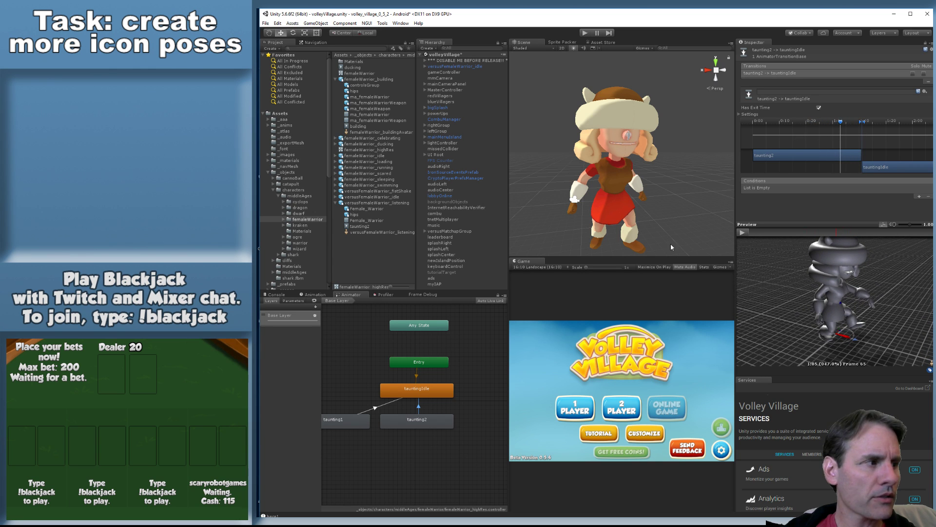
Switch to Maya LT and review the listening animation from the side by scrubbing and playing it back
{"action": "left_click", "coordinate": [438, 522]}
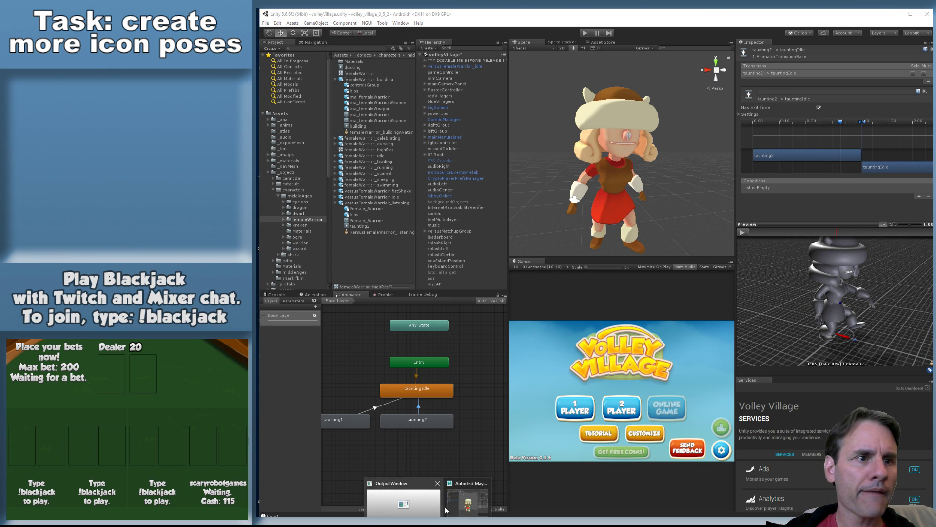
{"action": "left_click", "coordinate": [435, 507]}
{"action": "left_click_drag", "start_coordinate": [275, 478], "coordinate": [725, 494]}
{"action": "left_click_drag", "start_coordinate": [696, 408], "coordinate": [543, 405], "text": "alt"}
{"action": "key", "text": "alt+v"}
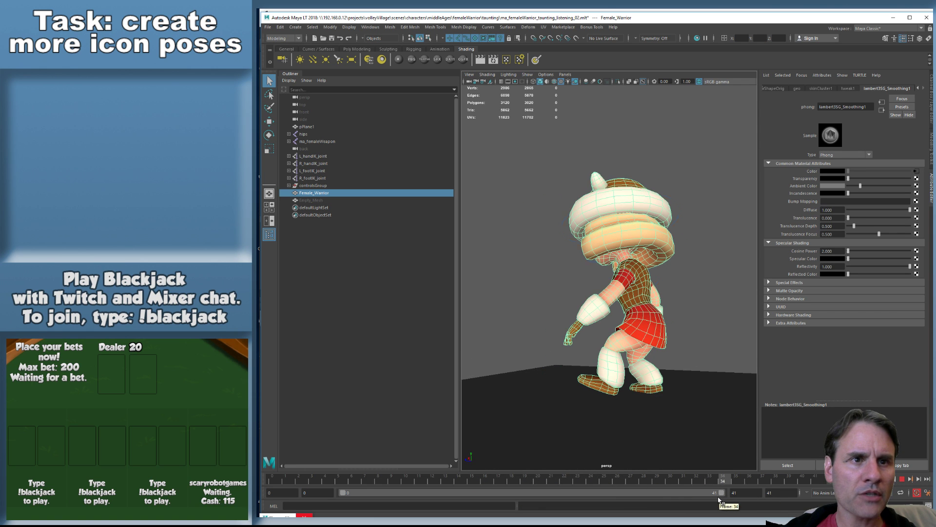
Return to Unity and inspect the end of taunting2 from the side in the transition preview
{"action": "key", "text": "alt+Tab"}
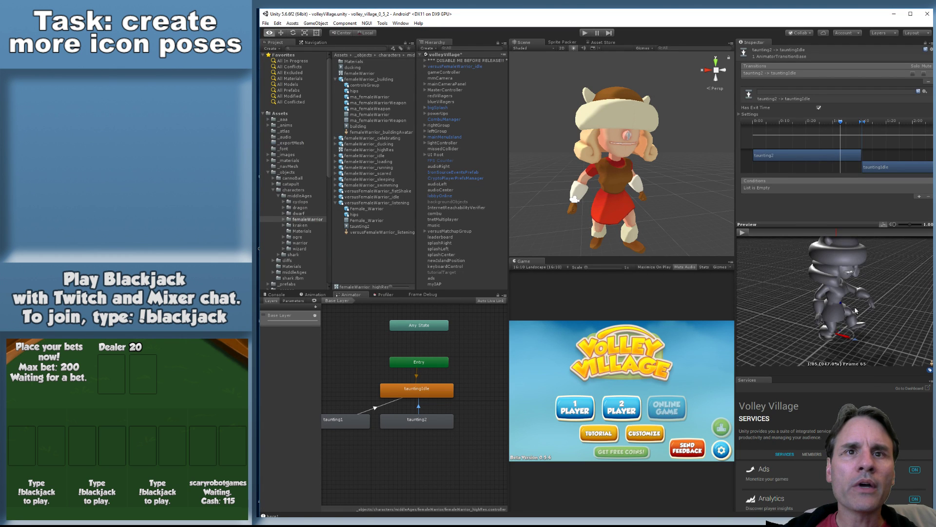
{"action": "left_click_drag", "start_coordinate": [830, 317], "coordinate": [798, 256], "text": "alt"}
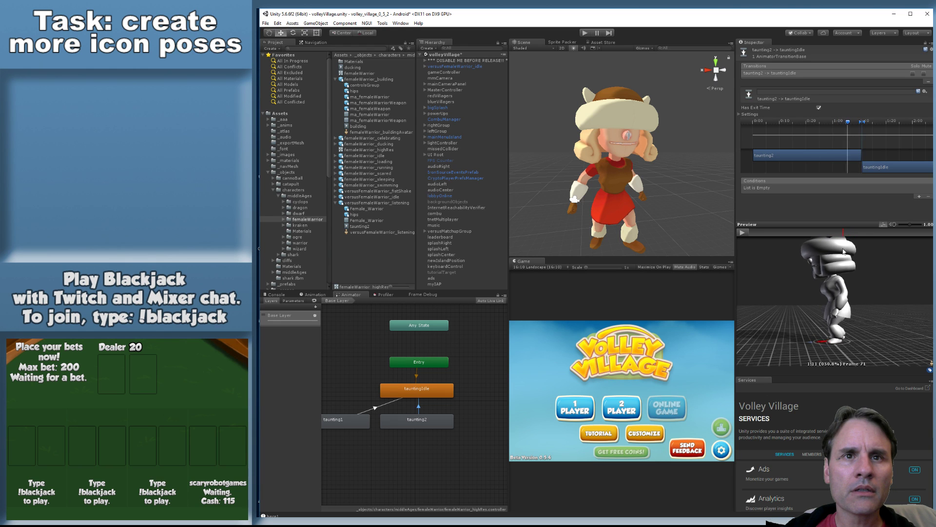
{"action": "left_click_drag", "start_coordinate": [843, 249], "coordinate": [857, 247]}
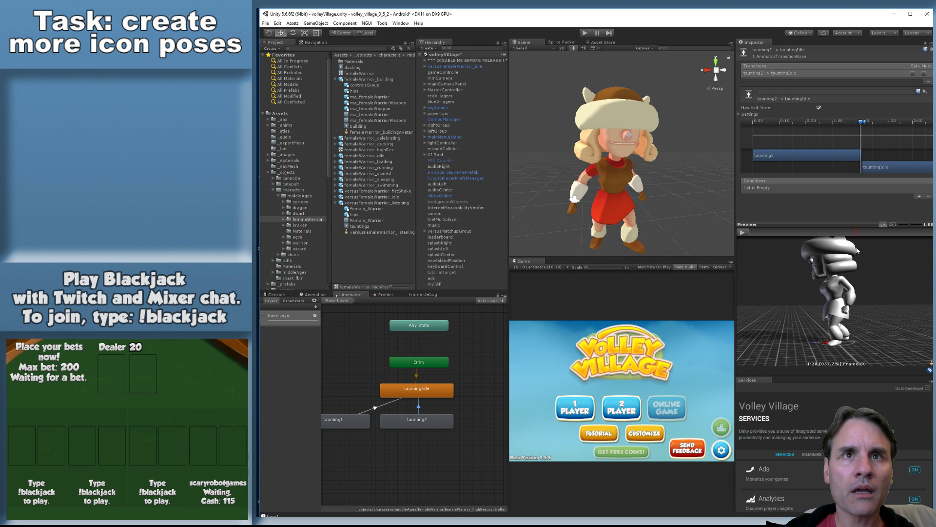
Switch to Maya LT, scrub to the listening animation's end, and select the left foot's IK control to review its motion in playback
{"action": "key", "text": "alt+Tab"}
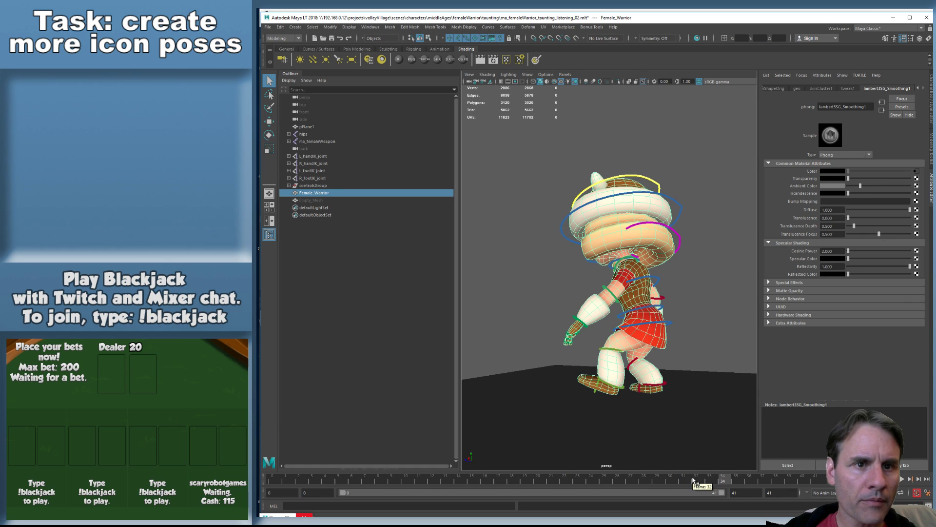
{"action": "left_click_drag", "start_coordinate": [717, 480], "coordinate": [816, 483]}
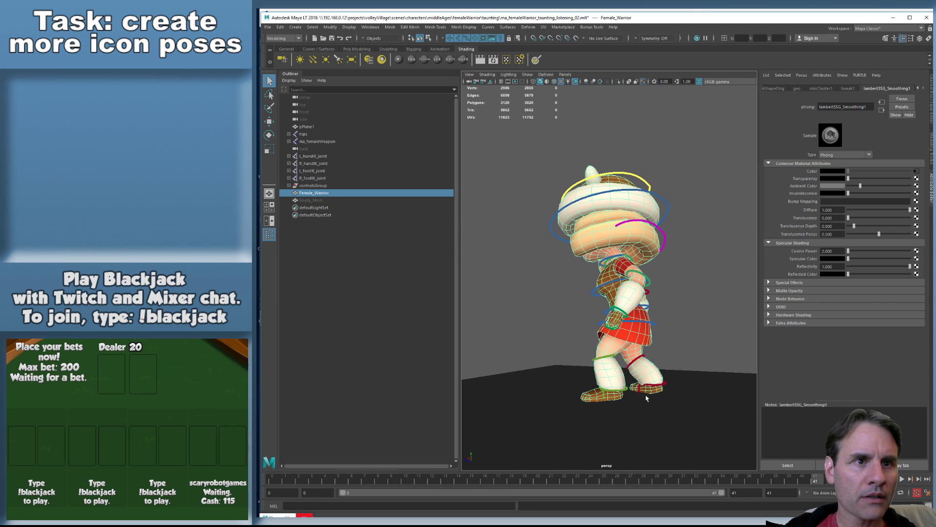
{"action": "left_click", "coordinate": [618, 391]}
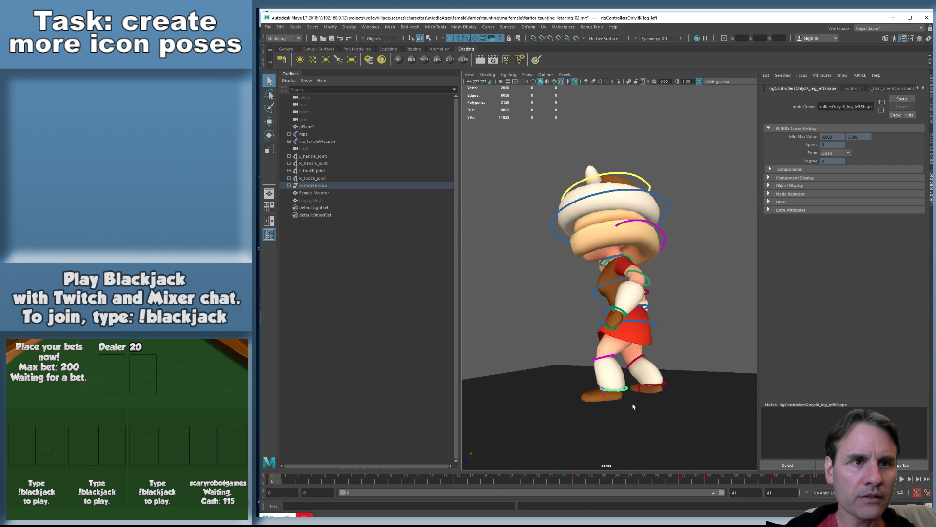
{"action": "key", "text": "alt+v"}
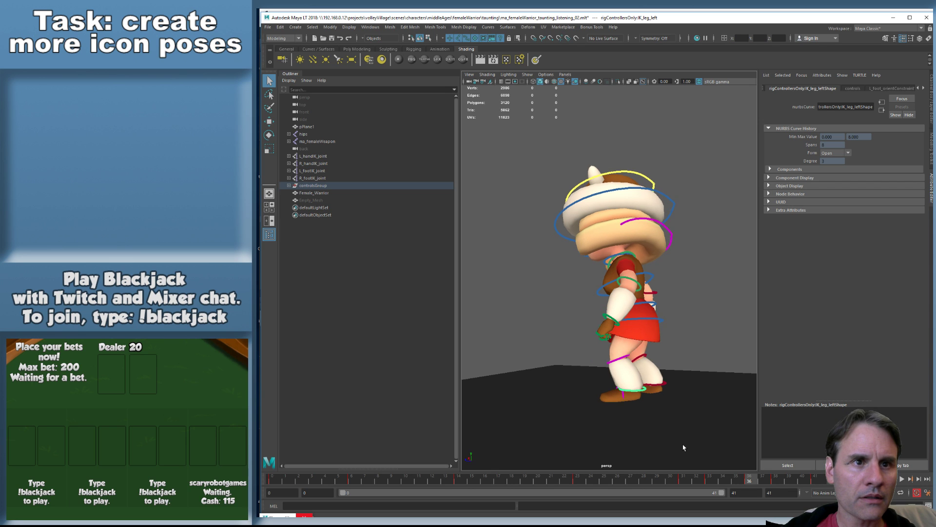
Open the Graph Editor for the left foot's IK control and isolate its Translate Z curve
{"action": "key", "text": "w"}
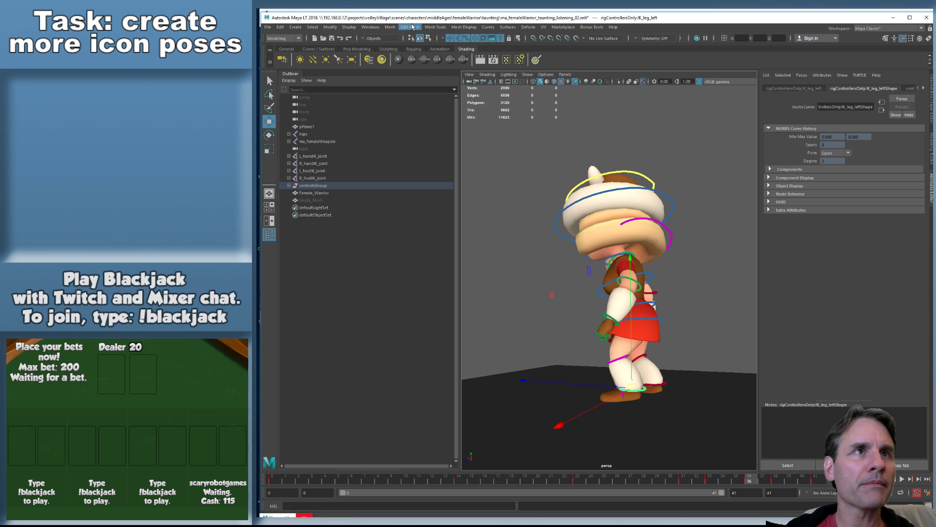
{"action": "left_click", "coordinate": [379, 27]}
{"action": "mouse_move", "coordinate": [390, 69]}
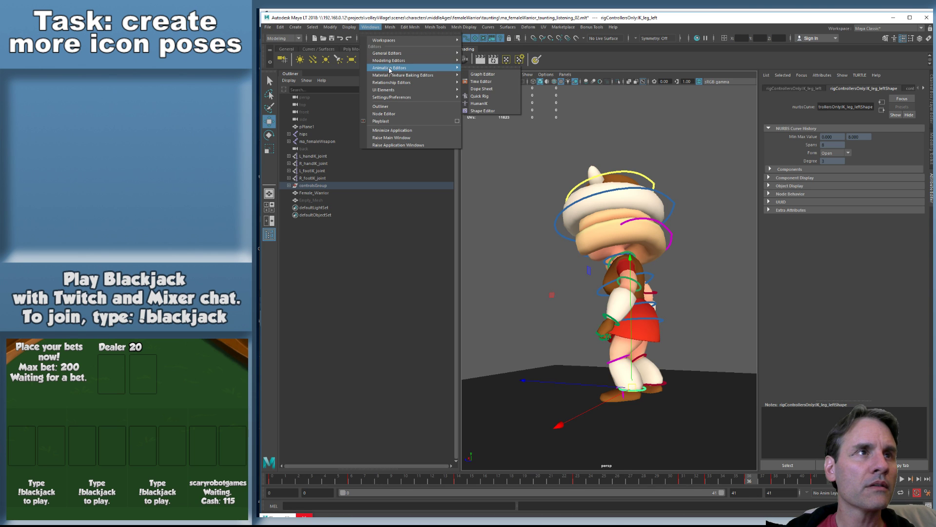
{"action": "left_click", "coordinate": [483, 75]}
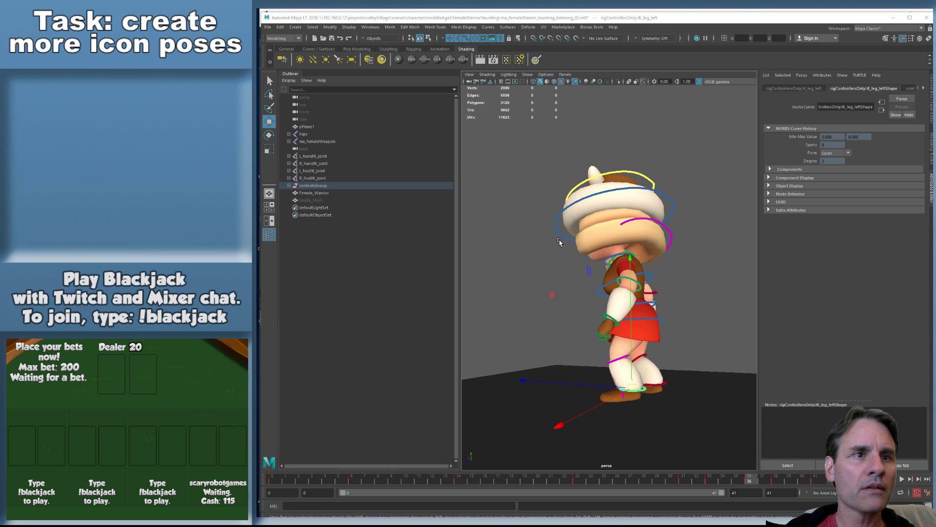
{"action": "left_click_drag", "start_coordinate": [935, 234], "coordinate": [531, 61]}
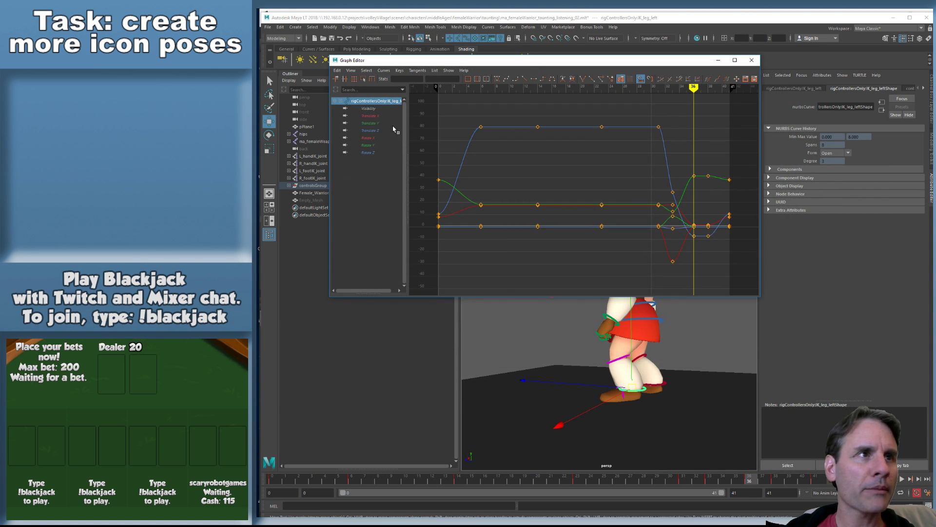
{"action": "left_click", "coordinate": [379, 131]}
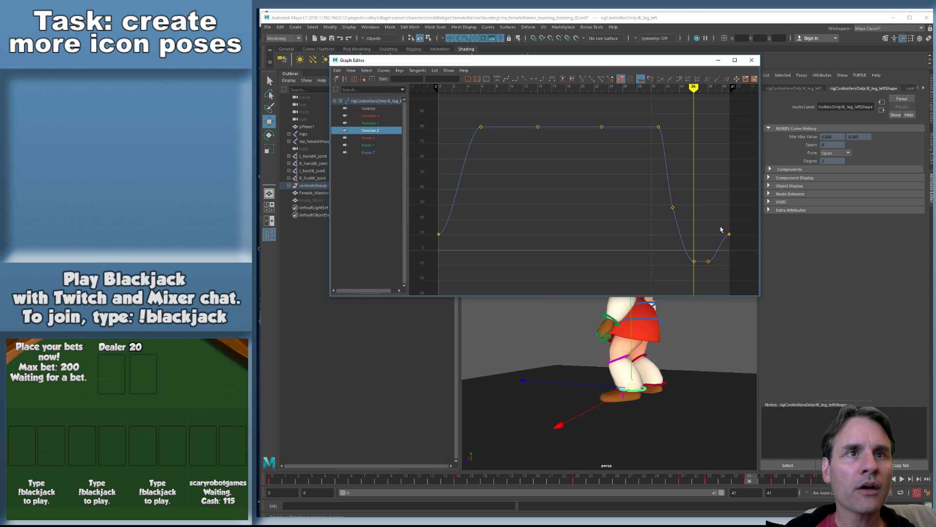
Raise the Translate Z keys at frames 33, 36 and 38, levelling frame 38 with the end key and keeping frame 36 slightly higher
{"action": "key", "text": "period"}
{"action": "key", "text": "period"}
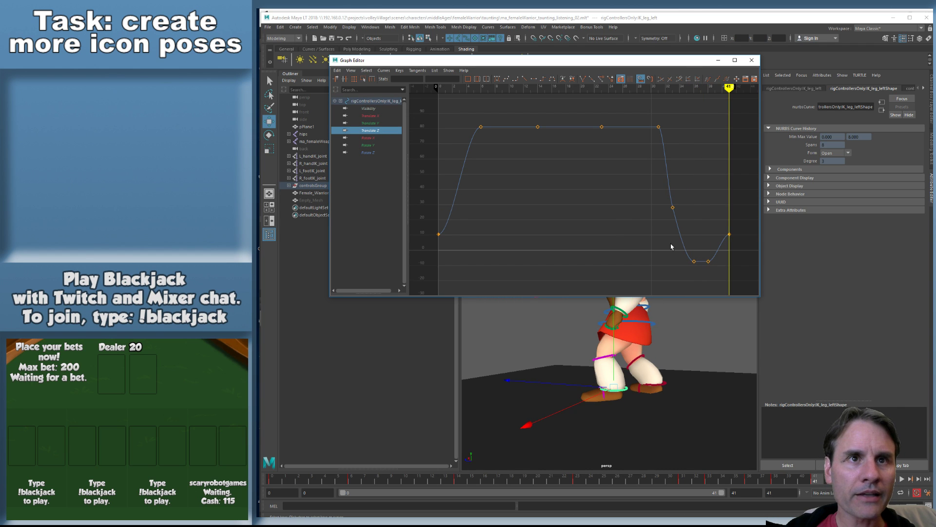
{"action": "left_click_drag", "start_coordinate": [663, 239], "coordinate": [714, 285]}
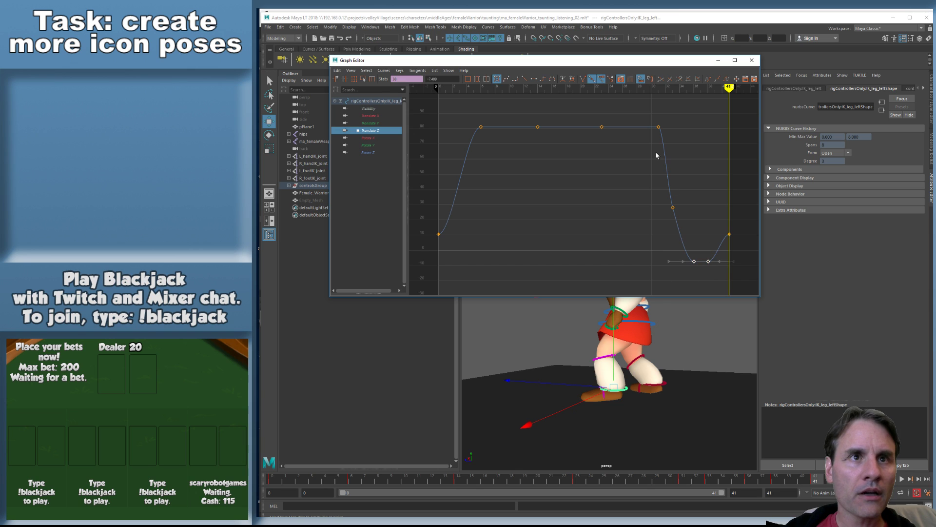
{"action": "left_click_drag", "start_coordinate": [642, 163], "coordinate": [717, 280]}
{"action": "middle_click_drag", "start_coordinate": [685, 203], "coordinate": [681, 185]}
{"action": "left_click_drag", "start_coordinate": [663, 230], "coordinate": [717, 250]}
{"action": "middle_click_drag", "start_coordinate": [703, 216], "coordinate": [702, 210]}
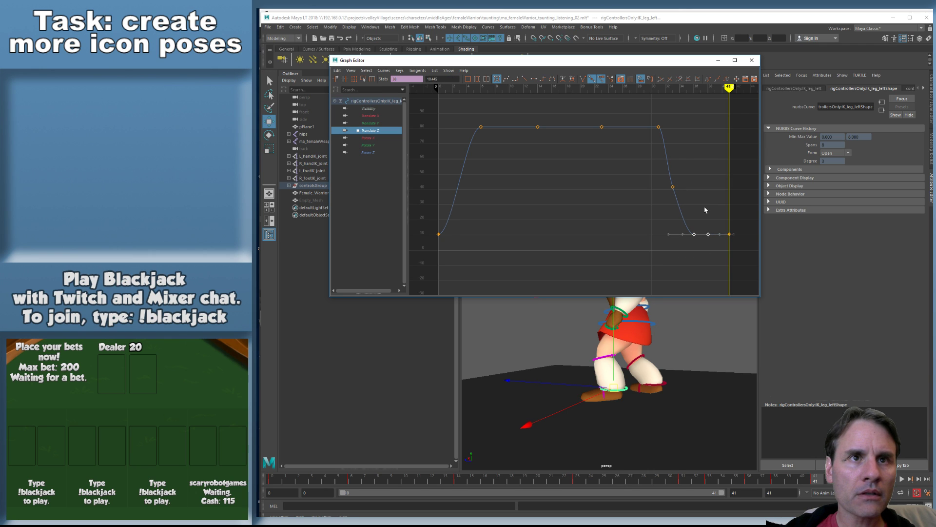
{"action": "left_click", "coordinate": [694, 235]}
{"action": "middle_click_drag", "start_coordinate": [696, 247], "coordinate": [693, 241]}
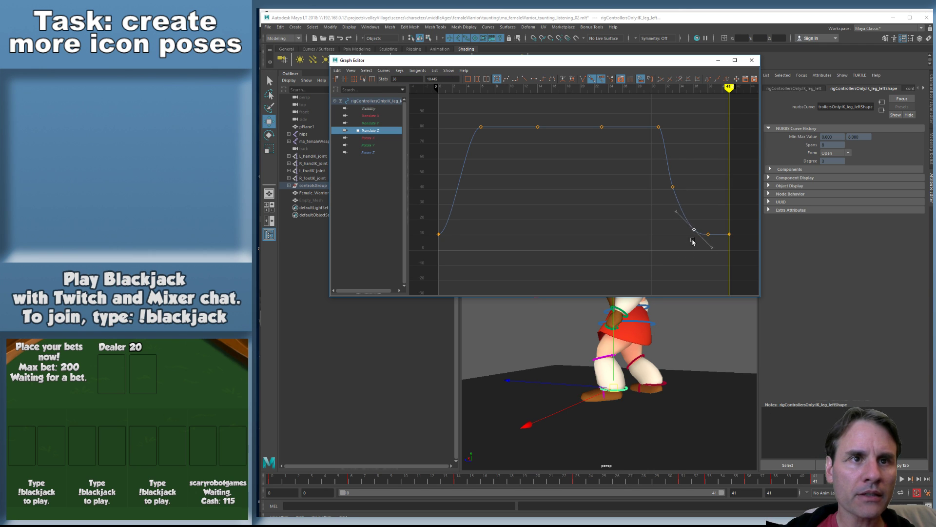
Play back the adjusted foot motion with the Graph Editor moved aside, and return to frame 0 in a front view
{"action": "middle_click", "coordinate": [682, 386]}
{"action": "key", "text": "alt+v"}
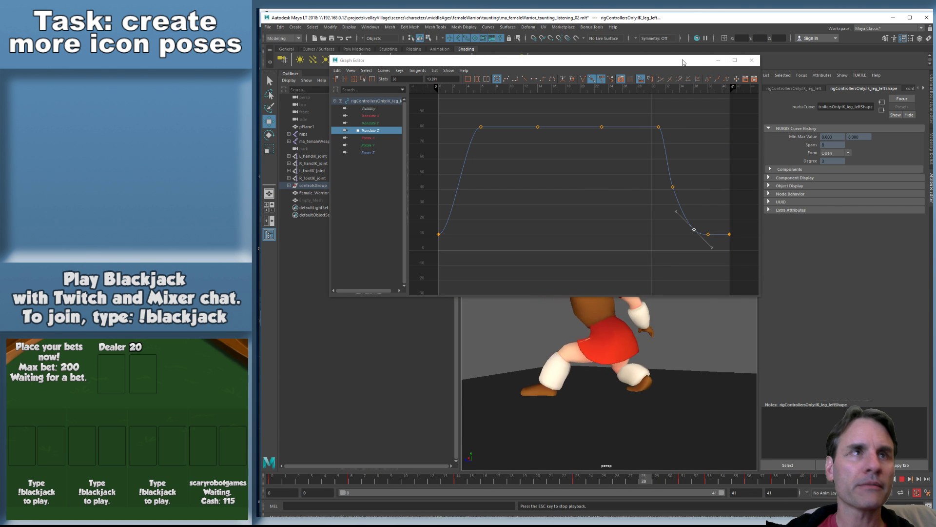
{"action": "left_click_drag", "start_coordinate": [684, 62], "coordinate": [935, 191]}
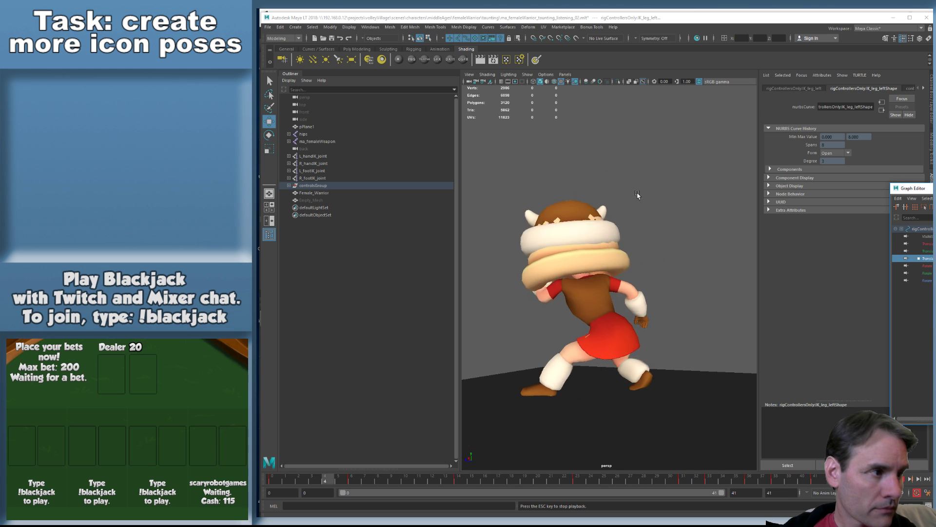
{"action": "middle_click", "coordinate": [617, 255]}
{"action": "key", "text": "alt+v"}
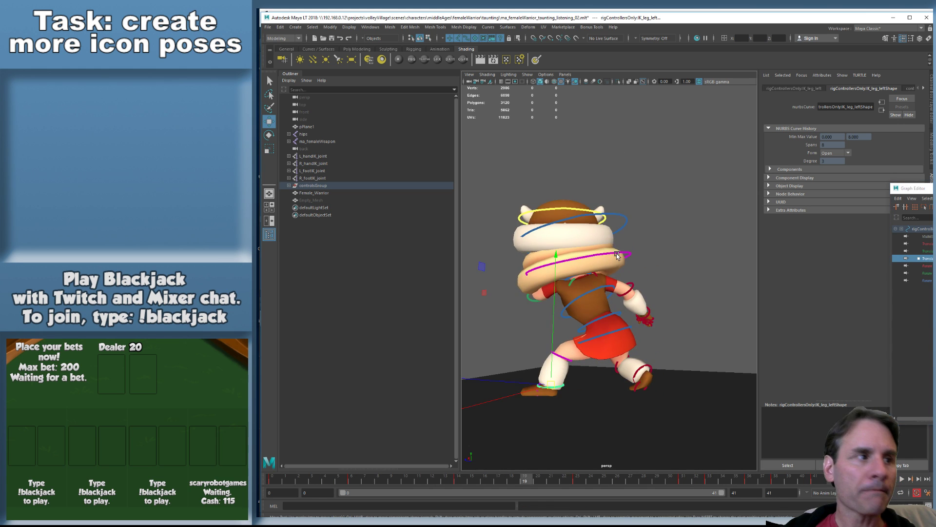
{"action": "key", "text": "alt+shift+v"}
{"action": "left_click_drag", "start_coordinate": [510, 306], "coordinate": [630, 314], "text": "alt"}
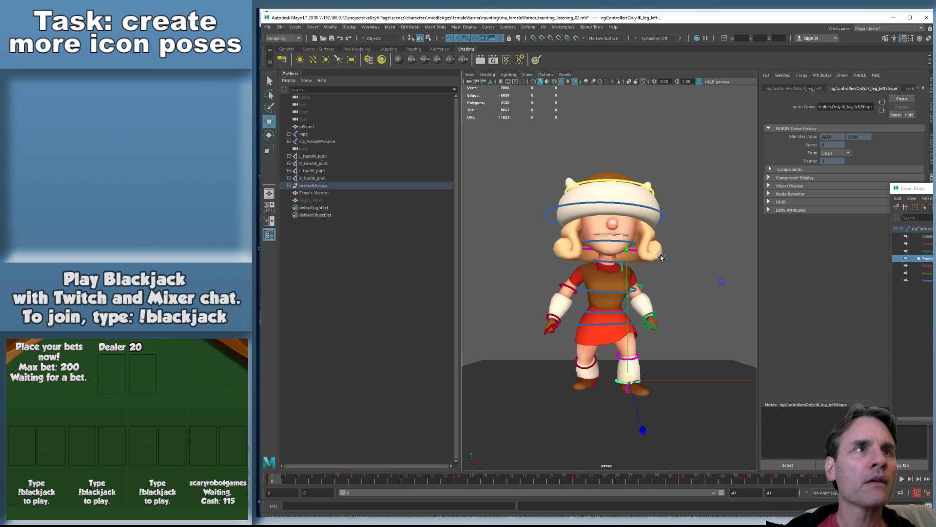
Select the Female_Warrior mesh for export, switch to Unity, and delete the versusFemaleWarrior_listening asset
{"action": "left_click", "coordinate": [628, 217]}
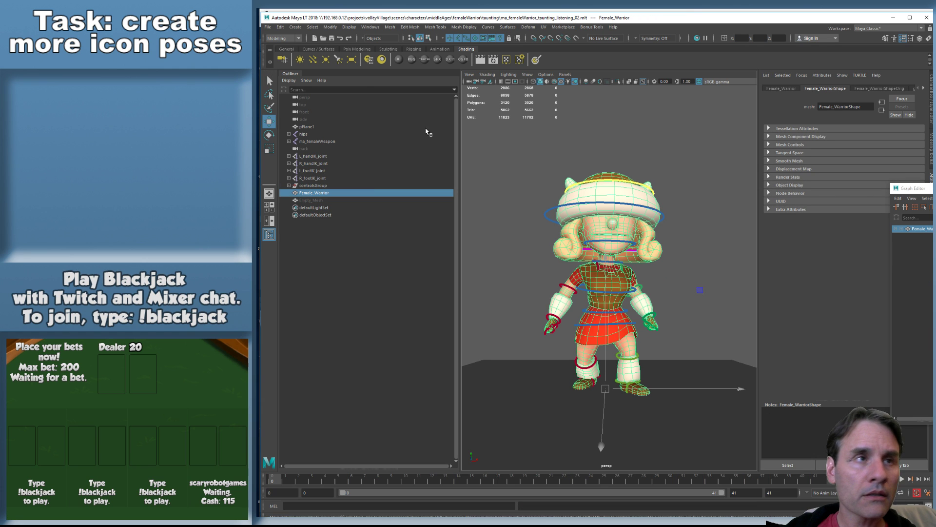
{"action": "key", "text": "alt+Tab"}
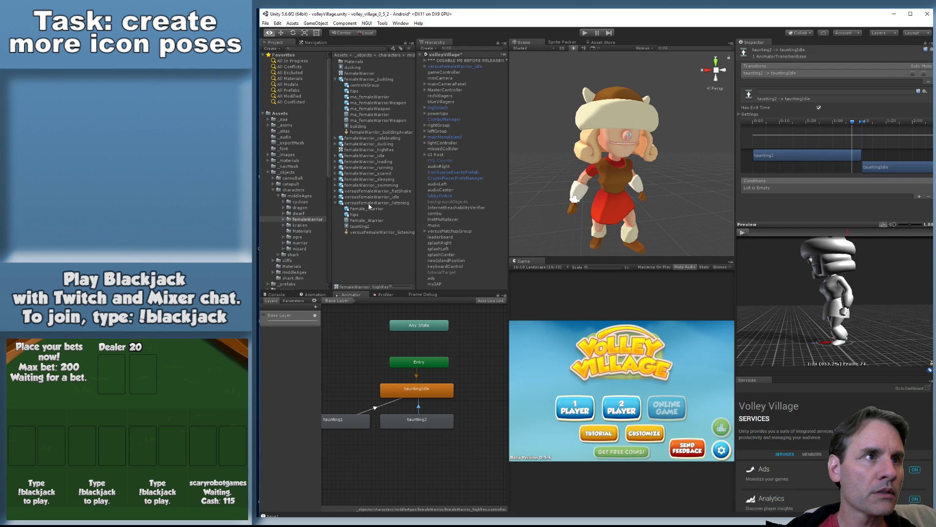
{"action": "left_click", "coordinate": [369, 204]}
{"action": "key", "text": "Delete"}
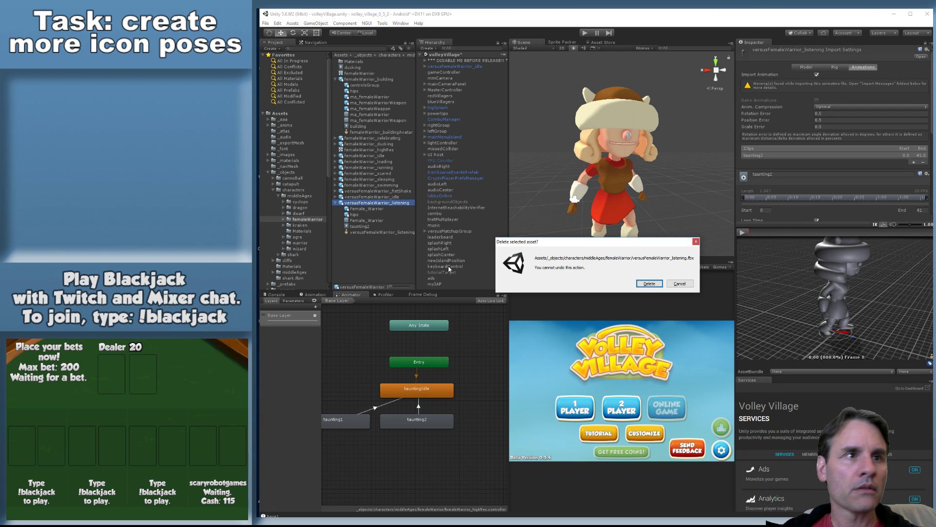
{"action": "left_click", "coordinate": [649, 284]}
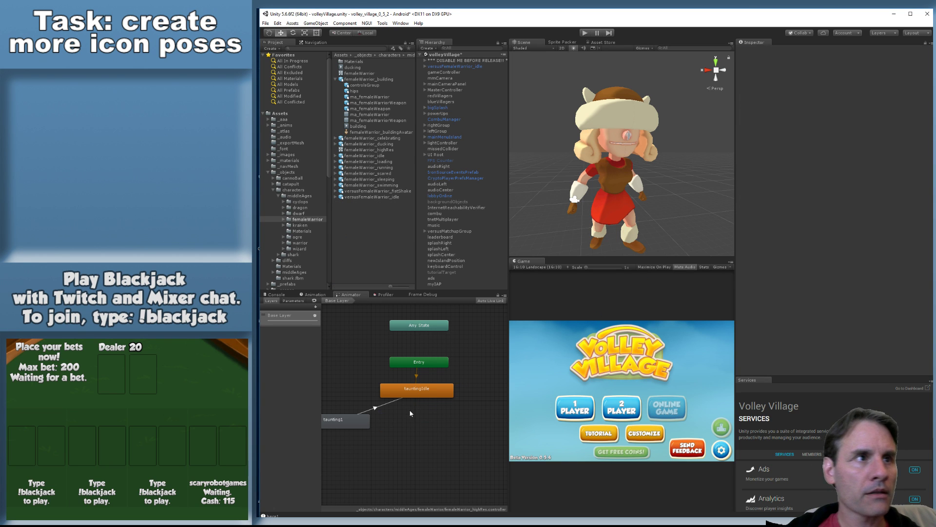
Switch to Maya LT and export the selection as FBX, overwriting versusFemaleWarrior_listening.fbx
{"action": "key", "text": "alt+Tab"}
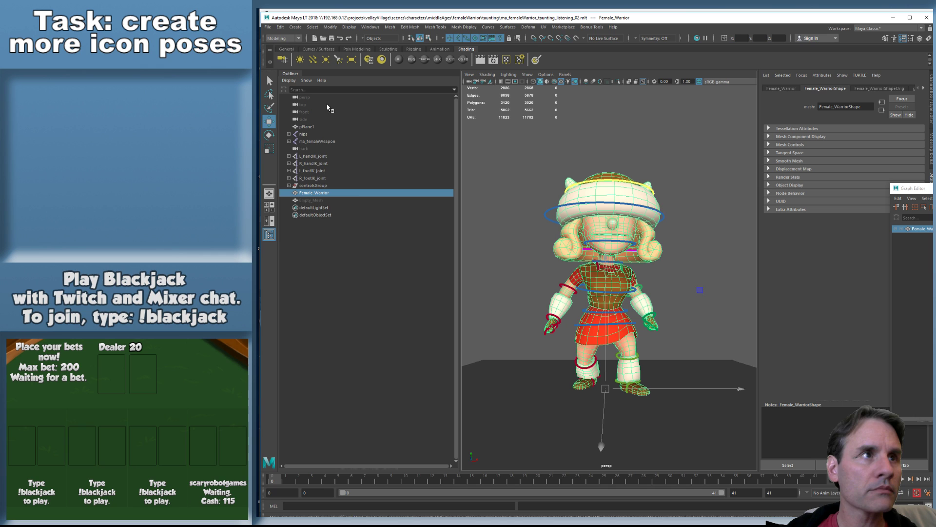
{"action": "left_click", "coordinate": [268, 27]}
{"action": "left_click", "coordinate": [302, 117]}
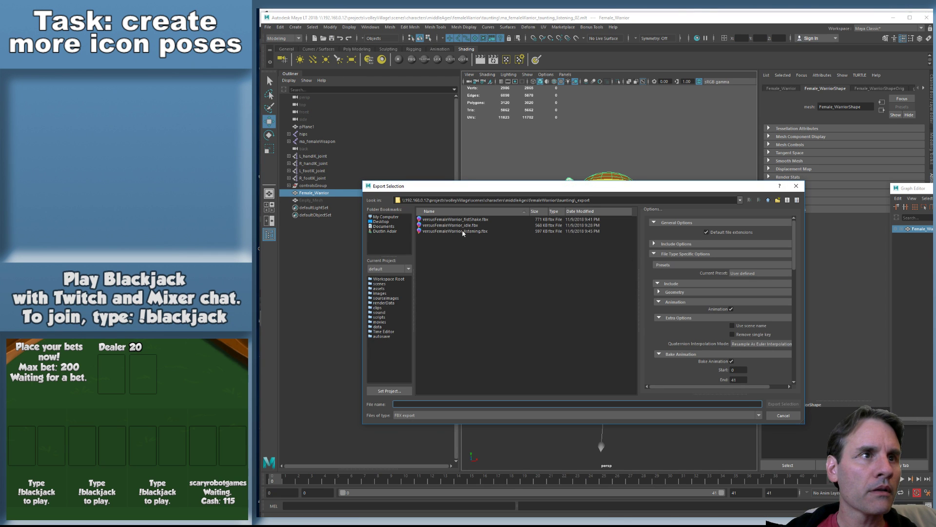
{"action": "double_click", "coordinate": [463, 230]}
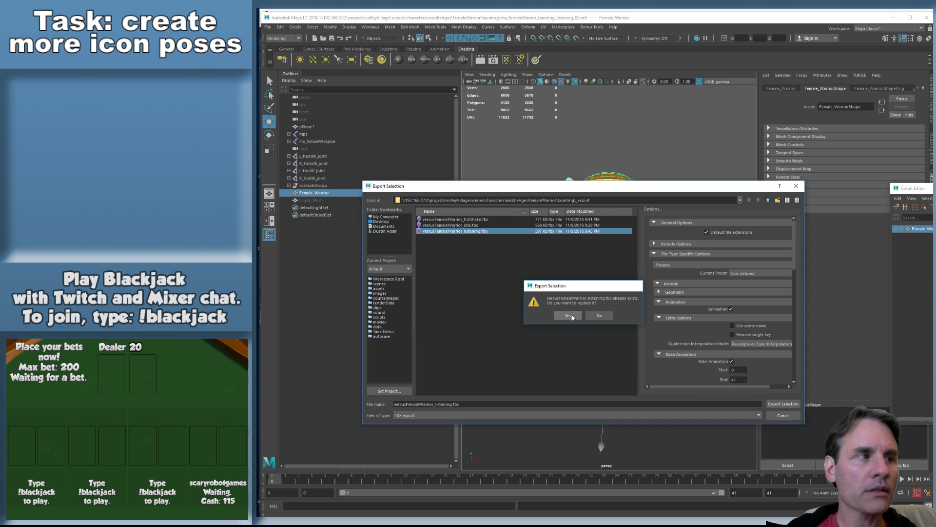
{"action": "left_click", "coordinate": [571, 316]}
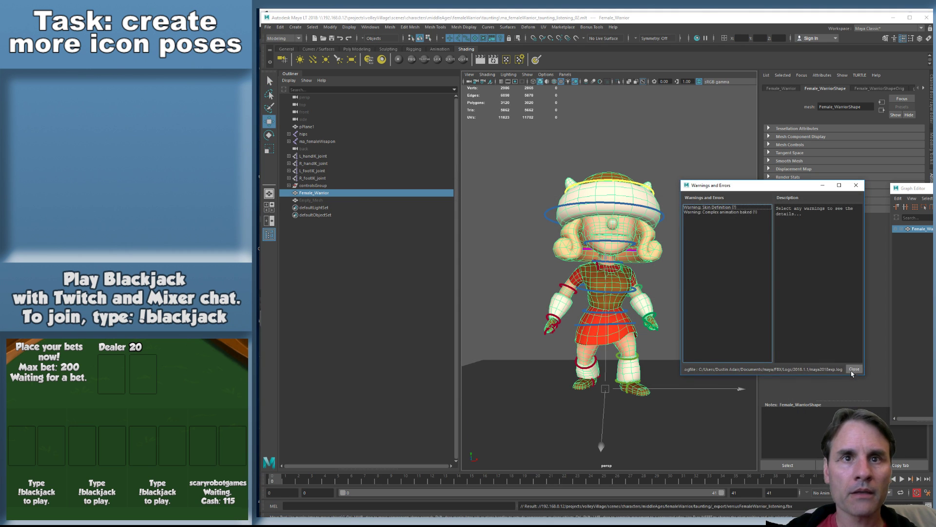
{"action": "left_click", "coordinate": [851, 366]}
Import the re-exported versusFemaleWarrior_listening.fbx into the femaleWarrior folder in Unity
{"action": "key", "text": "alt+Tab"}
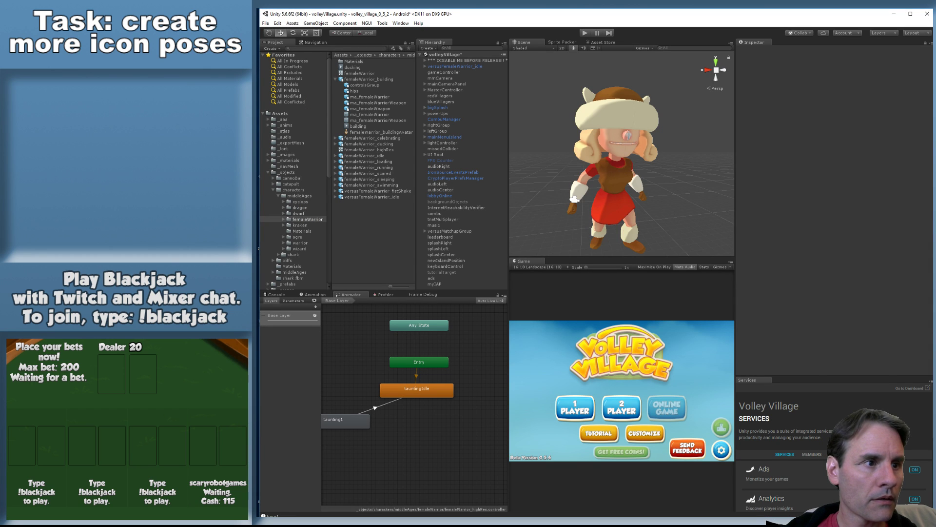
{"action": "key", "text": "alt+Tab"}
{"action": "left_click_drag", "start_coordinate": [673, 210], "coordinate": [369, 250]}
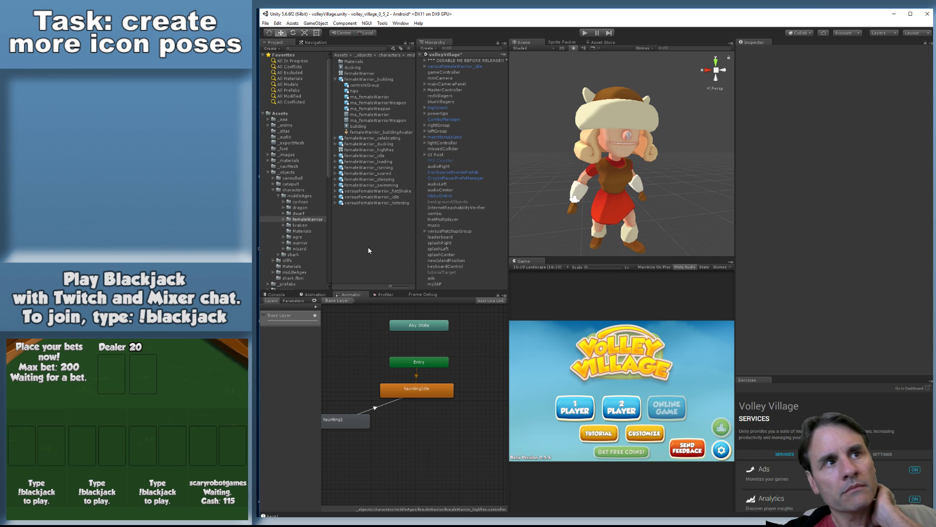
Rename the animation clip of versusFemaleWarrior_listening as taunting2
{"action": "left_click", "coordinate": [374, 203]}
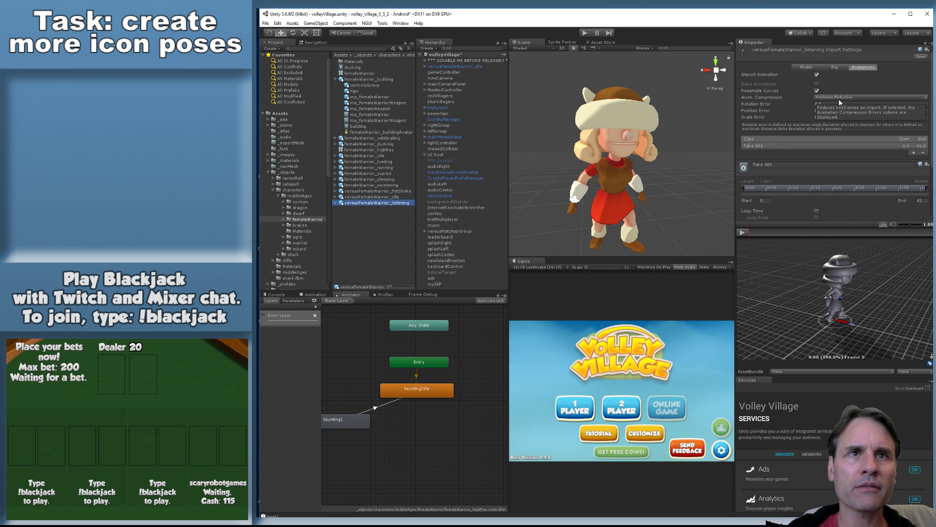
{"action": "left_click", "coordinate": [787, 165]}
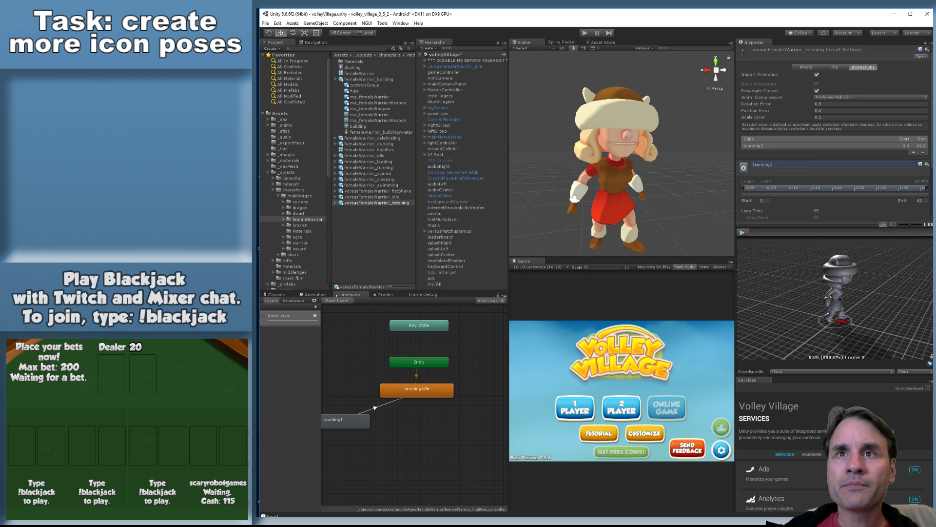
{"action": "key", "text": "alt+Tab"}
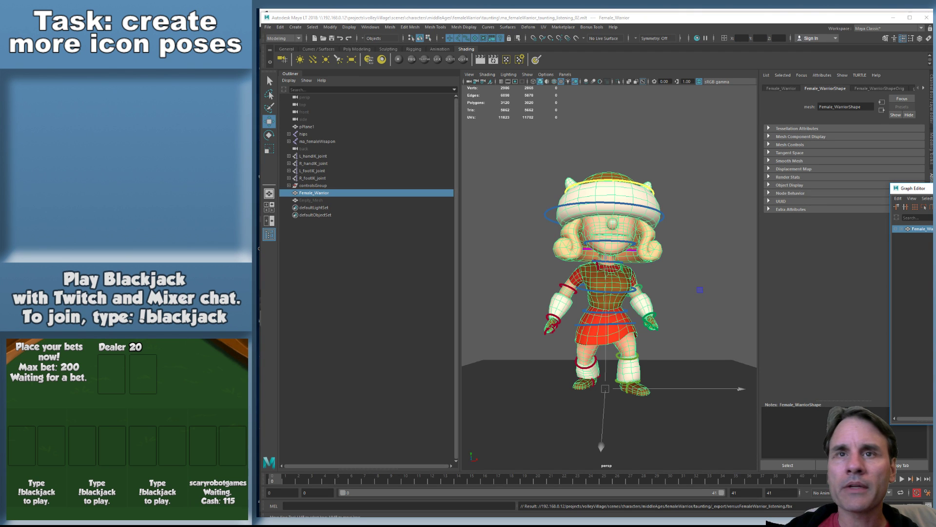
{"action": "key", "text": "alt+Tab"}
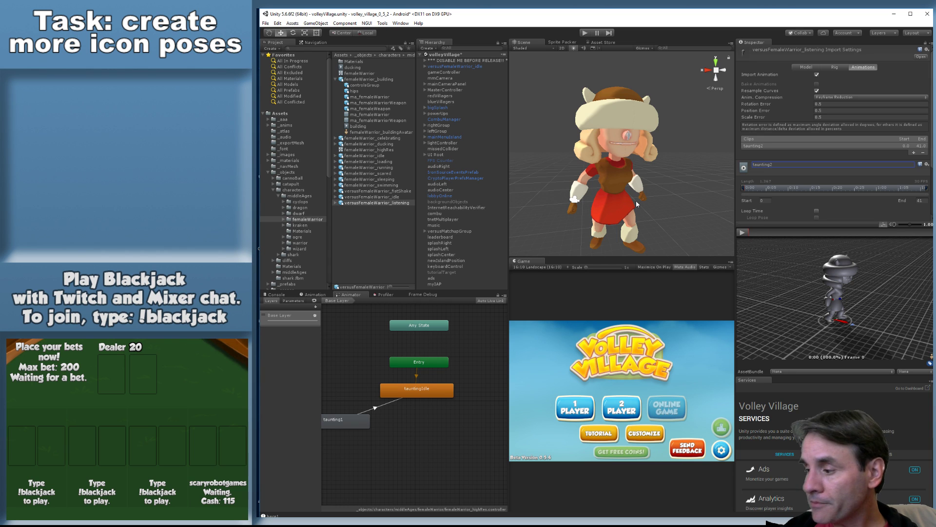
Apply the pending clip settings and set the rig's animation type to Humanoid for versusFemaleWarrior_listening
{"action": "left_click", "coordinate": [835, 66]}
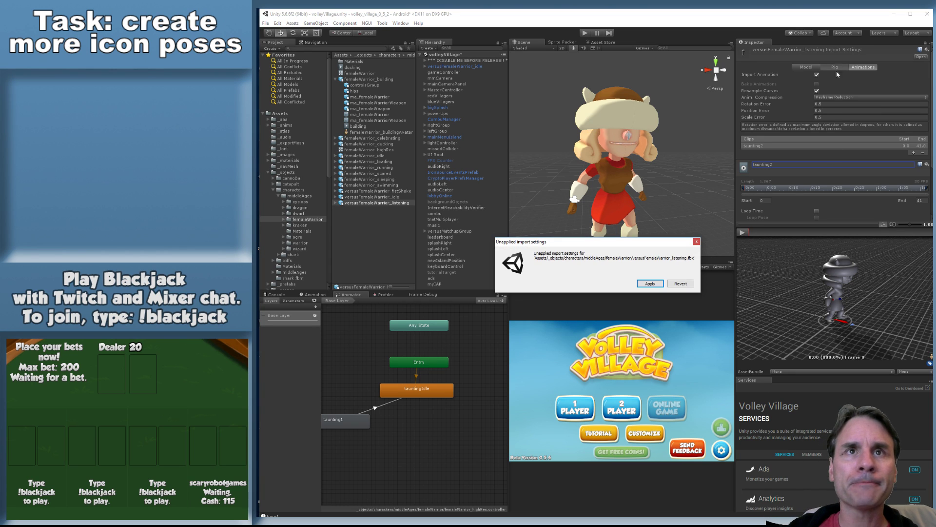
{"action": "left_click", "coordinate": [652, 284]}
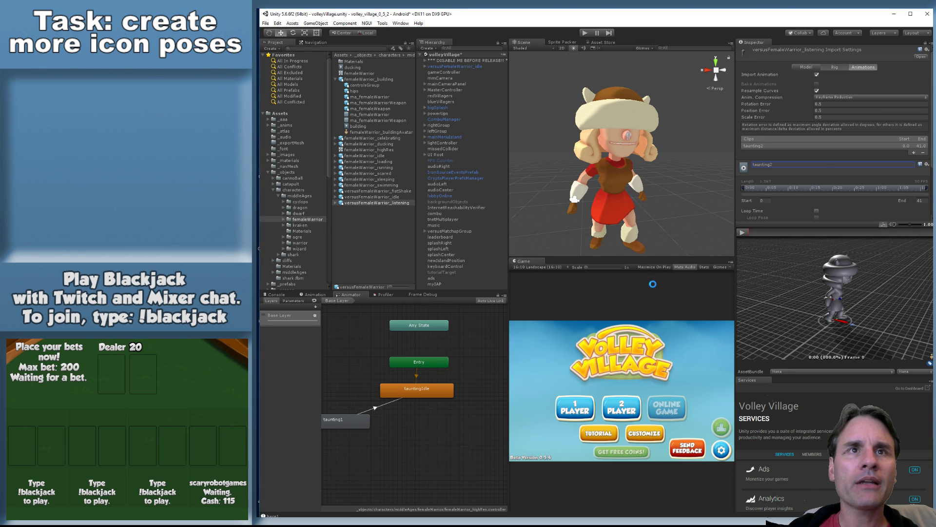
{"action": "left_click", "coordinate": [834, 74]}
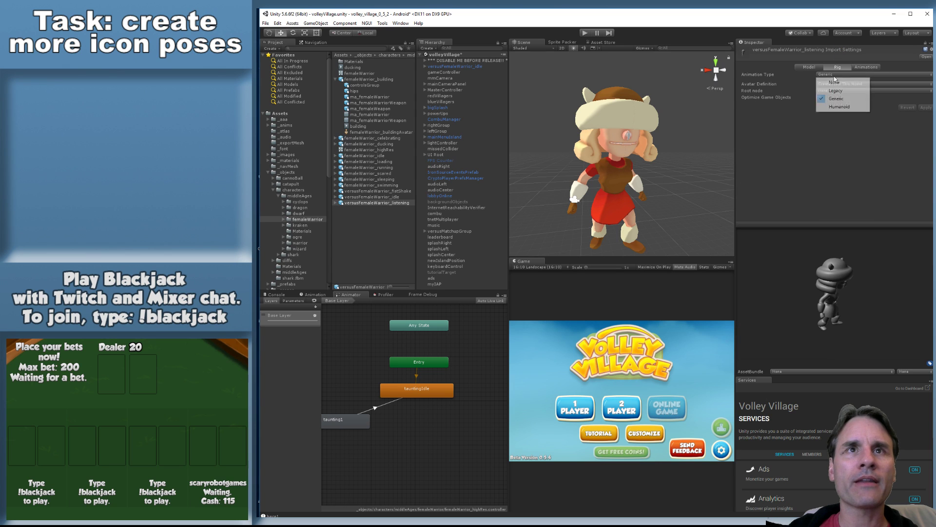
{"action": "left_click", "coordinate": [833, 108]}
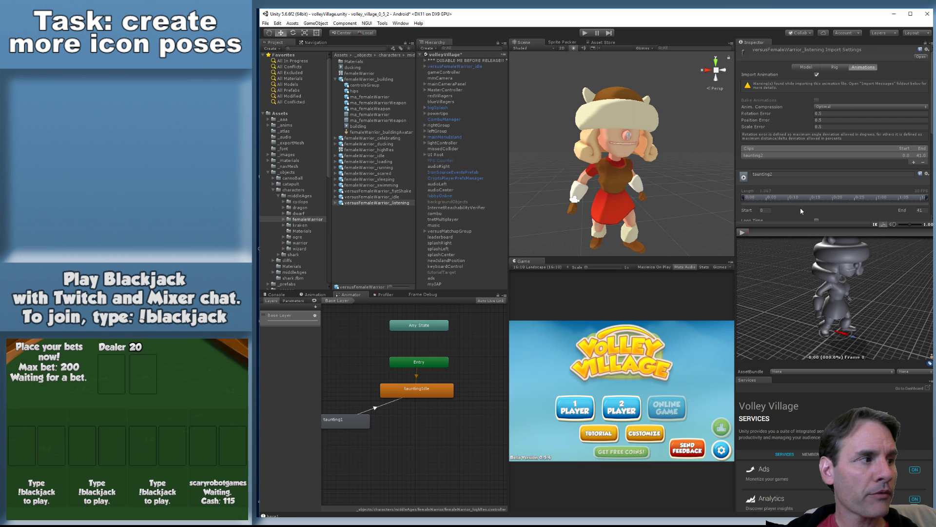
Bake the taunting2 clip's root rotation, Y and XZ positions into the pose, all based upon Original, and apply the import settings
{"action": "scroll", "coordinate": [816, 204], "scroll_direction": "down", "scroll_amount": 4}
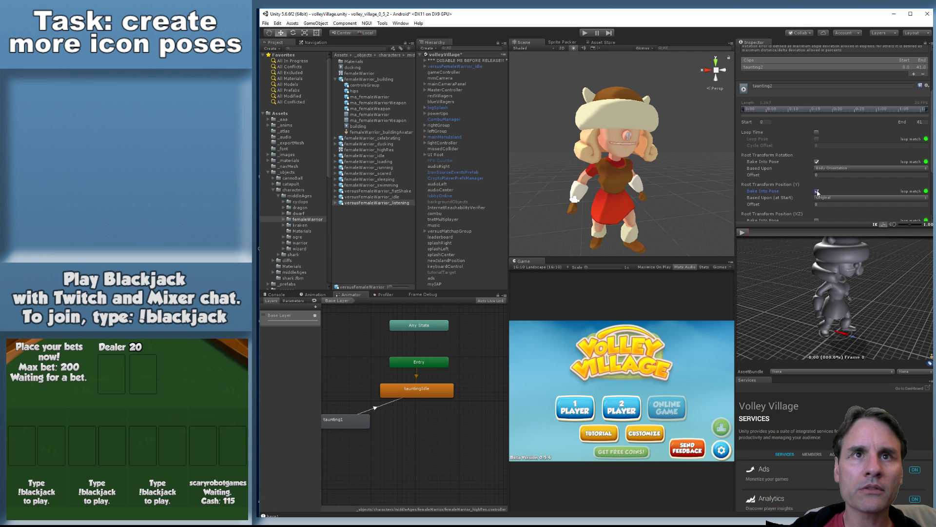
{"action": "scroll", "coordinate": [820, 201], "scroll_direction": "down", "scroll_amount": 1}
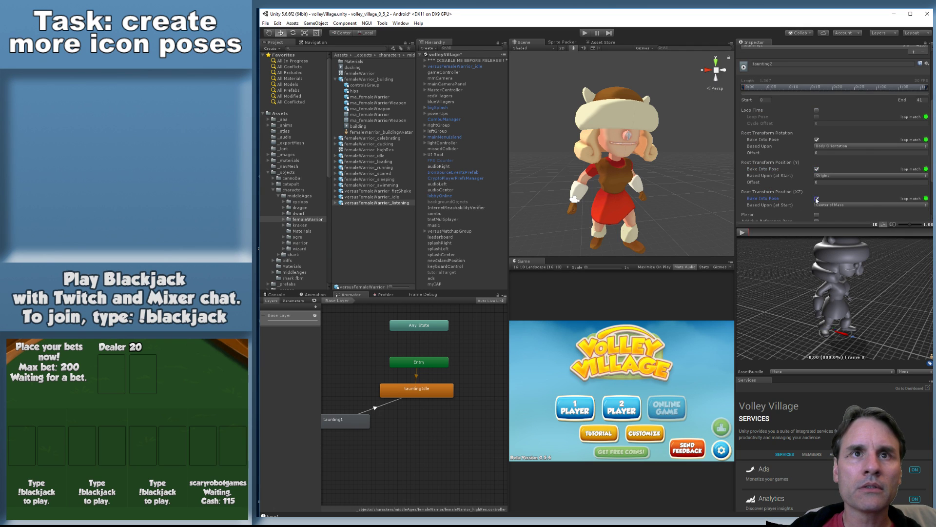
{"action": "left_click", "coordinate": [838, 205]}
{"action": "left_click", "coordinate": [835, 212]}
{"action": "left_click", "coordinate": [839, 145]}
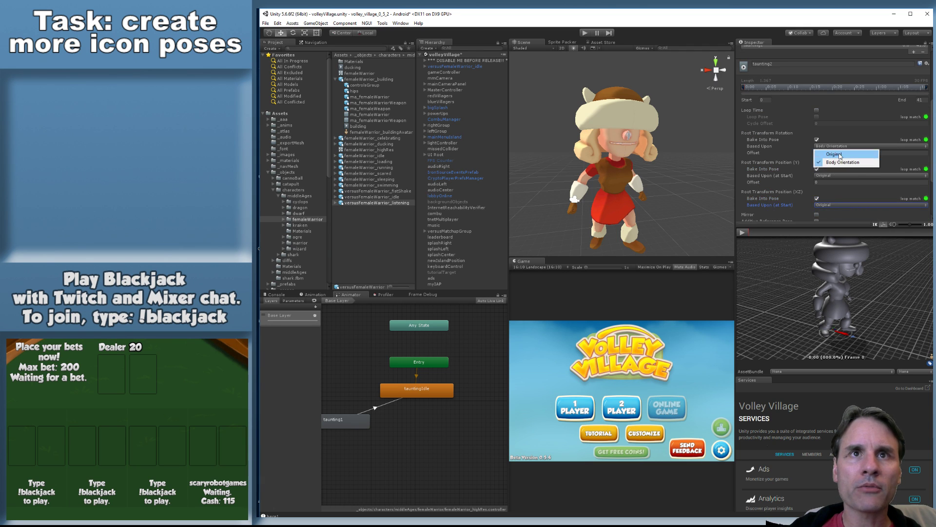
{"action": "left_click", "coordinate": [840, 154]}
{"action": "scroll", "coordinate": [853, 146], "scroll_direction": "down", "scroll_amount": 3}
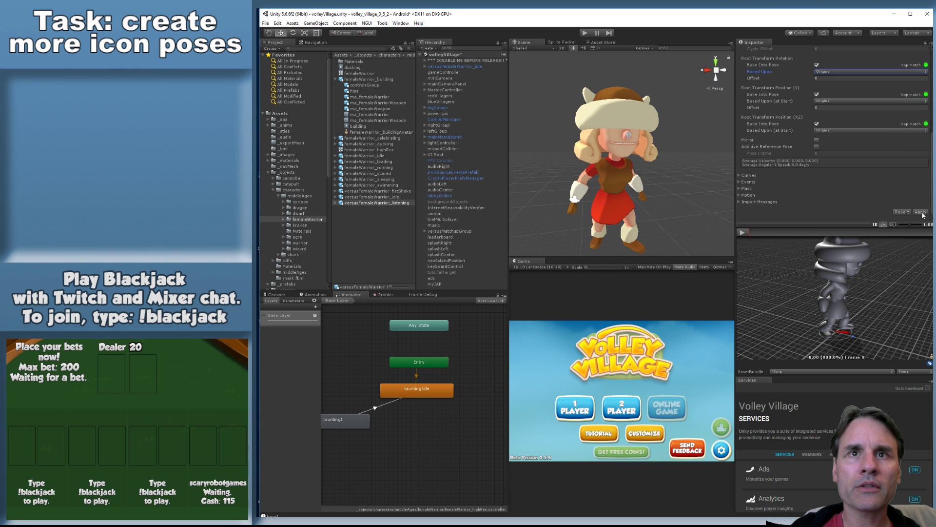
{"action": "left_click", "coordinate": [920, 213]}
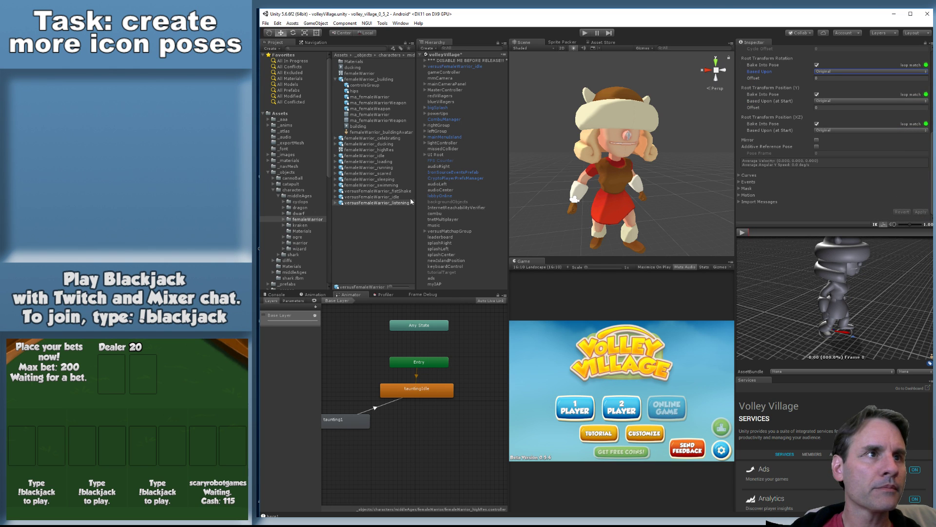
Add the taunting2 clip as a state in the femaleWarrior_highRes animator controller and make a transition from it to tauntingIdle
{"action": "left_click", "coordinate": [336, 204]}
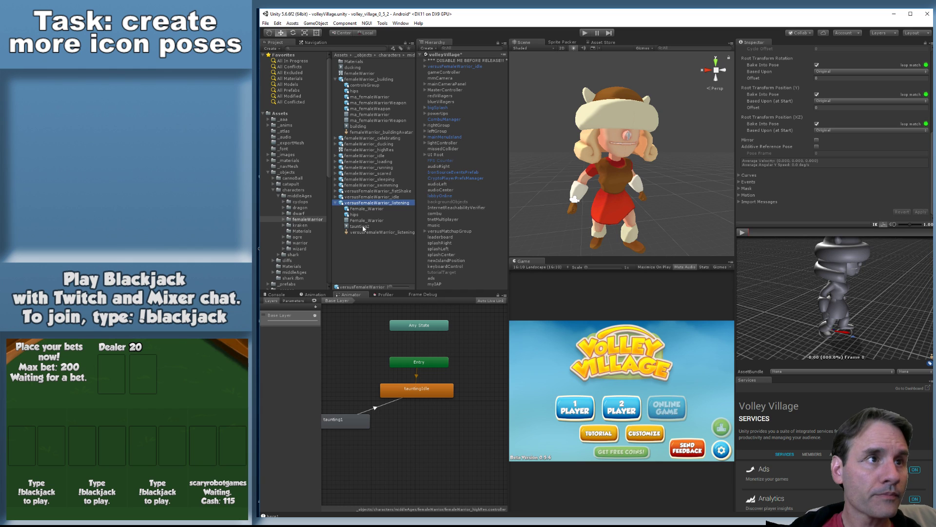
{"action": "left_click_drag", "start_coordinate": [364, 228], "coordinate": [397, 419]}
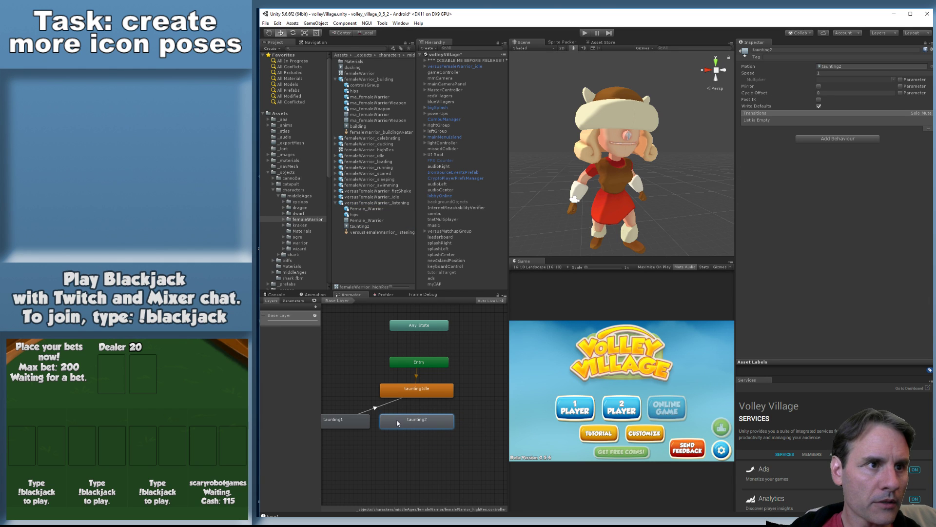
{"action": "right_click", "coordinate": [397, 420]}
{"action": "left_click", "coordinate": [414, 422]}
{"action": "left_click", "coordinate": [428, 395]}
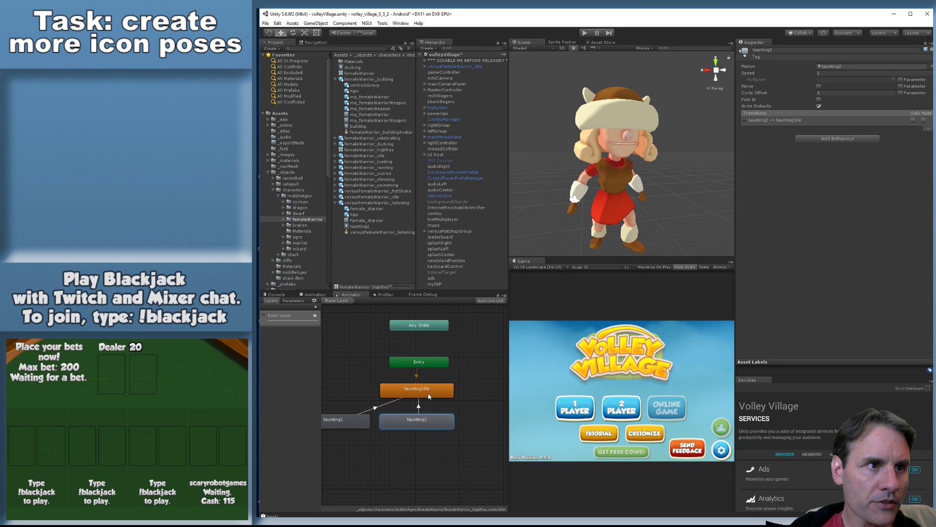
Move the start of the taunting2-to-tauntingIdle transition to the very end of taunting2 and preview the result from the front
{"action": "left_click", "coordinate": [418, 409]}
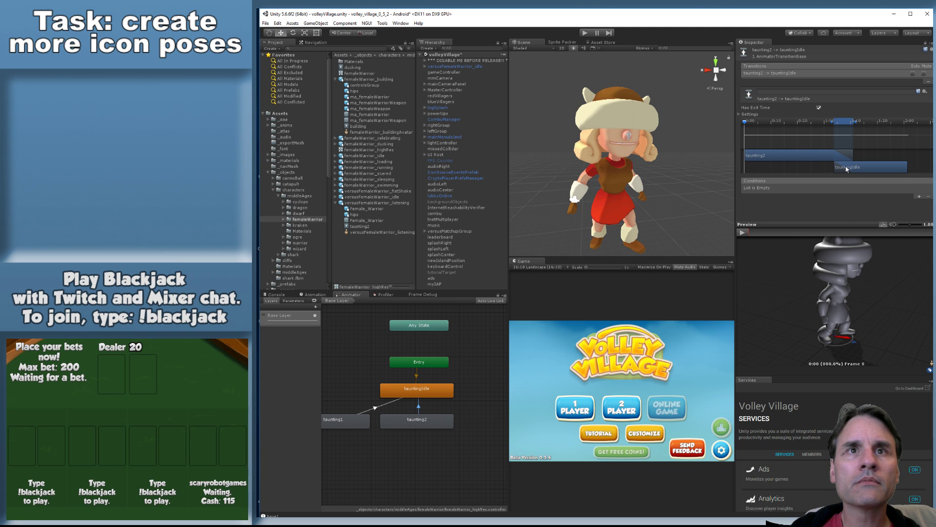
{"action": "left_click_drag", "start_coordinate": [830, 131], "coordinate": [853, 130]}
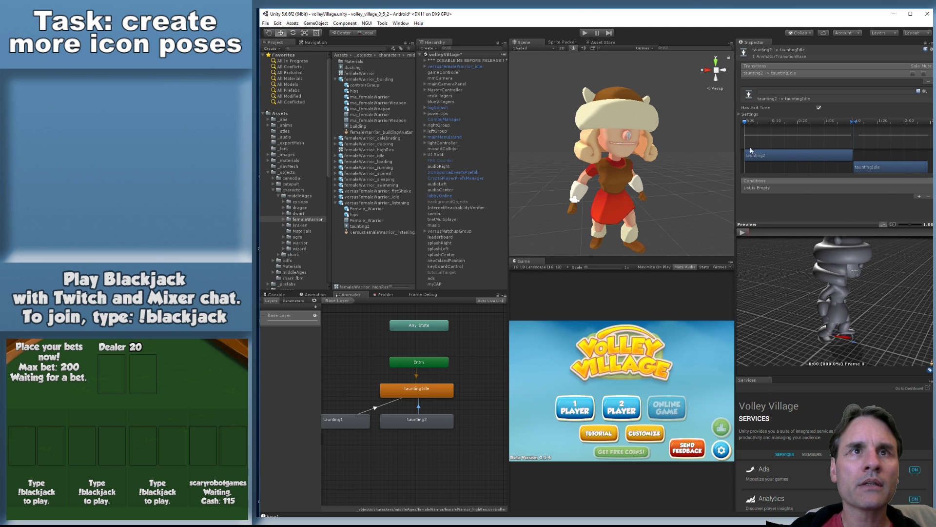
{"action": "left_click", "coordinate": [742, 232]}
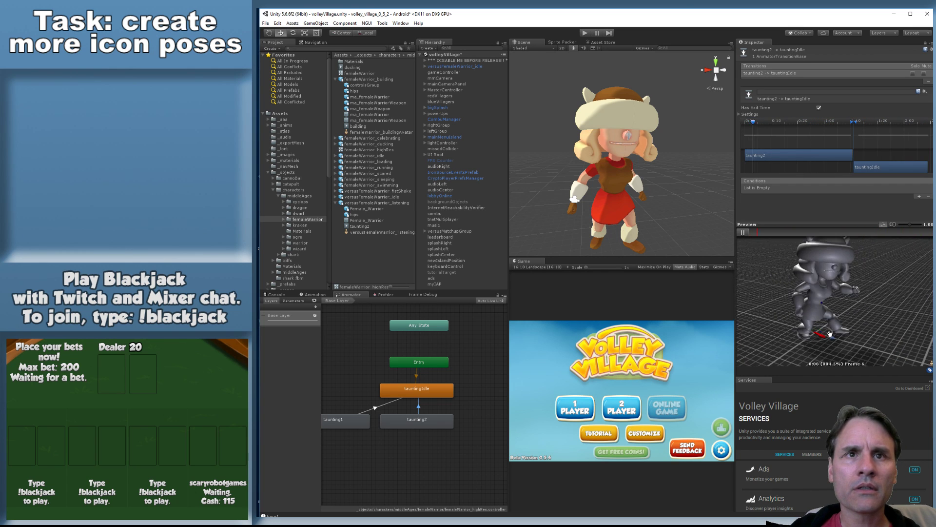
{"action": "left_click_drag", "start_coordinate": [830, 337], "coordinate": [832, 316]}
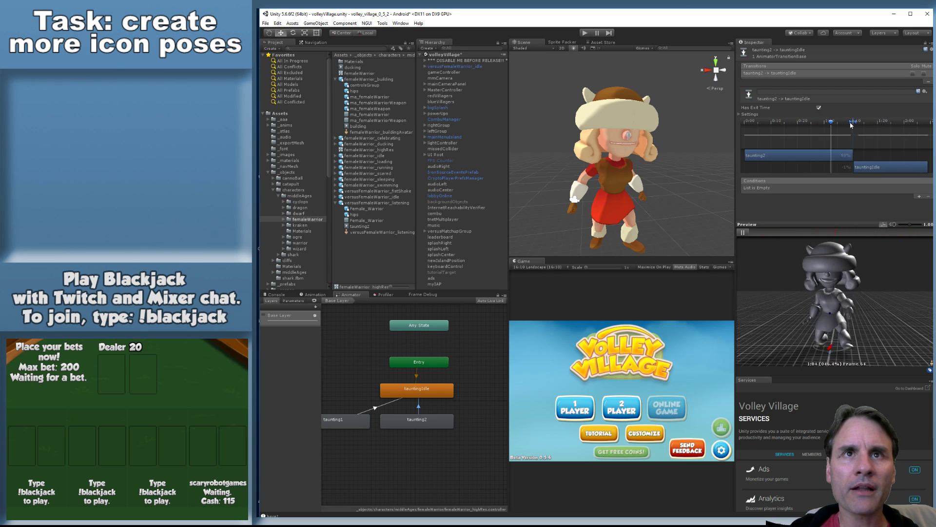
Give the taunting2-to-tauntingIdle transition a short overlap at the end of taunting2, checking the blend in the preview, and save the scene
{"action": "left_click_drag", "start_coordinate": [849, 123], "coordinate": [847, 124]}
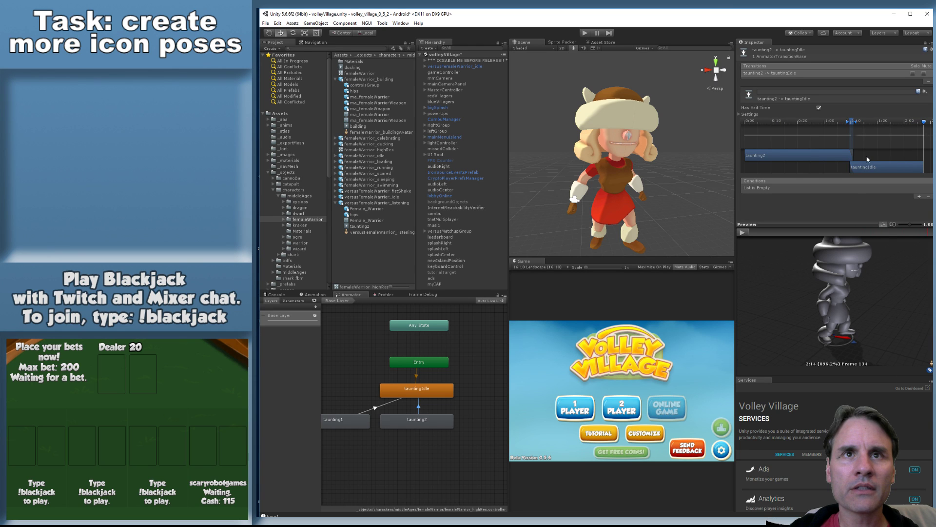
{"action": "left_click", "coordinate": [743, 233]}
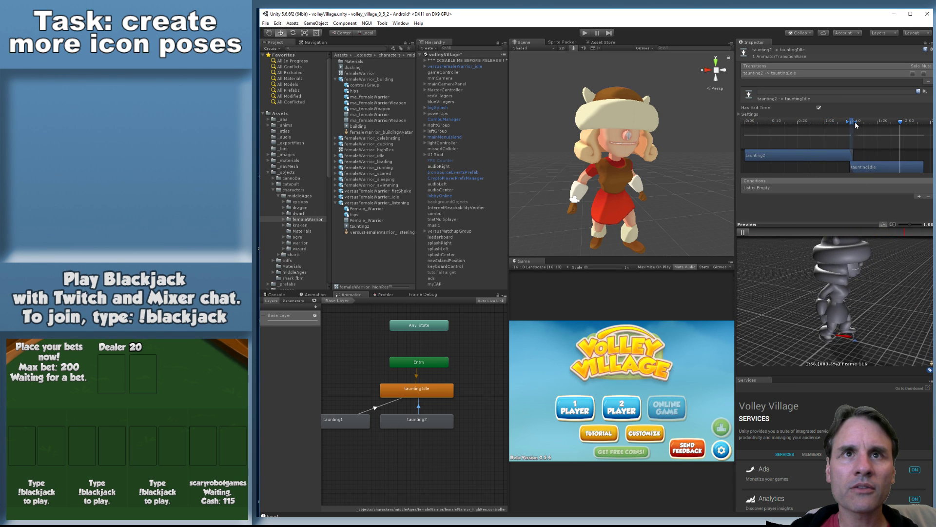
{"action": "left_click_drag", "start_coordinate": [846, 125], "coordinate": [854, 145]}
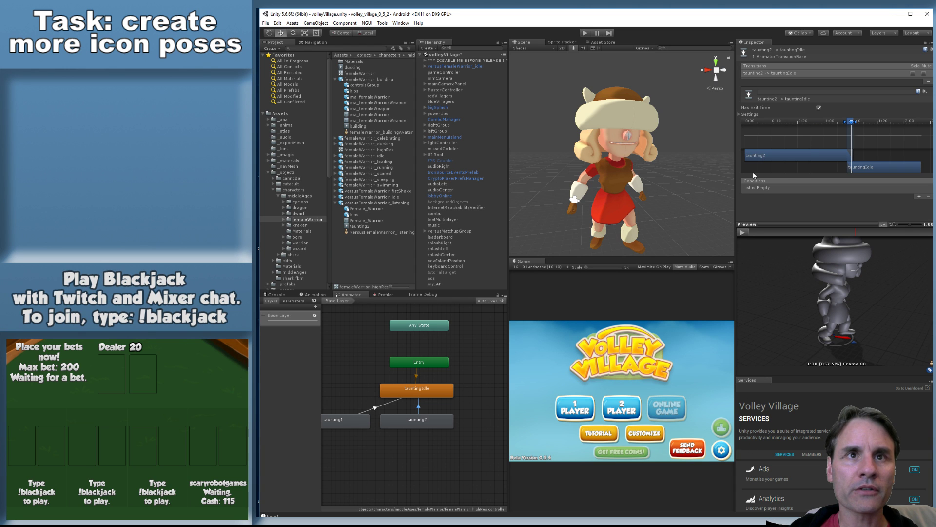
{"action": "left_click", "coordinate": [745, 234]}
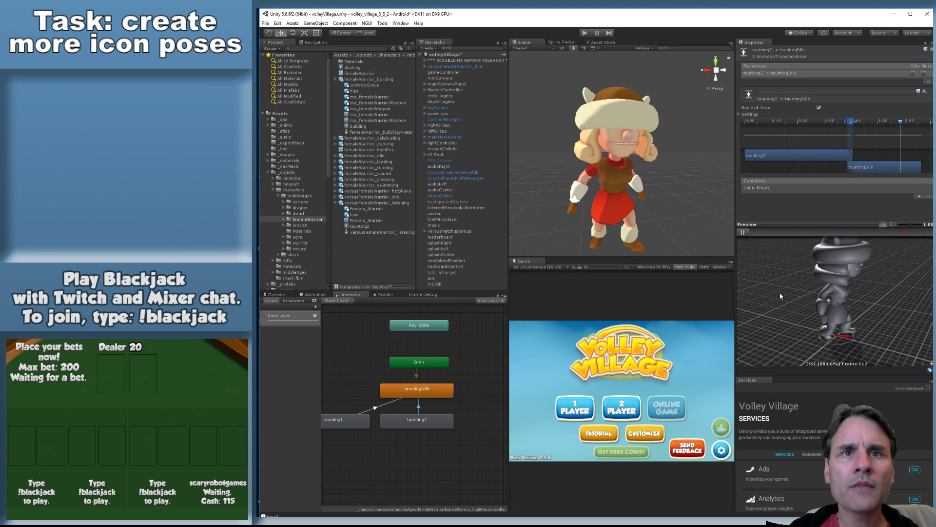
{"action": "key", "text": "alt"}
{"action": "left_click_drag", "start_coordinate": [864, 303], "coordinate": [821, 301], "text": "alt"}
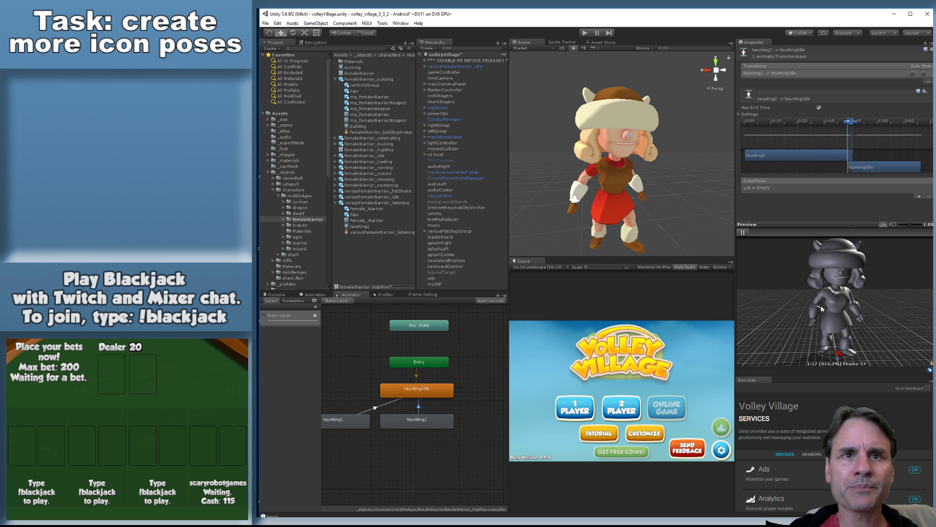
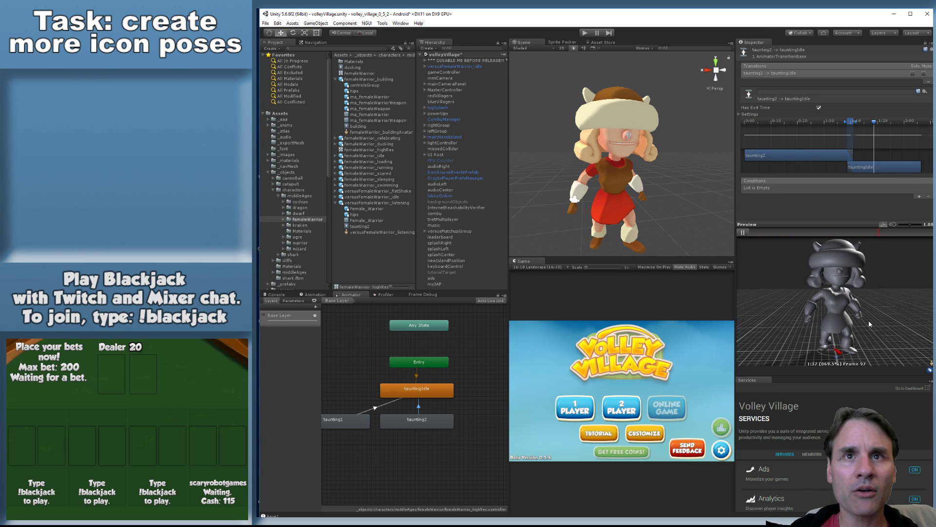
{"action": "left_click", "coordinate": [744, 232]}
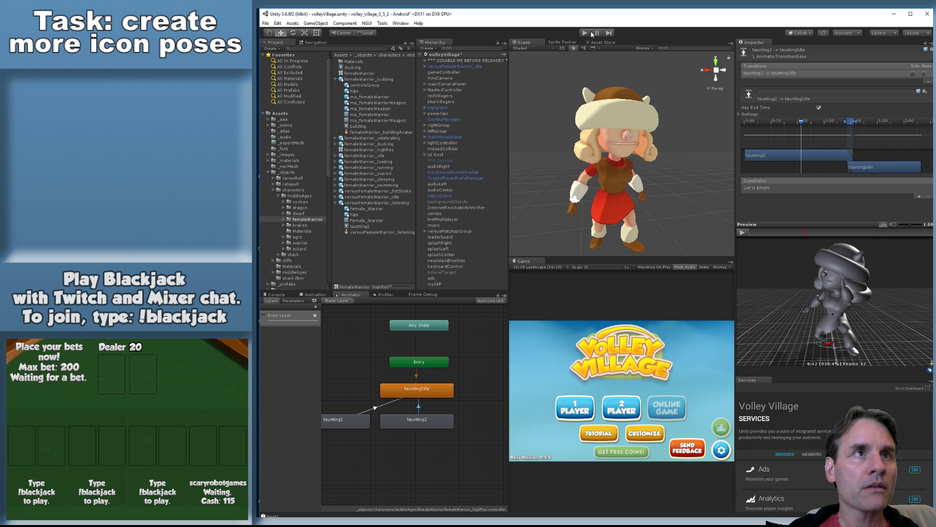
{"action": "left_click", "coordinate": [681, 137]}
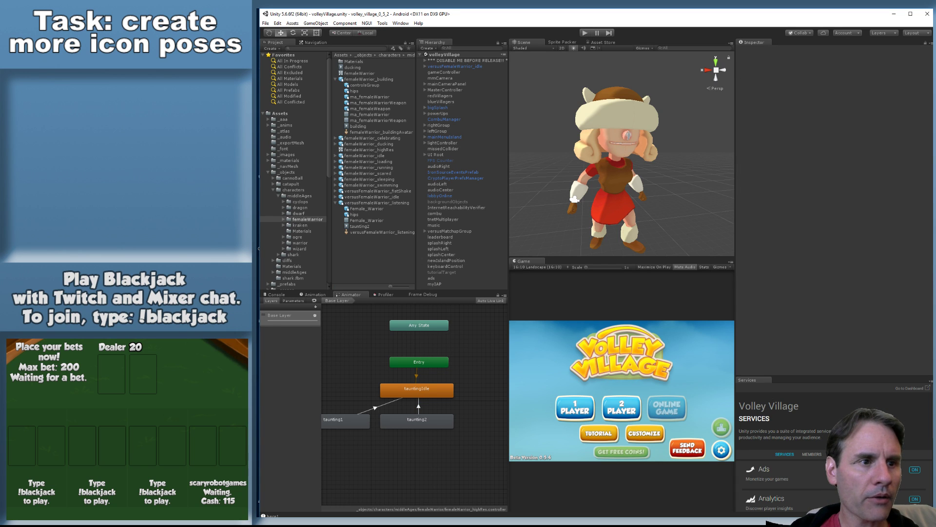
Switch to Maya LT and open the scene ma_femaleWarrior_taunting_yell_02 from the taunting folder
{"action": "mouse_move", "coordinate": [429, 525]}
{"action": "left_click", "coordinate": [469, 501]}
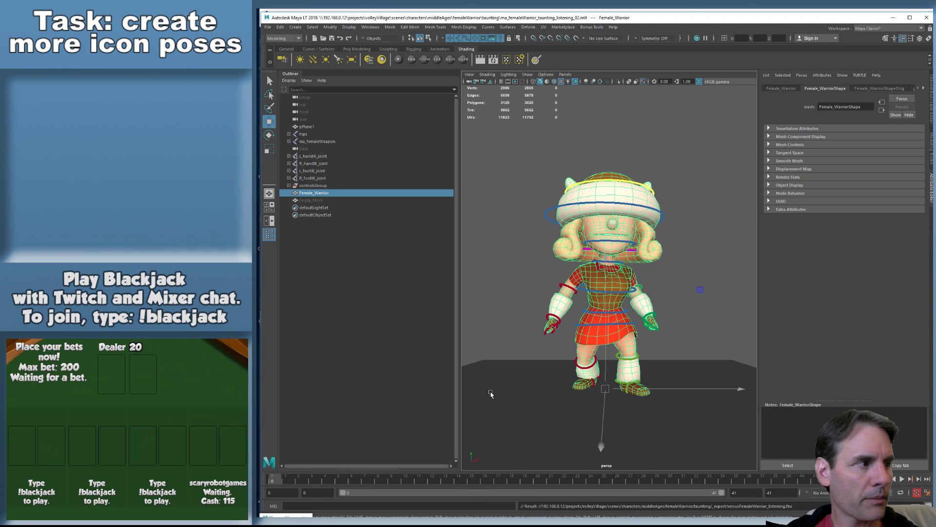
{"action": "key", "text": "ctrl+o"}
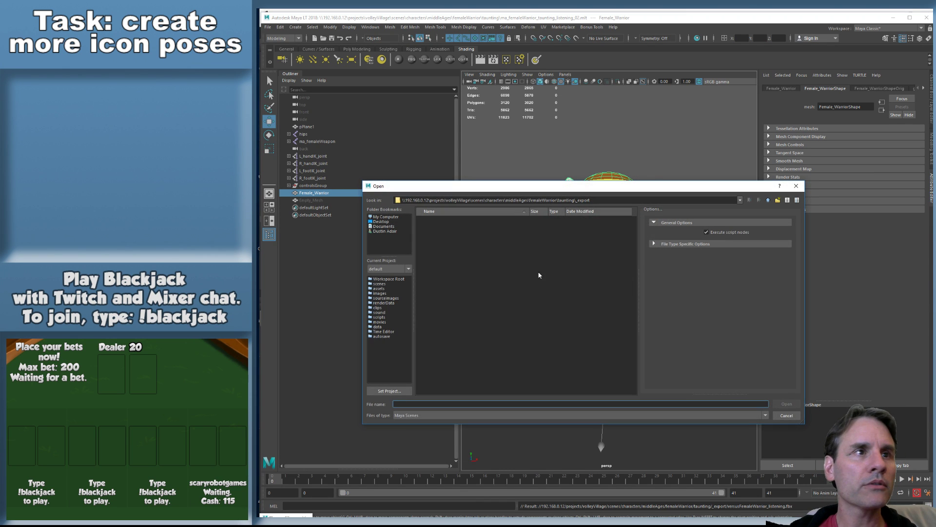
{"action": "left_click", "coordinate": [768, 200]}
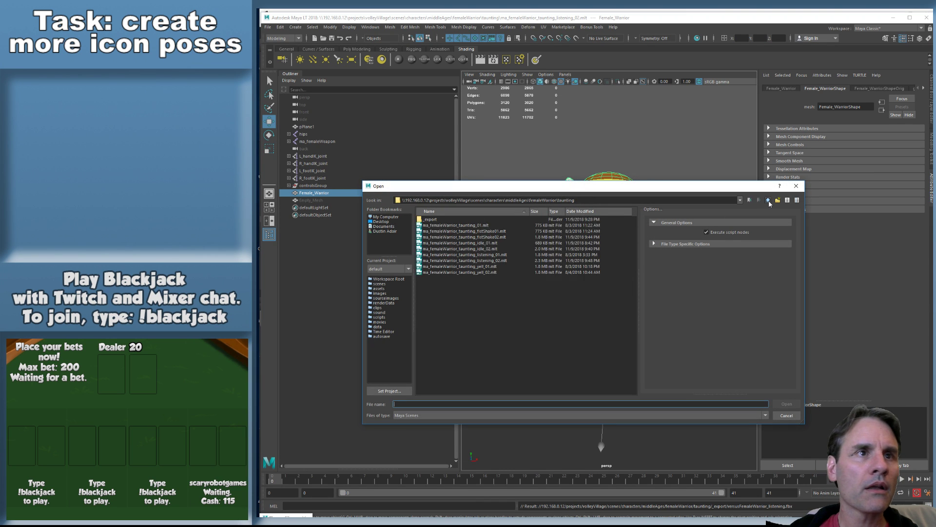
{"action": "double_click", "coordinate": [491, 272]}
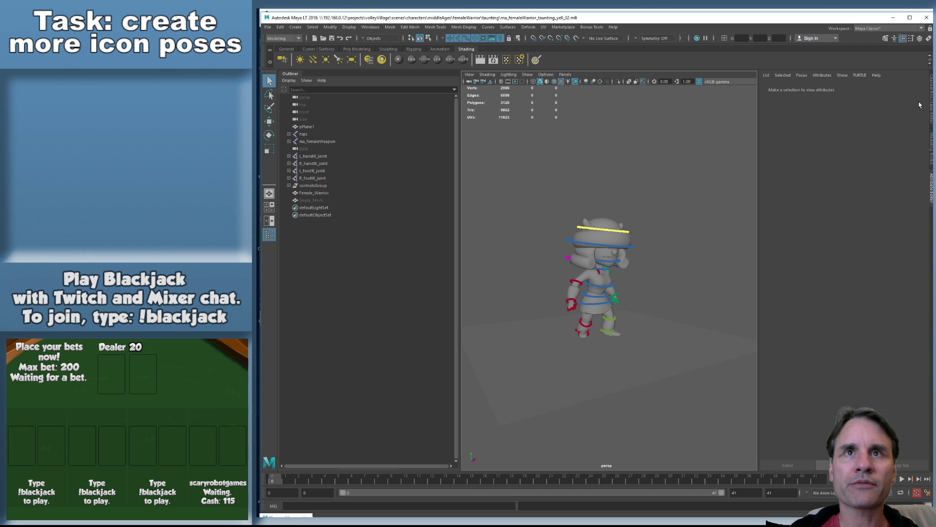
Make the geo layer selectable, select the Female_Warrior mesh, and show its shape attributes
{"action": "left_click", "coordinate": [932, 93]}
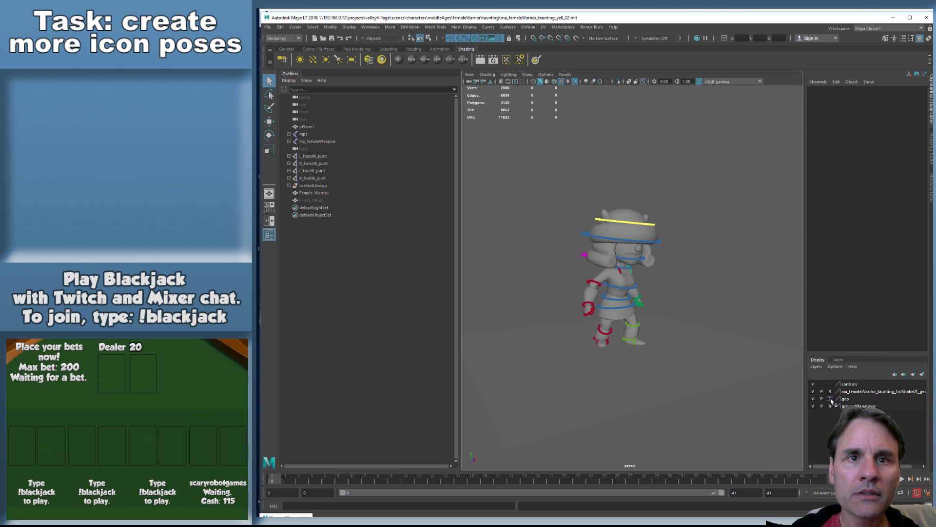
{"action": "left_click", "coordinate": [642, 236]}
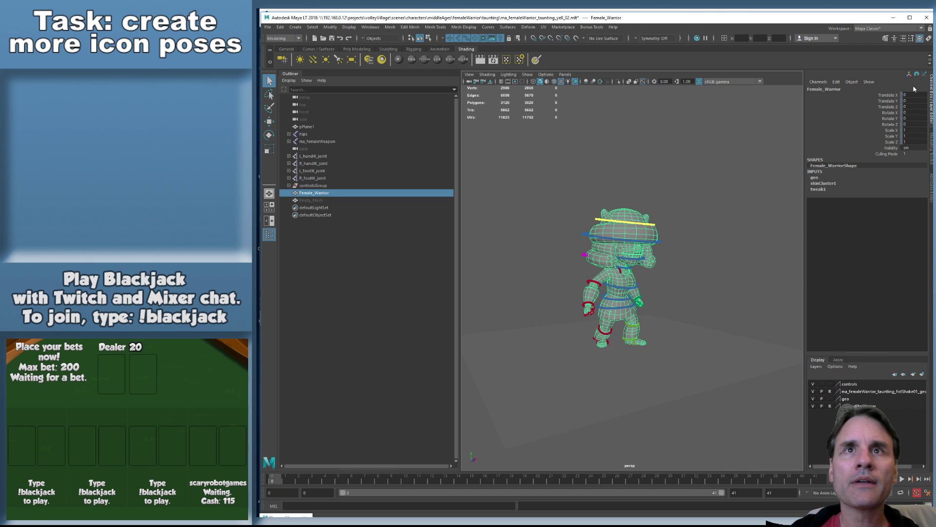
{"action": "left_click", "coordinate": [931, 189]}
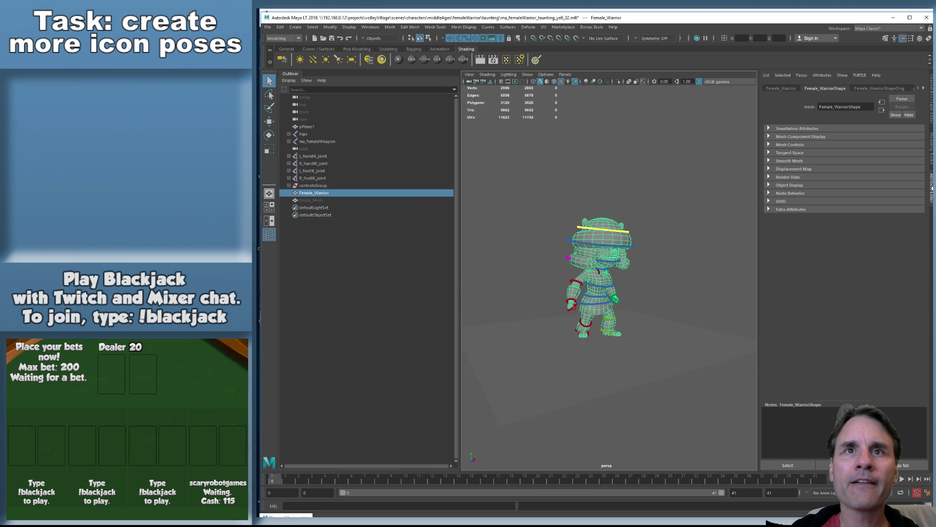
Open the file texture node feeding the color of the Female_Warrior mesh's lambert35G_Smoothing1 material
{"action": "left_click", "coordinate": [924, 88]}
{"action": "left_click", "coordinate": [924, 89]}
{"action": "left_click", "coordinate": [876, 89]}
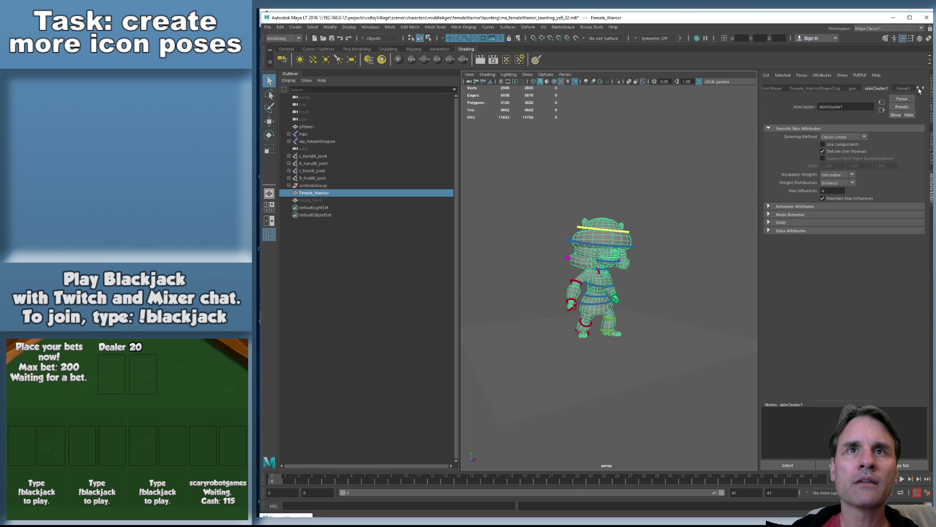
{"action": "left_click", "coordinate": [924, 88]}
{"action": "left_click", "coordinate": [877, 89]}
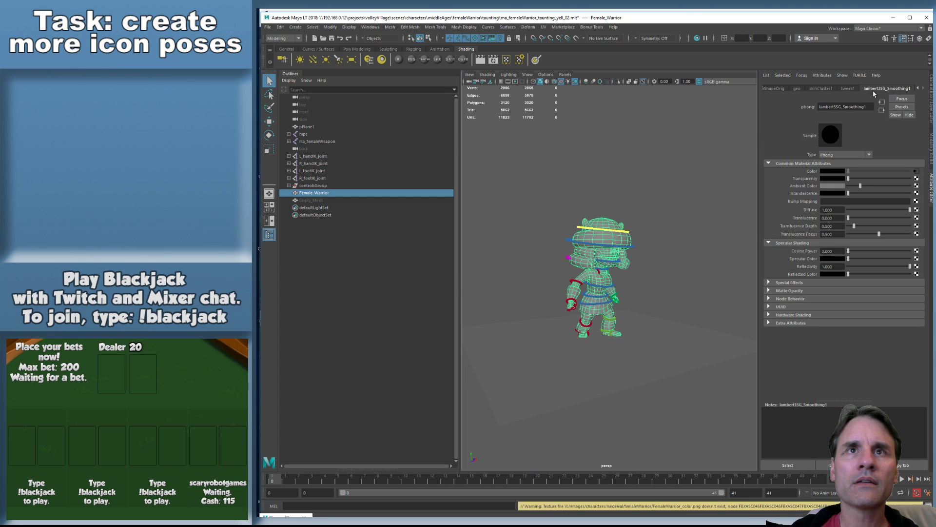
{"action": "left_click", "coordinate": [917, 172]}
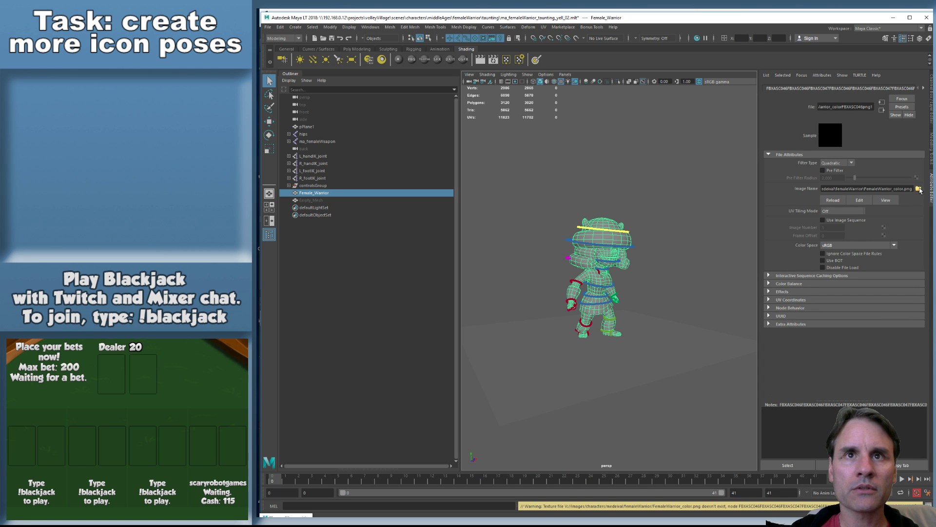
Load FemaleWarrior_color_02.png from the project's images/characters/medeival/femaleWarrior folder as the color texture image
{"action": "left_click", "coordinate": [894, 201]}
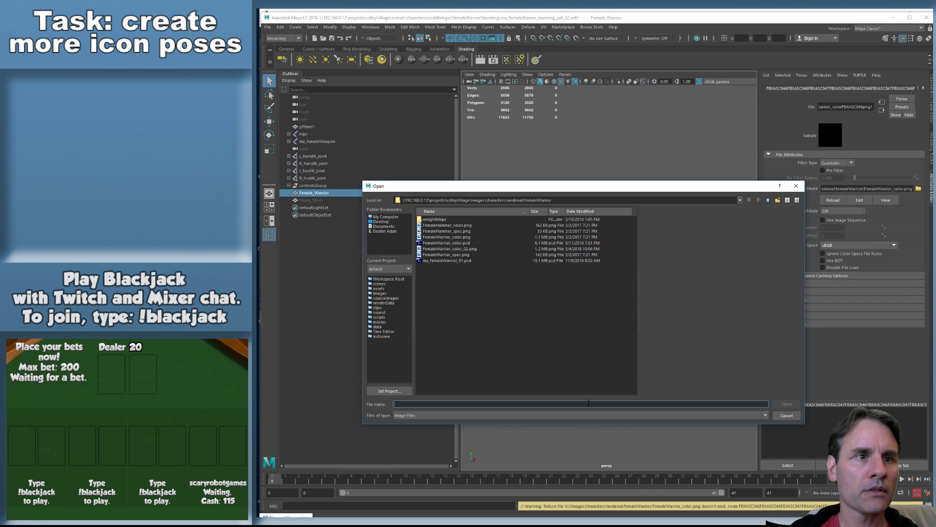
{"action": "type", "text": "\\\\192.168.0.12\\projects\\volleyVillage"}
{"action": "key", "text": "Return"}
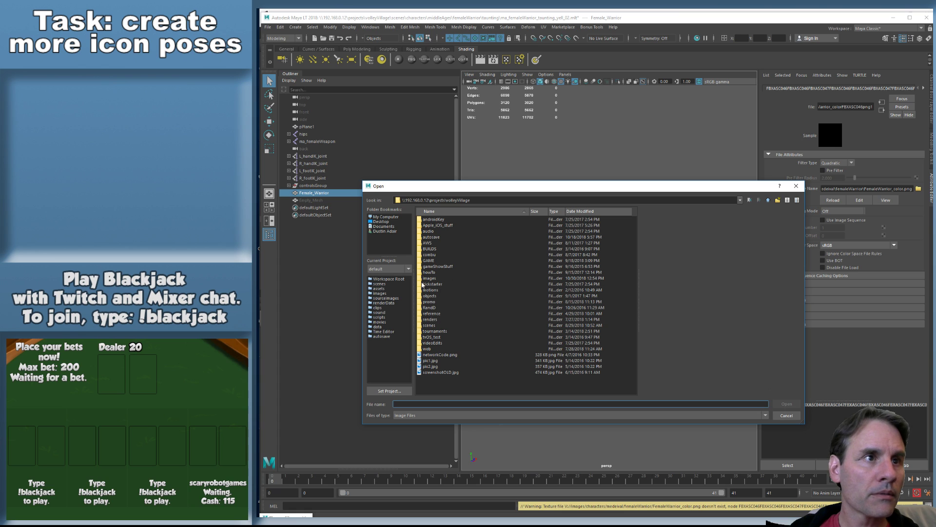
{"action": "double_click", "coordinate": [425, 278]}
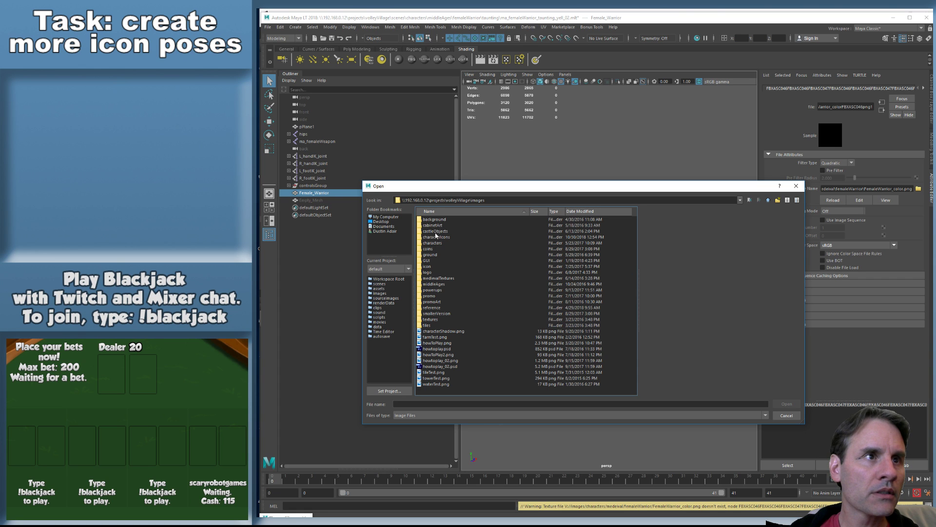
{"action": "double_click", "coordinate": [432, 243]}
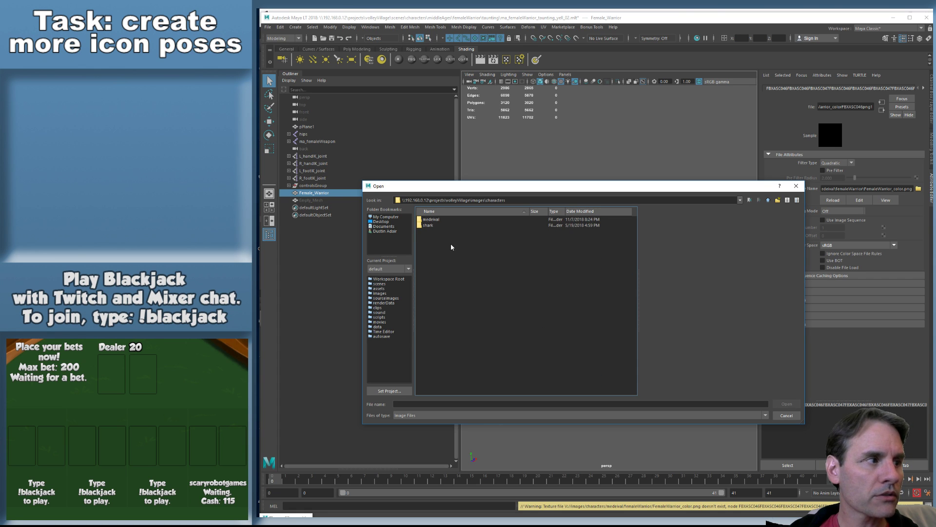
{"action": "double_click", "coordinate": [431, 219]}
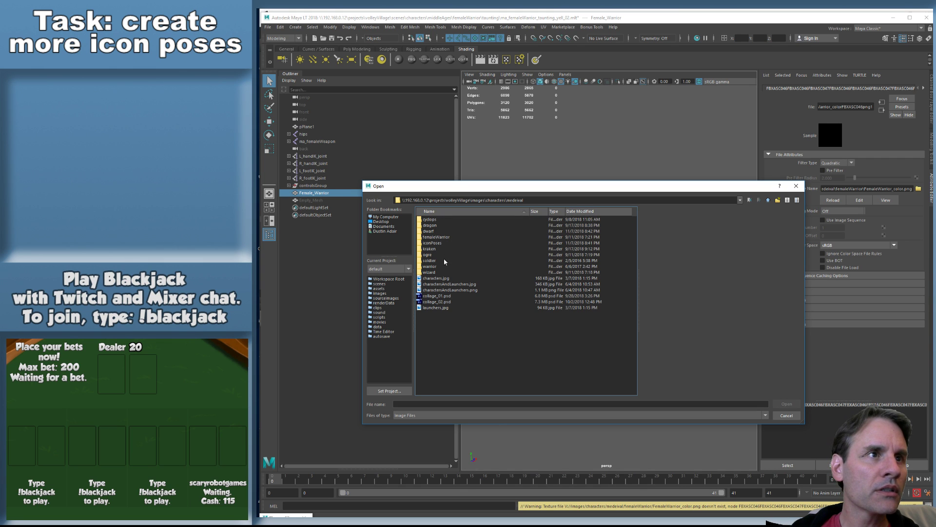
{"action": "double_click", "coordinate": [438, 237]}
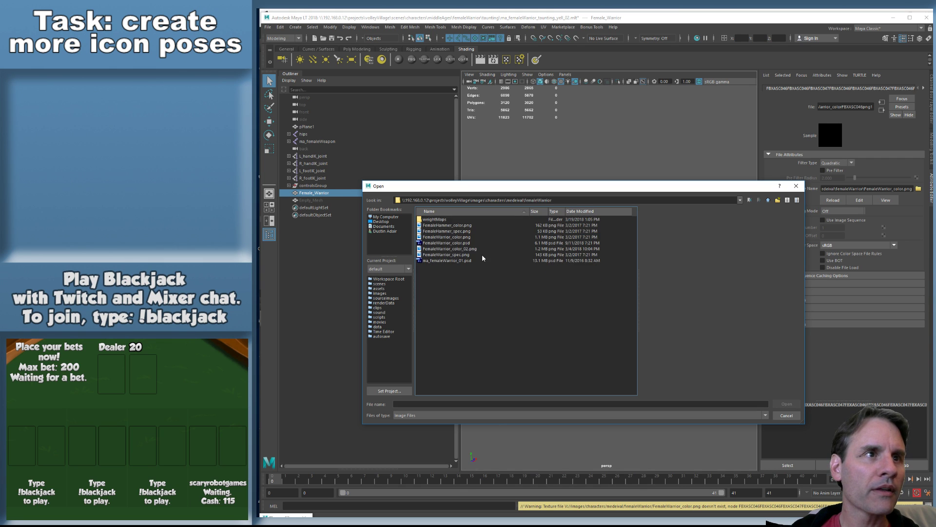
{"action": "double_click", "coordinate": [457, 250]}
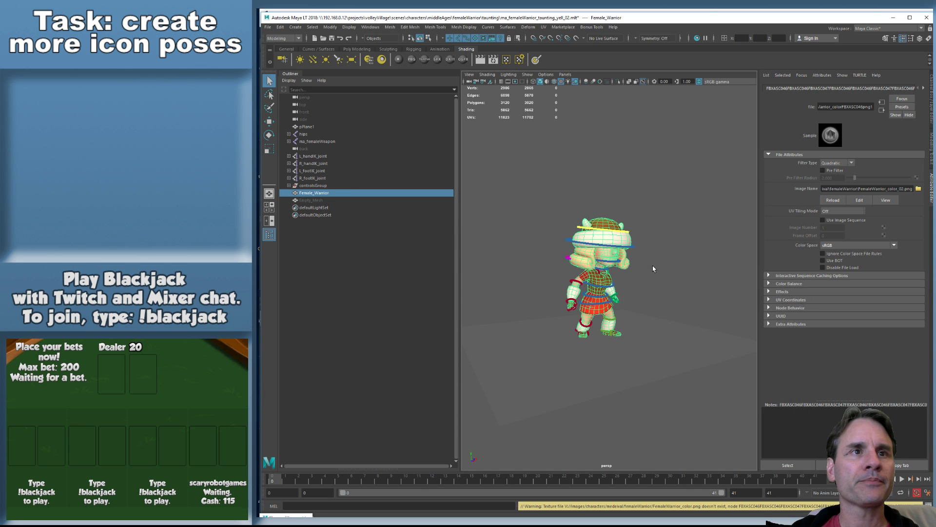
Deselect the mesh, frame the textured character closer, and bring up the channel and display layer settings
{"action": "left_click", "coordinate": [665, 276]}
{"action": "scroll", "coordinate": [664, 273], "scroll_direction": "up", "scroll_amount": 4}
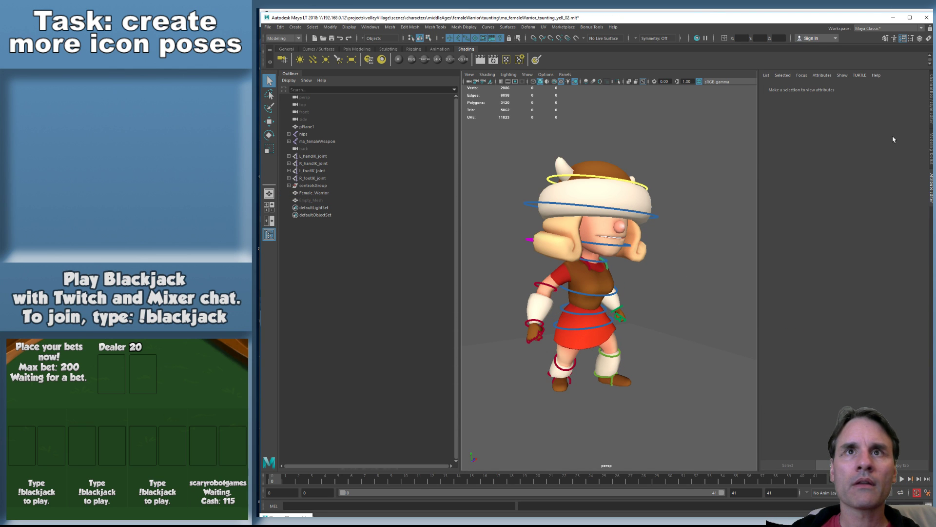
{"action": "left_click", "coordinate": [930, 109]}
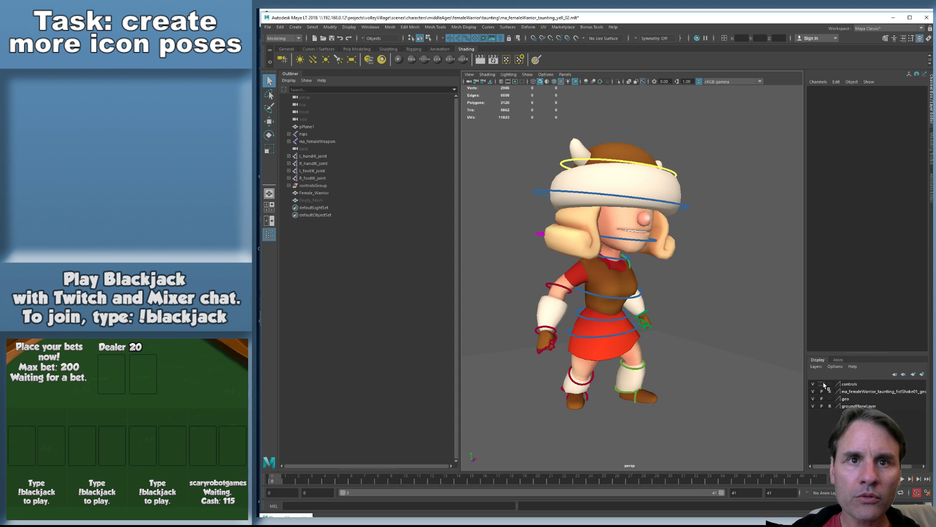
Play the yell animation while viewing the character from the side, and return to the first frame
{"action": "key", "text": "alt+v"}
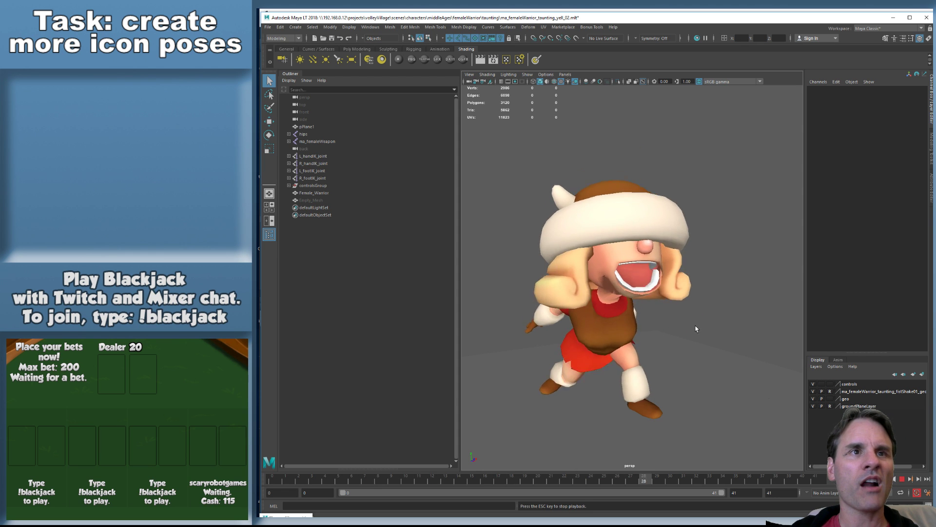
{"action": "left_click_drag", "start_coordinate": [708, 345], "coordinate": [683, 359], "text": "alt"}
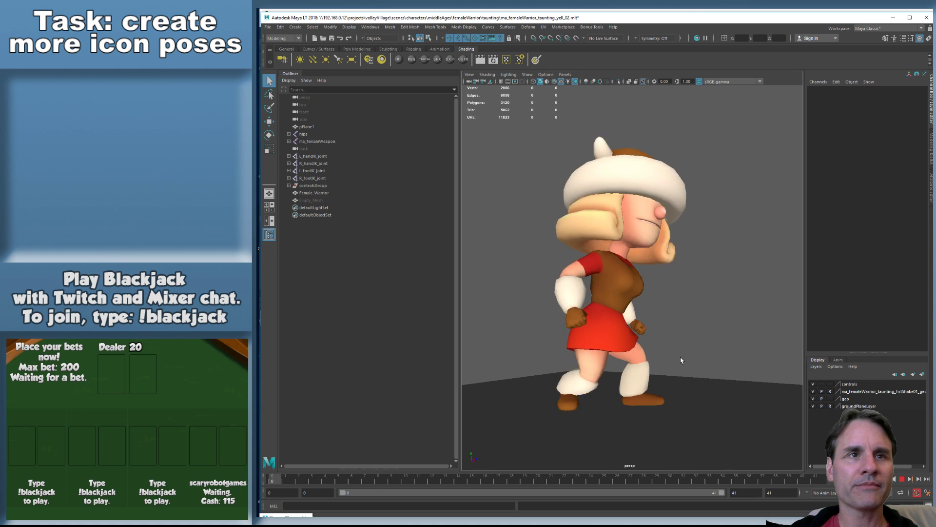
{"action": "key", "text": "alt+v"}
{"action": "key", "text": "shift+alt+v"}
{"action": "left_click_drag", "start_coordinate": [685, 341], "coordinate": [703, 364], "text": "alt"}
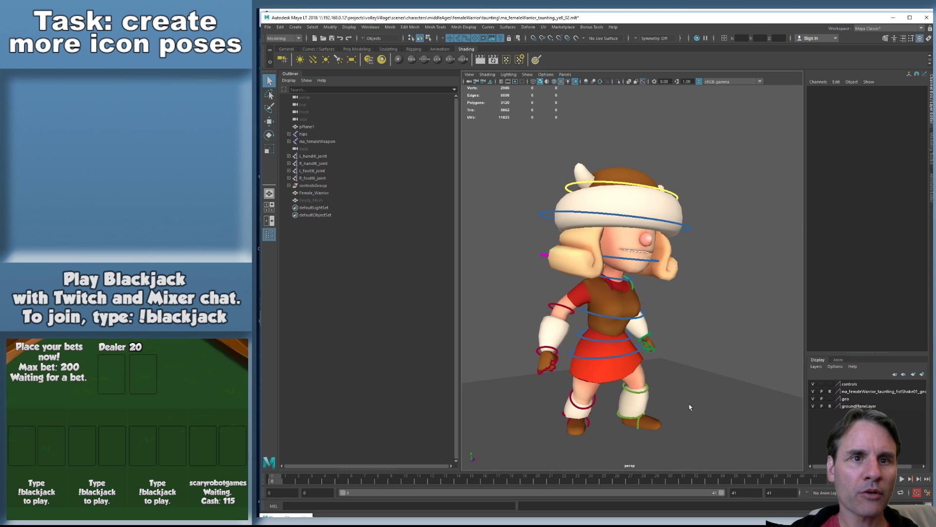
Select the thumb and finger controls of the character's left hand for inspection
{"action": "left_click", "coordinate": [635, 321]}
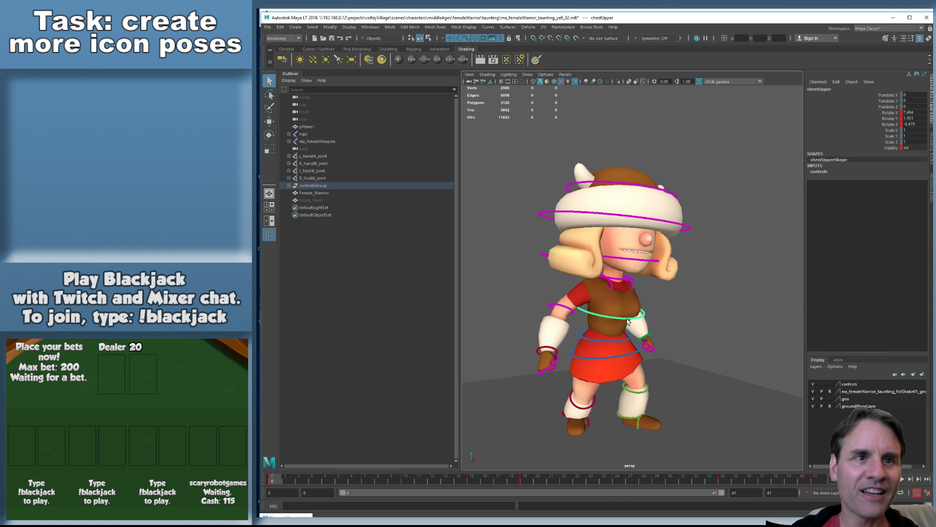
{"action": "scroll", "coordinate": [678, 360], "scroll_direction": "up", "scroll_amount": 10}
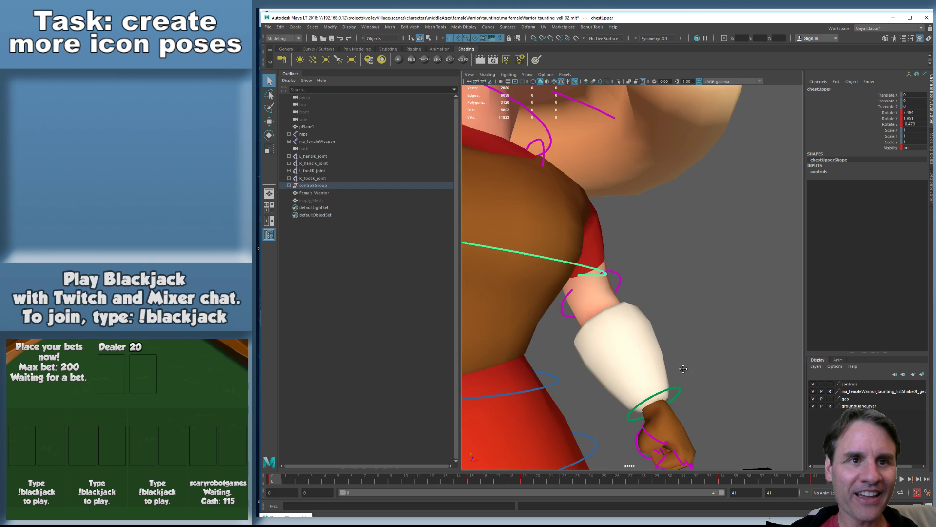
{"action": "middle_click_drag", "start_coordinate": [683, 368], "coordinate": [659, 293], "text": "alt"}
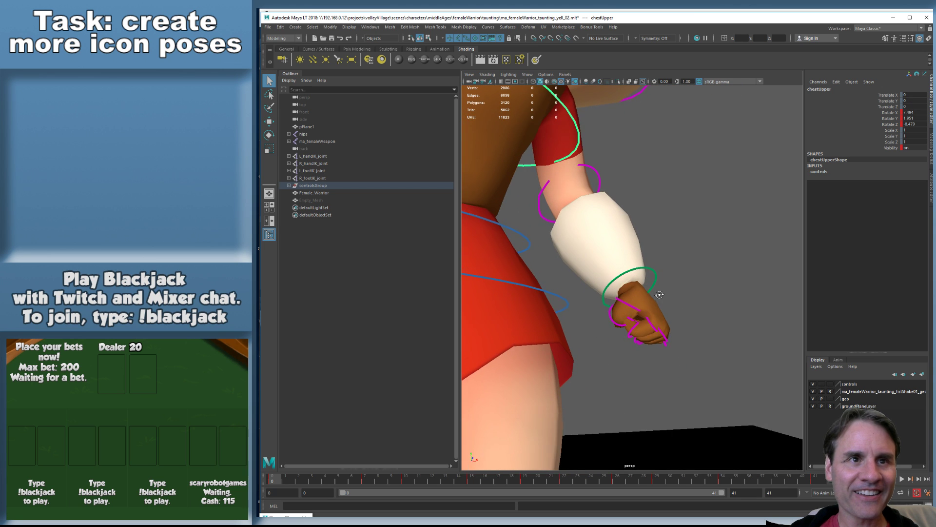
{"action": "left_click_drag", "start_coordinate": [658, 293], "coordinate": [633, 294], "text": "alt"}
{"action": "left_click", "coordinate": [619, 304]}
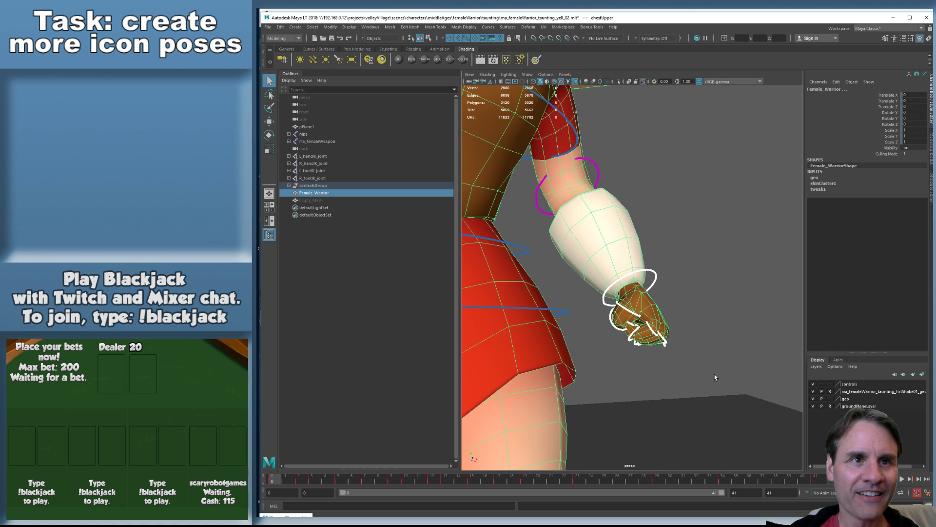
{"action": "left_click", "coordinate": [653, 307]}
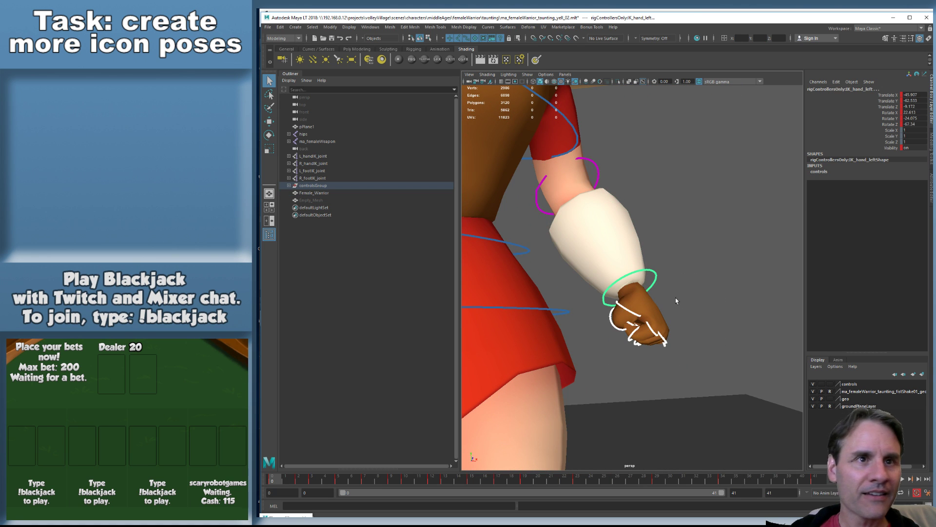
{"action": "left_click", "coordinate": [653, 280], "text": "shift"}
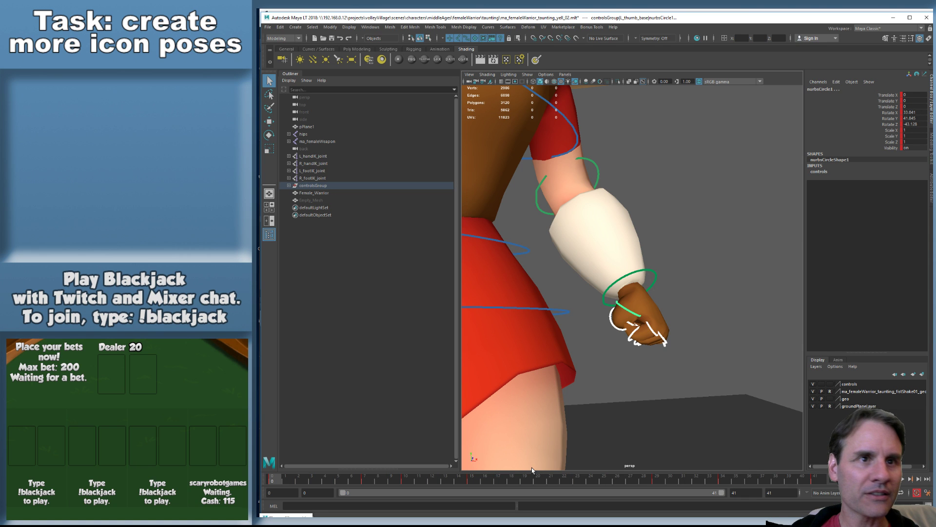
Step between the left hand controls' keys at frames 29 and 34 to compare the poses
{"action": "key", "text": "comma"}
{"action": "key", "text": "comma"}
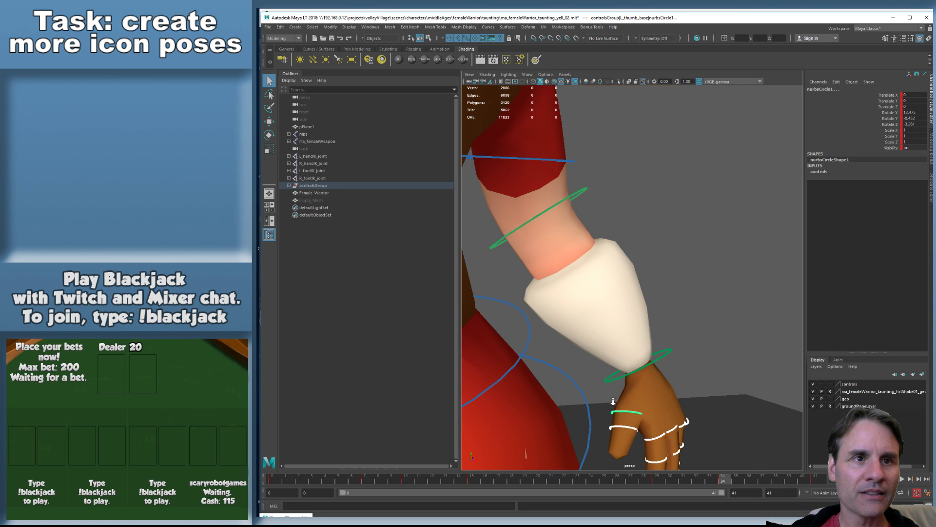
{"action": "scroll", "coordinate": [612, 401], "scroll_direction": "down", "scroll_amount": 5}
{"action": "scroll", "coordinate": [648, 379], "scroll_direction": "up", "scroll_amount": 2}
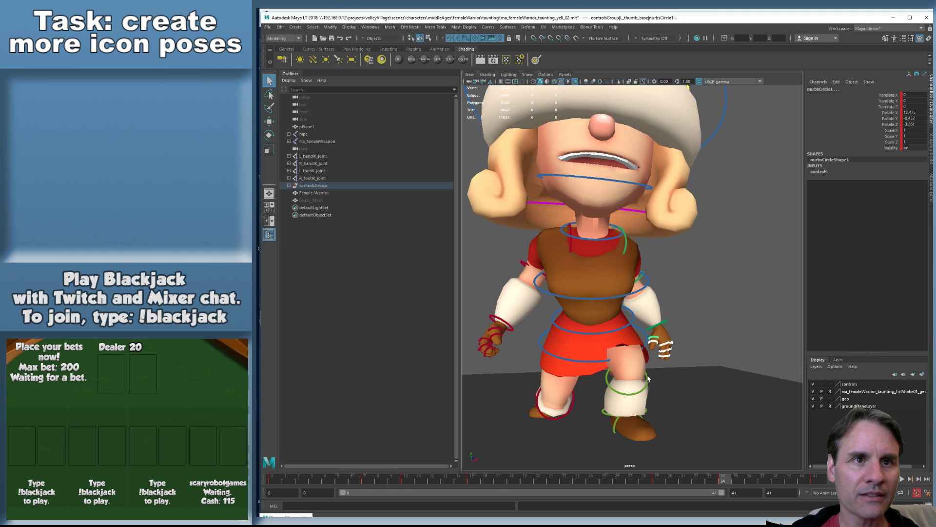
{"action": "key", "text": "comma"}
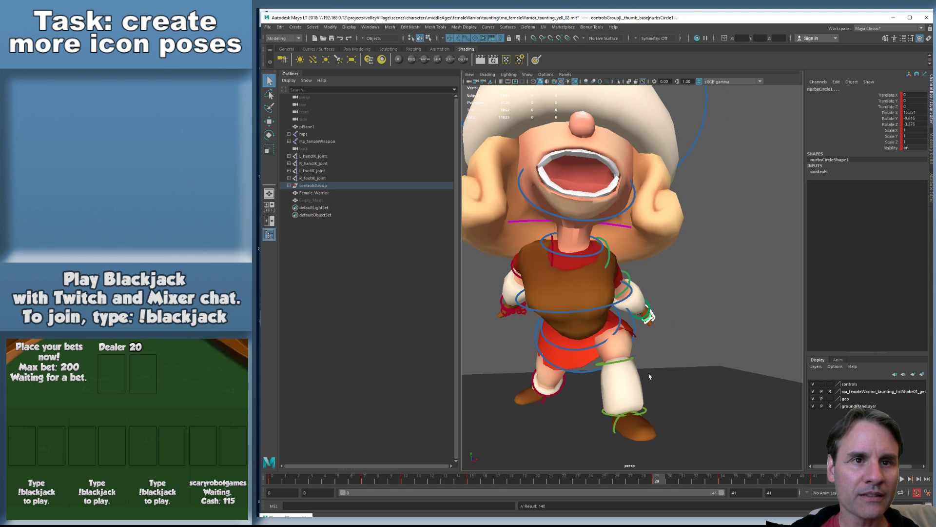
{"action": "key", "text": "period"}
{"action": "key", "text": "period"}
{"action": "key", "text": "period"}
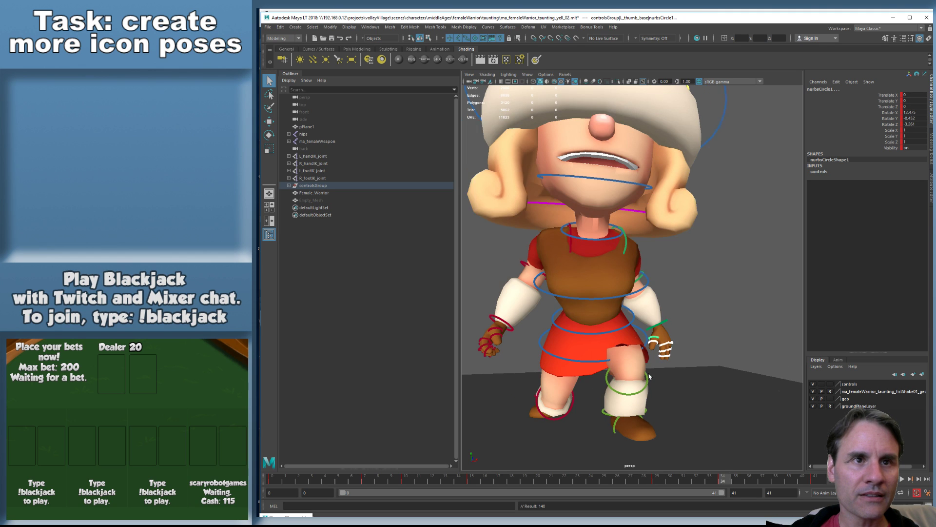
Check the pose at frame 41, play the animation from the front, and stop to view the full character
{"action": "left_click", "coordinate": [815, 479]}
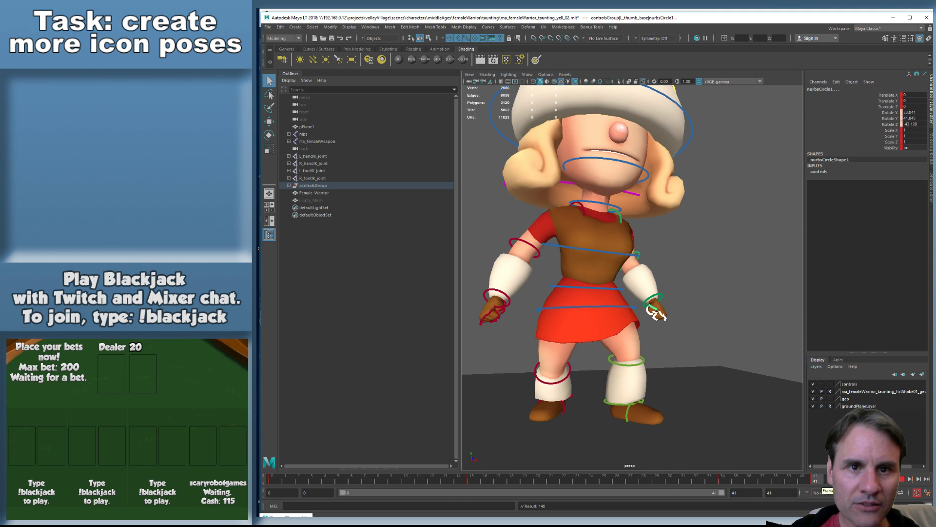
{"action": "key", "text": "comma"}
{"action": "key", "text": "period"}
{"action": "key", "text": "alt+v"}
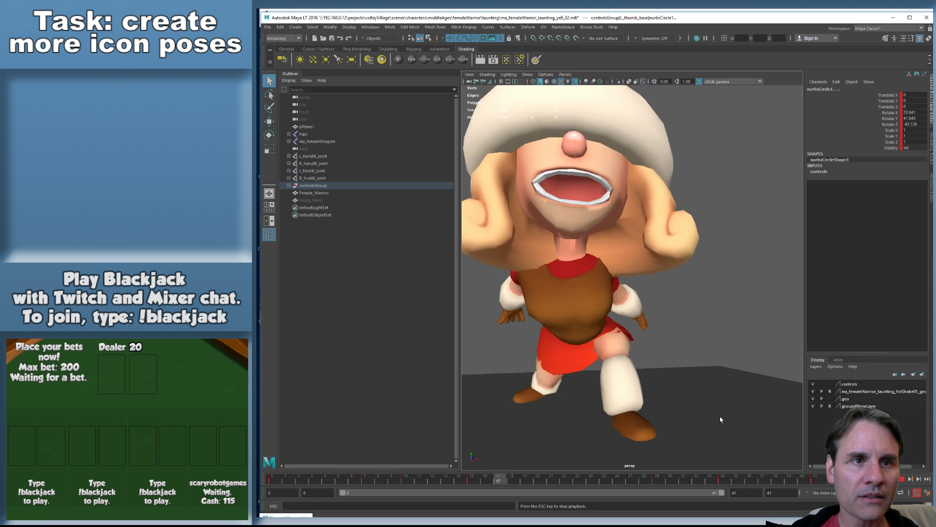
{"action": "key", "text": "Escape"}
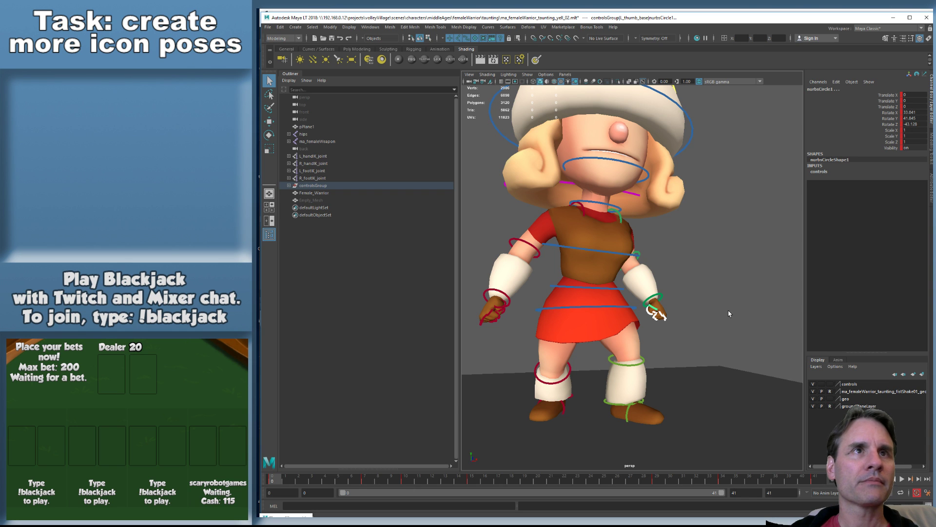
{"action": "right_click_drag", "start_coordinate": [721, 420], "coordinate": [712, 342], "text": "alt"}
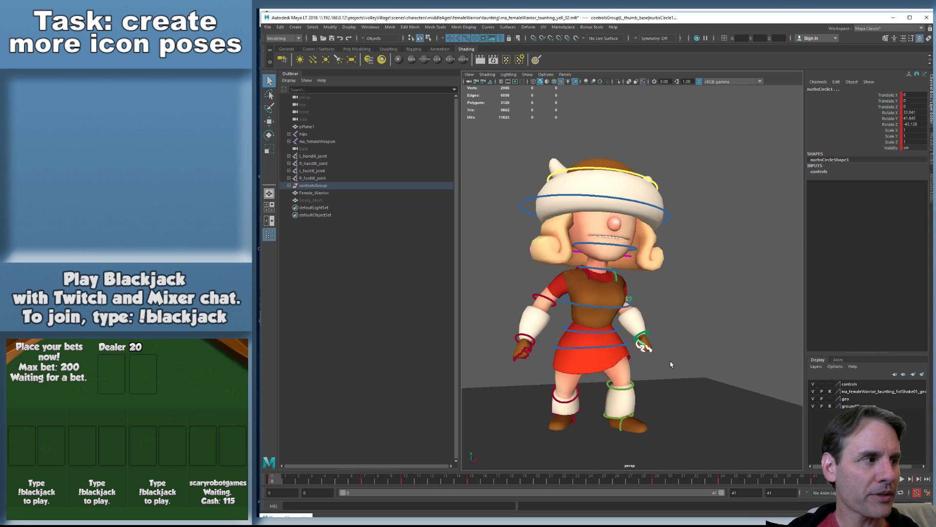
{"action": "middle_click_drag", "start_coordinate": [672, 364], "coordinate": [697, 312], "text": "alt"}
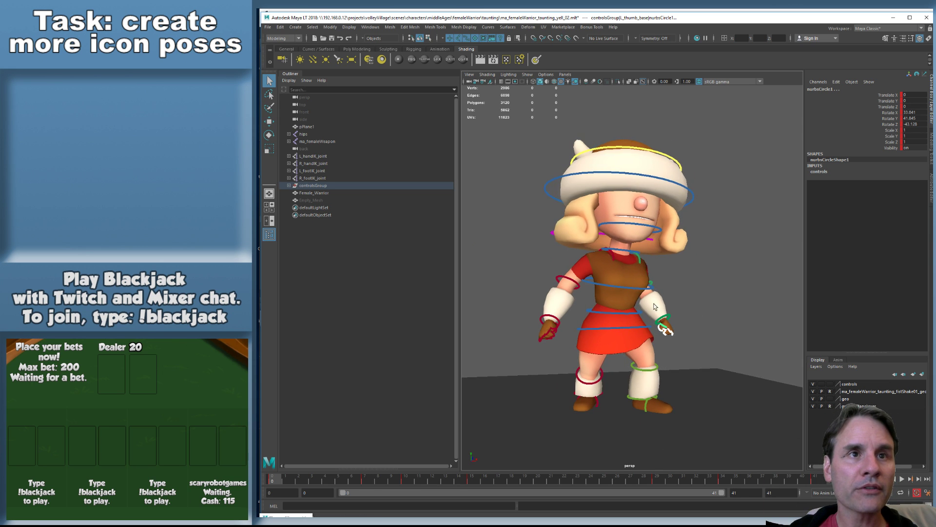
Export the selected Female_Warrior mesh as FBX into the taunting _export folder under the name versusFemaleWarrior_yell, and dismiss the export warnings
{"action": "left_click", "coordinate": [622, 302]}
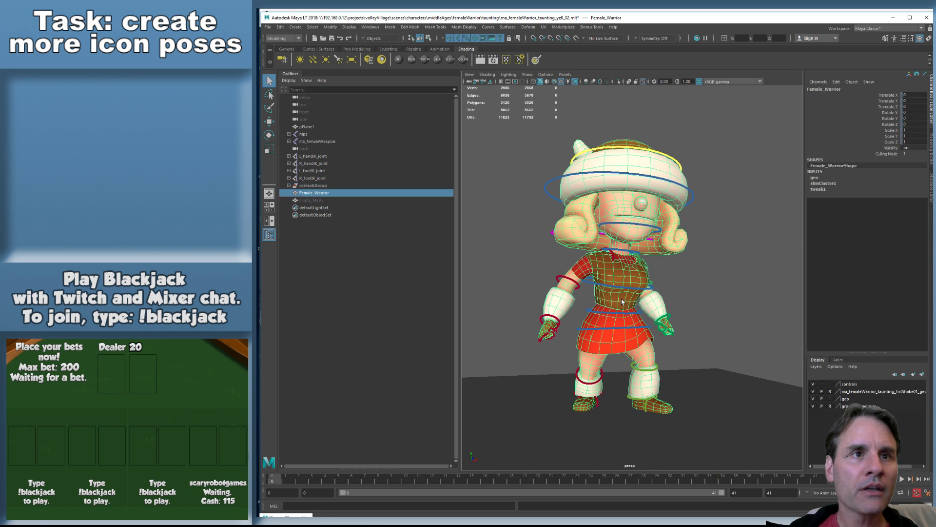
{"action": "left_click", "coordinate": [270, 26]}
{"action": "key", "text": "Escape"}
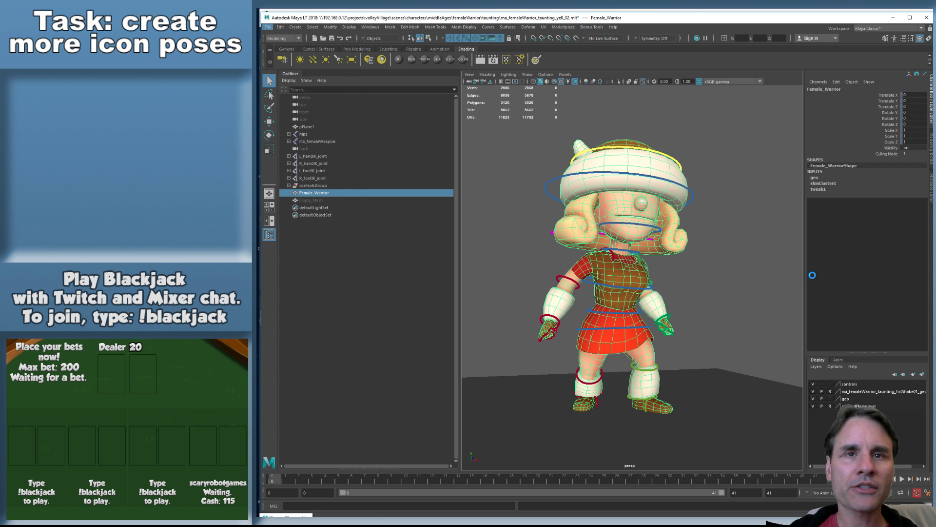
{"action": "double_click", "coordinate": [424, 219]}
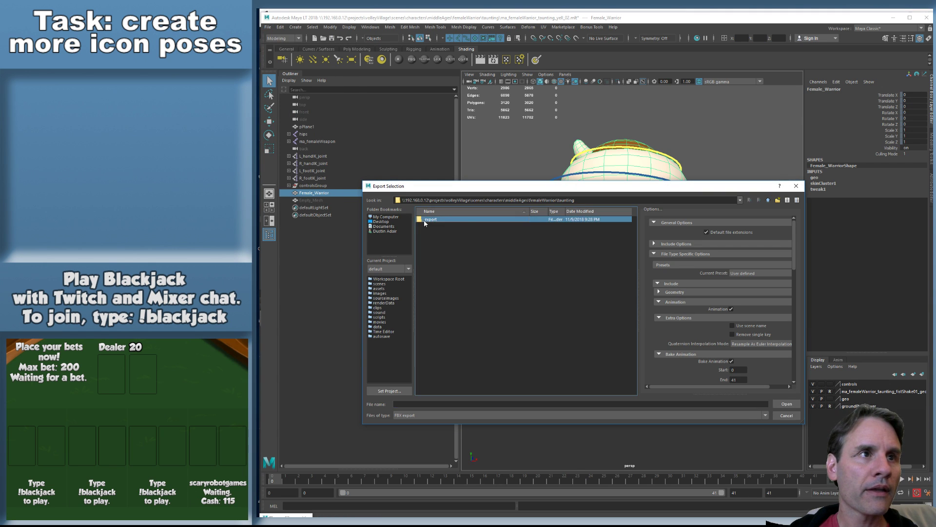
{"action": "left_click", "coordinate": [464, 231]}
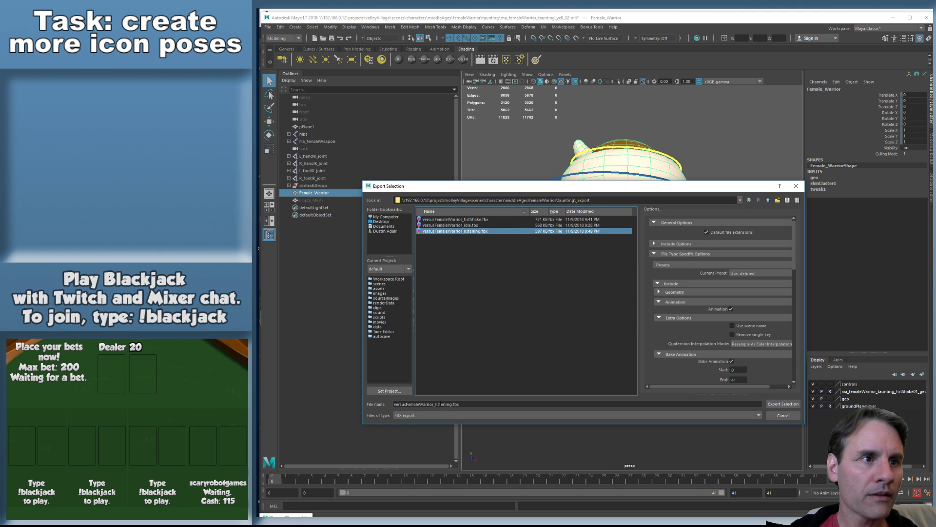
{"action": "left_click", "coordinate": [437, 403]}
{"action": "key", "text": "shift+End"}
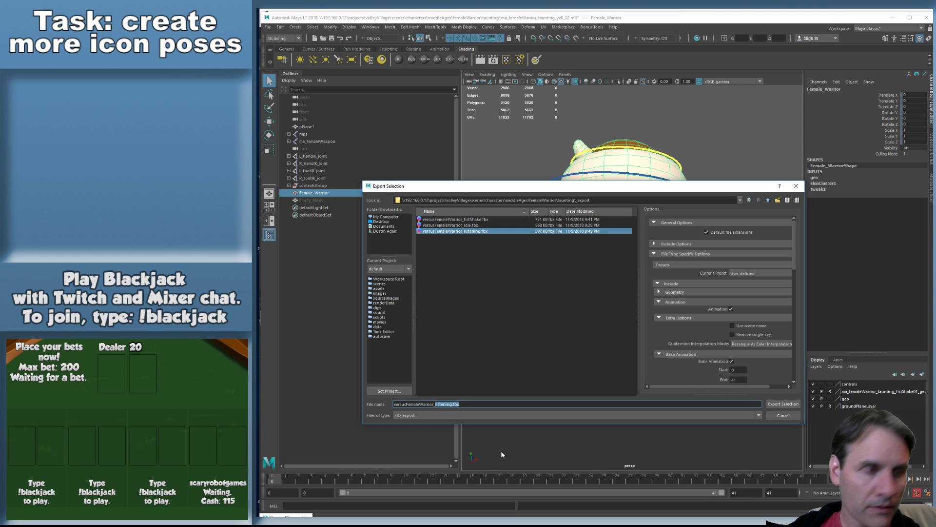
{"action": "type", "text": "yell"}
{"action": "key", "text": "Return"}
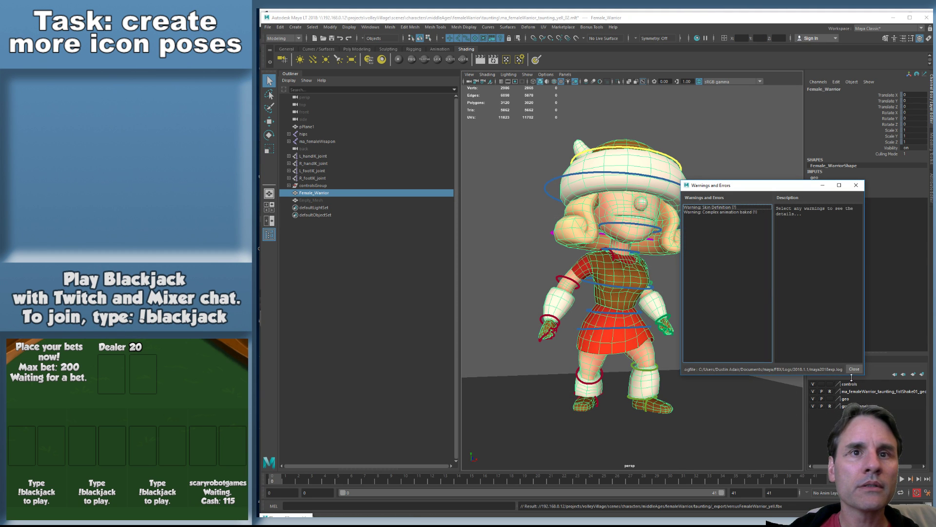
{"action": "left_click", "coordinate": [854, 369]}
Switch to Unity and import versusFemaleWarrior_yell.fbx from the _export folder into the femaleWarrior assets folder
{"action": "key", "text": "alt+Tab"}
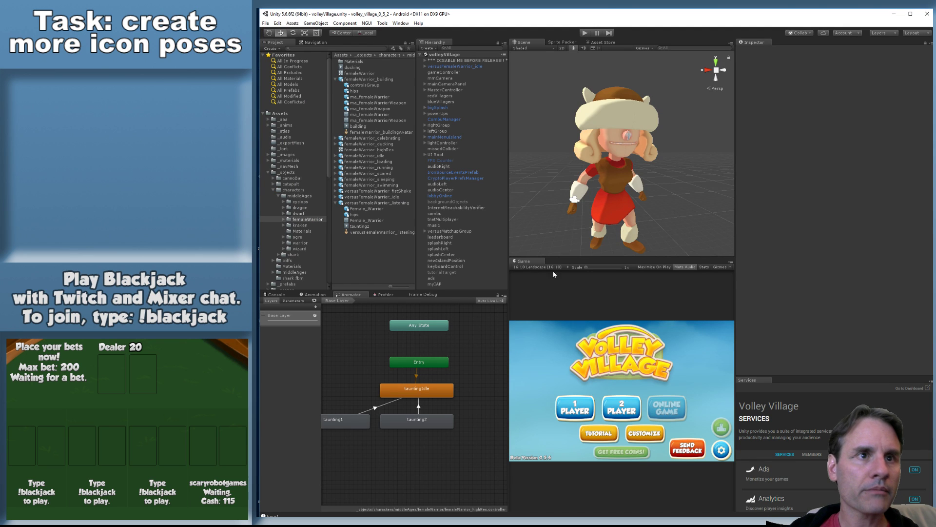
{"action": "left_click", "coordinate": [336, 204]}
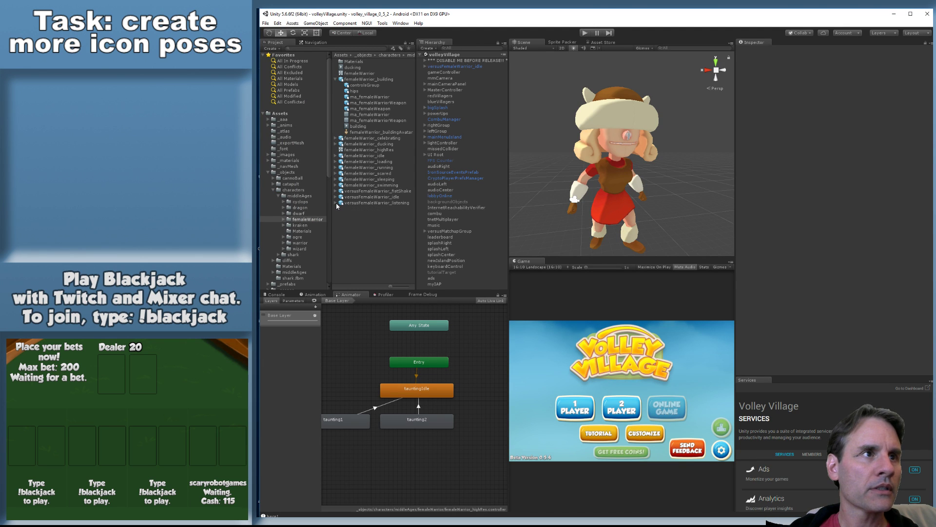
{"action": "key", "text": "alt+Tab"}
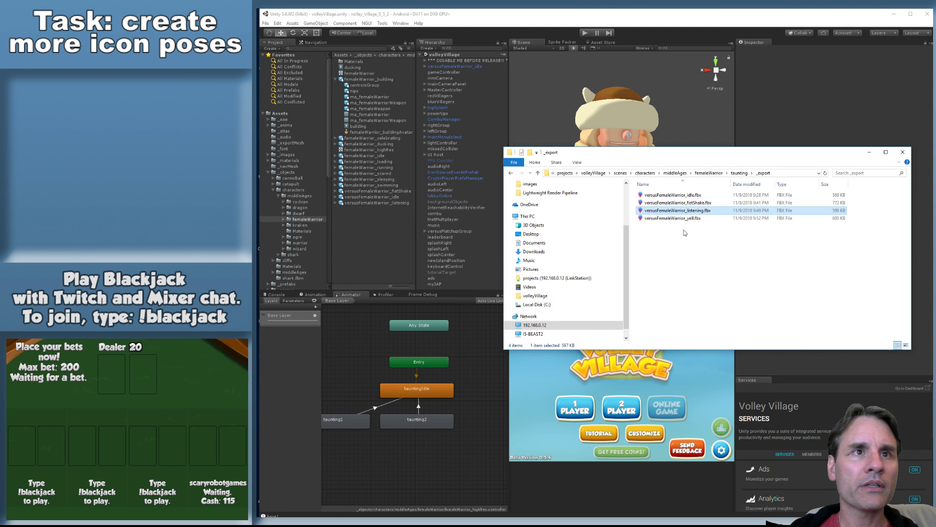
{"action": "left_click", "coordinate": [682, 218]}
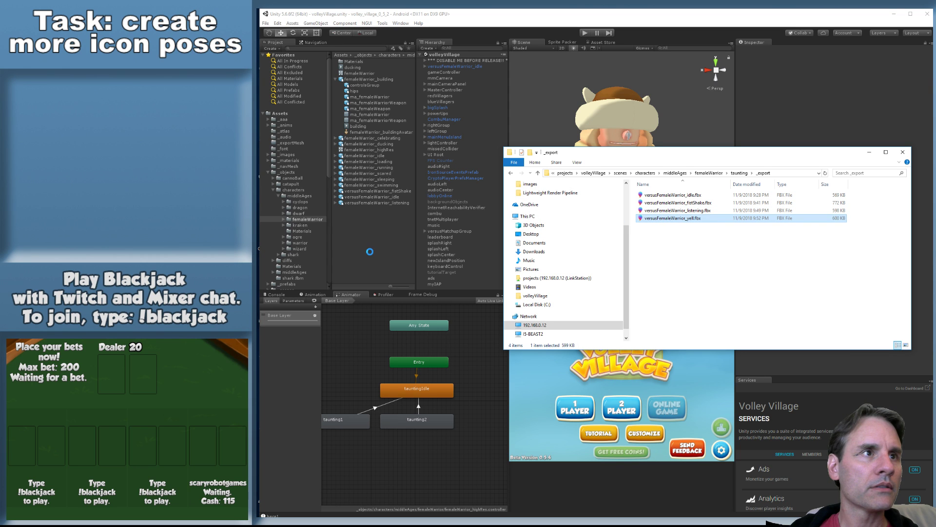
{"action": "left_click", "coordinate": [380, 208]}
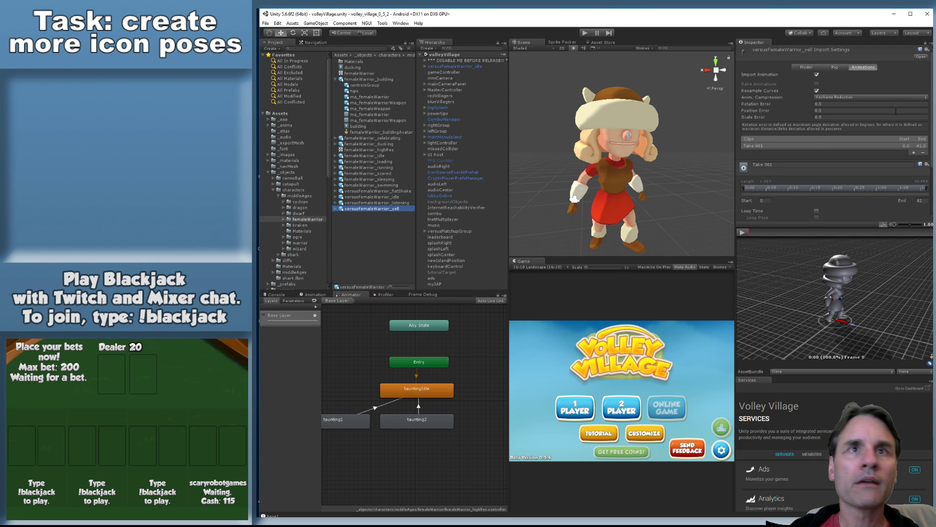
Set the rig animation type of versusFemaleWarrior_yell to Humanoid
{"action": "left_click", "coordinate": [836, 67]}
{"action": "left_click", "coordinate": [838, 74]}
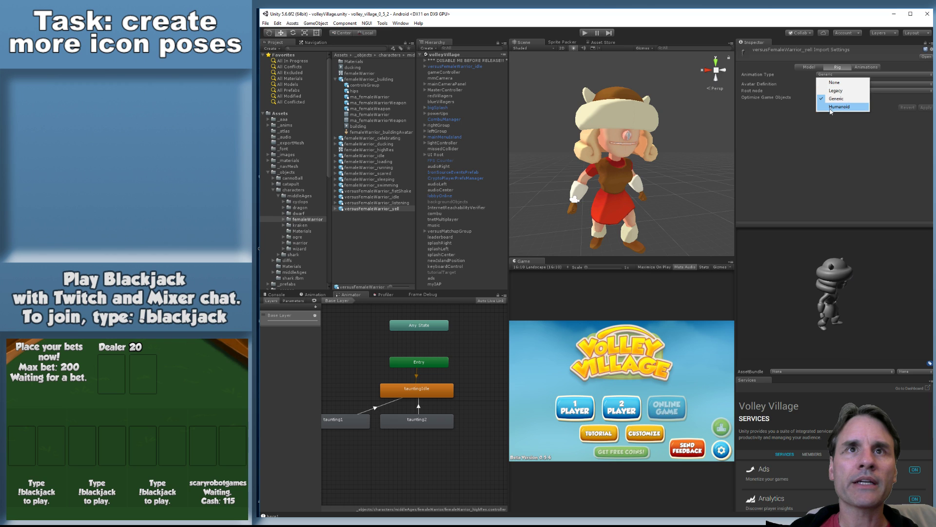
{"action": "left_click", "coordinate": [839, 107]}
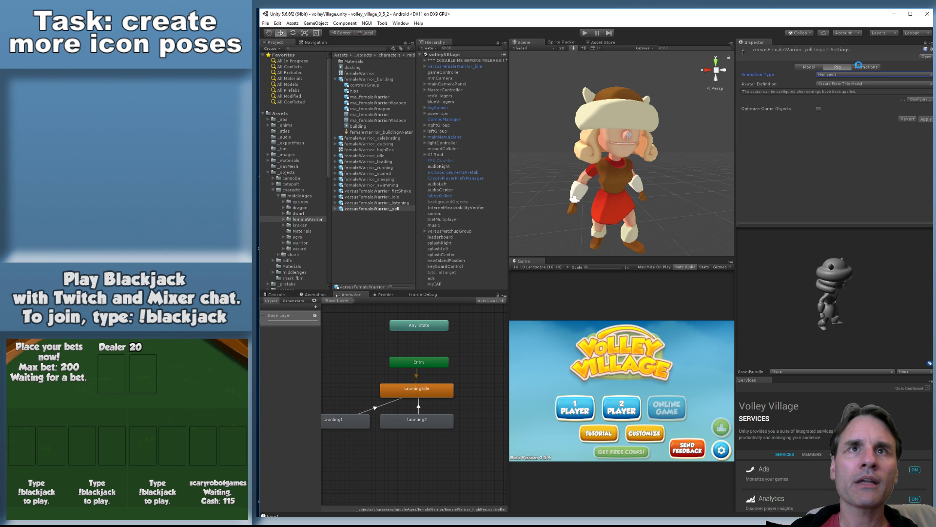
Apply the rig change and rename the Take 001 animation clip to taunting3
{"action": "left_click", "coordinate": [860, 68]}
{"action": "left_click", "coordinate": [781, 174]}
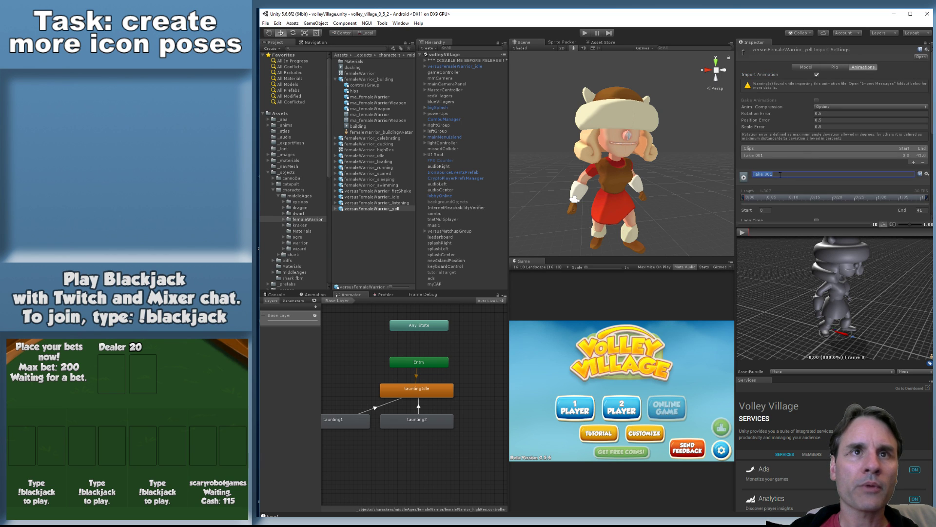
{"action": "type", "text": "tau"}
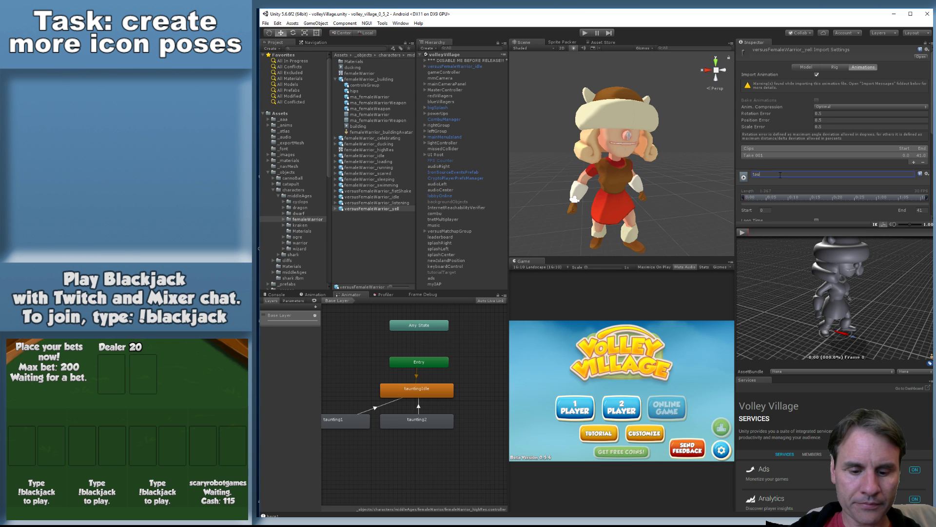
{"action": "type", "text": "nting3"}
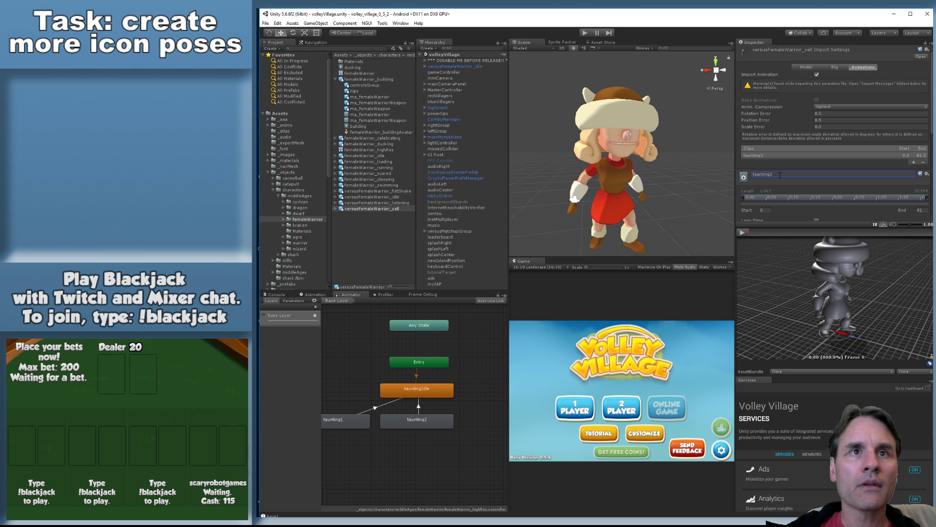
Enable Bake Into Pose for the taunting3 clip's root rotation, Y position and XZ position
{"action": "scroll", "coordinate": [787, 174], "scroll_direction": "down", "scroll_amount": 3}
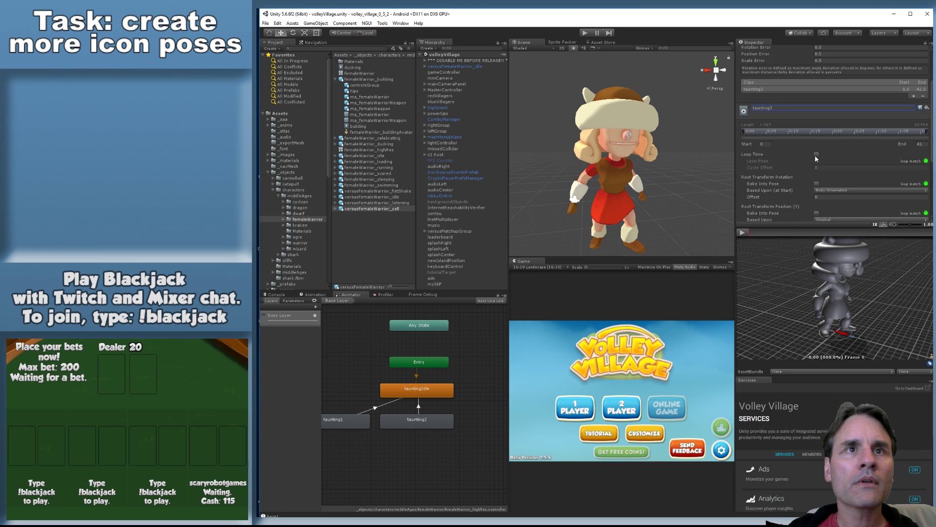
{"action": "scroll", "coordinate": [819, 160], "scroll_direction": "down", "scroll_amount": 2}
{"action": "left_click", "coordinate": [816, 139]}
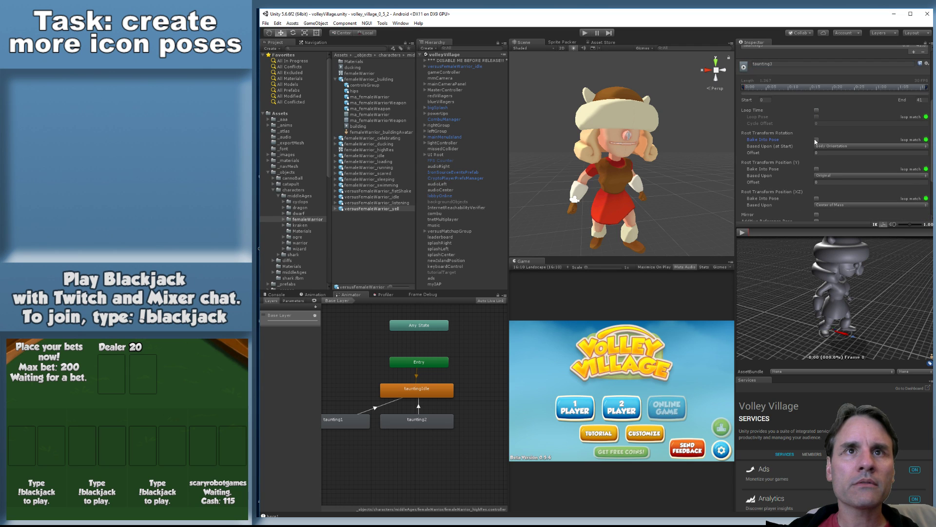
{"action": "left_click", "coordinate": [816, 169]}
{"action": "left_click", "coordinate": [816, 198]}
Base the clip's root XZ position and root rotation on Original, and apply the import settings
{"action": "scroll", "coordinate": [824, 195], "scroll_direction": "down", "scroll_amount": 1}
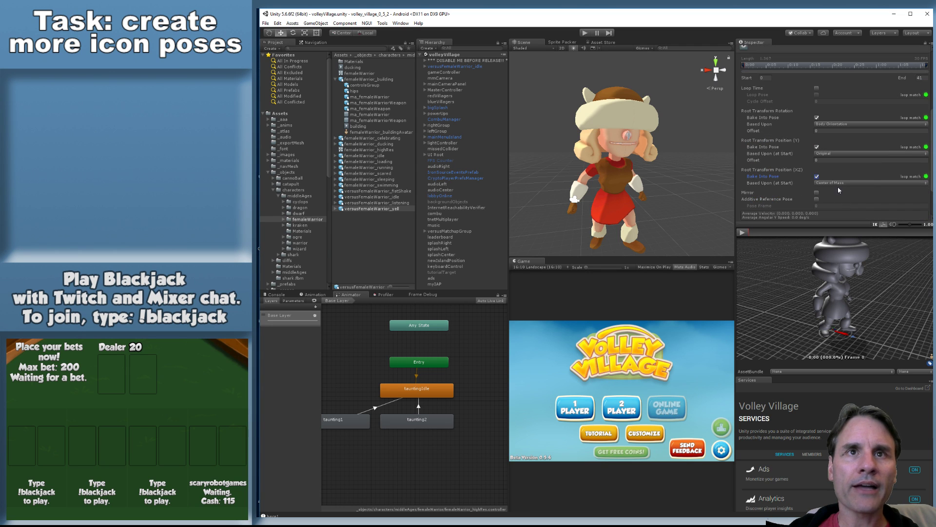
{"action": "left_click", "coordinate": [840, 183]}
{"action": "left_click", "coordinate": [840, 192]}
{"action": "left_click", "coordinate": [841, 130]}
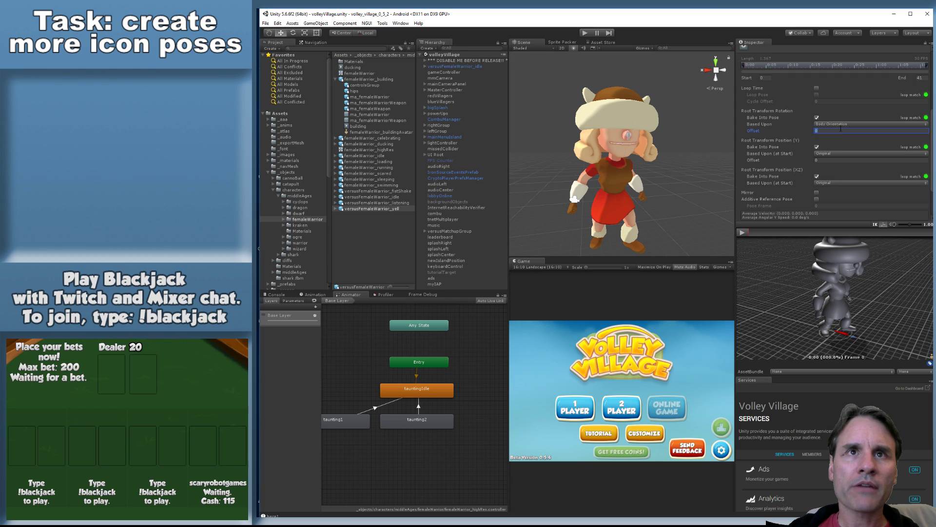
{"action": "left_click", "coordinate": [840, 124]}
{"action": "left_click", "coordinate": [841, 133]}
{"action": "scroll", "coordinate": [922, 205], "scroll_direction": "down", "scroll_amount": 3}
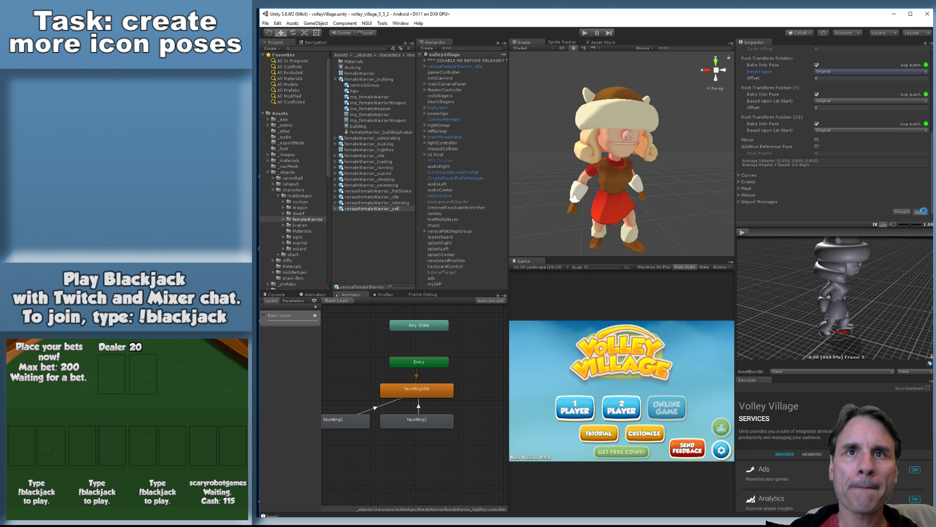
{"action": "left_click", "coordinate": [924, 213]}
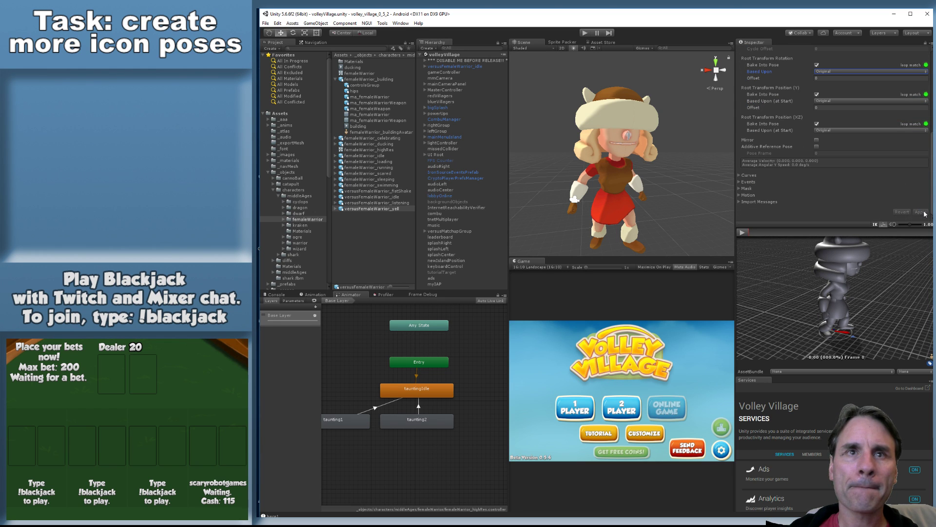
Add the taunting3 clip as a state beside taunting2 in the animator and make a transition from it to tauntingIdle
{"action": "left_click", "coordinate": [335, 209]}
{"action": "left_click_drag", "start_coordinate": [365, 232], "coordinate": [477, 424]}
{"action": "right_click", "coordinate": [489, 425]}
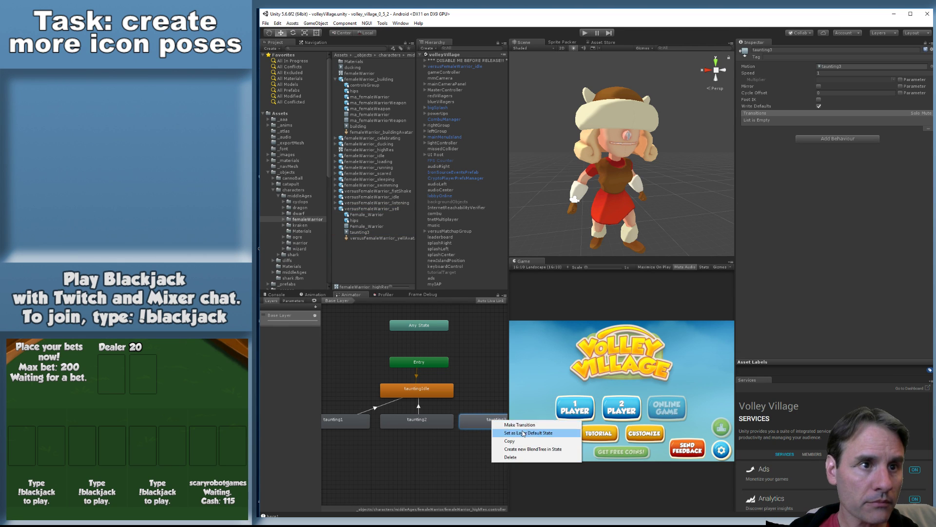
{"action": "left_click", "coordinate": [505, 423]}
{"action": "left_click", "coordinate": [438, 390]}
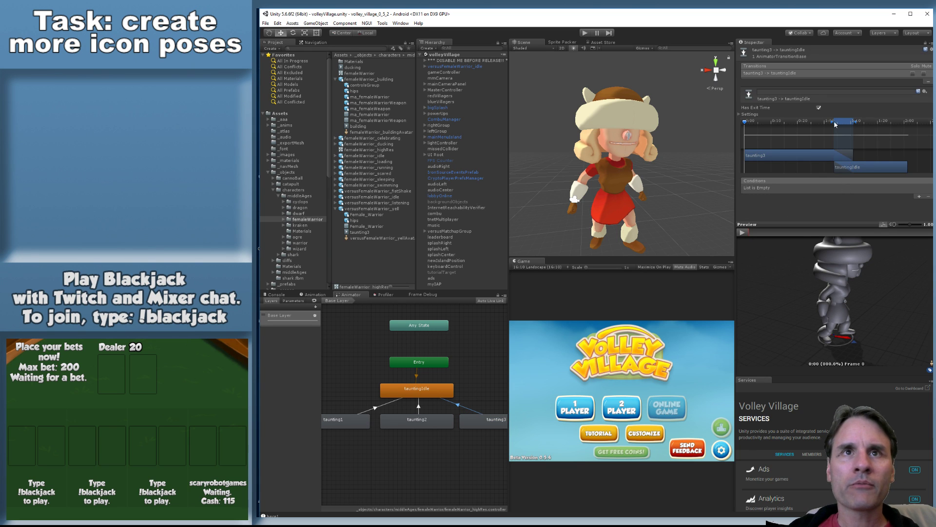
Move the transition's start to the end of the taunting3 clip so nothing overlaps, and play the preview from the front
{"action": "left_click_drag", "start_coordinate": [834, 124], "coordinate": [854, 125]}
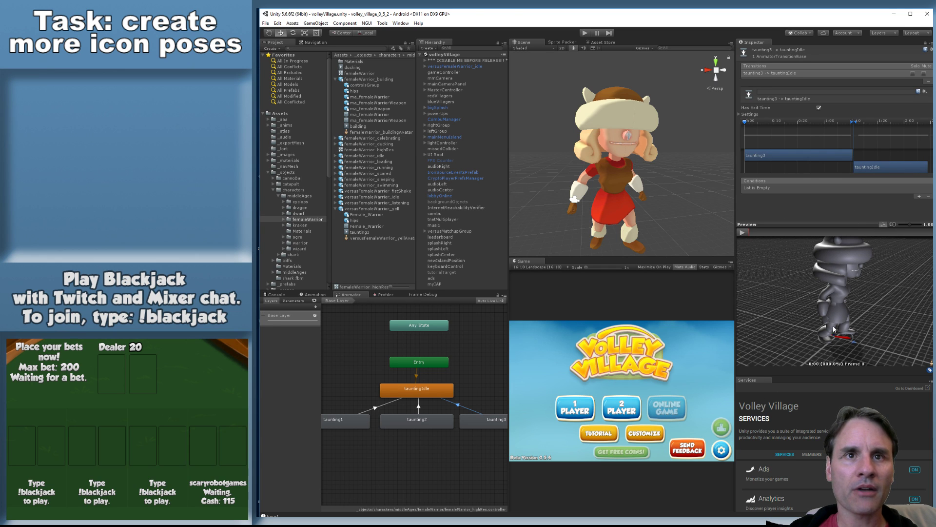
{"action": "left_click_drag", "start_coordinate": [834, 329], "coordinate": [754, 269], "text": "alt"}
{"action": "left_click", "coordinate": [742, 232]}
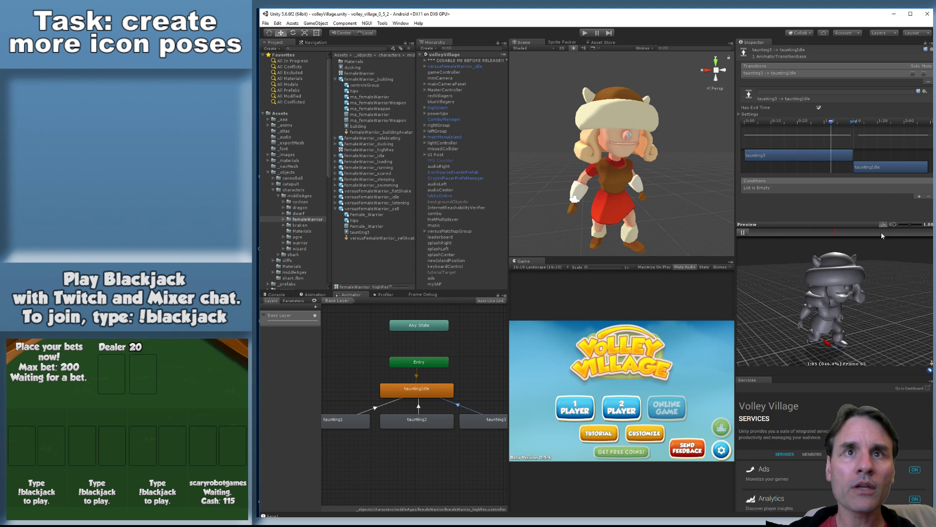
{"action": "left_click", "coordinate": [742, 232]}
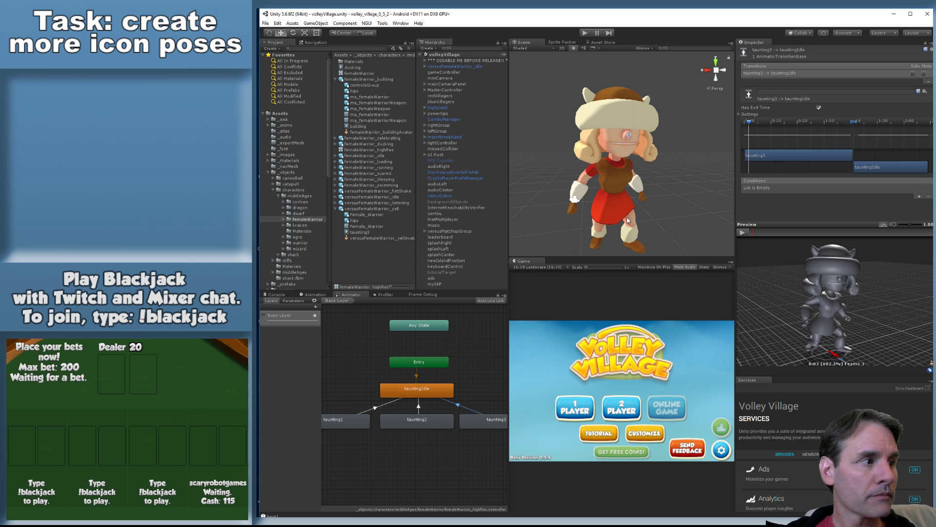
Open the ma_warrior_highRes animator controller in the warrior folder and examine its taunting and response states for reference
{"action": "left_click", "coordinate": [620, 174]}
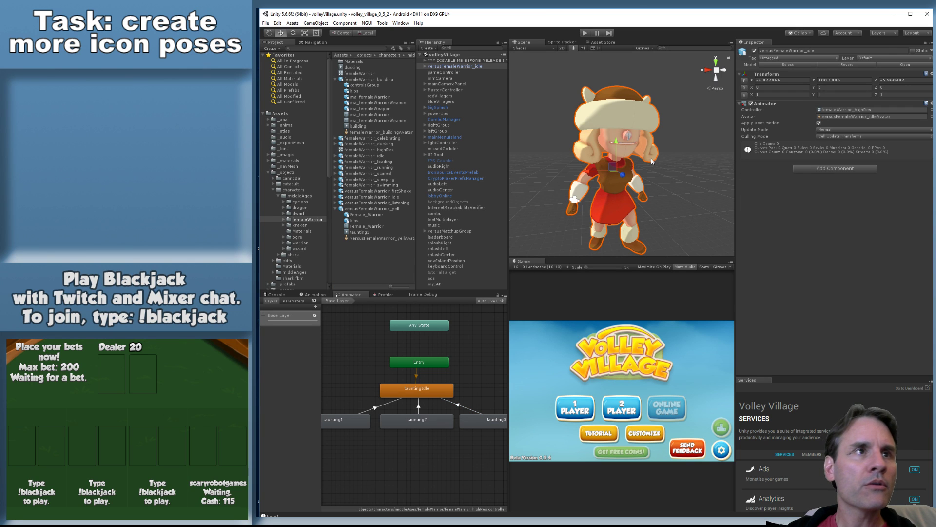
{"action": "left_click", "coordinate": [300, 243]}
{"action": "left_click", "coordinate": [375, 126]}
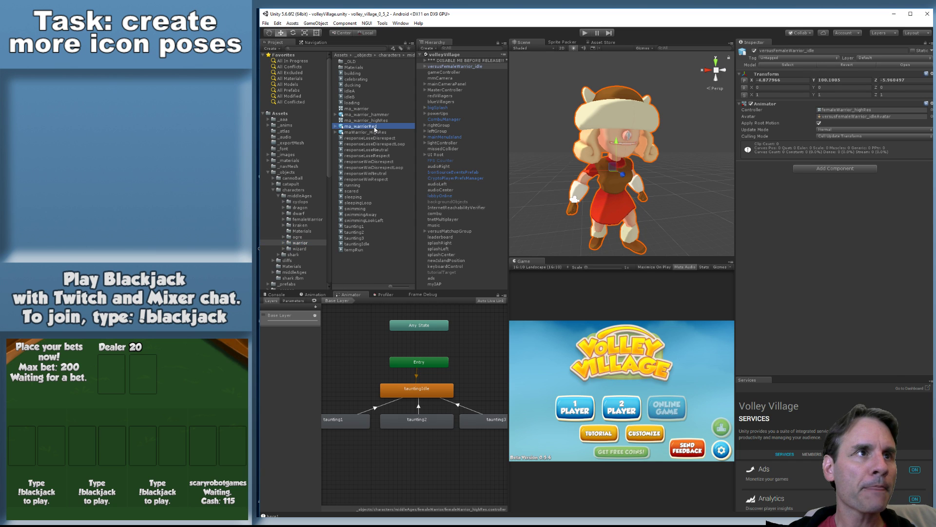
{"action": "left_click", "coordinate": [370, 121]}
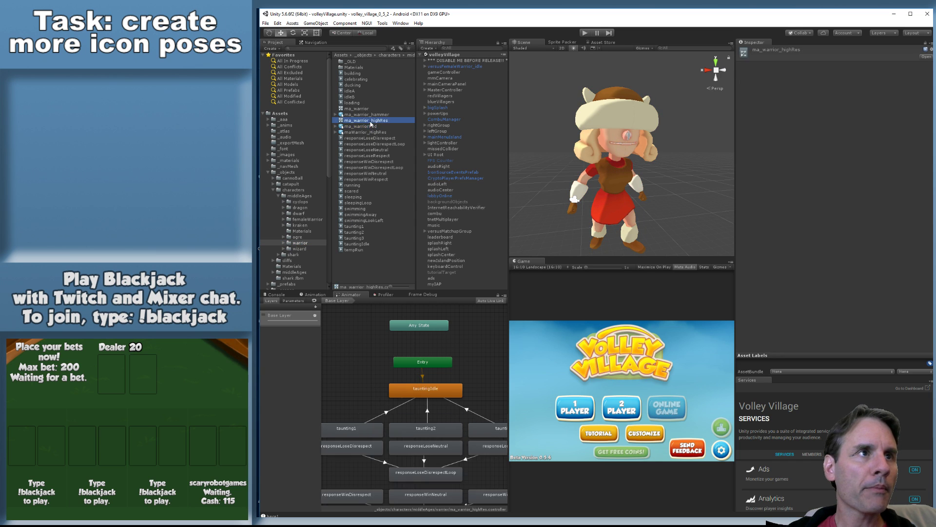
{"action": "middle_click_drag", "start_coordinate": [356, 359], "coordinate": [375, 345]}
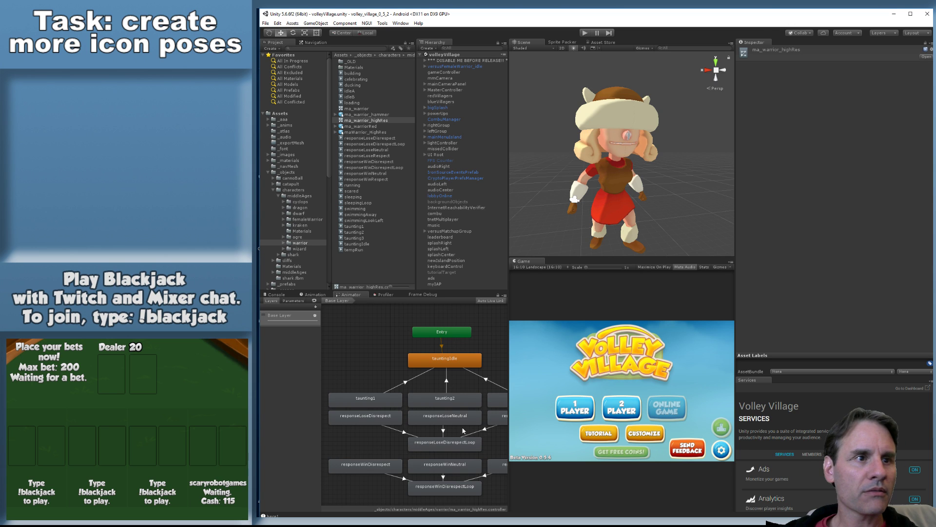
{"action": "middle_click_drag", "start_coordinate": [453, 431], "coordinate": [409, 416]}
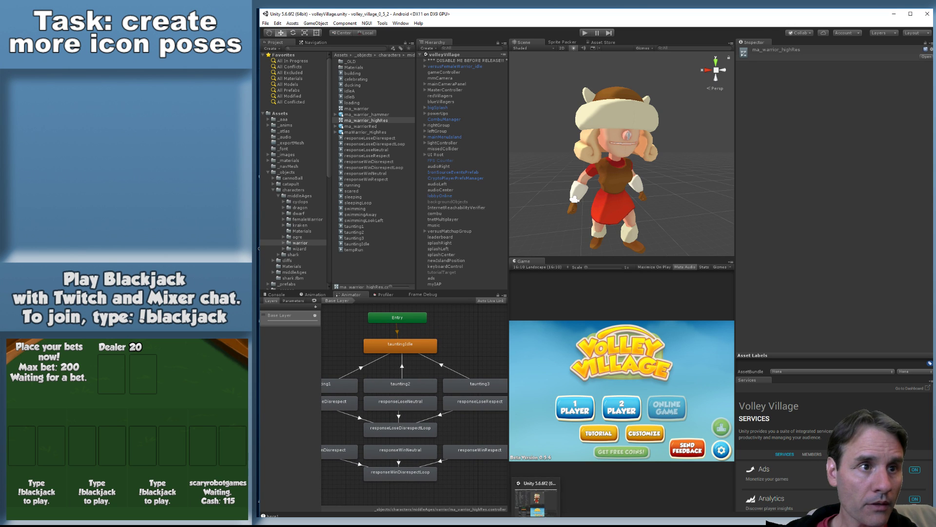
Switch back to Maya and save the female warrior yell scene
{"action": "mouse_move", "coordinate": [428, 523]}
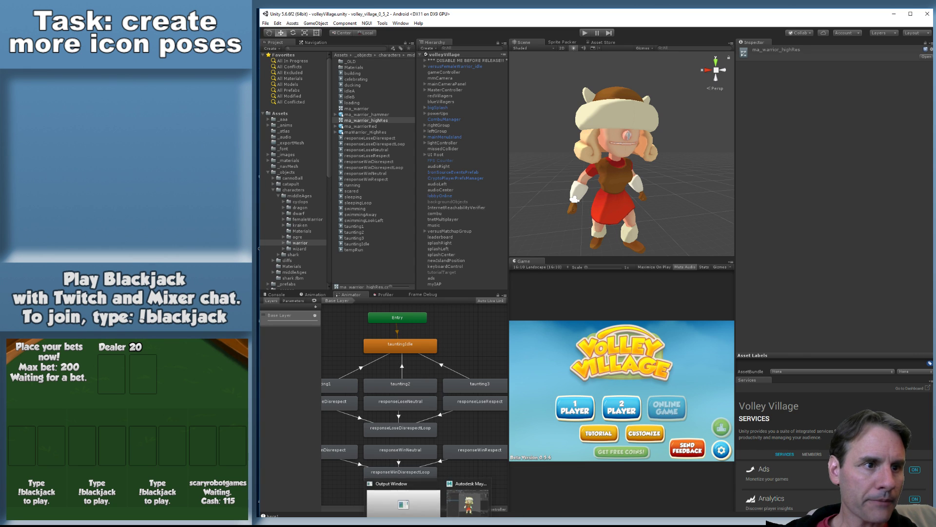
{"action": "left_click", "coordinate": [467, 500]}
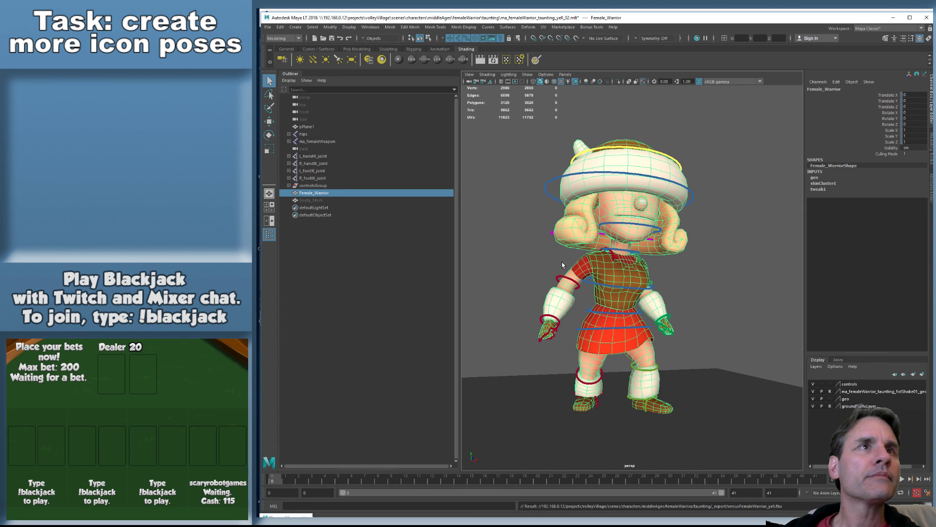
{"action": "key", "text": "ctrl+s"}
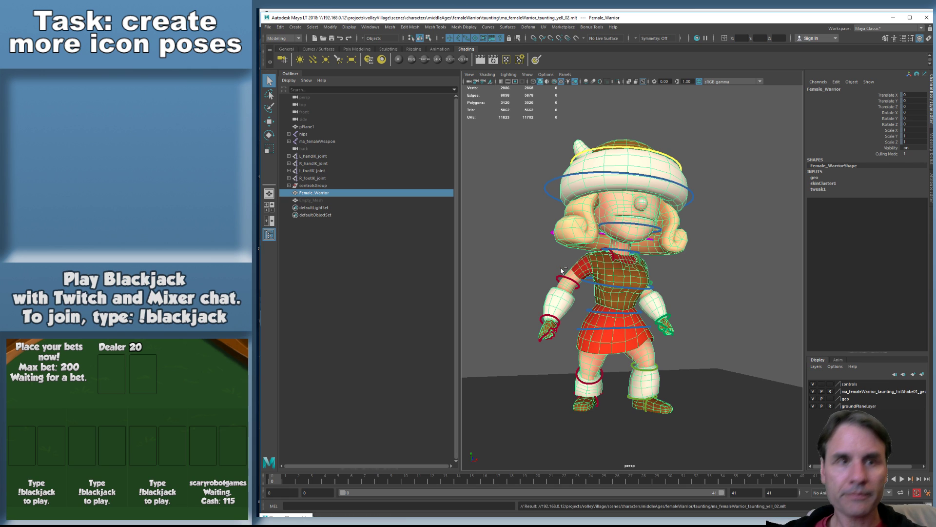
Open the scene ma_femaleWarrior_loseDisrespectful_01 from the femaleWarrior response folder
{"action": "key", "text": "ctrl+o"}
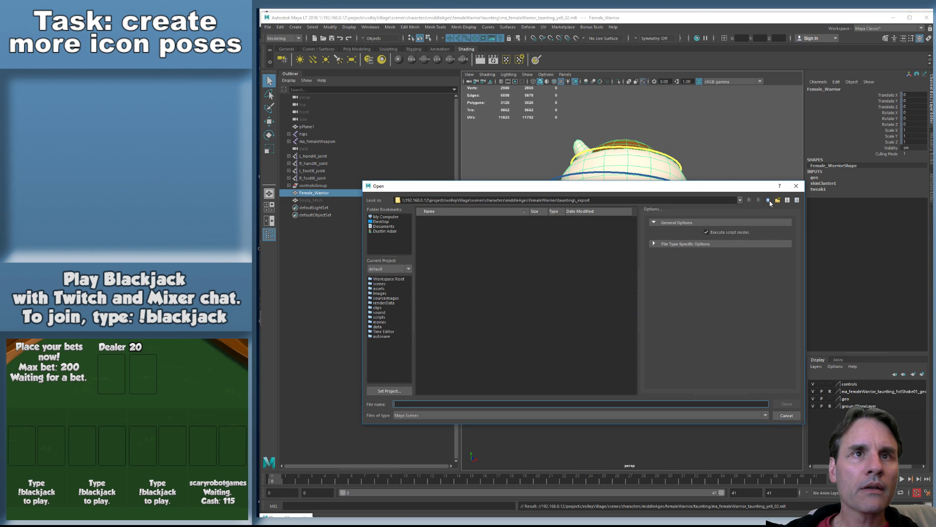
{"action": "left_click", "coordinate": [769, 200]}
{"action": "left_click", "coordinate": [768, 200]}
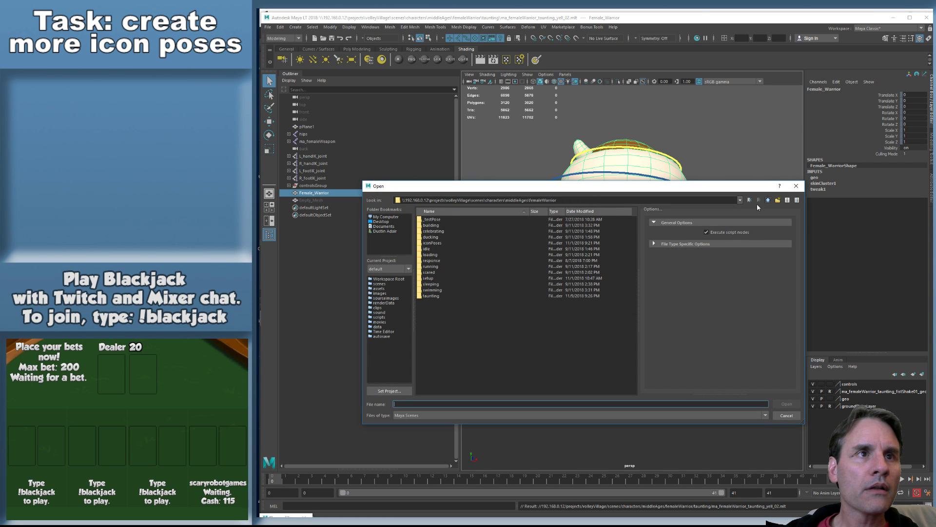
{"action": "double_click", "coordinate": [442, 260]}
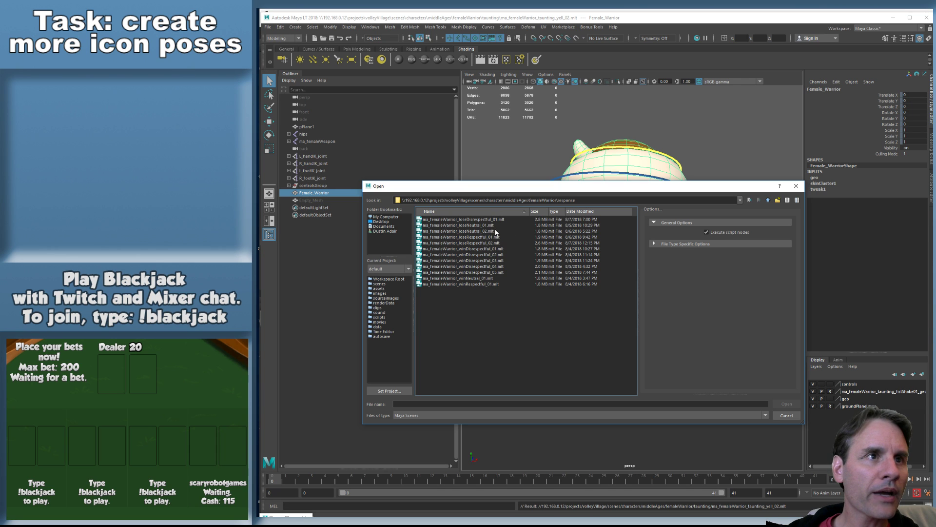
{"action": "left_click", "coordinate": [492, 284]}
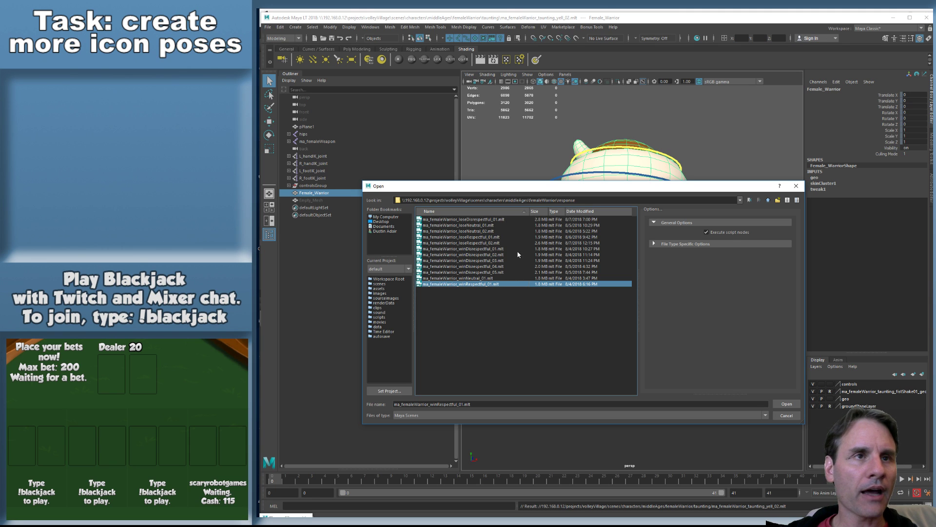
{"action": "double_click", "coordinate": [498, 218]}
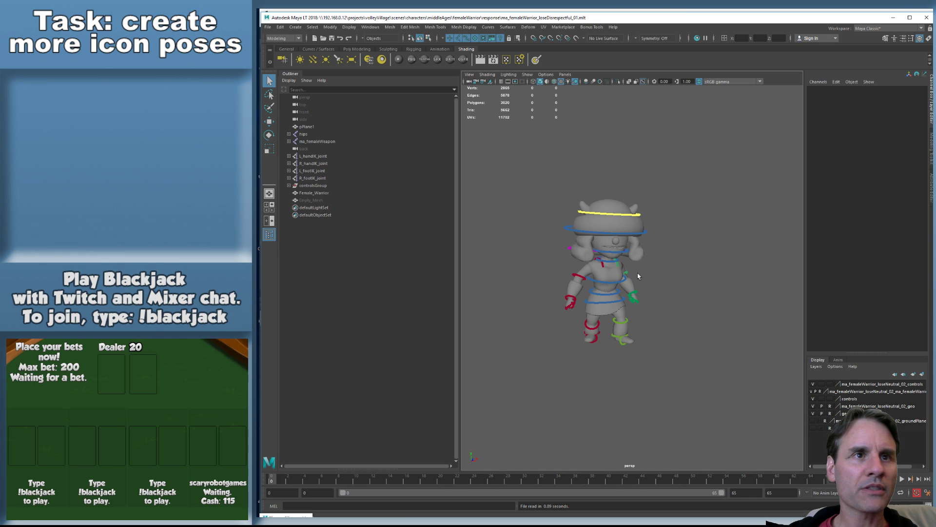
Select the Female_Warrior mesh and open the file texture node that feeds its phong material's color
{"action": "scroll", "coordinate": [638, 276], "scroll_direction": "up", "scroll_amount": 3}
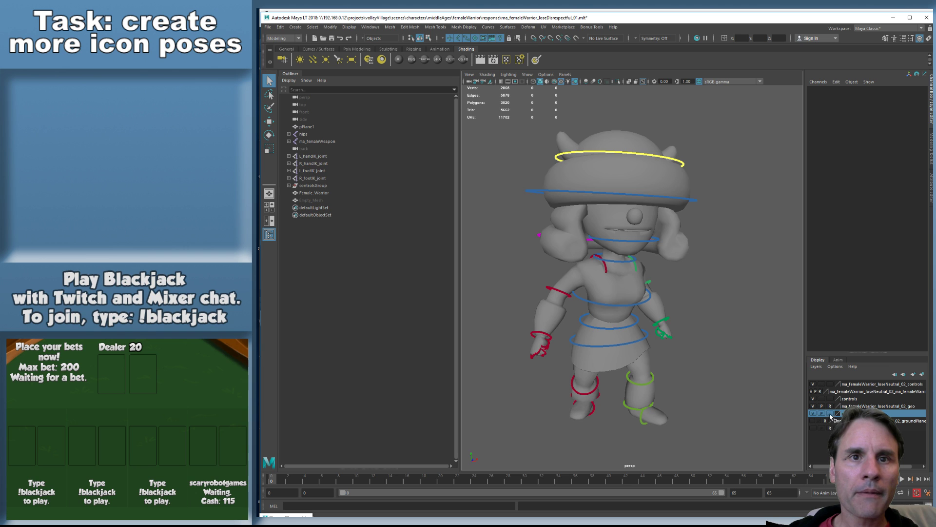
{"action": "left_click", "coordinate": [688, 187]}
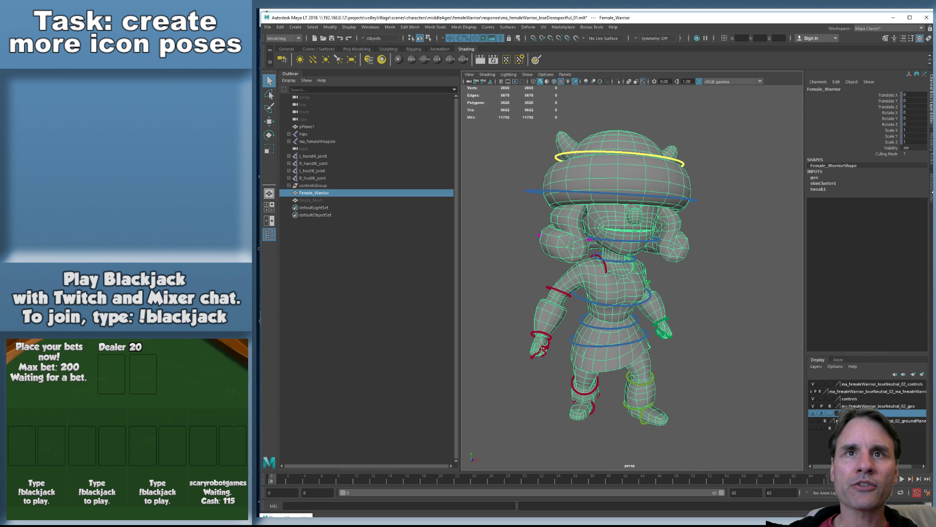
{"action": "left_click", "coordinate": [932, 196]}
{"action": "left_click", "coordinate": [924, 88]}
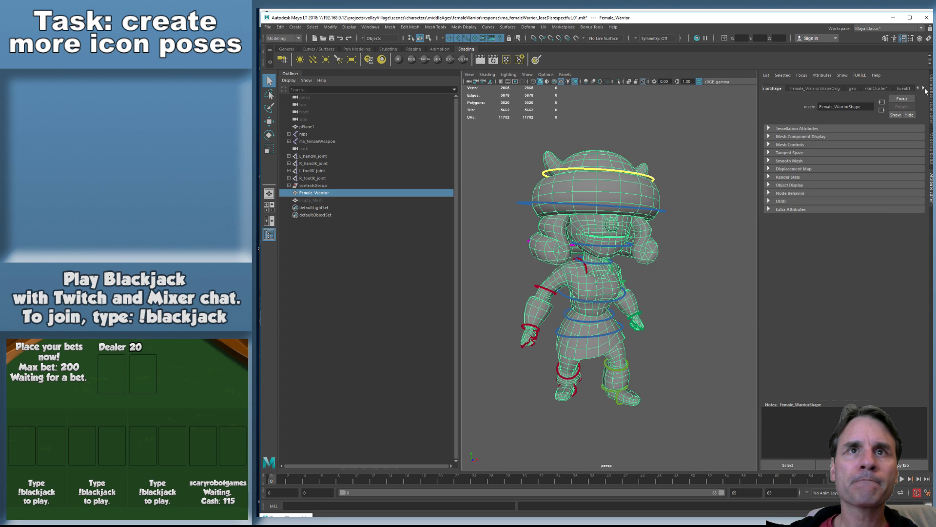
{"action": "left_click", "coordinate": [866, 90]}
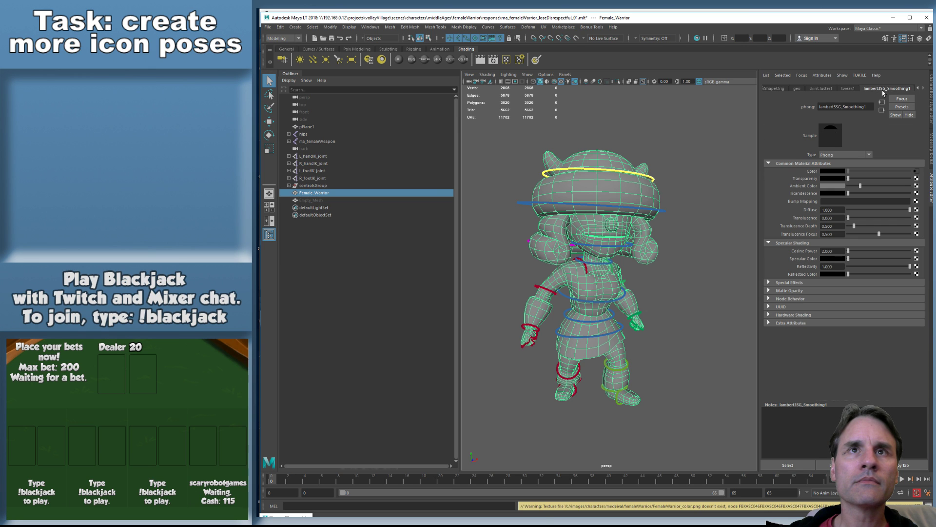
{"action": "left_click", "coordinate": [916, 175]}
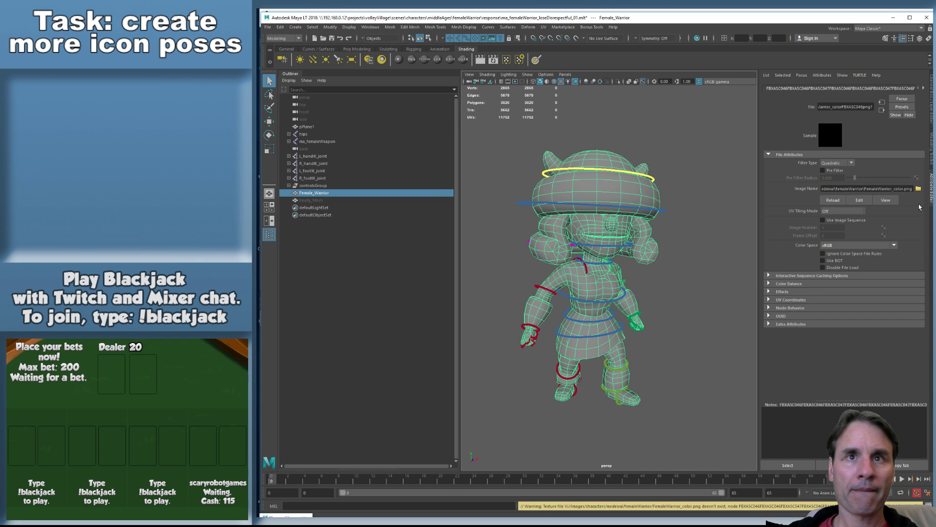
Relink the color texture to the image in images/characters/medieval/femaleWarrior and deselect the mesh to check it
{"action": "left_click", "coordinate": [919, 189]}
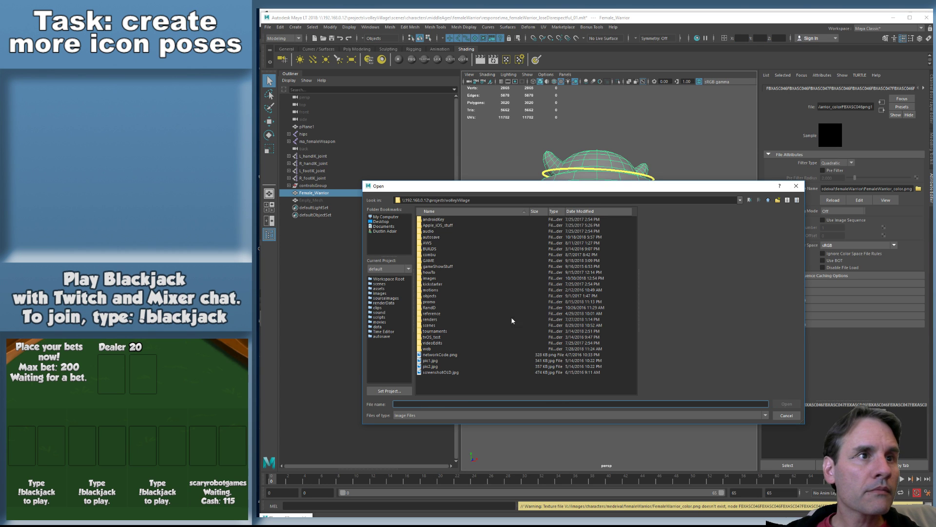
{"action": "double_click", "coordinate": [430, 278]}
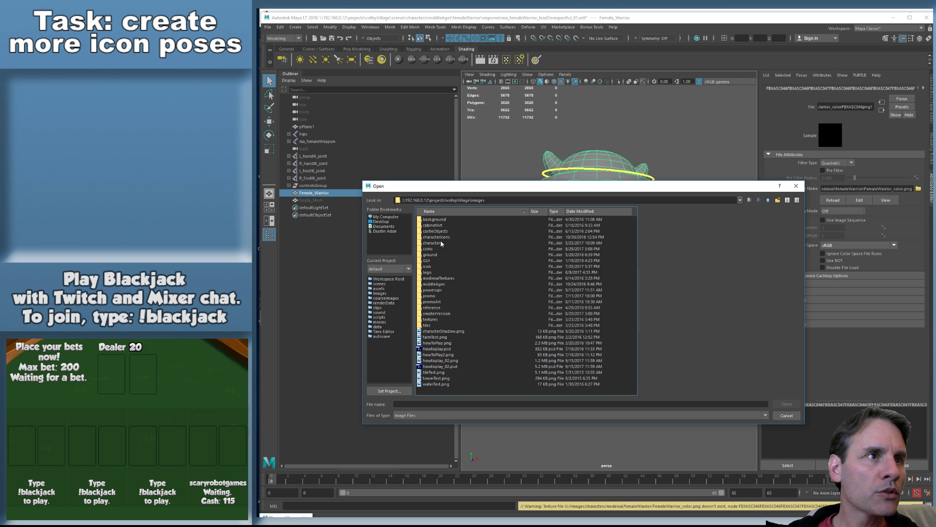
{"action": "double_click", "coordinate": [439, 242]}
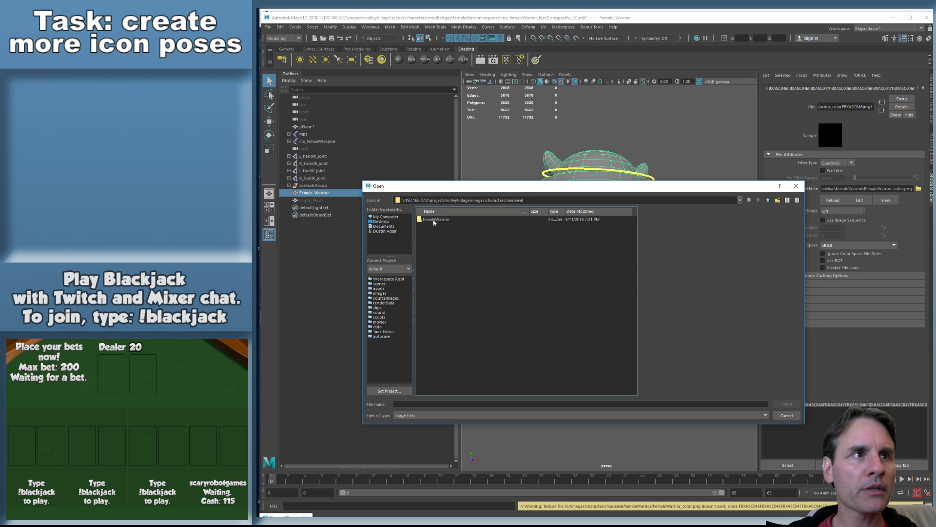
{"action": "double_click", "coordinate": [431, 220]}
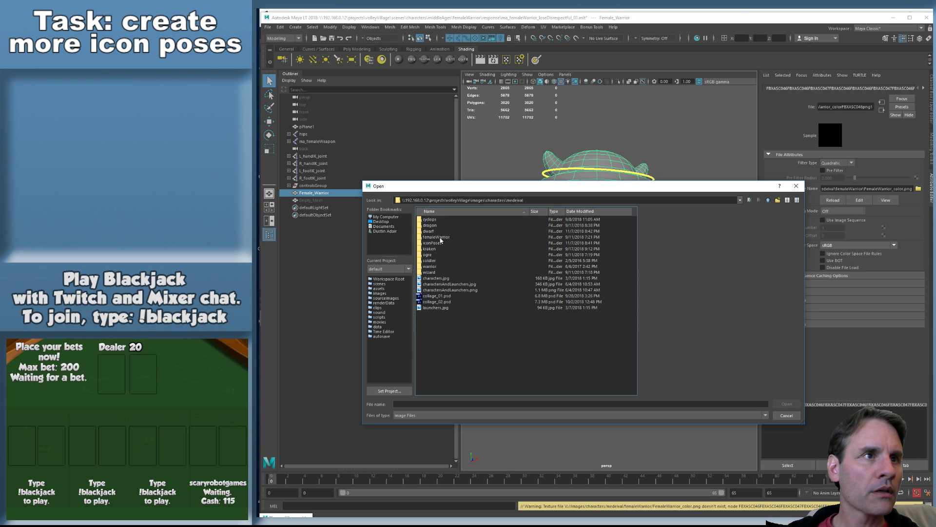
{"action": "double_click", "coordinate": [439, 237]}
{"action": "double_click", "coordinate": [453, 248]}
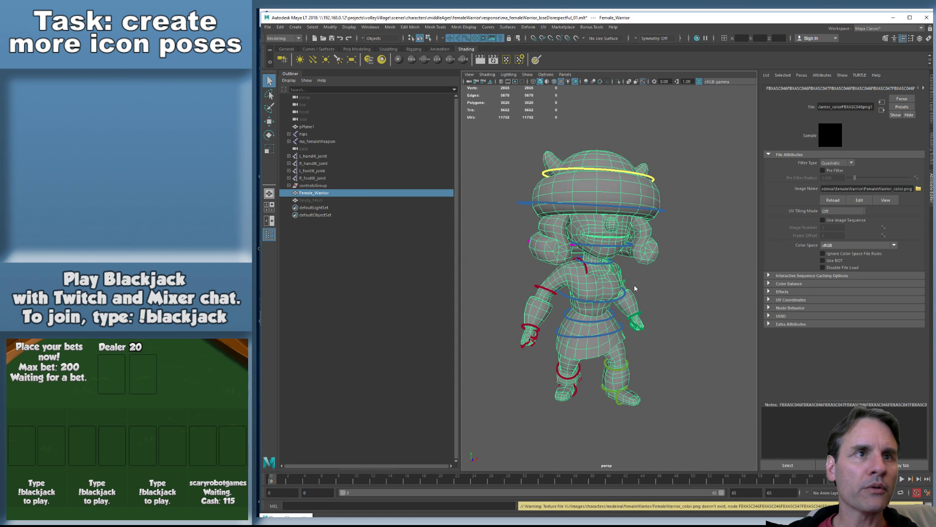
{"action": "left_click", "coordinate": [700, 308]}
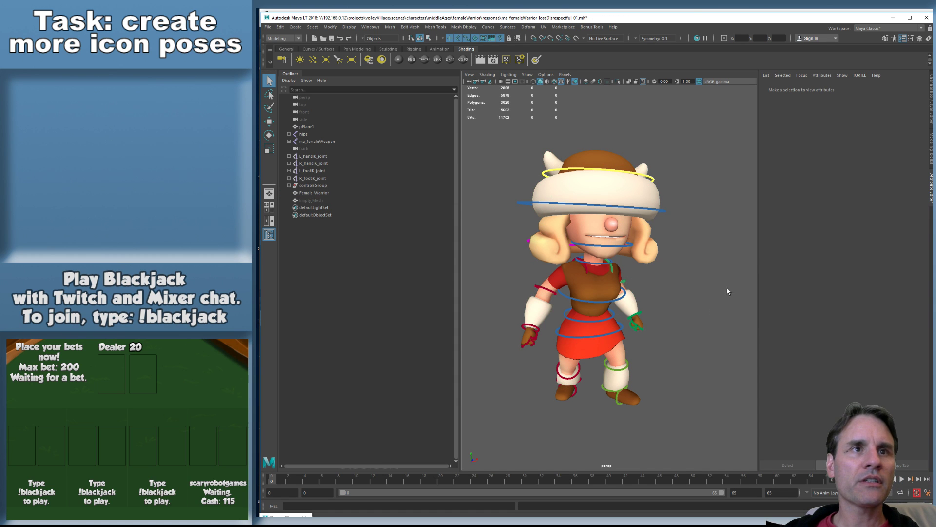
Delete the leftover ma_femaleWarrior_loseNeutral_02 display layers, keeping only controls, geo and groundPlaneLayer
{"action": "left_click", "coordinate": [928, 94]}
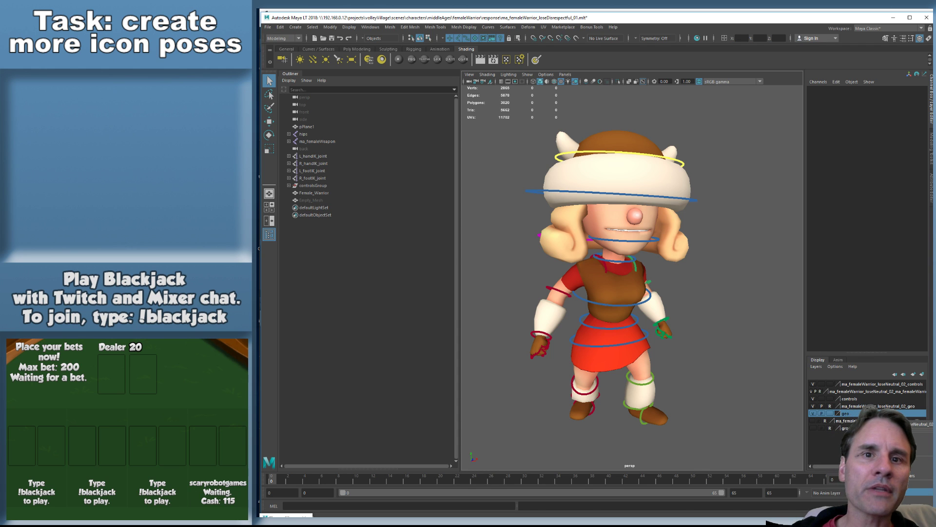
{"action": "left_click", "coordinate": [883, 491]}
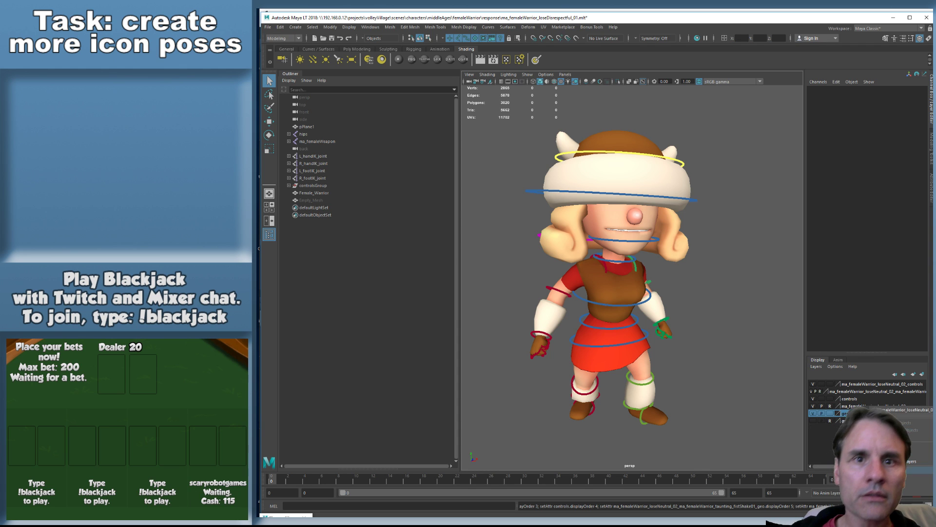
{"action": "left_click", "coordinate": [884, 470]}
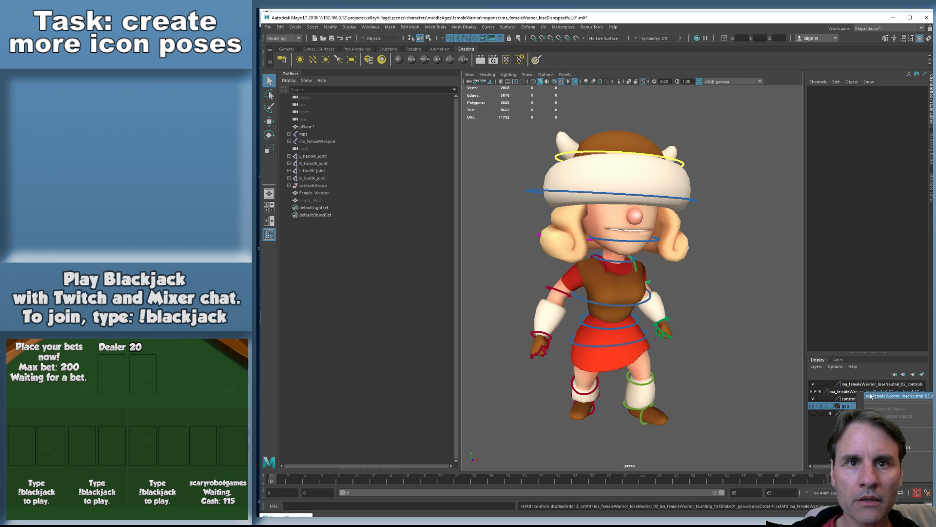
{"action": "right_click", "coordinate": [856, 393]}
{"action": "left_click", "coordinate": [885, 458]}
{"action": "right_click", "coordinate": [873, 385]}
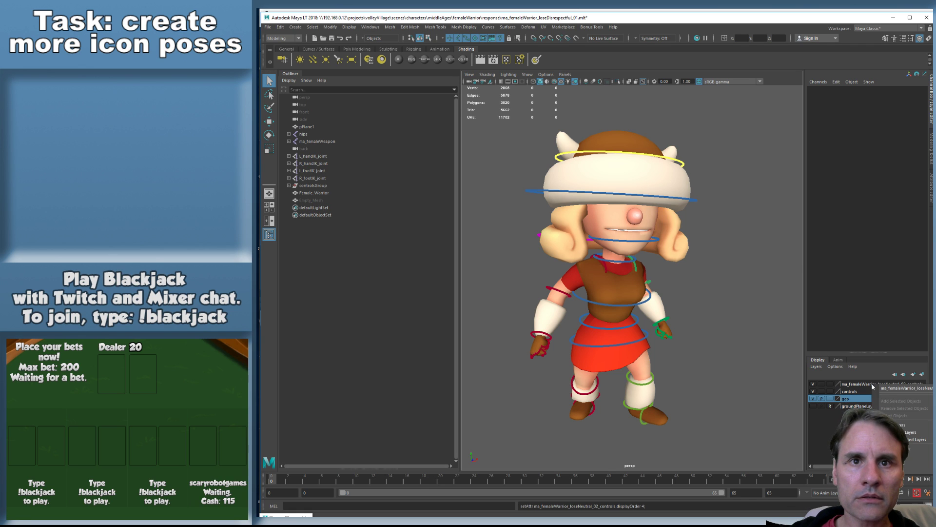
{"action": "left_click", "coordinate": [885, 456]}
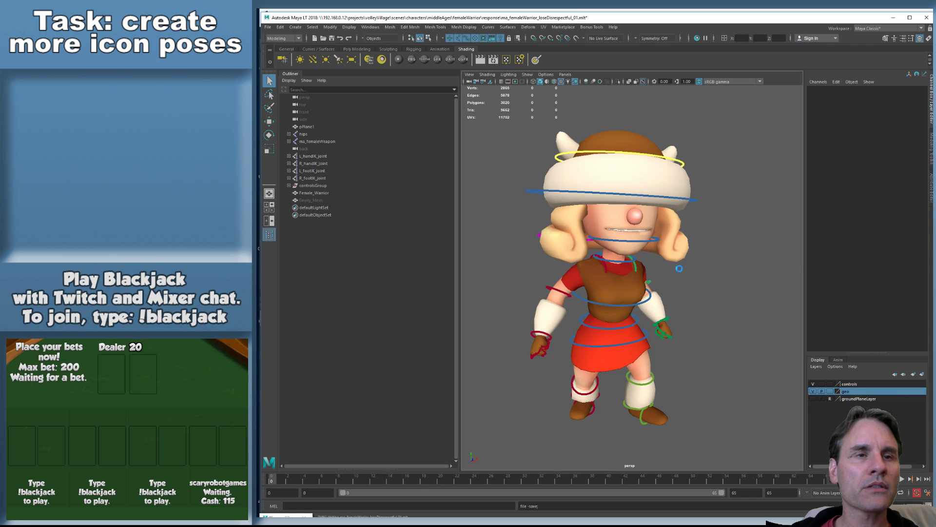
Frame the whole female warrior in the perspective view and play back the loseDisrespectful animation
{"action": "middle_click_drag", "start_coordinate": [679, 234], "coordinate": [665, 228], "text": "alt"}
{"action": "scroll", "coordinate": [671, 240], "scroll_direction": "down", "scroll_amount": 2}
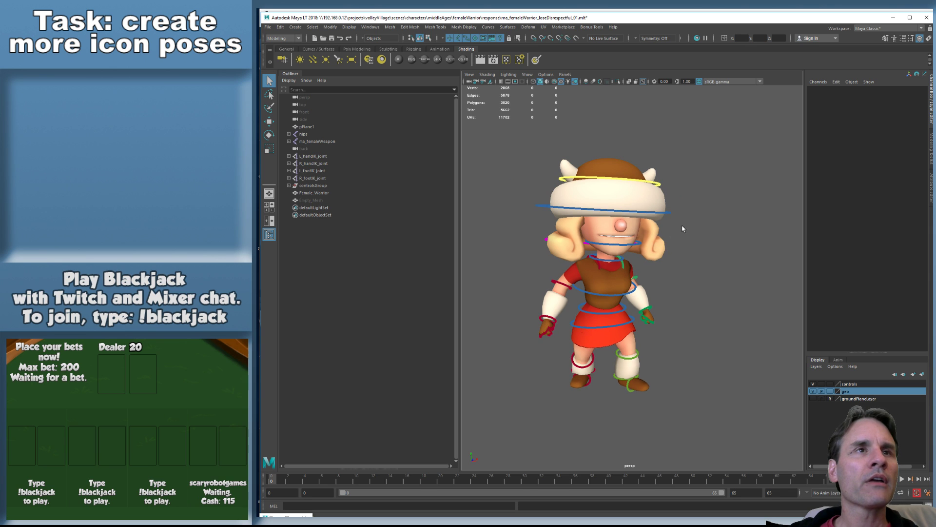
{"action": "scroll", "coordinate": [682, 229], "scroll_direction": "up", "scroll_amount": 2}
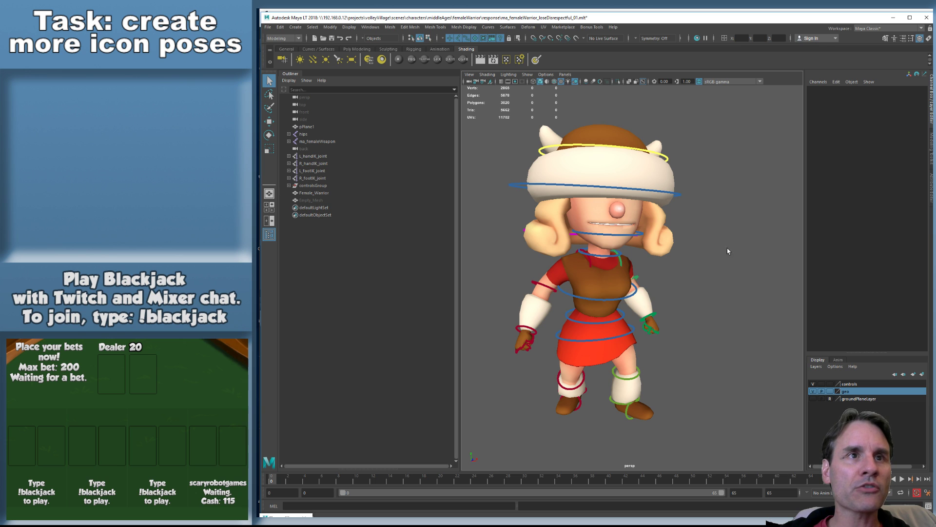
{"action": "scroll", "coordinate": [718, 257], "scroll_direction": "down", "scroll_amount": 2}
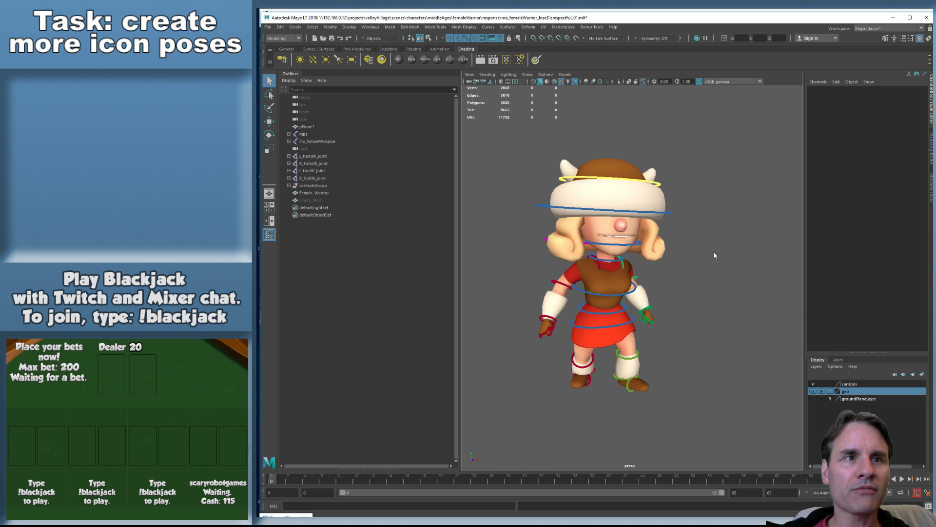
{"action": "scroll", "coordinate": [714, 255], "scroll_direction": "down", "scroll_amount": 1}
{"action": "left_click_drag", "start_coordinate": [696, 273], "coordinate": [699, 270], "text": "alt"}
{"action": "middle_click_drag", "start_coordinate": [700, 270], "coordinate": [668, 263], "text": "alt"}
{"action": "key", "text": "alt+v"}
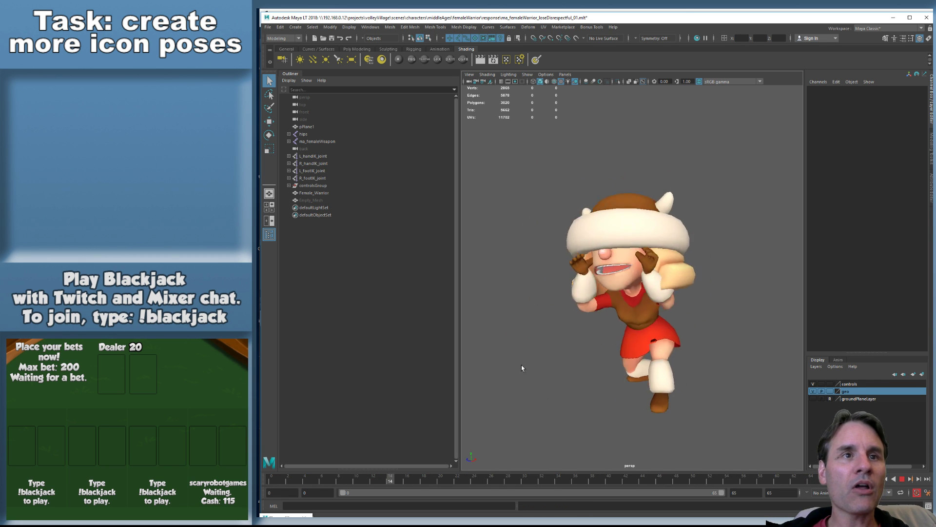
{"action": "key", "text": "Escape"}
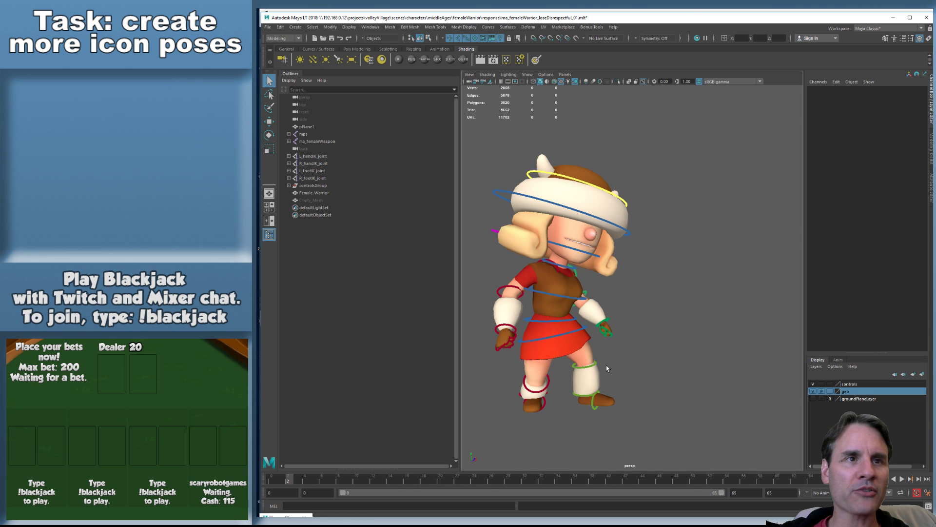
Replay the animation from near the end of the timeline, return to the first frame and view the character more frontally
{"action": "left_click", "coordinate": [785, 477]}
{"action": "key", "text": "alt+v"}
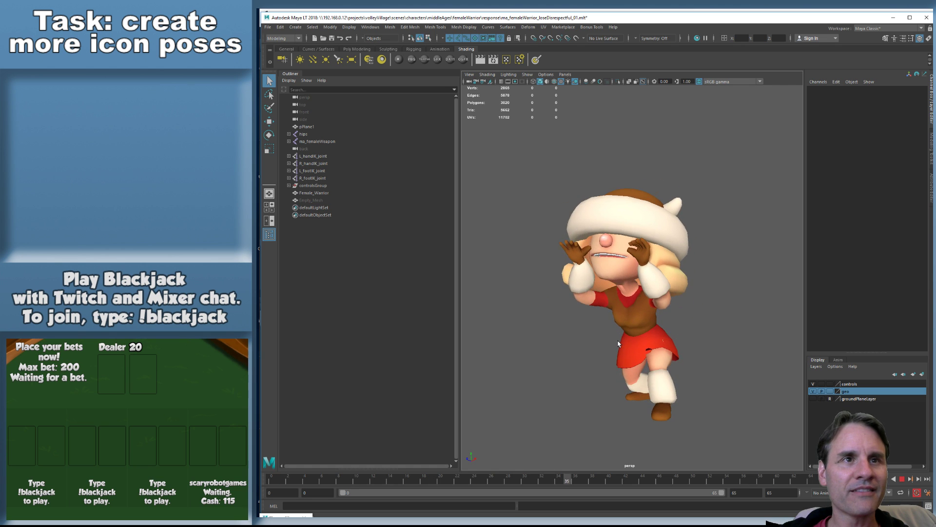
{"action": "key", "text": "alt+shift+v"}
{"action": "left_click_drag", "start_coordinate": [618, 344], "coordinate": [638, 333], "text": "alt"}
{"action": "scroll", "coordinate": [642, 334], "scroll_direction": "up", "scroll_amount": 4}
{"action": "scroll", "coordinate": [602, 281], "scroll_direction": "down", "scroll_amount": 5}
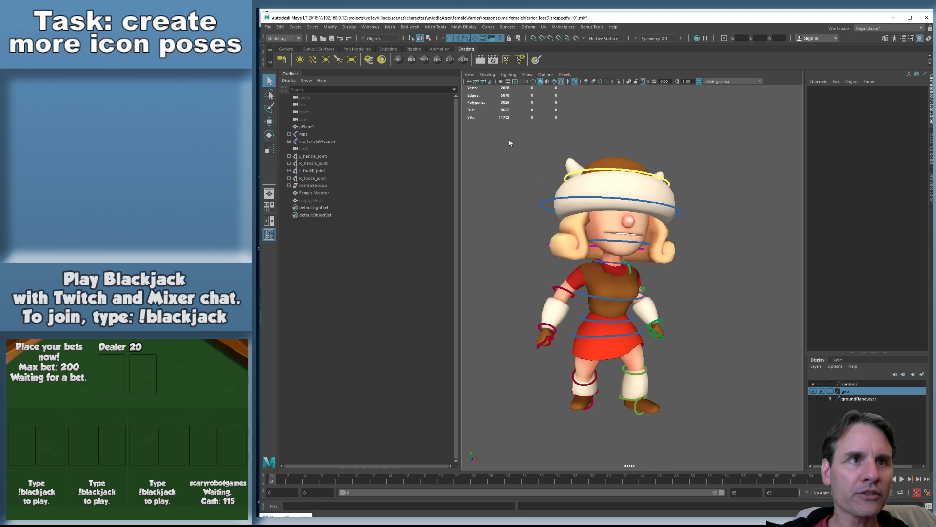
Select the HEAD control, step through its keyframes, play the animation and return to the first frame
{"action": "left_click_drag", "start_coordinate": [539, 189], "coordinate": [550, 211]}
{"action": "key", "text": "comma"}
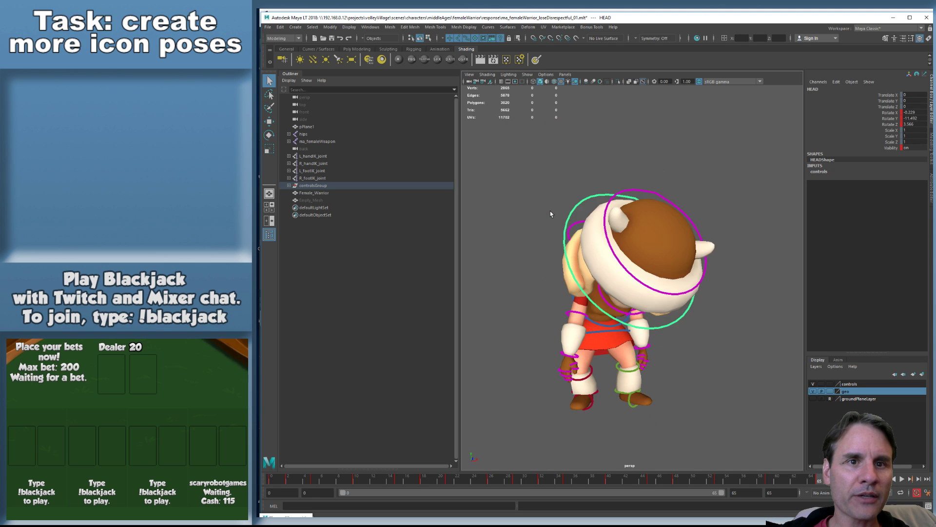
{"action": "key", "text": "period"}
{"action": "key", "text": "alt+v"}
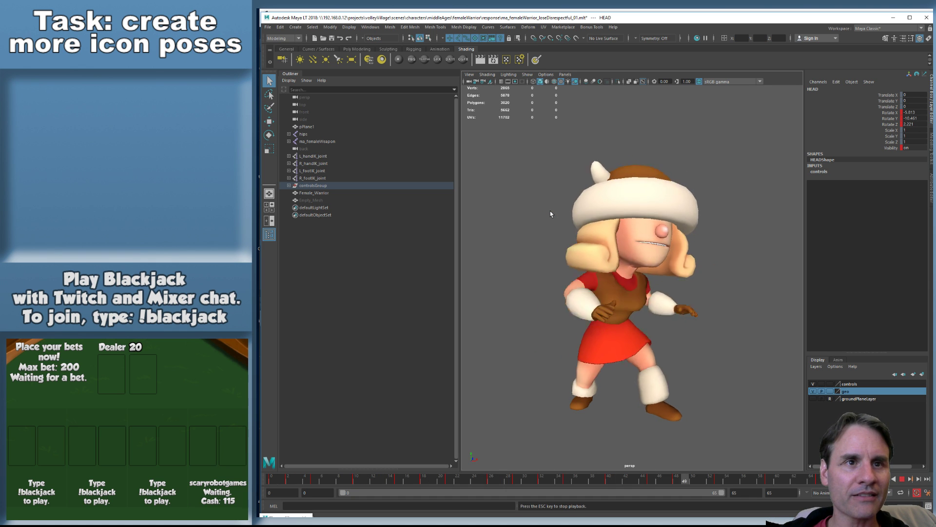
{"action": "key", "text": "Escape"}
{"action": "key", "text": "alt+shift+v"}
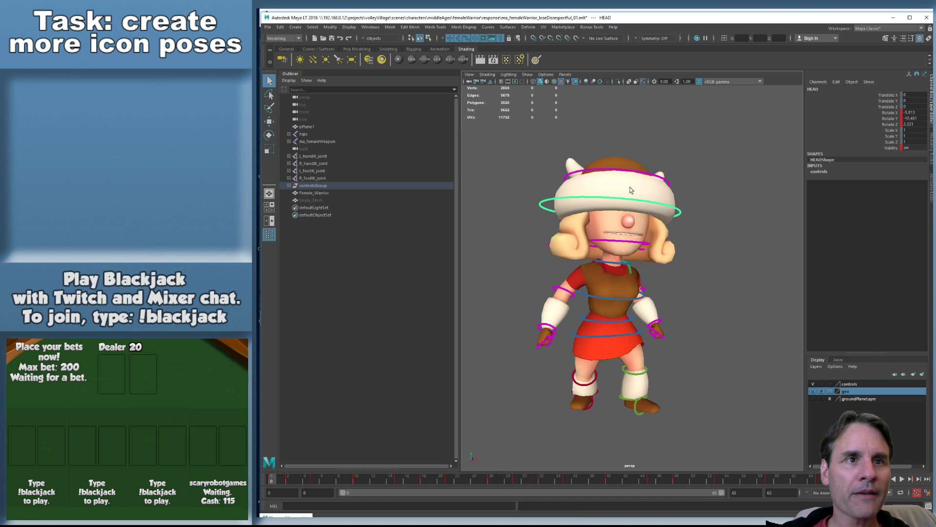
Start an FBX export of the selected Female_Warrior mesh and create an _export folder inside the response folder
{"action": "left_click", "coordinate": [614, 285]}
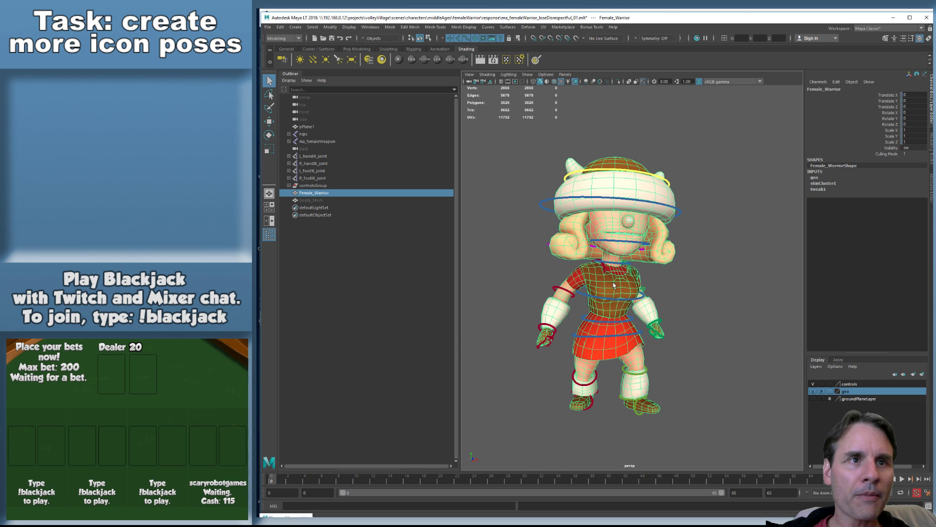
{"action": "left_click", "coordinate": [931, 190]}
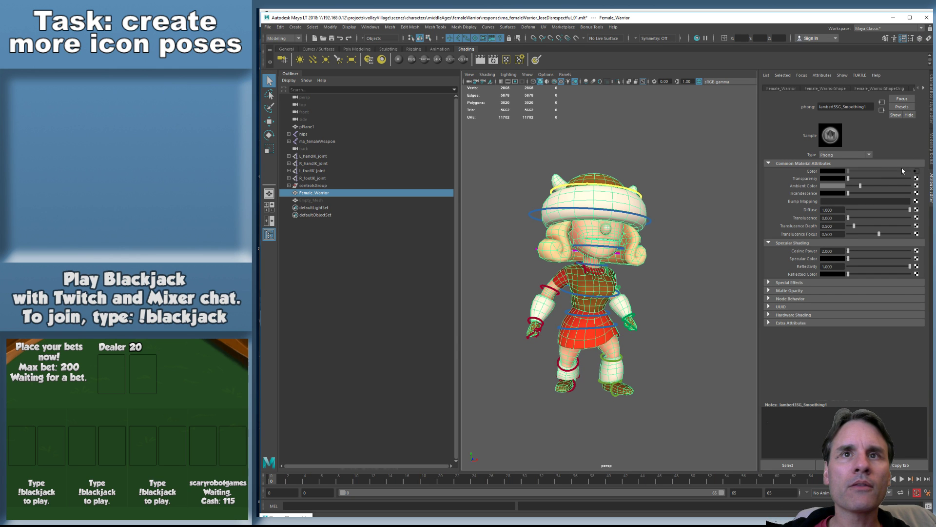
{"action": "left_click", "coordinate": [931, 92]}
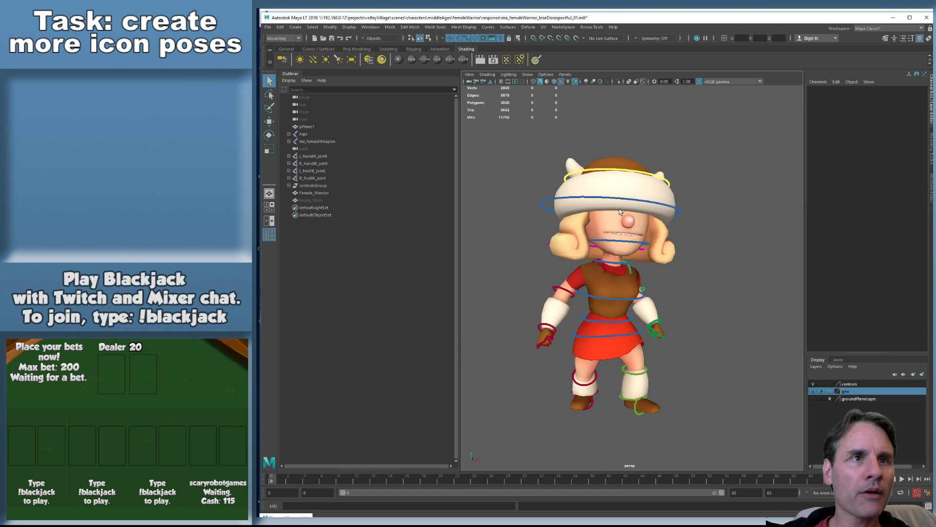
{"action": "left_click", "coordinate": [268, 27]}
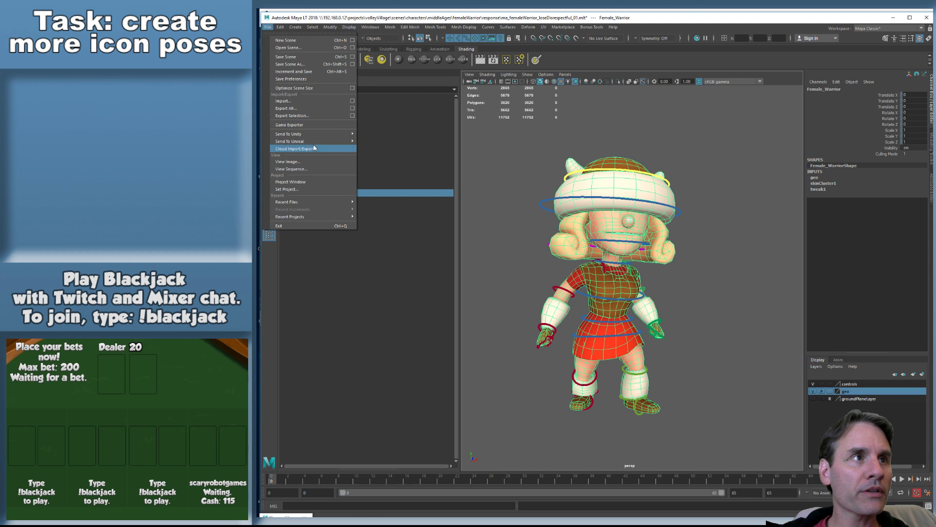
{"action": "left_click", "coordinate": [309, 116]}
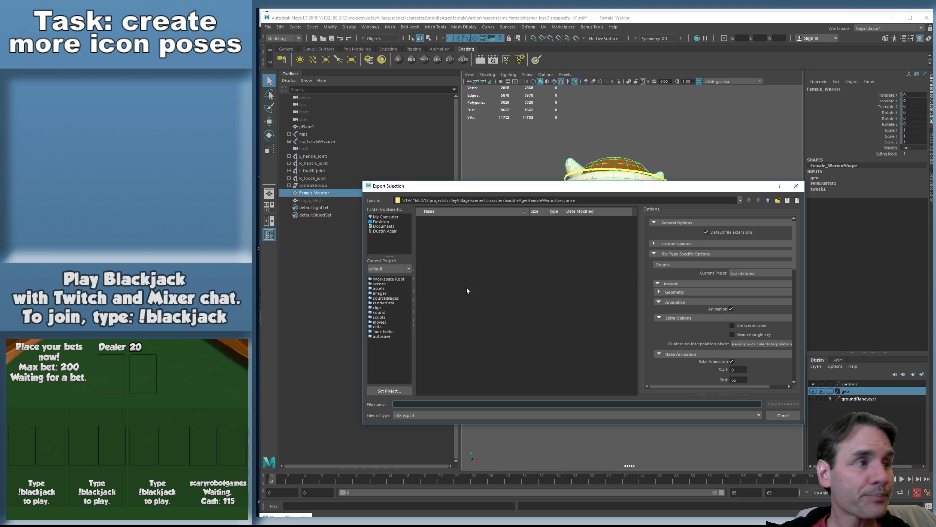
{"action": "right_click", "coordinate": [447, 268]}
{"action": "left_click", "coordinate": [472, 279]}
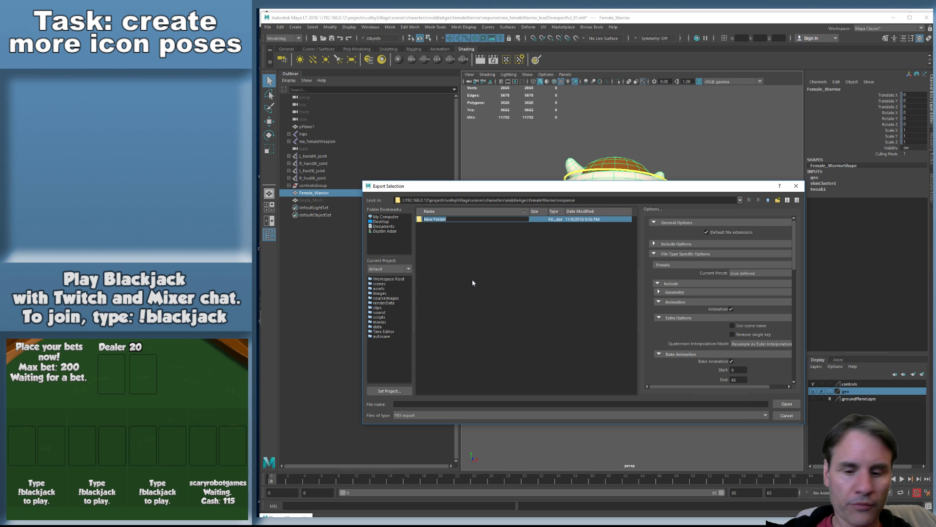
{"action": "key", "text": "Return"}
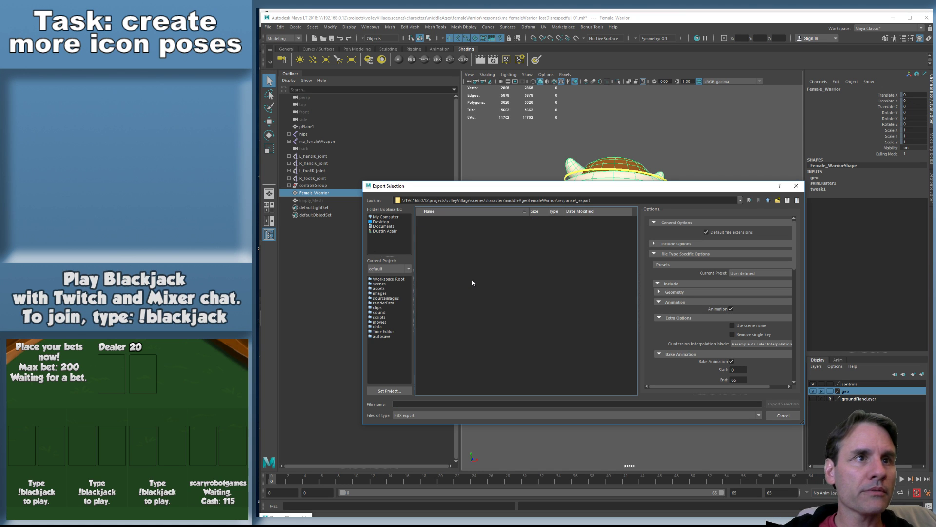
Export the selection into _export as an FBX named femaleWarrior_responseLoseDisrespectful and dismiss the export warnings
{"action": "left_click", "coordinate": [415, 403]}
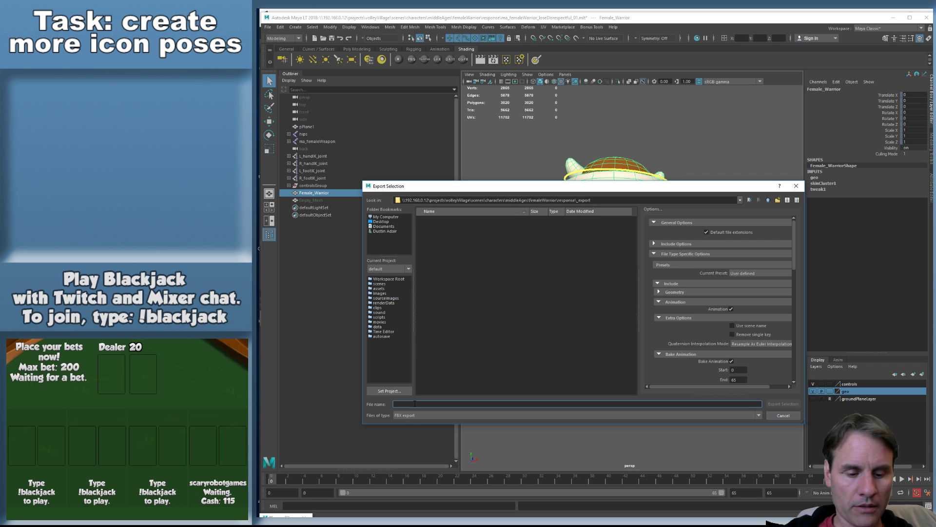
{"action": "type", "text": "femaleWarrior_re"}
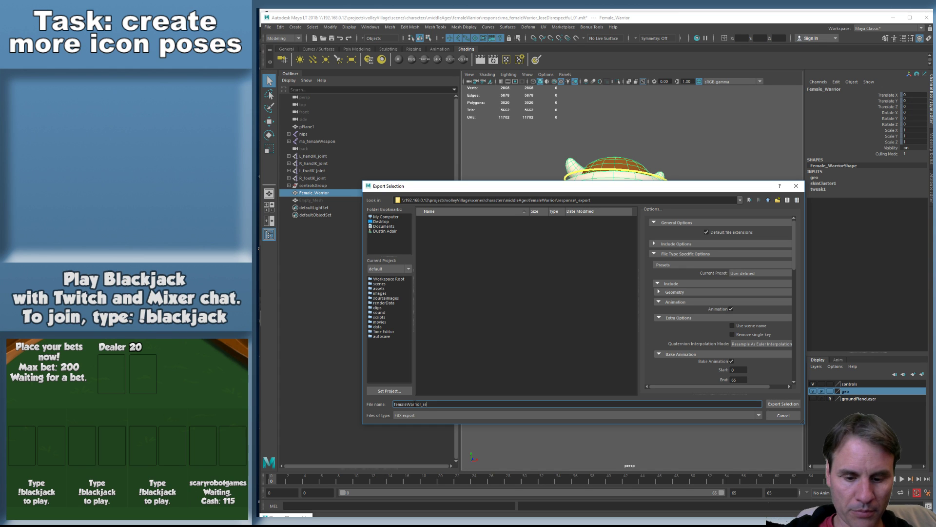
{"action": "type", "text": "sponse"}
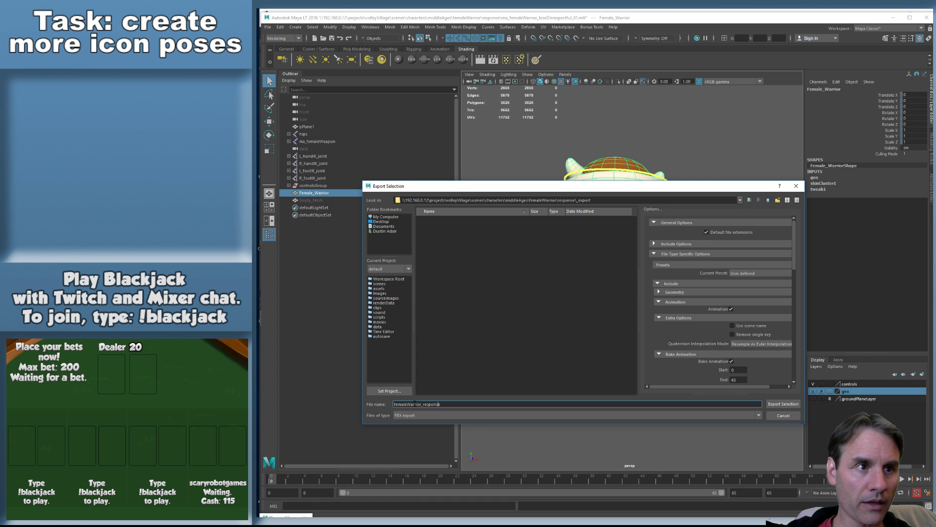
{"action": "type", "text": "LoseD"}
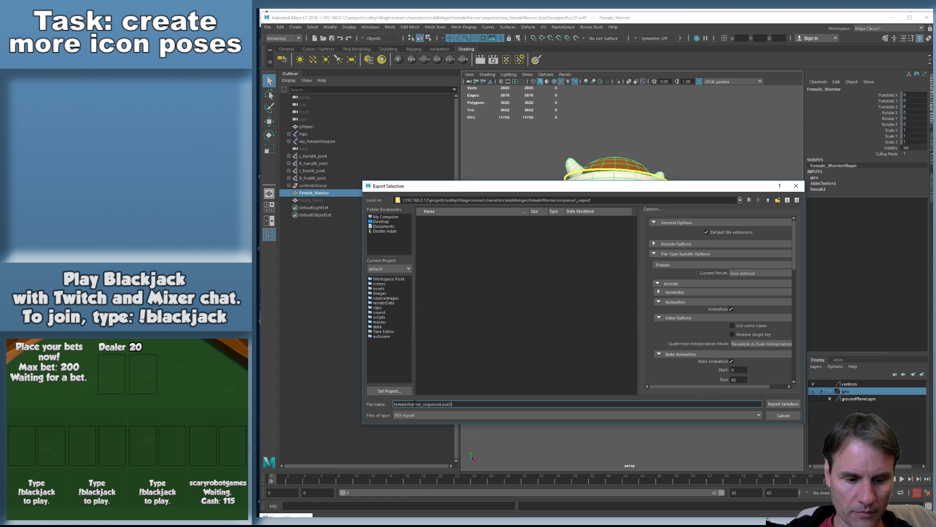
{"action": "type", "text": "isrespec"}
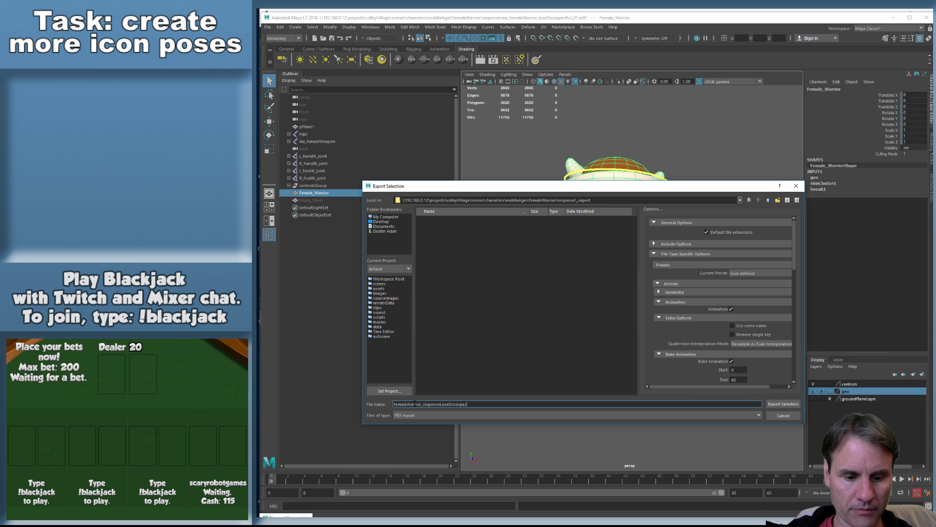
{"action": "type", "text": "tful"}
{"action": "key", "text": "Return"}
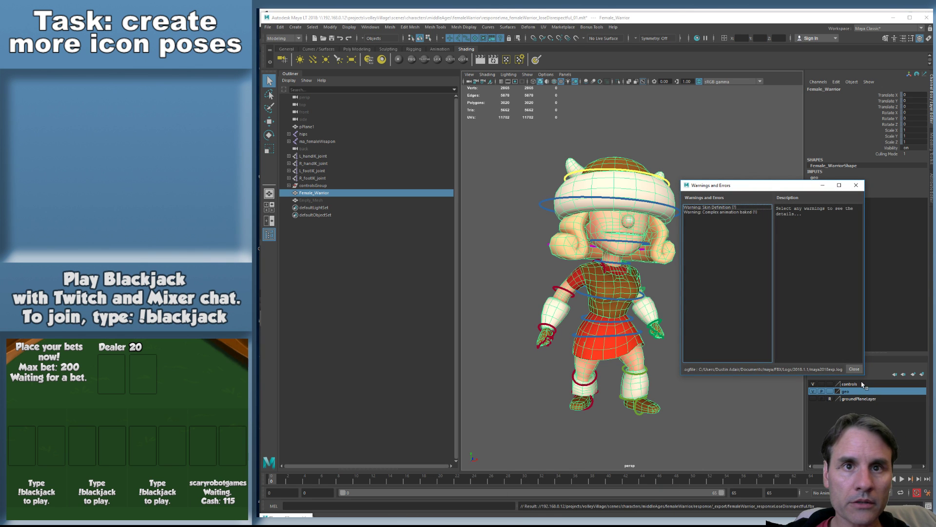
{"action": "left_click", "coordinate": [854, 369]}
Switch to File Explorer and open the _export folder inside femaleWarrior's response folder
{"action": "key", "text": "alt+Tab"}
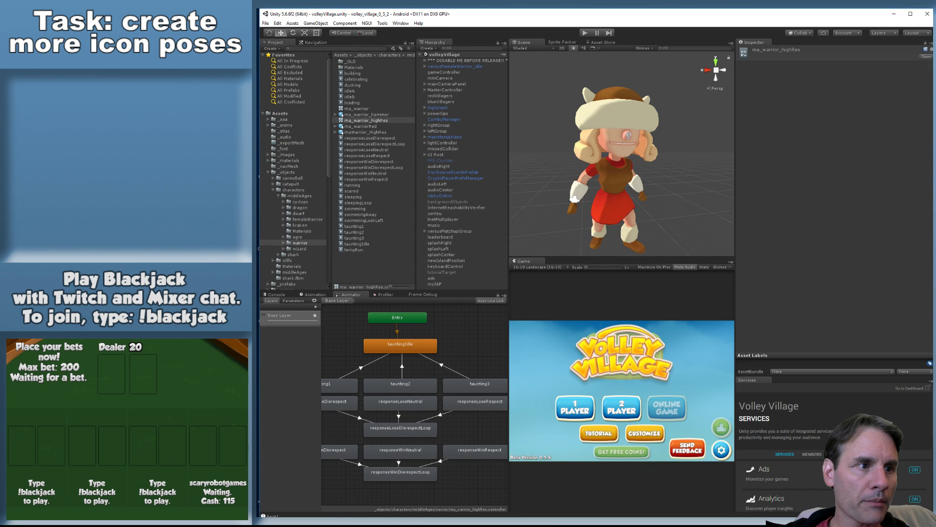
{"action": "key", "text": "alt+Tab"}
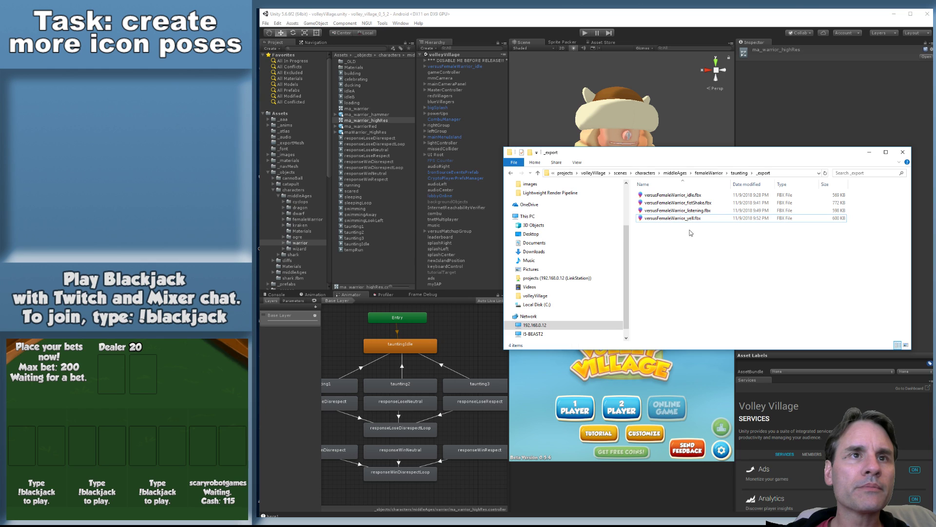
{"action": "left_click", "coordinate": [739, 173]}
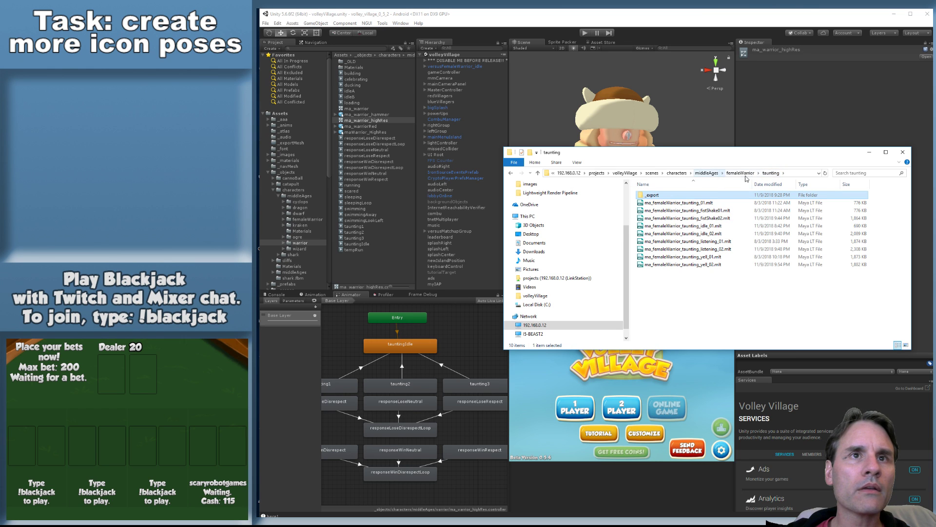
{"action": "left_click", "coordinate": [746, 174]}
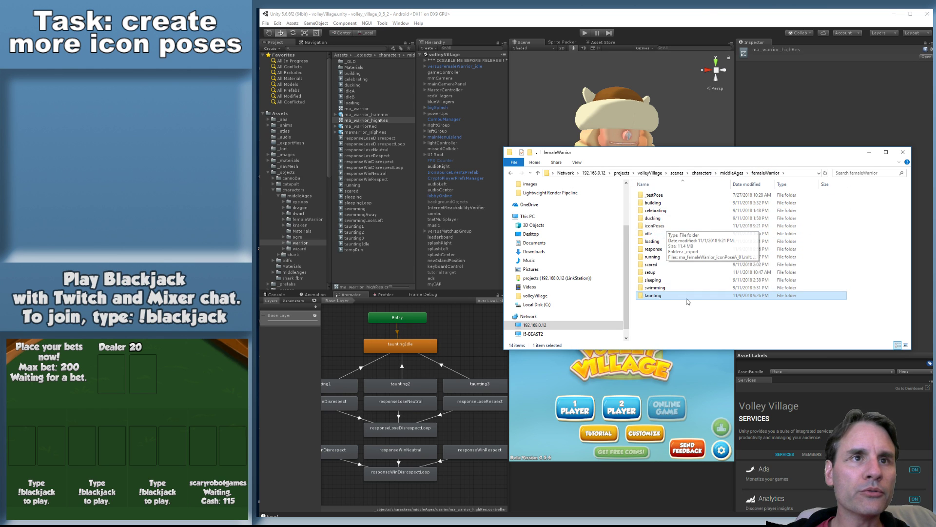
{"action": "double_click", "coordinate": [653, 248]}
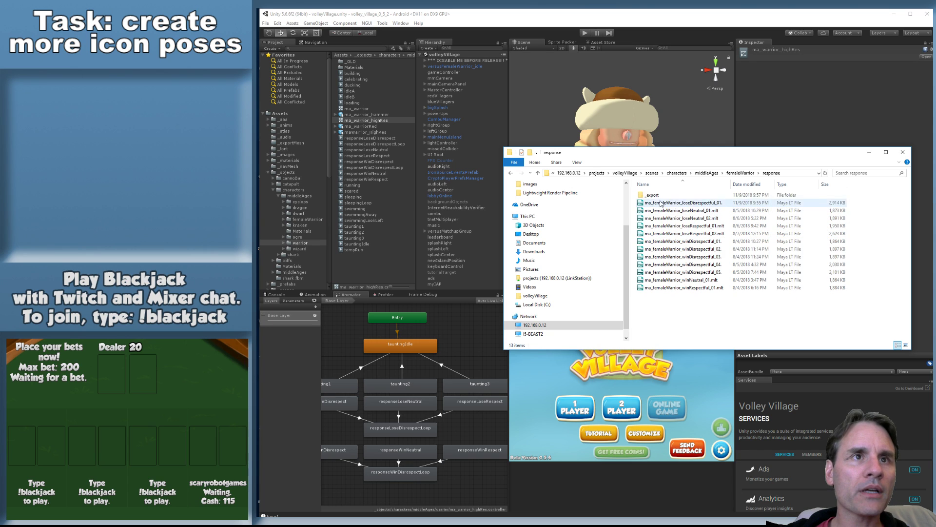
{"action": "left_click", "coordinate": [659, 196]}
{"action": "double_click", "coordinate": [653, 195]}
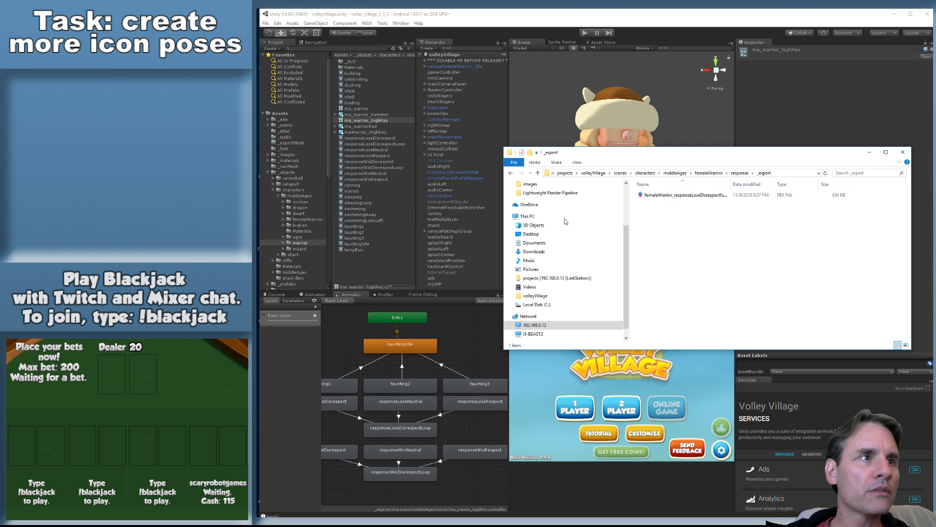
Import the exported responseLoseDisrespectful FBX into the femaleWarrior asset folder of the Unity project
{"action": "left_click", "coordinate": [313, 221]}
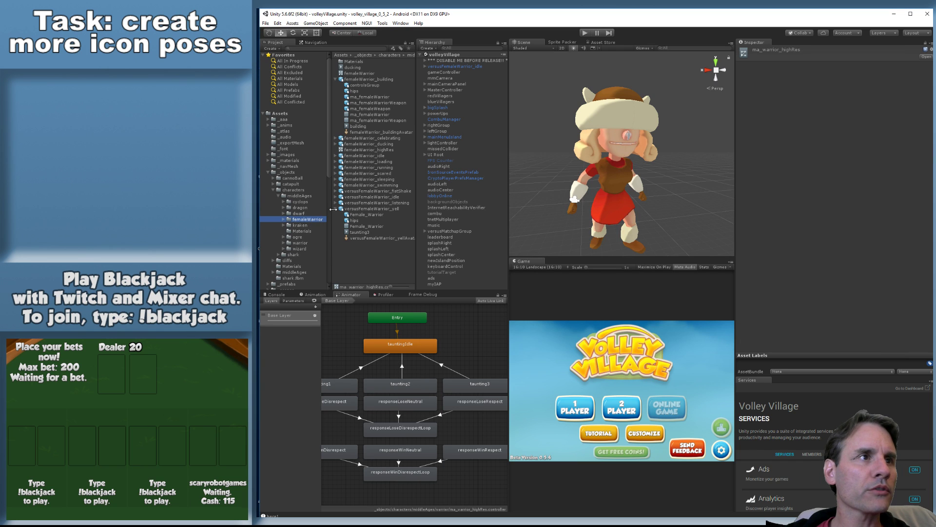
{"action": "key", "text": "alt+Tab"}
{"action": "left_click_drag", "start_coordinate": [687, 196], "coordinate": [365, 252]}
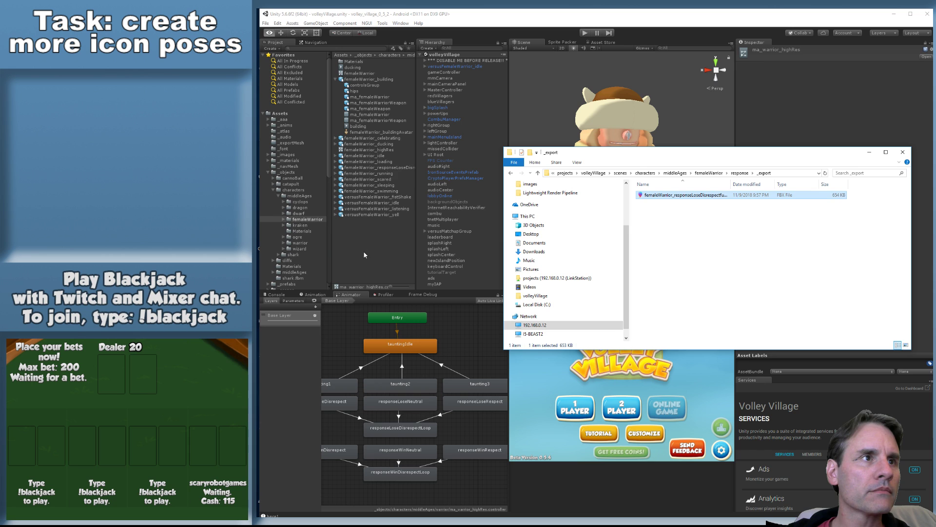
{"action": "left_click", "coordinate": [364, 251]}
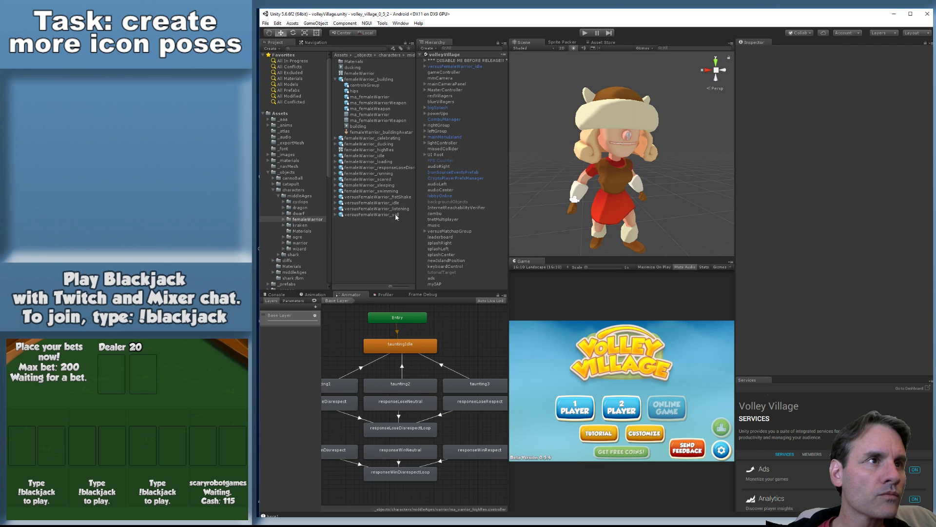
Set the rig animation type of the imported femaleWarrior_responseLoseDisrespectful model to Humanoid and apply it
{"action": "left_click", "coordinate": [397, 208]}
{"action": "left_click", "coordinate": [398, 168]}
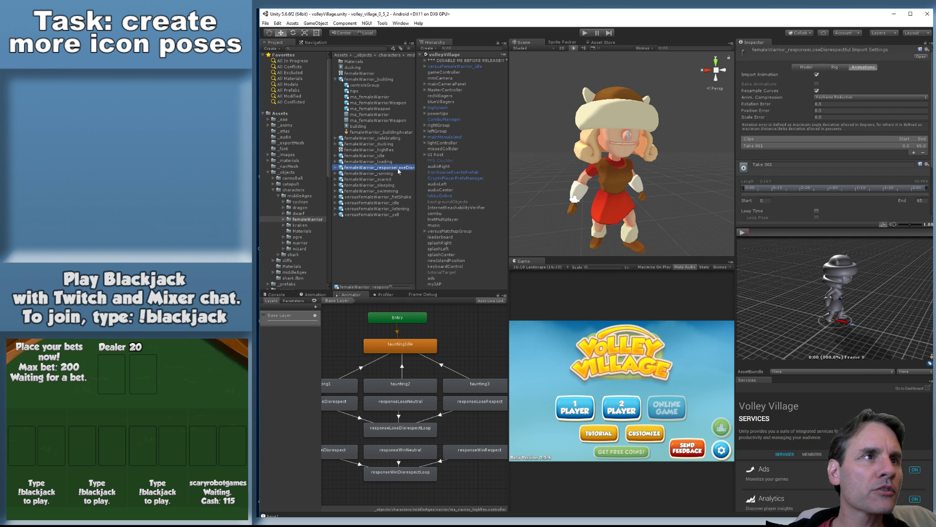
{"action": "left_click", "coordinate": [829, 68]}
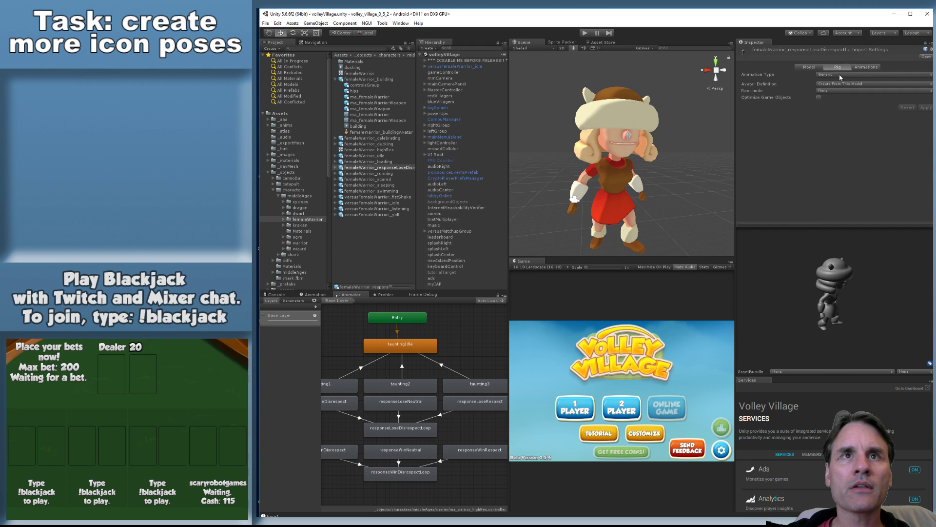
{"action": "left_click", "coordinate": [841, 75]}
{"action": "left_click", "coordinate": [857, 107]}
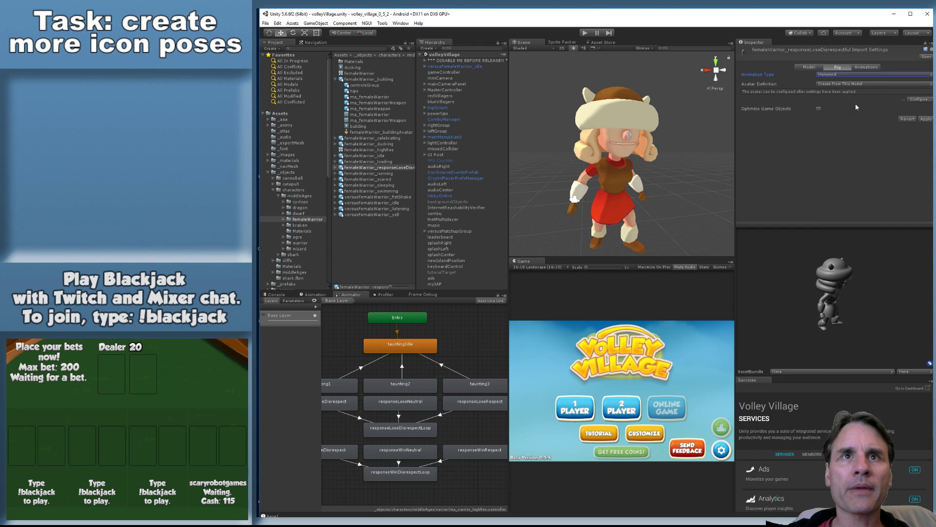
{"action": "left_click", "coordinate": [925, 119]}
Rename the imported model's Take 001 animation clip to responseLoseDisrespect
{"action": "left_click", "coordinate": [863, 67]}
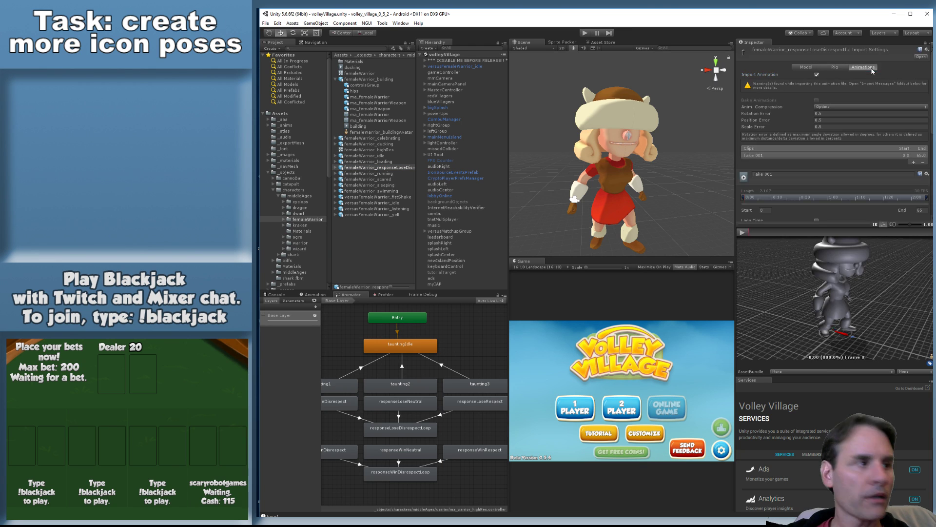
{"action": "scroll", "coordinate": [829, 147], "scroll_direction": "down", "scroll_amount": 3}
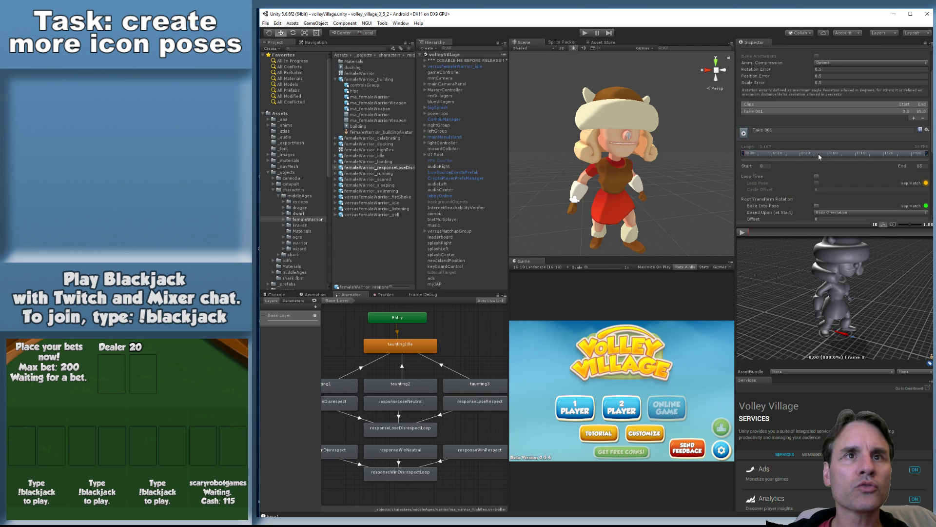
{"action": "left_click", "coordinate": [787, 130]}
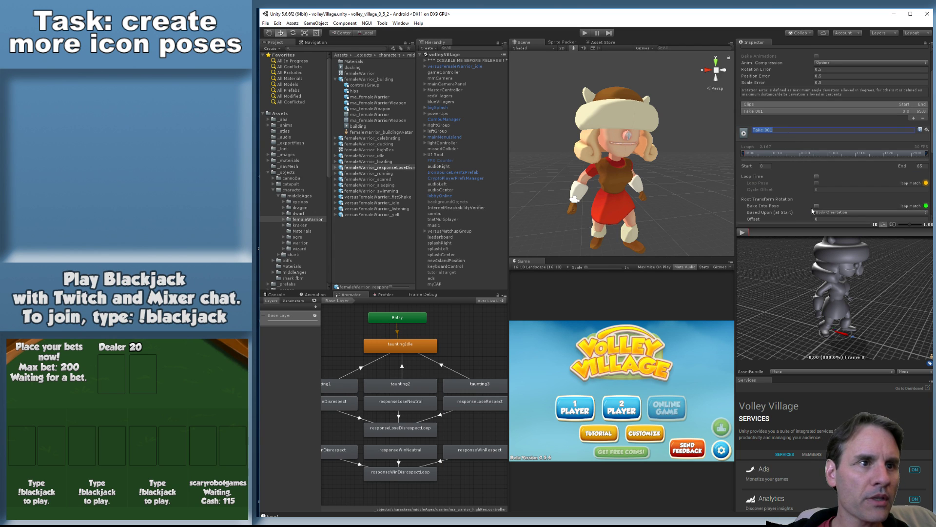
{"action": "type", "text": "resp"}
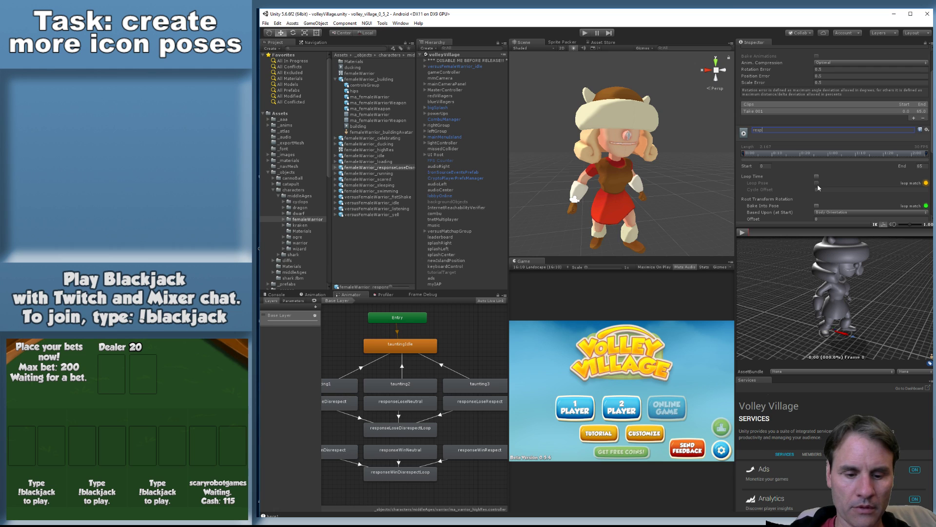
{"action": "type", "text": "onseLoseDisrespect"}
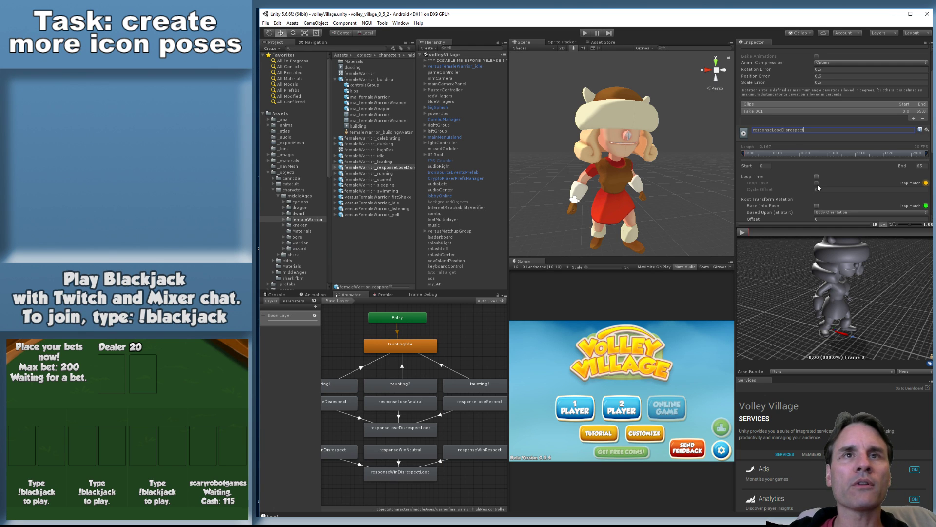
{"action": "key", "text": "Return"}
Enable Bake Into Pose for the clip's root transform rotation, position (Y) and position (XZ)
{"action": "scroll", "coordinate": [835, 142], "scroll_direction": "down", "scroll_amount": 3}
{"action": "scroll", "coordinate": [876, 143], "scroll_direction": "down", "scroll_amount": 2}
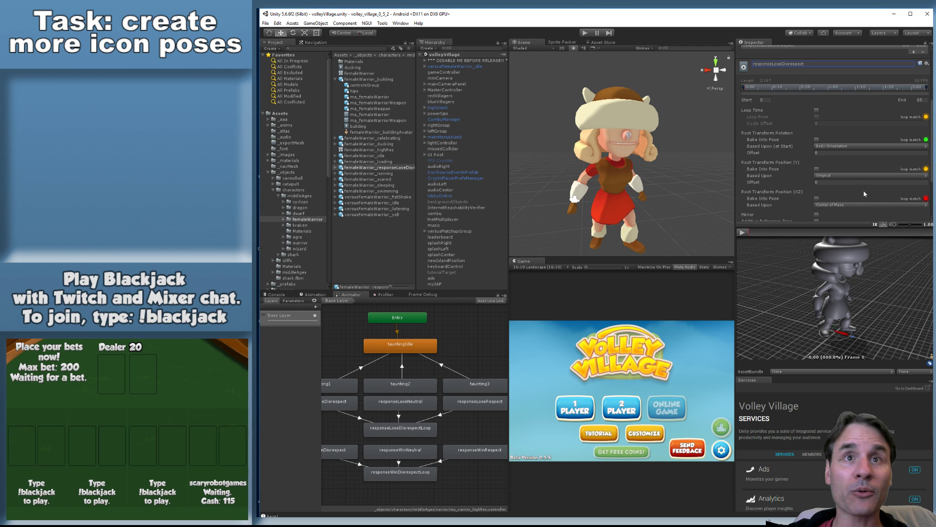
{"action": "left_click", "coordinate": [817, 139]}
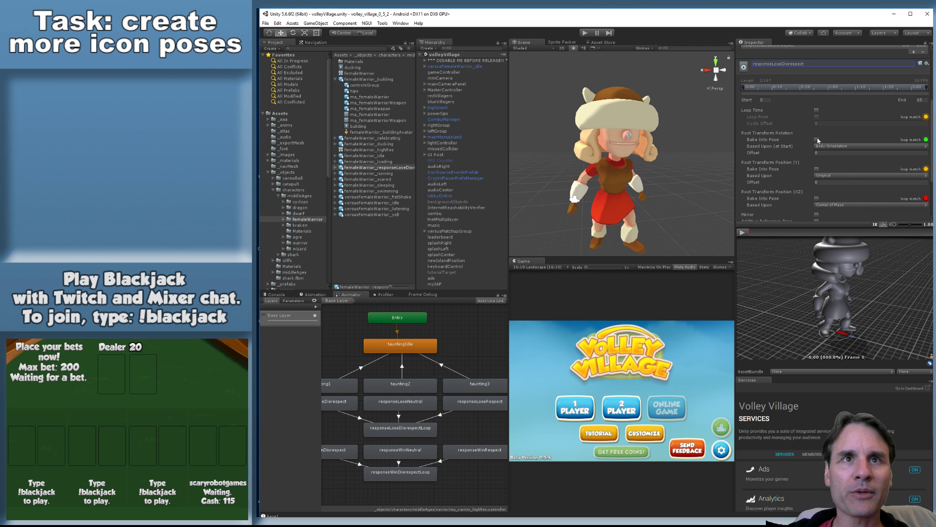
{"action": "left_click", "coordinate": [816, 168]}
{"action": "left_click", "coordinate": [817, 198]}
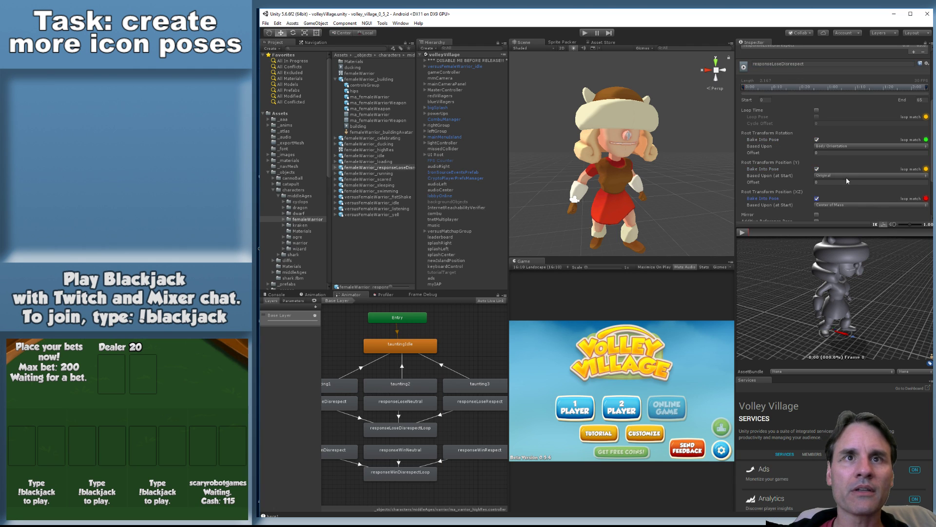
Base the clip's root transform position (XZ) and root transform rotation upon Original
{"action": "scroll", "coordinate": [829, 195], "scroll_direction": "down", "scroll_amount": 1}
{"action": "left_click", "coordinate": [839, 183]}
{"action": "left_click", "coordinate": [834, 190]}
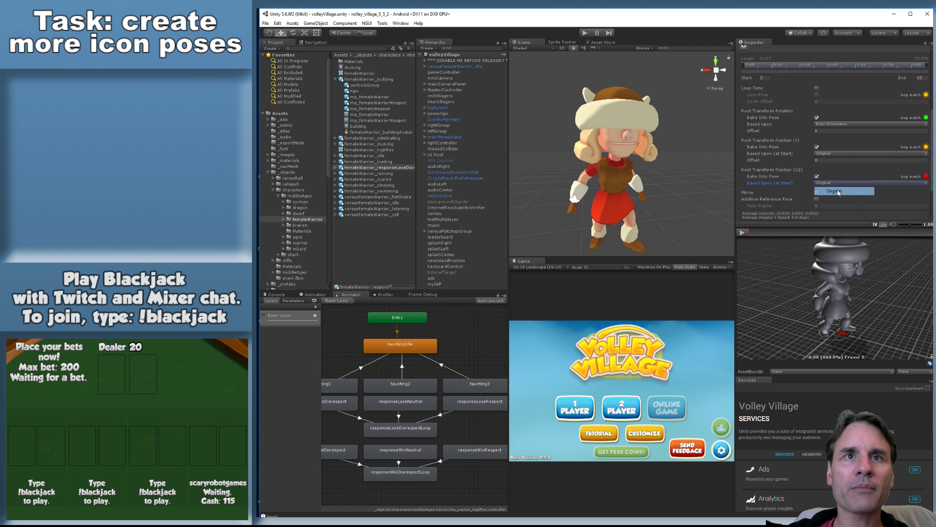
{"action": "left_click", "coordinate": [830, 125]}
{"action": "left_click", "coordinate": [832, 132]}
{"action": "scroll", "coordinate": [853, 193], "scroll_direction": "down", "scroll_amount": 2}
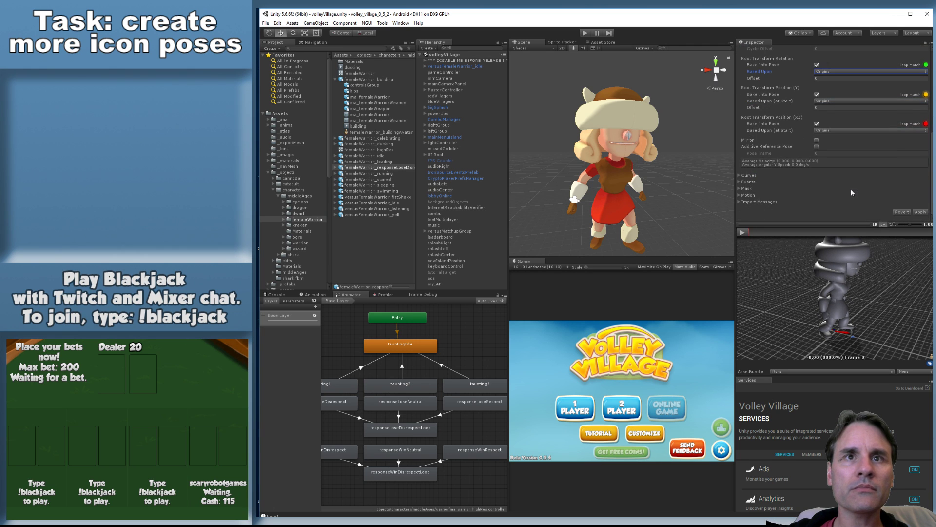
Apply the changed import settings of the responseLoseDisrespect clip and show the femaleWarrior_highRes animator controller's graph
{"action": "left_click", "coordinate": [923, 213]}
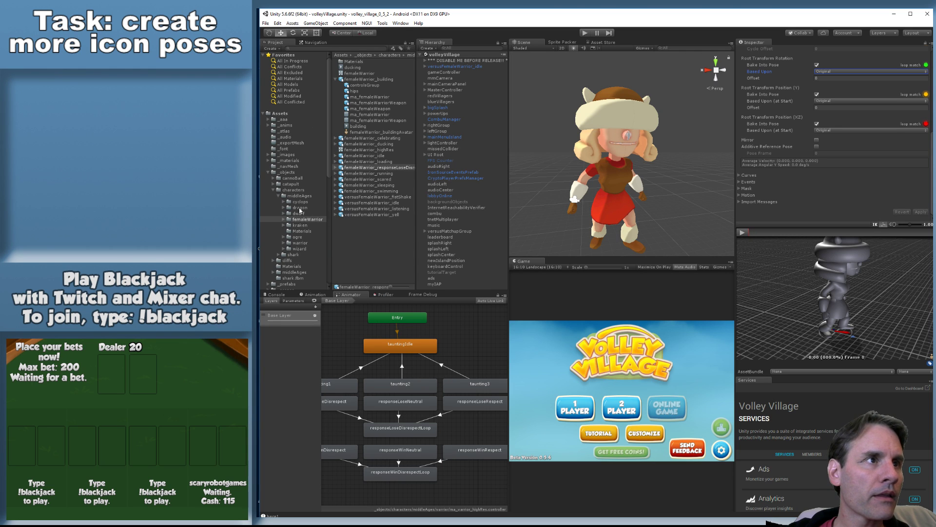
{"action": "left_click", "coordinate": [309, 220]}
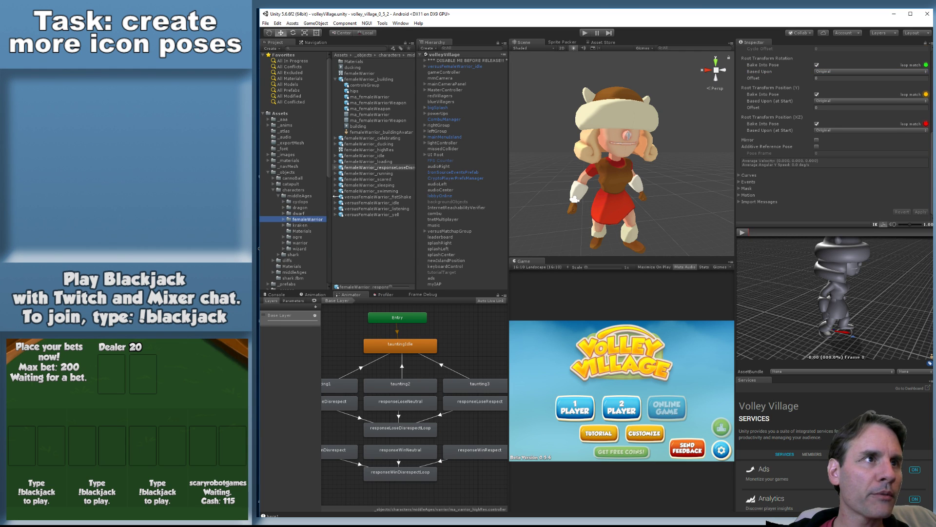
{"action": "left_click", "coordinate": [376, 151]}
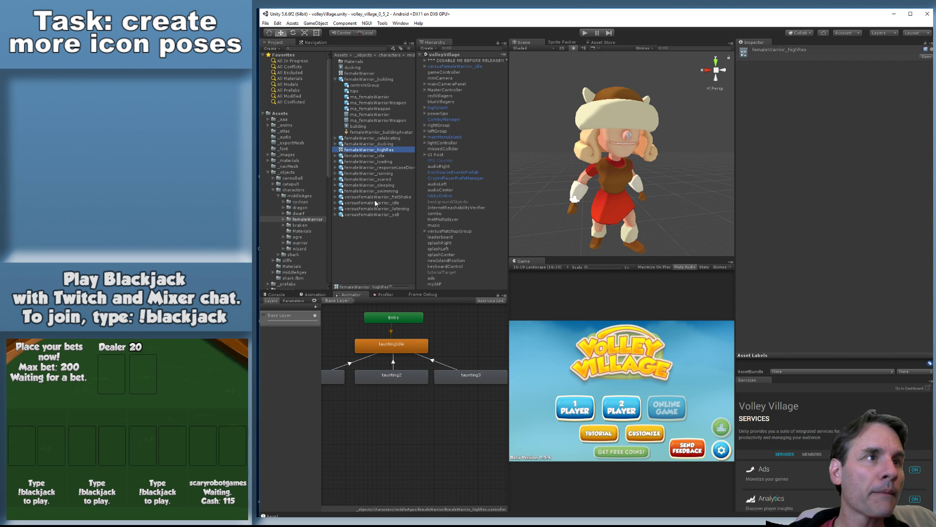
Add the responseLoseDisrespect clip from the femaleWarrior_responseLoseDisrespectful model to the animator graph as a state directly below taunting1
{"action": "left_click", "coordinate": [351, 174]}
{"action": "left_click", "coordinate": [335, 167]}
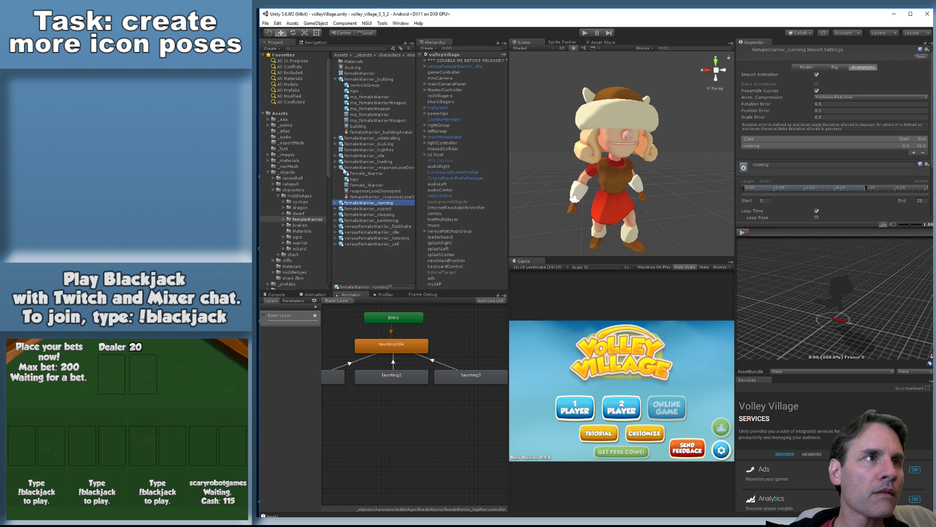
{"action": "left_click", "coordinate": [370, 191]}
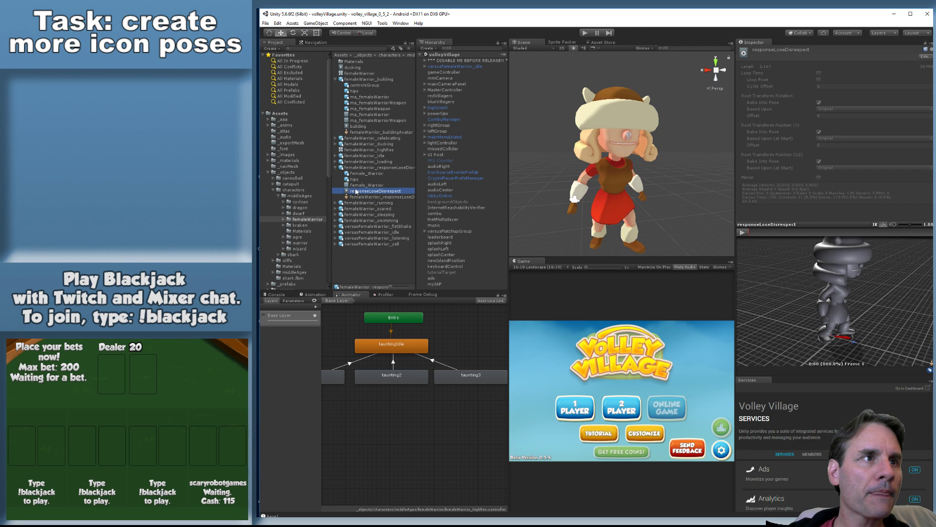
{"action": "left_click_drag", "start_coordinate": [360, 195], "coordinate": [351, 402]}
{"action": "middle_click_drag", "start_coordinate": [401, 398], "coordinate": [502, 396]}
{"action": "left_click_drag", "start_coordinate": [473, 423], "coordinate": [415, 401]}
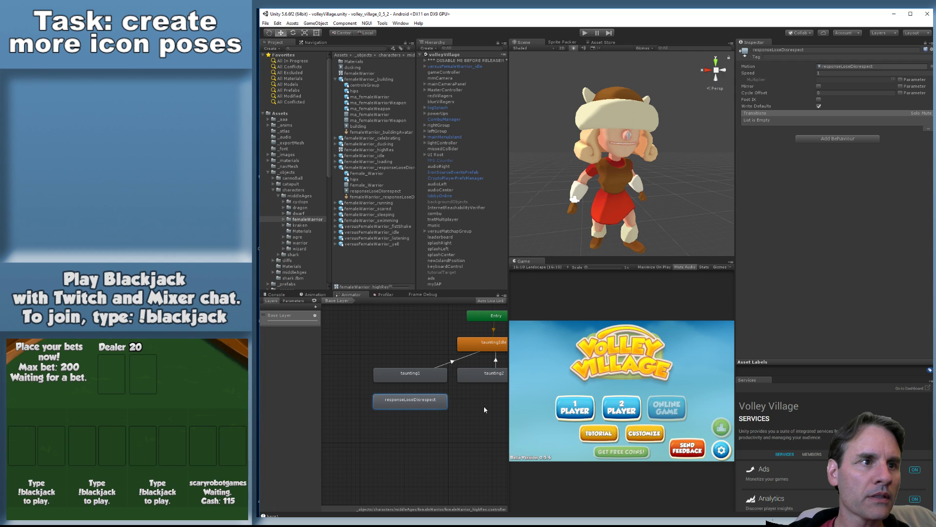
Enlarge the animator graph area by narrowing its layer list and the Inspector and widening the animator pane
{"action": "middle_click_drag", "start_coordinate": [484, 409], "coordinate": [425, 419]}
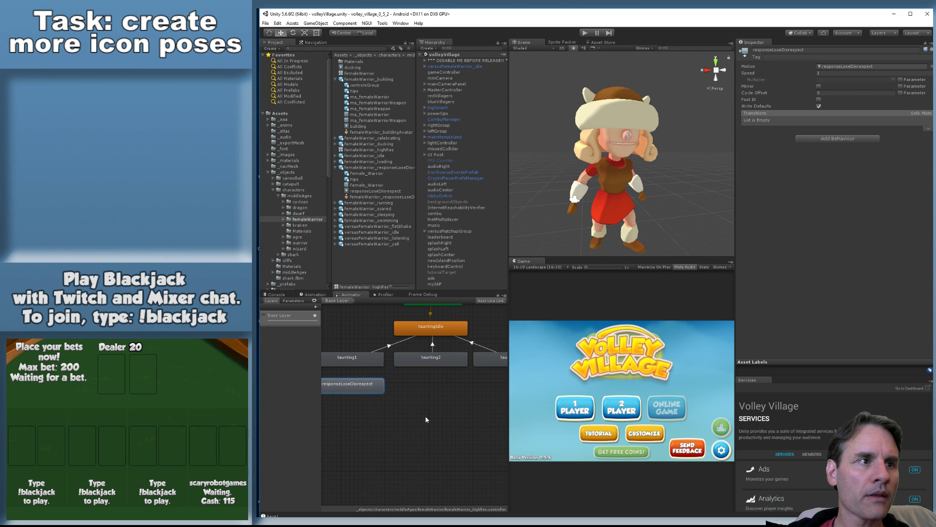
{"action": "left_click_drag", "start_coordinate": [322, 419], "coordinate": [272, 422]}
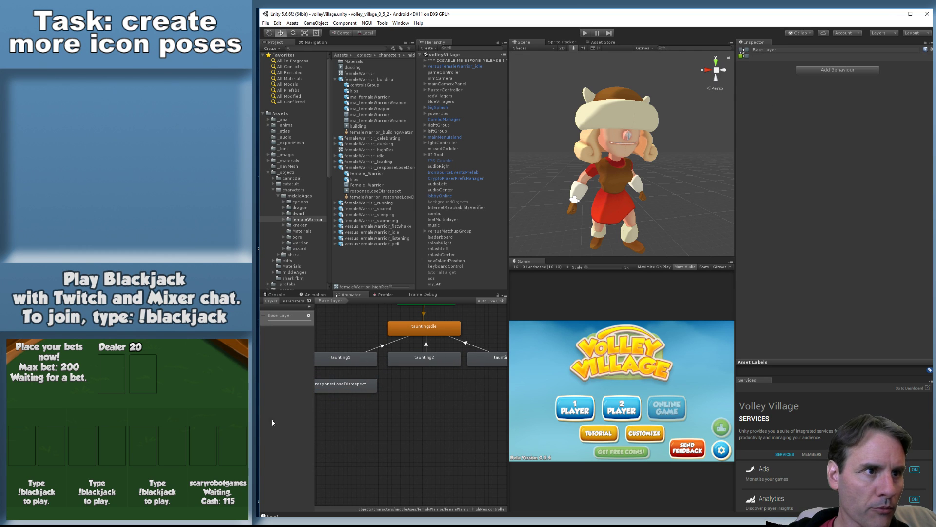
{"action": "middle_click_drag", "start_coordinate": [416, 410], "coordinate": [440, 408]}
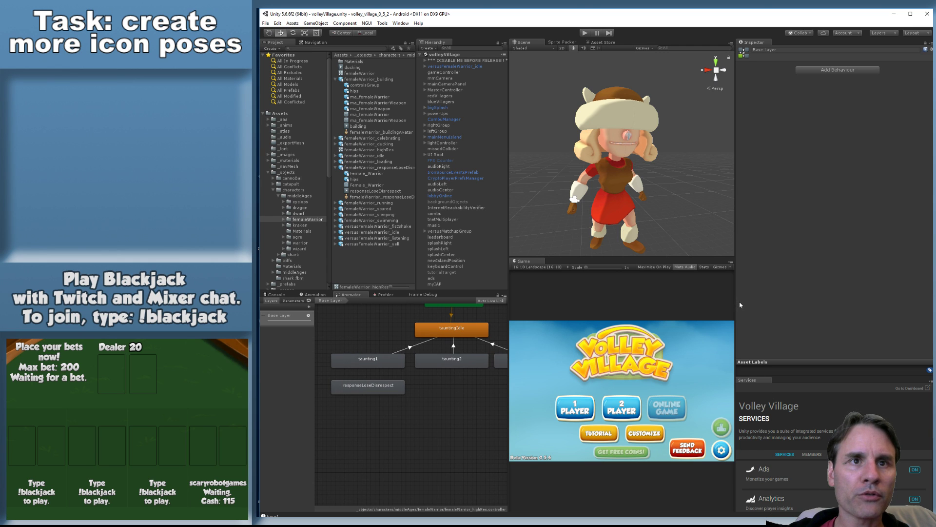
{"action": "left_click_drag", "start_coordinate": [736, 305], "coordinate": [768, 305]}
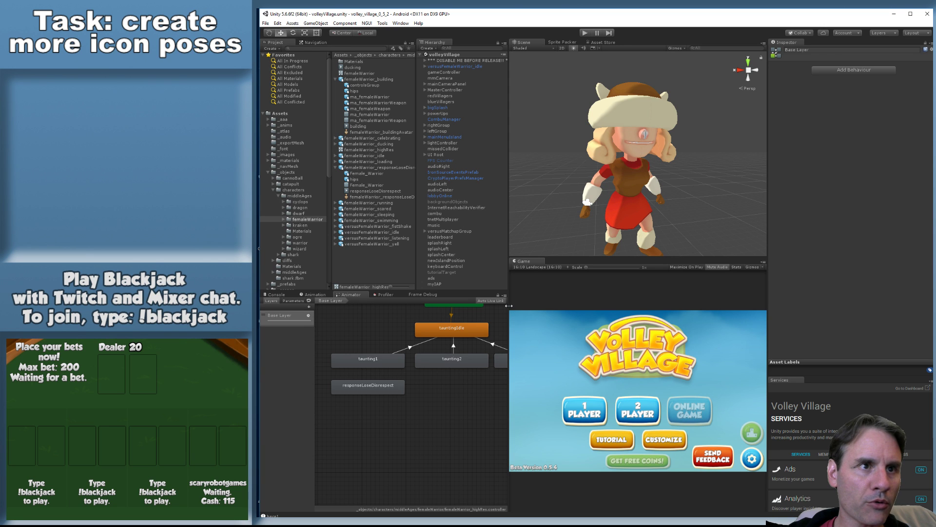
{"action": "left_click_drag", "start_coordinate": [509, 306], "coordinate": [577, 306]}
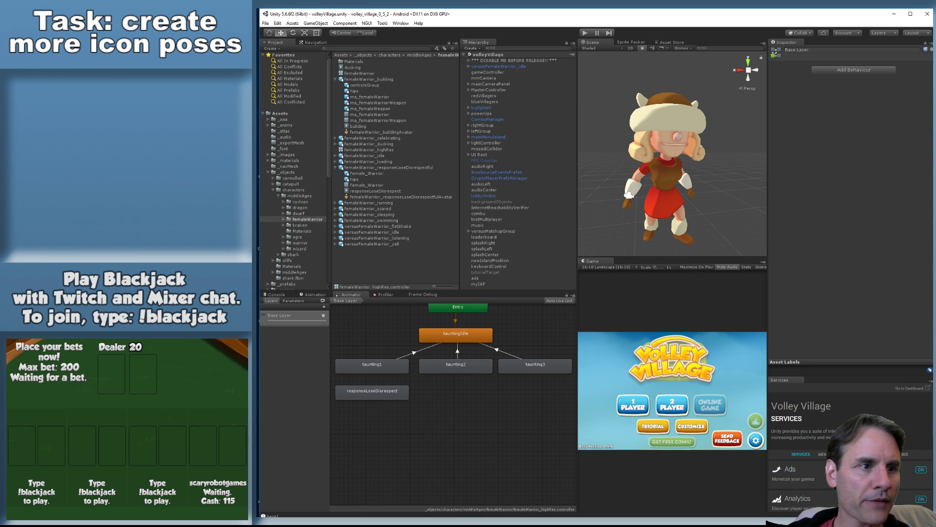
Switch to Maya and open the scene ma_femaleWarrior_loseNeutral_02, saving the changes to the current loseDisrespectful scene
{"action": "left_click", "coordinate": [428, 524]}
{"action": "left_click", "coordinate": [467, 500]}
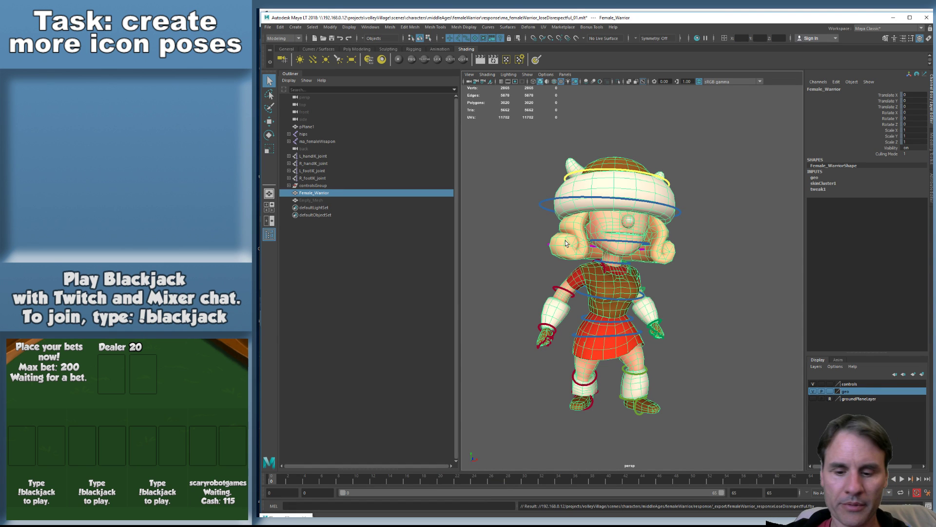
{"action": "key", "text": "ctrl+o"}
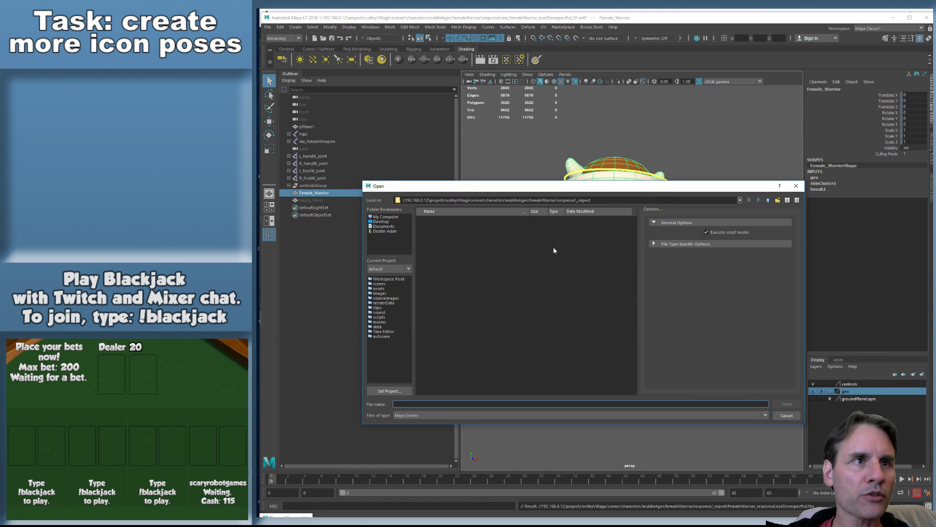
{"action": "left_click", "coordinate": [769, 200]}
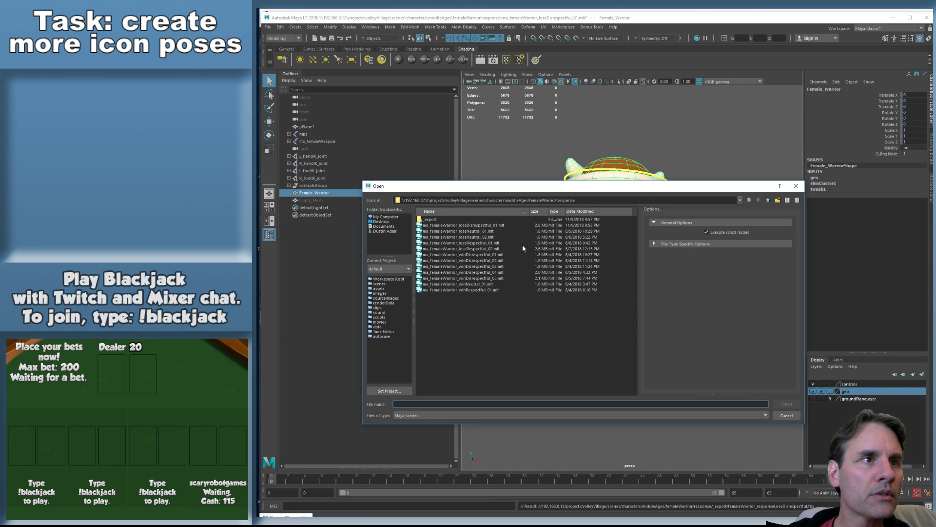
{"action": "double_click", "coordinate": [491, 237]}
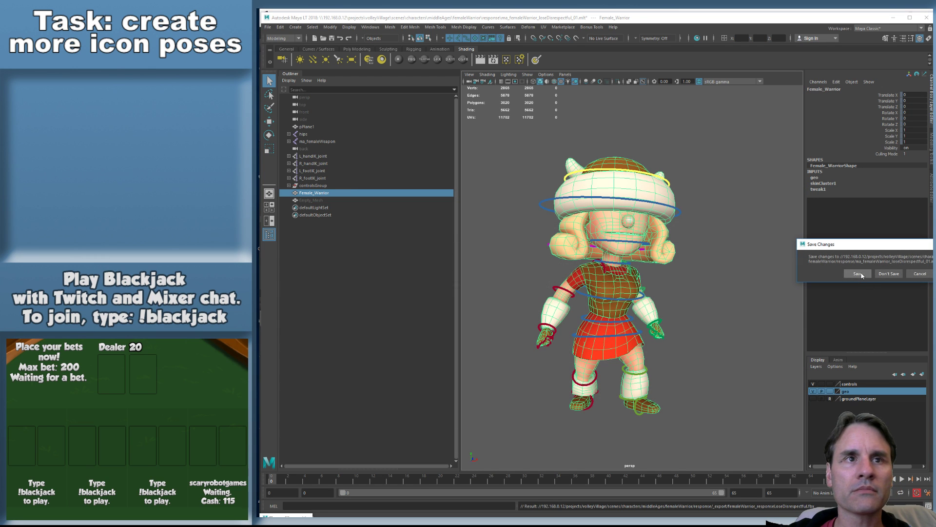
{"action": "left_click", "coordinate": [858, 274]}
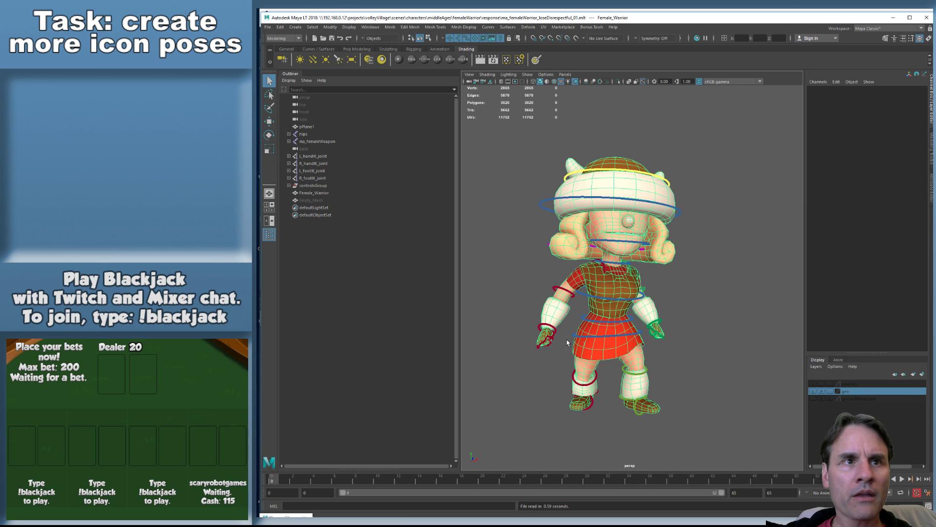
Switch the geo display layer from reference to normal so that the warrior mesh is selectable
{"action": "right_click_drag", "start_coordinate": [648, 289], "coordinate": [679, 280], "text": "alt"}
{"action": "middle_click_drag", "start_coordinate": [680, 280], "coordinate": [654, 261], "text": "alt"}
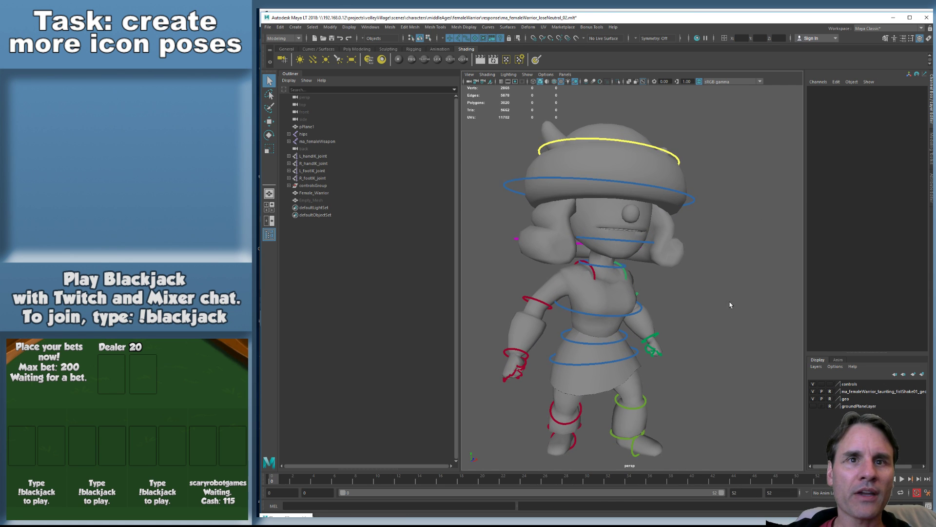
{"action": "left_click", "coordinate": [830, 399]}
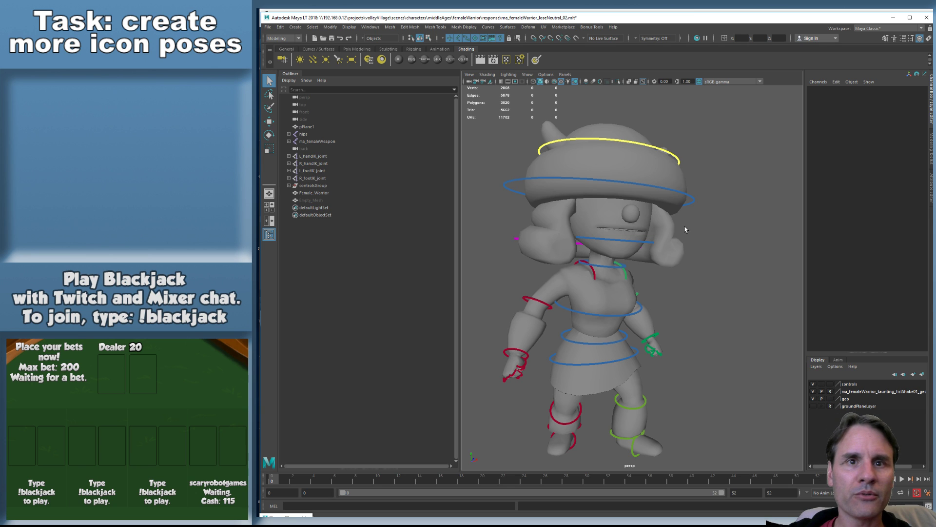
Open the image file browser for the color texture of the Female_Warrior mesh's lambert3SG_Smoothing1 material
{"action": "left_click", "coordinate": [646, 171]}
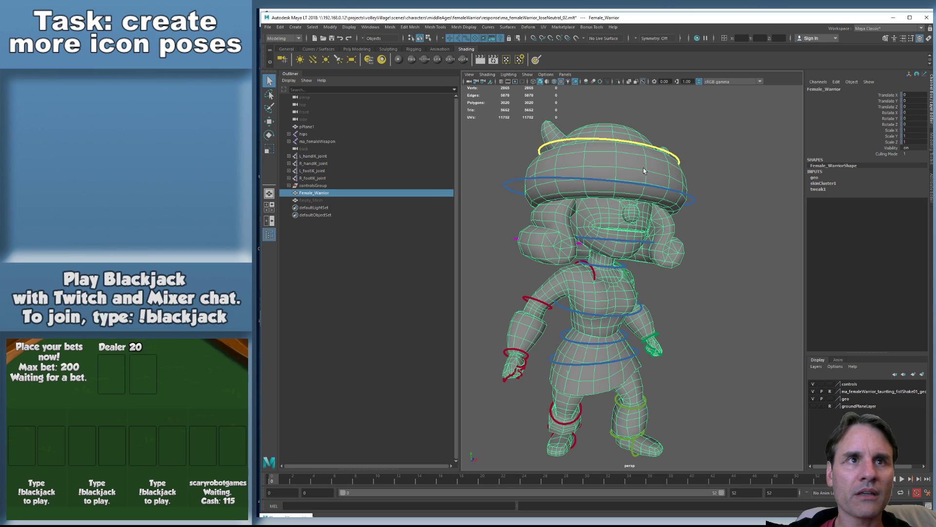
{"action": "left_click", "coordinate": [932, 189]}
{"action": "left_click", "coordinate": [923, 88]}
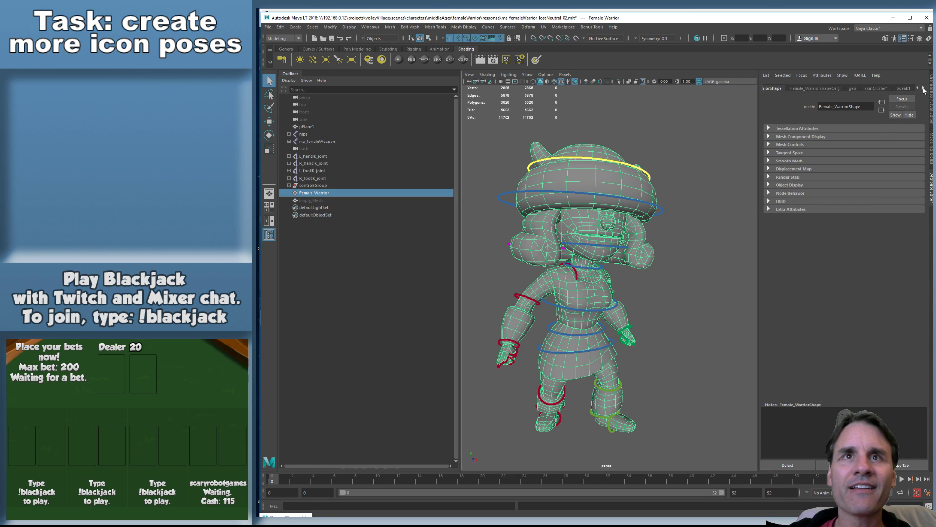
{"action": "left_click", "coordinate": [923, 89]}
{"action": "left_click", "coordinate": [885, 88]}
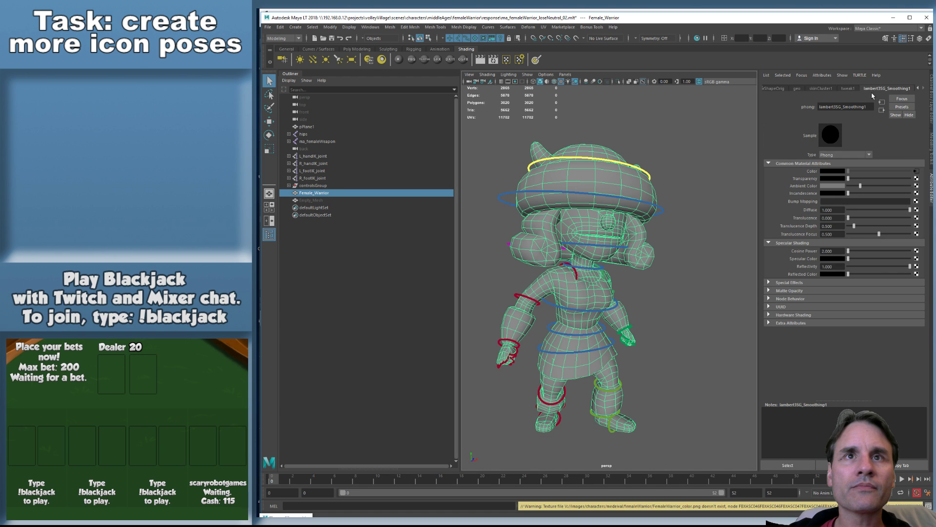
{"action": "left_click", "coordinate": [917, 172]}
{"action": "left_click", "coordinate": [918, 189]}
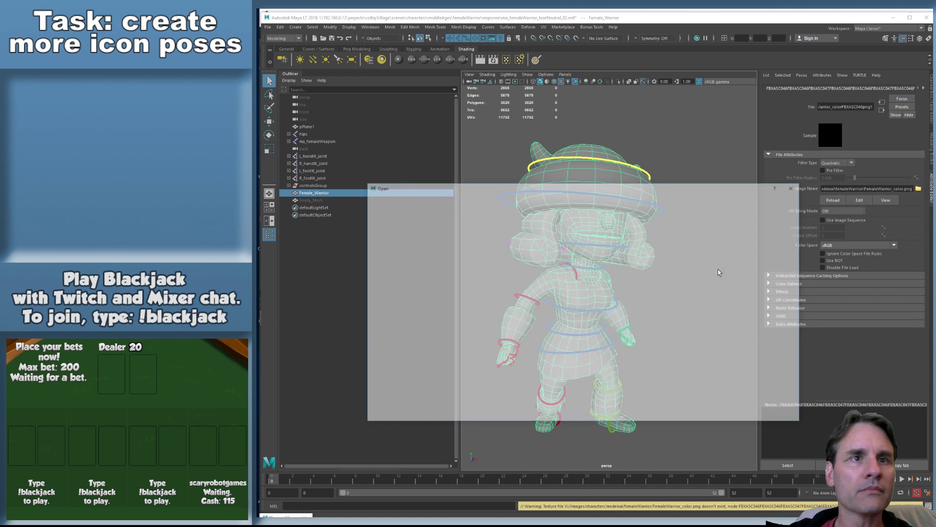
Load FemaleWarrior_color_02.png from the femaleWarrior image folder of the volleyVillage project as the material's color texture, and deselect the mesh
{"action": "type", "text": "\\\\192.168.0.12\\projects\\volleyVillage"}
{"action": "key", "text": "Return"}
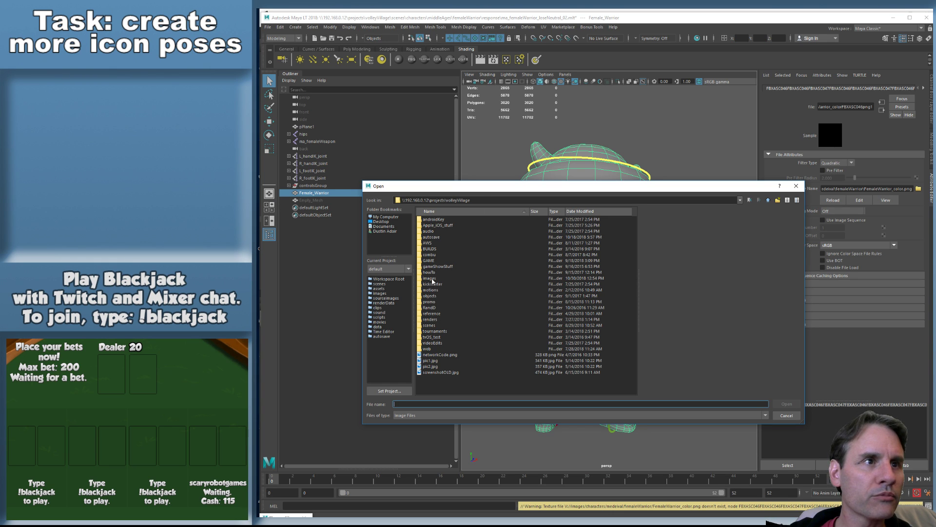
{"action": "double_click", "coordinate": [431, 278]}
{"action": "double_click", "coordinate": [437, 243]}
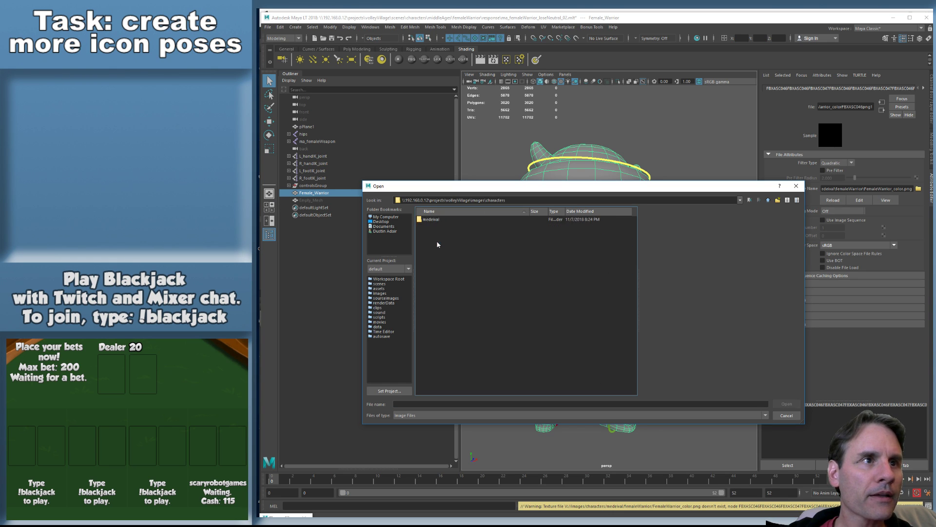
{"action": "double_click", "coordinate": [432, 220]}
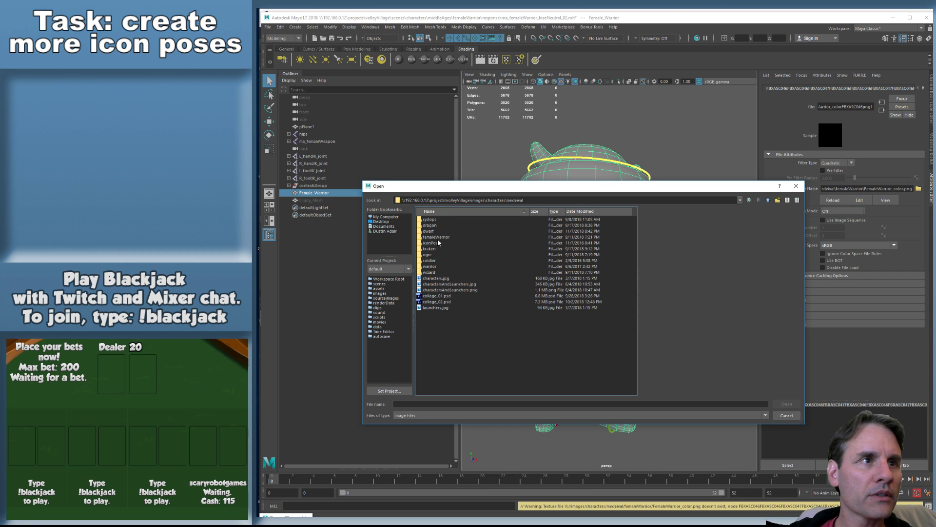
{"action": "double_click", "coordinate": [438, 237]}
{"action": "double_click", "coordinate": [458, 249]}
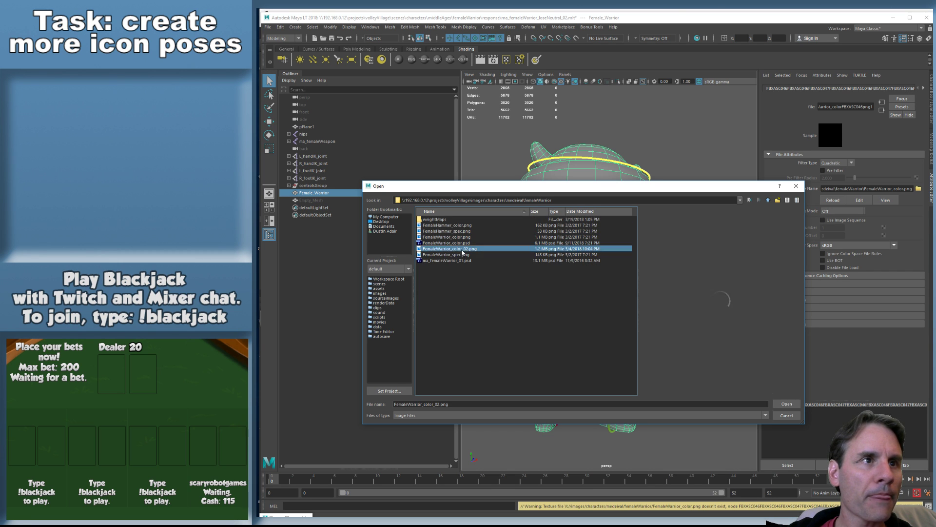
{"action": "left_click", "coordinate": [690, 308]}
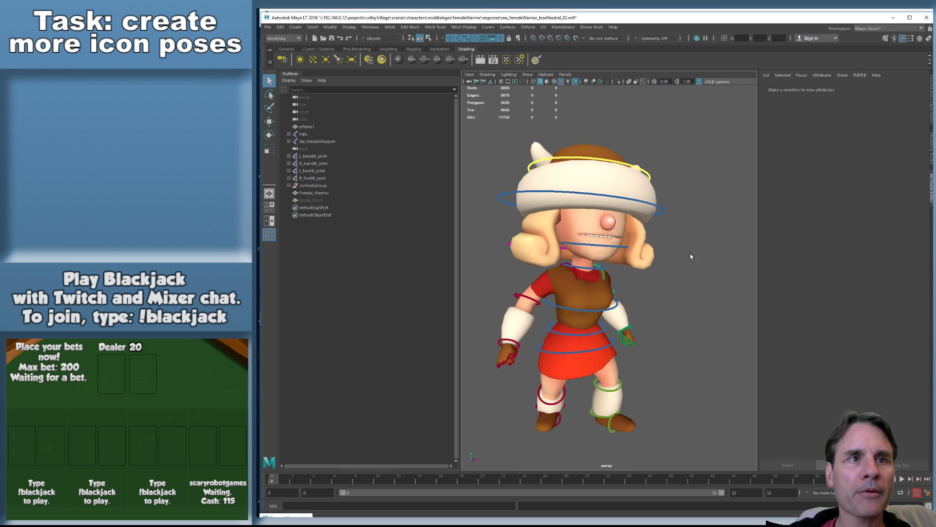
Bring back the channel box with the layer editor and save the loseNeutral scene
{"action": "left_click", "coordinate": [931, 115]}
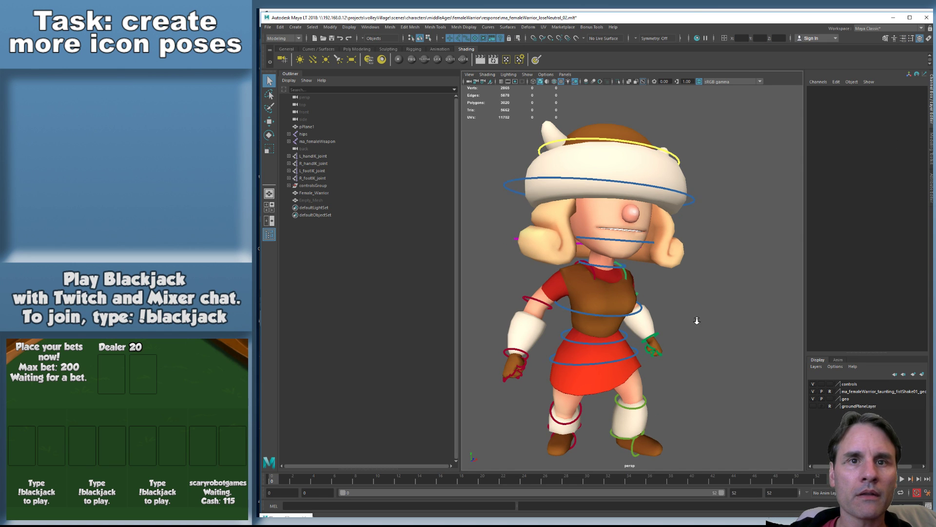
{"action": "scroll", "coordinate": [697, 317], "scroll_direction": "down", "scroll_amount": 3}
{"action": "middle_click_drag", "start_coordinate": [704, 314], "coordinate": [682, 303], "text": "alt"}
{"action": "key", "text": "ctrl+s"}
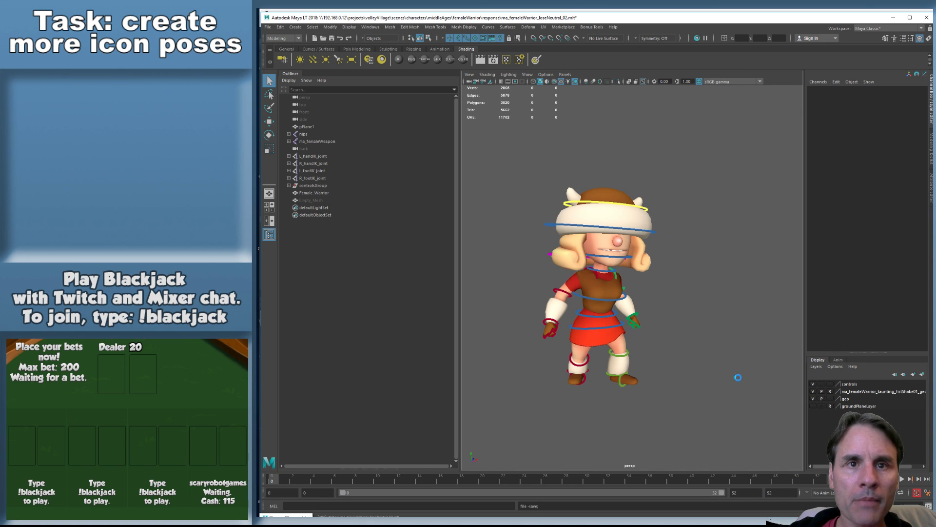
Play the loseNeutral animation to check it, and return to the first frame
{"action": "key", "text": "alt+v"}
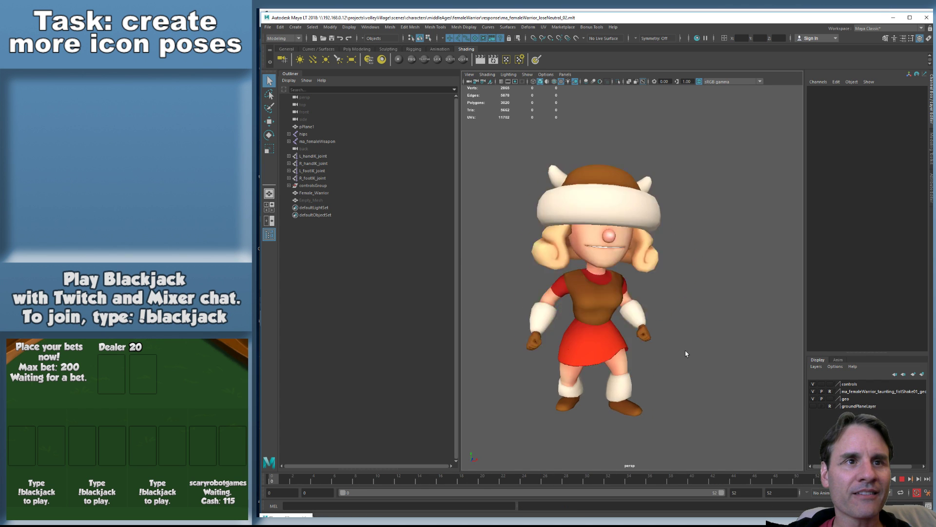
{"action": "key", "text": "alt+v"}
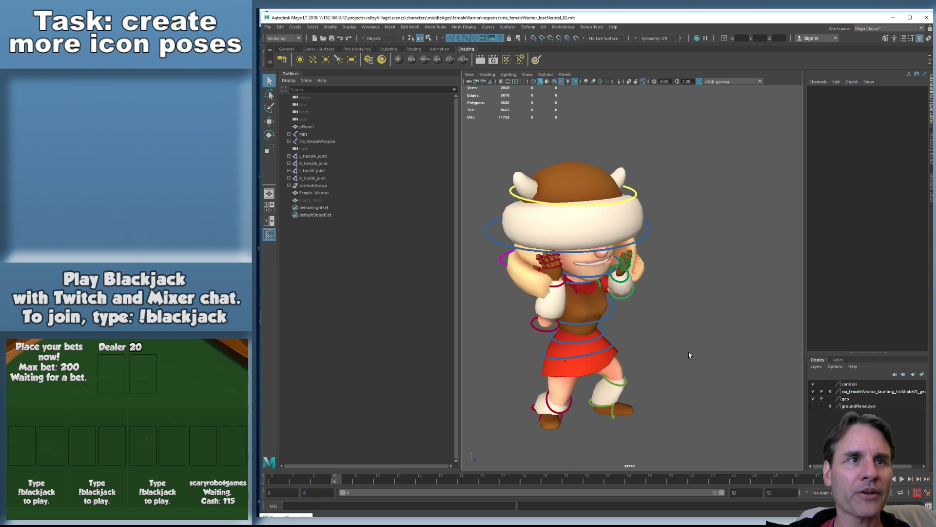
{"action": "key", "text": "alt+shift+v"}
Export the Female_Warrior mesh with its baked animation as FBX file femaleWarrior_responseLoseNeutral into the response folder's _export subfolder
{"action": "left_click", "coordinate": [596, 297]}
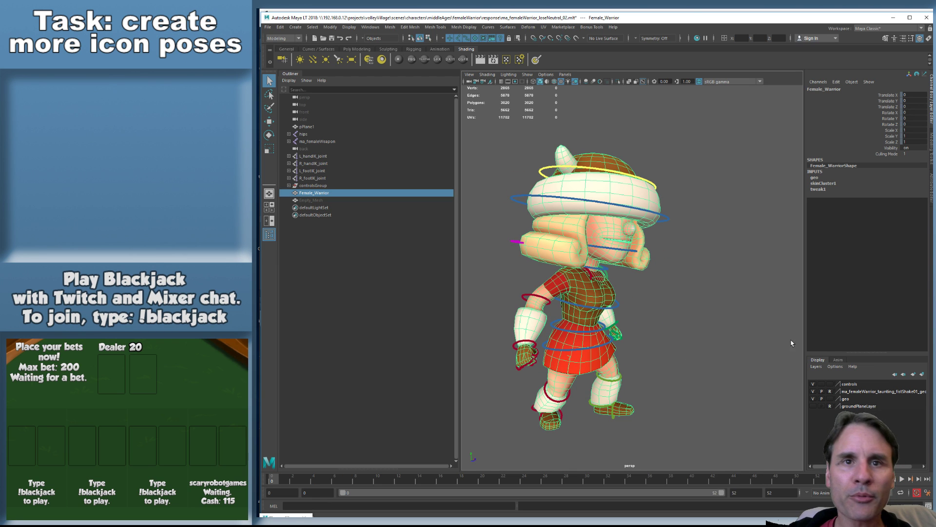
{"action": "left_click", "coordinate": [268, 27]}
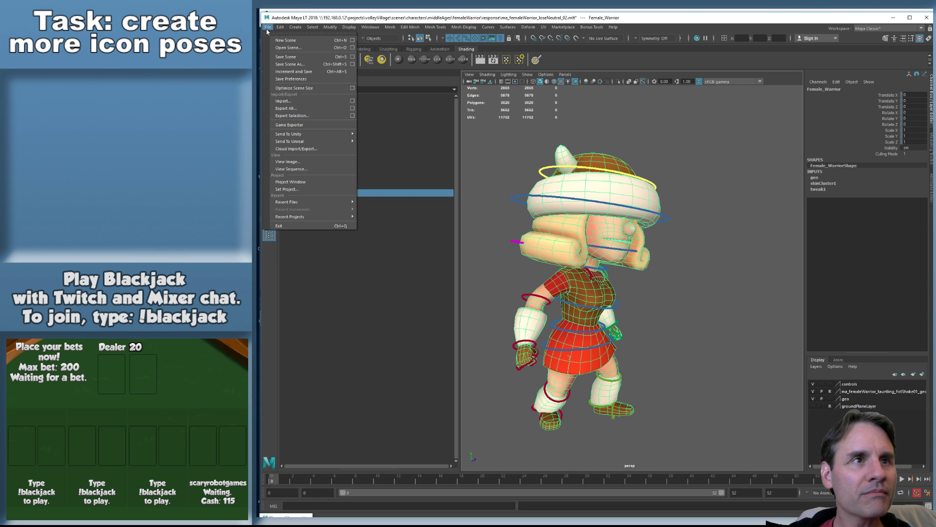
{"action": "left_click", "coordinate": [293, 115]}
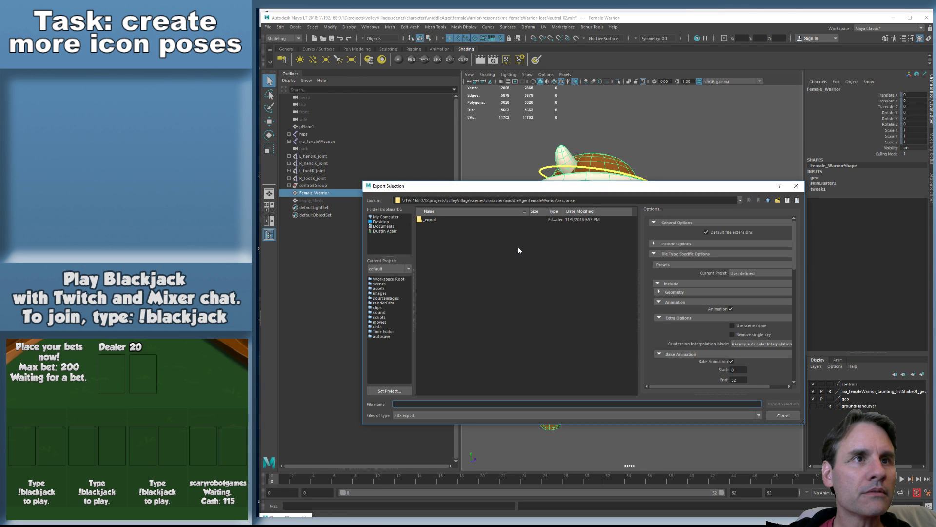
{"action": "double_click", "coordinate": [433, 219]}
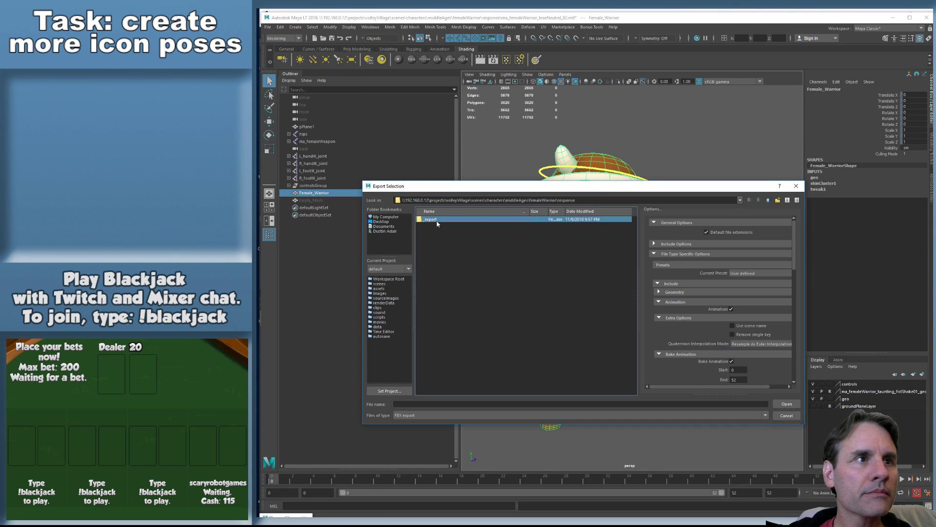
{"action": "left_click", "coordinate": [499, 222]}
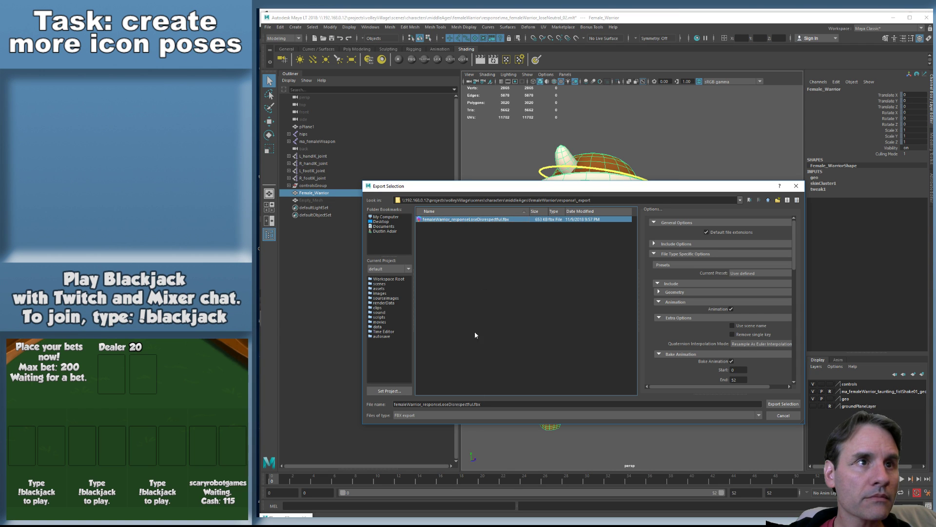
{"action": "left_click", "coordinate": [451, 403]}
{"action": "key", "text": "shift+End"}
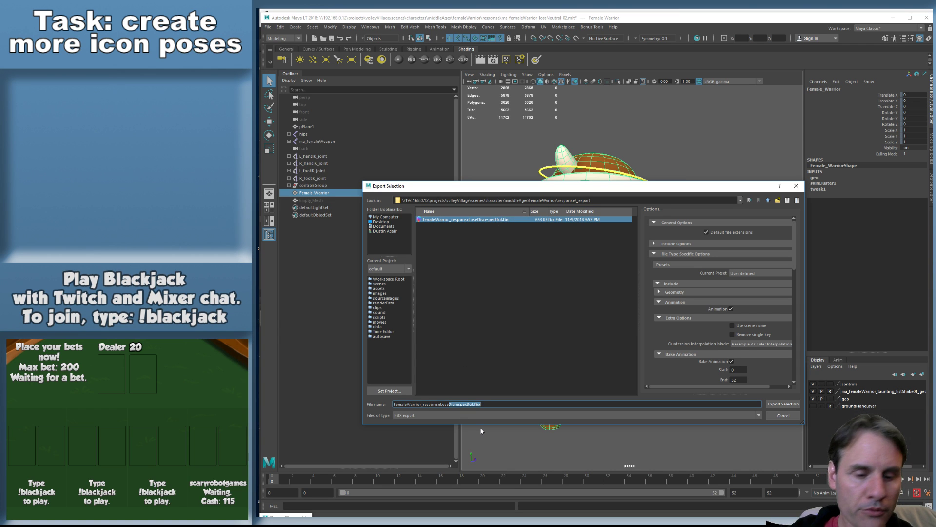
{"action": "type", "text": "Neutra"}
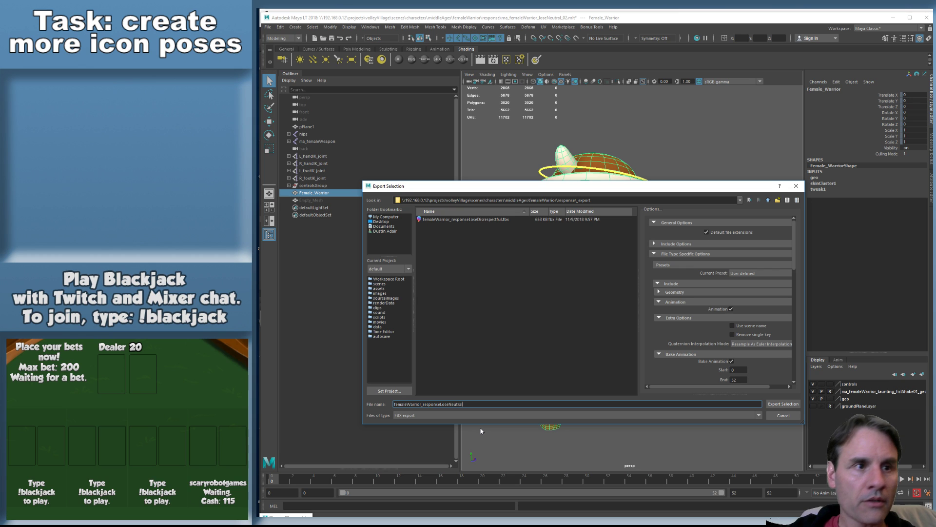
{"action": "key", "text": "Return"}
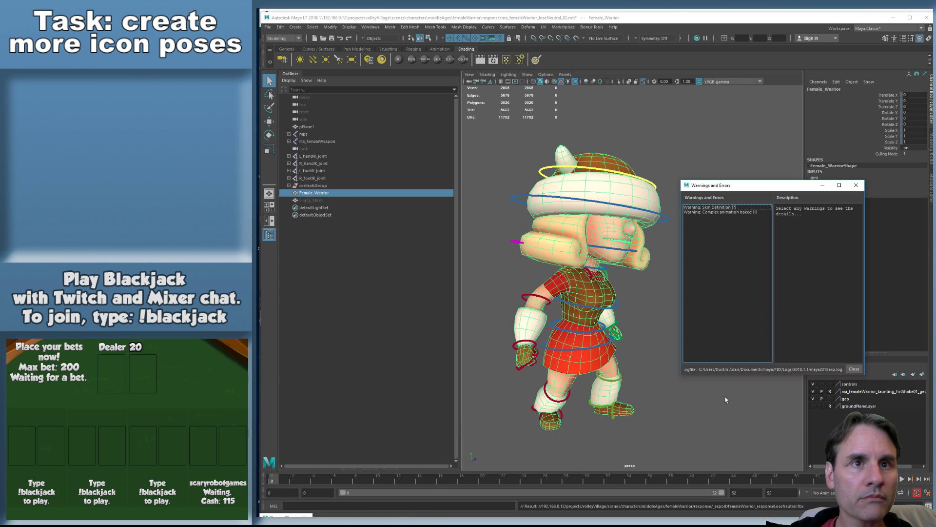
{"action": "left_click", "coordinate": [855, 369]}
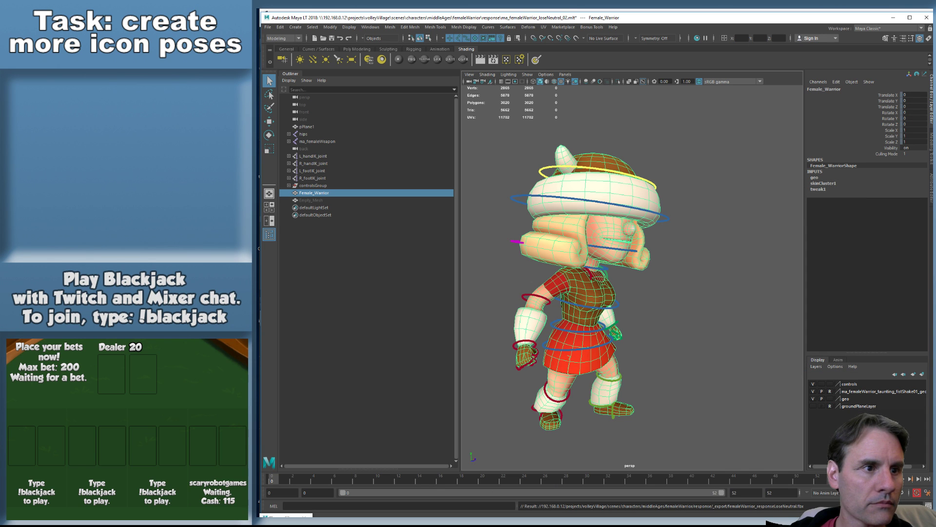
Switch to Unity and bring femaleWarrior_responseLoseNeutral.fbx from the _export folder into the project's femaleWarrior folder
{"action": "mouse_move", "coordinate": [318, 522]}
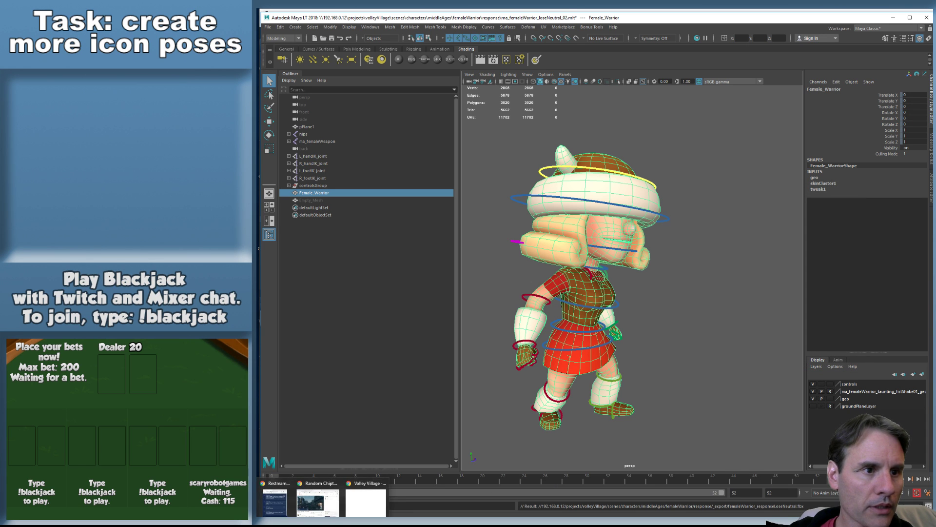
{"action": "left_click", "coordinate": [536, 523]}
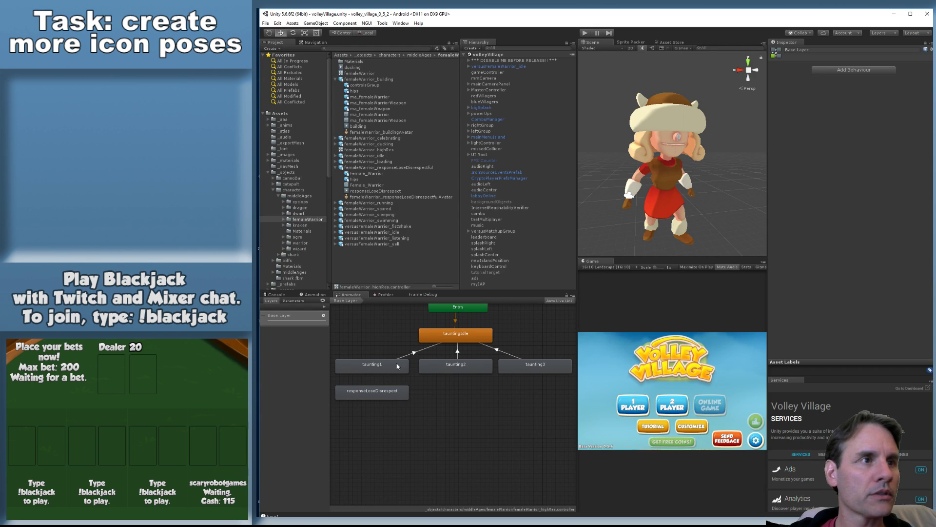
{"action": "left_click", "coordinate": [361, 523]}
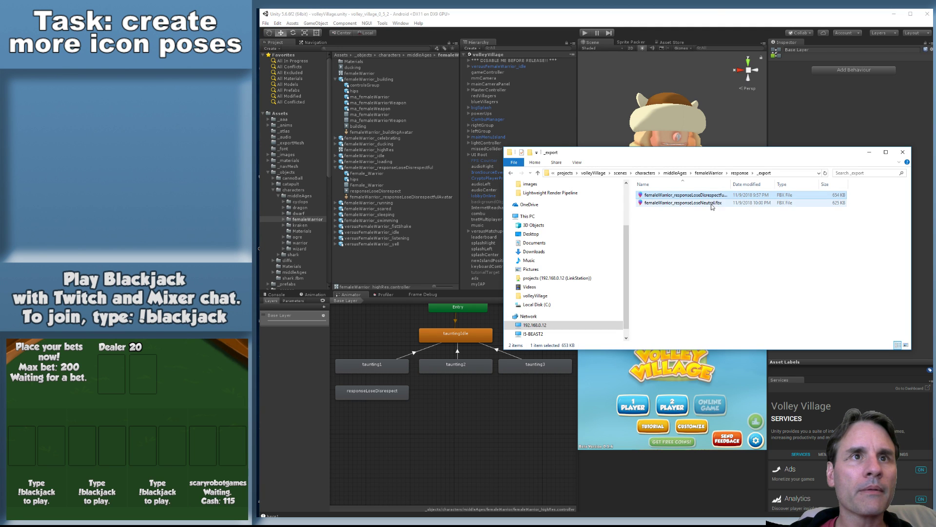
{"action": "left_click", "coordinate": [702, 202]}
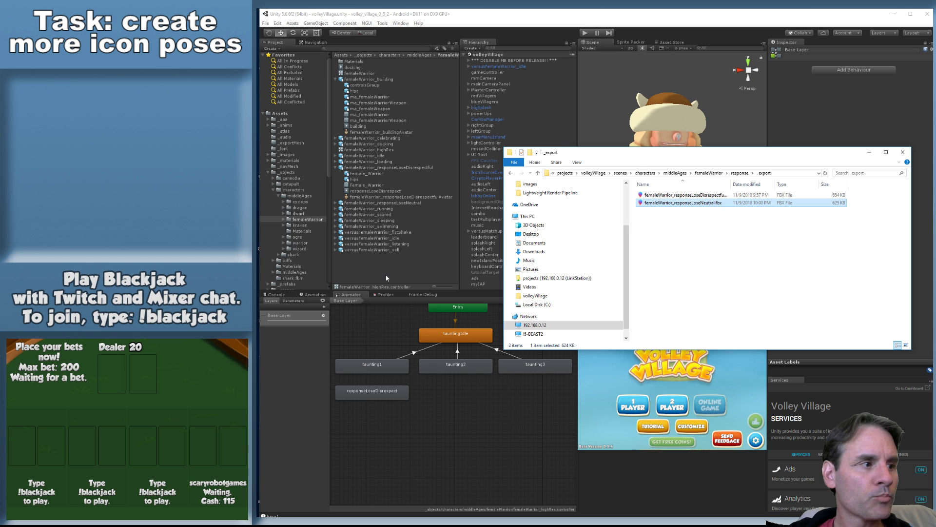
{"action": "left_click", "coordinate": [369, 259]}
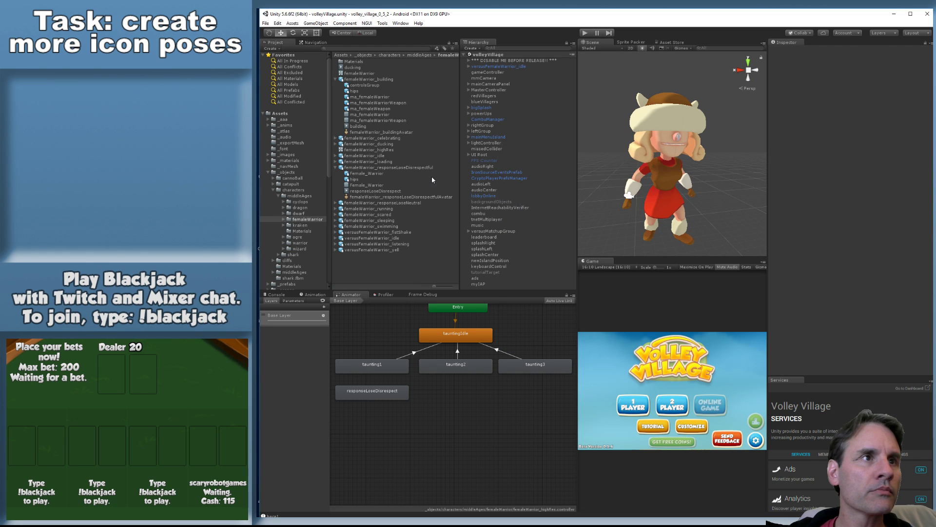
Collapse the responseLoseDisrespectful asset and apply the Humanoid animation type to the femaleWarrior_responseLoseNeutral model's rig
{"action": "left_click", "coordinate": [336, 168]}
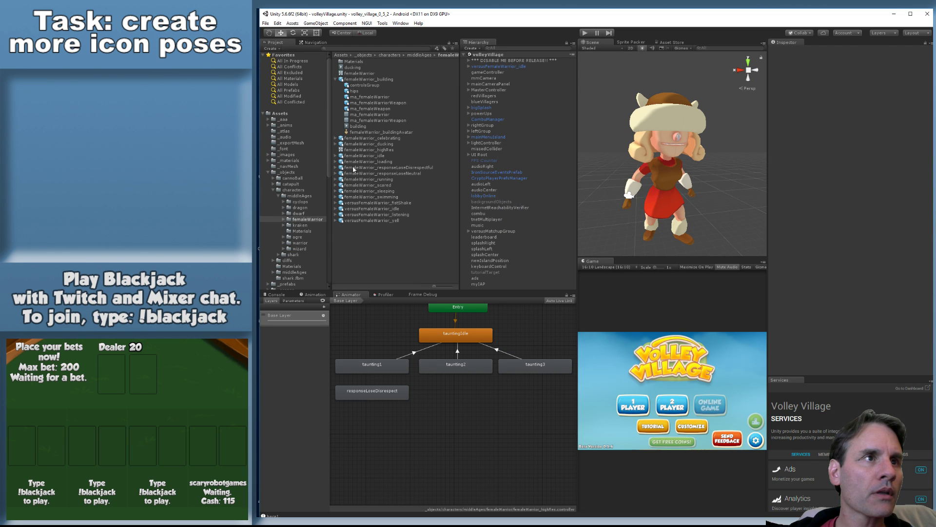
{"action": "left_click", "coordinate": [397, 173]}
{"action": "left_click", "coordinate": [851, 67]}
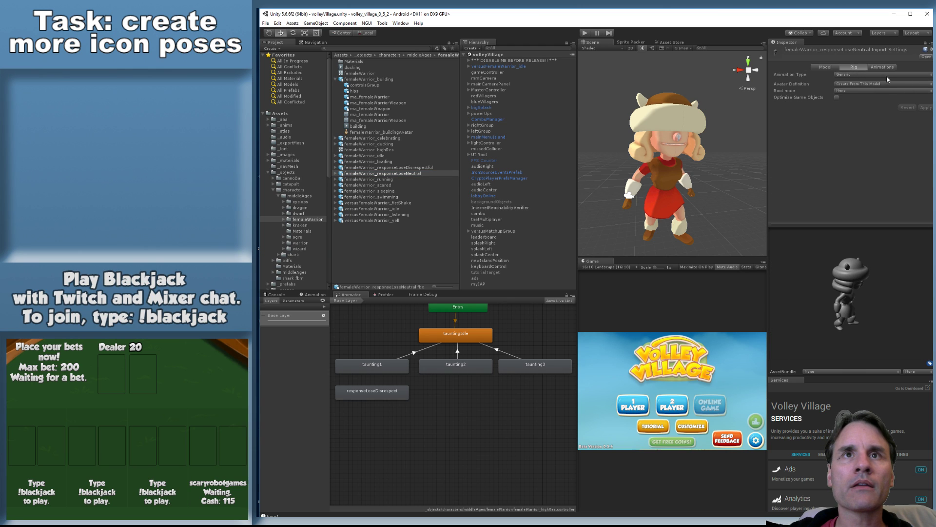
{"action": "left_click", "coordinate": [886, 75]}
{"action": "left_click", "coordinate": [861, 107]}
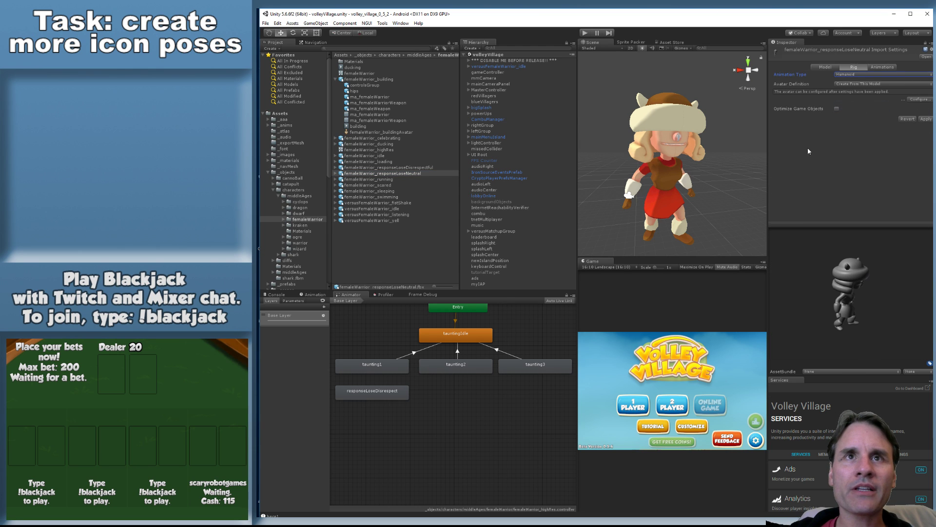
{"action": "left_click", "coordinate": [925, 119]}
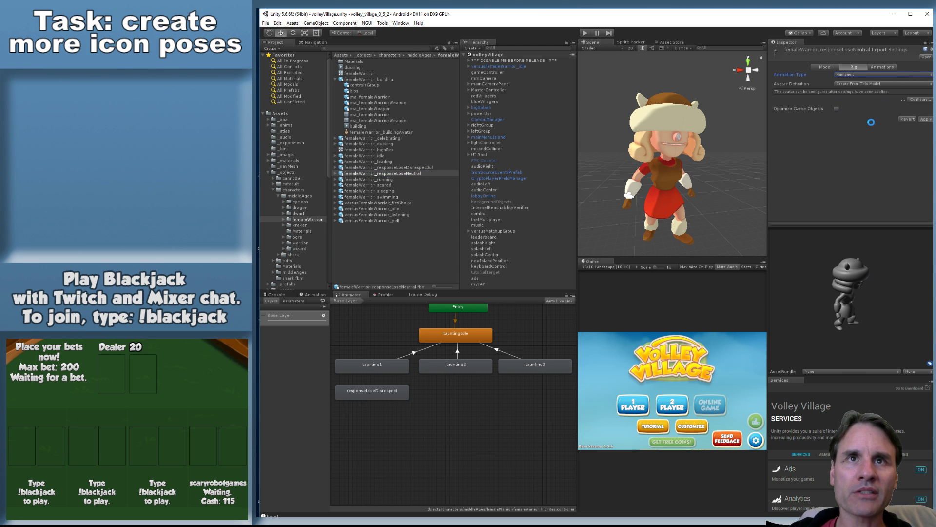
Rename the imported model's Take 001 animation clip as responseLoseNeutral
{"action": "left_click", "coordinate": [881, 68]}
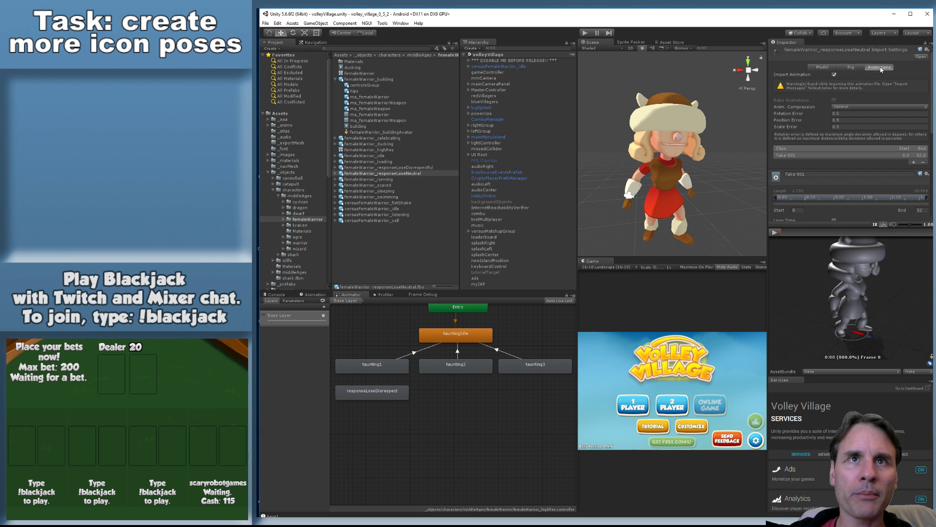
{"action": "left_click", "coordinate": [811, 174]}
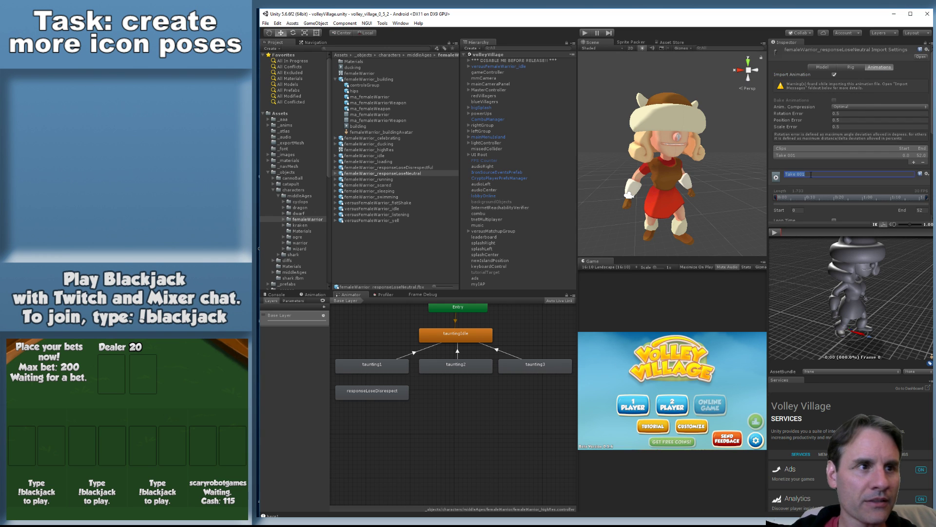
{"action": "type", "text": "responseLoseNeutr"}
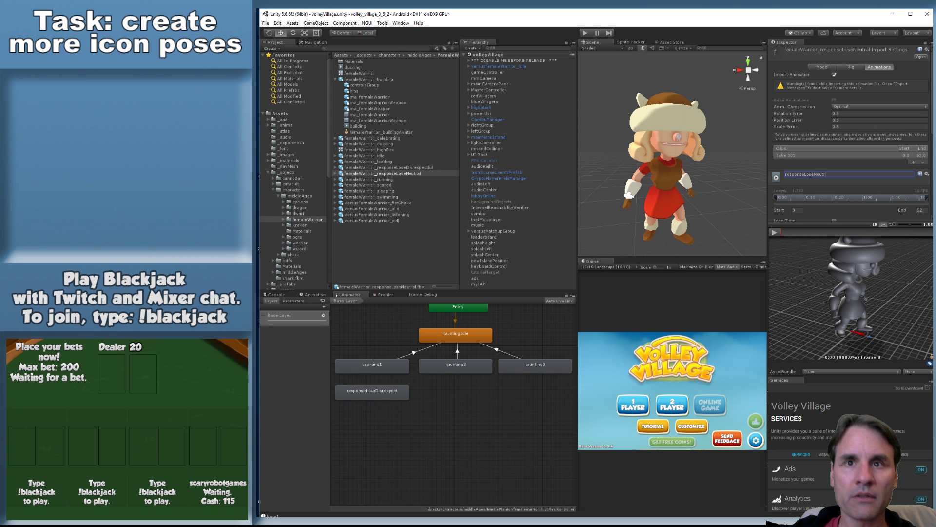
{"action": "type", "text": "al"}
{"action": "key", "text": "Return"}
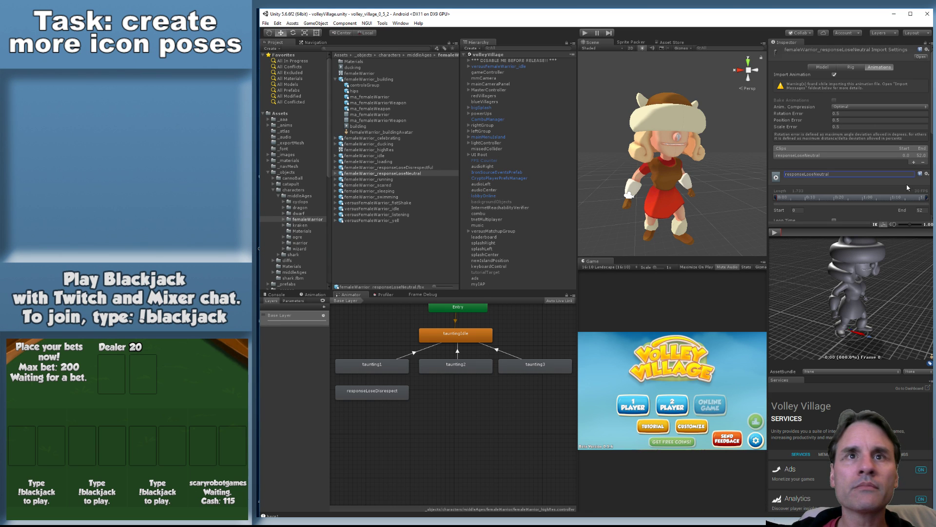
Bake the clip's root transform rotation, Y position and XZ position into the pose
{"action": "scroll", "coordinate": [837, 176], "scroll_direction": "down", "scroll_amount": 5}
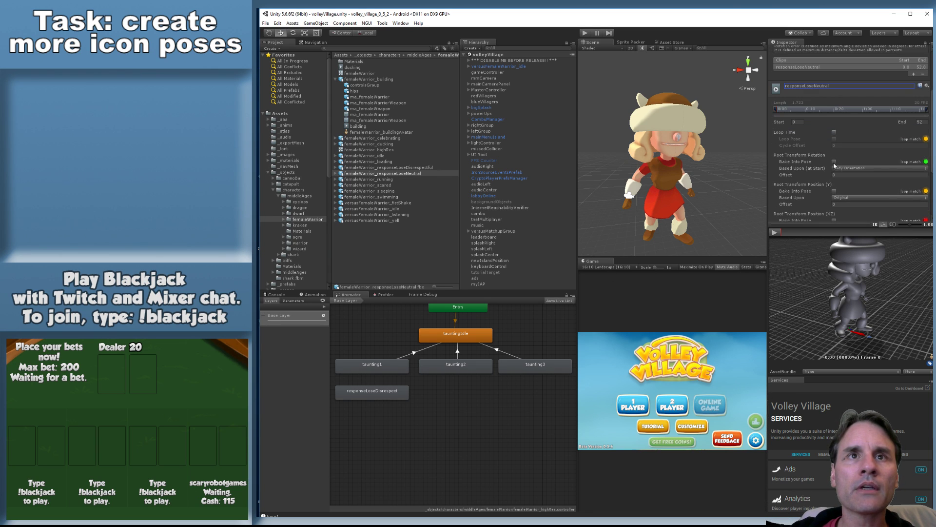
{"action": "left_click", "coordinate": [834, 161]}
{"action": "scroll", "coordinate": [835, 163], "scroll_direction": "down", "scroll_amount": 4}
{"action": "left_click", "coordinate": [834, 125]}
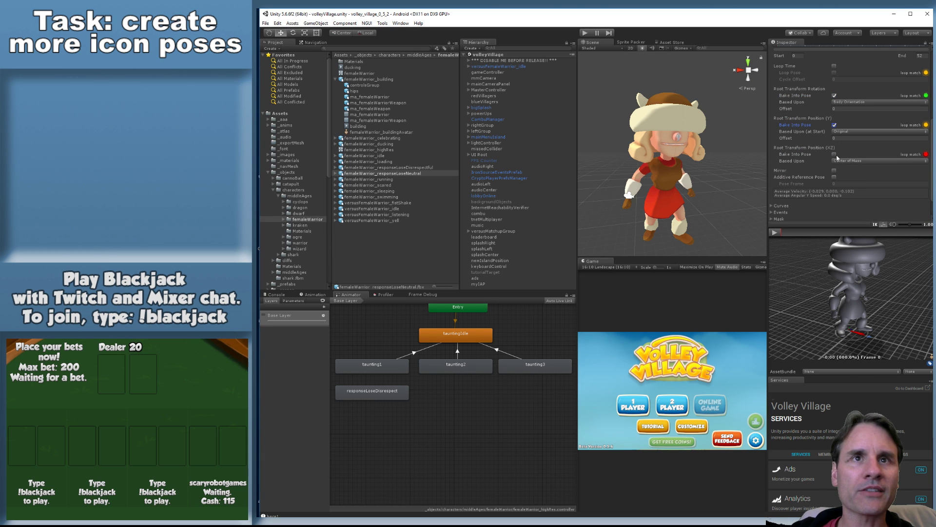
{"action": "left_click", "coordinate": [834, 154]}
Base the clip's root XZ position and root rotation on Original, and apply the import settings
{"action": "left_click", "coordinate": [858, 161]}
{"action": "left_click", "coordinate": [861, 164]}
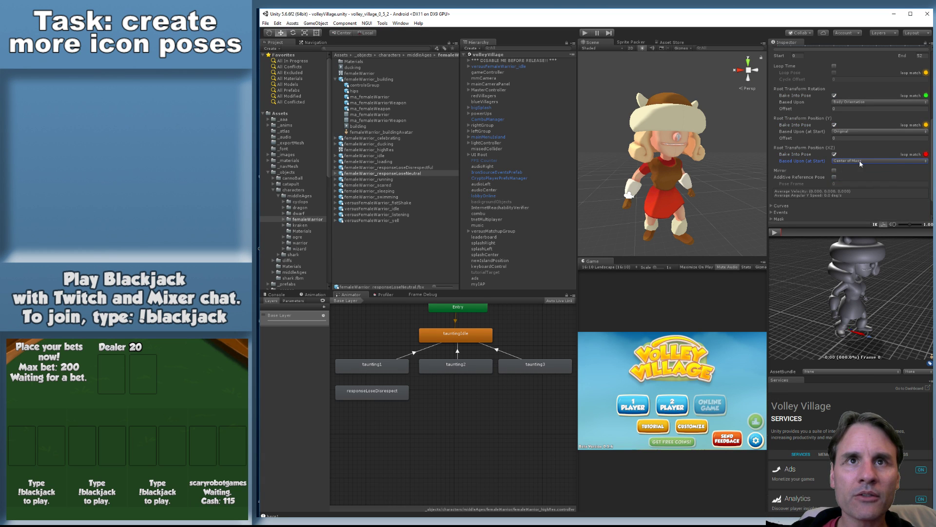
{"action": "left_click", "coordinate": [860, 162]}
{"action": "left_click", "coordinate": [857, 169]}
{"action": "left_click", "coordinate": [851, 132]}
{"action": "left_click", "coordinate": [855, 103]}
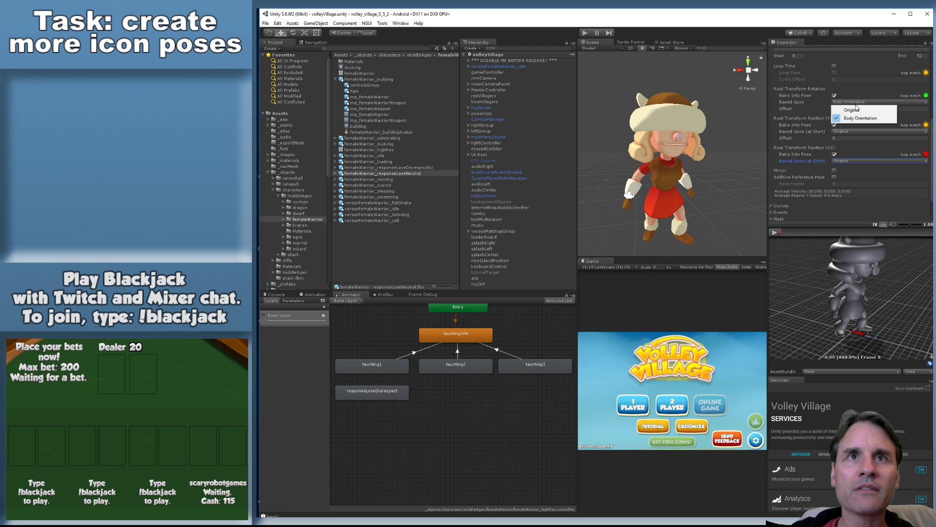
{"action": "left_click", "coordinate": [854, 110]}
{"action": "scroll", "coordinate": [908, 187], "scroll_direction": "down", "scroll_amount": 2}
{"action": "left_click", "coordinate": [920, 212]}
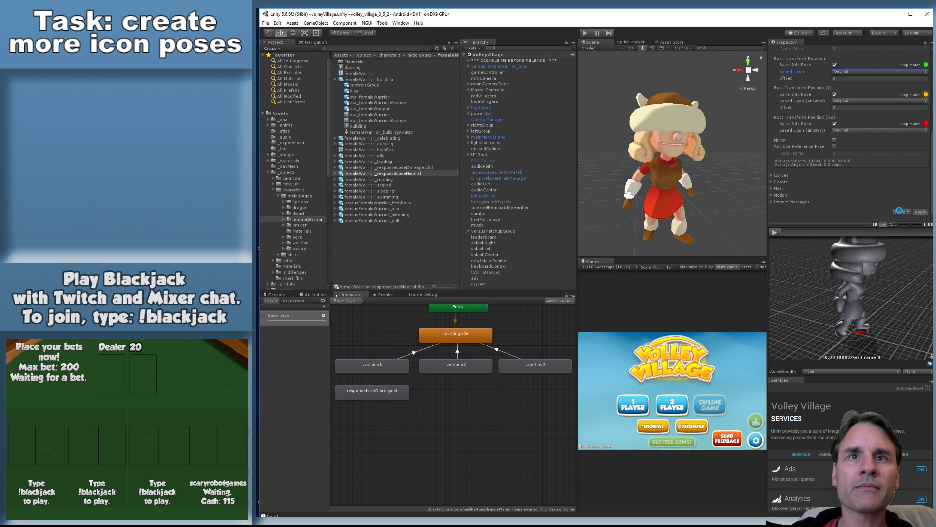
Expand the femaleWarrior_responseLoseNeutral asset and add its responseLoseNeutral clip to the animator as a state beside responseLoseDisrespect
{"action": "left_click", "coordinate": [335, 174]}
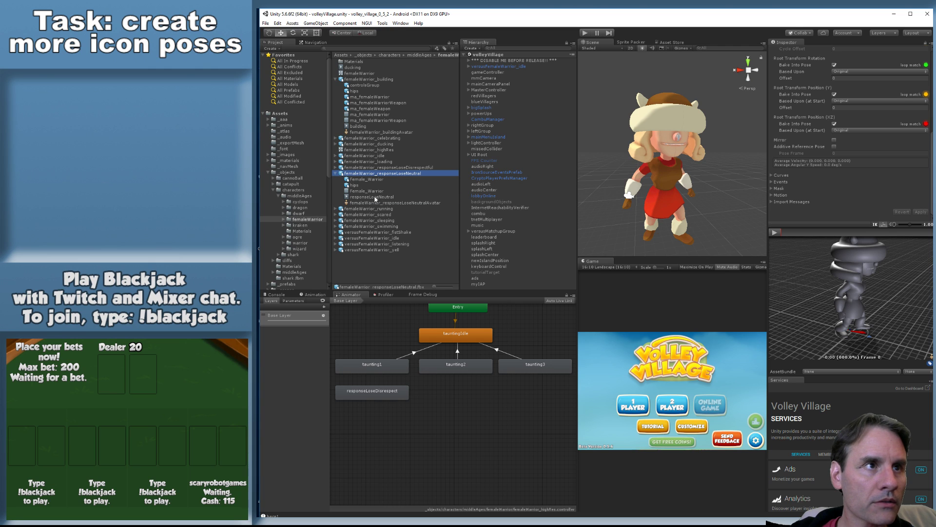
{"action": "left_click_drag", "start_coordinate": [375, 199], "coordinate": [441, 396]}
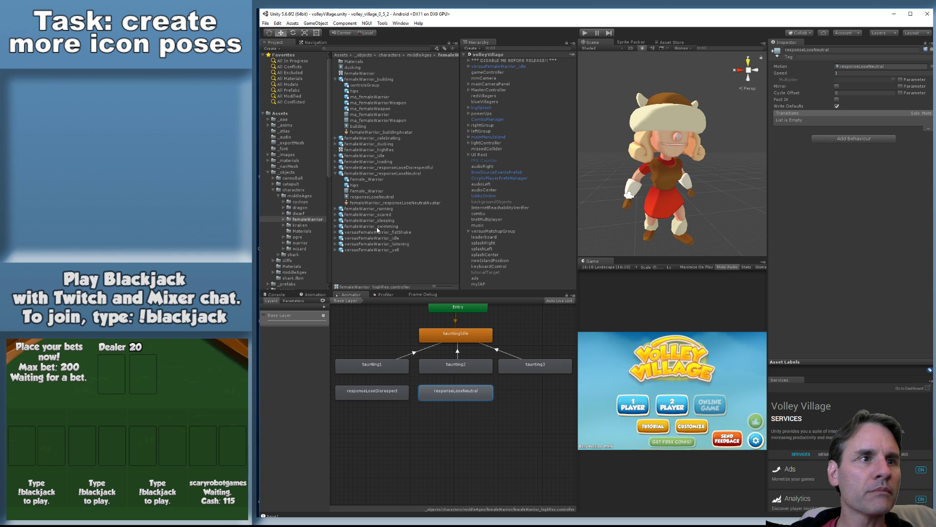
Switch back to Maya, turn the view toward the character's front and save the loseNeutral scene
{"action": "key", "text": "alt+Tab"}
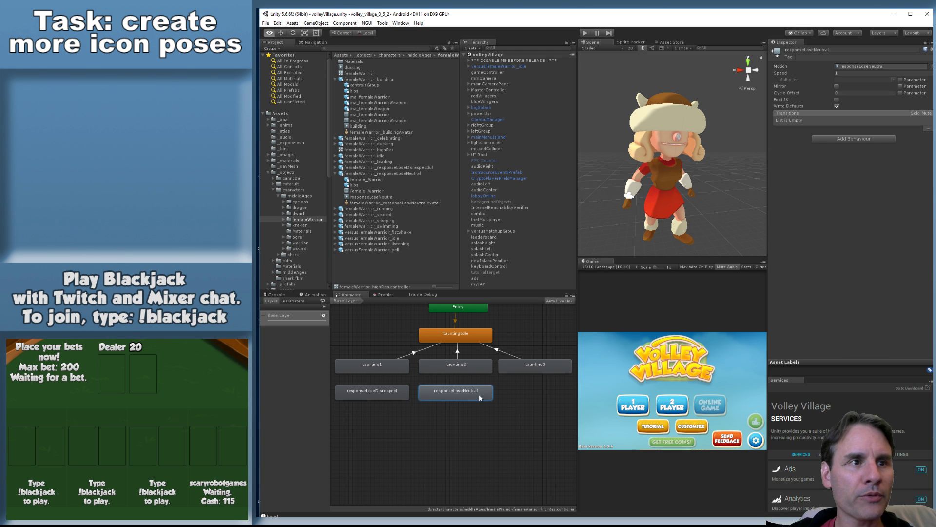
{"action": "key", "text": "alt+Tab"}
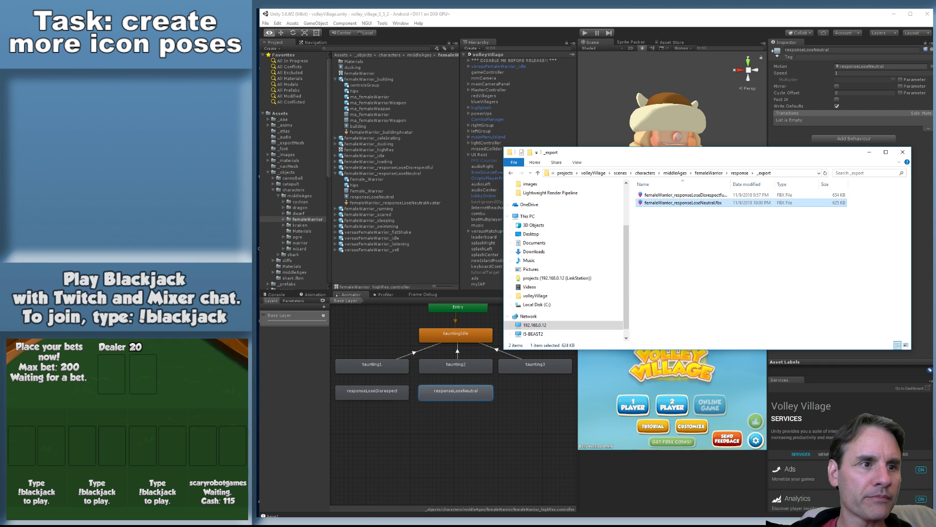
{"action": "mouse_move", "coordinate": [429, 523]}
{"action": "left_click", "coordinate": [471, 492]}
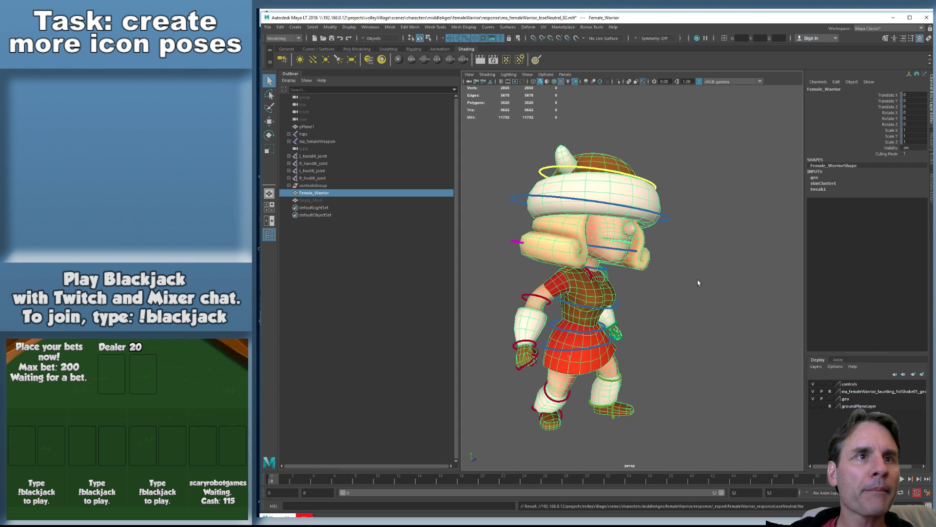
{"action": "left_click_drag", "start_coordinate": [697, 282], "coordinate": [675, 283], "text": "alt"}
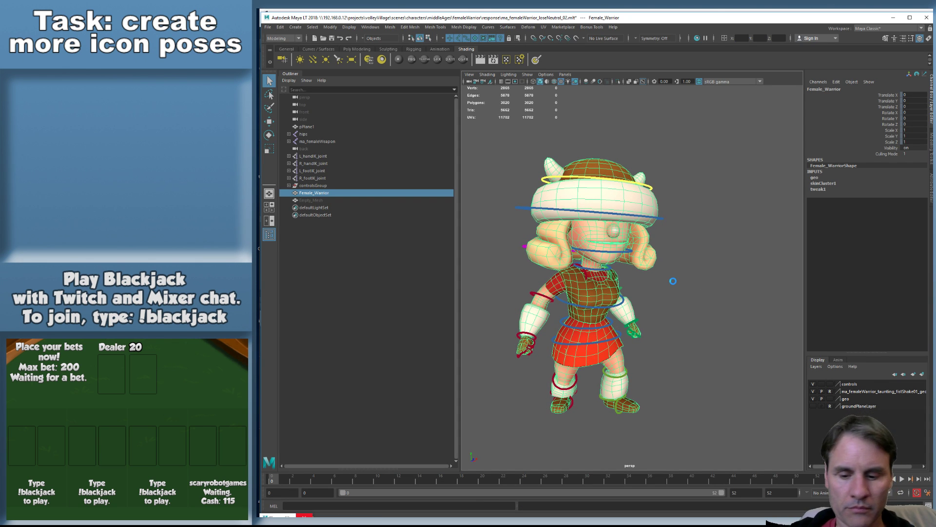
{"action": "key", "text": "ctrl+s"}
Open the ma_femaleWarrior_loseRespectful_02 scene from the femaleWarrior response folder
{"action": "key", "text": "ctrl+o"}
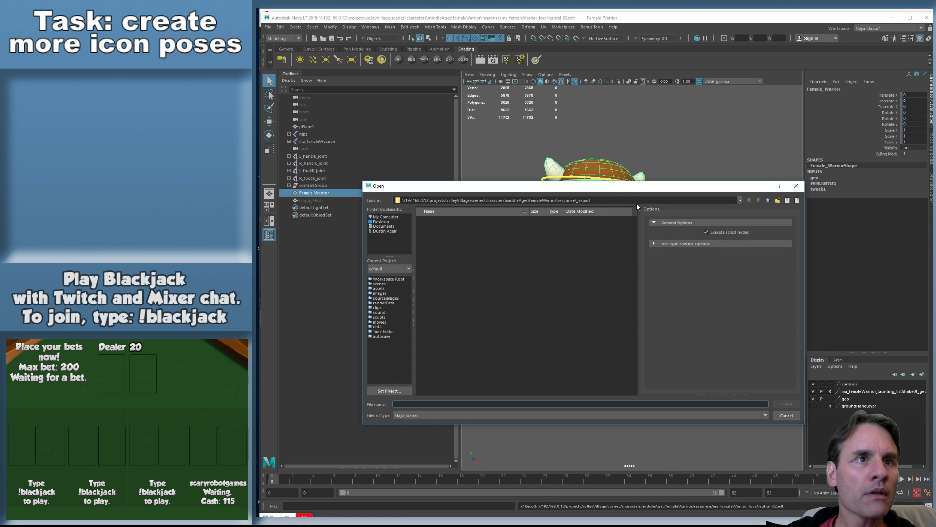
{"action": "left_click", "coordinate": [778, 200]}
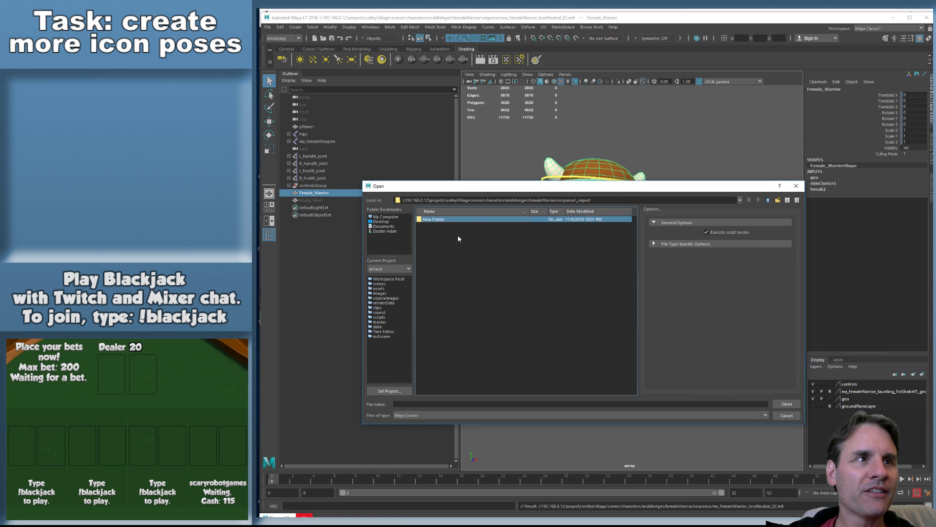
{"action": "right_click", "coordinate": [433, 221]}
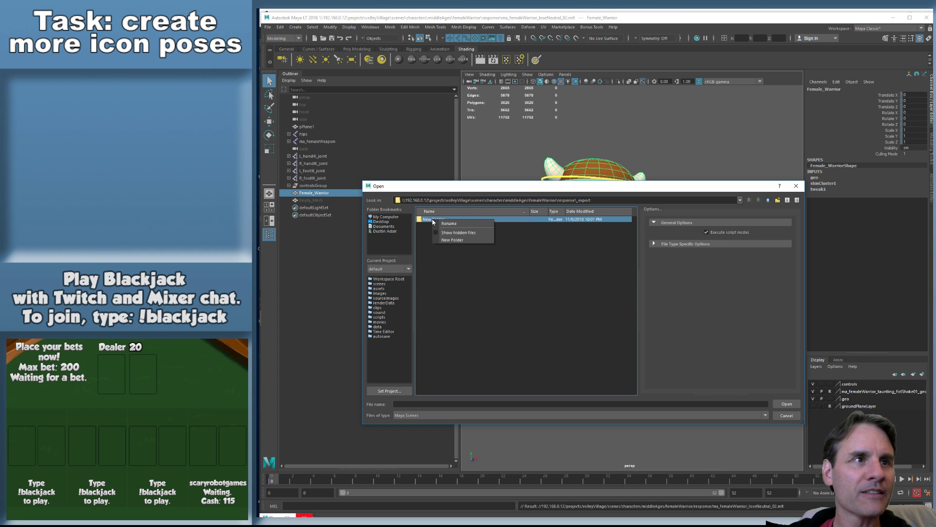
{"action": "left_click", "coordinate": [456, 271]}
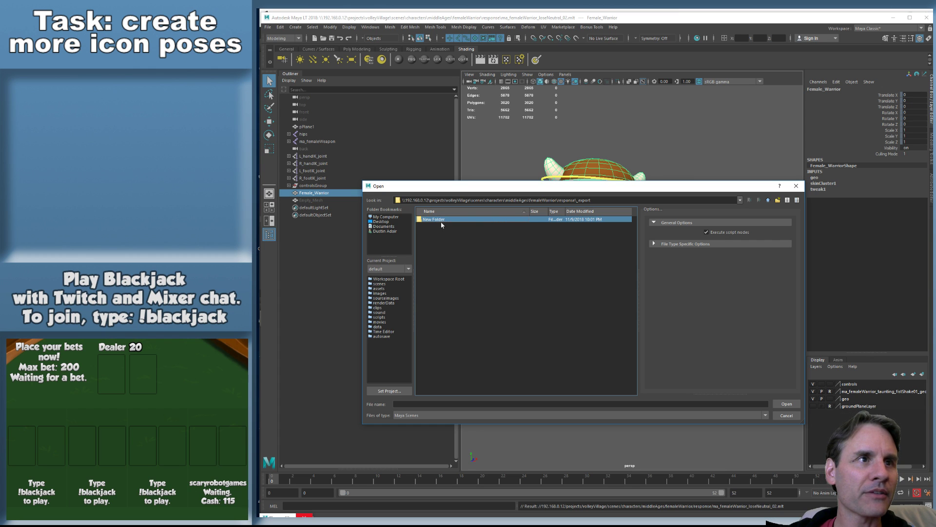
{"action": "left_click", "coordinate": [769, 200]}
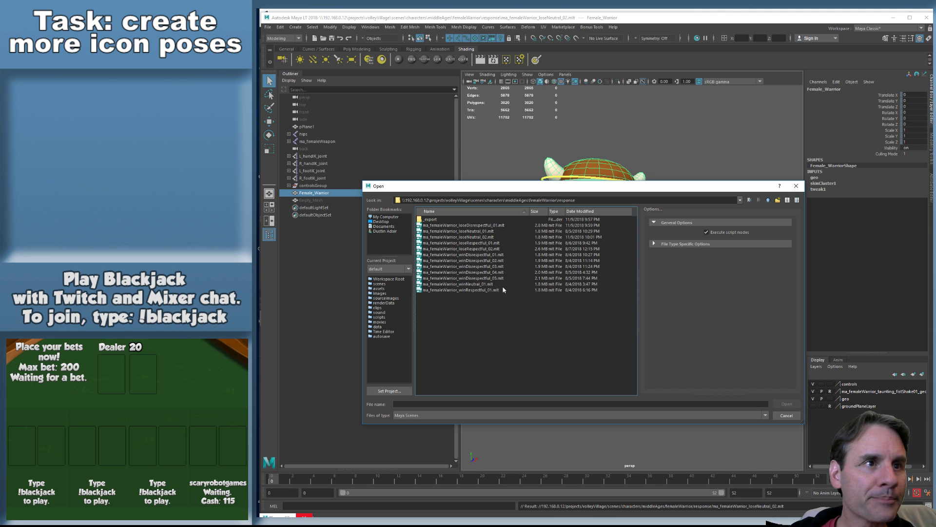
{"action": "double_click", "coordinate": [487, 249]}
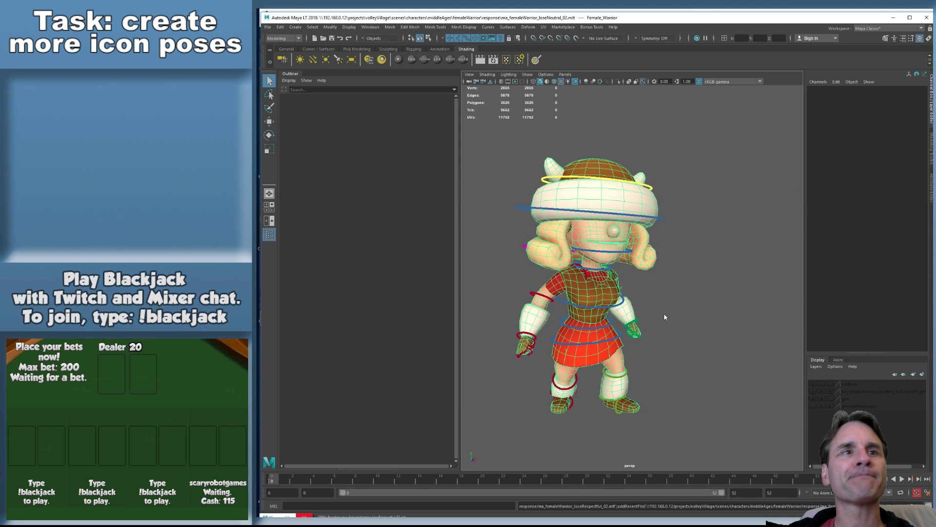
Relink the Female_Warrior mesh's color texture to FemaleWarrior_color_02.png and return to the channel and layer display
{"action": "scroll", "coordinate": [662, 306], "scroll_direction": "up", "scroll_amount": 5}
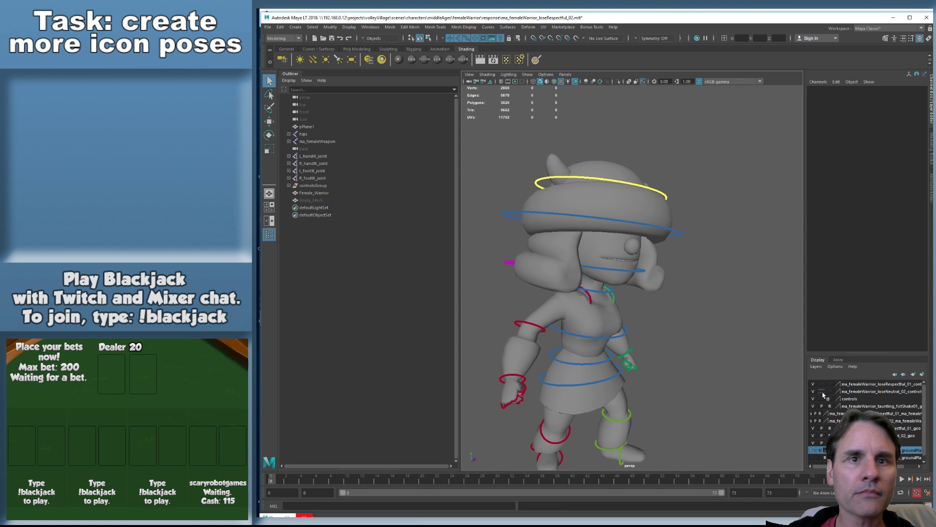
{"action": "scroll", "coordinate": [866, 419], "scroll_direction": "down", "scroll_amount": 1}
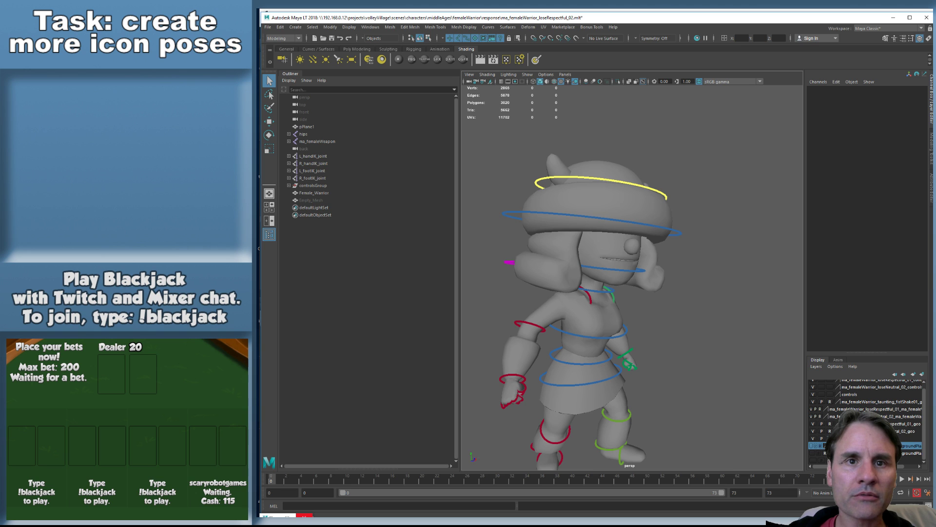
{"action": "left_click", "coordinate": [598, 319]}
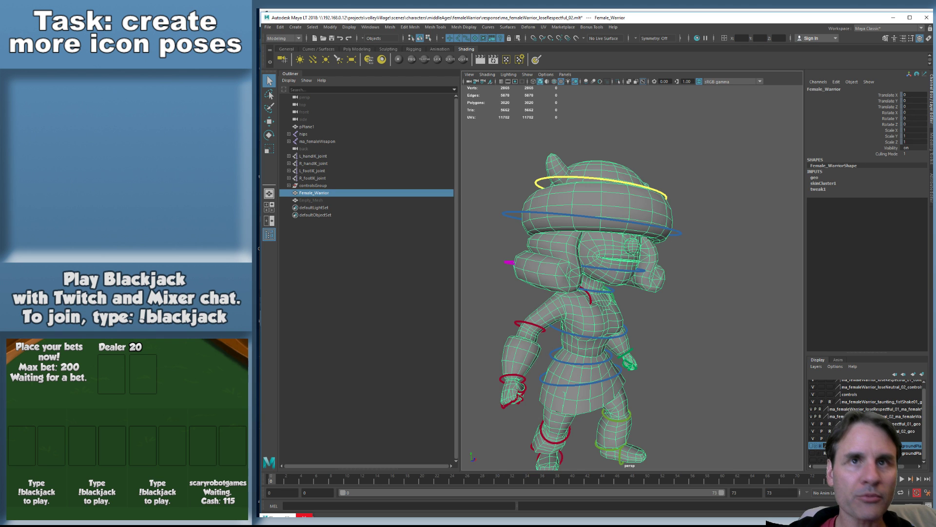
{"action": "key", "text": "ctrl+a"}
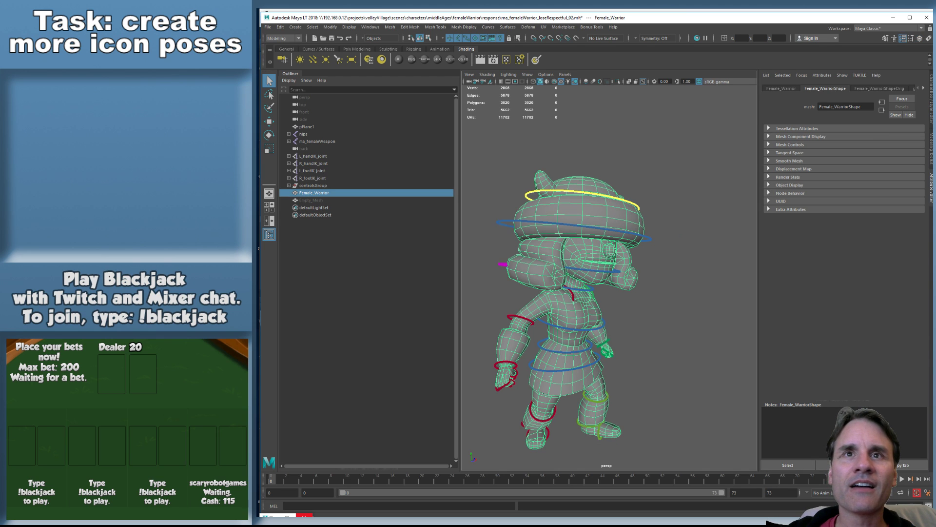
{"action": "left_click", "coordinate": [924, 88]}
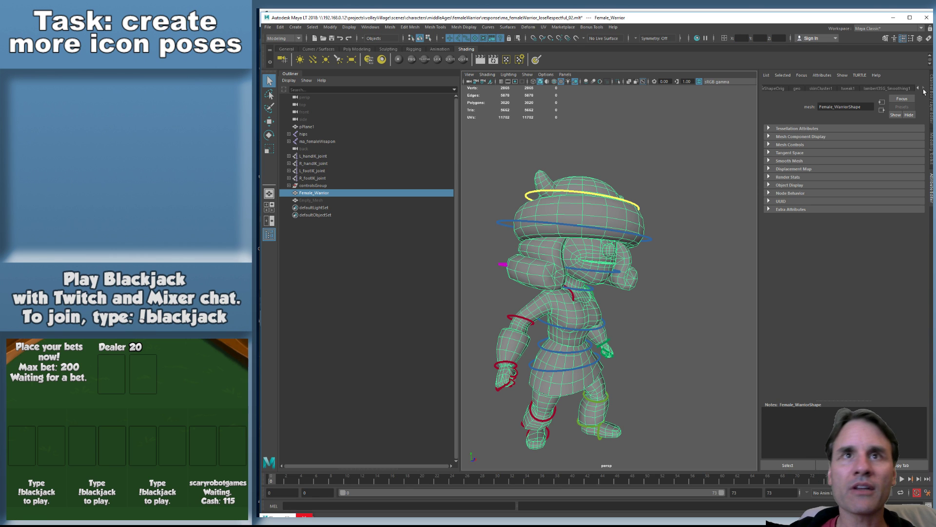
{"action": "left_click", "coordinate": [888, 90]}
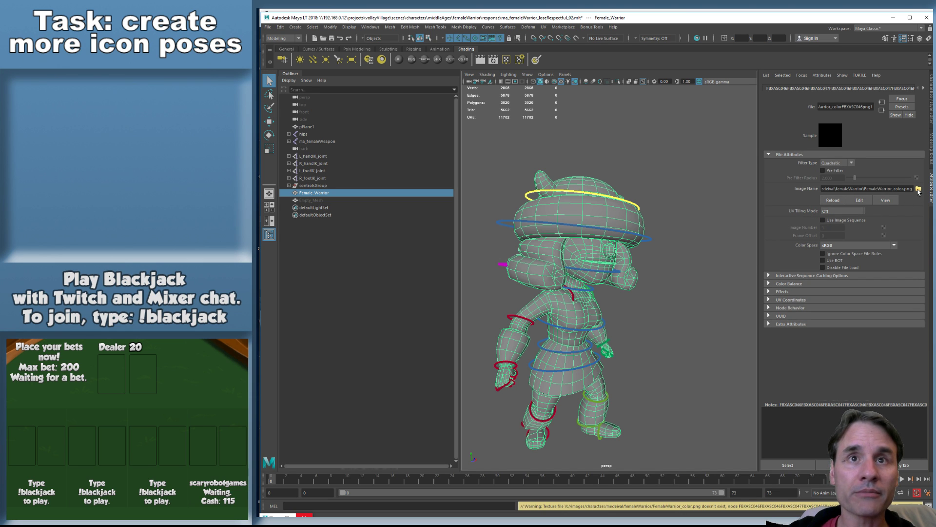
{"action": "left_click", "coordinate": [918, 190]}
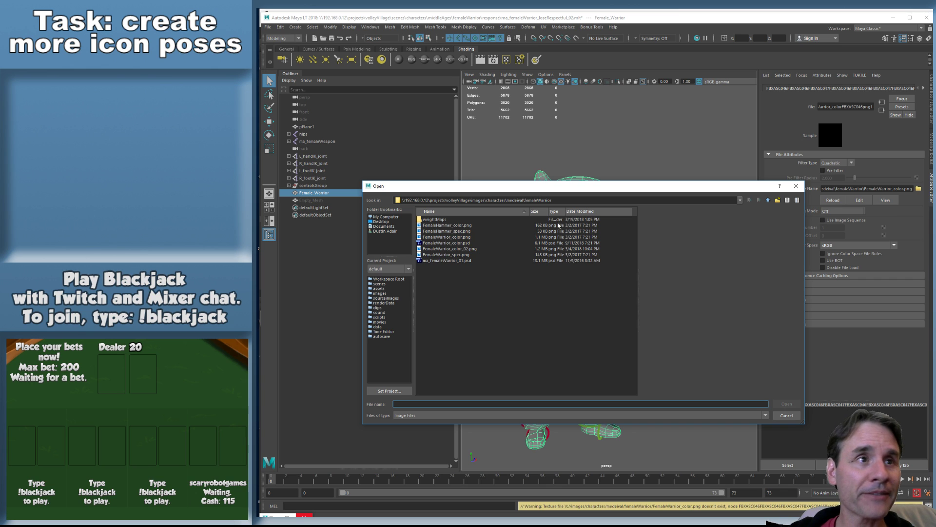
{"action": "double_click", "coordinate": [473, 248]}
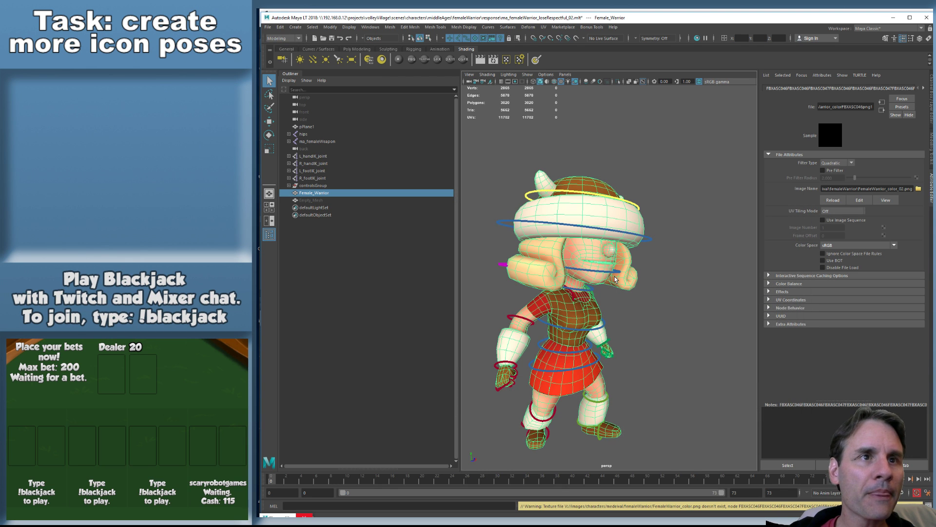
{"action": "left_click", "coordinate": [672, 321]}
{"action": "left_click", "coordinate": [931, 107]}
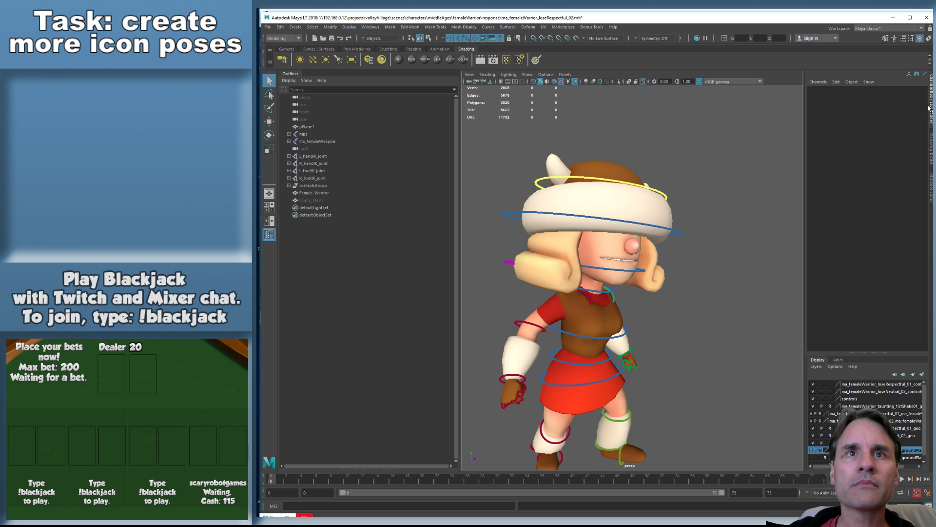
Play back the loseRespectful animation, view the character from different angles, and return to the first frame
{"action": "middle_click_drag", "start_coordinate": [690, 302], "coordinate": [706, 267], "text": "alt"}
{"action": "key", "text": "alt+v"}
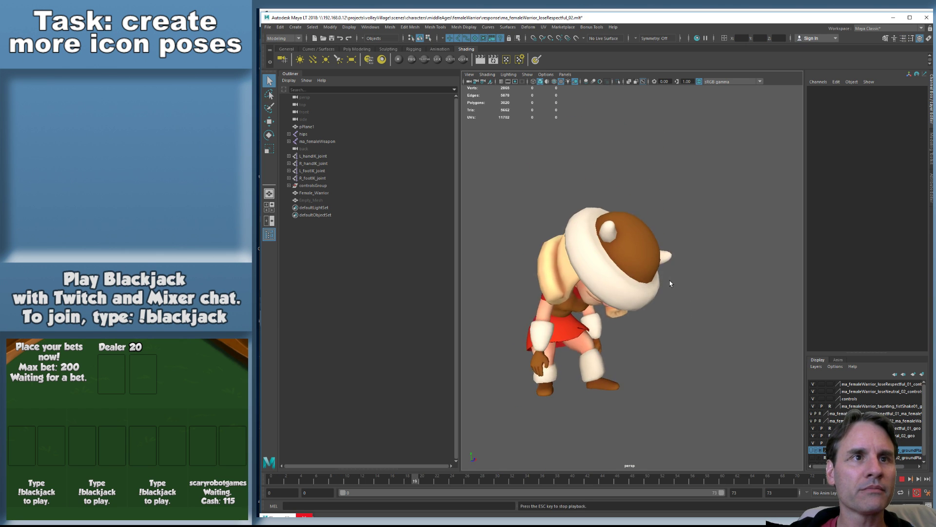
{"action": "left_click_drag", "start_coordinate": [670, 285], "coordinate": [608, 332], "text": "alt"}
{"action": "left_click_drag", "start_coordinate": [640, 363], "coordinate": [728, 353], "text": "alt"}
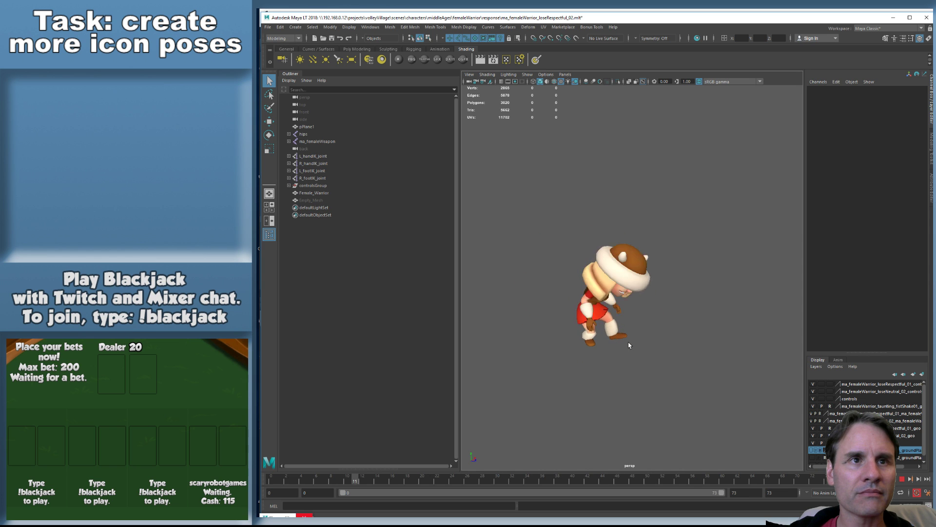
{"action": "key", "text": "alt+v"}
{"action": "key", "text": "alt+shift+v"}
Select the Female_Warrior mesh and save the loseRespectful scene
{"action": "scroll", "coordinate": [598, 199], "scroll_direction": "up", "scroll_amount": 5}
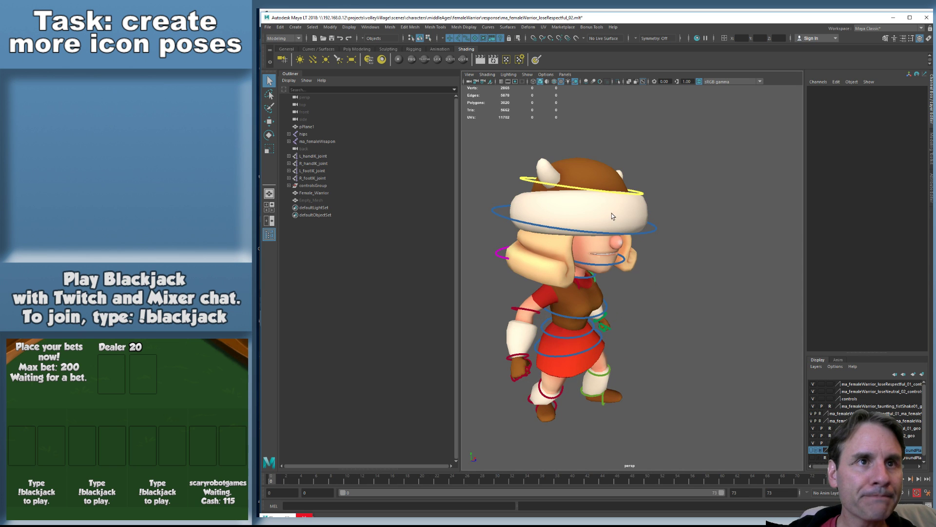
{"action": "left_click", "coordinate": [612, 214]}
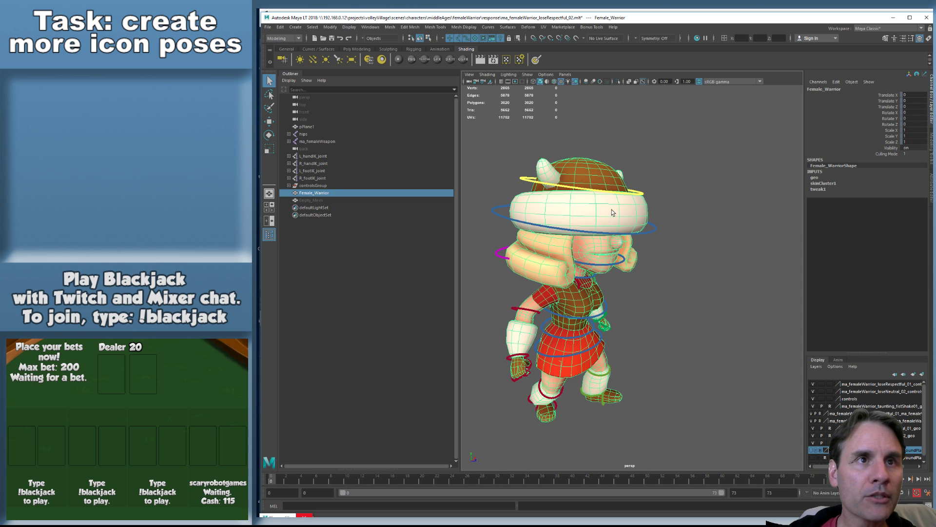
{"action": "key", "text": "ctrl+s"}
Export the selection as an FBX named femaleWarrior_responseLoseRespectful into the response _export folder and dismiss the export warnings
{"action": "left_click", "coordinate": [267, 27]}
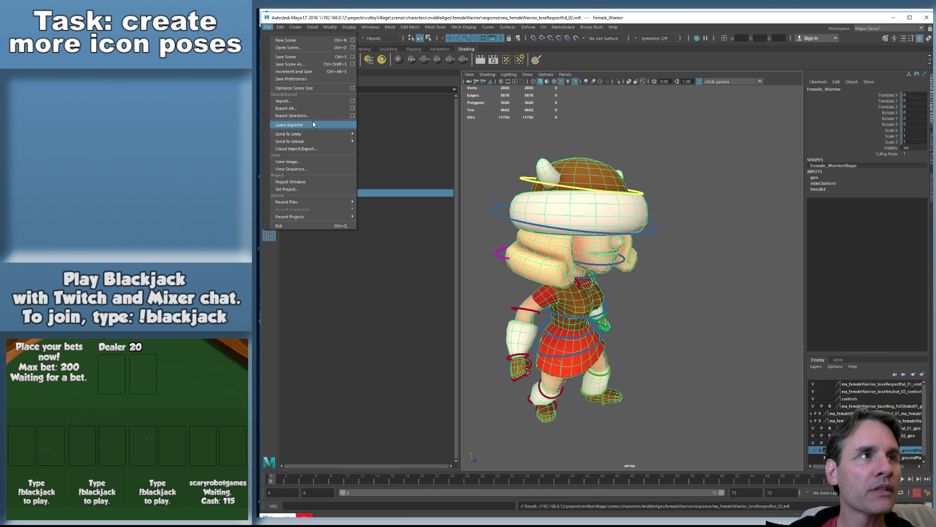
{"action": "left_click", "coordinate": [312, 117]}
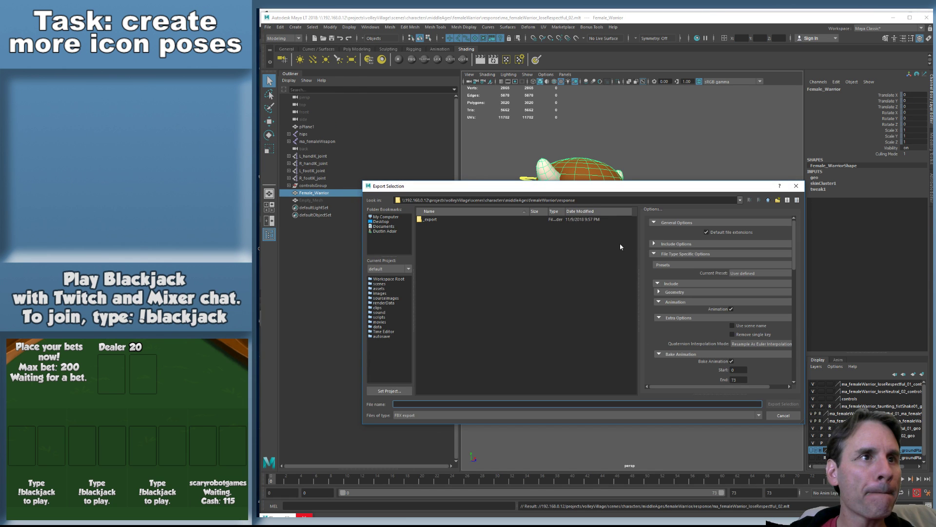
{"action": "double_click", "coordinate": [444, 218]}
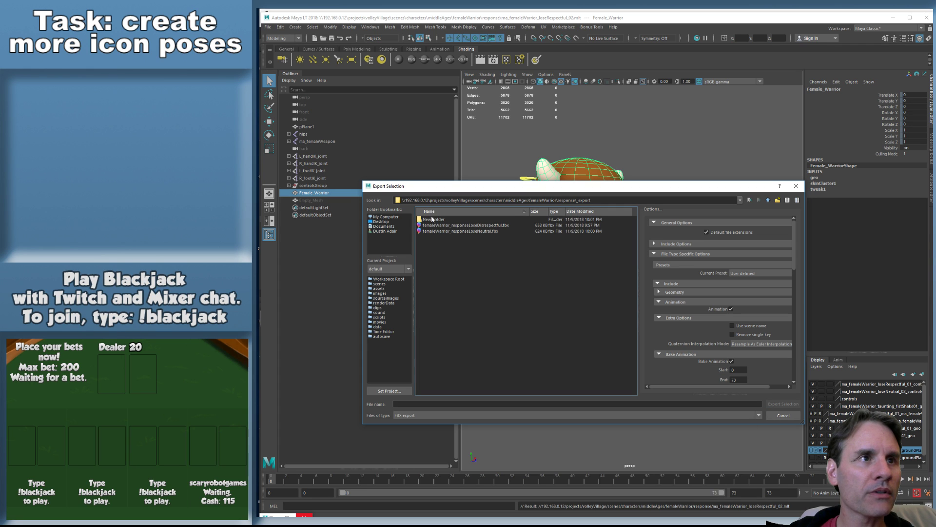
{"action": "left_click", "coordinate": [473, 232]}
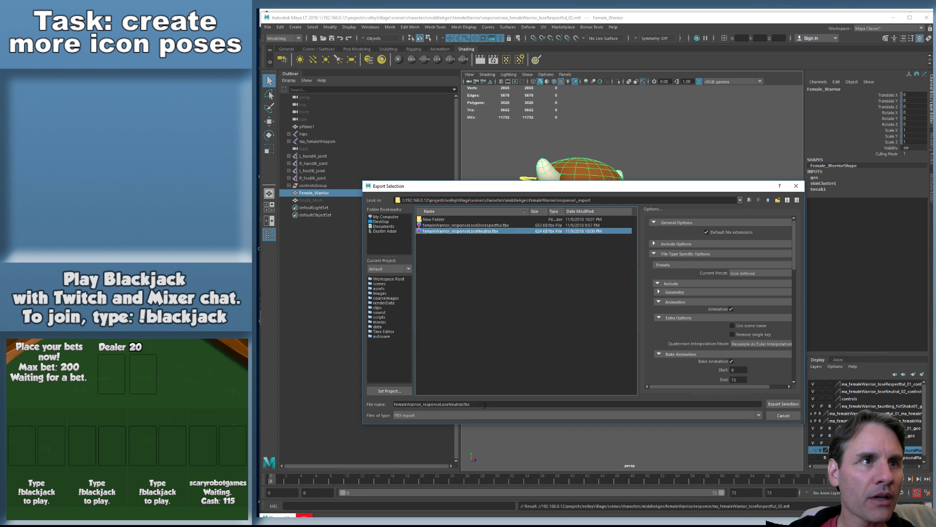
{"action": "left_click", "coordinate": [452, 403]}
{"action": "key", "text": "shift+End"}
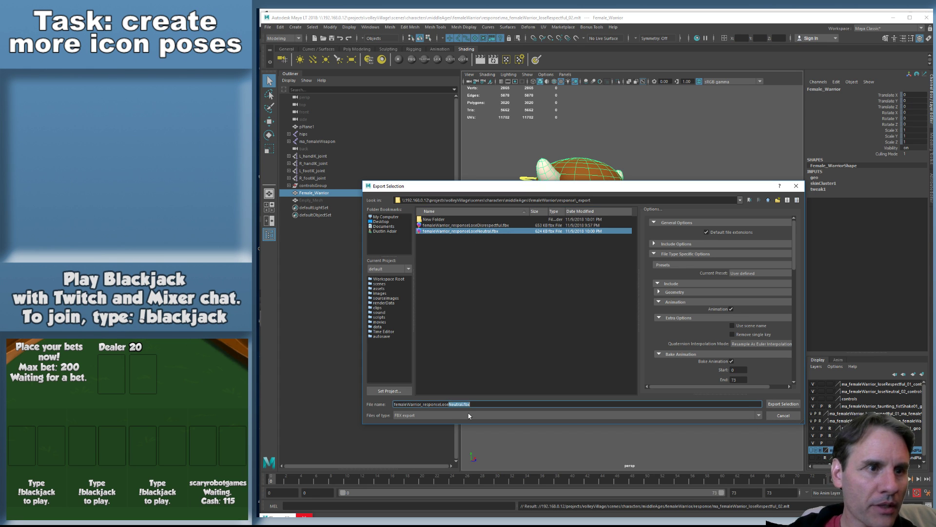
{"action": "type", "text": "Respectf"}
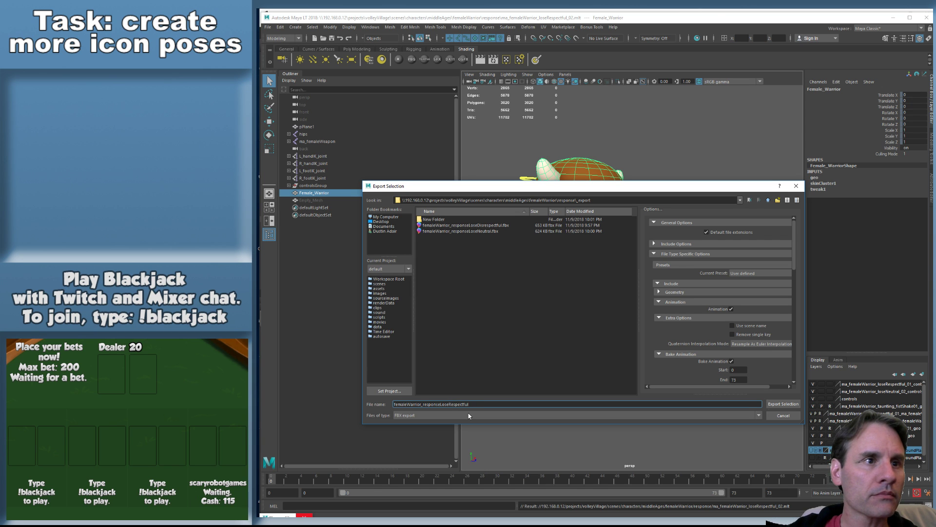
{"action": "key", "text": "Return"}
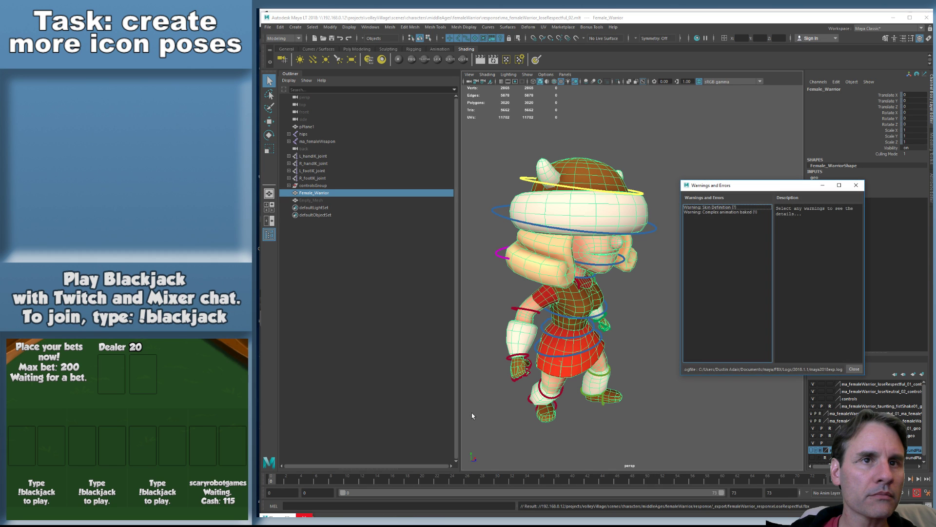
{"action": "left_click", "coordinate": [853, 369]}
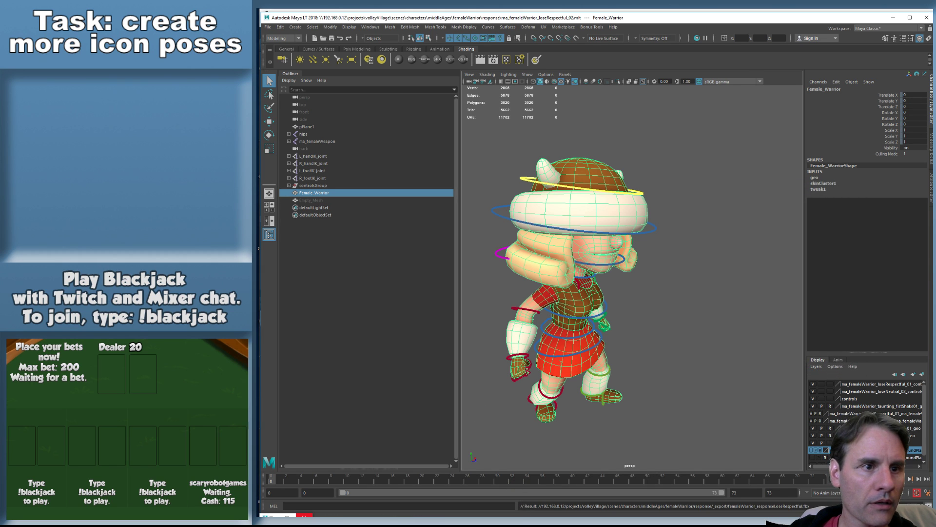
Switch to Unity and import femaleWarrior_responseLoseRespectful.fbx from the _export folder into the femaleWarrior asset folder
{"action": "left_click", "coordinate": [510, 523]}
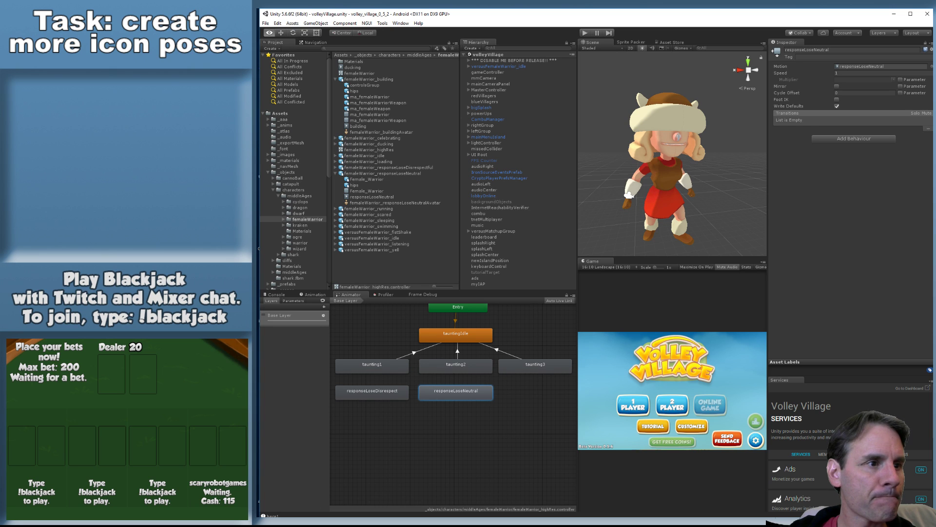
{"action": "left_click", "coordinate": [487, 523]}
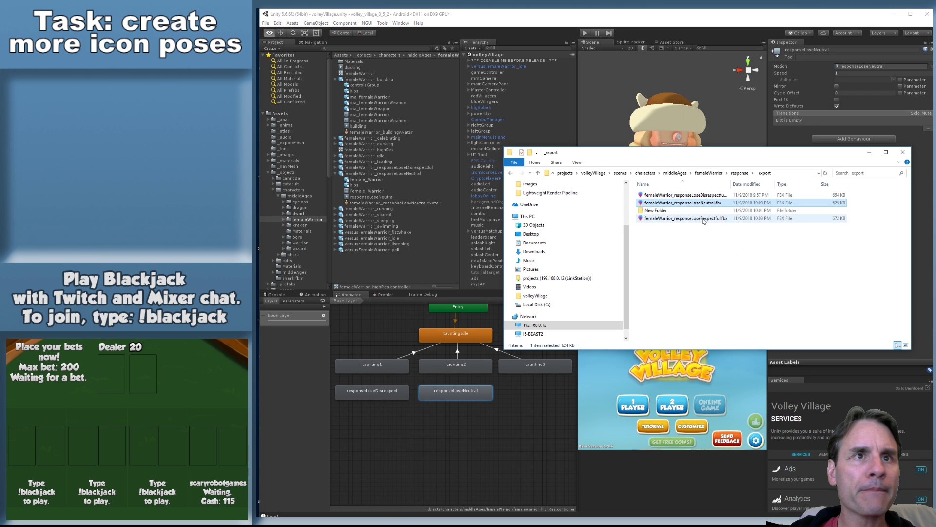
{"action": "left_click_drag", "start_coordinate": [703, 219], "coordinate": [382, 264]}
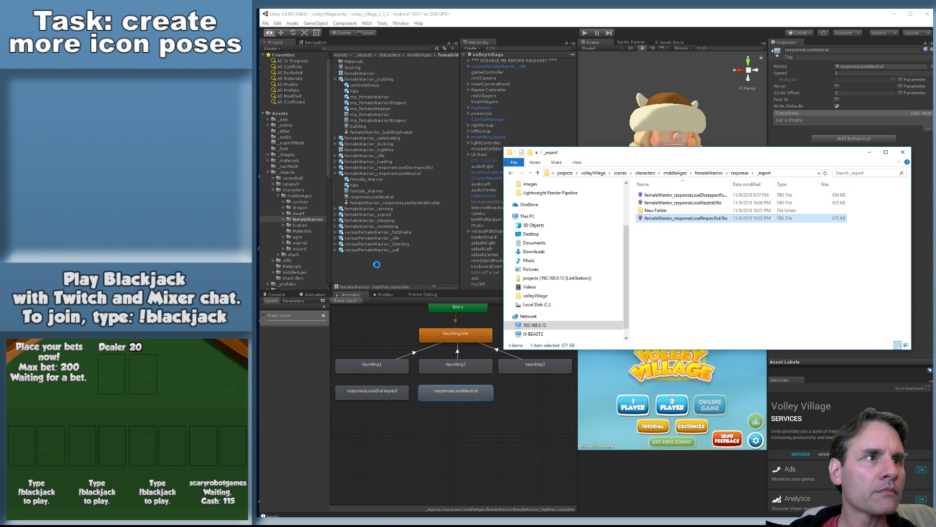
Set the rig animation type of the femaleWarrior_responseLoseRespectful asset to Humanoid and apply it
{"action": "left_click", "coordinate": [418, 209]}
{"action": "left_click", "coordinate": [851, 66]}
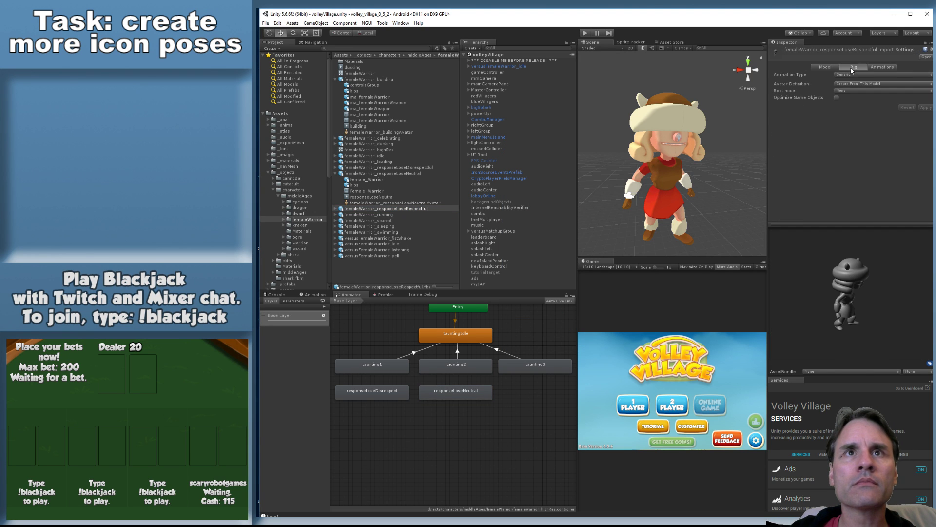
{"action": "left_click", "coordinate": [872, 74]}
{"action": "left_click", "coordinate": [882, 95]}
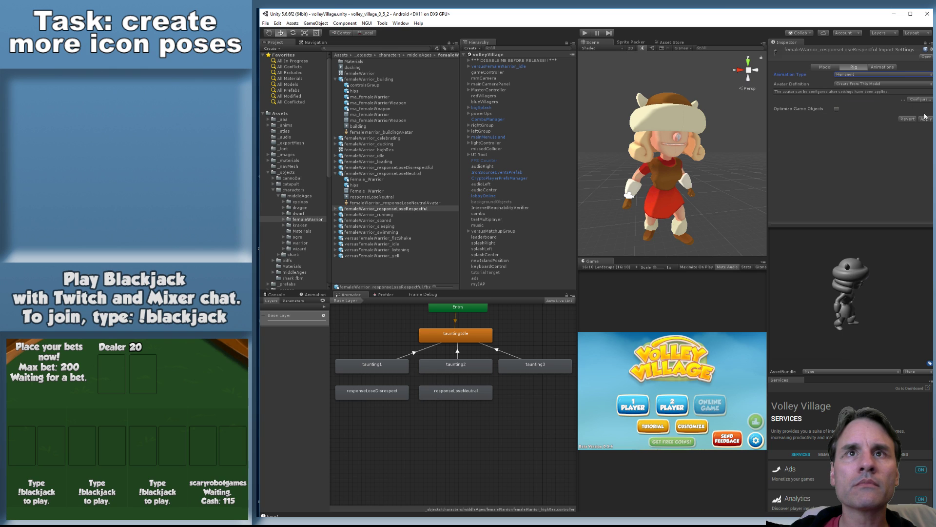
{"action": "left_click", "coordinate": [925, 118]}
Rename the Take 001 animation clip of the femaleWarrior_responseLoseRespectful asset to responseLoseRespectful
{"action": "left_click", "coordinate": [881, 68]}
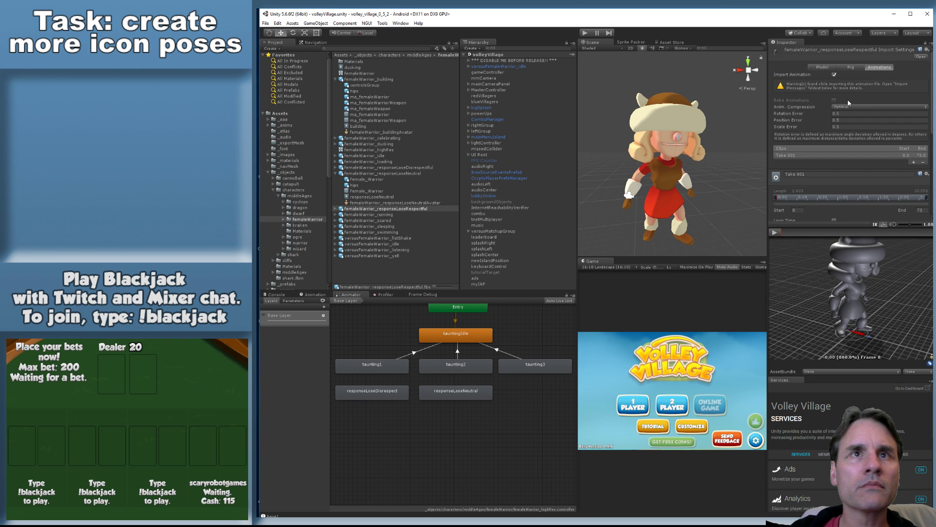
{"action": "scroll", "coordinate": [849, 105], "scroll_direction": "down", "scroll_amount": 3}
{"action": "left_click", "coordinate": [822, 130]}
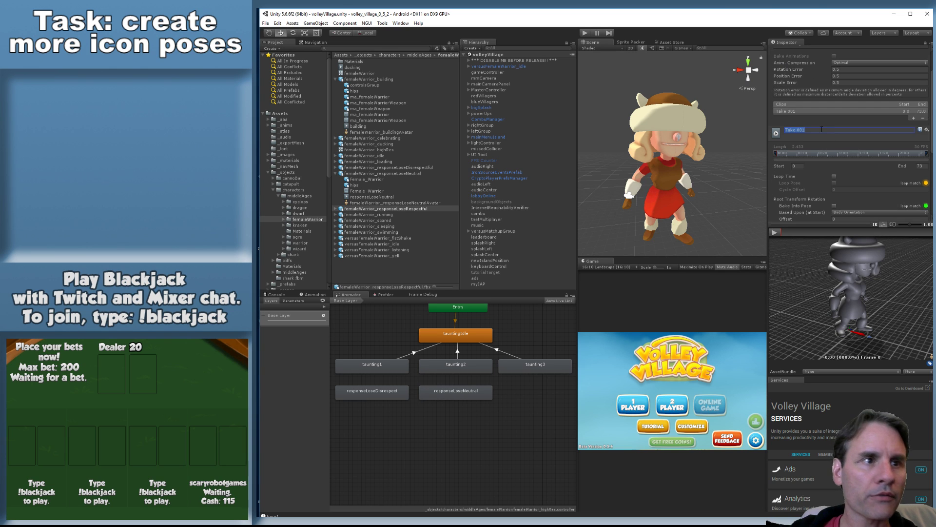
{"action": "type", "text": "responseLoseR"}
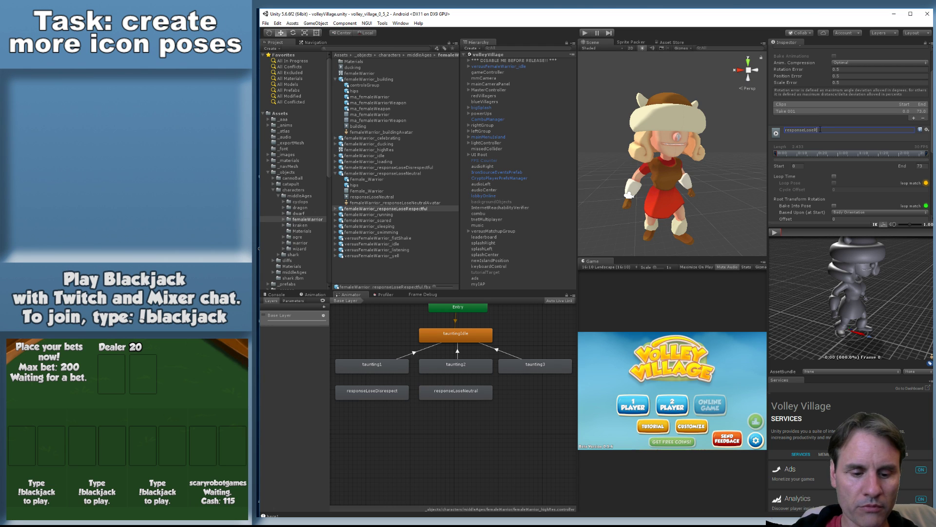
{"action": "type", "text": "espectful"}
{"action": "key", "text": "Return"}
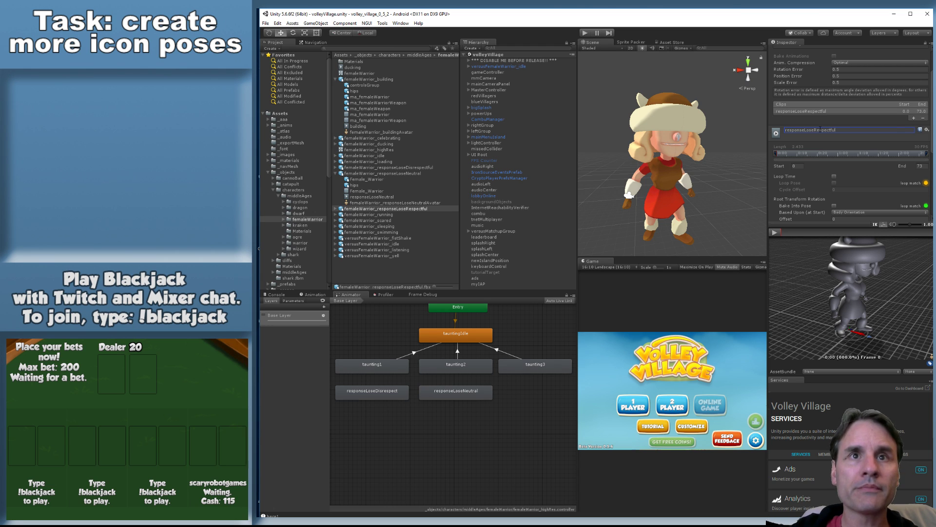
Bake root rotation, Y and XZ position into the responseLoseRespectful clip's pose, base rotation and XZ on Original, and apply the import settings
{"action": "scroll", "coordinate": [856, 150], "scroll_direction": "down", "scroll_amount": 4}
{"action": "left_click", "coordinate": [834, 140]}
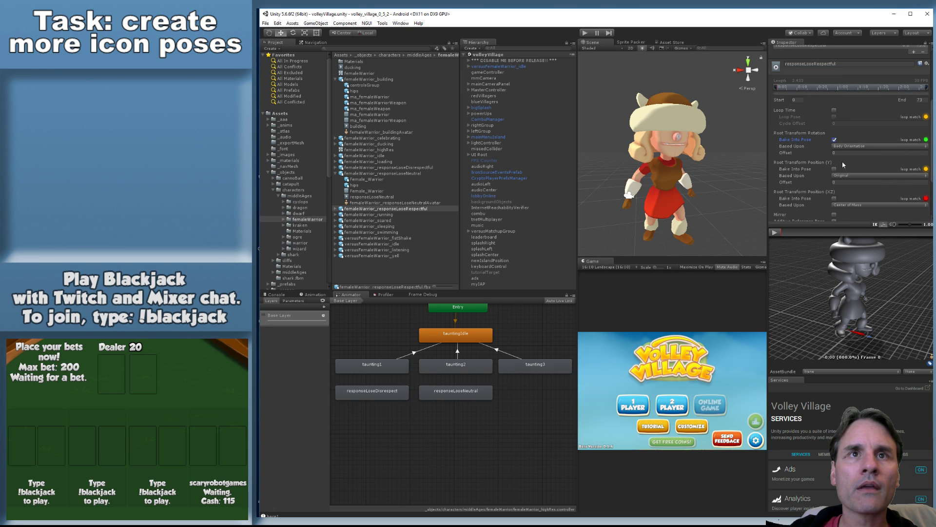
{"action": "left_click", "coordinate": [835, 168]}
{"action": "left_click", "coordinate": [834, 198]}
{"action": "left_click", "coordinate": [850, 205]}
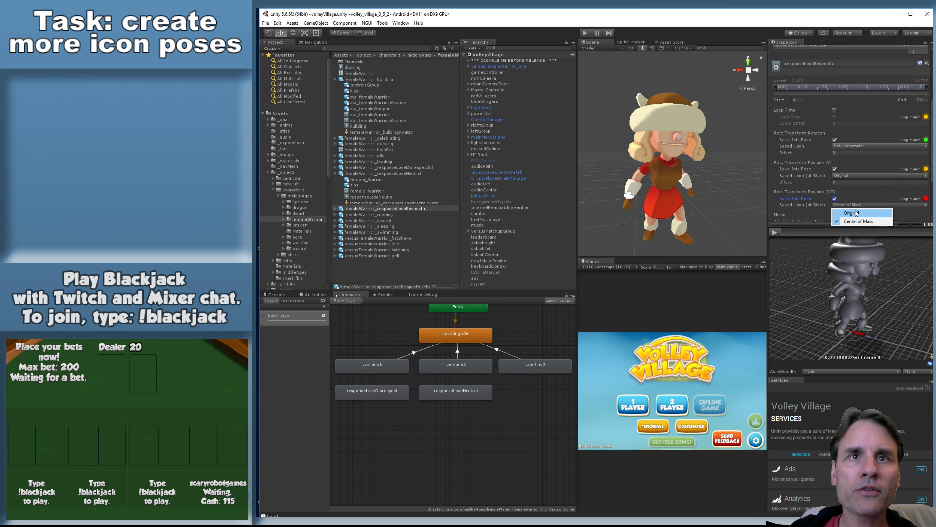
{"action": "left_click", "coordinate": [852, 147]}
{"action": "left_click", "coordinate": [852, 154]}
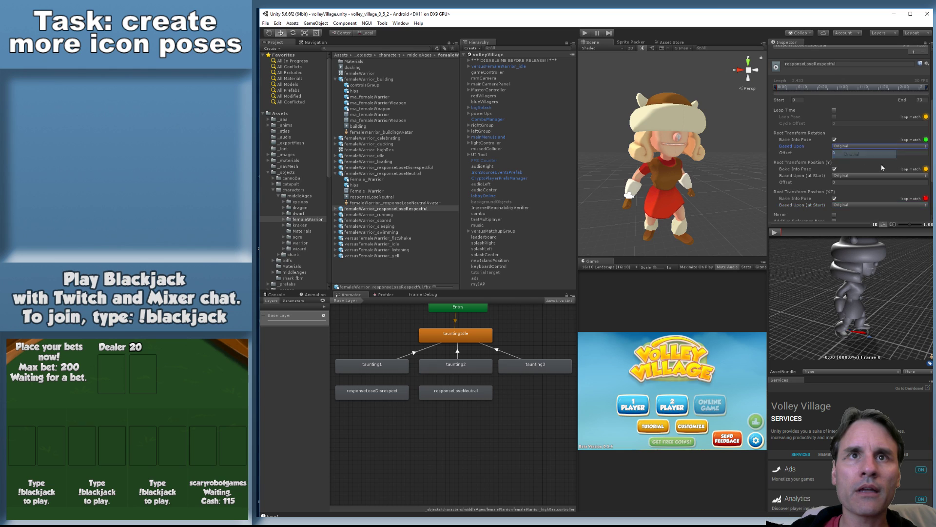
{"action": "scroll", "coordinate": [883, 171], "scroll_direction": "down", "scroll_amount": 5}
{"action": "left_click", "coordinate": [918, 214]}
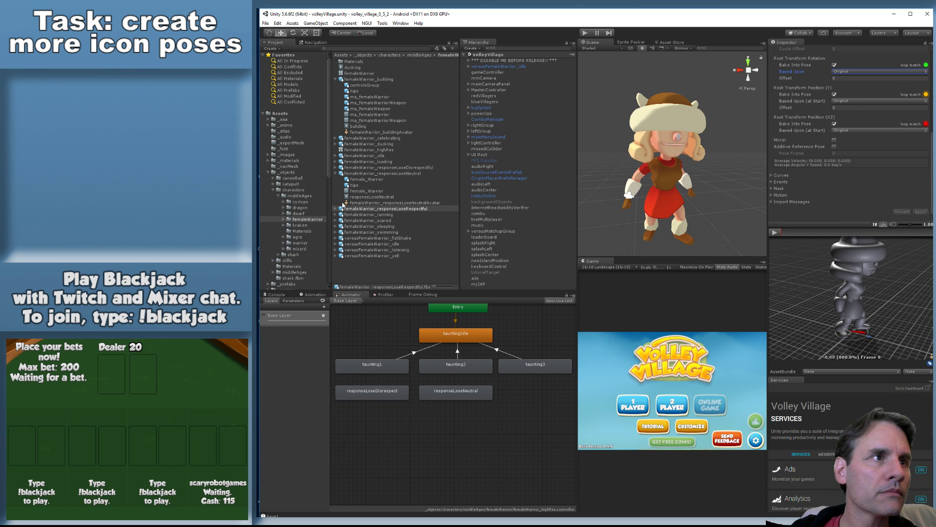
Add the responseLoseRespectful clip from the imported asset to the animator graph as a state beside responseLoseNeutral
{"action": "left_click", "coordinate": [336, 209]}
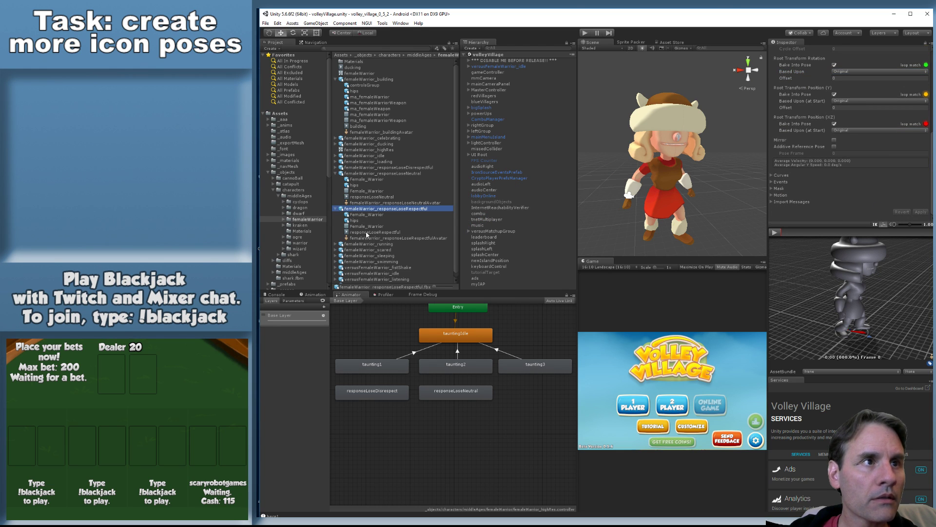
{"action": "left_click_drag", "start_coordinate": [366, 233], "coordinate": [533, 400]}
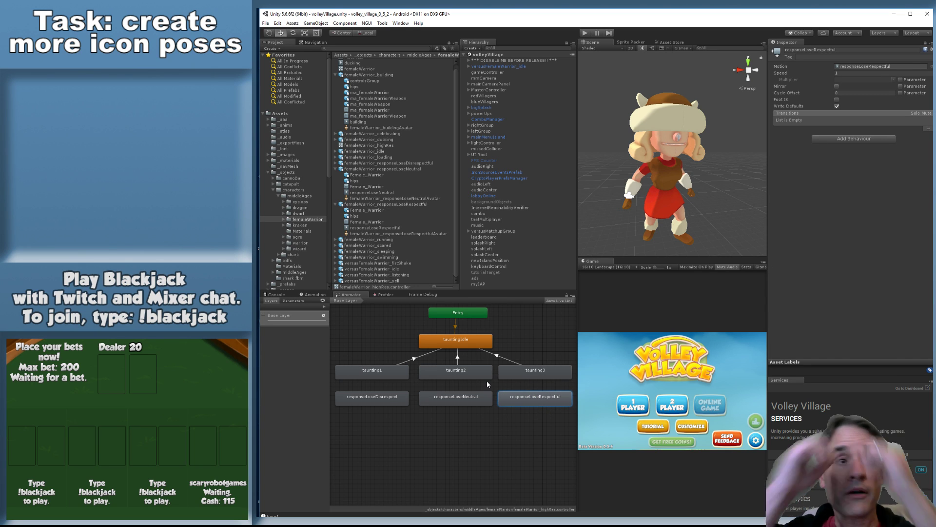
Examine the male warrior's ma_warrior_highRes animator for its lose and win response states, loop states and transitions
{"action": "left_click", "coordinate": [303, 243]}
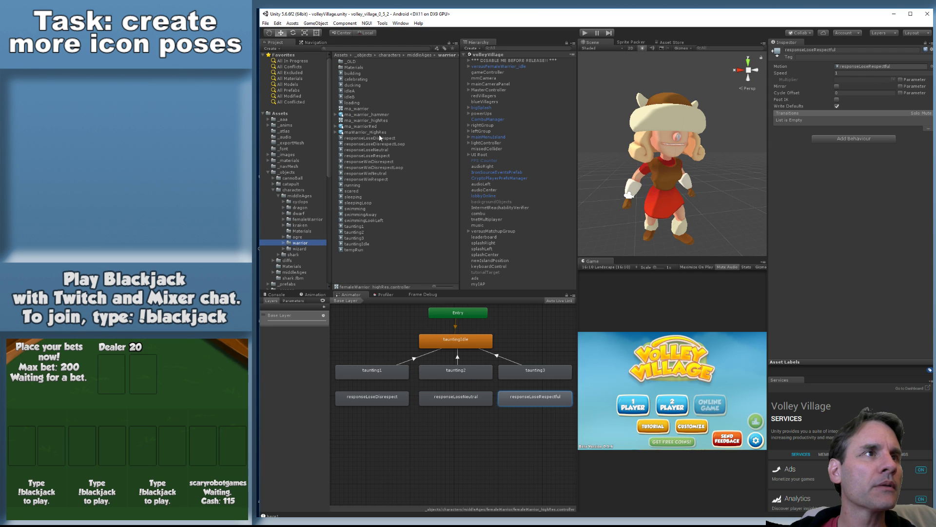
{"action": "left_click", "coordinate": [374, 120]}
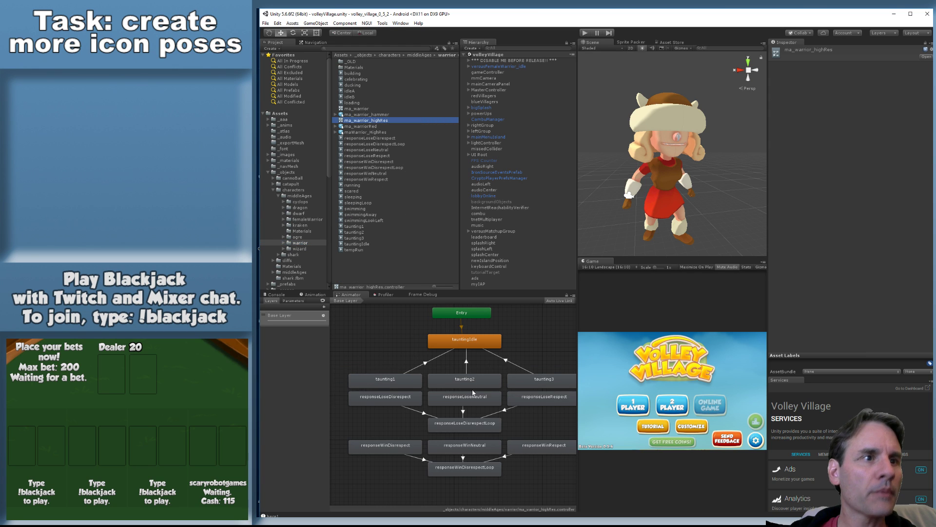
{"action": "middle_click_drag", "start_coordinate": [523, 416], "coordinate": [515, 353]}
{"action": "left_click", "coordinate": [463, 373]}
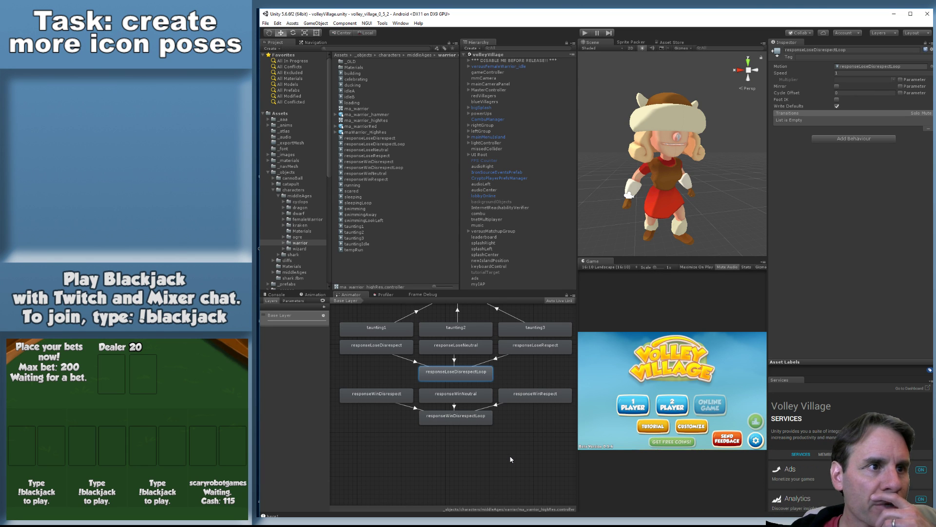
{"action": "left_click", "coordinate": [386, 398]}
{"action": "left_click", "coordinate": [456, 395]}
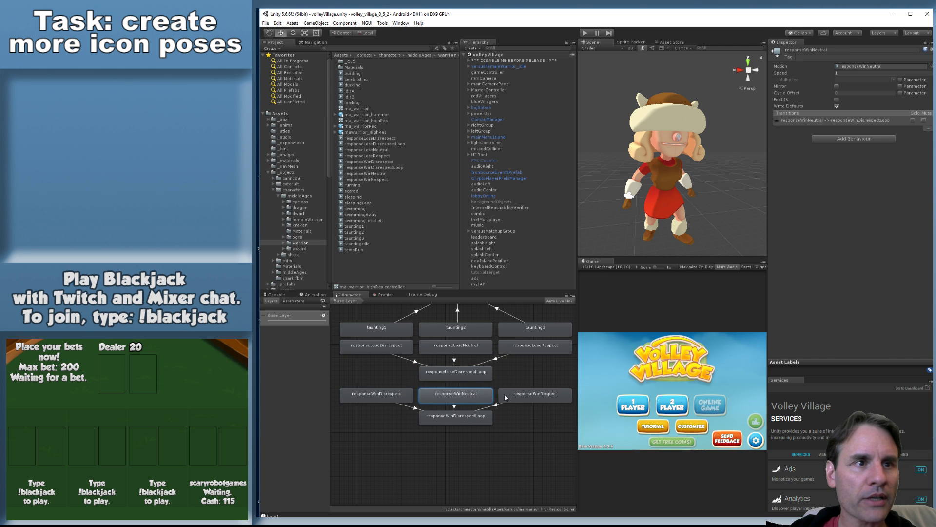
{"action": "left_click", "coordinate": [505, 396]}
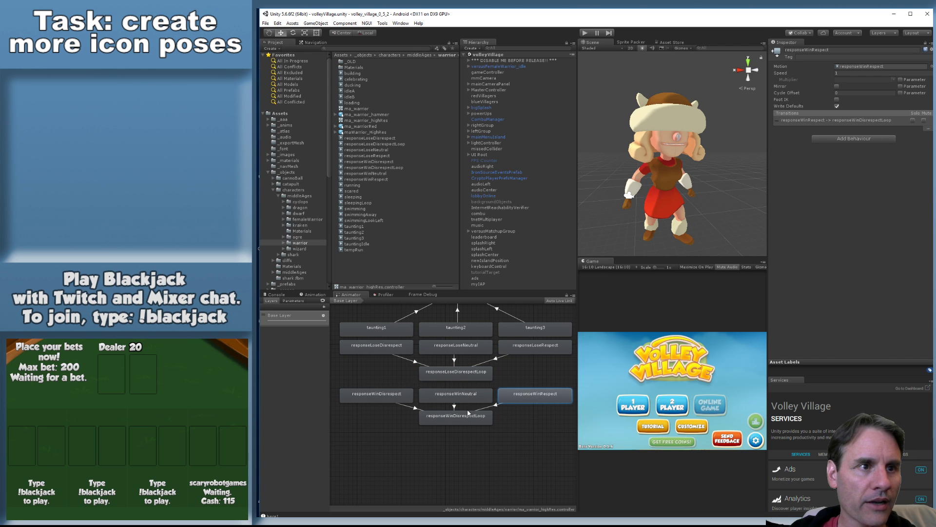
{"action": "left_click", "coordinate": [465, 415]}
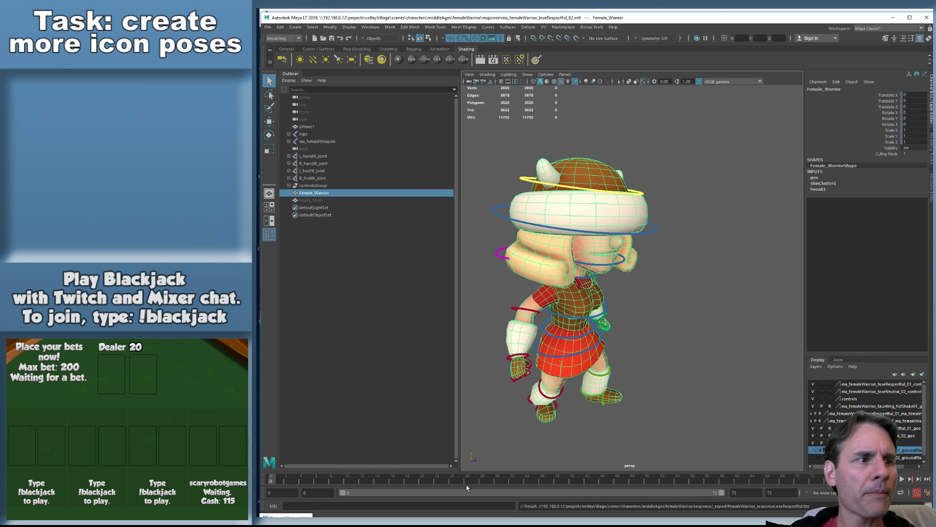
Switch to Maya and open ma_femaleWarrior_winDisrespectful_05.mlt from the femaleWarrior response folder
{"action": "left_click", "coordinate": [466, 488]}
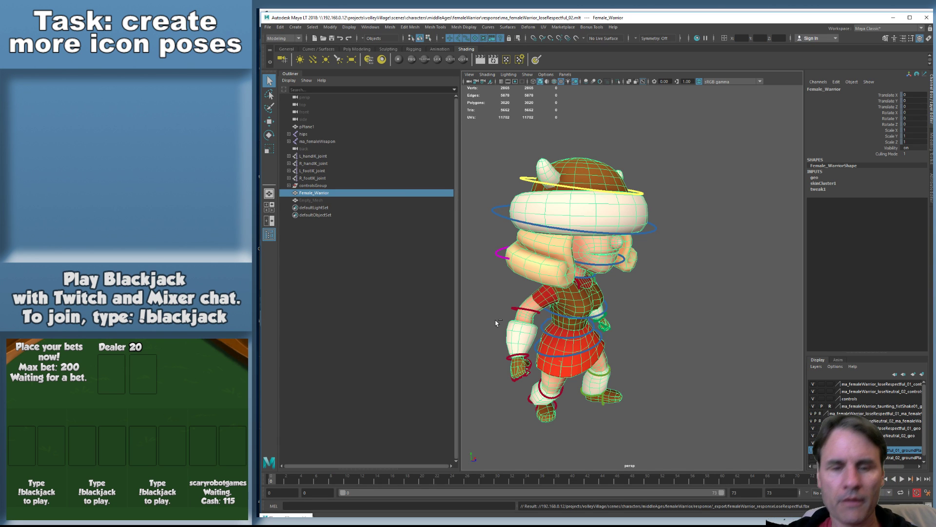
{"action": "key", "text": "ctrl+o"}
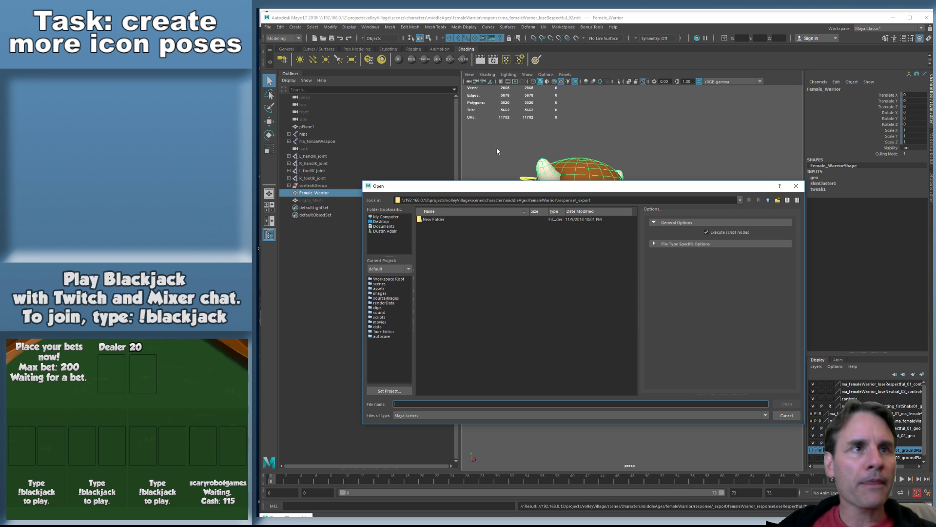
{"action": "left_click", "coordinate": [768, 200]}
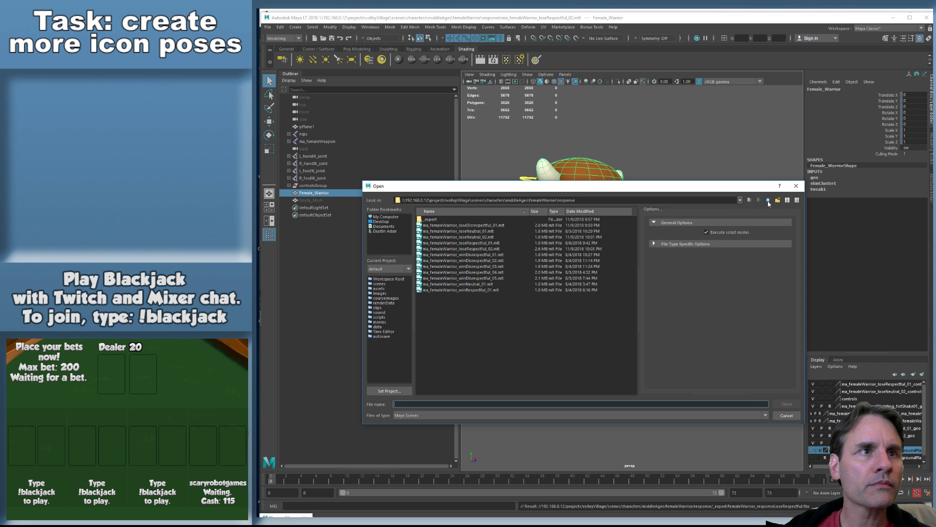
{"action": "double_click", "coordinate": [502, 278]}
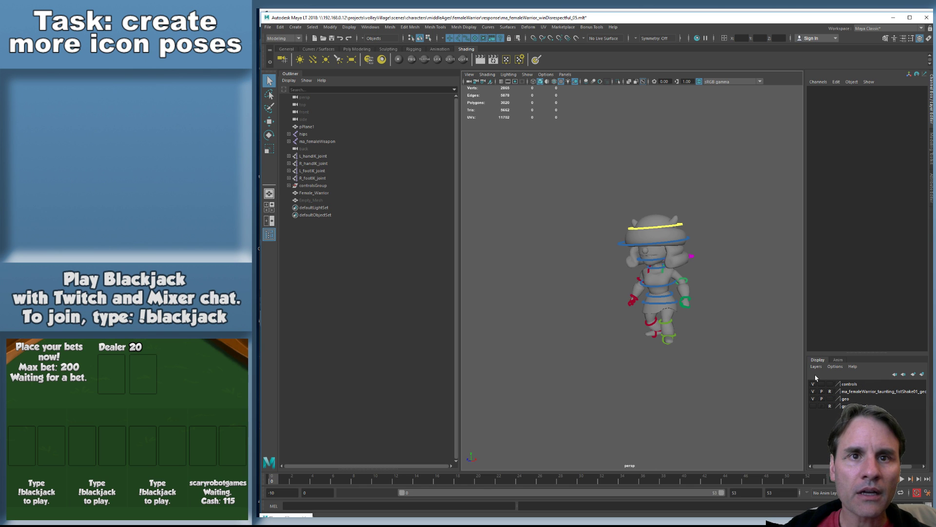
Relink the Female_Warrior material's missing color texture to the numbered FemaleWarrior_color PNG in the femaleWarrior images folder
{"action": "left_click", "coordinate": [676, 240]}
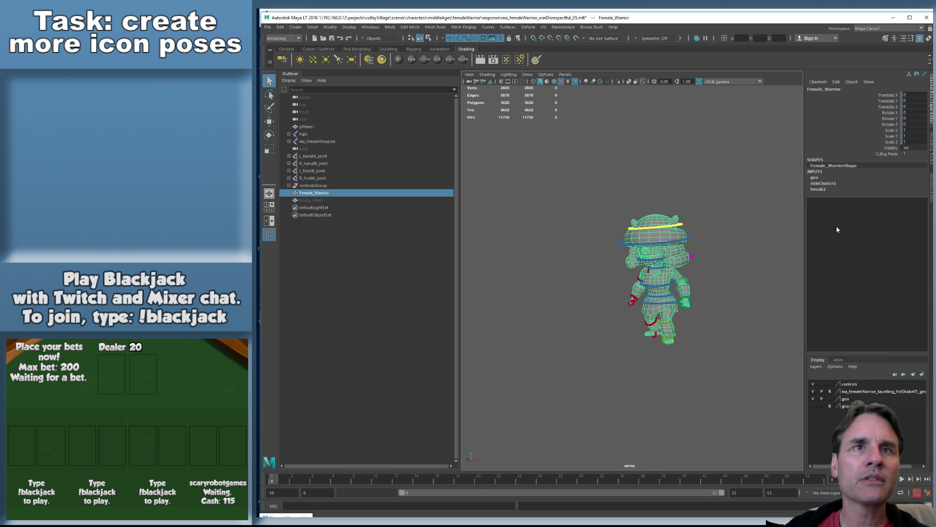
{"action": "left_click", "coordinate": [930, 188]}
{"action": "left_click", "coordinate": [924, 88]}
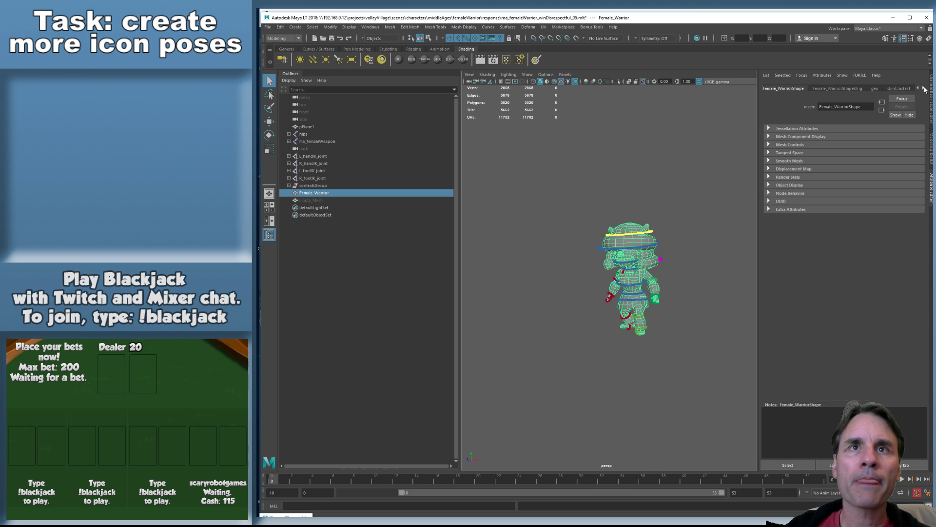
{"action": "left_click", "coordinate": [924, 88]}
{"action": "left_click", "coordinate": [903, 90]}
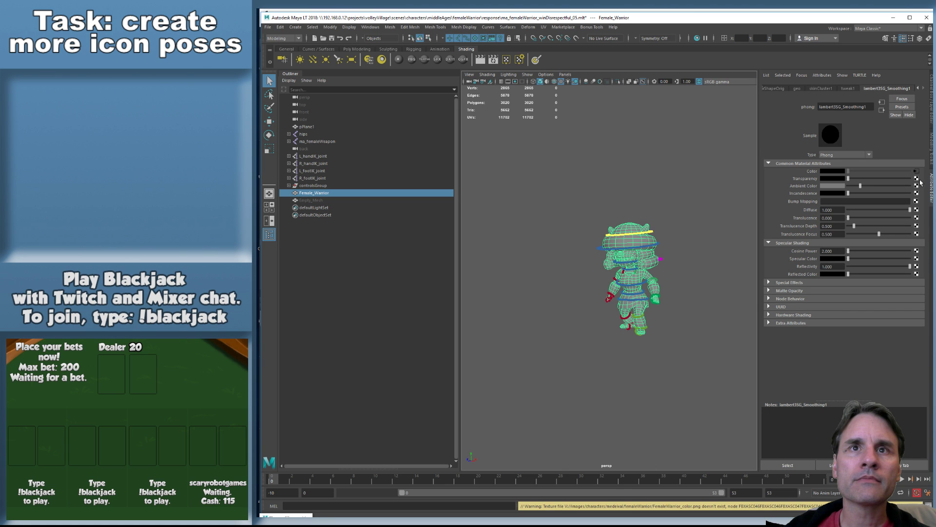
{"action": "left_click", "coordinate": [917, 171]}
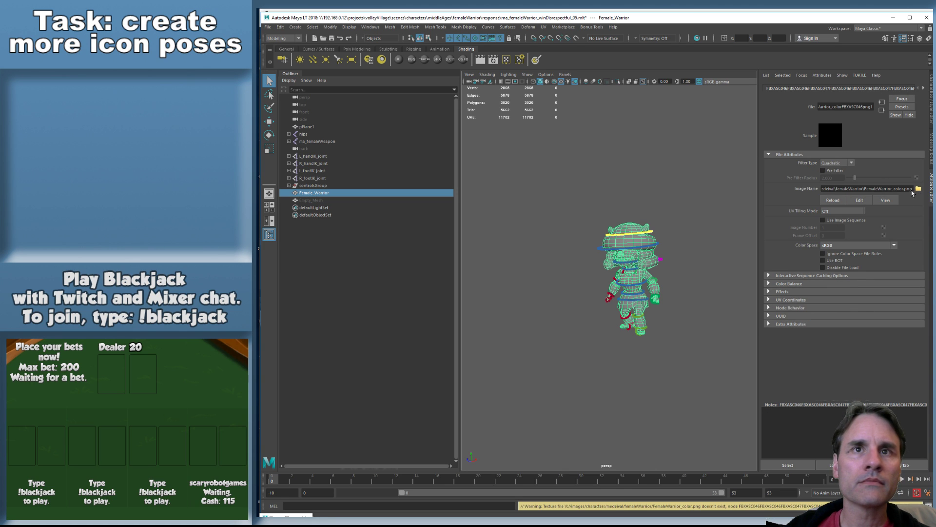
{"action": "left_click", "coordinate": [918, 189]}
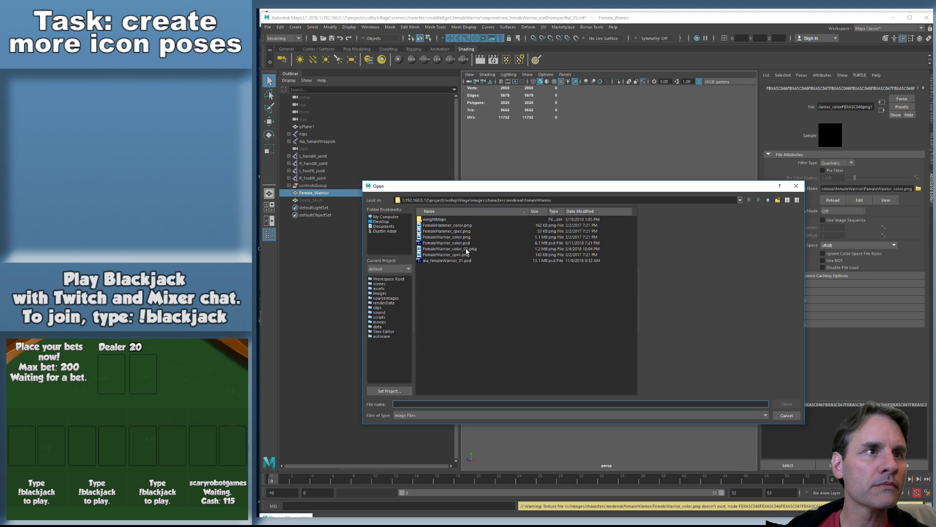
{"action": "double_click", "coordinate": [468, 249]}
{"action": "left_click", "coordinate": [640, 354]}
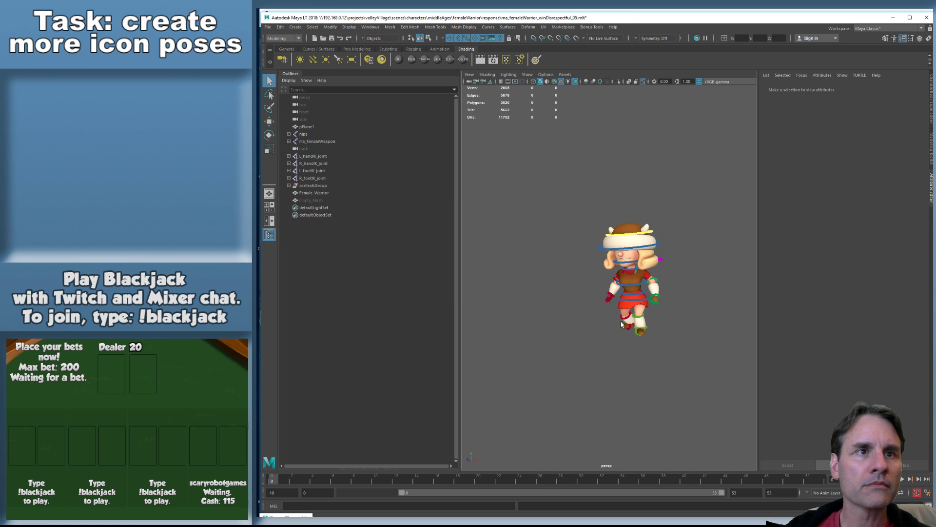
Play the winDisrespectful animation to review the character's motion, then stop playback and return to the start frame
{"action": "scroll", "coordinate": [634, 336], "scroll_direction": "up", "scroll_amount": 5}
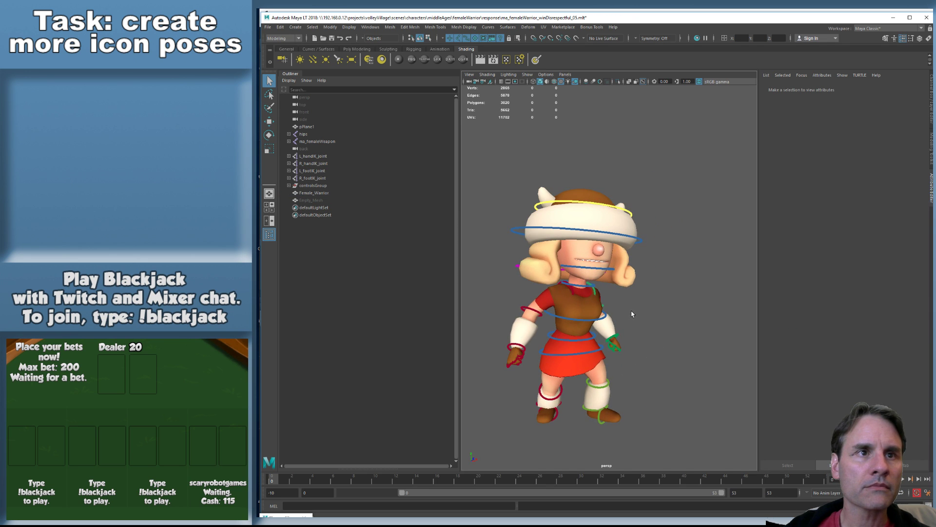
{"action": "key", "text": "alt+v"}
{"action": "scroll", "coordinate": [631, 319], "scroll_direction": "down", "scroll_amount": 5}
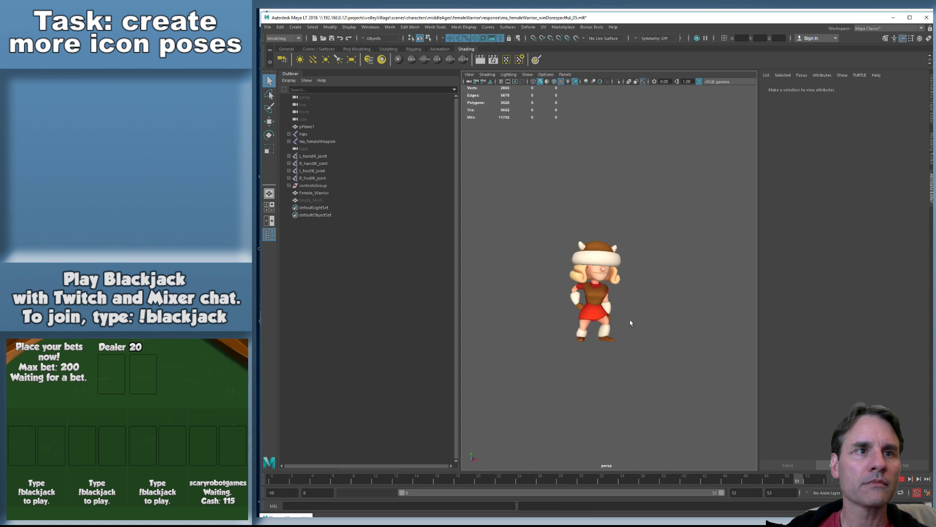
{"action": "scroll", "coordinate": [645, 310], "scroll_direction": "up", "scroll_amount": 4}
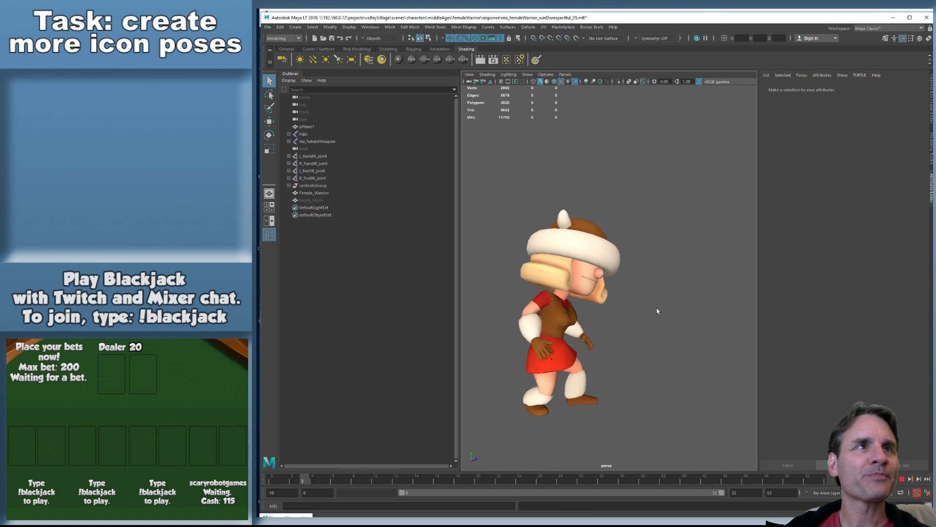
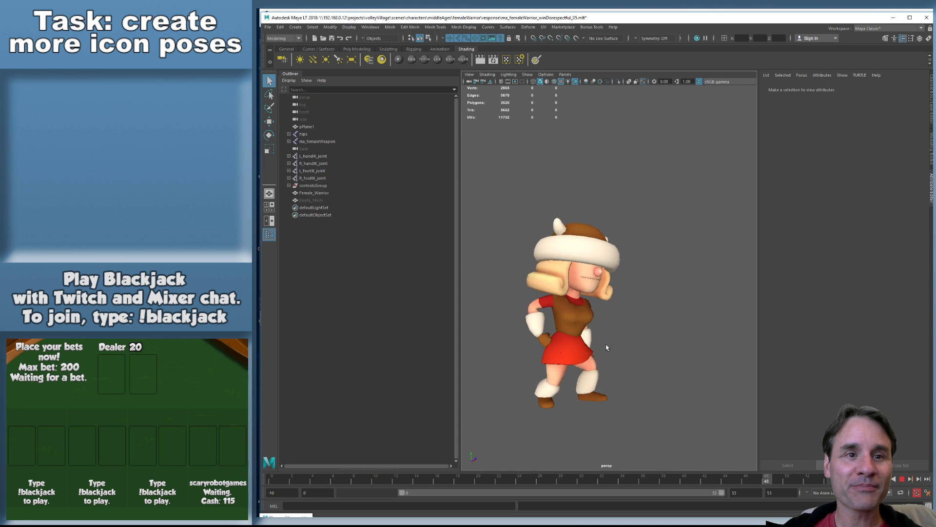
{"action": "key", "text": "alt+v"}
{"action": "key", "text": "alt+shift+v"}
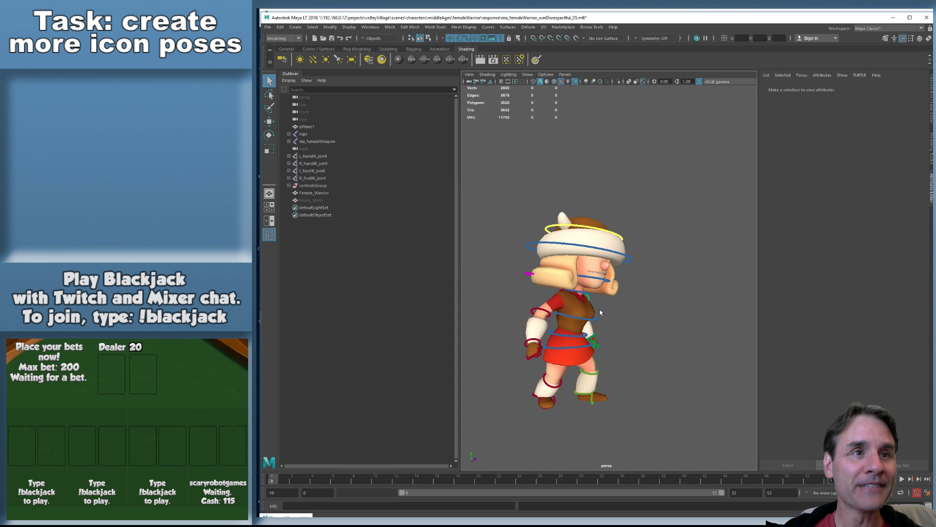
Select the Female_Warrior mesh and save the winDisrespectful scene
{"action": "left_click", "coordinate": [580, 309]}
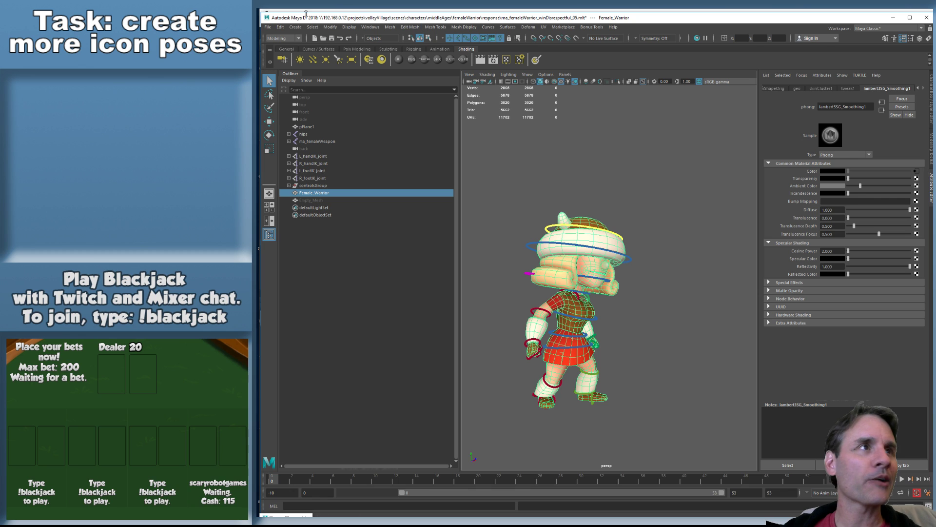
{"action": "key", "text": "ctrl+s"}
Start an FBX export of the selected mesh into the response _export folder, taking femaleWarrior_responseLoseDisrespectful.fbx as the base file name
{"action": "left_click", "coordinate": [268, 28]}
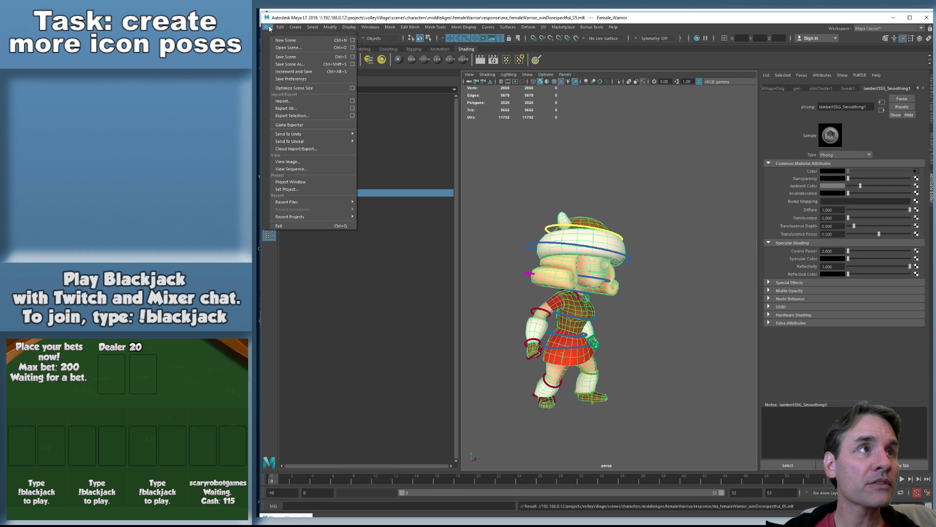
{"action": "left_click", "coordinate": [318, 118]}
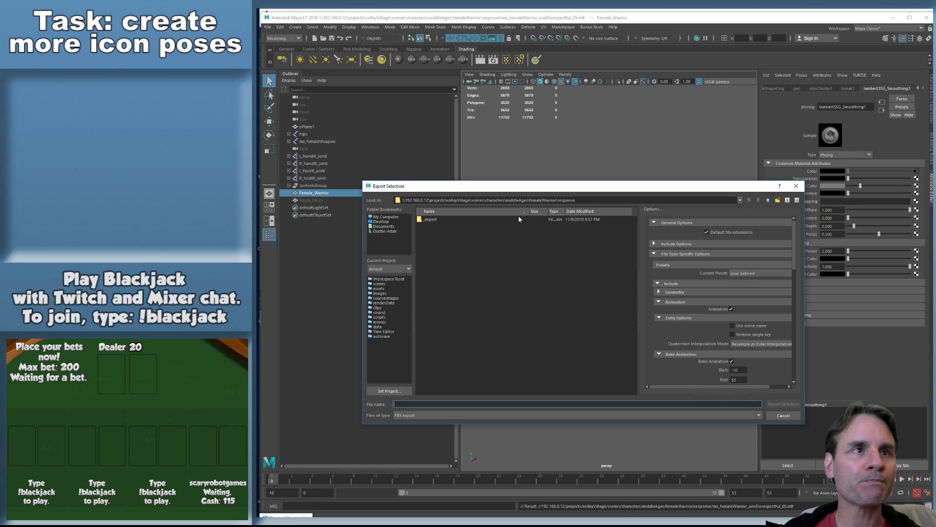
{"action": "double_click", "coordinate": [436, 219]}
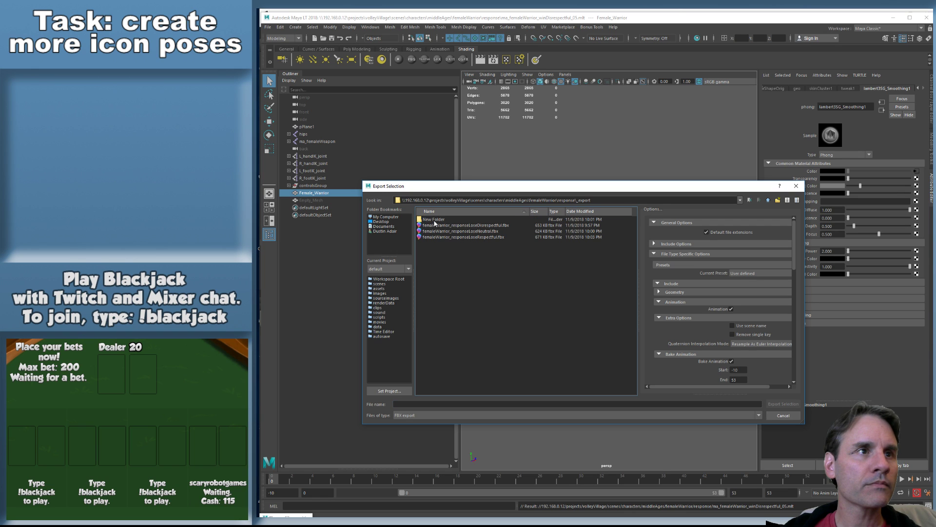
{"action": "left_click", "coordinate": [467, 237]}
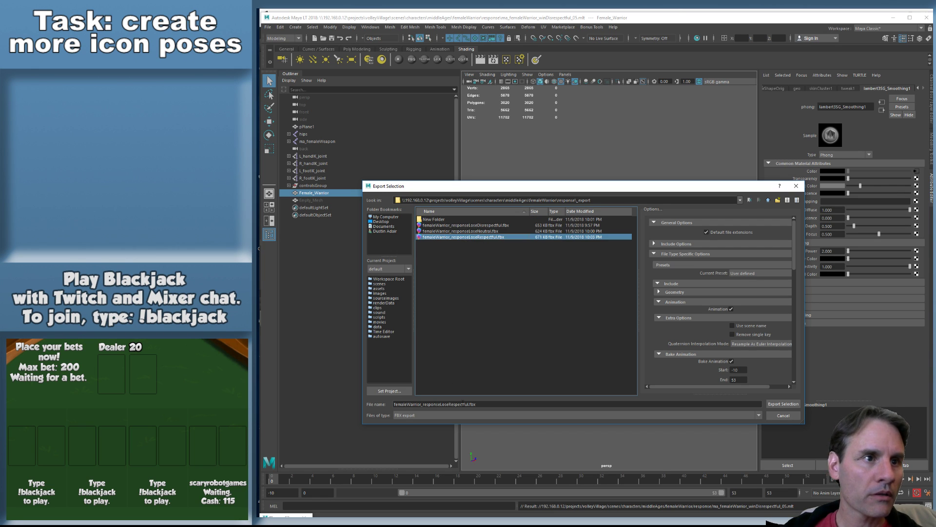
{"action": "left_click", "coordinate": [462, 404]}
{"action": "left_click", "coordinate": [465, 225]}
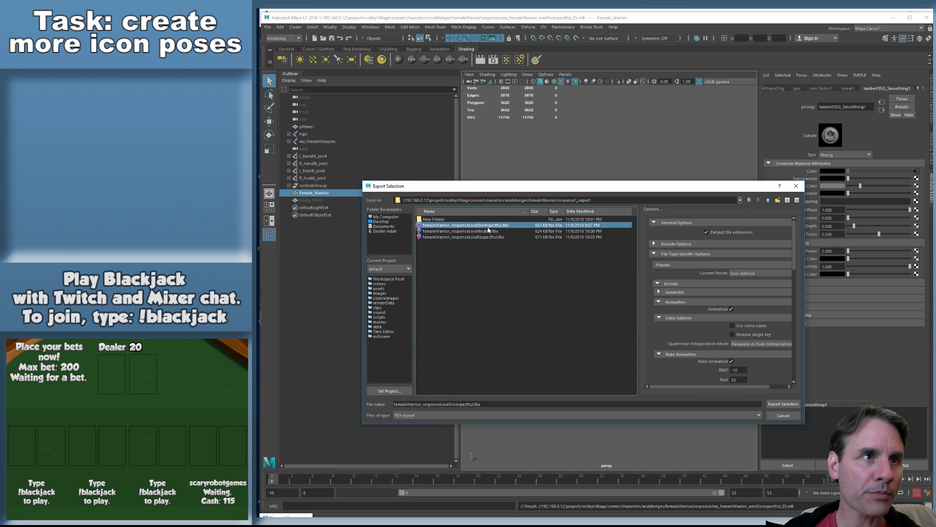
Change the export file name to femaleWarrior_responseWinDisrespectful.fbx, export the selection and dismiss the warnings
{"action": "left_click", "coordinate": [451, 404]}
{"action": "key", "text": "BackSpace"}
{"action": "key", "text": "BackSpace"}
{"action": "key", "text": "BackSpace"}
{"action": "key", "text": "BackSpace"}
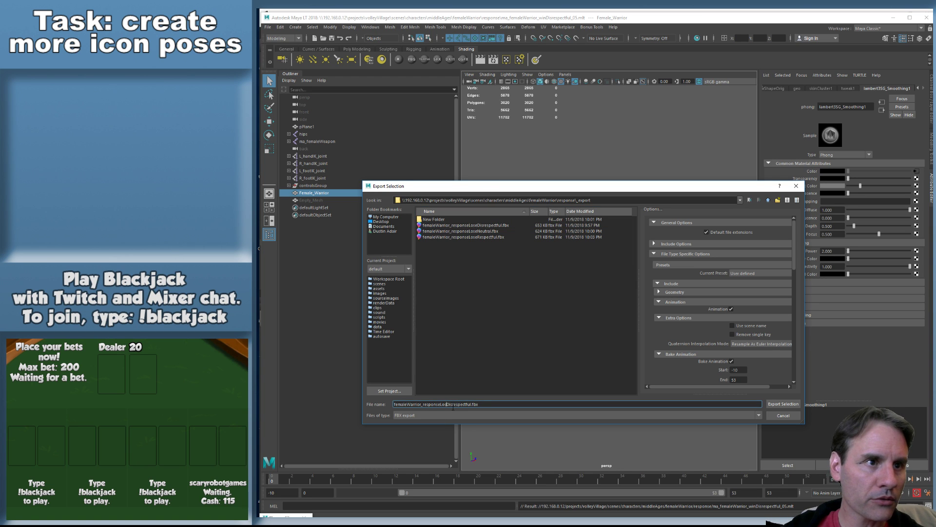
{"action": "type", "text": "Win"}
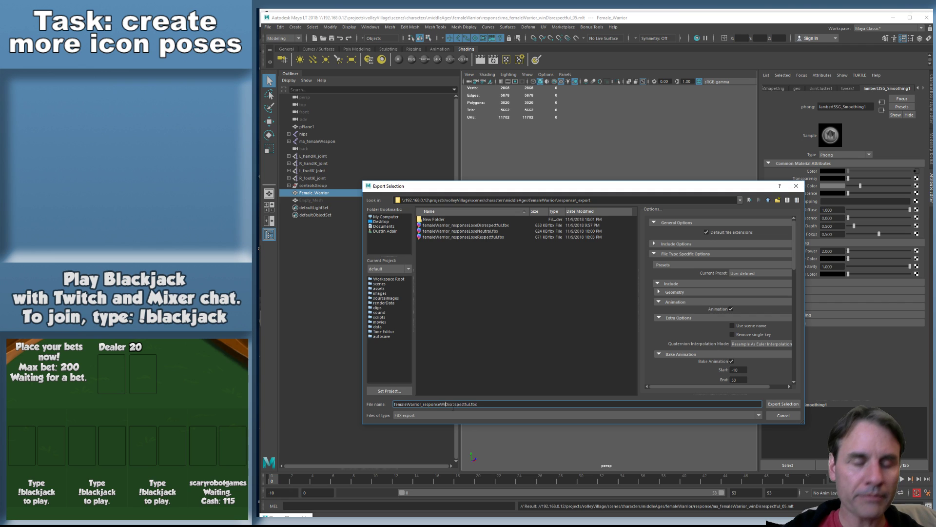
{"action": "key", "text": "Return"}
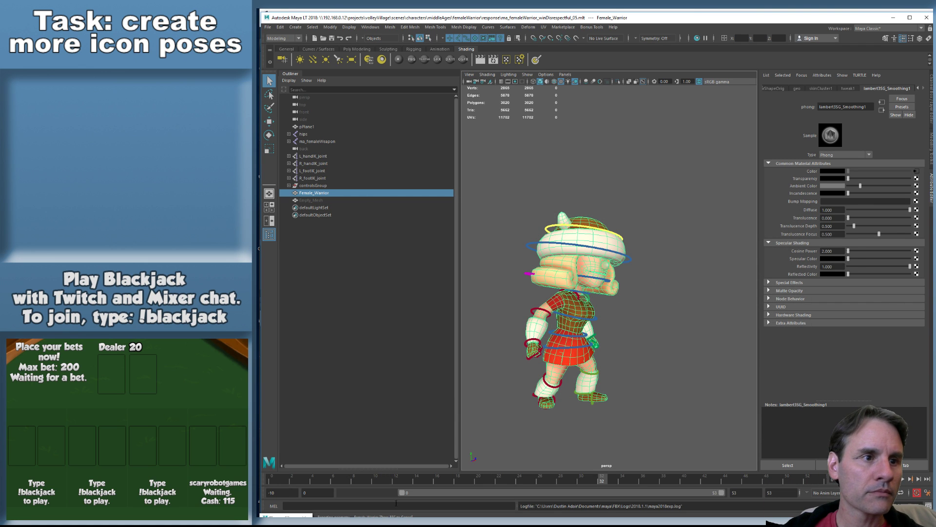
{"action": "mouse_move", "coordinate": [536, 522]}
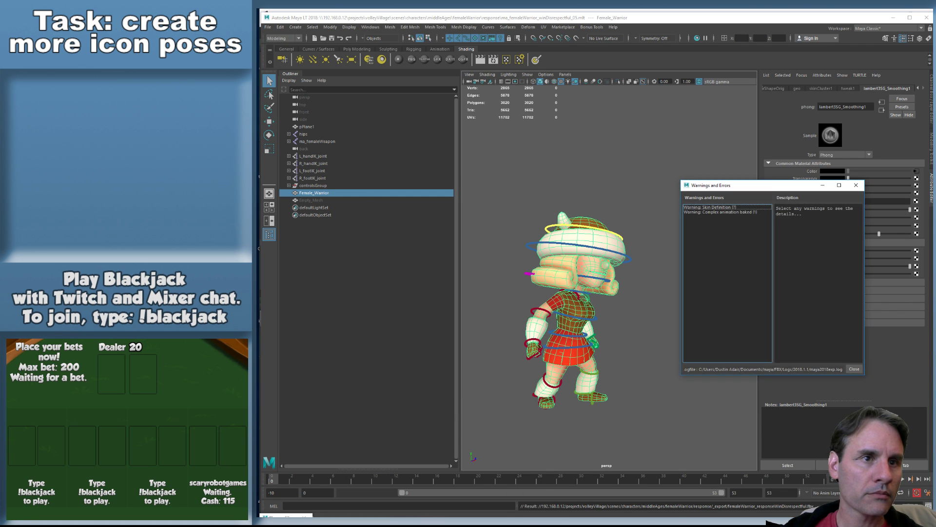
{"action": "left_click", "coordinate": [854, 369]}
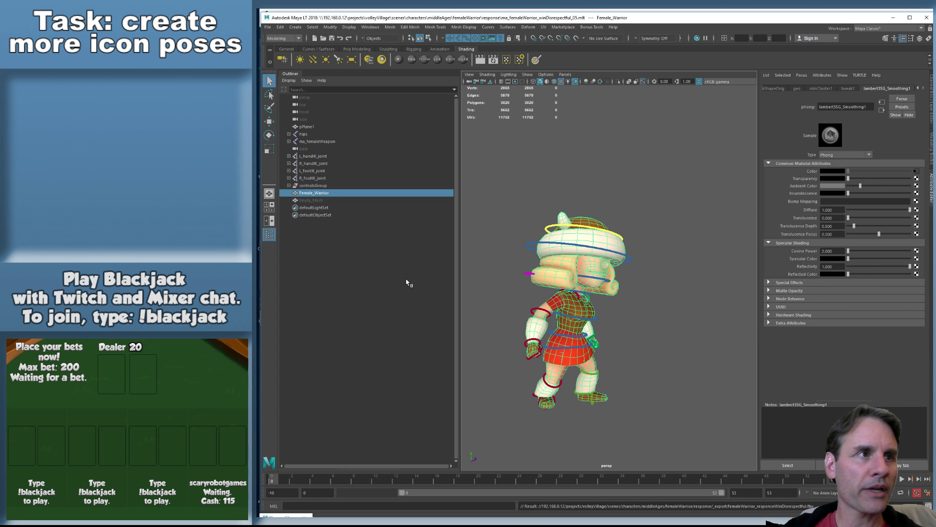
Open the scene ma_femaleWarrior_winNeutral_01.mlt from the femaleWarrior response folder
{"action": "key", "text": "ctrl+o"}
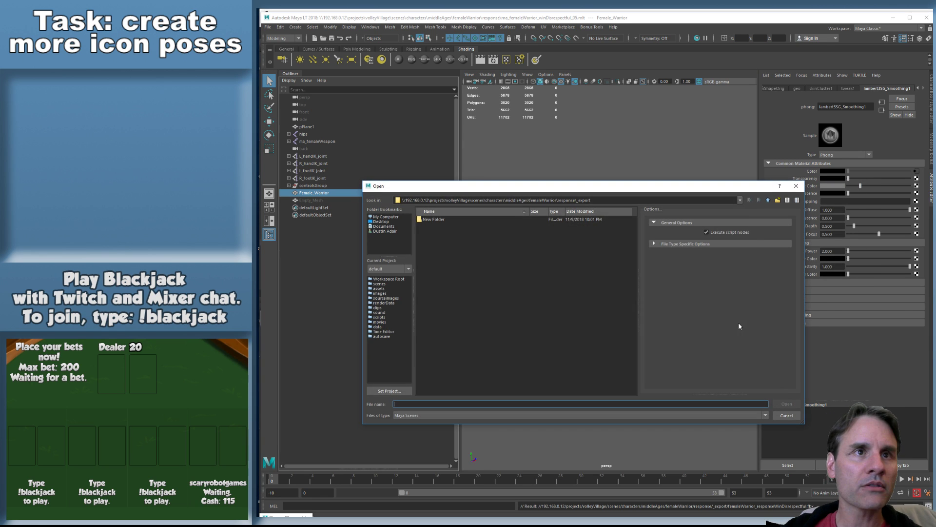
{"action": "left_click", "coordinate": [768, 201]}
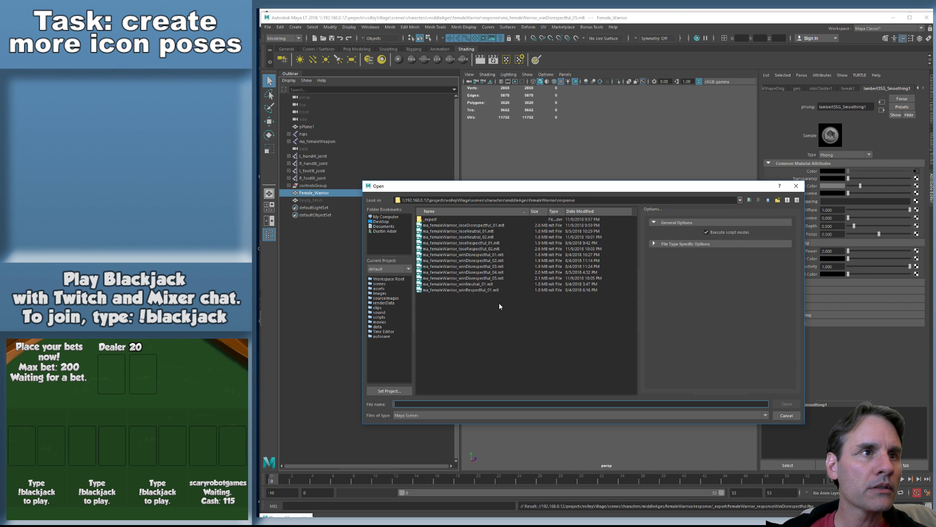
{"action": "double_click", "coordinate": [476, 284]}
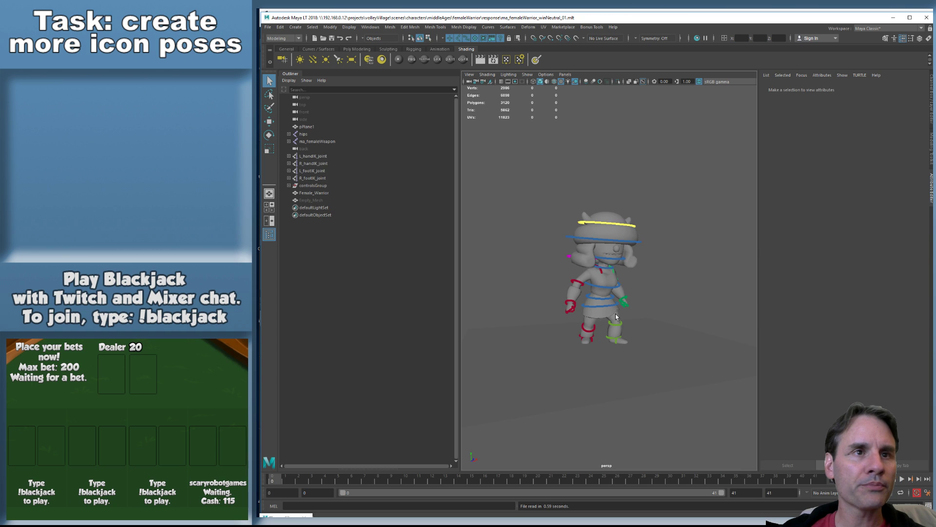
Take the geo display layer out of reference mode and select the Female_Warrior mesh
{"action": "left_click", "coordinate": [931, 104]}
{"action": "left_click", "coordinate": [831, 399]}
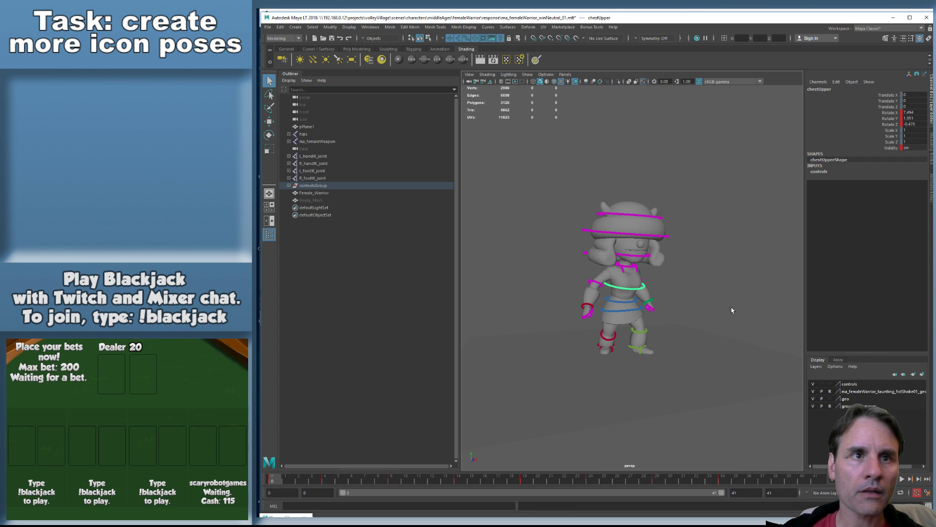
{"action": "left_click", "coordinate": [731, 311]}
{"action": "left_click", "coordinate": [640, 288]}
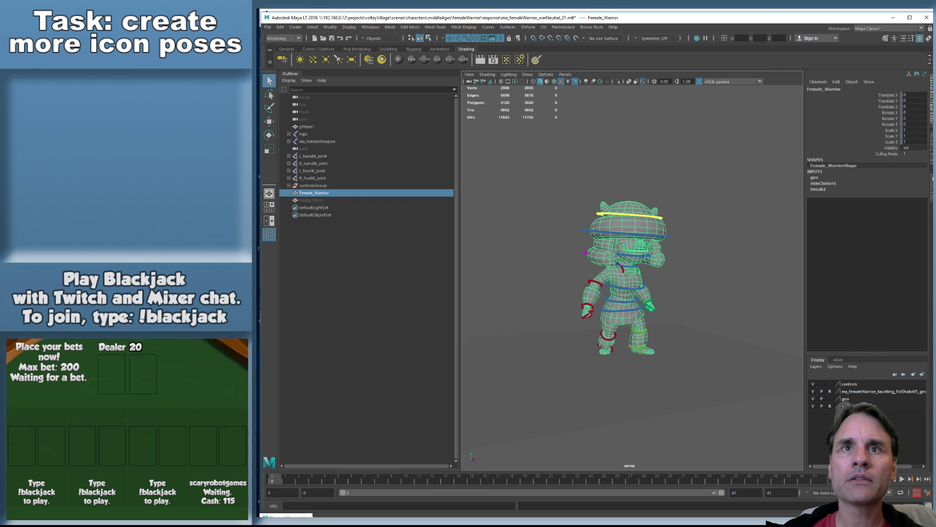
Relink the Female_Warrior material's missing color texture to FemaleWarrior_color_02.png in the femaleWarrior images folder
{"action": "key", "text": "ctrl+a"}
{"action": "left_click", "coordinate": [924, 89]}
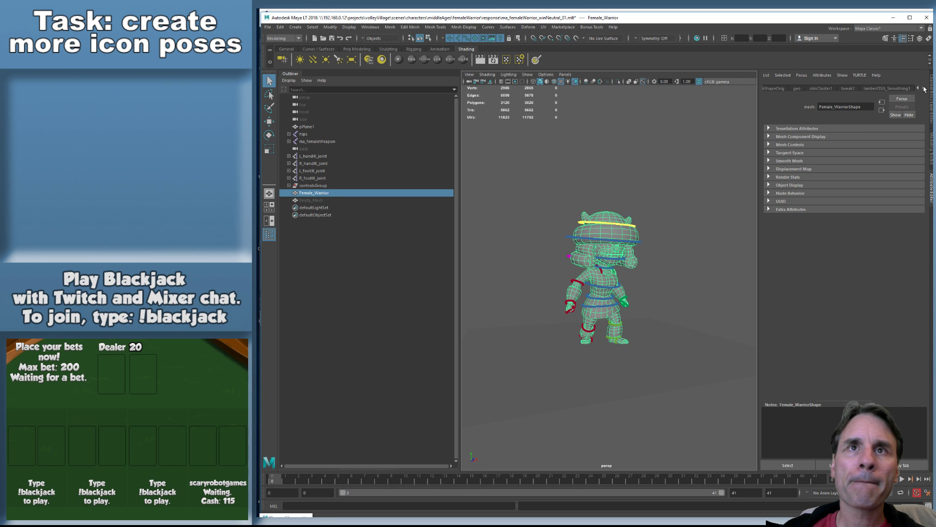
{"action": "left_click", "coordinate": [900, 89]}
{"action": "left_click", "coordinate": [921, 170]}
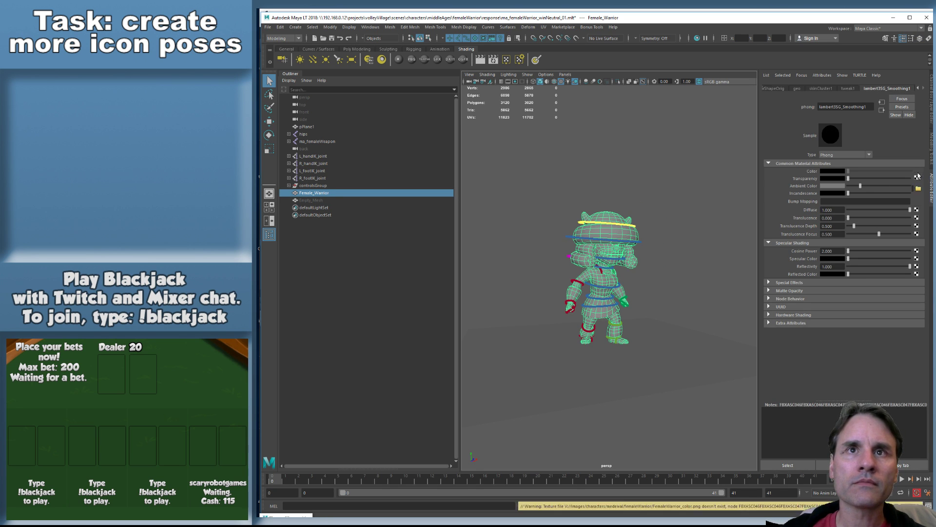
{"action": "left_click", "coordinate": [918, 188]}
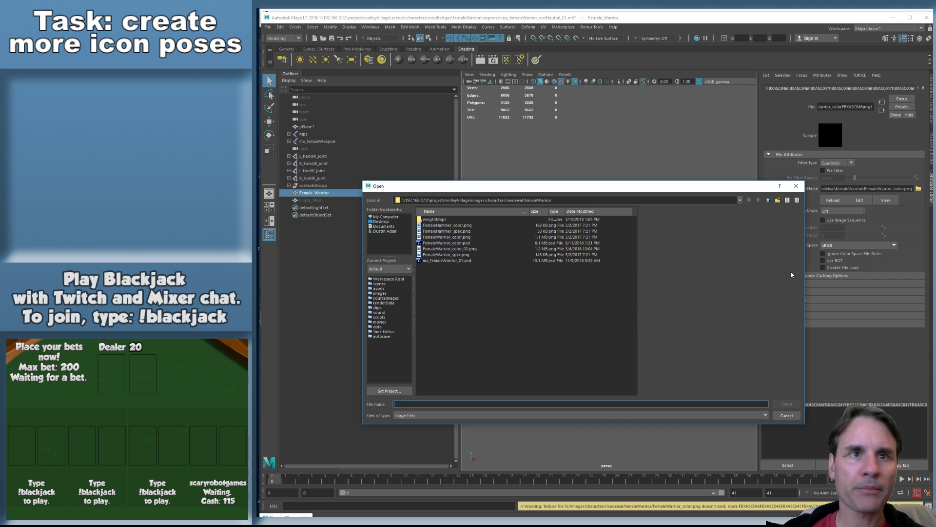
{"action": "double_click", "coordinate": [469, 249]}
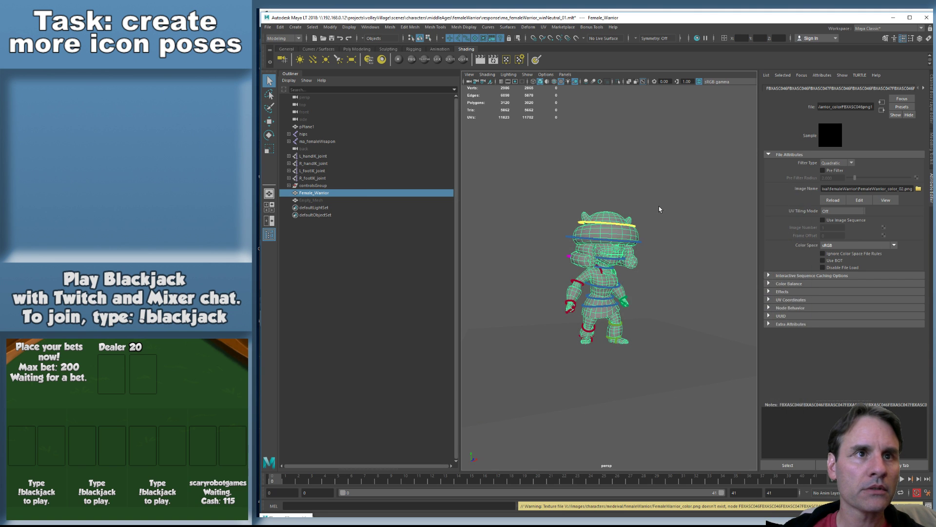
Play the winNeutral animation to review the textured character's motion, then stop playback
{"action": "left_click_drag", "start_coordinate": [643, 223], "coordinate": [642, 212], "text": "alt"}
{"action": "middle_click_drag", "start_coordinate": [641, 212], "coordinate": [655, 226], "text": "alt"}
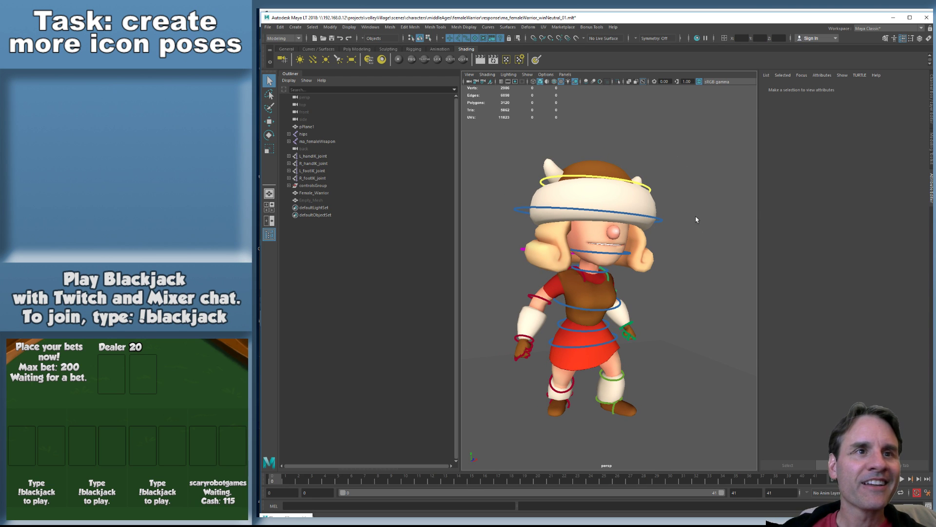
{"action": "left_click", "coordinate": [930, 91]}
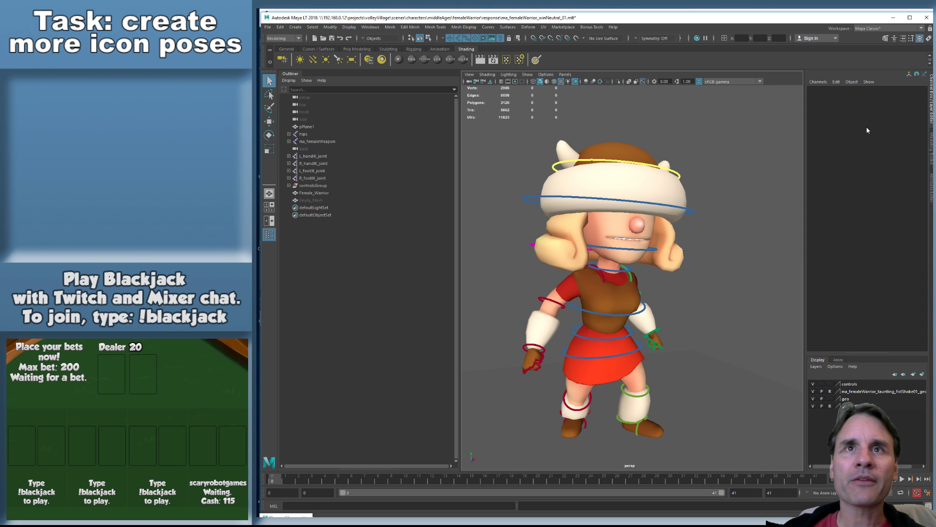
{"action": "key", "text": "alt+v"}
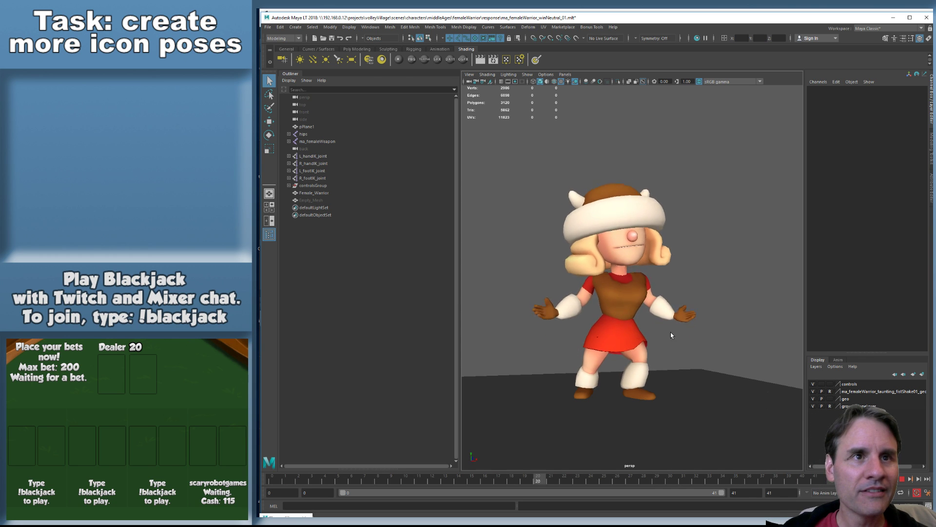
{"action": "key", "text": "Escape"}
Export the Female_Warrior mesh as FBX named femaleWarrior_responseWinNeutral into the response _export folder and save the scene
{"action": "left_click", "coordinate": [617, 283]}
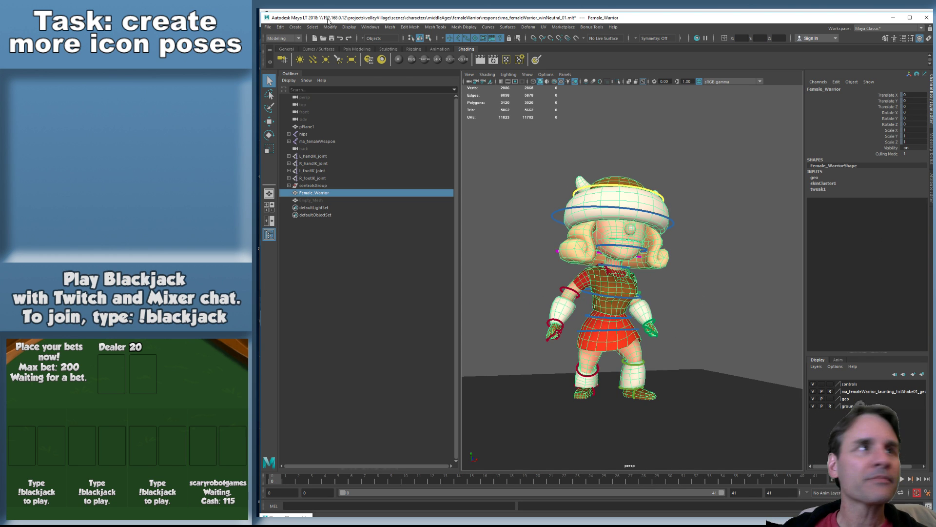
{"action": "left_click", "coordinate": [268, 27]}
{"action": "left_click", "coordinate": [298, 116]}
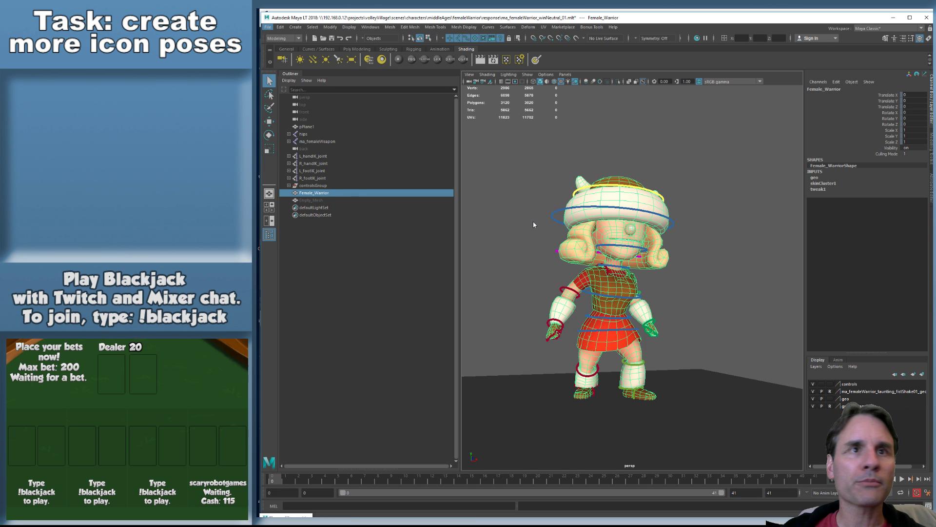
{"action": "double_click", "coordinate": [428, 220]}
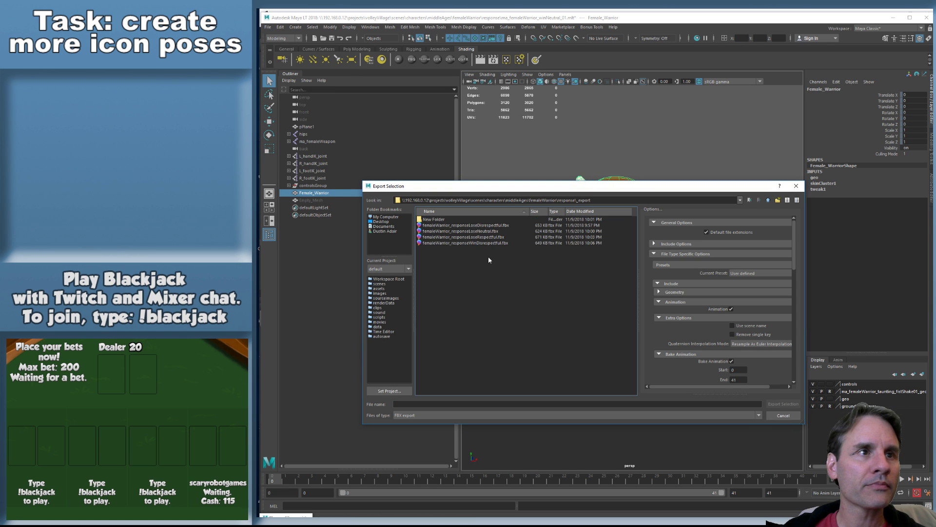
{"action": "left_click", "coordinate": [473, 243]}
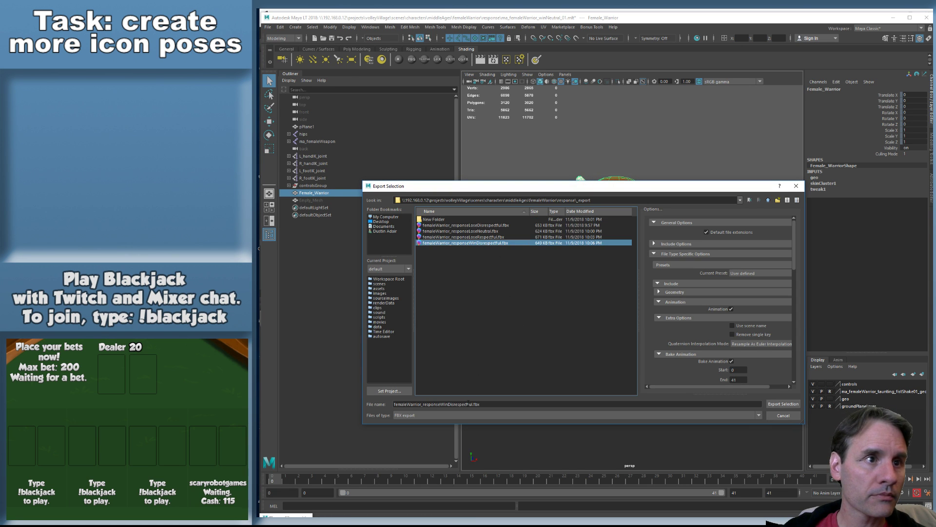
{"action": "left_click", "coordinate": [468, 404]}
{"action": "key", "text": "shift+End"}
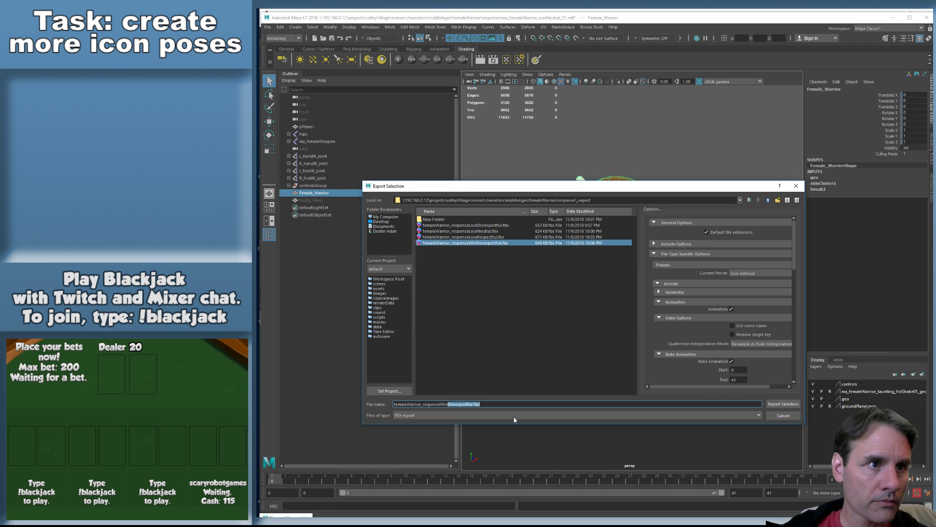
{"action": "type", "text": "Neutra"}
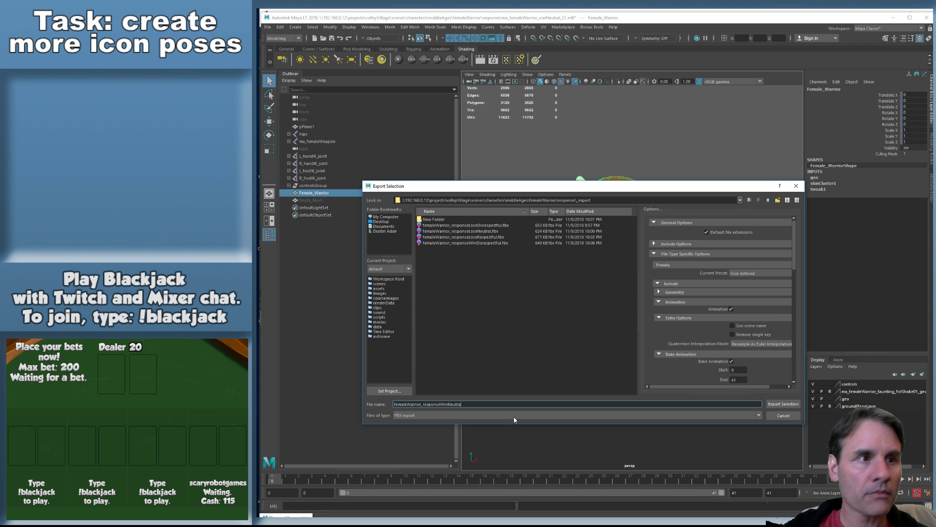
{"action": "key", "text": "Return"}
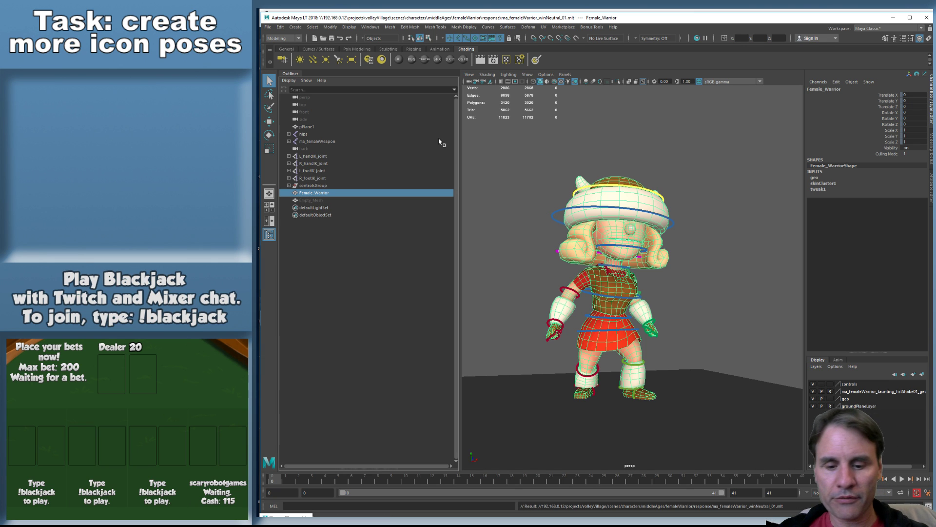
Open ma_femaleWarrior_winRespectful_01.mlt from the femaleWarrior response folder and select the Female_Warrior mesh
{"action": "key", "text": "ctrl+o"}
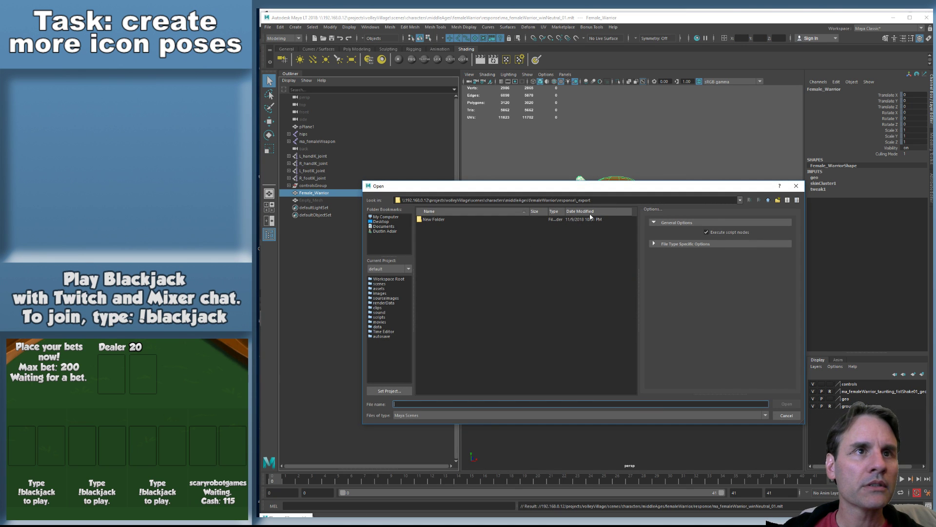
{"action": "left_click", "coordinate": [769, 201]}
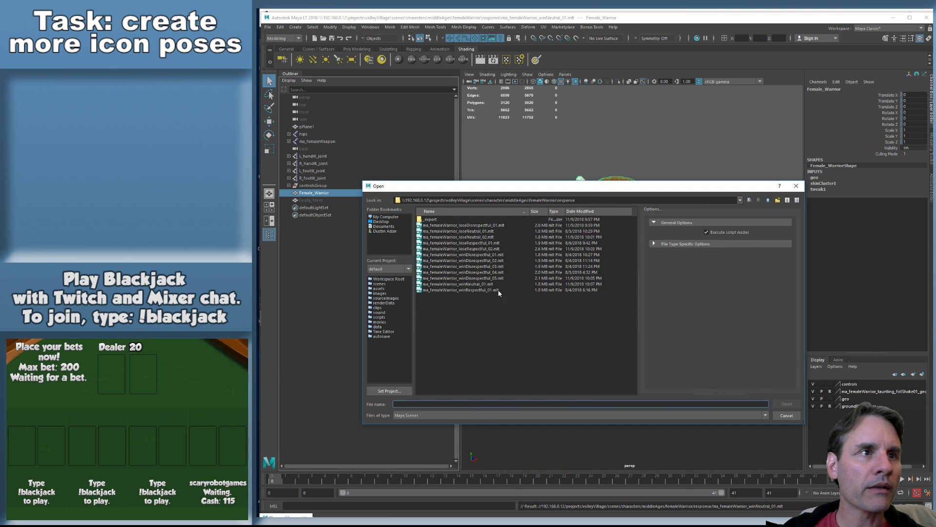
{"action": "double_click", "coordinate": [486, 289]}
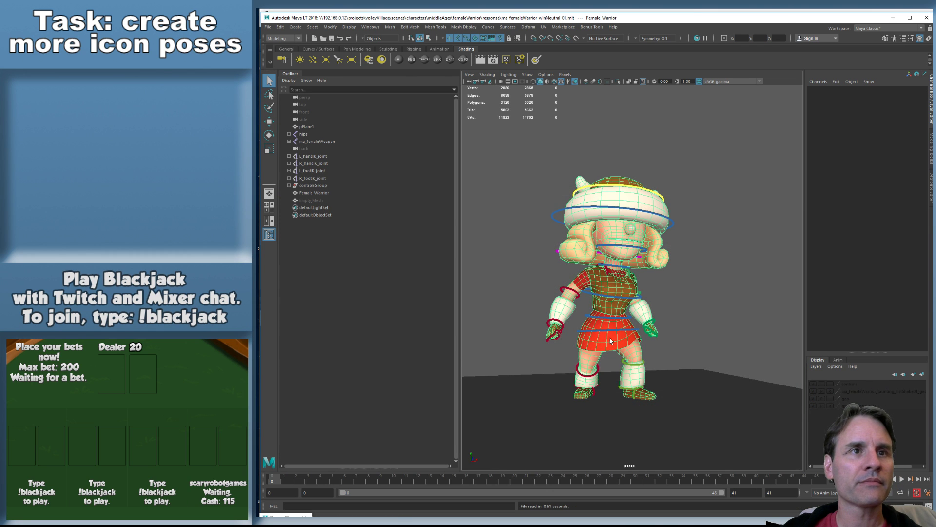
{"action": "scroll", "coordinate": [634, 321], "scroll_direction": "up", "scroll_amount": 5}
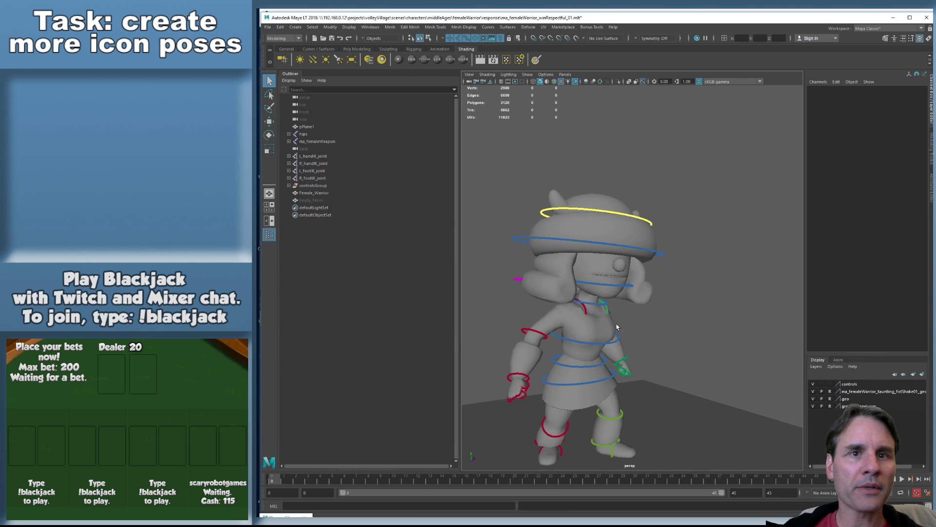
{"action": "scroll", "coordinate": [619, 328], "scroll_direction": "up", "scroll_amount": 1}
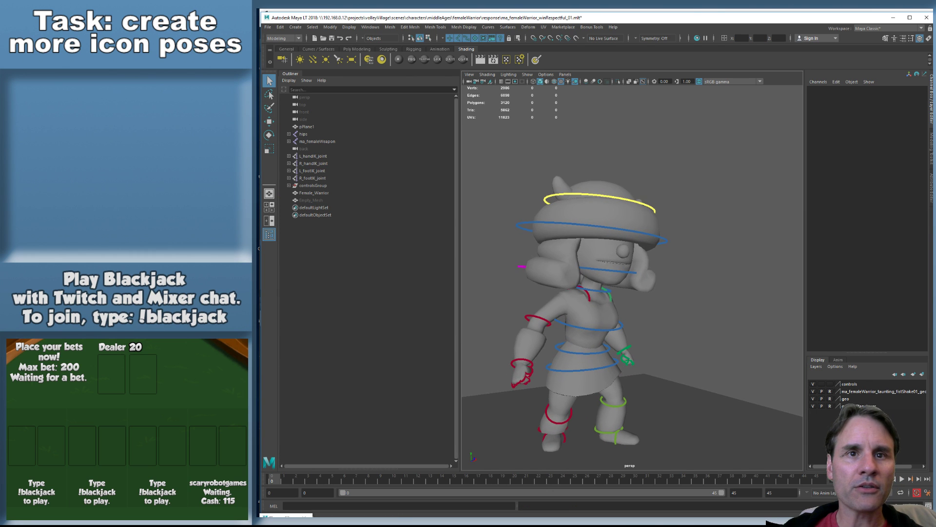
{"action": "left_click", "coordinate": [627, 226]}
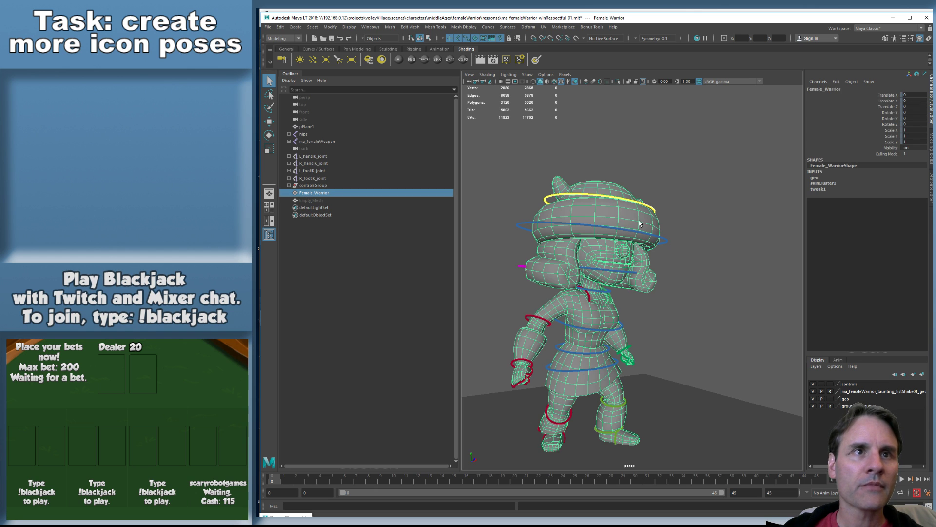
Relink the Female_Warrior material's missing color texture to FemaleWarrior_color_02.png, then deselect the mesh
{"action": "left_click", "coordinate": [931, 188]}
{"action": "left_click", "coordinate": [923, 89]}
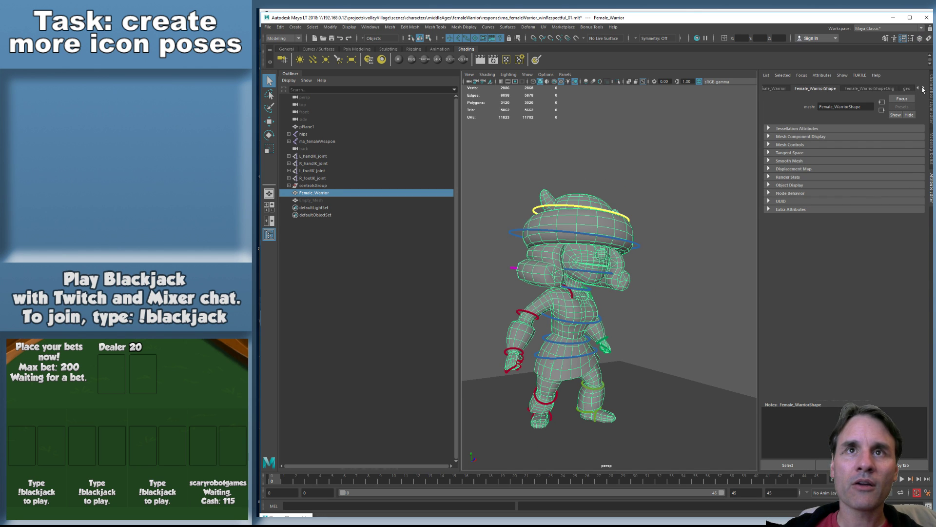
{"action": "left_click", "coordinate": [923, 88]}
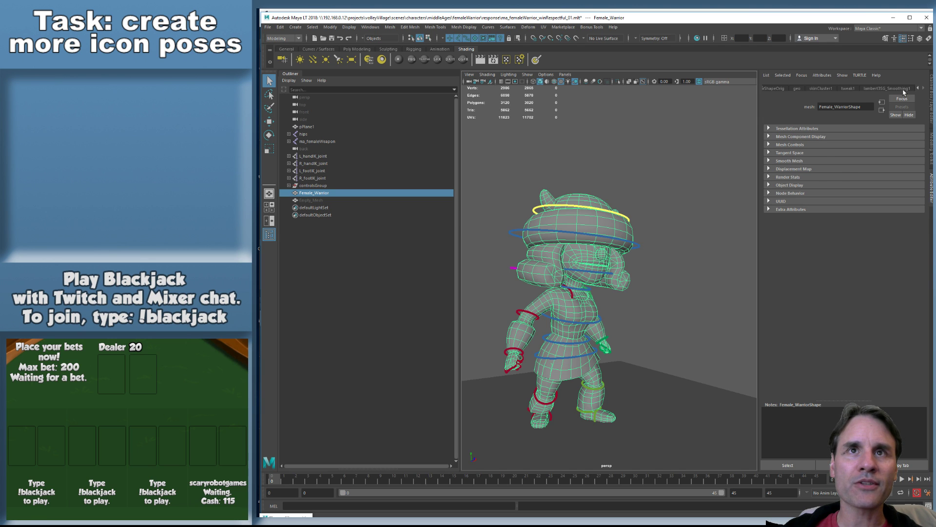
{"action": "left_click", "coordinate": [902, 89]}
{"action": "left_click", "coordinate": [917, 172]}
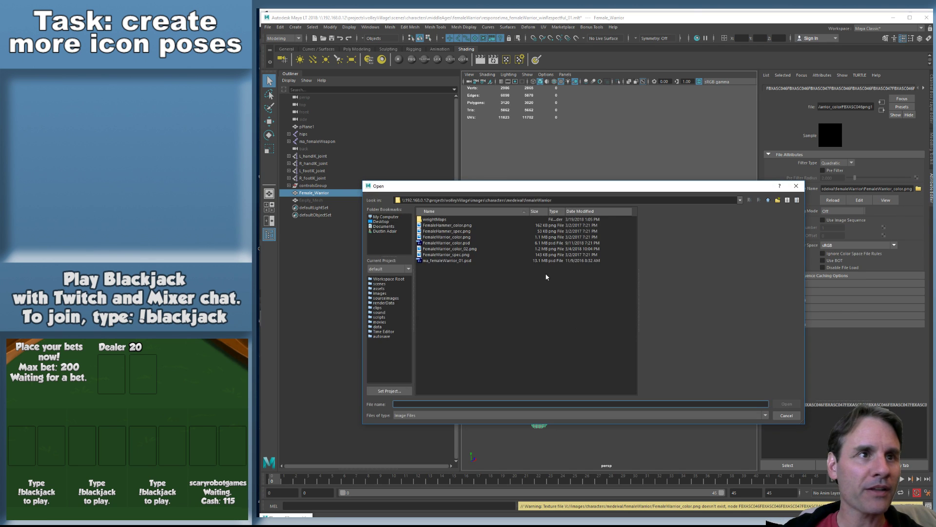
{"action": "double_click", "coordinate": [450, 249]}
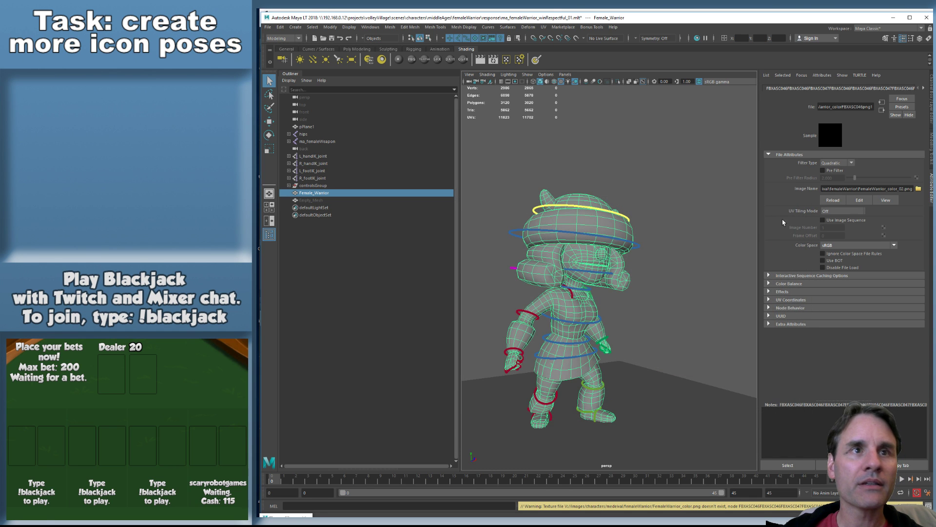
{"action": "key", "text": "ctrl+a"}
{"action": "left_click", "coordinate": [697, 184]}
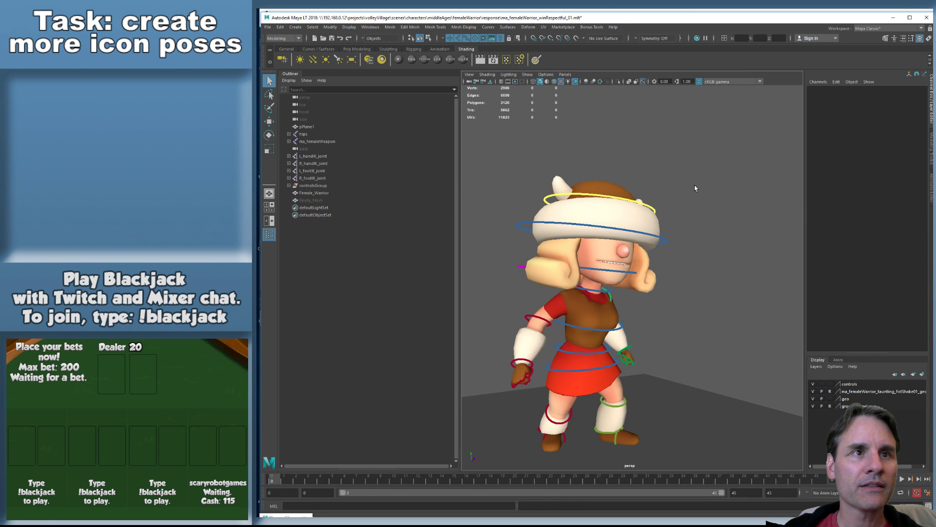
Play the winRespectful animation to review the character's motion from several angles, then stop playback and return to the start frame
{"action": "key", "text": "alt+v"}
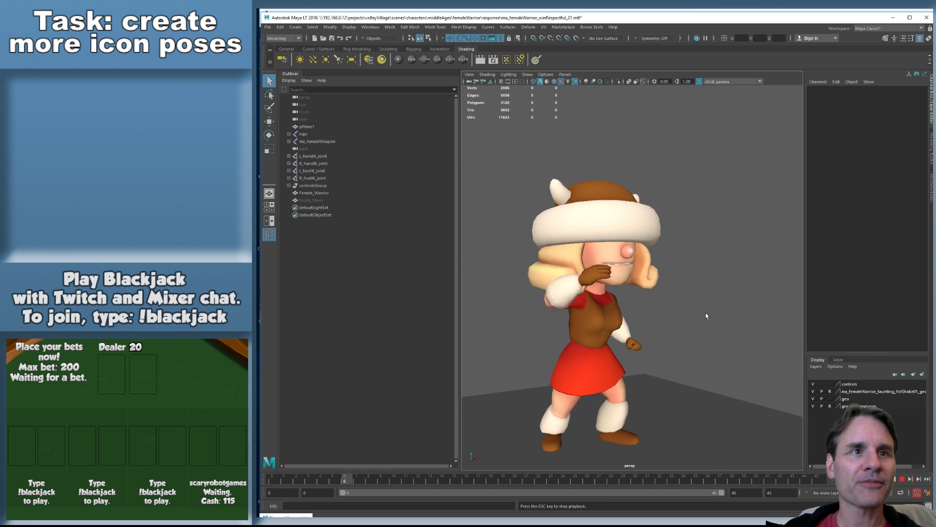
{"action": "left_click_drag", "start_coordinate": [702, 311], "coordinate": [698, 363], "text": "alt"}
{"action": "scroll", "coordinate": [698, 363], "scroll_direction": "down", "scroll_amount": 5}
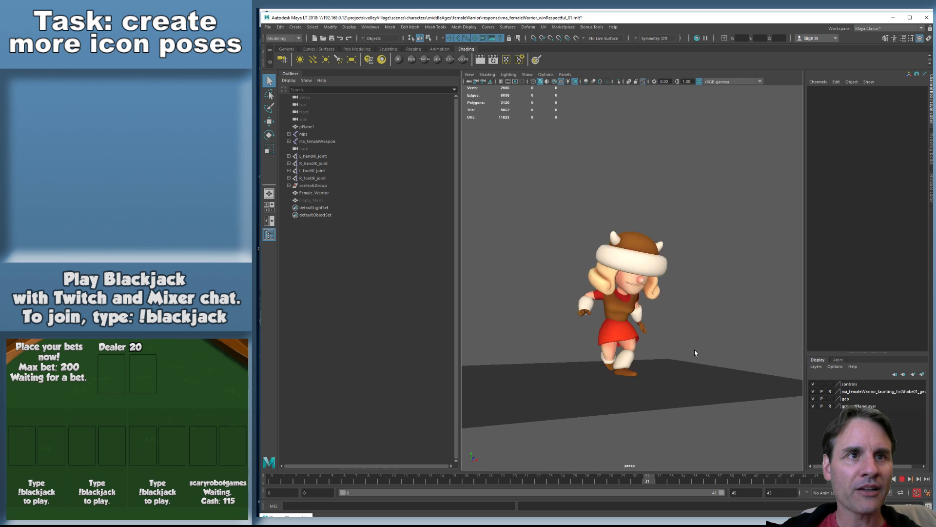
{"action": "mouse_move", "coordinate": [691, 360]}
{"action": "left_mouse_down", "text": "alt"}
{"action": "mouse_move", "coordinate": [705, 374]}
{"action": "mouse_move", "coordinate": [707, 366]}
{"action": "left_mouse_up", "text": "alt"}
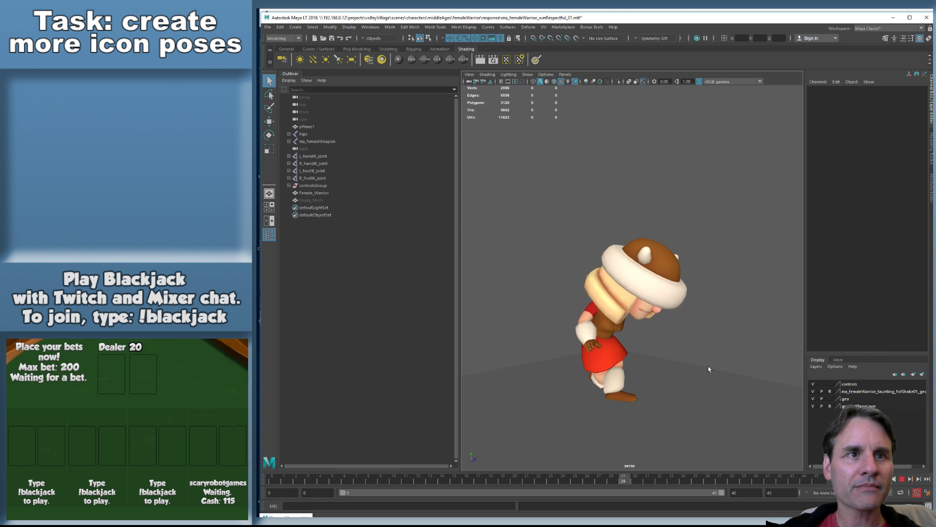
{"action": "key", "text": "alt+v"}
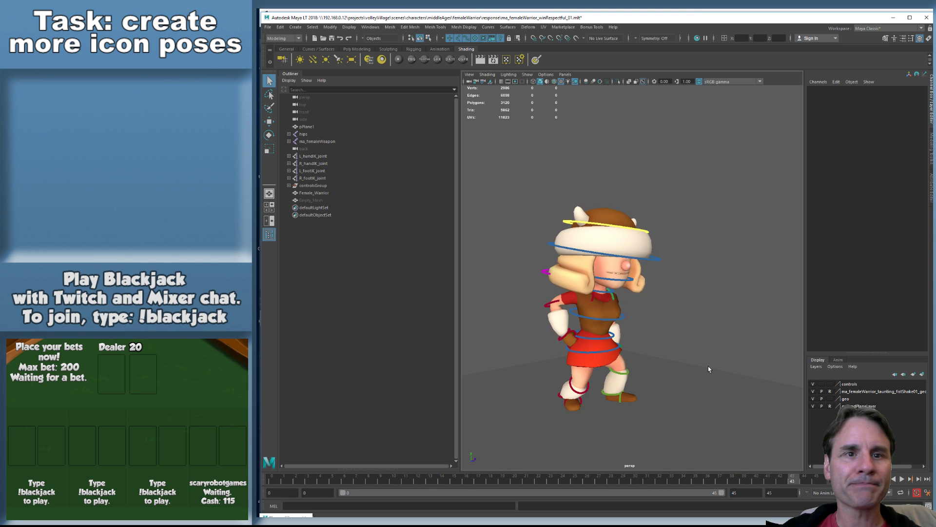
{"action": "key", "text": "alt+shift+v"}
Export the Female_Warrior mesh as FBX named femaleWarrior_responseWinRespectful into the response _export folder and save the scene
{"action": "left_click", "coordinate": [641, 235]}
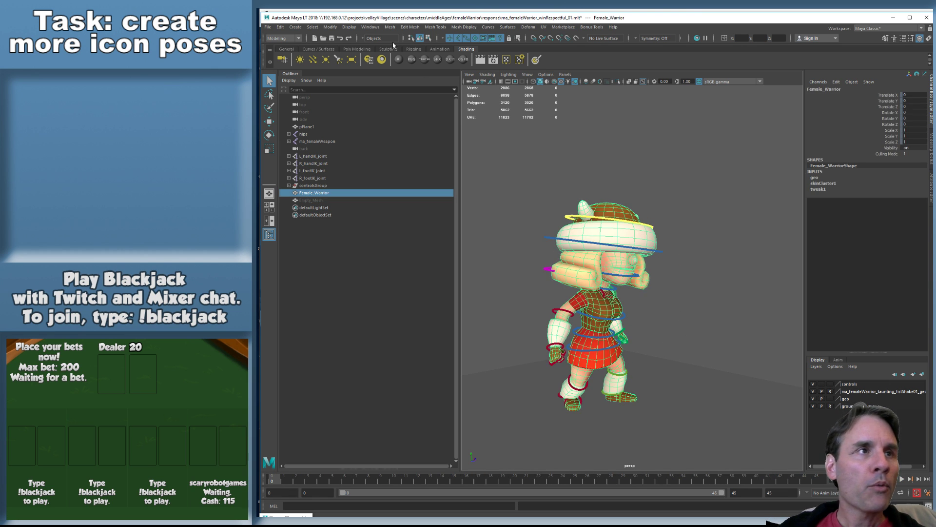
{"action": "left_click", "coordinate": [267, 27]}
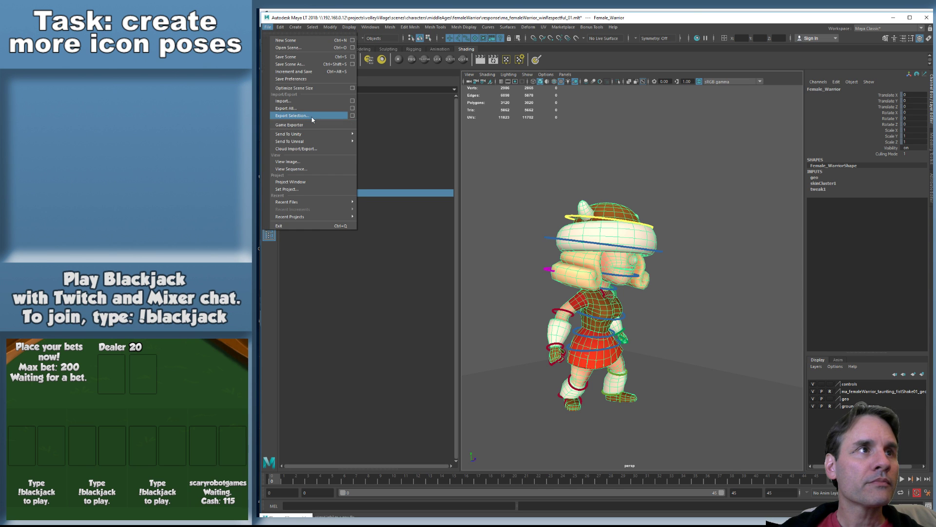
{"action": "left_click", "coordinate": [302, 116]}
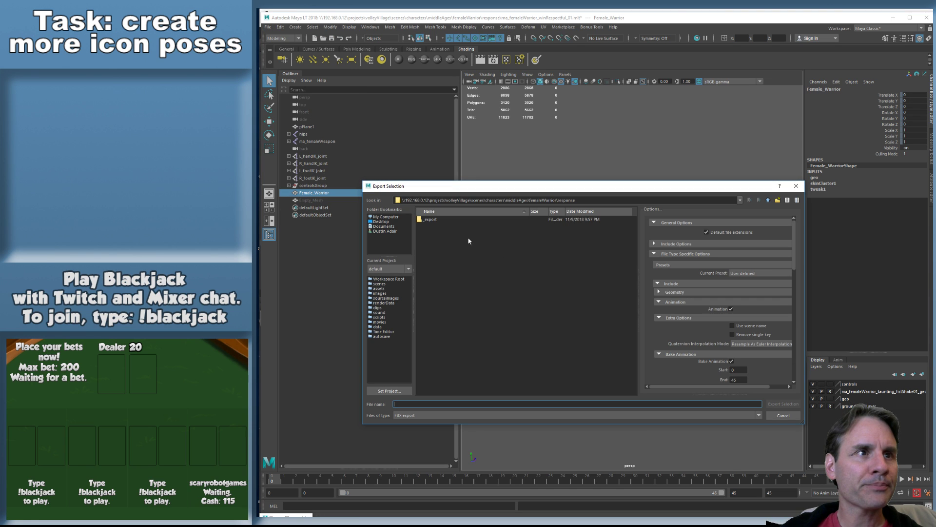
{"action": "double_click", "coordinate": [431, 219]}
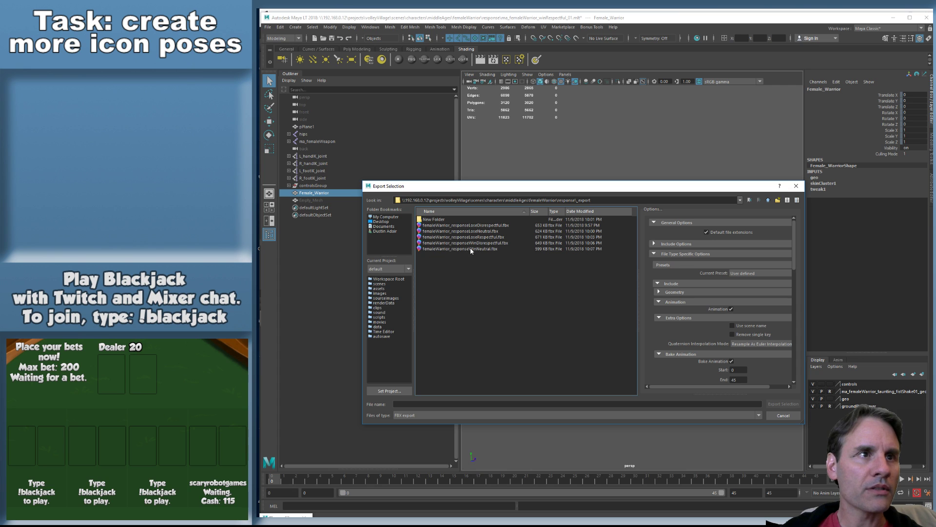
{"action": "left_click", "coordinate": [471, 249]}
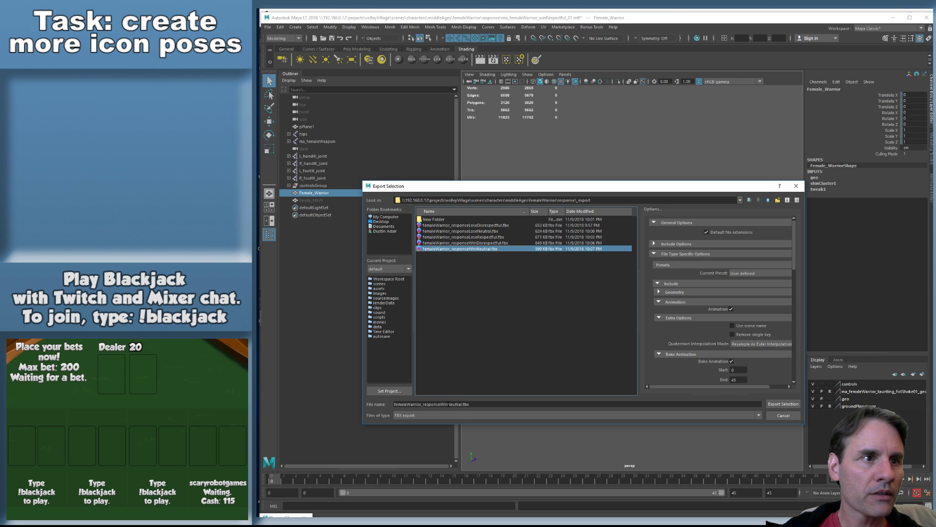
{"action": "left_click", "coordinate": [449, 403]}
{"action": "key", "text": "shift+End"}
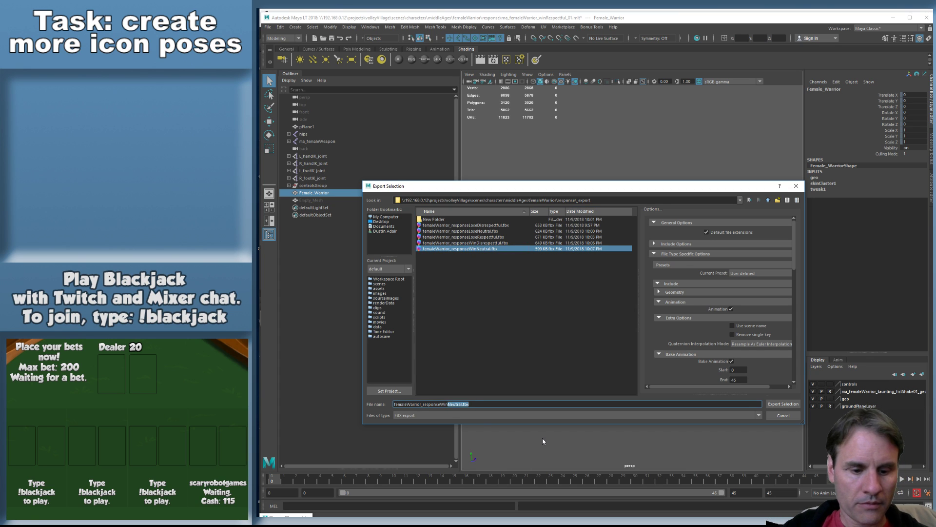
{"action": "type", "text": "Respectf"}
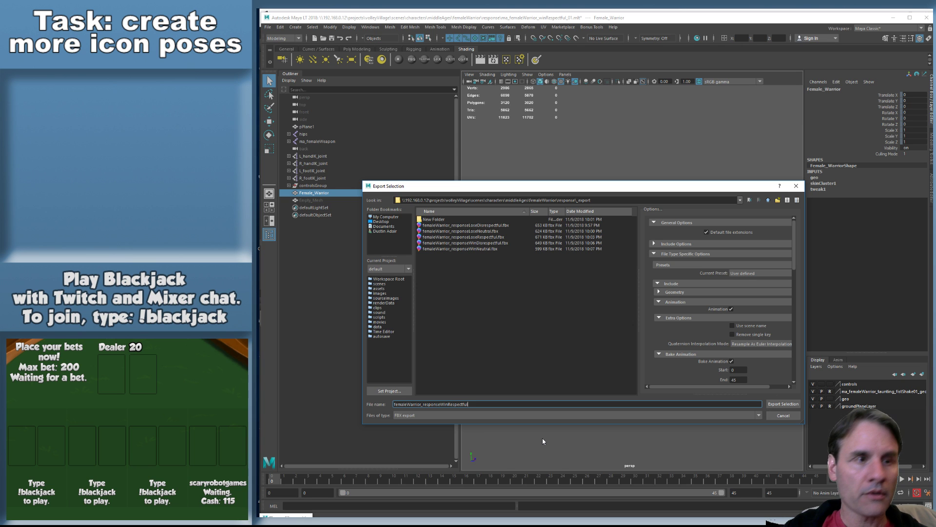
{"action": "key", "text": "Return"}
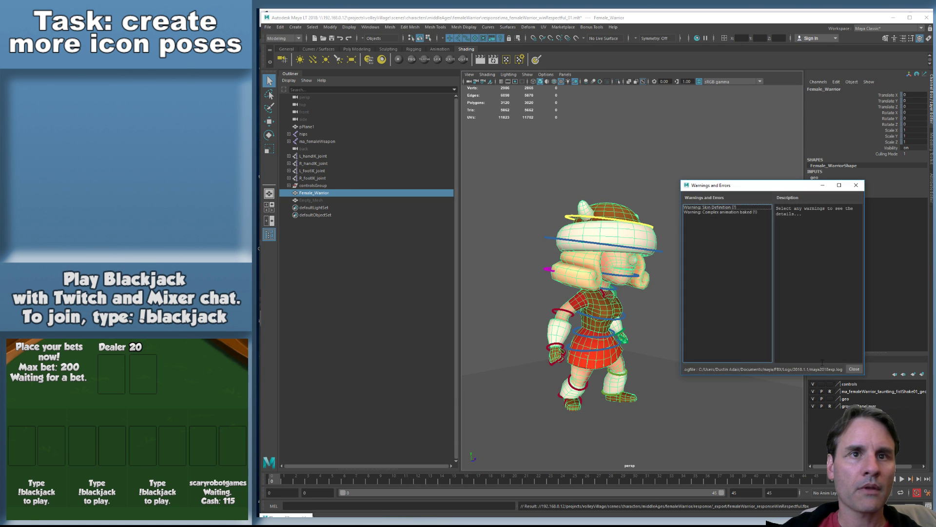
{"action": "left_click", "coordinate": [854, 369]}
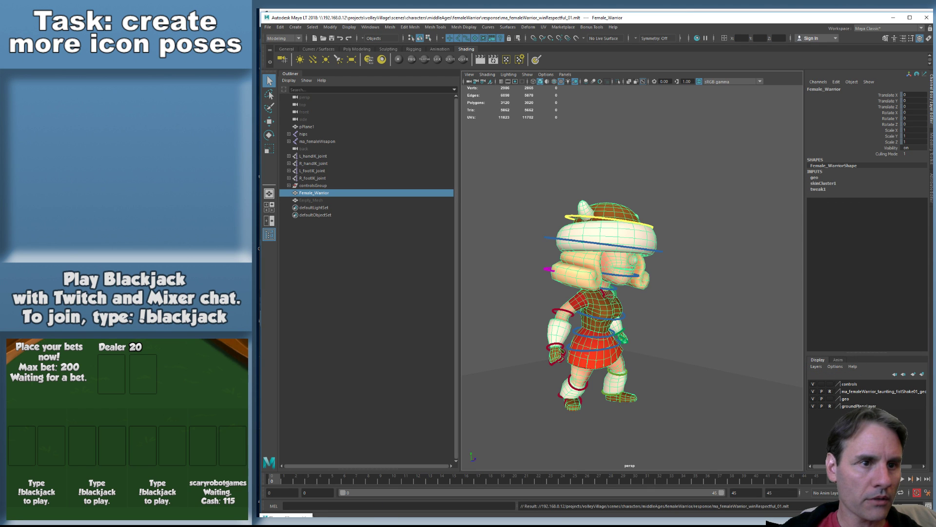
Switch to Unity, open the femaleWarrior asset folder and collapse its expanded models
{"action": "key", "text": "alt+Tab"}
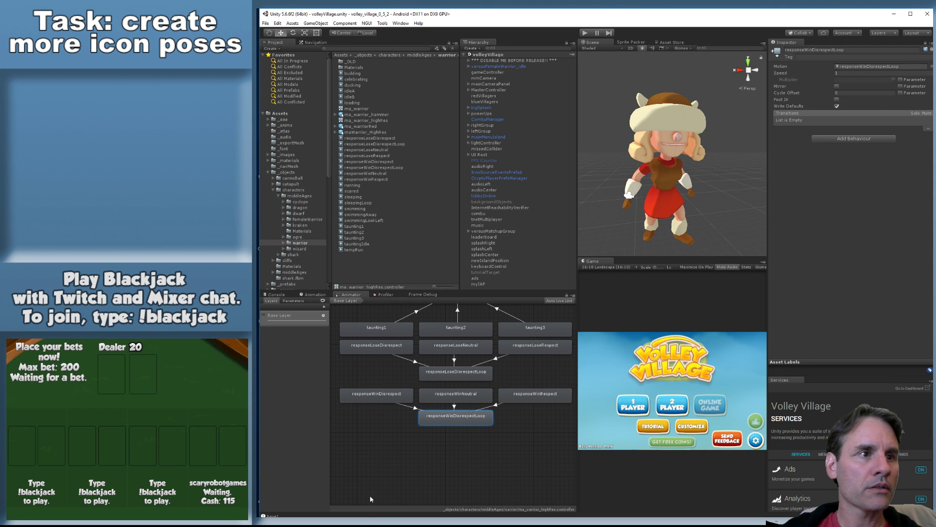
{"action": "left_click", "coordinate": [304, 516]}
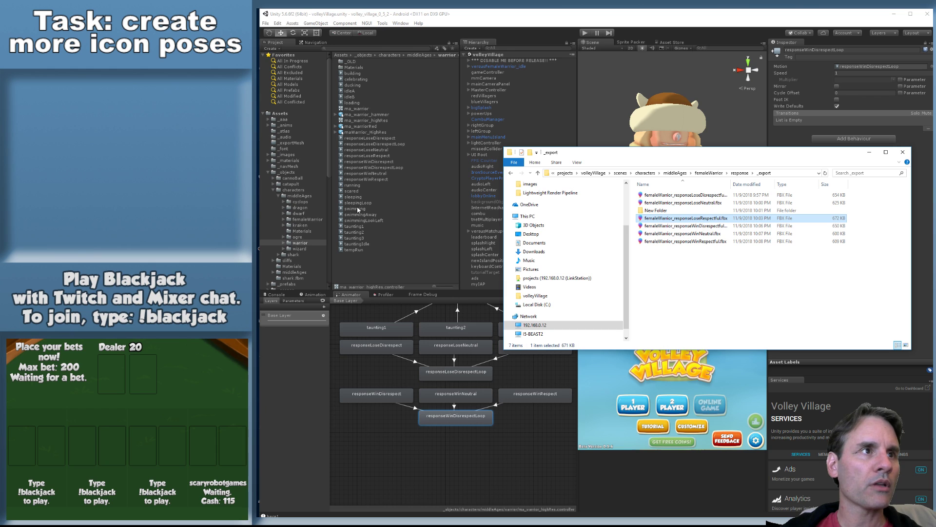
{"action": "left_click", "coordinate": [313, 220]}
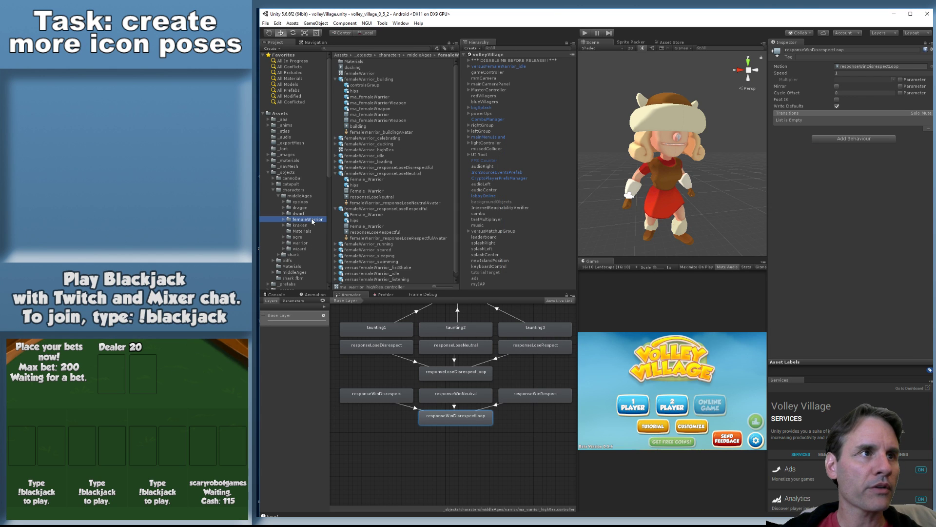
{"action": "left_click", "coordinate": [336, 167]}
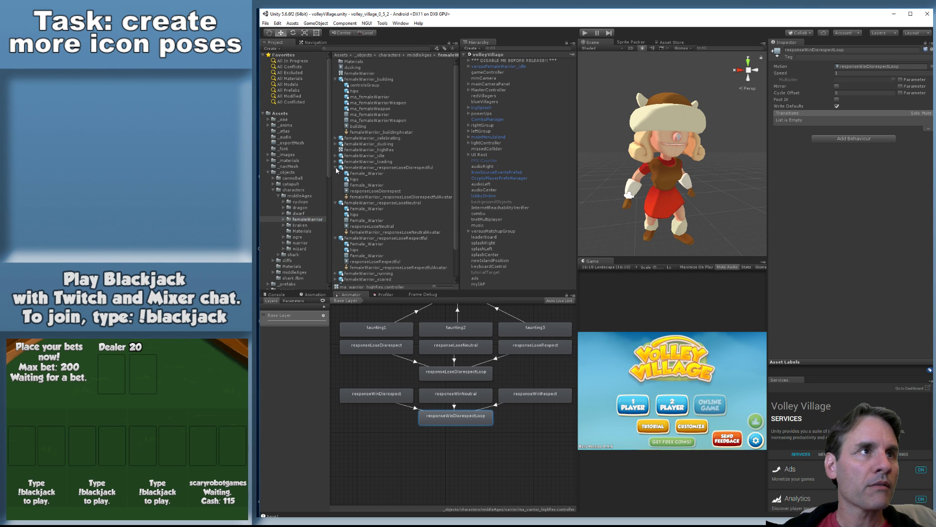
{"action": "left_click", "coordinate": [335, 79]}
{"action": "left_click", "coordinate": [335, 115]}
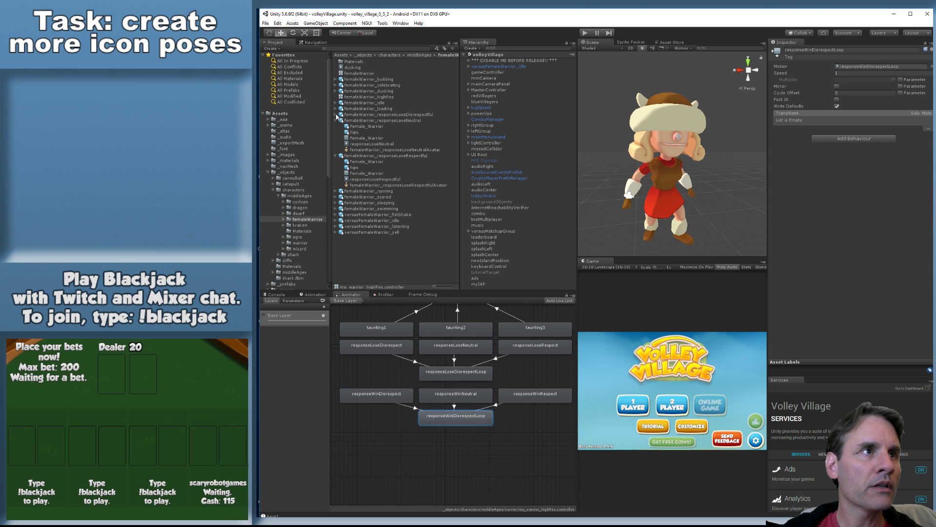
{"action": "left_click", "coordinate": [335, 120]}
{"action": "left_click", "coordinate": [335, 120]}
{"action": "left_click", "coordinate": [335, 122]}
{"action": "left_click", "coordinate": [336, 126]}
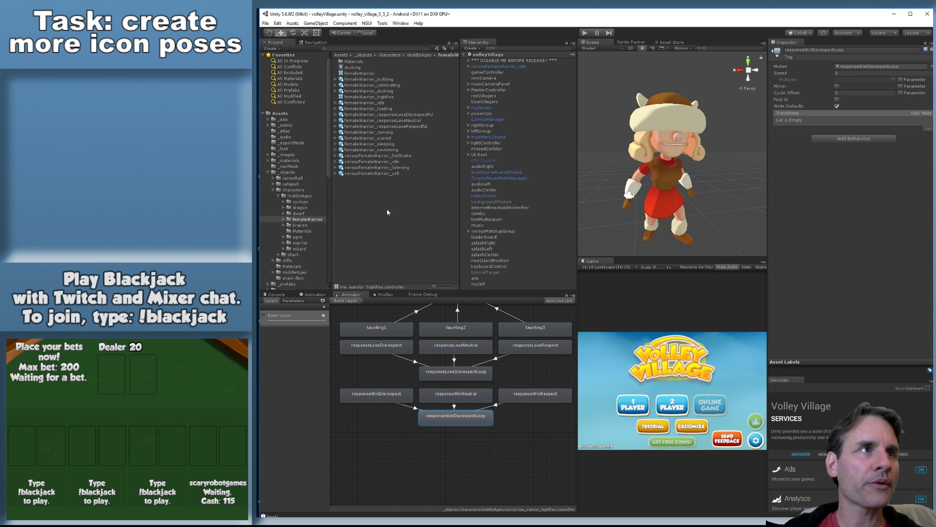
Import the responseWinDisrespectful, responseWinNeutral and responseWinRespectful FBX files from the _export folder into Unity's femaleWarrior folder
{"action": "key", "text": "alt+Tab"}
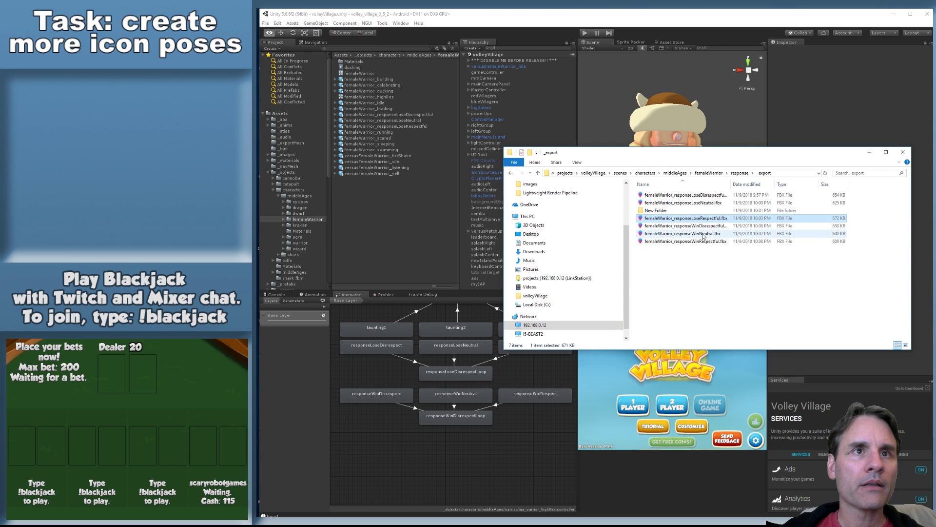
{"action": "left_click", "coordinate": [698, 225]}
{"action": "left_click", "coordinate": [703, 241], "text": "shift"}
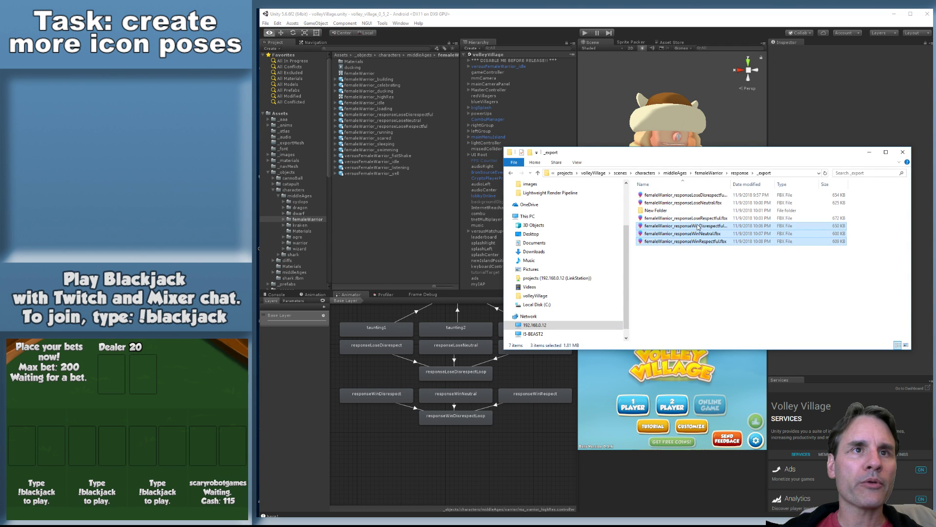
{"action": "left_click_drag", "start_coordinate": [697, 226], "coordinate": [379, 222]}
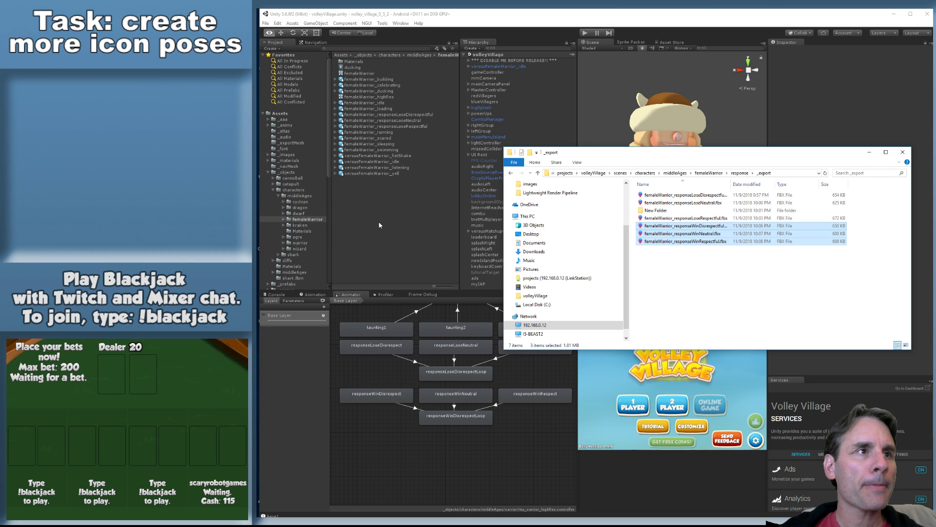
{"action": "left_click", "coordinate": [395, 205]}
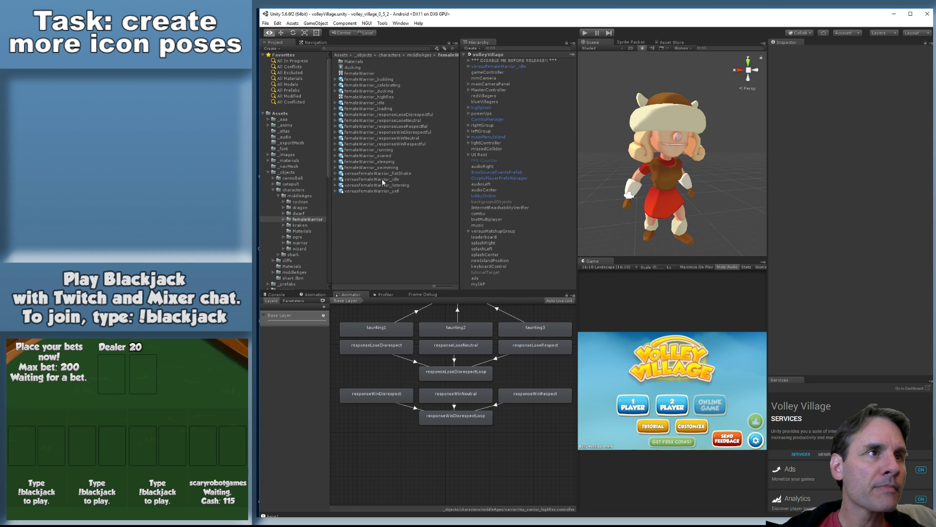
Set the rig animation type of the three femaleWarrior responseWin models to Humanoid and apply it
{"action": "left_click", "coordinate": [384, 151]}
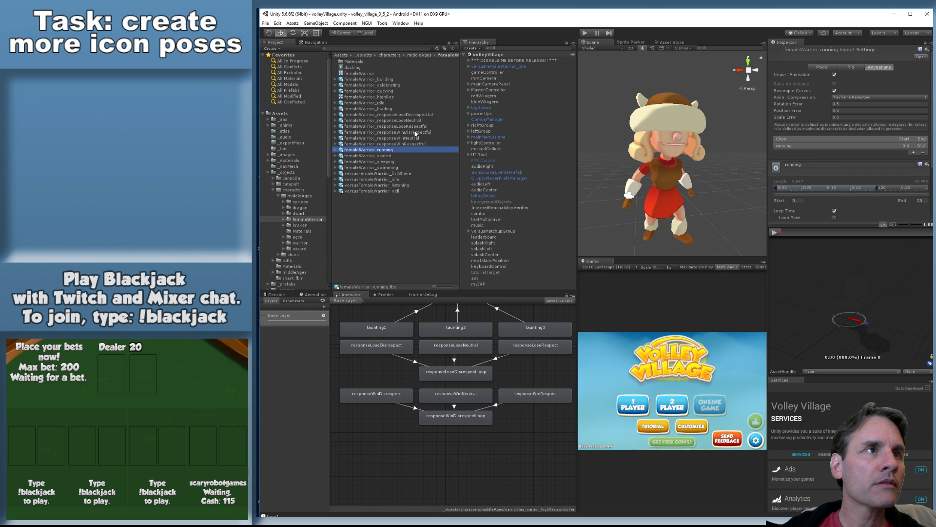
{"action": "left_click", "coordinate": [388, 132]}
{"action": "left_click", "coordinate": [853, 67]}
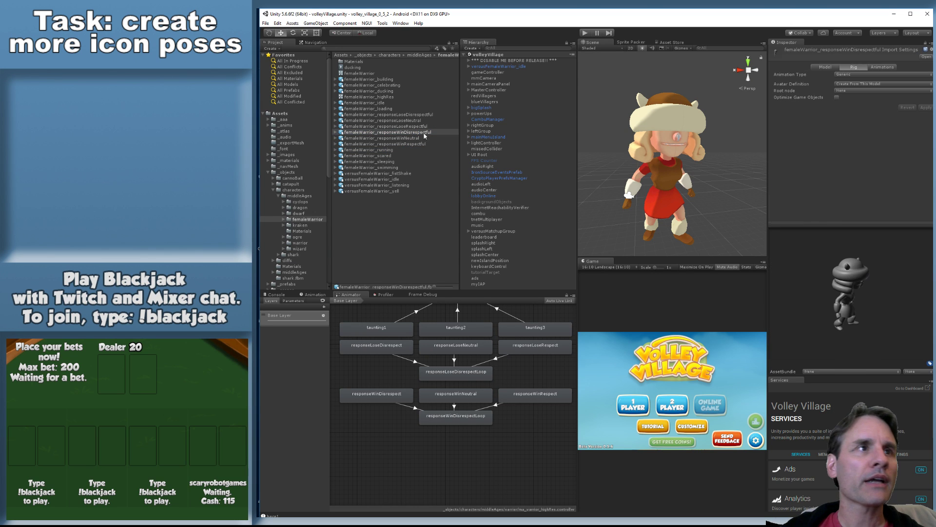
{"action": "left_click", "coordinate": [420, 144], "text": "shift"}
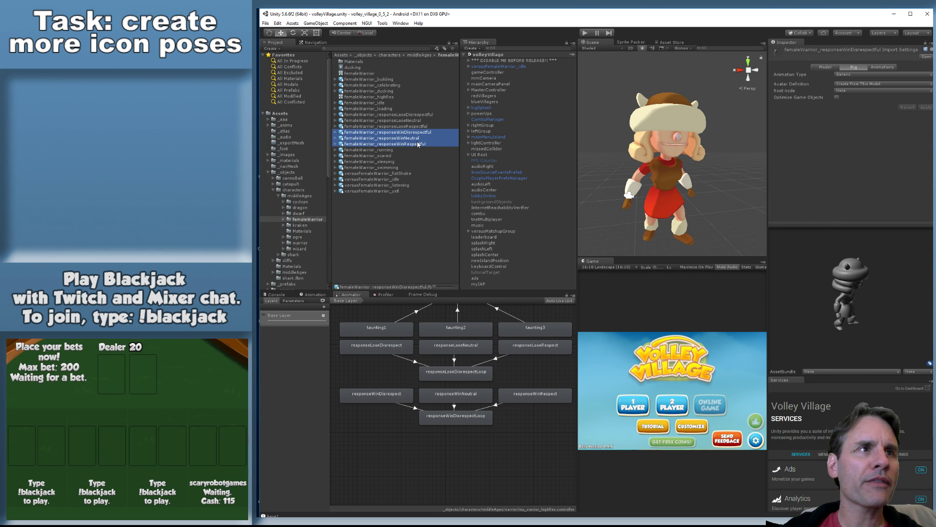
{"action": "left_click", "coordinate": [858, 74]}
{"action": "left_click", "coordinate": [856, 104]}
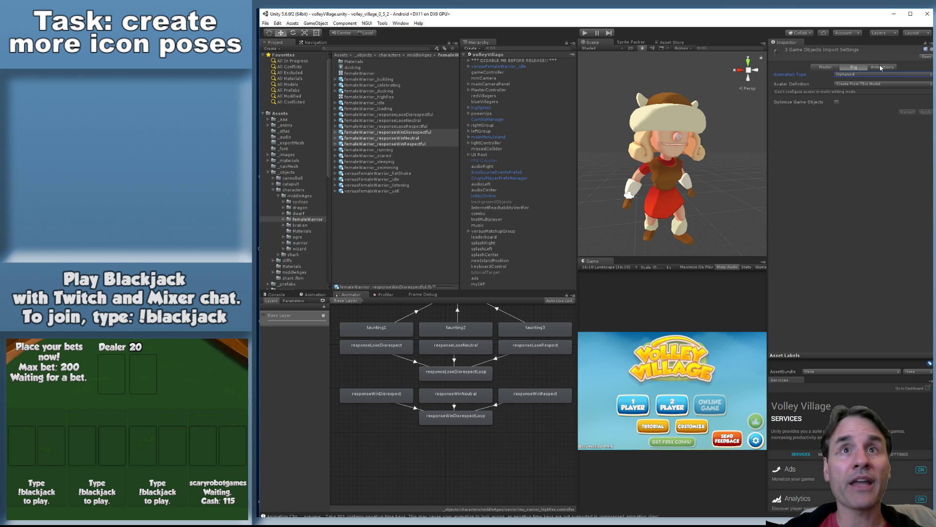
Rename the Take 001 animation clip of the femaleWarrior_responseWinDisrespectful model to responseWinDisrespectful
{"action": "left_click", "coordinate": [880, 68]}
{"action": "left_click", "coordinate": [413, 133]}
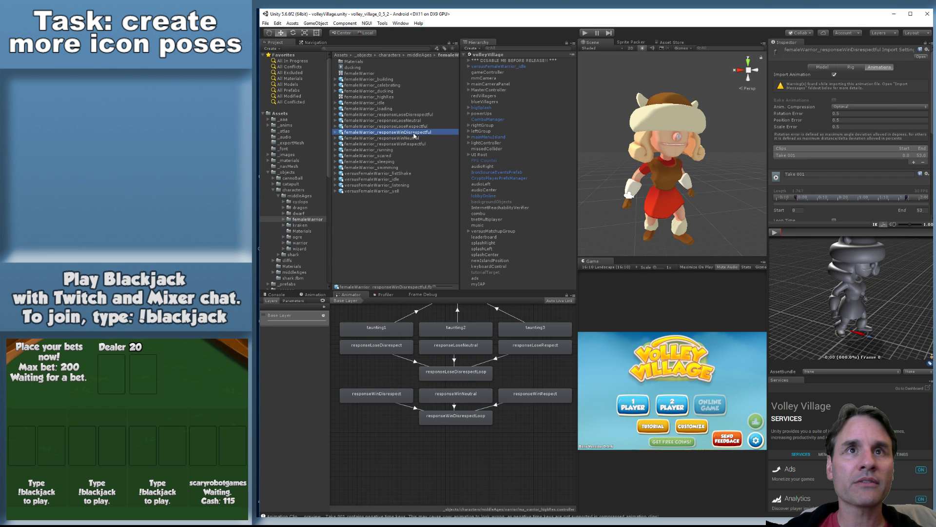
{"action": "left_click", "coordinate": [428, 143], "text": "shift"}
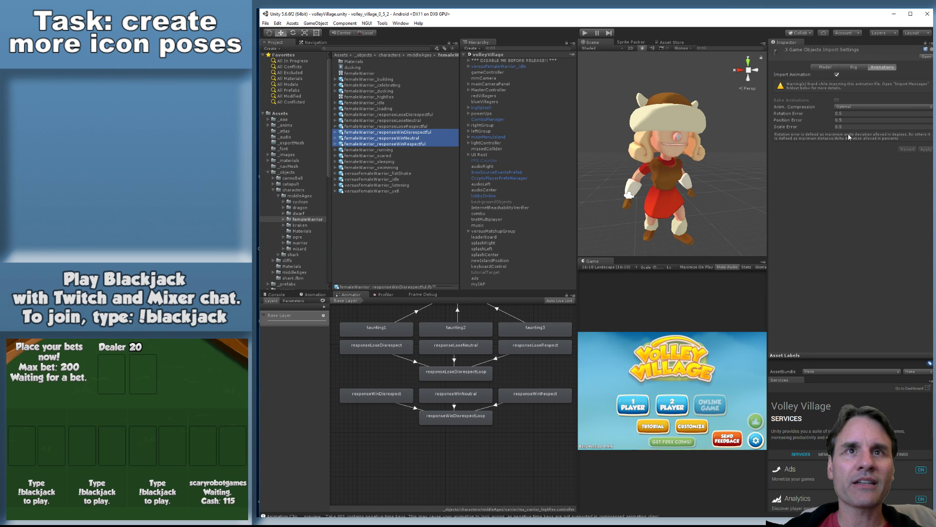
{"action": "left_click", "coordinate": [436, 132]}
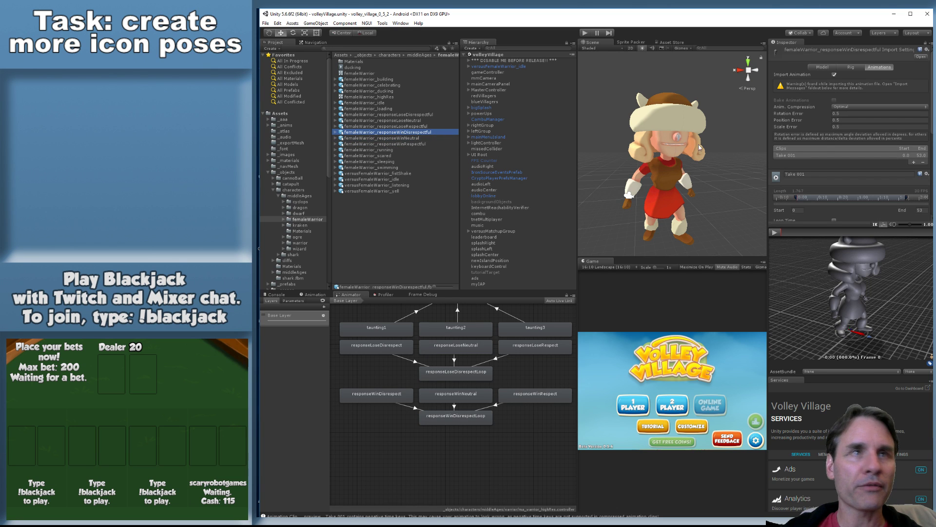
{"action": "left_click", "coordinate": [817, 174]}
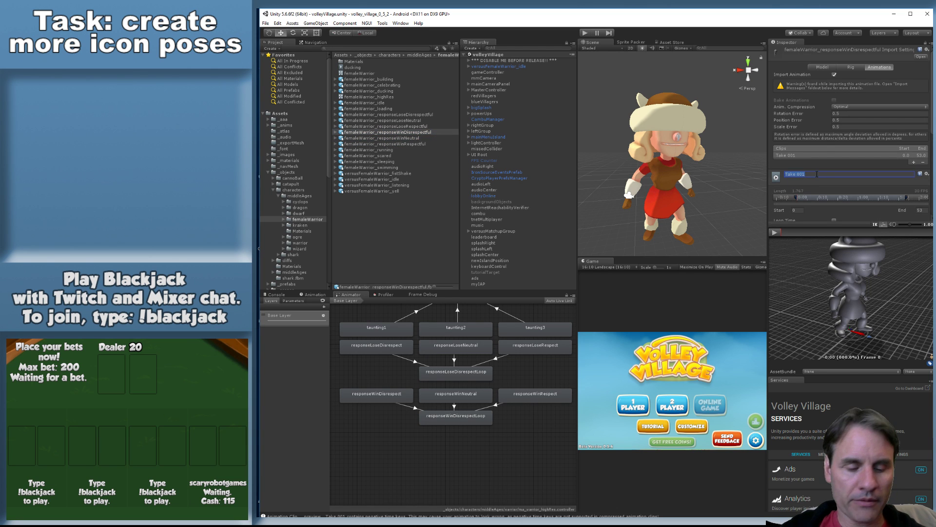
{"action": "type", "text": "responseWinDisrespectful"}
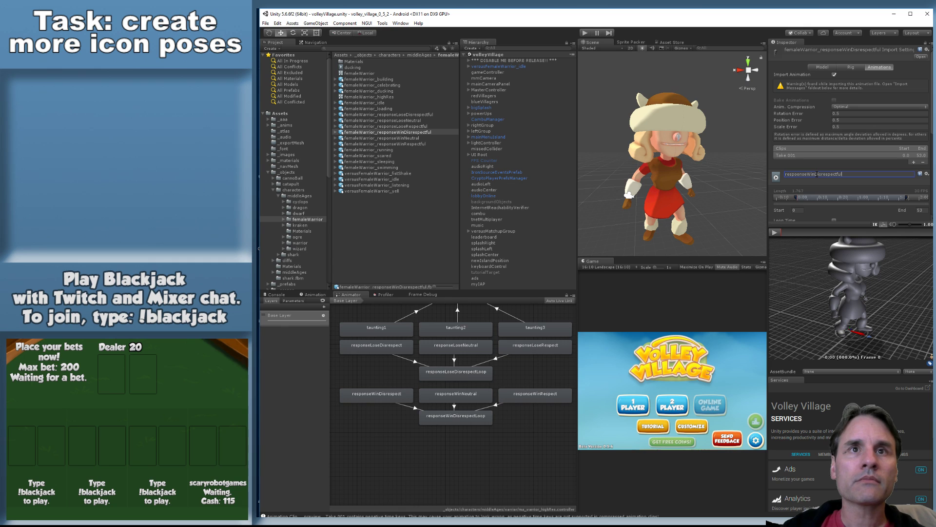
{"action": "key", "text": "Return"}
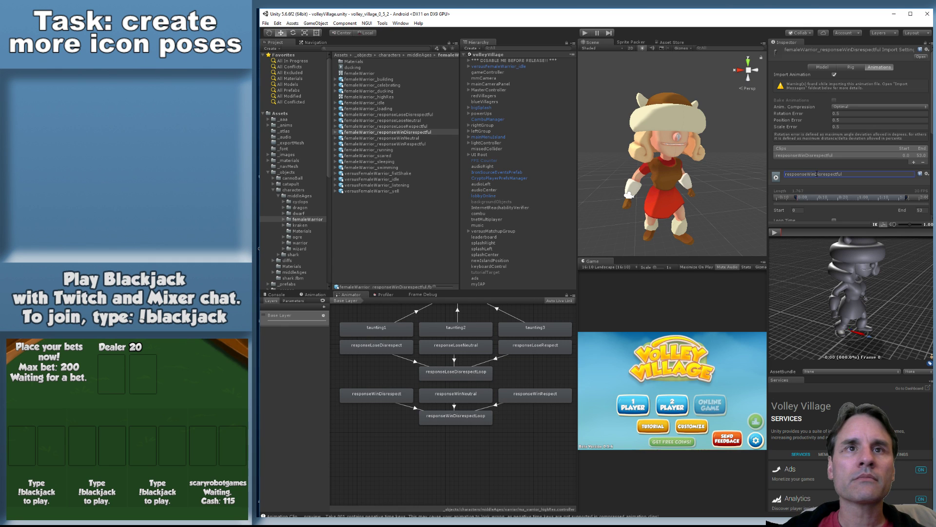
Bake rotation, Y and XZ root transforms into pose for the responseWinDisrespectful clip, base rotation and XZ on Original, and apply
{"action": "scroll", "coordinate": [824, 161], "scroll_direction": "down", "scroll_amount": 5}
{"action": "left_click", "coordinate": [834, 140]}
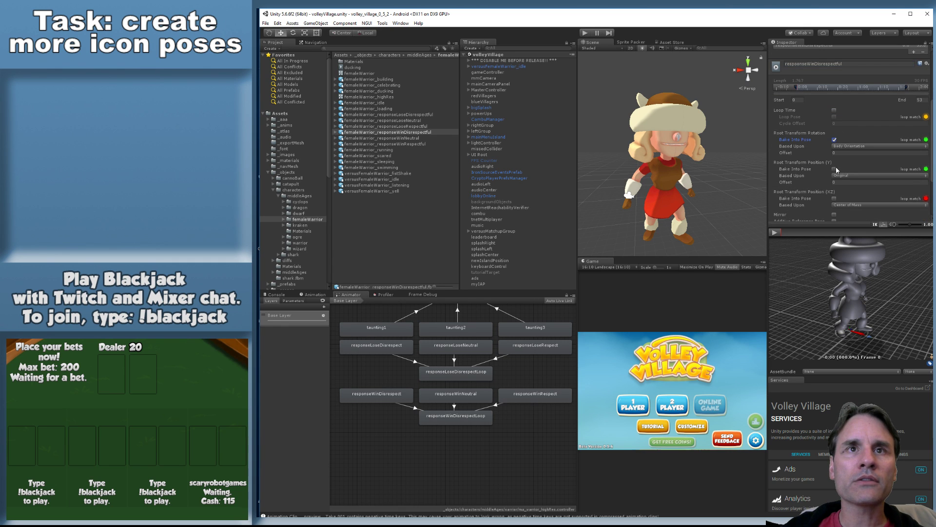
{"action": "left_click", "coordinate": [834, 169]}
{"action": "left_click", "coordinate": [834, 198]}
{"action": "left_click", "coordinate": [854, 205]}
{"action": "left_click", "coordinate": [852, 213]}
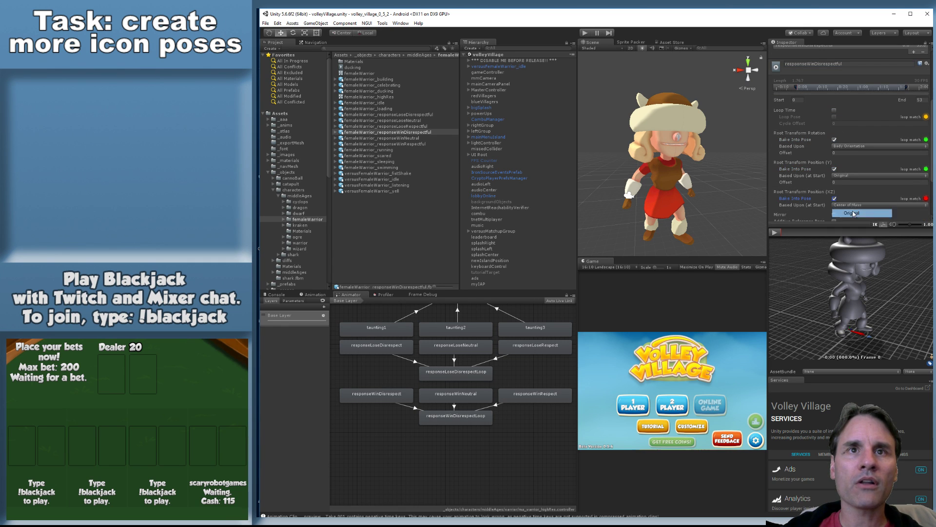
{"action": "left_click", "coordinate": [854, 147]}
{"action": "left_click", "coordinate": [854, 154]}
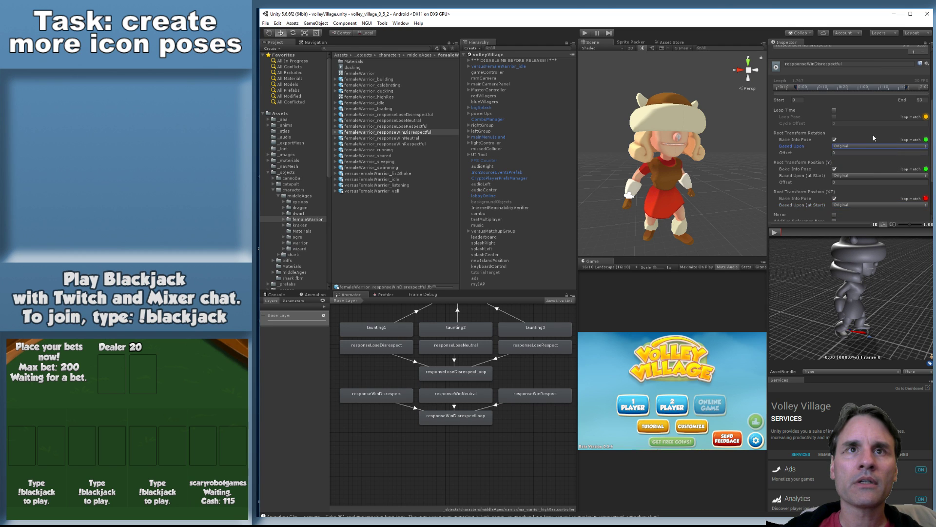
{"action": "scroll", "coordinate": [854, 156], "scroll_direction": "down", "scroll_amount": 2}
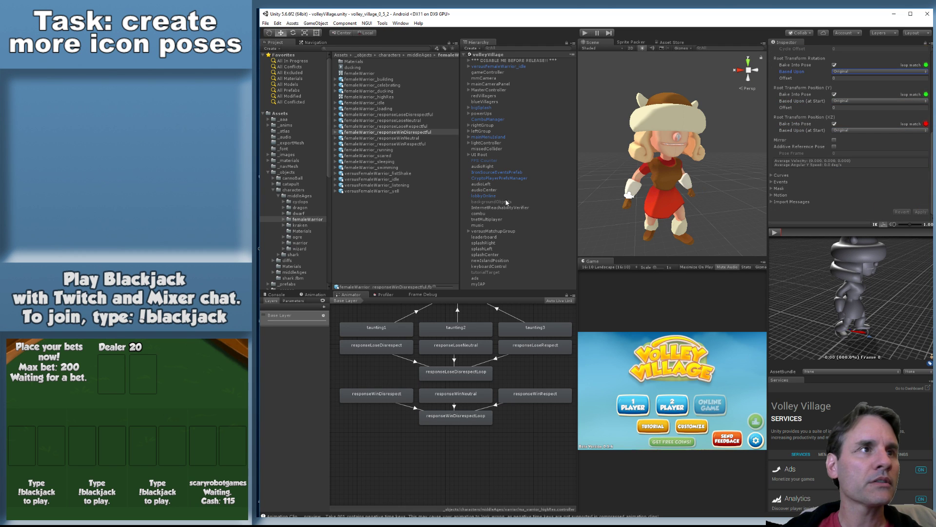
Rename the Take 001 animation clip of the femaleWarrior_responseWinNeutral model to responseWinNeutral
{"action": "left_click", "coordinate": [390, 138]}
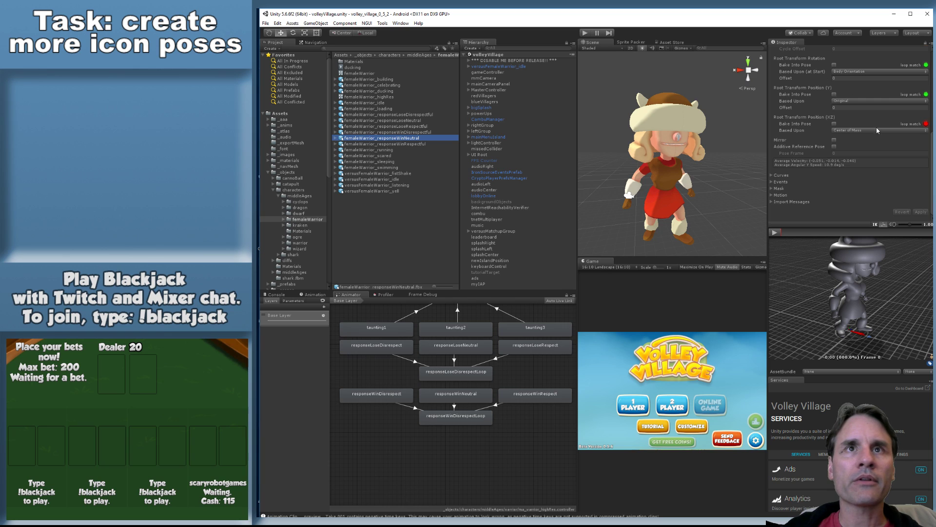
{"action": "scroll", "coordinate": [876, 130], "scroll_direction": "up", "scroll_amount": 4}
{"action": "left_click", "coordinate": [818, 78]}
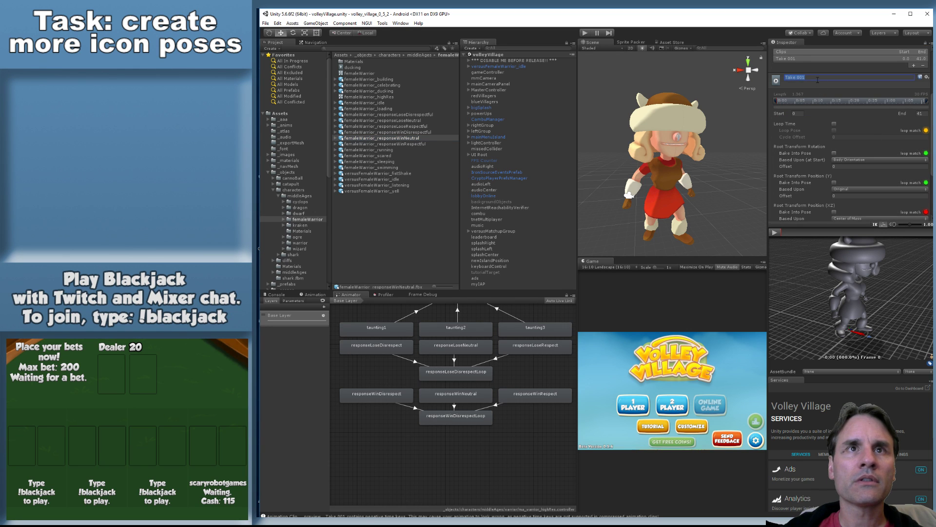
{"action": "type", "text": "inNeutral"}
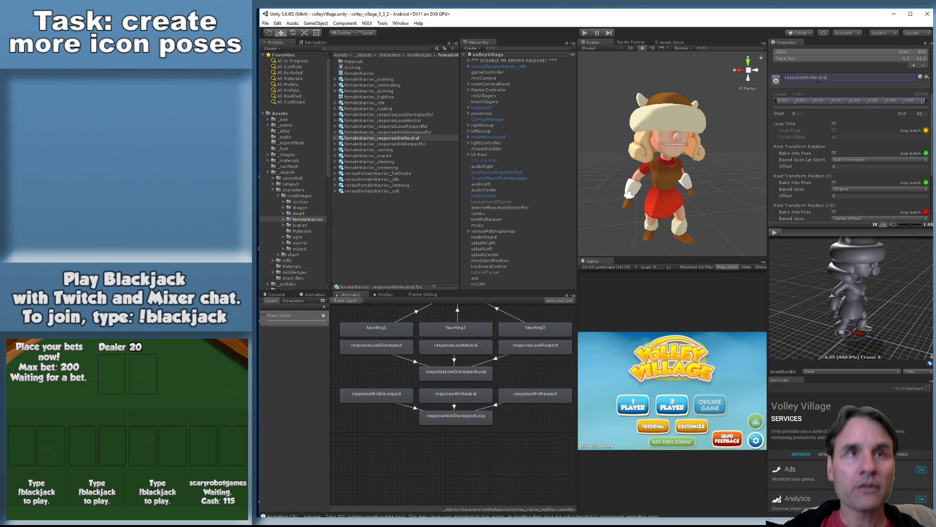
{"action": "key", "text": "Return"}
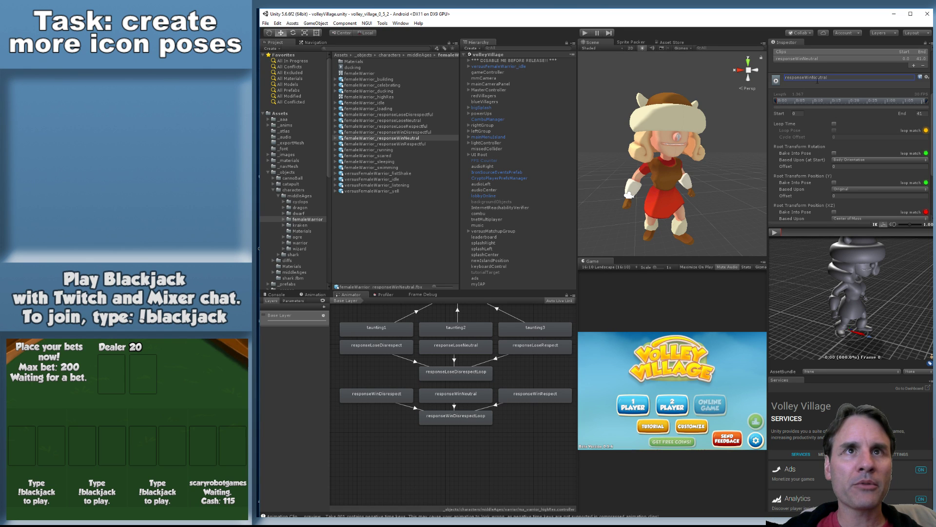
{"action": "left_click", "coordinate": [833, 77]}
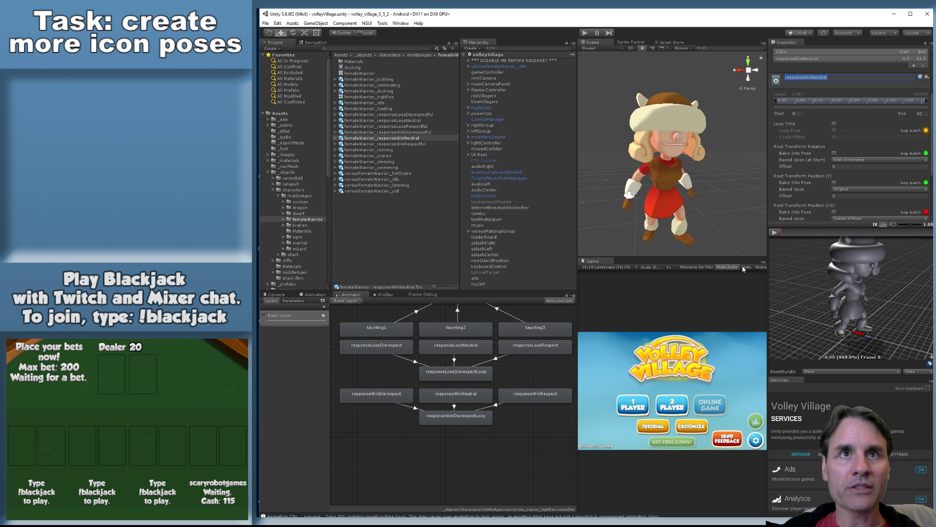
Bake rotation, Y and XZ root transforms into pose for the responseWinNeutral clip, base rotation and XZ on Original, and apply
{"action": "scroll", "coordinate": [854, 207], "scroll_direction": "down", "scroll_amount": 1}
{"action": "left_click", "coordinate": [835, 131]}
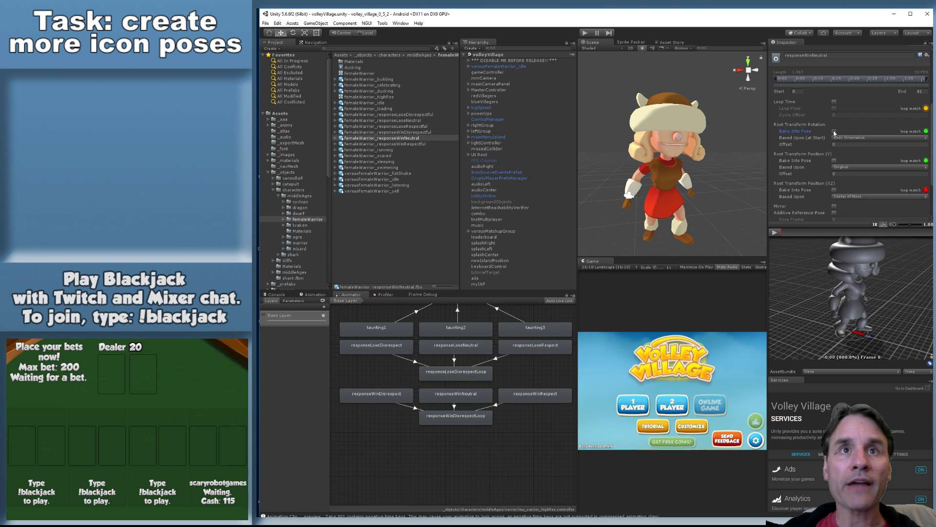
{"action": "left_click", "coordinate": [835, 160]}
{"action": "left_click", "coordinate": [835, 189]}
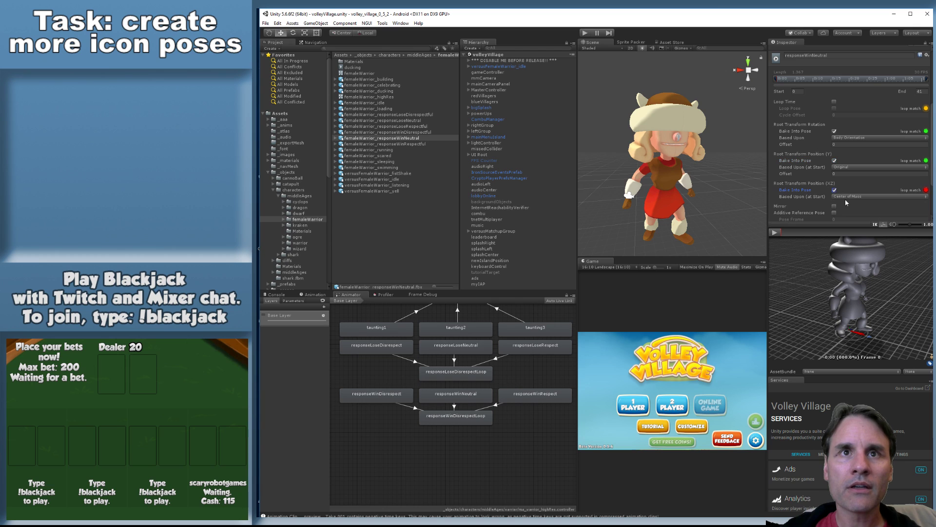
{"action": "left_click", "coordinate": [847, 196]}
{"action": "left_click", "coordinate": [848, 204]}
{"action": "left_click", "coordinate": [856, 137]}
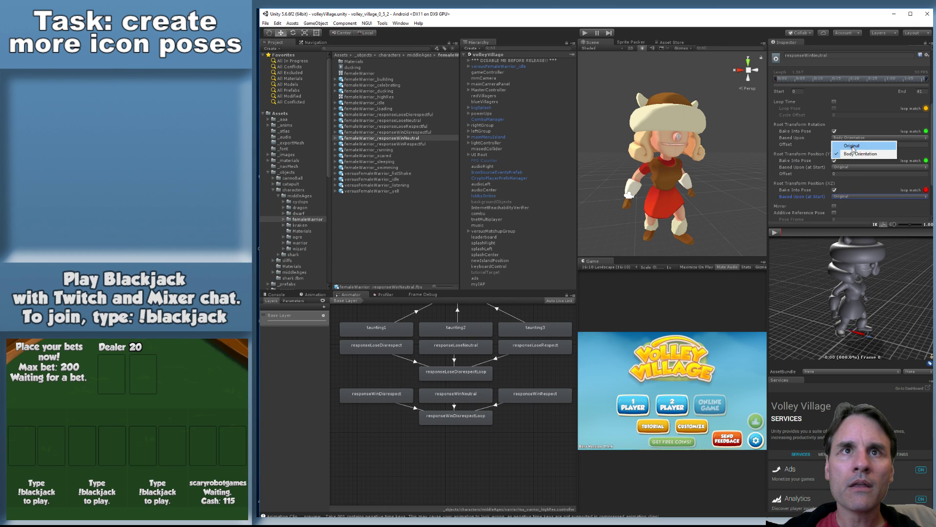
{"action": "left_click", "coordinate": [859, 145]}
{"action": "scroll", "coordinate": [881, 175], "scroll_direction": "down", "scroll_amount": 3}
{"action": "left_click", "coordinate": [918, 212]}
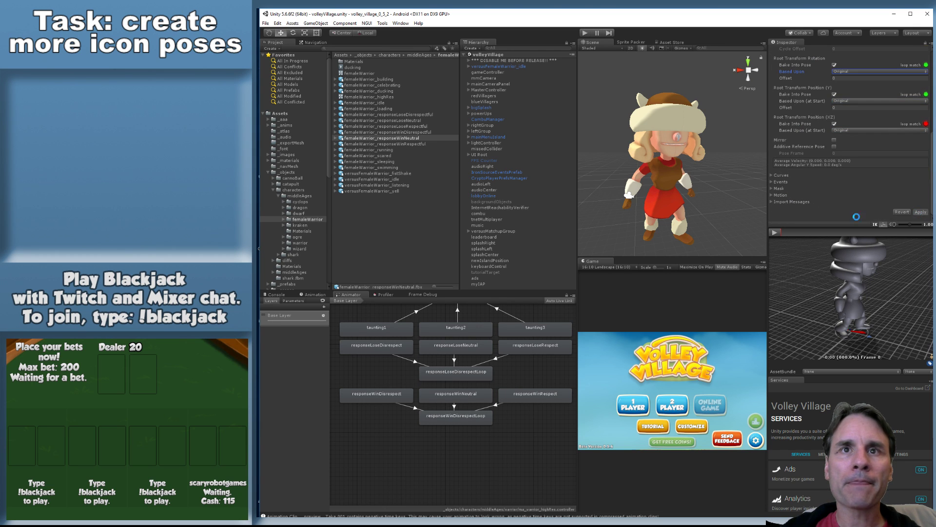
Rename the Take 001 animation clip of the femaleWarrior_responseWinRespectful model to responseWinRespectful
{"action": "left_click", "coordinate": [414, 144]}
{"action": "scroll", "coordinate": [901, 119], "scroll_direction": "up", "scroll_amount": 3}
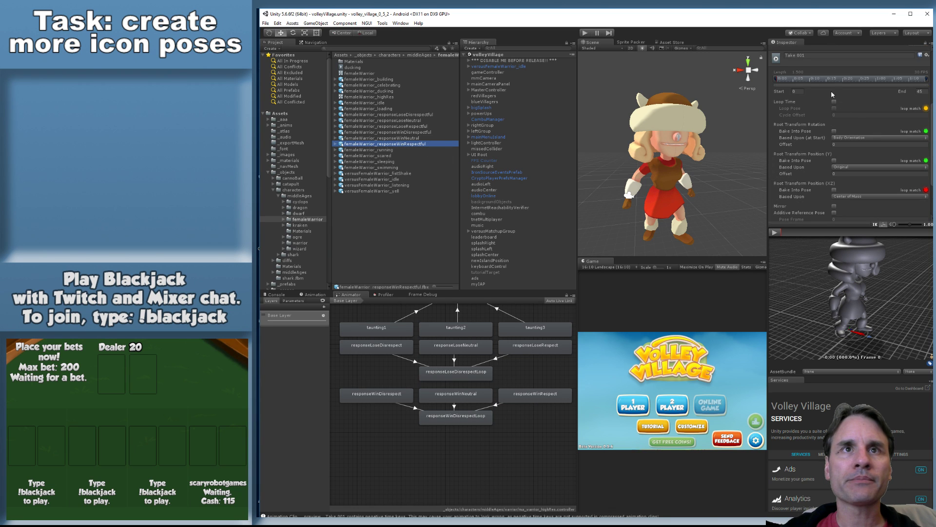
{"action": "scroll", "coordinate": [831, 81], "scroll_direction": "up", "scroll_amount": 2}
{"action": "left_click", "coordinate": [816, 101]}
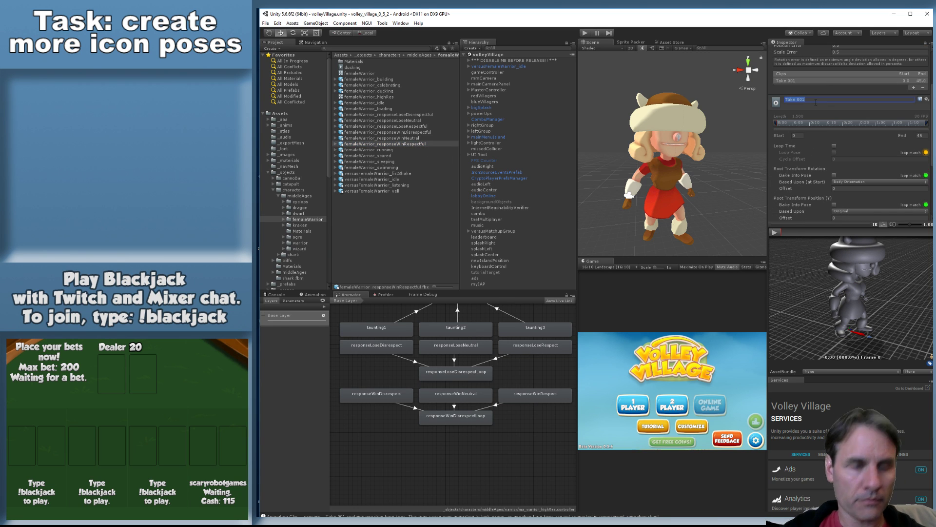
{"action": "type", "text": "responseWinRespectful"}
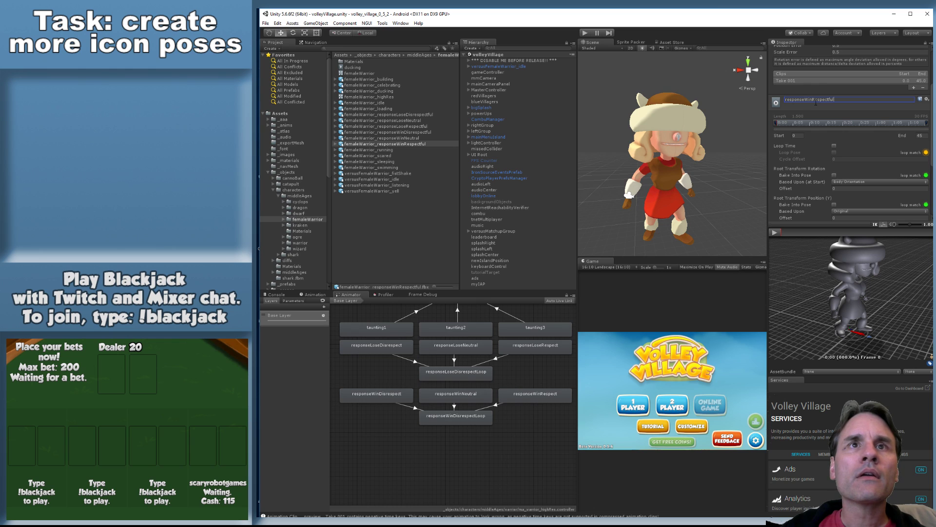
{"action": "key", "text": "Return"}
Bake rotation, Y and XZ root transforms into pose for the responseWinRespectful clip, base rotation and XZ on Original, and apply
{"action": "scroll", "coordinate": [847, 137], "scroll_direction": "down", "scroll_amount": 1}
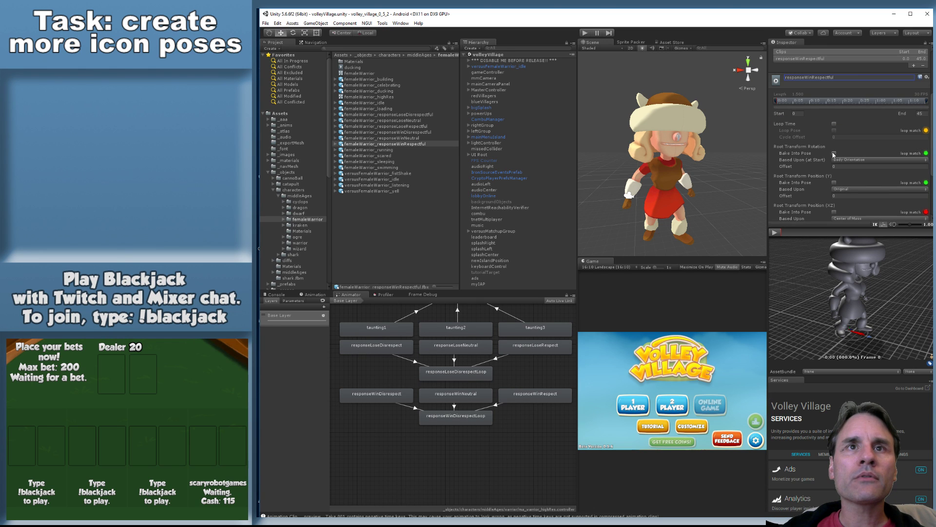
{"action": "left_click", "coordinate": [834, 154]}
{"action": "left_click", "coordinate": [835, 183]}
{"action": "left_click", "coordinate": [834, 212]}
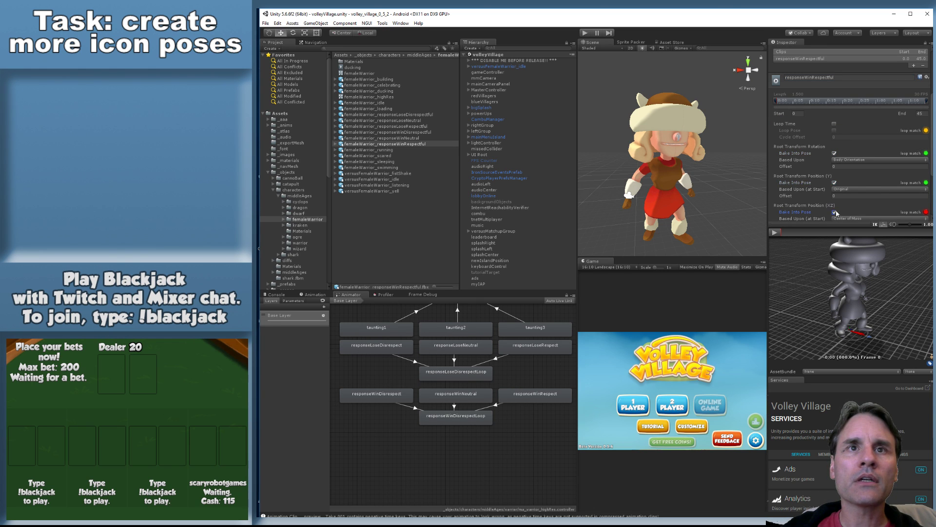
{"action": "scroll", "coordinate": [843, 200], "scroll_direction": "down", "scroll_amount": 2}
{"action": "left_click", "coordinate": [857, 176]}
{"action": "left_click", "coordinate": [857, 181]}
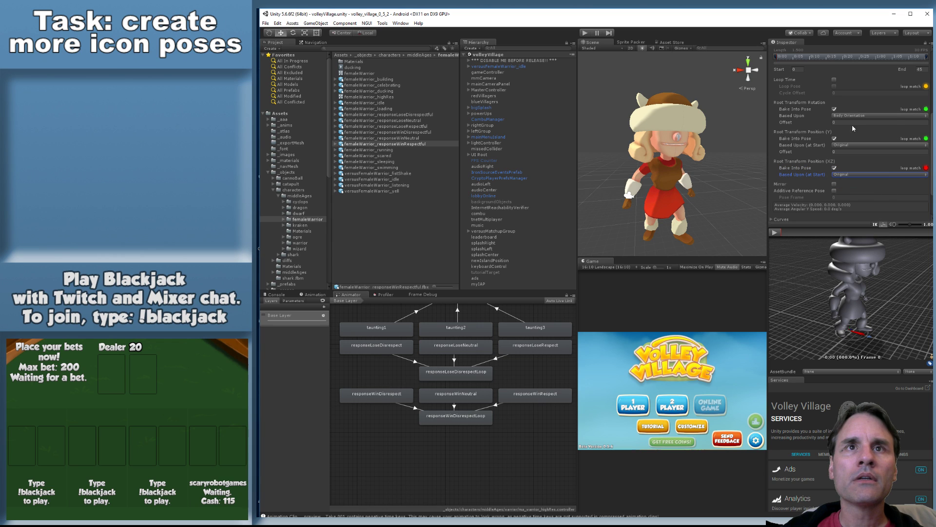
{"action": "left_click", "coordinate": [853, 116]}
{"action": "left_click", "coordinate": [852, 123]}
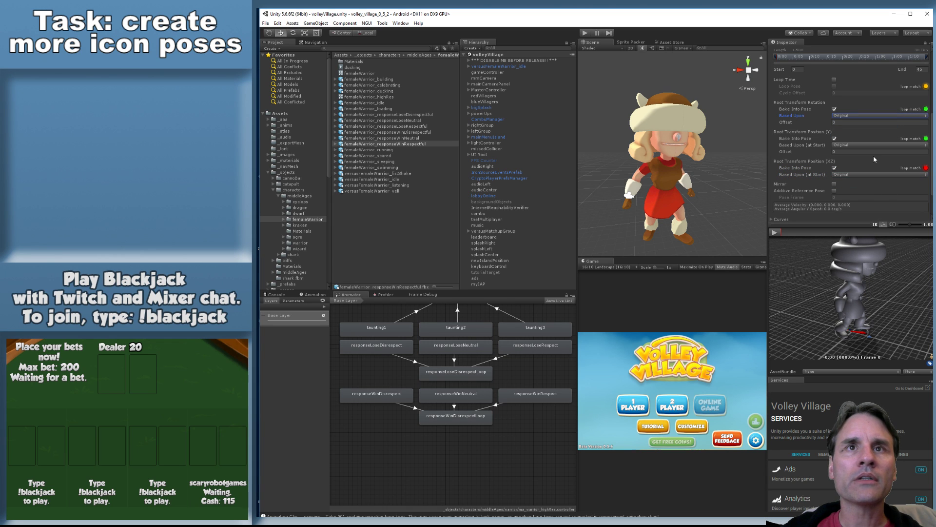
{"action": "scroll", "coordinate": [870, 155], "scroll_direction": "down", "scroll_amount": 2}
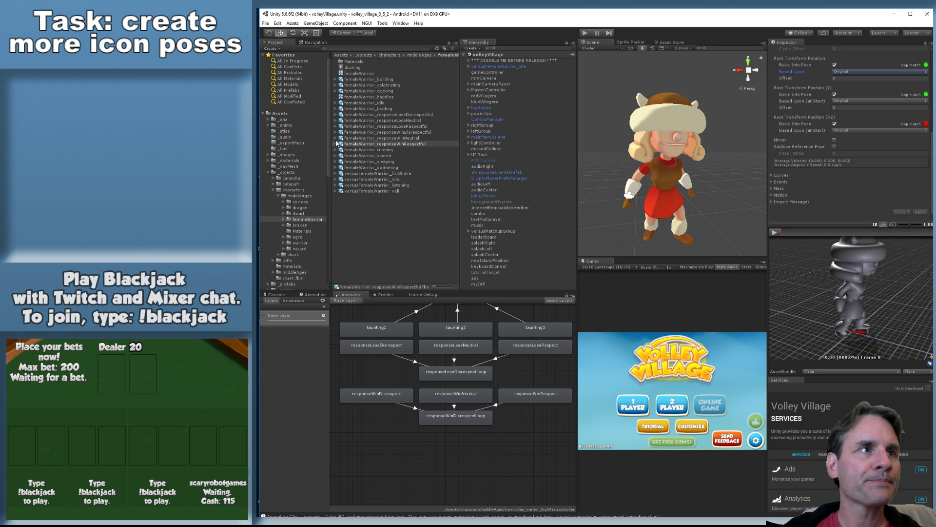
Try adding the responseWinRespectful clip as a state in the male warrior's open animator graph, and delete that state
{"action": "left_click", "coordinate": [337, 144]}
{"action": "left_click_drag", "start_coordinate": [386, 170], "coordinate": [532, 446]}
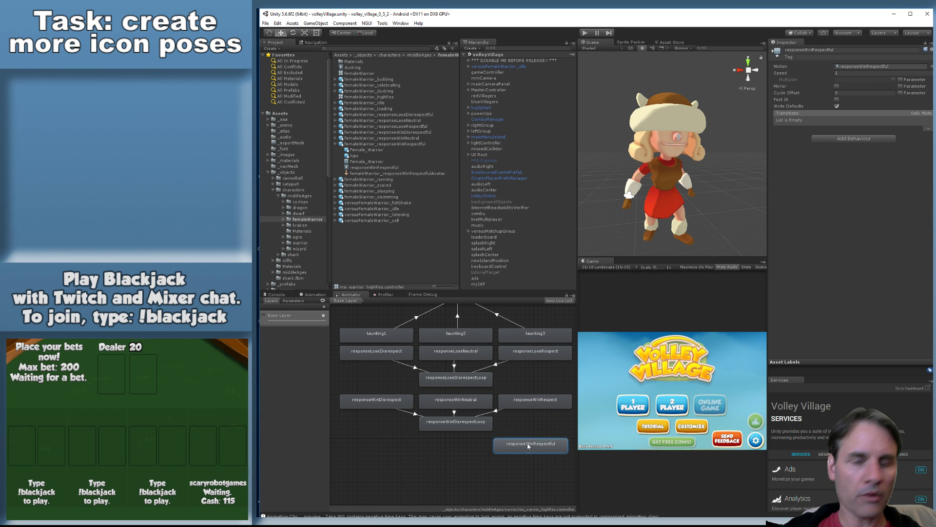
{"action": "left_click", "coordinate": [533, 437]}
{"action": "left_click", "coordinate": [533, 437]}
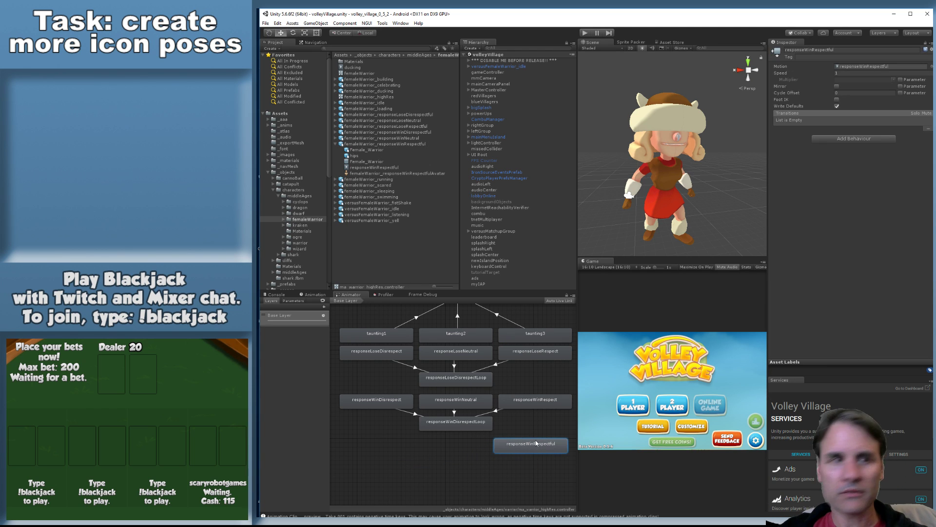
{"action": "key", "text": "Delete"}
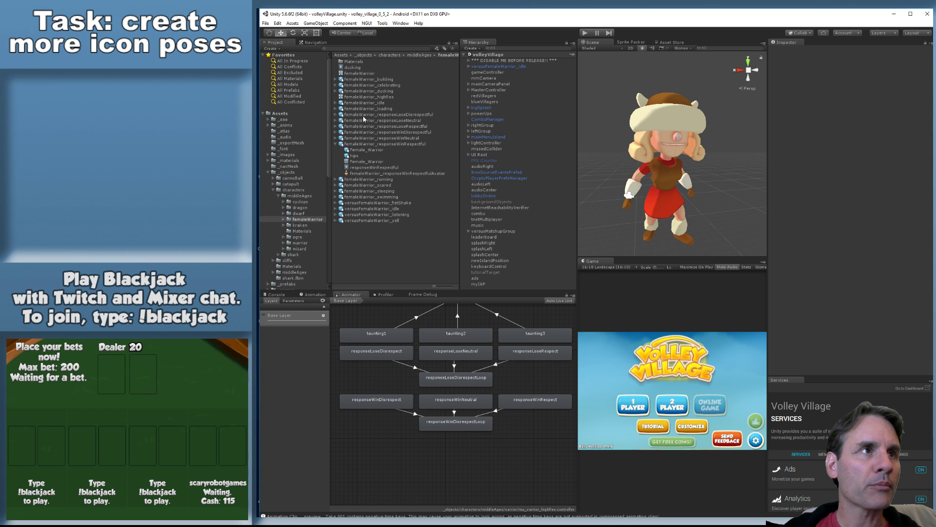
Add the responseWinRespectful and responseWinNeutral clips as states in the femaleWarrior_highRes animator controller, side by side below the lose responses
{"action": "left_click", "coordinate": [378, 98]}
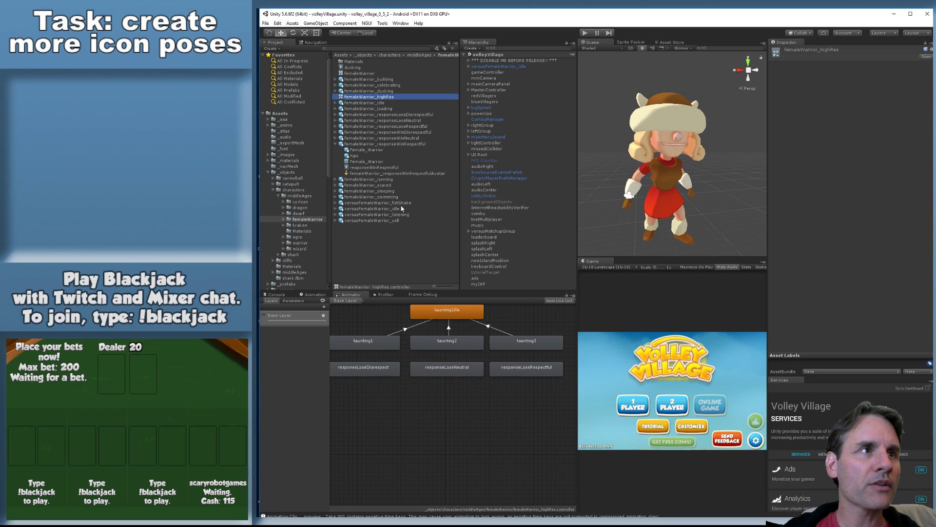
{"action": "left_click_drag", "start_coordinate": [369, 168], "coordinate": [538, 406]}
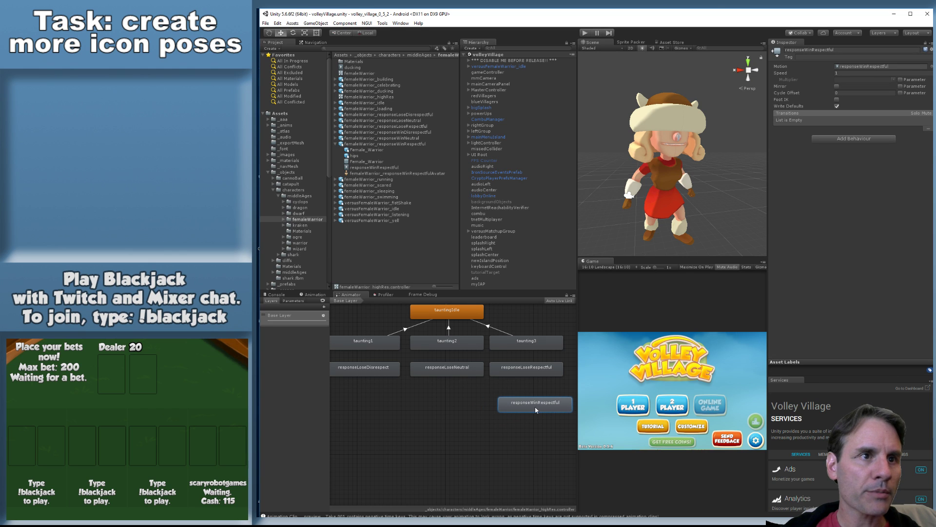
{"action": "left_click", "coordinate": [335, 144]}
{"action": "left_click", "coordinate": [336, 138]}
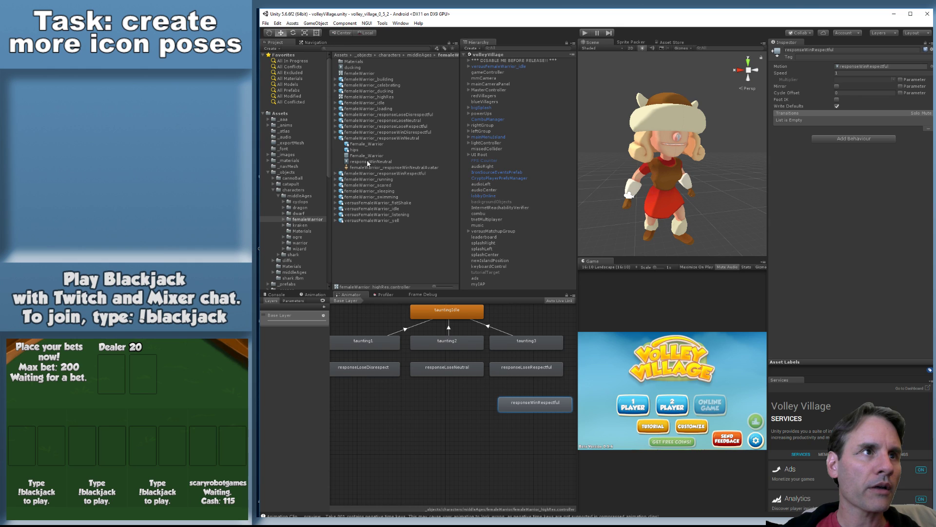
{"action": "left_click_drag", "start_coordinate": [367, 161], "coordinate": [438, 408]}
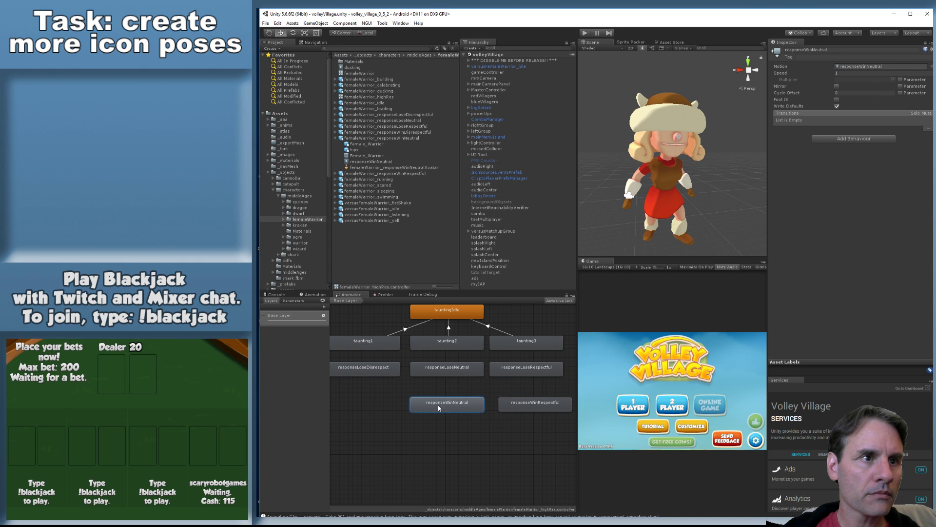
{"action": "left_click", "coordinate": [335, 138]}
Add the responseWinDisrespectful clip as a state beside responseWinNeutral, and move the row of three win response states further below the lose responses
{"action": "left_click", "coordinate": [335, 132]}
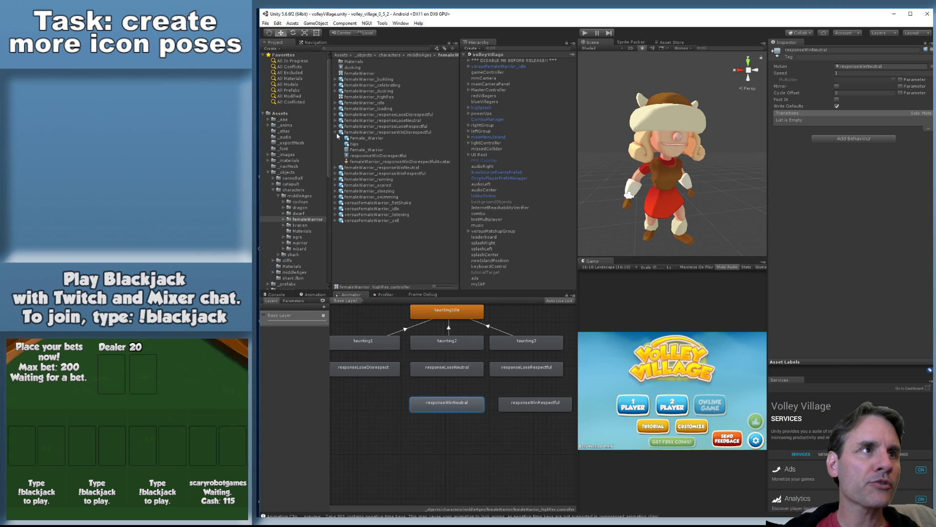
{"action": "left_click_drag", "start_coordinate": [373, 156], "coordinate": [337, 400]}
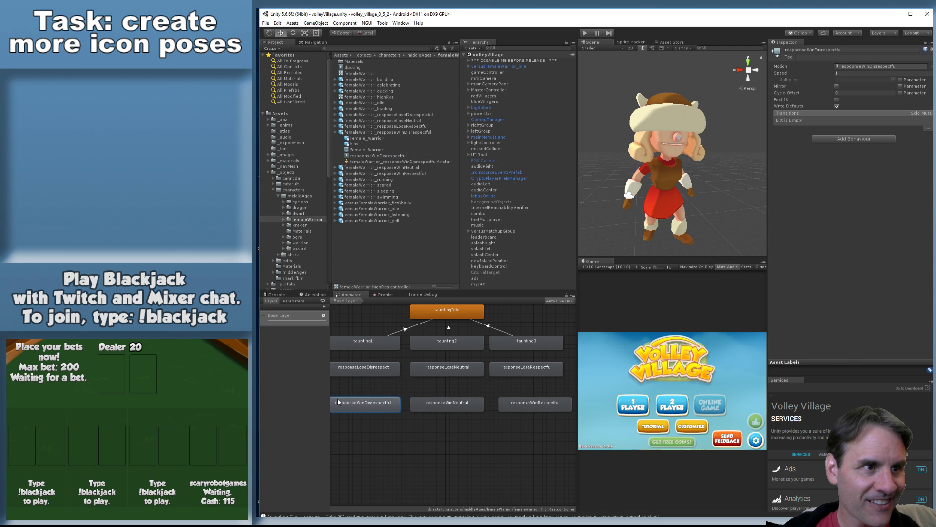
{"action": "middle_click_drag", "start_coordinate": [405, 434], "coordinate": [448, 408]}
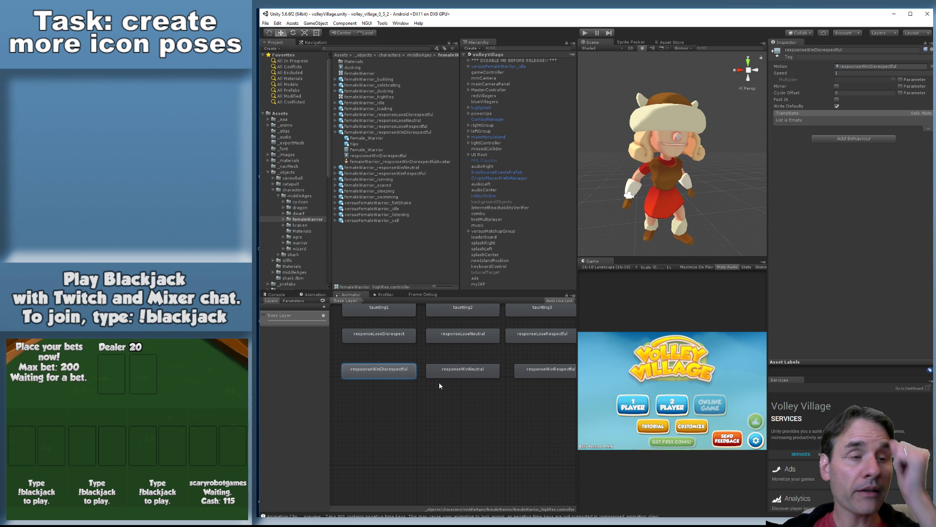
{"action": "middle_click_drag", "start_coordinate": [463, 398], "coordinate": [457, 438]}
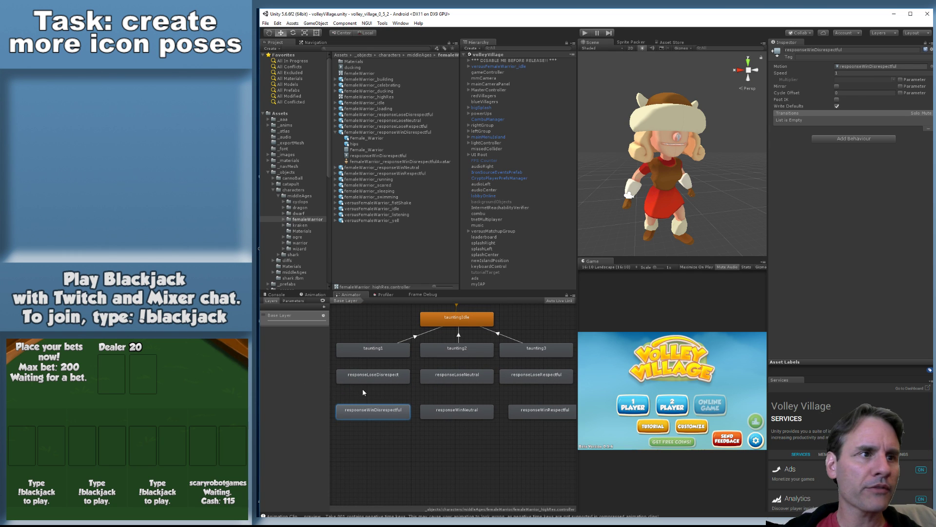
{"action": "left_click_drag", "start_coordinate": [362, 392], "coordinate": [548, 428]}
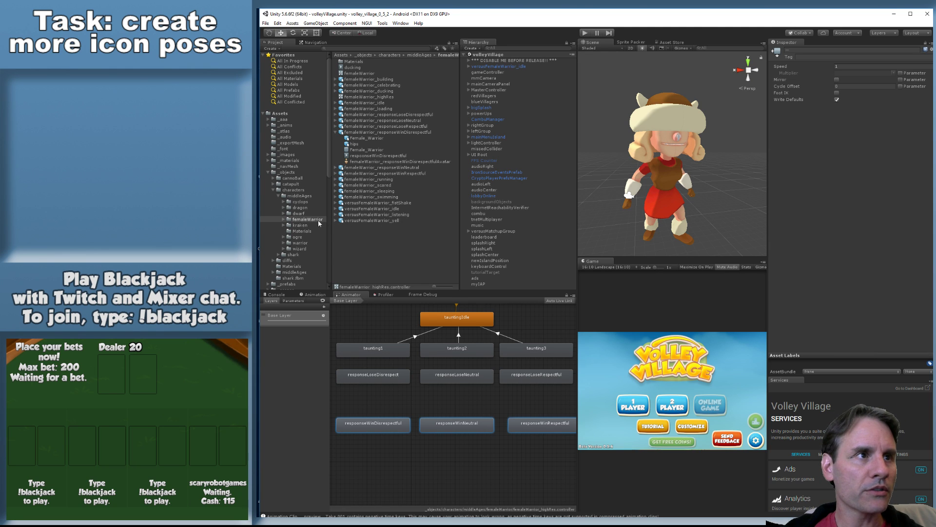
Open the ma_warrior_highRes animator controller from the warrior folder and inspect its responseWinDisrespectLoop state as a reference
{"action": "left_click", "coordinate": [300, 242]}
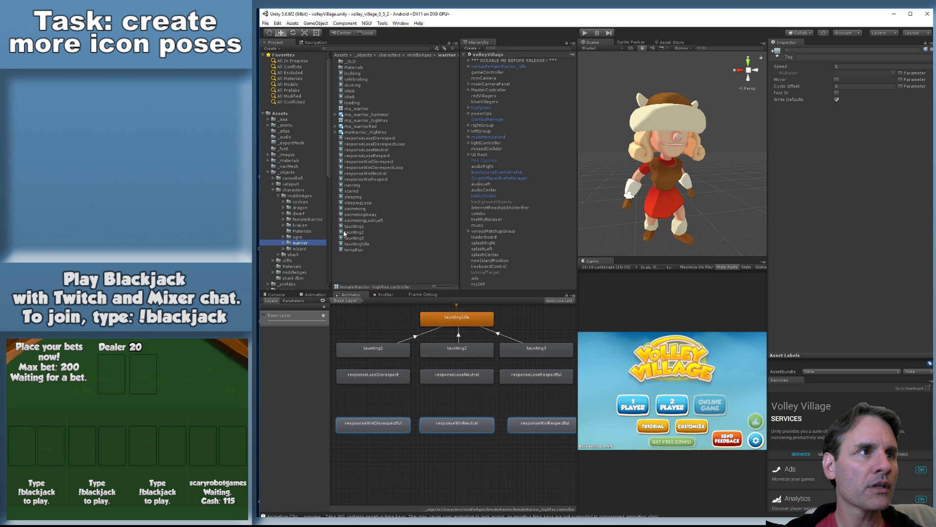
{"action": "left_click", "coordinate": [380, 132]}
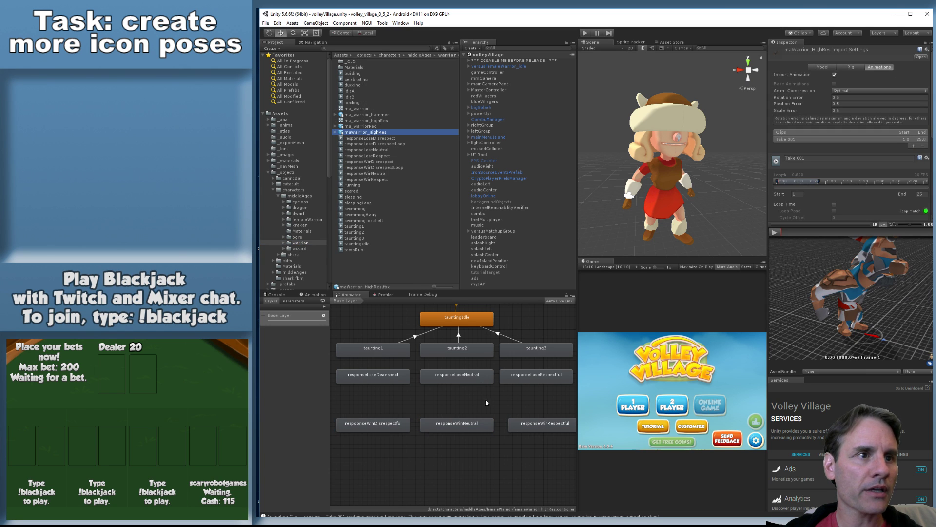
{"action": "left_click", "coordinate": [377, 120]}
{"action": "middle_click_drag", "start_coordinate": [528, 410], "coordinate": [499, 407]}
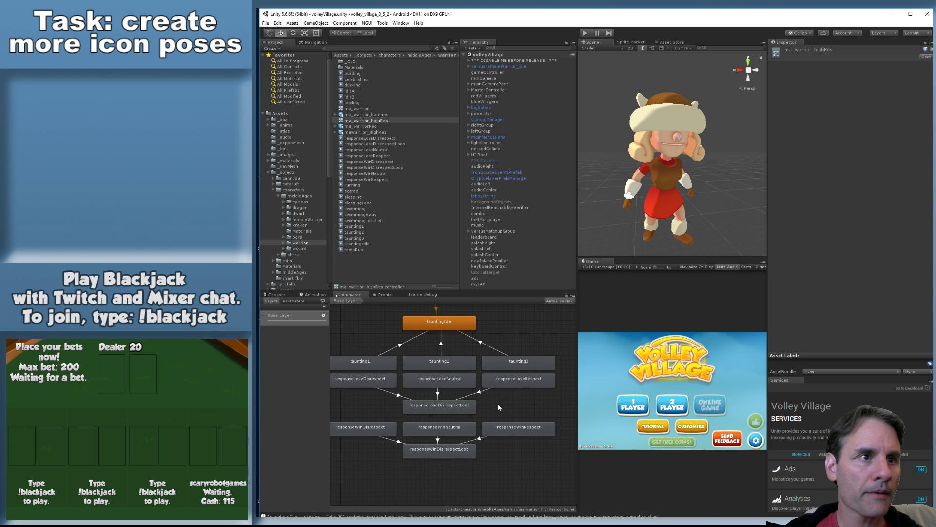
{"action": "left_click", "coordinate": [463, 450]}
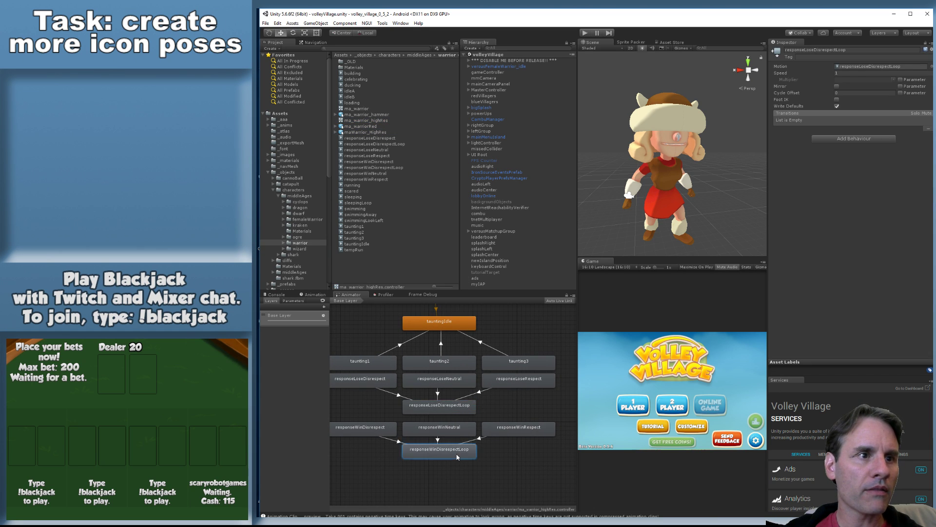
Switch to Maya LT and review the end of the winRespectful animation, extending the playback range to frame 70
{"action": "mouse_move", "coordinate": [428, 523]}
{"action": "left_click", "coordinate": [468, 504]}
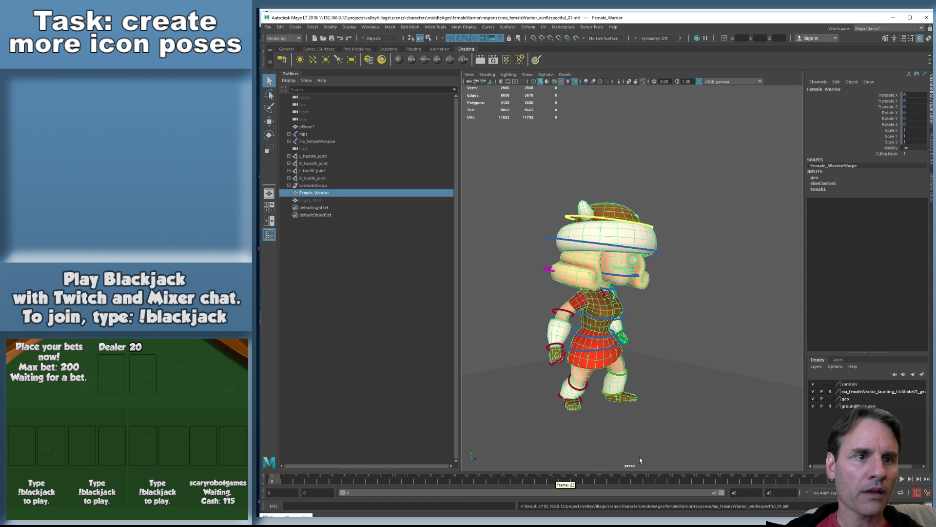
{"action": "left_click_drag", "start_coordinate": [719, 481], "coordinate": [829, 480]}
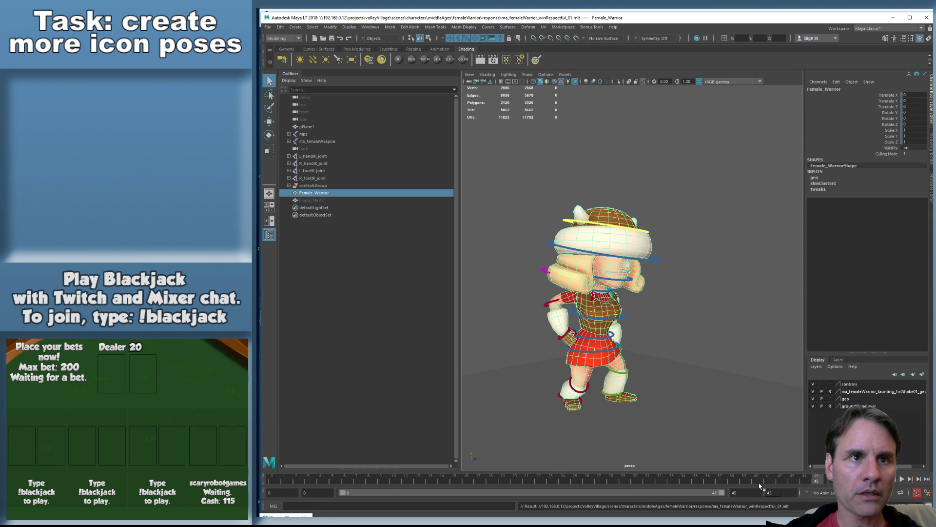
{"action": "left_click", "coordinate": [745, 492]}
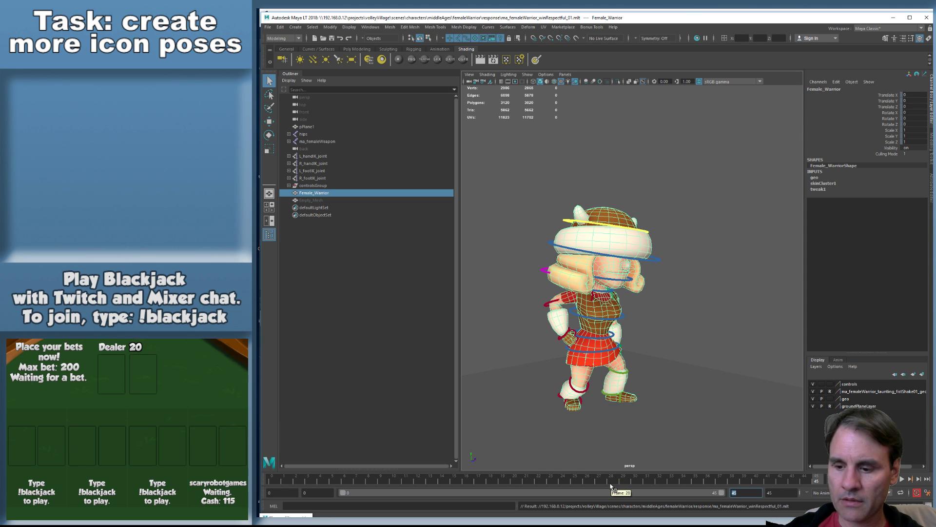
{"action": "type", "text": "70"}
{"action": "key", "text": "Return"}
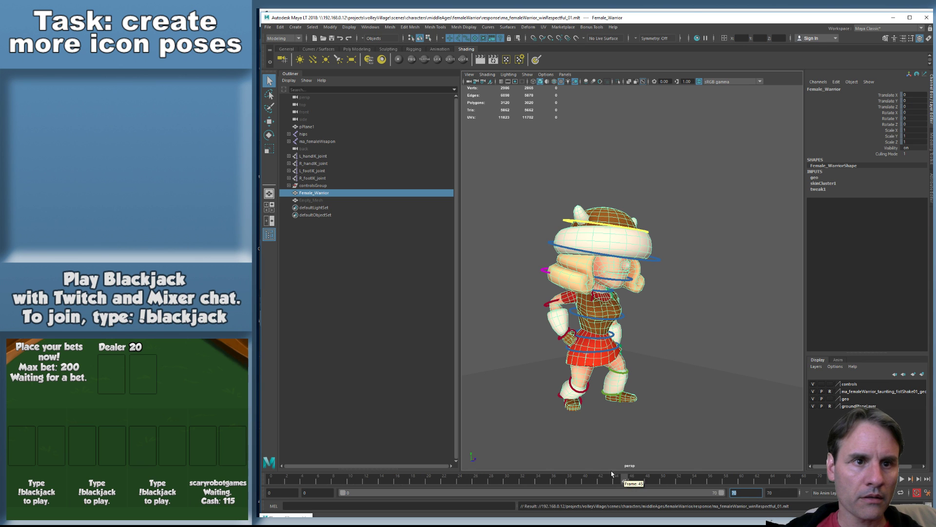
{"action": "key", "text": "alt+v"}
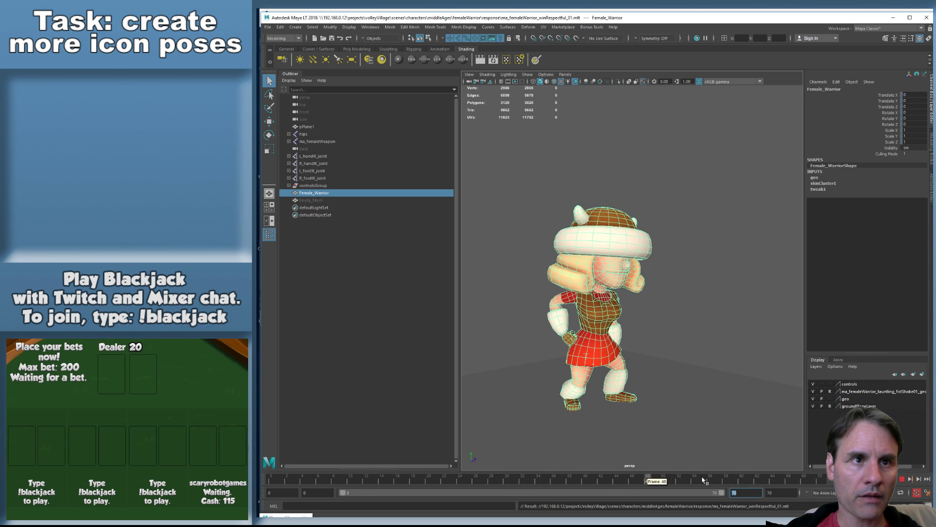
{"action": "left_click", "coordinate": [734, 479]}
Set the playback range end back to frame 45 and save the winRespectful scene
{"action": "key", "text": "Tab"}
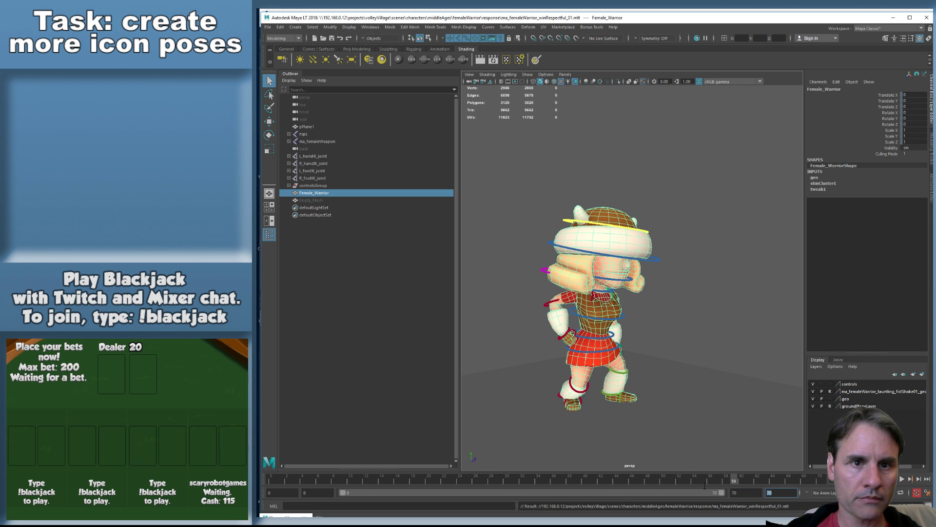
{"action": "type", "text": "45"}
{"action": "key", "text": "Return"}
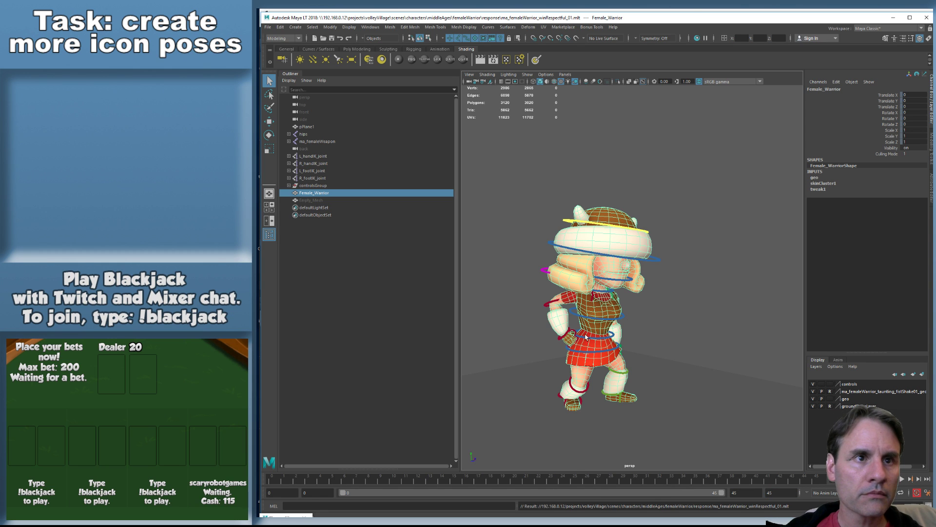
{"action": "left_click", "coordinate": [604, 349]}
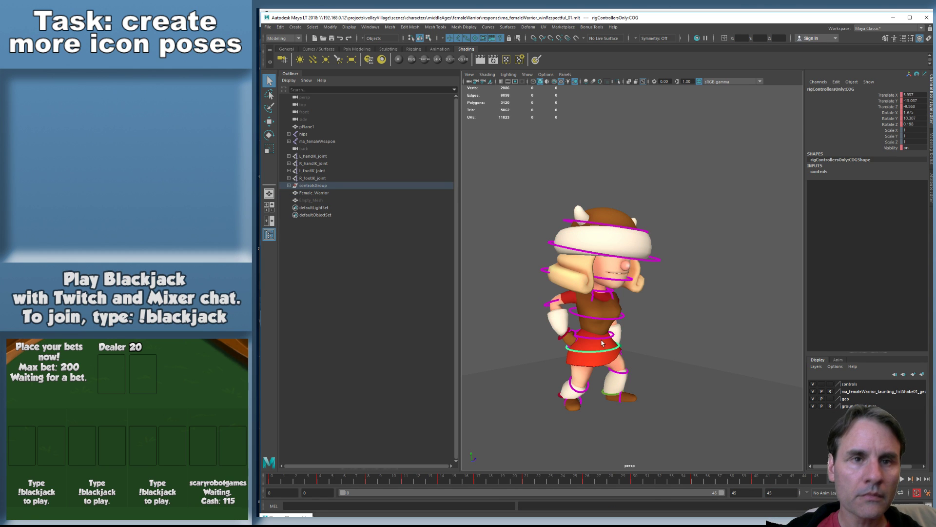
{"action": "left_click", "coordinate": [674, 226]}
{"action": "key", "text": "ctrl+s"}
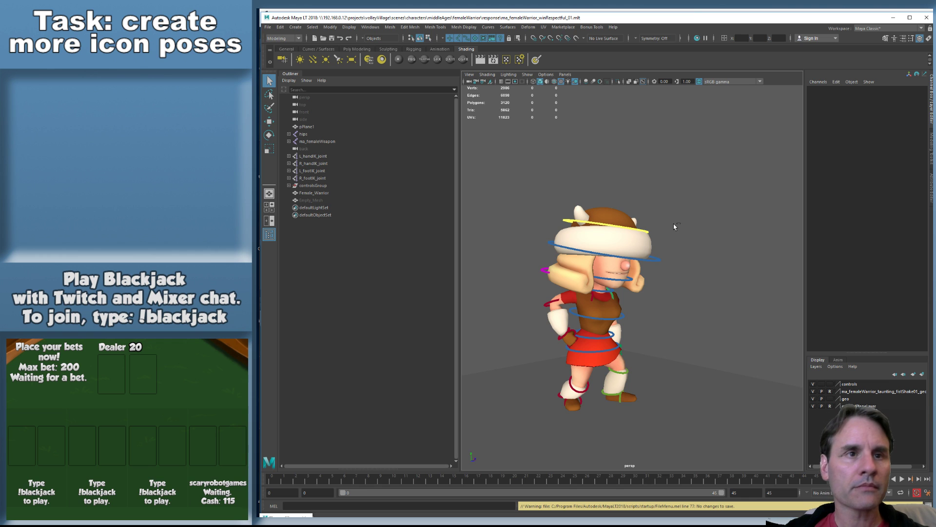
Open ma_femaleWarrior_winNeutral_01.mlt from the femaleWarrior response folder
{"action": "key", "text": "ctrl+o"}
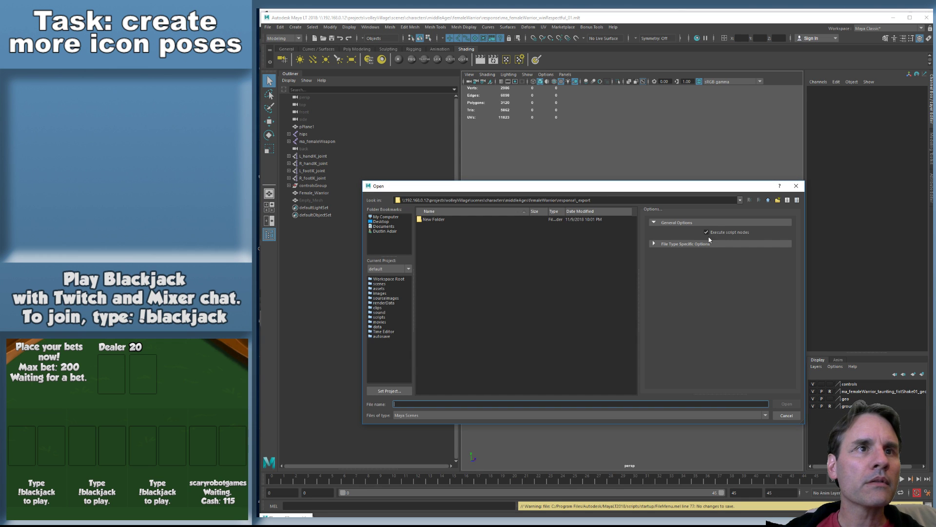
{"action": "left_click", "coordinate": [770, 199]}
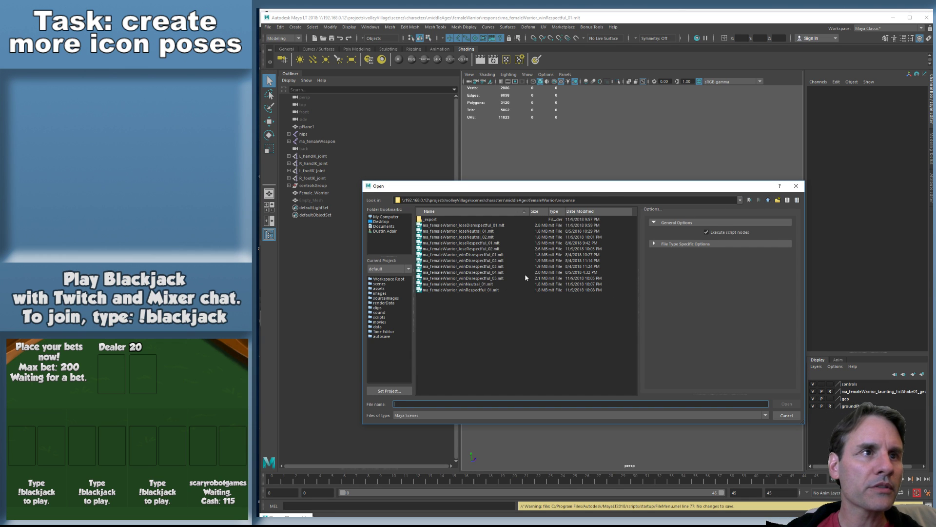
{"action": "double_click", "coordinate": [488, 290]}
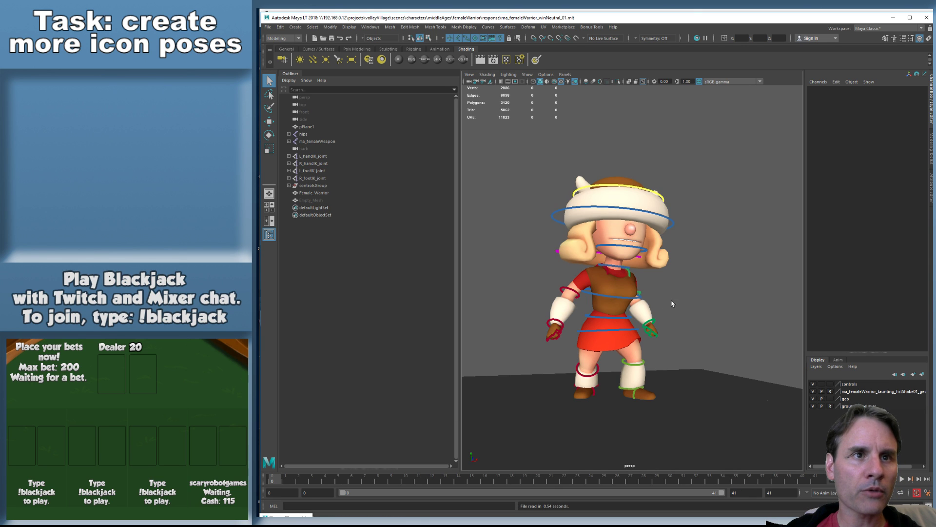
Review the winNeutral animation with the COG controller selected, checking its motion between frame 34 and the last frame
{"action": "left_click_drag", "start_coordinate": [273, 480], "coordinate": [771, 495]}
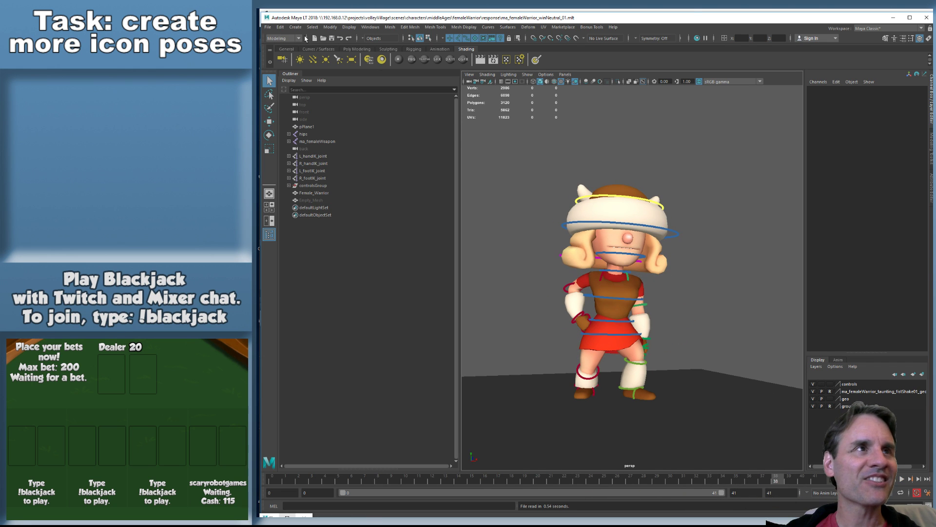
{"action": "left_click", "coordinate": [619, 335]}
{"action": "key", "text": "alt+v"}
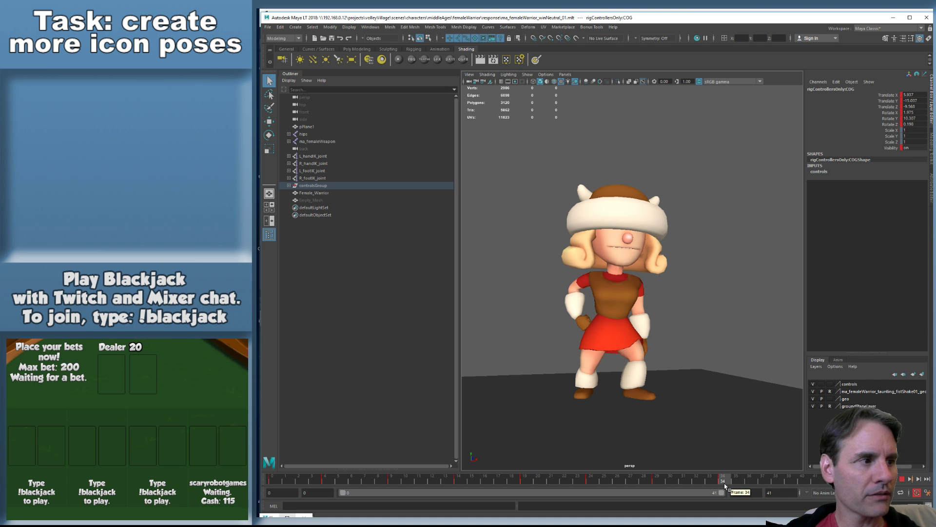
{"action": "left_click_drag", "start_coordinate": [725, 486], "coordinate": [802, 479]}
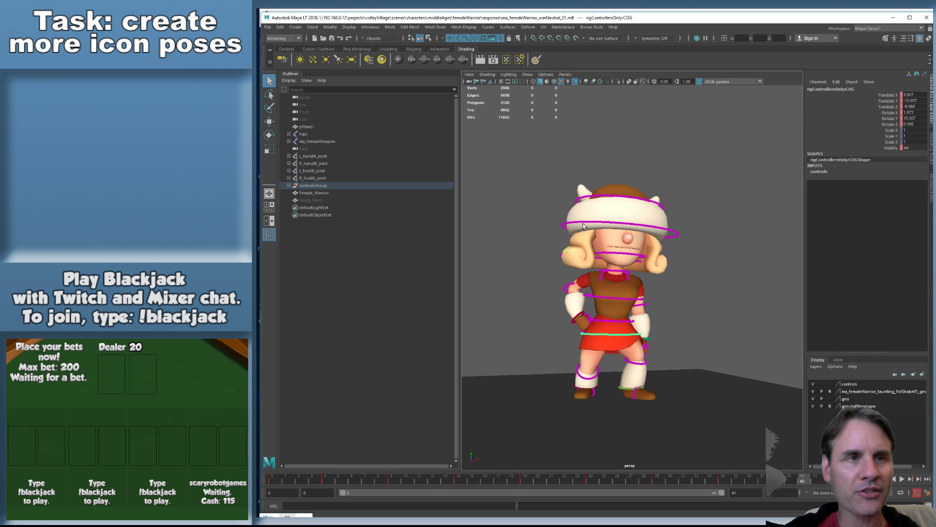
{"action": "left_click", "coordinate": [726, 483]}
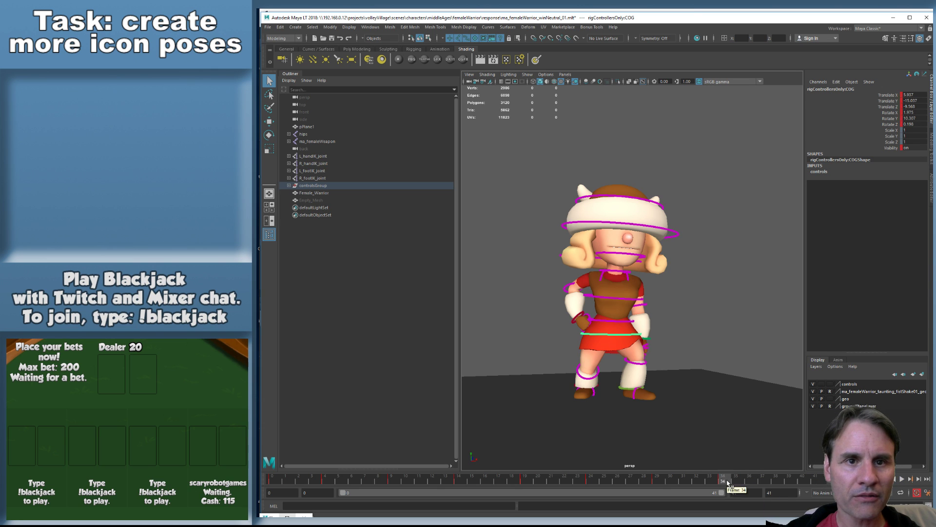
{"action": "left_click_drag", "start_coordinate": [726, 482], "coordinate": [813, 483]}
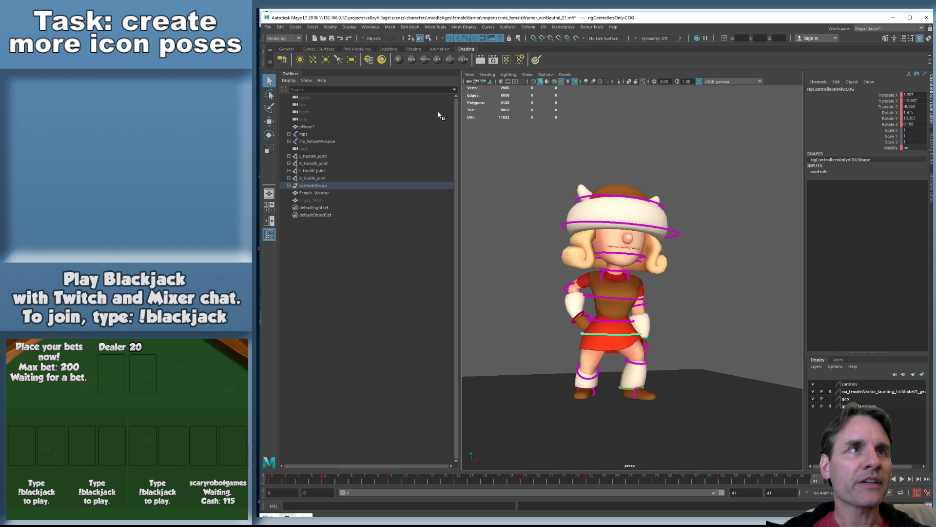
Open ma_femaleWarrior_winDisrespectful_05.mlt, discarding the changes to the current scene
{"action": "key", "text": "ctrl+o"}
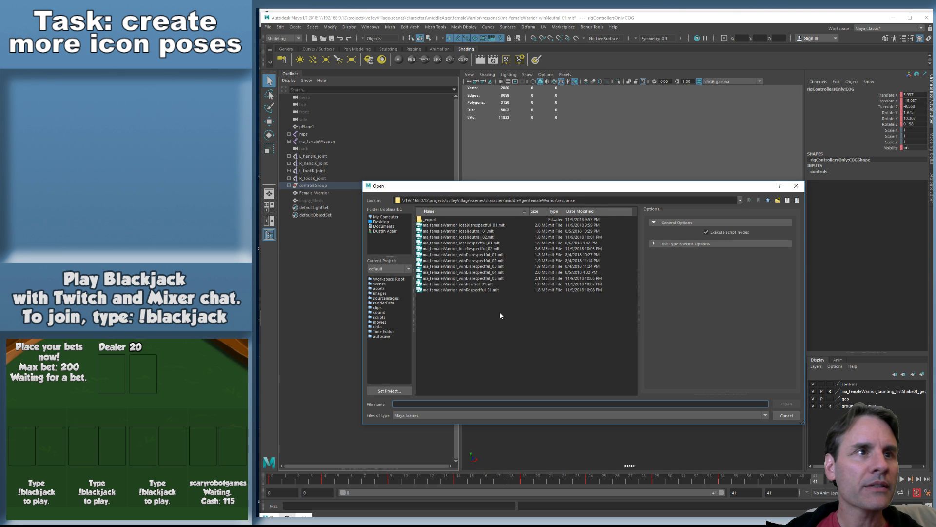
{"action": "double_click", "coordinate": [493, 279]}
{"action": "left_click", "coordinate": [888, 274]}
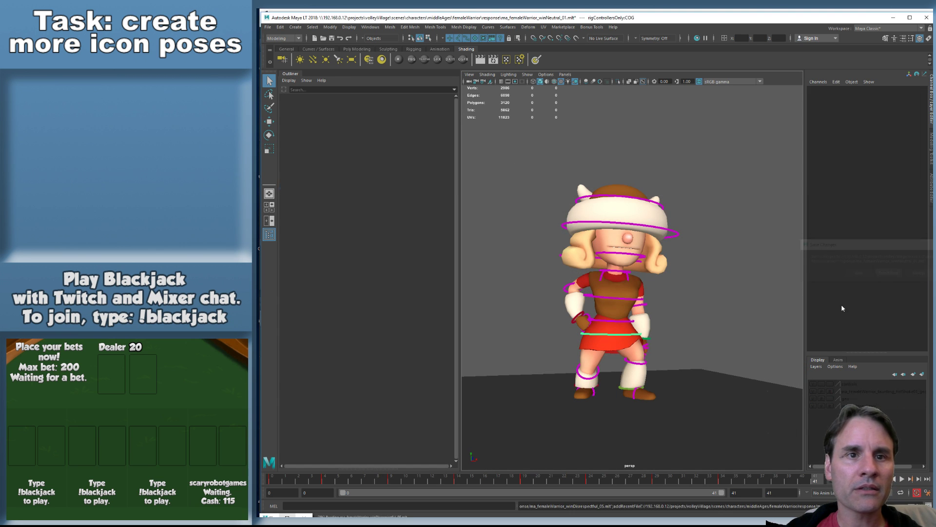
Extend the winDisrespectful scene's playback range end to frame 70 and scrub through its final frames
{"action": "left_click_drag", "start_coordinate": [576, 484], "coordinate": [746, 484]}
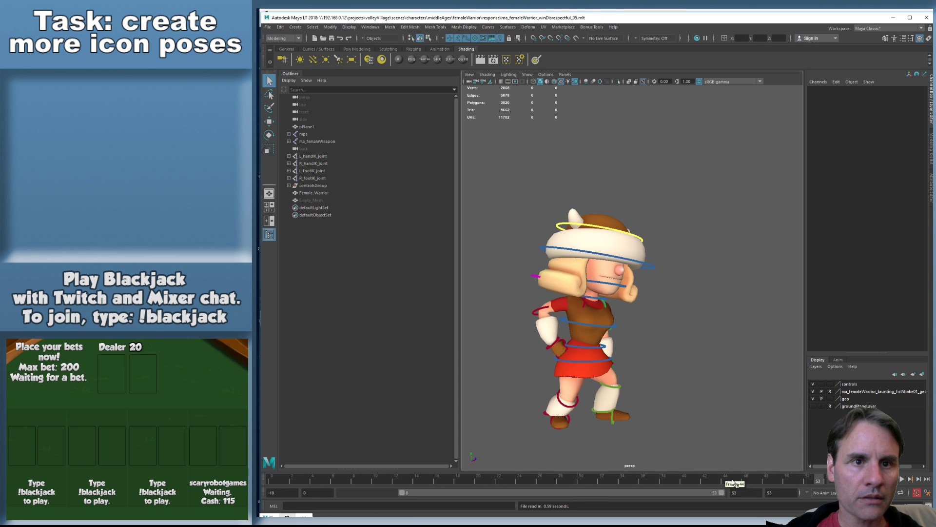
{"action": "left_click", "coordinate": [742, 492]}
{"action": "type", "text": "70"}
{"action": "key", "text": "Return"}
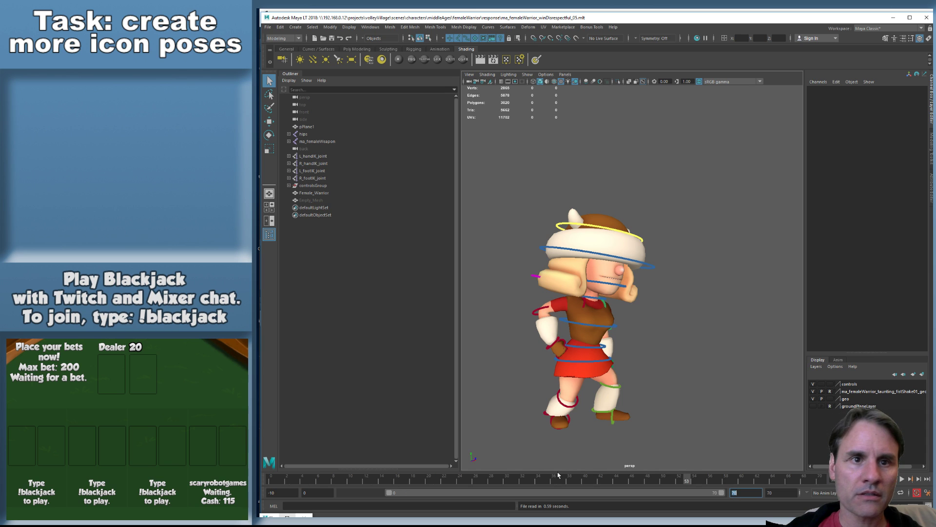
{"action": "left_click_drag", "start_coordinate": [687, 483], "coordinate": [758, 481]}
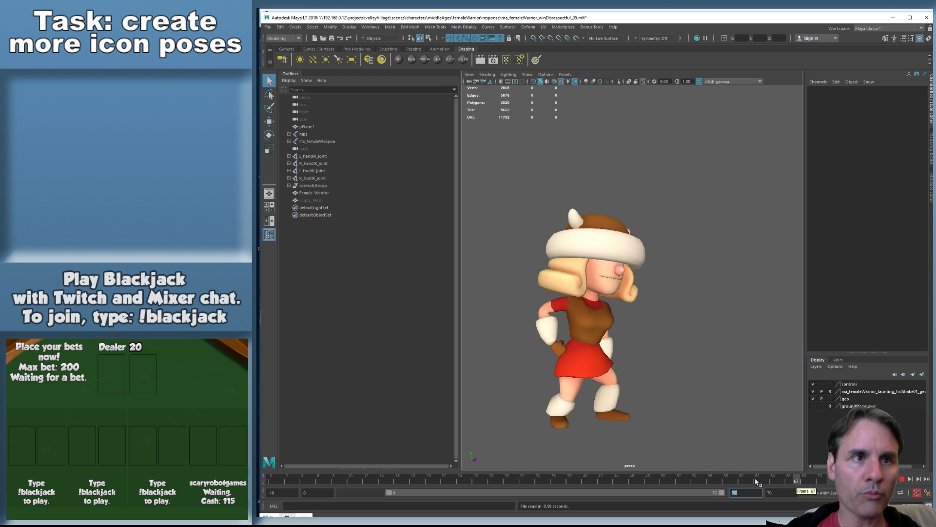
Set the geo display layer to reference mode and select all of the character's rig controllers
{"action": "left_click_drag", "start_coordinate": [529, 199], "coordinate": [695, 381]}
{"action": "key", "text": "f"}
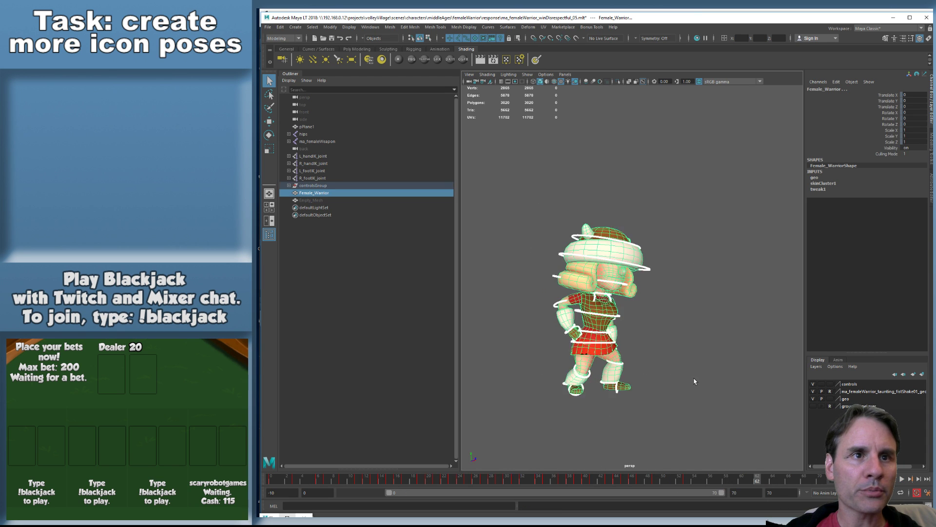
{"action": "left_click", "coordinate": [830, 399]}
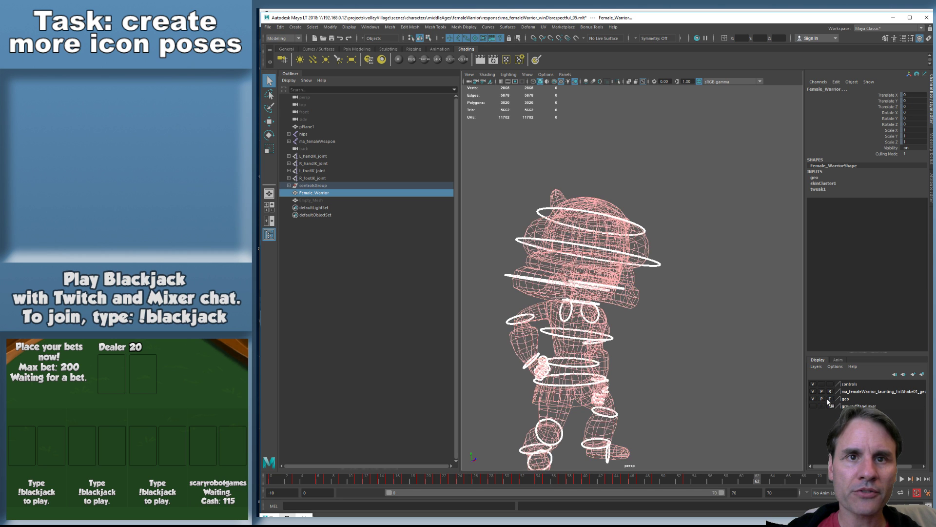
{"action": "left_click", "coordinate": [830, 398]}
{"action": "scroll", "coordinate": [561, 269], "scroll_direction": "down", "scroll_amount": 3}
{"action": "left_click", "coordinate": [504, 223]}
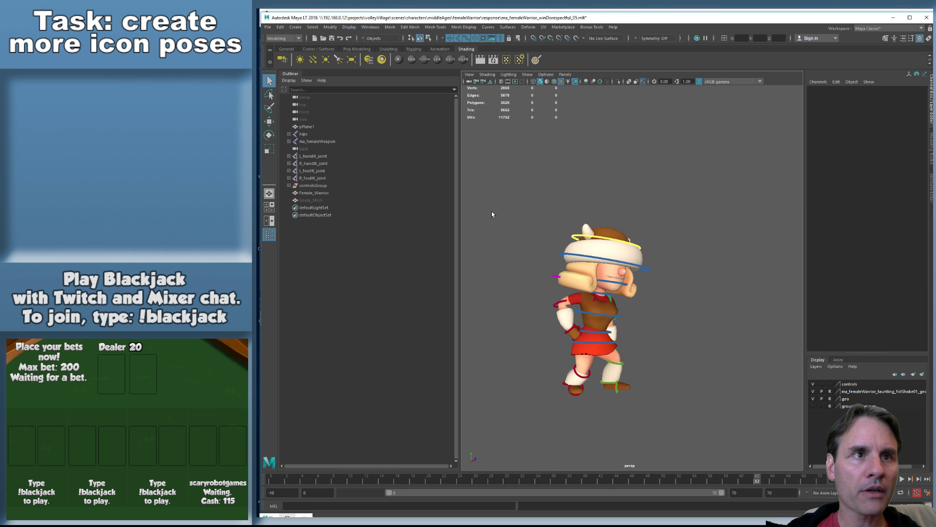
{"action": "left_click_drag", "start_coordinate": [506, 178], "coordinate": [718, 442]}
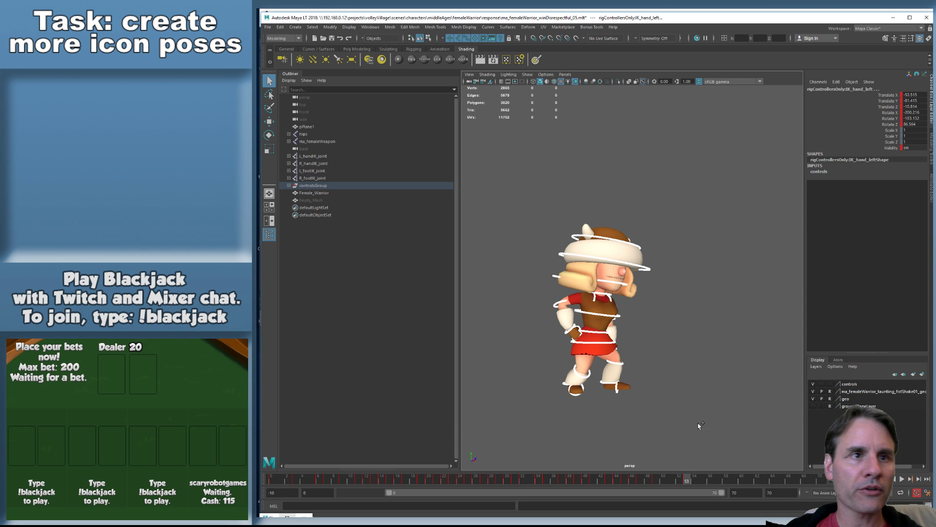
Save the scene under the new name ma_femaleWarrior_winIdle_05.mlt, and again as ma_femaleWarrior_winIdle_01.mlt
{"action": "key", "text": "ctrl+shift+s"}
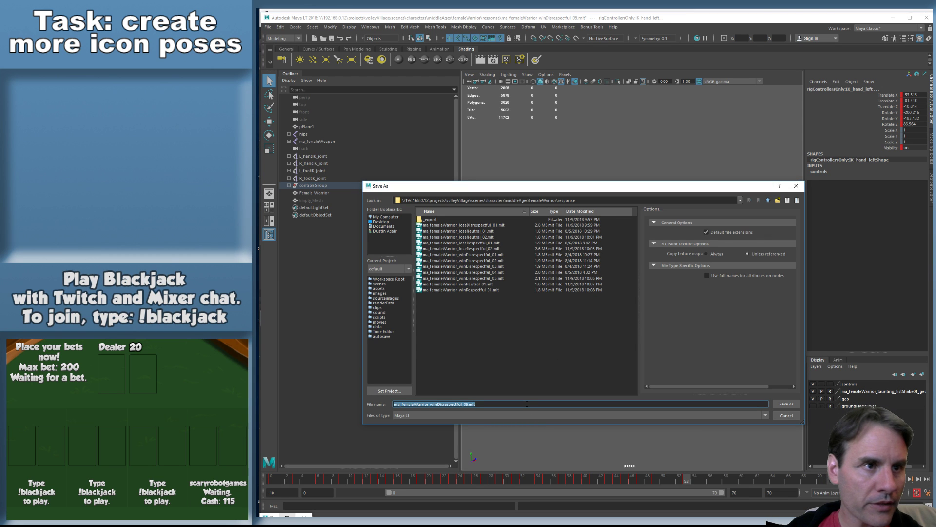
{"action": "key", "text": "Left"}
{"action": "key", "text": "Left"}
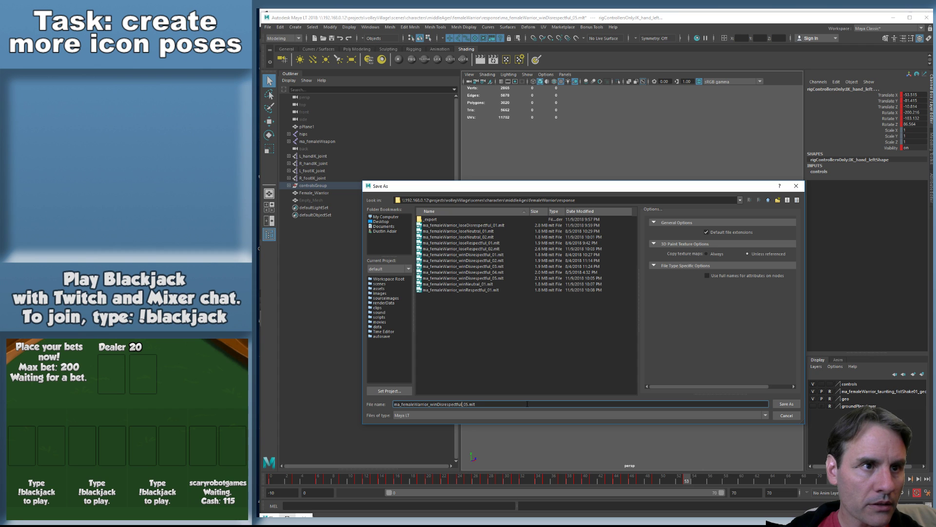
{"action": "key", "text": "BackSpace"}
{"action": "key", "text": "BackSpace"}
{"action": "key", "text": "BackSpace"}
{"action": "key", "text": "BackSpace"}
{"action": "key", "text": "BackSpace"}
{"action": "key", "text": "BackSpace"}
{"action": "key", "text": "BackSpace"}
{"action": "key", "text": "BackSpace"}
{"action": "key", "text": "BackSpace"}
{"action": "key", "text": "BackSpace"}
{"action": "key", "text": "BackSpace"}
{"action": "key", "text": "BackSpace"}
{"action": "key", "text": "BackSpace"}
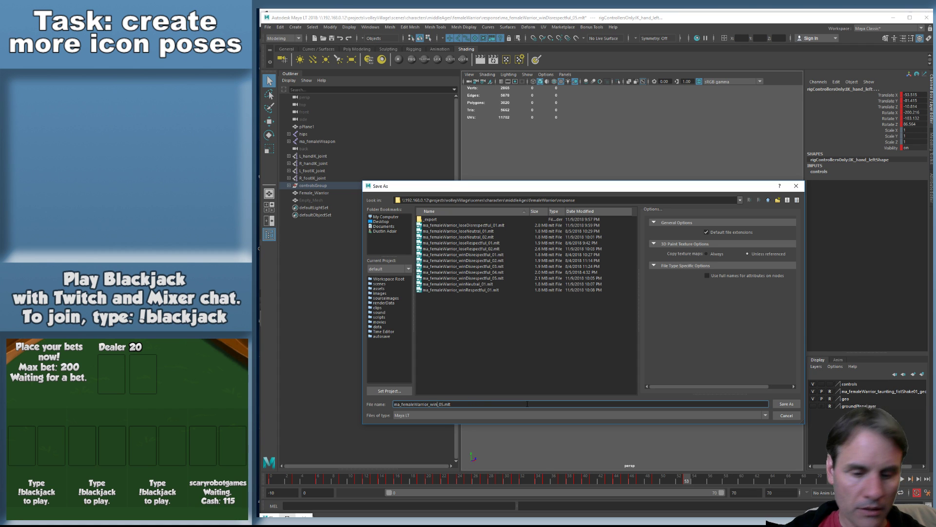
{"action": "type", "text": "Idle"}
{"action": "key", "text": "Return"}
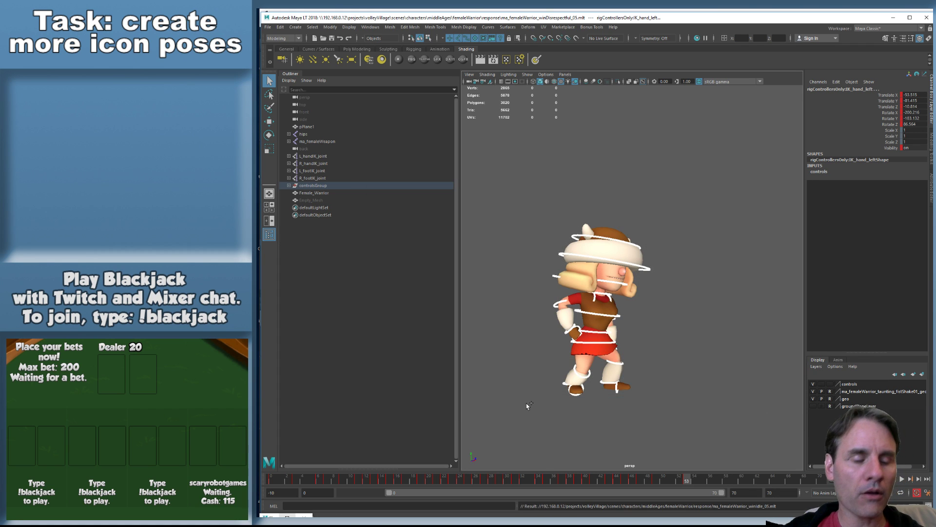
{"action": "key", "text": "ctrl+shift+s"}
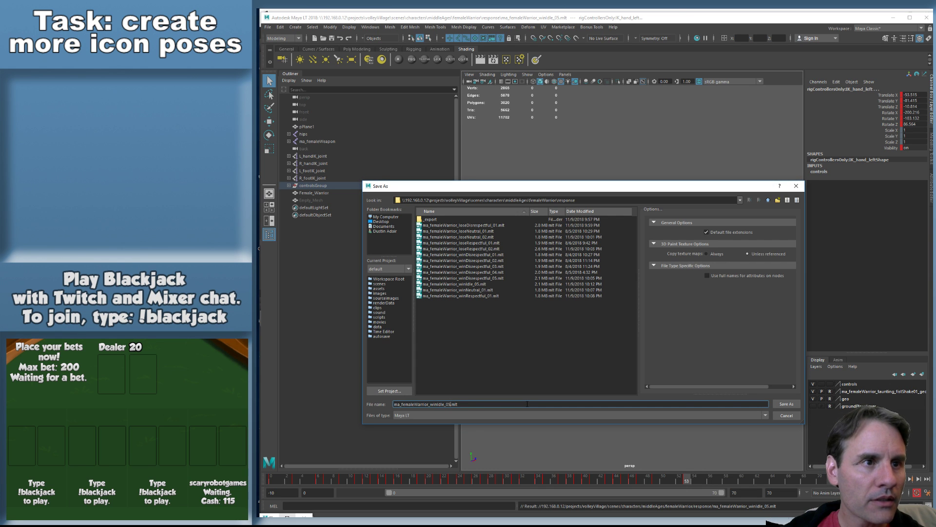
{"action": "key", "text": "Return"}
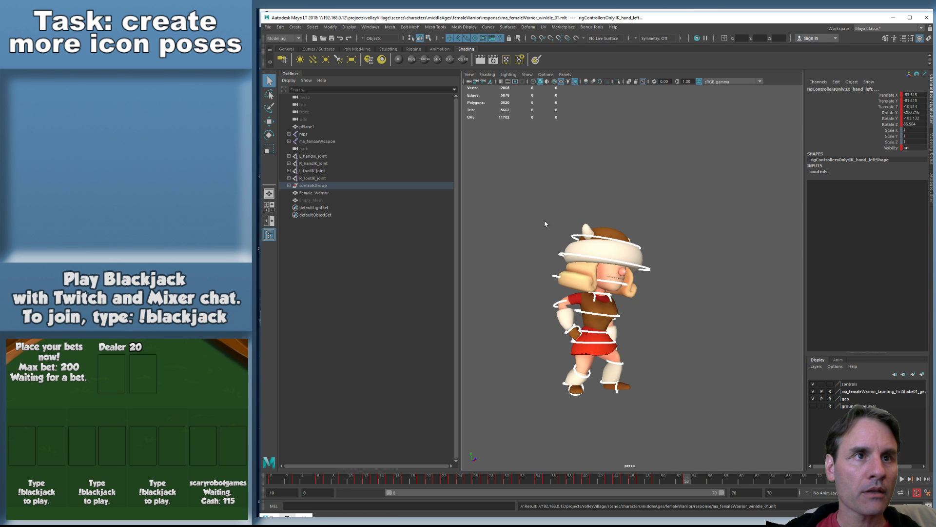
Set a key on all of the rig controllers at frame 53
{"action": "left_click", "coordinate": [534, 197]}
{"action": "left_click_drag", "start_coordinate": [520, 178], "coordinate": [706, 468]}
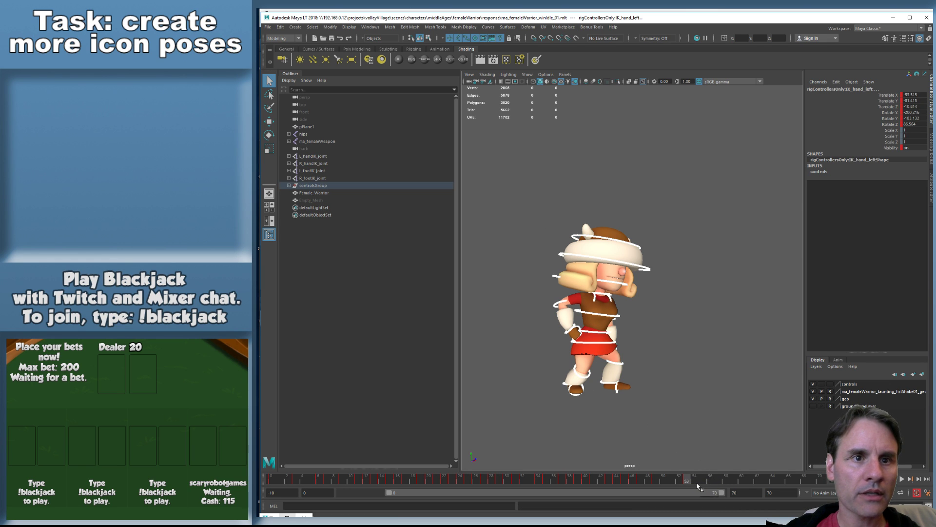
{"action": "key", "text": "s"}
Delete all of the rig controllers' old keys after frame 0, leaving only the starting pose
{"action": "left_click", "coordinate": [294, 481]}
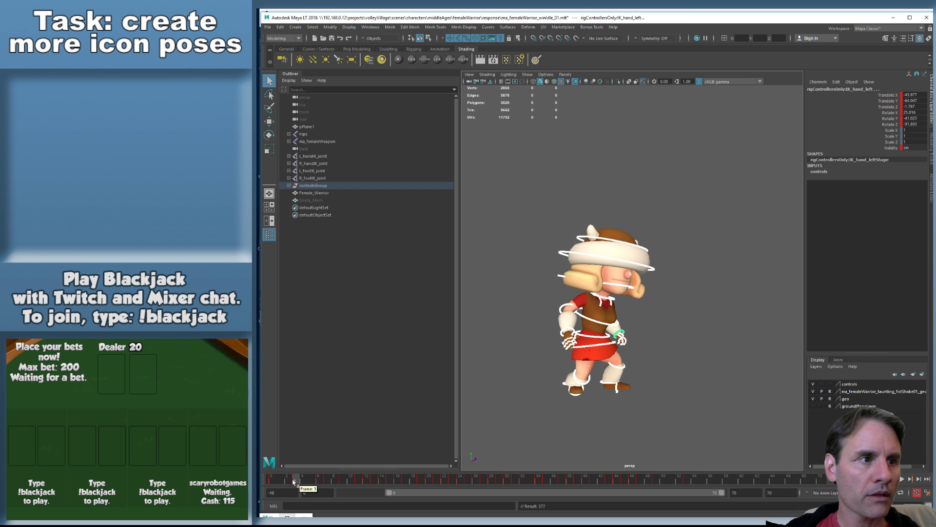
{"action": "left_click_drag", "start_coordinate": [289, 481], "coordinate": [708, 480], "text": "shift"}
{"action": "right_click", "coordinate": [669, 481]}
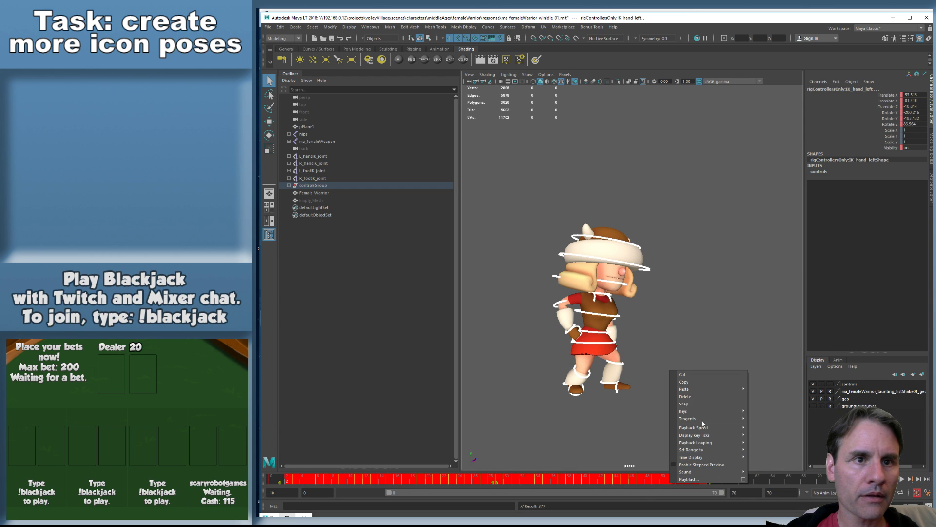
{"action": "left_click", "coordinate": [700, 396]}
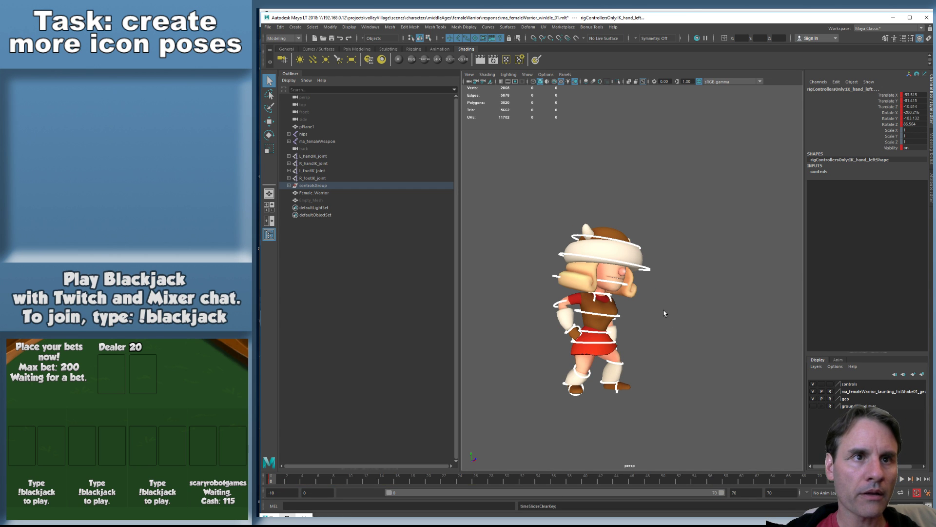
At frame 7, move the COG controller slightly down and sideways to about Translate X 8.1 and Translate Y -16.8
{"action": "scroll", "coordinate": [663, 310], "scroll_direction": "up", "scroll_amount": 2}
{"action": "left_click_drag", "start_coordinate": [690, 318], "coordinate": [651, 329], "text": "alt"}
{"action": "scroll", "coordinate": [658, 337], "scroll_direction": "down", "scroll_amount": 3}
{"action": "middle_click_drag", "start_coordinate": [686, 355], "coordinate": [646, 336], "text": "alt"}
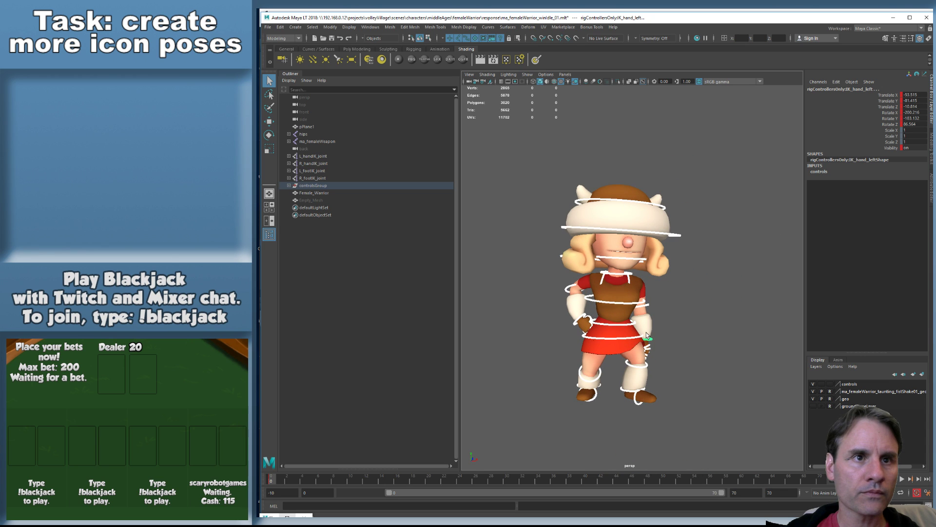
{"action": "left_click", "coordinate": [628, 338]}
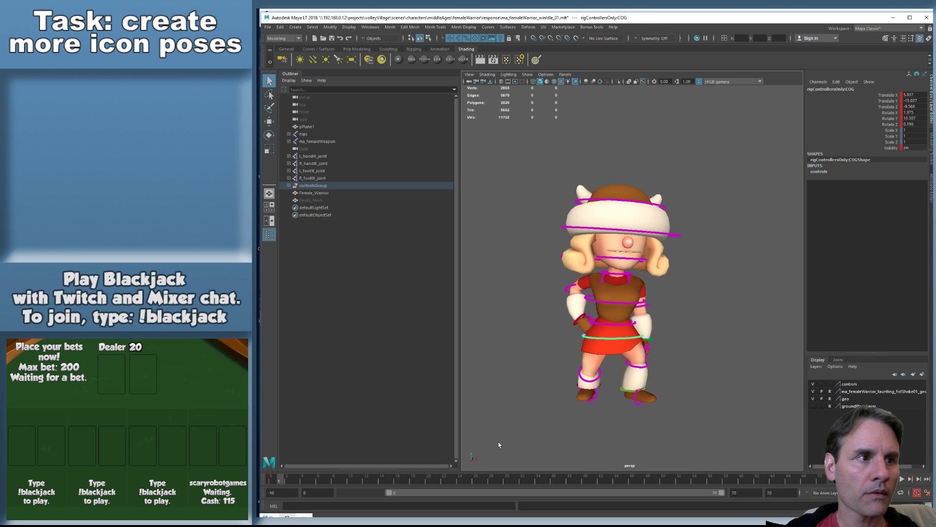
{"action": "key", "text": "alt+period"}
{"action": "key", "text": "alt+period"}
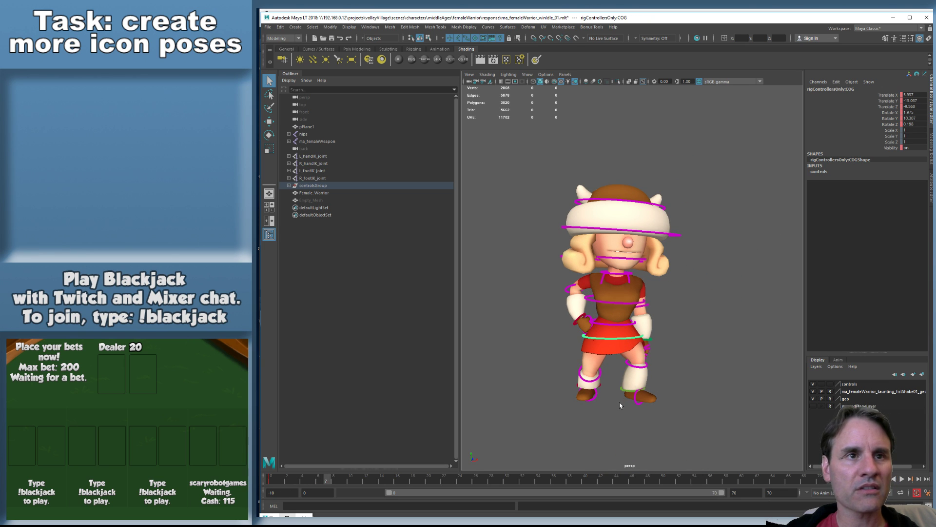
{"action": "left_click_drag", "start_coordinate": [619, 406], "coordinate": [625, 382], "text": "alt"}
{"action": "scroll", "coordinate": [606, 391], "scroll_direction": "up", "scroll_amount": 2}
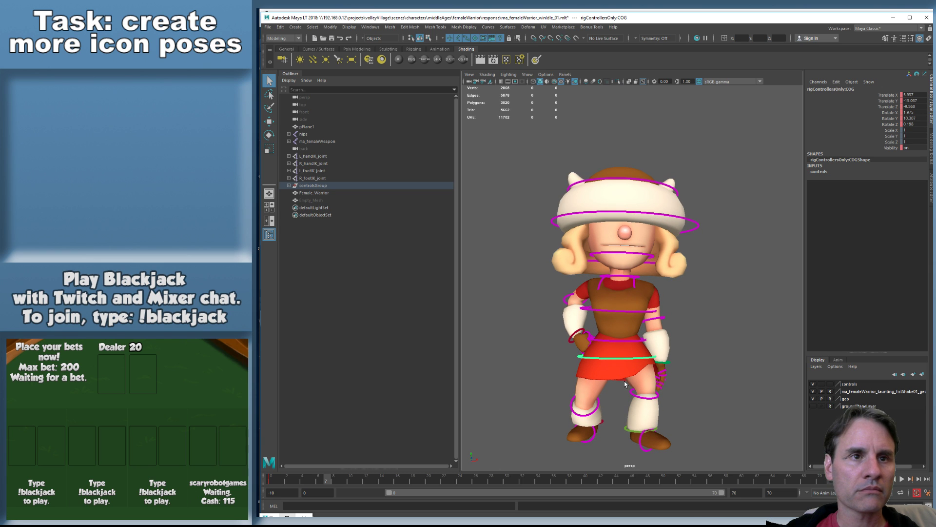
{"action": "key", "text": "w"}
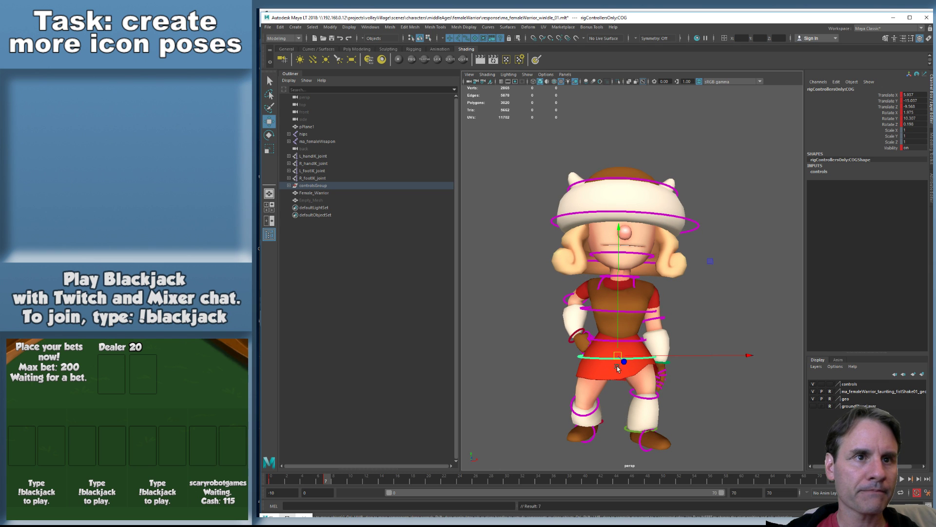
{"action": "left_click_drag", "start_coordinate": [621, 359], "coordinate": [622, 360]}
At frame 14, lower the COG controller to about Translate X 7 and Translate Y -20.7
{"action": "key", "text": "alt+period"}
{"action": "key", "text": "alt+period"}
{"action": "key", "text": "alt+period"}
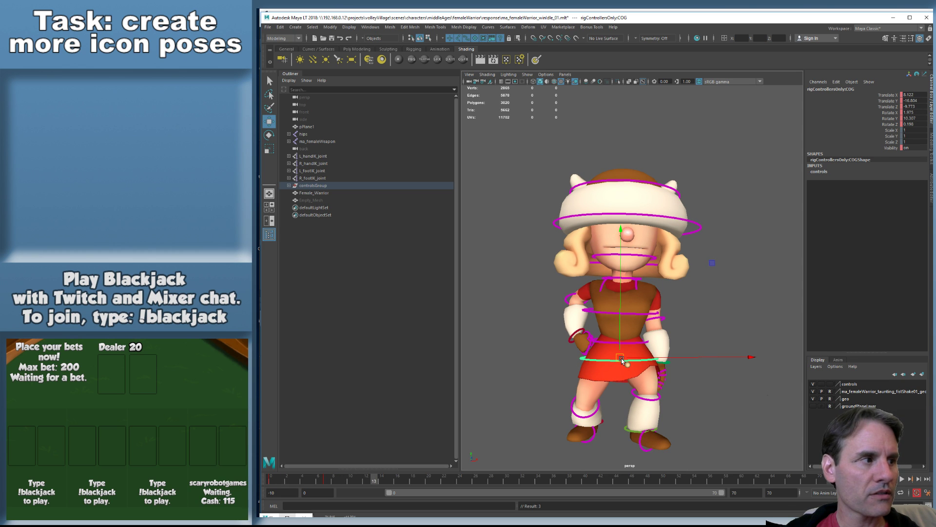
{"action": "left_click_drag", "start_coordinate": [620, 356], "coordinate": [620, 361]}
At frame 21, shift the COG controller toward the hand-on-hip side, to about Translate X 1.1 and Translate Y -20
{"action": "key", "text": "alt+period"}
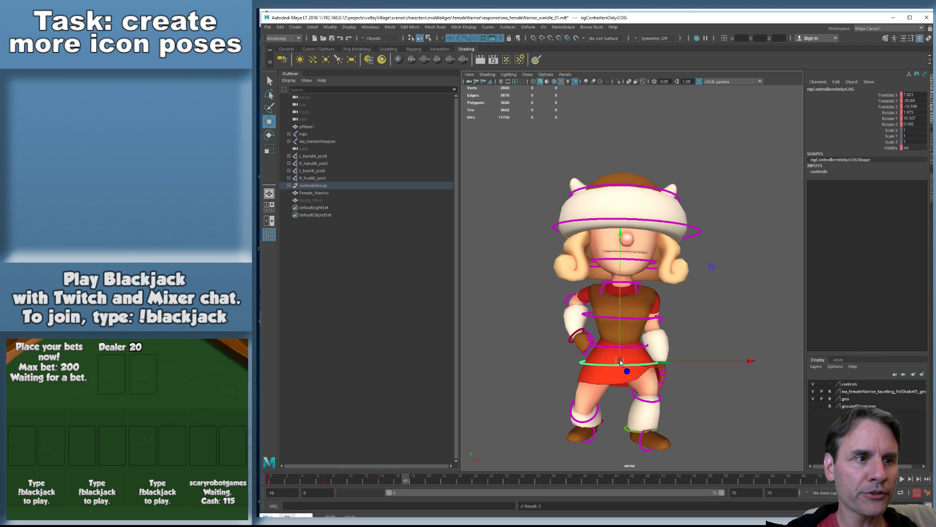
{"action": "key", "text": "alt+period"}
{"action": "key", "text": "alt+period"}
{"action": "key", "text": "alt+period"}
{"action": "key", "text": "alt+period"}
{"action": "key", "text": "alt+period"}
{"action": "key", "text": "alt+period"}
{"action": "key", "text": "alt+period"}
{"action": "left_click_drag", "start_coordinate": [619, 359], "coordinate": [613, 359]}
At frame 28, move the COG controller further sideways and up, to about Translate X -6.3 and Translate Y -17.9
{"action": "key", "text": "alt+period"}
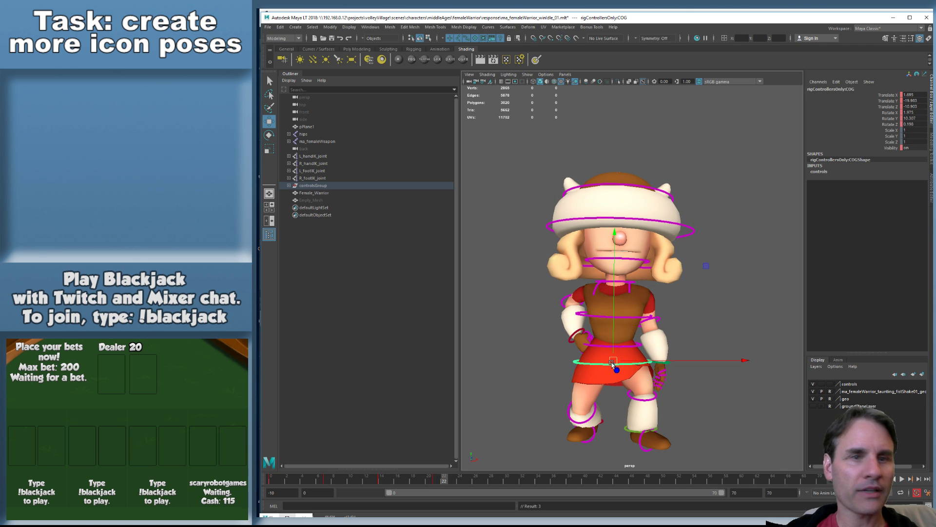
{"action": "key", "text": "comma"}
{"action": "key", "text": "alt+period"}
{"action": "key", "text": "alt+period"}
{"action": "key", "text": "alt+period"}
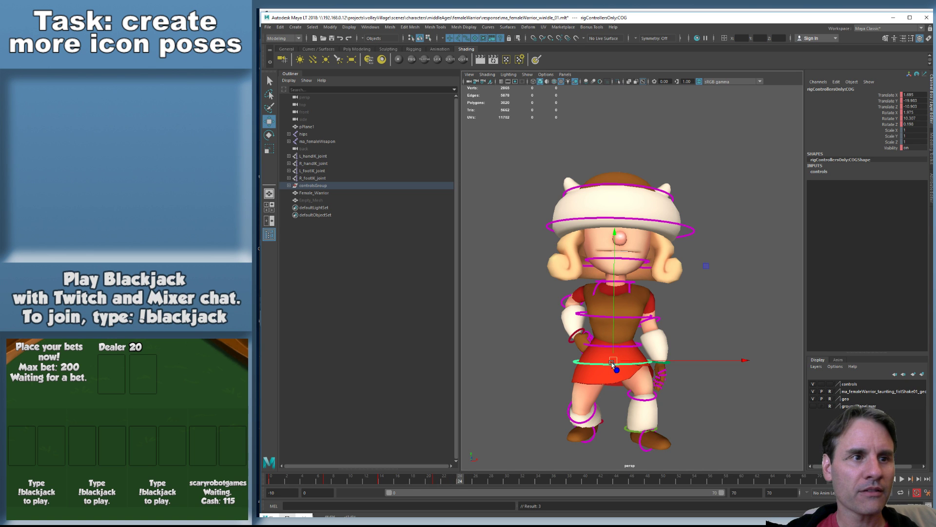
{"action": "left_click_drag", "start_coordinate": [614, 363], "coordinate": [606, 359]}
{"action": "key", "text": "ctrl+z"}
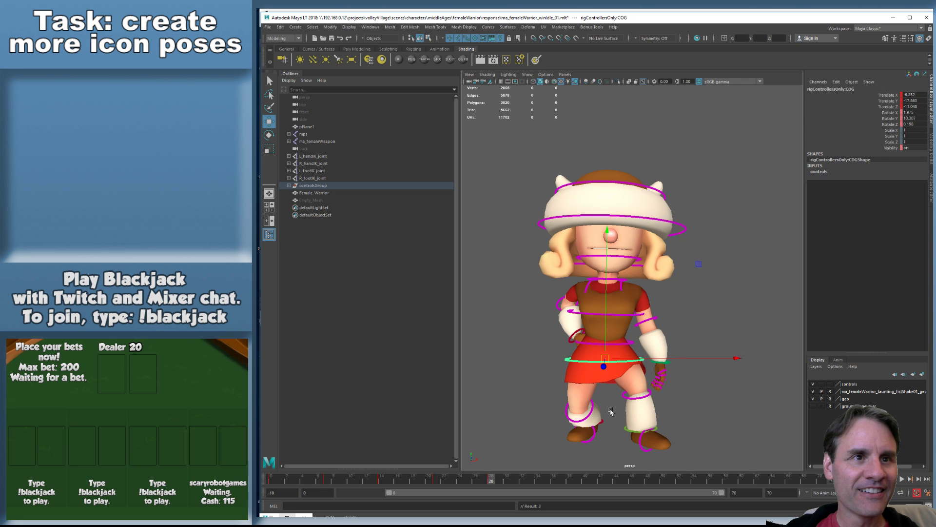
Copy the COG controller's starting pose to frame 35 and key it there to close the loop
{"action": "key", "text": "period"}
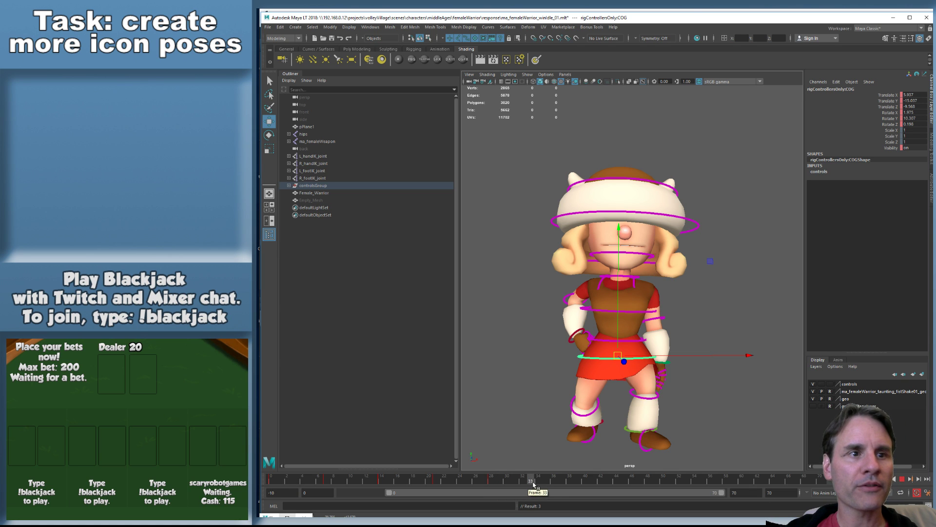
{"action": "middle_click_drag", "start_coordinate": [542, 483], "coordinate": [548, 484]}
{"action": "key", "text": "s"}
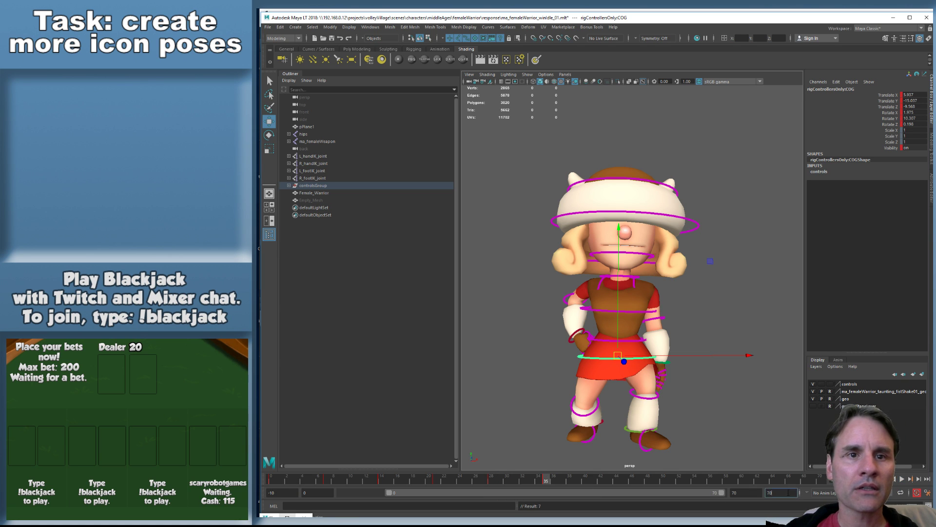
Set the animation range end to frame 35 and play the loop
{"action": "left_click_drag", "start_coordinate": [789, 492], "coordinate": [611, 470]}
{"action": "type", "text": "35"}
{"action": "key", "text": "Return"}
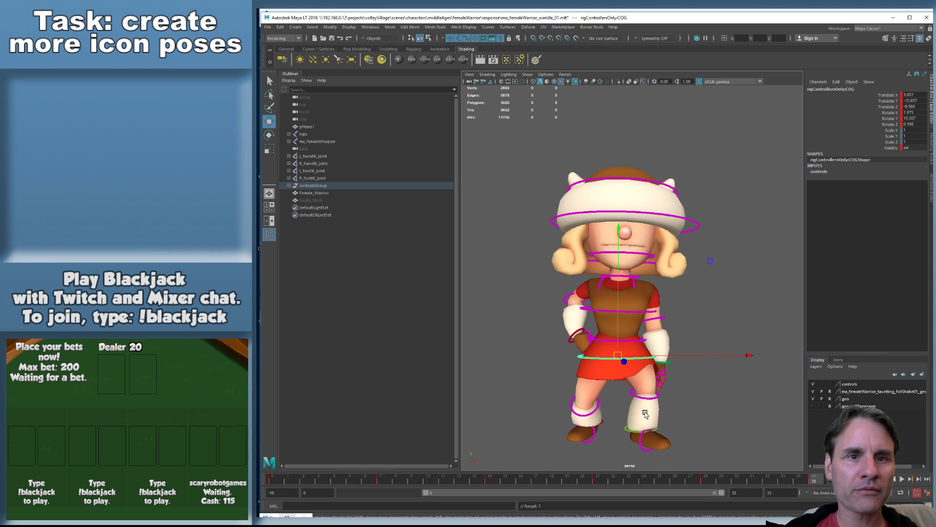
{"action": "key", "text": "alt+v"}
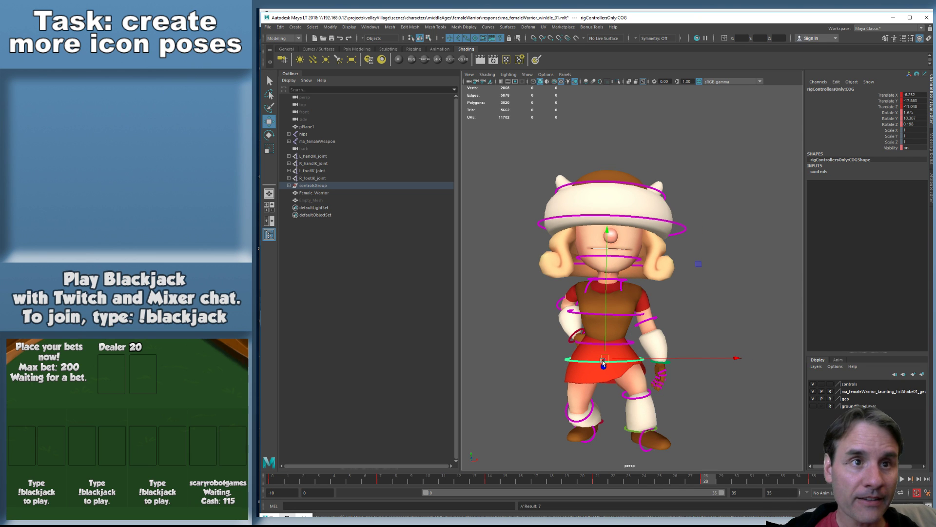
Lower the COG controller to about Translate Y -21.8 at frame 14 and -22.1 at frame 21, and preview the loop
{"action": "left_click_drag", "start_coordinate": [603, 363], "coordinate": [614, 364]}
{"action": "key", "text": "."}
{"action": "key", "text": "."}
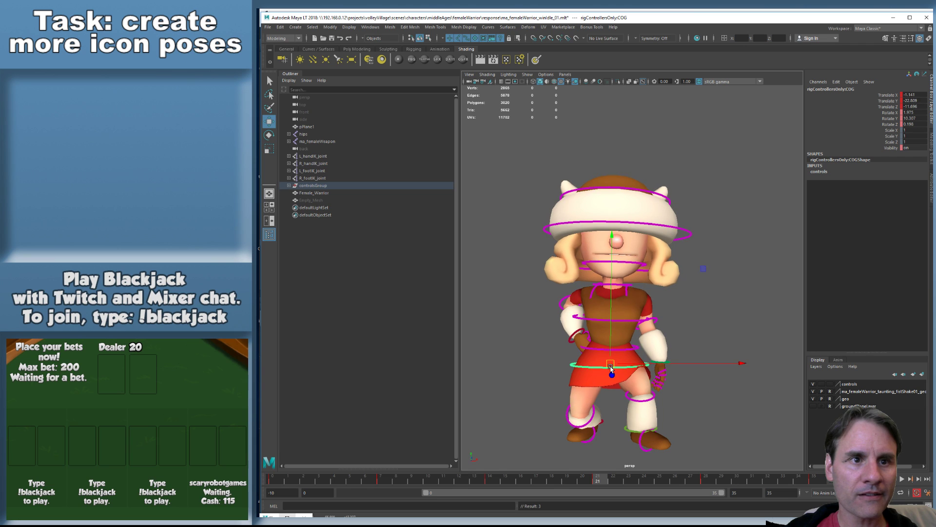
{"action": "key", "text": "."}
{"action": "key", "text": "."}
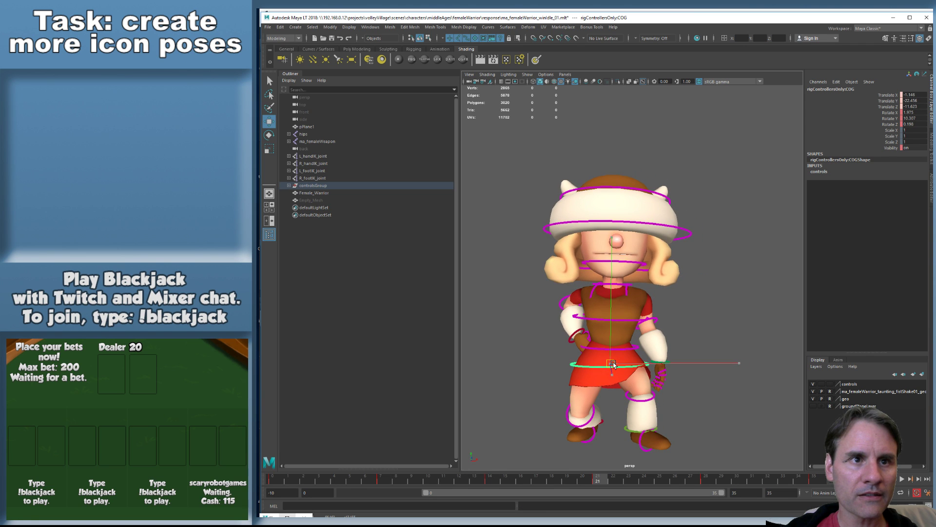
{"action": "key", "text": "."}
{"action": "left_click_drag", "start_coordinate": [613, 361], "coordinate": [611, 359]}
{"action": "key", "text": "."}
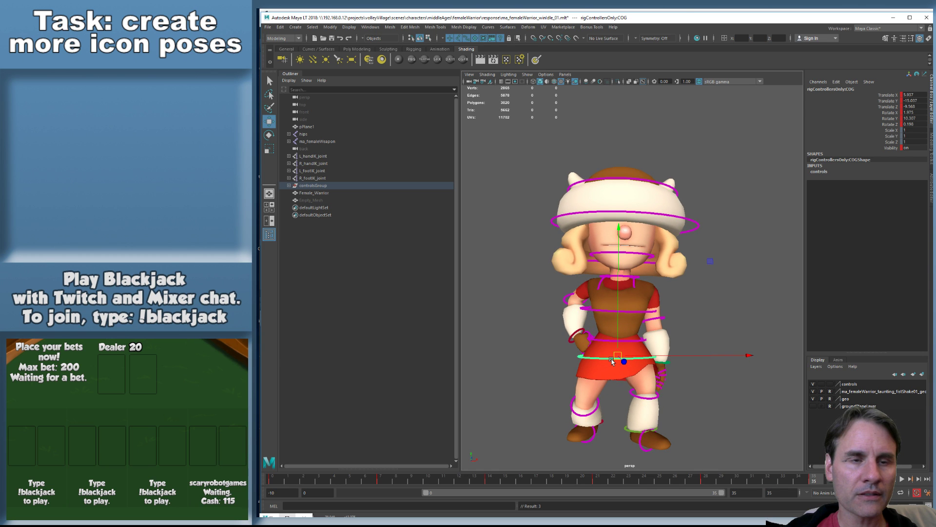
{"action": "key", "text": "alt+v"}
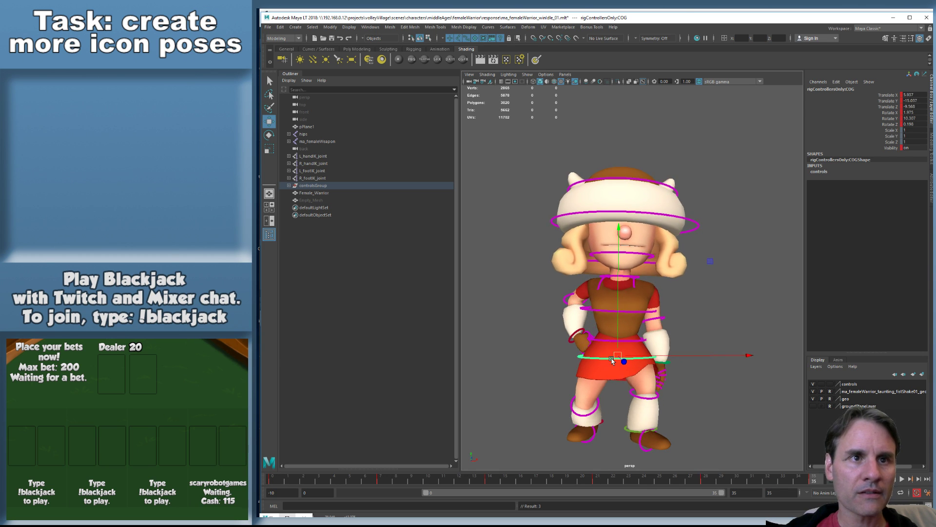
{"action": "key", "text": "alt+v"}
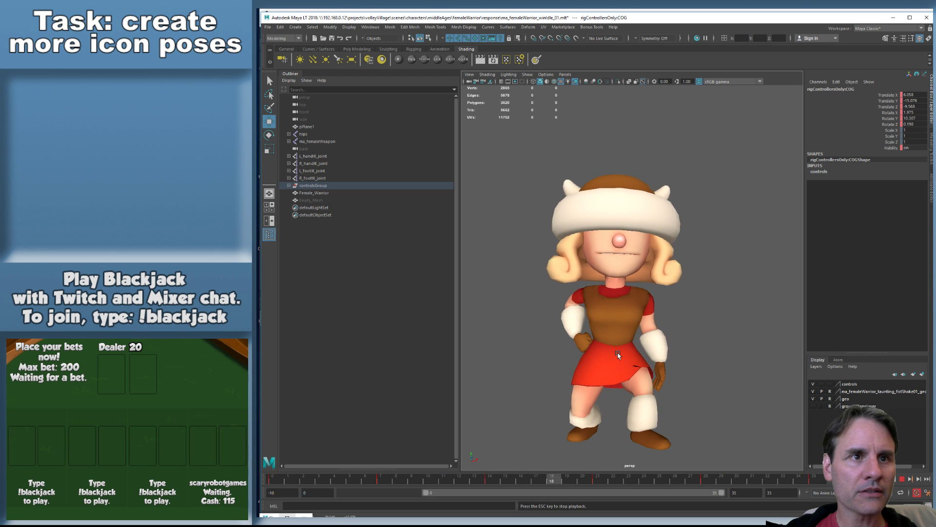
{"action": "key", "text": "alt+v"}
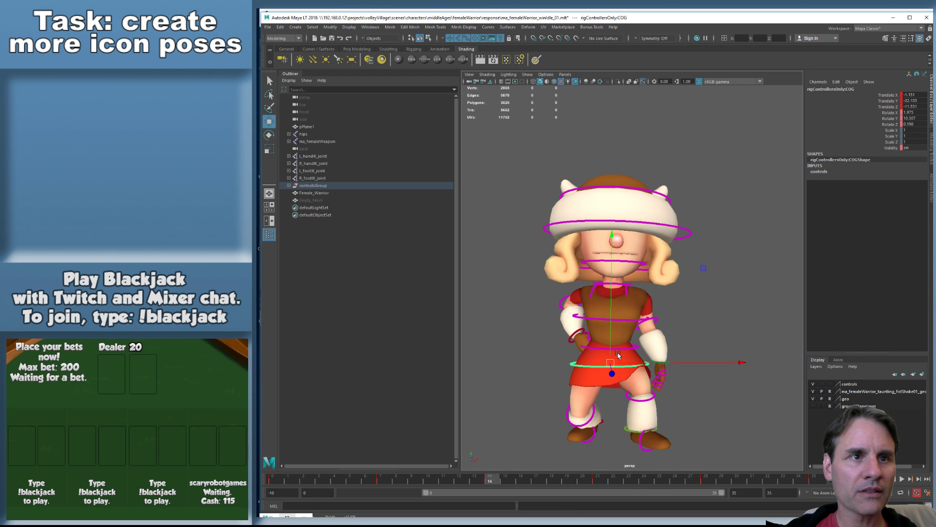
Refine the COG controller to about Translate X 0.3 at frame 21 and -2.3 at frame 28, checking the neighbouring keyed poses
{"action": "key", "text": "."}
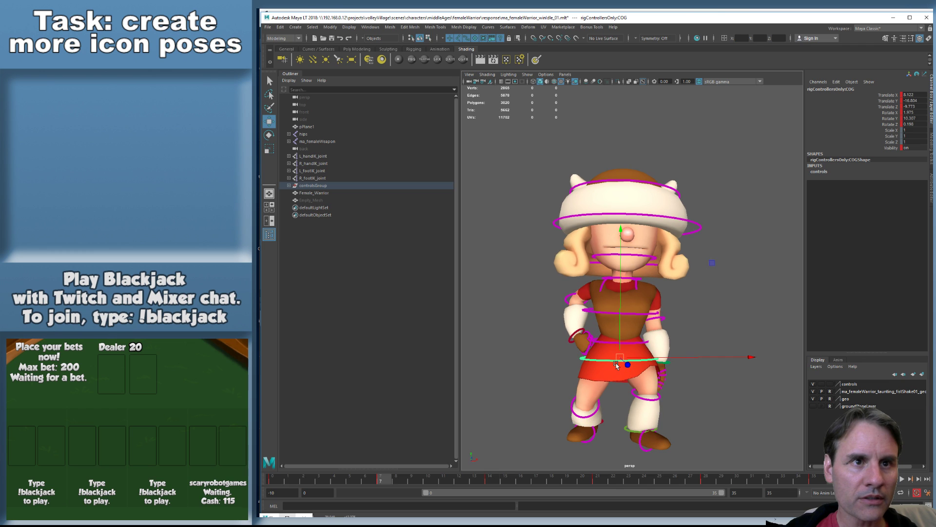
{"action": "key", "text": "."}
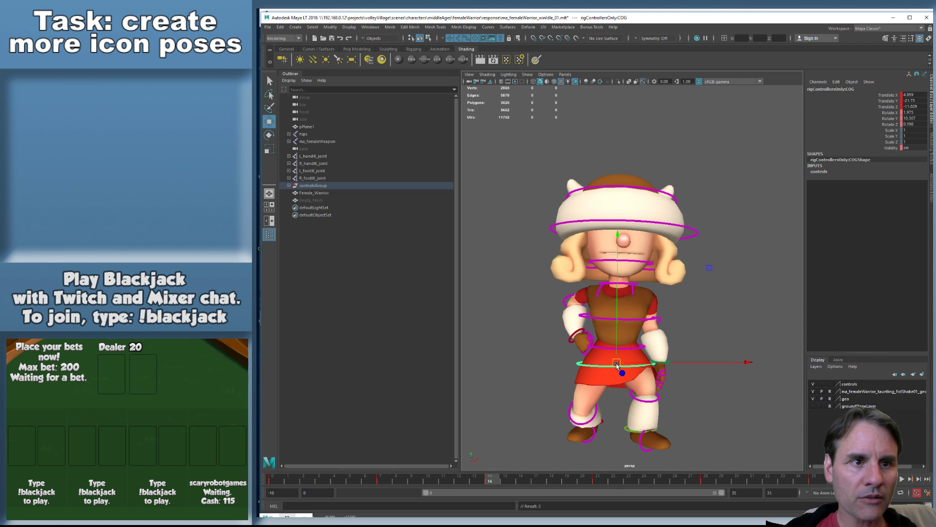
{"action": "key", "text": "."}
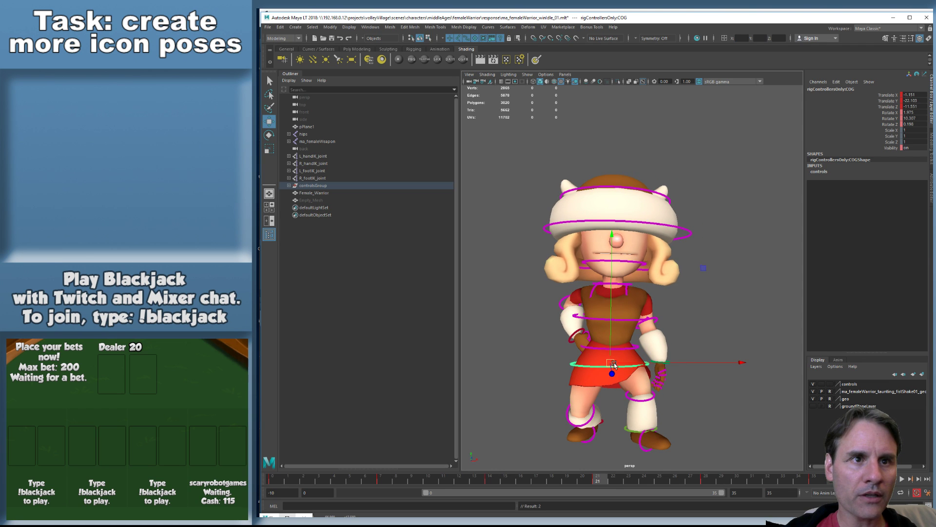
{"action": "left_click_drag", "start_coordinate": [613, 365], "coordinate": [614, 364]}
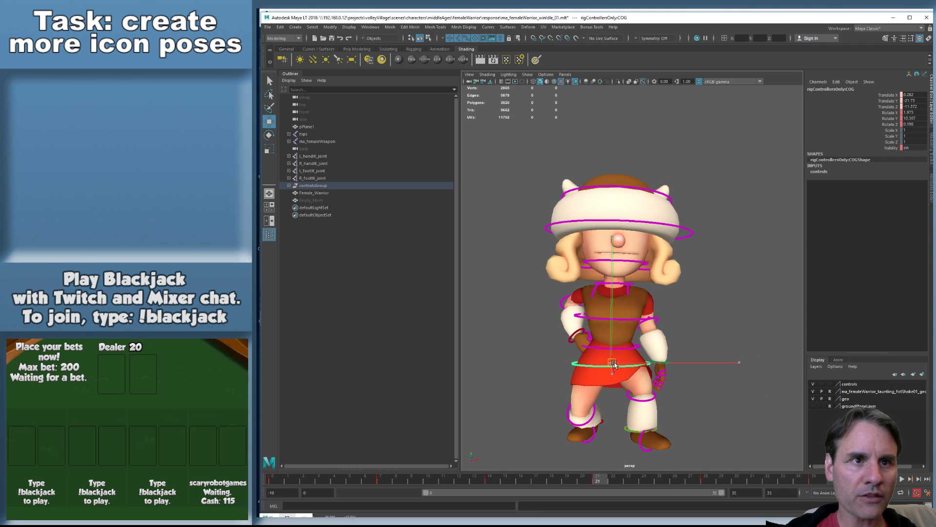
{"action": "key", "text": "."}
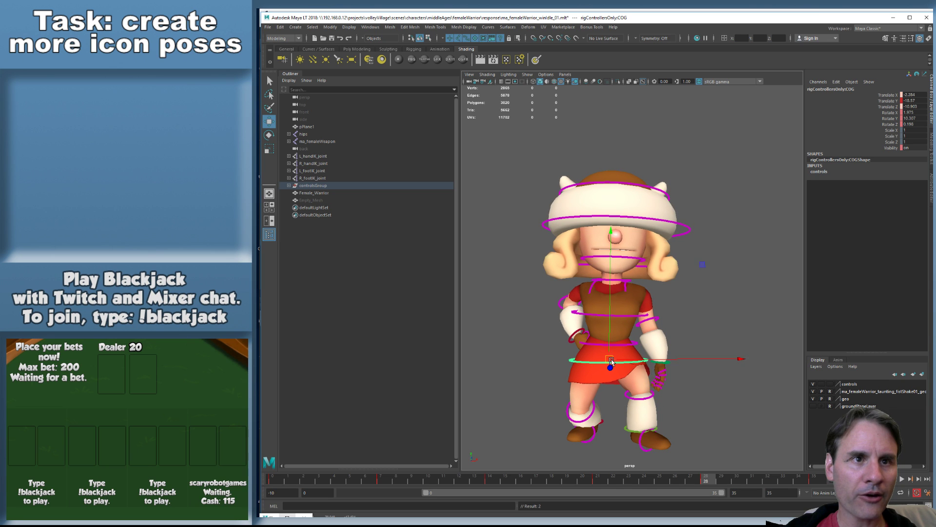
{"action": "key", "text": "."}
{"action": "key", "text": "."}
{"action": "key", "text": "."}
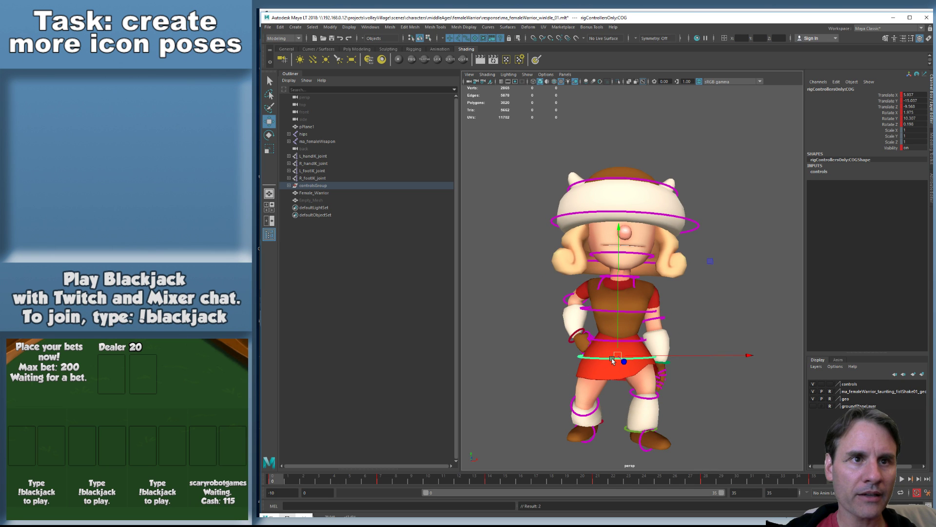
{"action": "key", "text": "period"}
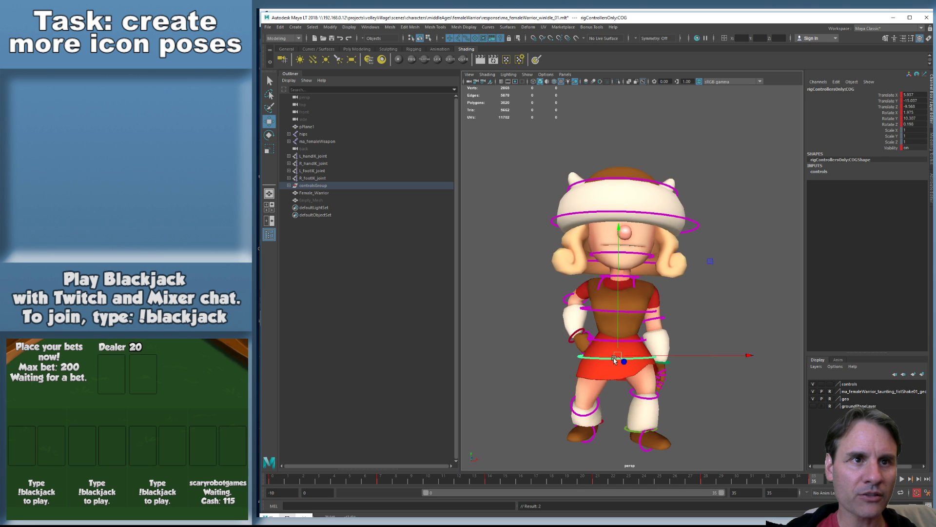
Raise the COG controller to about Translate Y -16.8 at frame 28 and about -21 at frame 21
{"action": "key", "text": "period"}
{"action": "key", "text": "comma"}
{"action": "key", "text": "comma"}
{"action": "left_click_drag", "start_coordinate": [610, 359], "coordinate": [612, 358]}
{"action": "key", "text": "period"}
{"action": "key", "text": "period"}
{"action": "key", "text": "period"}
{"action": "key", "text": "period"}
{"action": "key", "text": "period"}
{"action": "key", "text": "period"}
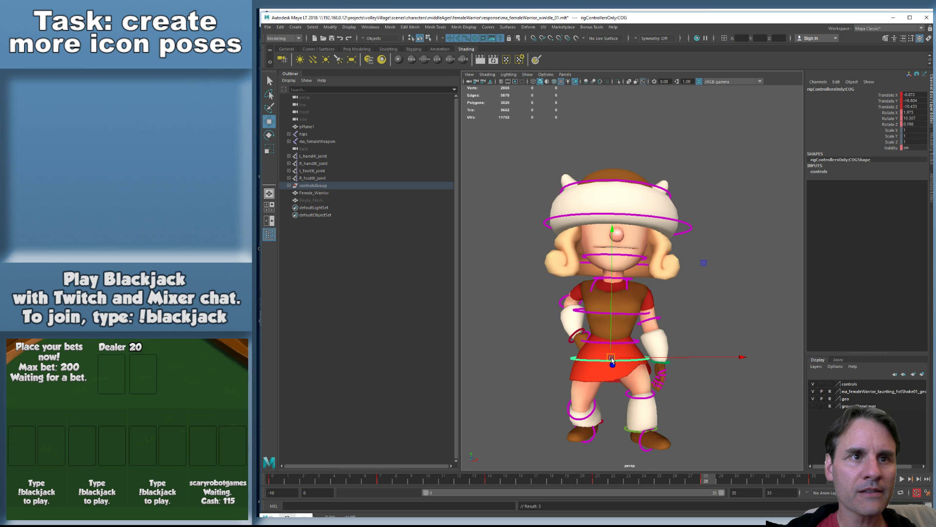
{"action": "key", "text": "comma"}
{"action": "key", "text": "period"}
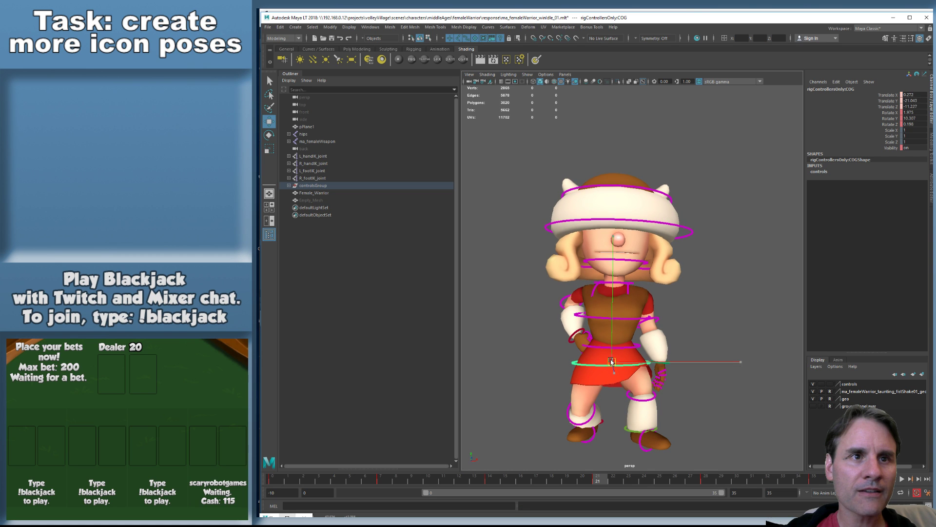
Play back the loop and nudge the COG controller's position at frame 28
{"action": "key", "text": "alt+v"}
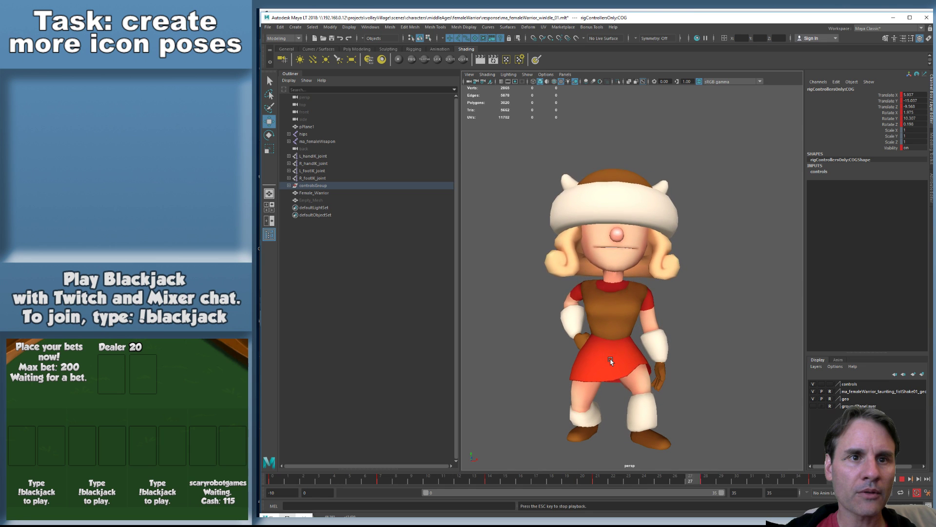
{"action": "key", "text": "alt+v"}
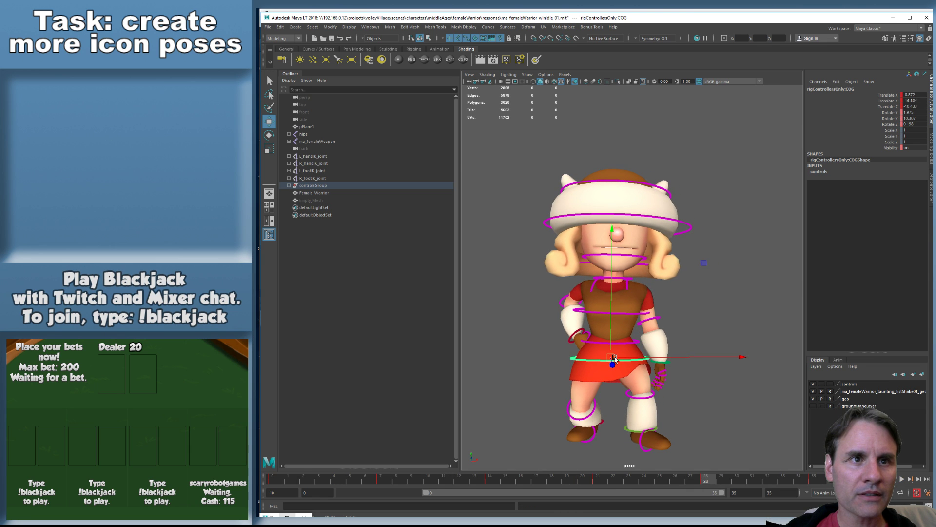
{"action": "left_click_drag", "start_coordinate": [614, 360], "coordinate": [616, 359]}
{"action": "key", "text": "alt+v"}
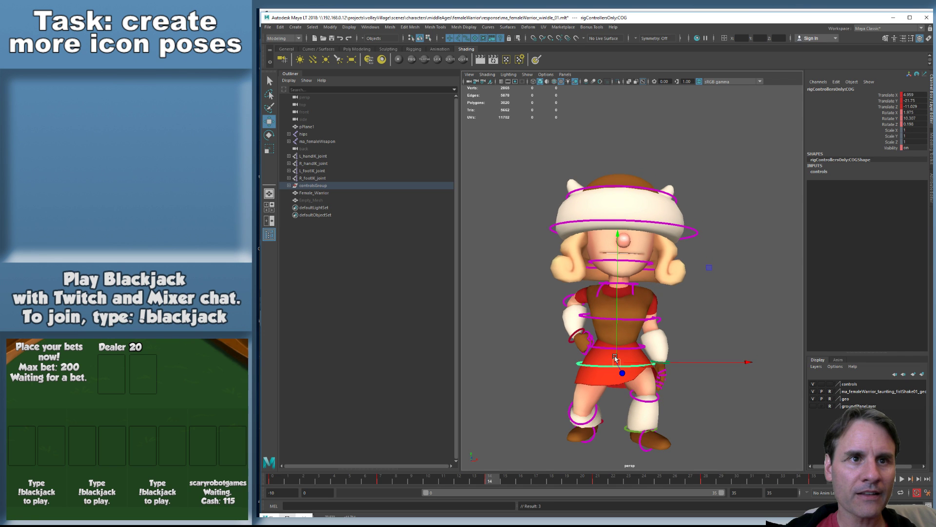
Play back the loop and compare the COG controller's keyed poses, returning to frame 0
{"action": "key", "text": "alt+v"}
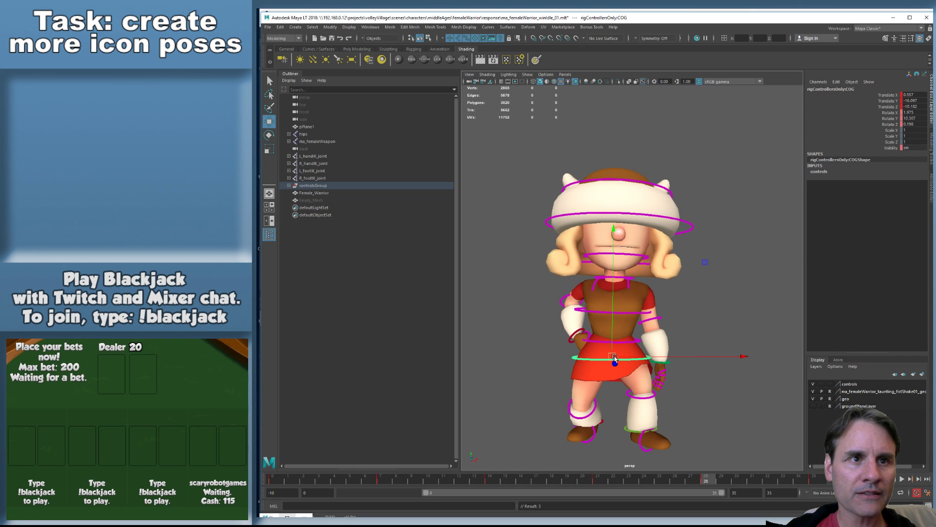
{"action": "key", "text": "."}
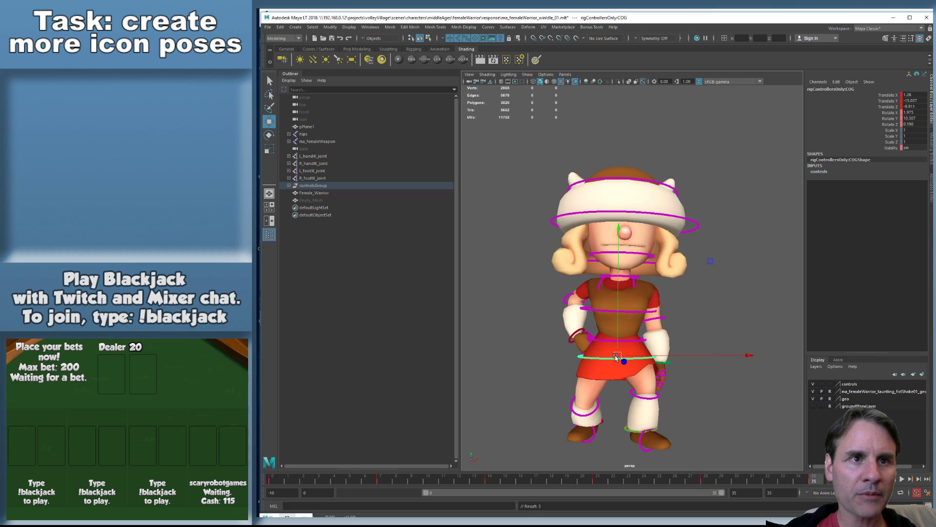
{"action": "key", "text": "alt+v"}
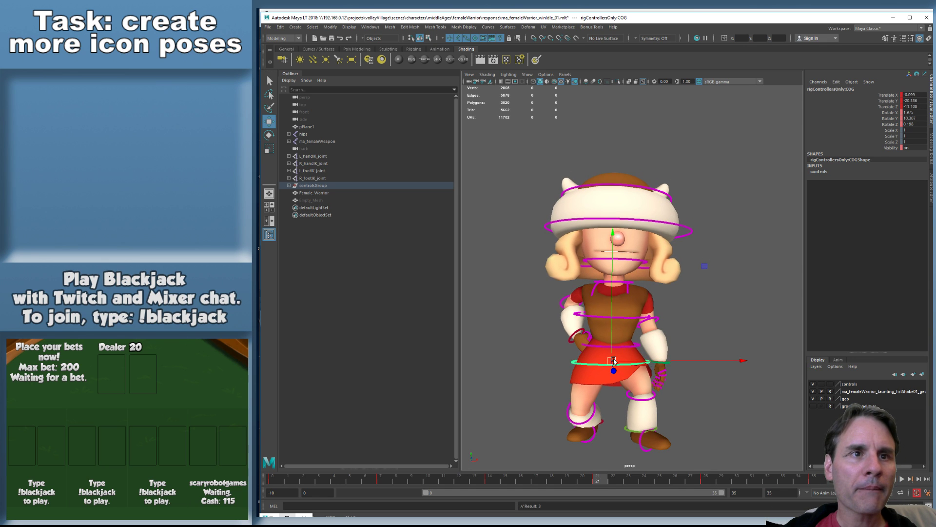
{"action": "key", "text": "alt+v"}
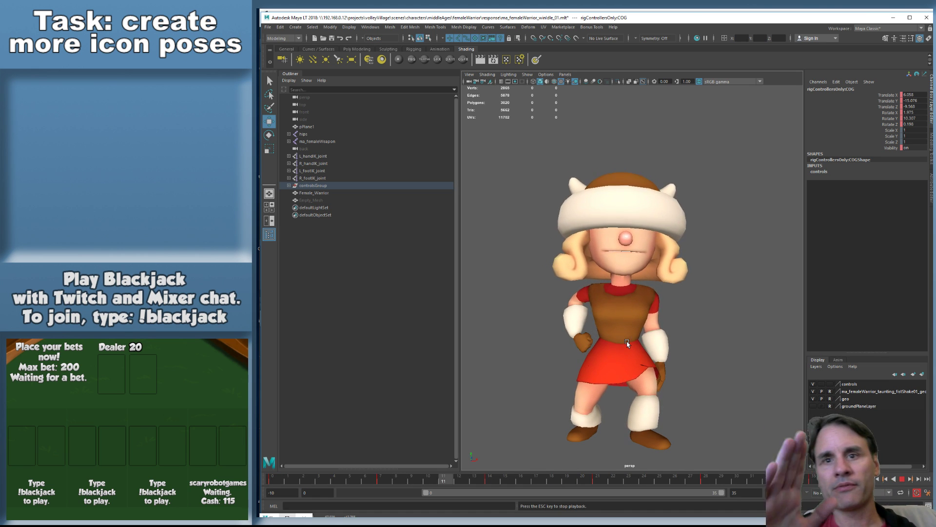
{"action": "key", "text": "alt+v"}
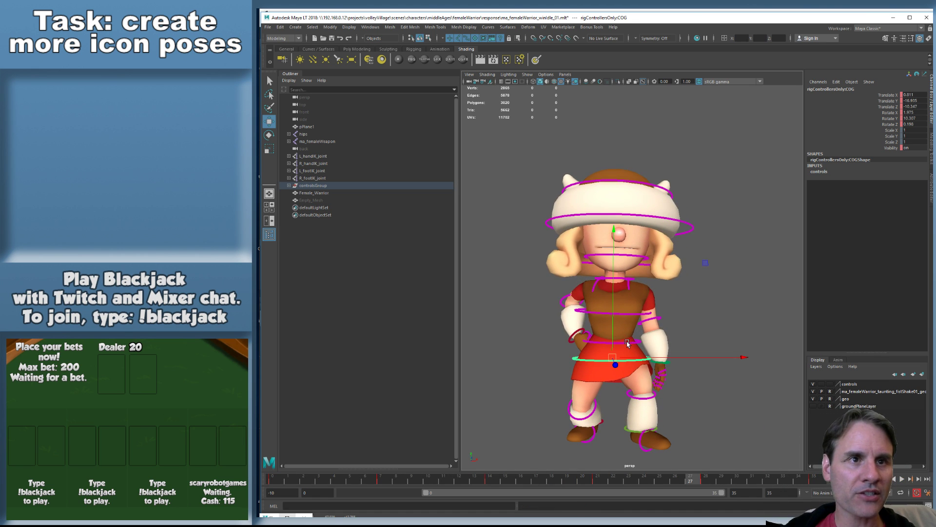
{"action": "key", "text": "alt+shift+v"}
In the Graph Editor, tilt the COG Translate X curve's tangents at frames 0 and 35 together so the motion flows through the loop point
{"action": "left_click", "coordinate": [708, 335]}
{"action": "left_click", "coordinate": [640, 359]}
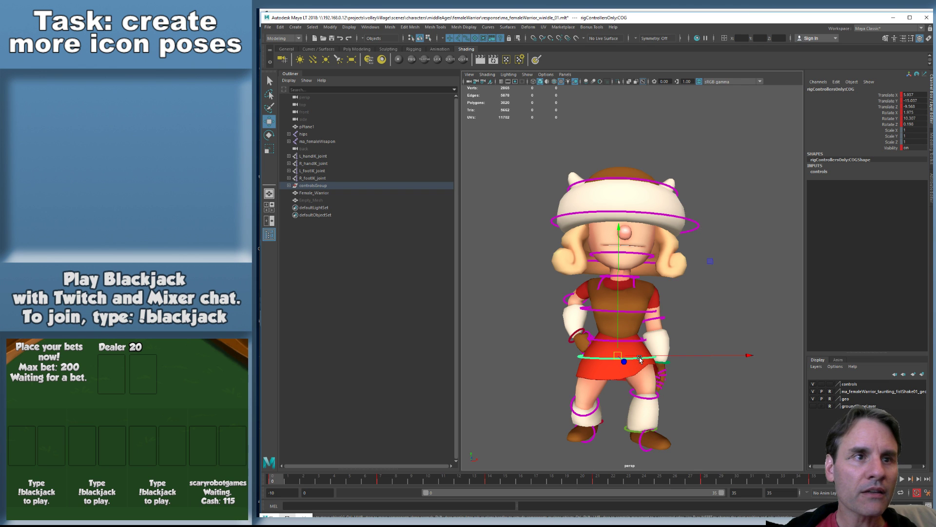
{"action": "left_click", "coordinate": [288, 515]}
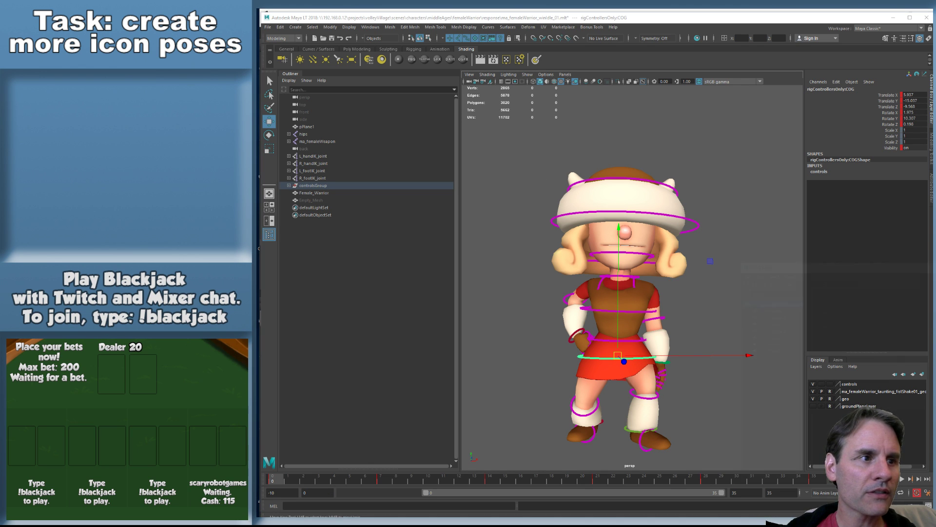
{"action": "left_click_drag", "start_coordinate": [932, 188], "coordinate": [691, 141]}
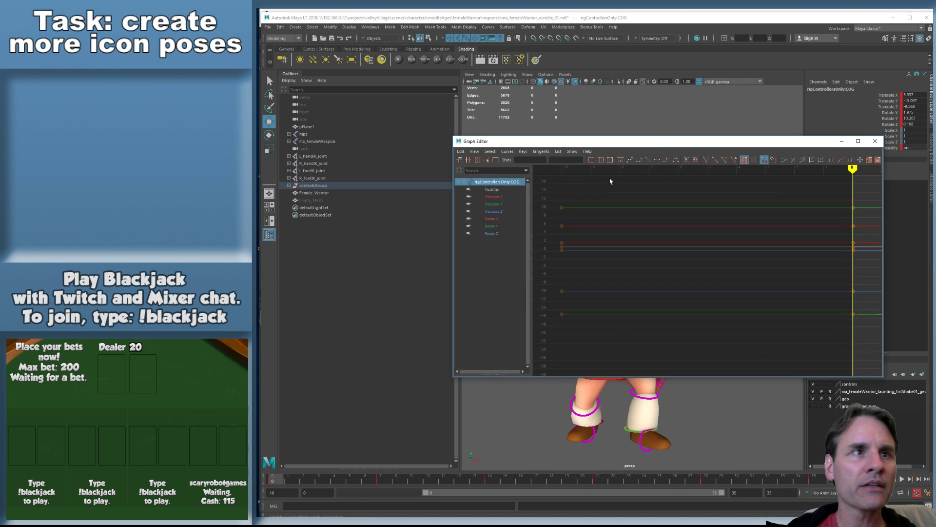
{"action": "left_click", "coordinate": [498, 197]}
{"action": "key", "text": "f"}
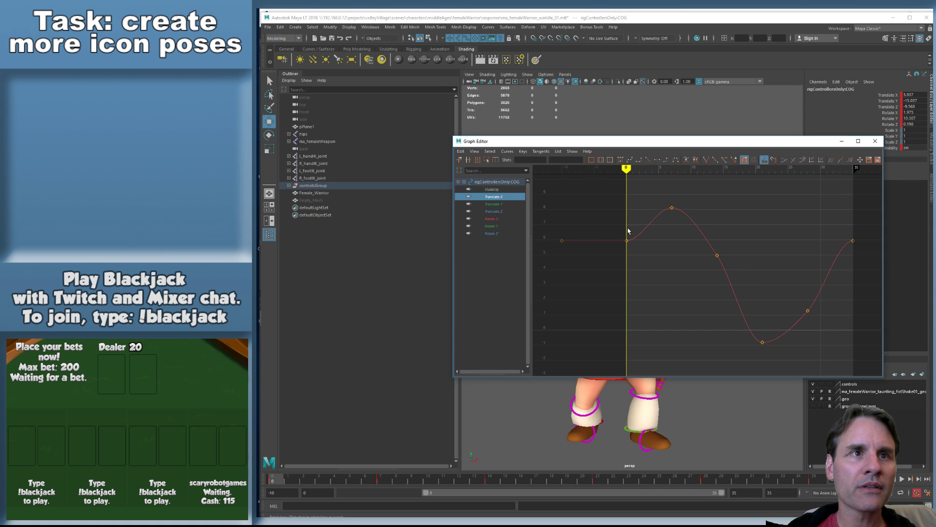
{"action": "left_click_drag", "start_coordinate": [609, 230], "coordinate": [651, 264]}
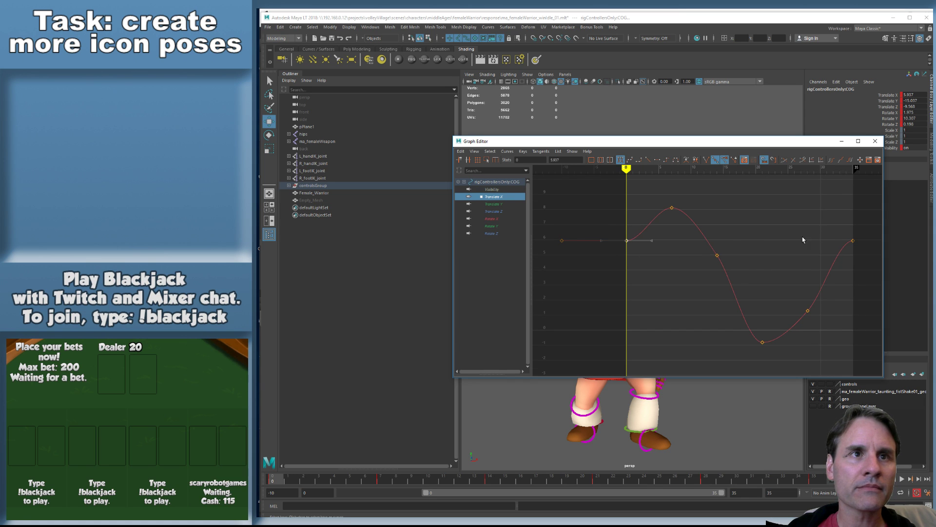
{"action": "left_click_drag", "start_coordinate": [866, 262], "coordinate": [871, 253]}
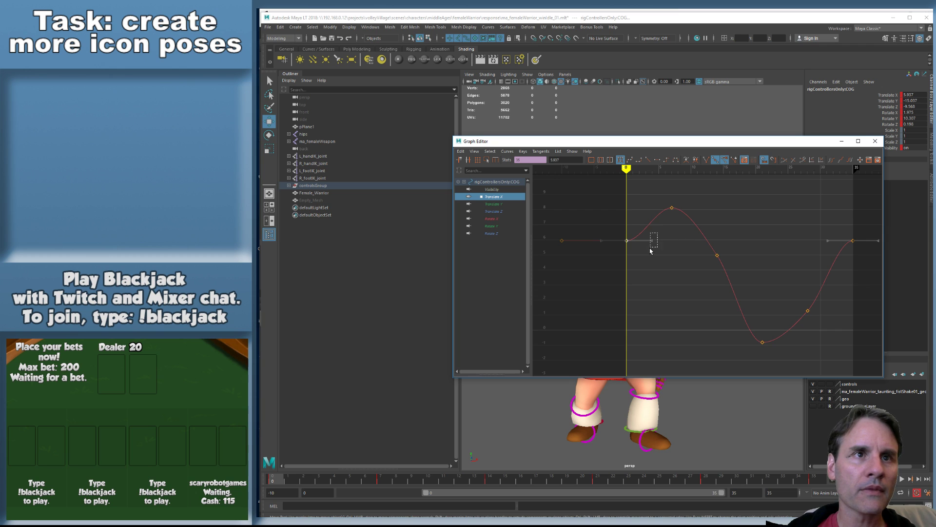
{"action": "middle_click_drag", "start_coordinate": [676, 273], "coordinate": [668, 245]}
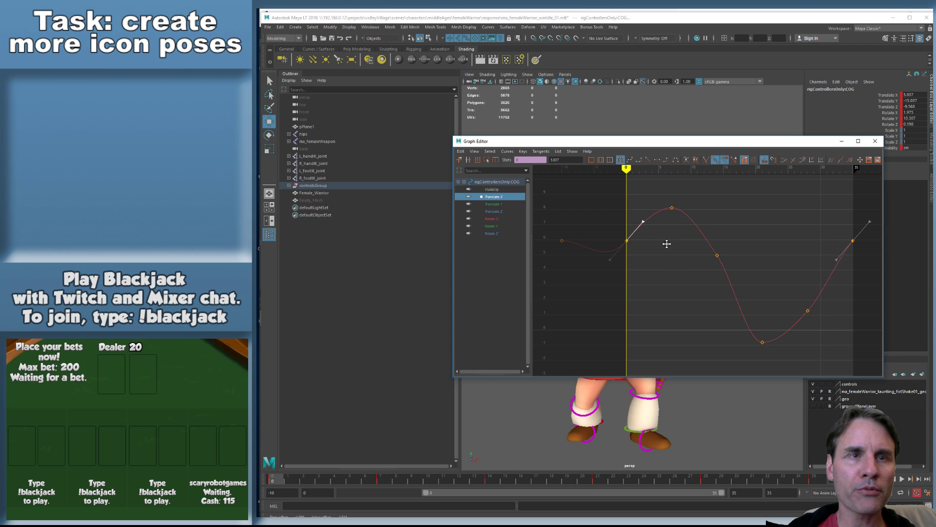
Review the COG's Translate Y and Translate Z curves, close the Graph Editor, and play back the loop with nothing selected
{"action": "left_click", "coordinate": [511, 203]}
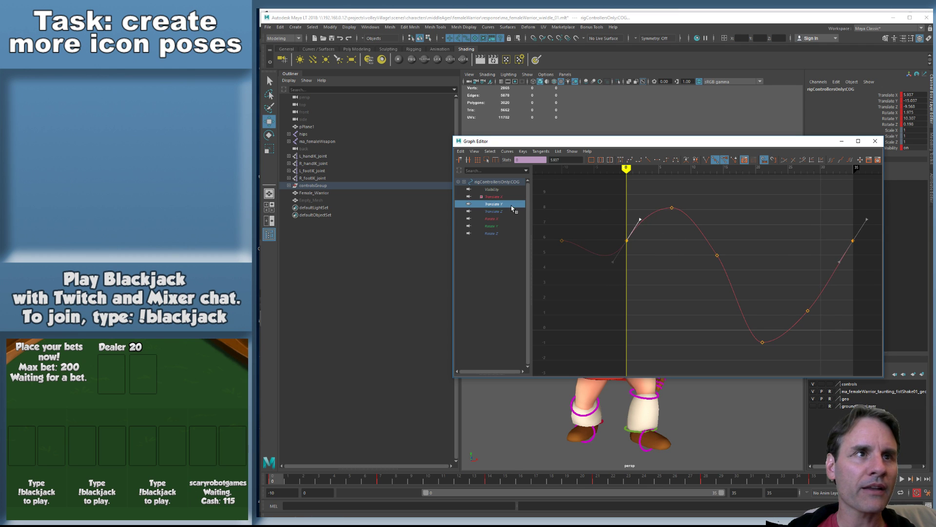
{"action": "left_click", "coordinate": [510, 211]}
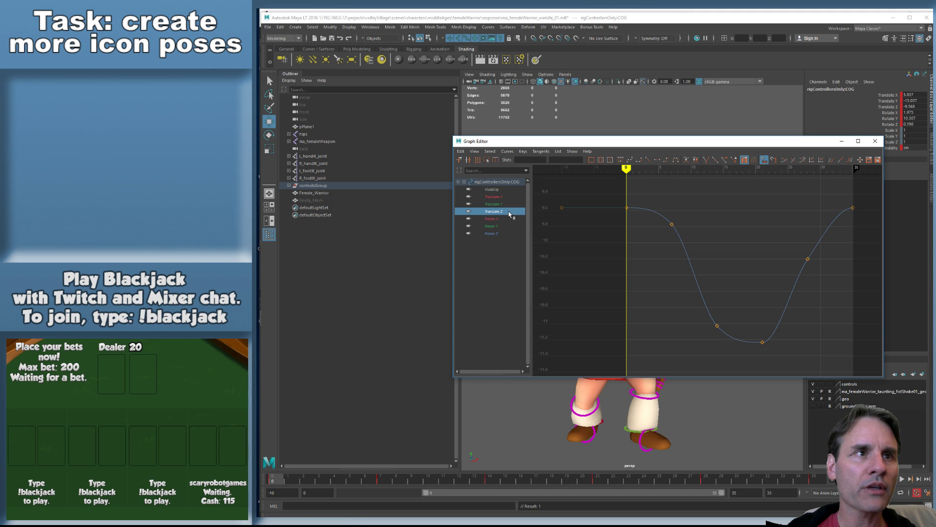
{"action": "left_click", "coordinate": [876, 141]}
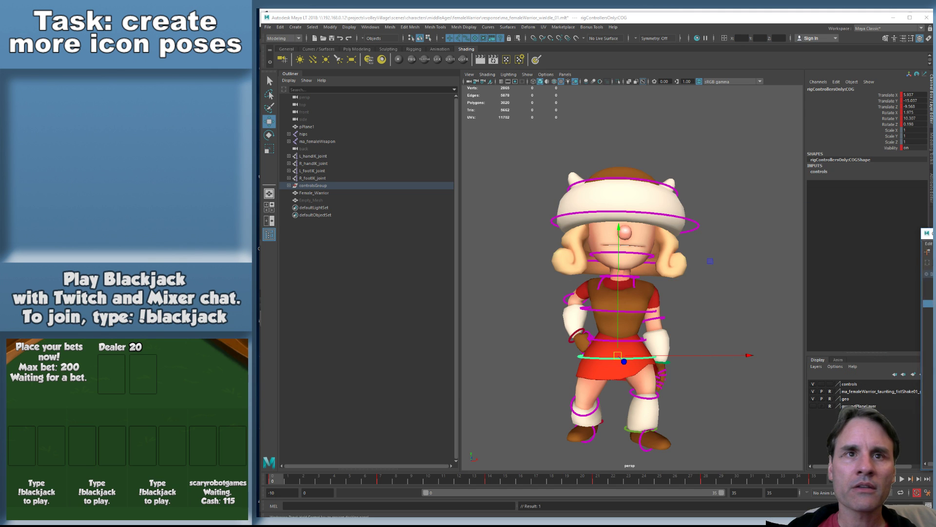
{"action": "left_click", "coordinate": [745, 255]}
{"action": "key", "text": "alt+v"}
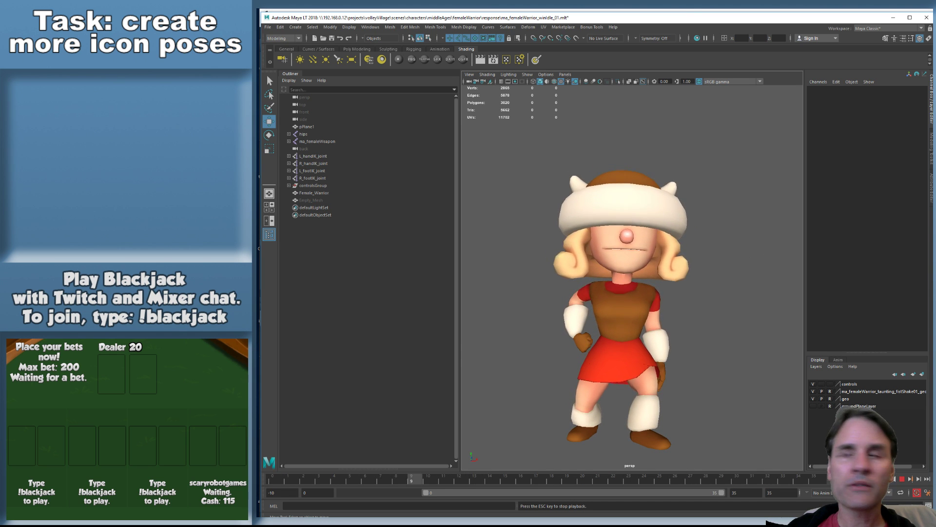
{"action": "key", "text": "alt+v"}
{"action": "key", "text": "alt+shift+v"}
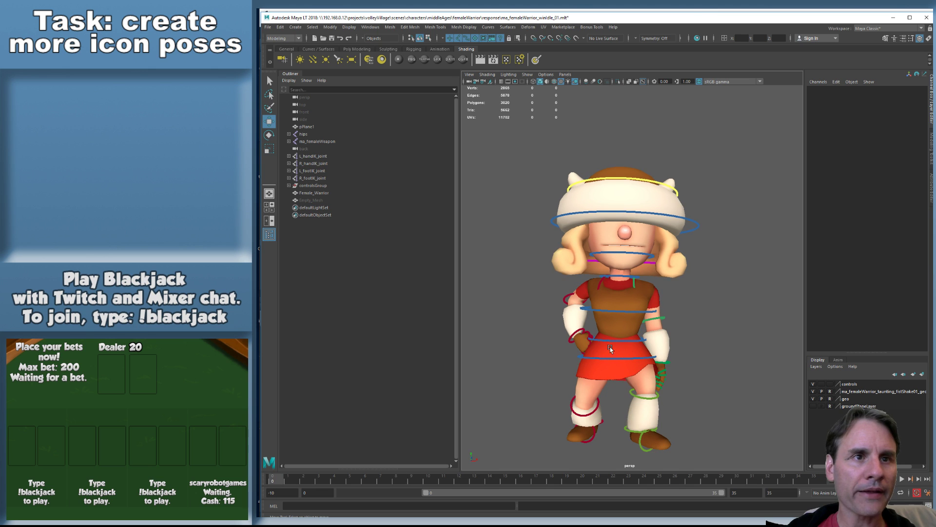
Reopen the COG's Translate Y curve and select its keys from frame 7 through frame 28 for scaling
{"action": "left_click", "coordinate": [616, 362]}
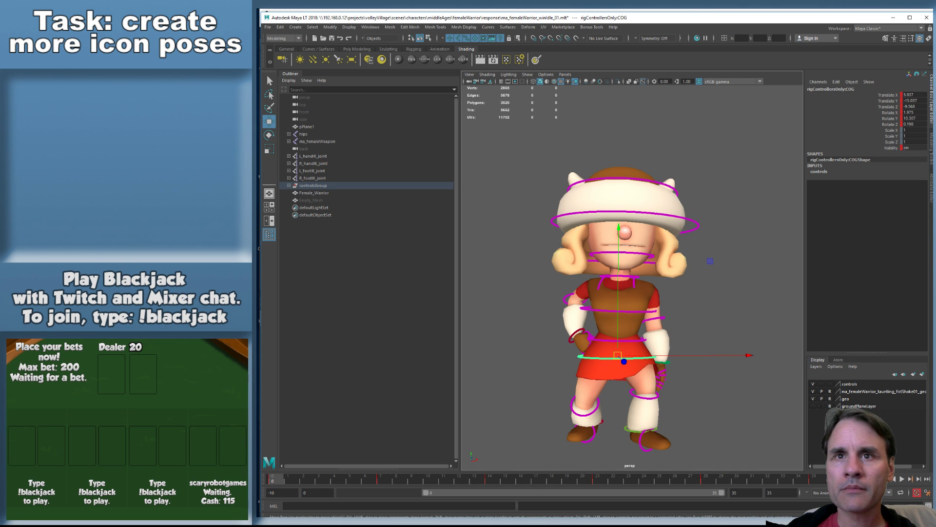
{"action": "left_click_drag", "start_coordinate": [935, 226], "coordinate": [492, 89]}
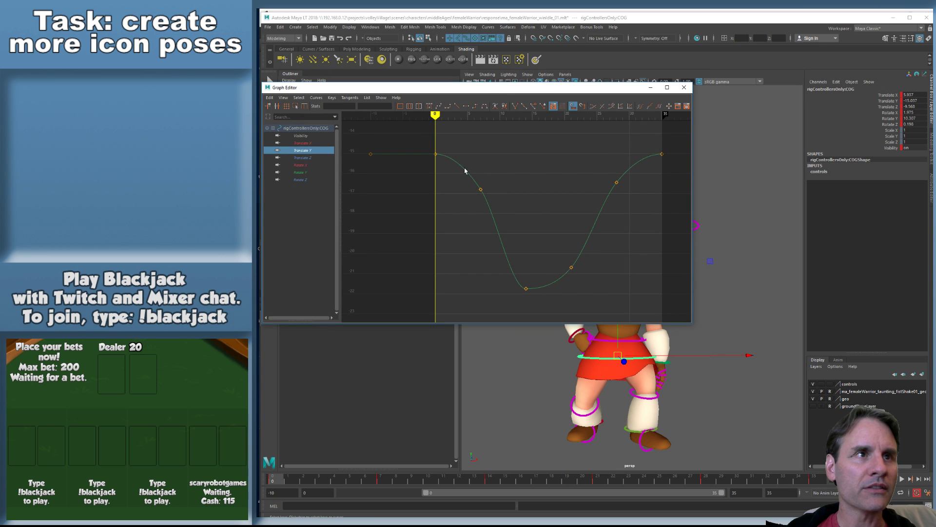
{"action": "left_click_drag", "start_coordinate": [633, 174], "coordinate": [454, 306]}
{"action": "key", "text": "r"}
Try scaling the selected Translate Y keys up to about -19 at frame 14, preview the loop, and undo the scaling
{"action": "scroll", "coordinate": [447, 154], "scroll_direction": "down", "scroll_amount": 3}
{"action": "middle_click_drag", "start_coordinate": [449, 155], "coordinate": [462, 167], "text": "shift"}
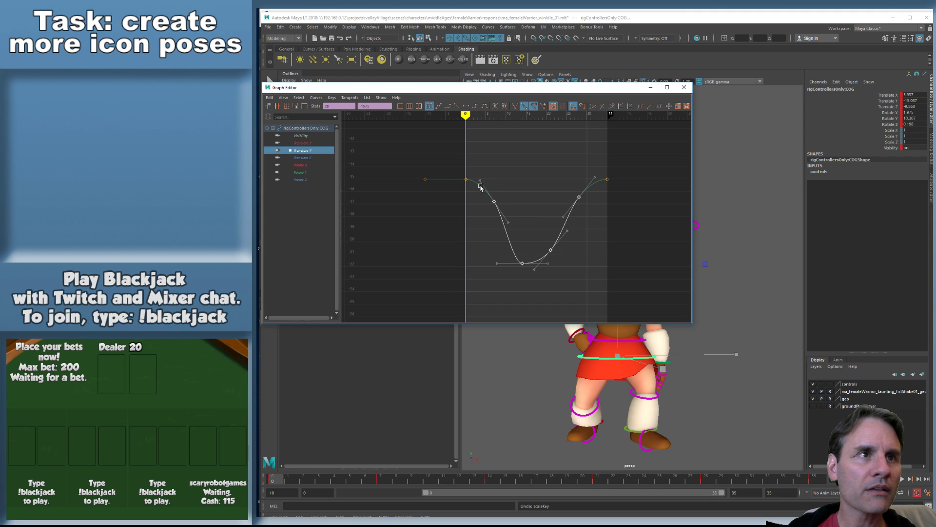
{"action": "key", "text": "a"}
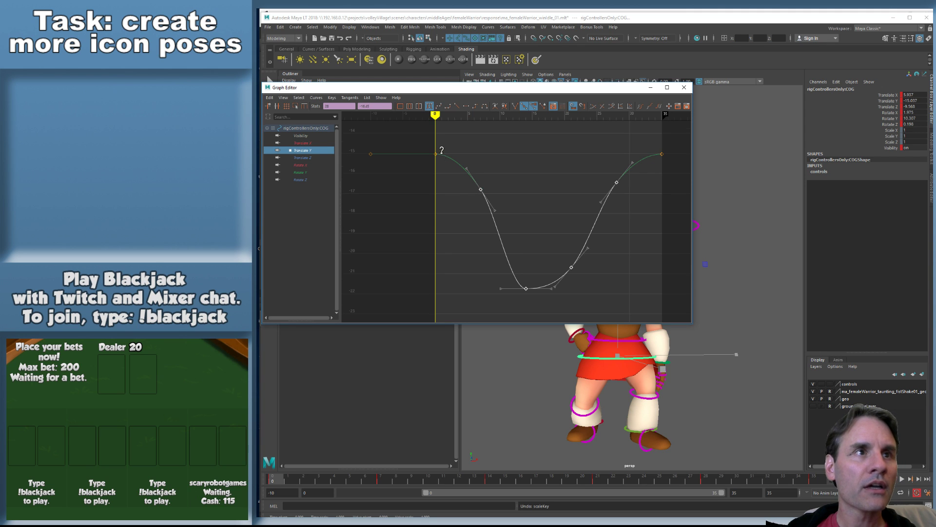
{"action": "middle_click_drag", "start_coordinate": [444, 155], "coordinate": [448, 159], "text": "shift"}
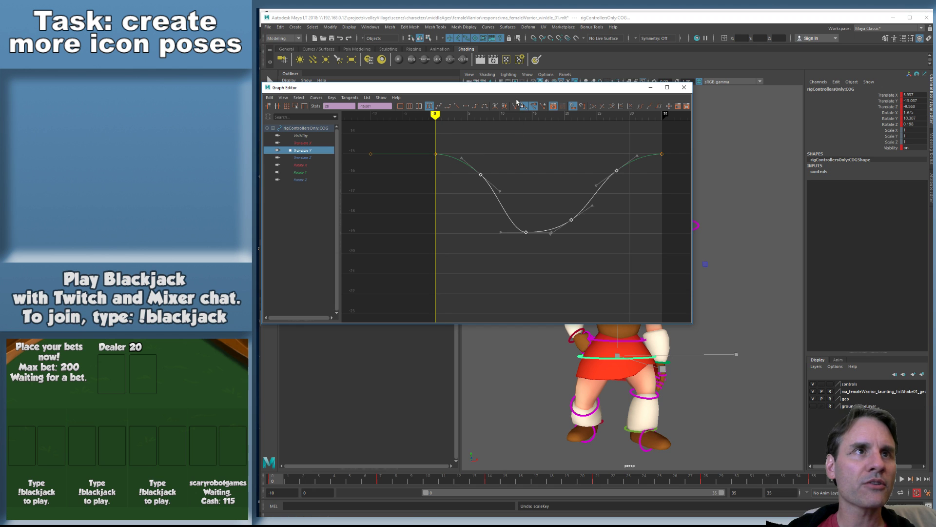
{"action": "left_click", "coordinate": [684, 87]}
{"action": "key", "text": "alt+v"}
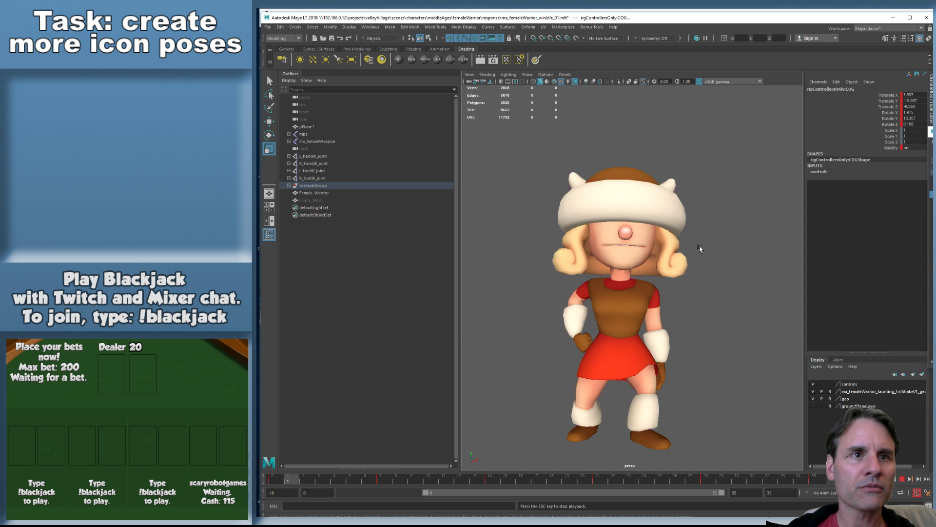
{"action": "key", "text": "alt+v"}
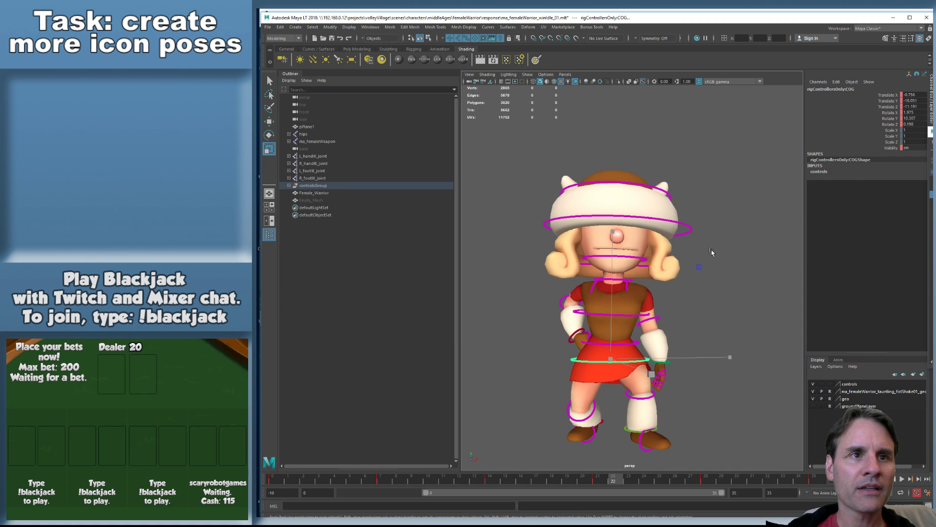
{"action": "key", "text": "alt+shift+v"}
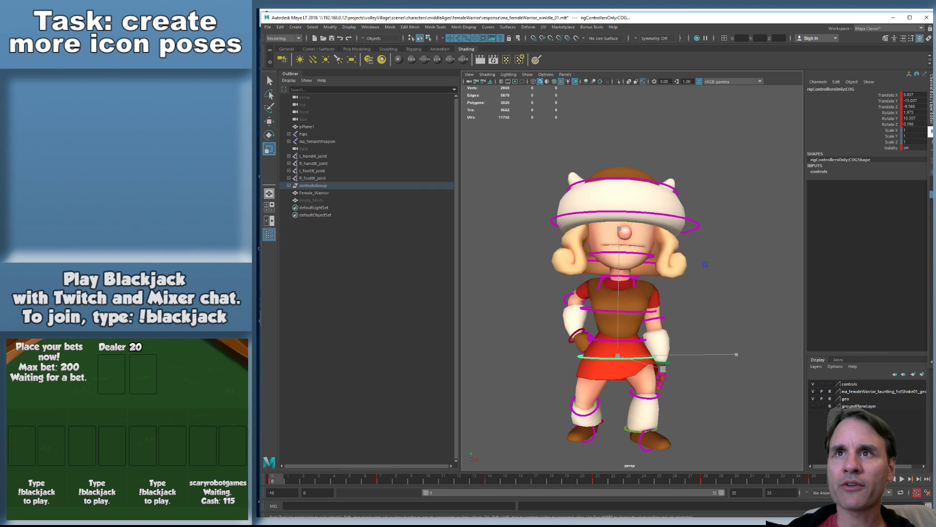
{"action": "left_click_drag", "start_coordinate": [932, 132], "coordinate": [865, 136]}
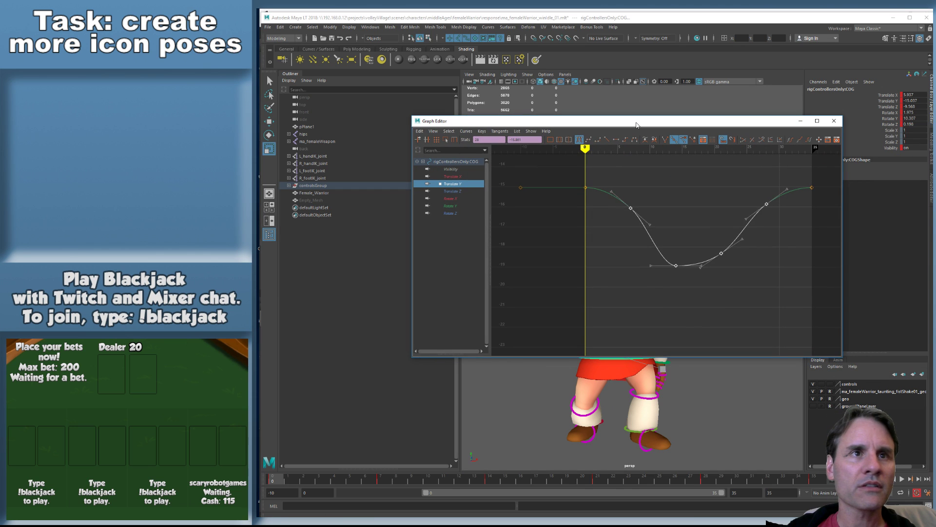
{"action": "key", "text": "ctrl+z"}
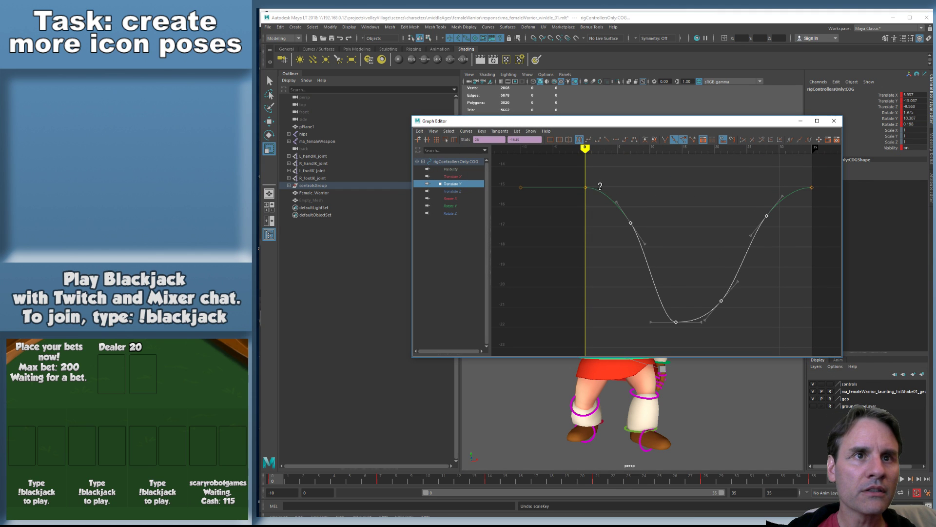
Scale the selected Translate Y keys to about -20.4 at frame 14 and tilt the tangents at frames 14 and 21 for a rounder low point
{"action": "middle_click_drag", "start_coordinate": [599, 188], "coordinate": [600, 191]}
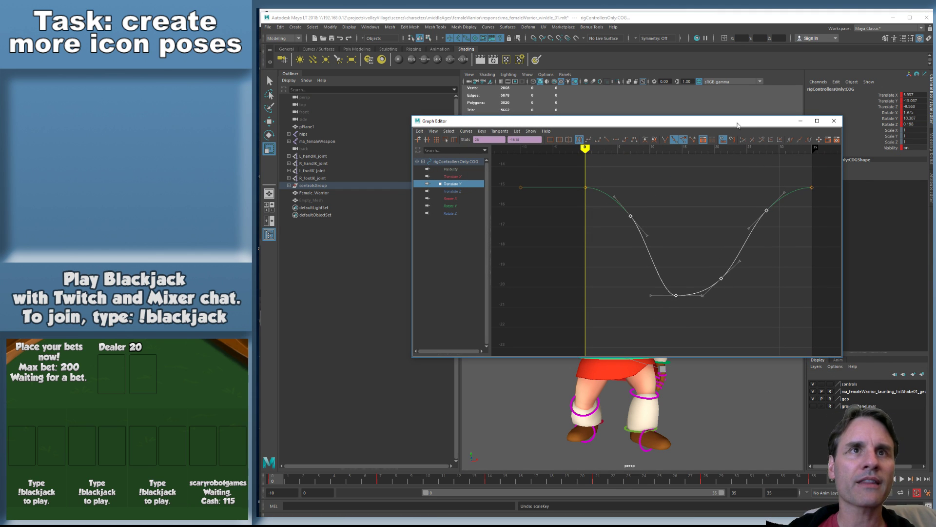
{"action": "left_click_drag", "start_coordinate": [714, 219], "coordinate": [663, 304]}
{"action": "key", "text": "w"}
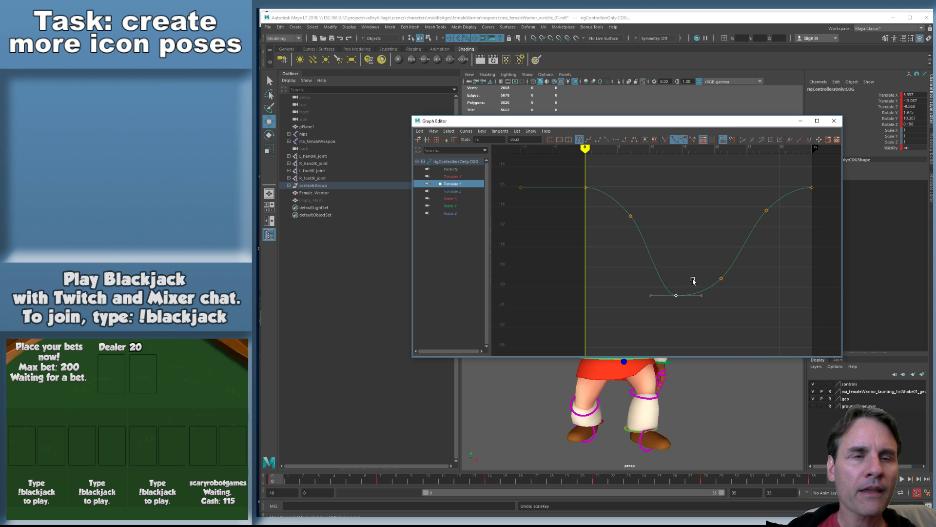
{"action": "middle_click_drag", "start_coordinate": [702, 314], "coordinate": [711, 329]}
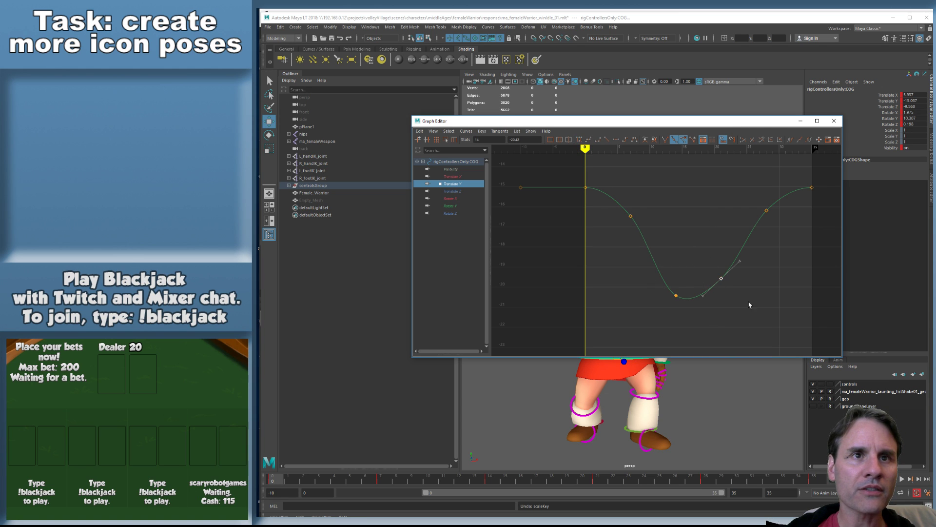
{"action": "middle_click_drag", "start_coordinate": [766, 260], "coordinate": [766, 255]}
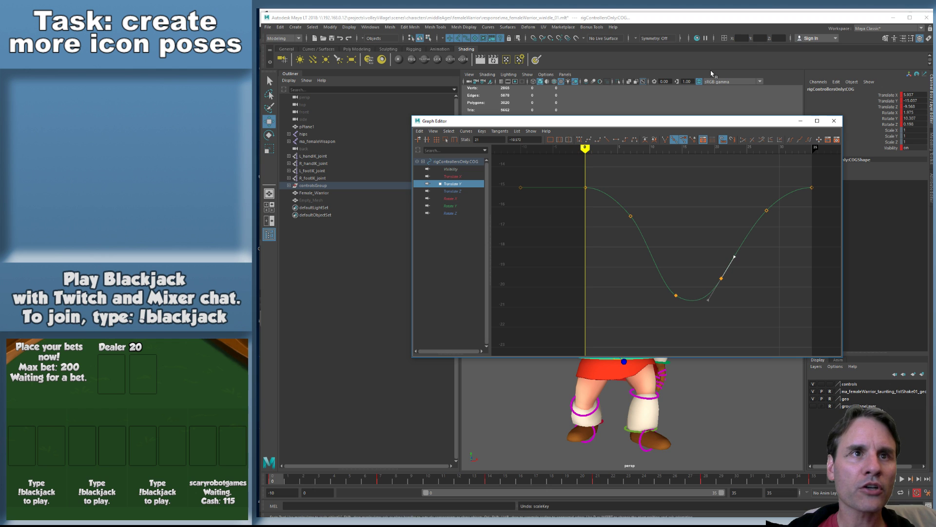
Move the Graph Editor clear of the character and play back the loop, viewing it from an angle
{"action": "left_click_drag", "start_coordinate": [681, 126], "coordinate": [935, 162]}
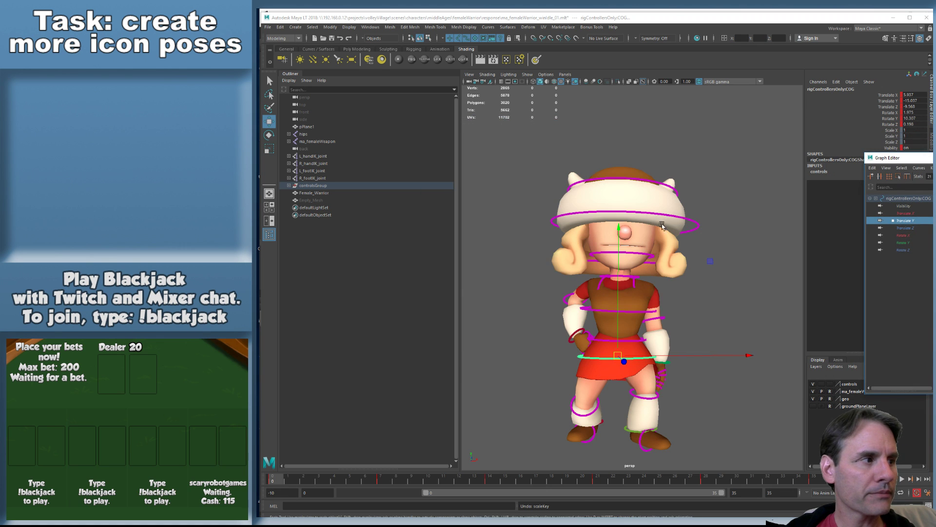
{"action": "key", "text": "alt+v"}
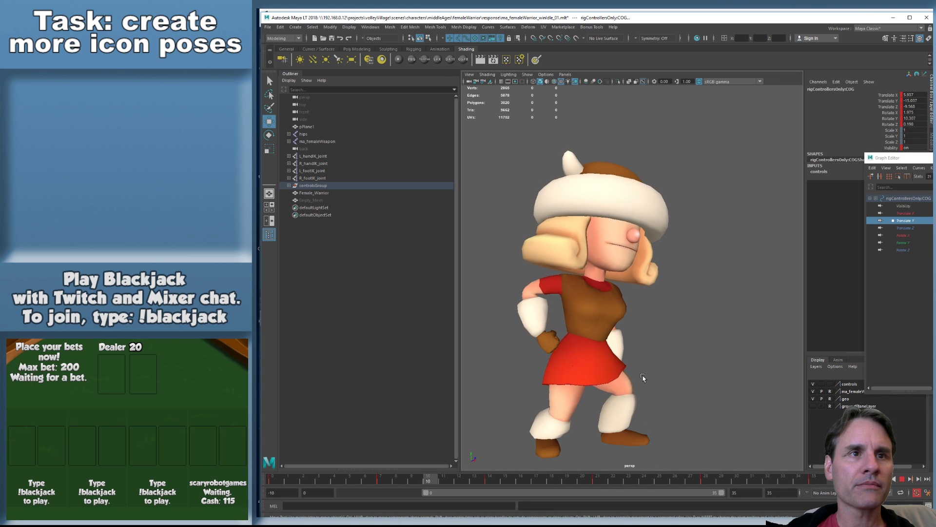
{"action": "key", "text": "Escape"}
From the side, nudge the COG controller along Z at frame 7 and compare it with the neighbouring keyed pose
{"action": "left_click_drag", "start_coordinate": [592, 380], "coordinate": [632, 392], "text": "alt"}
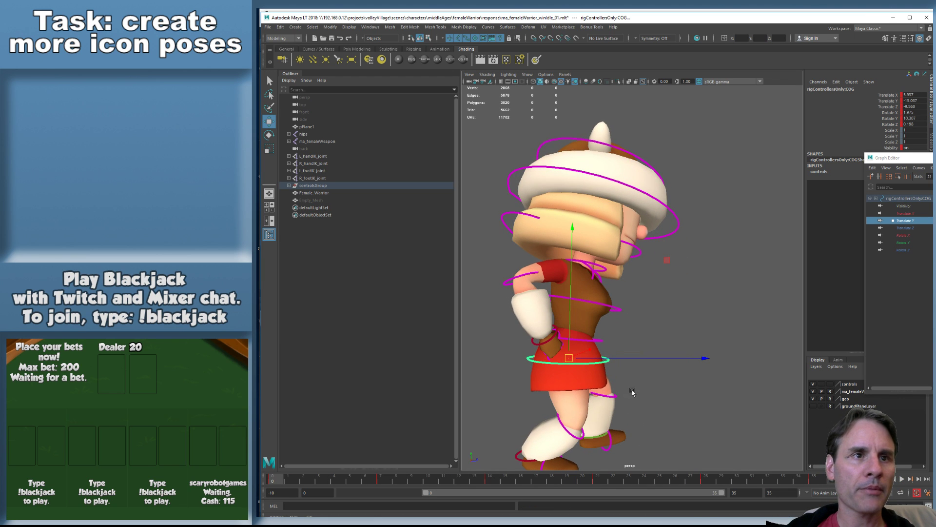
{"action": "key", "text": "period"}
{"action": "left_click_drag", "start_coordinate": [643, 360], "coordinate": [645, 359]}
{"action": "key", "text": "comma"}
{"action": "key", "text": "period"}
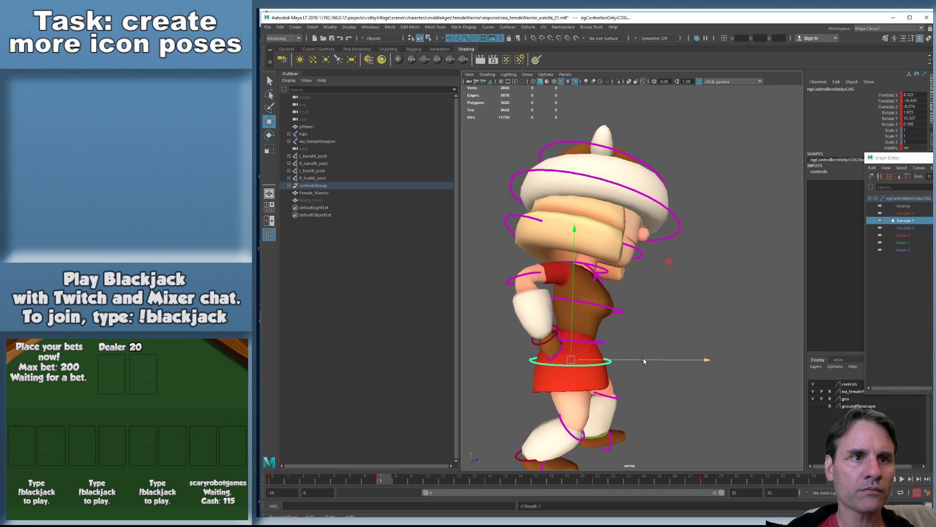
Compare the COG controller's keyed poses from frame 7 onward and play back the loop from the side
{"action": "key", "text": "period"}
{"action": "key", "text": "period"}
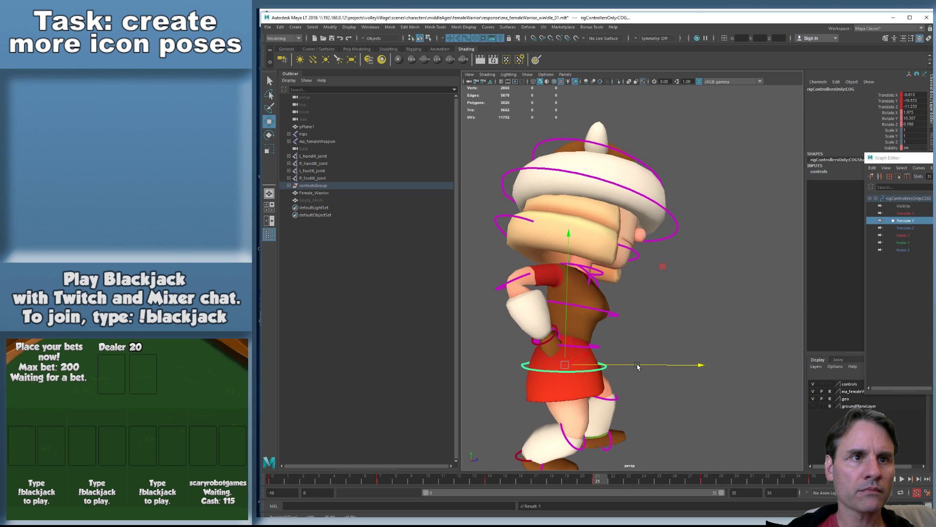
{"action": "key", "text": "period"}
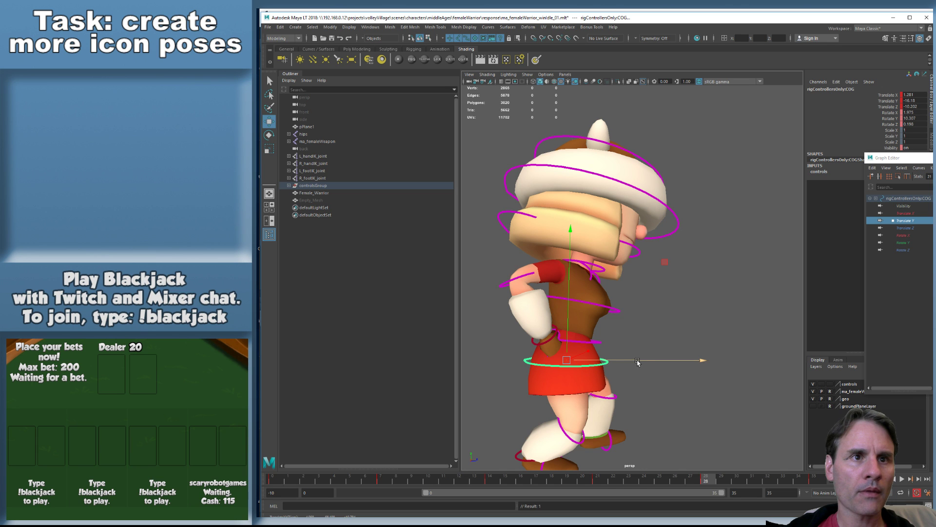
{"action": "key", "text": "period"}
{"action": "key", "text": "alt+v"}
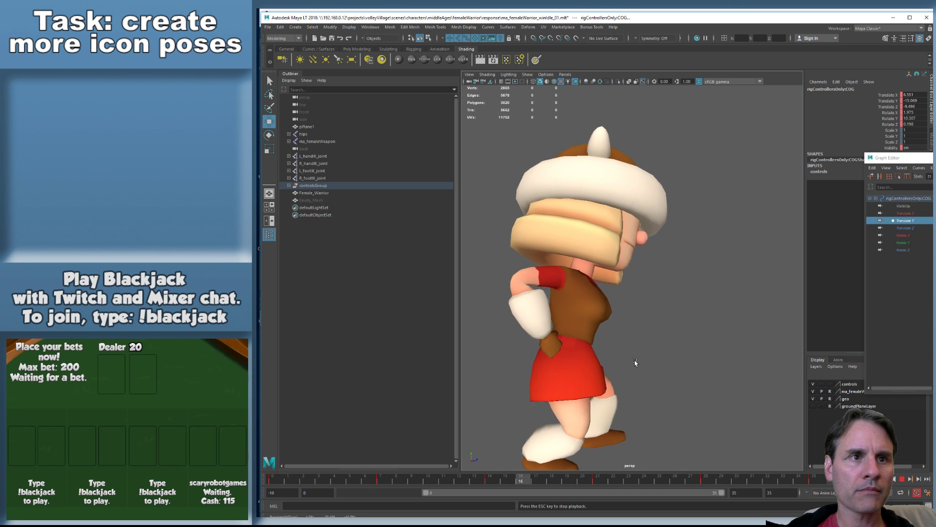
{"action": "key", "text": "alt+v"}
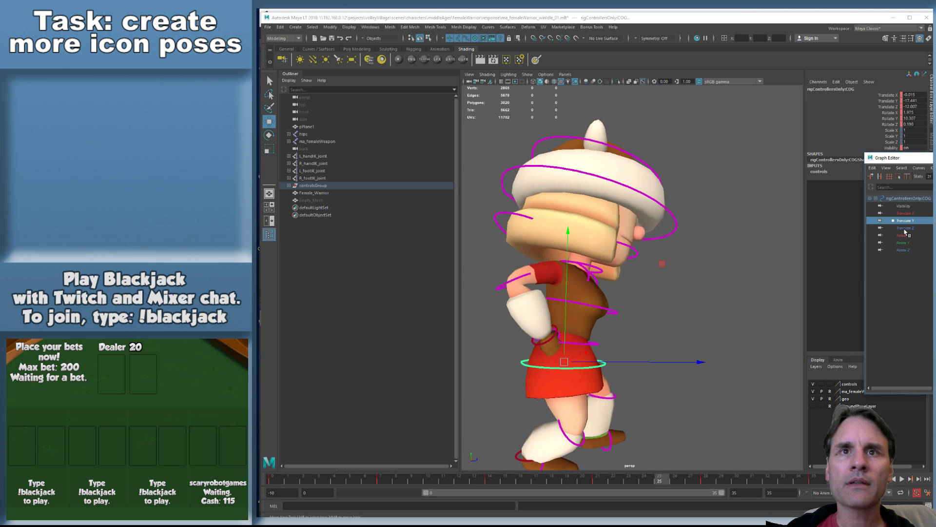
In the Graph Editor, tilt the COG Translate Z tangents at frames 0 and 35 upward for a smooth loop transition
{"action": "left_click_drag", "start_coordinate": [932, 157], "coordinate": [662, 158]}
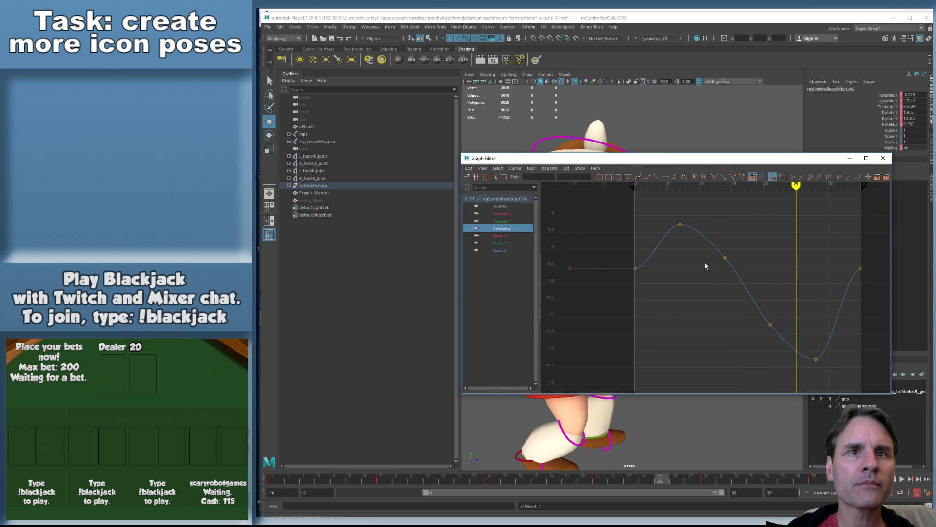
{"action": "left_click_drag", "start_coordinate": [626, 250], "coordinate": [643, 279]}
{"action": "left_click_drag", "start_coordinate": [857, 259], "coordinate": [878, 257], "text": "shift"}
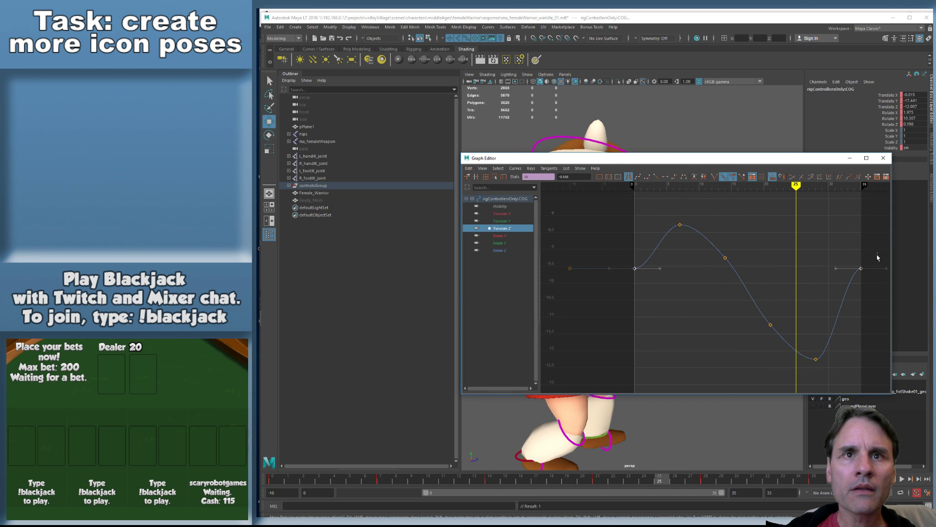
{"action": "middle_click_drag", "start_coordinate": [707, 310], "coordinate": [707, 277]}
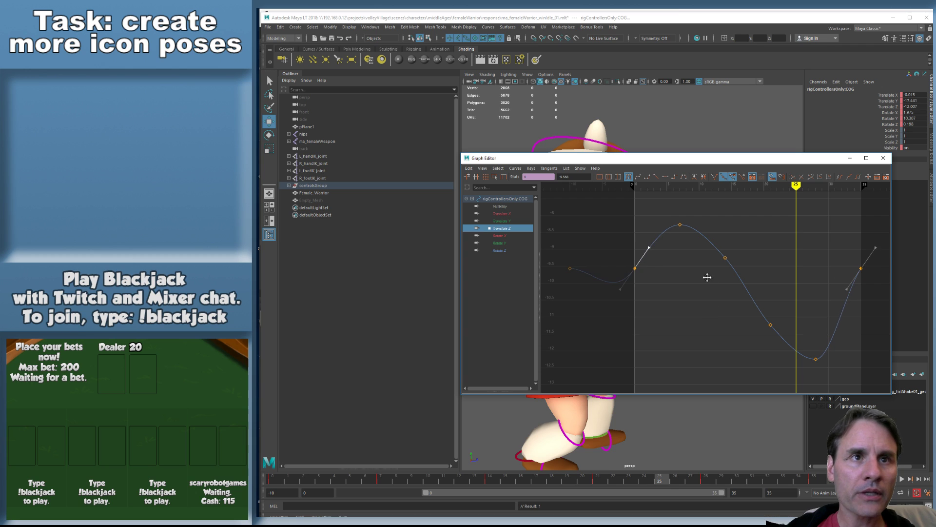
Raise the COG Translate Z key at frame 28 to about -11.8, tilt its tangent upward, and close the Graph Editor
{"action": "left_click_drag", "start_coordinate": [798, 333], "coordinate": [865, 381]}
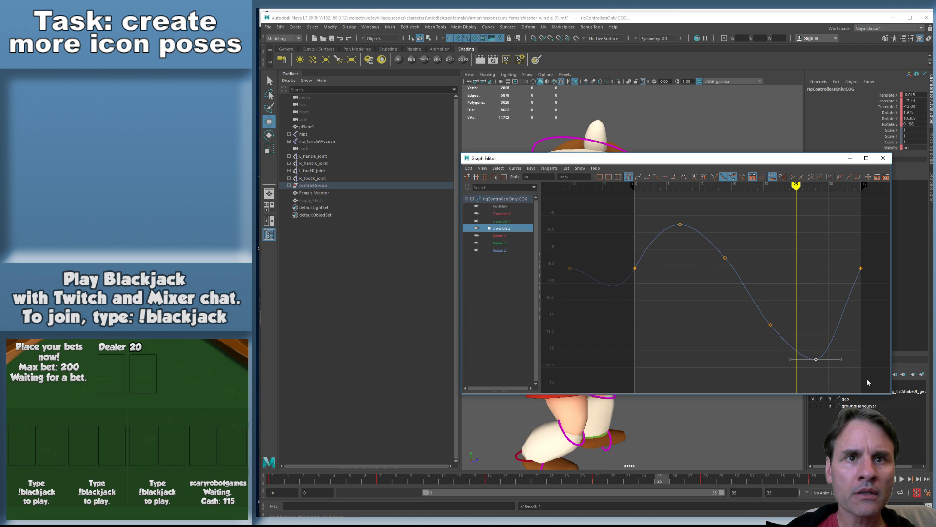
{"action": "mouse_move", "coordinate": [848, 351]}
{"action": "middle_mouse_down", "text": "shift"}
{"action": "mouse_move", "coordinate": [849, 337]}
{"action": "mouse_move", "coordinate": [855, 357]}
{"action": "middle_mouse_up", "text": "shift"}
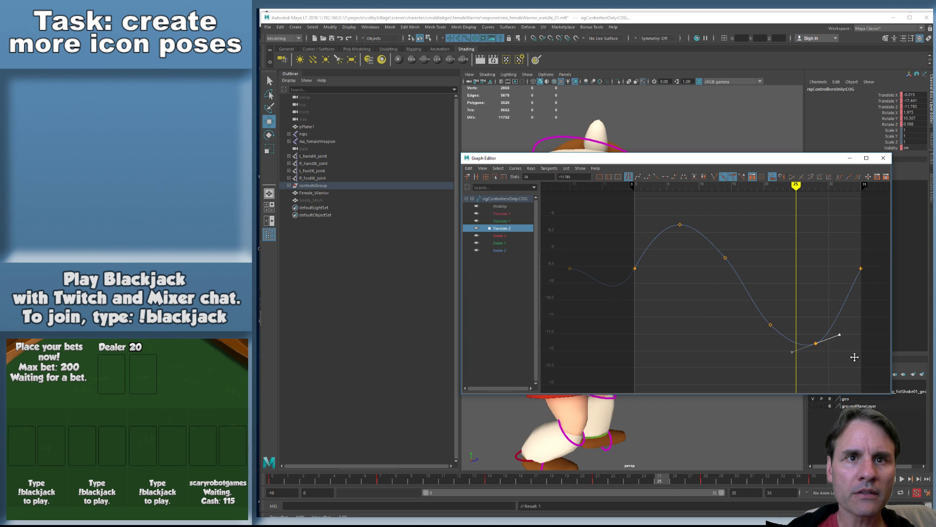
{"action": "left_click", "coordinate": [732, 260]}
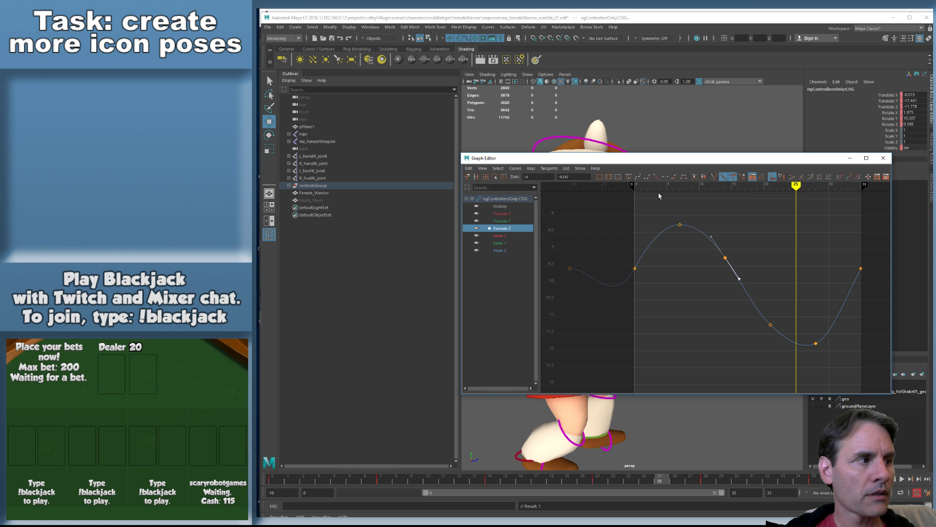
{"action": "left_click", "coordinate": [883, 157]}
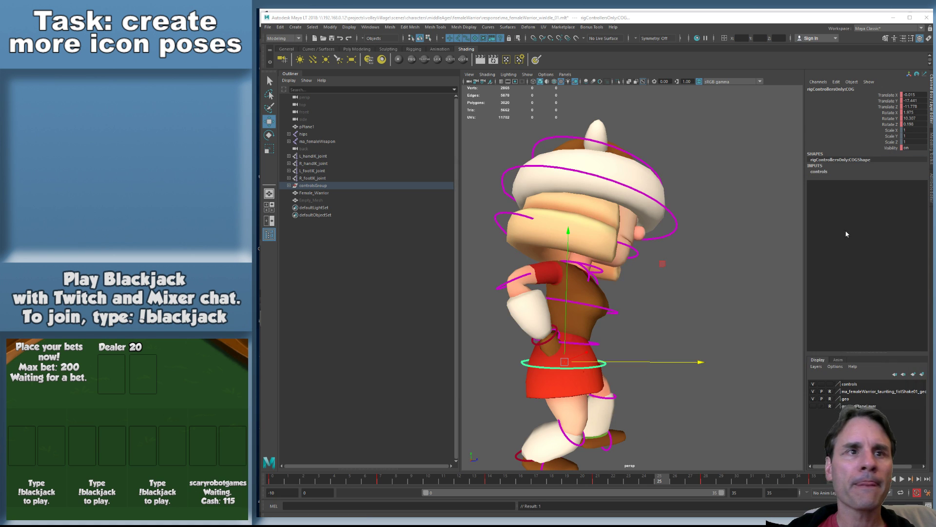
Play back the loop from the side and the front, and return to the first frame
{"action": "key", "text": "alt+v"}
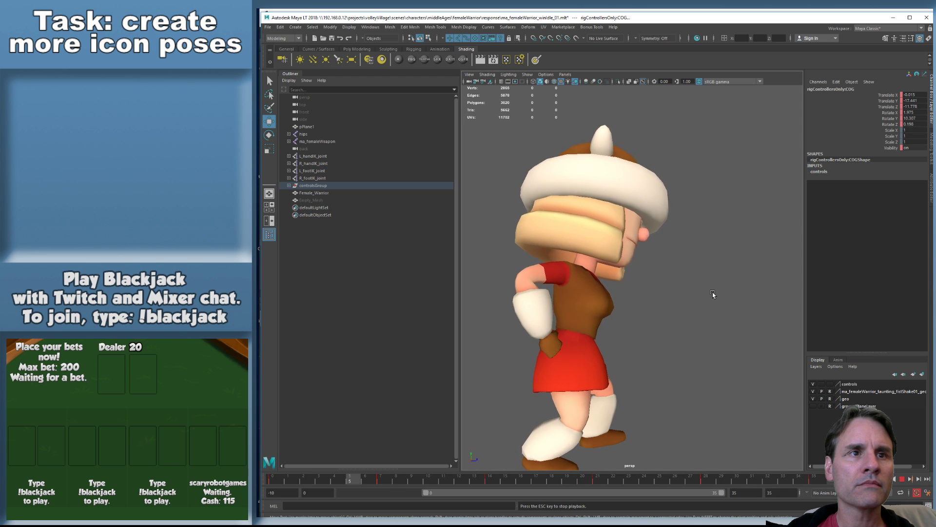
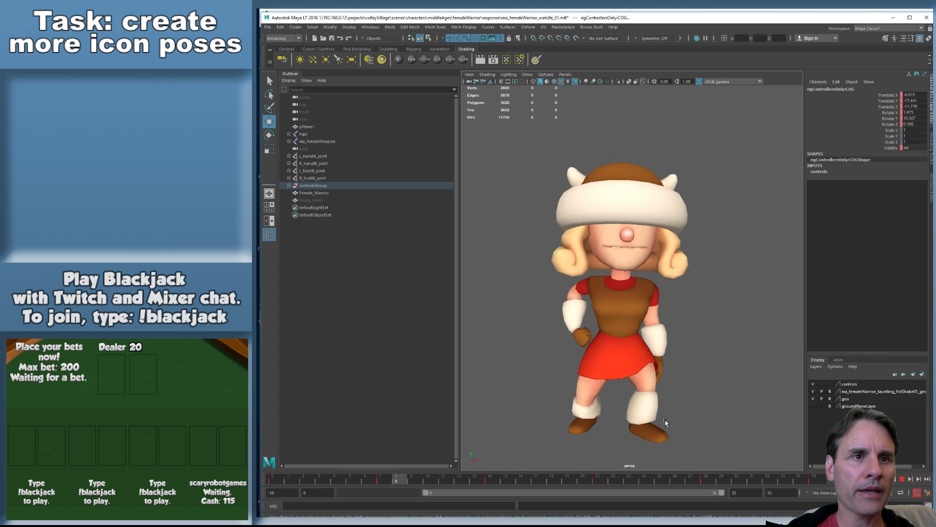
{"action": "key", "text": "alt+v"}
{"action": "key", "text": "alt+shift+v"}
At frame 7, move the right-hand IK controller inward so the fist stays planted on the hip
{"action": "scroll", "coordinate": [628, 408], "scroll_direction": "up", "scroll_amount": 5}
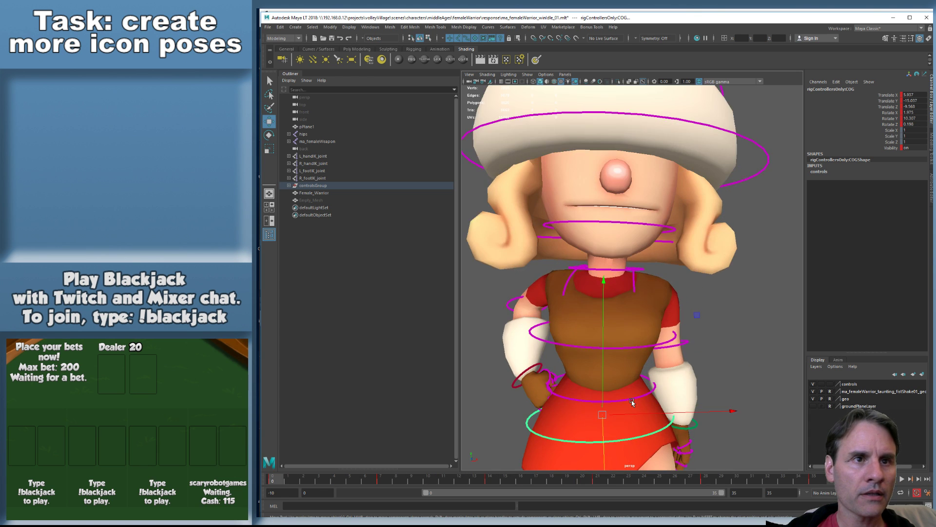
{"action": "middle_click_drag", "start_coordinate": [644, 401], "coordinate": [634, 338], "text": "alt"}
{"action": "middle_click_drag", "start_coordinate": [526, 348], "coordinate": [571, 338], "text": "alt"}
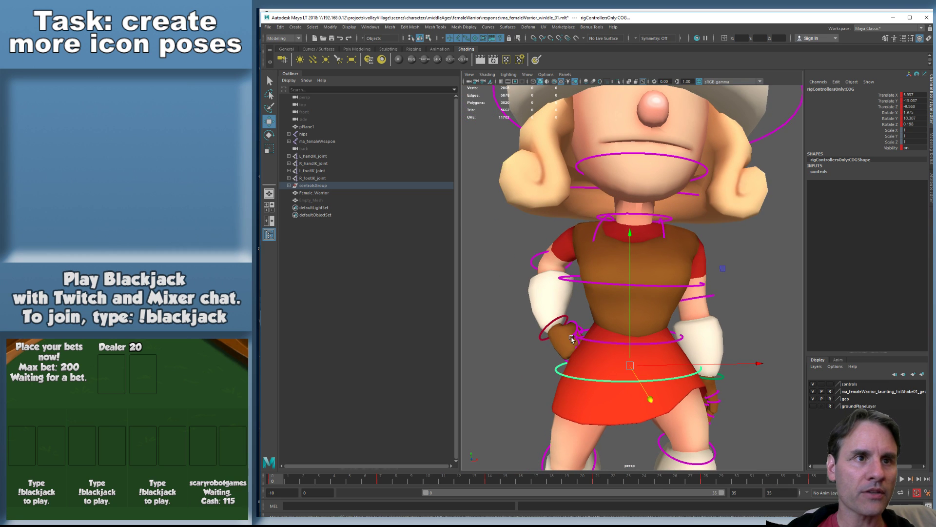
{"action": "left_click", "coordinate": [539, 335]}
{"action": "left_click", "coordinate": [542, 336]}
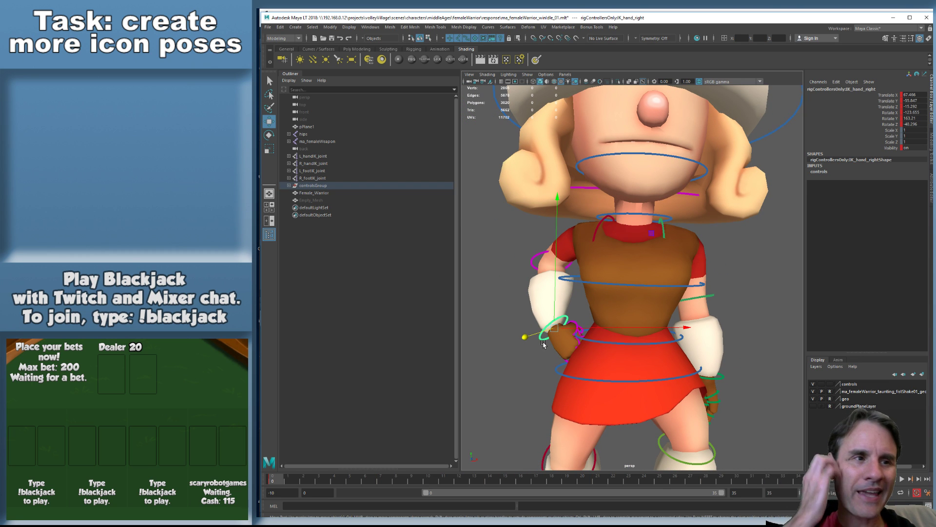
{"action": "left_click_drag", "start_coordinate": [542, 343], "coordinate": [585, 340], "text": "alt"}
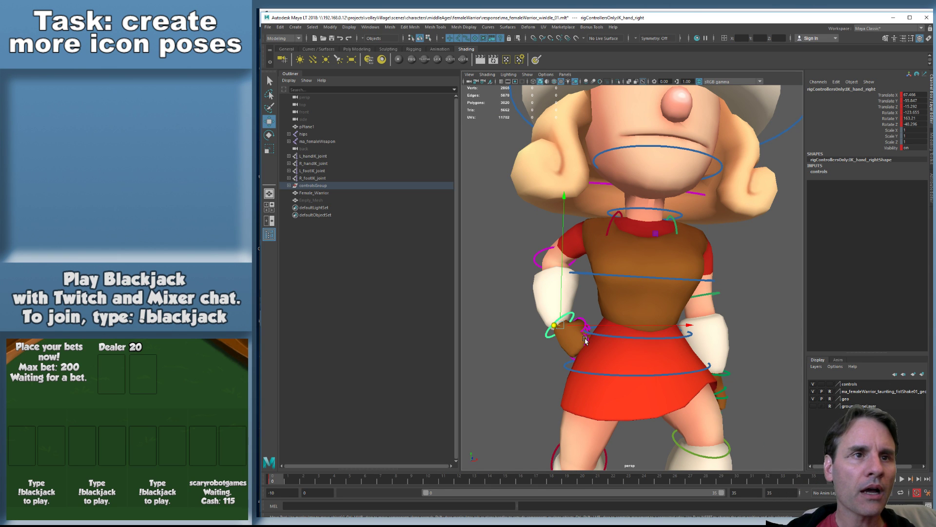
{"action": "right_click_drag", "start_coordinate": [585, 340], "coordinate": [643, 312], "text": "alt"}
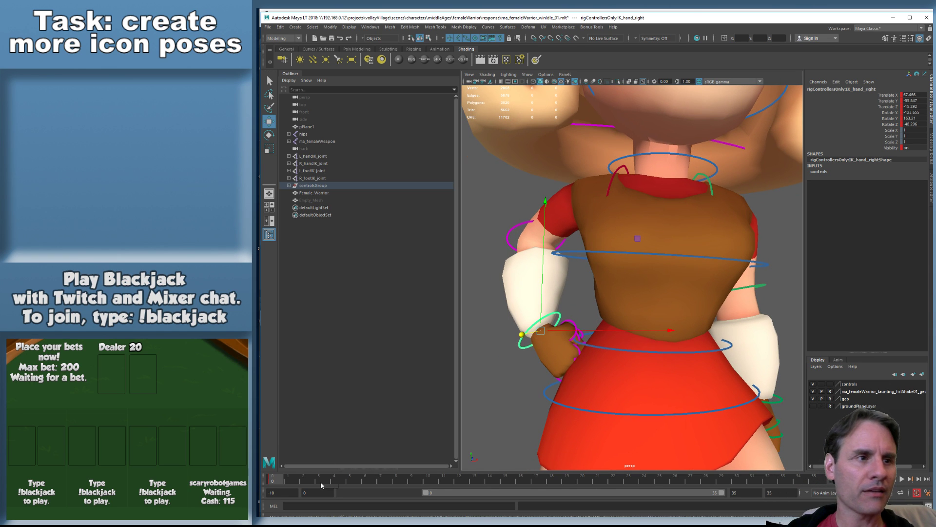
{"action": "left_click", "coordinate": [576, 409]}
{"action": "key", "text": "."}
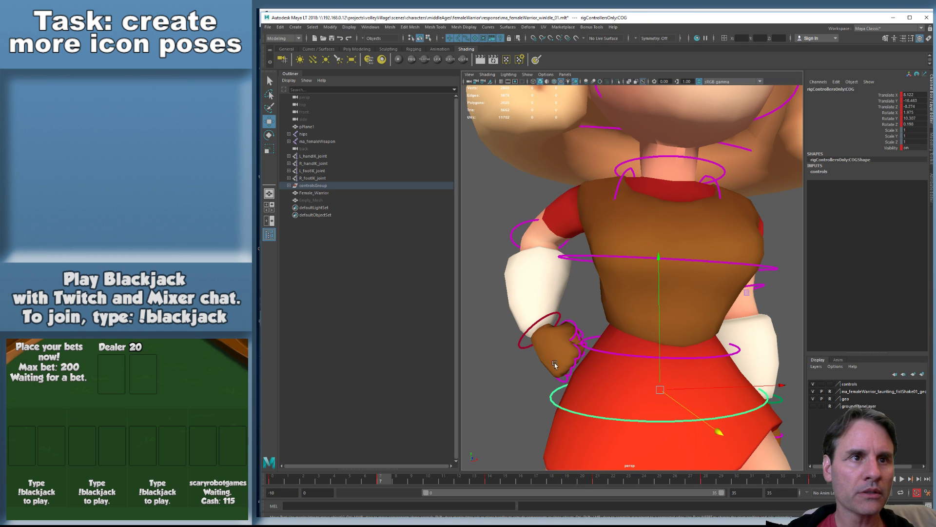
{"action": "left_click", "coordinate": [525, 344]}
{"action": "left_click_drag", "start_coordinate": [538, 332], "coordinate": [548, 334]}
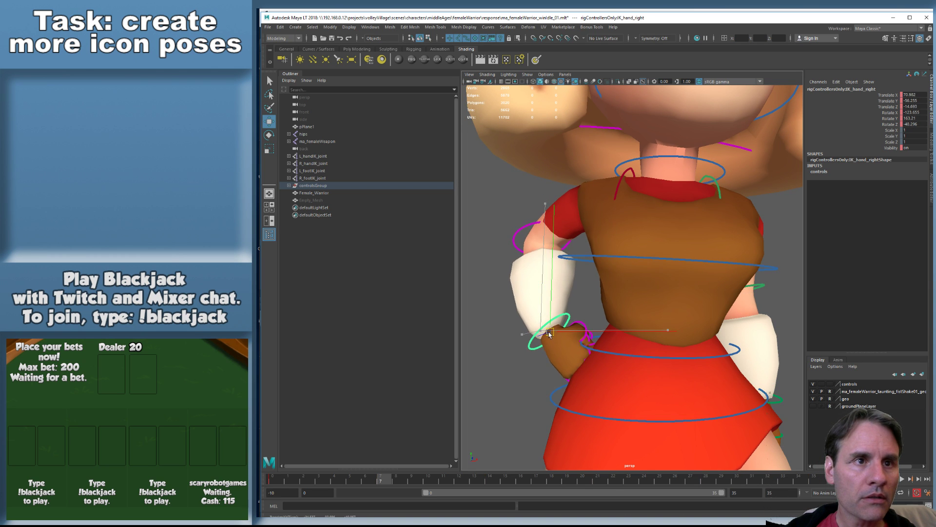
Rotate the right-hand IK controller at frame 7 to fit the fist against the hip, comparing it with the first frame
{"action": "key", "text": "e"}
{"action": "left_click_drag", "start_coordinate": [655, 344], "coordinate": [658, 361]}
{"action": "middle_click_drag", "start_coordinate": [670, 358], "coordinate": [660, 292], "text": "alt"}
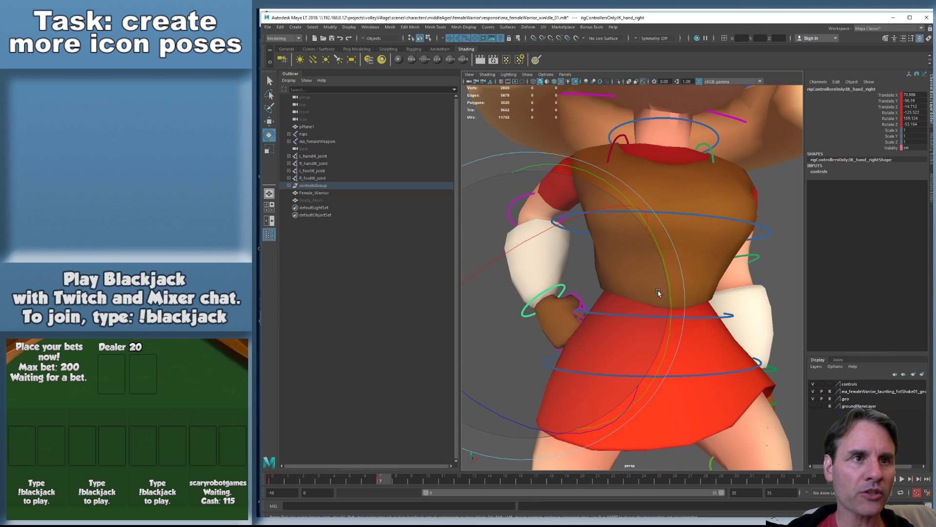
{"action": "key", "text": "w"}
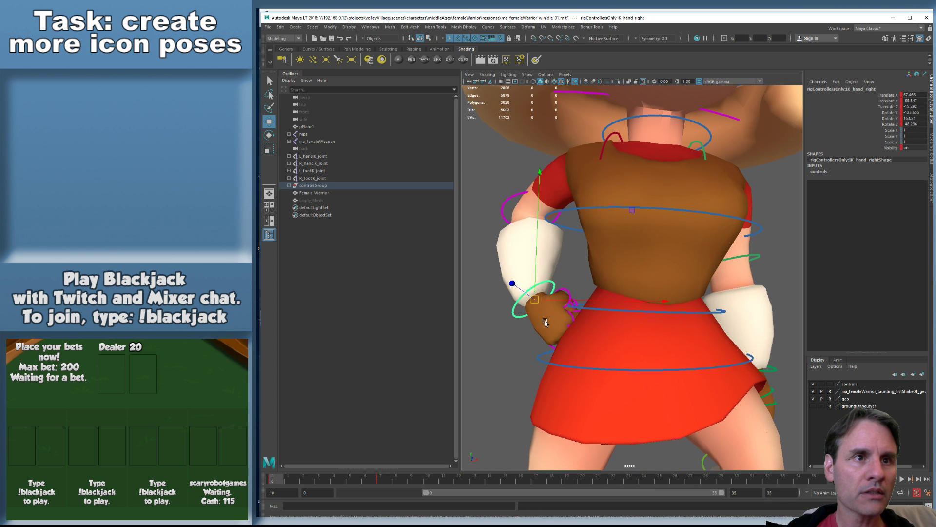
{"action": "key", "text": "e"}
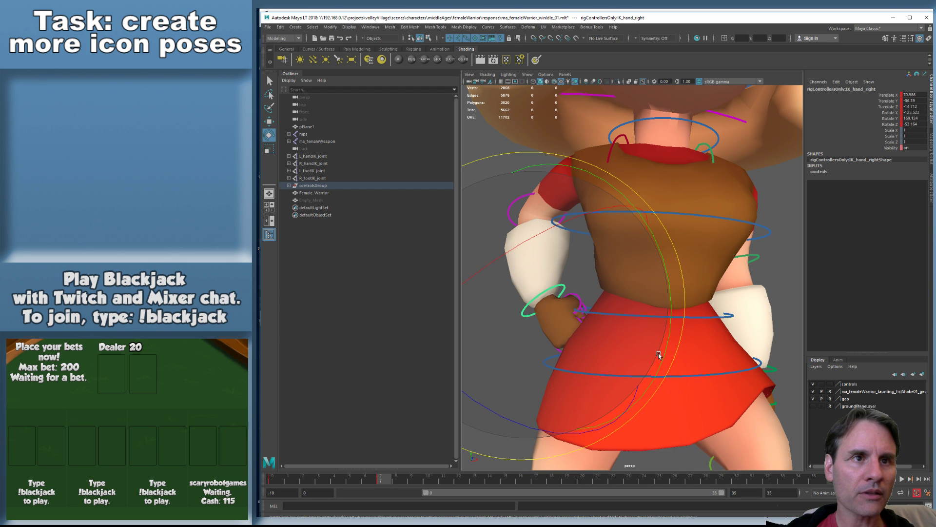
{"action": "left_click_drag", "start_coordinate": [658, 355], "coordinate": [651, 361]}
{"action": "key", "text": "w"}
At frame 14, lower the right-hand IK controller so the fist follows the dropped hip
{"action": "left_click", "coordinate": [628, 375]}
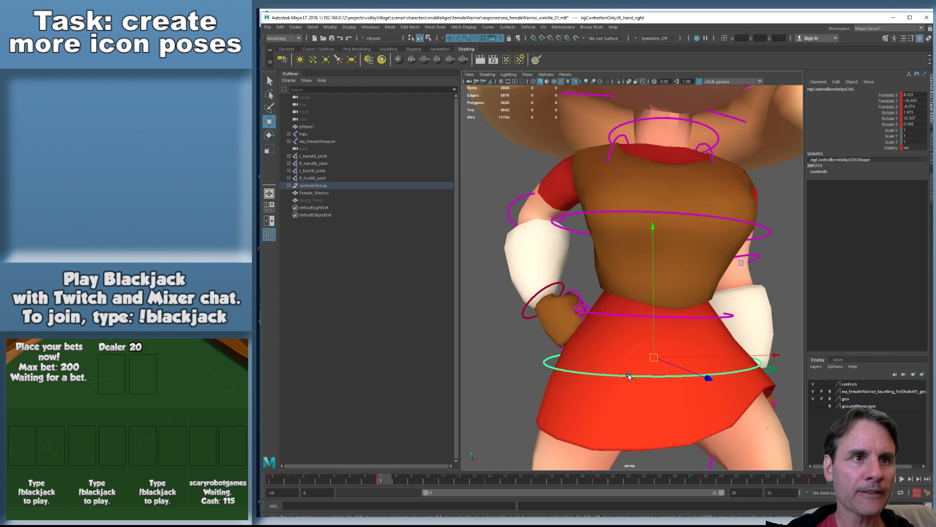
{"action": "key", "text": "."}
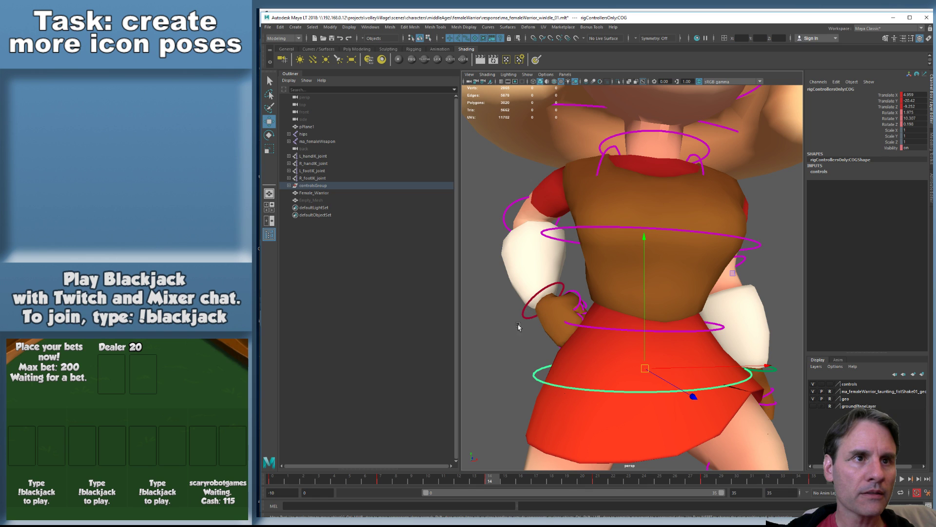
{"action": "left_click", "coordinate": [536, 314]}
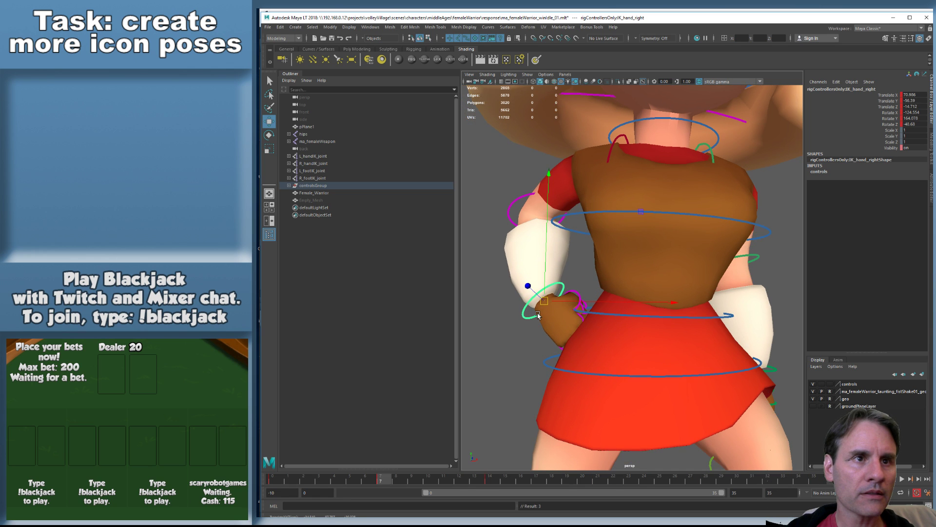
{"action": "key", "text": "."}
{"action": "key", "text": "."}
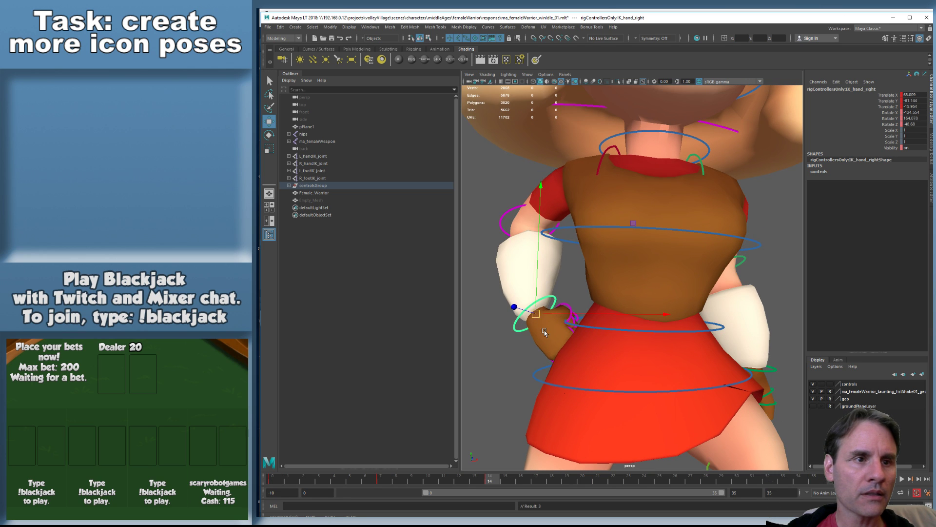
At frame 21, move the right-hand IK controller outward so the fist rests on the shifted hip
{"action": "left_click", "coordinate": [553, 384]}
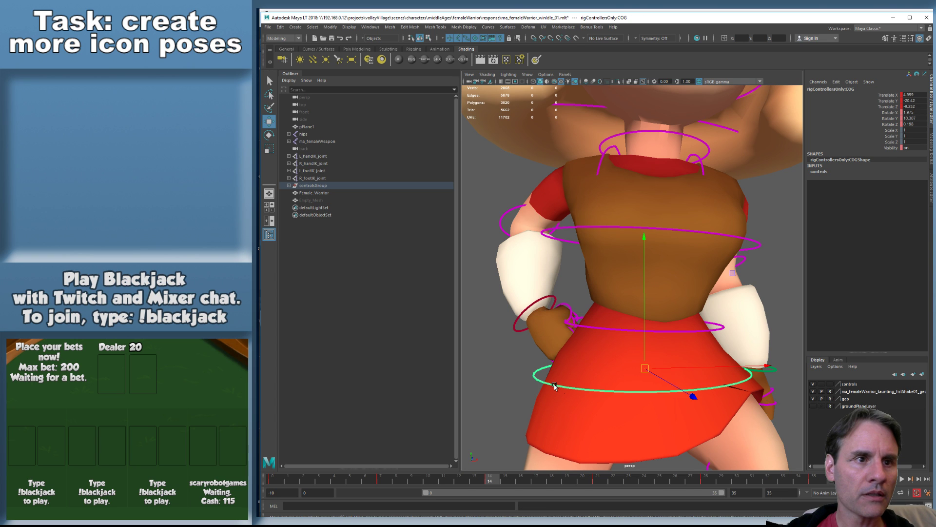
{"action": "key", "text": "."}
{"action": "left_click", "coordinate": [516, 330]}
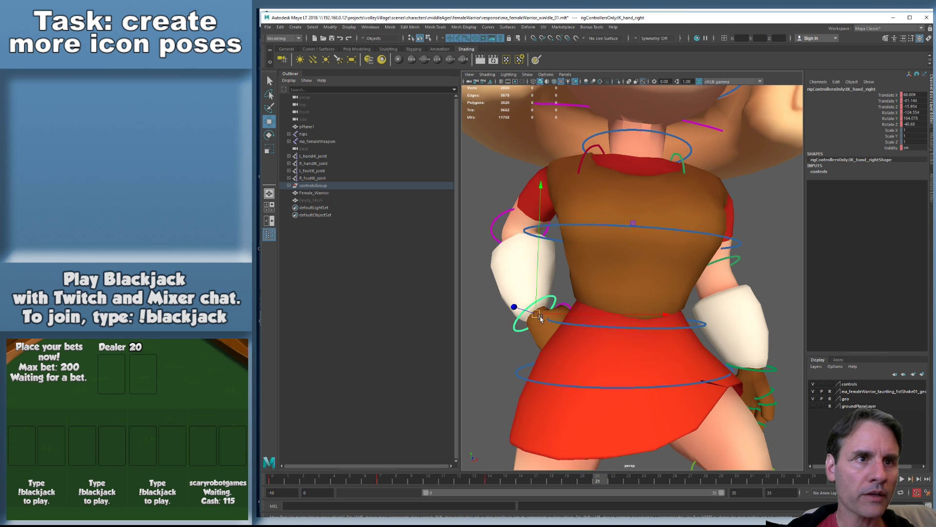
{"action": "left_click_drag", "start_coordinate": [538, 316], "coordinate": [521, 312]}
{"action": "left_click_drag", "start_coordinate": [606, 350], "coordinate": [609, 350], "text": "alt"}
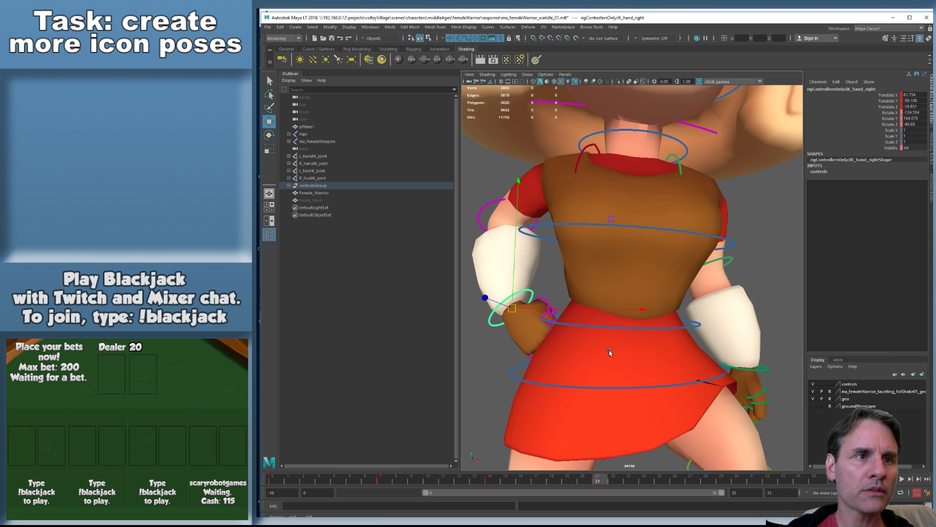
At frame 28, move the right-hand IK controller up and inward to keep the fist on the rising hip
{"action": "left_click", "coordinate": [503, 382]}
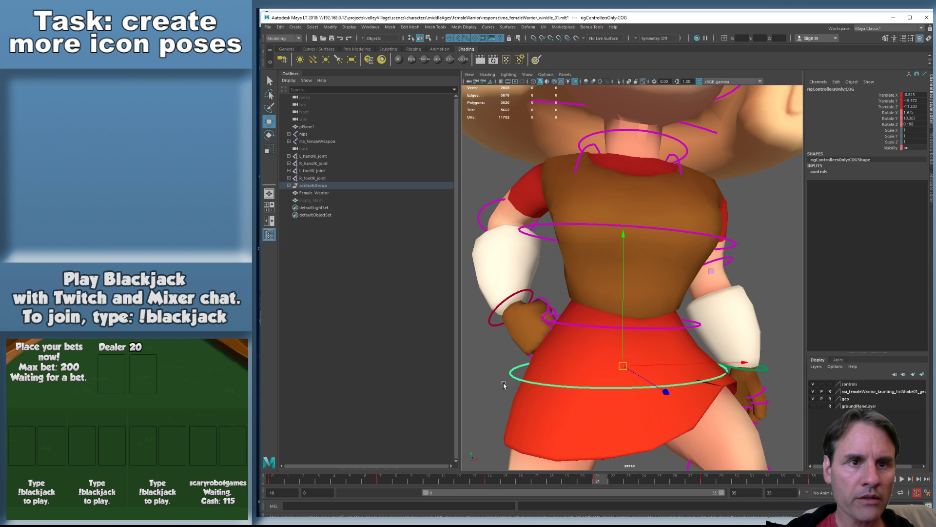
{"action": "key", "text": "."}
{"action": "left_click", "coordinate": [501, 330]}
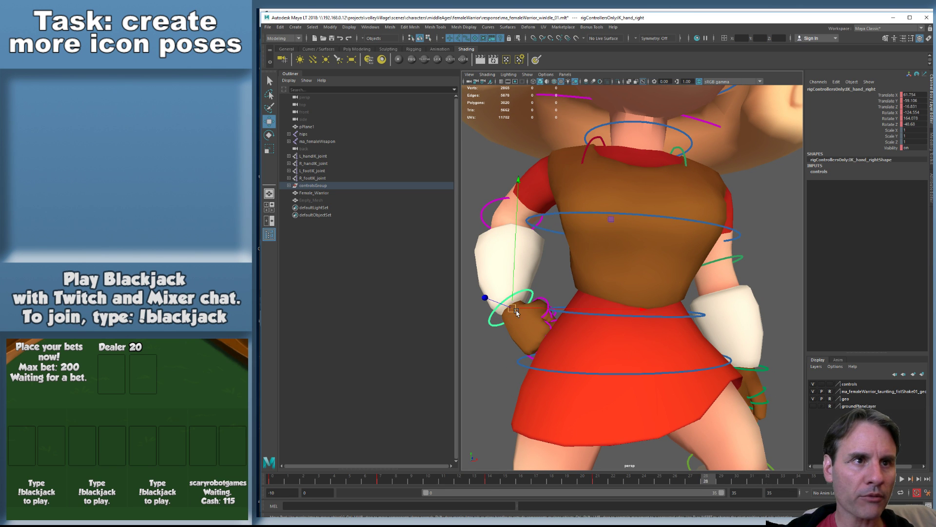
{"action": "left_click_drag", "start_coordinate": [512, 312], "coordinate": [518, 300]}
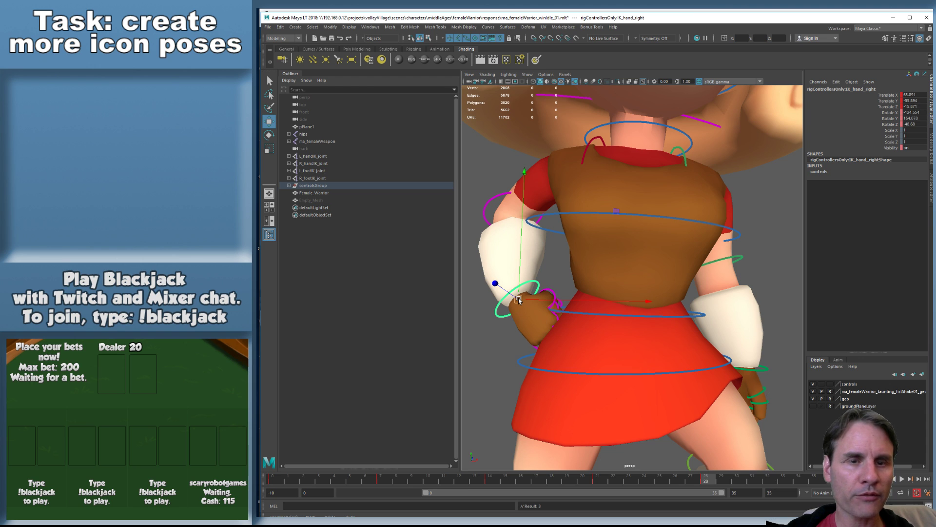
Match the right-hand IK controller's pose at frame 35 to the first frame and play back the loop
{"action": "key", "text": "alt+v"}
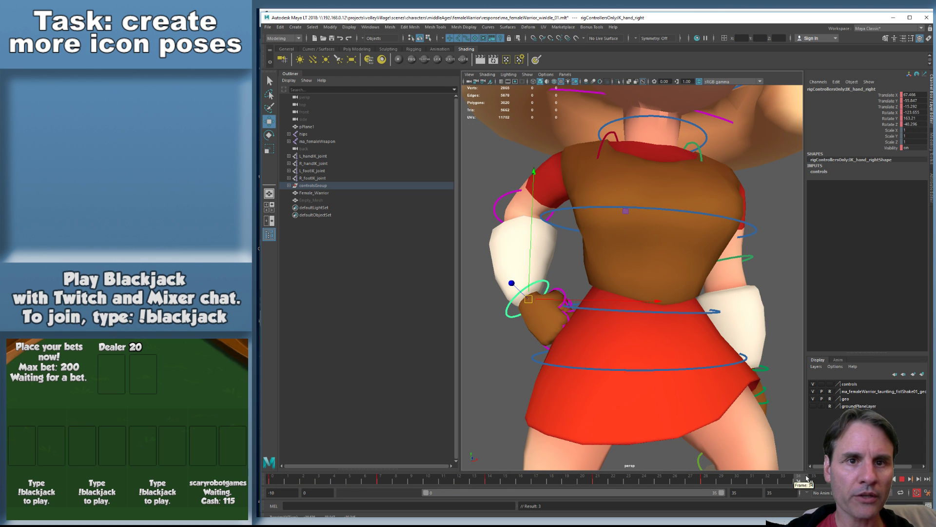
{"action": "key", "text": "alt+v"}
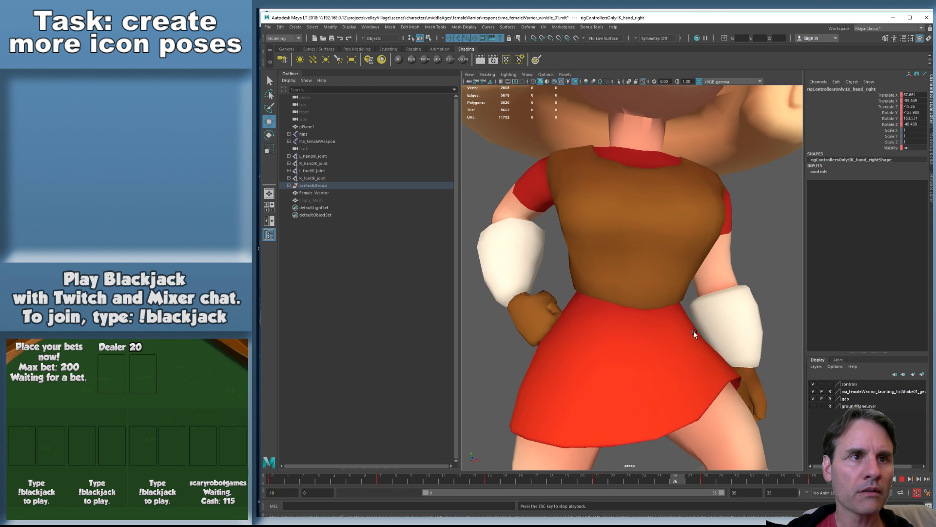
Stop playback and, at frame 7, nudge the right-hand IK controller slightly outward and down so the fist stays on the hip
{"action": "key", "text": "alt+v"}
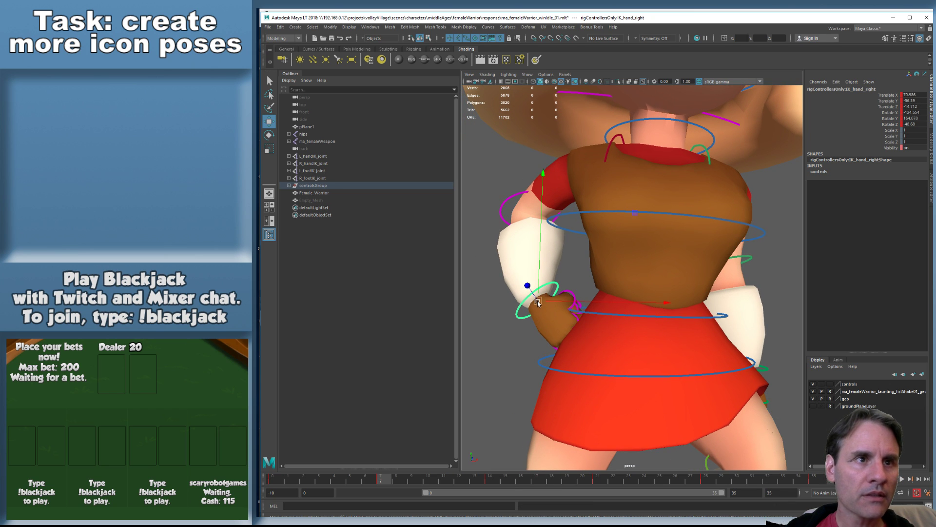
{"action": "left_click_drag", "start_coordinate": [537, 300], "coordinate": [537, 302]}
{"action": "key", "text": "comma"}
{"action": "key", "text": "period"}
{"action": "key", "text": "comma"}
{"action": "key", "text": "period"}
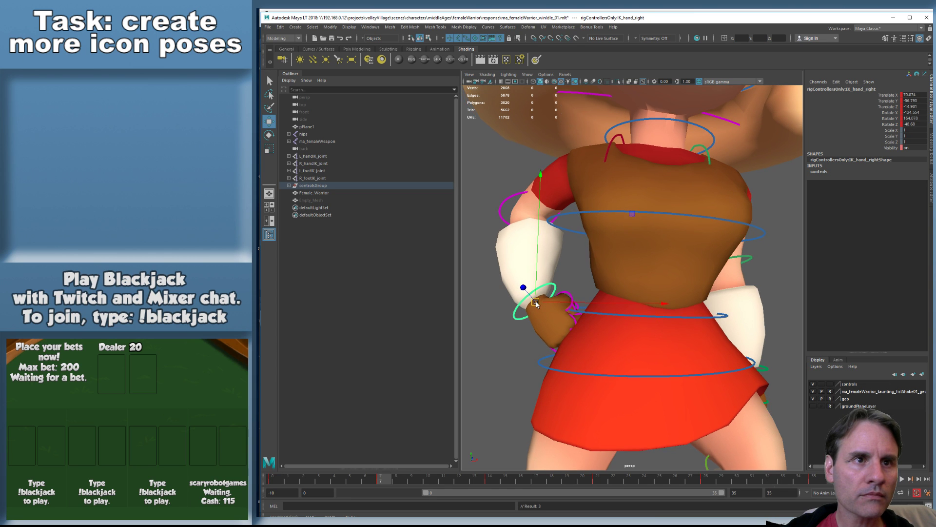
Nudge the right-hand IK controller slightly outward at frame 14 and down at frame 21 to keep the fist on the hip
{"action": "key", "text": "period"}
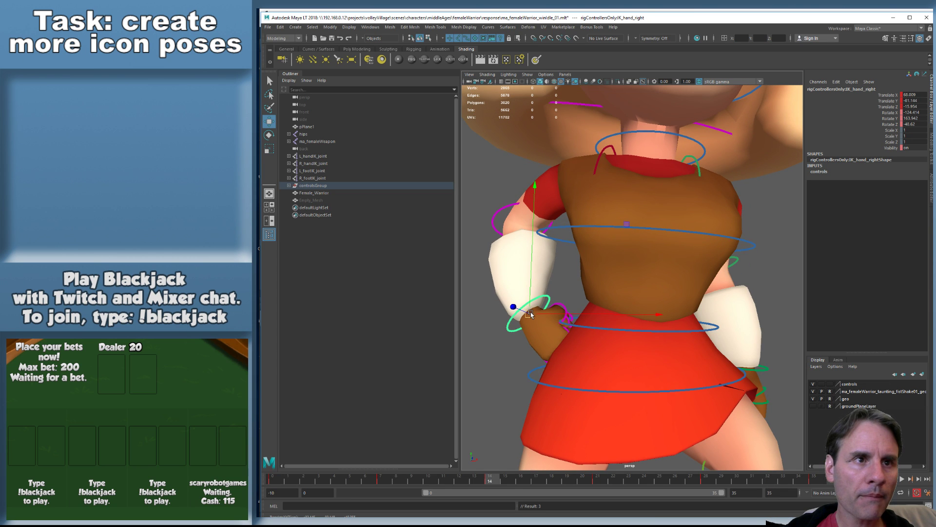
{"action": "left_click_drag", "start_coordinate": [531, 314], "coordinate": [529, 315]}
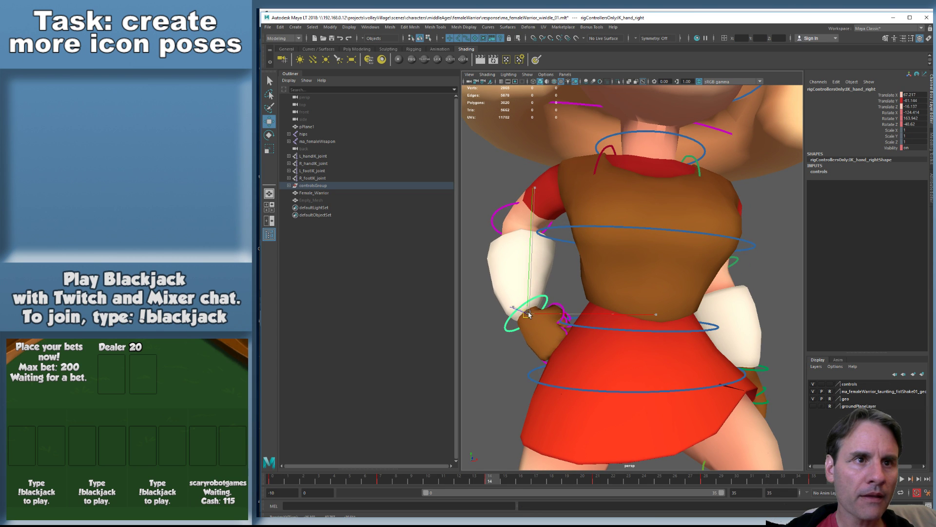
{"action": "key", "text": "period"}
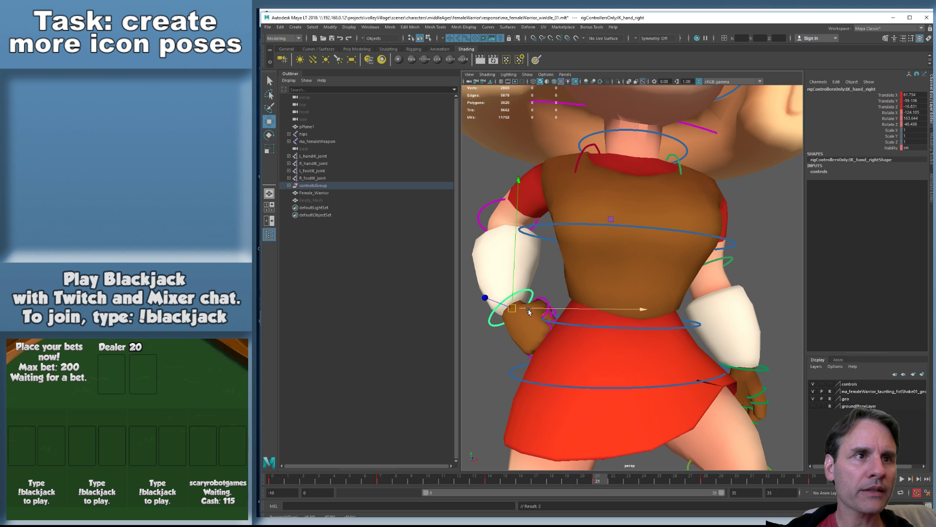
{"action": "key", "text": "comma"}
{"action": "key", "text": "period"}
{"action": "left_click_drag", "start_coordinate": [513, 308], "coordinate": [512, 312]}
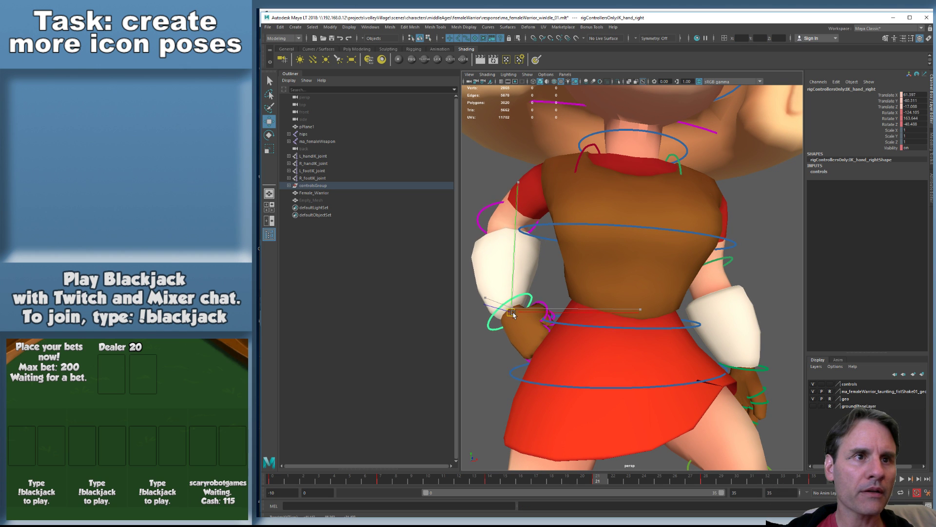
Play back the loop and nudge the right-hand IK controller slightly down at frame 28
{"action": "key", "text": "period"}
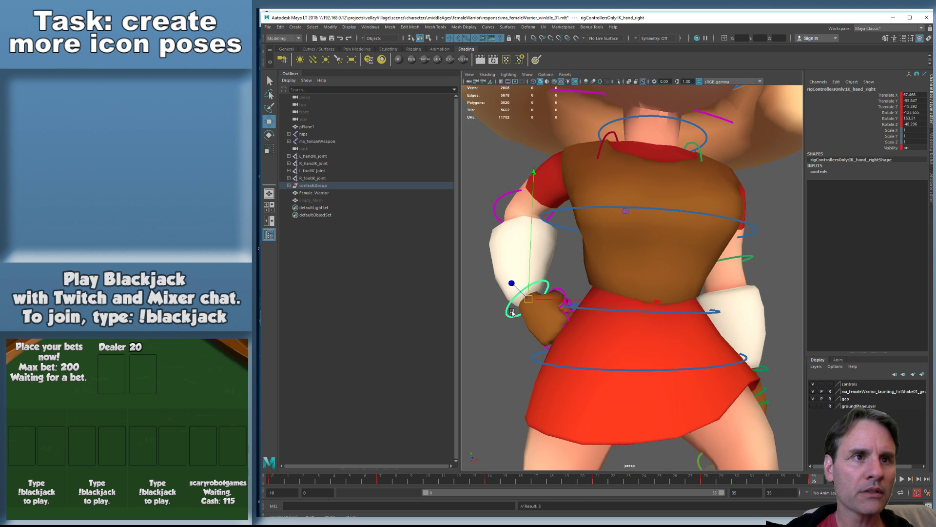
{"action": "key", "text": "alt+v"}
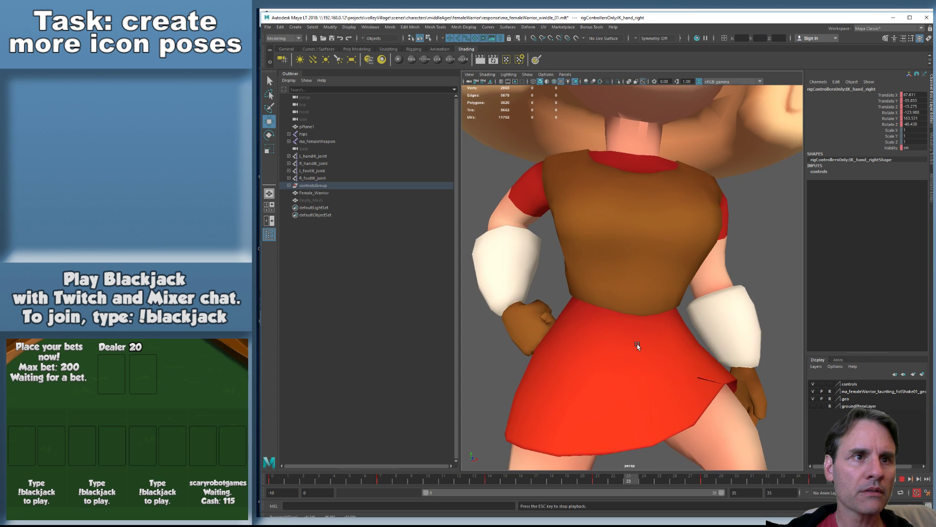
{"action": "key", "text": "Escape"}
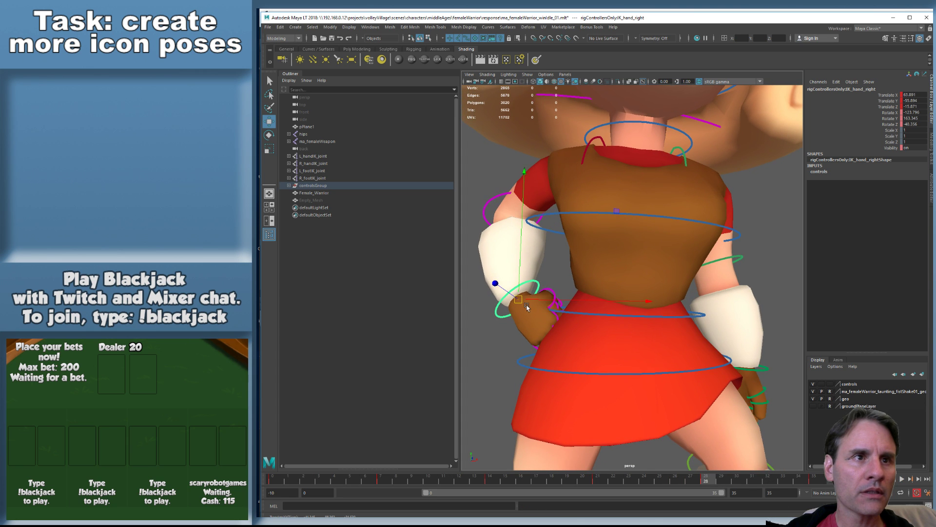
{"action": "left_click_drag", "start_coordinate": [521, 303], "coordinate": [520, 304]}
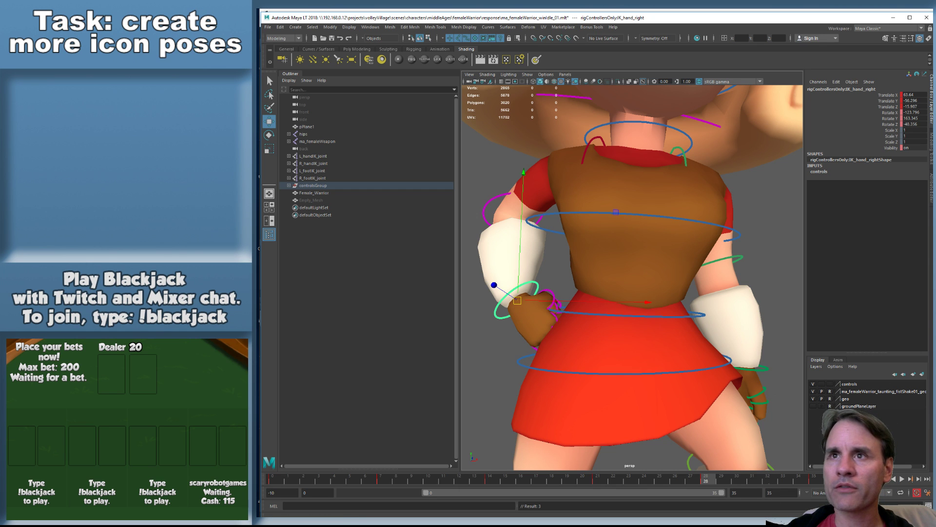
In the Graph Editor, tilt the Translate X tangents of the right-hand controller's first and last keys upward together so the loop flows smoothly
{"action": "left_click_drag", "start_coordinate": [932, 183], "coordinate": [639, 122]}
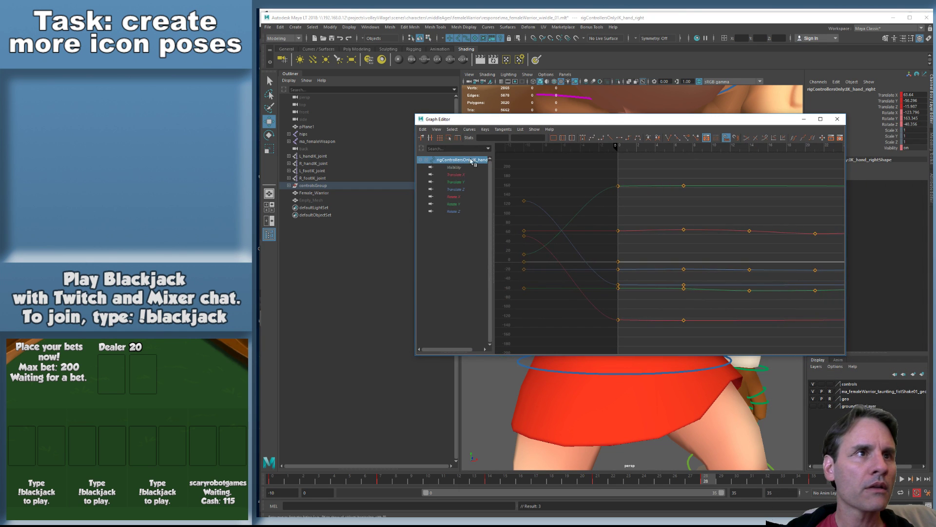
{"action": "left_click", "coordinate": [456, 174]}
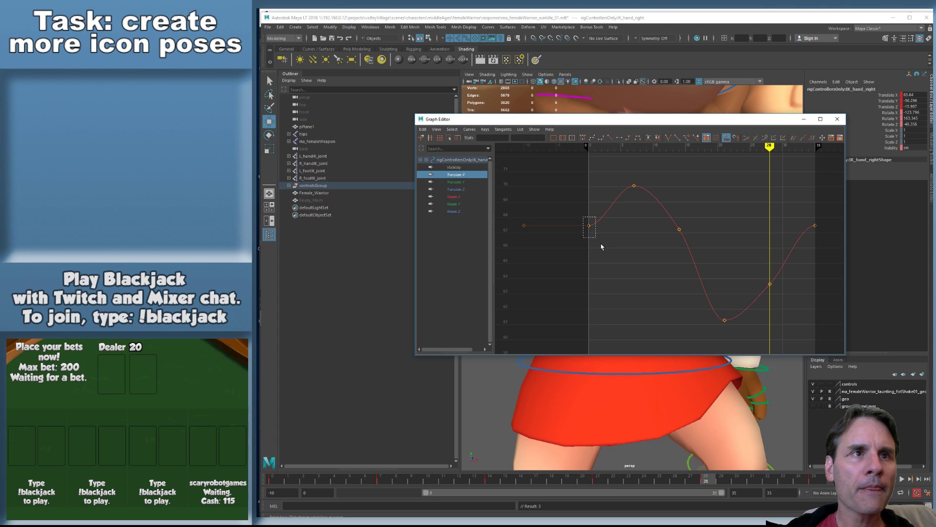
{"action": "left_click_drag", "start_coordinate": [584, 217], "coordinate": [601, 247]}
{"action": "left_click_drag", "start_coordinate": [818, 243], "coordinate": [818, 243]}
{"action": "left_click_drag", "start_coordinate": [825, 215], "coordinate": [831, 230]}
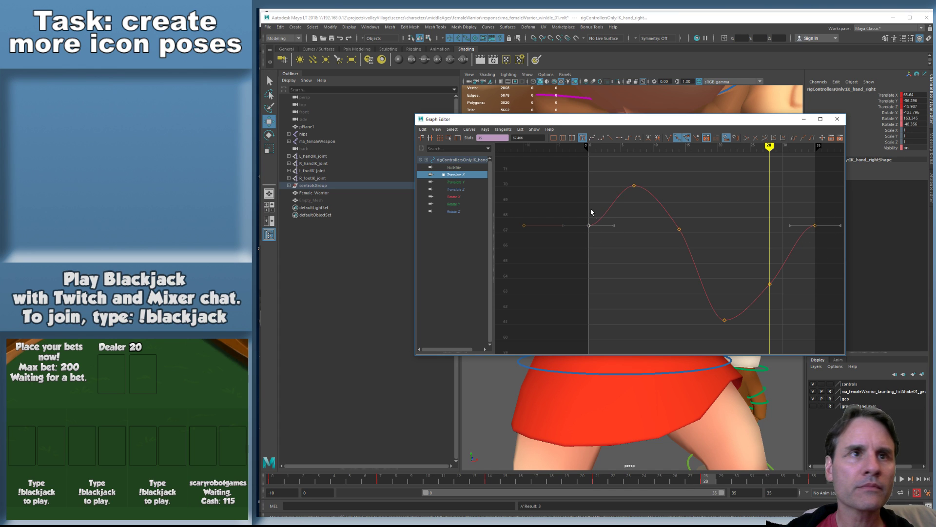
{"action": "middle_click_drag", "start_coordinate": [618, 250], "coordinate": [659, 228]}
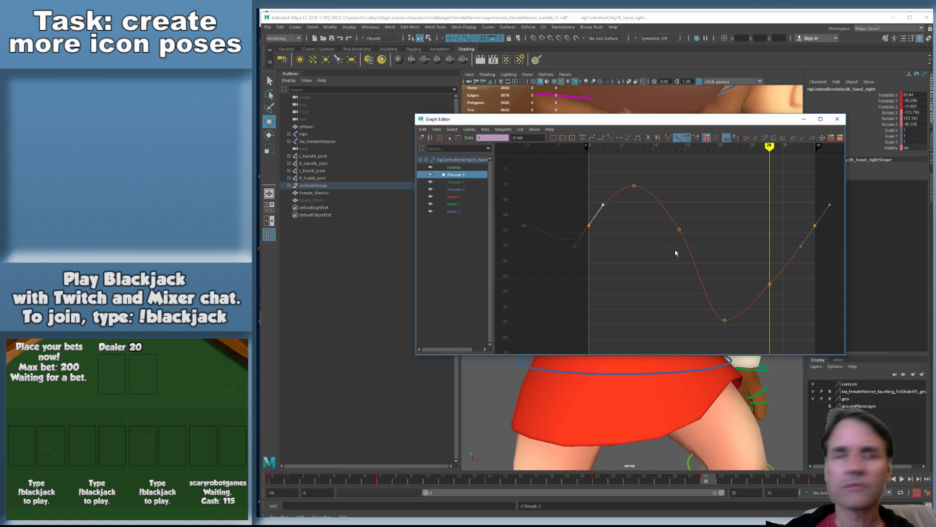
Check the Translate Y curve and tilt the Translate Z tangents upward at the first and last keys to match across the loop
{"action": "left_click", "coordinate": [465, 183]}
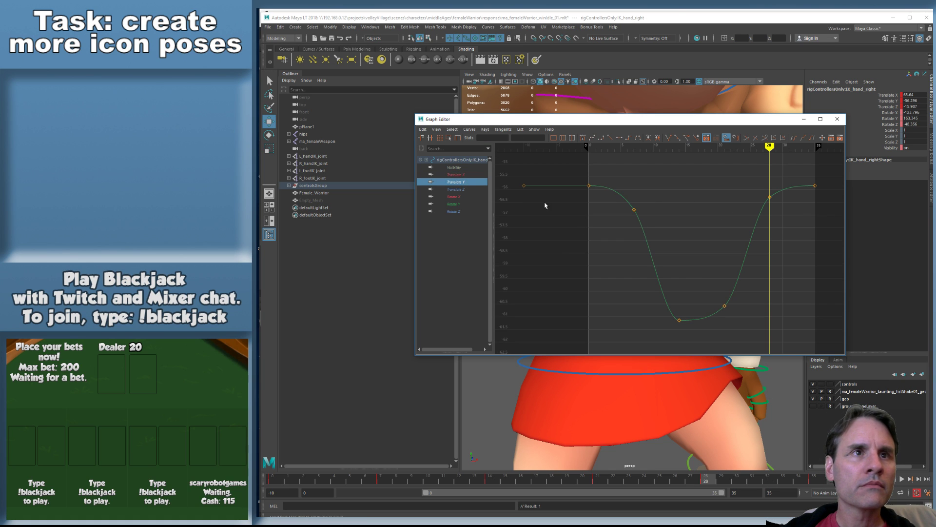
{"action": "left_click", "coordinate": [463, 190]}
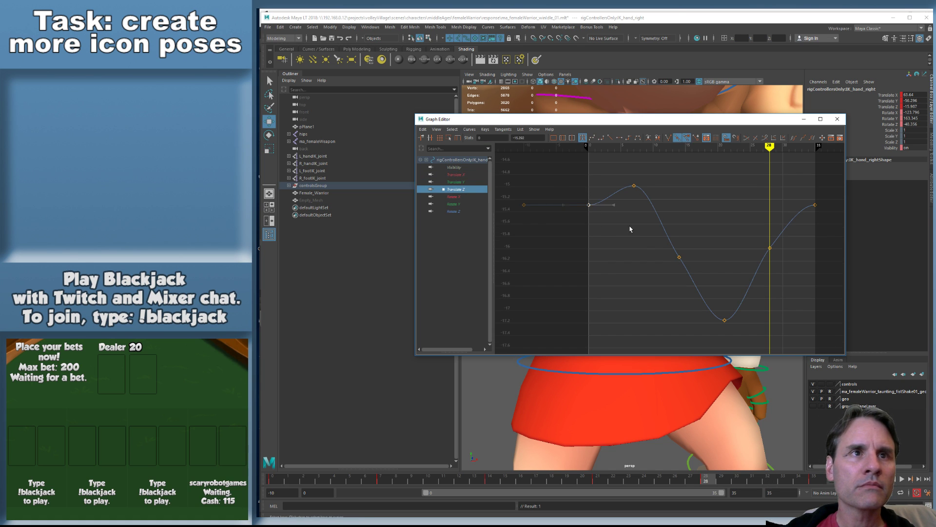
{"action": "left_click_drag", "start_coordinate": [761, 179], "coordinate": [844, 226]}
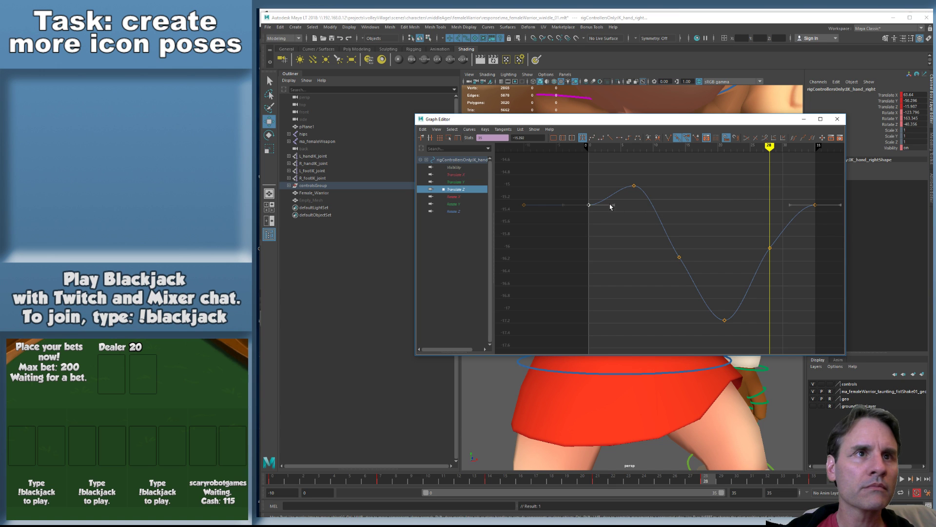
{"action": "left_click_drag", "start_coordinate": [605, 214], "coordinate": [605, 217], "text": "shift"}
{"action": "middle_click_drag", "start_coordinate": [636, 228], "coordinate": [635, 215]}
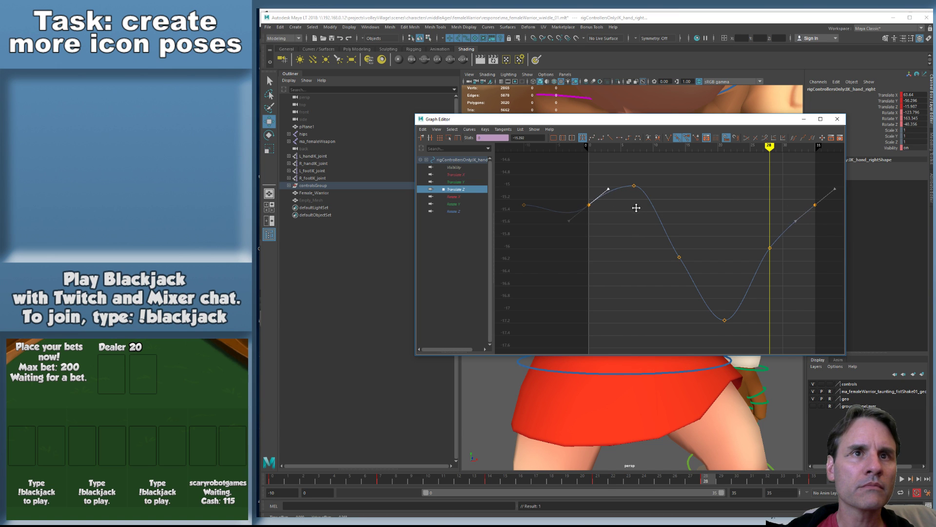
Review the right-hand controller's rotation curves, put the Graph Editor away and watch the loop play from the character's side
{"action": "left_click", "coordinate": [458, 197]}
{"action": "left_click", "coordinate": [454, 205]}
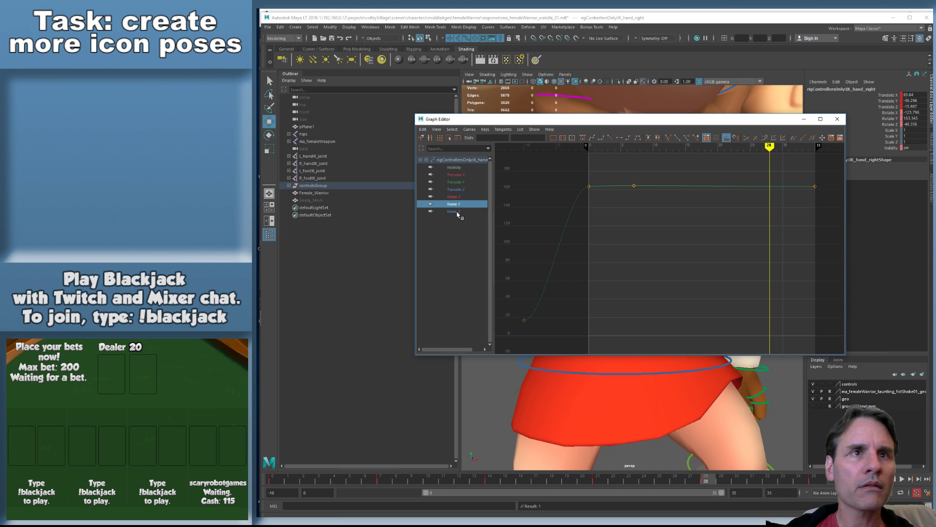
{"action": "left_click", "coordinate": [458, 211]}
{"action": "left_click_drag", "start_coordinate": [617, 124], "coordinate": [929, 146]}
{"action": "key", "text": "alt+v"}
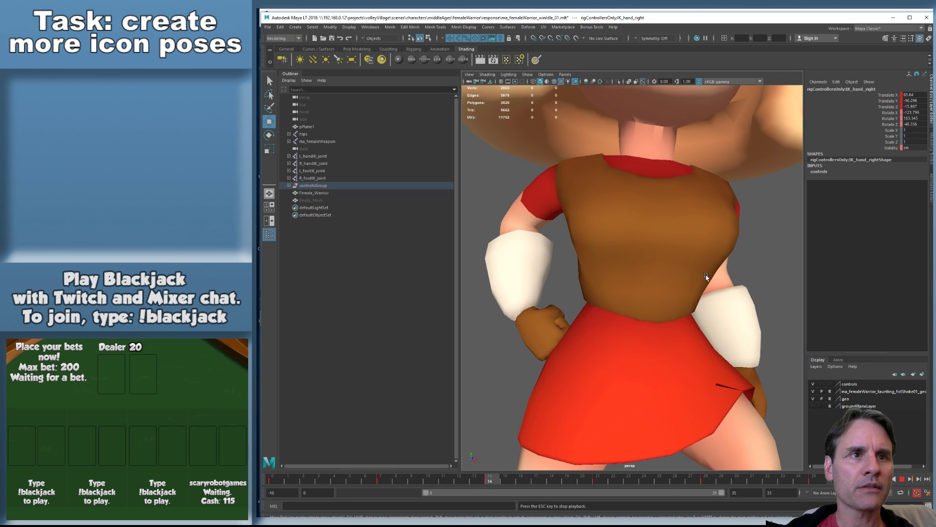
{"action": "left_click_drag", "start_coordinate": [613, 347], "coordinate": [670, 347], "text": "alt"}
{"action": "right_click_drag", "start_coordinate": [670, 346], "coordinate": [632, 351], "text": "alt"}
{"action": "left_click_drag", "start_coordinate": [630, 353], "coordinate": [597, 340], "text": "alt"}
{"action": "scroll", "coordinate": [632, 348], "scroll_direction": "up", "scroll_amount": 3}
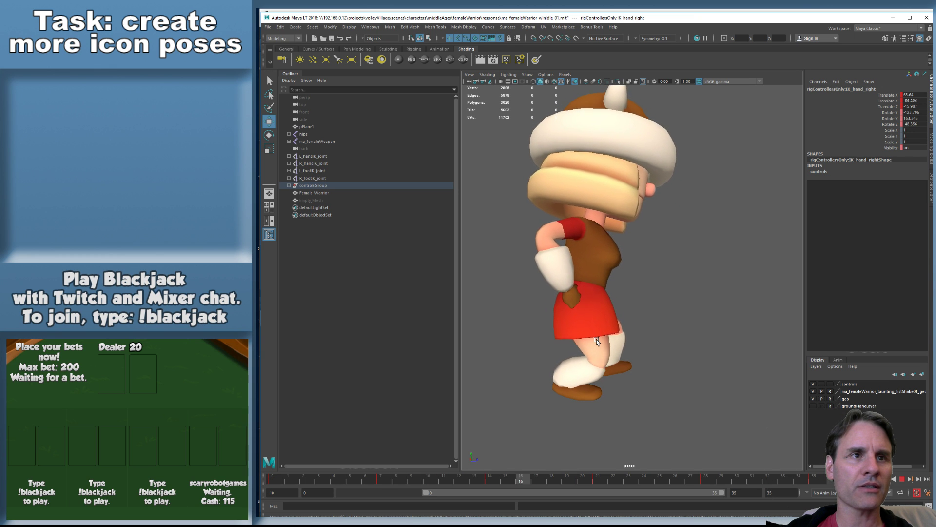
Stop playback, compare the fist across the keyframes from the side and move the right-hand IK controller slightly forward at frame 7
{"action": "key", "text": "alt+v"}
{"action": "scroll", "coordinate": [593, 325], "scroll_direction": "up", "scroll_amount": 3}
{"action": "scroll", "coordinate": [593, 325], "scroll_direction": "up", "scroll_amount": 3}
{"action": "middle_click_drag", "start_coordinate": [593, 325], "coordinate": [641, 297], "text": "alt"}
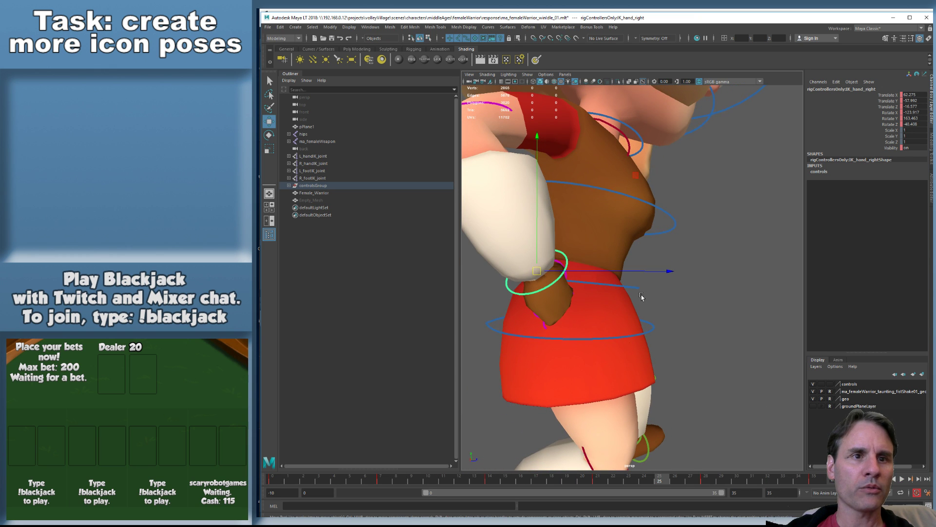
{"action": "key", "text": "period"}
{"action": "key", "text": "period"}
{"action": "left_click_drag", "start_coordinate": [645, 303], "coordinate": [598, 315], "text": "alt"}
{"action": "key", "text": "comma"}
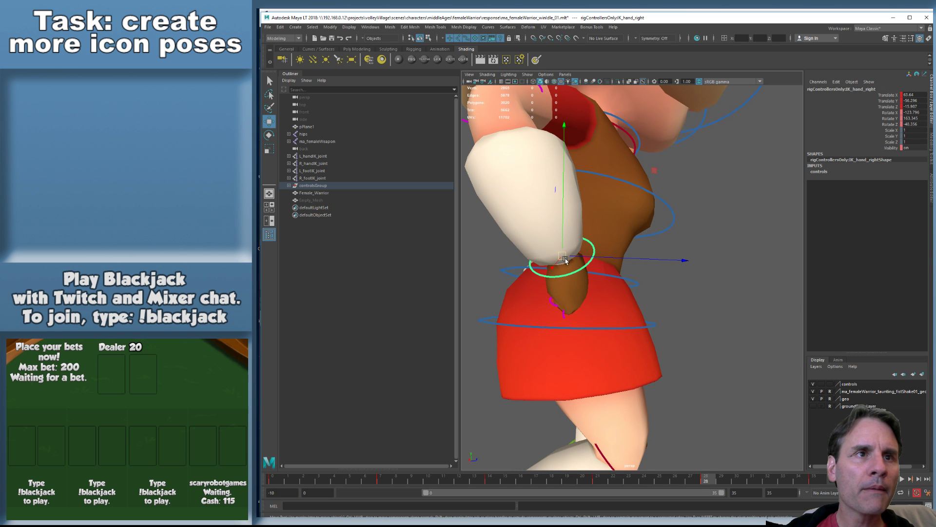
{"action": "key", "text": "period"}
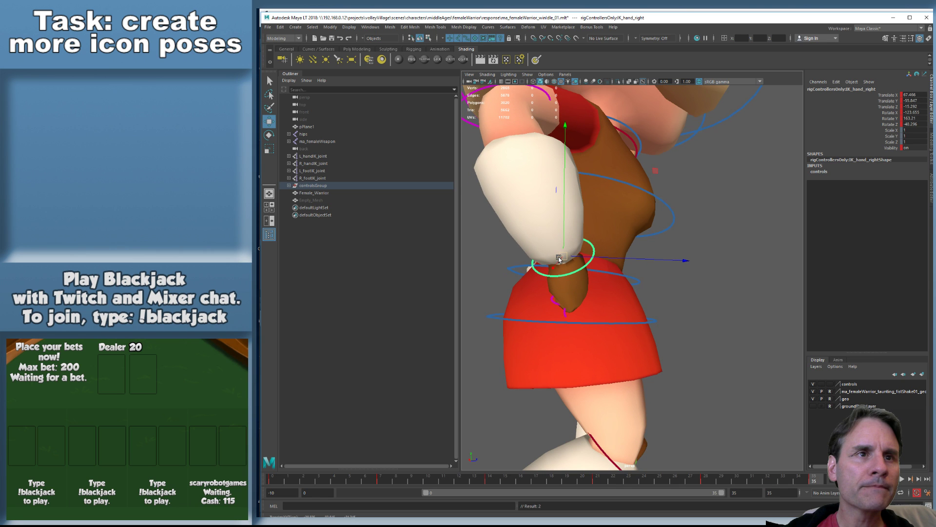
{"action": "key", "text": "period"}
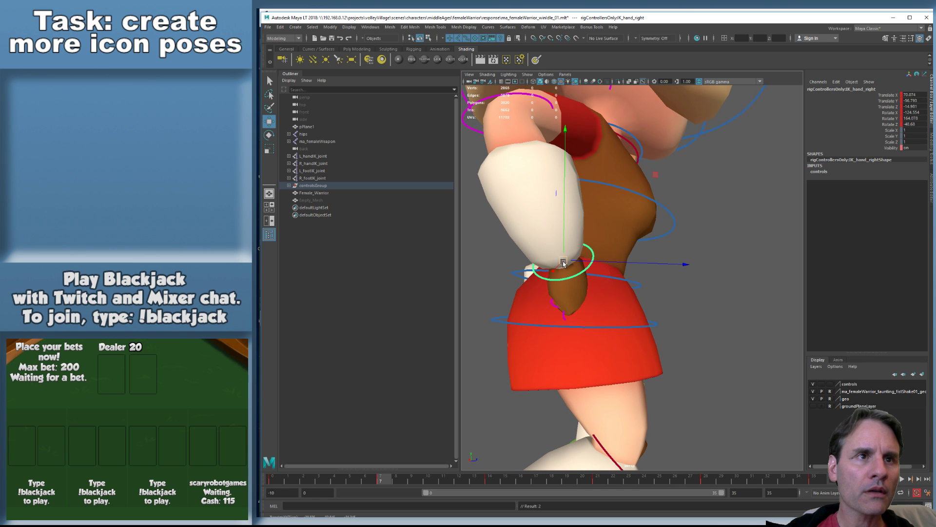
{"action": "left_click_drag", "start_coordinate": [563, 264], "coordinate": [566, 260]}
Turn on Wireframe on Shaded and, at frame 7, nudge the right-hand IK controller further forward to align the fist with the skirt mesh
{"action": "left_click", "coordinate": [488, 74]}
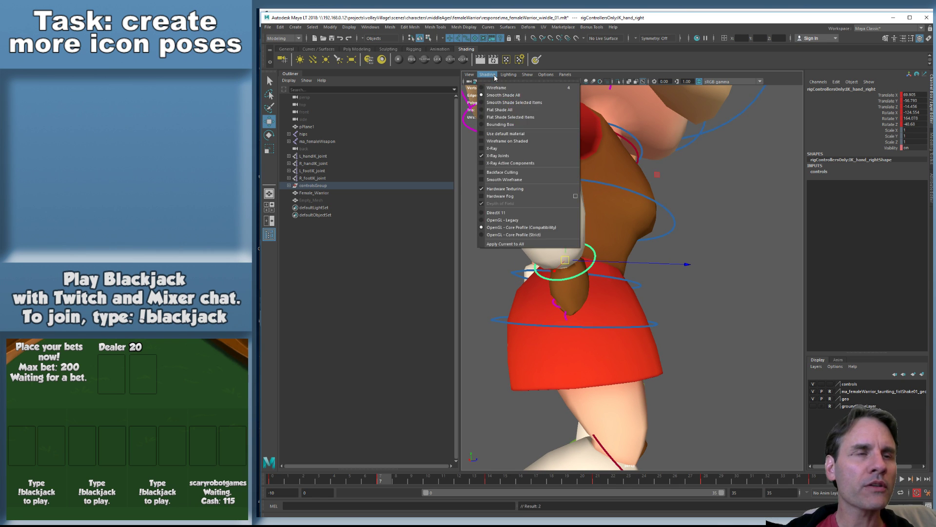
{"action": "left_click", "coordinate": [510, 141]}
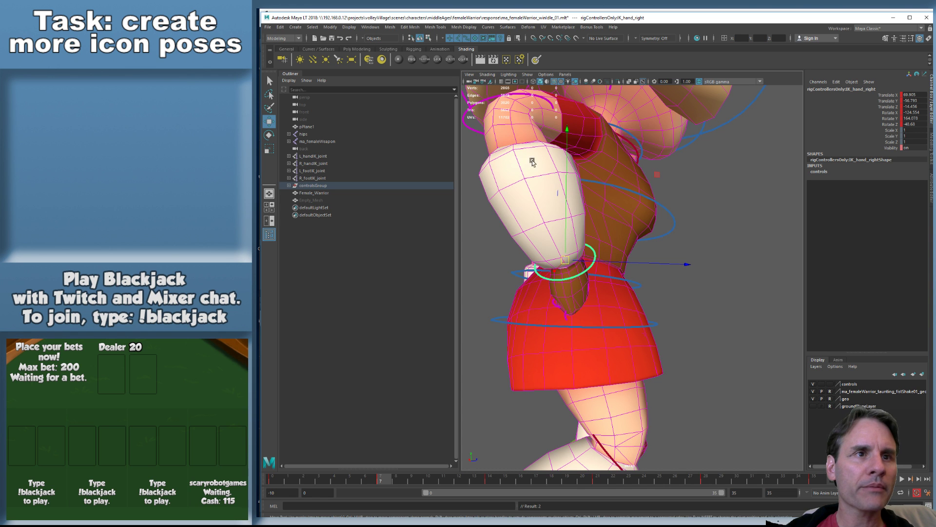
{"action": "scroll", "coordinate": [598, 306], "scroll_direction": "up", "scroll_amount": 4}
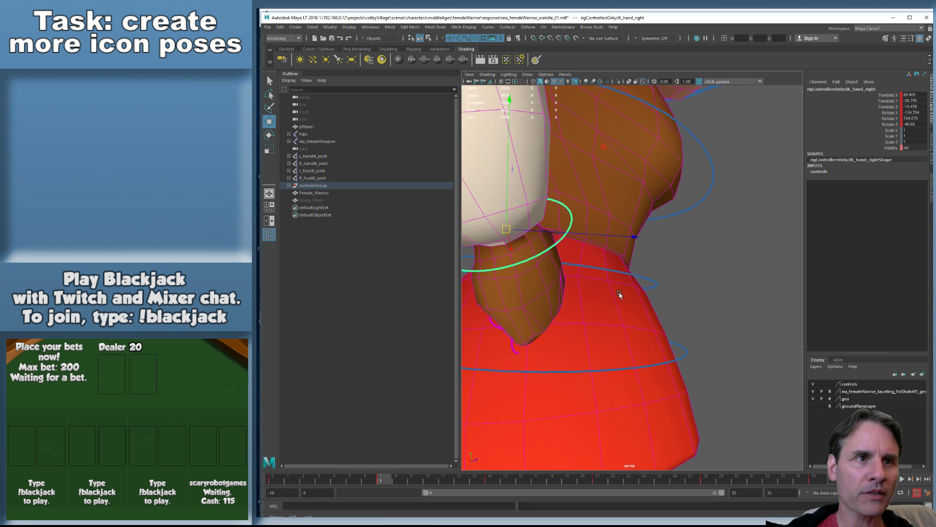
{"action": "scroll", "coordinate": [653, 276], "scroll_direction": "down", "scroll_amount": 2}
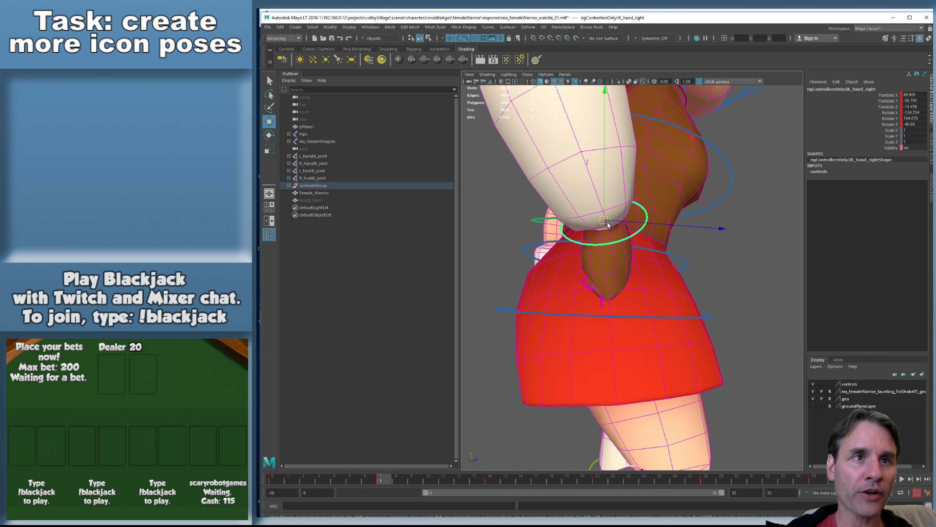
{"action": "left_click_drag", "start_coordinate": [605, 223], "coordinate": [606, 224]}
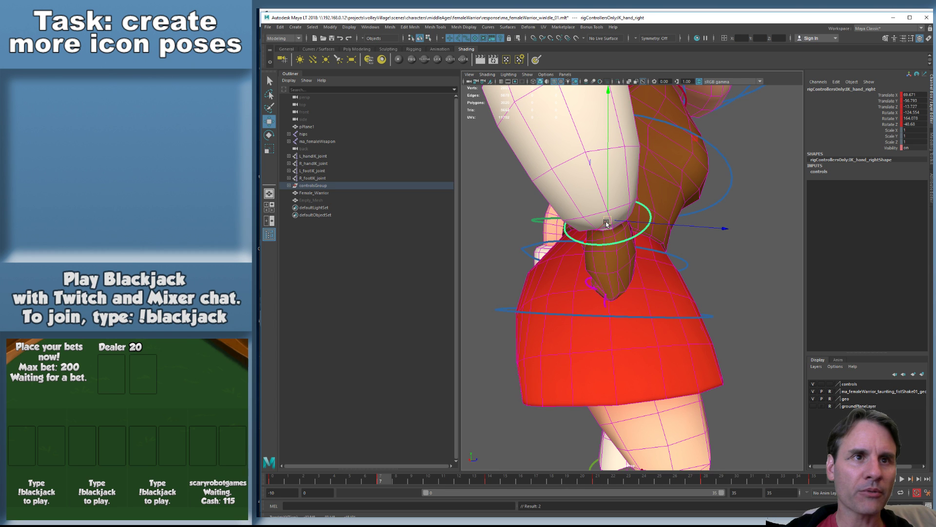
At frame 21, move the right-hand IK controller slightly forward, check the remaining keyframes and play back the loop
{"action": "key", "text": "period"}
{"action": "key", "text": "period"}
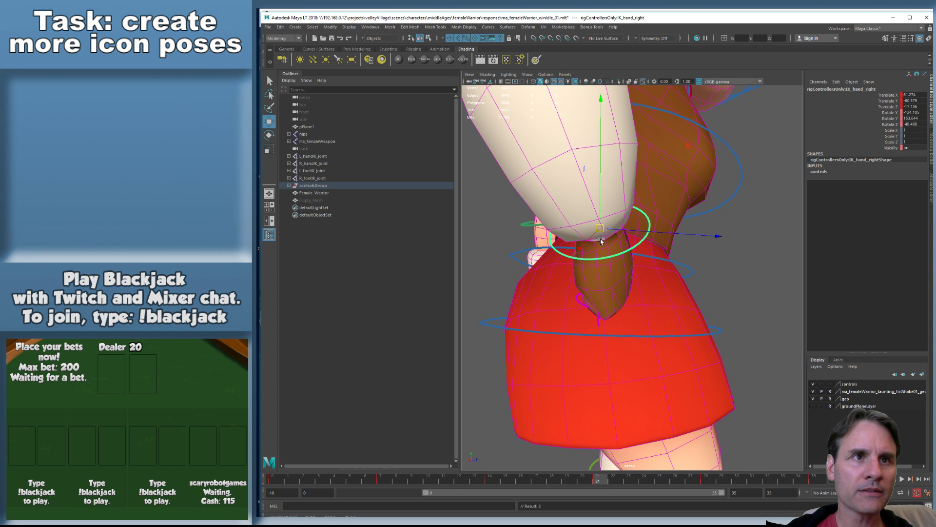
{"action": "left_click_drag", "start_coordinate": [599, 229], "coordinate": [604, 233]}
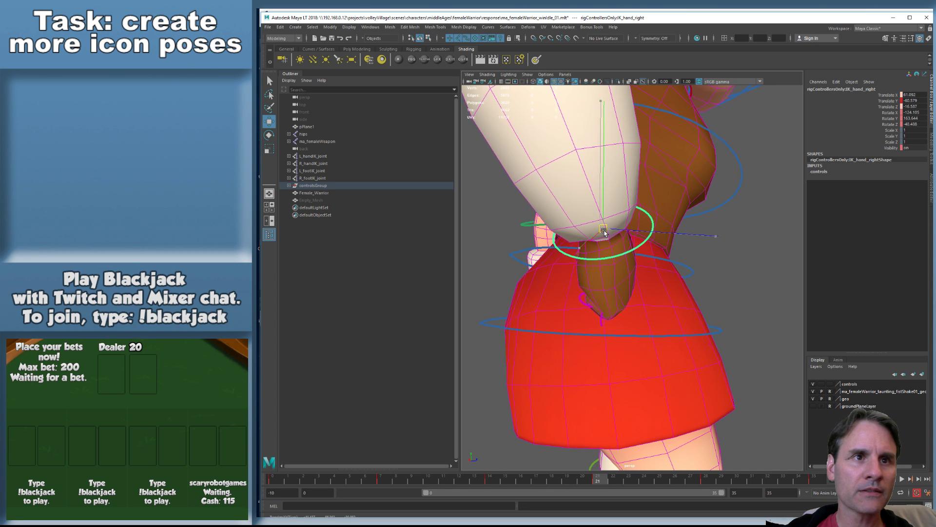
{"action": "key", "text": "period"}
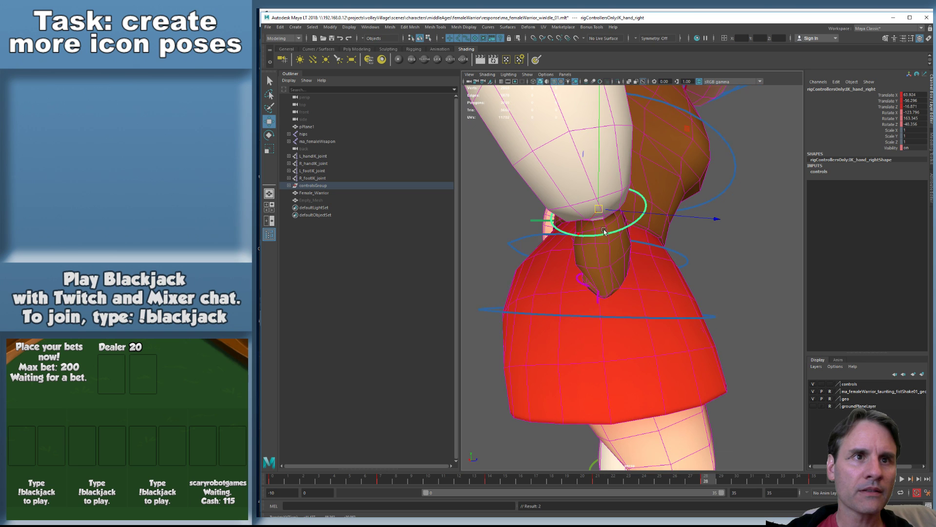
{"action": "key", "text": "period"}
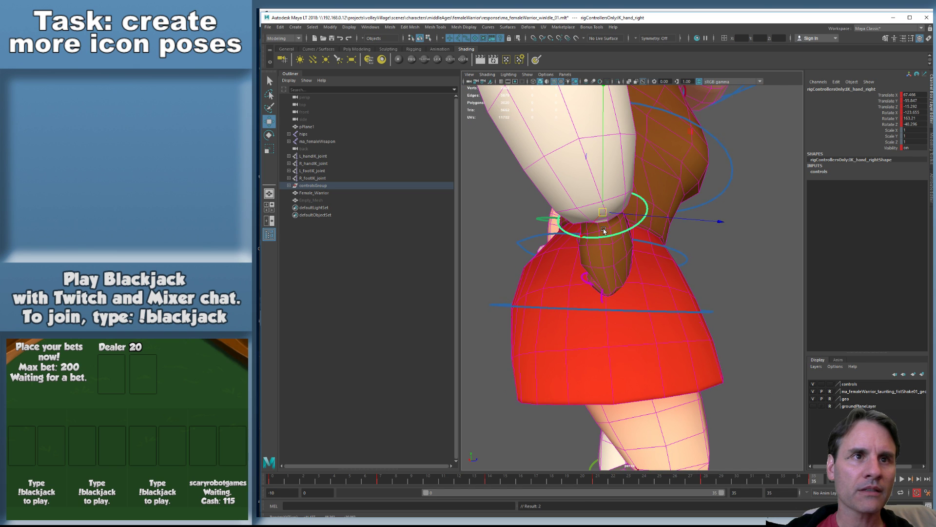
{"action": "key", "text": "alt+v"}
{"action": "scroll", "coordinate": [670, 315], "scroll_direction": "down", "scroll_amount": 5}
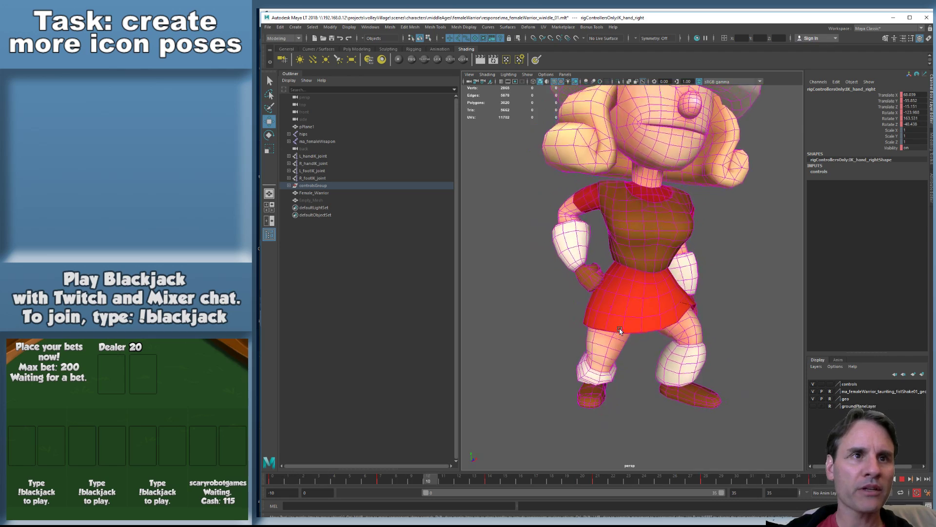
Watch the loop play at several zoom levels, stop playback and turn off Wireframe on Shaded
{"action": "scroll", "coordinate": [620, 330], "scroll_direction": "up", "scroll_amount": 5}
{"action": "scroll", "coordinate": [617, 330], "scroll_direction": "down", "scroll_amount": 7}
{"action": "scroll", "coordinate": [629, 326], "scroll_direction": "up", "scroll_amount": 2}
{"action": "scroll", "coordinate": [701, 310], "scroll_direction": "down", "scroll_amount": 4}
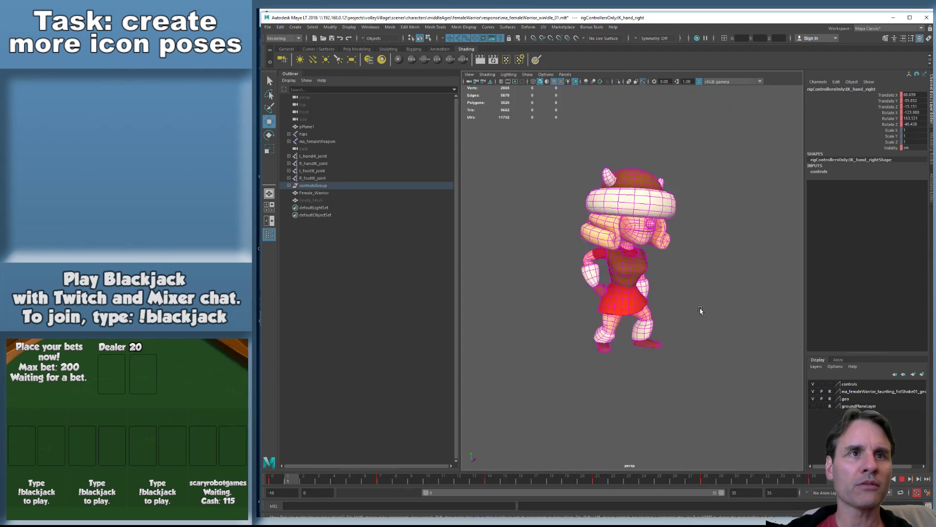
{"action": "scroll", "coordinate": [699, 310], "scroll_direction": "up", "scroll_amount": 4}
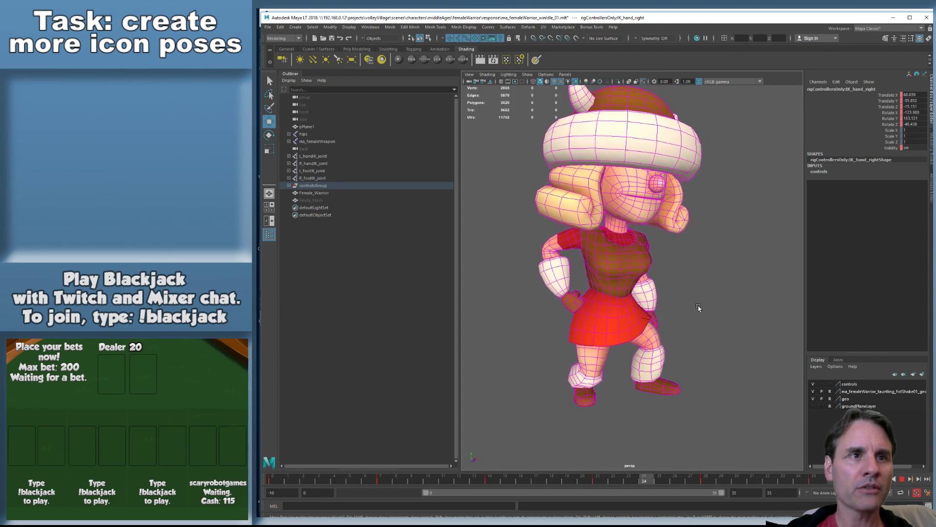
{"action": "key", "text": "Escape"}
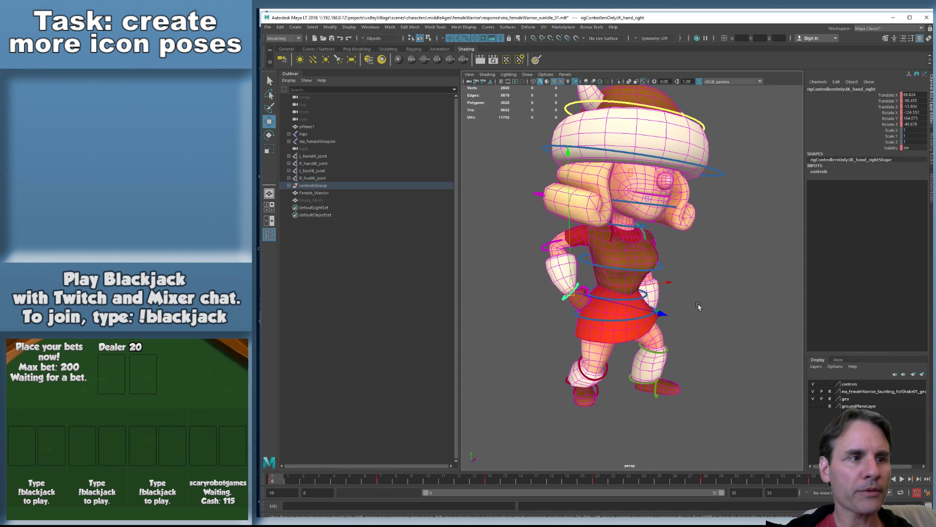
{"action": "scroll", "coordinate": [704, 310], "scroll_direction": "up", "scroll_amount": 3}
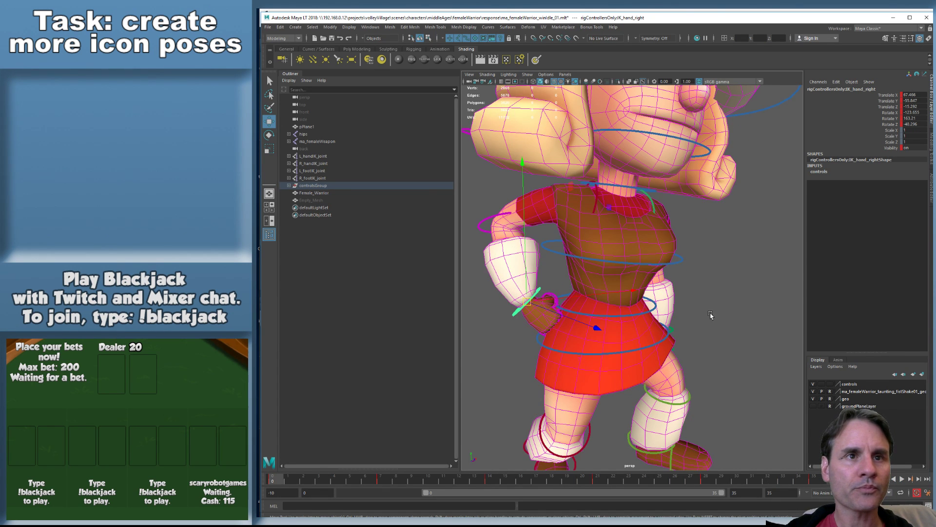
{"action": "left_click", "coordinate": [492, 74]}
{"action": "left_click", "coordinate": [511, 142]}
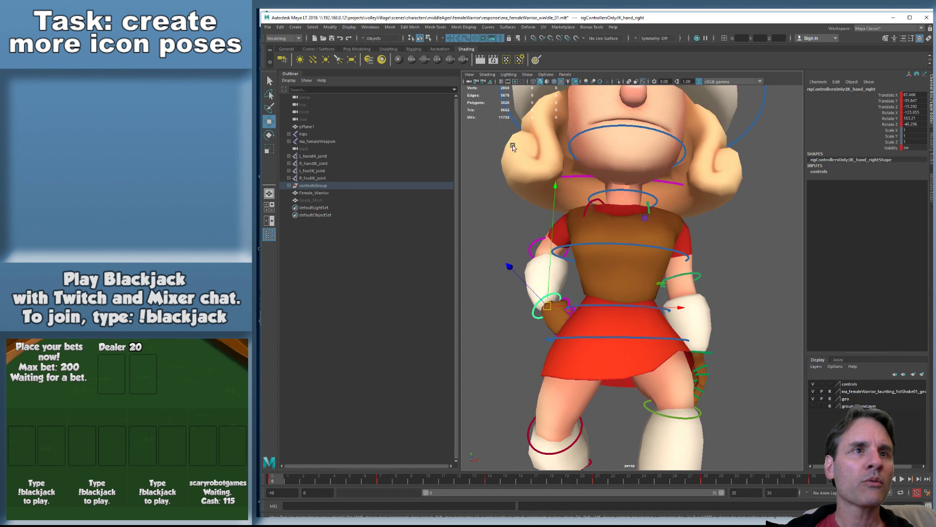
Select the left-hand IK controller and, at frame 7, lower it slightly and rotate the hand outward
{"action": "middle_click_drag", "start_coordinate": [713, 263], "coordinate": [697, 235], "text": "alt"}
{"action": "left_click_drag", "start_coordinate": [699, 237], "coordinate": [715, 313], "text": "alt"}
{"action": "left_click", "coordinate": [704, 326]}
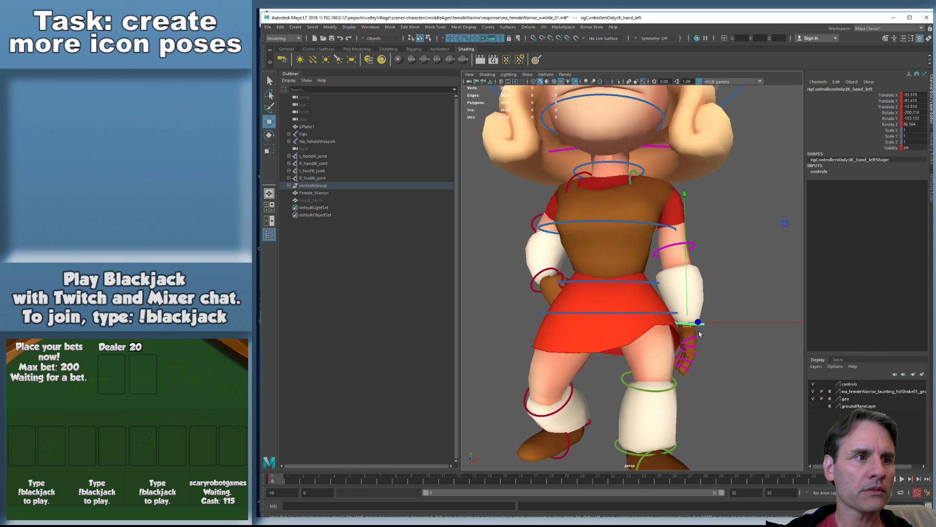
{"action": "left_click", "coordinate": [604, 313]}
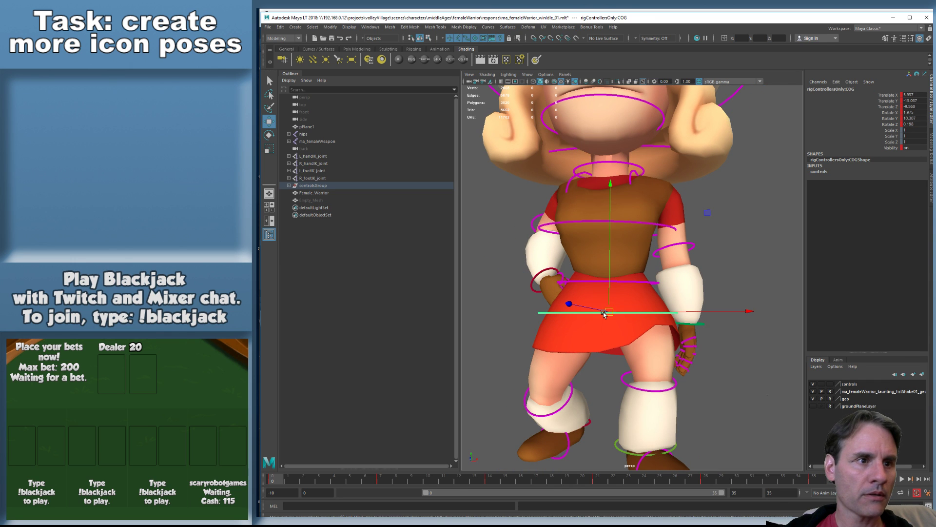
{"action": "left_click", "coordinate": [701, 324]}
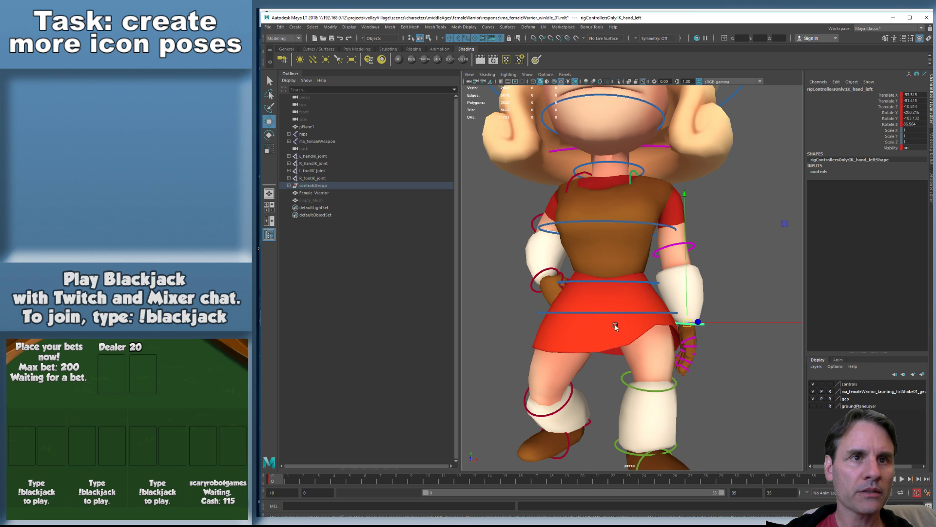
{"action": "left_click", "coordinate": [381, 481]}
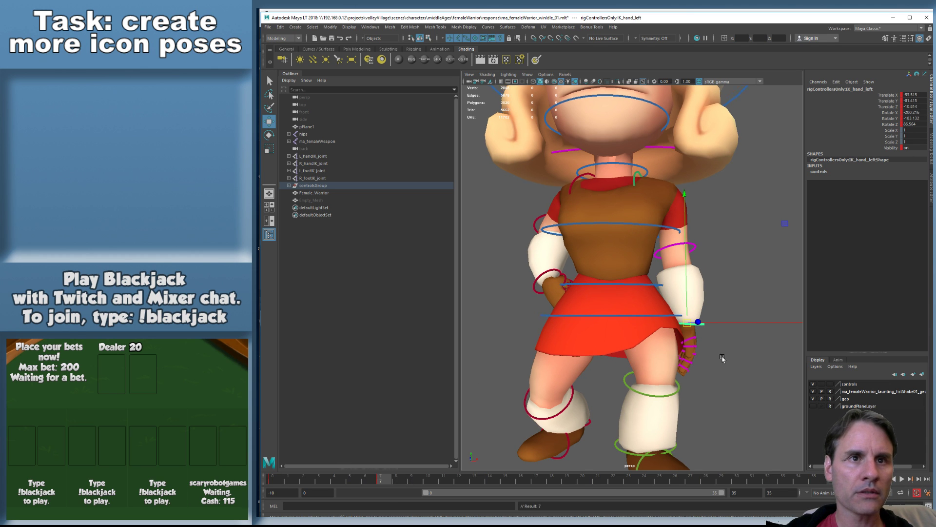
{"action": "mouse_move", "coordinate": [723, 358]}
{"action": "left_mouse_down", "text": "alt"}
{"action": "mouse_move", "coordinate": [671, 329]}
{"action": "mouse_move", "coordinate": [668, 350]}
{"action": "mouse_move", "coordinate": [663, 315]}
{"action": "mouse_move", "coordinate": [710, 362]}
{"action": "left_mouse_up", "text": "alt"}
{"action": "key", "text": "e"}
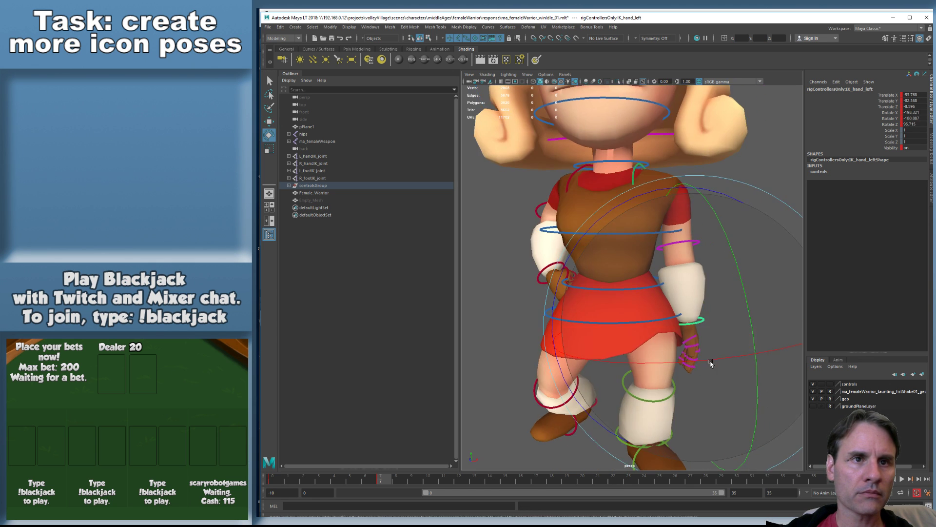
At frame 14, rotate the left-hand IK controller and move it slightly down and away from the body
{"action": "left_click", "coordinate": [496, 480]}
{"action": "left_click_drag", "start_coordinate": [706, 402], "coordinate": [711, 343], "text": "alt"}
{"action": "key", "text": "w"}
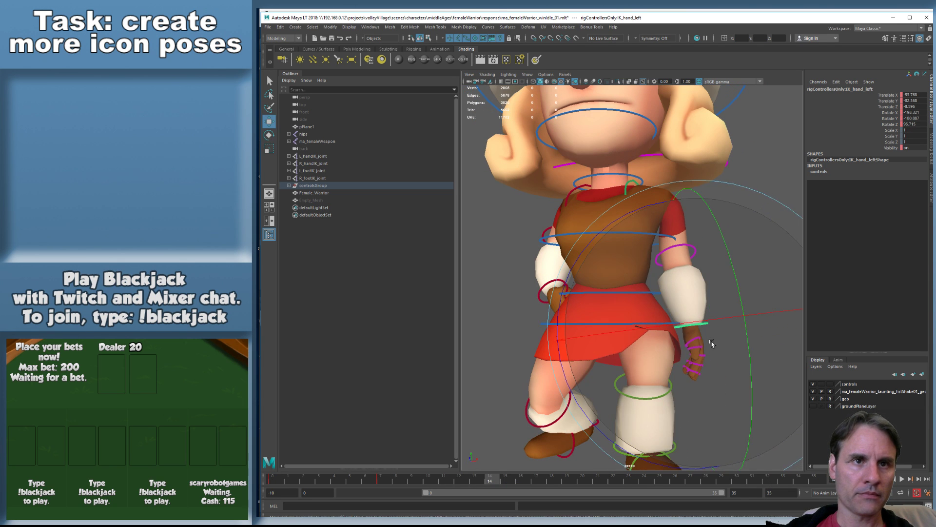
{"action": "key", "text": "e"}
{"action": "left_click_drag", "start_coordinate": [707, 399], "coordinate": [727, 397]}
{"action": "key", "text": "w"}
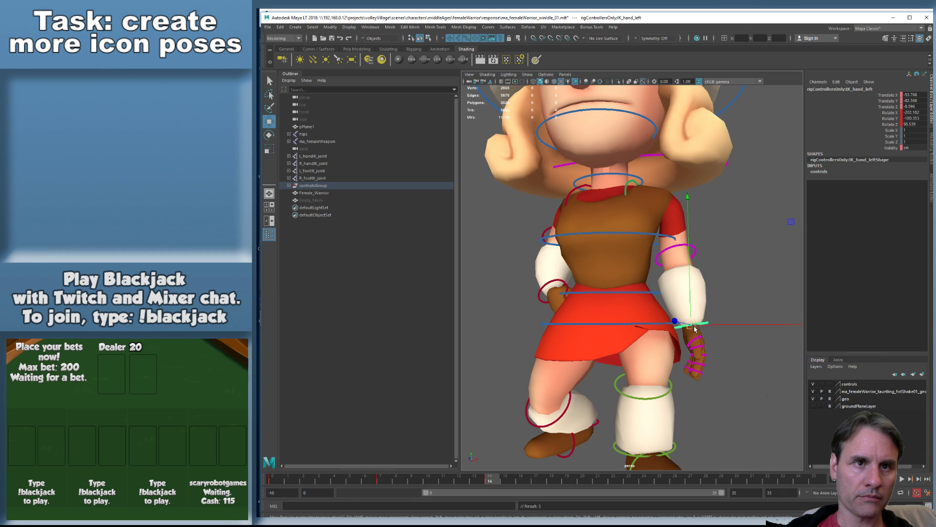
{"action": "left_click_drag", "start_coordinate": [695, 329], "coordinate": [695, 330]}
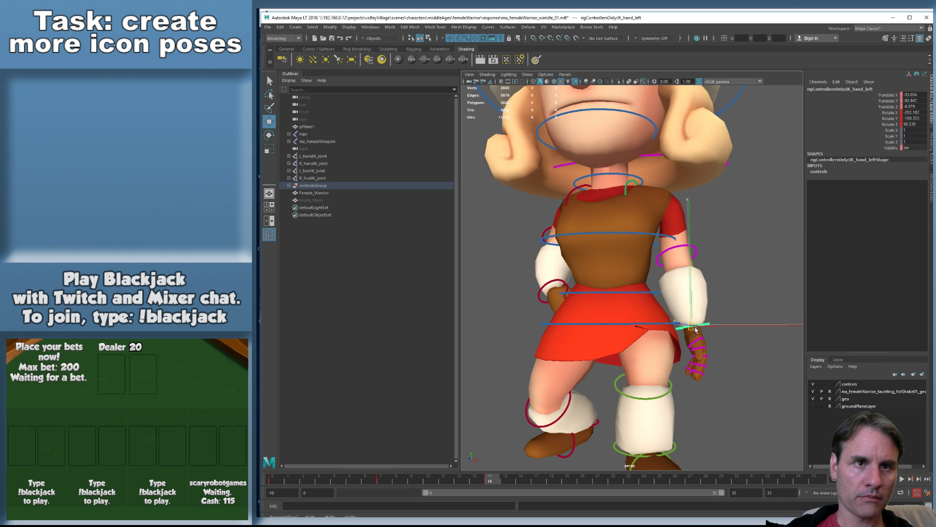
At frame 21, lower the left-hand IK controller further and rotate the fingers outward
{"action": "left_click", "coordinate": [604, 482]}
{"action": "left_click_drag", "start_coordinate": [696, 332], "coordinate": [695, 336]}
{"action": "key", "text": "e"}
{"action": "left_click_drag", "start_coordinate": [670, 412], "coordinate": [698, 417]}
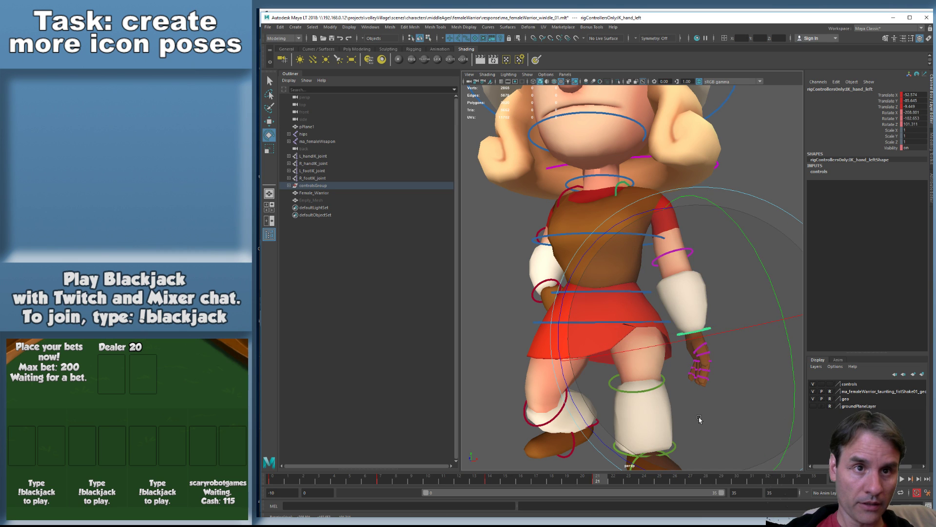
{"action": "key", "text": "w"}
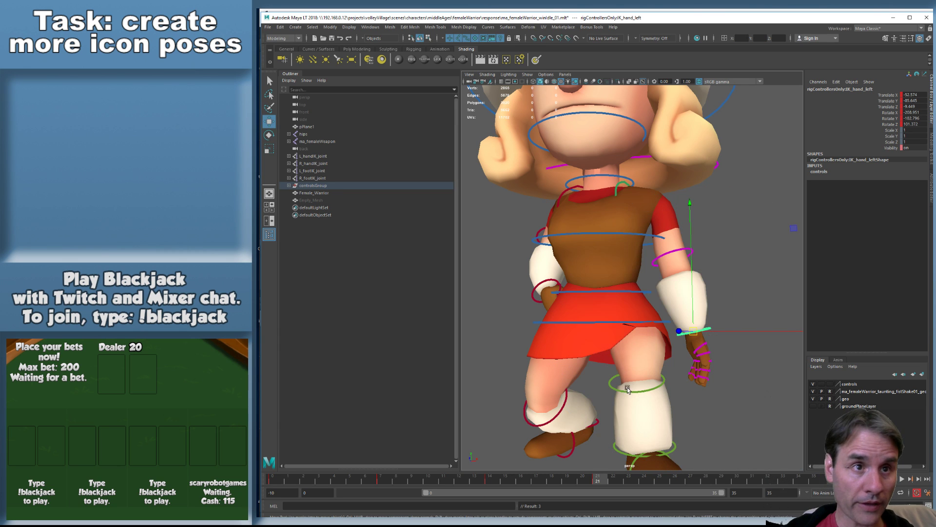
At frame 28, rotate the left-hand IK controller back inward and move it slightly toward the body
{"action": "left_click", "coordinate": [607, 321]}
{"action": "key", "text": "."}
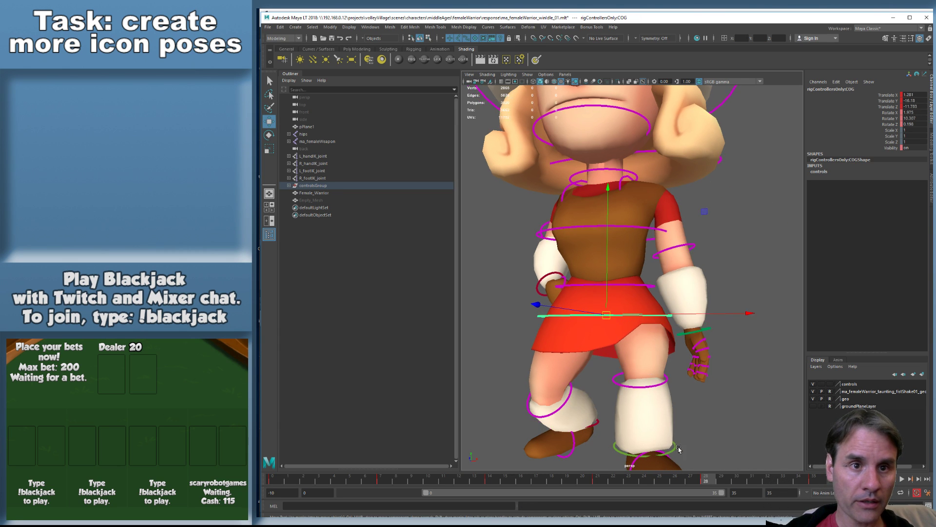
{"action": "left_click", "coordinate": [706, 331]}
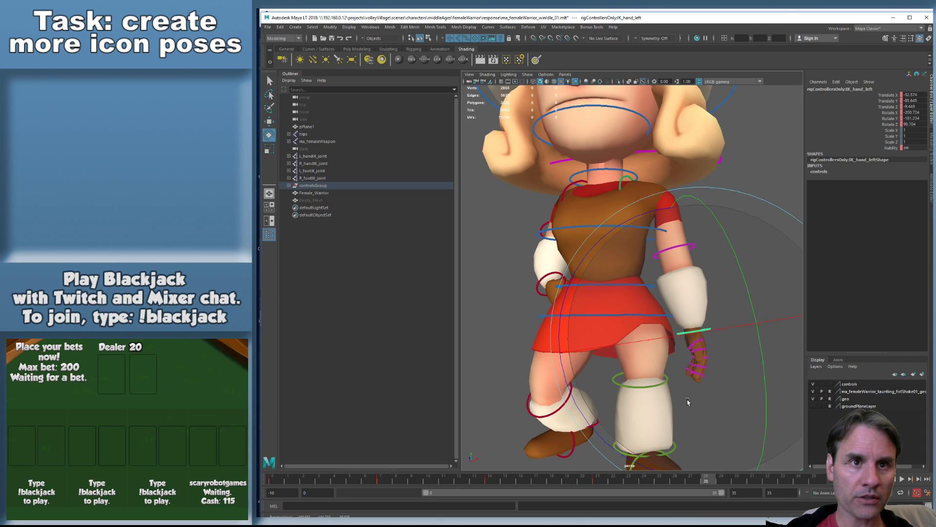
{"action": "left_click_drag", "start_coordinate": [694, 330], "coordinate": [691, 330]}
{"action": "key", "text": "."}
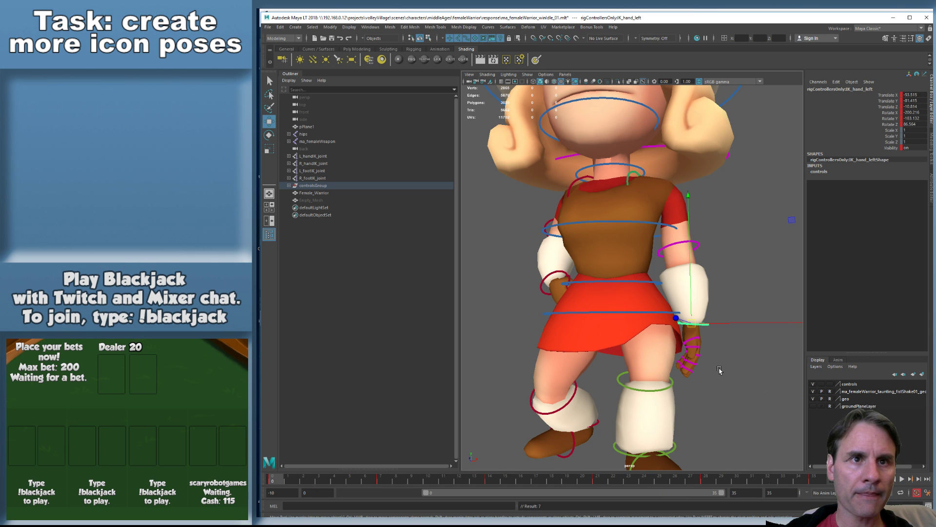
At frame 7, rotate the left hand inward toward the leg and raise its IK controller slightly
{"action": "key", "text": "."}
{"action": "key", "text": "e"}
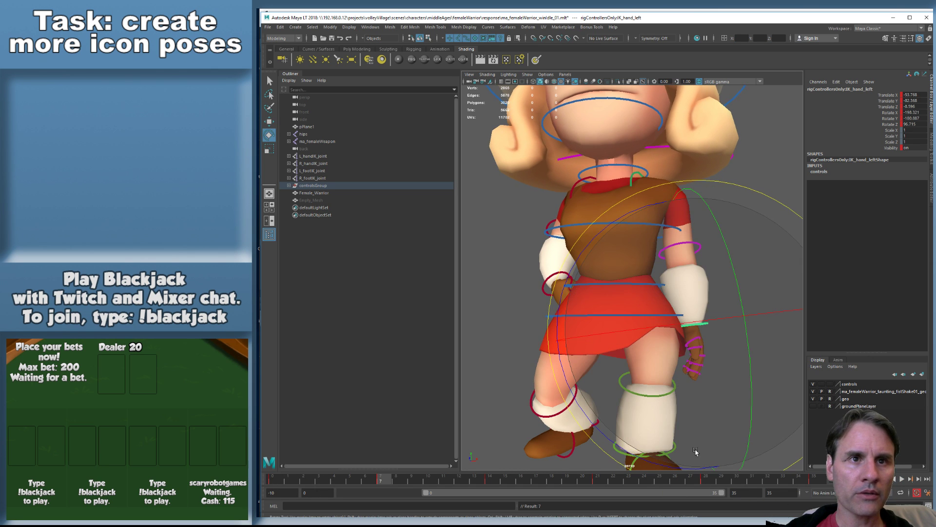
{"action": "left_click_drag", "start_coordinate": [592, 436], "coordinate": [602, 405]}
{"action": "key", "text": "w"}
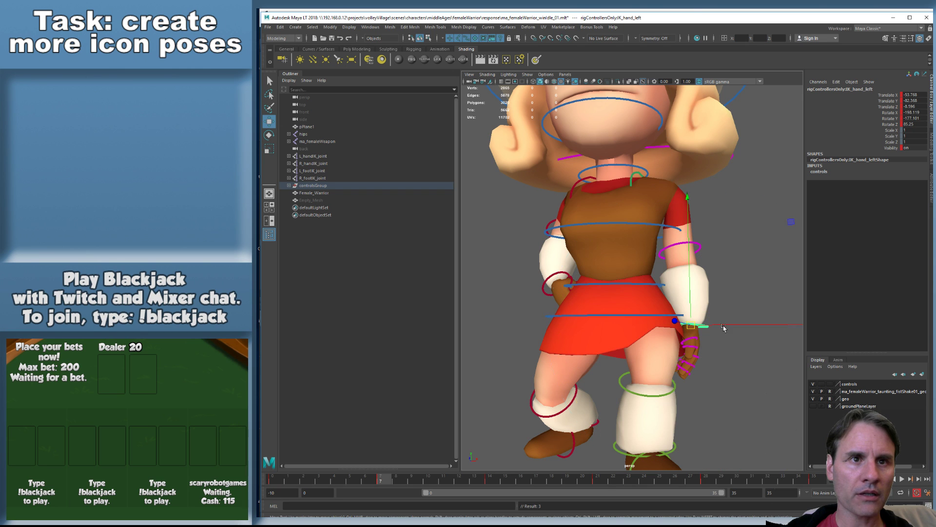
{"action": "left_click_drag", "start_coordinate": [693, 330], "coordinate": [695, 328]}
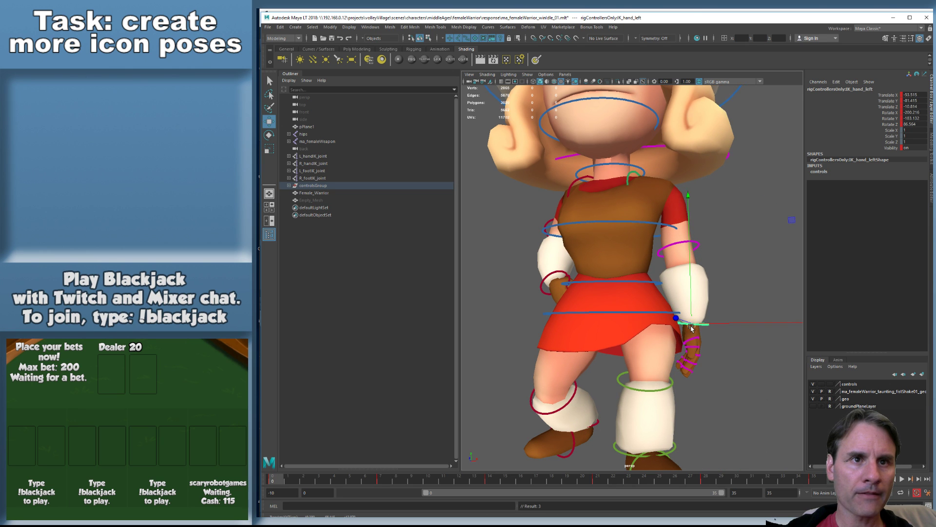
Compare the left hand's keyframed poses and slightly adjust its IK controller's rotation at frame 14
{"action": "key", "text": "period"}
{"action": "key", "text": "period"}
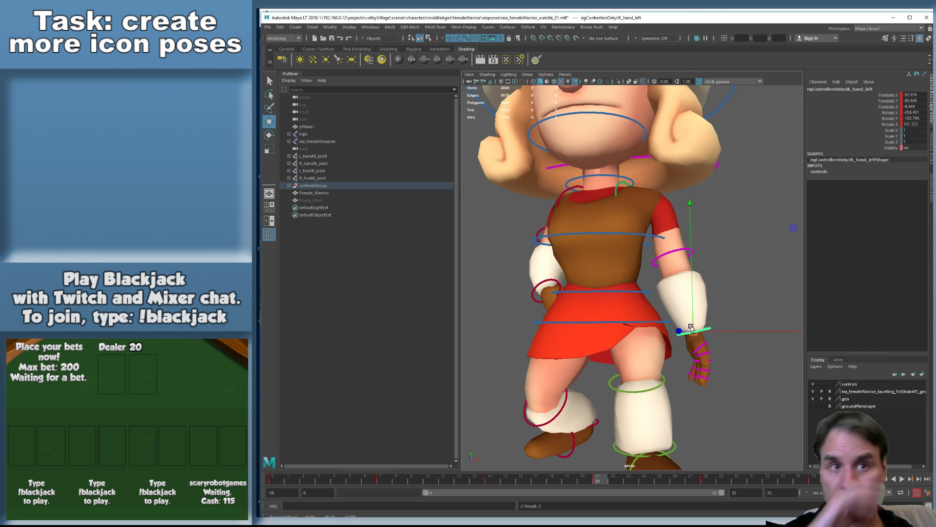
{"action": "key", "text": "comma"}
{"action": "key", "text": "comma"}
{"action": "key", "text": "period"}
{"action": "key", "text": "e"}
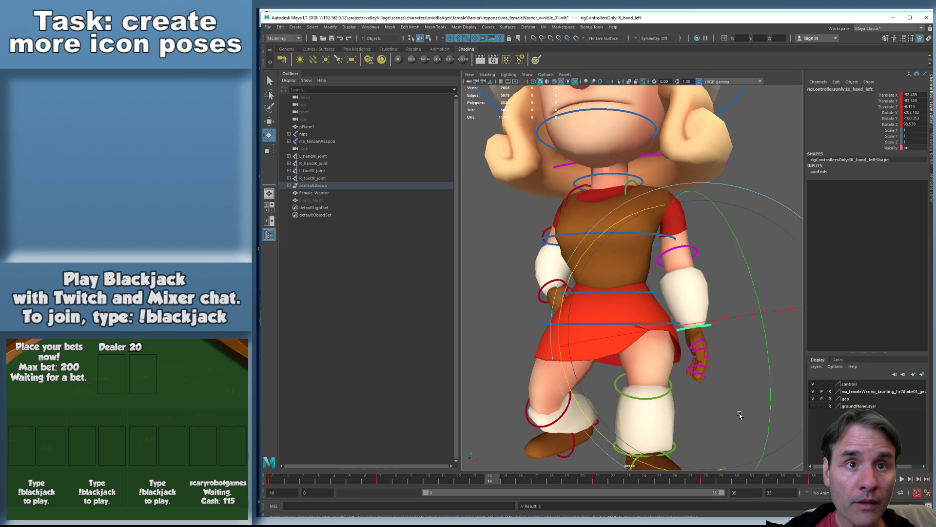
{"action": "left_click_drag", "start_coordinate": [717, 422], "coordinate": [705, 415]}
Ease the left hand's rotation slightly at frame 21, check the neighbouring keyframes and play back the loop
{"action": "key", "text": "period"}
{"action": "key", "text": "period"}
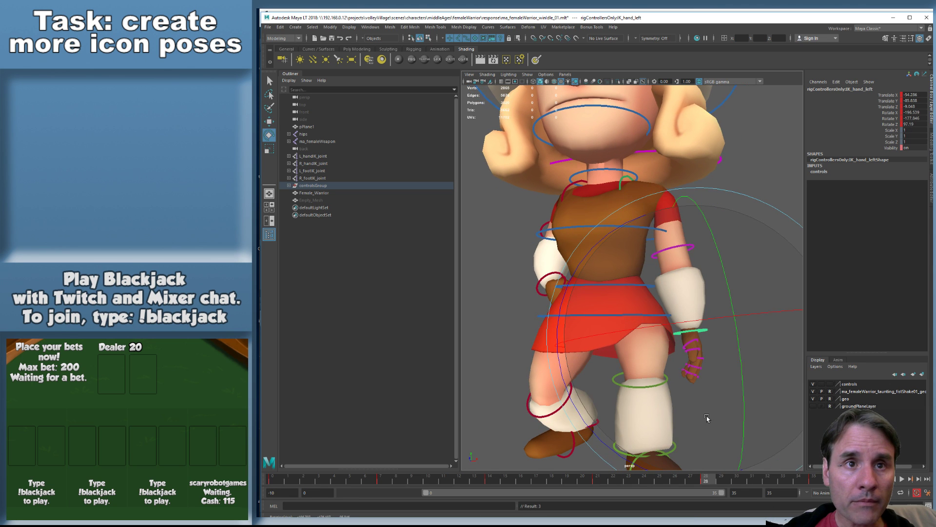
{"action": "key", "text": "comma"}
{"action": "key", "text": "comma"}
{"action": "key", "text": "period"}
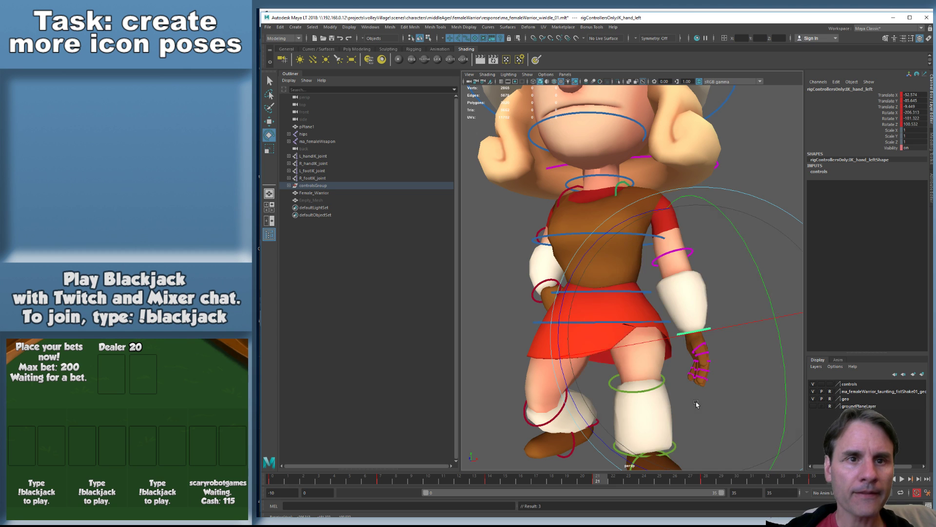
{"action": "key", "text": "period"}
{"action": "key", "text": "period"}
{"action": "key", "text": "alt+v"}
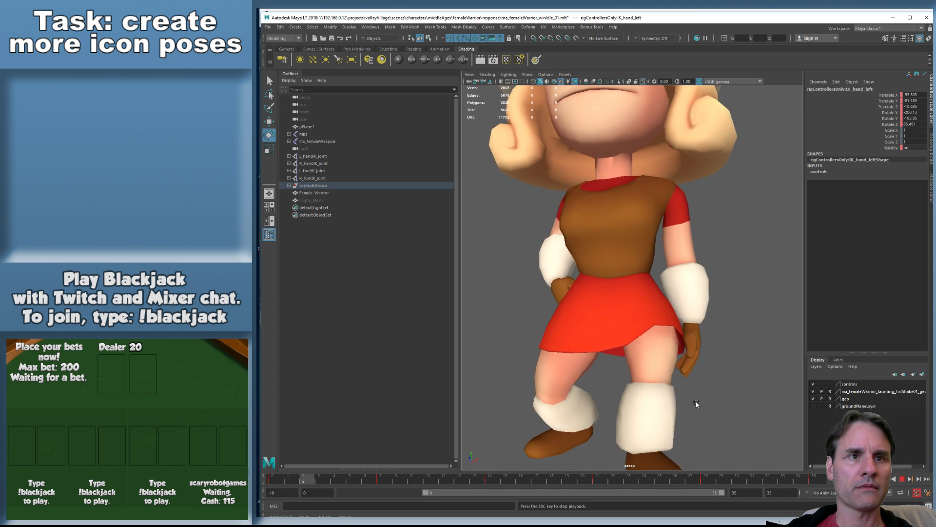
{"action": "key", "text": "Escape"}
Step through the keyframes and fine-tune the left-hand IK controller's rotation at frames 28 and 7
{"action": "key", "text": "period"}
{"action": "key", "text": "period"}
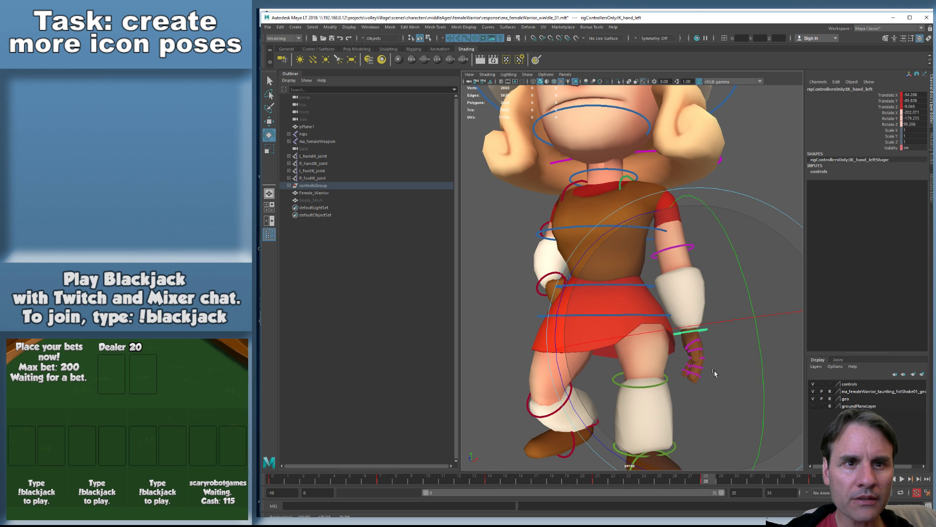
{"action": "key", "text": "period"}
{"action": "key", "text": "period"}
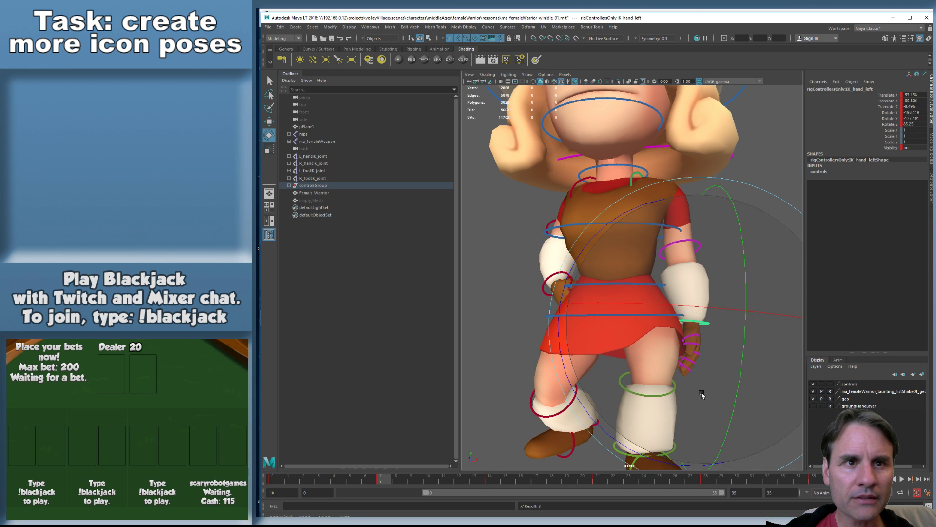
{"action": "key", "text": "period"}
{"action": "key", "text": "period"}
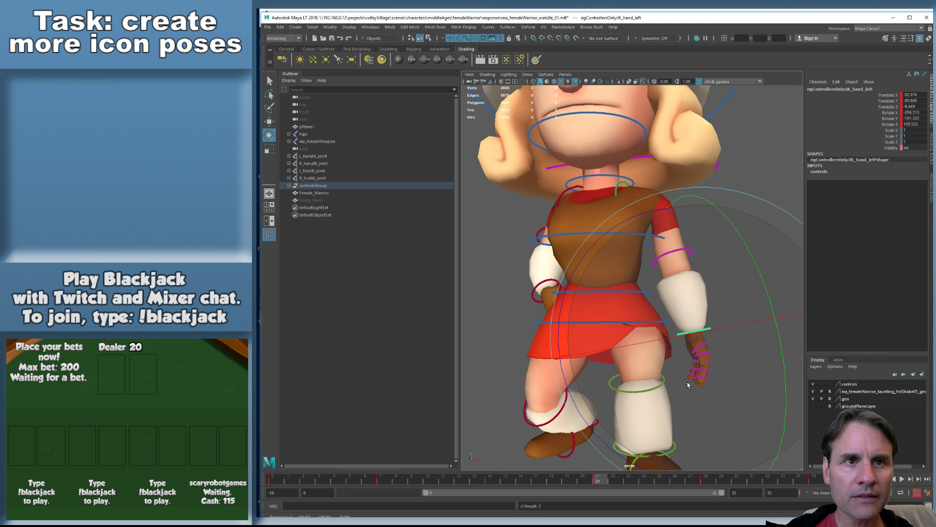
{"action": "key", "text": "comma"}
{"action": "left_click_drag", "start_coordinate": [692, 381], "coordinate": [717, 379]}
Play back the loop and examine the left arm's swing from the front and the character's left side
{"action": "key", "text": "alt+v"}
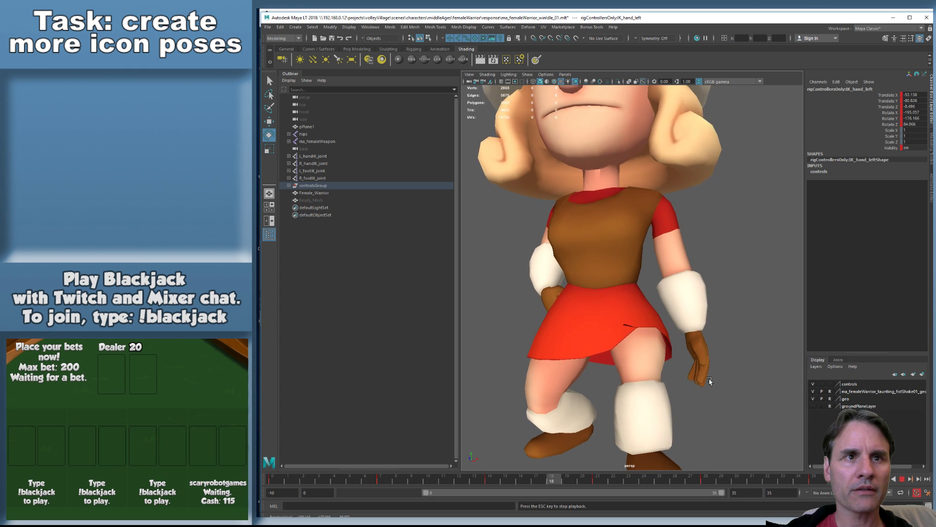
{"action": "key", "text": "Escape"}
{"action": "key", "text": "alt+v"}
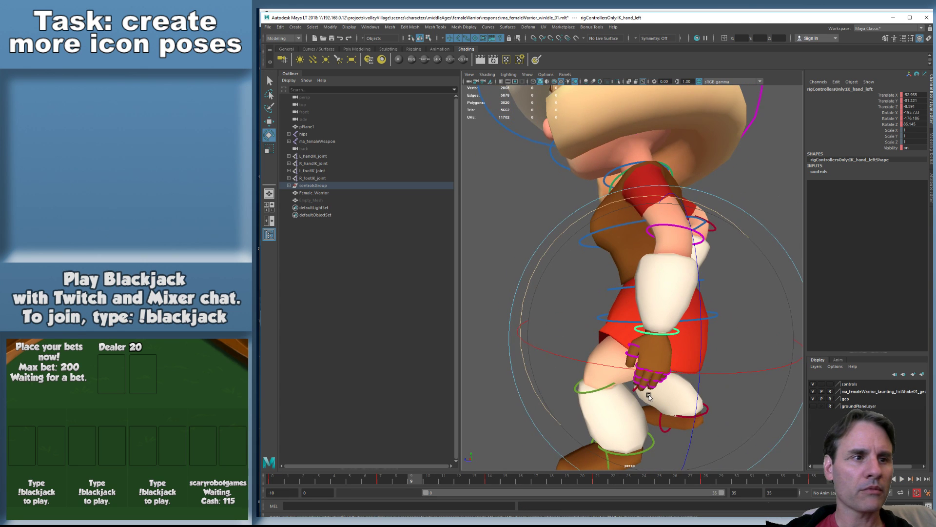
{"action": "key", "text": "Escape"}
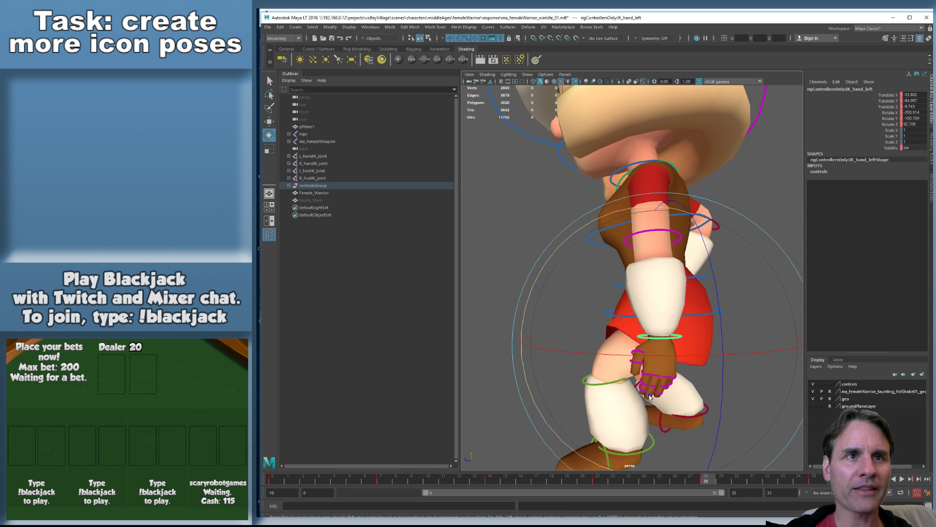
At frame 28, raise the left-hand IK controller slightly and compare the arm's pose at the neighbouring keyframes
{"action": "key", "text": "comma"}
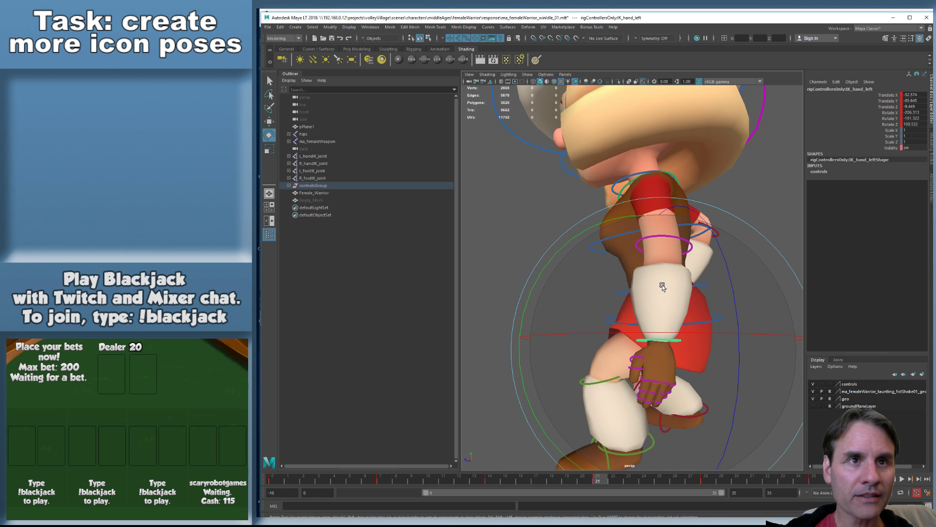
{"action": "key", "text": "period"}
{"action": "key", "text": "w"}
{"action": "left_click_drag", "start_coordinate": [657, 293], "coordinate": [657, 285]}
{"action": "key", "text": "period"}
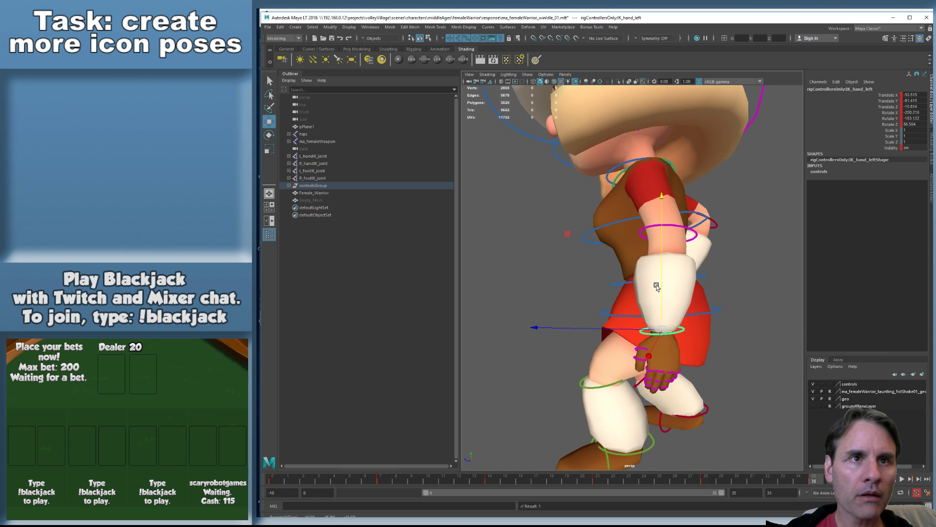
{"action": "key", "text": "comma"}
{"action": "key", "text": "comma"}
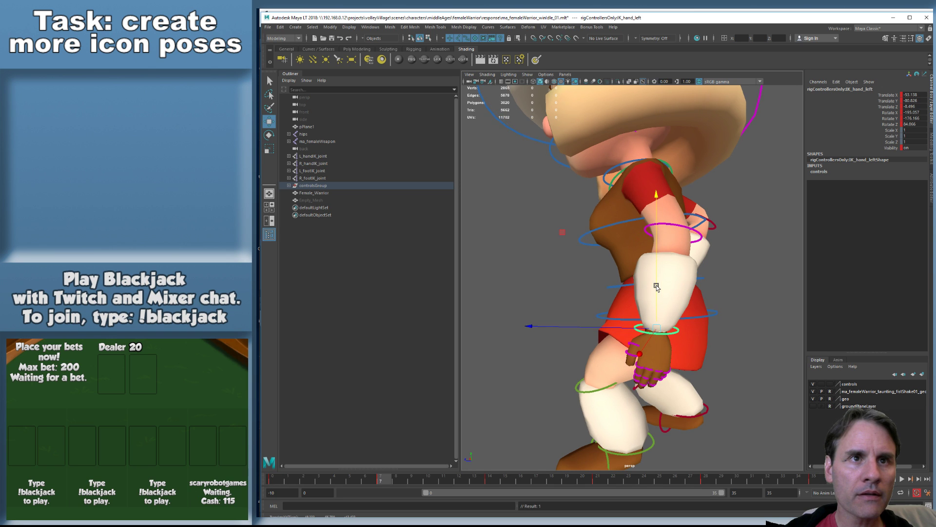
Even out the left-hand IK controller's height by lowering it slightly at frame 14 and raising it at frame 21, and play back the loop
{"action": "key", "text": "comma"}
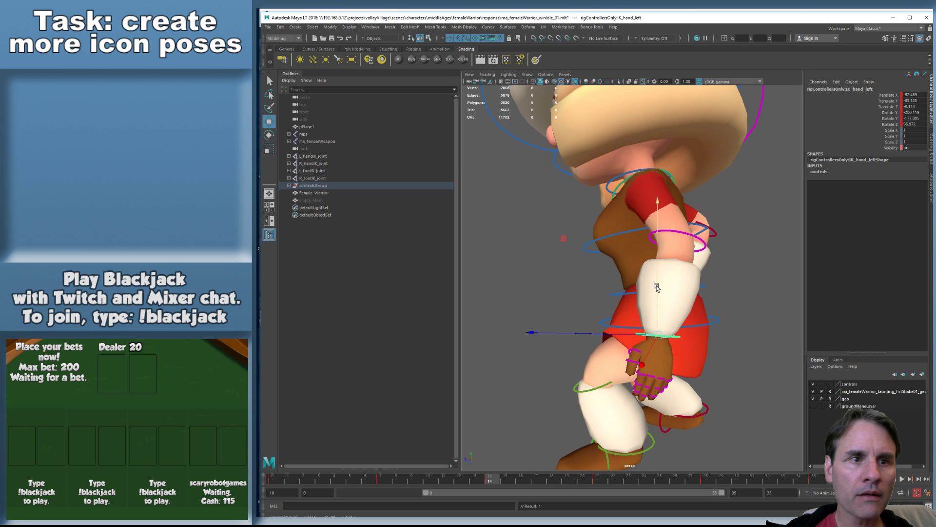
{"action": "key", "text": "period"}
{"action": "key", "text": "comma"}
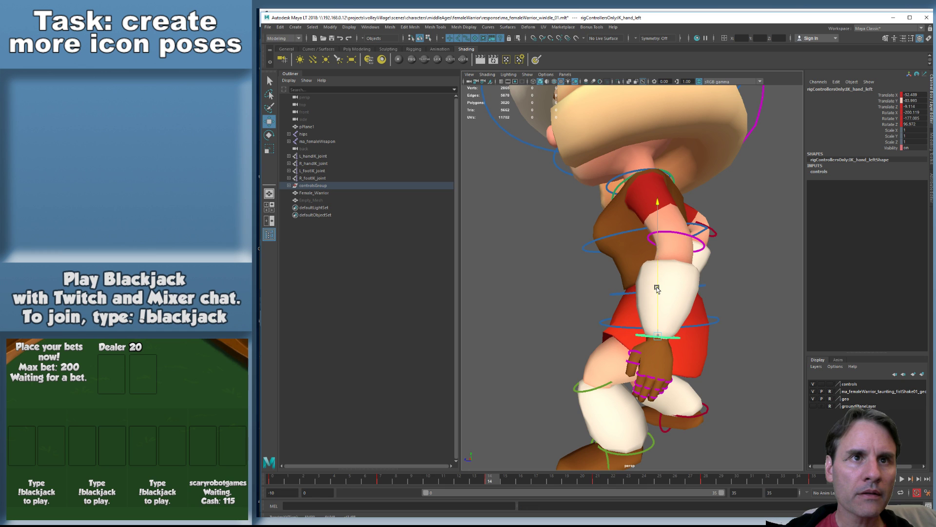
{"action": "key", "text": "period"}
{"action": "key", "text": "period"}
{"action": "key", "text": "comma"}
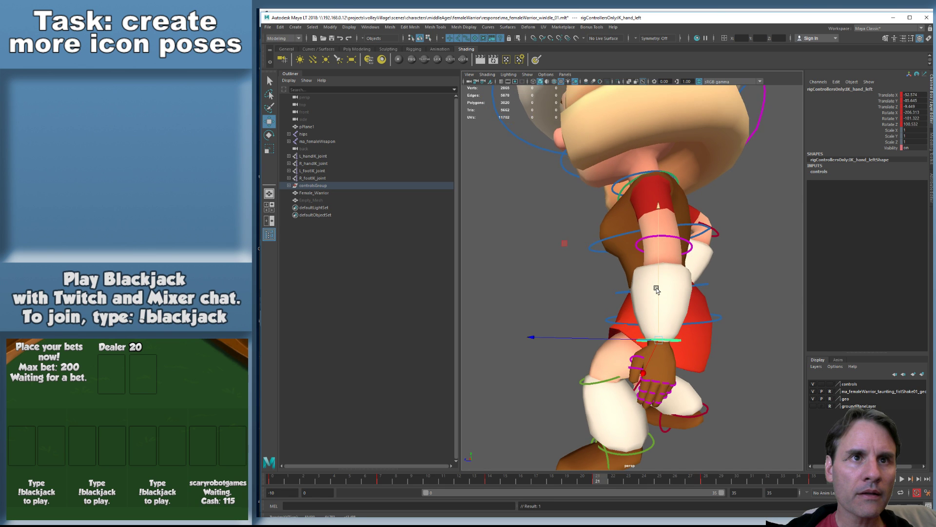
{"action": "key", "text": "period"}
{"action": "key", "text": "comma"}
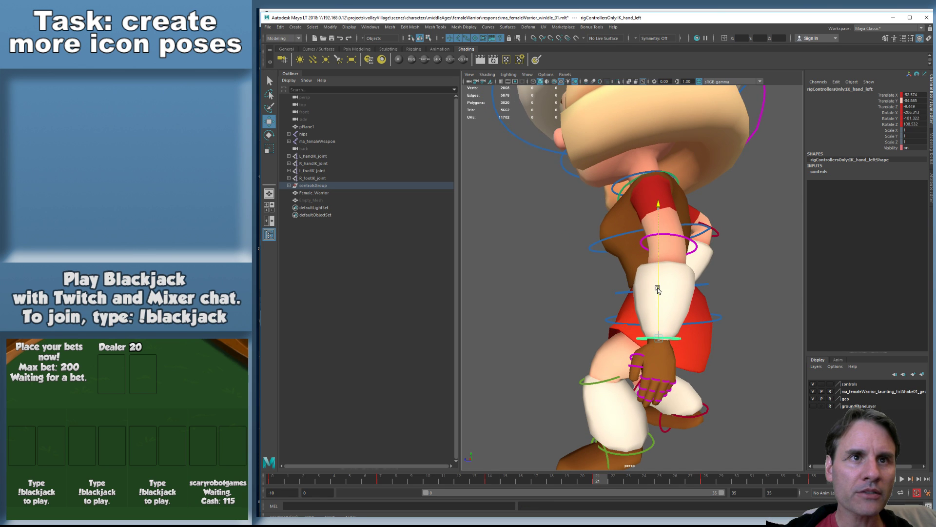
{"action": "key", "text": "alt+v"}
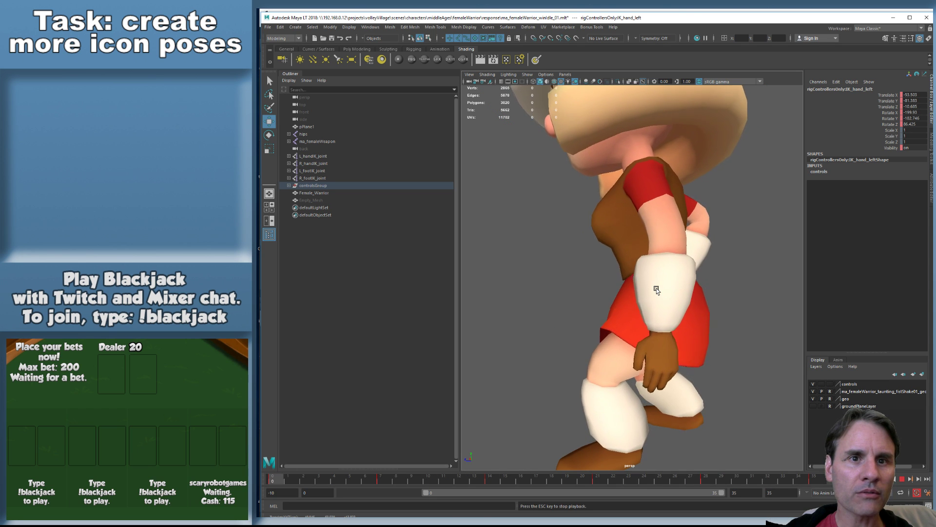
{"action": "key", "text": "alt+shift+v"}
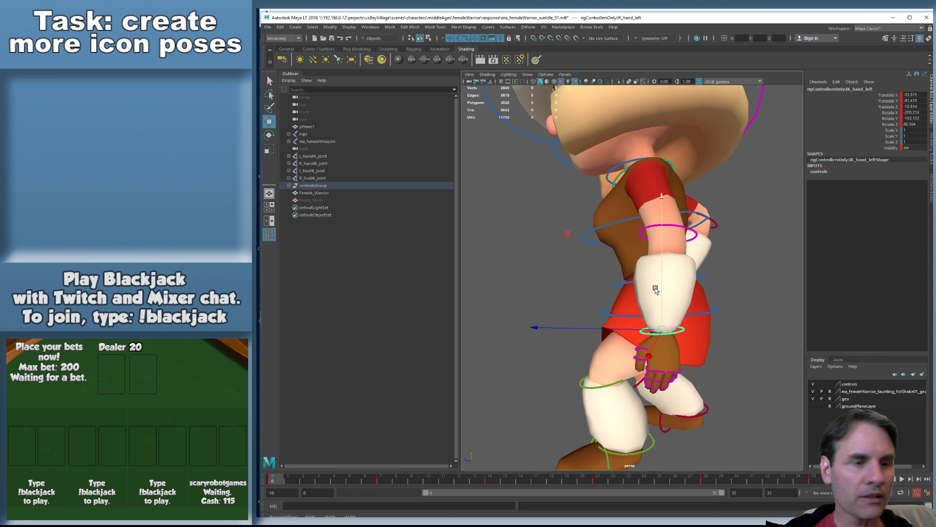
Lower the left-hand IK controller slightly at frame 7 and compare the arm's pose at the neighbouring keyframes
{"action": "key", "text": "period"}
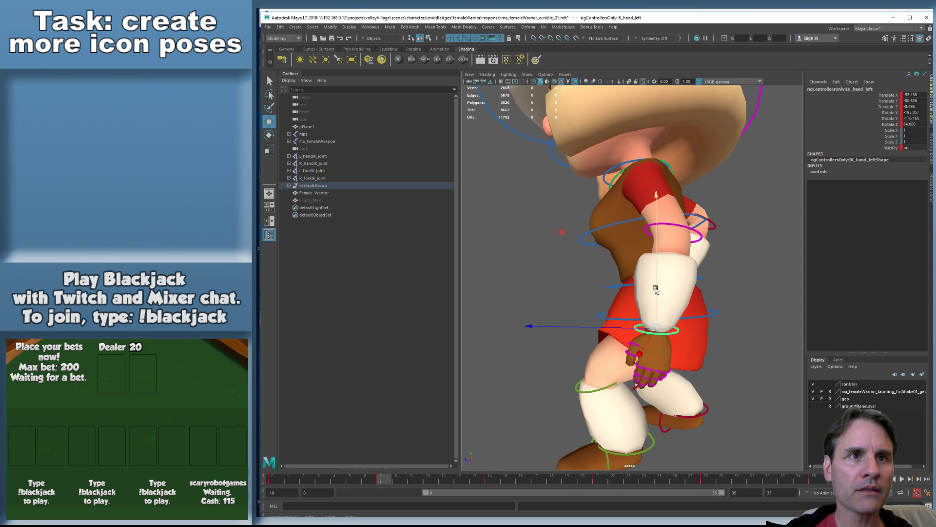
{"action": "key", "text": "comma"}
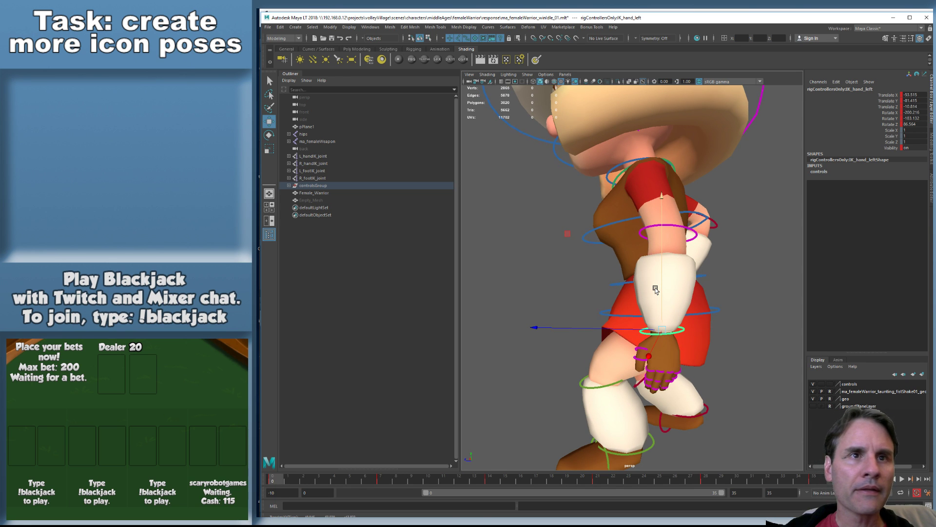
{"action": "key", "text": "period"}
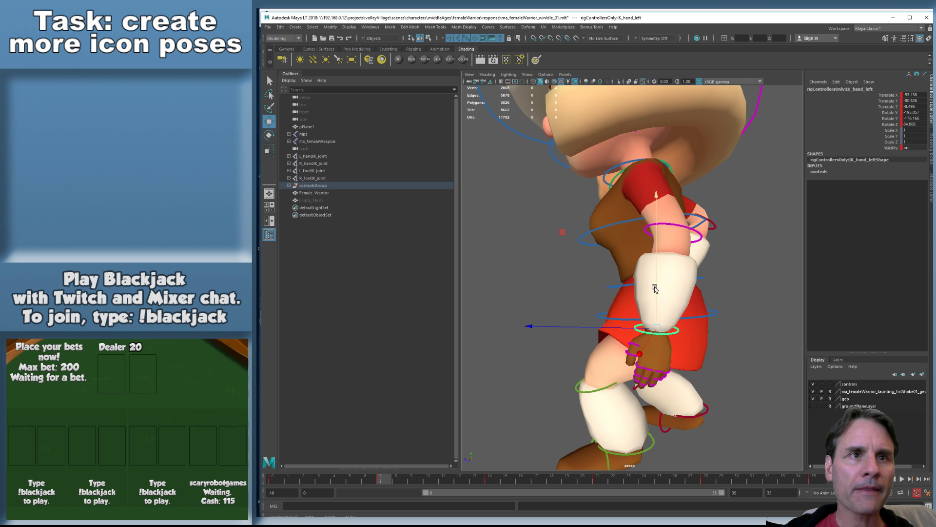
{"action": "left_click_drag", "start_coordinate": [654, 288], "coordinate": [656, 293]}
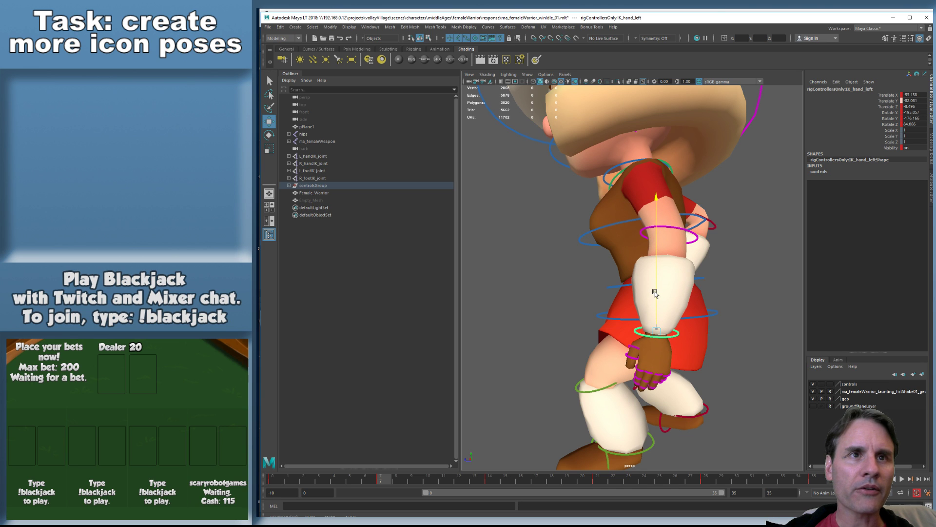
{"action": "key", "text": "comma"}
{"action": "key", "text": "period"}
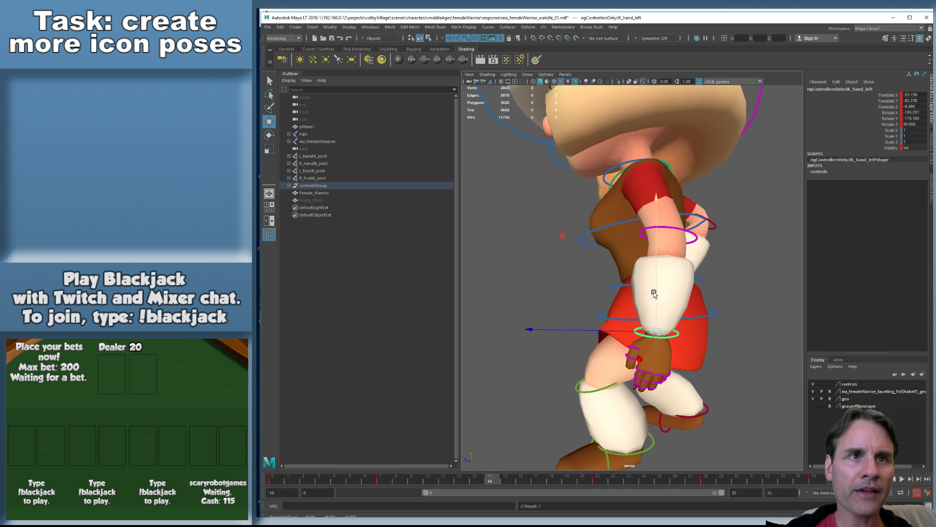
Raise the left-hand IK controller slightly at frame 28 and play back the loop
{"action": "key", "text": "period"}
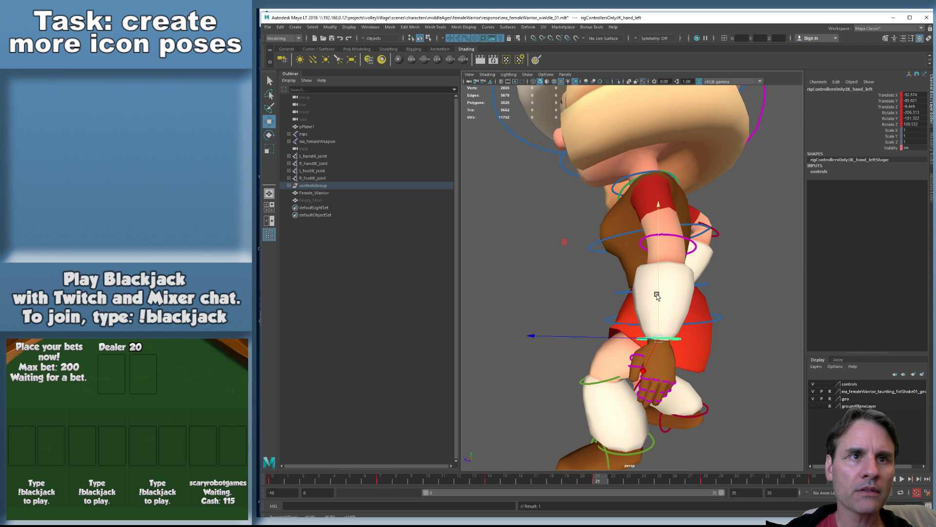
{"action": "key", "text": "period"}
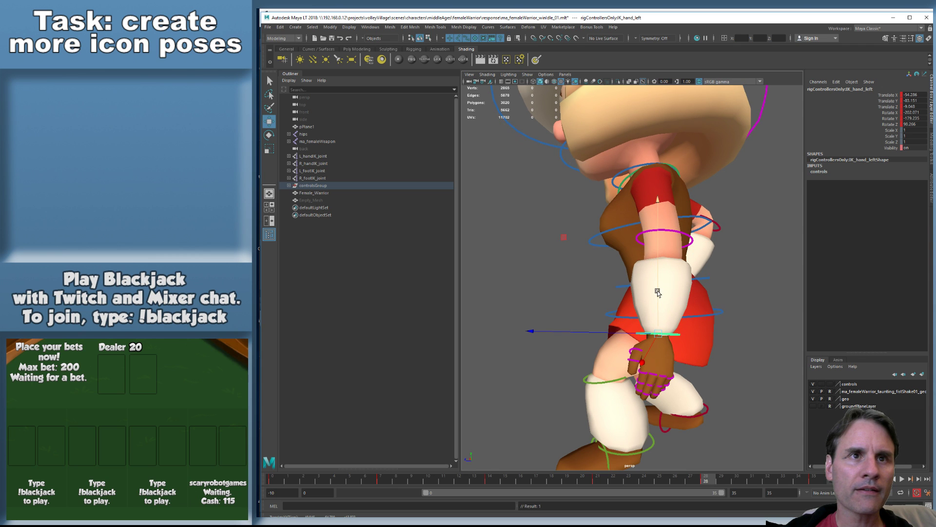
{"action": "left_click_drag", "start_coordinate": [657, 292], "coordinate": [657, 290]}
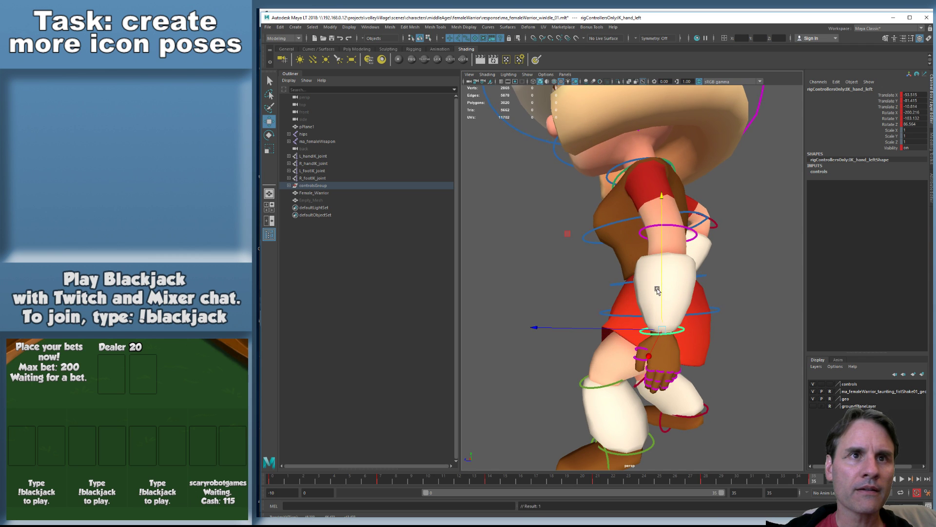
{"action": "key", "text": "alt+v"}
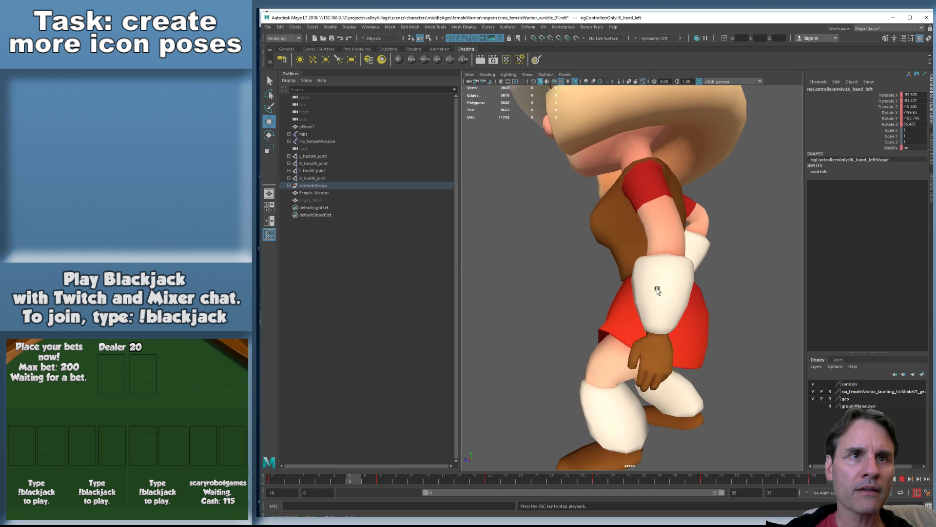
{"action": "key", "text": "alt+v"}
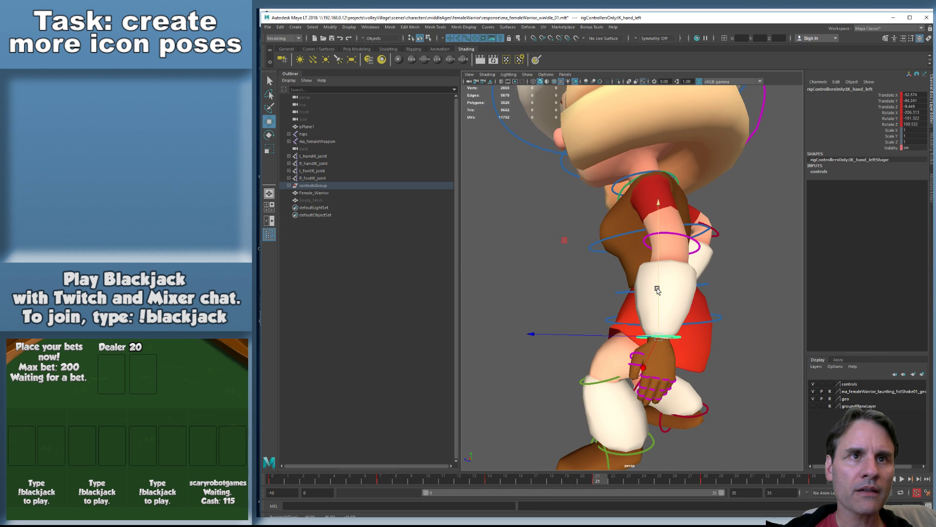
Fine-tune the left-hand IK controller's height at frame 21 against the neighbouring keyframes and play back the loop
{"action": "key", "text": "period"}
{"action": "key", "text": "period"}
{"action": "key", "text": "comma"}
{"action": "key", "text": "comma"}
{"action": "key", "text": "period"}
{"action": "key", "text": "alt+v"}
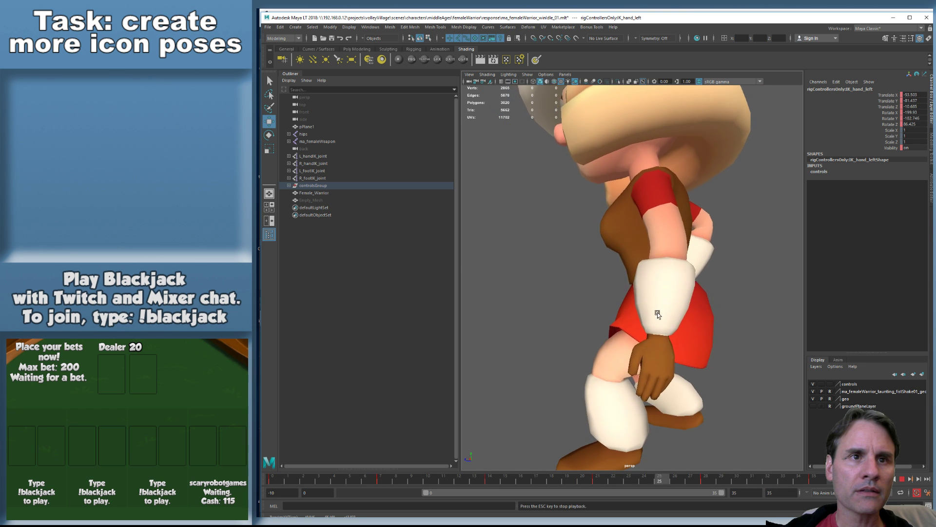
{"action": "key", "text": "alt+v"}
Step through the left hand's keyframes and play back the loop to examine the arm's swing from the side
{"action": "key", "text": "comma"}
{"action": "key", "text": "comma"}
{"action": "key", "text": "comma"}
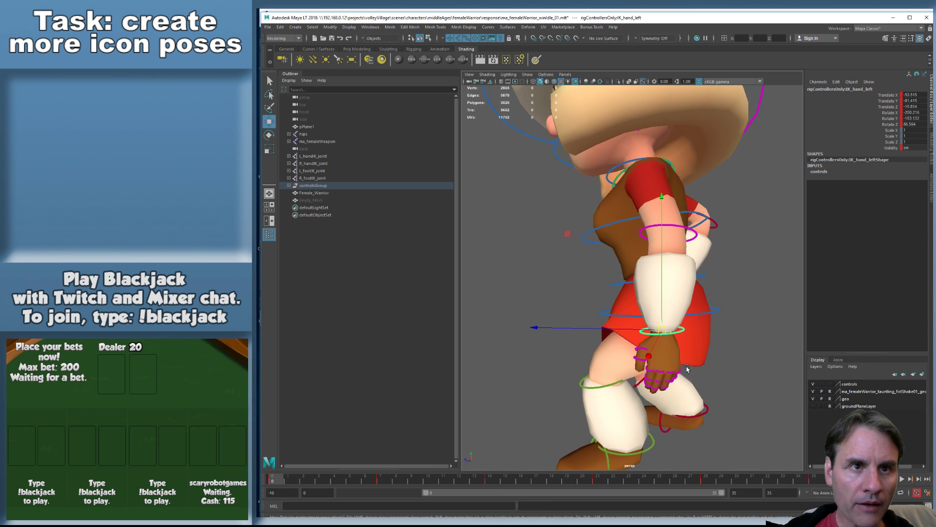
{"action": "key", "text": "period"}
{"action": "key", "text": "period"}
{"action": "key", "text": "period"}
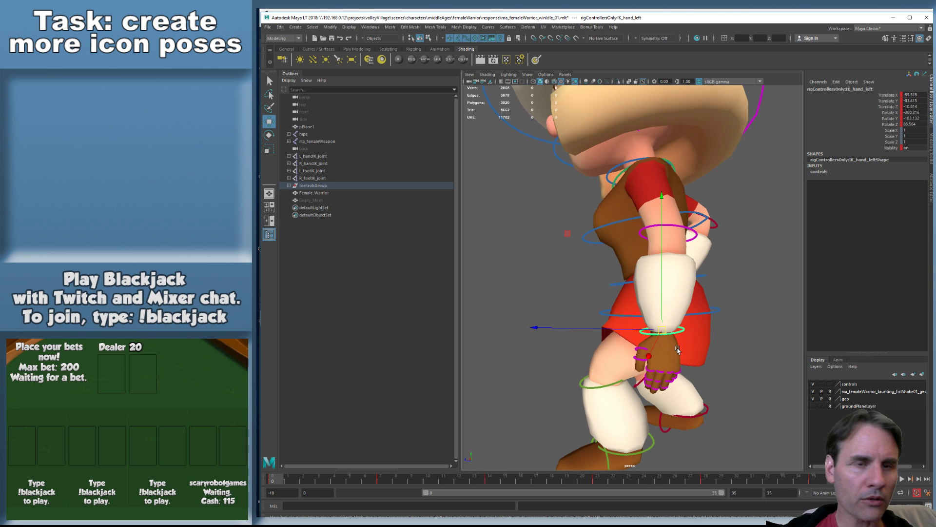
{"action": "key", "text": "period"}
{"action": "key", "text": "period"}
{"action": "key", "text": "period"}
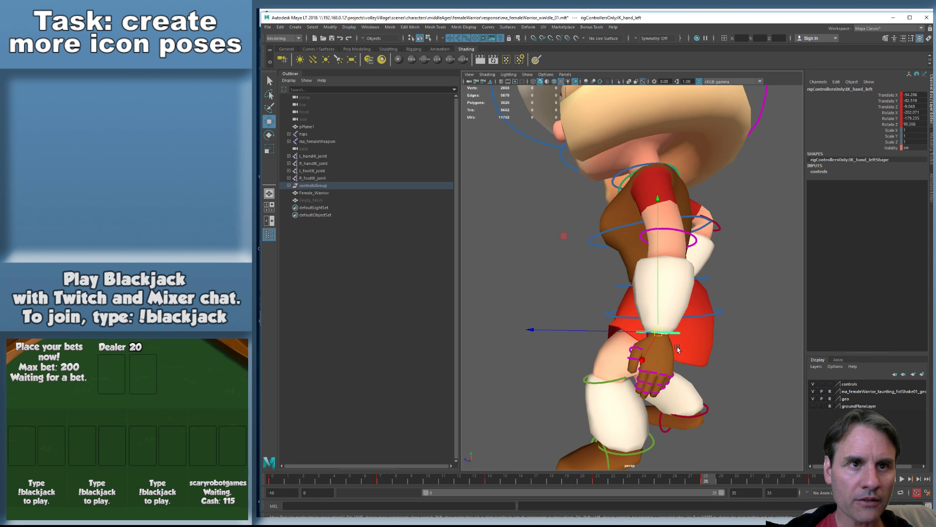
{"action": "key", "text": "period"}
{"action": "key", "text": "alt+v"}
{"action": "key", "text": "alt+v"}
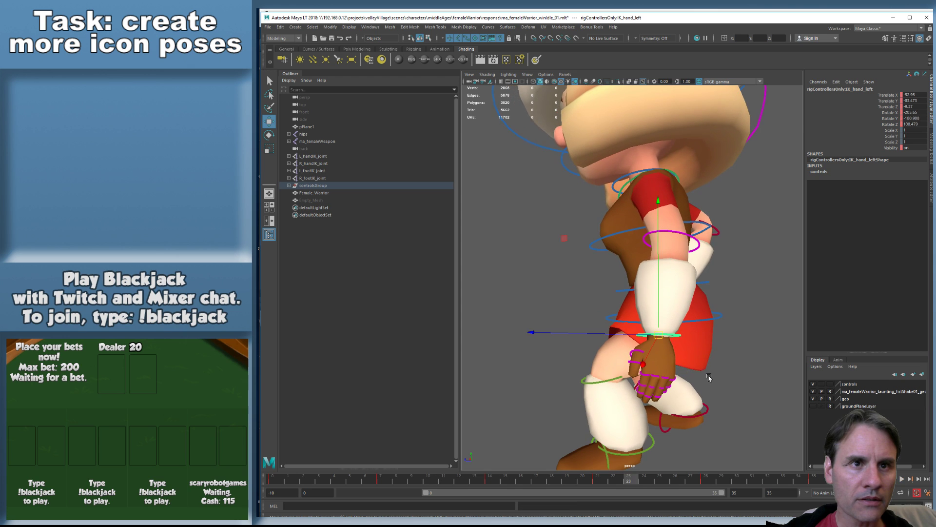
{"action": "key", "text": "comma"}
{"action": "key", "text": "comma"}
{"action": "key", "text": "alt+v"}
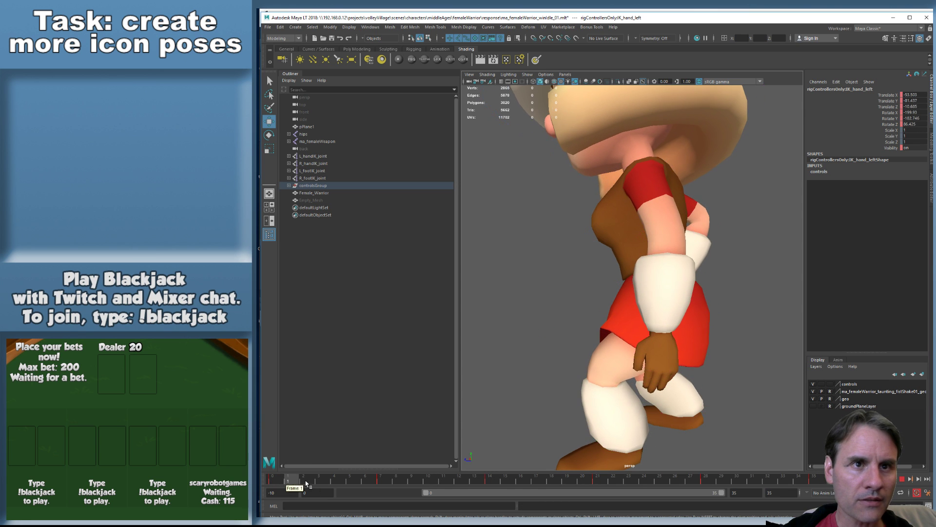
{"action": "key", "text": "alt+v"}
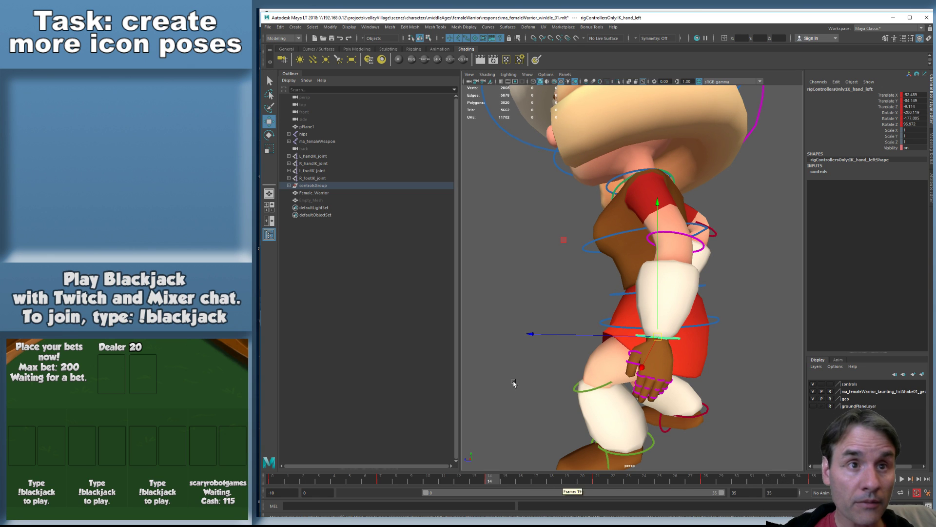
Shift the left-hand IK controller slightly towards the character's back at frames 14 and 21 and play back the loop
{"action": "key", "text": "comma"}
{"action": "key", "text": "comma"}
{"action": "key", "text": "period"}
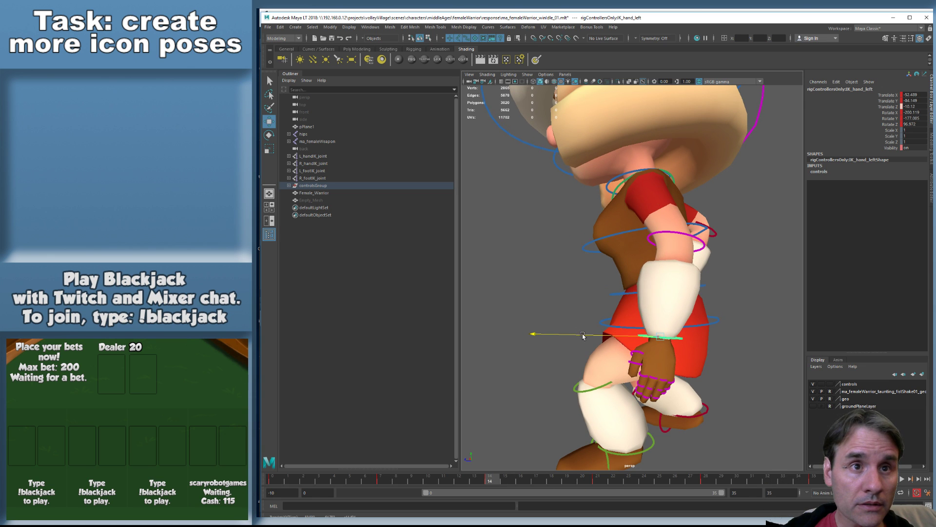
{"action": "key", "text": "period"}
{"action": "left_click_drag", "start_coordinate": [589, 337], "coordinate": [594, 338]}
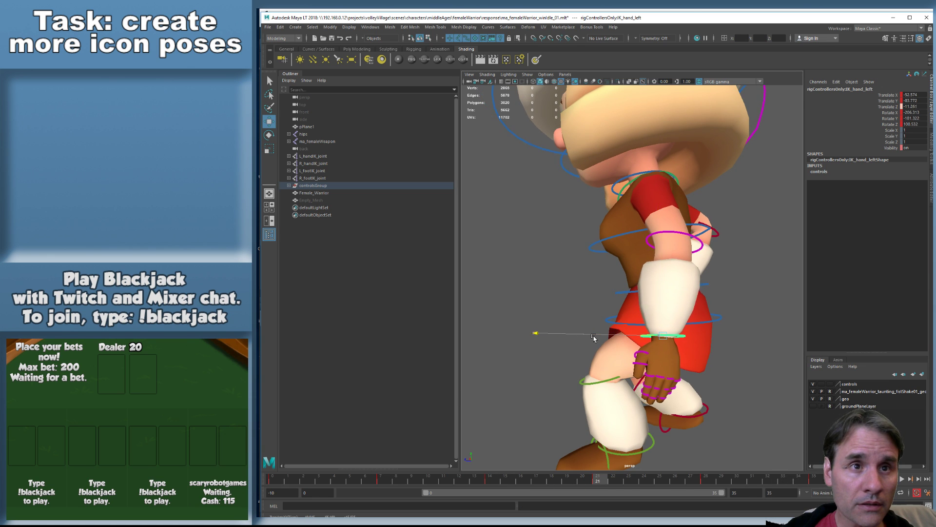
{"action": "key", "text": "period"}
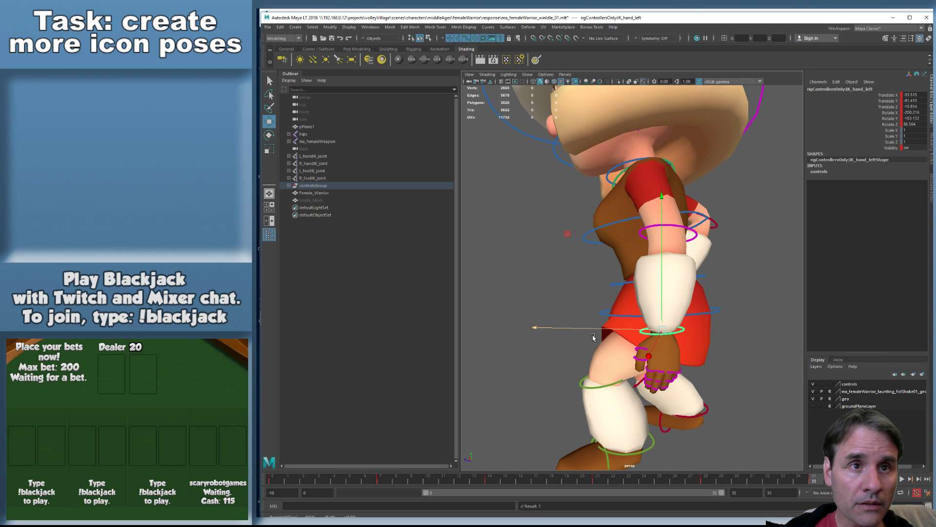
{"action": "key", "text": "comma"}
{"action": "key", "text": "period"}
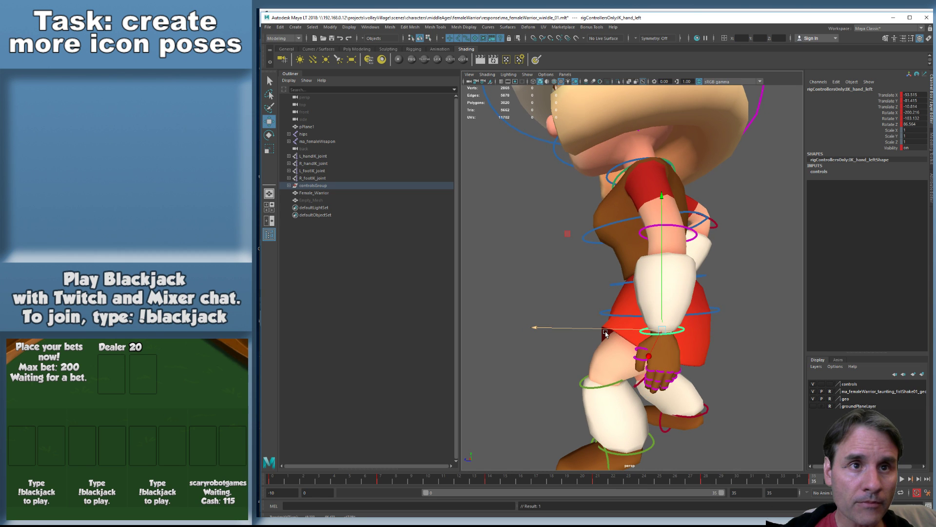
{"action": "key", "text": "period"}
{"action": "key", "text": "period"}
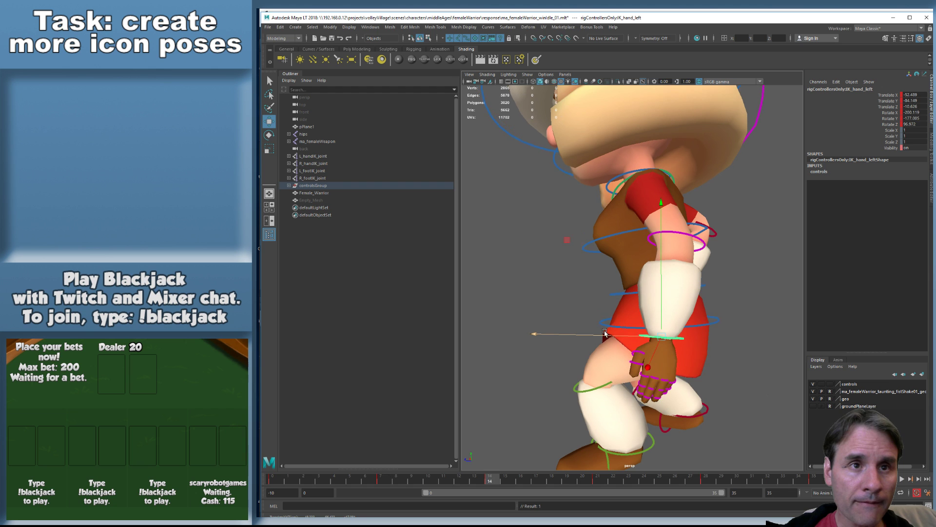
{"action": "key", "text": "alt+v"}
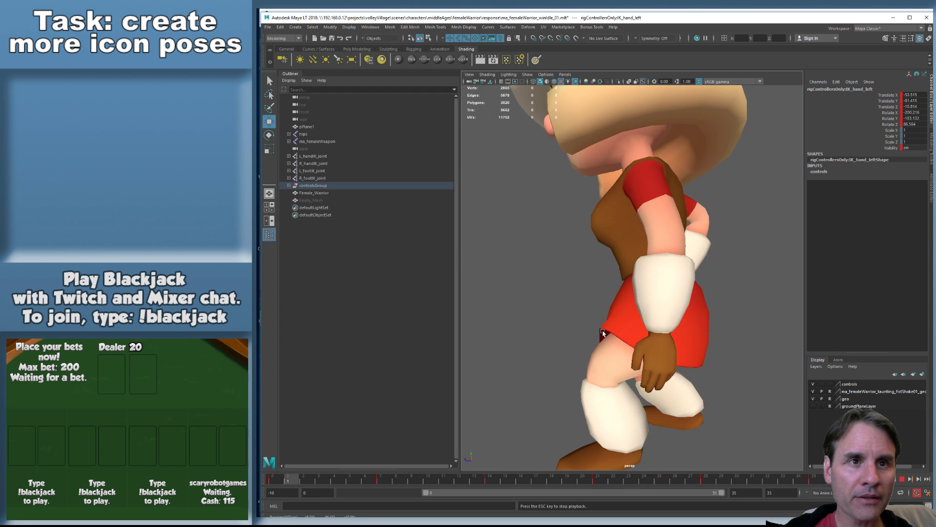
{"action": "key", "text": "alt+v"}
Shift the left-hand IK controller slightly backwards at frame 7 and check the loop's playback from the front
{"action": "key", "text": "comma"}
{"action": "key", "text": "comma"}
{"action": "key", "text": "comma"}
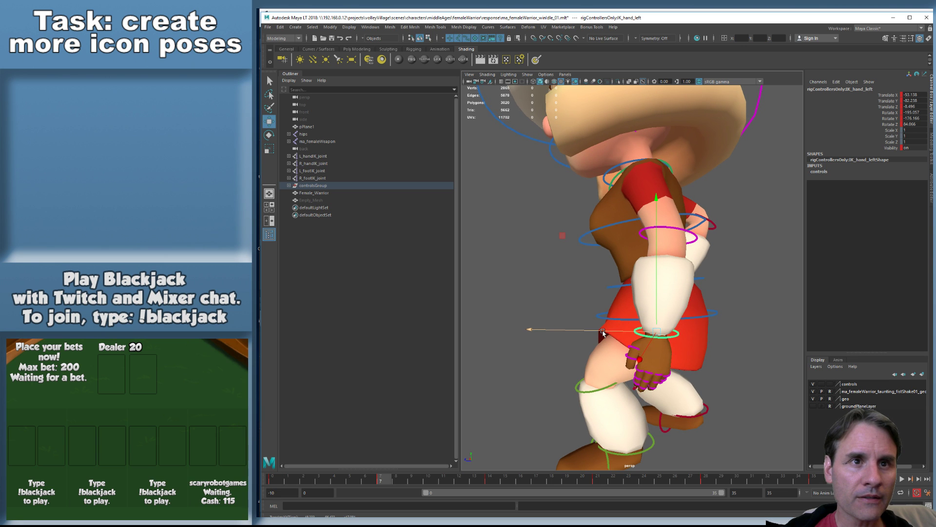
{"action": "left_click_drag", "start_coordinate": [632, 334], "coordinate": [638, 335]}
{"action": "key", "text": "period"}
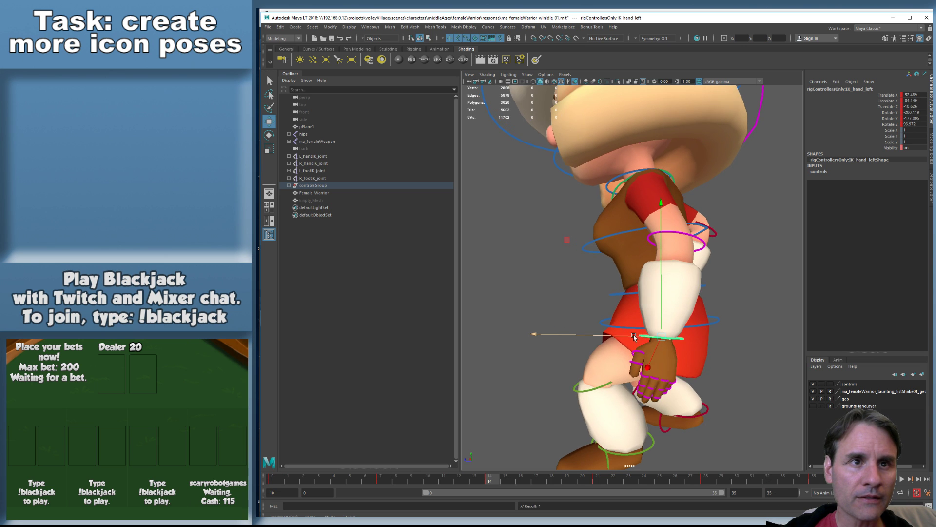
{"action": "key", "text": "period"}
{"action": "key", "text": "alt+v"}
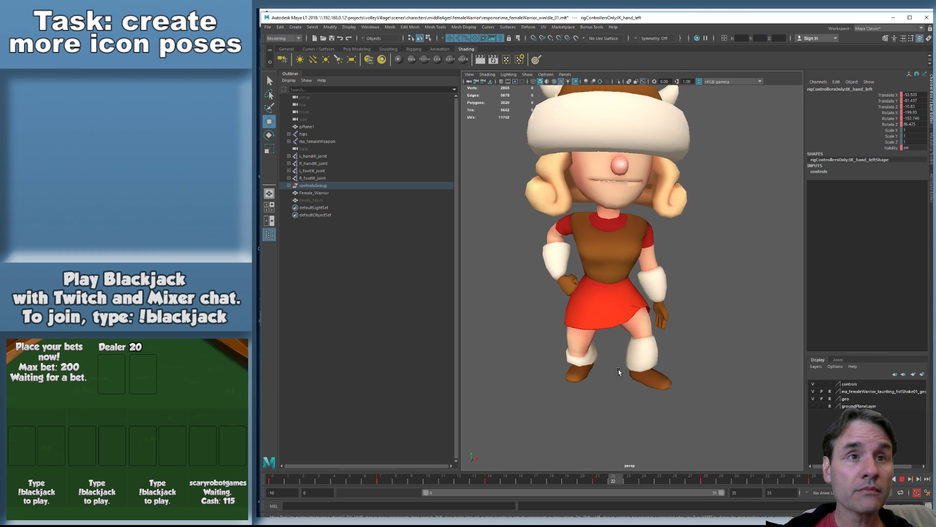
{"action": "key", "text": "alt+v"}
Rotate the upper and lower chest controllers together slightly at frame 7
{"action": "key", "text": "alt+shift+v"}
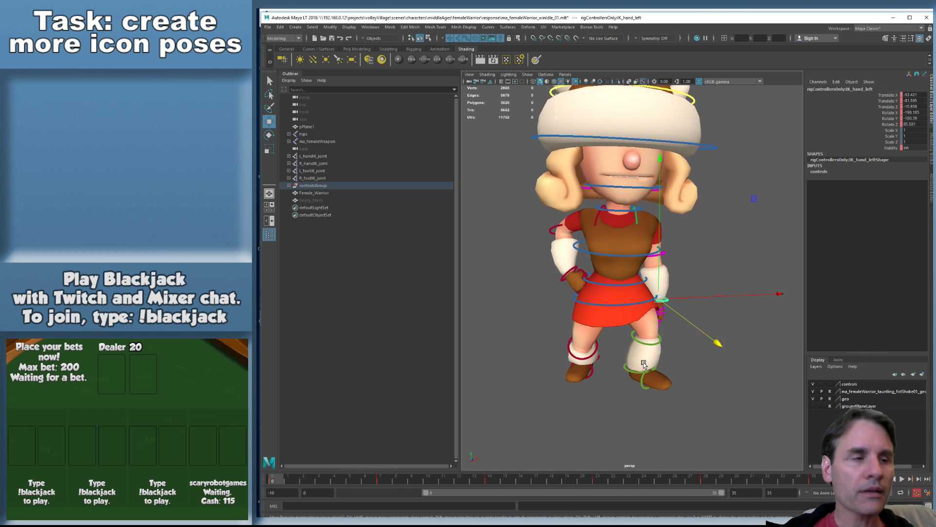
{"action": "middle_click_drag", "start_coordinate": [641, 293], "coordinate": [655, 337], "text": "alt"}
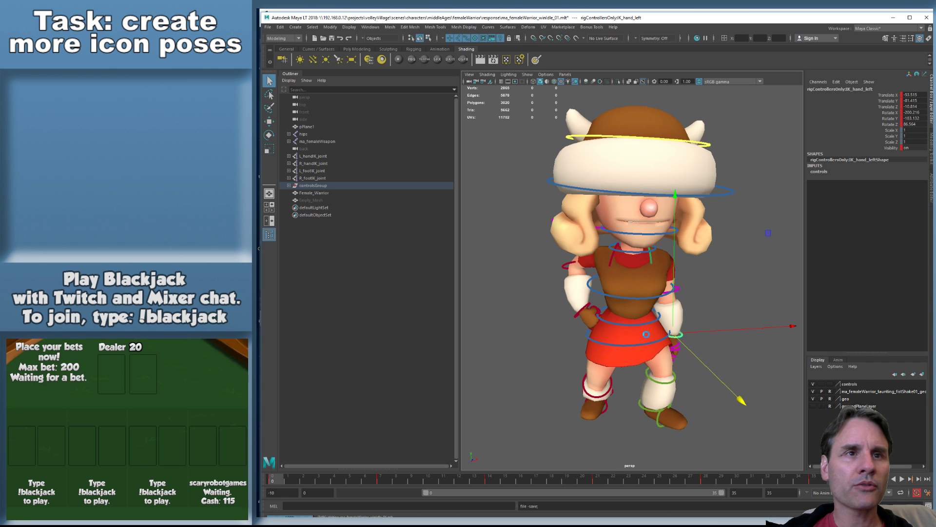
{"action": "scroll", "coordinate": [647, 300], "scroll_direction": "up", "scroll_amount": 4}
{"action": "left_click", "coordinate": [647, 299]}
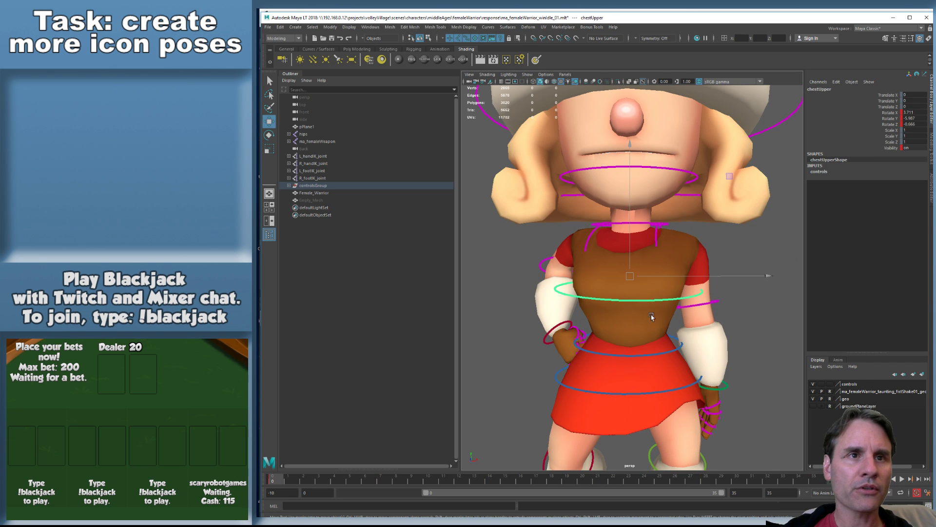
{"action": "left_click", "coordinate": [621, 392]}
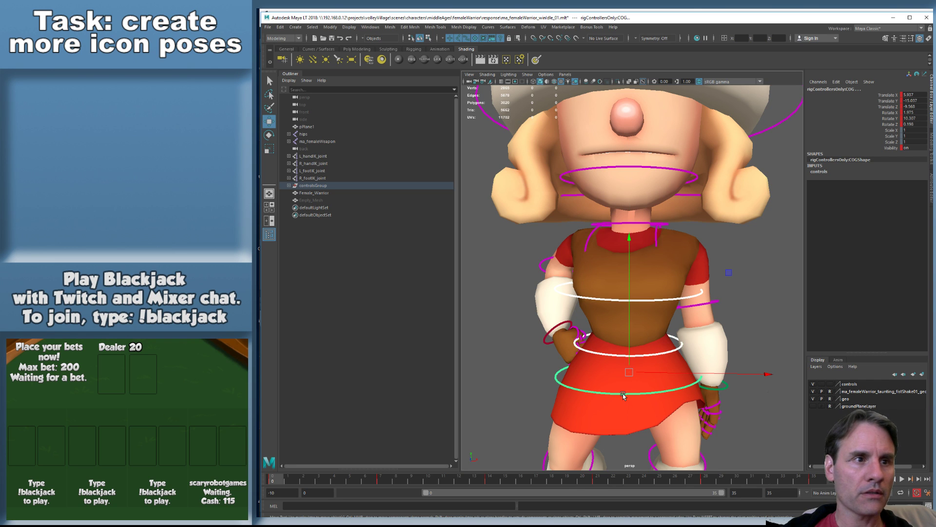
{"action": "key", "text": "Down"}
{"action": "left_click", "coordinate": [381, 482]}
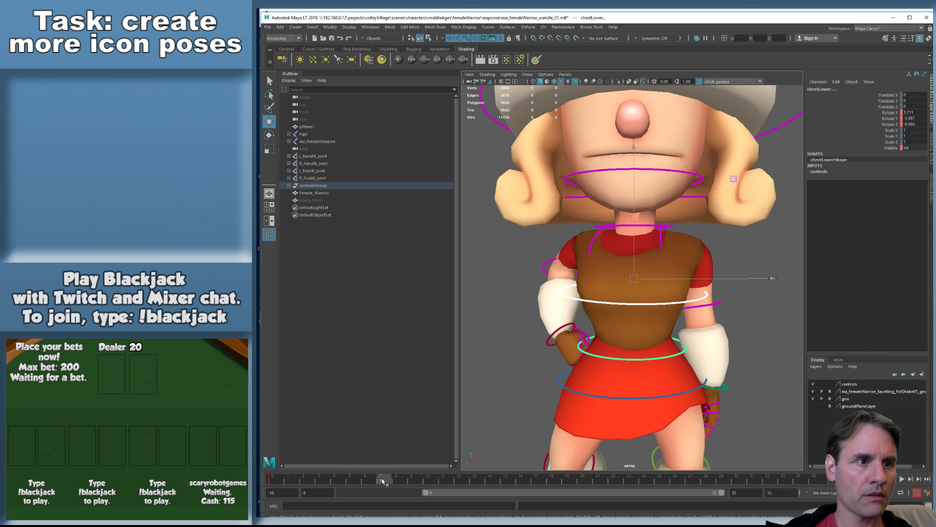
{"action": "key", "text": "e"}
{"action": "scroll", "coordinate": [629, 335], "scroll_direction": "down", "scroll_amount": 5}
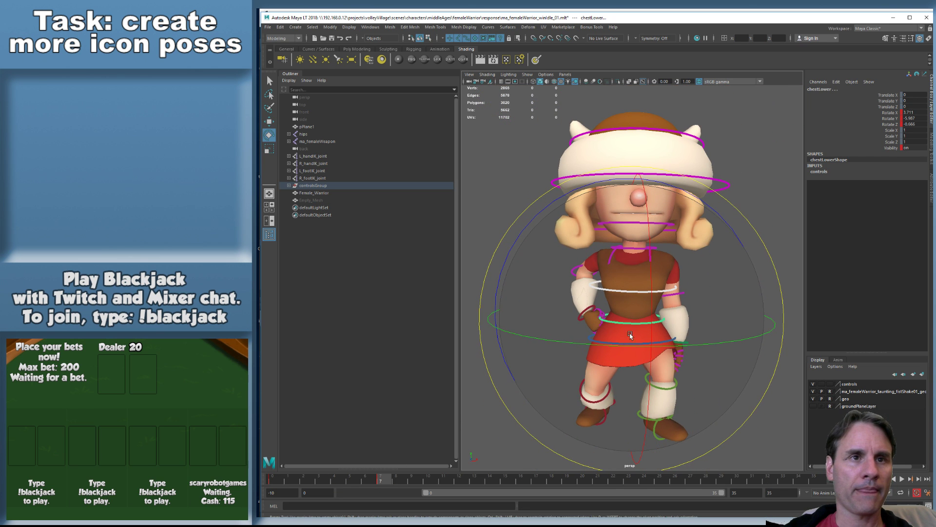
{"action": "key", "text": "alt+comma"}
{"action": "key", "text": "alt+period"}
{"action": "left_click_drag", "start_coordinate": [678, 263], "coordinate": [673, 262]}
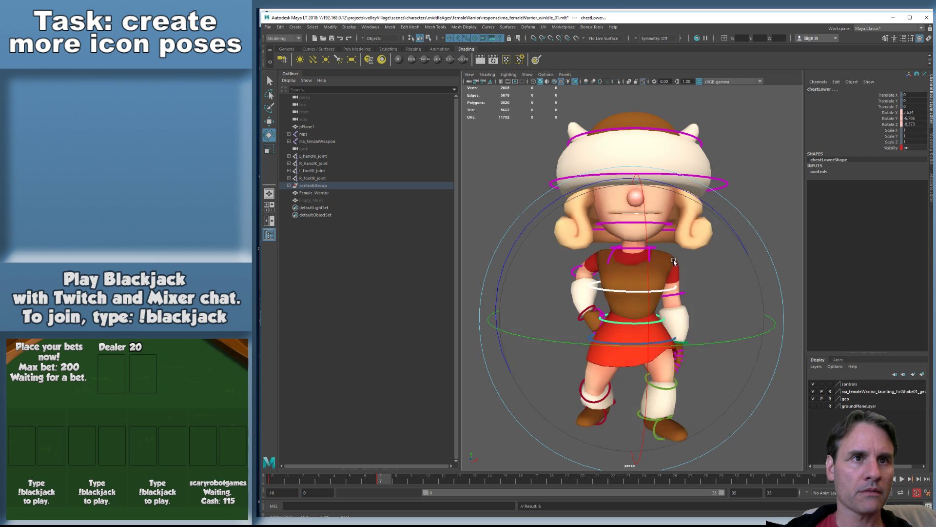
Rotate the two chest controllers slightly at frames 14, 21 and 28 and key them
{"action": "left_click", "coordinate": [490, 480]}
{"action": "left_click_drag", "start_coordinate": [672, 238], "coordinate": [676, 240]}
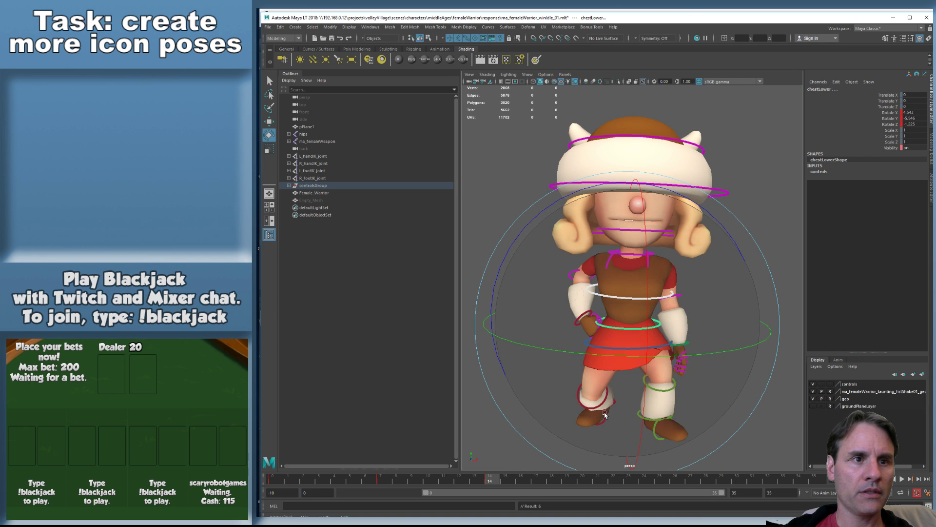
{"action": "left_click", "coordinate": [602, 481]}
{"action": "left_click_drag", "start_coordinate": [702, 247], "coordinate": [699, 260]}
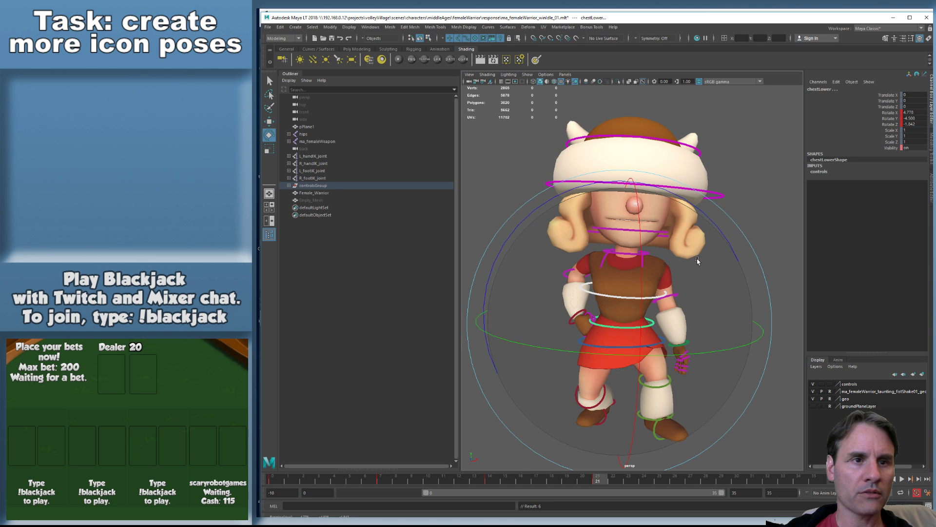
{"action": "left_click", "coordinate": [708, 479]}
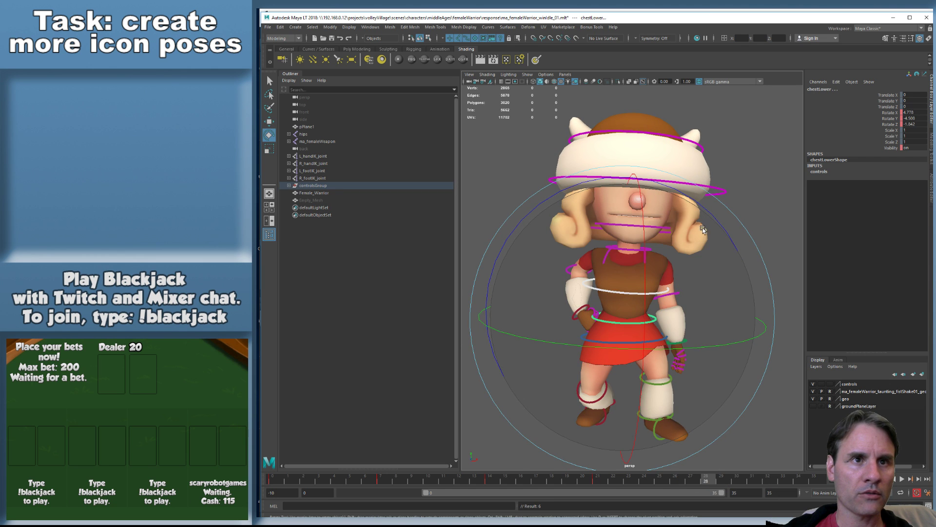
{"action": "key", "text": "s"}
Play back the loop and readjust the chest controllers' rotation at frame 28 against the neighbouring keyframes
{"action": "key", "text": "alt+shift+v"}
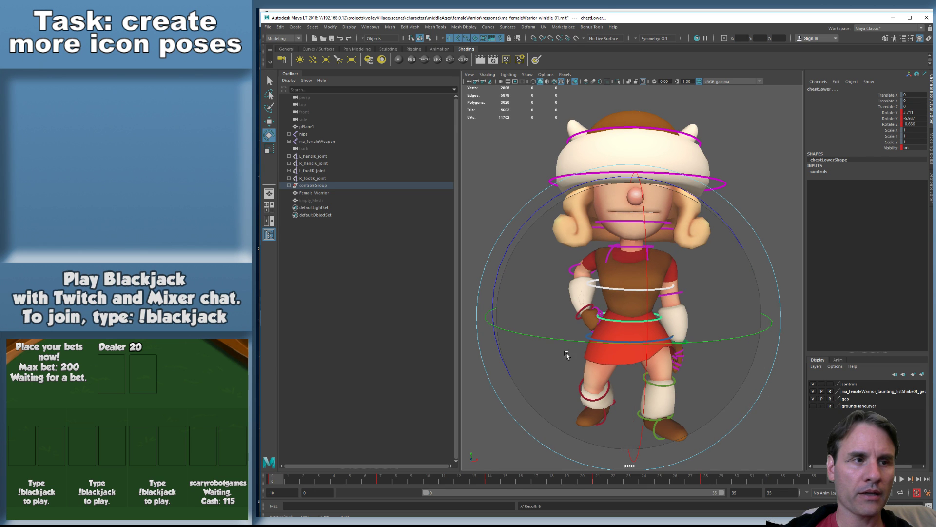
{"action": "key", "text": "alt+v"}
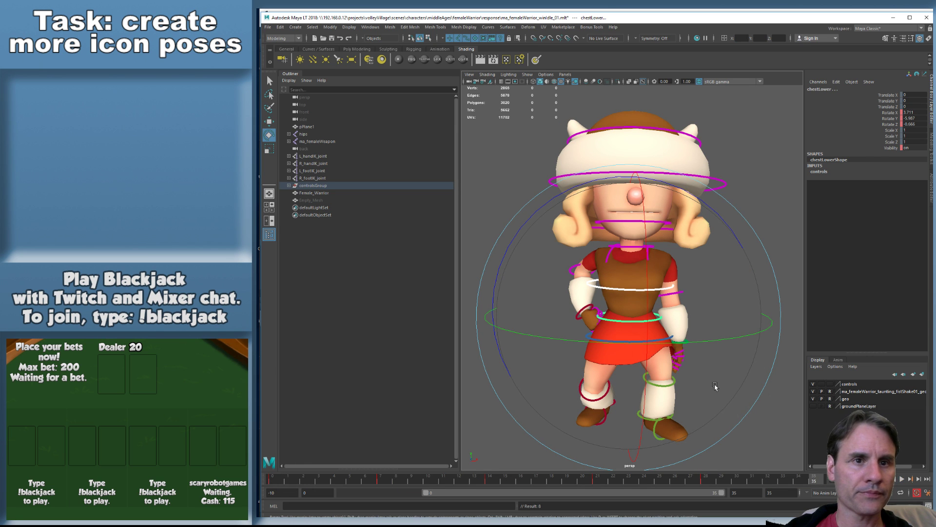
{"action": "key", "text": "alt+v"}
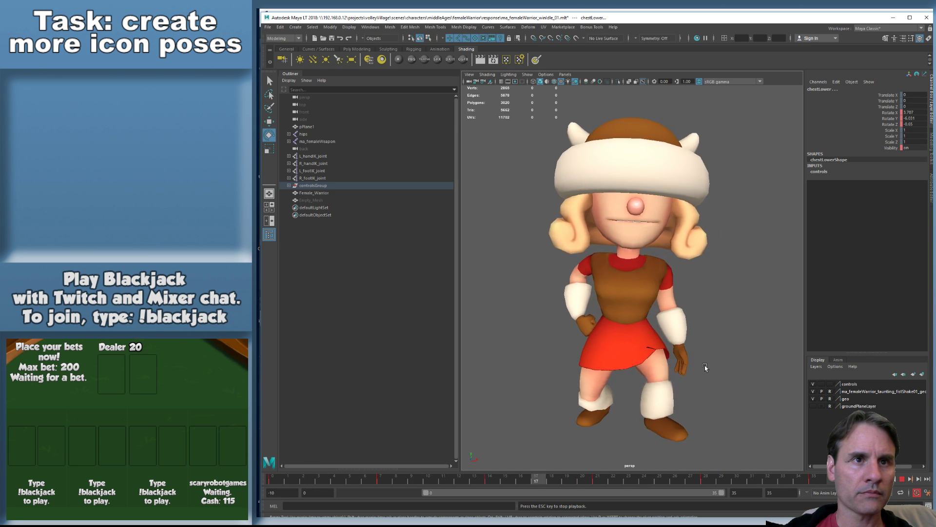
{"action": "key", "text": "Escape"}
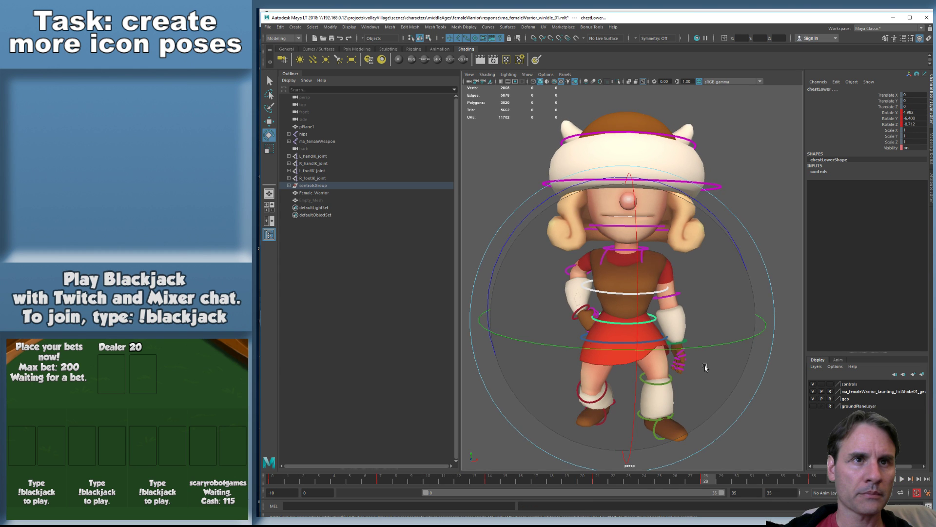
{"action": "key", "text": "period"}
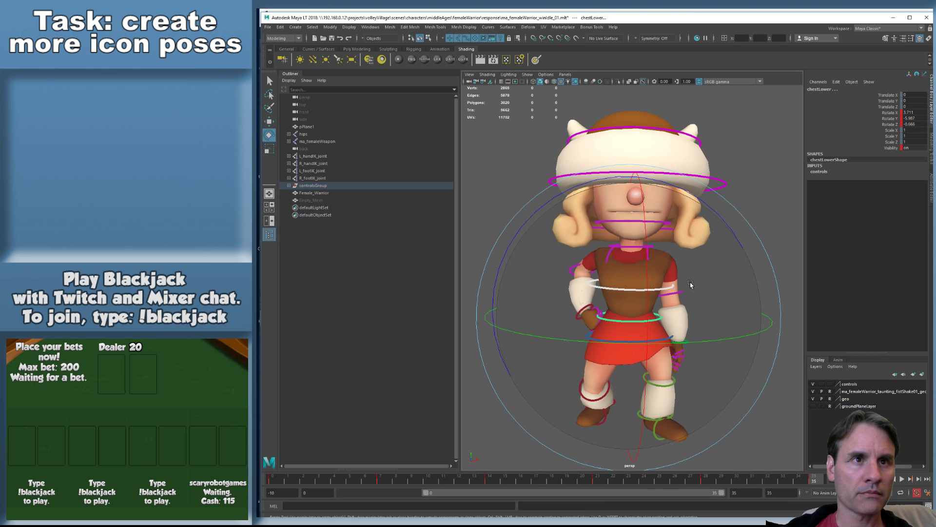
{"action": "key", "text": "comma"}
{"action": "key", "text": "comma"}
{"action": "key", "text": "period"}
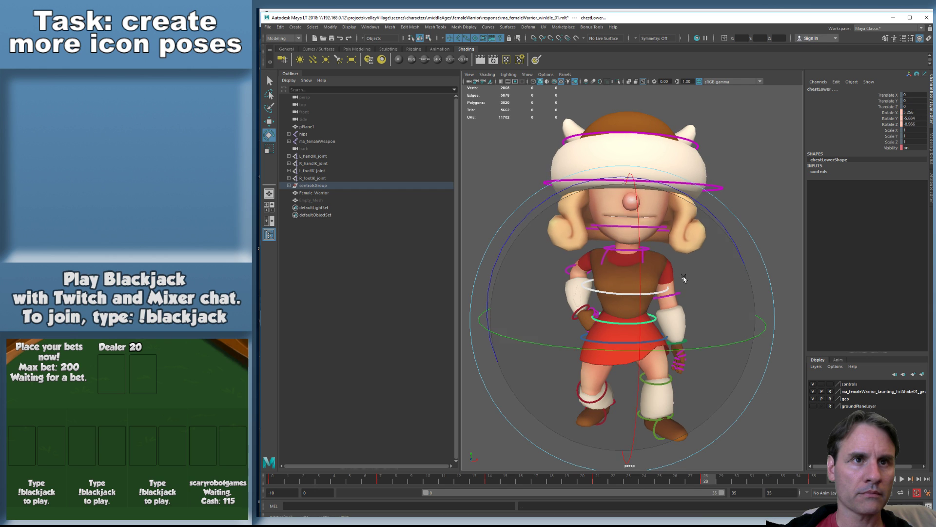
Step back and forth through the chest keyframes and play back the loop to examine the torso motion from several sides
{"action": "key", "text": "period"}
{"action": "key", "text": "period"}
{"action": "key", "text": "comma"}
{"action": "key", "text": "comma"}
{"action": "key", "text": "comma"}
{"action": "key", "text": "period"}
{"action": "key", "text": "period"}
{"action": "key", "text": "comma"}
{"action": "key", "text": "comma"}
{"action": "key", "text": "comma"}
{"action": "key", "text": "period"}
{"action": "key", "text": "period"}
{"action": "key", "text": "period"}
{"action": "key", "text": "alt+v"}
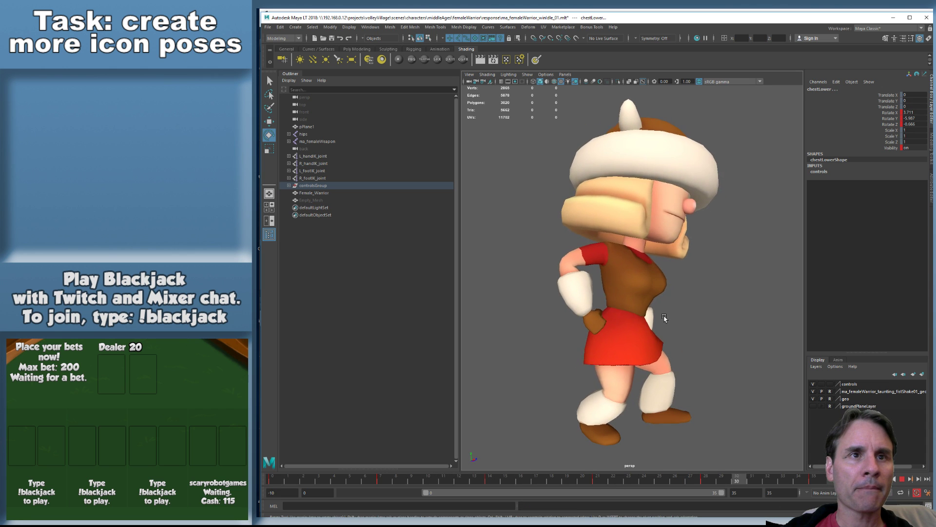
{"action": "key", "text": "Escape"}
Select the head controller and key its starting rotation at frame 7
{"action": "key", "text": "w"}
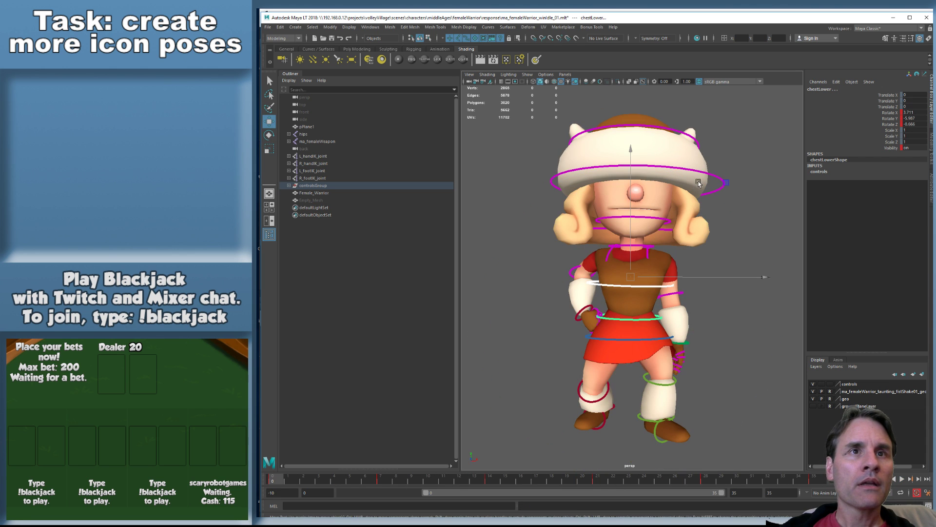
{"action": "left_click", "coordinate": [725, 165]}
{"action": "left_click_drag", "start_coordinate": [719, 171], "coordinate": [708, 204]}
{"action": "middle_click_drag", "start_coordinate": [687, 217], "coordinate": [691, 250], "text": "alt"}
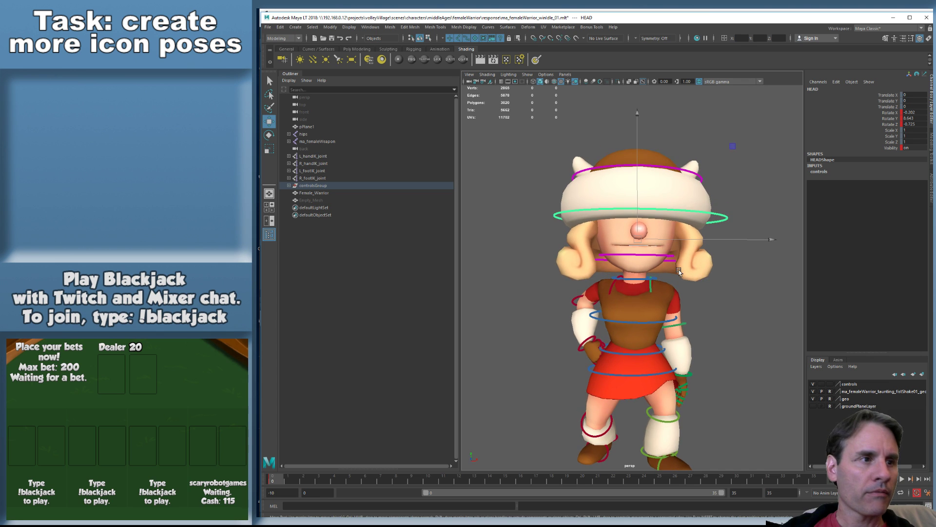
{"action": "scroll", "coordinate": [678, 271], "scroll_direction": "up", "scroll_amount": 5}
{"action": "left_click", "coordinate": [385, 482]}
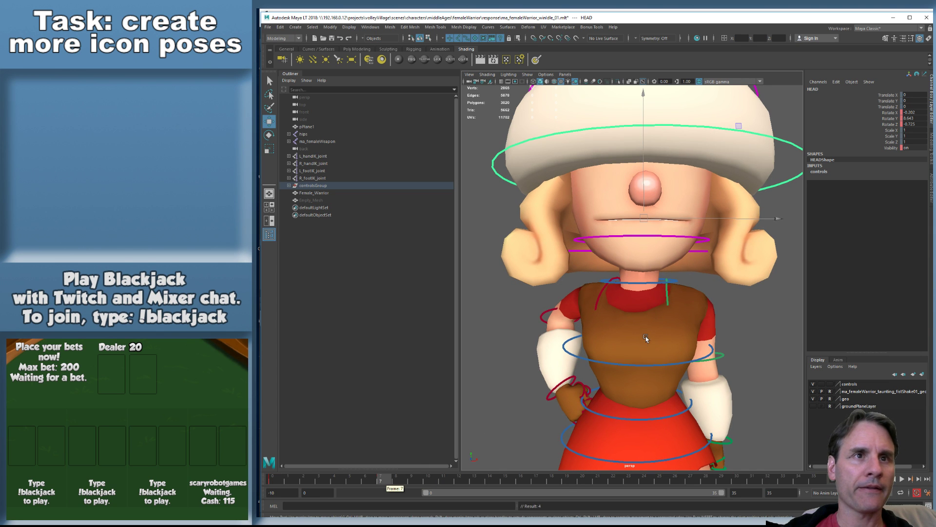
{"action": "scroll", "coordinate": [643, 338], "scroll_direction": "down", "scroll_amount": 5}
{"action": "key", "text": "e"}
{"action": "key", "text": "period"}
{"action": "key", "text": "period"}
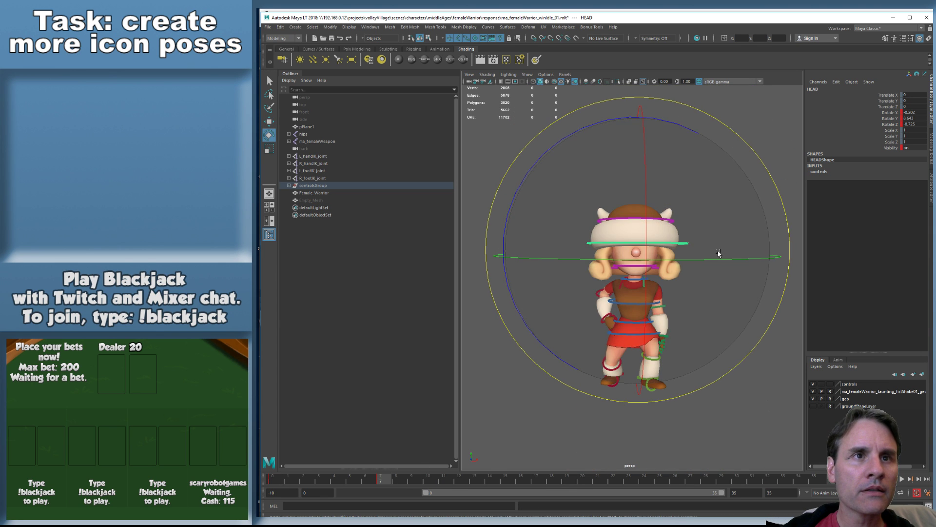
{"action": "key", "text": "comma"}
{"action": "key", "text": "comma"}
{"action": "key", "text": "period"}
{"action": "key", "text": "period"}
{"action": "key", "text": "period"}
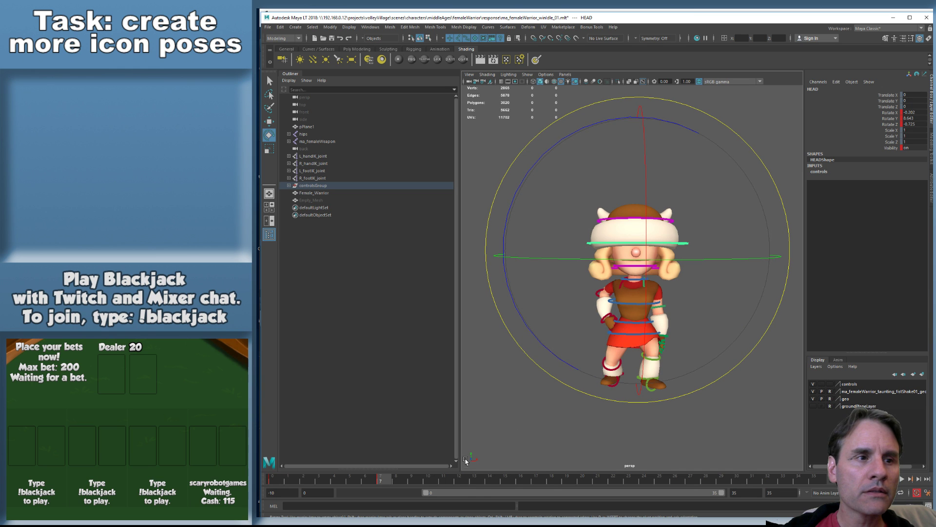
Rotate the head controller slightly at frames 14, 21 and 28 and key it
{"action": "left_click_drag", "start_coordinate": [692, 238], "coordinate": [690, 229]}
{"action": "left_click", "coordinate": [596, 481]}
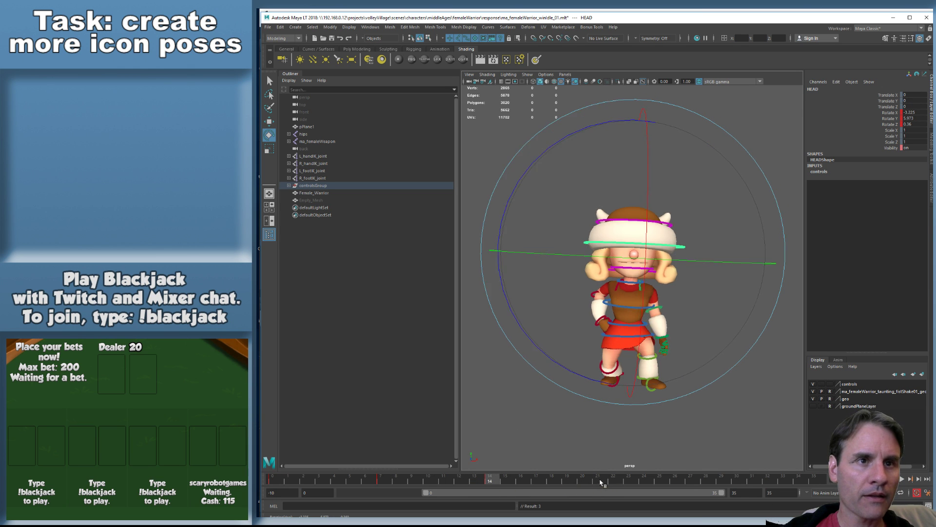
{"action": "left_click_drag", "start_coordinate": [706, 209], "coordinate": [702, 208]}
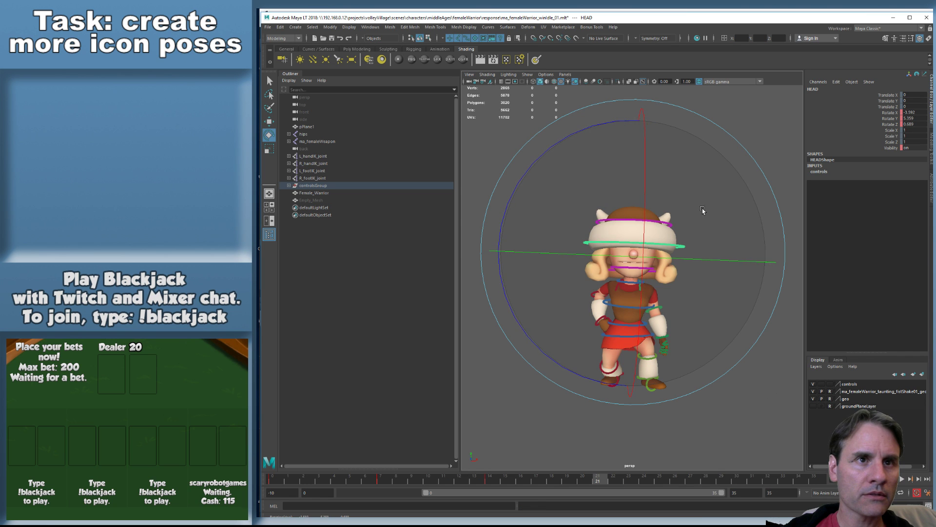
{"action": "key", "text": "s"}
{"action": "left_click", "coordinate": [708, 482]}
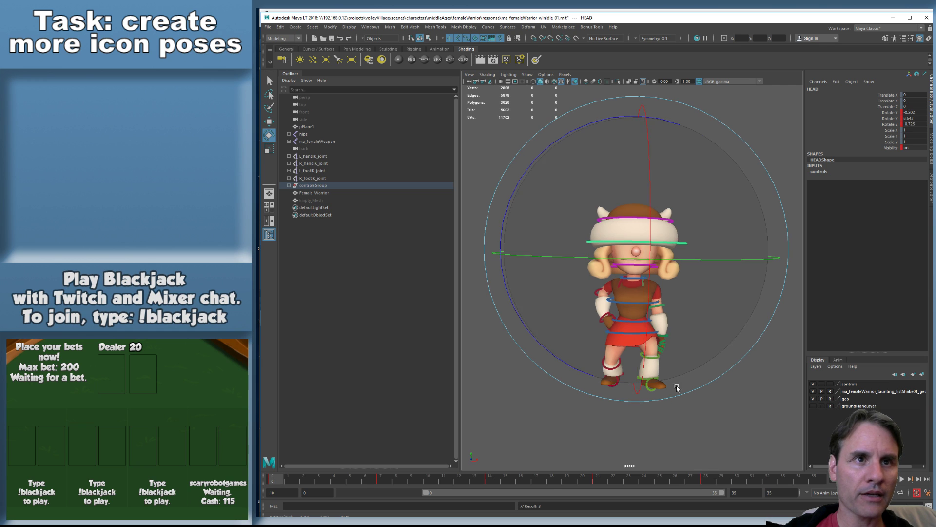
Key the head controller's frame 0 rotation at frame 35 and play back the loop to check the head motion
{"action": "left_click_drag", "start_coordinate": [275, 481], "coordinate": [814, 485]}
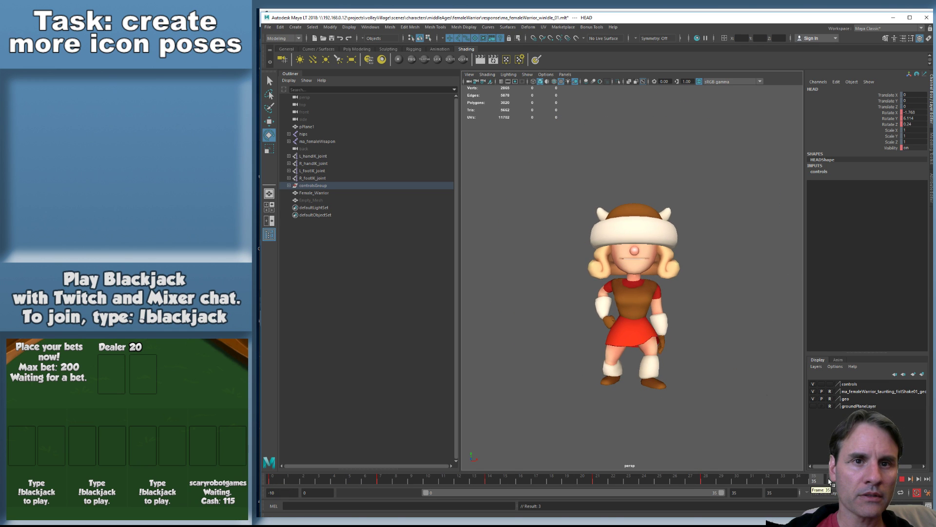
{"action": "key", "text": "alt+v"}
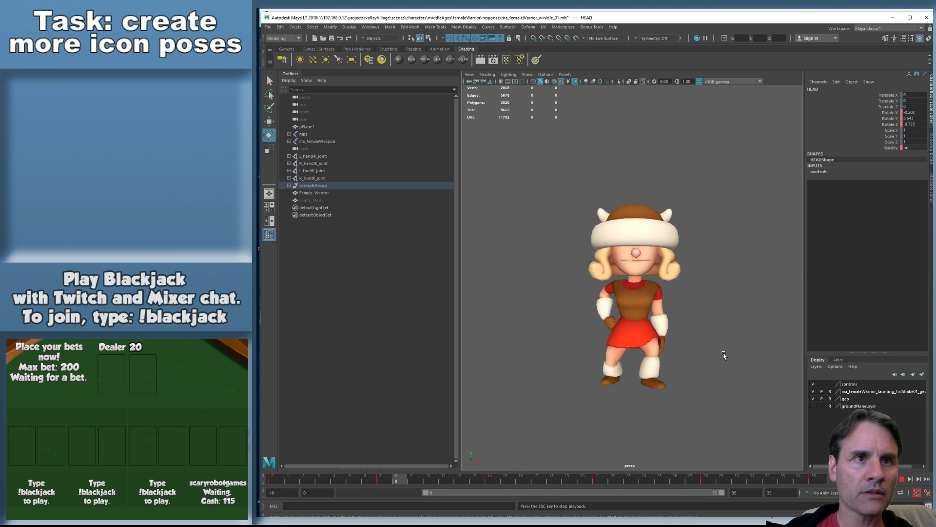
{"action": "key", "text": "Escape"}
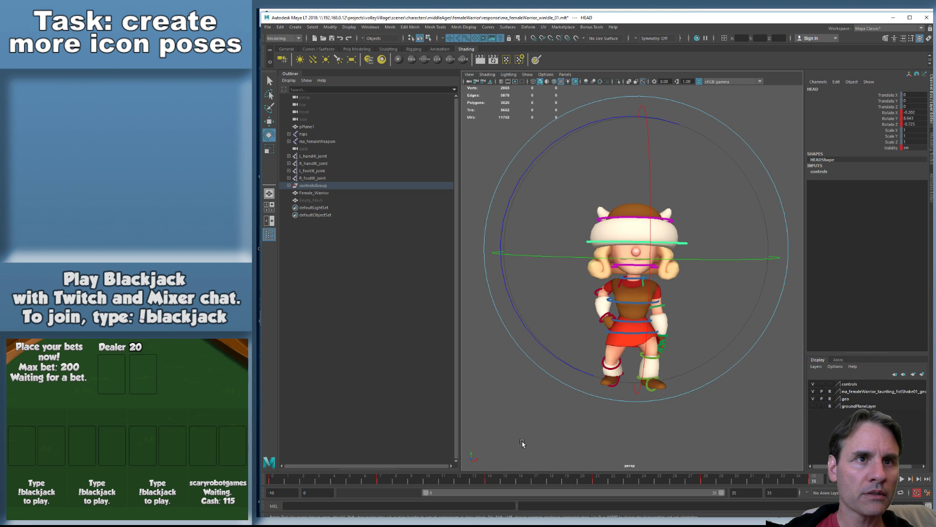
{"action": "middle_click_drag", "start_coordinate": [276, 480], "coordinate": [813, 481]}
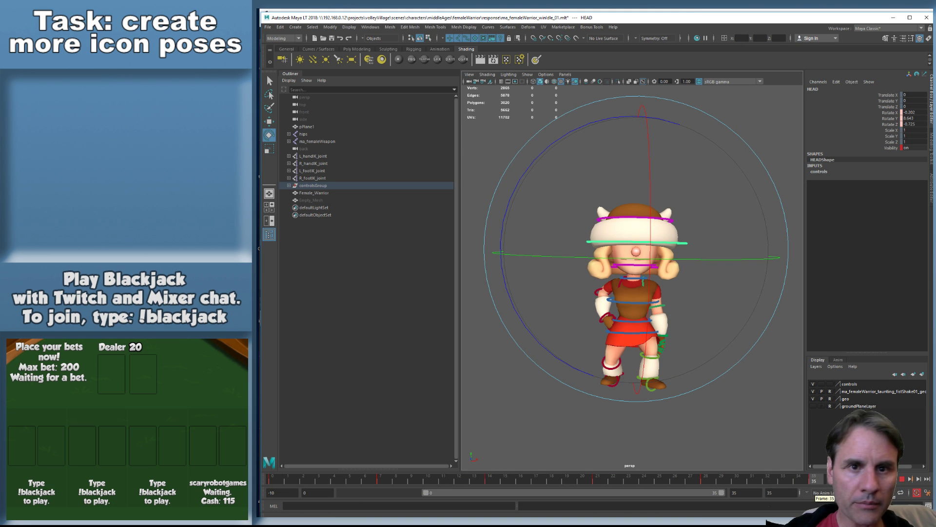
{"action": "key", "text": "s"}
{"action": "key", "text": "period"}
{"action": "key", "text": "comma"}
{"action": "key", "text": "period"}
{"action": "key", "text": "period"}
{"action": "key", "text": "period"}
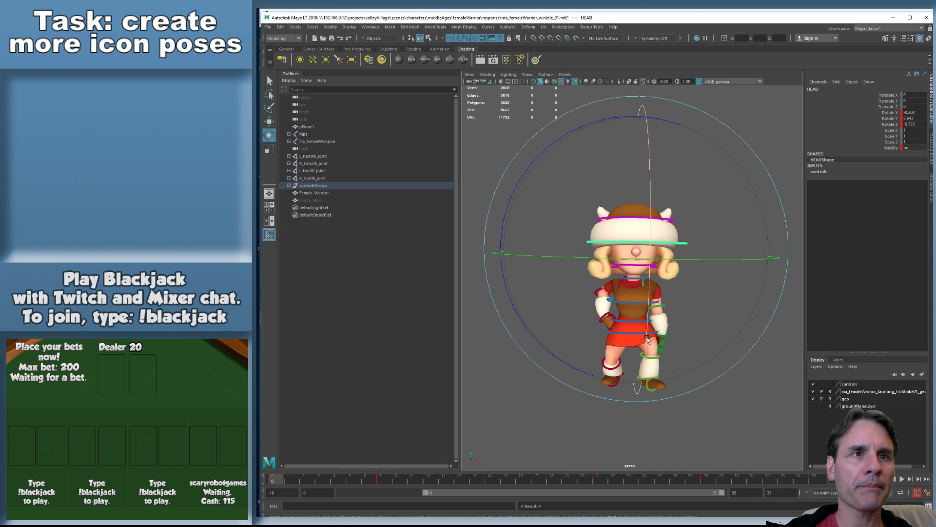
{"action": "key", "text": "alt+v"}
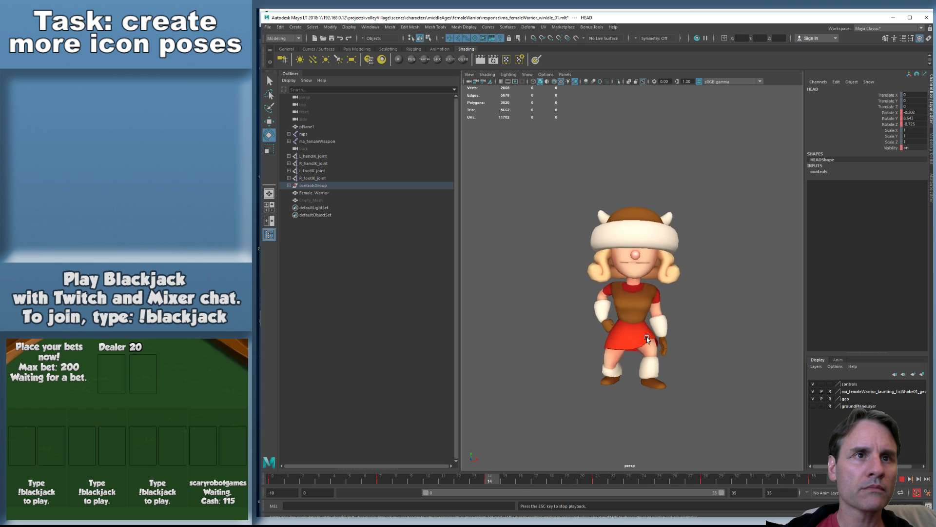
{"action": "key", "text": "alt+v"}
Readjust the head controller's rotation at frames 28 and 35 and copy the frame 35 rotation to frame 0
{"action": "key", "text": "period"}
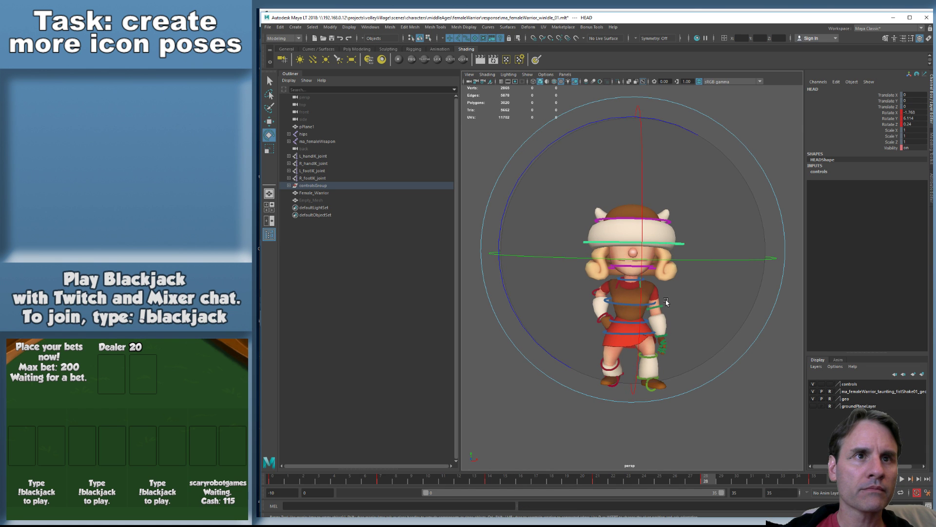
{"action": "left_click_drag", "start_coordinate": [667, 303], "coordinate": [661, 313]}
{"action": "key", "text": "period"}
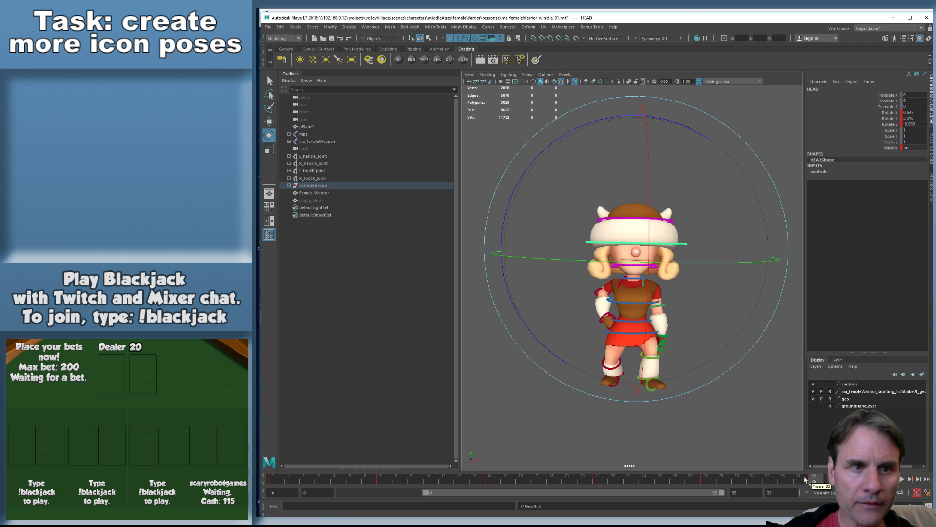
{"action": "left_click_drag", "start_coordinate": [805, 481], "coordinate": [262, 476]}
{"action": "key", "text": "period"}
{"action": "key", "text": "period"}
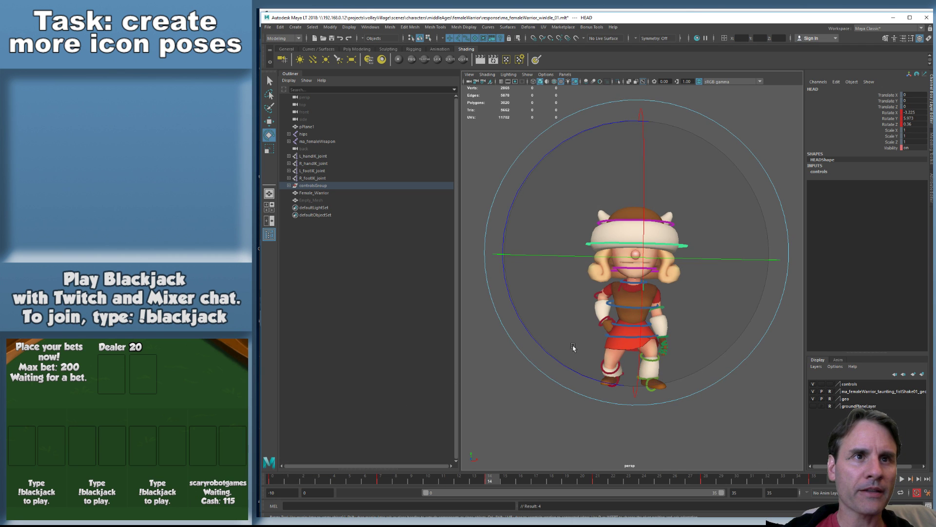
{"action": "key", "text": "period"}
{"action": "key", "text": "period"}
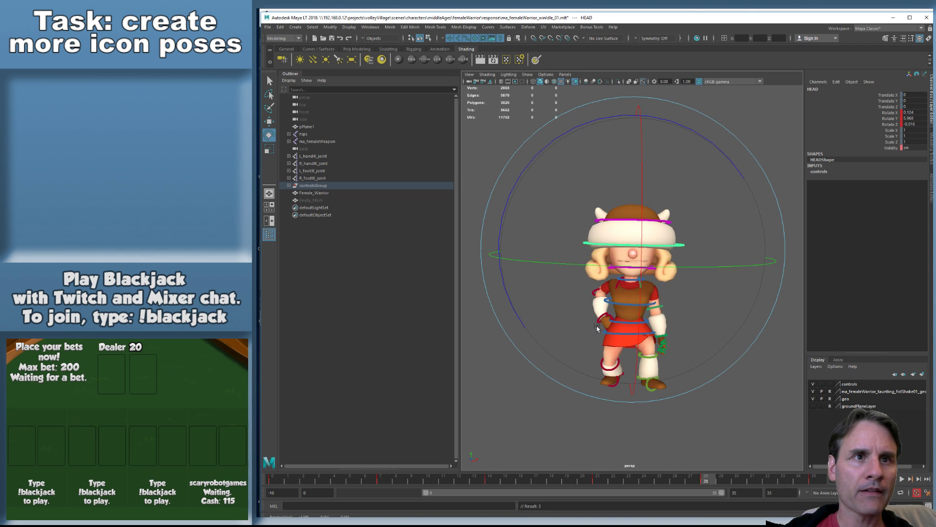
Play back the idle animation and check the female warrior's motion from the front and side
{"action": "key", "text": "alt+v"}
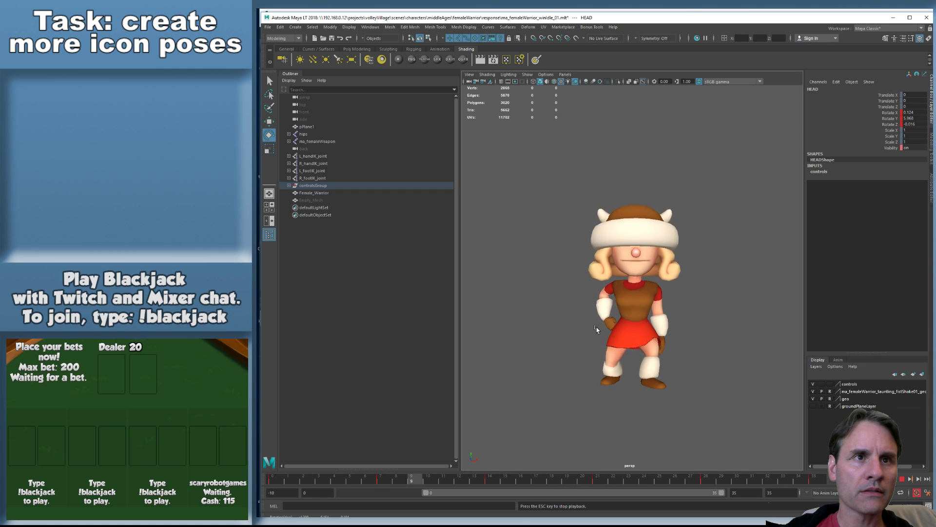
{"action": "left_click_drag", "start_coordinate": [596, 330], "coordinate": [621, 356], "text": "alt"}
{"action": "scroll", "coordinate": [621, 356], "scroll_direction": "up", "scroll_amount": 2}
{"action": "key", "text": "alt+v"}
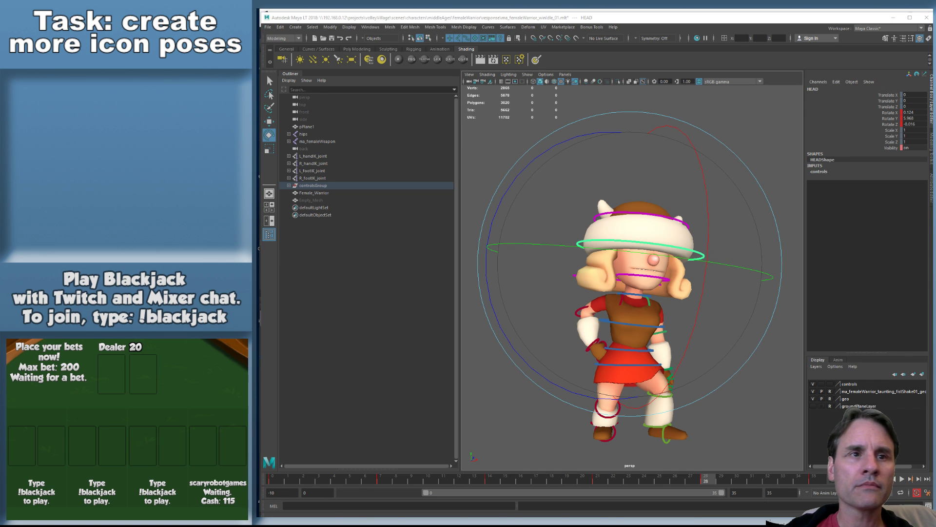
{"action": "left_click_drag", "start_coordinate": [607, 309], "coordinate": [587, 307], "text": "alt"}
{"action": "middle_click_drag", "start_coordinate": [587, 307], "coordinate": [587, 291], "text": "alt"}
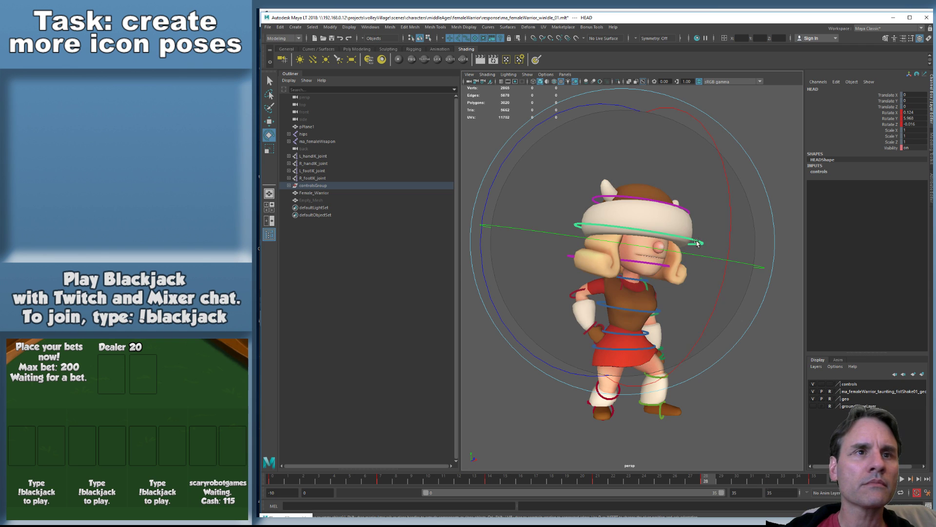
{"action": "left_click_drag", "start_coordinate": [735, 250], "coordinate": [686, 251], "text": "alt"}
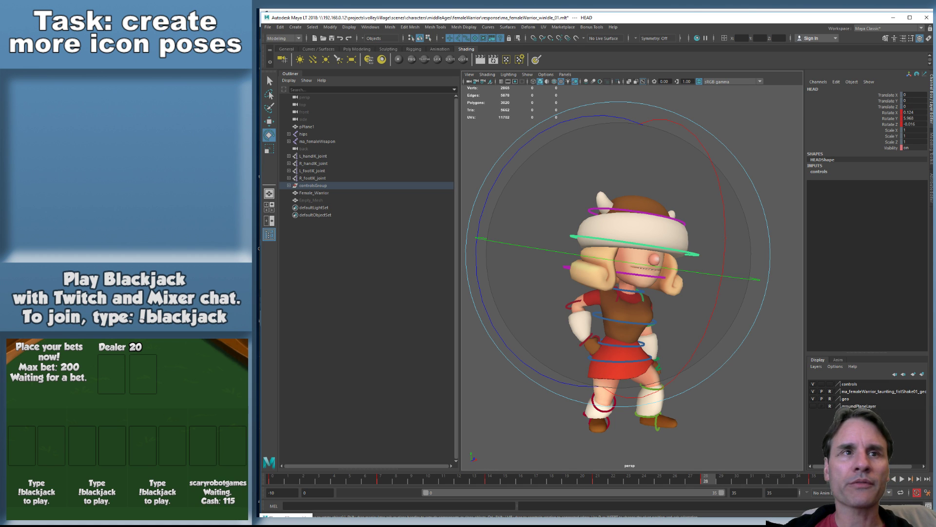
Make the geo layer selectable, select the Female_Warrior mesh, and save the scene at frame 0
{"action": "left_click", "coordinate": [719, 364]}
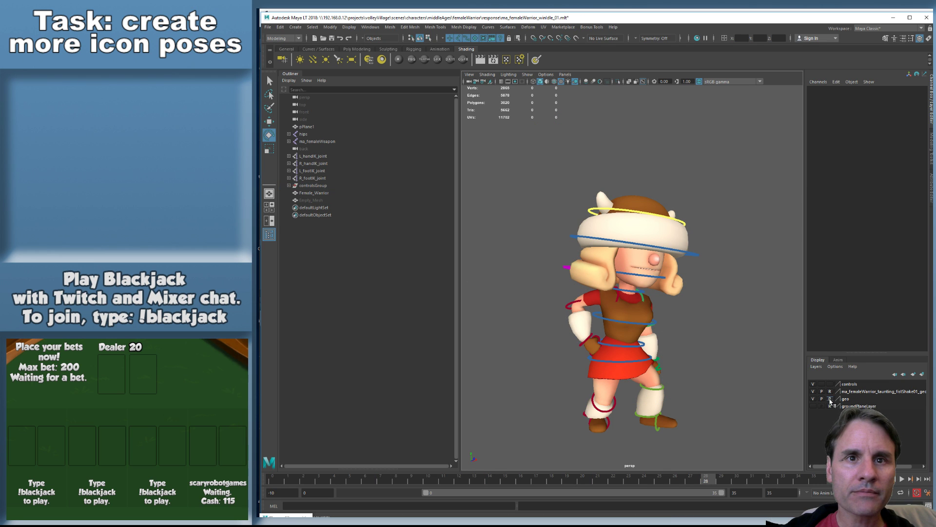
{"action": "left_click", "coordinate": [655, 235]}
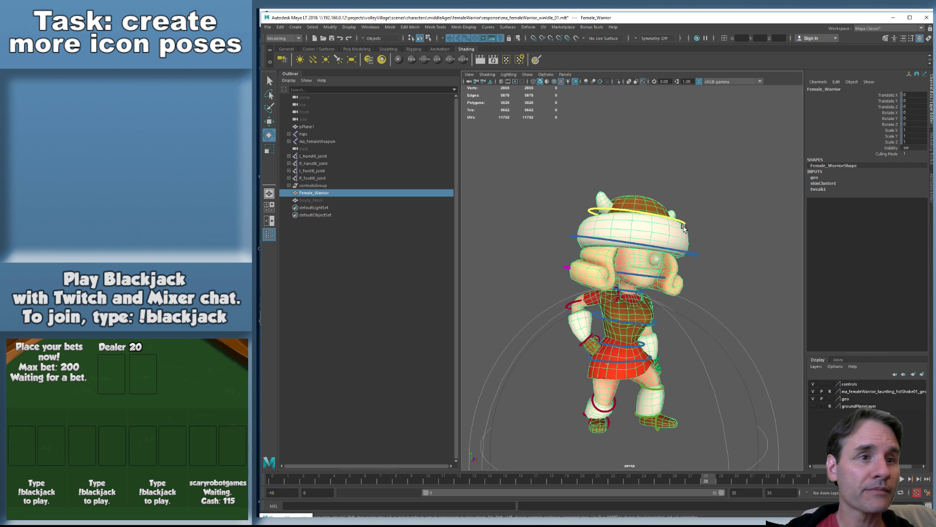
{"action": "key", "text": "alt+shift+v"}
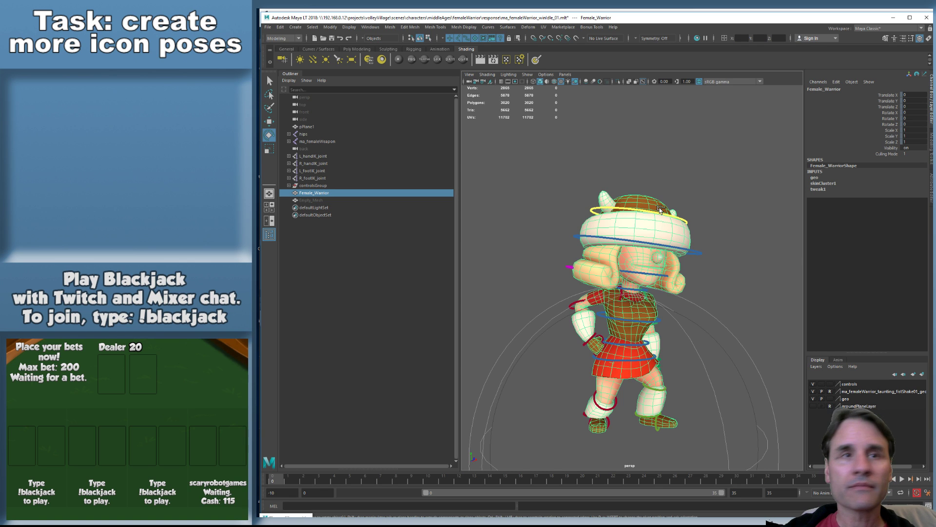
{"action": "key", "text": "ctrl+s"}
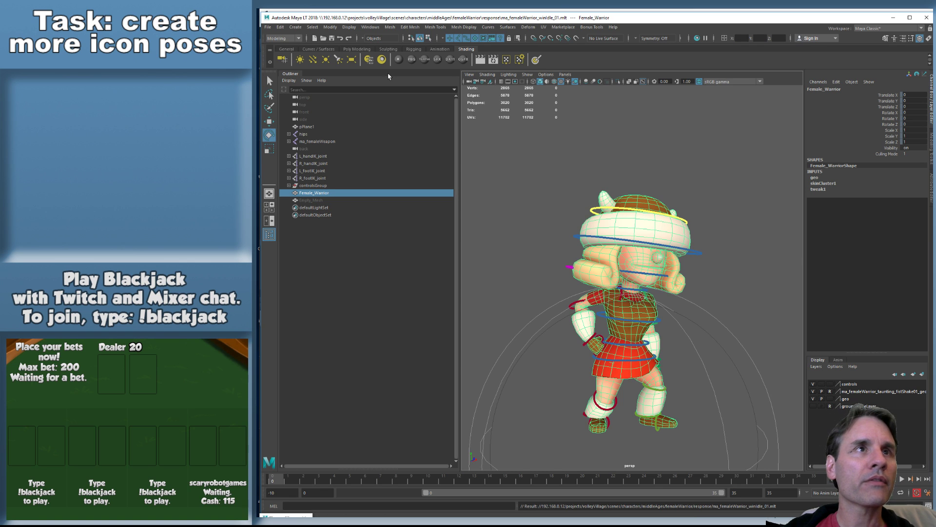
Export the selected mesh as the FBX file femaleWarrior_responseWinIdle into the _export folder and dismiss the export warnings
{"action": "left_click", "coordinate": [267, 27]}
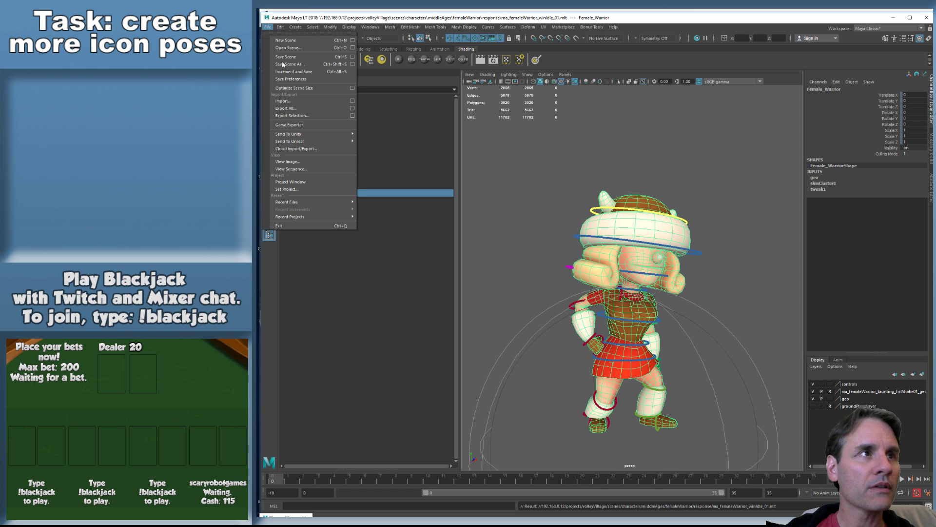
{"action": "left_click", "coordinate": [306, 115]}
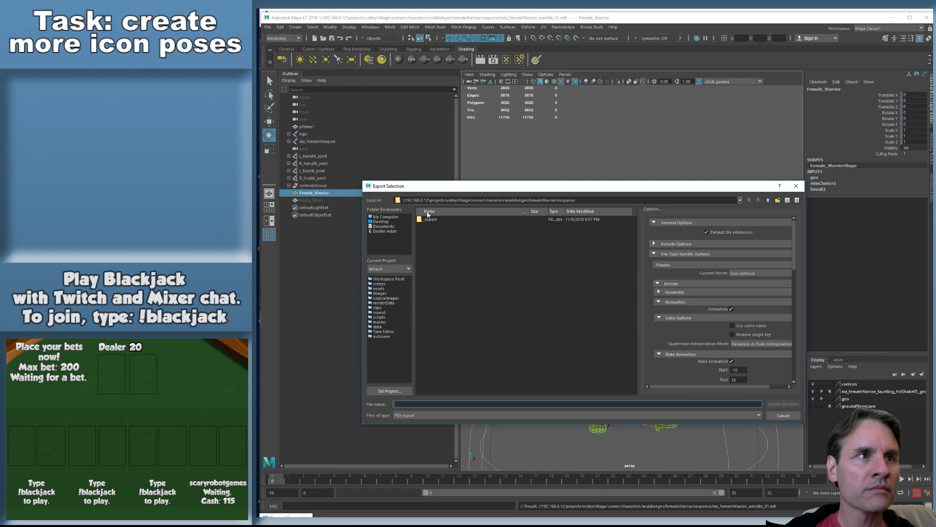
{"action": "double_click", "coordinate": [425, 220]}
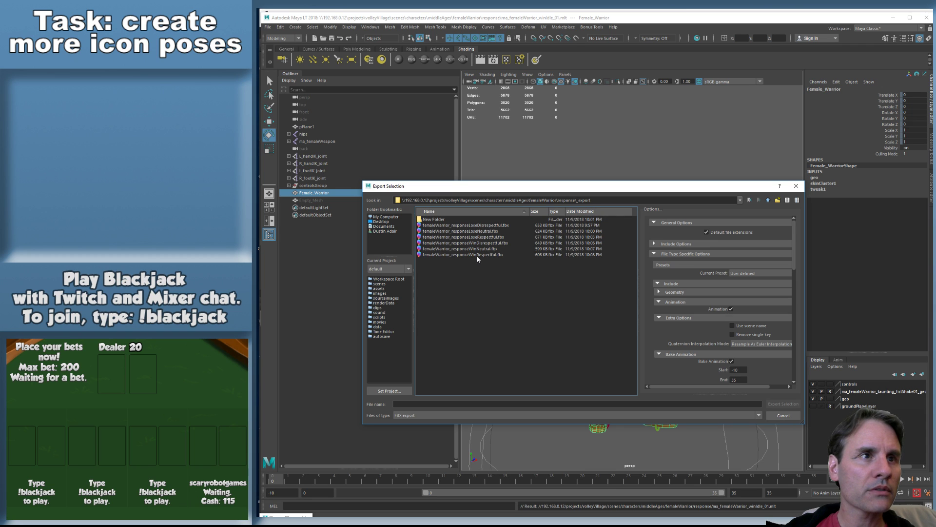
{"action": "left_click", "coordinate": [478, 255]}
{"action": "left_click", "coordinate": [456, 404]}
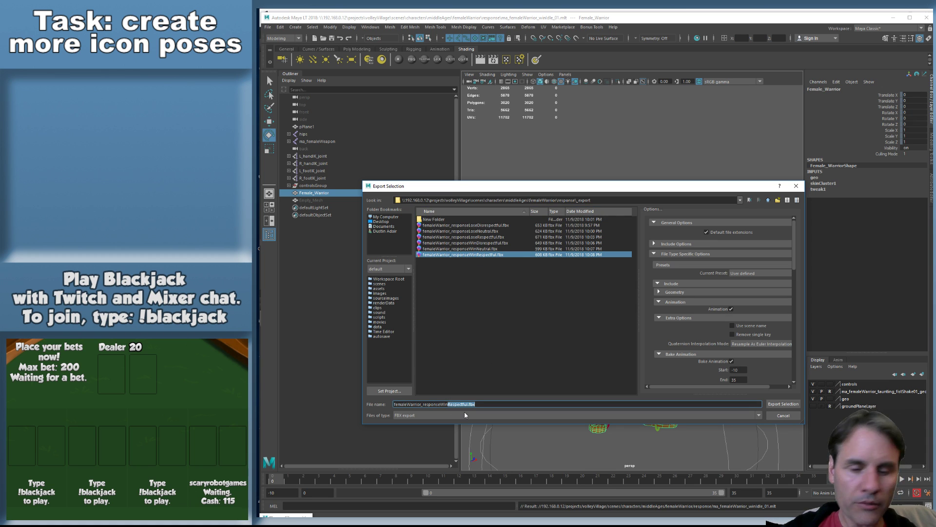
{"action": "type", "text": "Idl"}
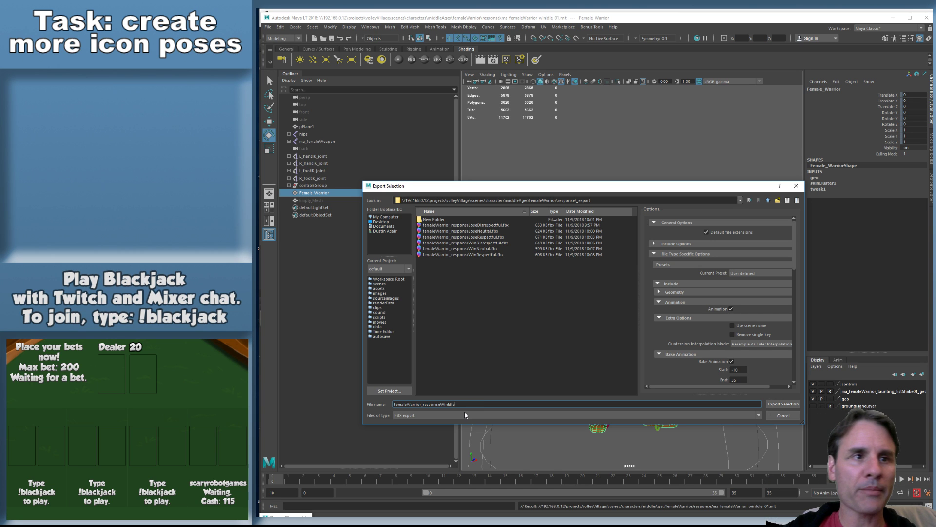
{"action": "key", "text": "Return"}
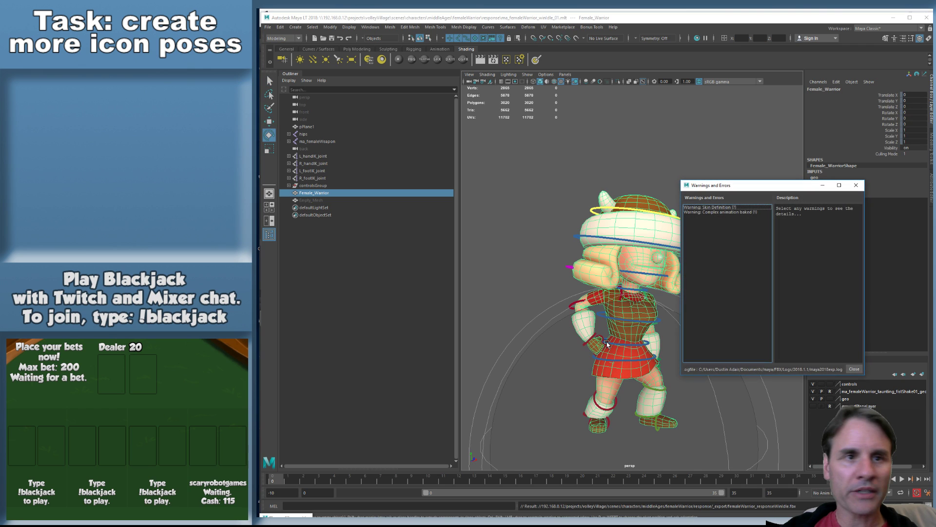
{"action": "left_click", "coordinate": [853, 370]}
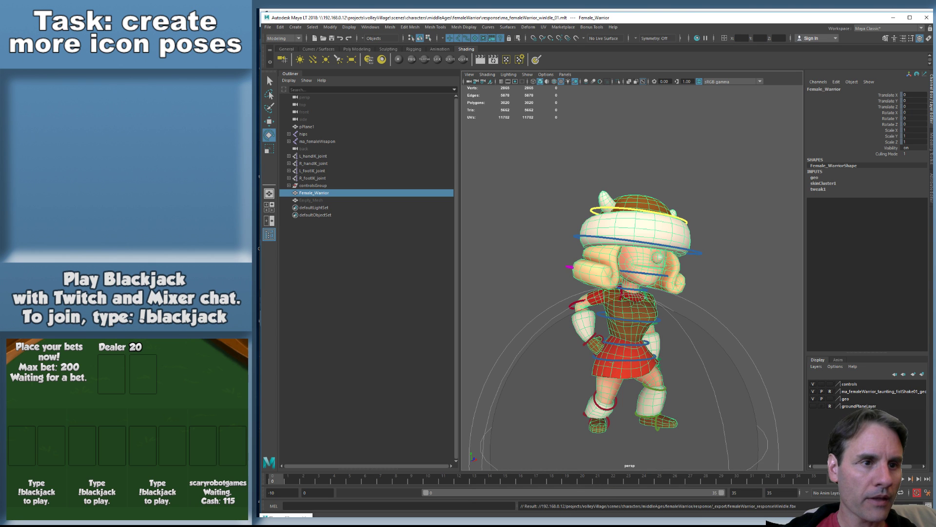
Switch to Unity and import femaleWarrior_responseWinIdle.fbx from the File Explorer _export folder into the project's femaleWarrior folder
{"action": "key", "text": "alt+Tab"}
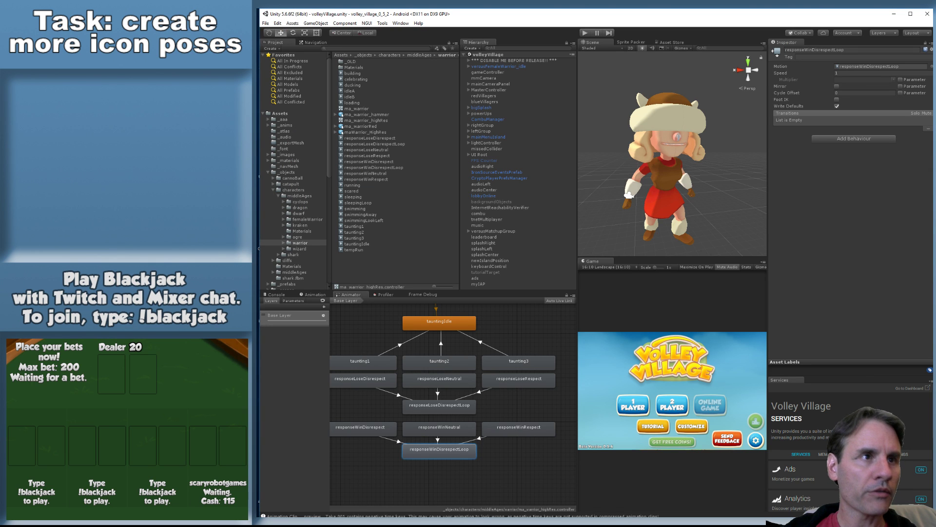
{"action": "key", "text": "alt+Tab"}
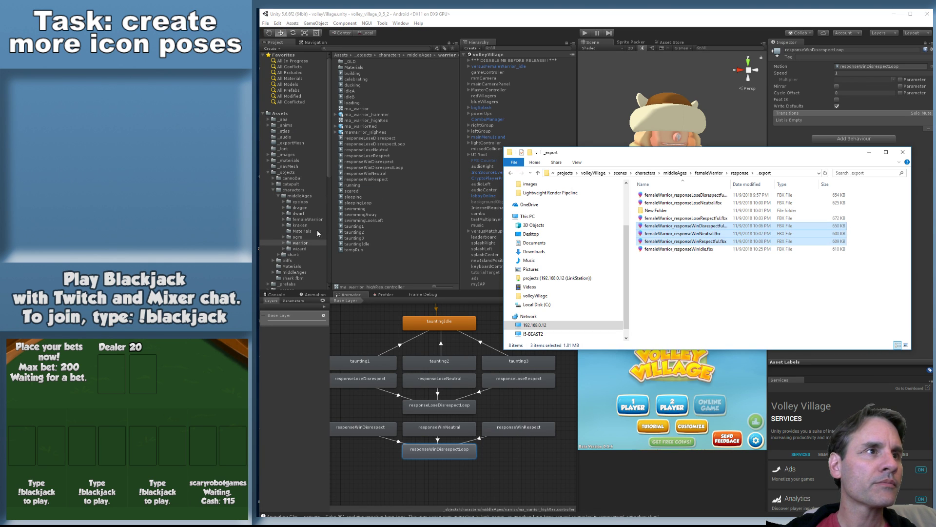
{"action": "left_click", "coordinate": [315, 221]}
{"action": "key", "text": "alt+Tab"}
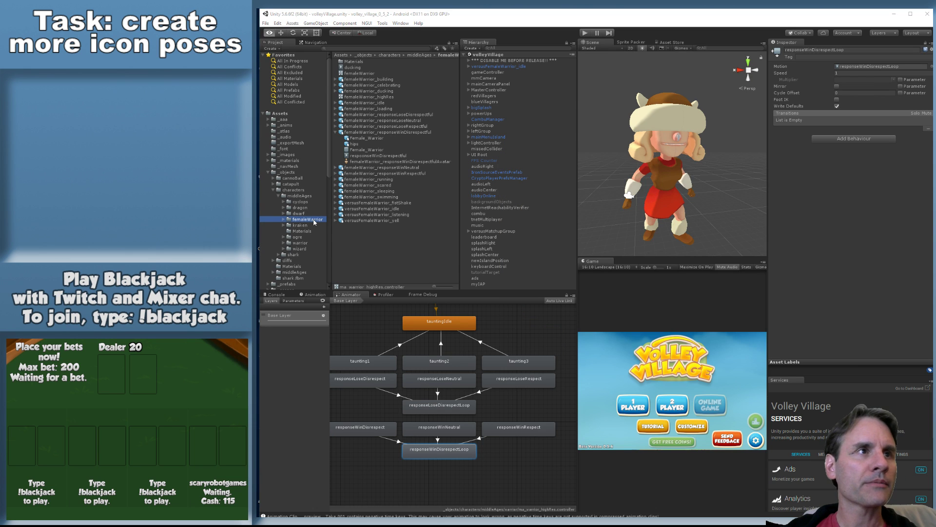
{"action": "left_click", "coordinate": [722, 269]}
{"action": "left_click_drag", "start_coordinate": [704, 251], "coordinate": [382, 258]}
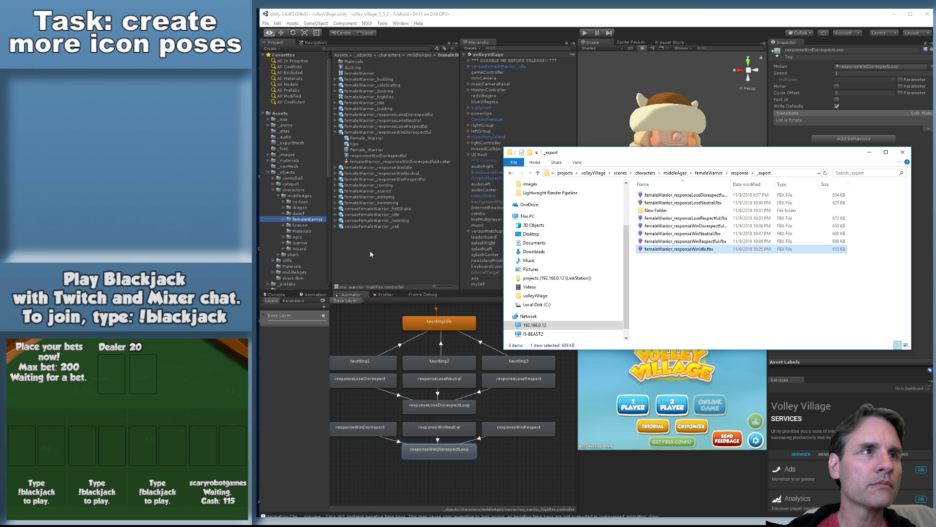
Set the animation type of the femaleWarrior_responseWinIdle rig to Humanoid and apply the change
{"action": "left_click", "coordinate": [390, 167]}
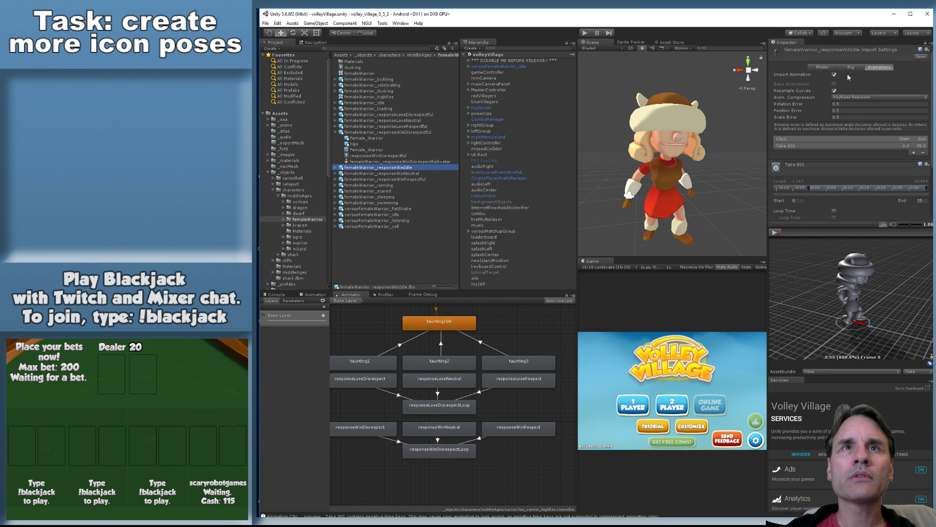
{"action": "left_click", "coordinate": [852, 67]}
{"action": "left_click", "coordinate": [854, 74]}
{"action": "left_click", "coordinate": [852, 108]}
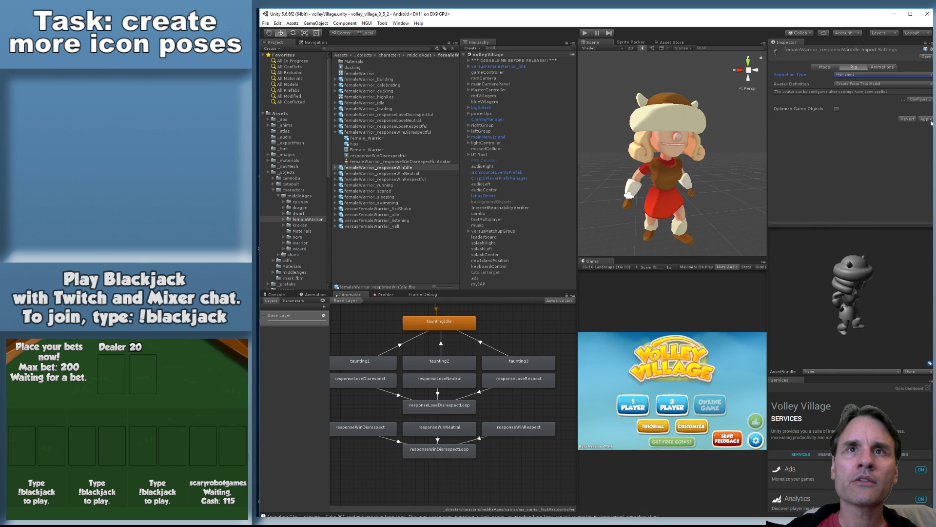
Open the Take 001 clip name for editing in the femaleWarrior_responseWinIdle animation import settings
{"action": "left_click", "coordinate": [883, 67]}
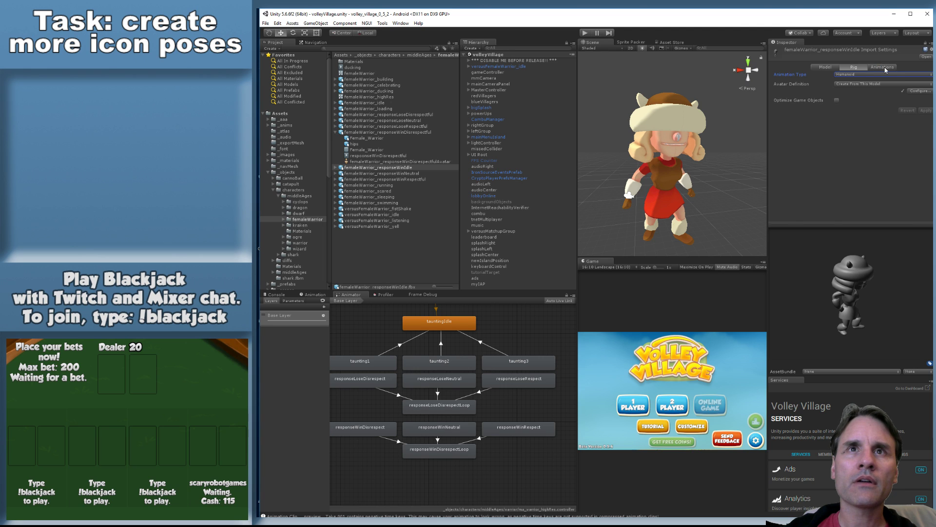
{"action": "scroll", "coordinate": [820, 171], "scroll_direction": "down", "scroll_amount": 1}
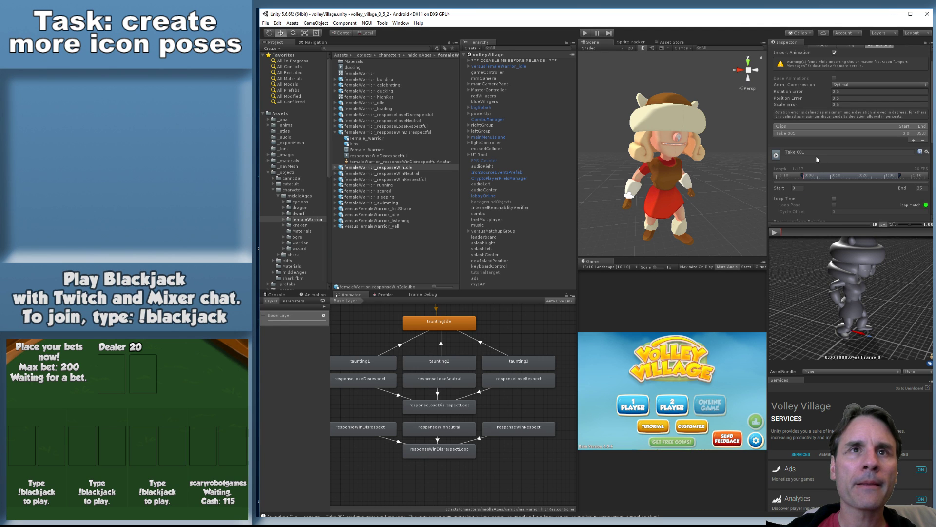
{"action": "left_click", "coordinate": [817, 152]}
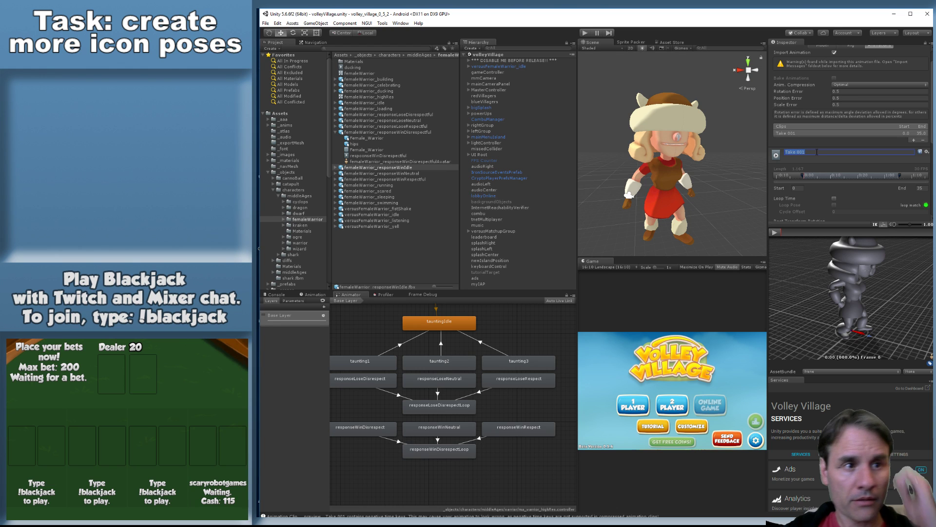
Locate the motion clip used by the responseWinDisrespectLoop state in the warrior's ma_warrior_highRes animator controller
{"action": "left_click", "coordinate": [308, 244]}
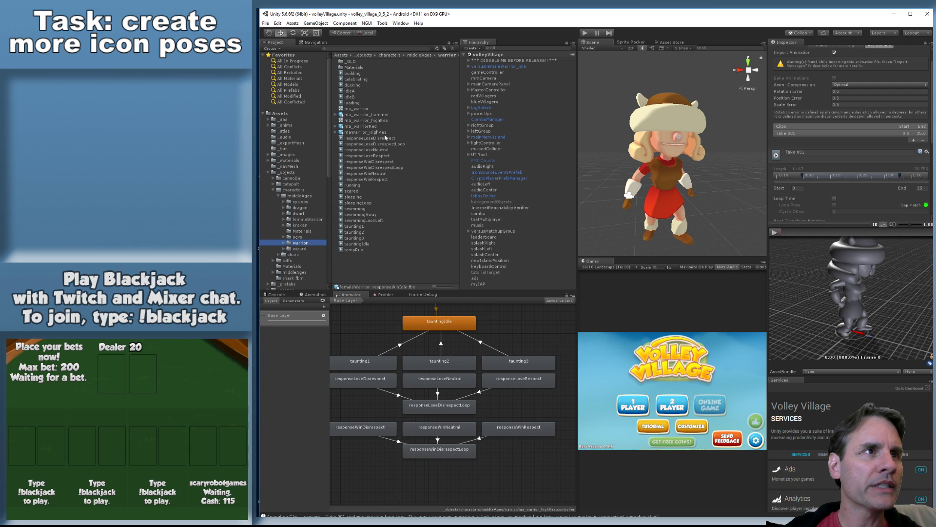
{"action": "left_click", "coordinate": [377, 121]}
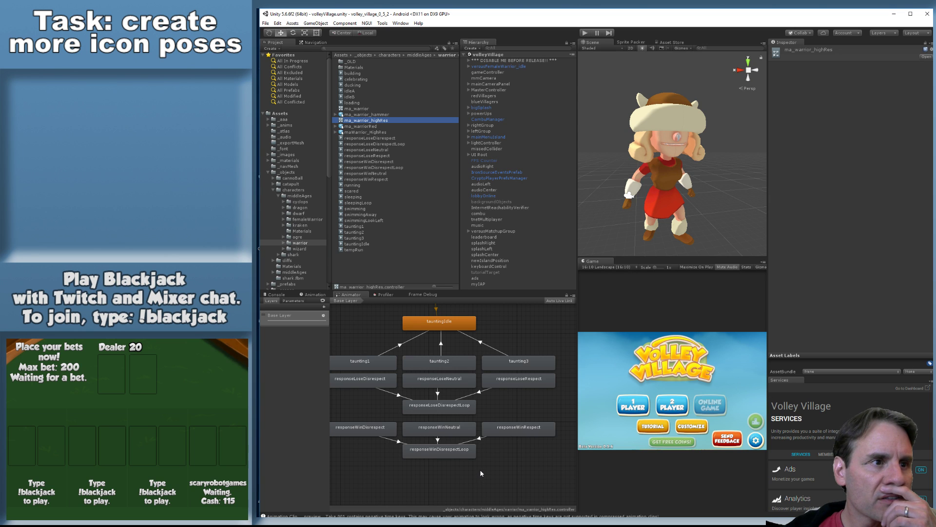
{"action": "left_click", "coordinate": [449, 450]}
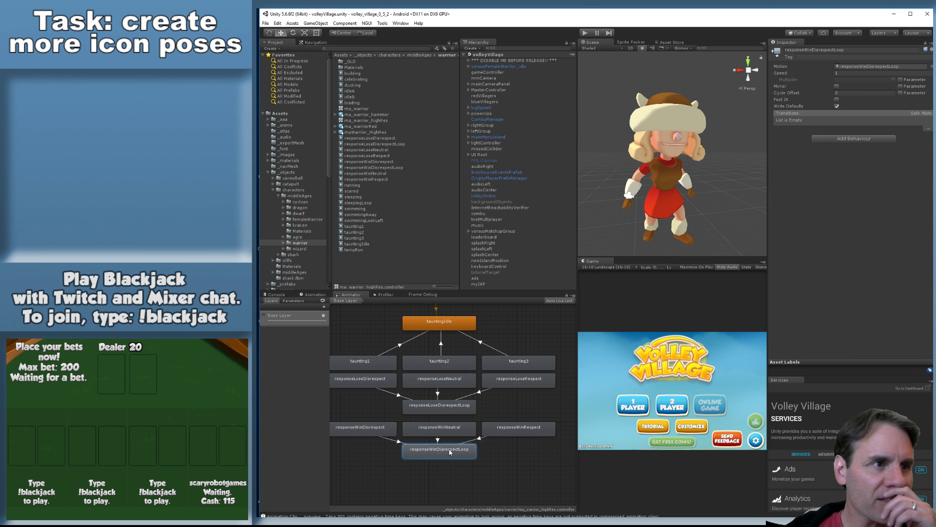
{"action": "left_click", "coordinate": [887, 67]}
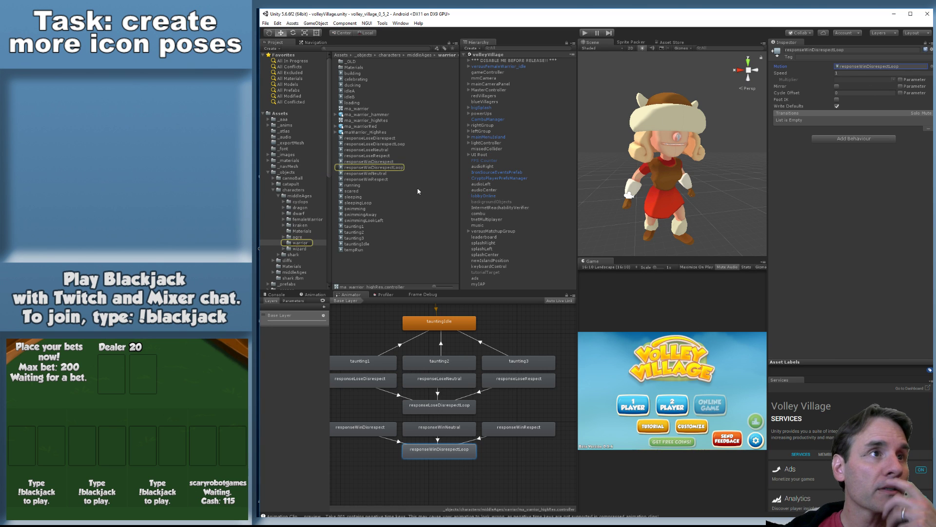
Rename the responseWinDisrespectLoop animation clip in the warrior folder to responseWinLoop
{"action": "left_click", "coordinate": [376, 167]}
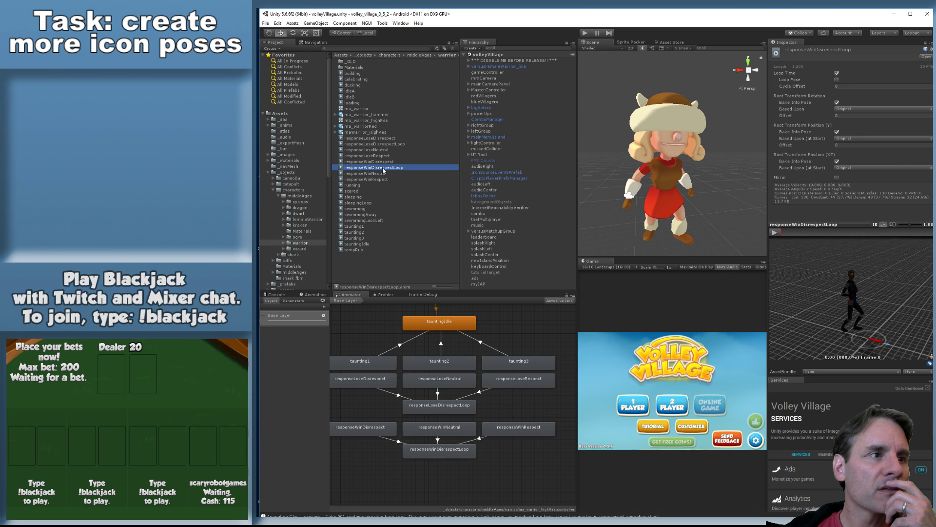
{"action": "left_click", "coordinate": [384, 168]}
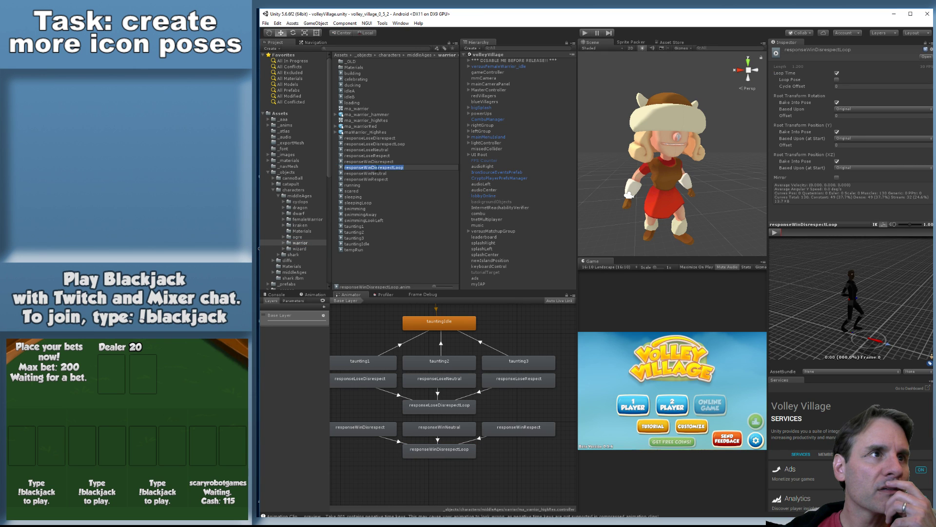
{"action": "key", "text": "shift+Right"}
{"action": "key", "text": "shift+Right"}
{"action": "key", "text": "shift+Right"}
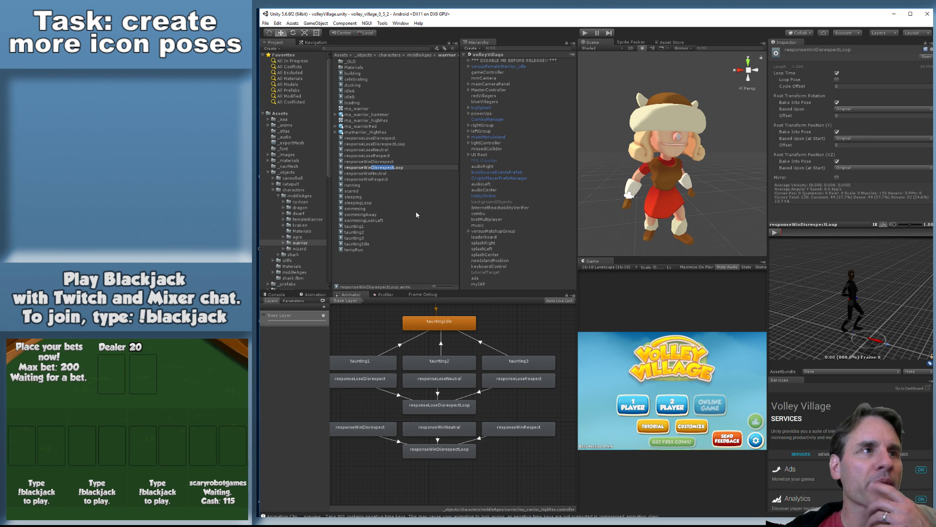
{"action": "key", "text": "BackSpace"}
{"action": "key", "text": "Return"}
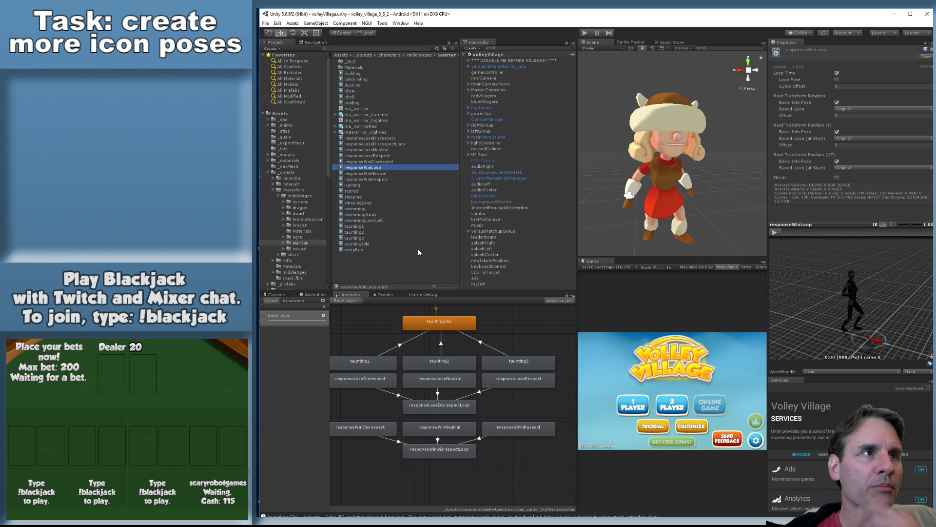
Delete the responseWinDisrespectLoop state and add the responseWinLoop clip as a new state below responseWinNeutral
{"action": "left_click", "coordinate": [447, 453]}
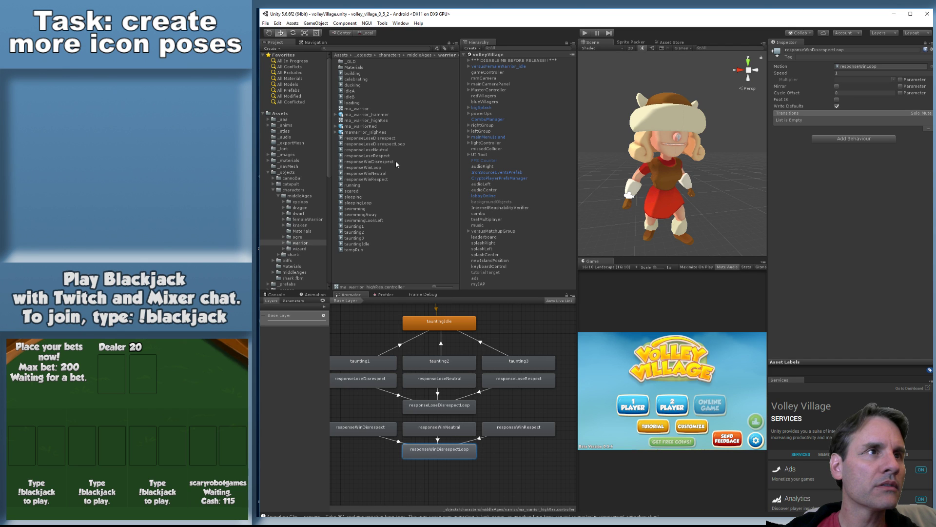
{"action": "key", "text": "Delete"}
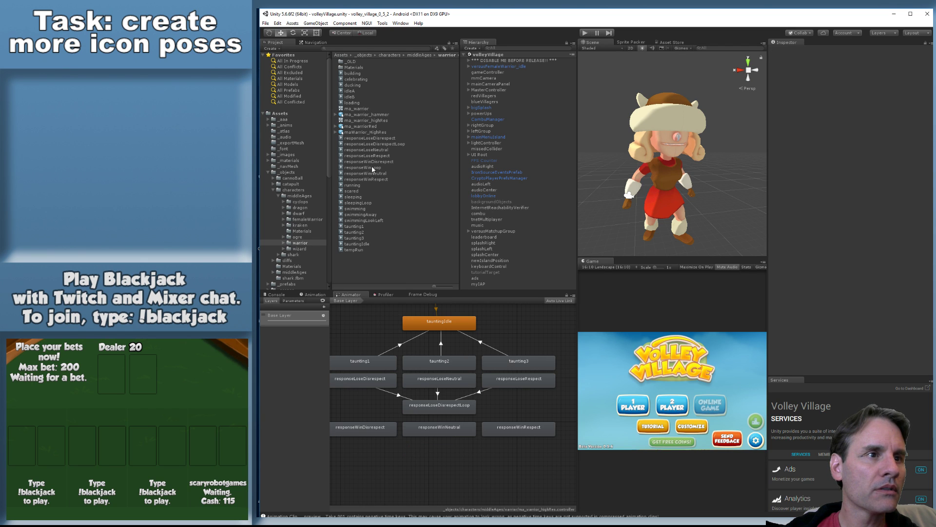
{"action": "left_click_drag", "start_coordinate": [373, 169], "coordinate": [420, 456]}
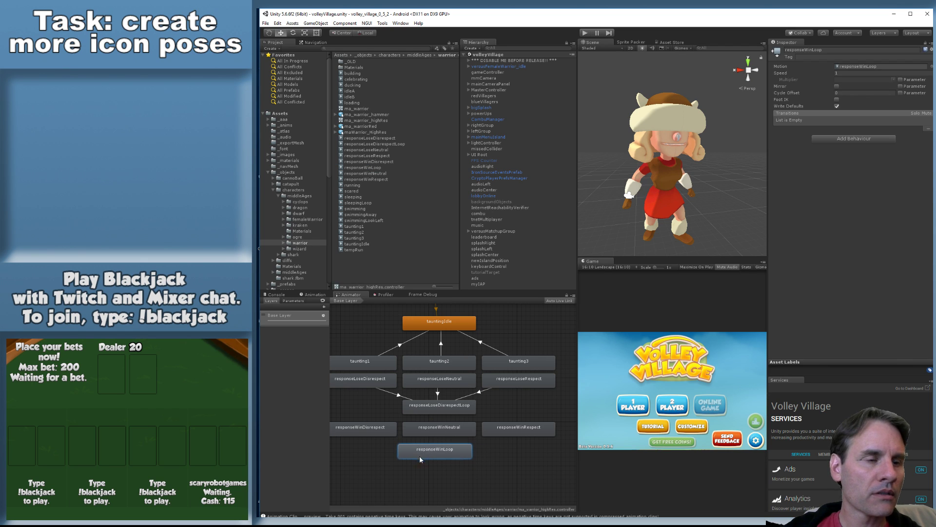
Undo the replacement of the responseWinDisrespectLoop state and inspect the transition into it from responseWinDisrespect
{"action": "key", "text": "ctrl+z"}
{"action": "key", "text": "ctrl+z"}
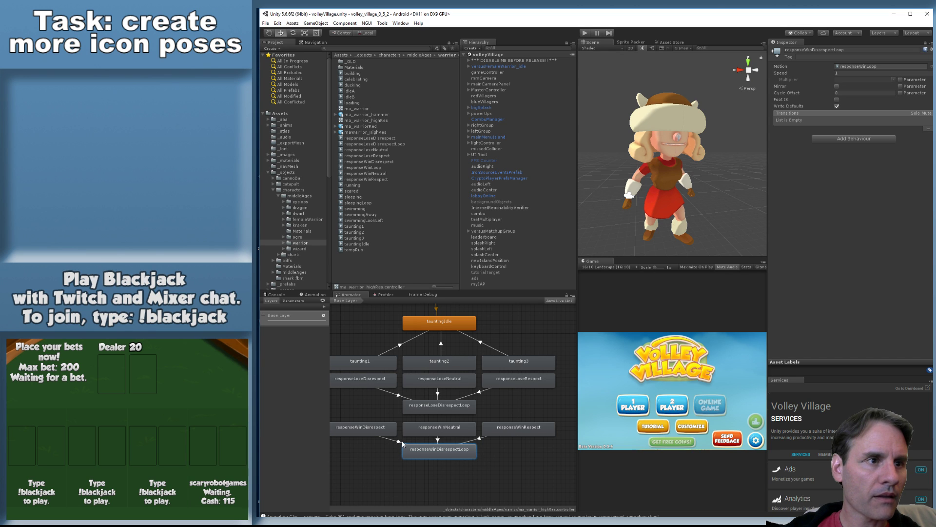
{"action": "left_click", "coordinate": [400, 442]}
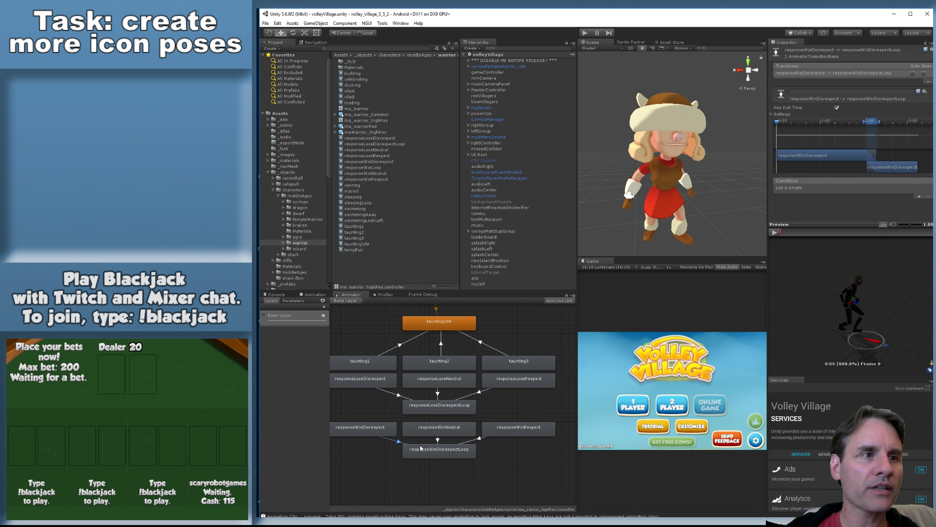
Remove the responseWinDisrespectLoop state and place the responseWinLoop clip as a new state beneath responseWinNeutral
{"action": "left_click", "coordinate": [434, 451]}
{"action": "key", "text": "Delete"}
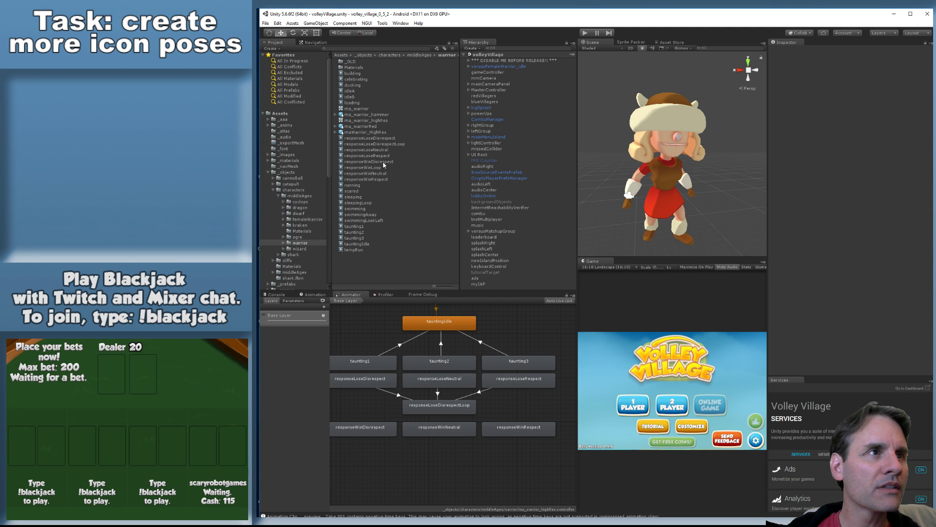
{"action": "left_click_drag", "start_coordinate": [376, 169], "coordinate": [436, 462]}
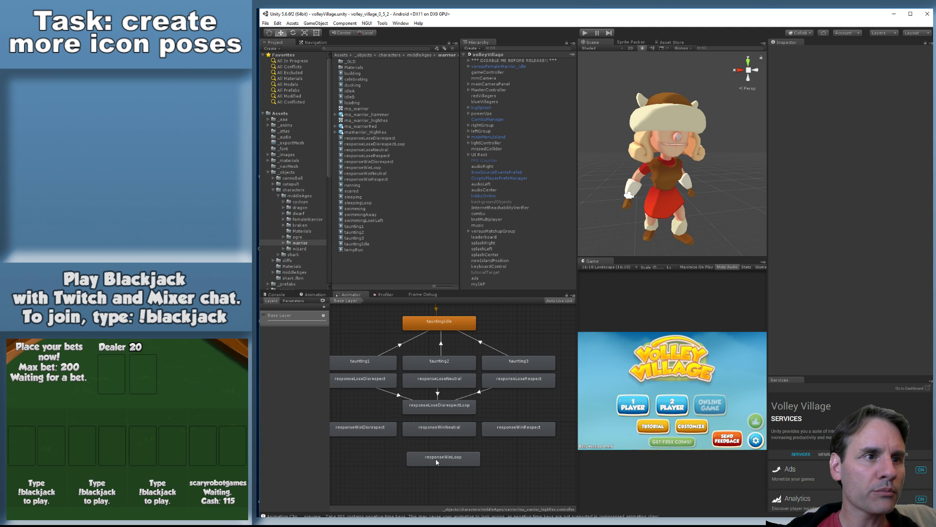
Create transitions to responseWinLoop from the responseWinDisrespect, responseWinNeutral and responseWinRespect states
{"action": "right_click", "coordinate": [376, 431]}
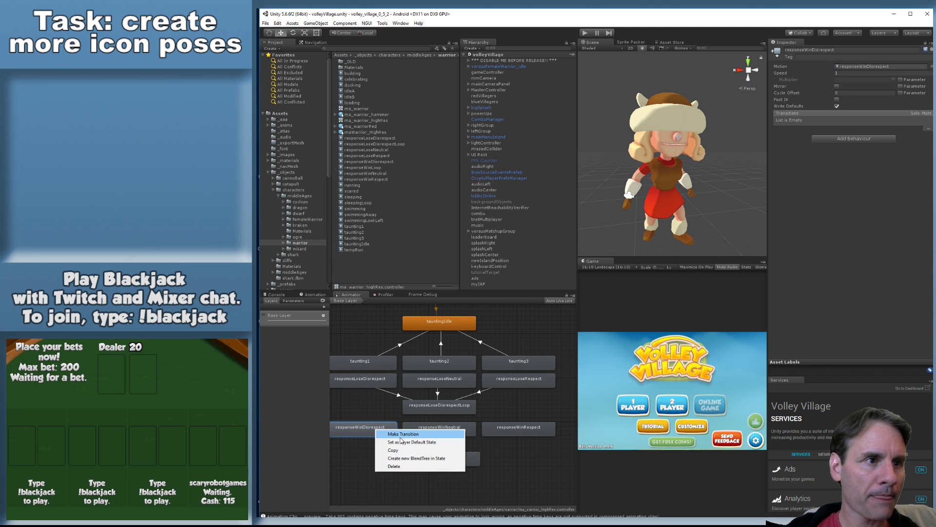
{"action": "left_click", "coordinate": [402, 436]}
{"action": "left_click", "coordinate": [439, 457]}
{"action": "right_click", "coordinate": [435, 428]}
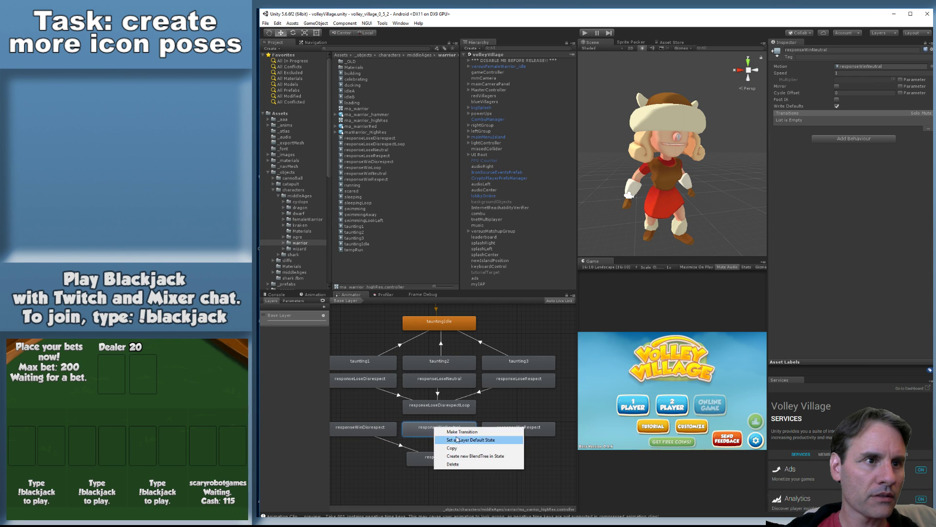
{"action": "left_click", "coordinate": [458, 433]}
{"action": "left_click", "coordinate": [451, 454]}
{"action": "right_click", "coordinate": [515, 429]}
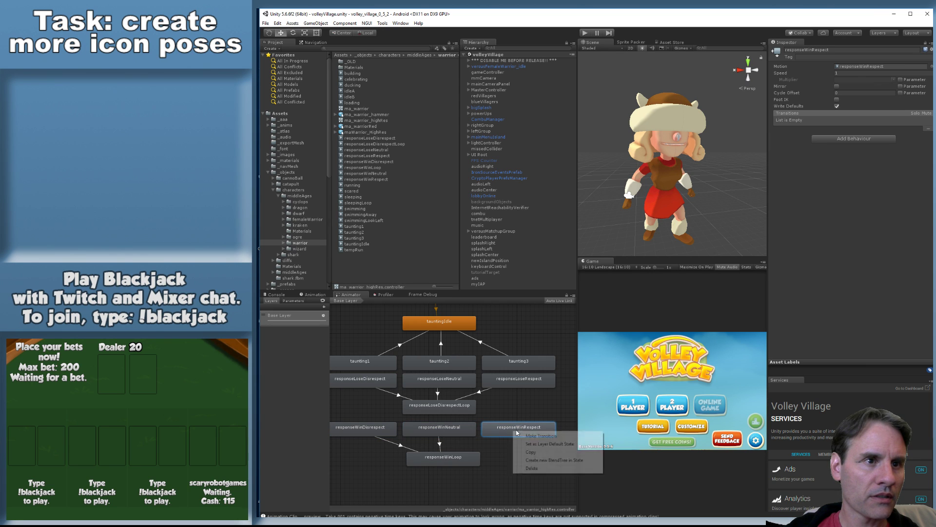
{"action": "left_click", "coordinate": [534, 433]}
{"action": "left_click", "coordinate": [447, 460]}
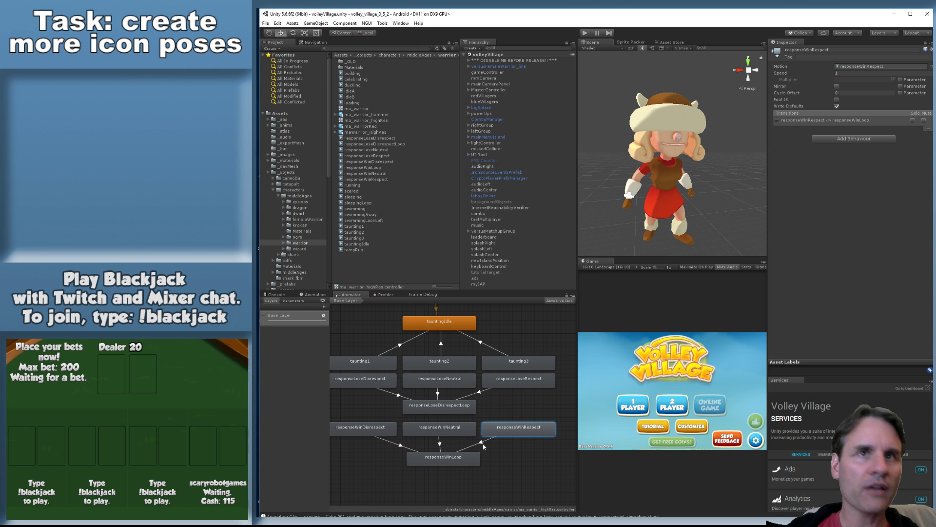
Preview the transition from responseWinRespect to responseWinLoop and stop the playback
{"action": "left_click", "coordinate": [483, 444]}
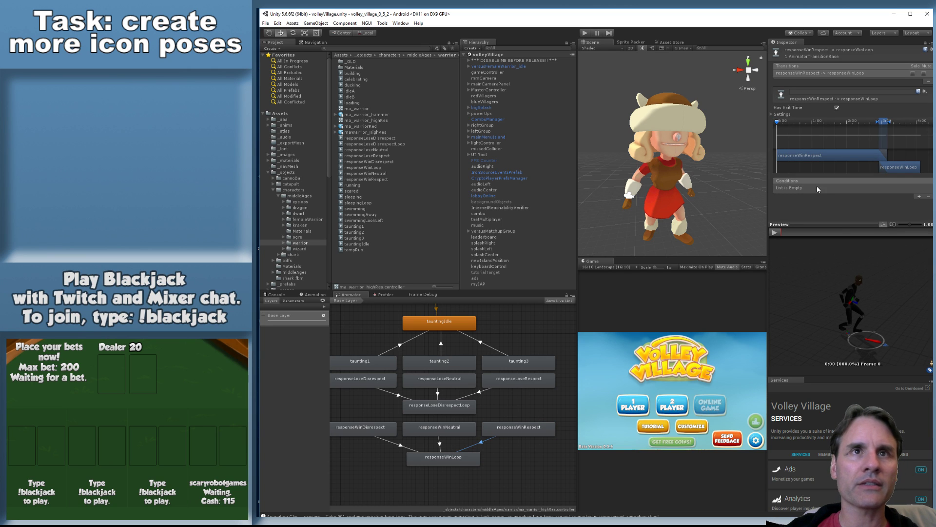
{"action": "left_click", "coordinate": [775, 233]}
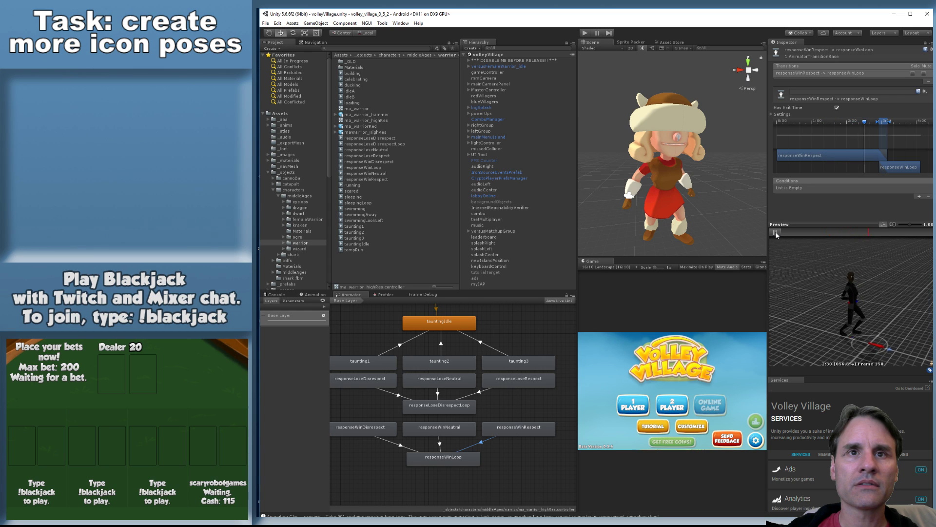
{"action": "left_click", "coordinate": [775, 233]}
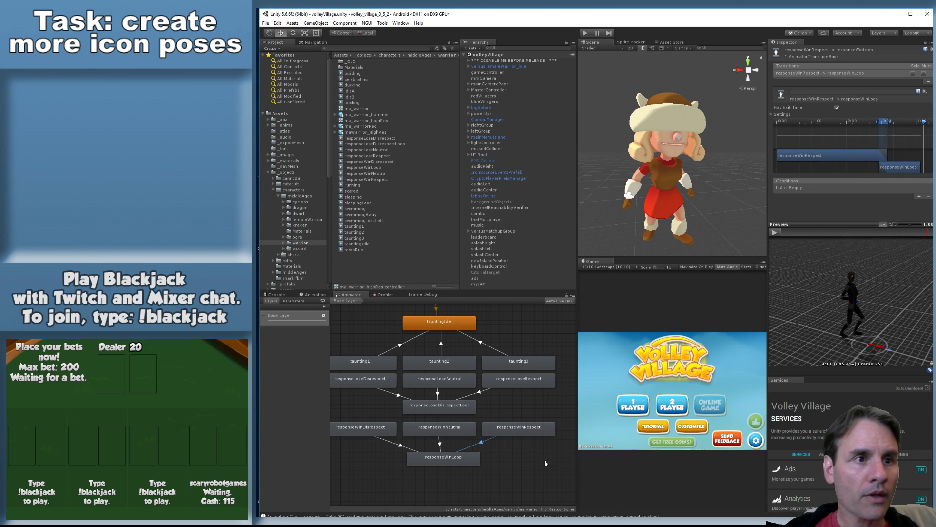
{"action": "left_click", "coordinate": [502, 451]}
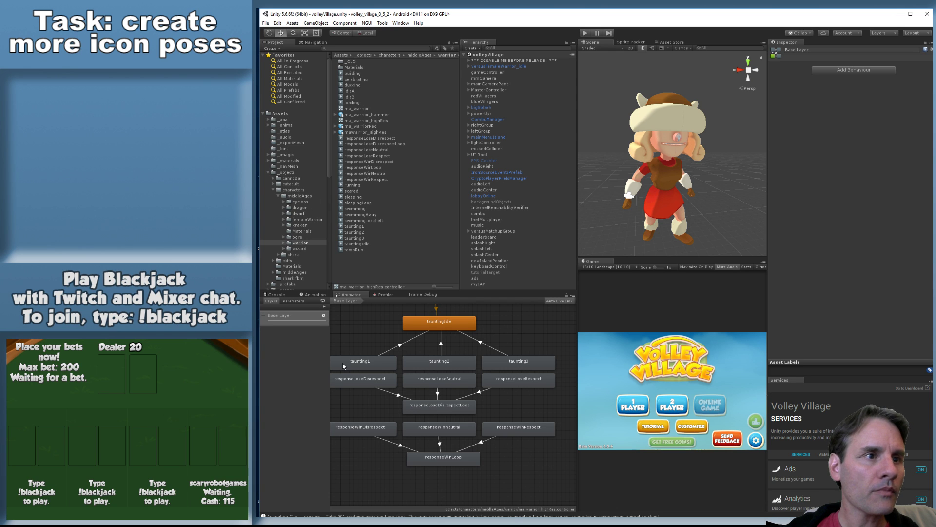
Show the femaleWarrior_highRes animator controller from the femaleWarrior folder and reveal the Take 001 clip inside femaleWarrior_responseWinIdle
{"action": "left_click", "coordinate": [308, 219]}
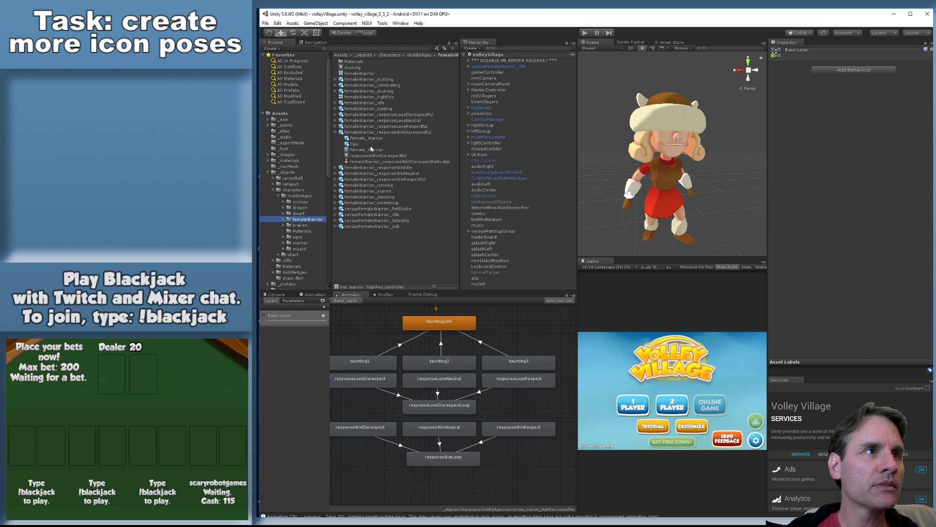
{"action": "left_click", "coordinate": [362, 97]}
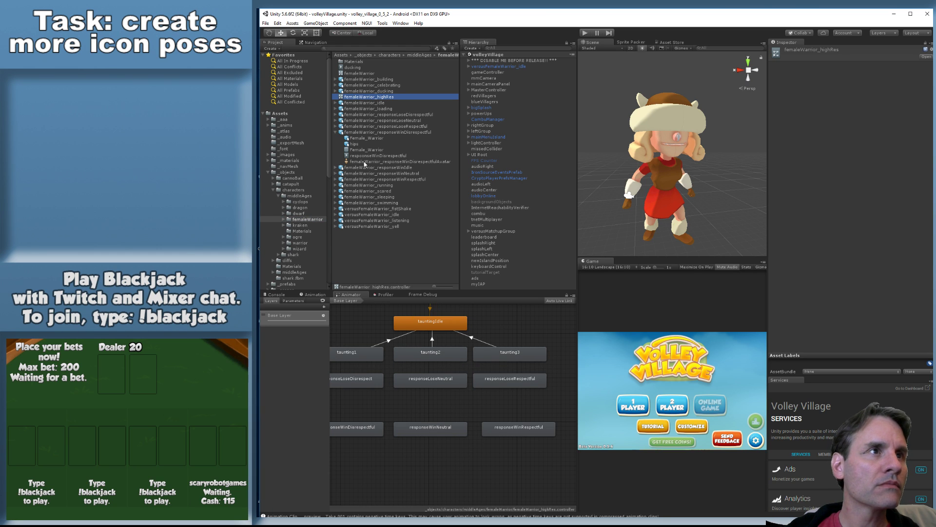
{"action": "left_click", "coordinate": [336, 132]}
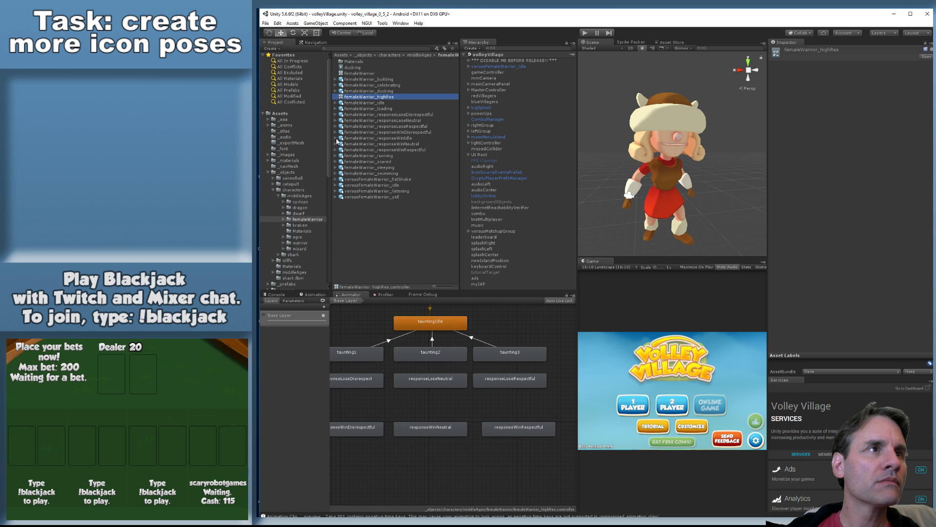
{"action": "left_click", "coordinate": [340, 138]}
{"action": "left_click", "coordinate": [336, 138]}
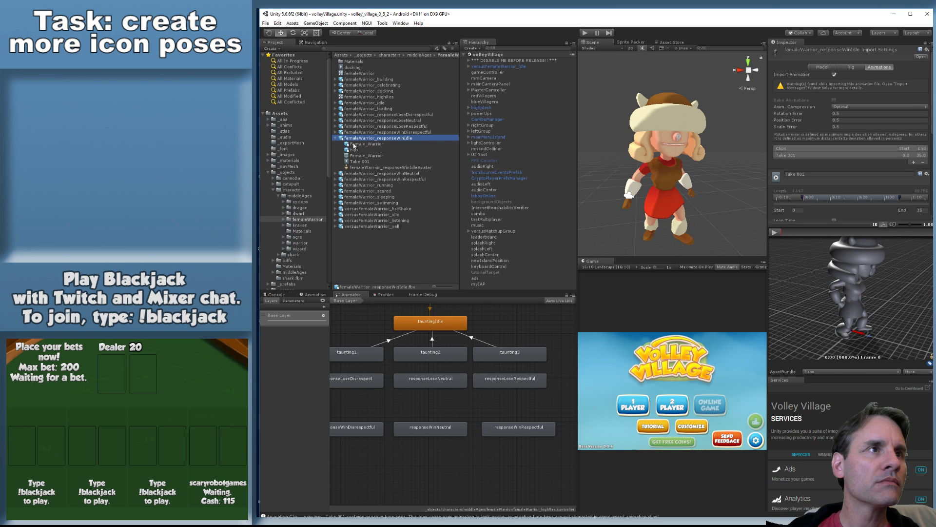
{"action": "left_click", "coordinate": [360, 162]}
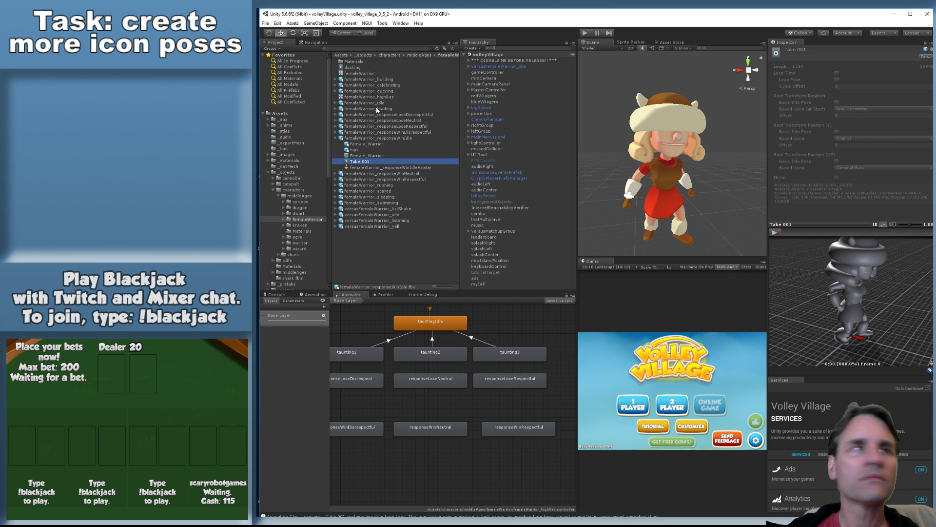
Rename the Take 001 clip as responseWinLoop in the femaleWarrior_responseWinIdle animation import settings
{"action": "left_click", "coordinate": [376, 138]}
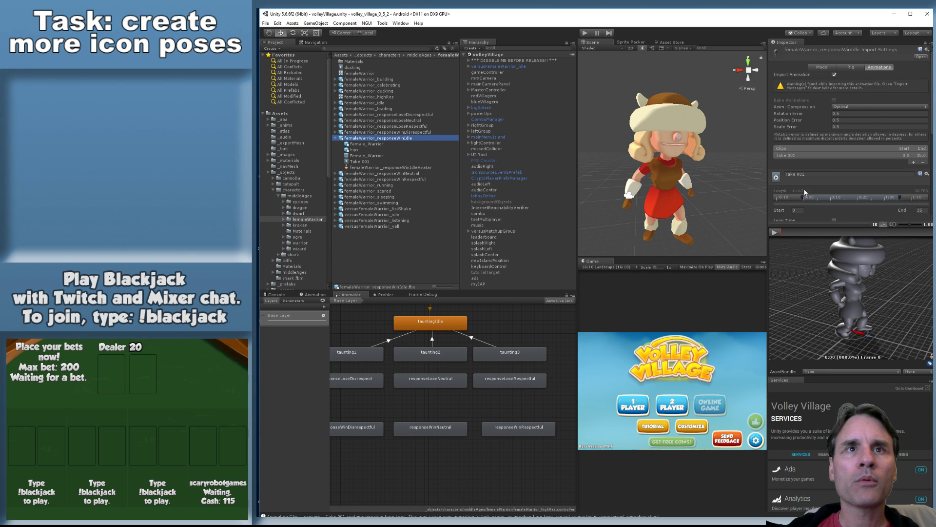
{"action": "left_click", "coordinate": [840, 173]}
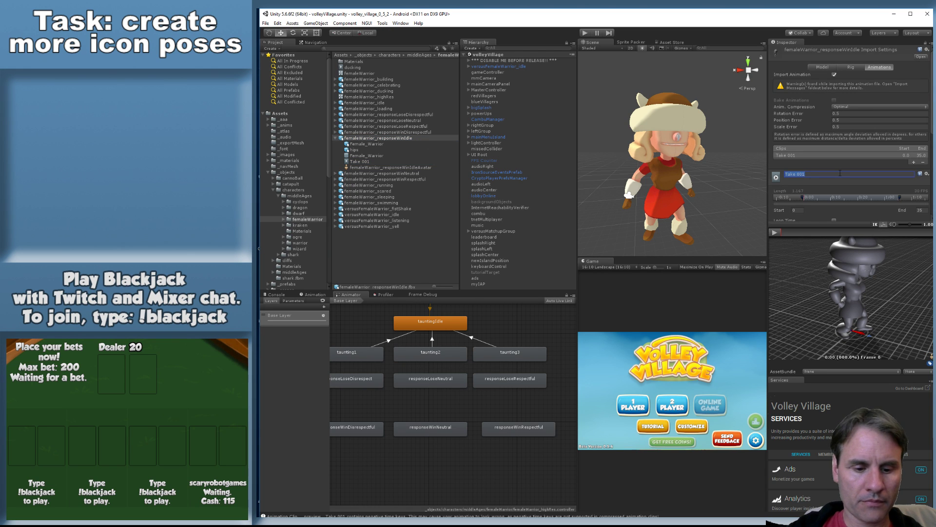
{"action": "key", "text": "BackSpace"}
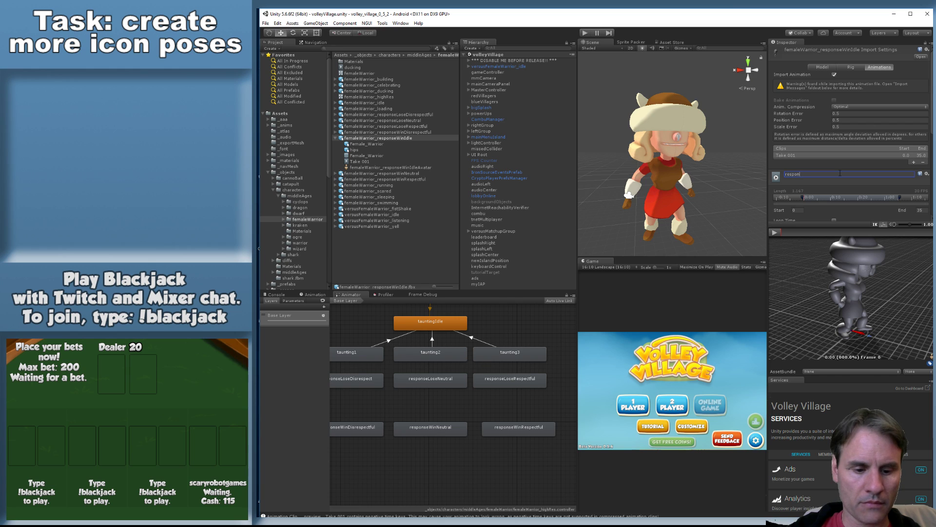
{"action": "type", "text": "responseWinLoop"}
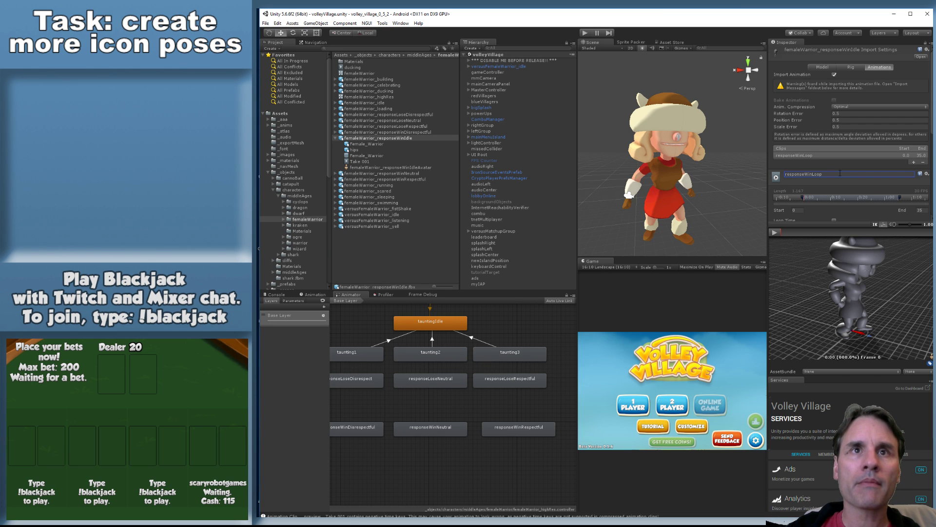
Enable Loop Time and turn on Bake Into Pose for the clip's root rotation, Y position and XZ position
{"action": "scroll", "coordinate": [839, 175], "scroll_direction": "down", "scroll_amount": 3}
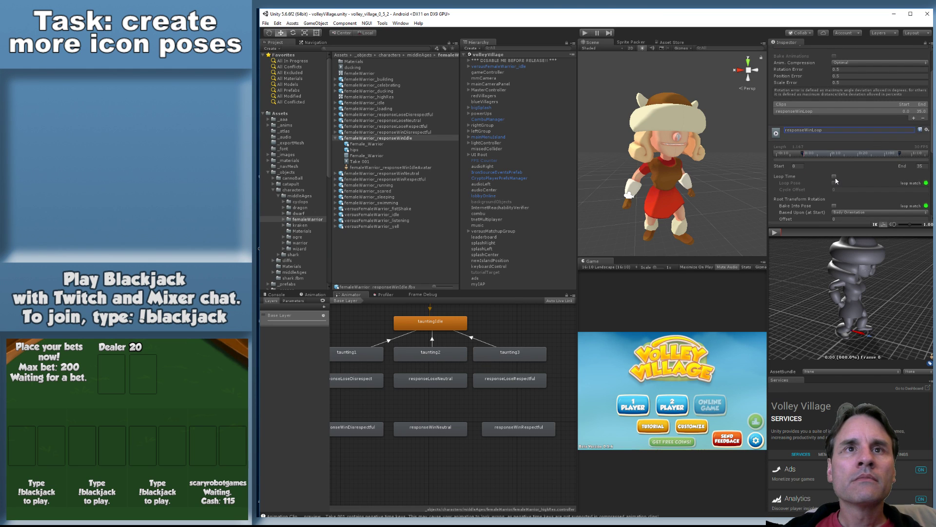
{"action": "left_click", "coordinate": [835, 176]}
{"action": "scroll", "coordinate": [837, 182], "scroll_direction": "down", "scroll_amount": 2}
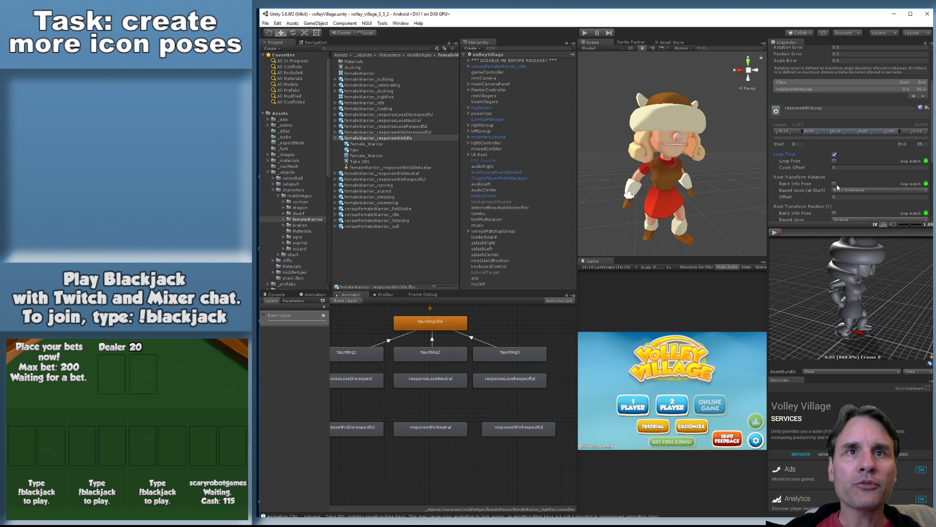
{"action": "left_click", "coordinate": [835, 184]}
{"action": "scroll", "coordinate": [853, 180], "scroll_direction": "down", "scroll_amount": 3}
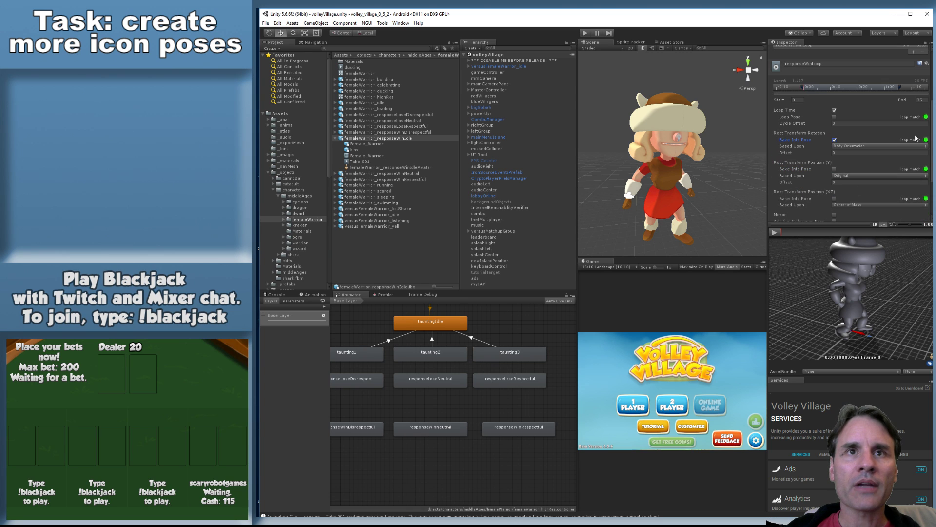
{"action": "left_click", "coordinate": [835, 170]}
{"action": "left_click", "coordinate": [834, 198]}
Base the root XZ position and root rotation on Original and apply the import settings
{"action": "left_click", "coordinate": [850, 204]}
{"action": "left_click", "coordinate": [850, 214]}
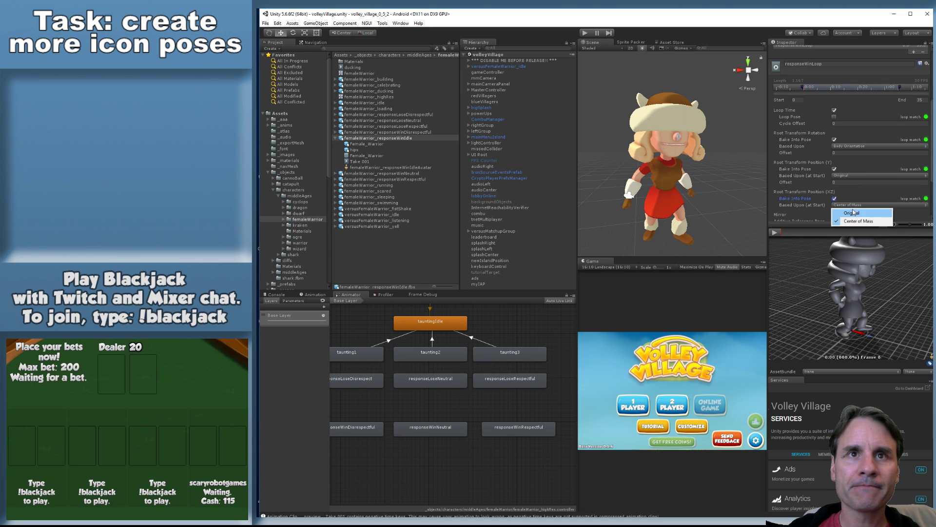
{"action": "left_click", "coordinate": [858, 146]}
{"action": "left_click", "coordinate": [858, 154]}
{"action": "scroll", "coordinate": [877, 190], "scroll_direction": "down", "scroll_amount": 3}
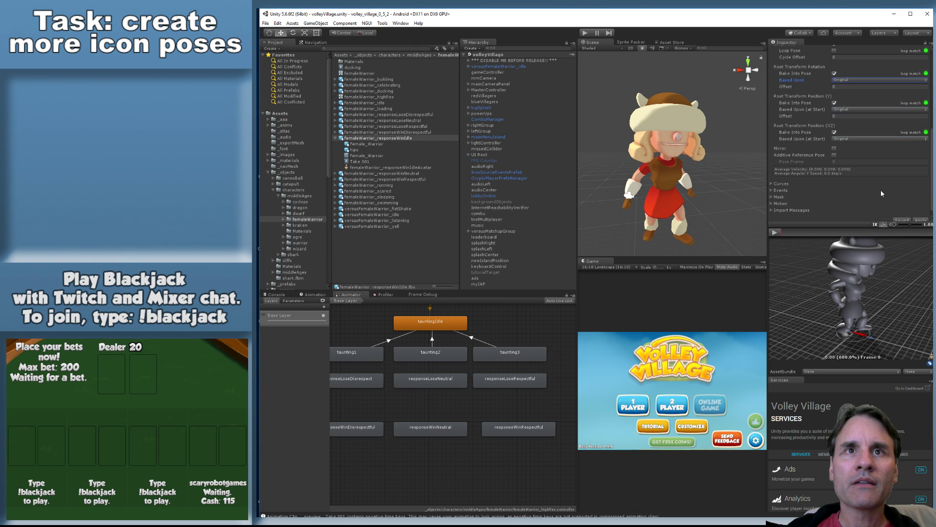
{"action": "left_click", "coordinate": [924, 219]}
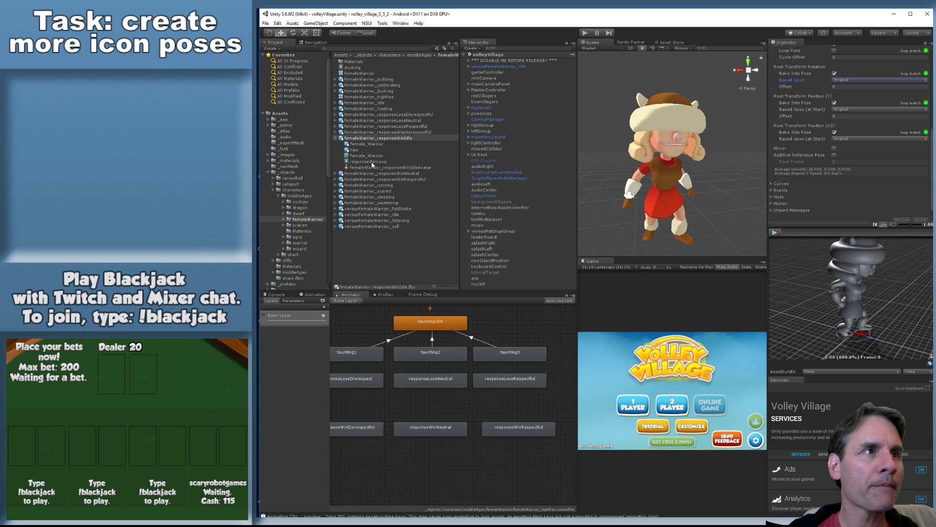
Add the female warrior's responseWinLoop clip as a state below responseWinNeutral and create a transition to it from responseWinDisrespectful
{"action": "mouse_move", "coordinate": [414, 460]}
{"action": "left_mouse_down"}
{"action": "mouse_move", "coordinate": [446, 467]}
{"action": "mouse_move", "coordinate": [422, 451]}
{"action": "mouse_move", "coordinate": [422, 460]}
{"action": "left_mouse_up"}
{"action": "left_click", "coordinate": [375, 432]}
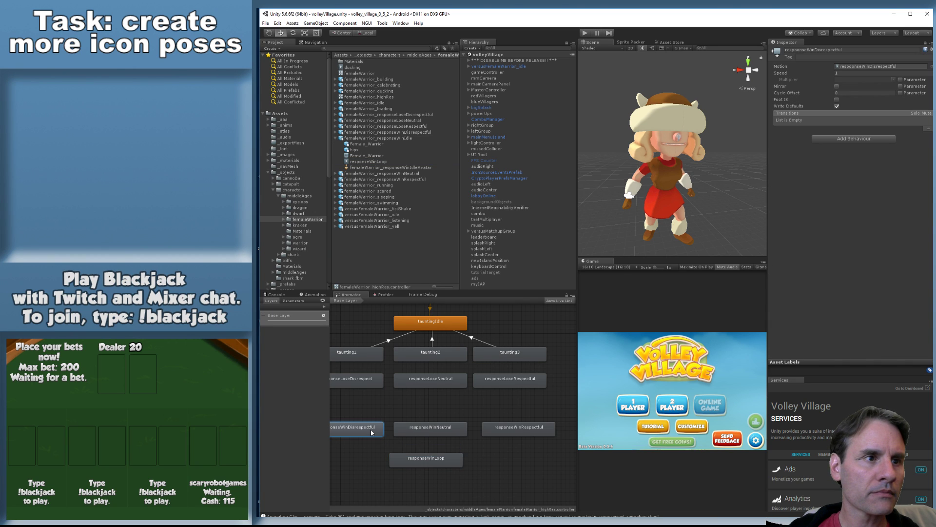
{"action": "right_click", "coordinate": [372, 429]}
{"action": "left_click", "coordinate": [411, 434]}
{"action": "left_click", "coordinate": [418, 458]}
Create transitions from responseWinNeutral and responseWinRespectful to responseWinLoop and frame all states in the graph
{"action": "left_click", "coordinate": [429, 429]}
{"action": "right_click", "coordinate": [423, 435]}
{"action": "left_click", "coordinate": [449, 439]}
{"action": "left_click", "coordinate": [427, 459]}
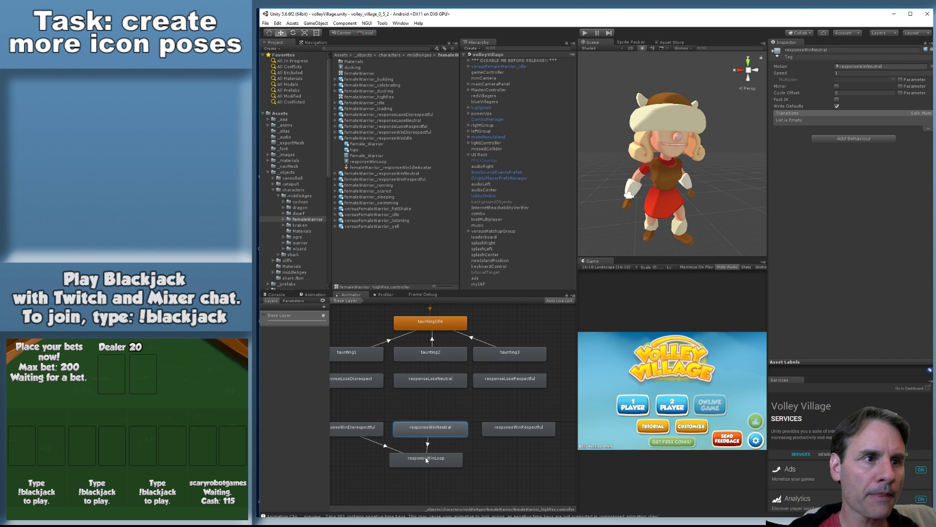
{"action": "left_click", "coordinate": [494, 432]}
{"action": "right_click", "coordinate": [494, 432]}
{"action": "left_click", "coordinate": [521, 438]}
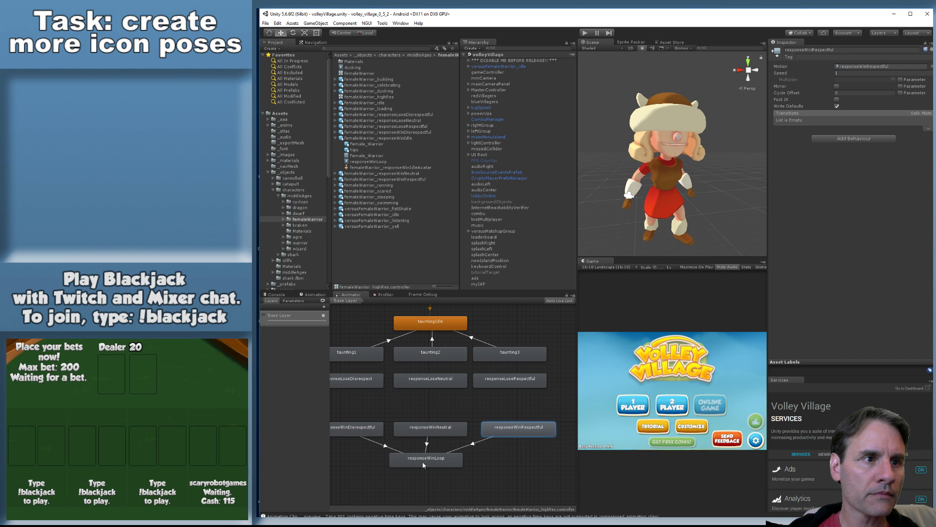
{"action": "left_click", "coordinate": [423, 459]}
{"action": "key", "text": "a"}
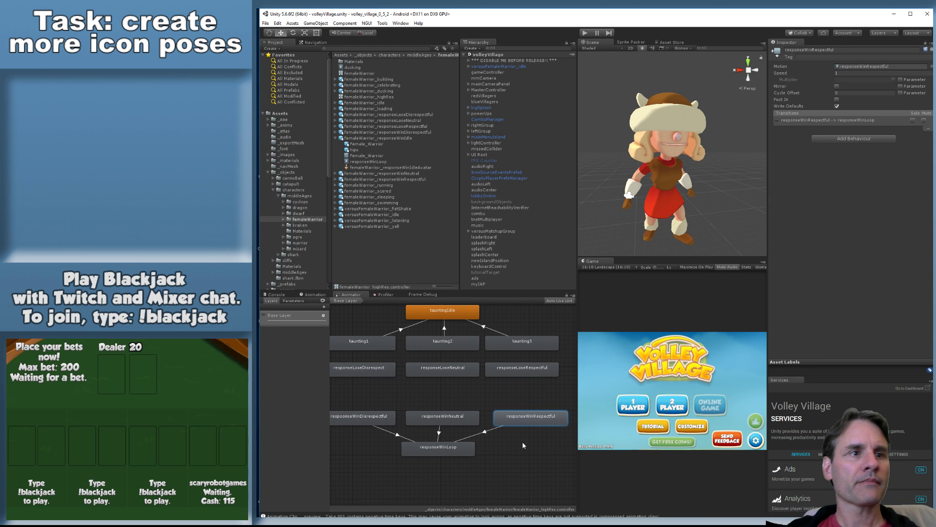
Preview the transitions to responseWinLoop from responseWinRespectful and responseWinNeutral
{"action": "left_click", "coordinate": [486, 434]}
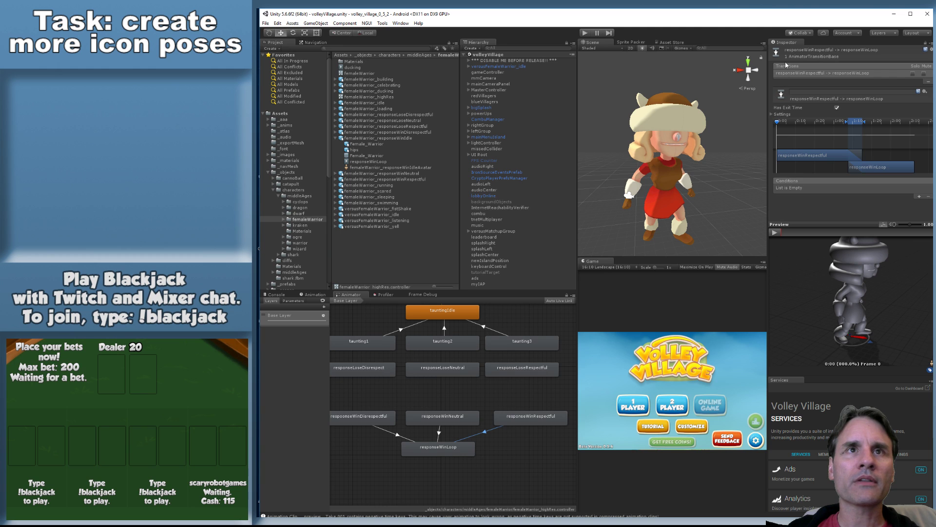
{"action": "left_click", "coordinate": [775, 233]}
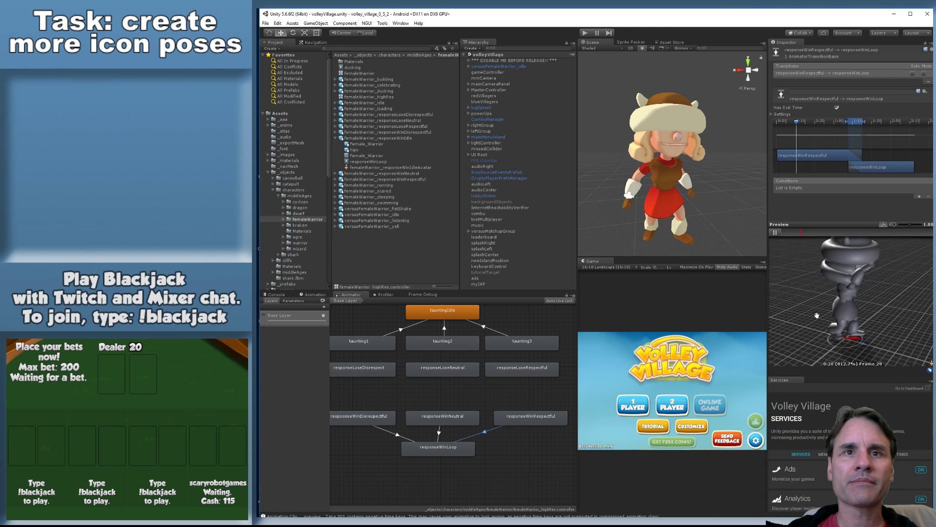
{"action": "mouse_move", "coordinate": [814, 308]}
{"action": "left_mouse_down", "text": "alt"}
{"action": "mouse_move", "coordinate": [807, 293]}
{"action": "mouse_move", "coordinate": [803, 305]}
{"action": "mouse_move", "coordinate": [817, 306]}
{"action": "mouse_move", "coordinate": [806, 320]}
{"action": "left_mouse_up", "text": "alt"}
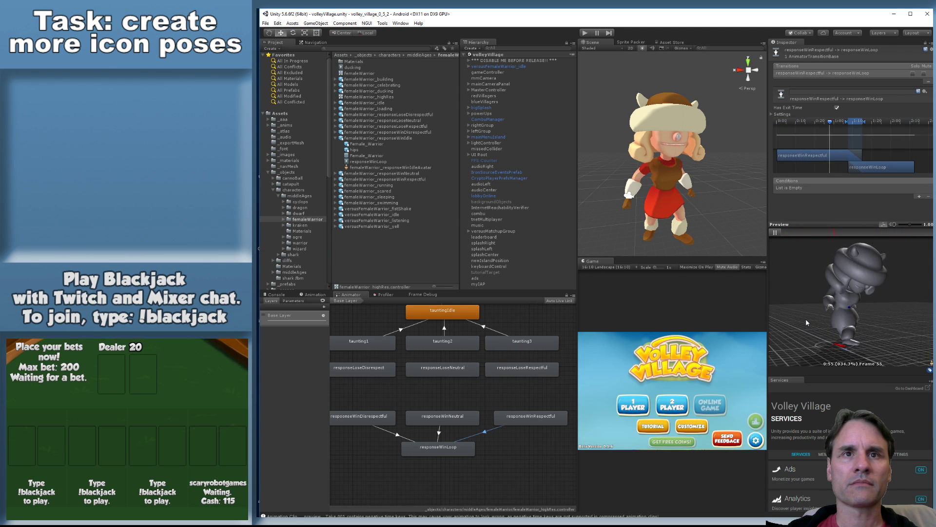
{"action": "left_click", "coordinate": [438, 433]}
{"action": "left_click", "coordinate": [778, 232]}
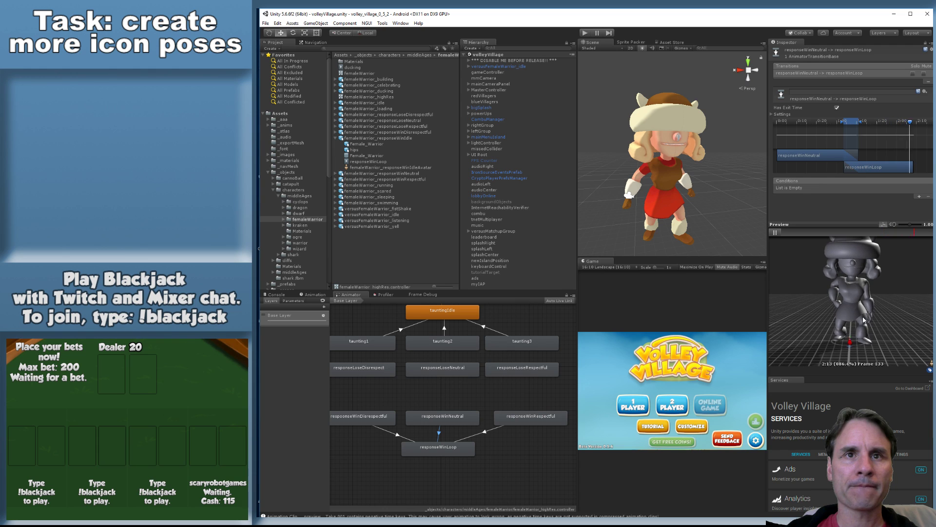
Shorten the blend from responseWinDisrespectful to responseWinLoop so the loop starts right as the first clip ends, and preview the transition
{"action": "left_click", "coordinate": [397, 434]}
{"action": "left_click", "coordinate": [776, 233]}
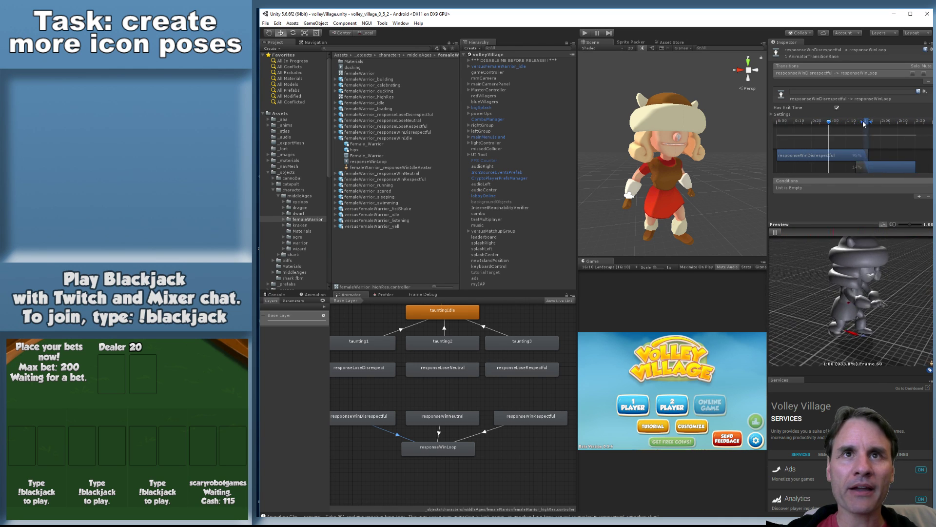
{"action": "left_click_drag", "start_coordinate": [879, 162], "coordinate": [899, 174]}
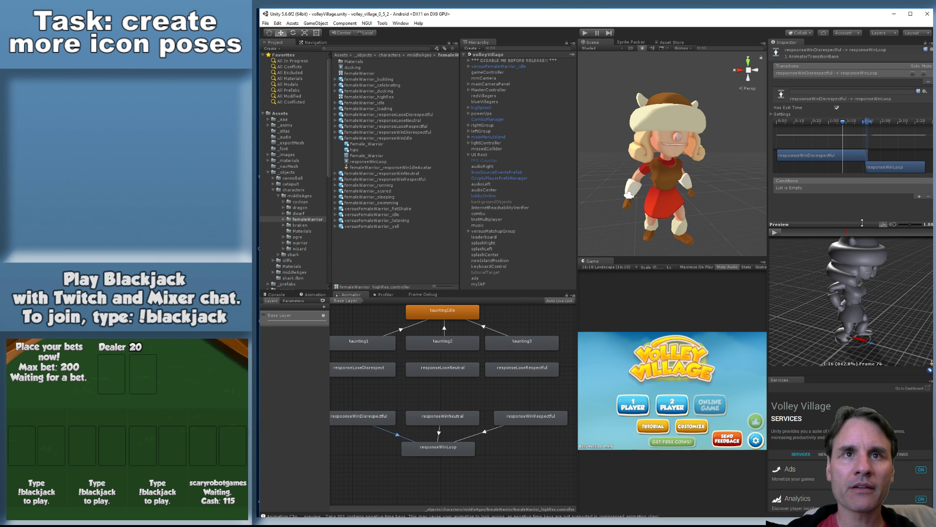
{"action": "left_click", "coordinate": [775, 233]}
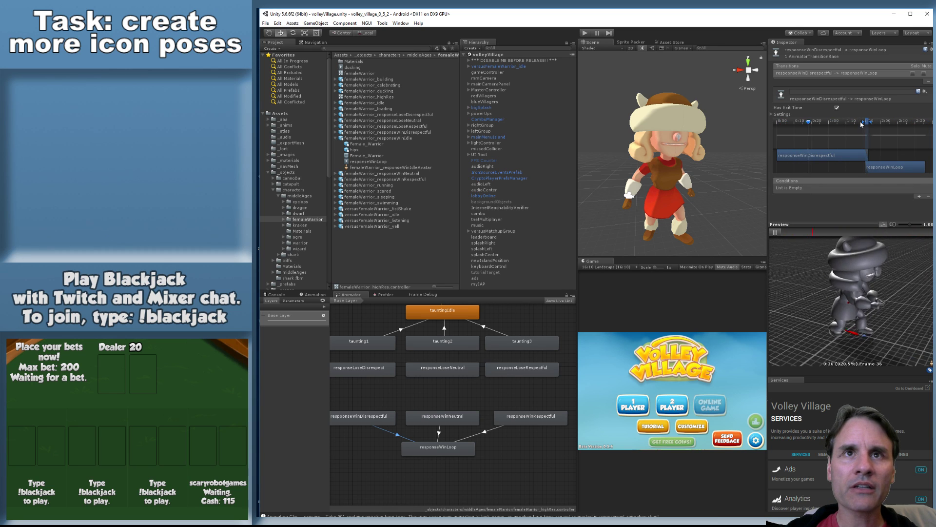
{"action": "left_click_drag", "start_coordinate": [864, 122], "coordinate": [871, 125]}
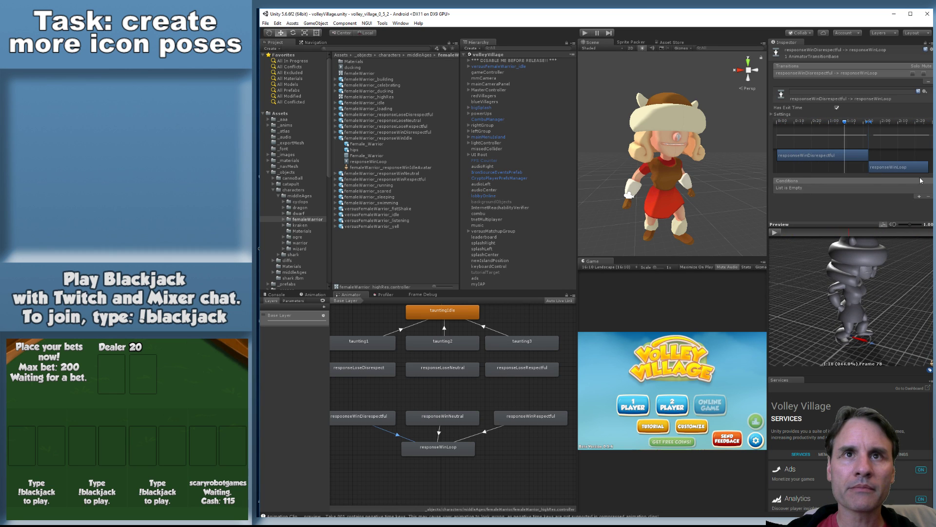
{"action": "left_click", "coordinate": [774, 232]}
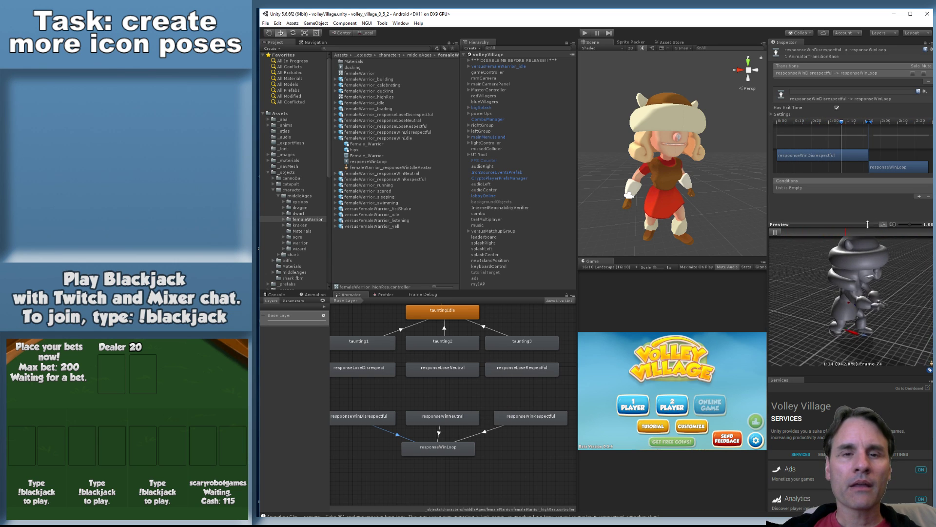
{"action": "left_click", "coordinate": [775, 232]}
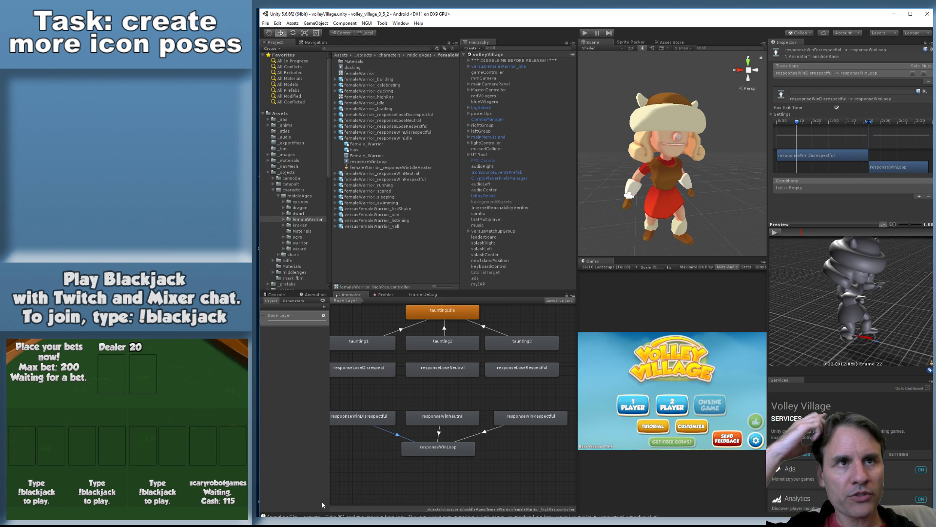
{"action": "left_click", "coordinate": [713, 159]}
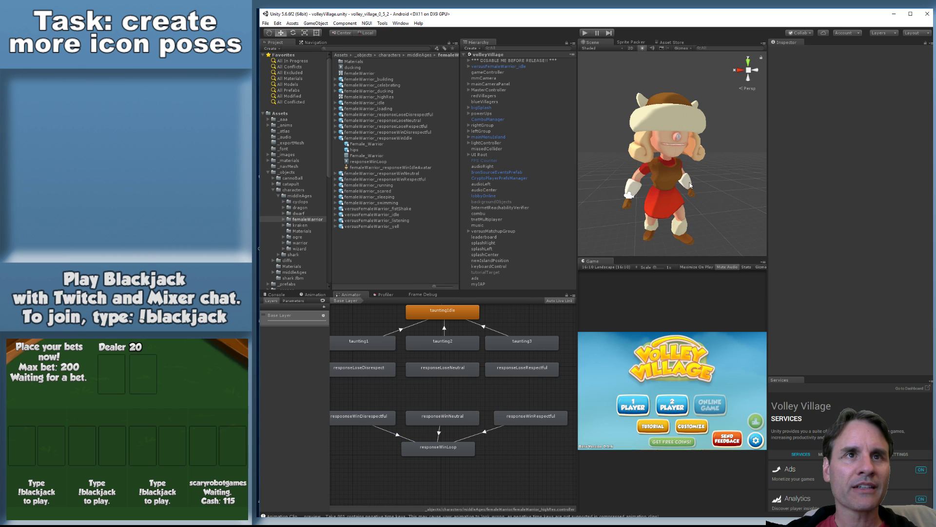
{"action": "left_click_drag", "start_coordinate": [659, 191], "coordinate": [675, 184], "text": "alt"}
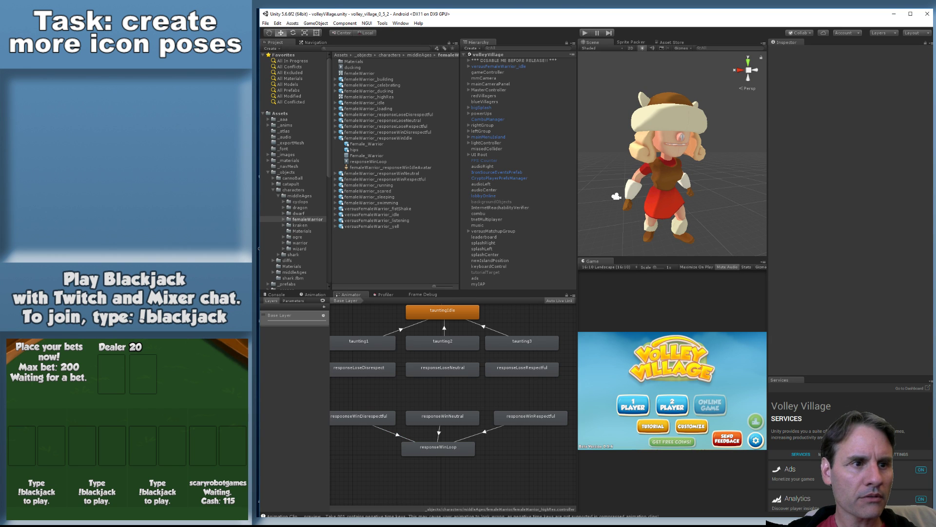
Switch to a Chrome window, search the web for "google play" and open the Google Play store
{"action": "mouse_move", "coordinate": [429, 524]}
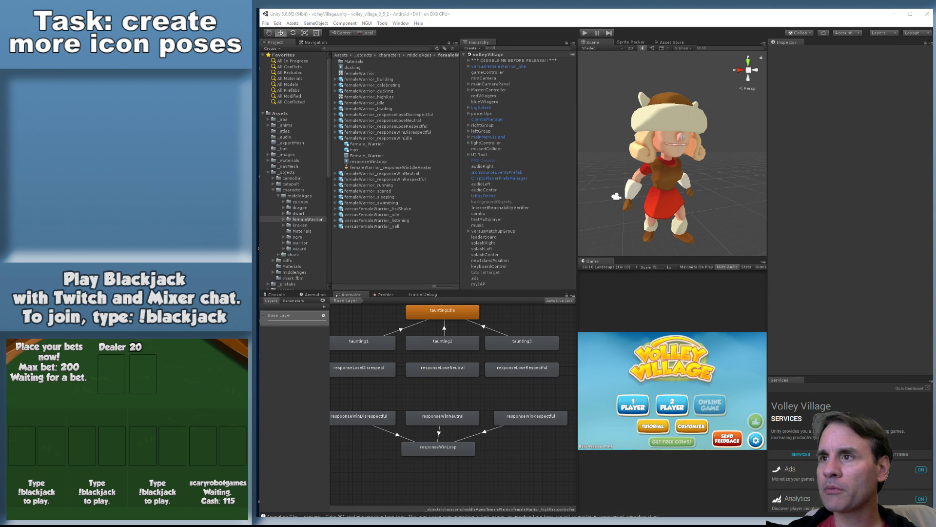
{"action": "left_click_drag", "start_coordinate": [934, 210], "coordinate": [675, 123]}
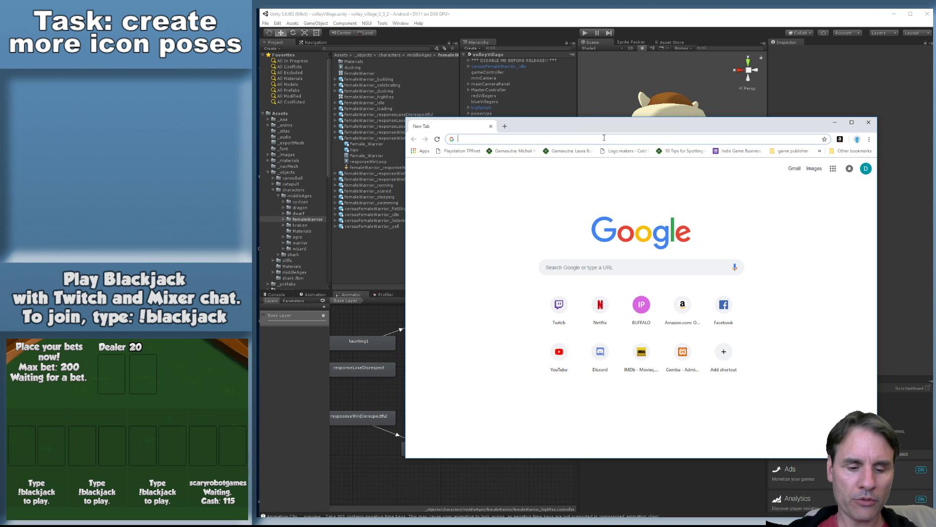
{"action": "type", "text": "google play"}
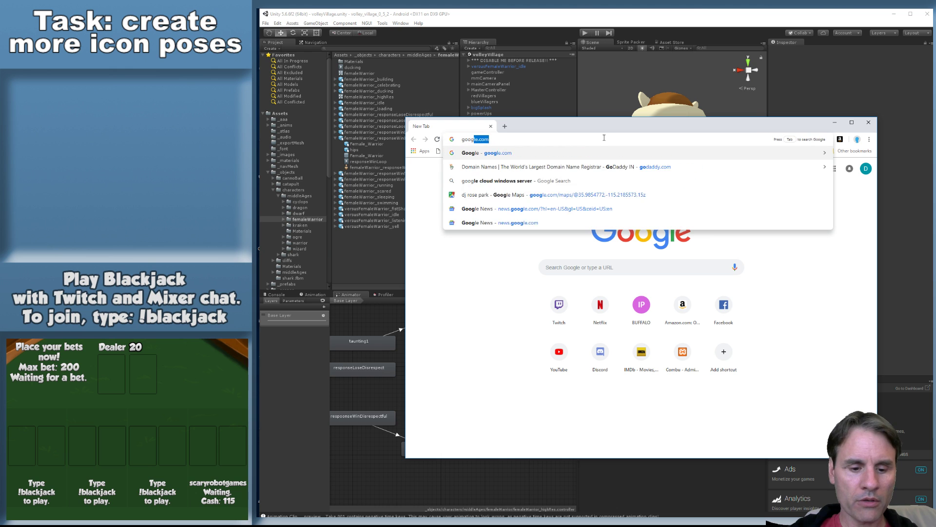
{"action": "key", "text": "Return"}
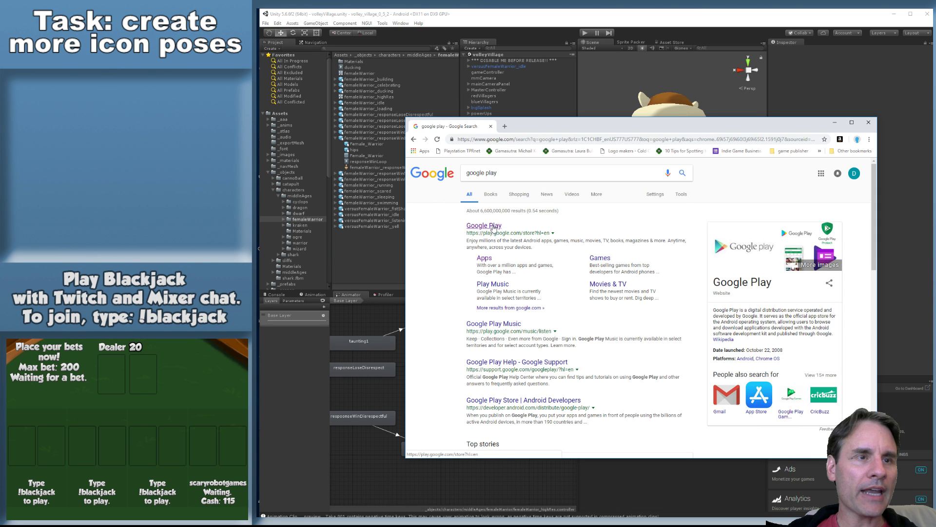
{"action": "left_click", "coordinate": [494, 229]}
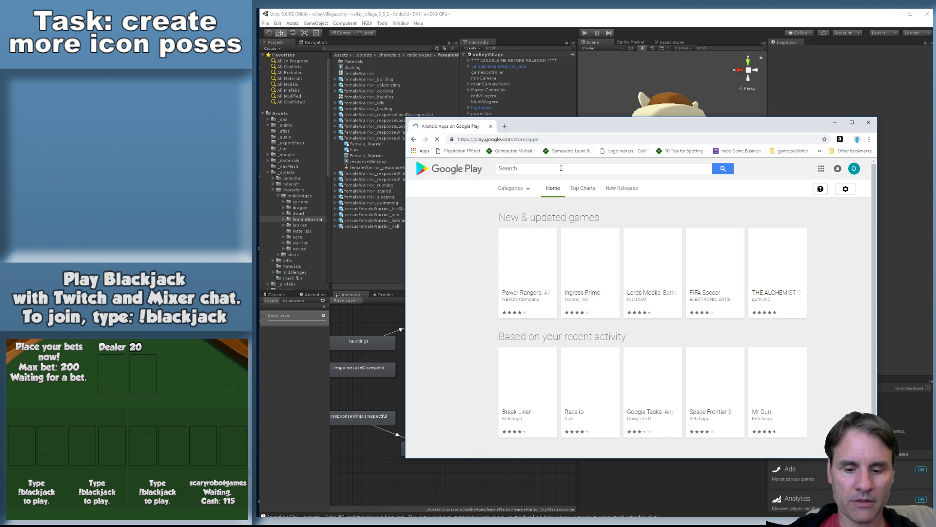
Search the Google Play store for "volley village" and open the Volley Village app page
{"action": "scroll", "coordinate": [561, 168], "scroll_direction": "down", "scroll_amount": 5}
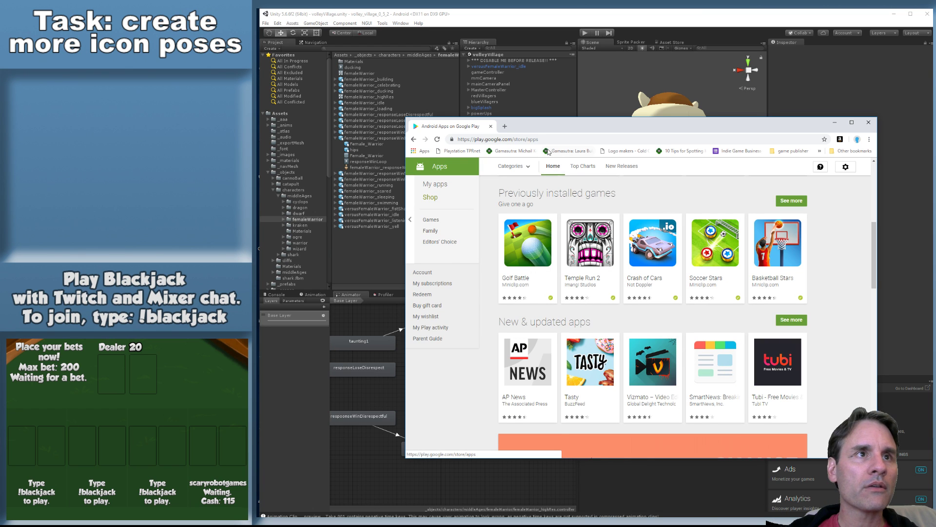
{"action": "scroll", "coordinate": [565, 197], "scroll_direction": "up", "scroll_amount": 1}
{"action": "scroll", "coordinate": [561, 197], "scroll_direction": "up", "scroll_amount": 3}
{"action": "scroll", "coordinate": [557, 204], "scroll_direction": "up", "scroll_amount": 3}
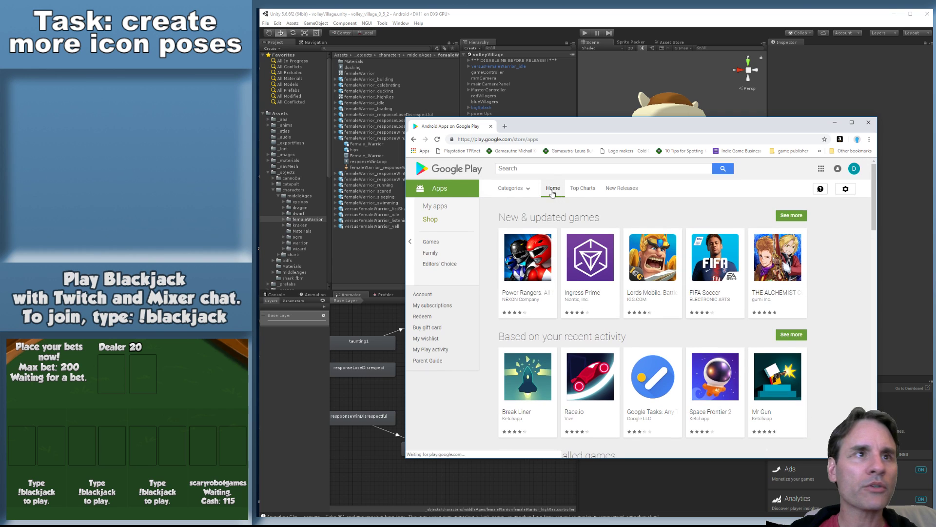
{"action": "left_click", "coordinate": [549, 170]}
{"action": "type", "text": "volle"}
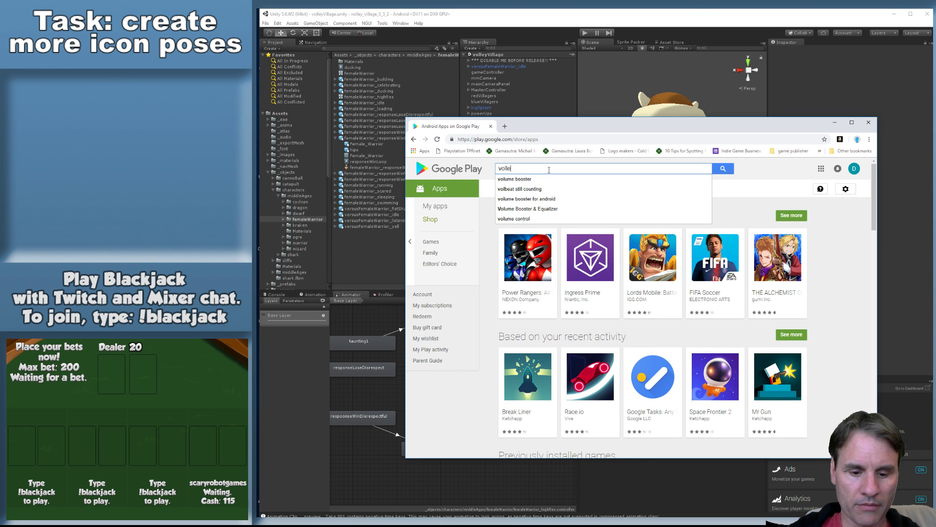
{"action": "type", "text": "y village"}
{"action": "key", "text": "Return"}
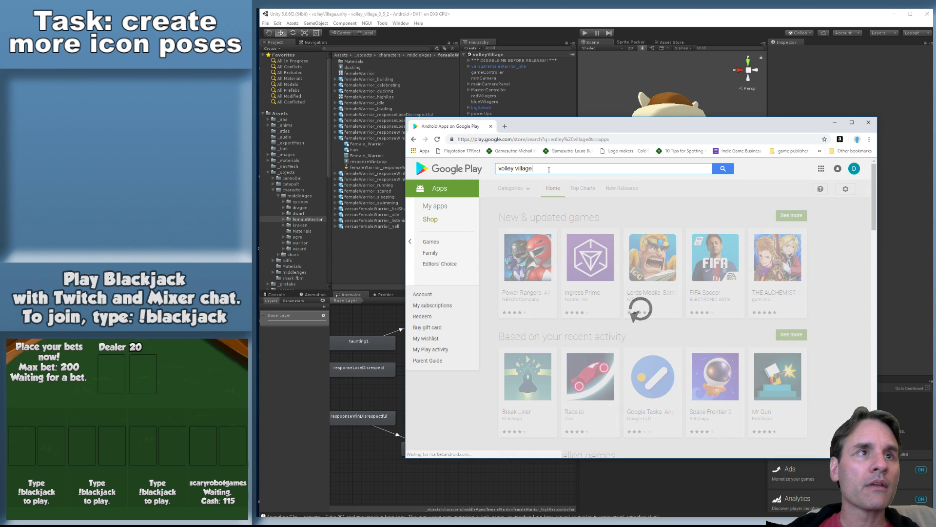
{"action": "left_click", "coordinate": [527, 261]}
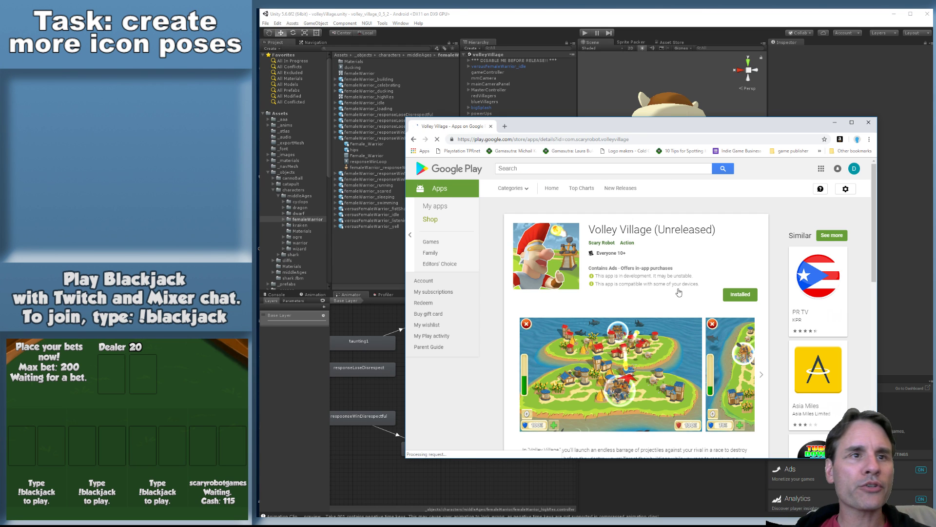
Examine the Volley Village store page, including its update date, additional information, screenshots and description
{"action": "scroll", "coordinate": [679, 292], "scroll_direction": "down", "scroll_amount": 5}
{"action": "left_click_drag", "start_coordinate": [522, 359], "coordinate": [564, 364]}
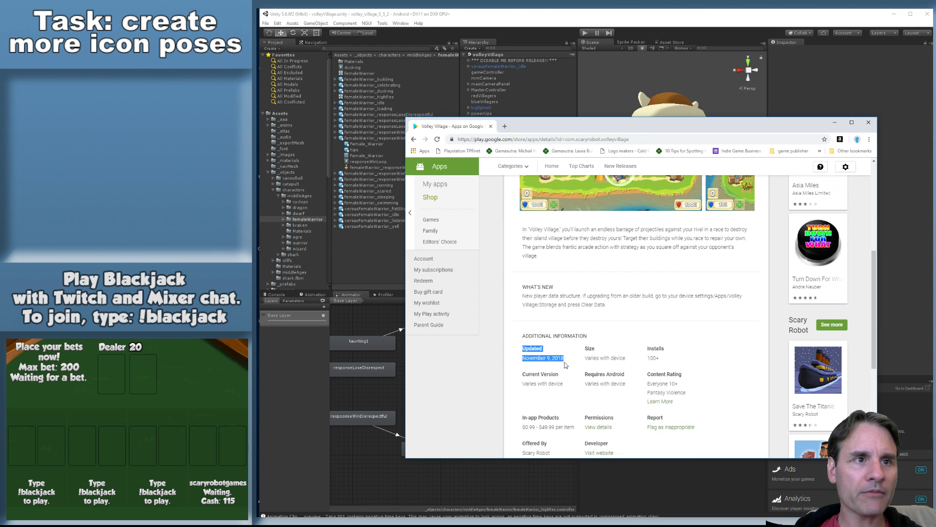
{"action": "left_click", "coordinate": [561, 366]}
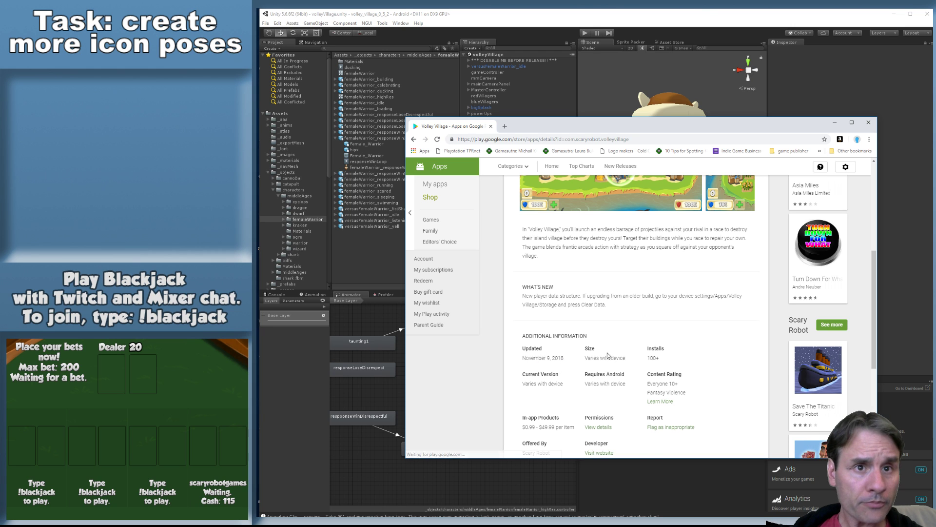
{"action": "scroll", "coordinate": [608, 352], "scroll_direction": "down", "scroll_amount": 2}
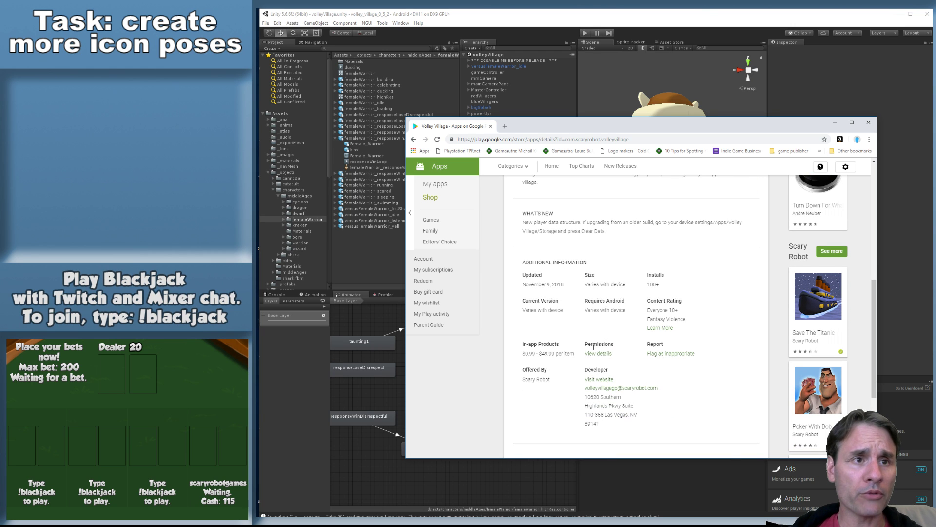
{"action": "scroll", "coordinate": [558, 362], "scroll_direction": "up", "scroll_amount": 3}
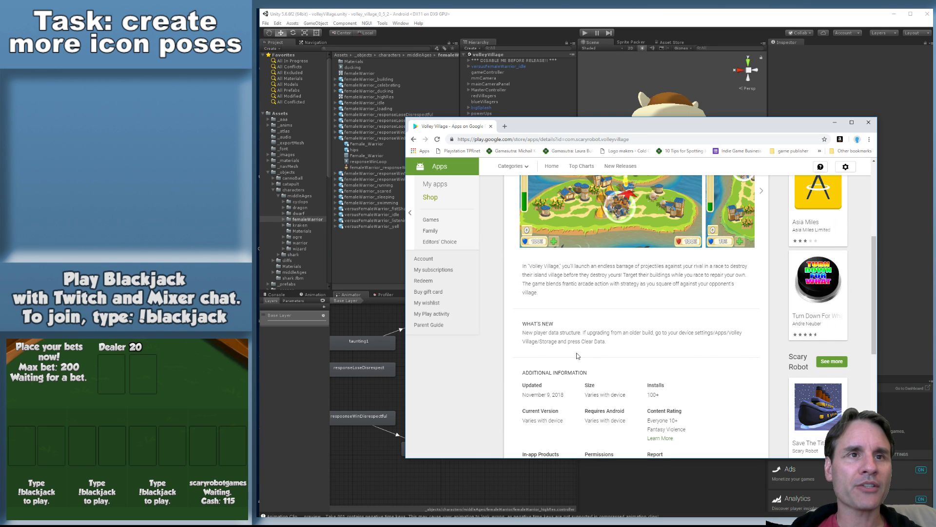
{"action": "scroll", "coordinate": [583, 351], "scroll_direction": "up", "scroll_amount": 4}
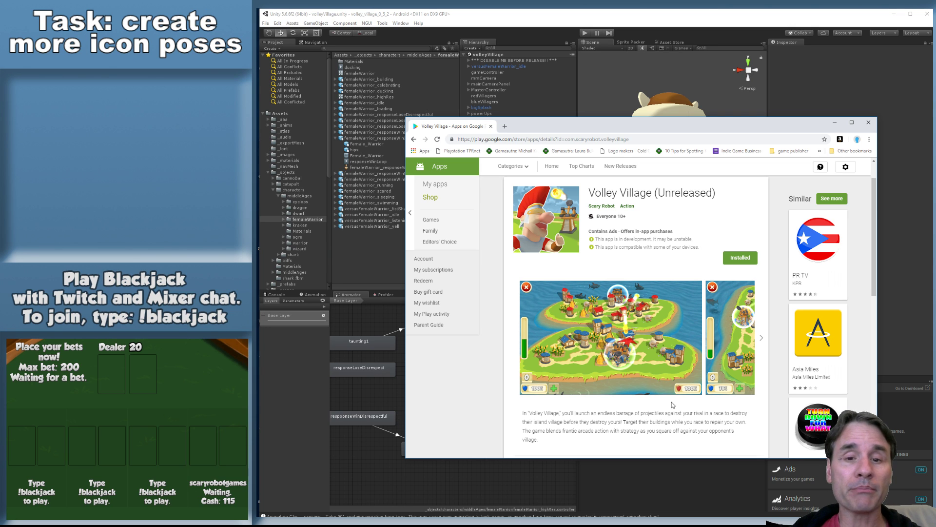
{"action": "scroll", "coordinate": [673, 404], "scroll_direction": "down", "scroll_amount": 2}
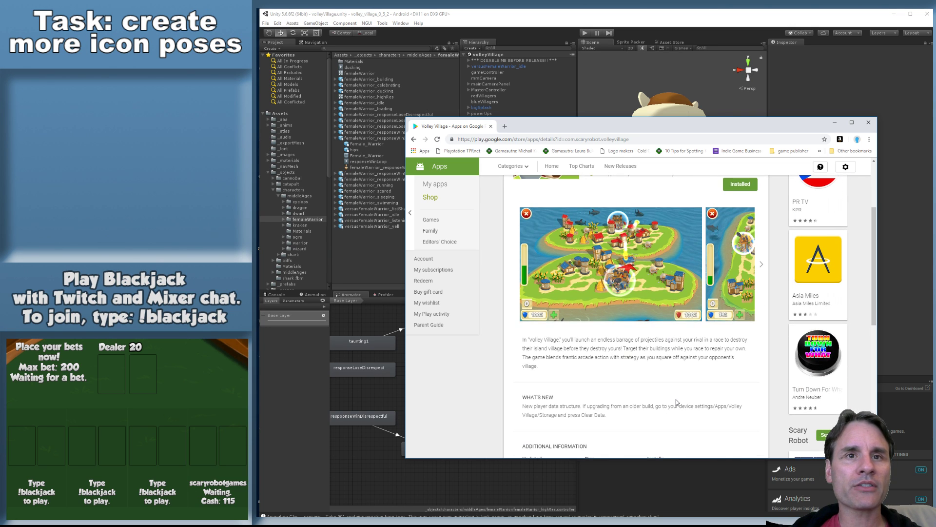
{"action": "scroll", "coordinate": [675, 403], "scroll_direction": "up", "scroll_amount": 2}
{"action": "scroll", "coordinate": [663, 421], "scroll_direction": "down", "scroll_amount": 1}
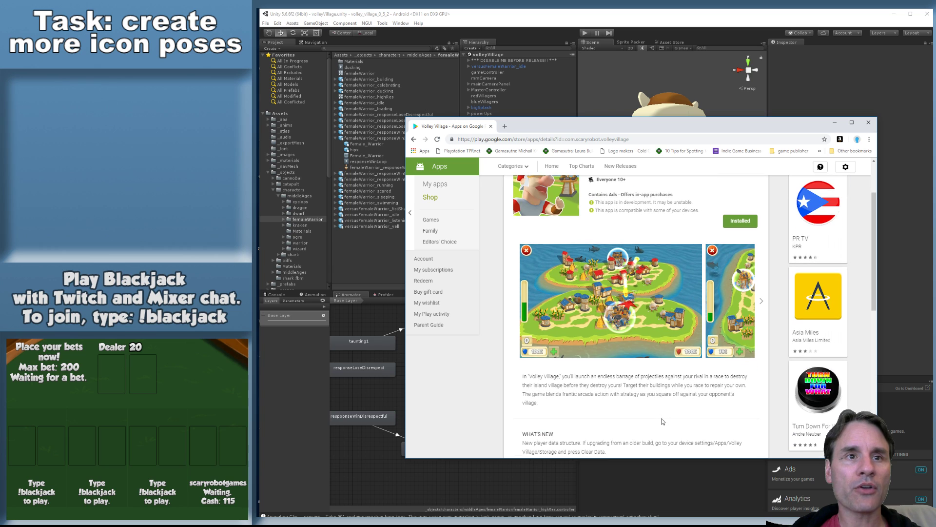